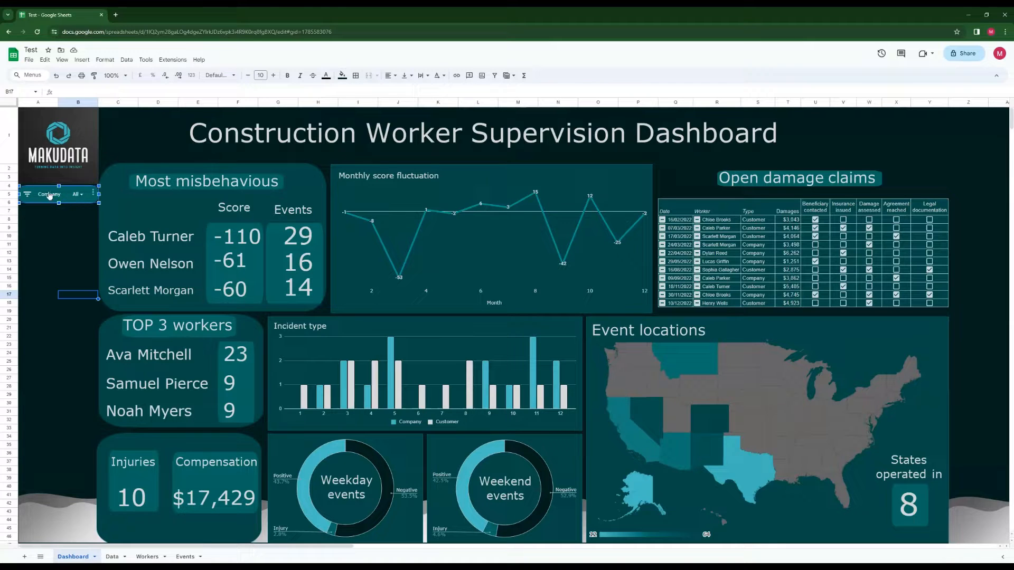
Filter the dashboard's Company slicer to ProCraft Builders Co., Summit Construct Solutions and Vanguard Builders Alliance
{"action": "left_click", "coordinate": [78, 195]}
{"action": "left_click", "coordinate": [56, 263]}
{"action": "left_click", "coordinate": [55, 276]}
{"action": "left_click", "coordinate": [57, 298]}
{"action": "left_click", "coordinate": [57, 317]}
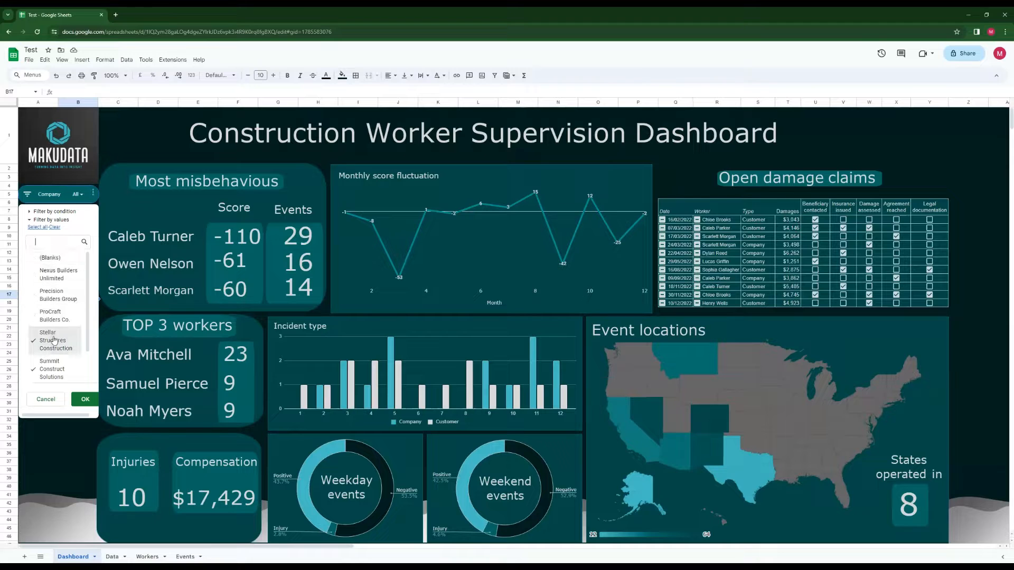
{"action": "left_click", "coordinate": [56, 340]}
{"action": "left_click", "coordinate": [86, 399]}
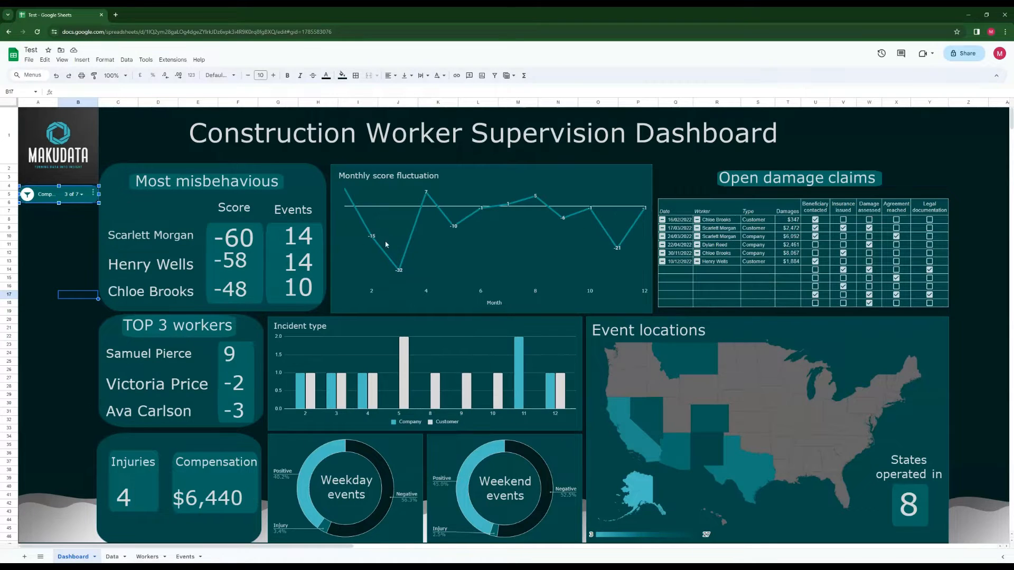
Widen the dashboard's Company slicer to include all six construction companies again
{"action": "left_click", "coordinate": [84, 200]}
{"action": "left_click", "coordinate": [70, 357]}
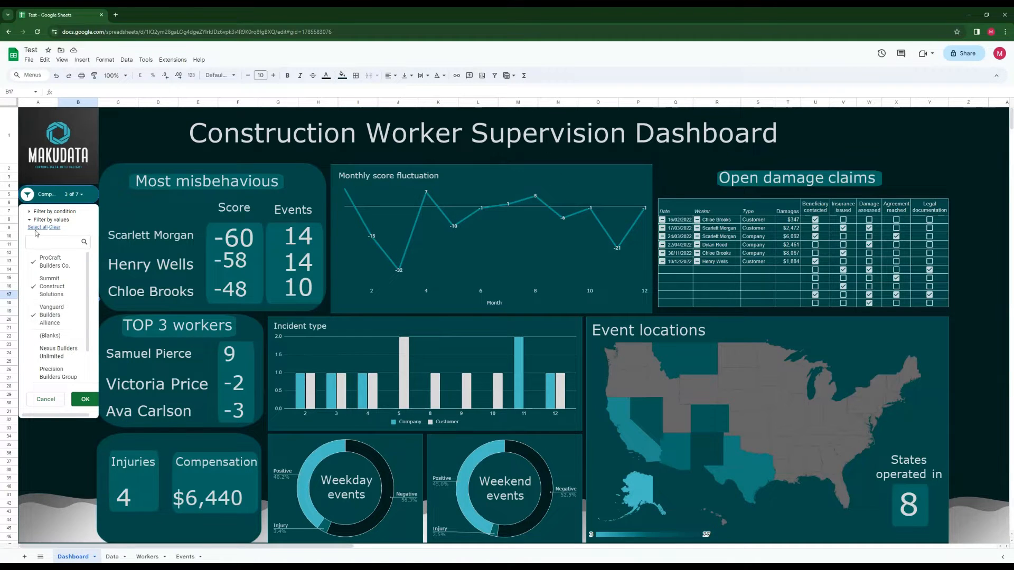
{"action": "left_click", "coordinate": [58, 373]}
{"action": "left_click", "coordinate": [85, 400]}
{"action": "left_click", "coordinate": [76, 312]}
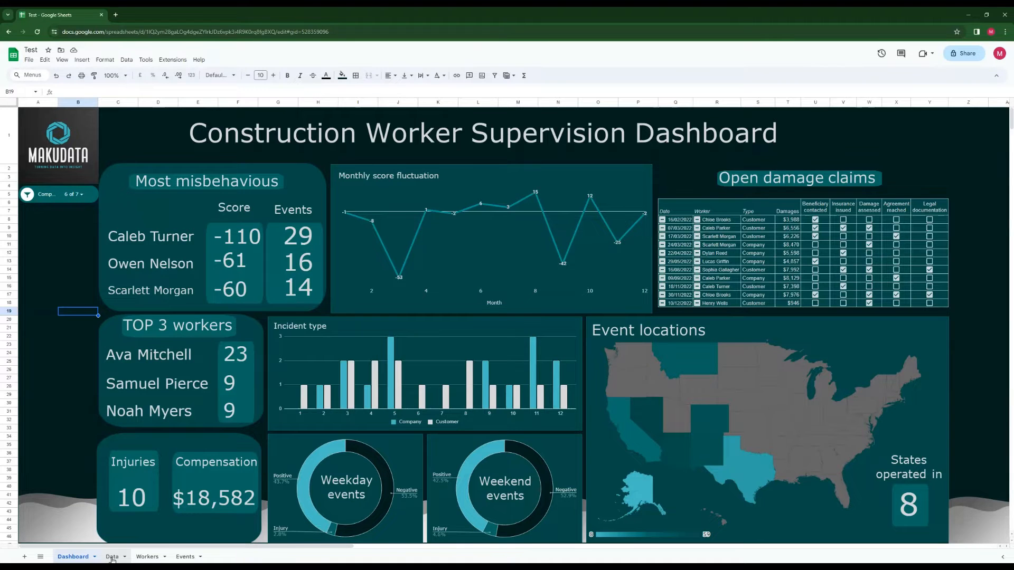
Look through the Data, Workers and Events sheets behind the finished dashboard, and return to the Dashboard sheet
{"action": "left_click", "coordinate": [112, 558]}
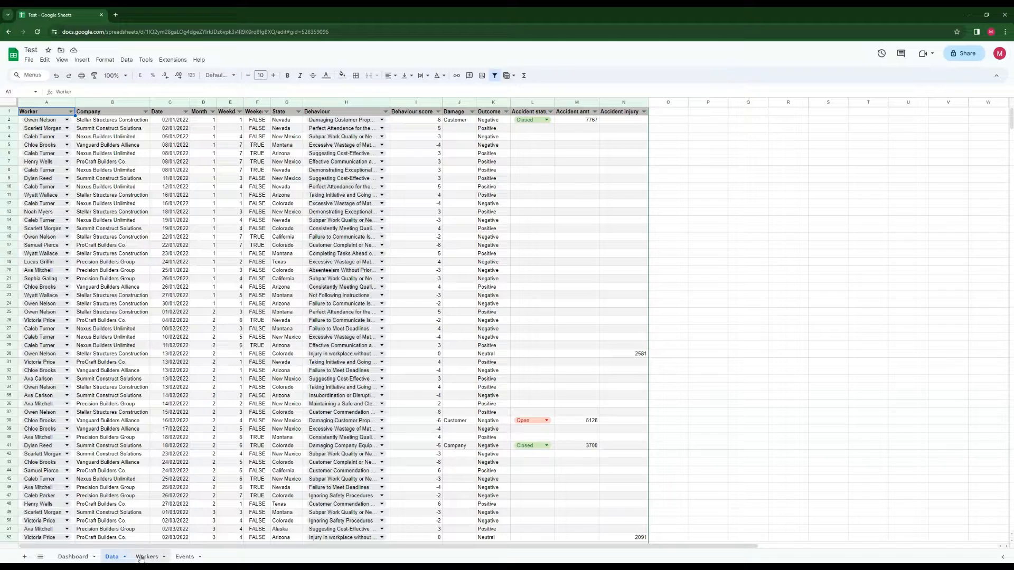
{"action": "scroll", "coordinate": [260, 417], "scroll_direction": "down", "scroll_amount": 2}
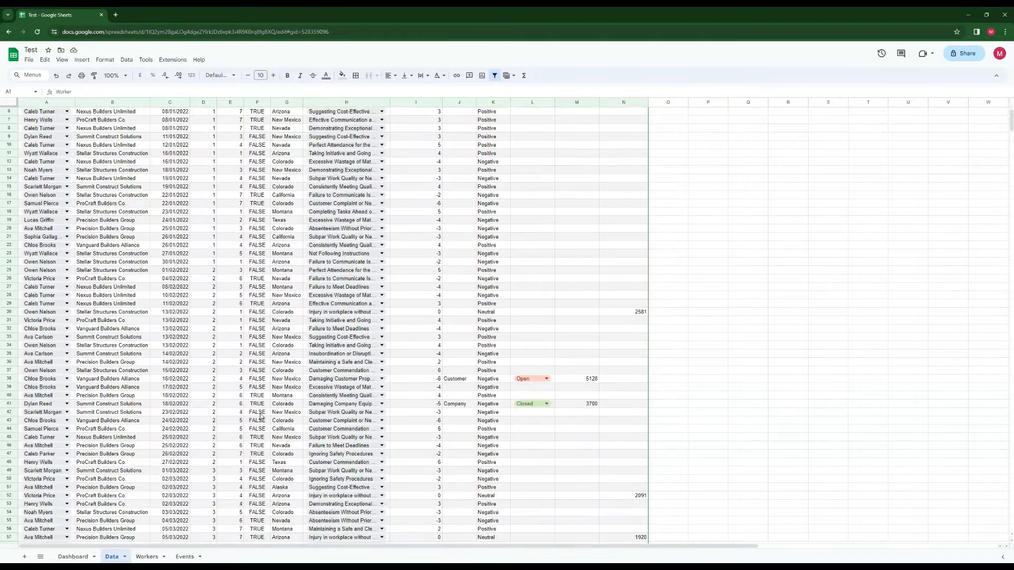
{"action": "scroll", "coordinate": [256, 419], "scroll_direction": "up", "scroll_amount": 2}
{"action": "left_click", "coordinate": [147, 556]}
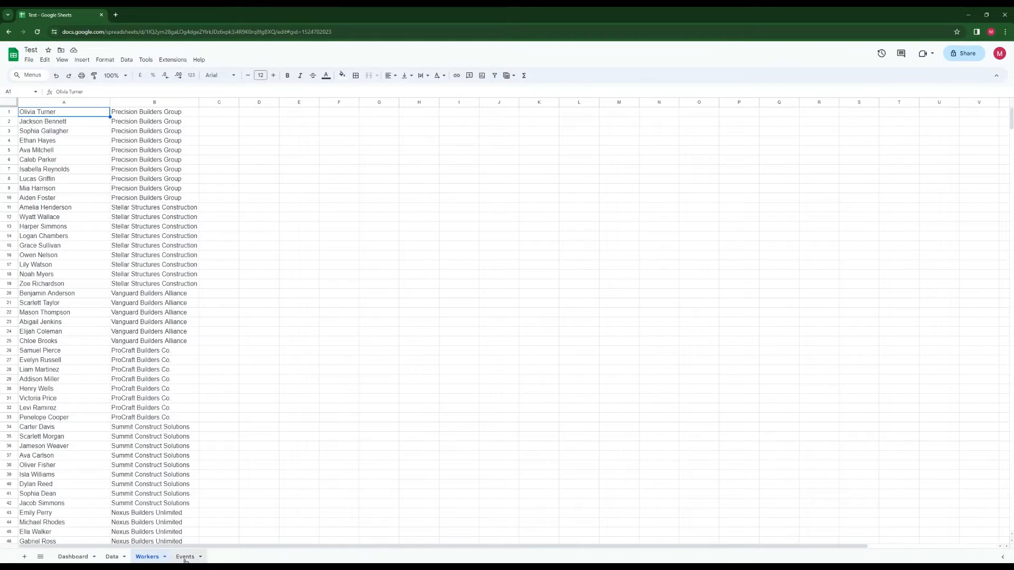
{"action": "left_click", "coordinate": [184, 556]}
{"action": "left_click", "coordinate": [73, 556]}
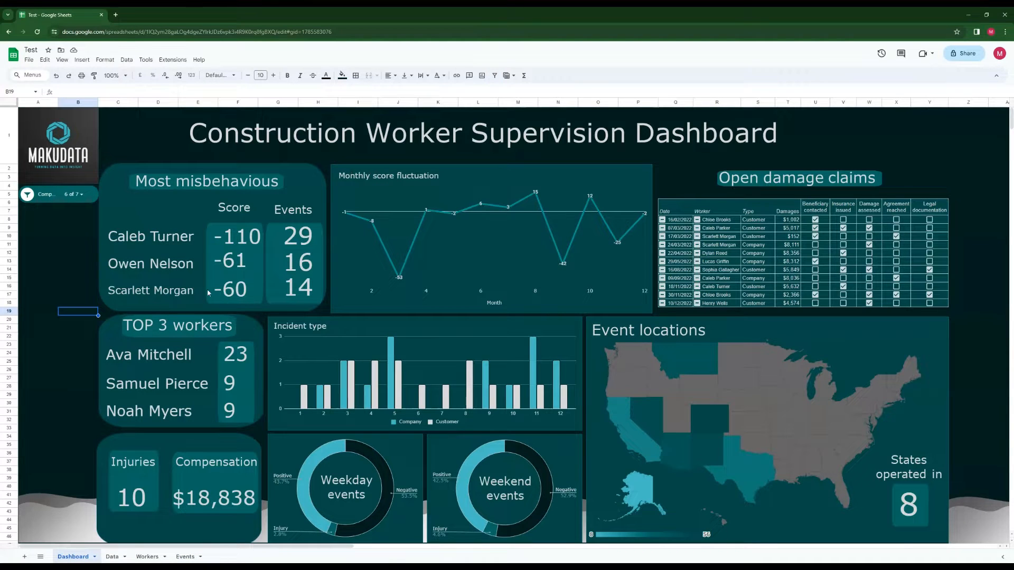
{"action": "left_click", "coordinate": [62, 272]}
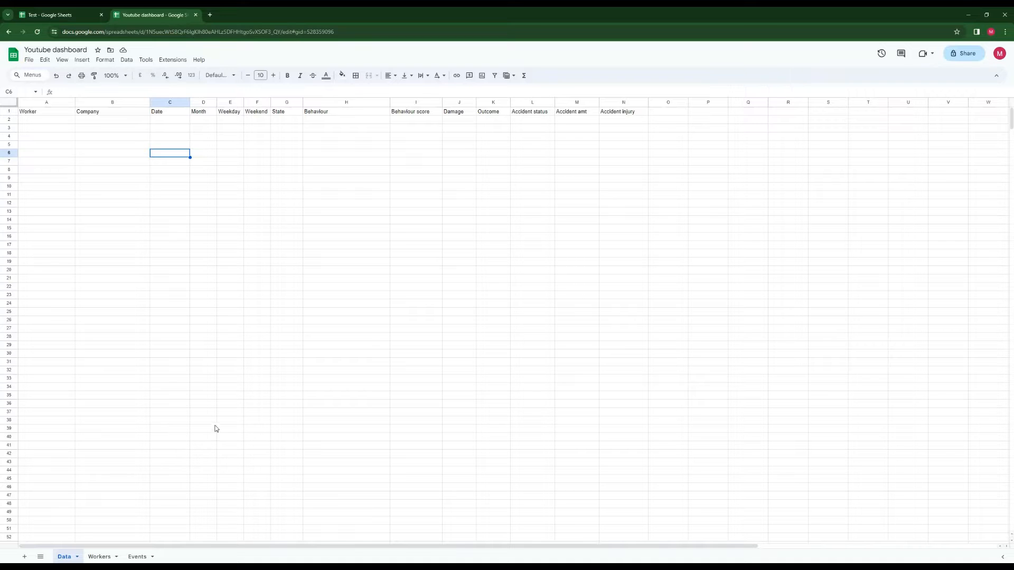
Delete the Dummy entry in cell A51 of the Workers sheet in the Youtube dashboard spreadsheet
{"action": "left_click", "coordinate": [99, 557]}
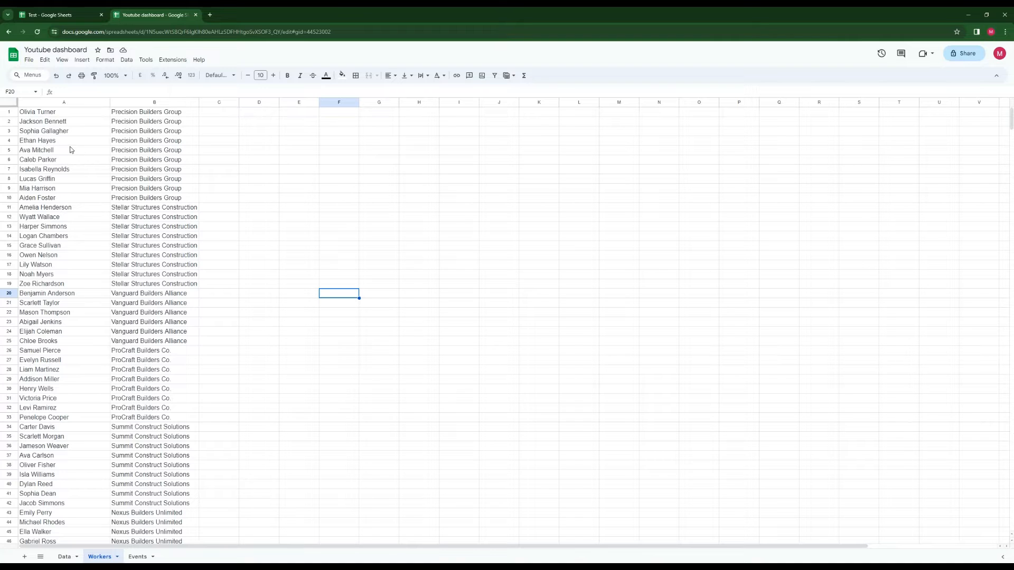
{"action": "left_click_drag", "start_coordinate": [50, 115], "coordinate": [55, 356]}
{"action": "left_click", "coordinate": [54, 359]}
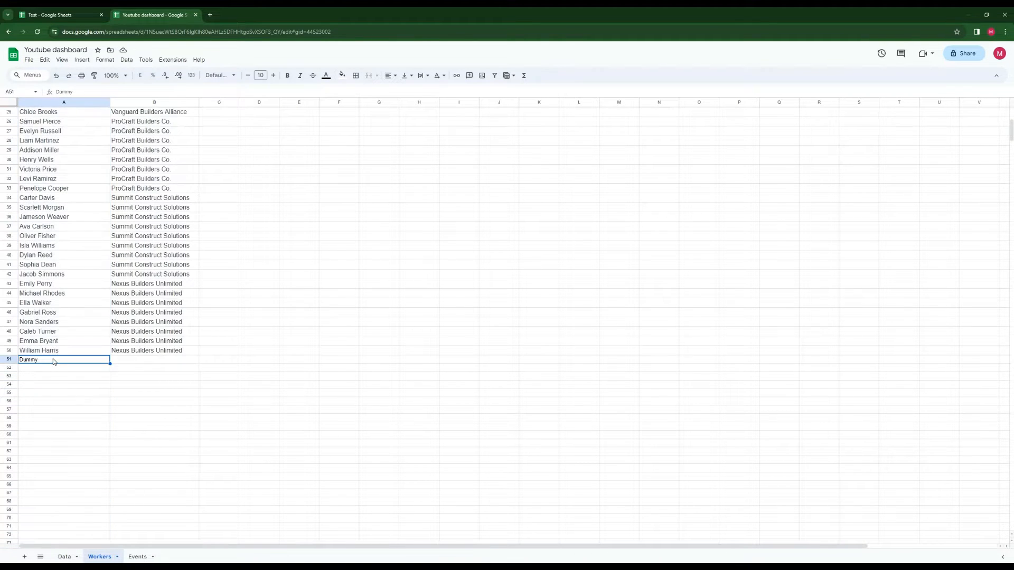
{"action": "key", "text": "Delete"}
{"action": "scroll", "coordinate": [75, 376], "scroll_direction": "up", "scroll_amount": 5}
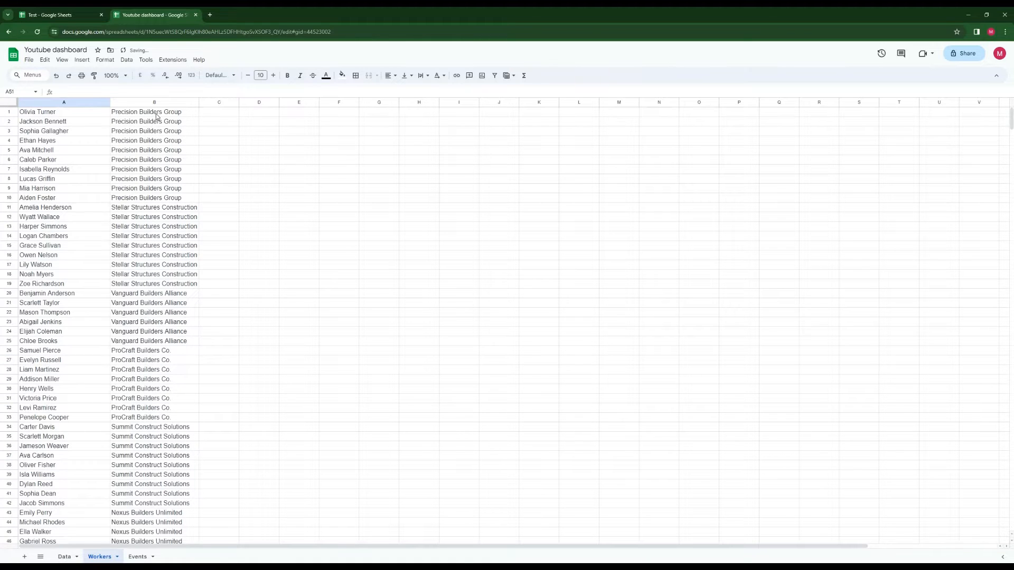
Review the company assigned to each worker in B1:B50 of the Workers sheet, and glance at the Data sheet
{"action": "left_click_drag", "start_coordinate": [156, 115], "coordinate": [190, 499]}
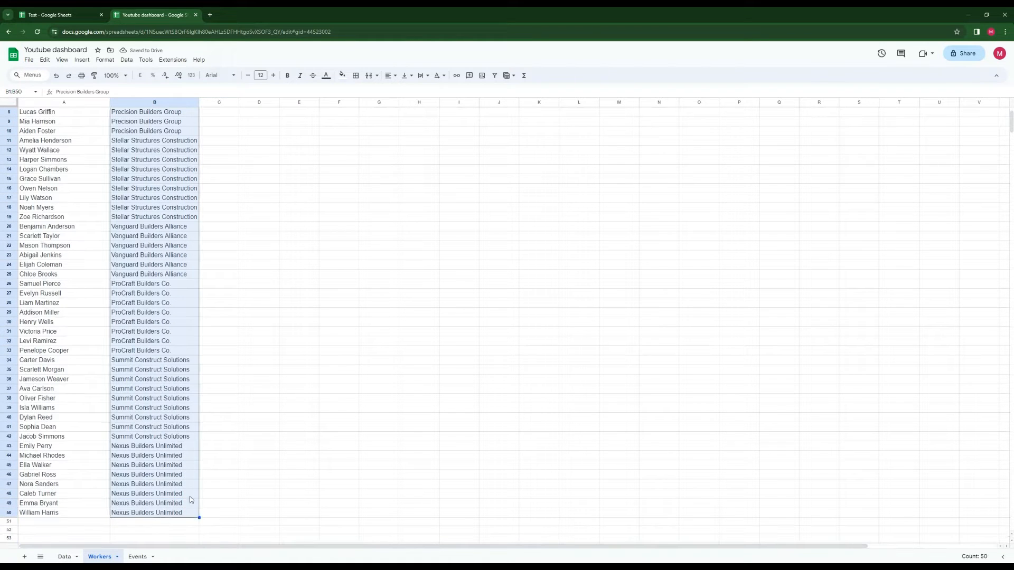
{"action": "left_click", "coordinate": [270, 456]}
{"action": "scroll", "coordinate": [270, 460], "scroll_direction": "up", "scroll_amount": 3}
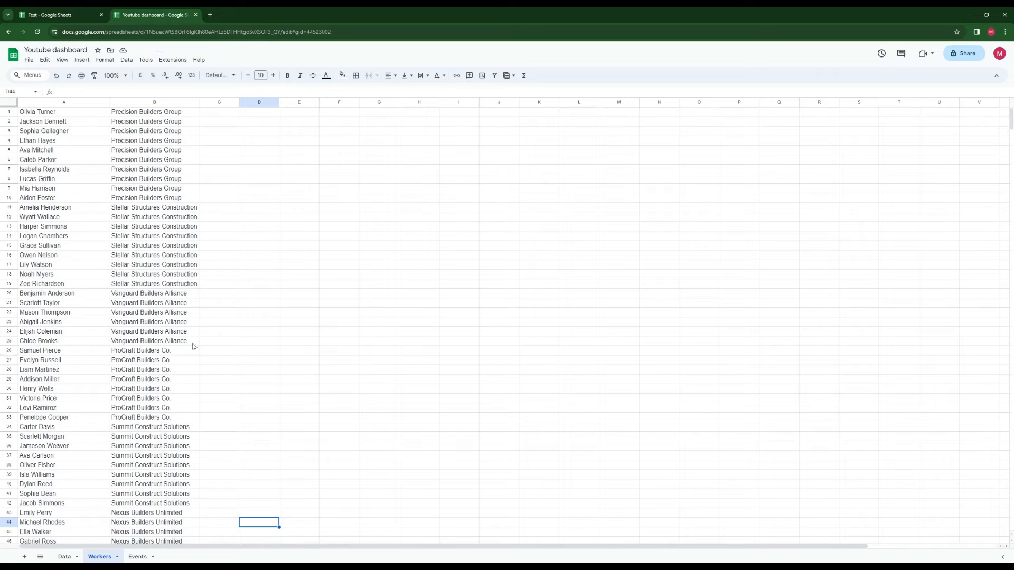
{"action": "left_click", "coordinate": [64, 558]}
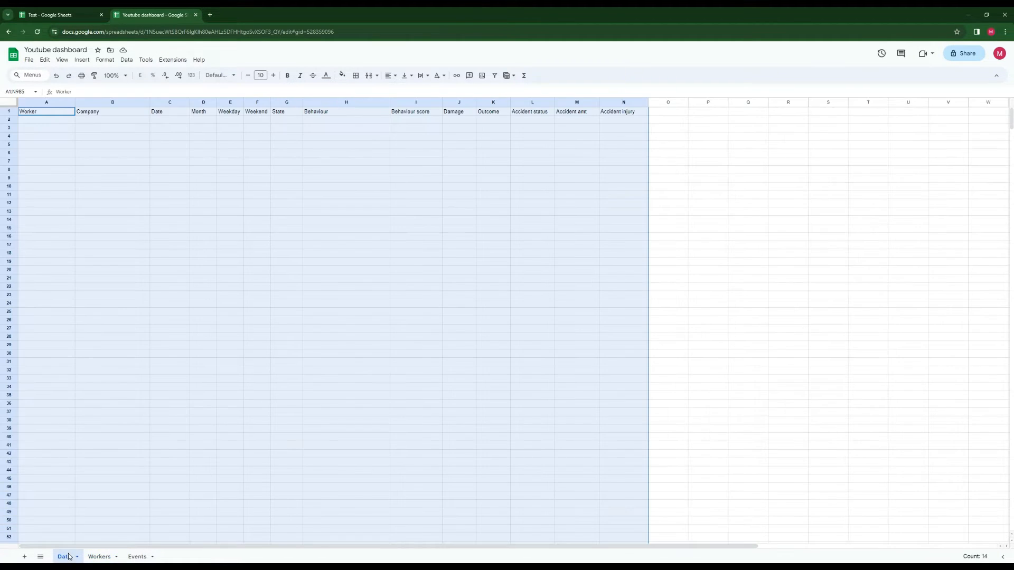
{"action": "left_click", "coordinate": [97, 558]}
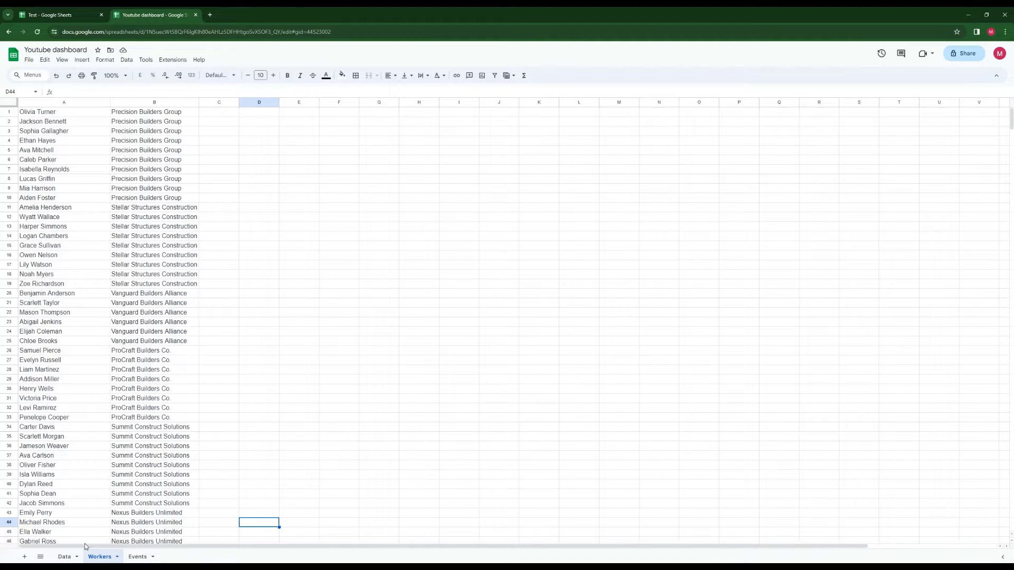
Examine the list of positive, negative and neutral behaviors in column A of the Events sheet
{"action": "left_click", "coordinate": [138, 557]}
{"action": "left_click_drag", "start_coordinate": [84, 121], "coordinate": [194, 323]}
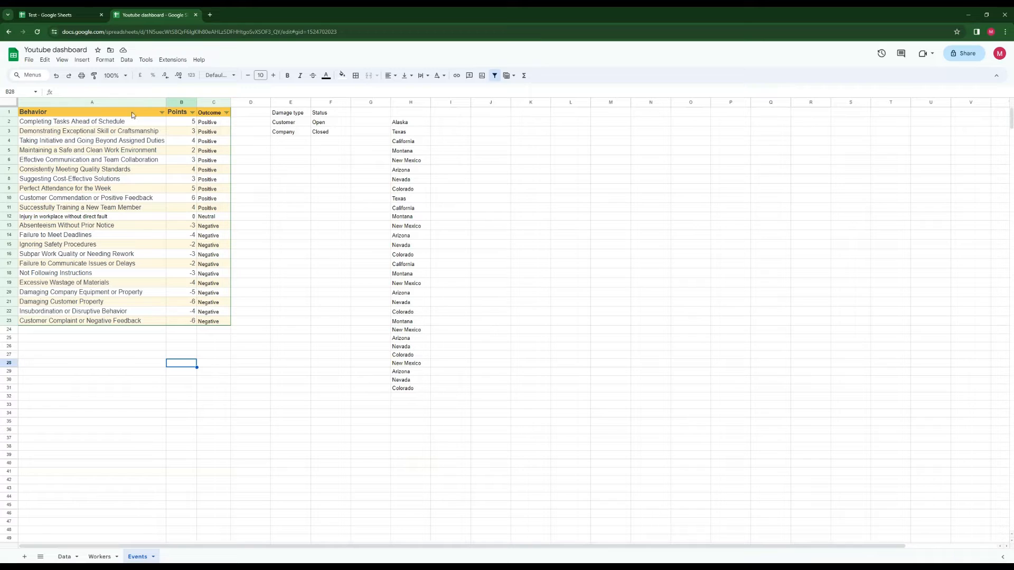
{"action": "left_click", "coordinate": [136, 126]}
{"action": "left_click", "coordinate": [124, 275]}
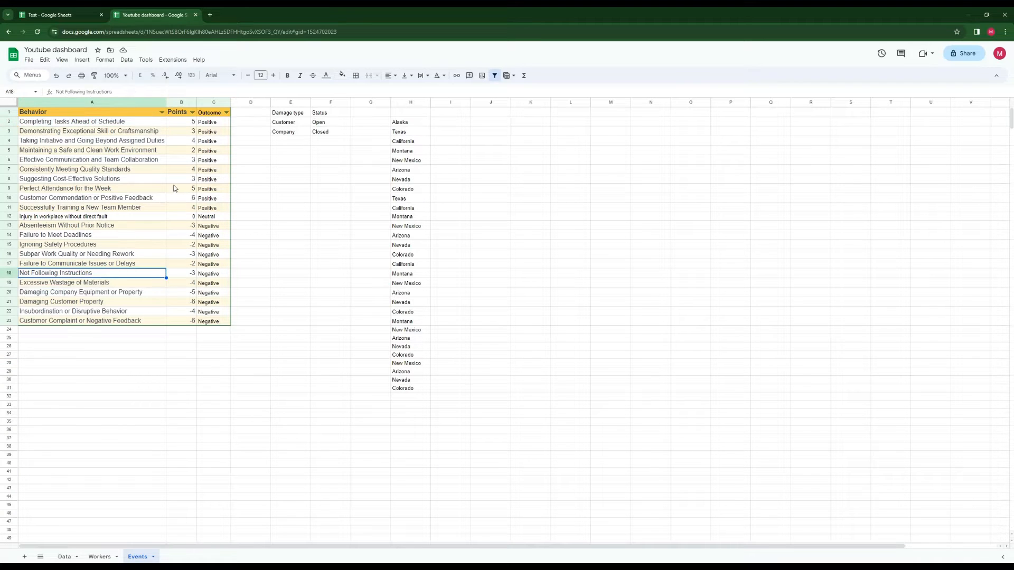
{"action": "left_click", "coordinate": [84, 179]}
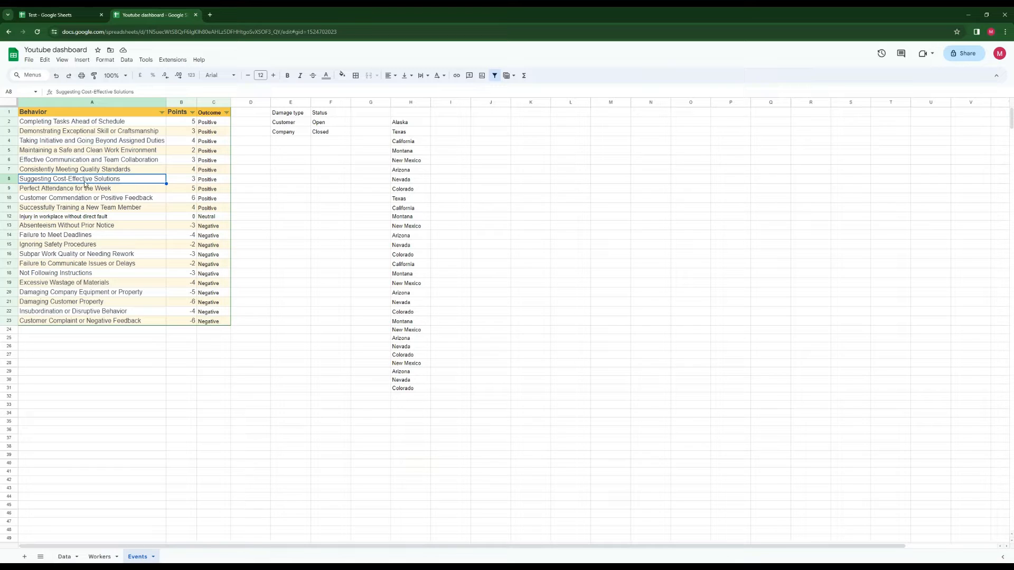
{"action": "left_click", "coordinate": [61, 274]}
{"action": "left_click", "coordinate": [294, 310]}
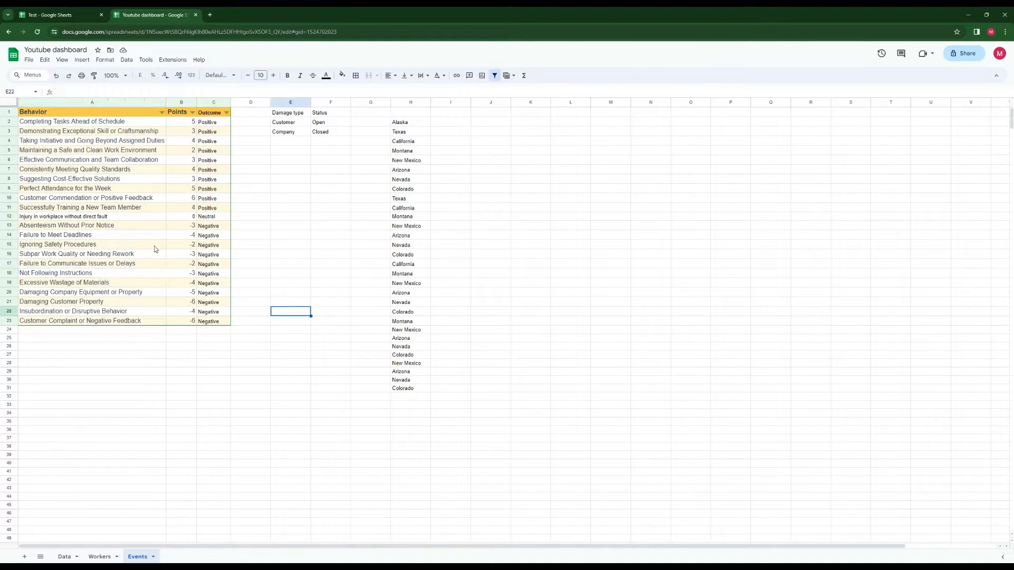
{"action": "left_click", "coordinate": [95, 218]}
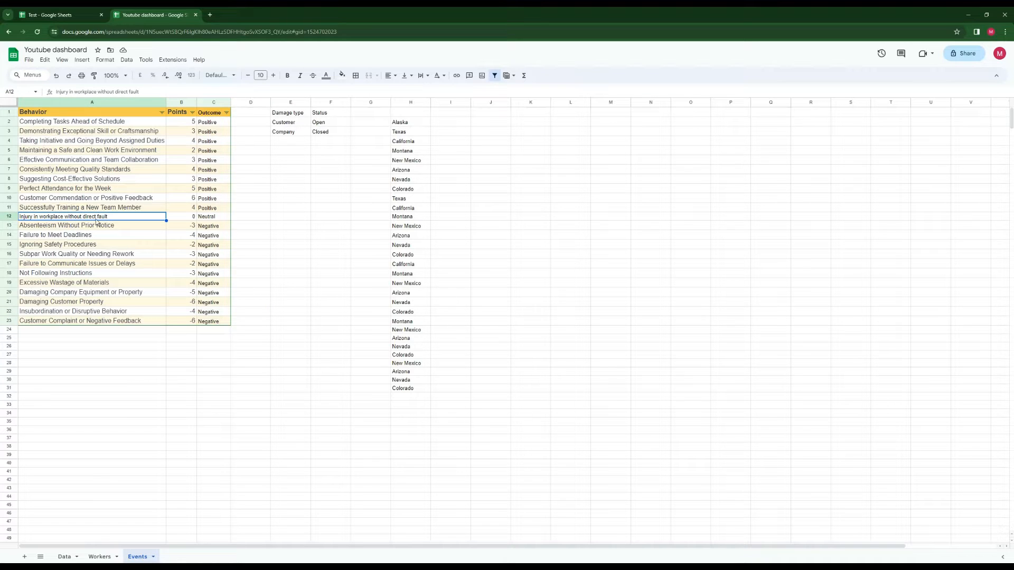
{"action": "left_click_drag", "start_coordinate": [105, 125], "coordinate": [116, 323]}
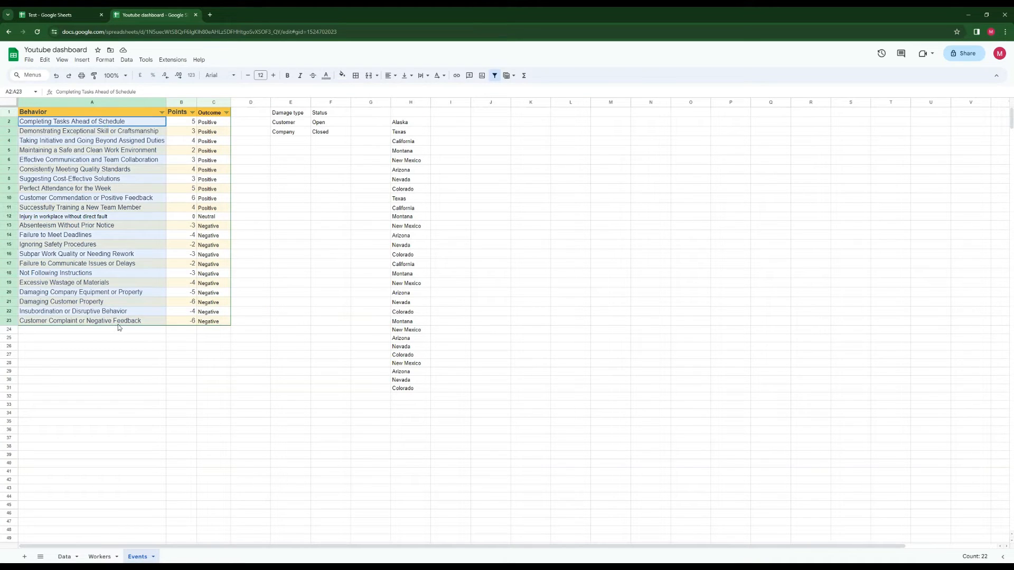
Examine the points assigned to the behaviors in column B of the Events sheet
{"action": "left_click", "coordinate": [189, 125]}
{"action": "left_click_drag", "start_coordinate": [190, 139], "coordinate": [186, 321]}
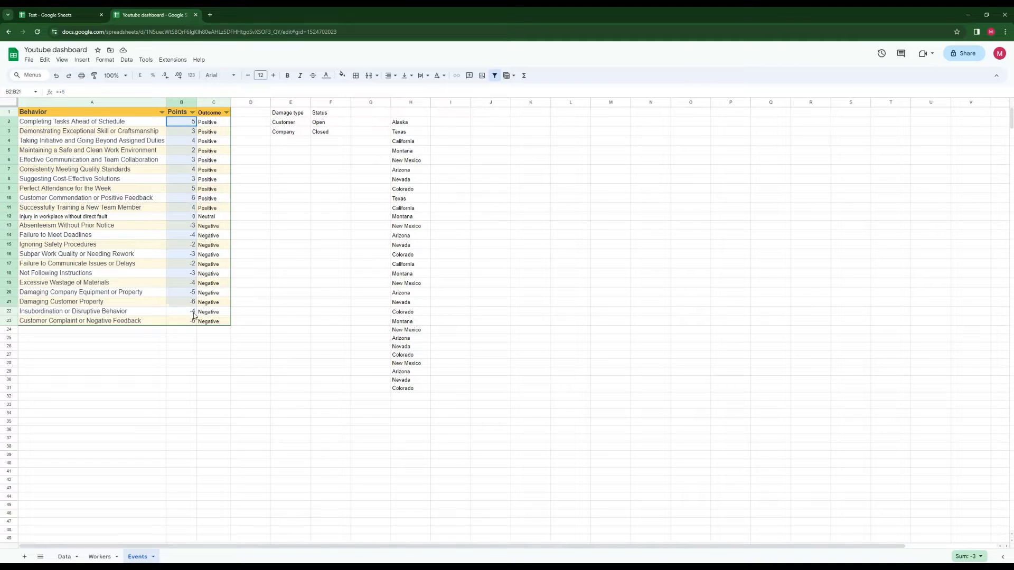
{"action": "left_click", "coordinate": [296, 258]}
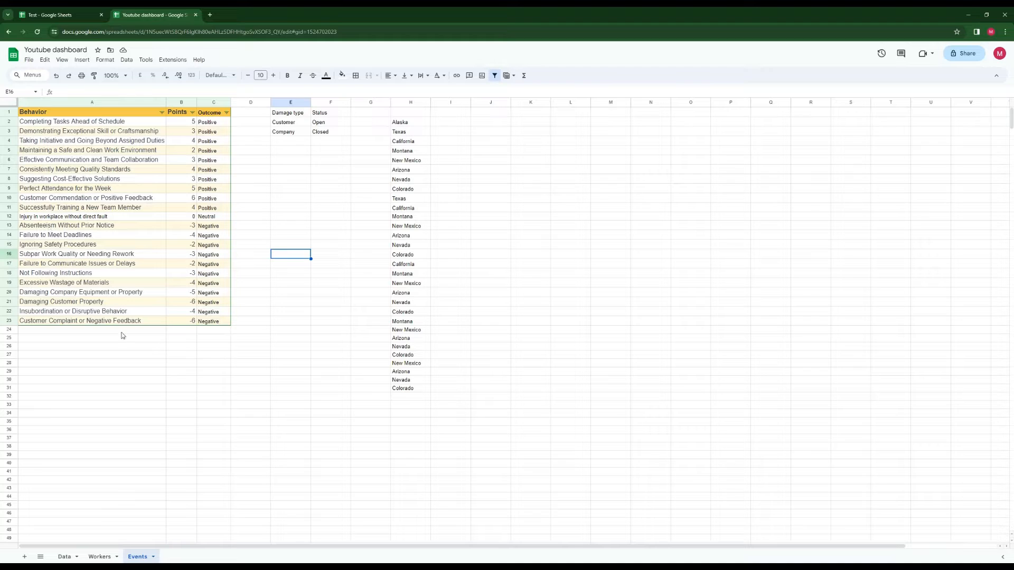
Review the Data sheet's header row, going through the Worker, Company, Date, Month, Weekday and Weekend columns
{"action": "left_click", "coordinate": [66, 557]}
{"action": "left_click", "coordinate": [304, 270]}
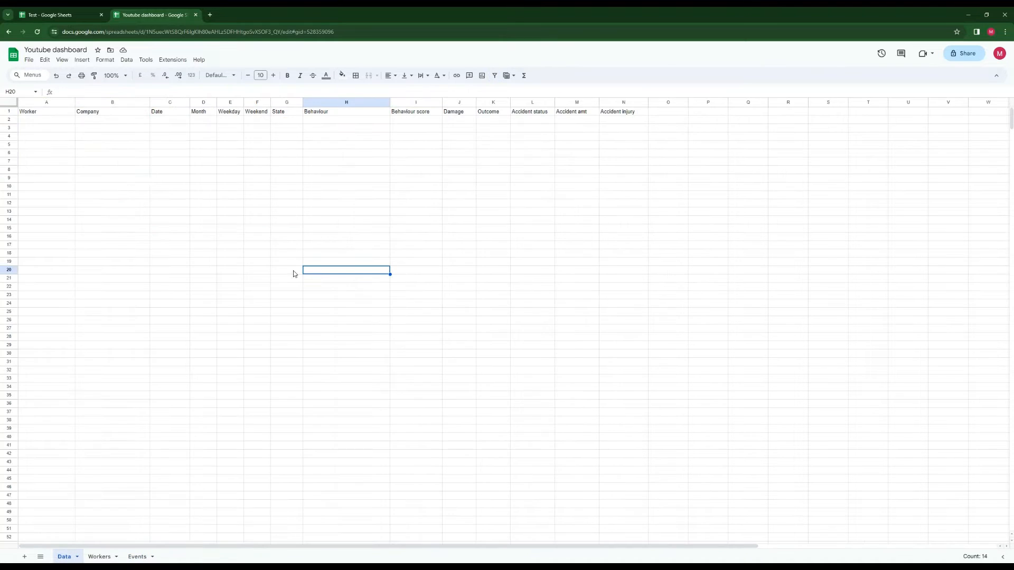
{"action": "left_click_drag", "start_coordinate": [44, 110], "coordinate": [647, 113]}
{"action": "left_click_drag", "start_coordinate": [559, 186], "coordinate": [533, 186]}
{"action": "left_click", "coordinate": [42, 122]}
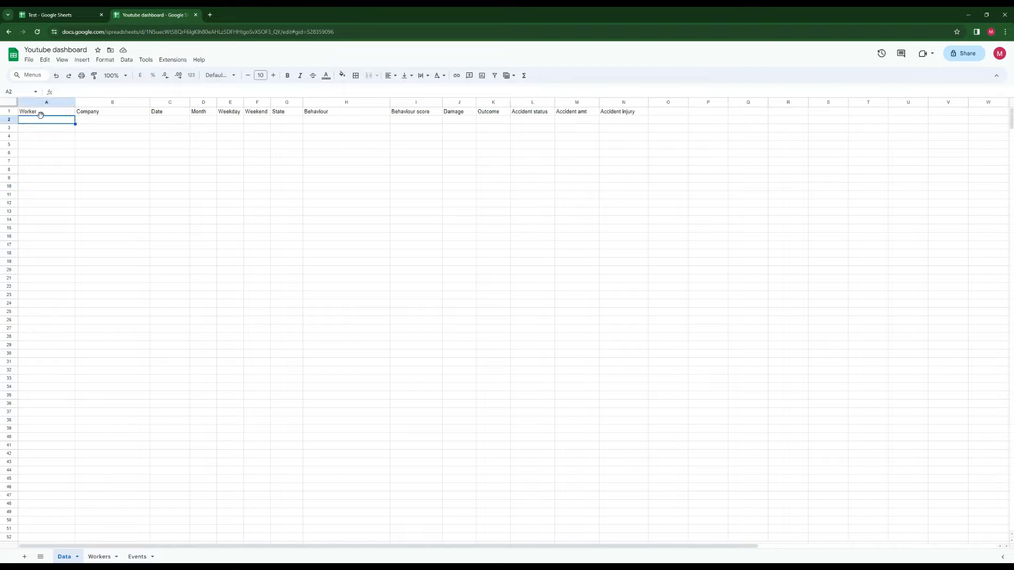
{"action": "left_click", "coordinate": [113, 121]}
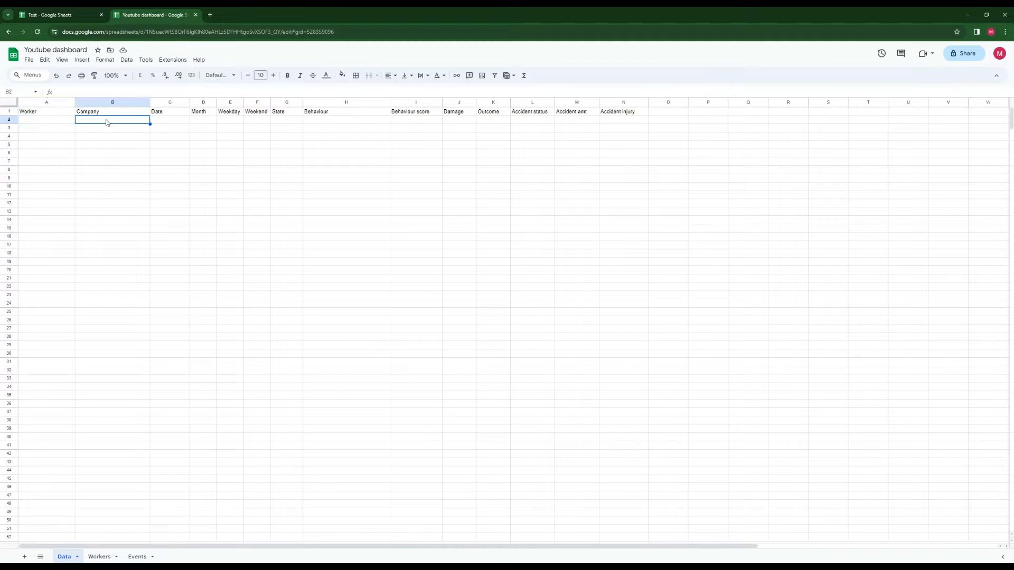
{"action": "left_click", "coordinate": [169, 120]}
{"action": "left_click", "coordinate": [210, 124]}
{"action": "left_click", "coordinate": [245, 122]}
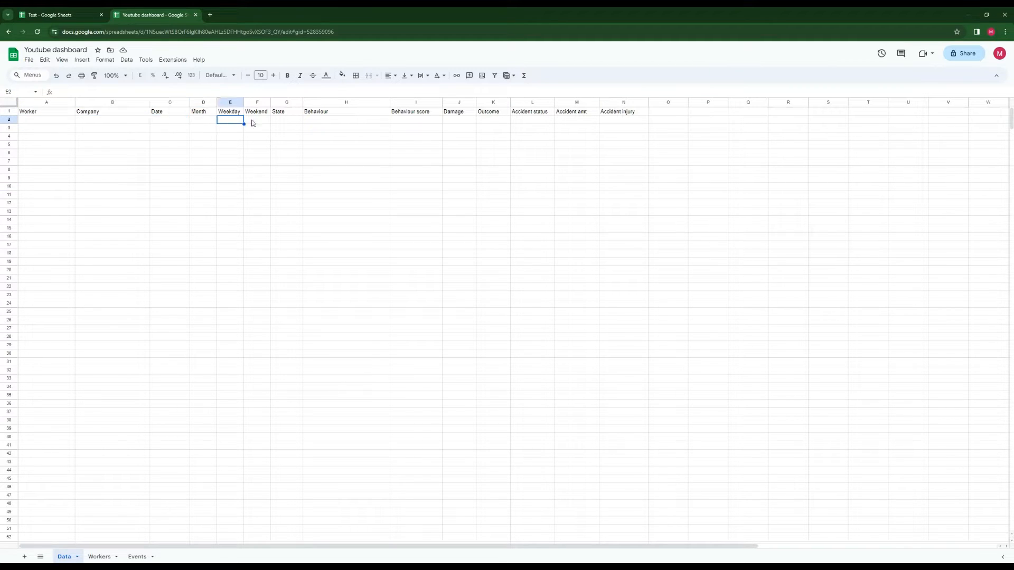
{"action": "left_click_drag", "start_coordinate": [259, 123], "coordinate": [162, 122]}
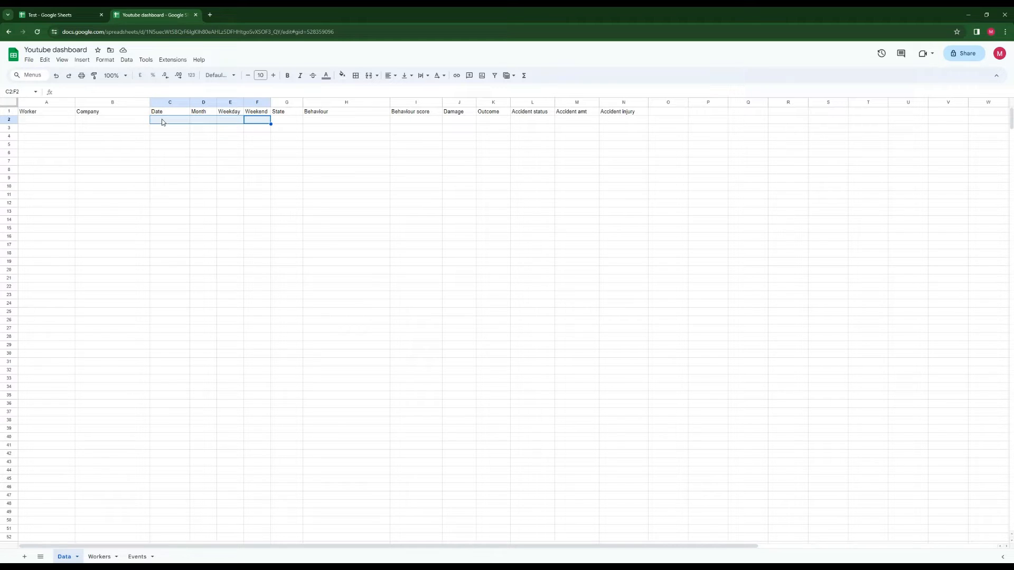
Review the Data sheet's remaining headers from State to Accident injury, glancing at the Events sheet for the Behaviour column
{"action": "left_click", "coordinate": [285, 122]}
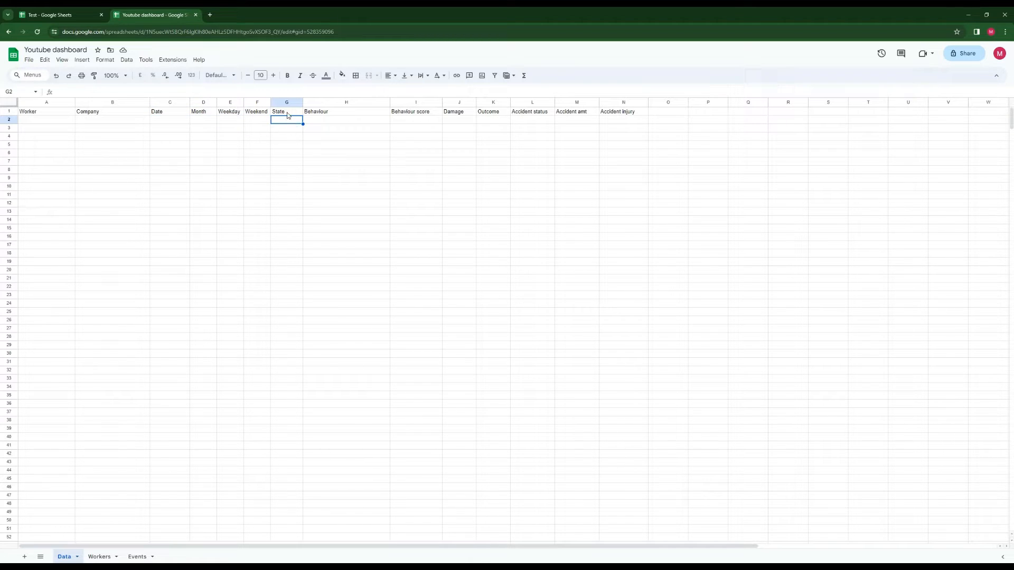
{"action": "left_click", "coordinate": [328, 123]}
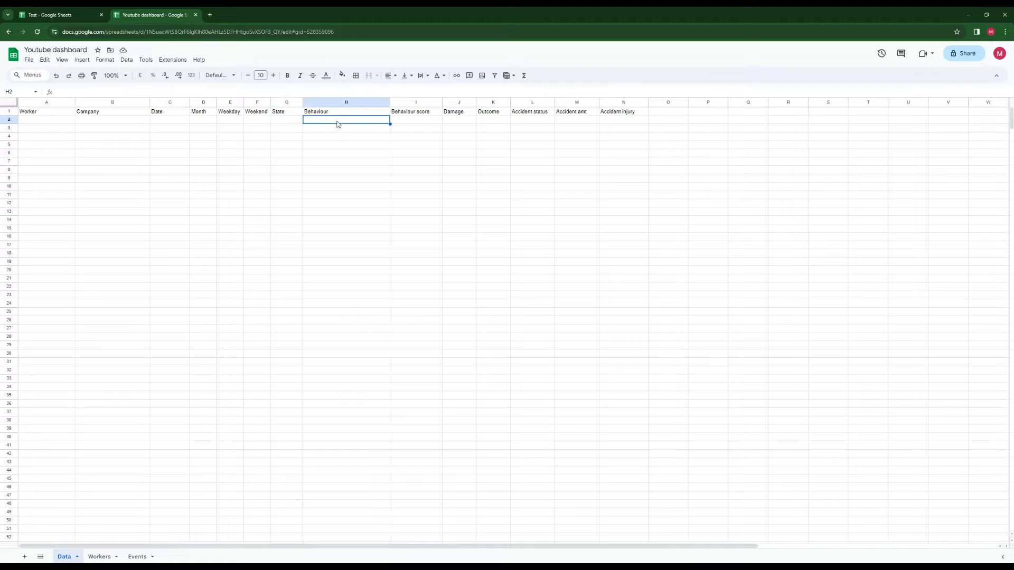
{"action": "left_click", "coordinate": [137, 556]}
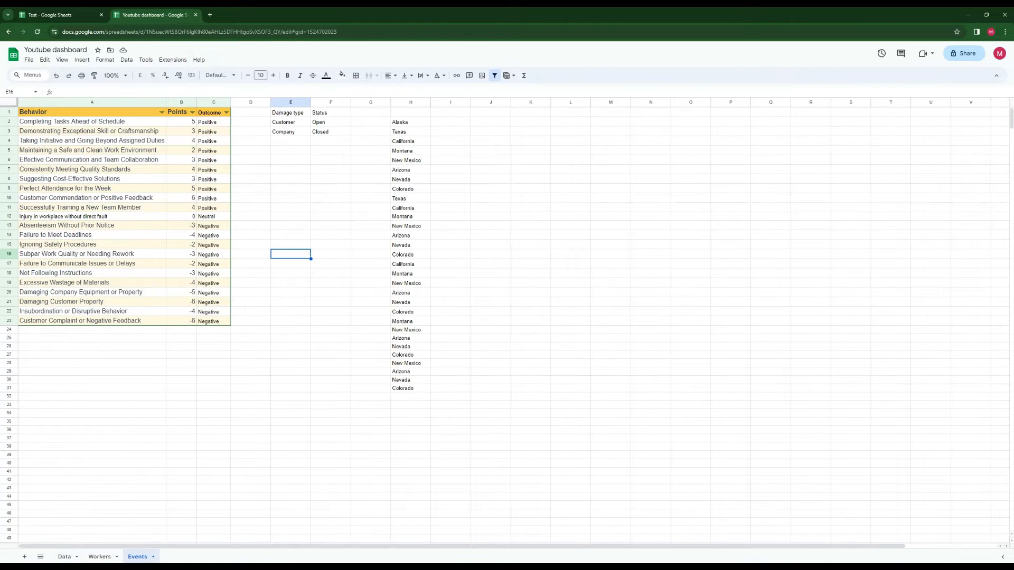
{"action": "left_click", "coordinate": [64, 557]}
{"action": "left_click", "coordinate": [425, 123]}
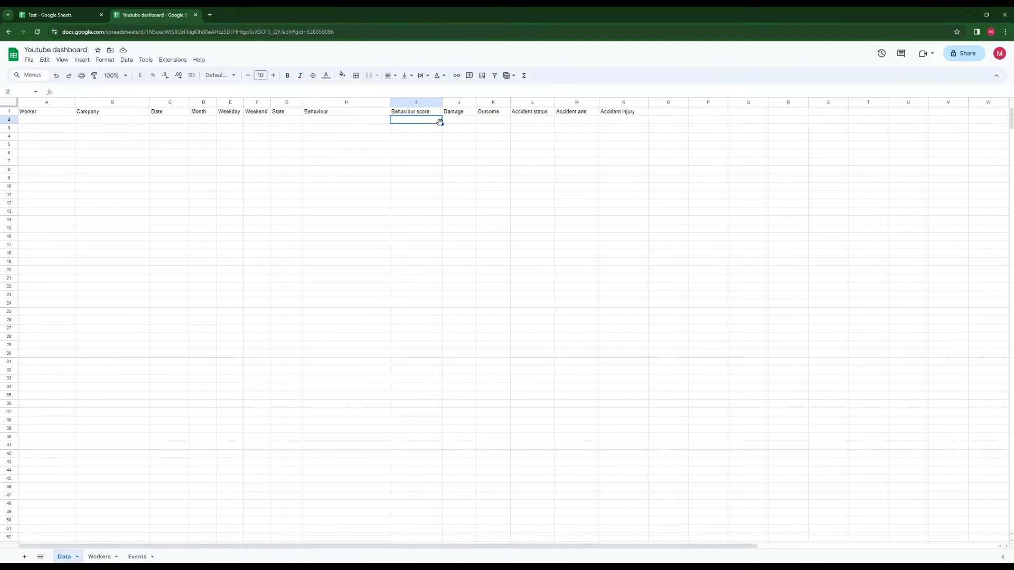
{"action": "left_click", "coordinate": [457, 122]}
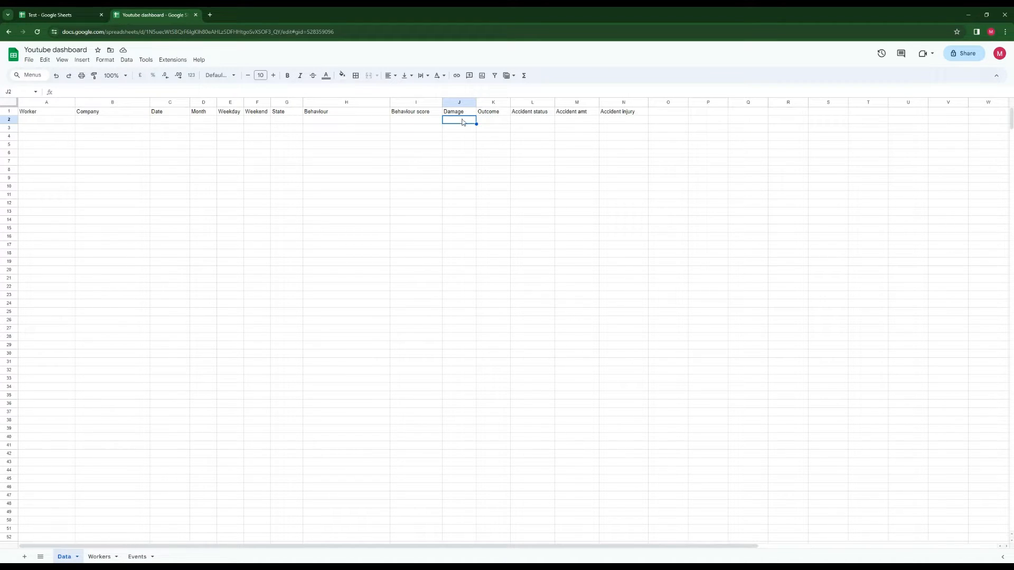
{"action": "left_click", "coordinate": [499, 121]}
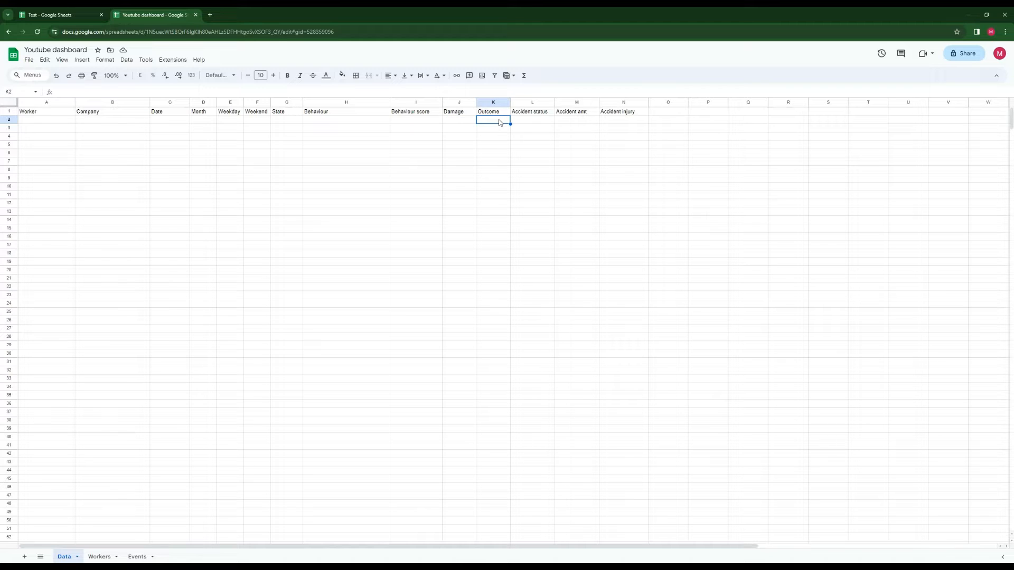
{"action": "left_click_drag", "start_coordinate": [535, 122], "coordinate": [628, 125]}
{"action": "left_click", "coordinate": [680, 160]}
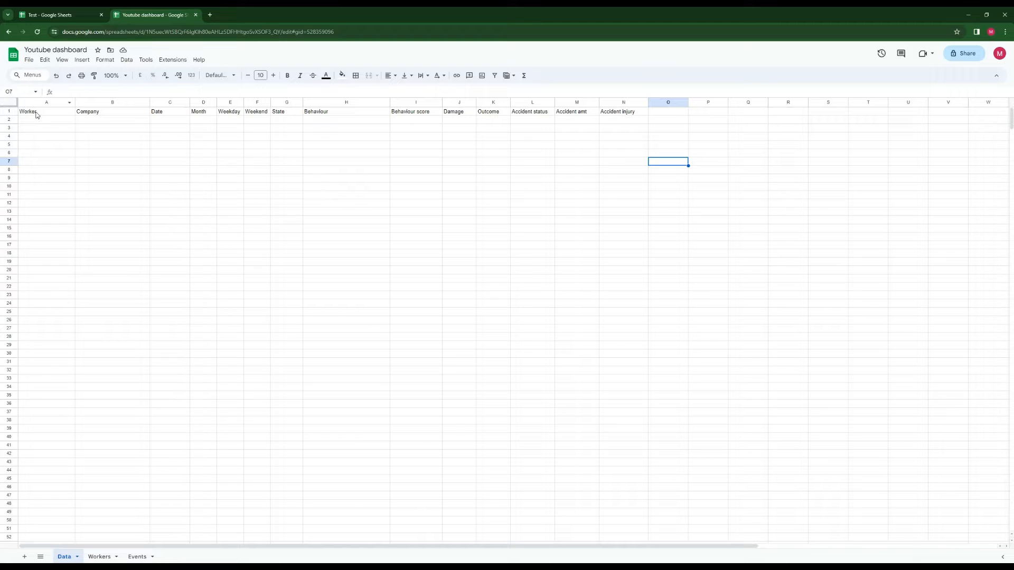
Create a filter on the Data sheet's header row, A1:N1
{"action": "left_click_drag", "start_coordinate": [32, 113], "coordinate": [626, 113]}
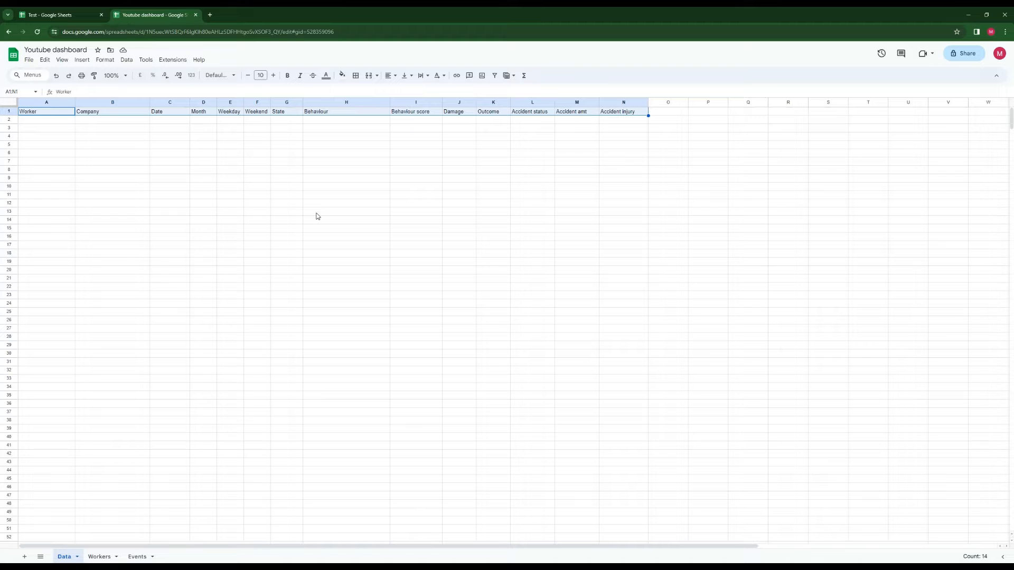
{"action": "left_click", "coordinate": [285, 112]}
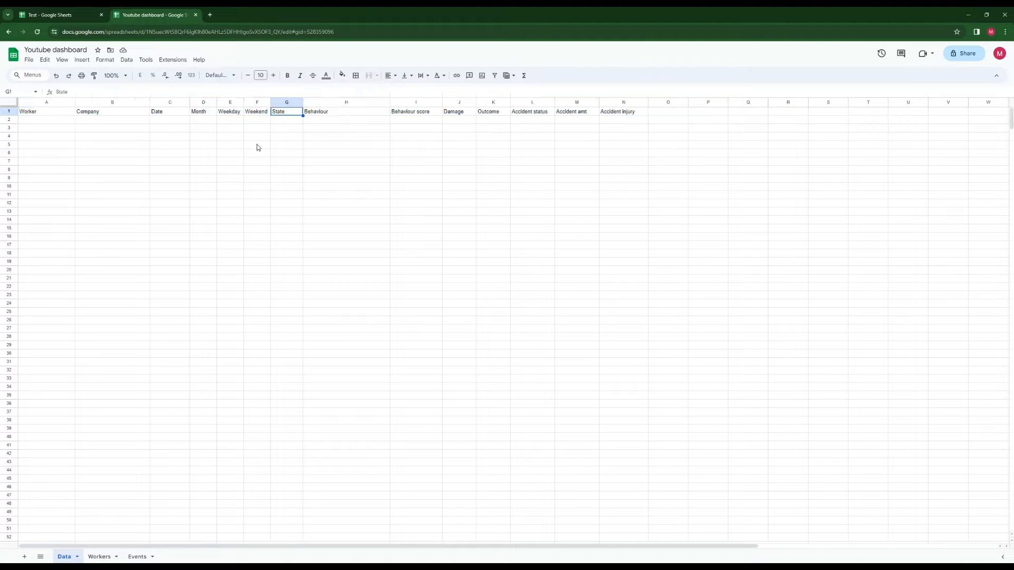
{"action": "left_click", "coordinate": [257, 145]}
{"action": "left_click_drag", "start_coordinate": [43, 115], "coordinate": [622, 112]}
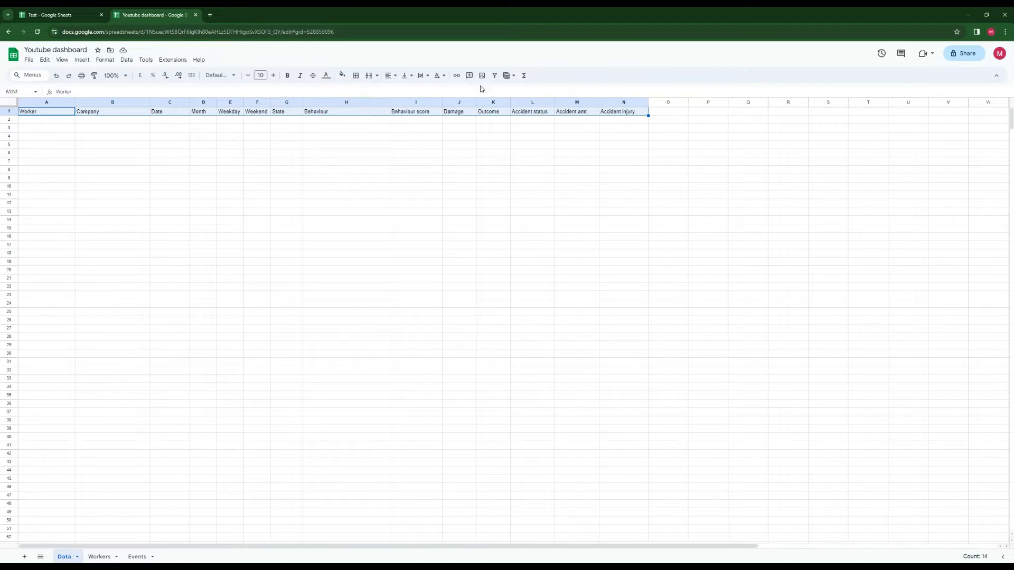
{"action": "left_click", "coordinate": [495, 75]}
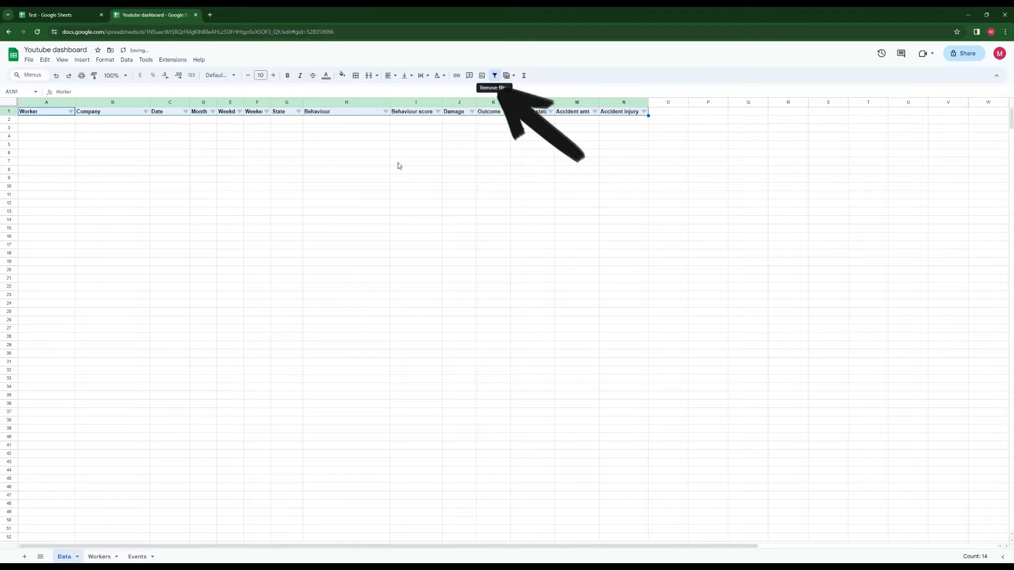
{"action": "left_click", "coordinate": [383, 169]}
{"action": "left_click_drag", "start_coordinate": [46, 105], "coordinate": [258, 113]}
{"action": "left_click", "coordinate": [631, 128]}
{"action": "left_click", "coordinate": [267, 112]}
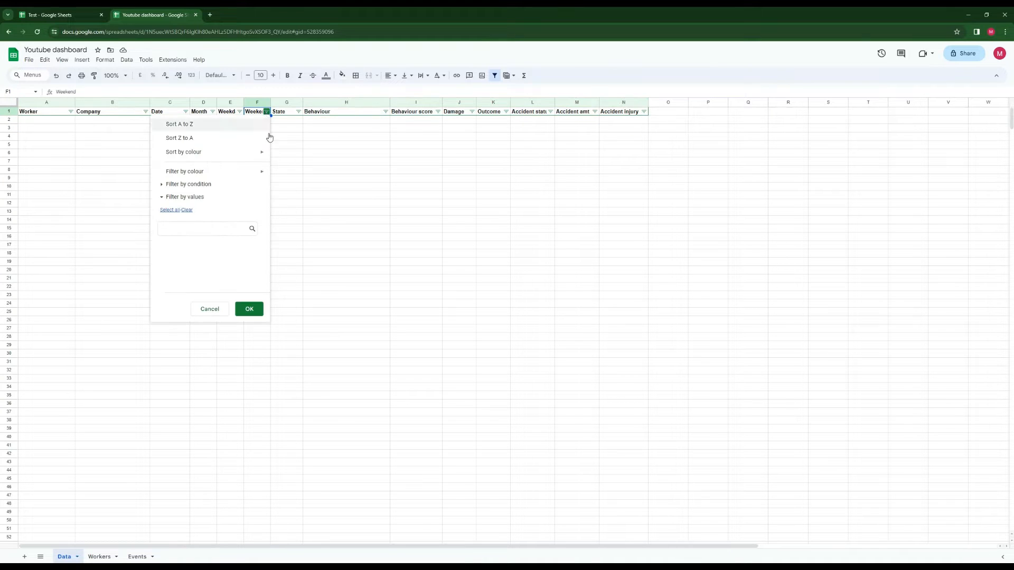
{"action": "left_click", "coordinate": [296, 166]}
{"action": "left_click", "coordinate": [289, 128]}
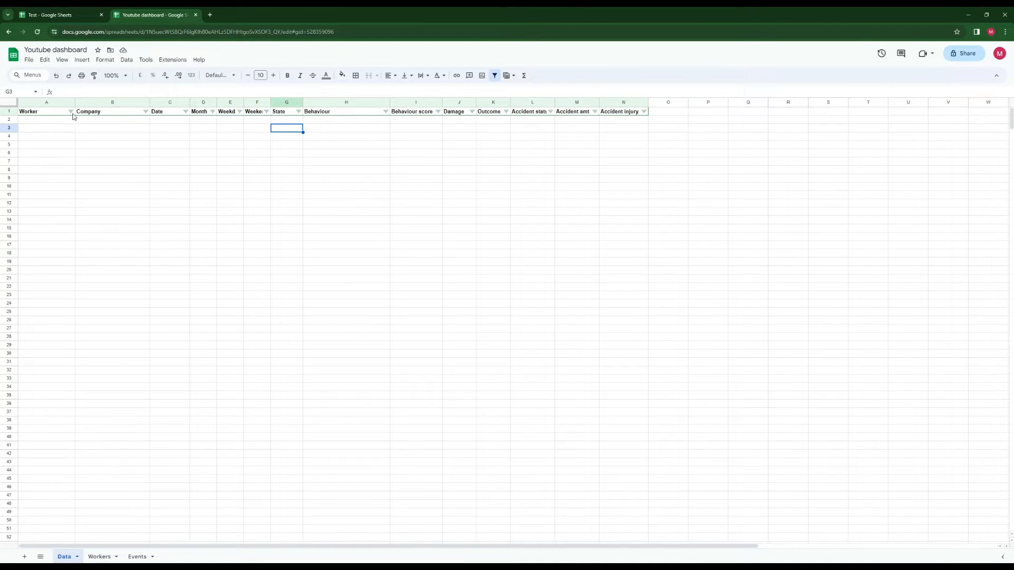
Add a drop-down to Worker cell A2 of the Data sheet with the criteria Drop-down (from a range)
{"action": "left_click", "coordinate": [40, 122]}
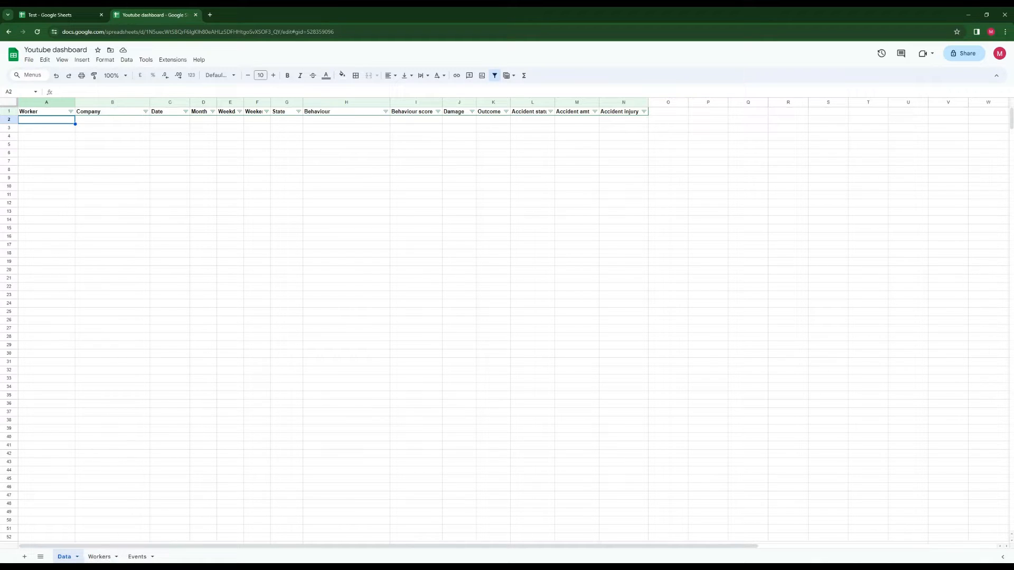
{"action": "left_click", "coordinate": [100, 557]}
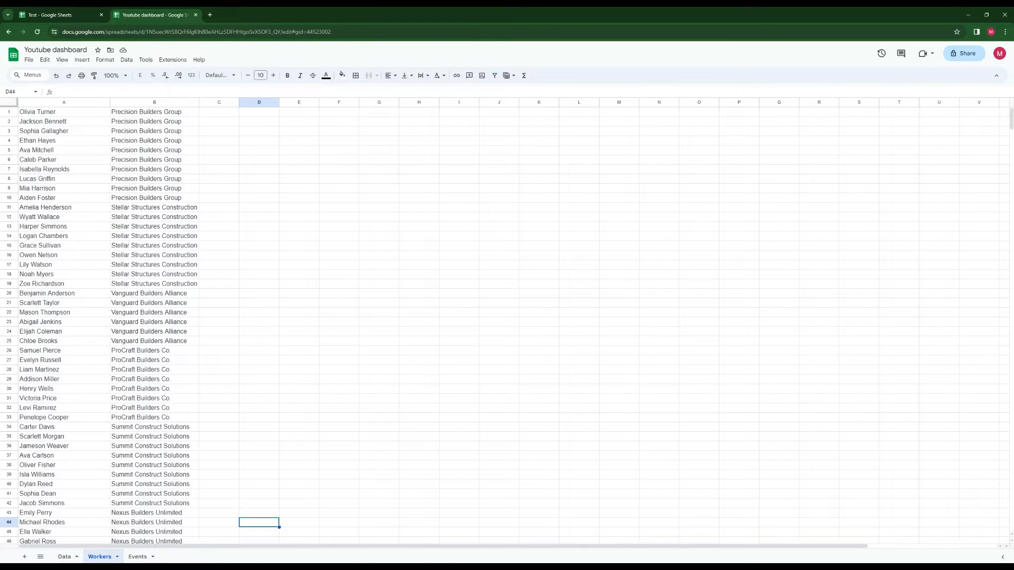
{"action": "left_click", "coordinate": [65, 559]}
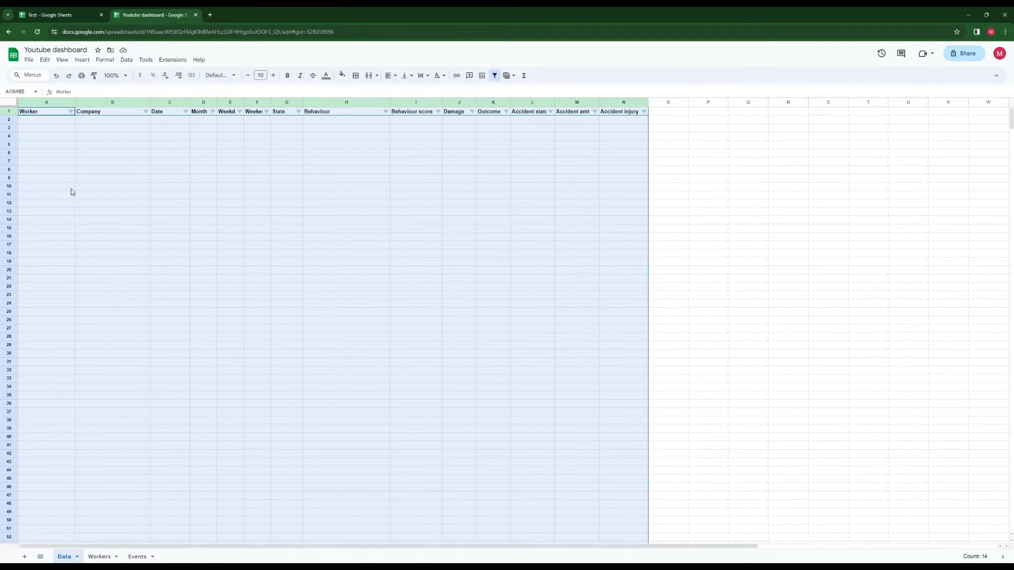
{"action": "left_click", "coordinate": [41, 123]}
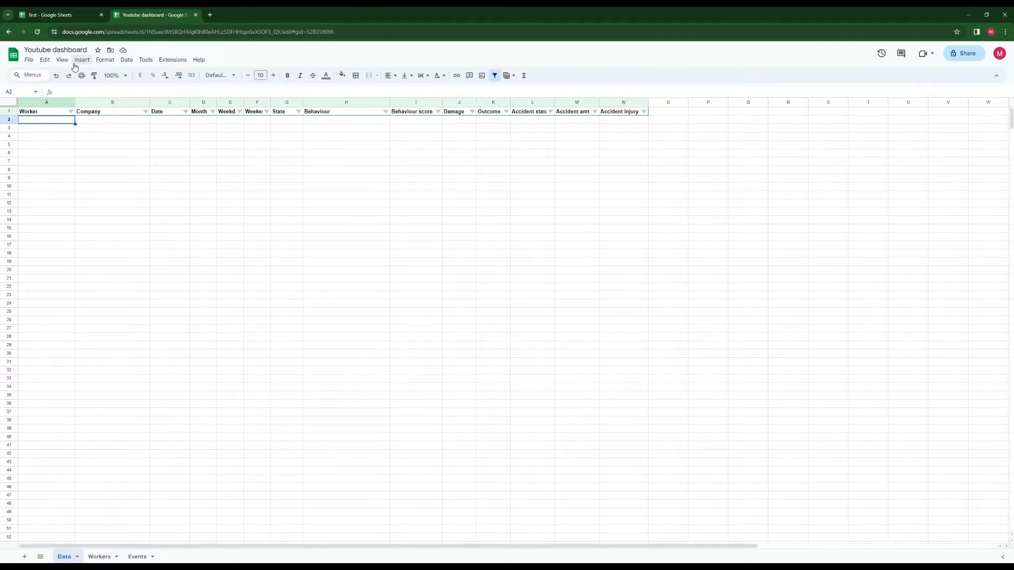
{"action": "right_click", "coordinate": [64, 120]}
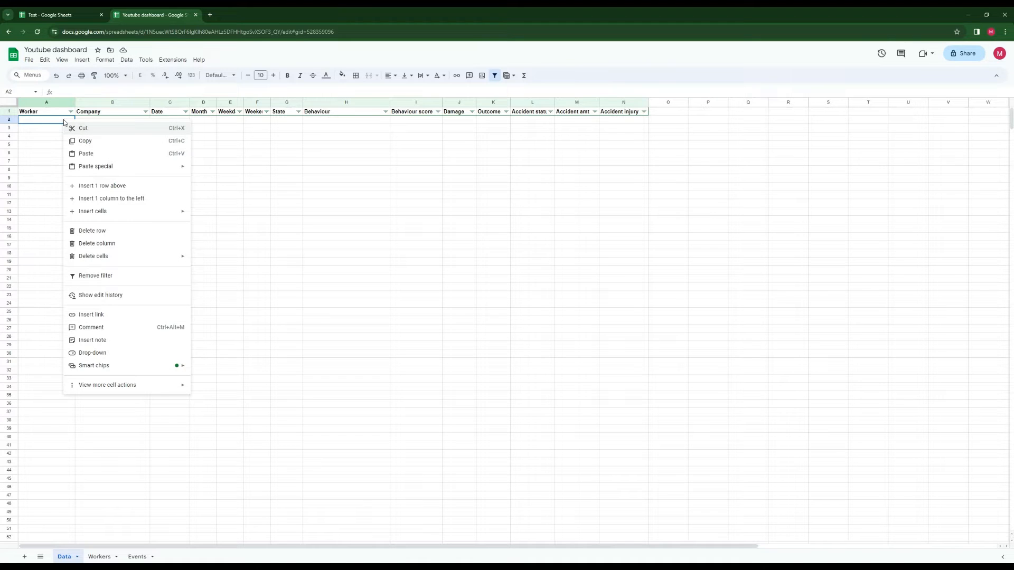
{"action": "left_click", "coordinate": [93, 352]}
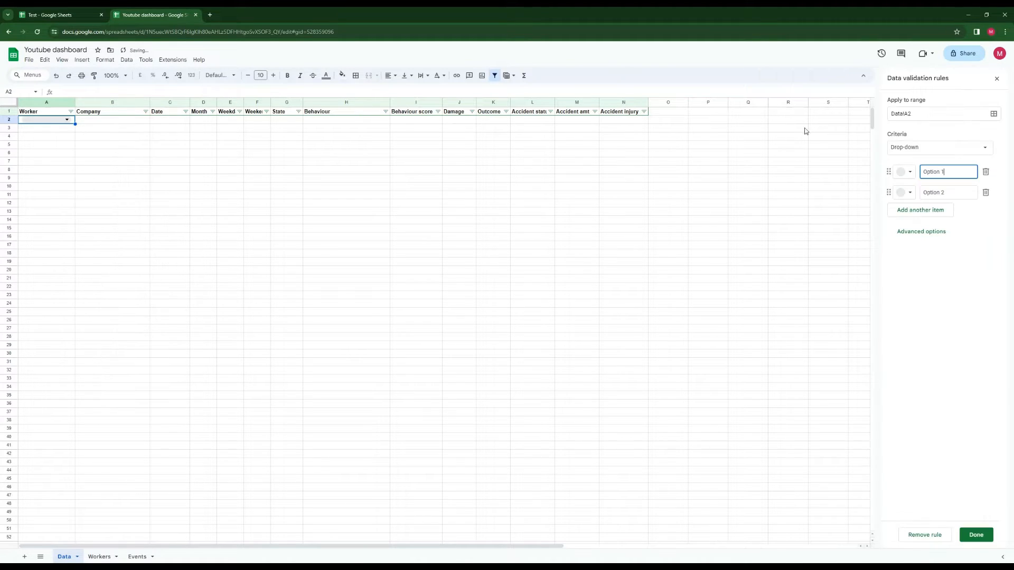
{"action": "left_click", "coordinate": [975, 150]}
{"action": "left_click", "coordinate": [946, 160]}
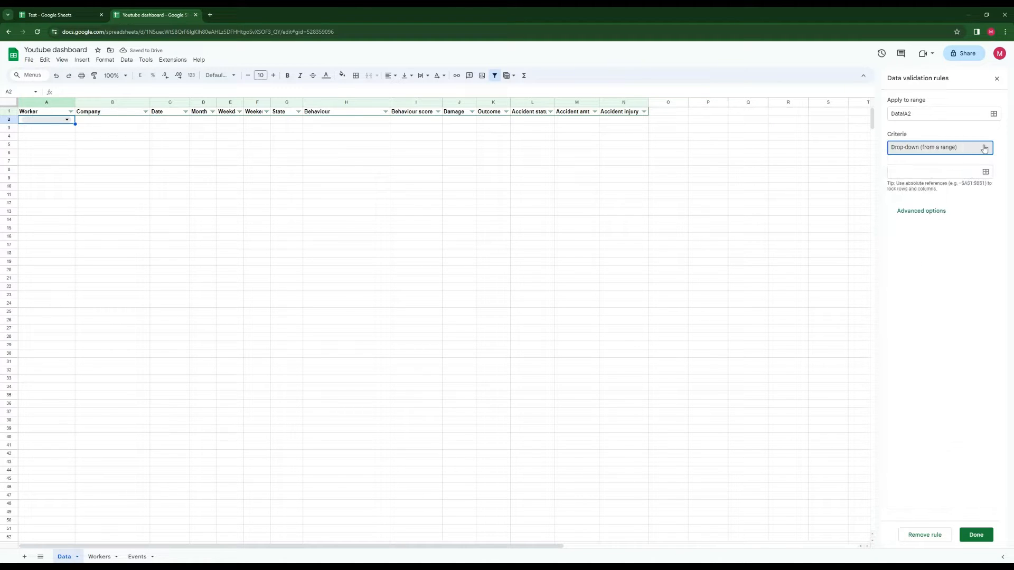
Set the drop-down's source range to Workers!A:A
{"action": "left_click", "coordinate": [985, 172]}
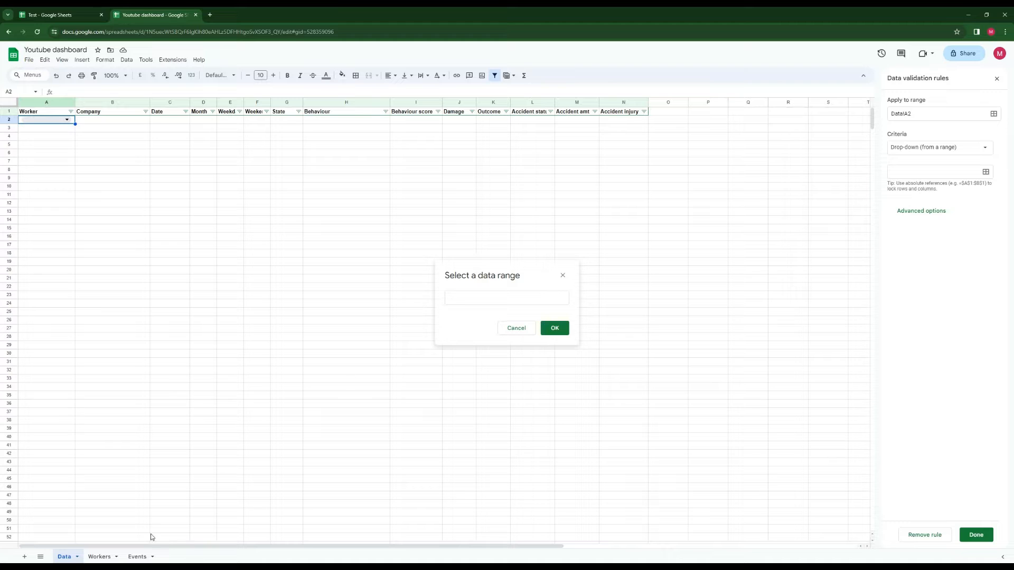
{"action": "left_click", "coordinate": [98, 558]}
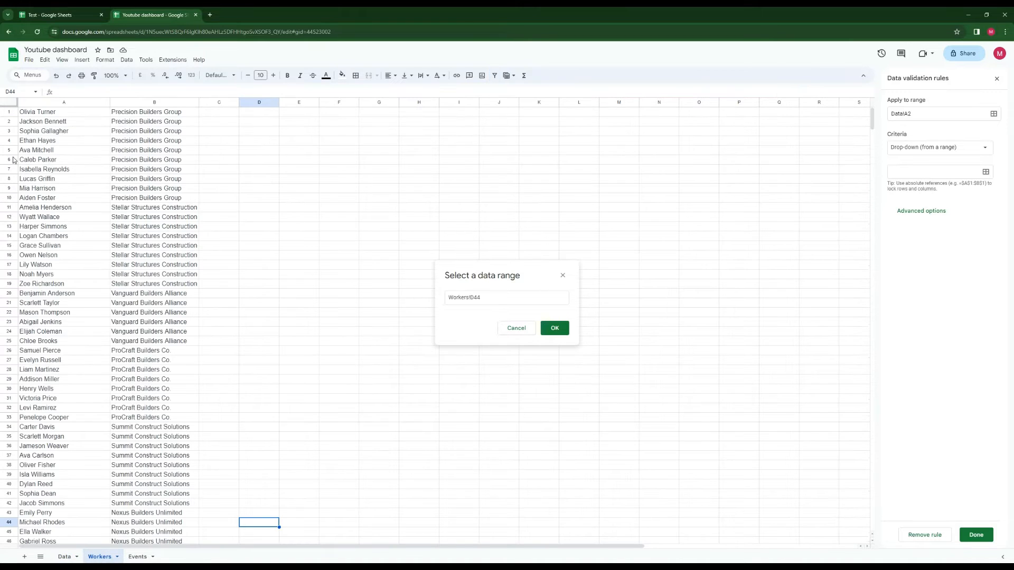
{"action": "left_click", "coordinate": [48, 104]}
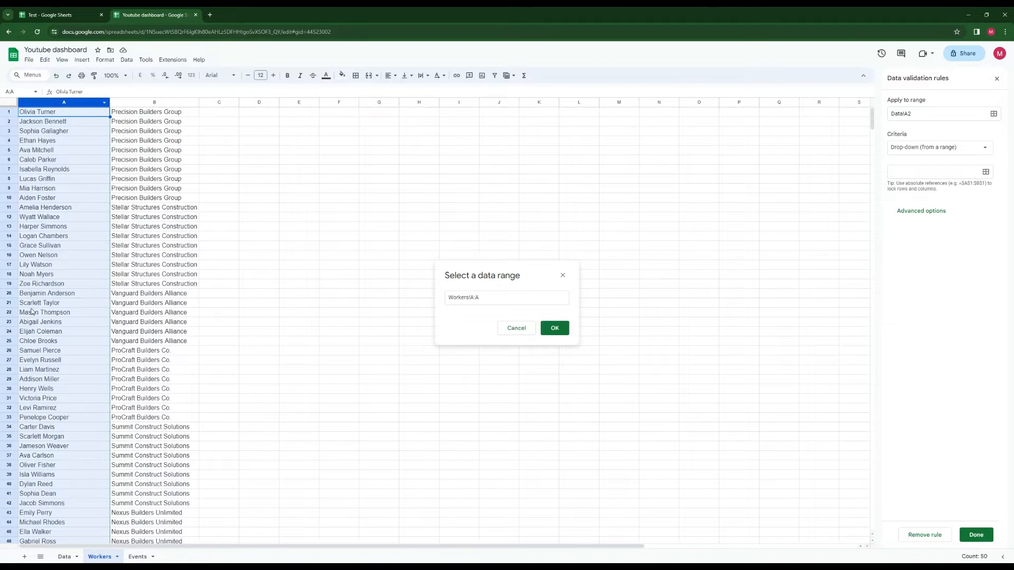
{"action": "scroll", "coordinate": [436, 377], "scroll_direction": "down", "scroll_amount": 3}
{"action": "left_click", "coordinate": [554, 328]}
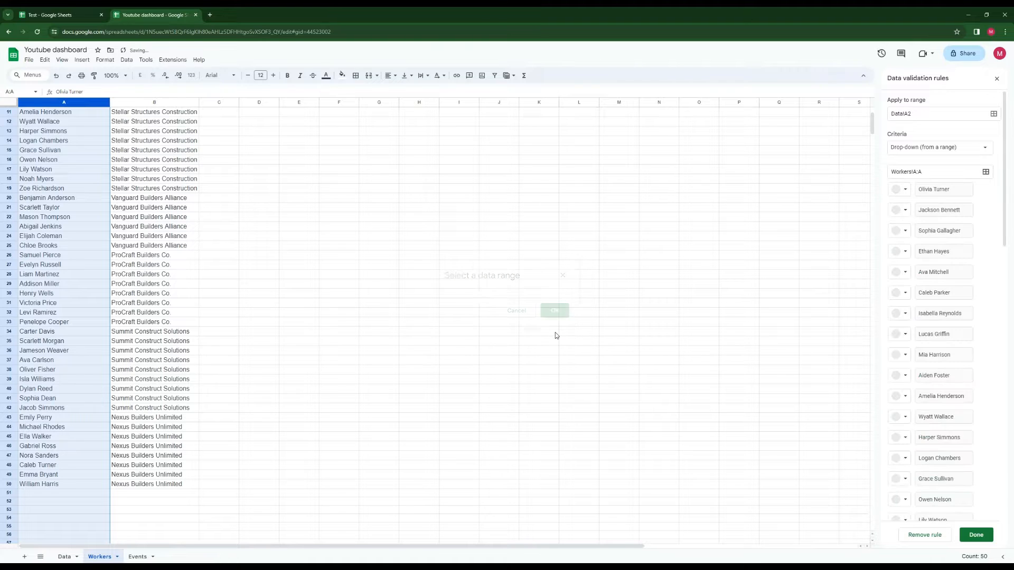
Pick a worker's name from the new drop-down in cell A2 of the Data sheet
{"action": "left_click", "coordinate": [65, 557]}
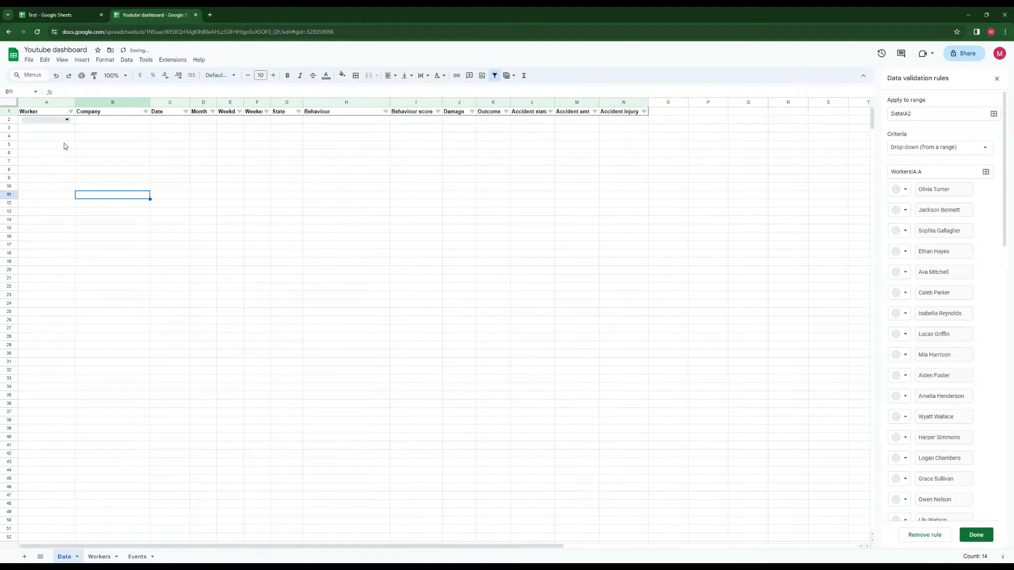
{"action": "left_click", "coordinate": [67, 119]}
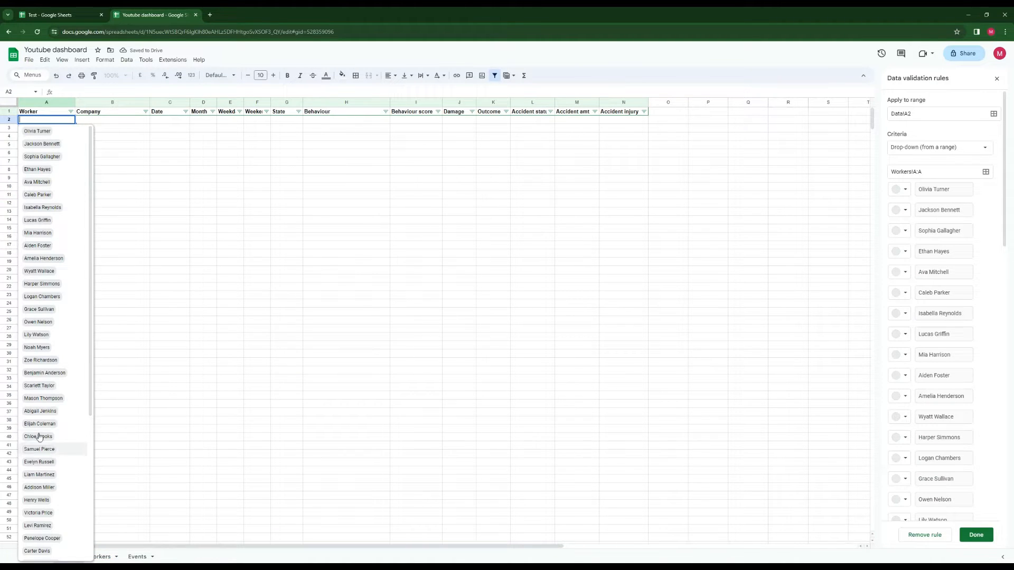
{"action": "left_click", "coordinate": [59, 336]}
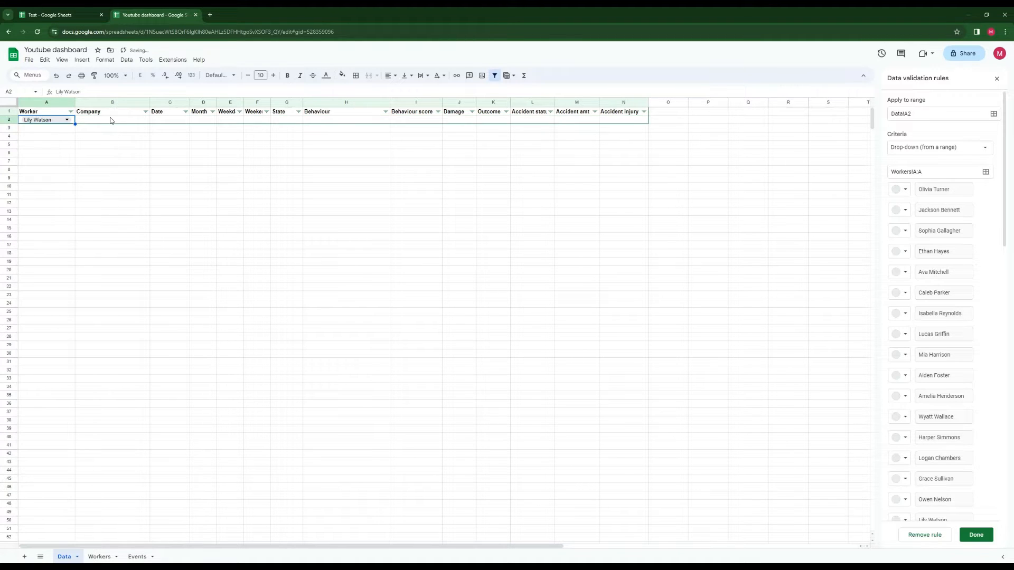
Check the worker and company columns on the Workers sheet, and start an XLOOKUP in Data!B2 with A2 as search key
{"action": "left_click", "coordinate": [100, 557]}
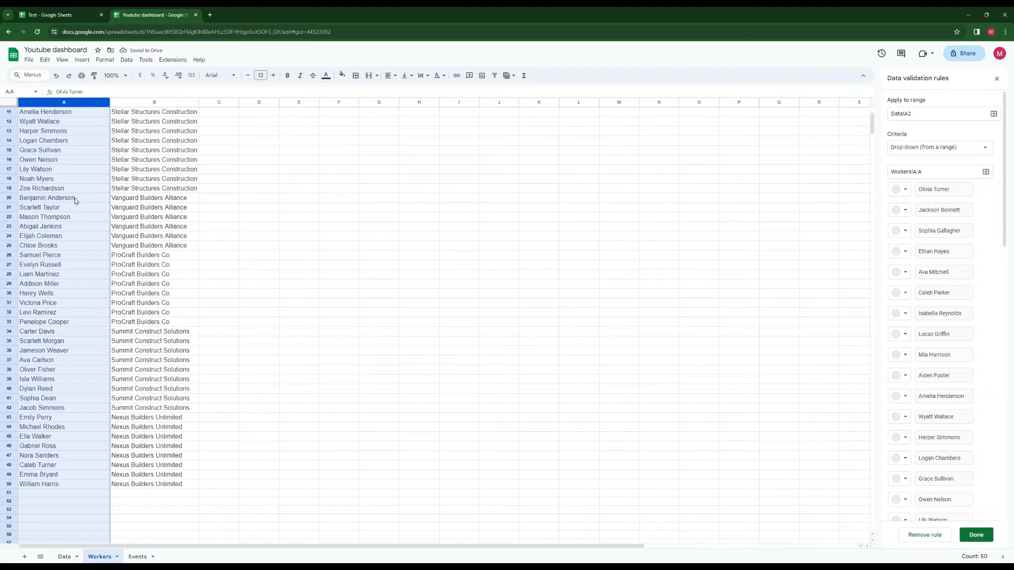
{"action": "scroll", "coordinate": [158, 332], "scroll_direction": "up", "scroll_amount": 3}
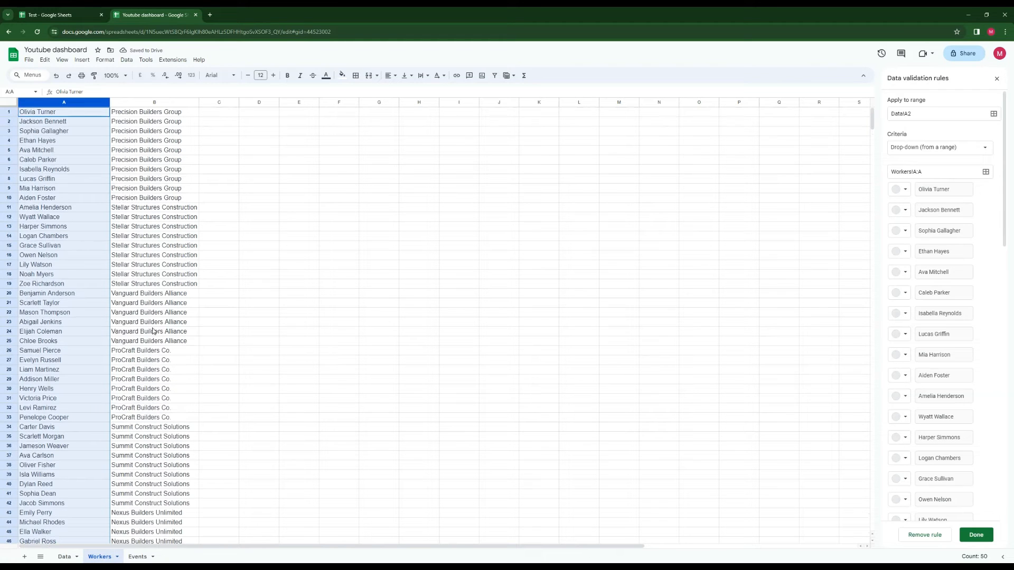
{"action": "left_click", "coordinate": [143, 258]}
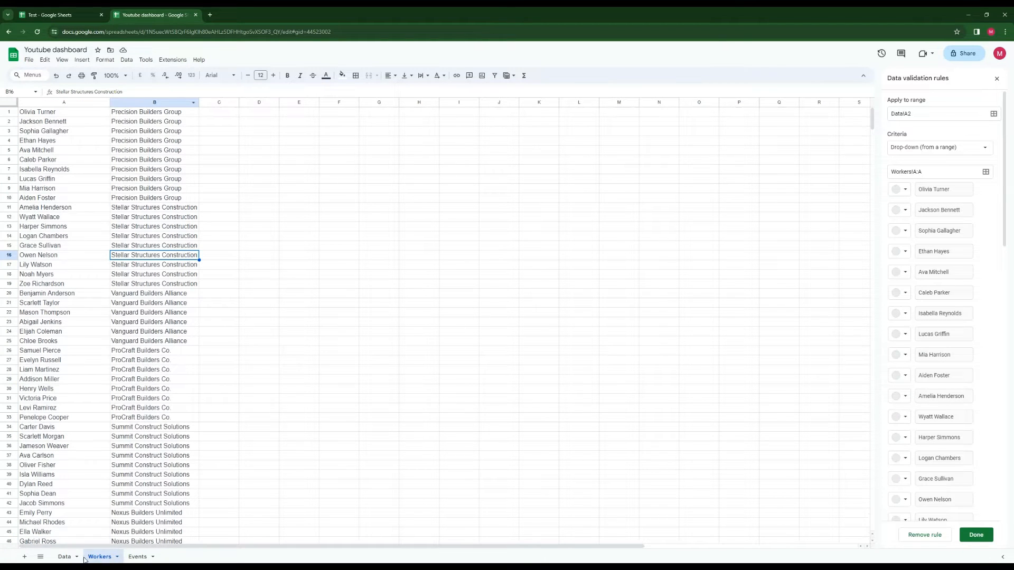
{"action": "left_click", "coordinate": [65, 557]}
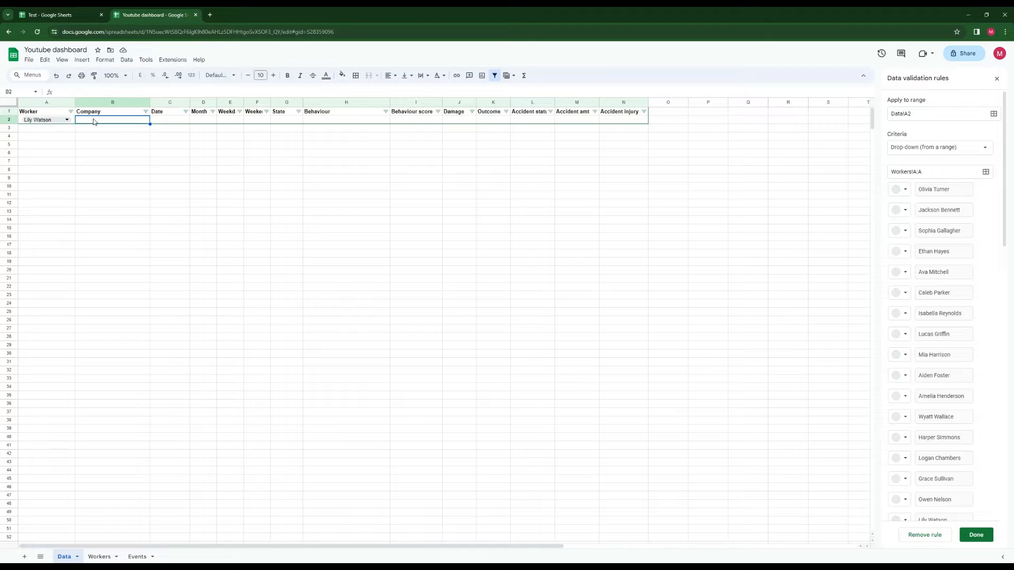
{"action": "type", "text": "=xlookup"}
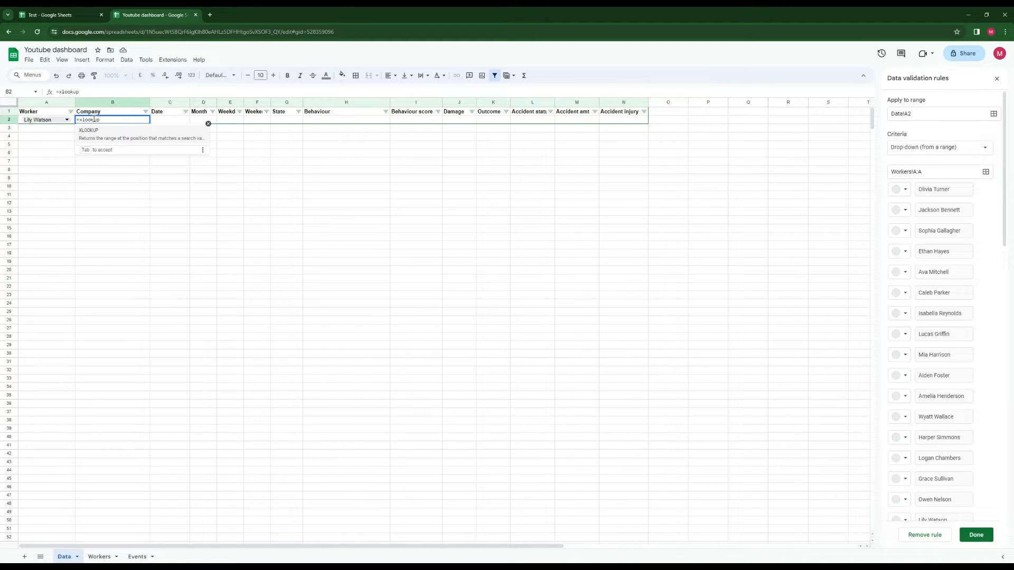
{"action": "type", "text": "("}
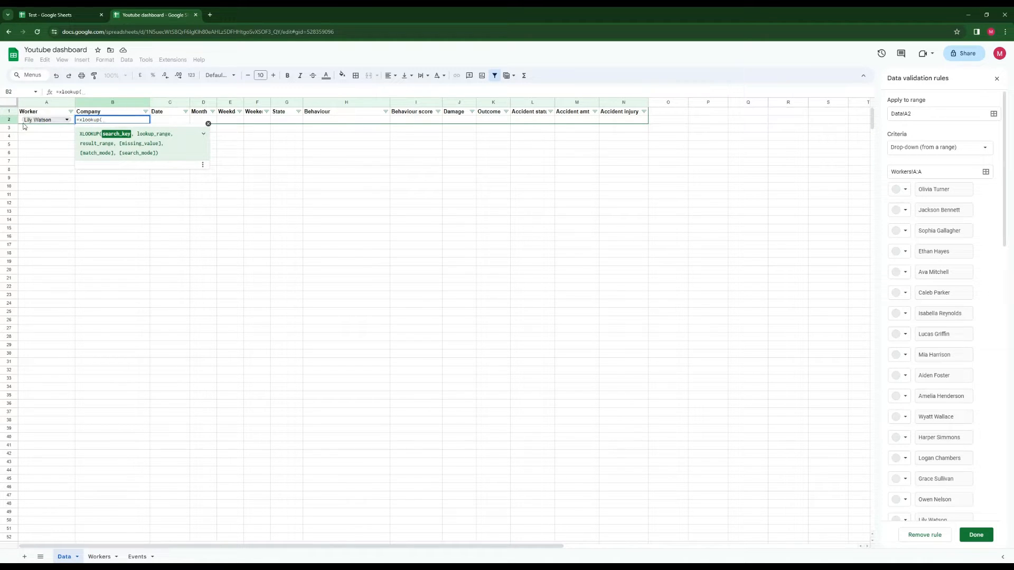
{"action": "left_click", "coordinate": [73, 122]}
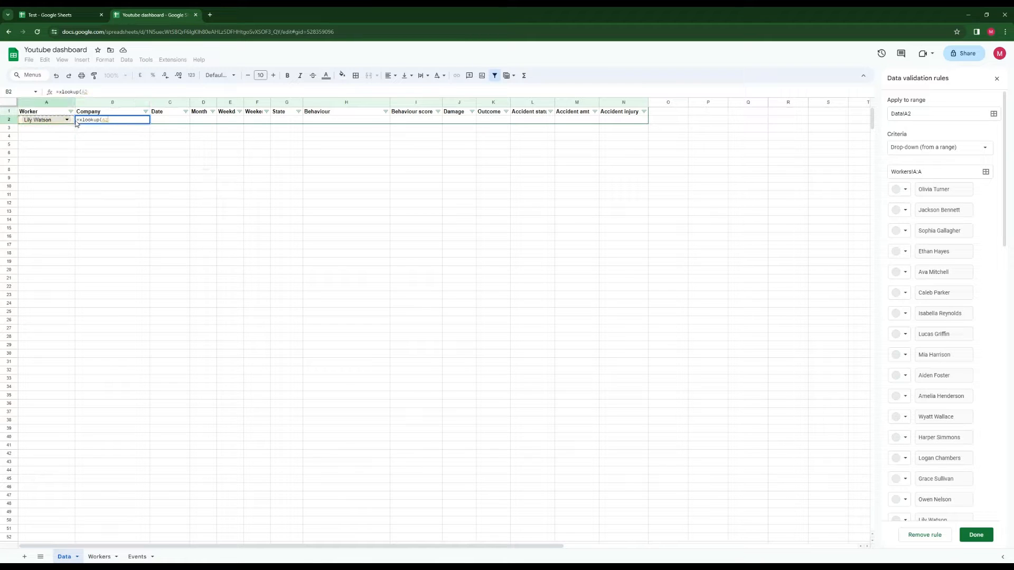
{"action": "type", "text": ","}
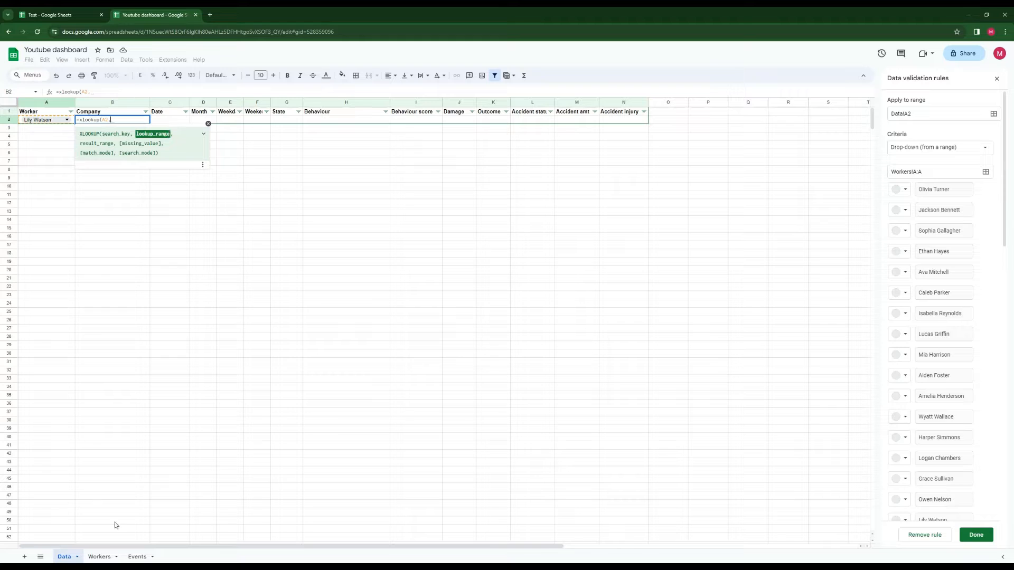
Complete the XLOOKUP in B2 with lookup range Workers!A:A, result range Workers!B:B and missing value 0
{"action": "left_click", "coordinate": [100, 557]}
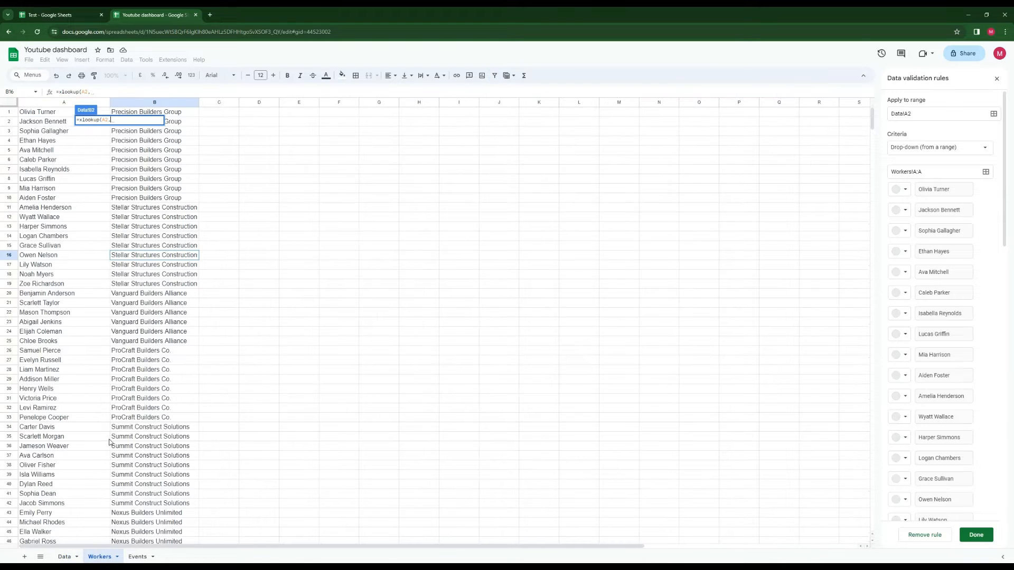
{"action": "left_click", "coordinate": [58, 103]}
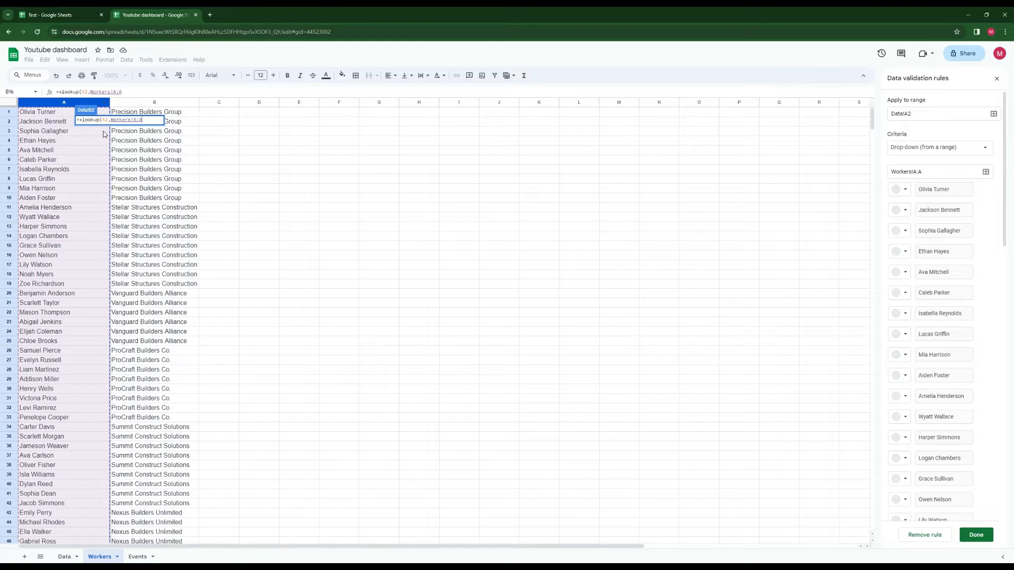
{"action": "type", "text": ","}
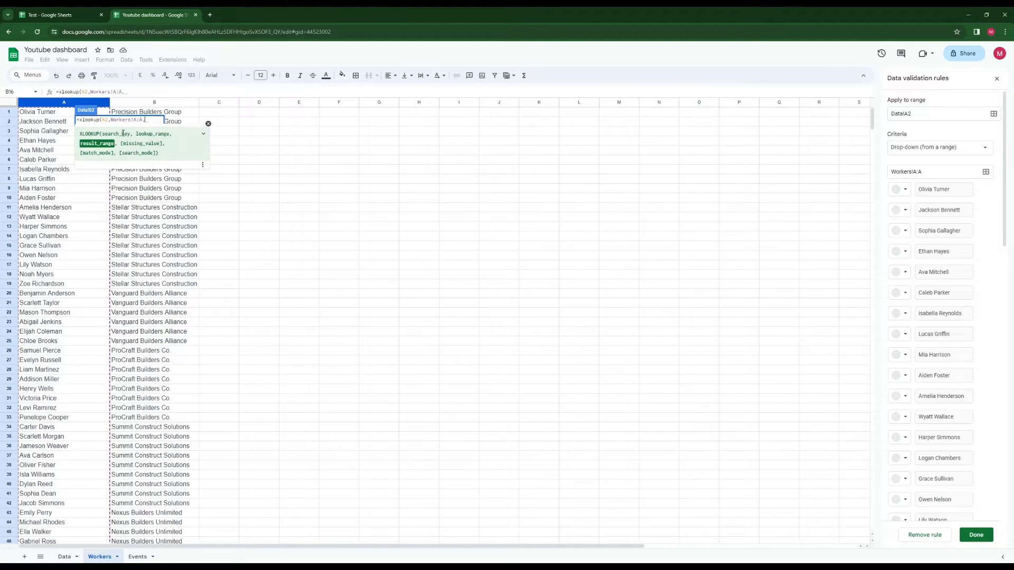
{"action": "left_click", "coordinate": [154, 102]}
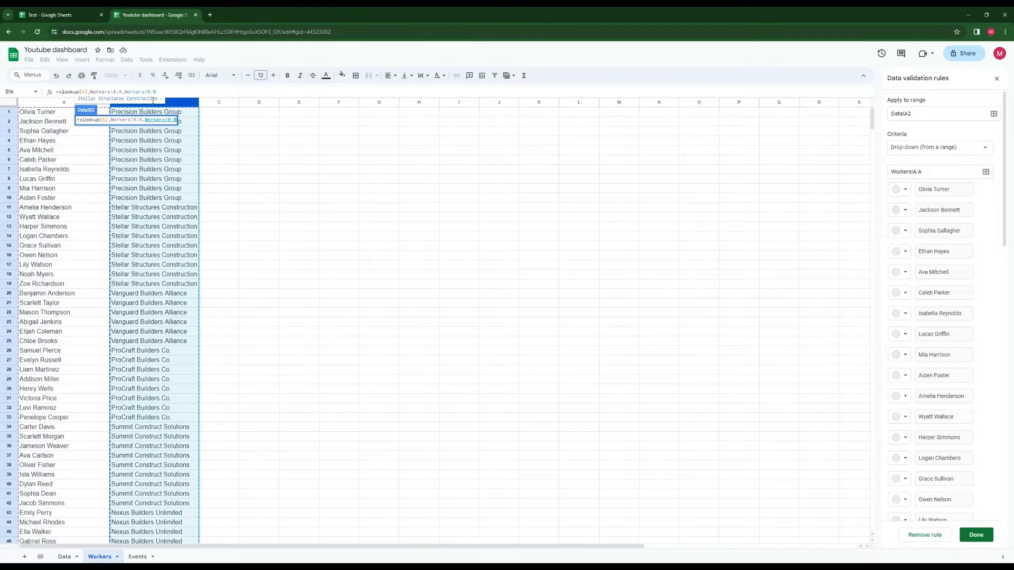
{"action": "type", "text": ","}
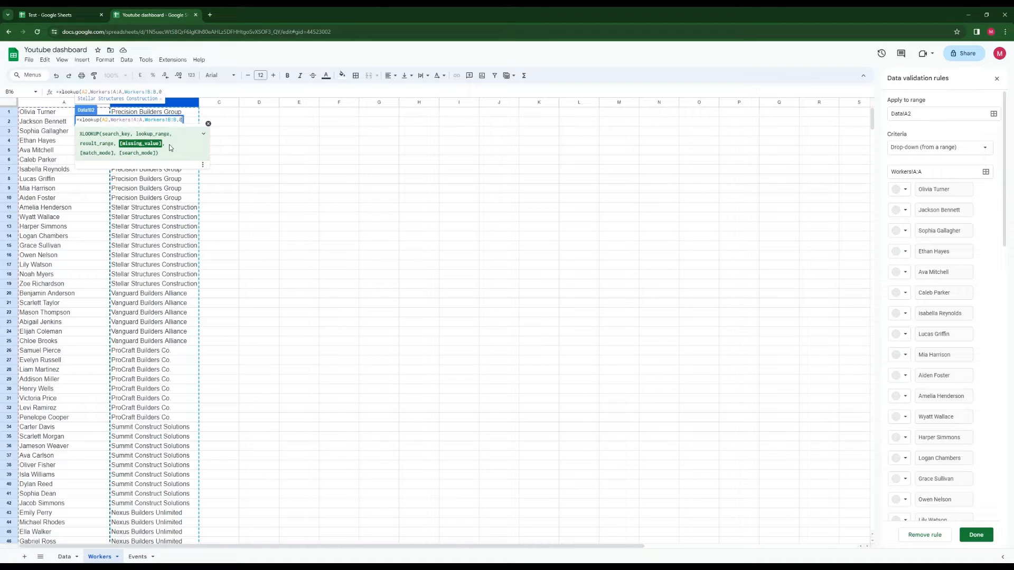
{"action": "type", "text": "0)"}
{"action": "key", "text": "Return"}
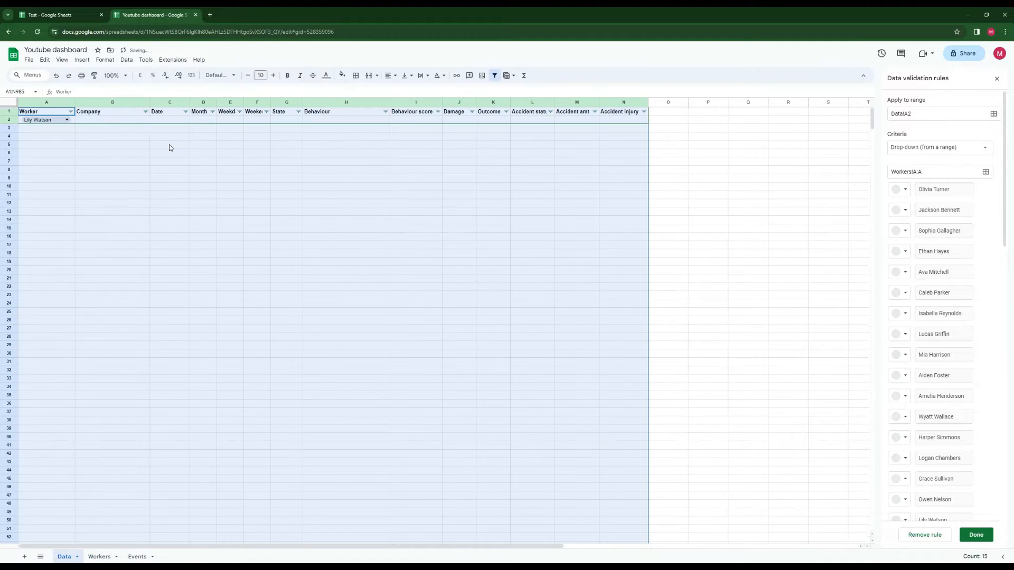
{"action": "left_click", "coordinate": [138, 154]}
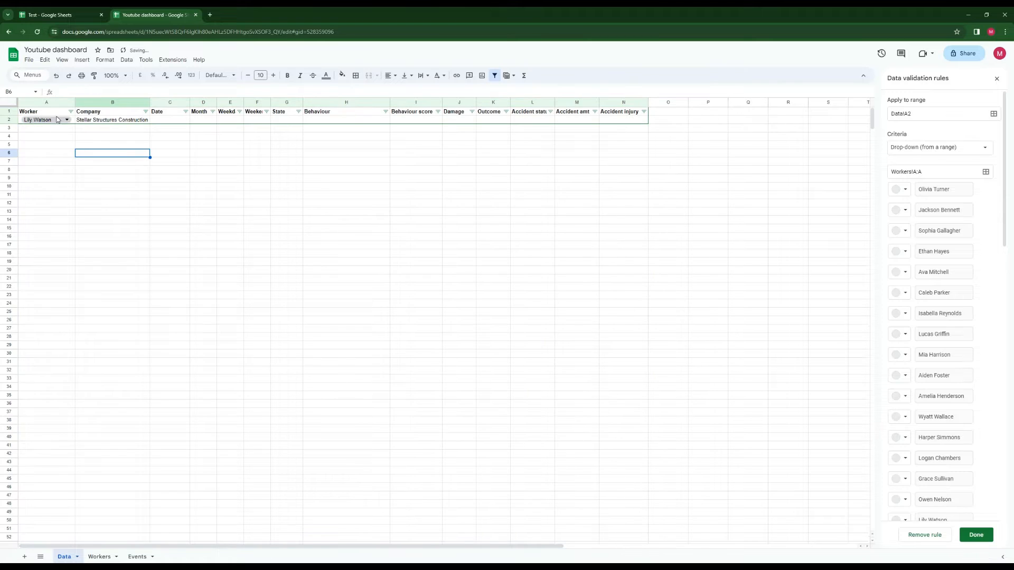
{"action": "left_click", "coordinate": [119, 120]}
{"action": "left_click", "coordinate": [115, 153]}
Enter 2022-05-15 in Date cell C2 of the Data sheet and apply the date number format to it
{"action": "left_click", "coordinate": [173, 120]}
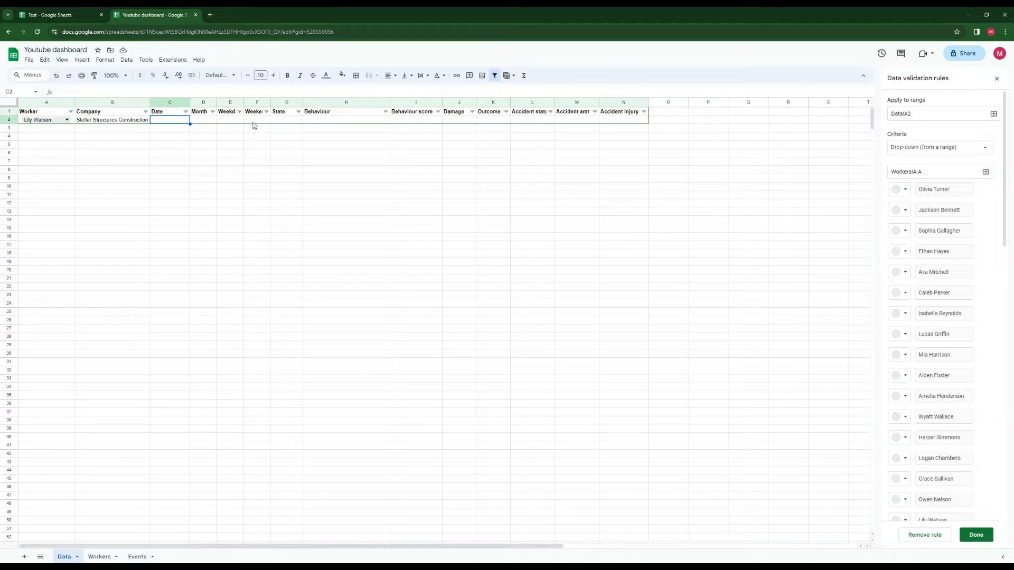
{"action": "type", "text": "2022-05-15"}
{"action": "key", "text": "Return"}
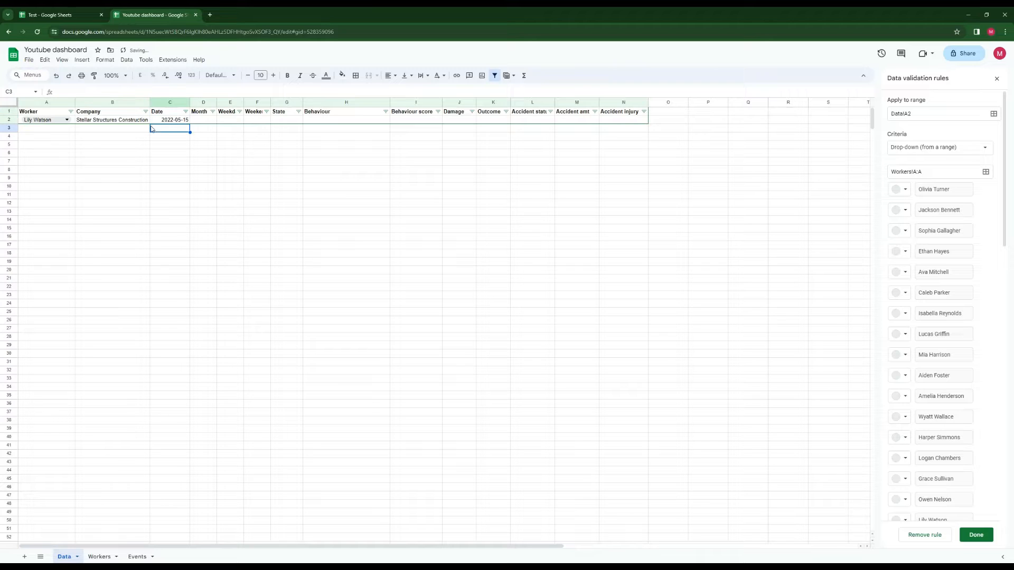
{"action": "left_click", "coordinate": [173, 122]}
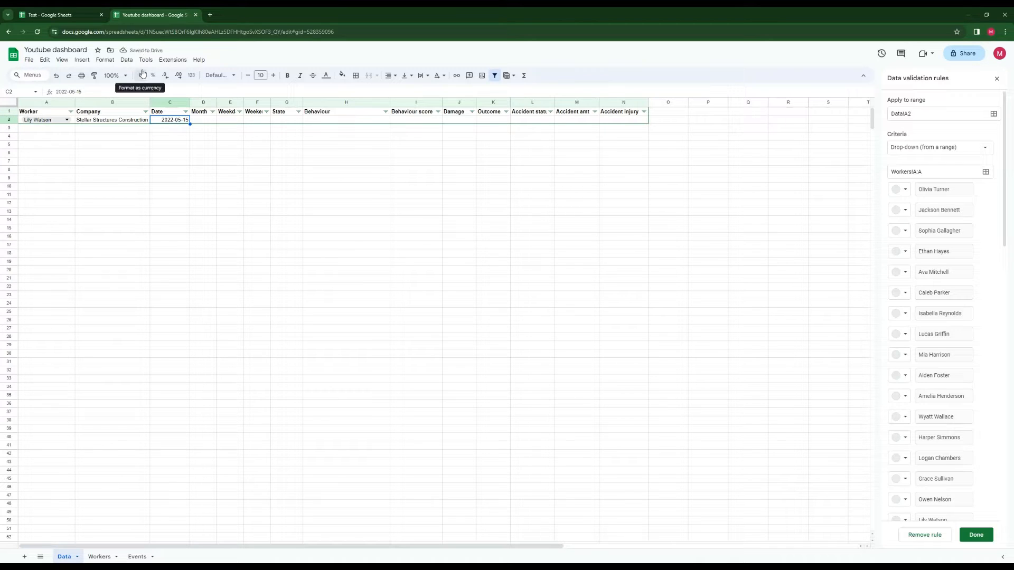
{"action": "left_click", "coordinate": [105, 60]}
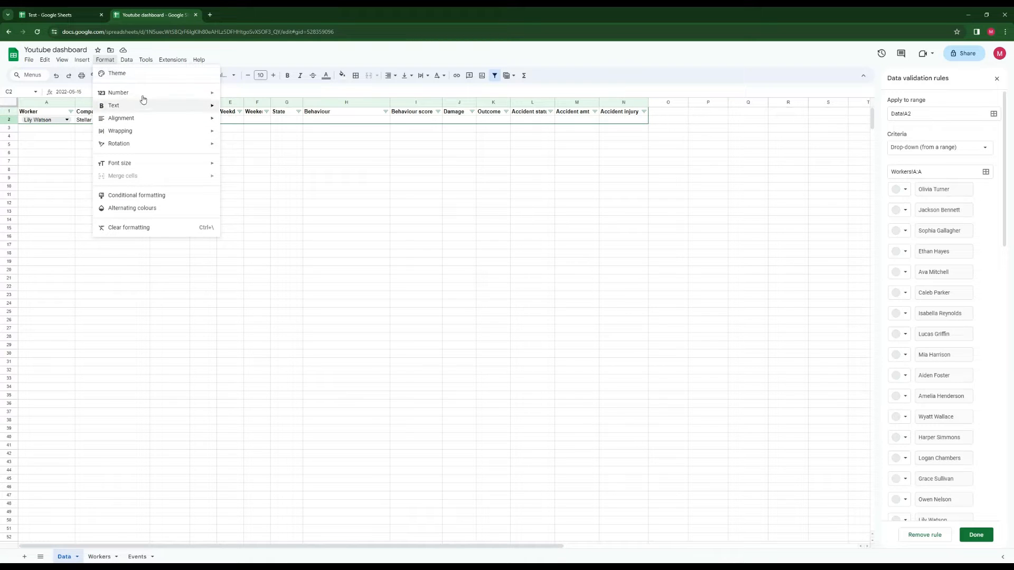
{"action": "mouse_move", "coordinate": [143, 94]}
{"action": "left_click", "coordinate": [285, 235]}
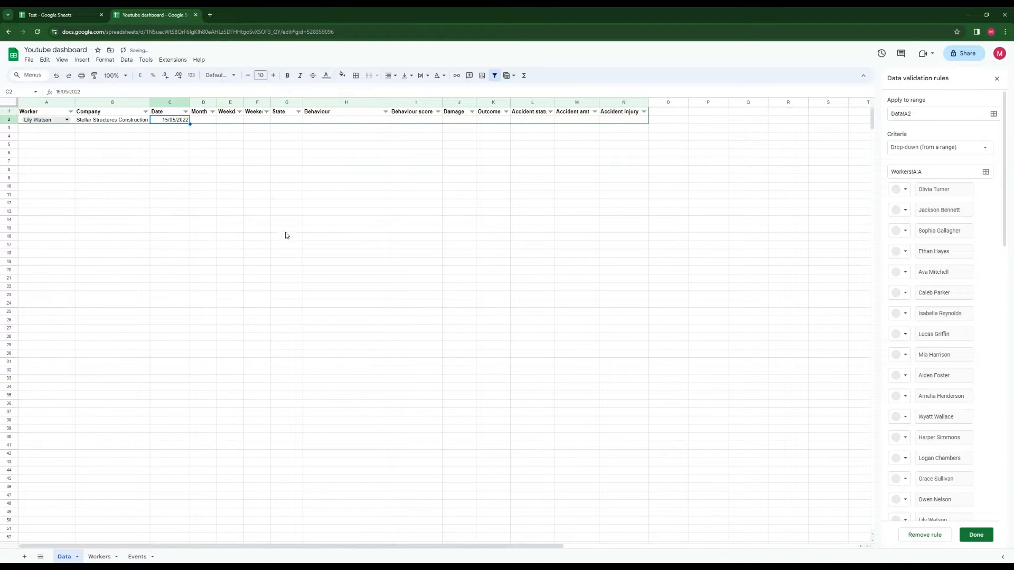
Enter the formula =MONTH(C2) in Month cell D2 of the Data sheet
{"action": "left_click", "coordinate": [203, 121]}
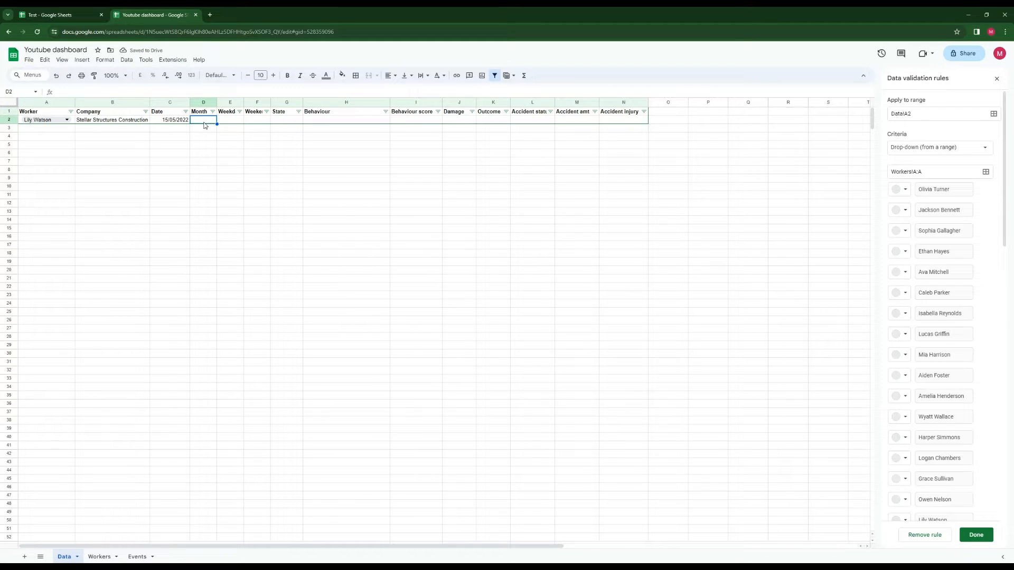
{"action": "type", "text": "=month"}
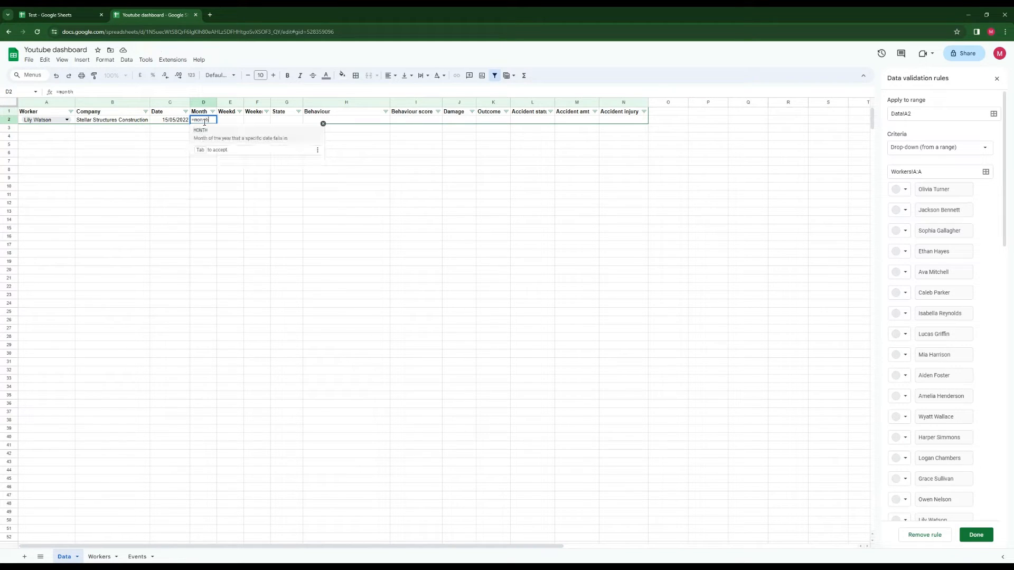
{"action": "type", "text": "("}
{"action": "left_click", "coordinate": [173, 121]}
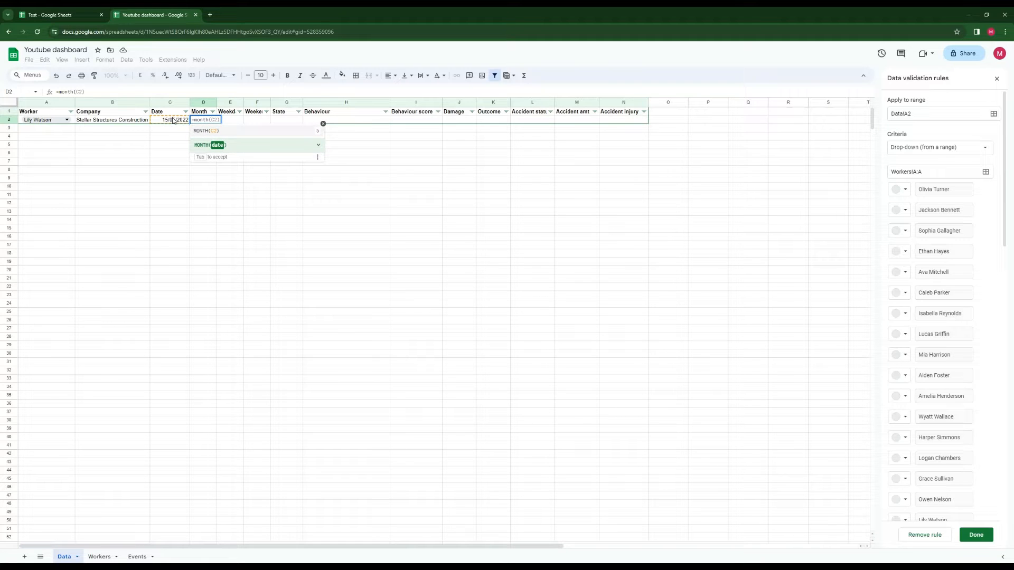
{"action": "key", "text": "Return"}
Enter the formula =WEEKDAY(C2) in Weekday cell E2 of the Data sheet
{"action": "left_click", "coordinate": [236, 121]}
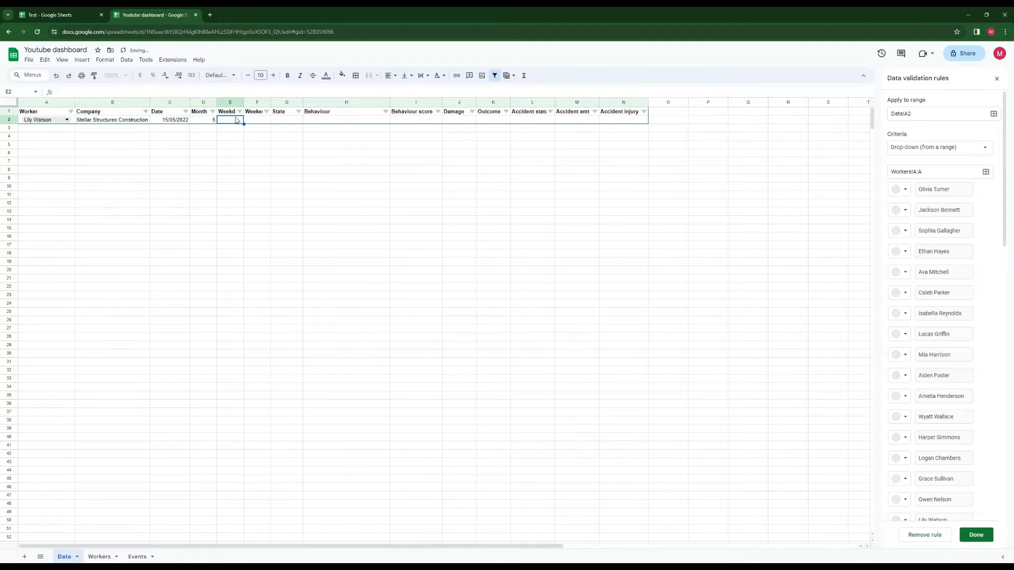
{"action": "type", "text": "="}
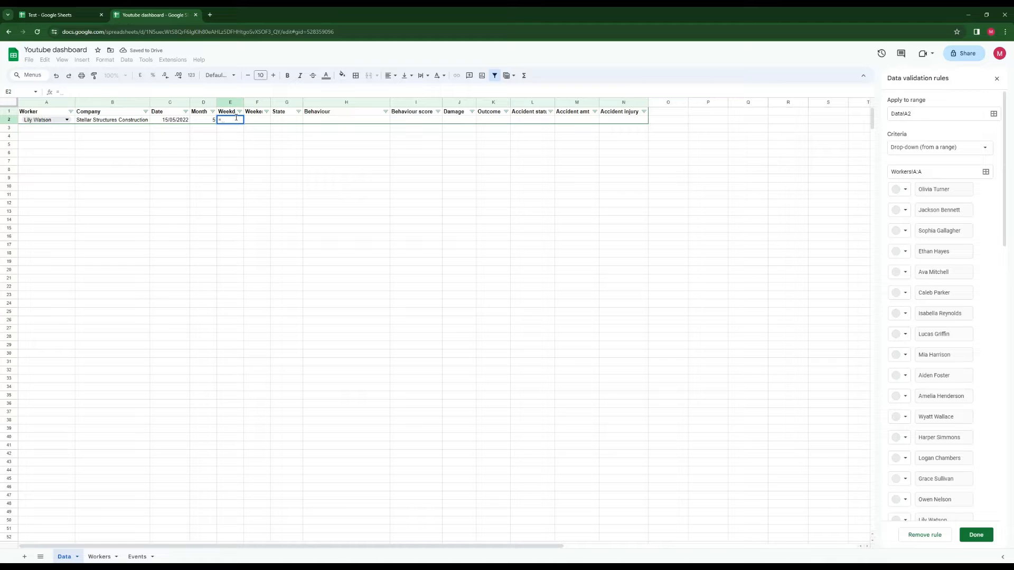
{"action": "type", "text": "w"}
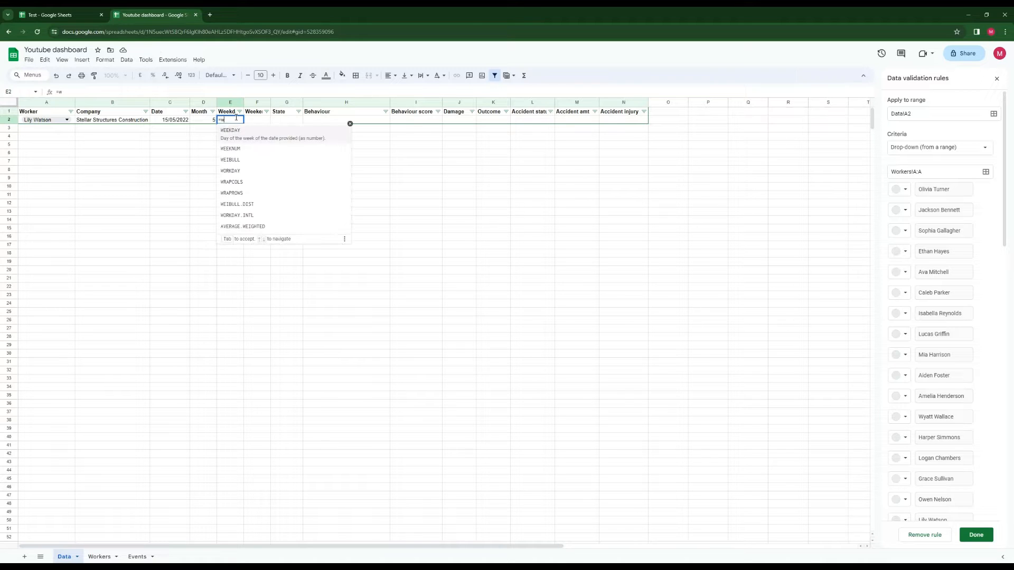
{"action": "type", "text": "eekday(C2"}
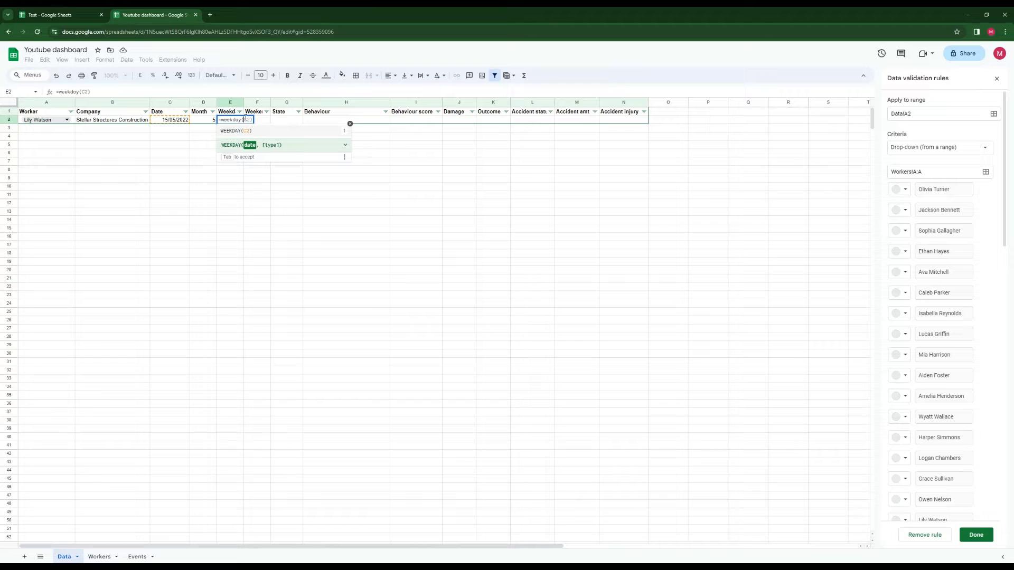
{"action": "key", "text": "Return"}
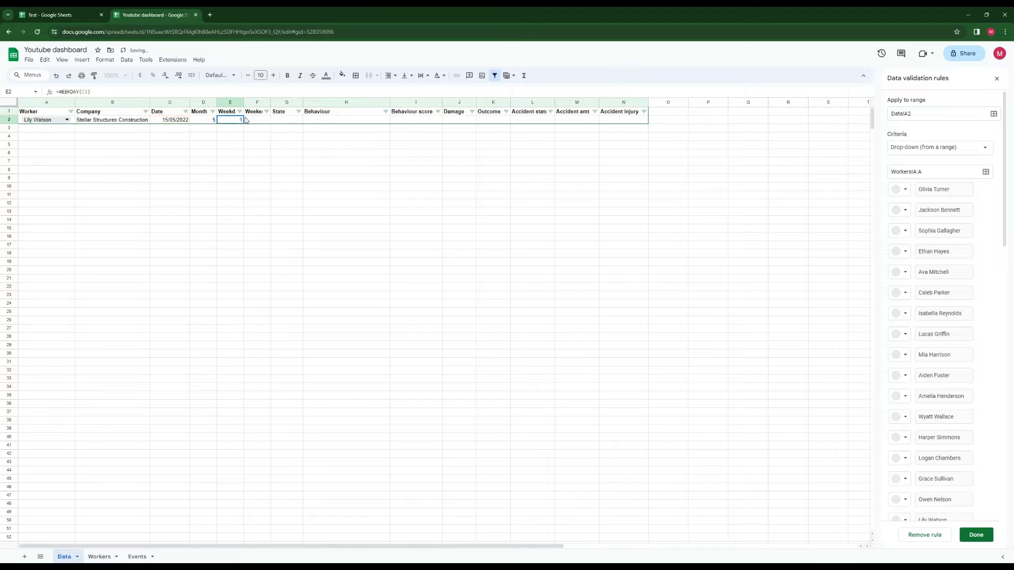
{"action": "key", "text": "Up"}
{"action": "key", "text": "Right"}
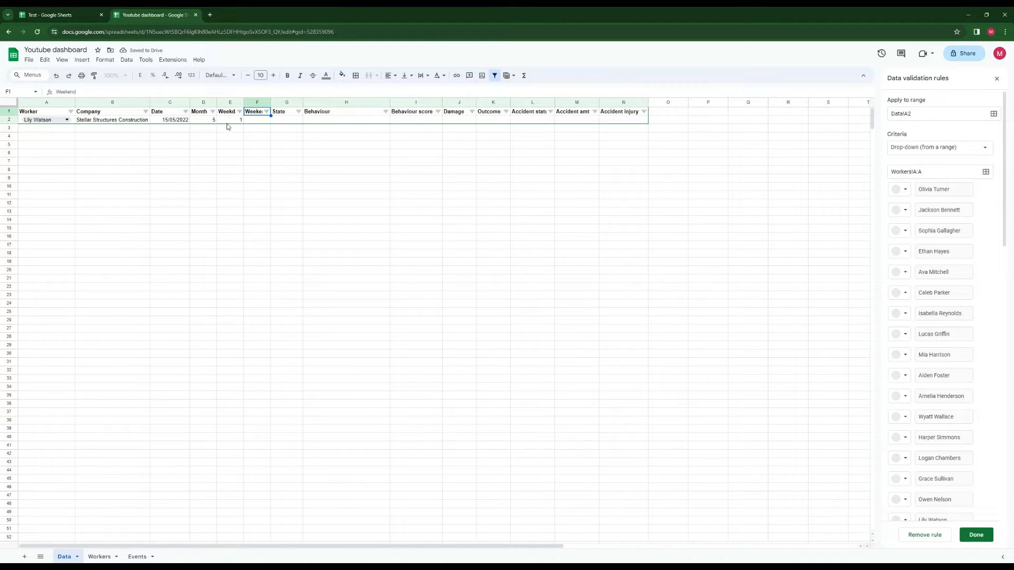
Close the data validation rules and set the Data sheet's zoom to 75%
{"action": "left_click", "coordinate": [246, 121]}
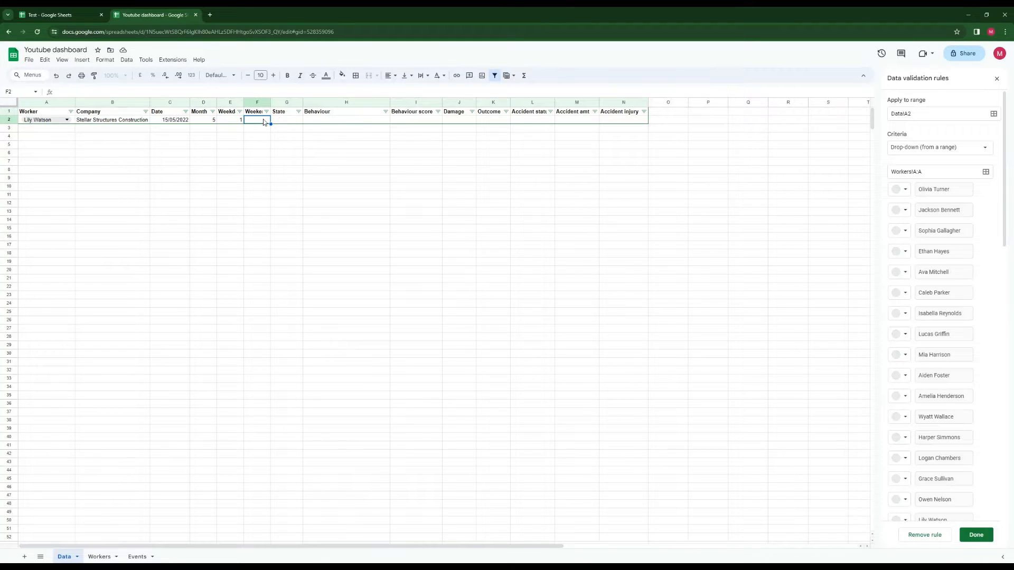
{"action": "left_click", "coordinate": [996, 78]}
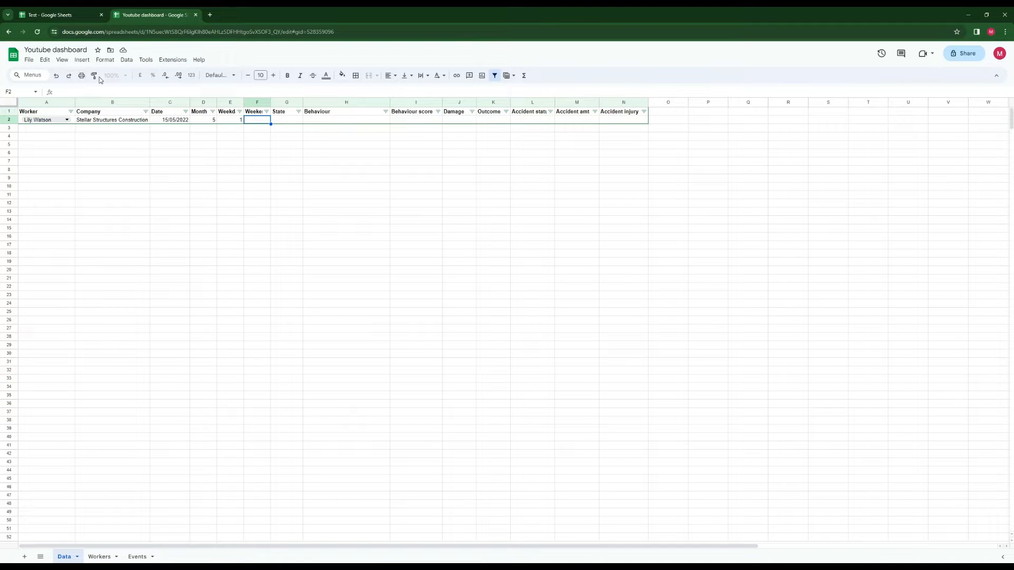
{"action": "left_click", "coordinate": [61, 60]}
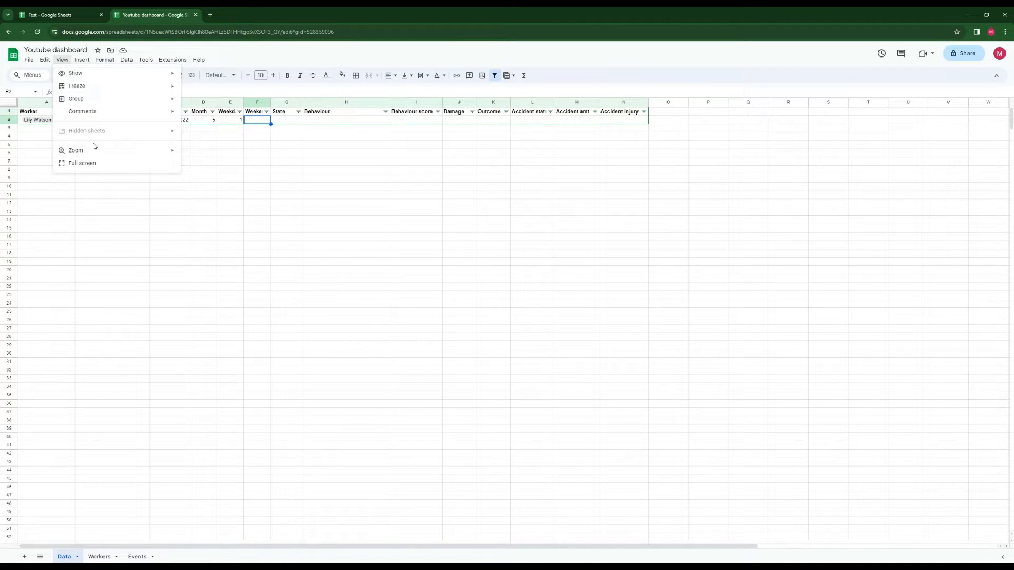
{"action": "mouse_move", "coordinate": [95, 151]}
{"action": "left_click", "coordinate": [201, 168]}
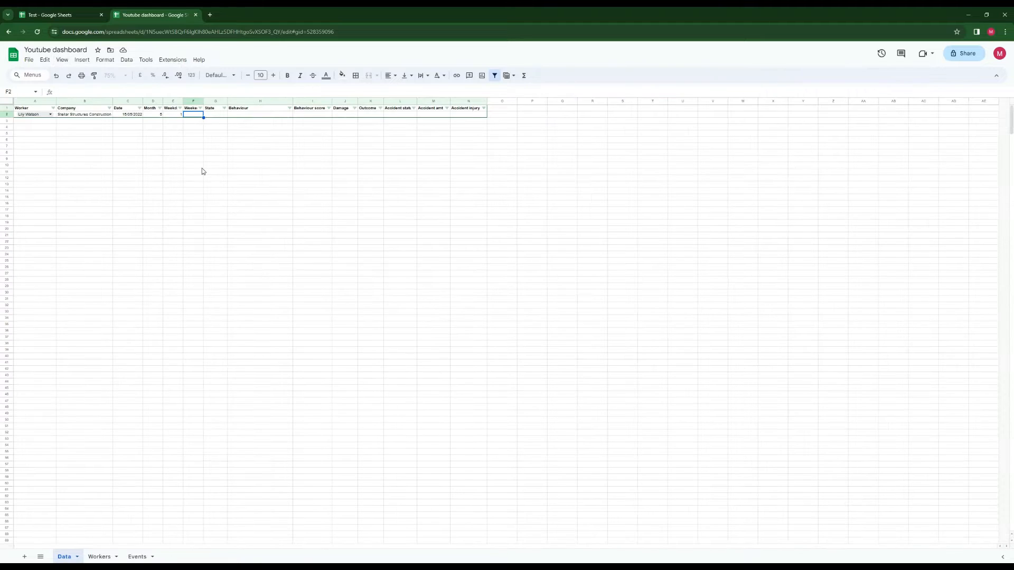
Set the Data sheet's zoom to 150%
{"action": "left_click", "coordinate": [63, 62]}
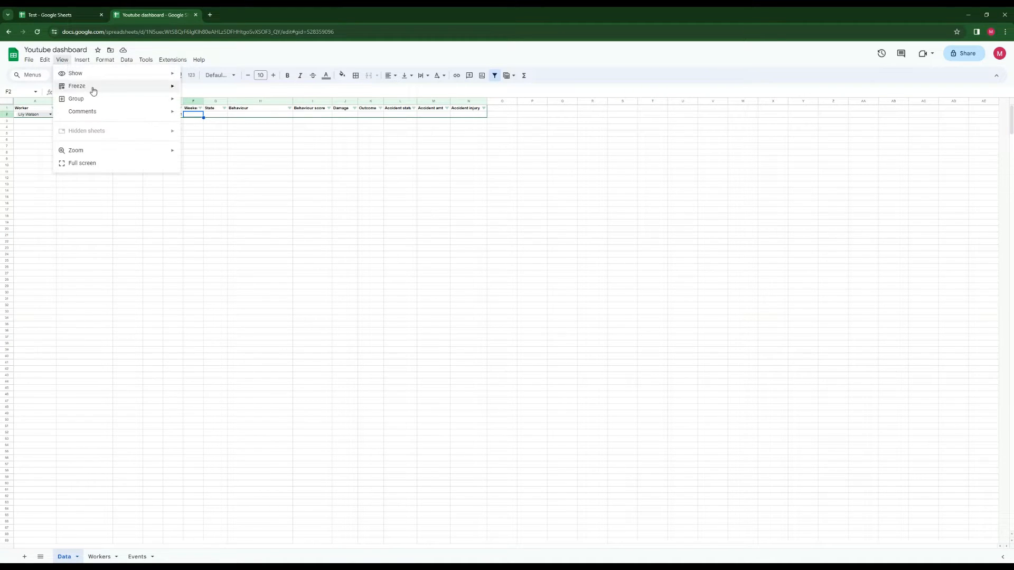
{"action": "mouse_move", "coordinate": [99, 153]}
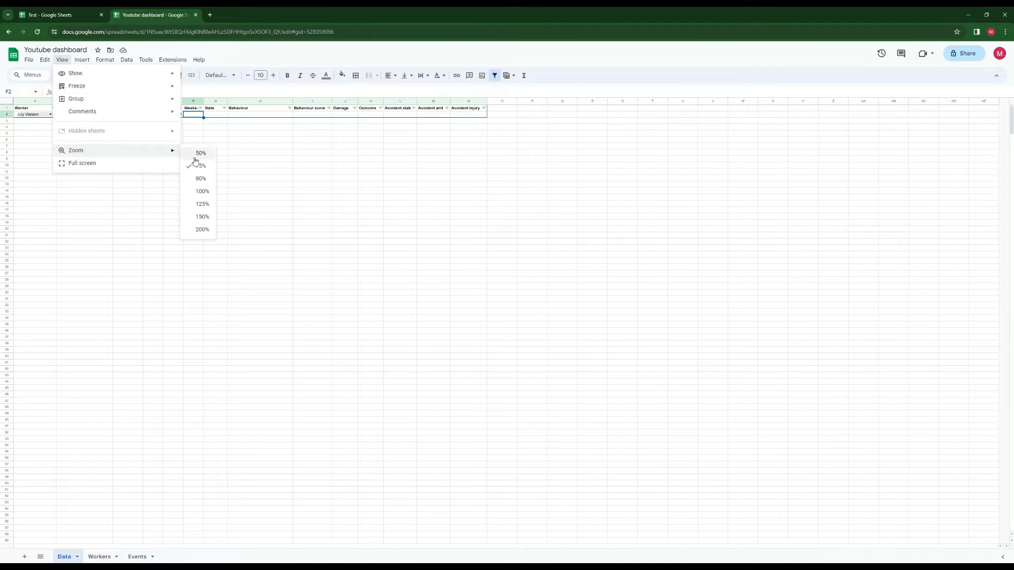
{"action": "left_click", "coordinate": [204, 206]}
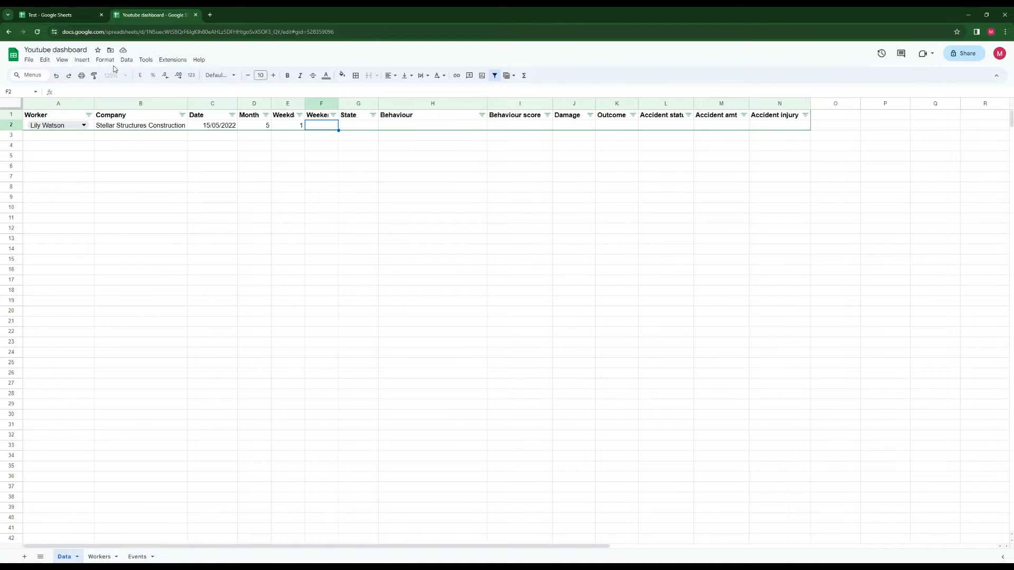
{"action": "left_click", "coordinate": [63, 62]}
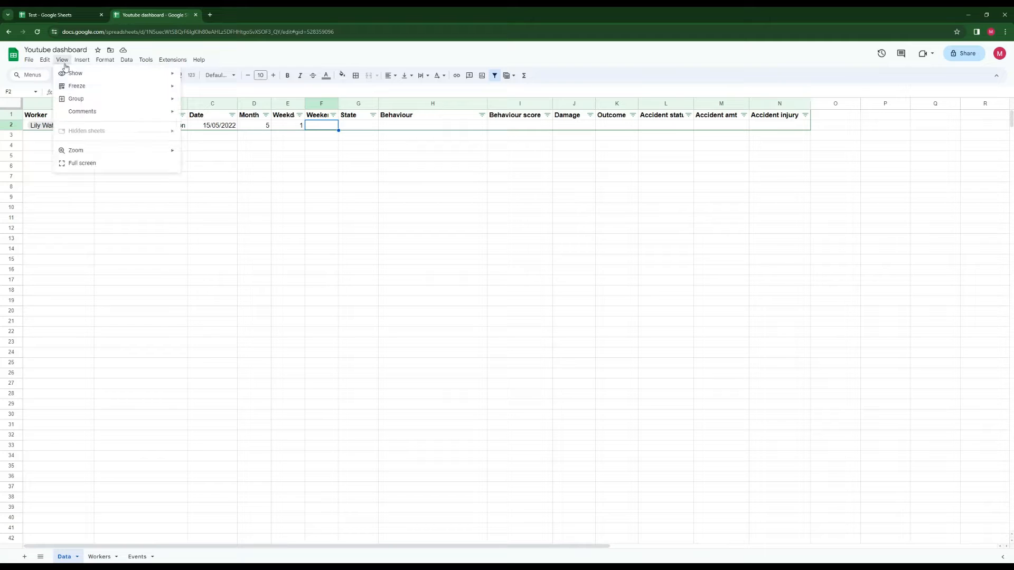
{"action": "mouse_move", "coordinate": [94, 153]}
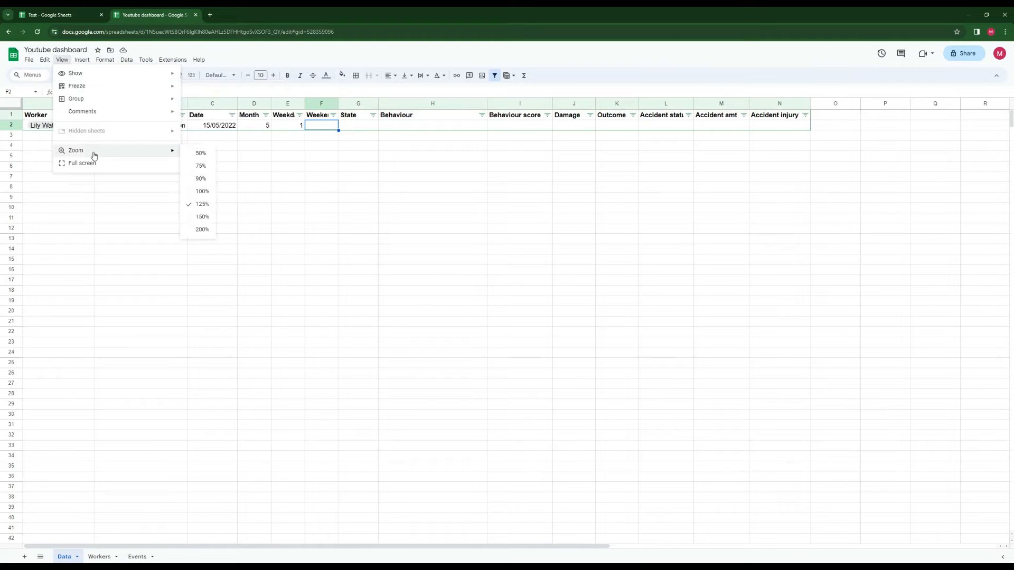
{"action": "left_click", "coordinate": [203, 216]}
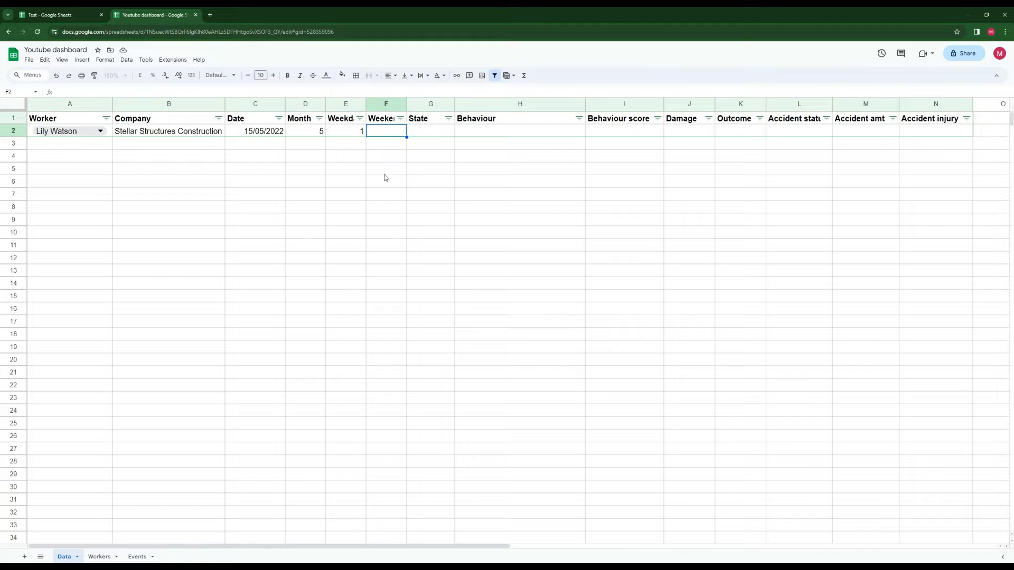
Enter the formula =if(or(E2=6,E2=7),True,False) in Weekend cell F2 of the Data sheet
{"action": "left_click", "coordinate": [386, 121]}
{"action": "left_click", "coordinate": [384, 133]}
{"action": "type", "text": "="}
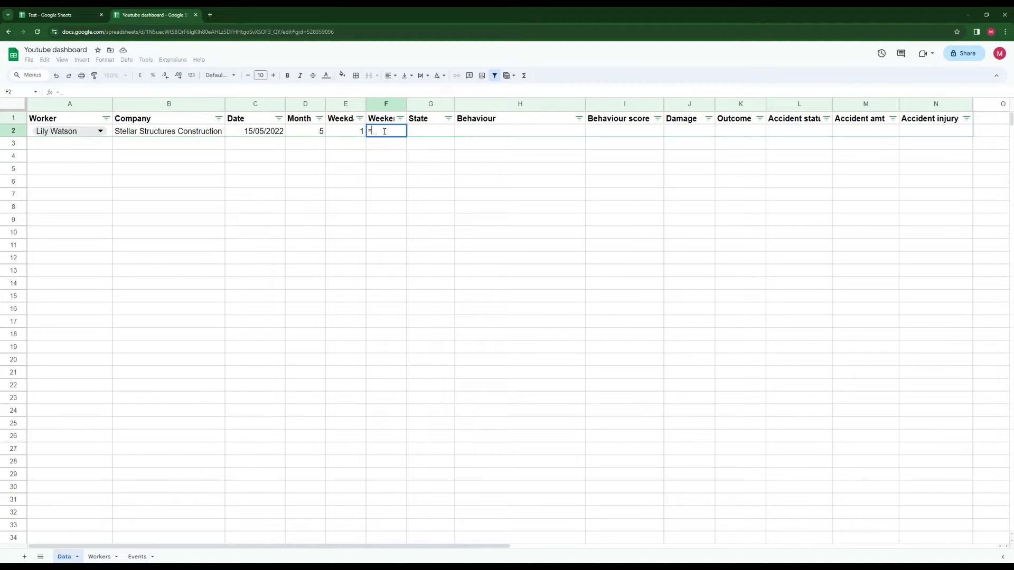
{"action": "type", "text": "if("}
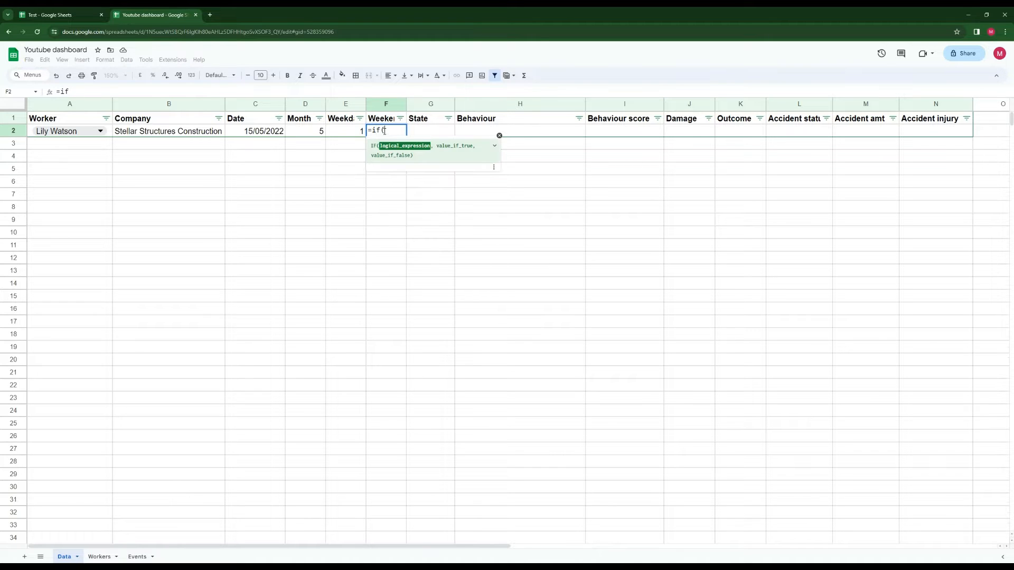
{"action": "type", "text": "or)"}
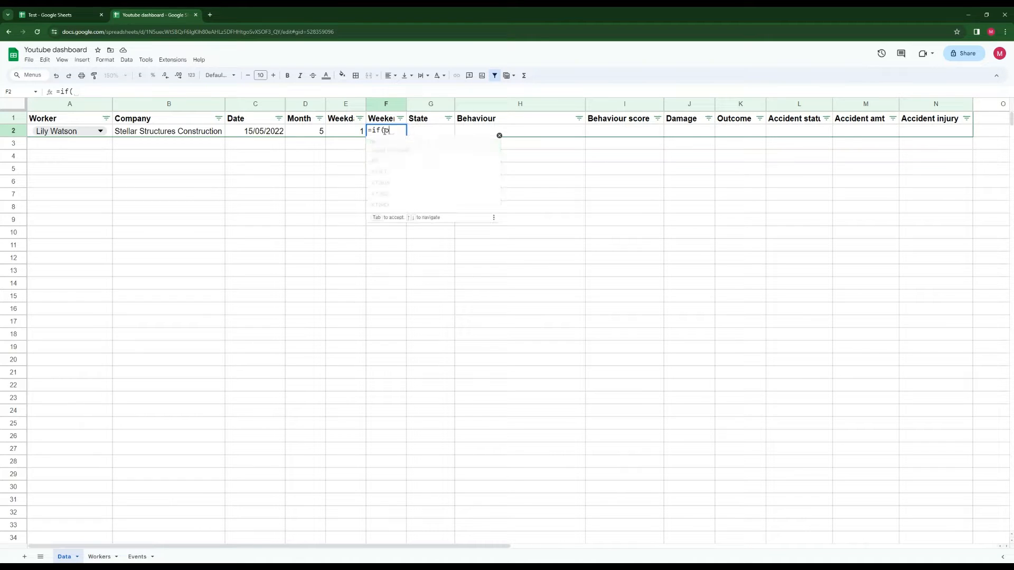
{"action": "type", "text": "("}
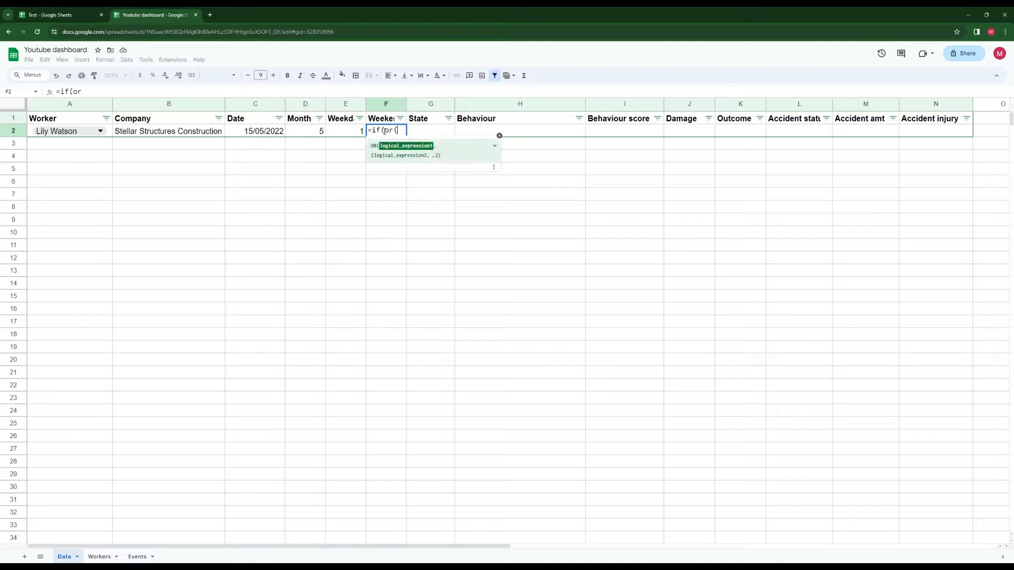
{"action": "left_click", "coordinate": [354, 132]}
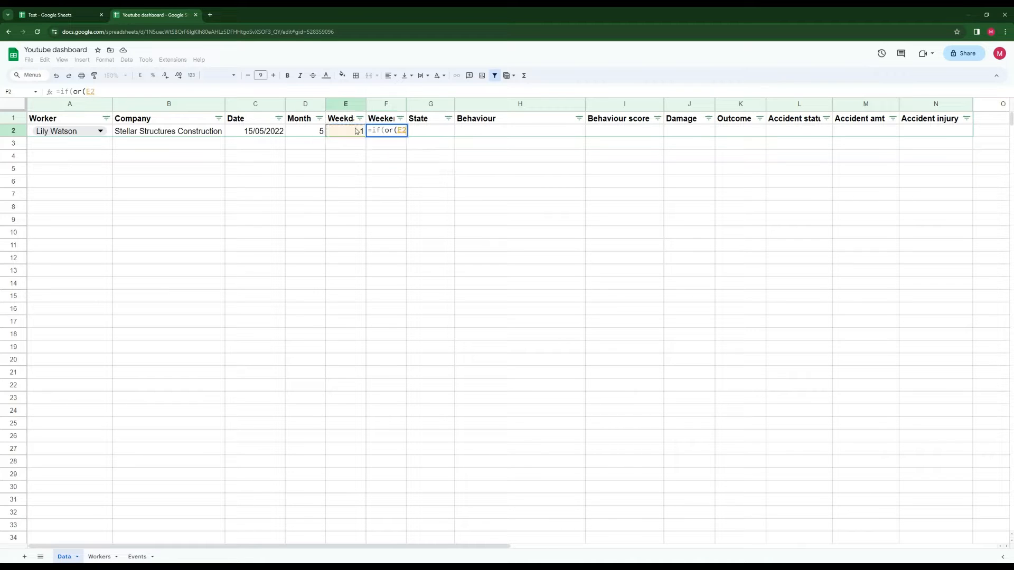
{"action": "type", "text": "="}
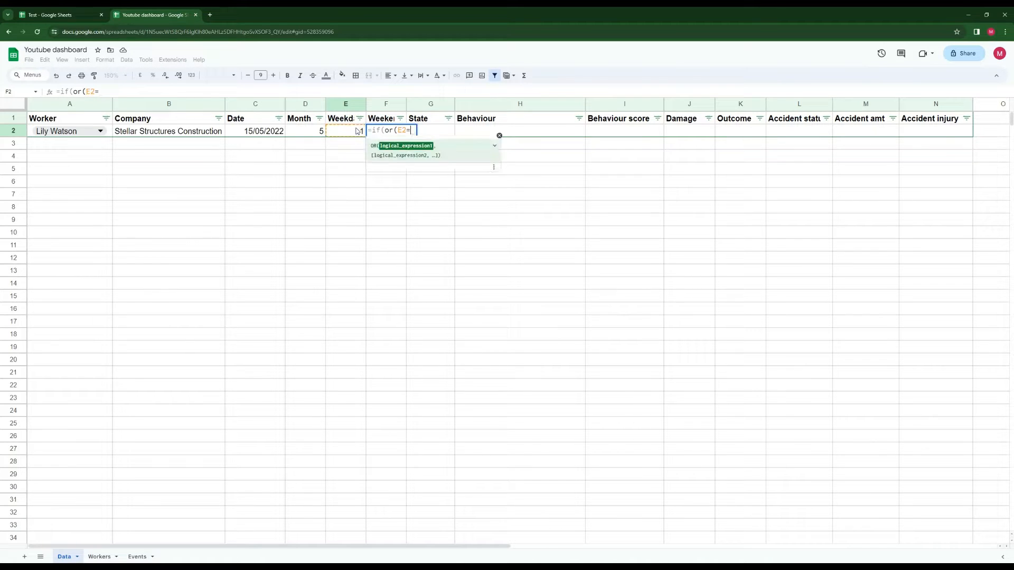
{"action": "type", "text": "6,"}
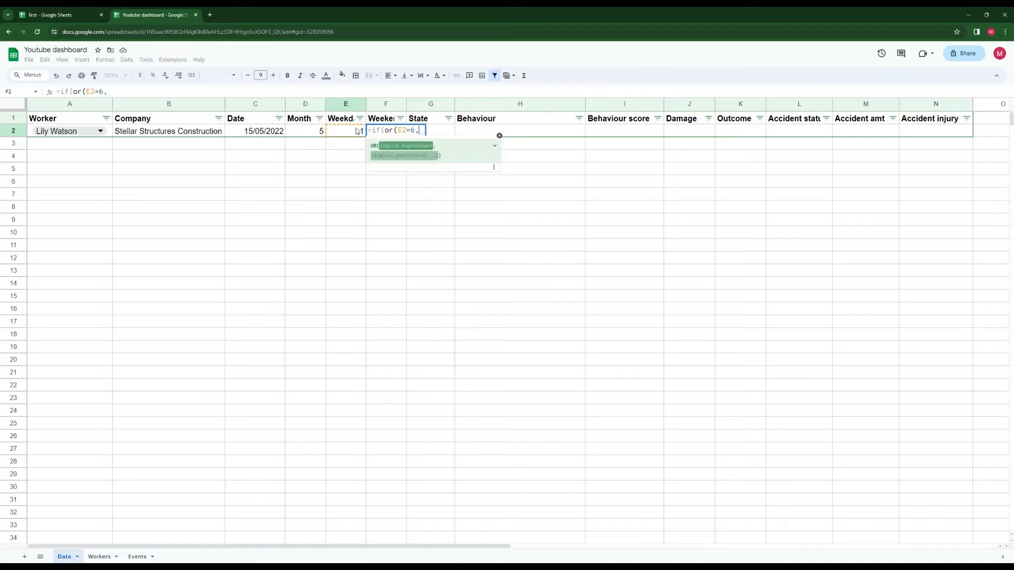
{"action": "left_click", "coordinate": [358, 131]}
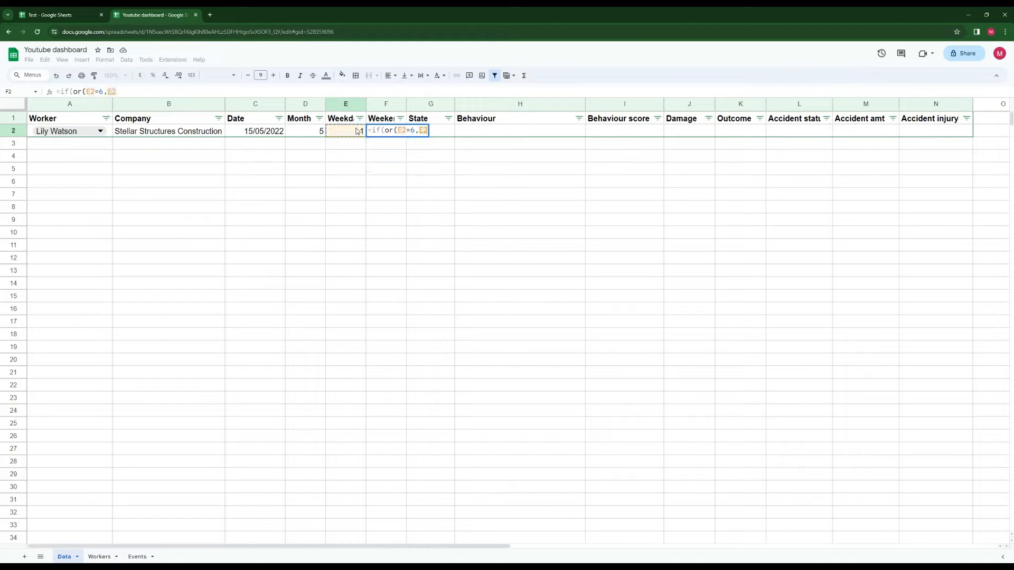
{"action": "type", "text": "="}
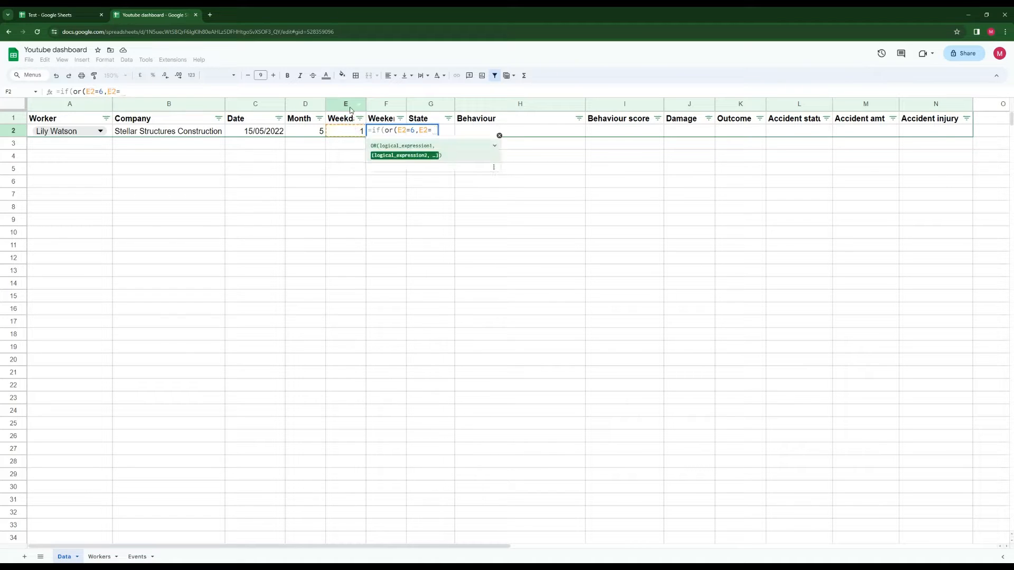
{"action": "type", "text": "7)"}
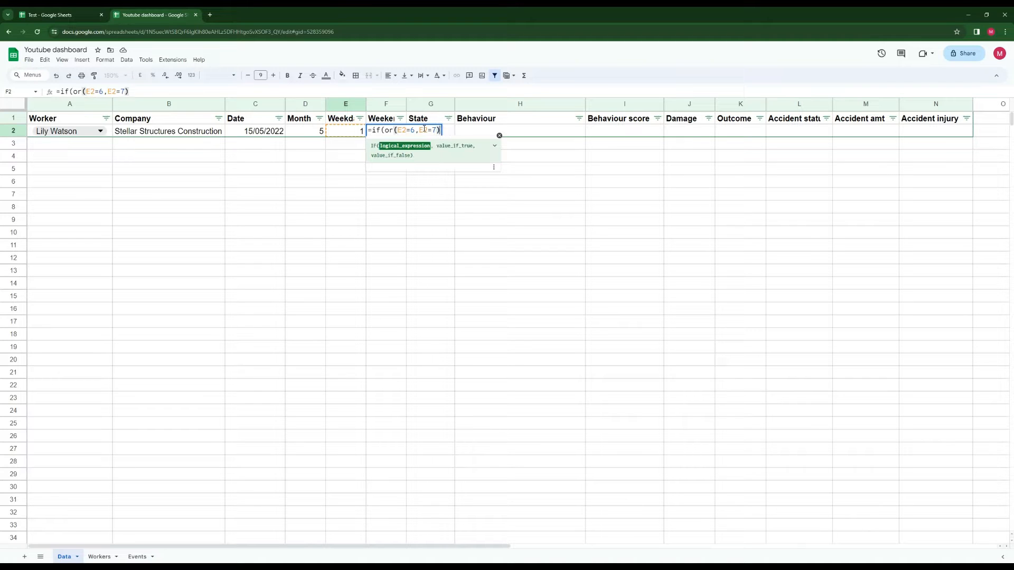
{"action": "type", "text": ","}
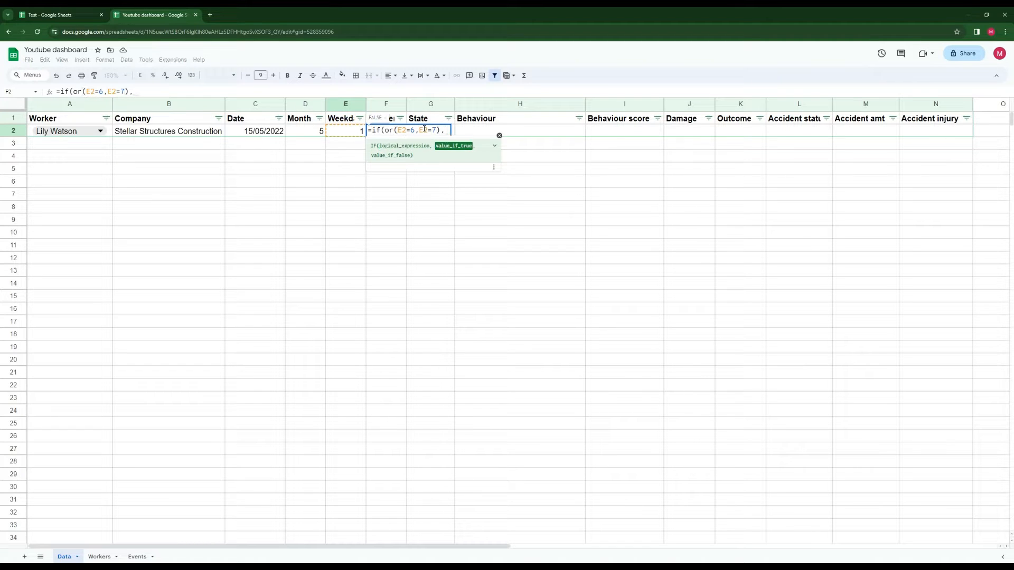
{"action": "type", "text": "True,"}
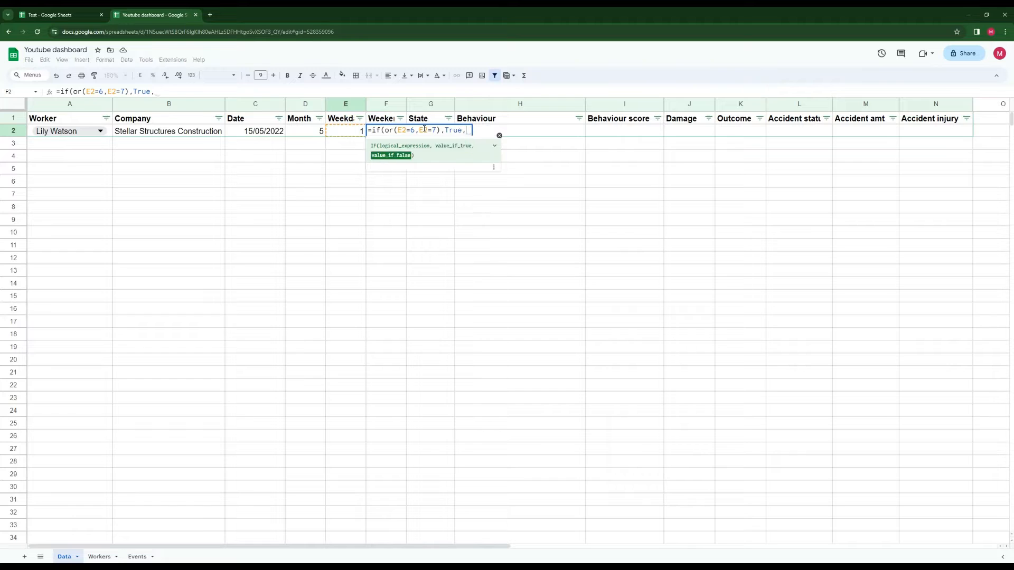
{"action": "type", "text": "Fals"}
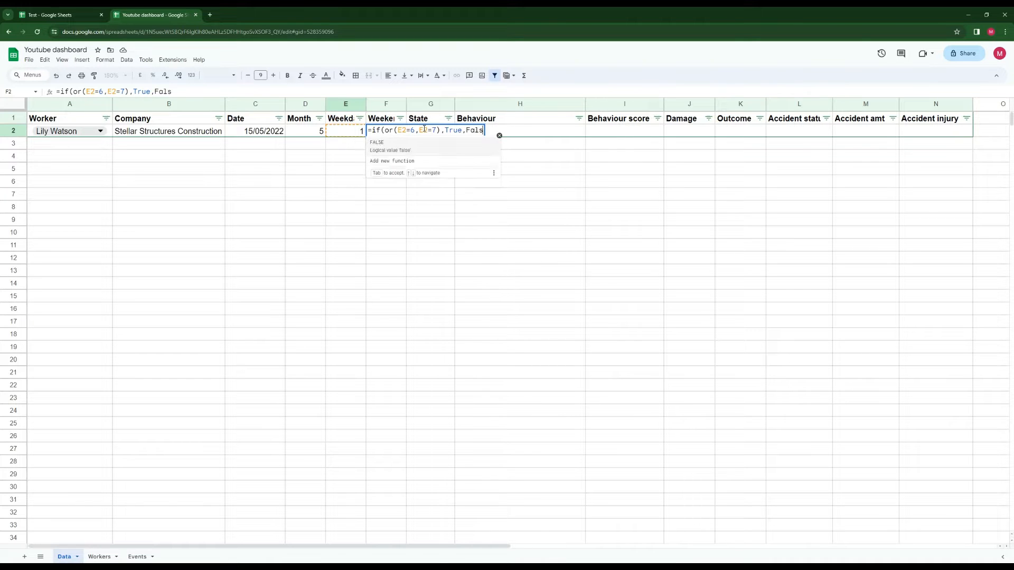
{"action": "type", "text": "e)"}
{"action": "key", "text": "Return"}
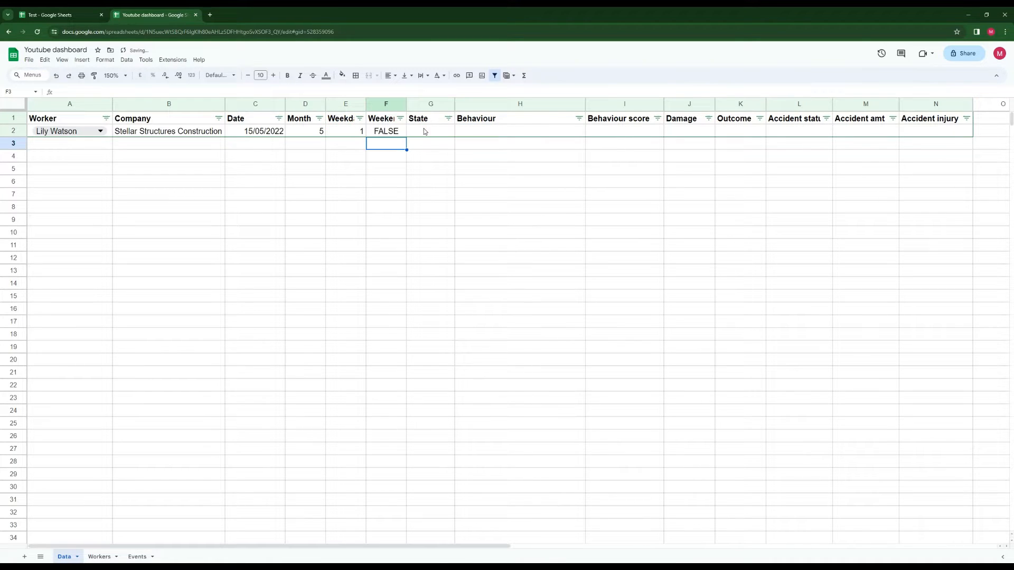
{"action": "left_click", "coordinate": [363, 131]}
{"action": "left_click", "coordinate": [386, 131]}
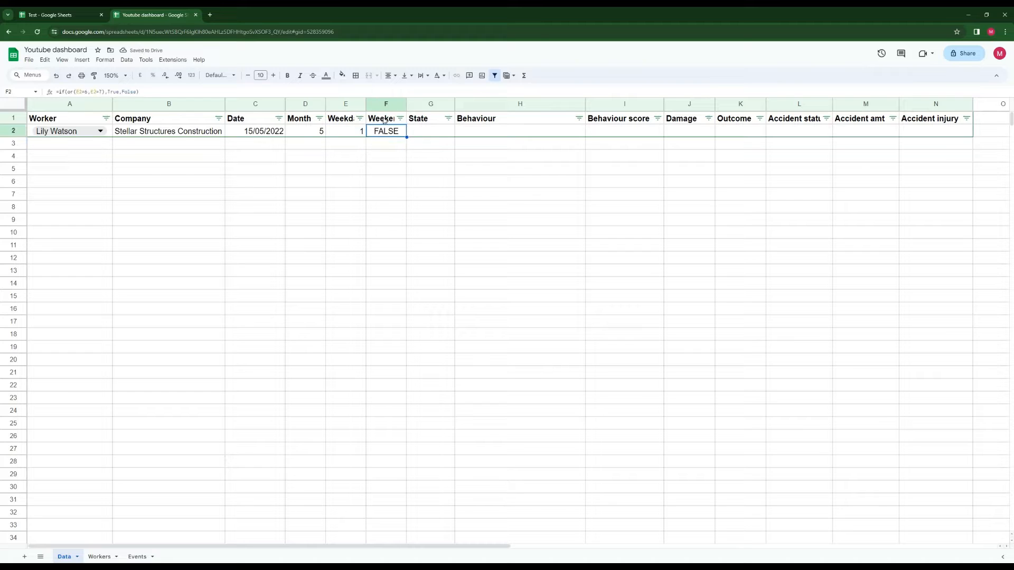
{"action": "left_click", "coordinate": [387, 120]}
{"action": "left_click", "coordinate": [389, 133]}
{"action": "left_click", "coordinate": [393, 166]}
Check the states list on the Events sheet and add a Drop-down (from a range) validation rule to State cell G2 of the Data sheet
{"action": "left_click", "coordinate": [431, 133]}
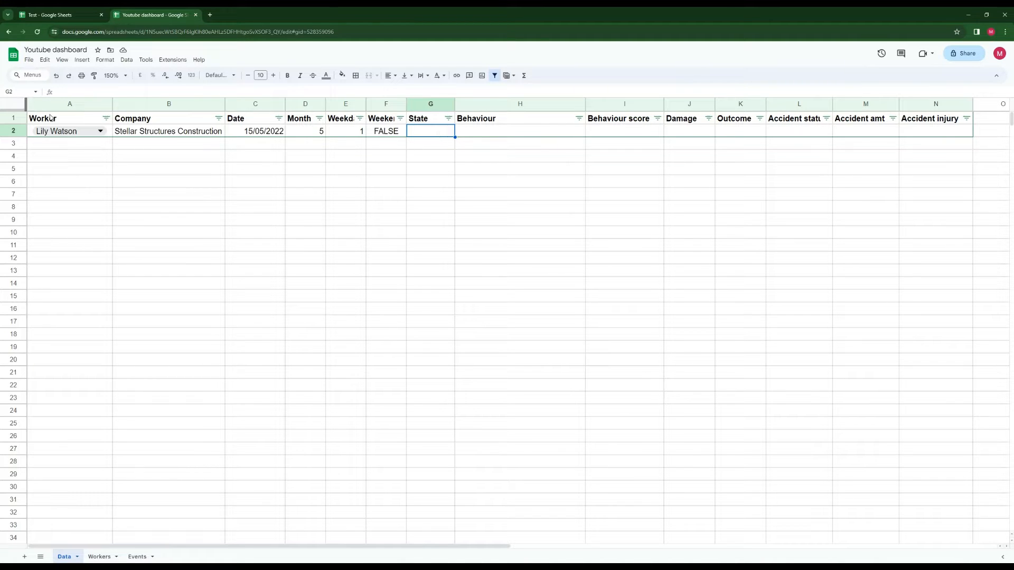
{"action": "left_click", "coordinate": [142, 556]}
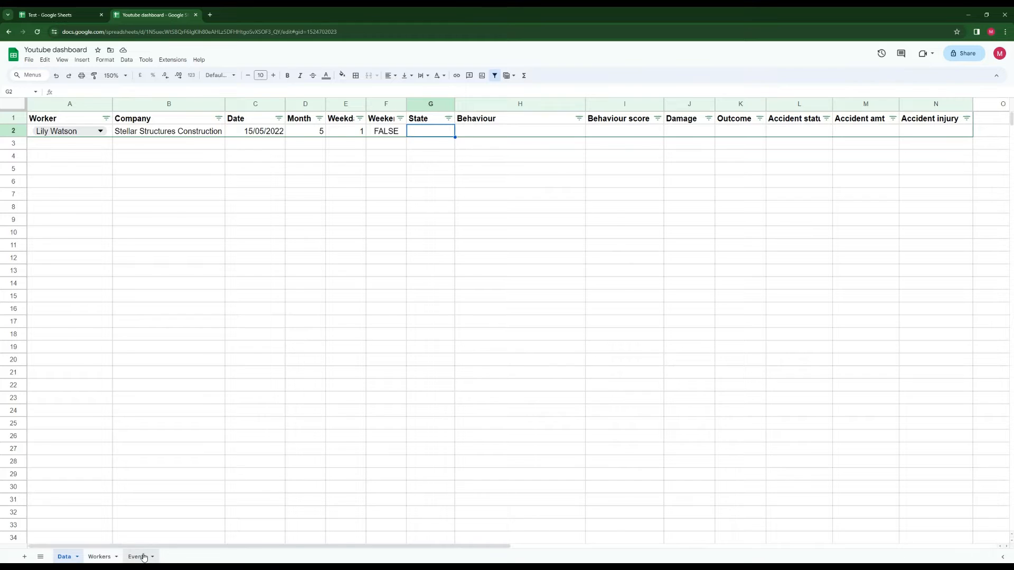
{"action": "scroll", "coordinate": [608, 227], "scroll_direction": "down", "scroll_amount": 1}
{"action": "scroll", "coordinate": [608, 227], "scroll_direction": "down", "scroll_amount": 3}
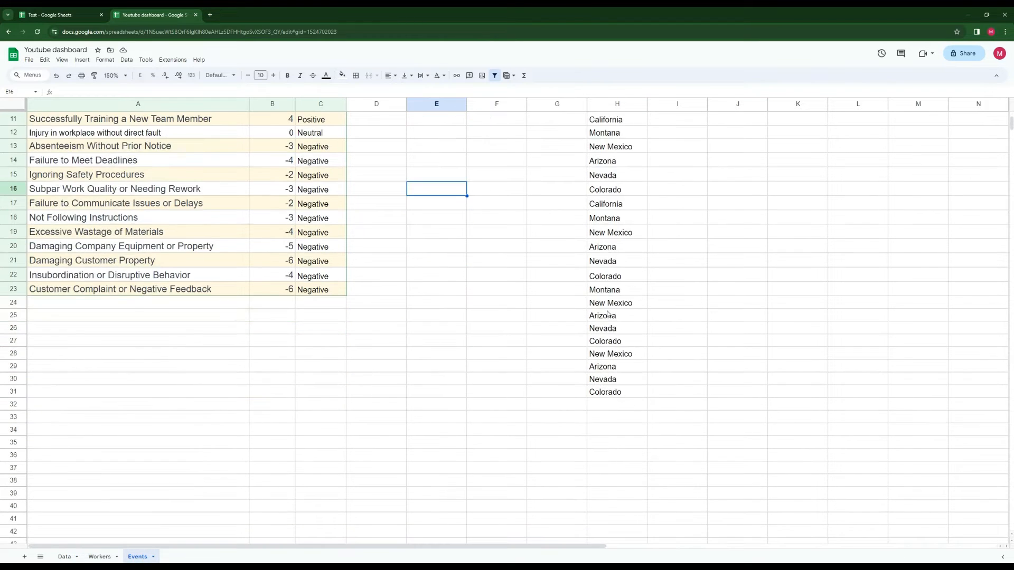
{"action": "scroll", "coordinate": [608, 227], "scroll_direction": "up", "scroll_amount": 4}
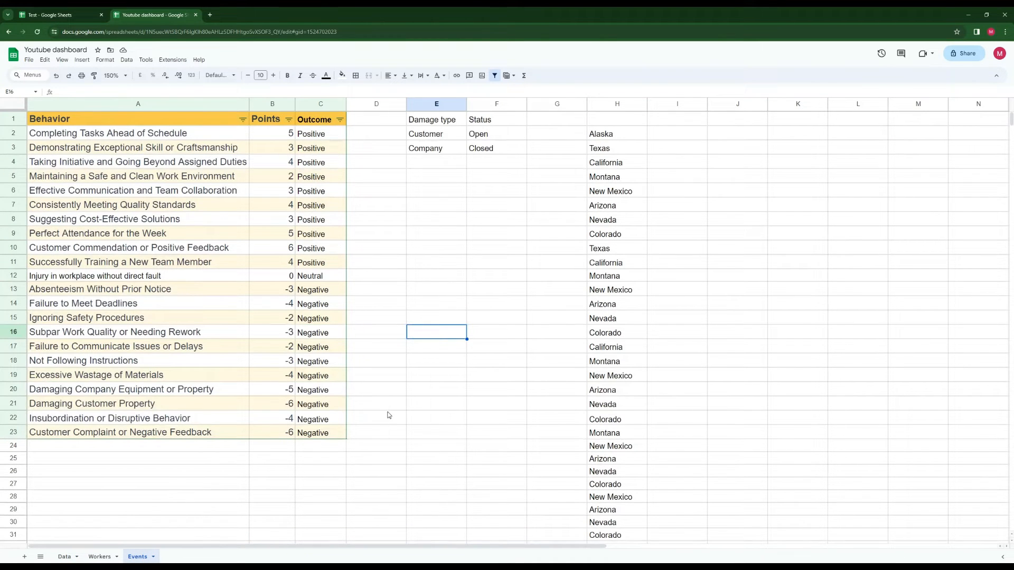
{"action": "left_click", "coordinate": [68, 556]}
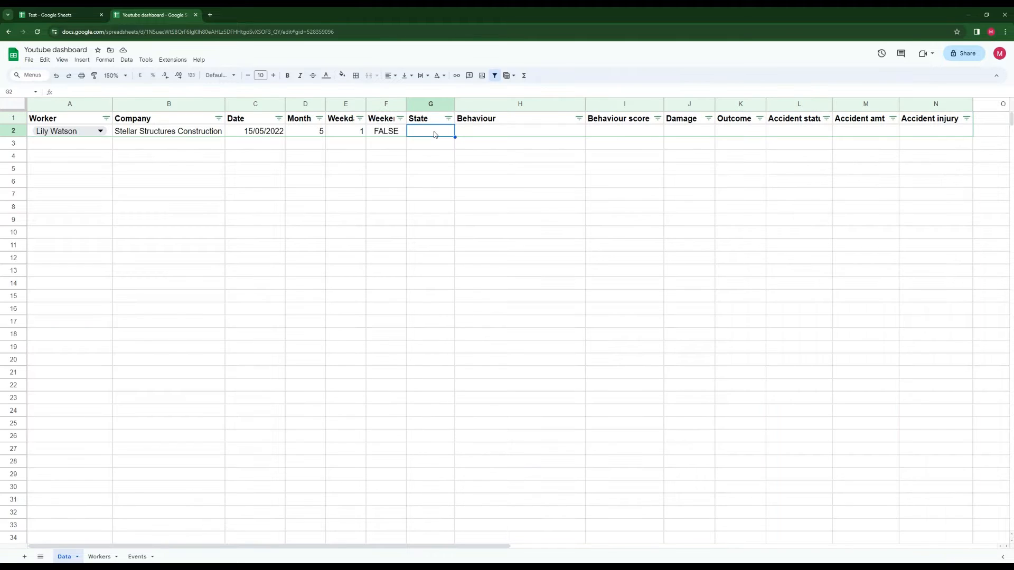
{"action": "right_click", "coordinate": [434, 134]}
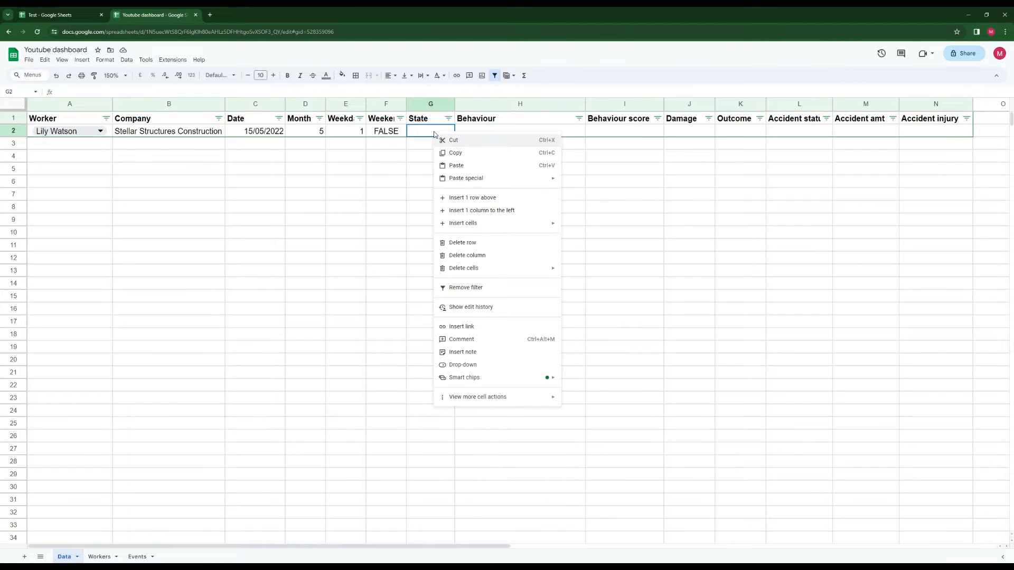
{"action": "left_click", "coordinate": [481, 364]}
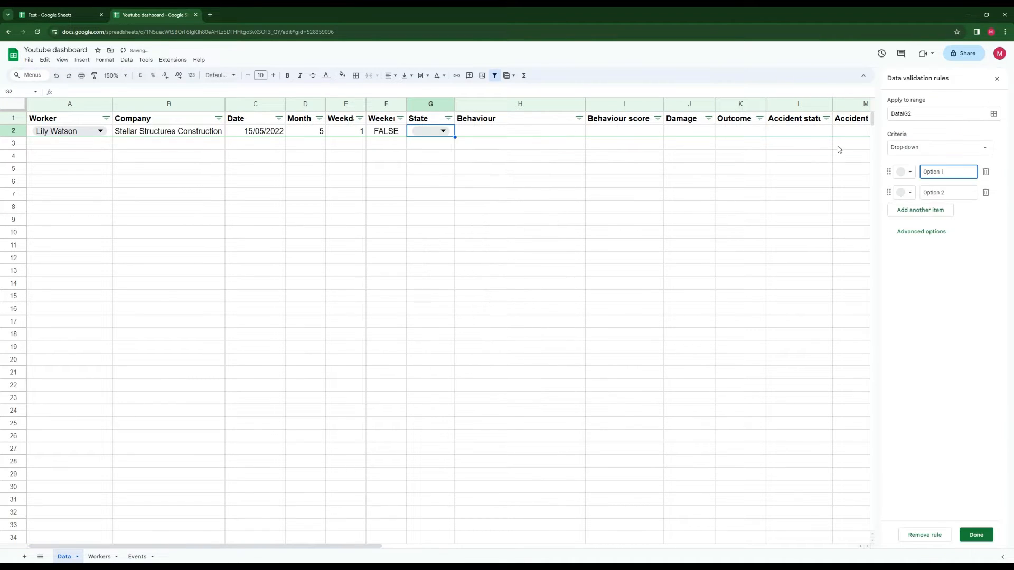
{"action": "left_click", "coordinate": [958, 150]}
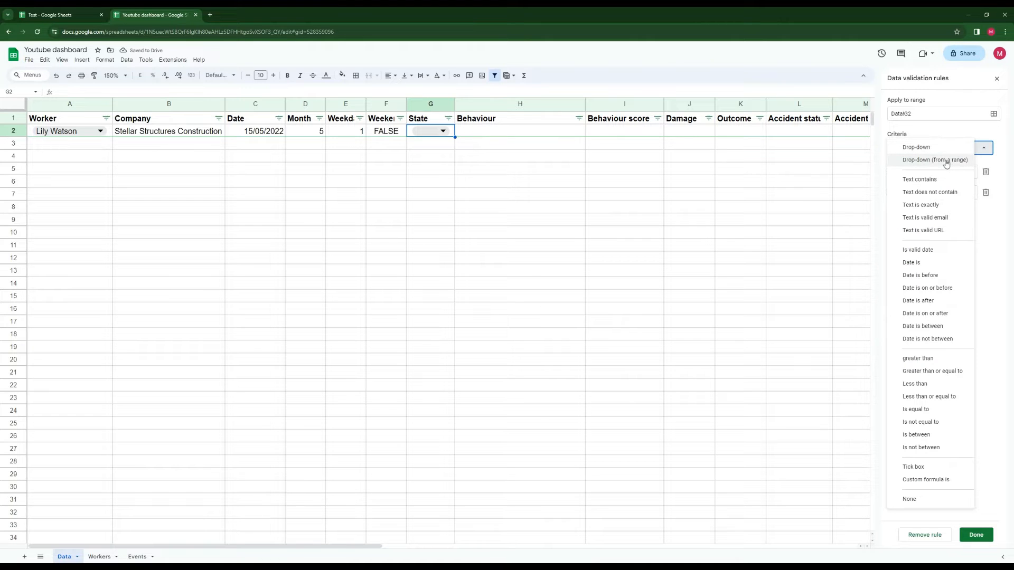
{"action": "left_click", "coordinate": [947, 161]}
Set the source range of the State drop-down to the whole column H of the Events sheet
{"action": "left_click", "coordinate": [985, 172]}
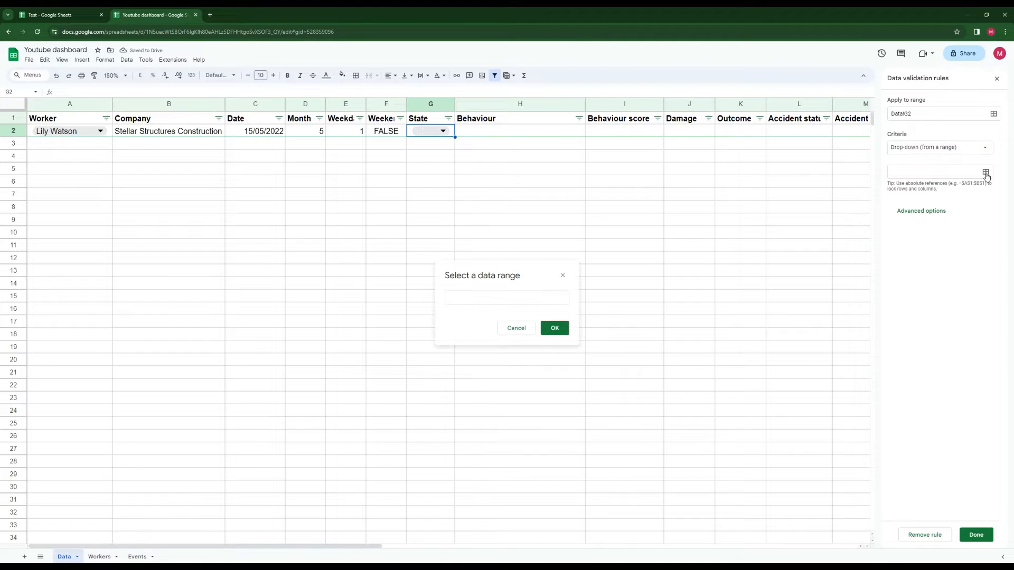
{"action": "left_click", "coordinate": [138, 557]}
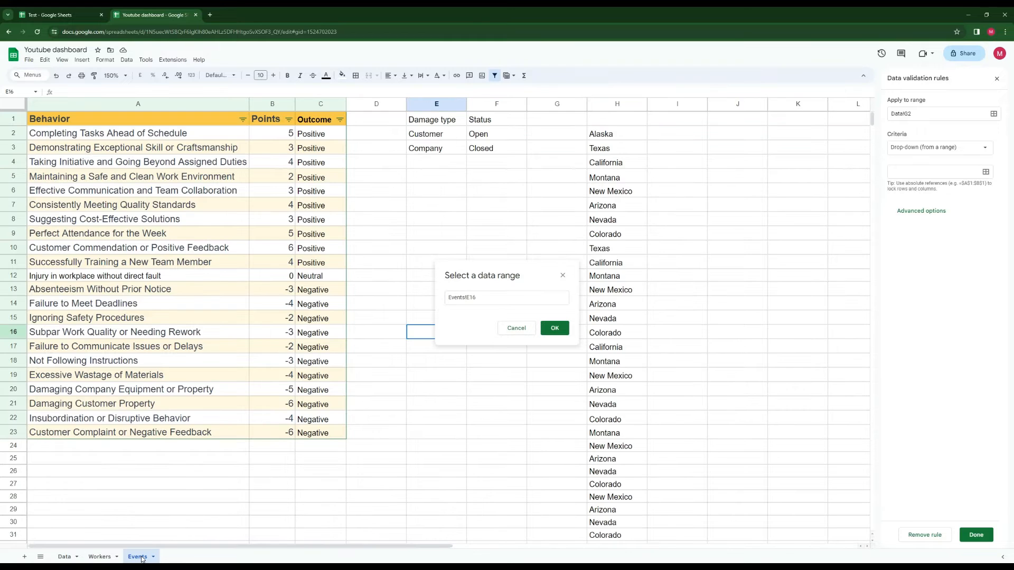
{"action": "left_click", "coordinate": [617, 104]}
{"action": "left_click", "coordinate": [554, 328]}
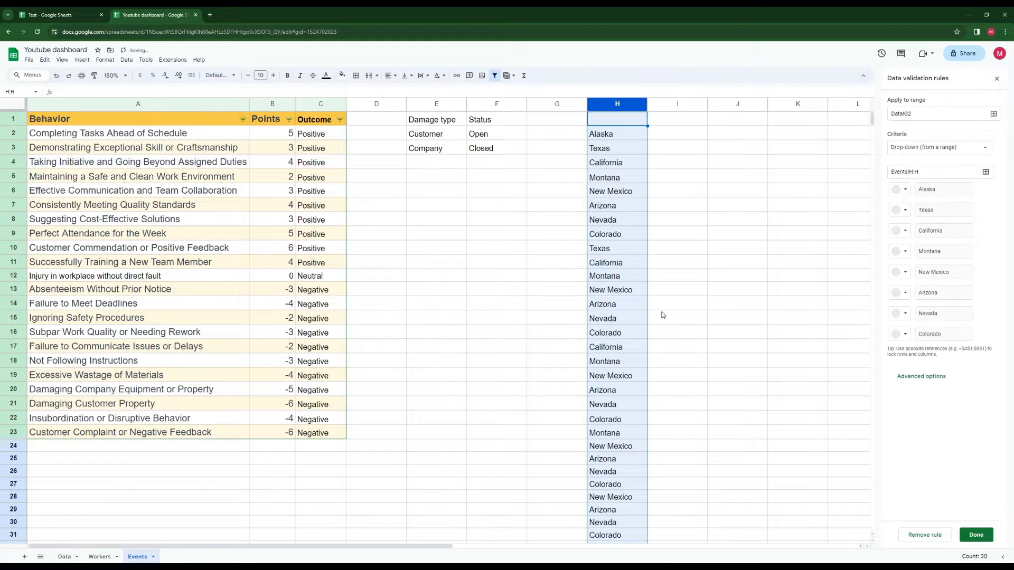
Choose California from the drop-down in State cell G2 of the Data sheet
{"action": "left_click", "coordinate": [64, 557]}
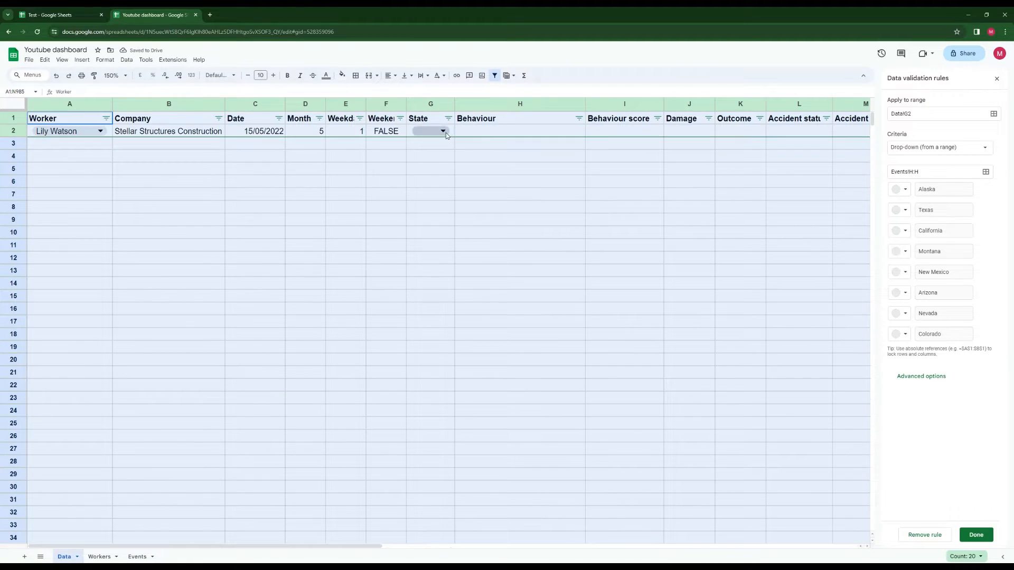
{"action": "left_click", "coordinate": [446, 132]}
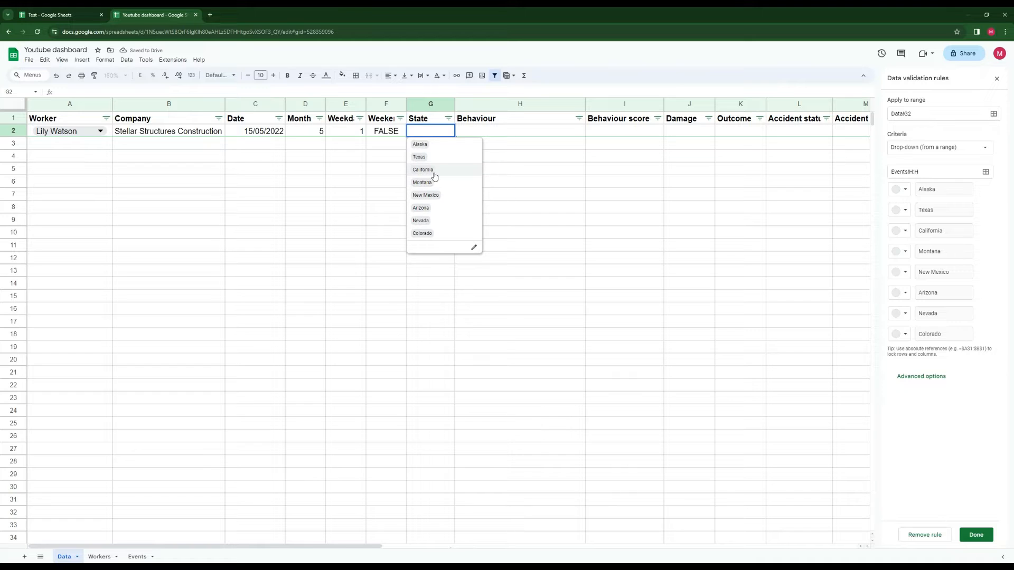
{"action": "left_click", "coordinate": [436, 169]}
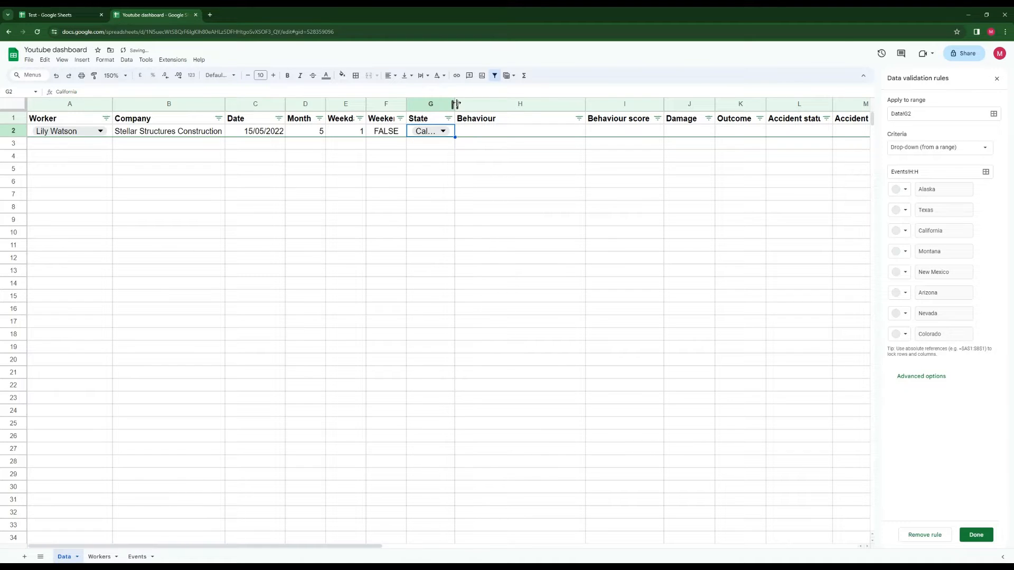
Fit State column G to its content and add a Drop-down (from a range) validation rule to Behaviour cell H2 of the Data sheet
{"action": "double_click", "coordinate": [455, 104]}
{"action": "left_click", "coordinate": [474, 169]}
{"action": "left_click", "coordinate": [508, 130]}
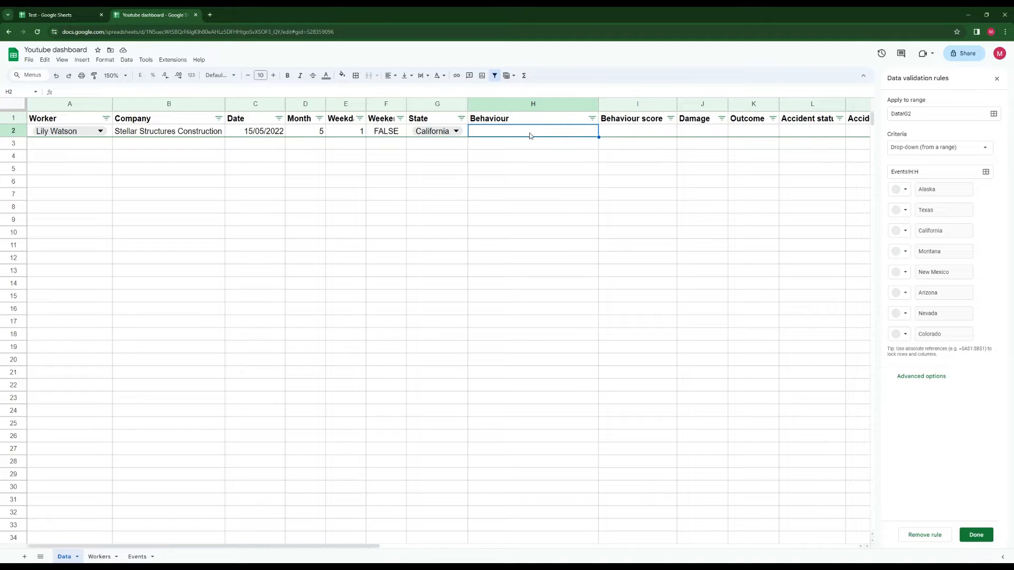
{"action": "right_click", "coordinate": [522, 135]}
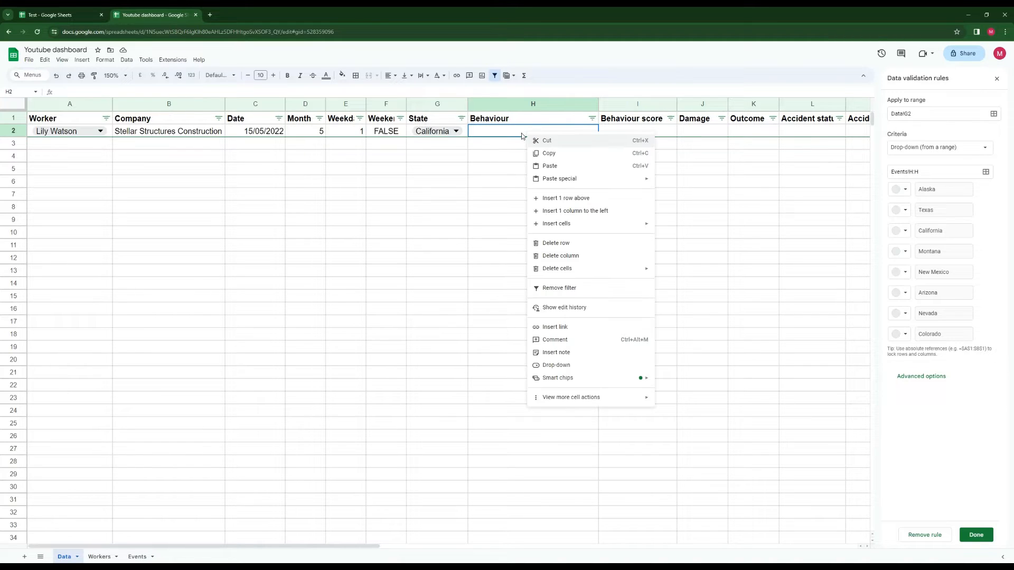
{"action": "left_click", "coordinate": [556, 365]}
{"action": "left_click", "coordinate": [972, 149]}
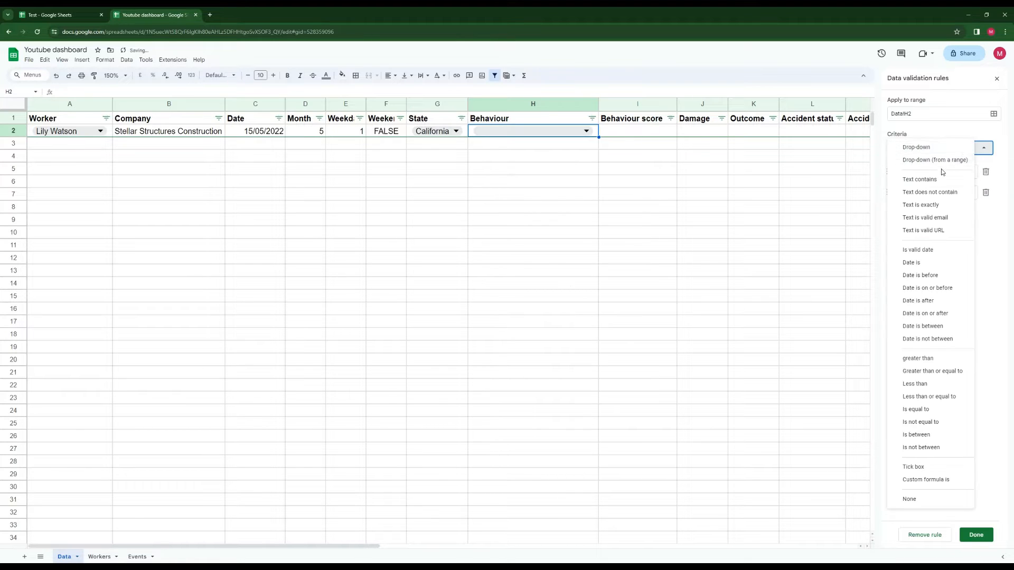
{"action": "left_click", "coordinate": [943, 160]}
Set the source range of the Behaviour drop-down to Events!A2:A23
{"action": "left_click", "coordinate": [985, 172]}
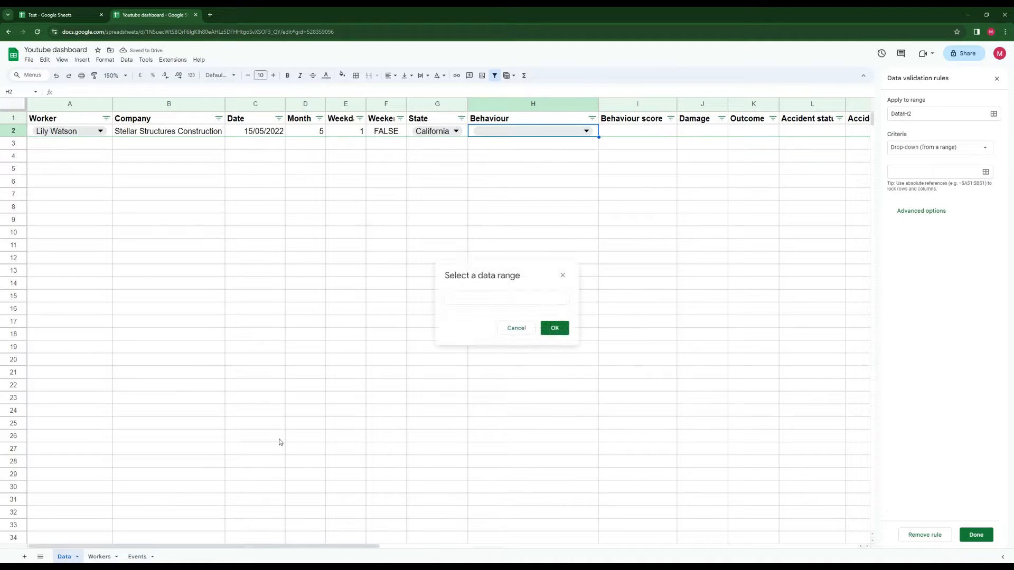
{"action": "left_click", "coordinate": [97, 555]}
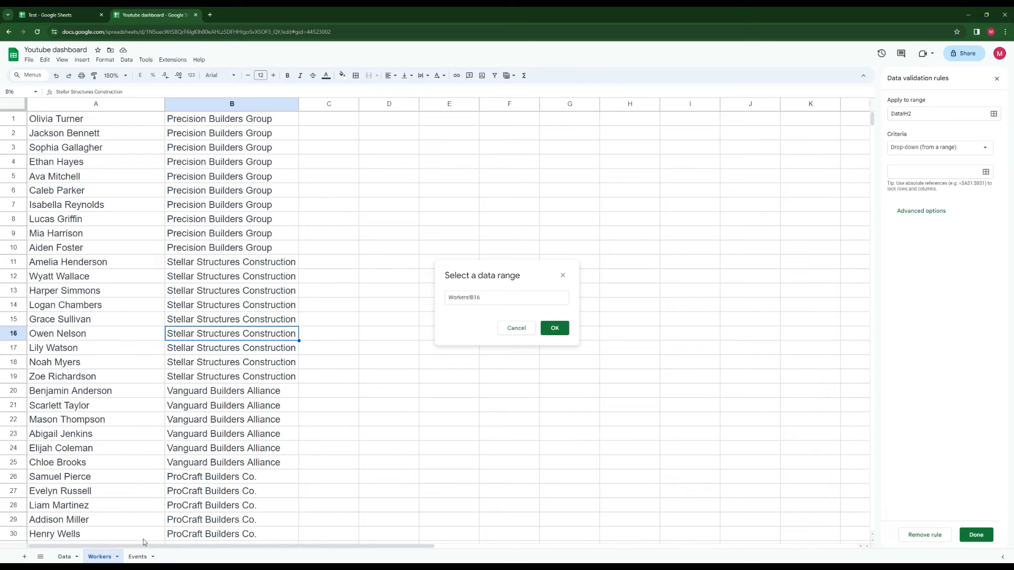
{"action": "left_click", "coordinate": [137, 556]}
{"action": "left_click_drag", "start_coordinate": [157, 136], "coordinate": [155, 430]}
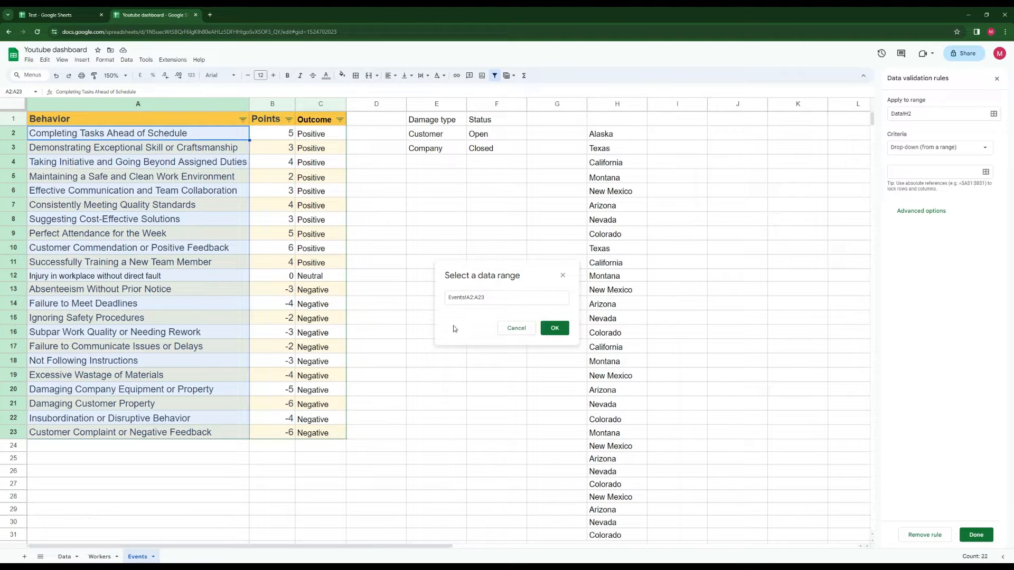
{"action": "left_click", "coordinate": [555, 328]}
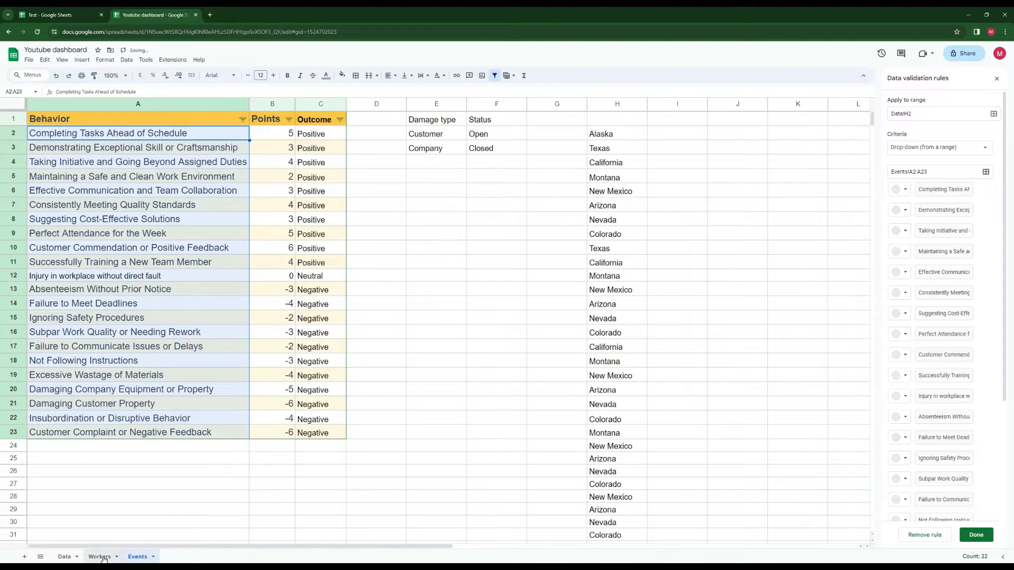
Choose Perfect Attendance for the Week from the drop-down in Behaviour cell H2 of the Data sheet
{"action": "left_click", "coordinate": [63, 556]}
{"action": "left_click", "coordinate": [574, 133]}
{"action": "double_click", "coordinate": [575, 133]}
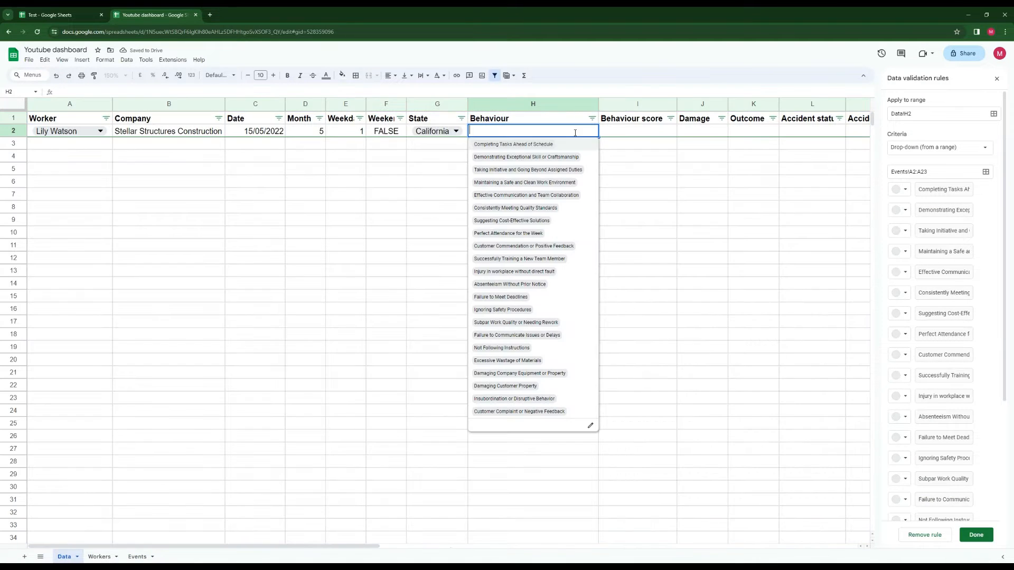
{"action": "left_click", "coordinate": [535, 233]}
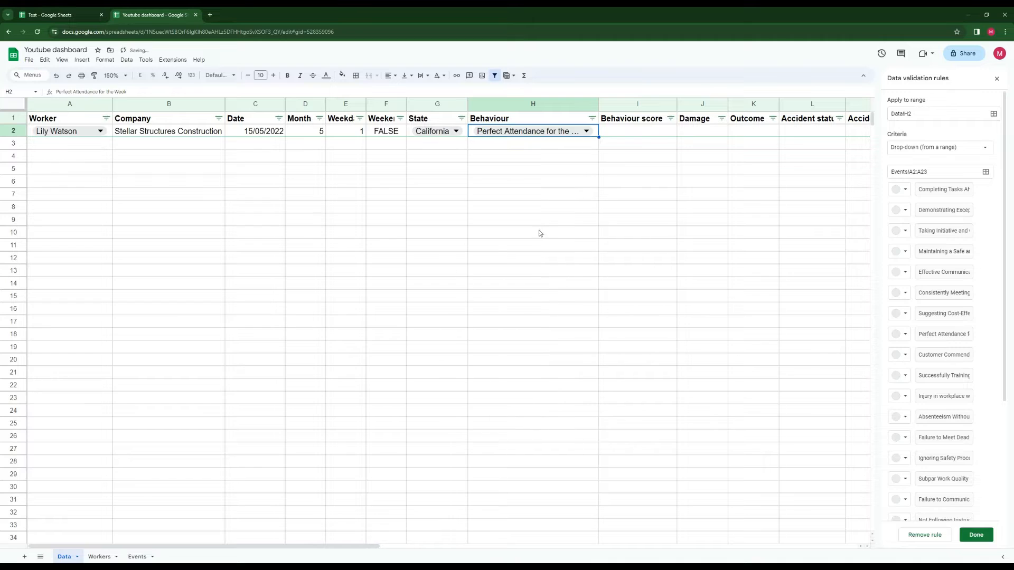
Enter the formula =xlookup(H2,Events!A1:C23) in Behaviour score cell I2 of the Data sheet
{"action": "left_click", "coordinate": [641, 132]}
{"action": "type", "text": "="}
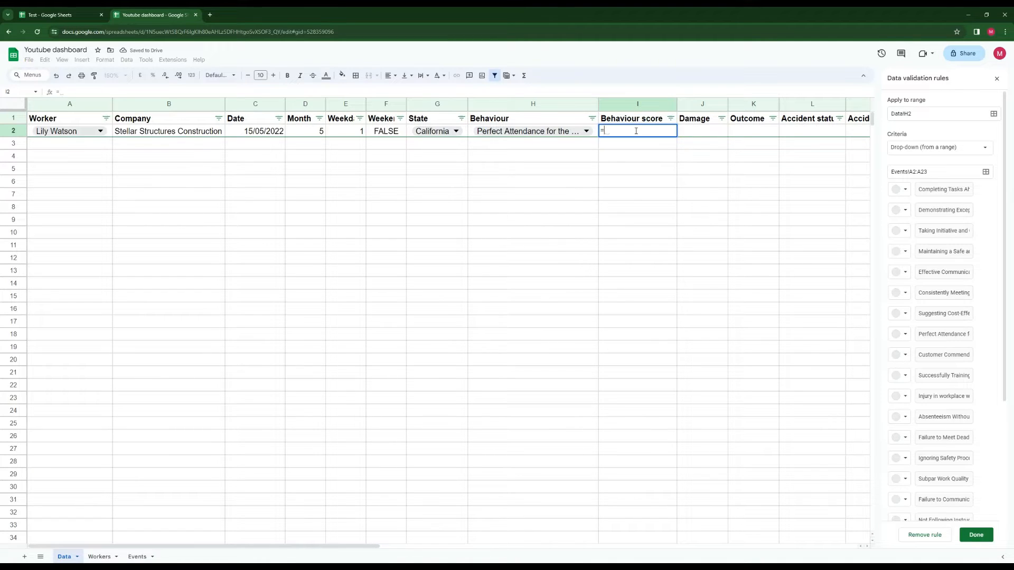
{"action": "type", "text": "xlooku"}
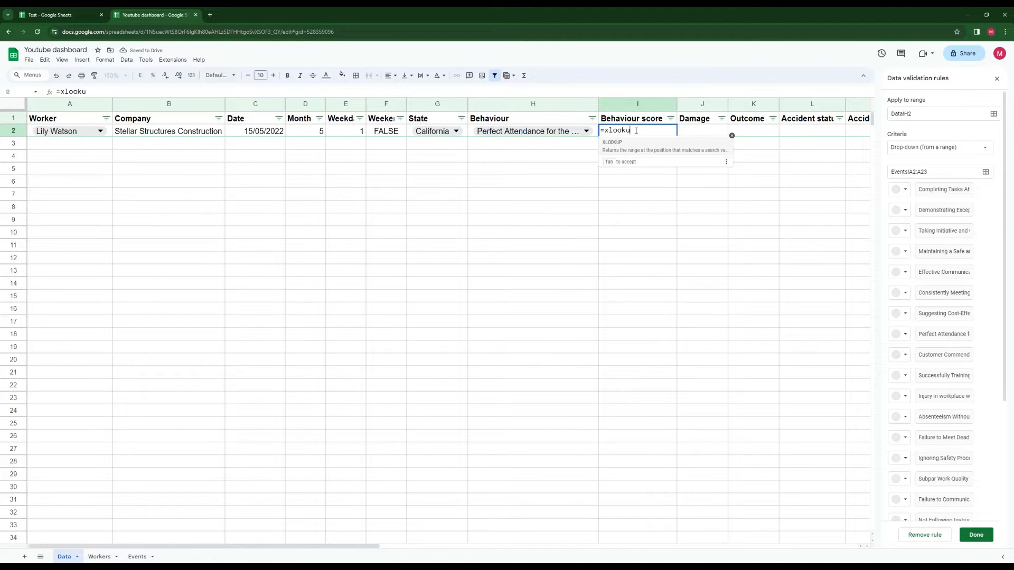
{"action": "type", "text": "p("}
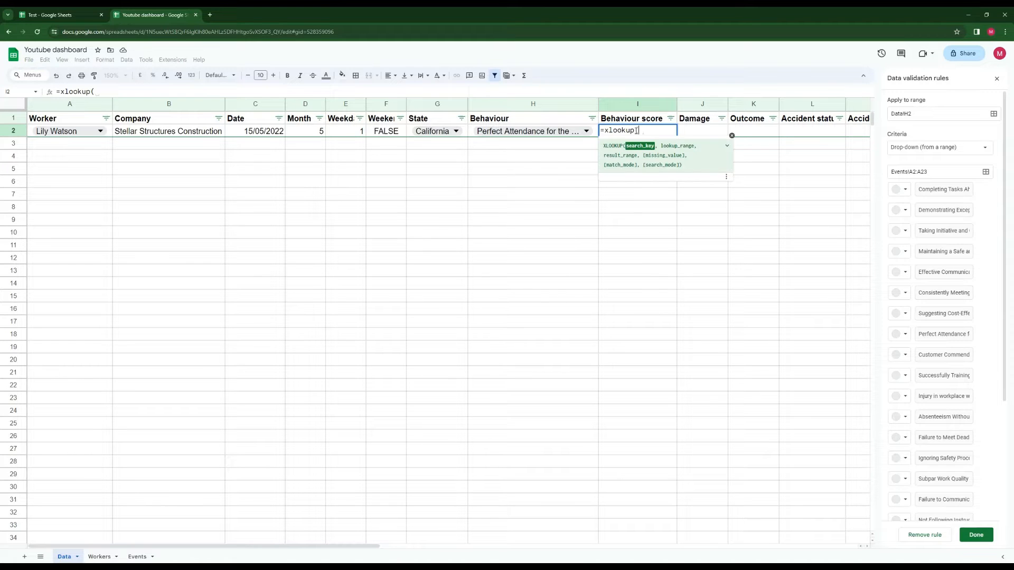
{"action": "left_click", "coordinate": [595, 136]}
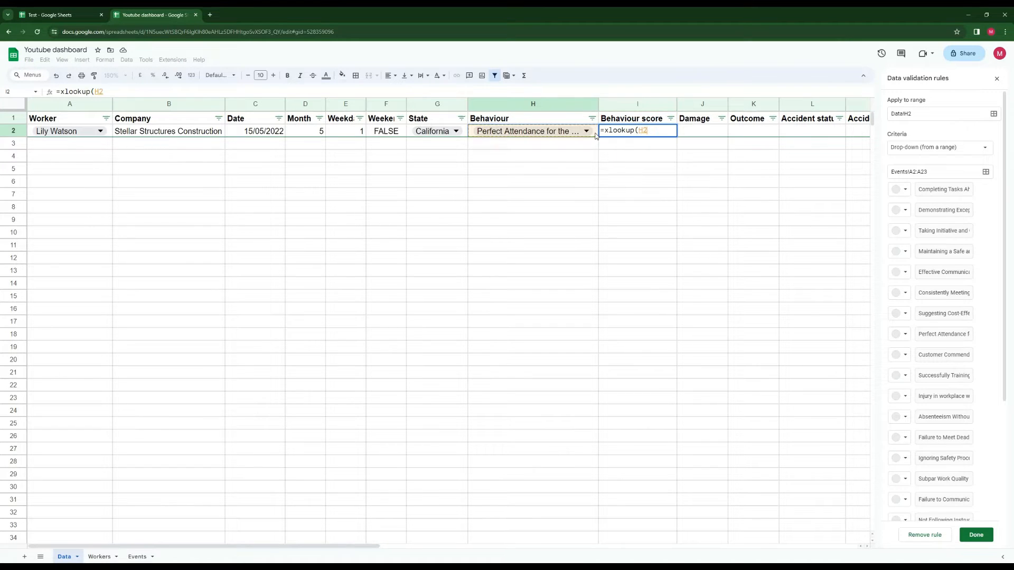
{"action": "type", "text": ","}
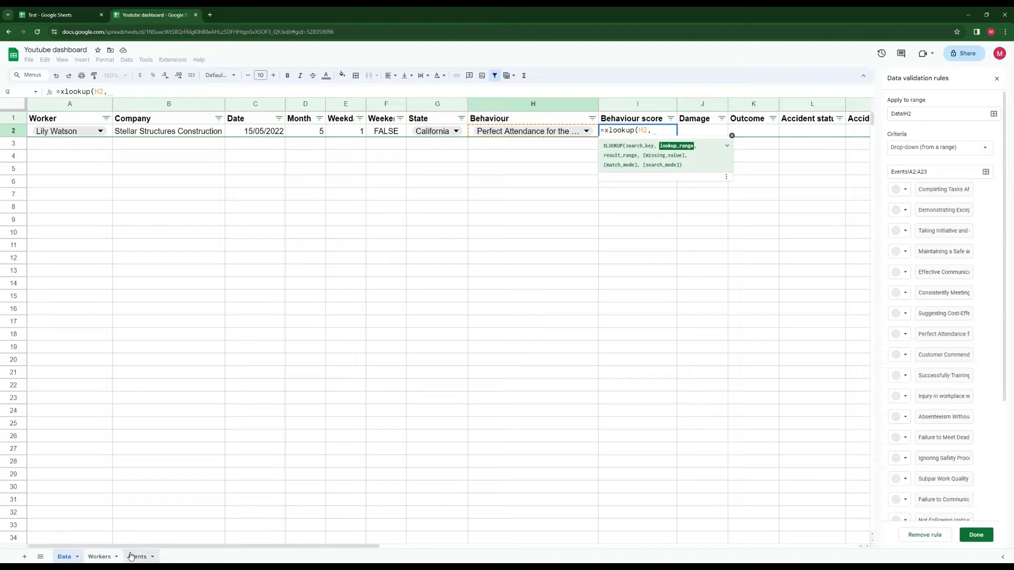
{"action": "left_click", "coordinate": [136, 557]}
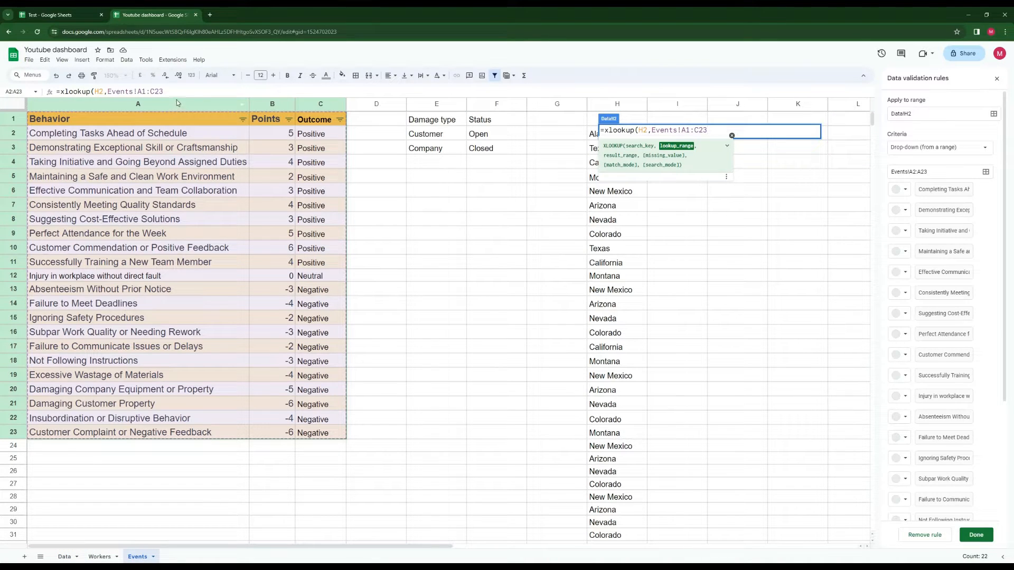
{"action": "key", "text": "Return"}
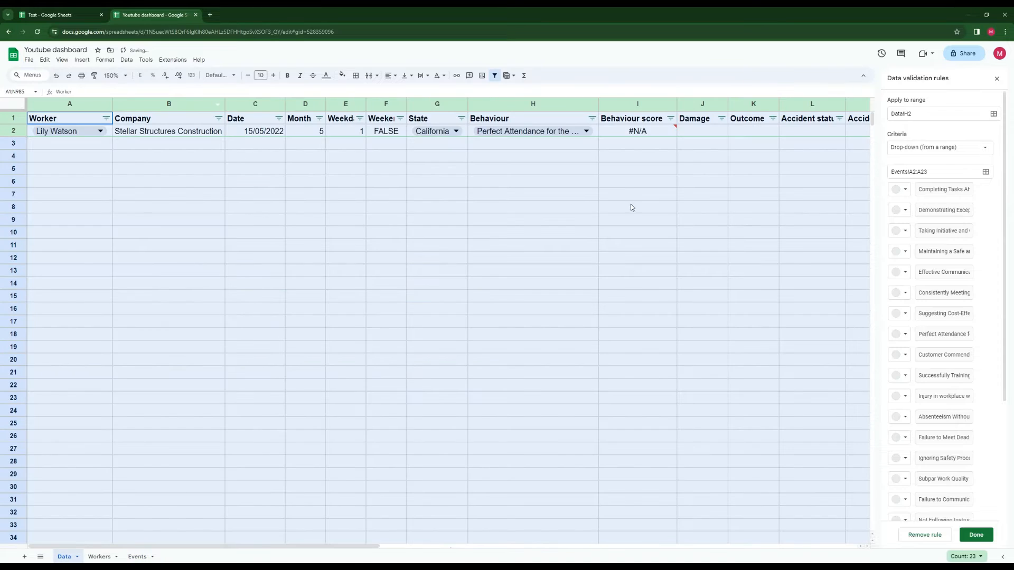
Replace the lookup range in the Behaviour score formula of cell I2 with the whole Behavior column, Events!A:A
{"action": "left_click", "coordinate": [633, 132]}
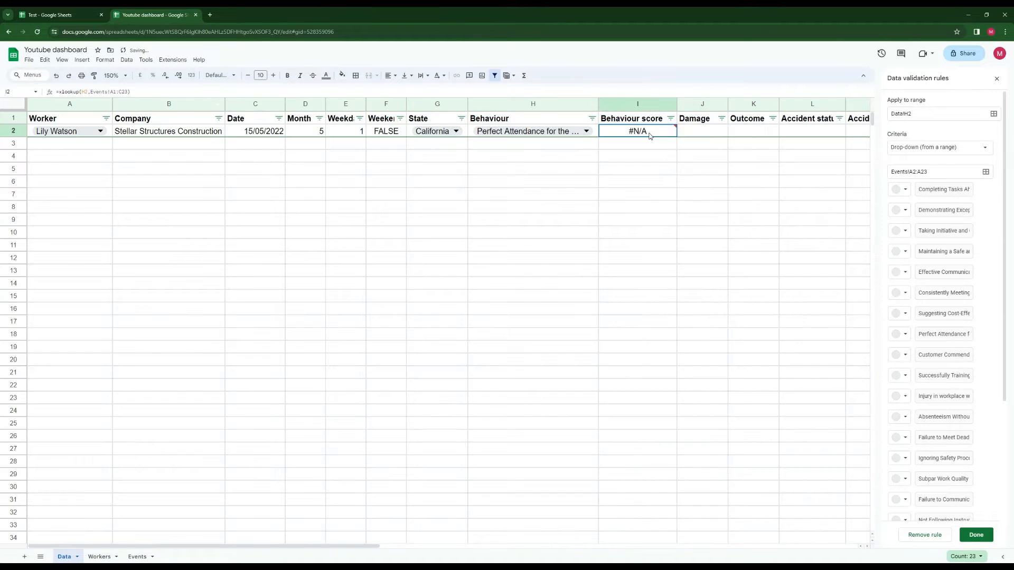
{"action": "left_click", "coordinate": [125, 91]}
{"action": "left_click_drag", "start_coordinate": [128, 91], "coordinate": [93, 91]}
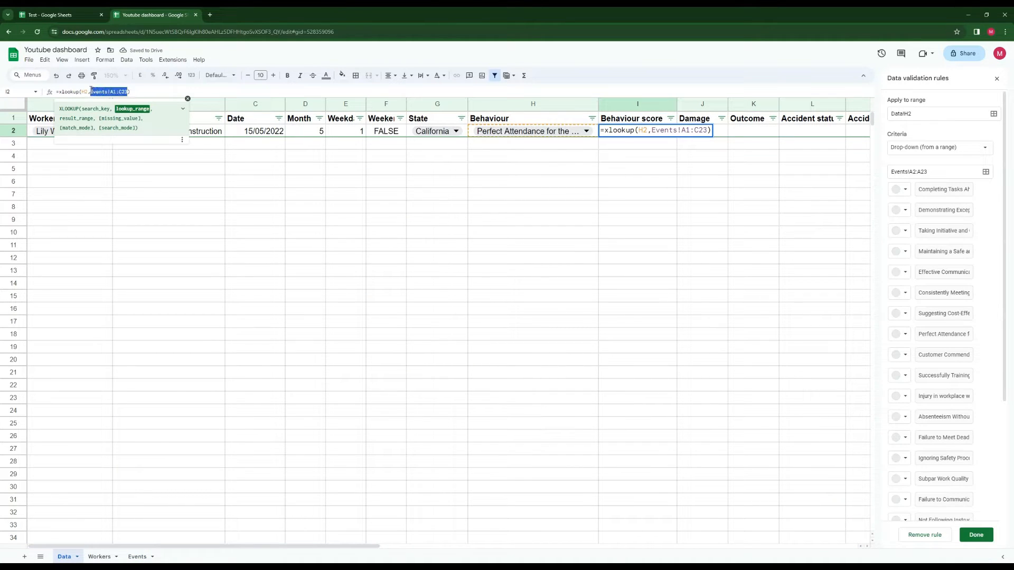
{"action": "key", "text": "BackSpace"}
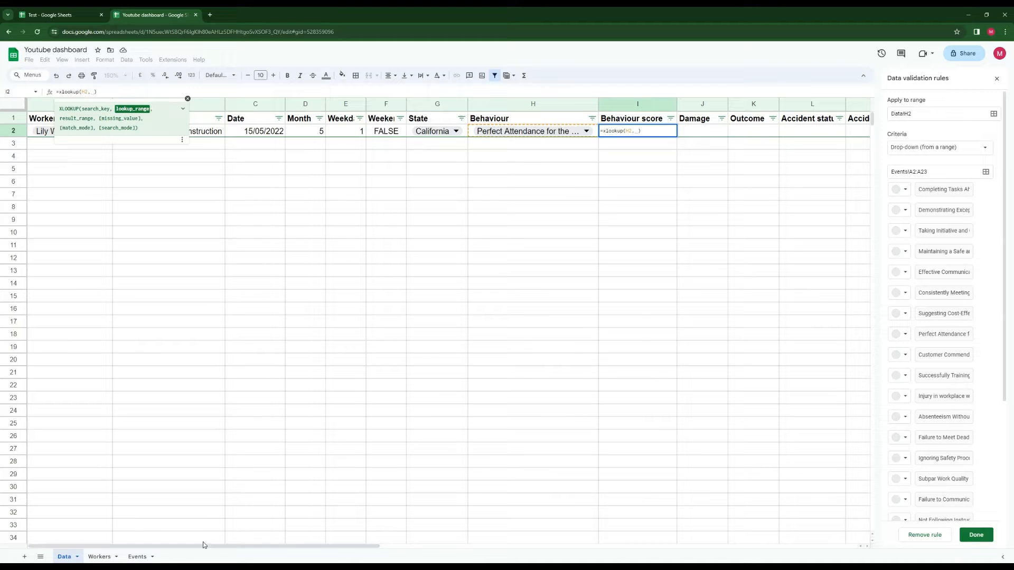
{"action": "left_click", "coordinate": [137, 557]}
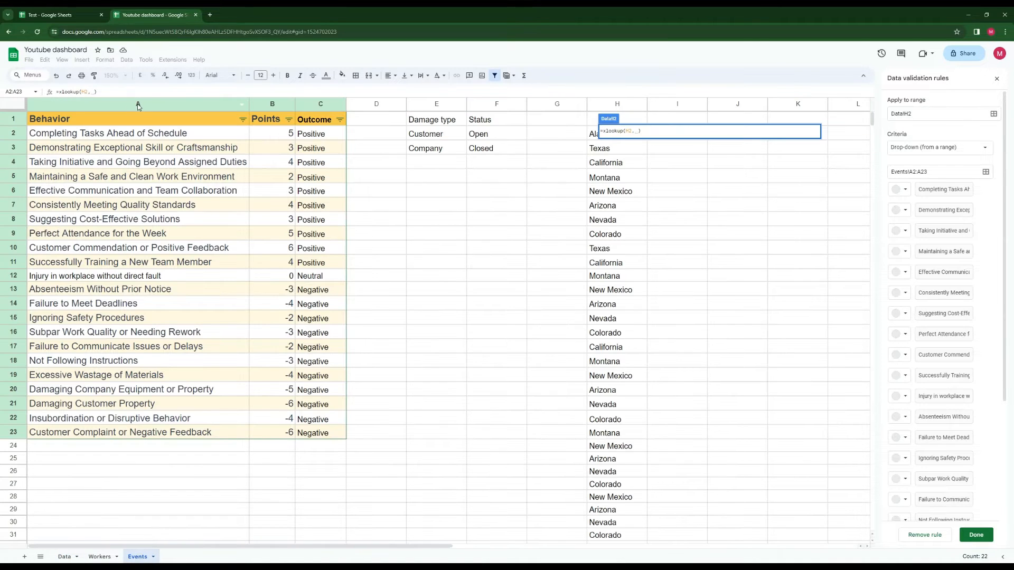
{"action": "left_click", "coordinate": [138, 104]}
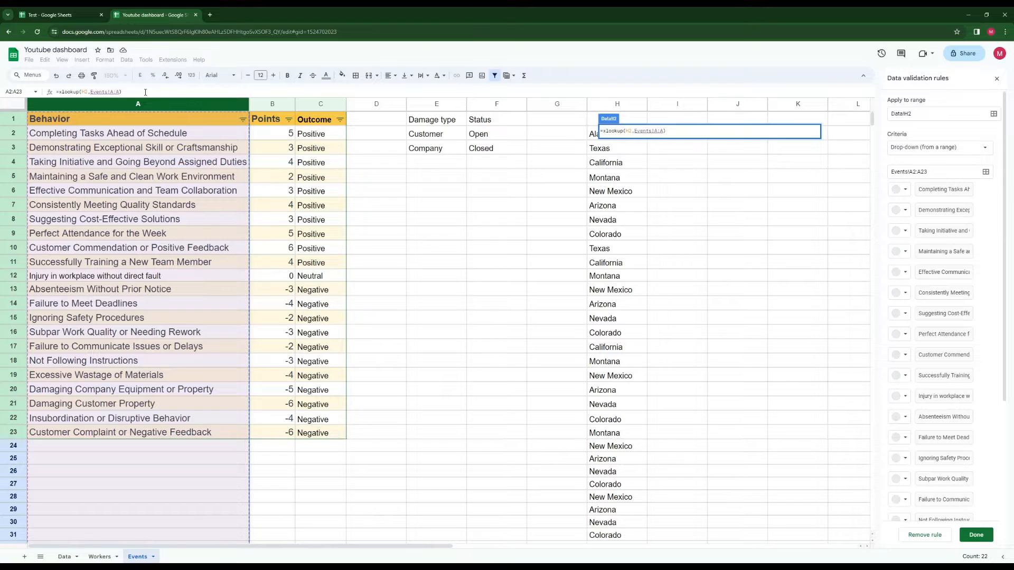
Complete the Behaviour score formula as =xlookup(H2,Events!A:A,Events!B:B,0), removing the surplus closing bracket
{"action": "type", "text": ","}
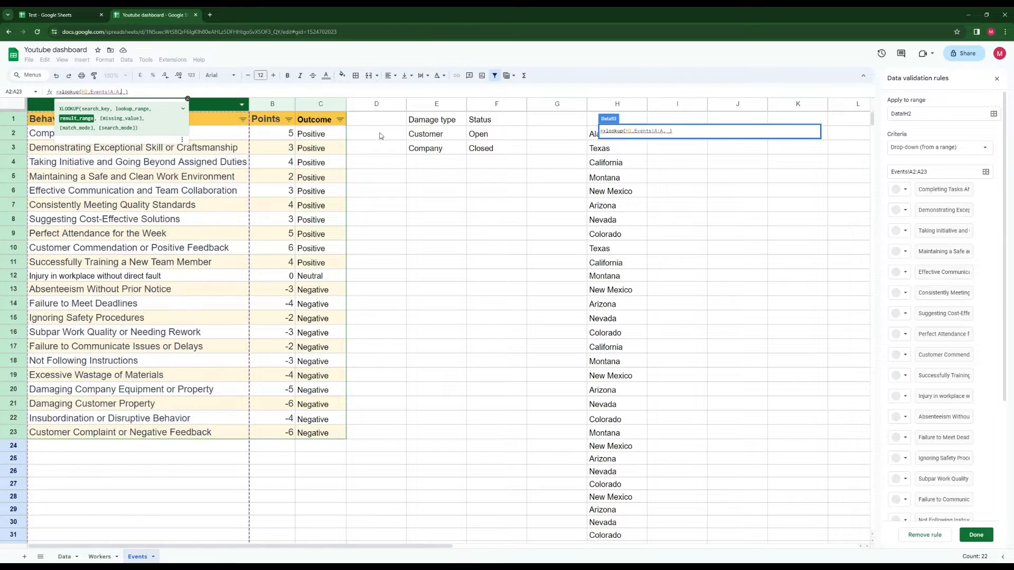
{"action": "left_click", "coordinate": [272, 104]}
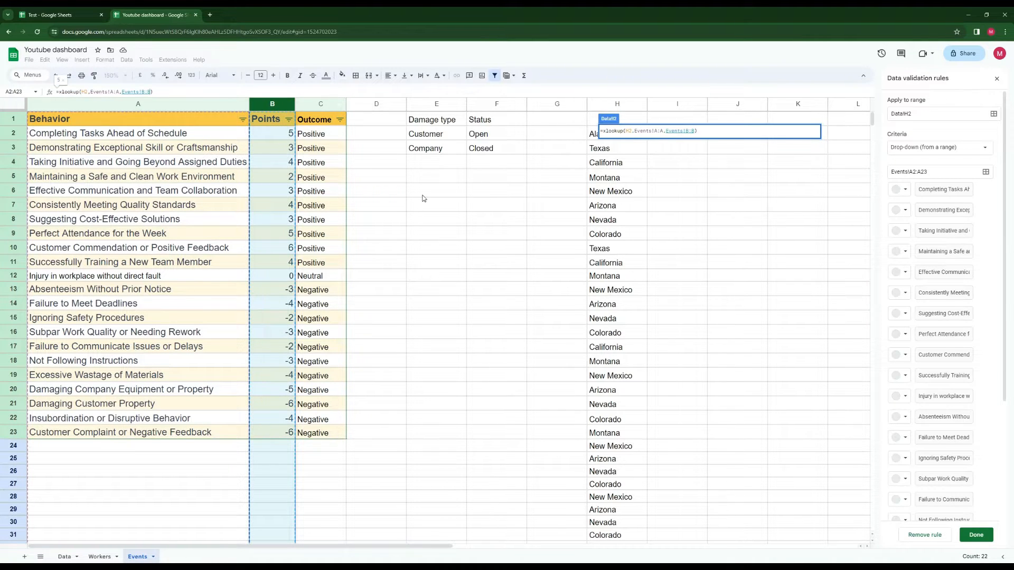
{"action": "type", "text": ", 0)"}
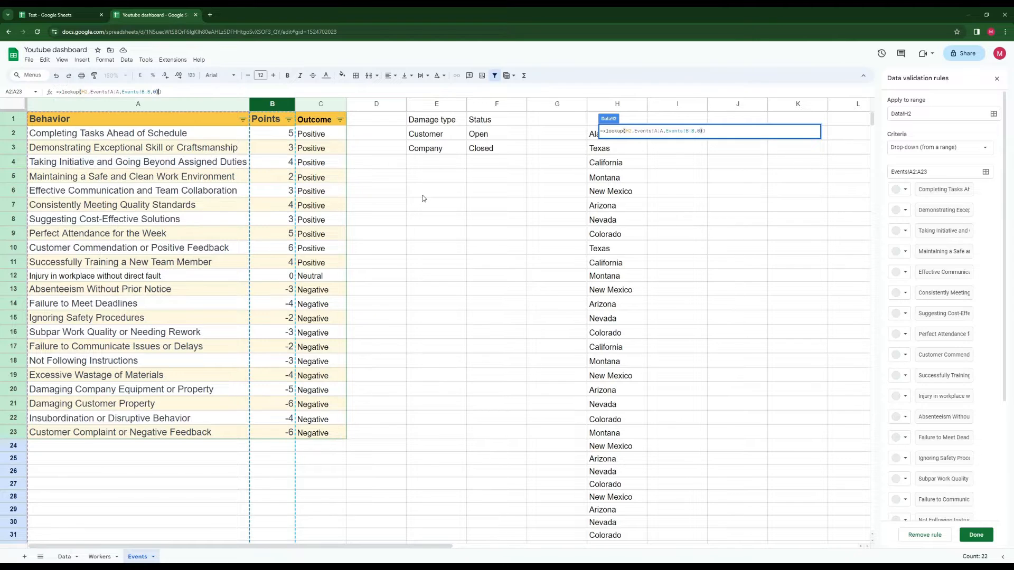
{"action": "key", "text": "Return"}
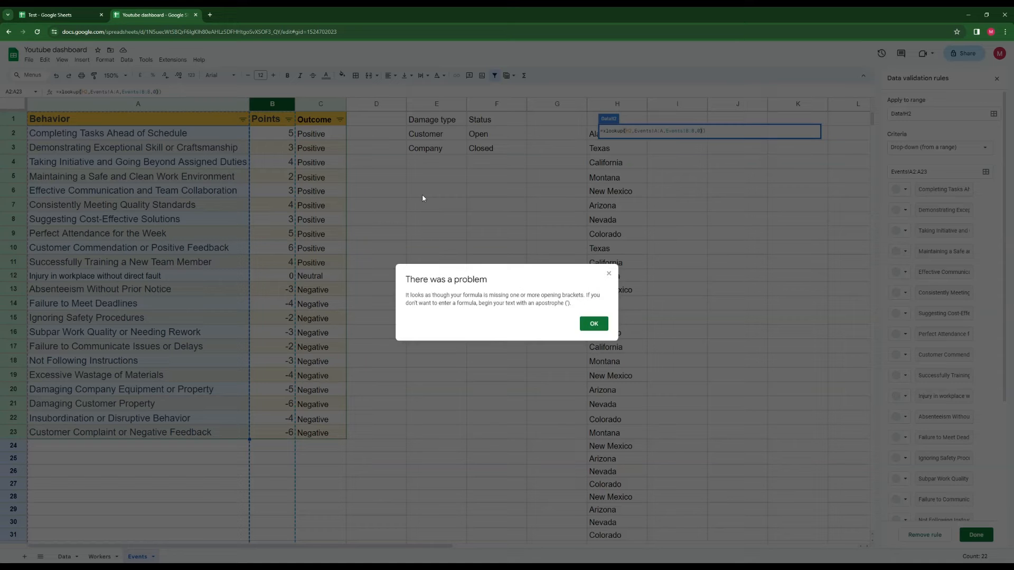
{"action": "left_click", "coordinate": [588, 325]}
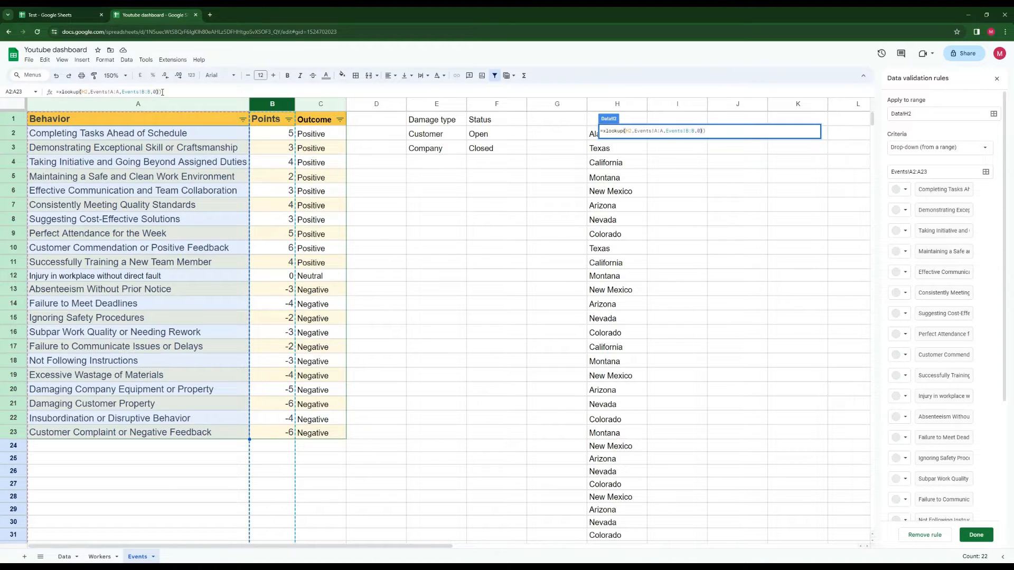
{"action": "key", "text": "BackSpace"}
{"action": "key", "text": "Return"}
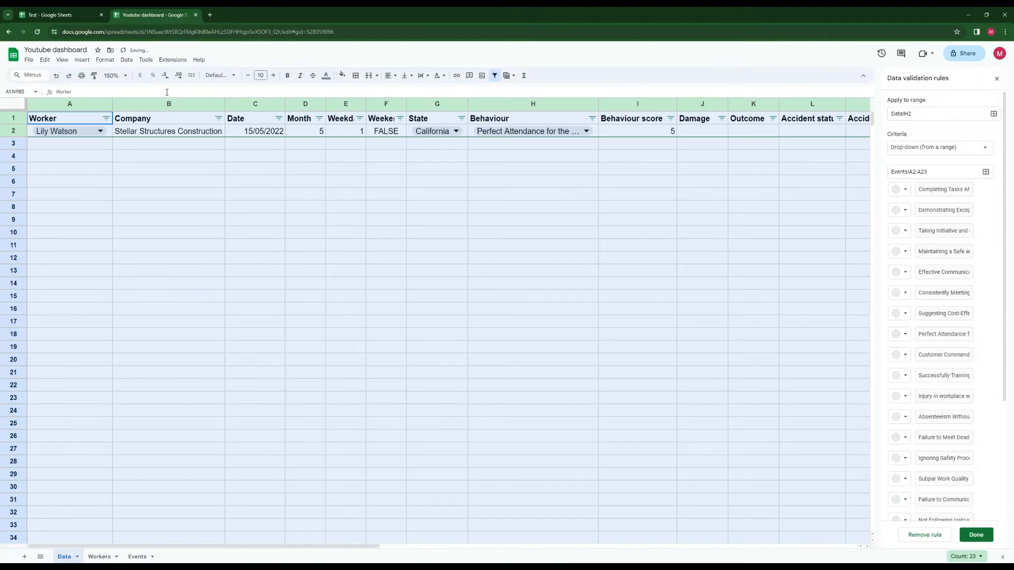
{"action": "left_click", "coordinate": [532, 158]}
{"action": "left_click", "coordinate": [637, 132]}
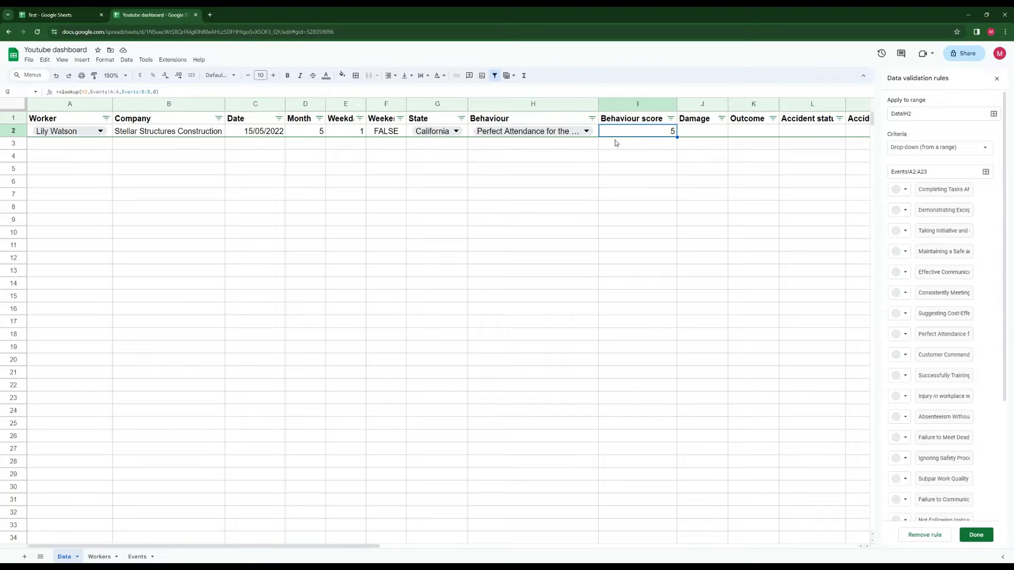
{"action": "left_click", "coordinate": [706, 133]}
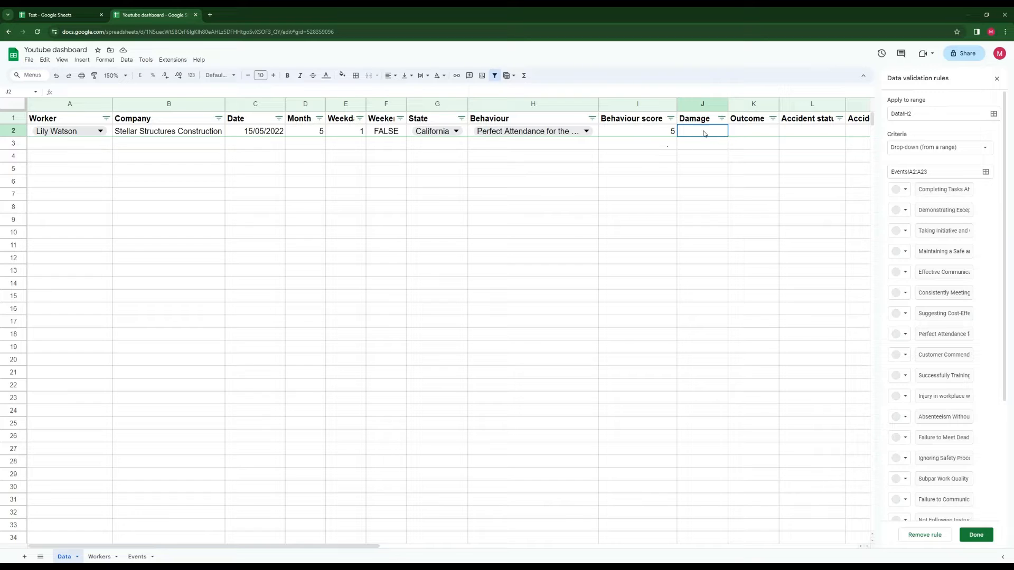
{"action": "left_click_drag", "start_coordinate": [704, 132], "coordinate": [560, 137]}
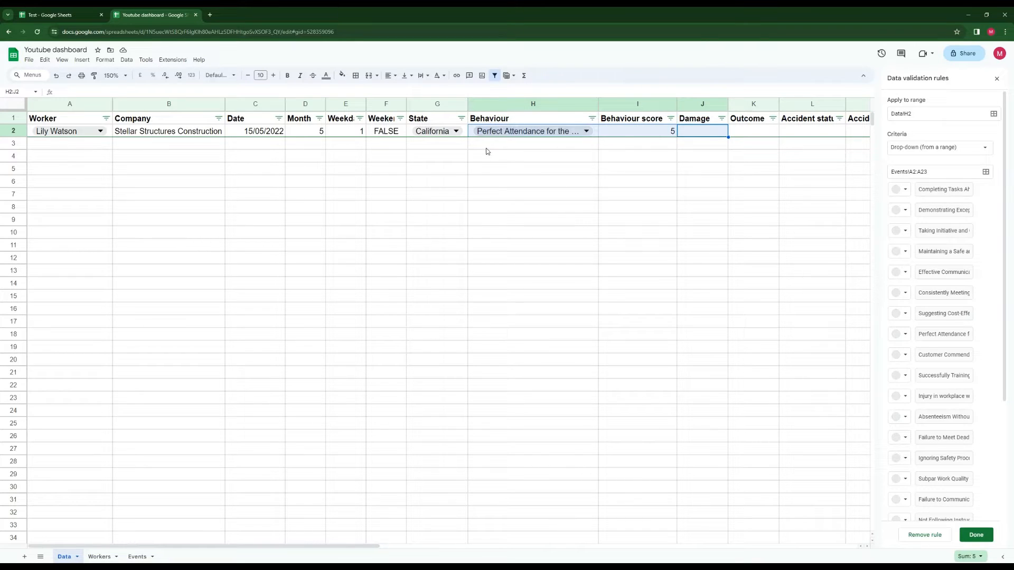
Begin an XLOOKUP formula in Outcome cell K2 of the Data sheet with Behaviour cell H2 as the search key
{"action": "left_click", "coordinate": [747, 130]}
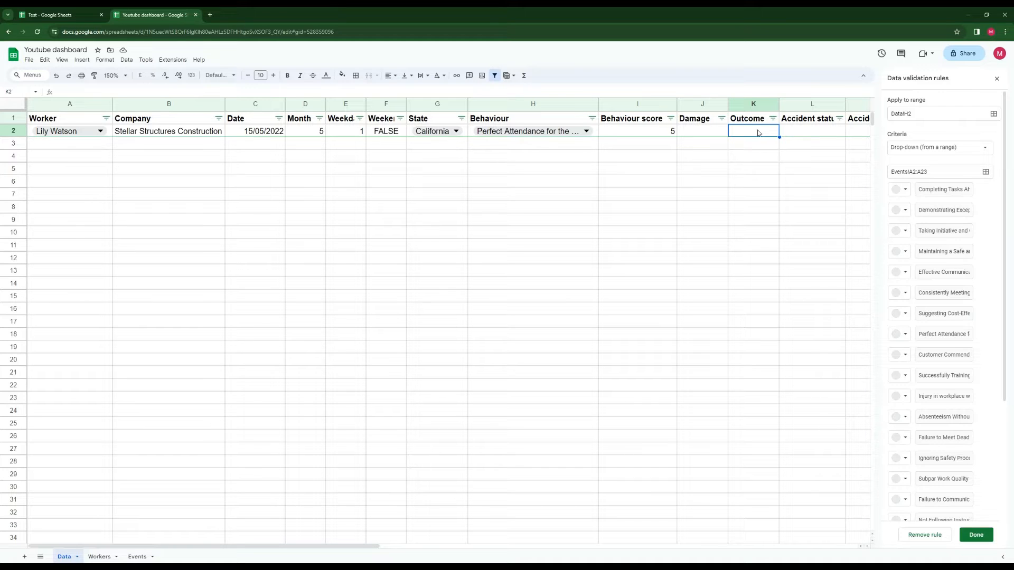
{"action": "type", "text": "=xl"}
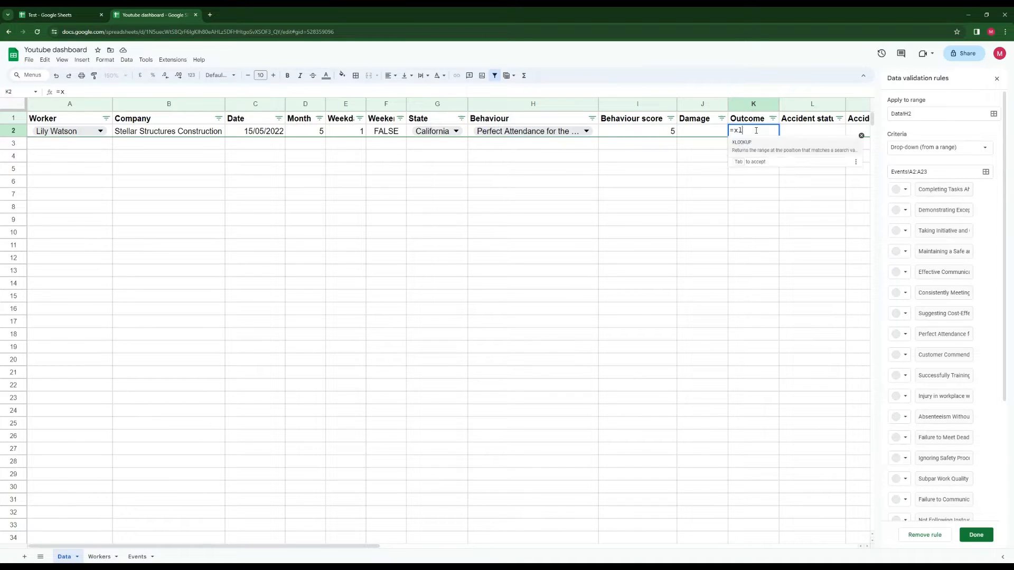
{"action": "type", "text": "ookup("}
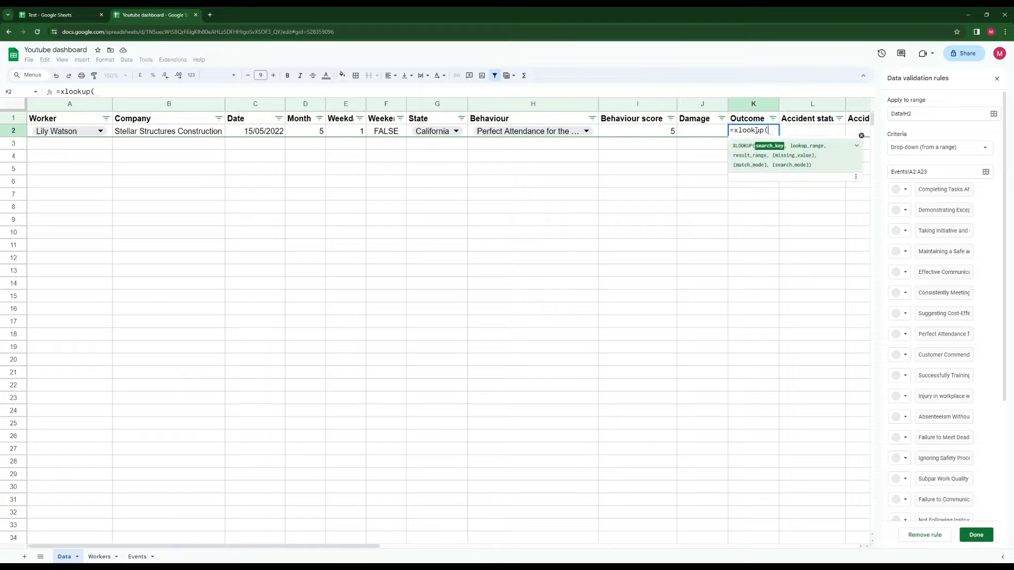
{"action": "left_click", "coordinate": [594, 133]}
{"action": "type", "text": ","}
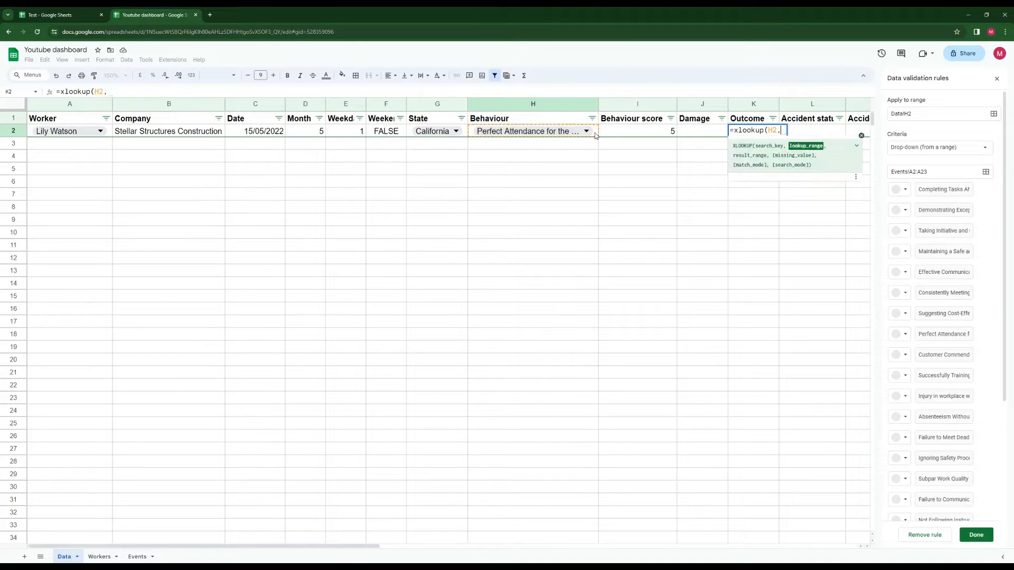
Set the Outcome formula's lookup range to the whole Behavior column, Events!A:A, replacing the automatically inserted Events!A1:C23
{"action": "left_click", "coordinate": [137, 557]}
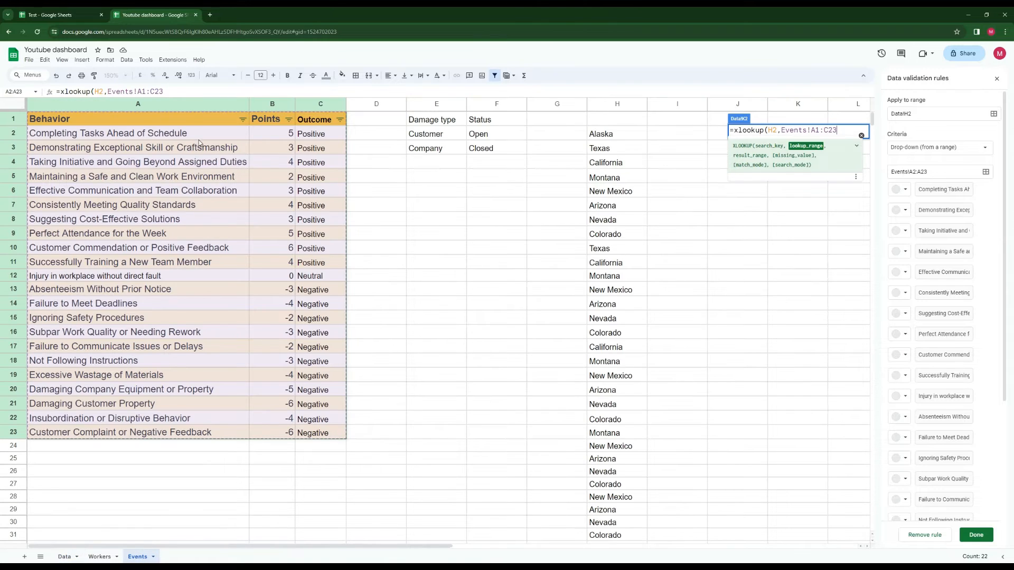
{"action": "left_click_drag", "start_coordinate": [176, 91], "coordinate": [90, 91]}
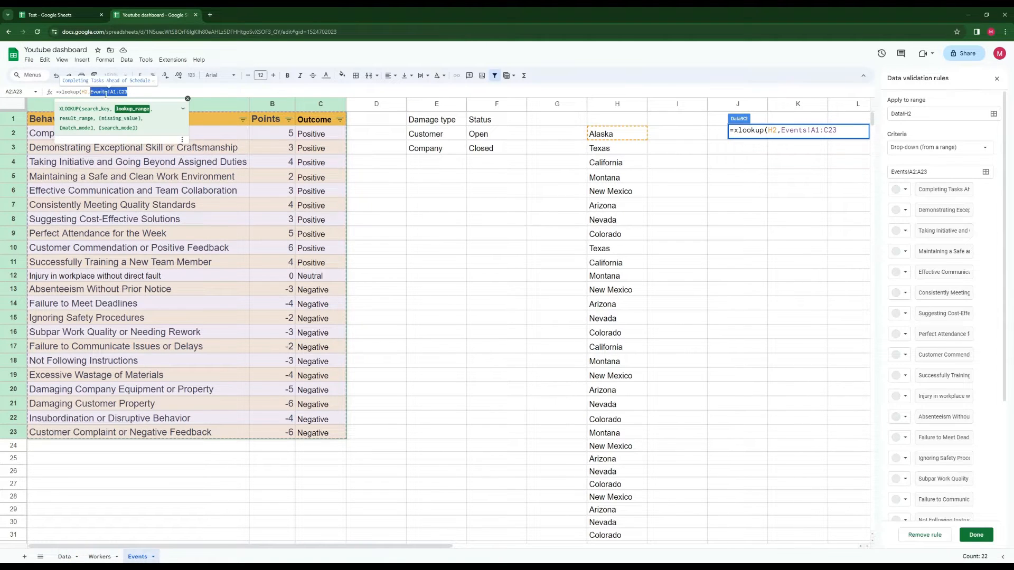
{"action": "key", "text": "BackSpace"}
{"action": "left_click", "coordinate": [99, 105]}
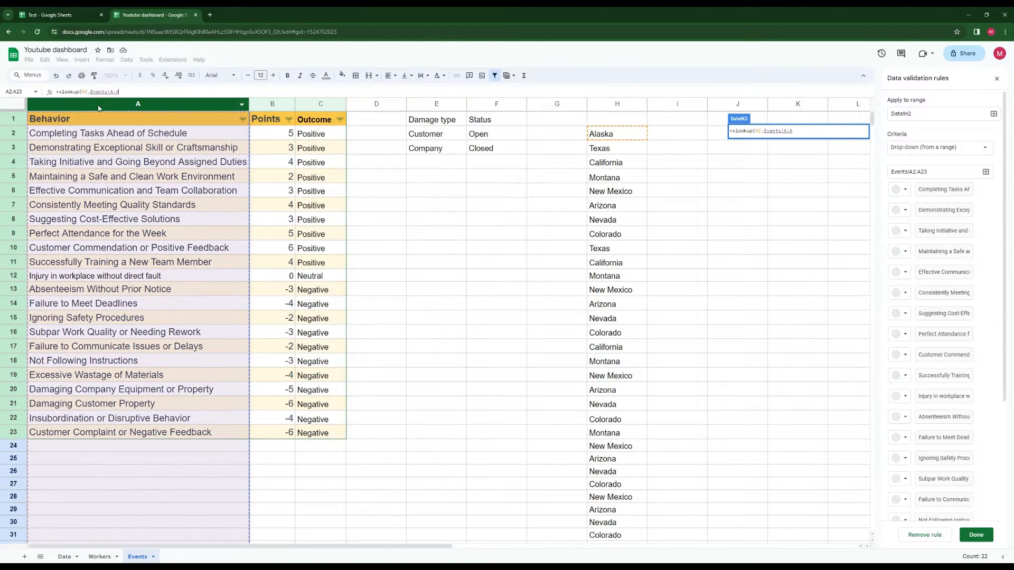
{"action": "type", "text": ","}
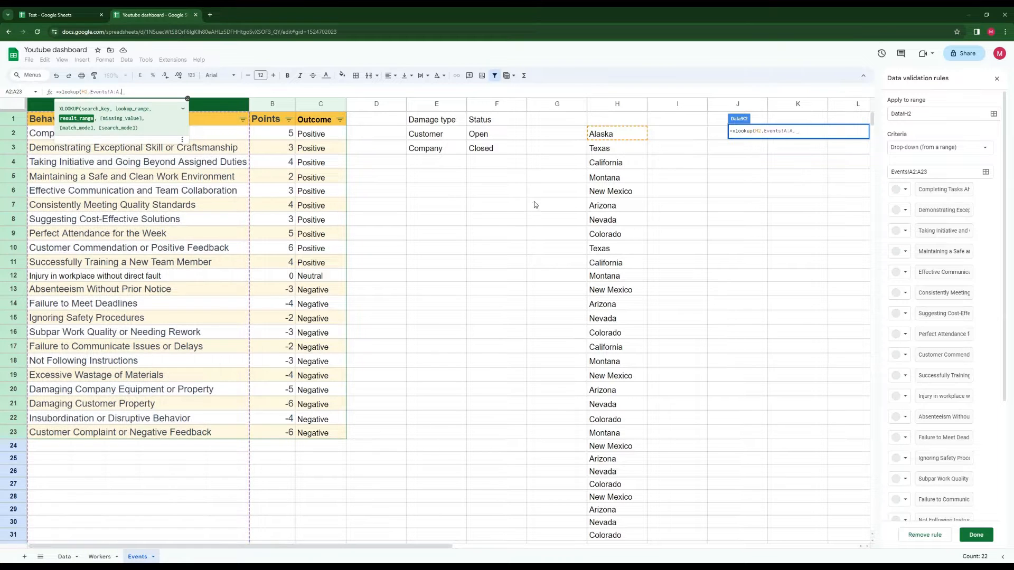
Complete the Outcome formula with result range Events!C:C and missing value 0, giving =xlookup(H2,Events!A:A,Events!C:C,0)
{"action": "left_click", "coordinate": [322, 105]}
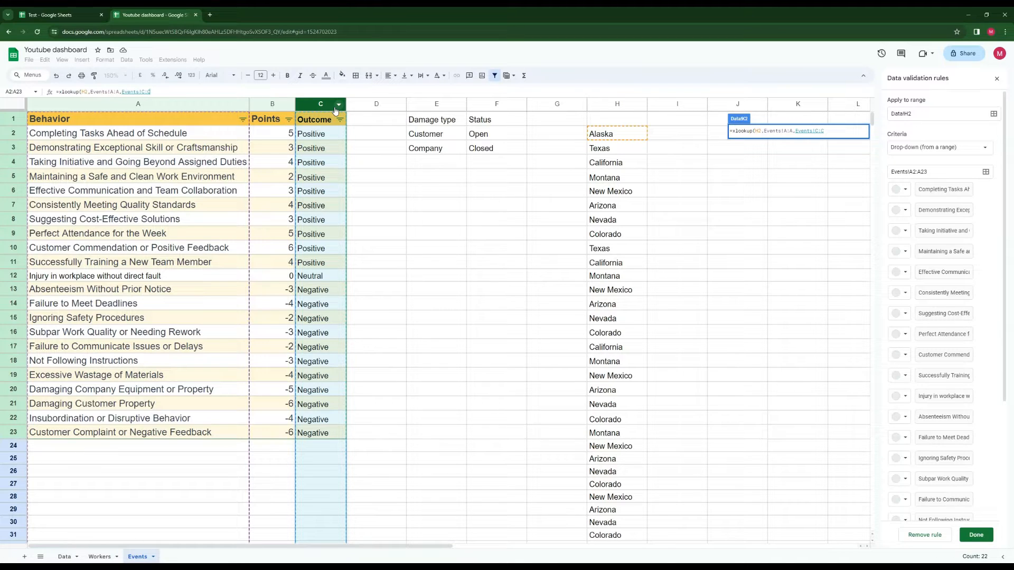
{"action": "type", "text": ",0"}
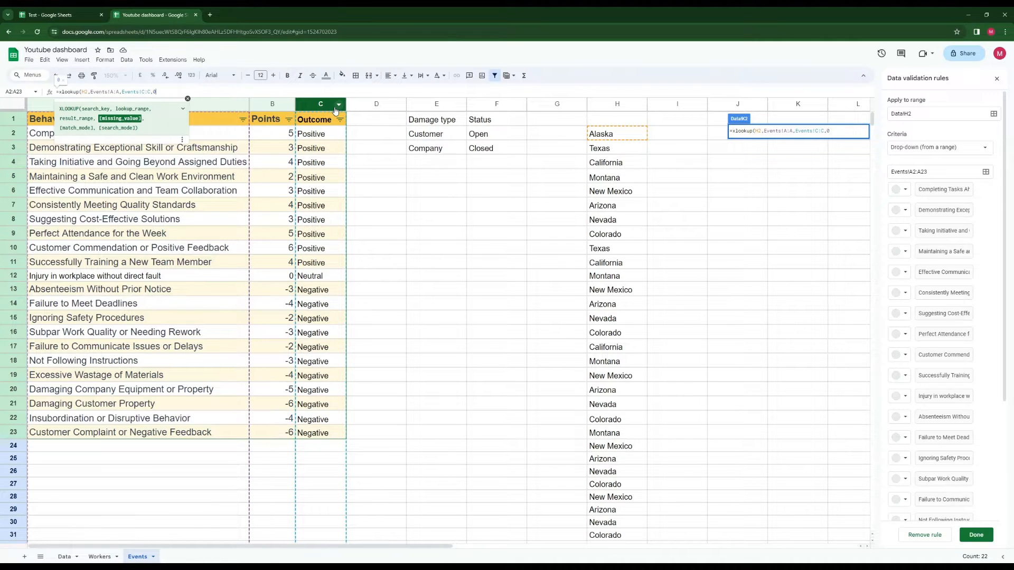
{"action": "key", "text": "Return"}
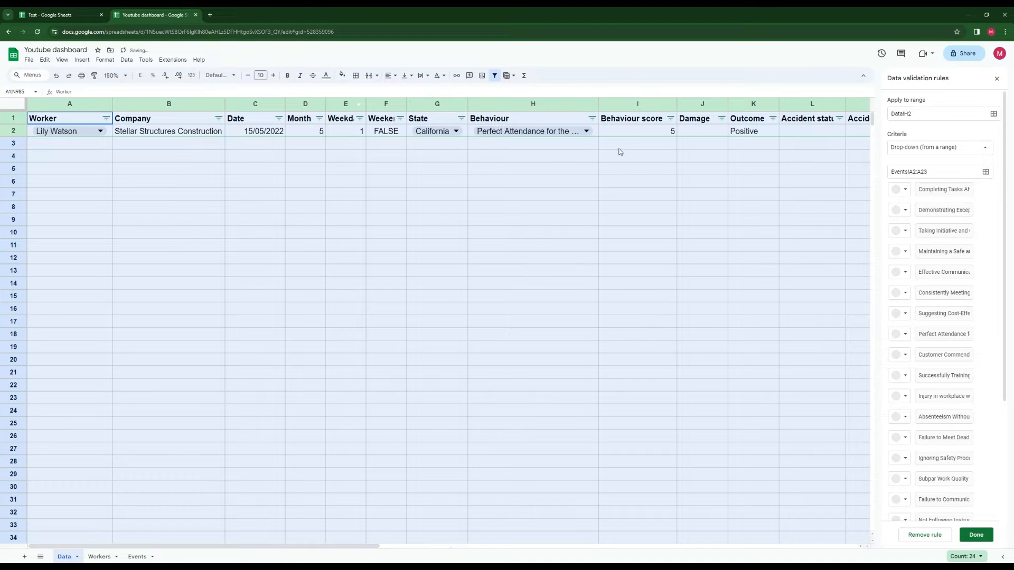
{"action": "left_click_drag", "start_coordinate": [750, 168], "coordinate": [738, 180]}
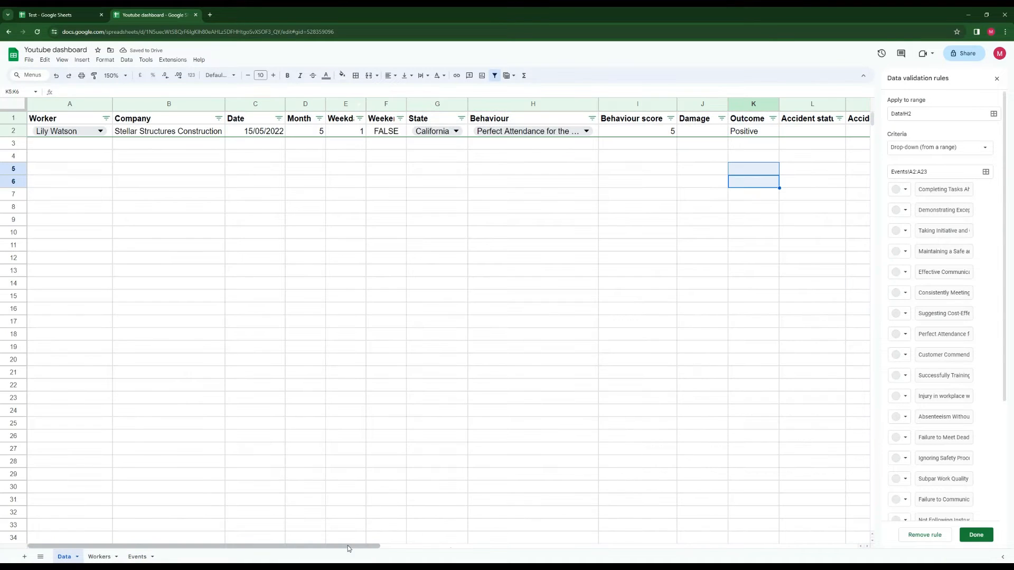
{"action": "left_click_drag", "start_coordinate": [347, 546], "coordinate": [487, 549]}
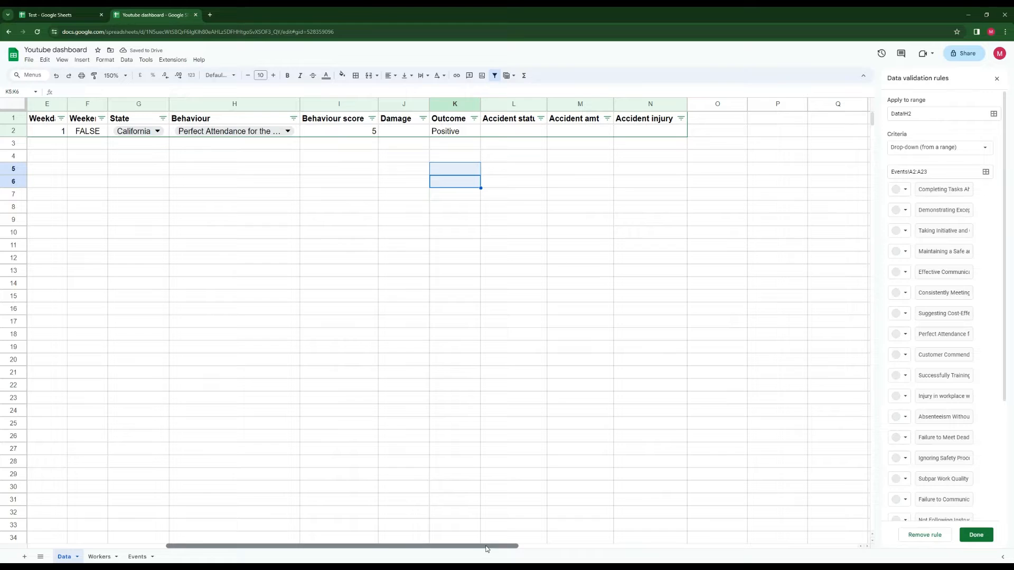
{"action": "left_click", "coordinate": [527, 132]}
{"action": "left_click", "coordinate": [659, 131]}
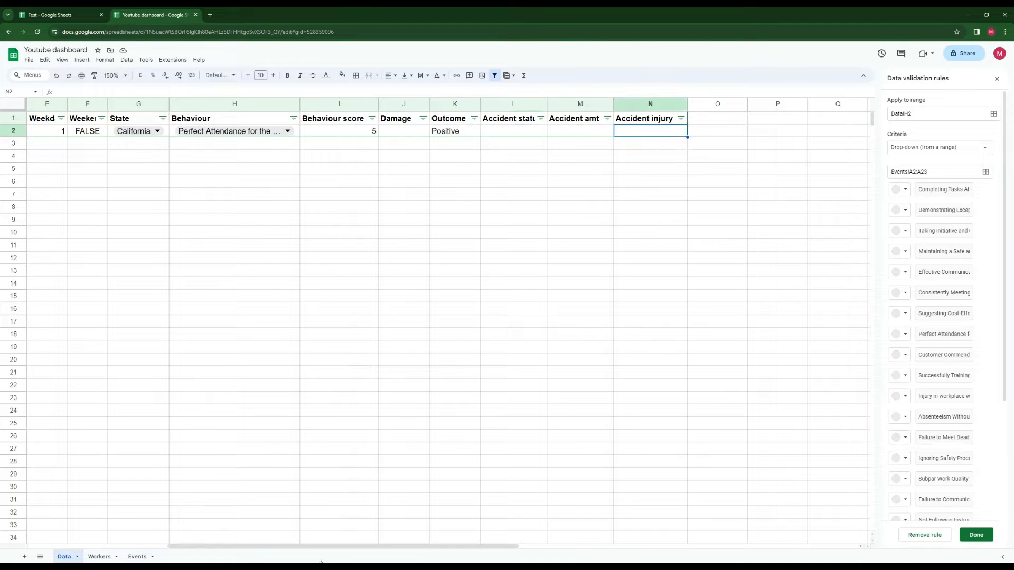
{"action": "left_click_drag", "start_coordinate": [353, 547], "coordinate": [118, 524]}
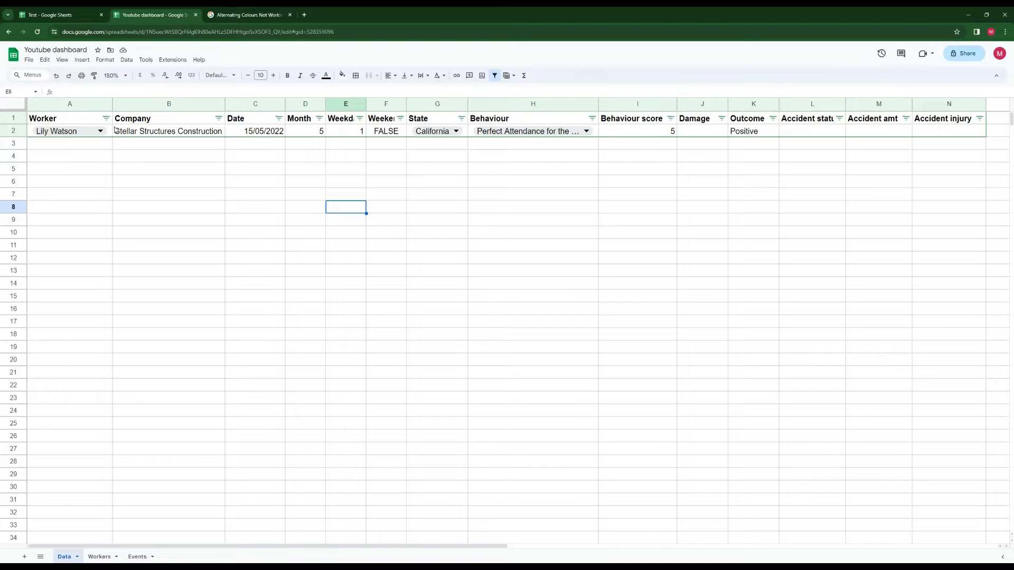
{"action": "left_click_drag", "start_coordinate": [73, 122], "coordinate": [968, 134]}
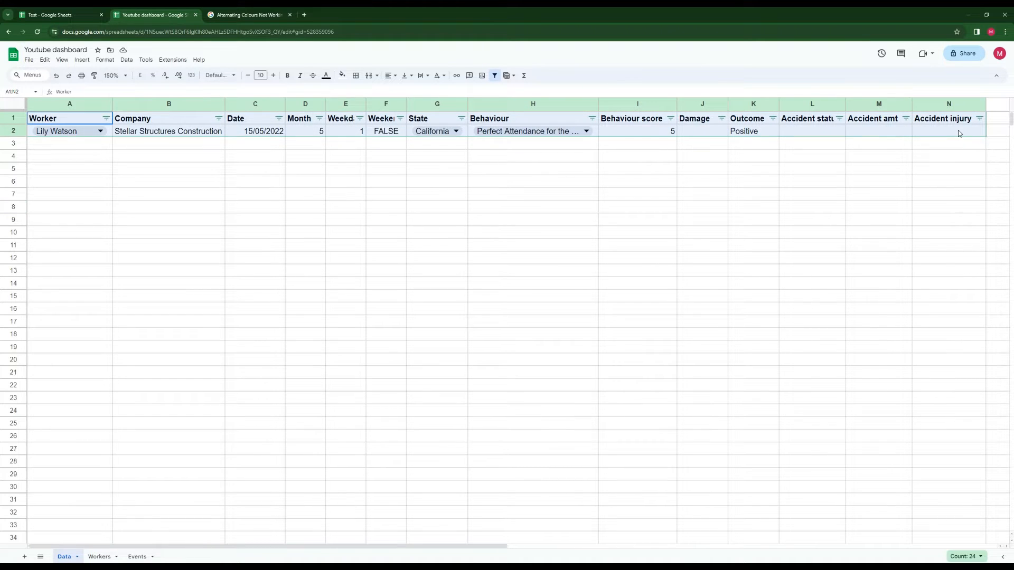
{"action": "left_click", "coordinate": [610, 208]}
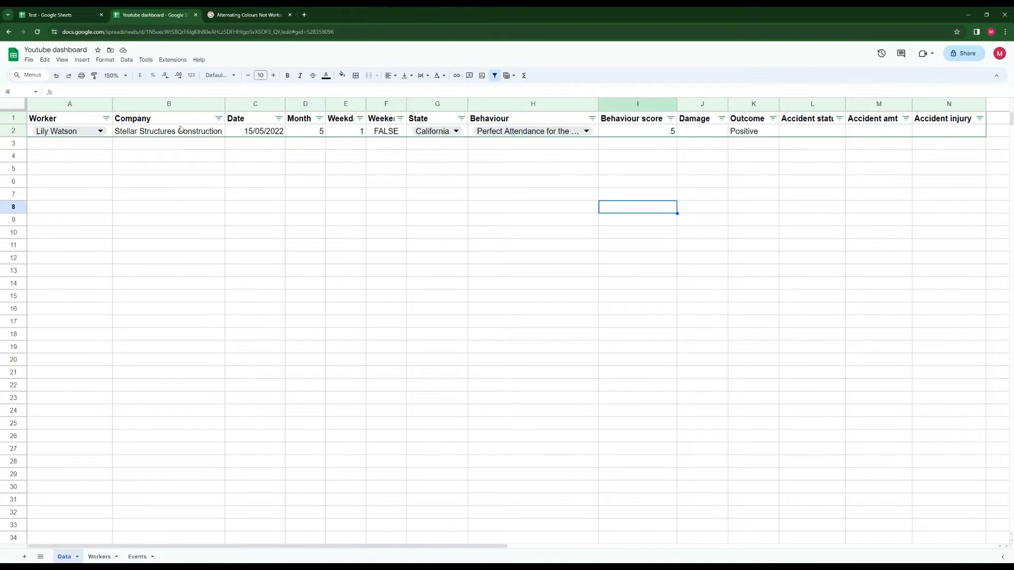
{"action": "left_click_drag", "start_coordinate": [95, 122], "coordinate": [958, 132]}
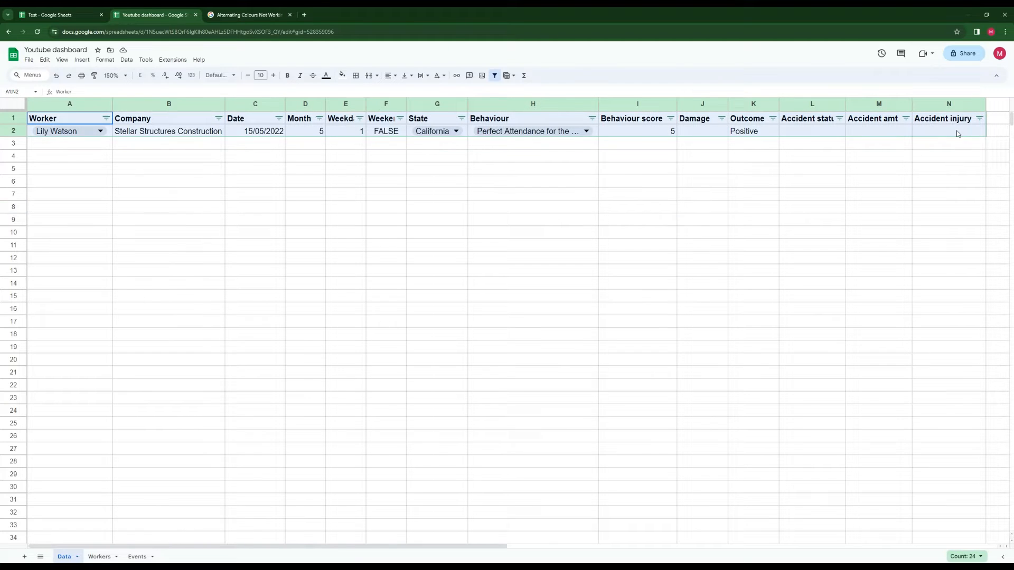
{"action": "left_click", "coordinate": [100, 61]}
{"action": "left_click", "coordinate": [138, 228]}
{"action": "left_click", "coordinate": [281, 211]}
Apply alternating colours with a header to range A1:N2 of the Data sheet, using the green default style
{"action": "left_click_drag", "start_coordinate": [74, 121], "coordinate": [114, 119]}
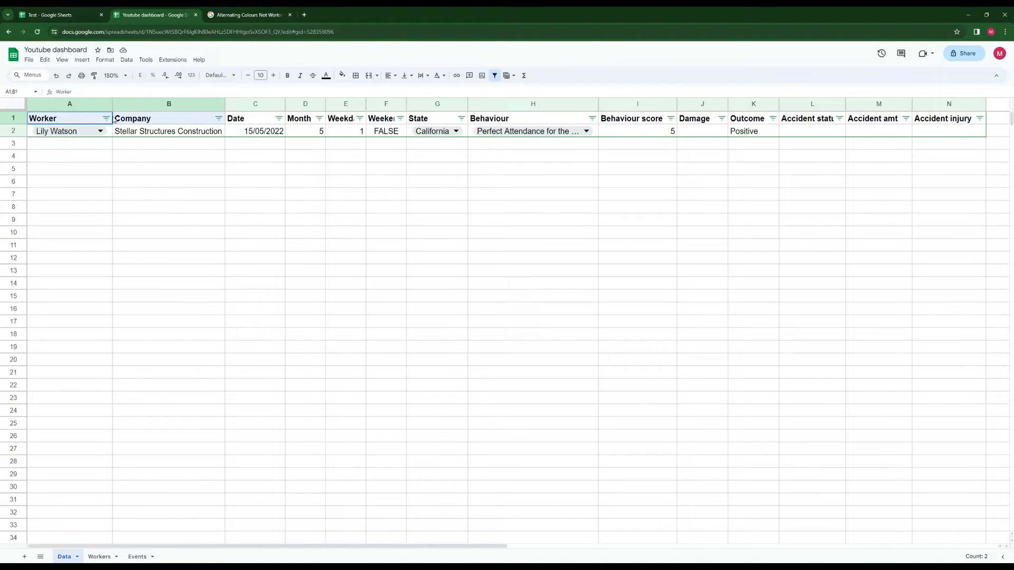
{"action": "left_click", "coordinate": [164, 133]}
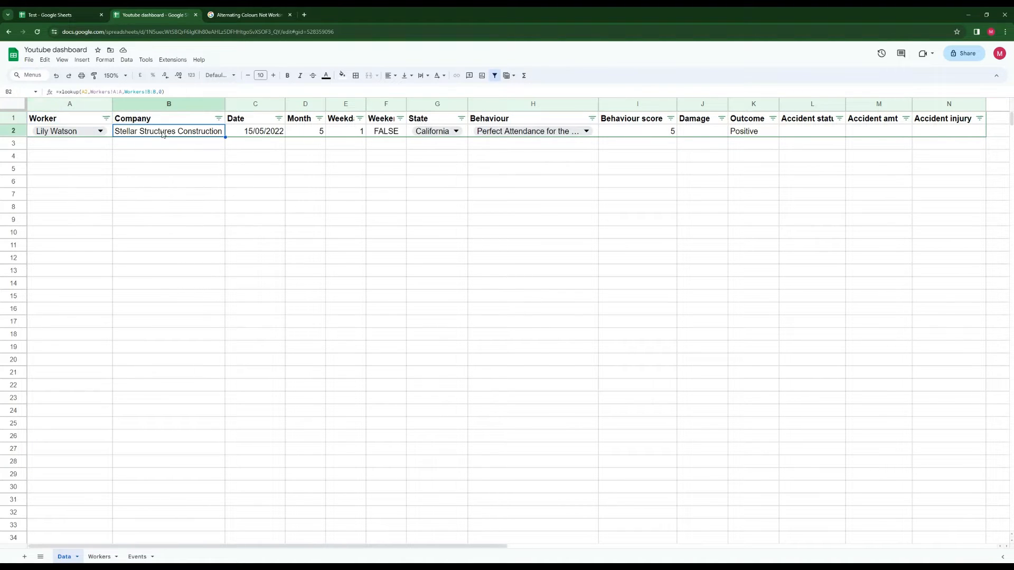
{"action": "left_click", "coordinate": [105, 59]}
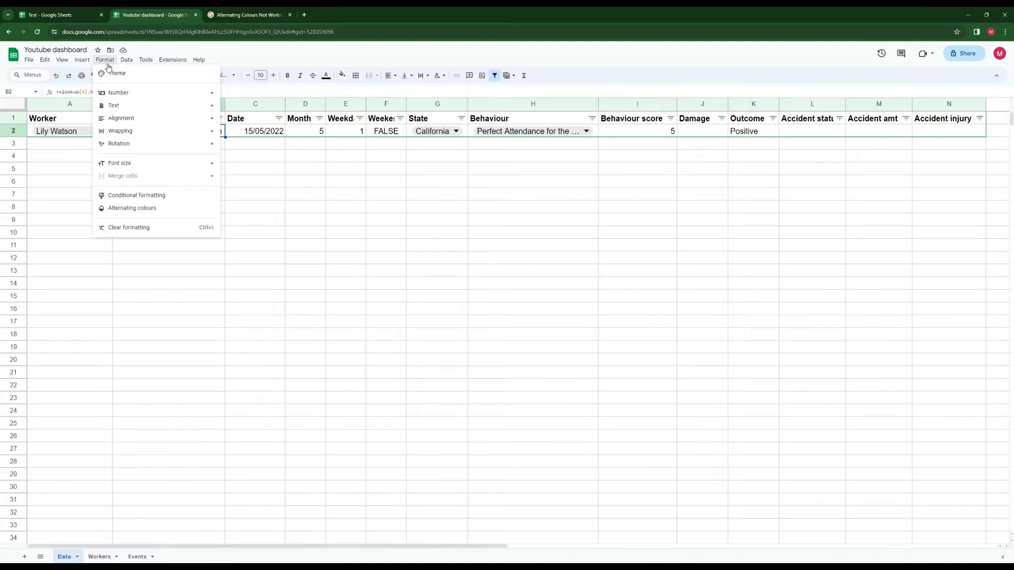
{"action": "left_click", "coordinate": [131, 208]}
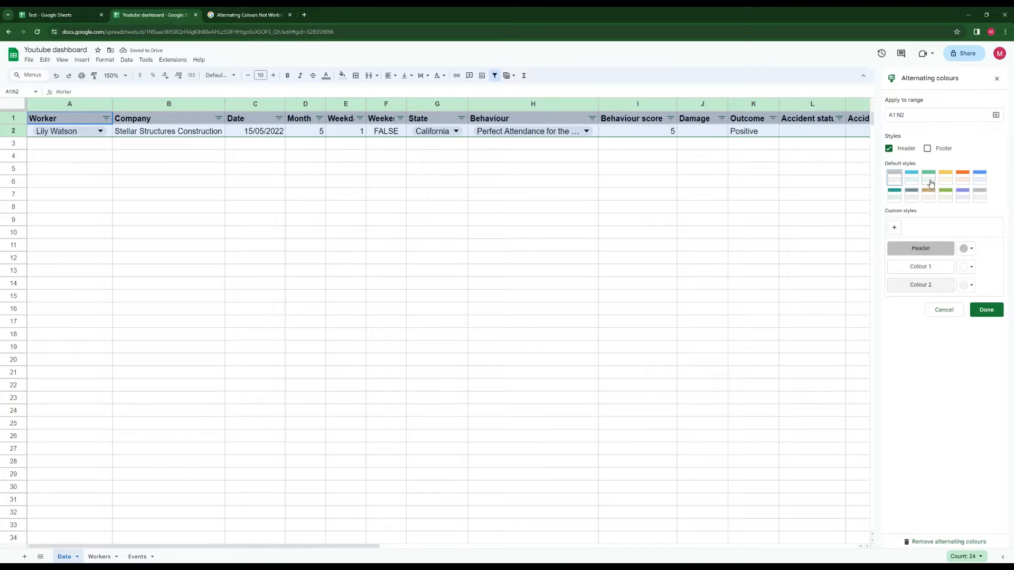
{"action": "left_click", "coordinate": [930, 184]}
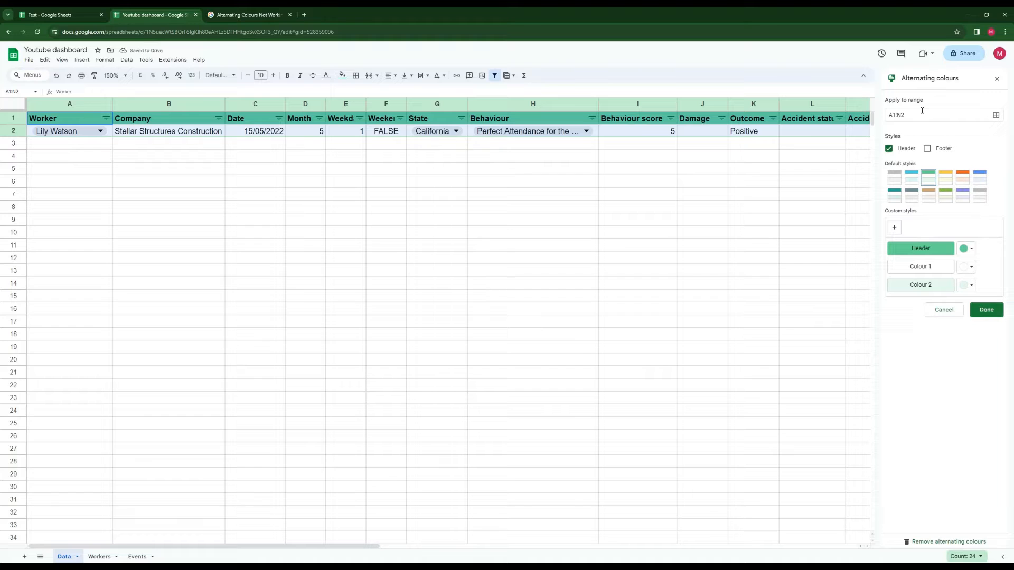
Extend the alternating colours range to the whole columns A:N and close the alternating colours settings
{"action": "left_click", "coordinate": [996, 121]}
{"action": "left_click_drag", "start_coordinate": [514, 297], "coordinate": [436, 303]}
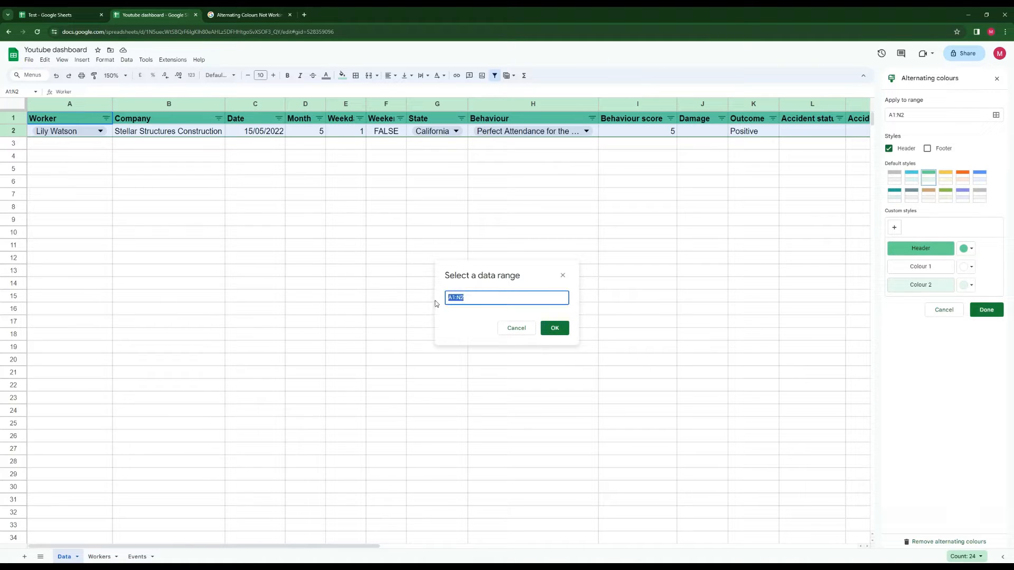
{"action": "key", "text": "BackSpace"}
{"action": "left_click_drag", "start_coordinate": [67, 104], "coordinate": [813, 104]}
{"action": "left_click_drag", "start_coordinate": [954, 109], "coordinate": [75, 106]}
{"action": "left_click", "coordinate": [555, 327]}
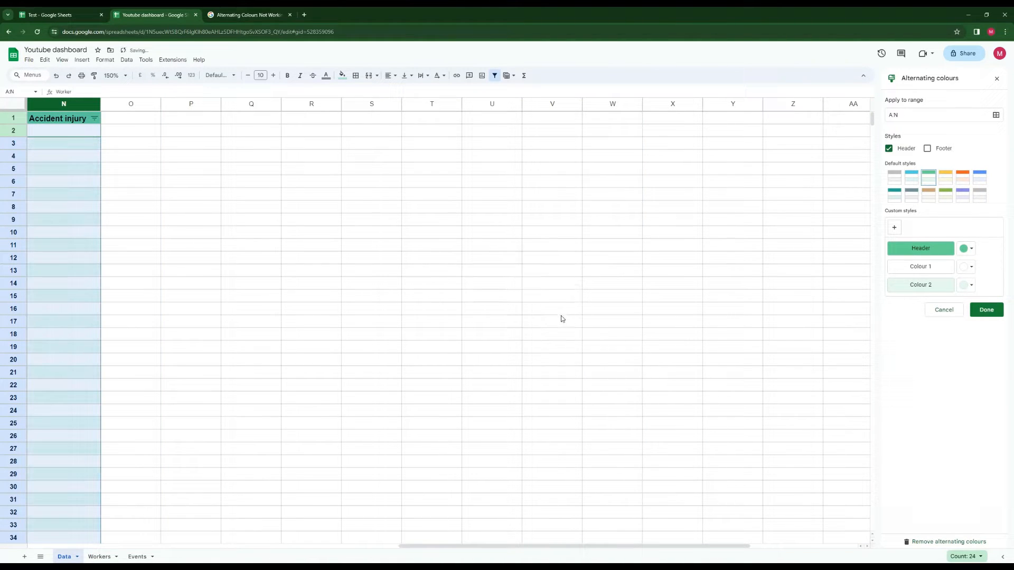
{"action": "left_click", "coordinate": [559, 311]}
{"action": "left_click_drag", "start_coordinate": [654, 536], "coordinate": [255, 527]}
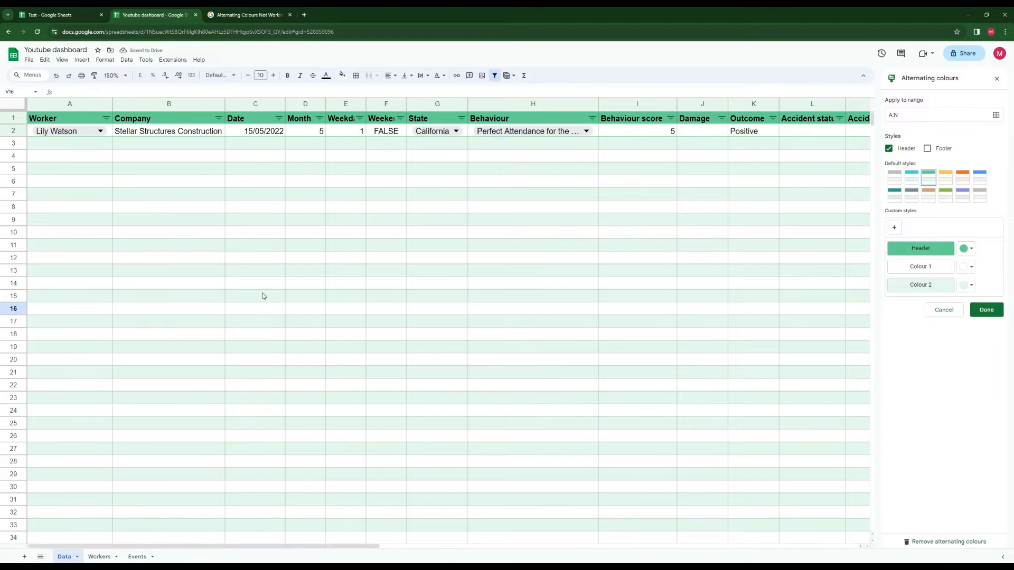
{"action": "left_click", "coordinate": [237, 241]}
{"action": "left_click", "coordinate": [97, 145]}
{"action": "left_click", "coordinate": [722, 156]}
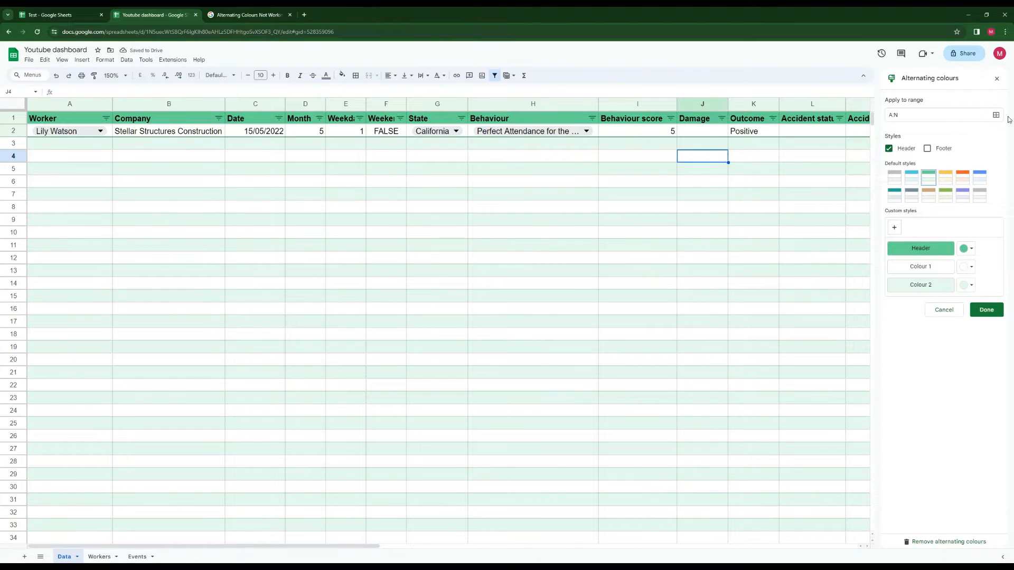
{"action": "left_click", "coordinate": [996, 79]}
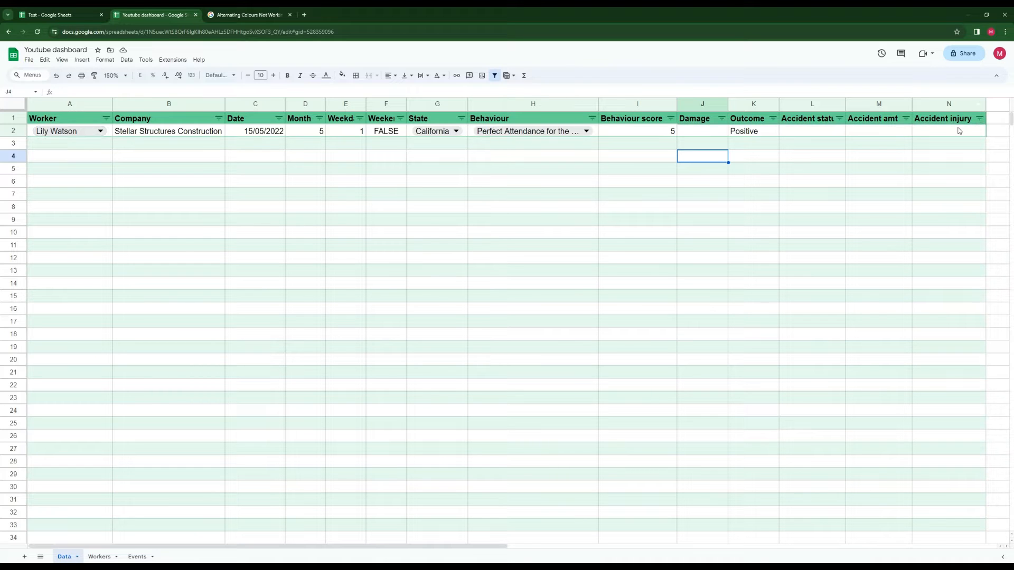
Copy the Data sheet's first record, A2:N2, and paste it into rows 3 and 4
{"action": "left_click_drag", "start_coordinate": [958, 131], "coordinate": [83, 131]}
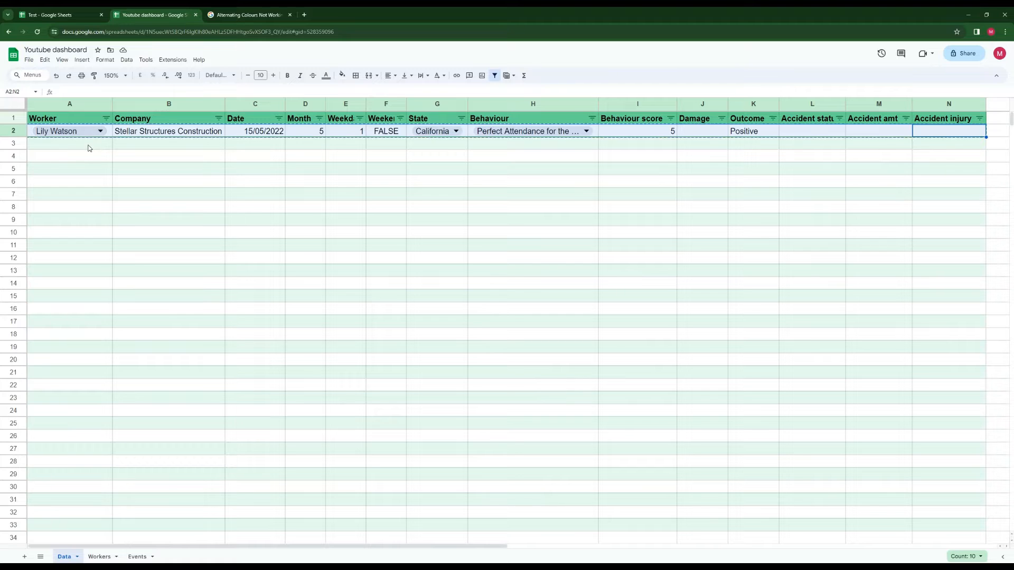
{"action": "key", "text": "ctrl+c"}
{"action": "left_click", "coordinate": [92, 145]}
{"action": "key", "text": "ctrl+v"}
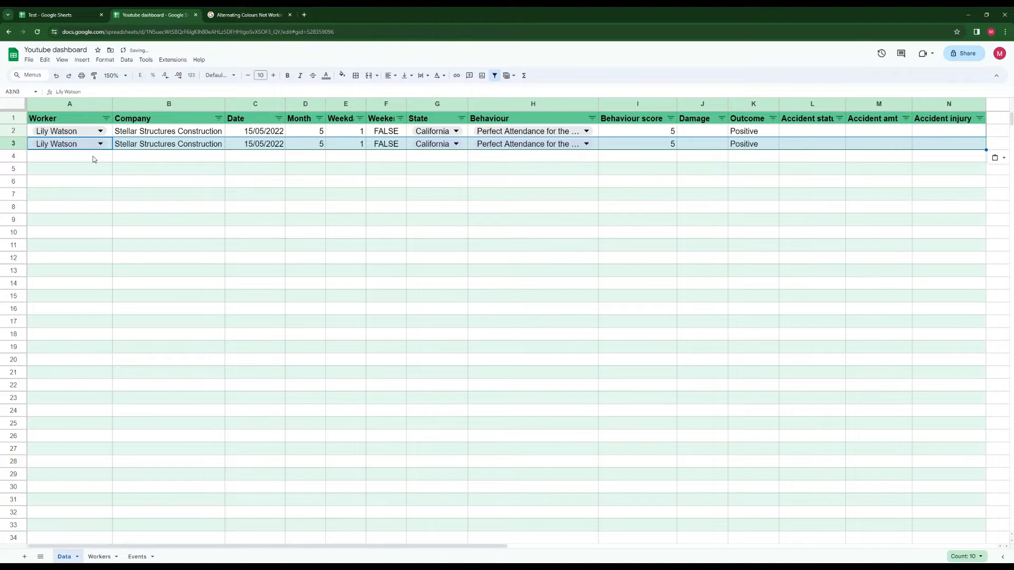
{"action": "left_click", "coordinate": [93, 158]}
{"action": "key", "text": "ctrl+v"}
{"action": "left_click", "coordinate": [140, 222]}
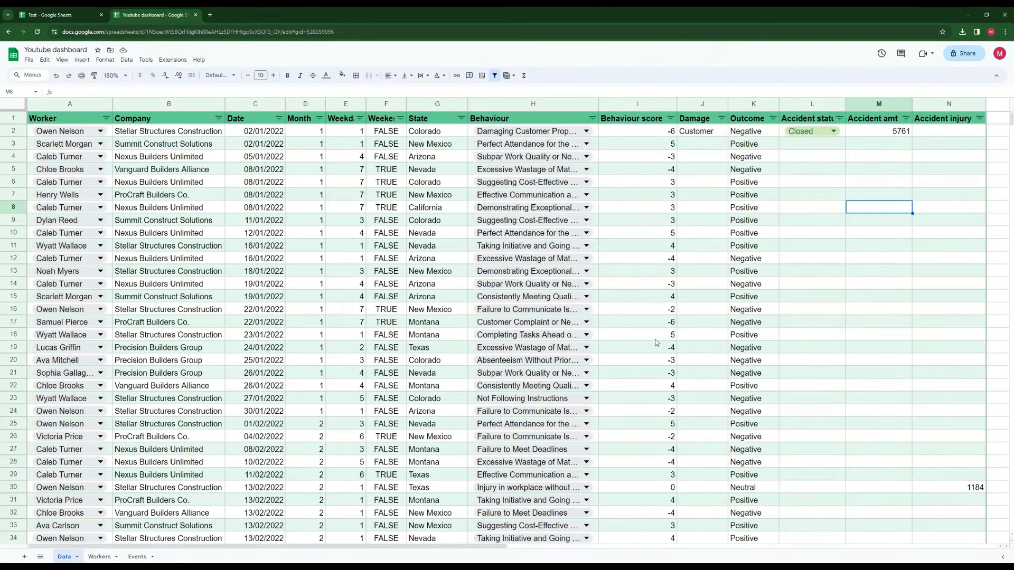
Examine the filled Data sheet's behaviour, damage and accident records down to the last entries of December 2022
{"action": "scroll", "coordinate": [758, 224], "scroll_direction": "down", "scroll_amount": 5}
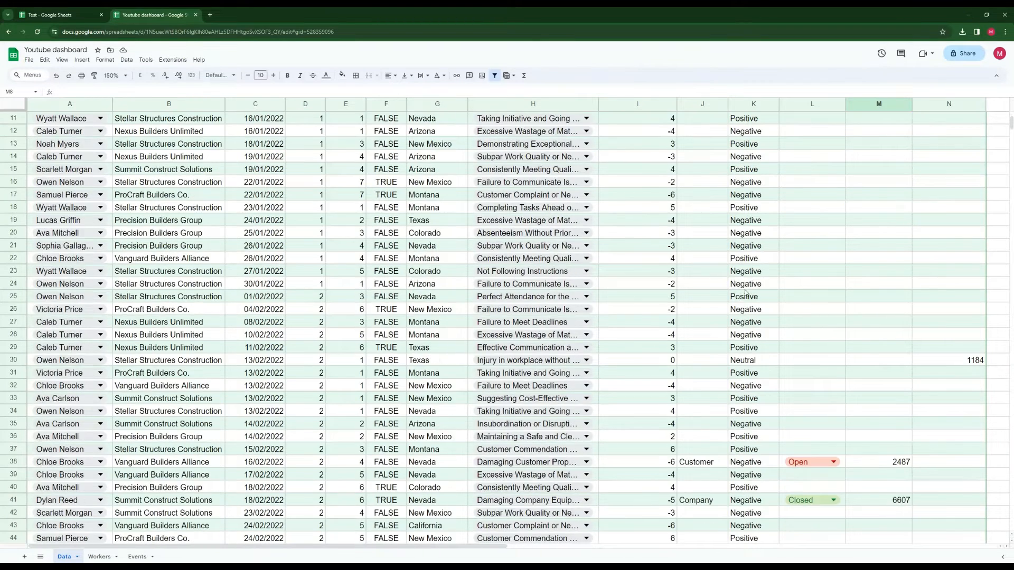
{"action": "scroll", "coordinate": [475, 253], "scroll_direction": "up", "scroll_amount": 3}
{"action": "scroll", "coordinate": [188, 288], "scroll_direction": "down", "scroll_amount": 2}
{"action": "scroll", "coordinate": [188, 288], "scroll_direction": "down", "scroll_amount": 3}
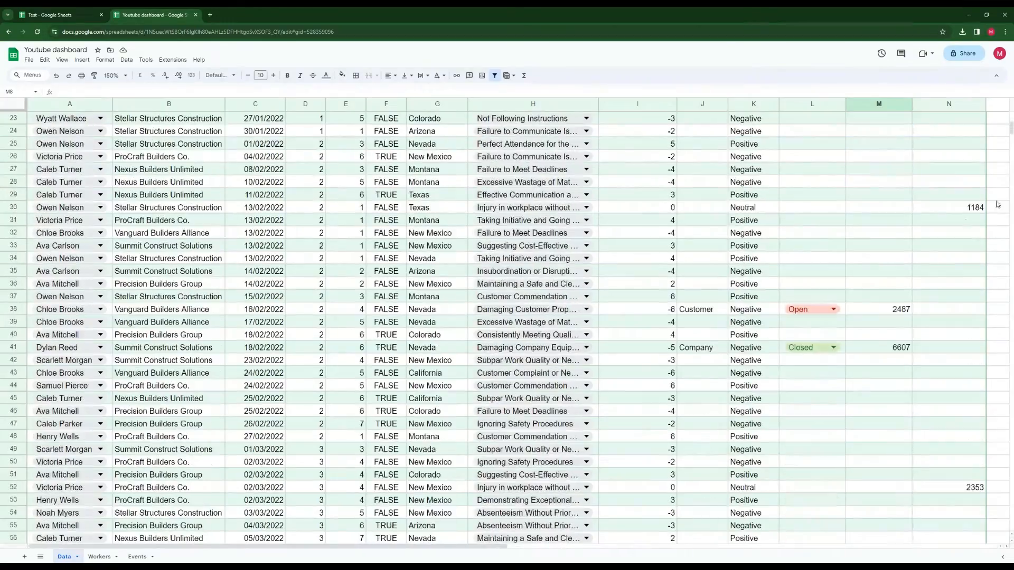
{"action": "left_click_drag", "start_coordinate": [1011, 133], "coordinate": [1011, 234]}
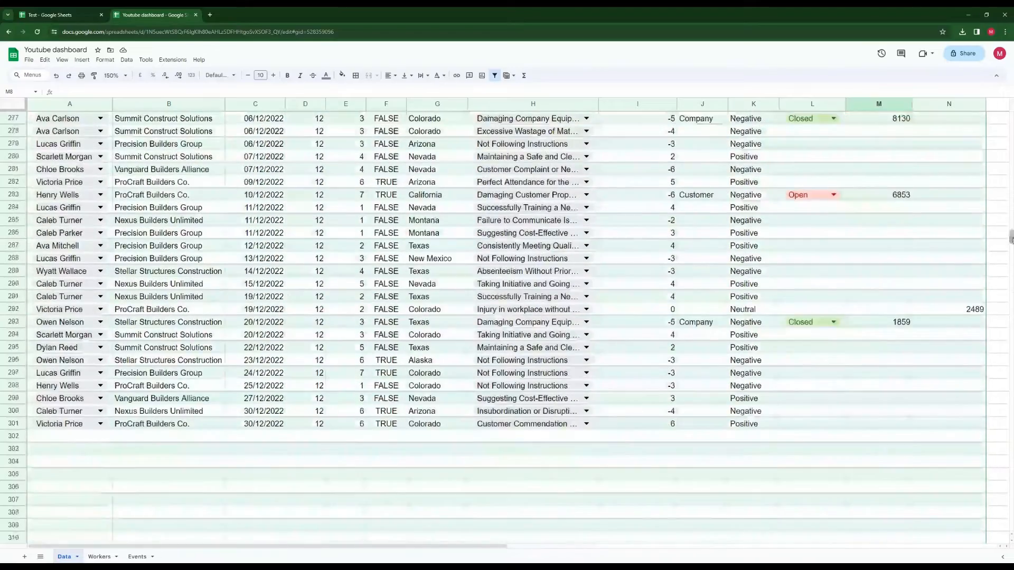
{"action": "scroll", "coordinate": [623, 355], "scroll_direction": "up", "scroll_amount": 4}
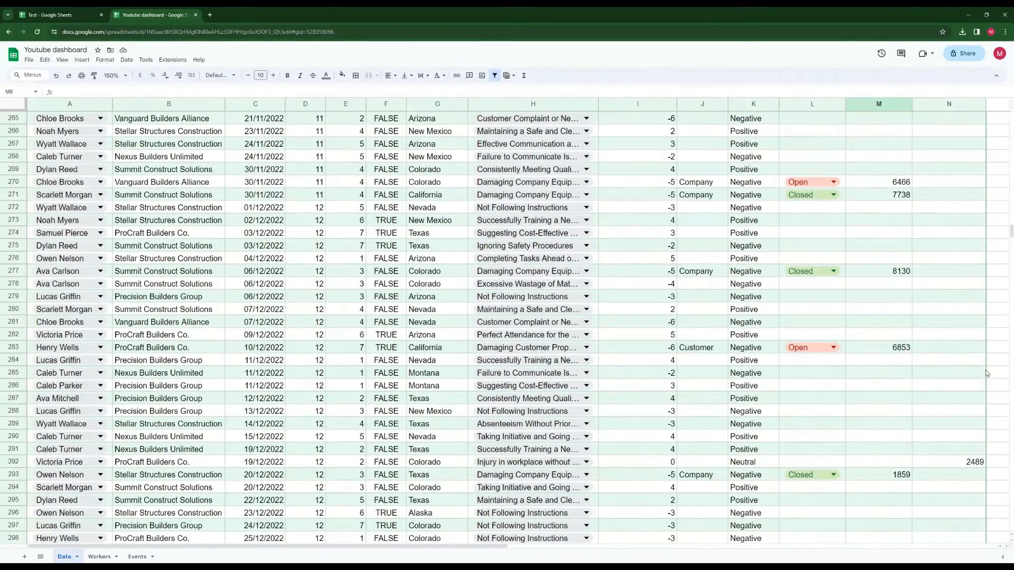
Return to the first records of the Data sheet, add a new blank sheet, and set its zoom to 100%
{"action": "left_click_drag", "start_coordinate": [1010, 231], "coordinate": [1003, 108]}
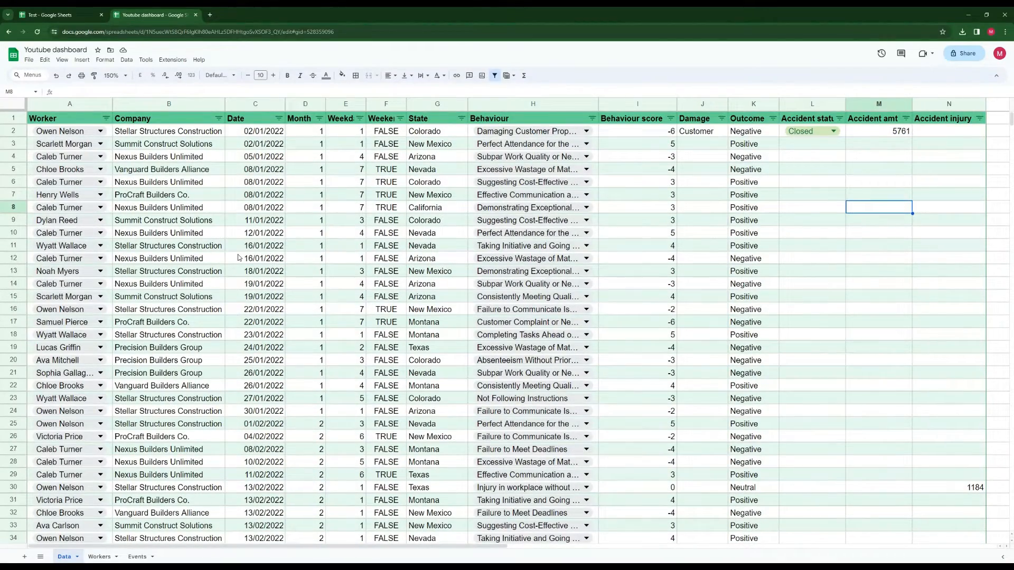
{"action": "scroll", "coordinate": [248, 258], "scroll_direction": "down", "scroll_amount": 4}
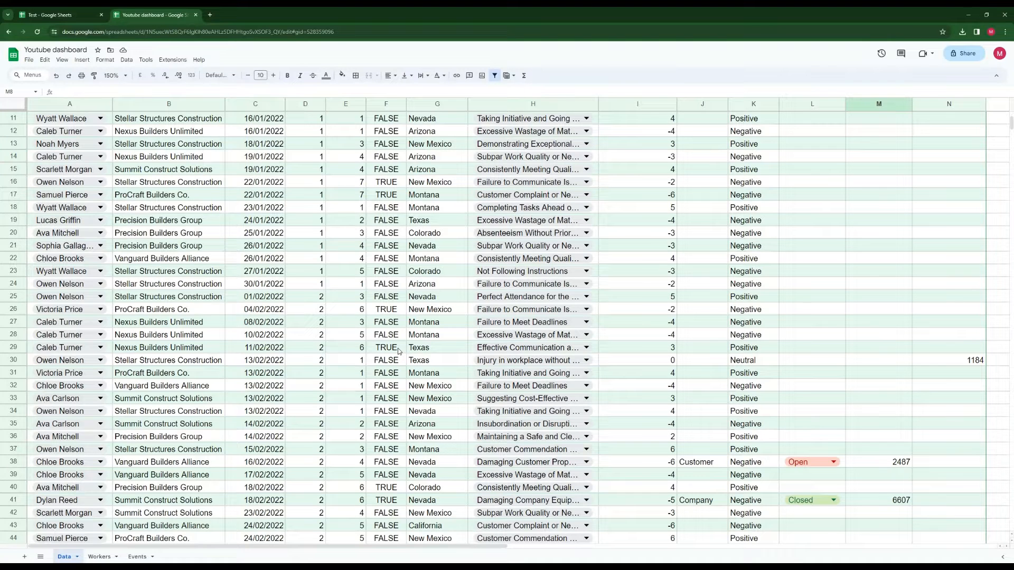
{"action": "scroll", "coordinate": [409, 397], "scroll_direction": "up", "scroll_amount": 4}
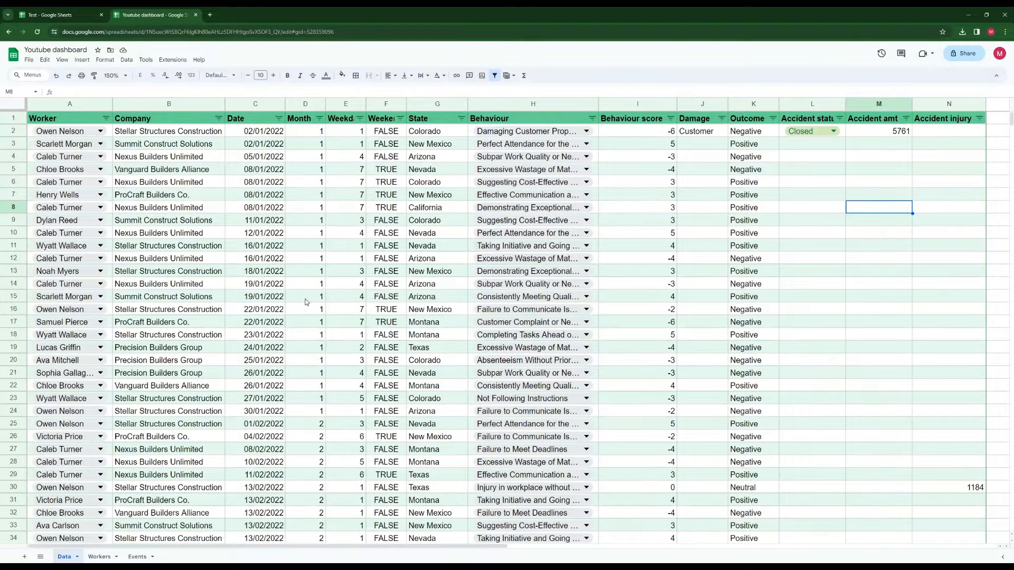
{"action": "left_click", "coordinate": [25, 556]}
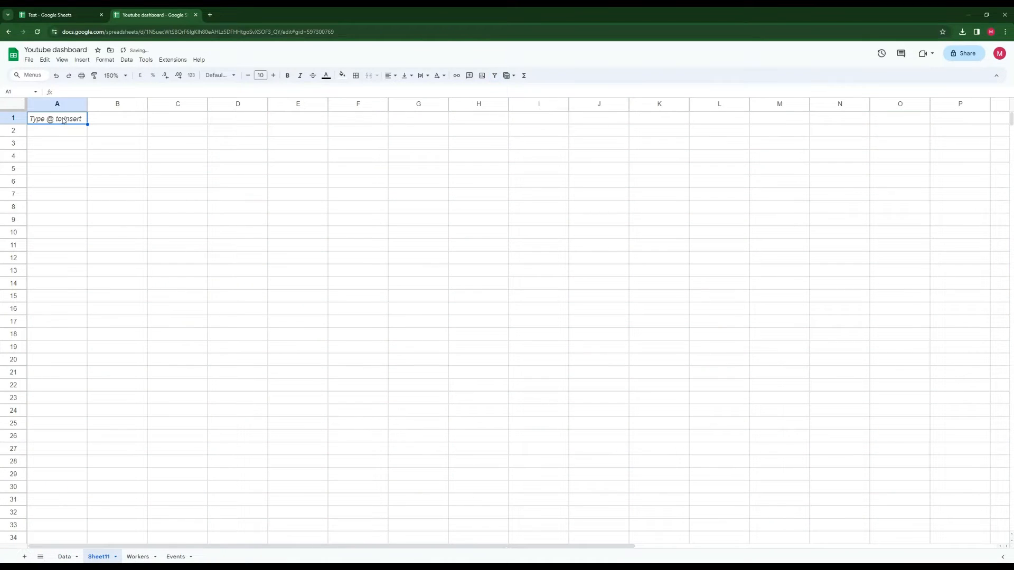
{"action": "left_click", "coordinate": [62, 60]}
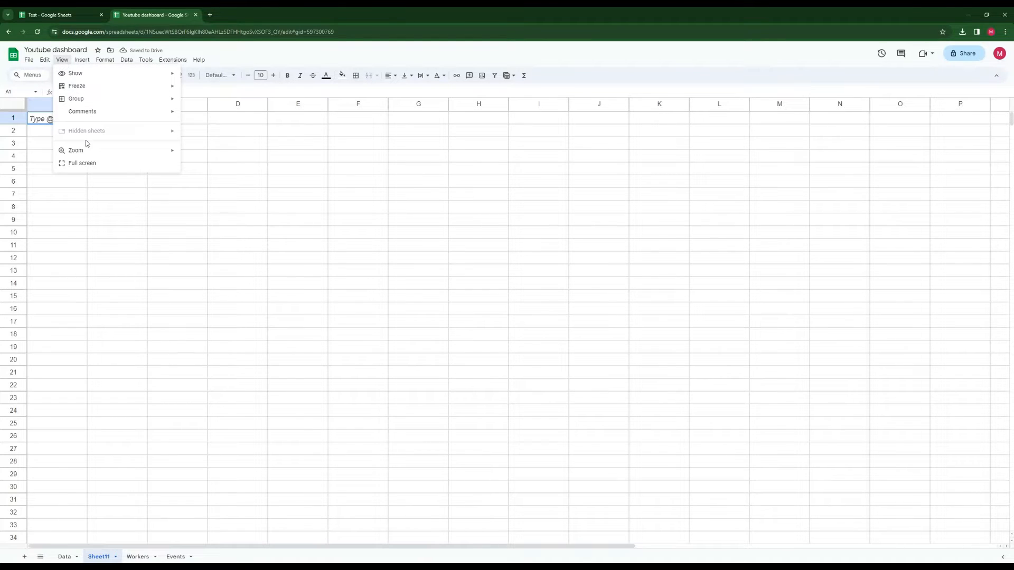
{"action": "mouse_move", "coordinate": [106, 150]}
{"action": "left_click", "coordinate": [201, 191]}
{"action": "left_click", "coordinate": [188, 232]}
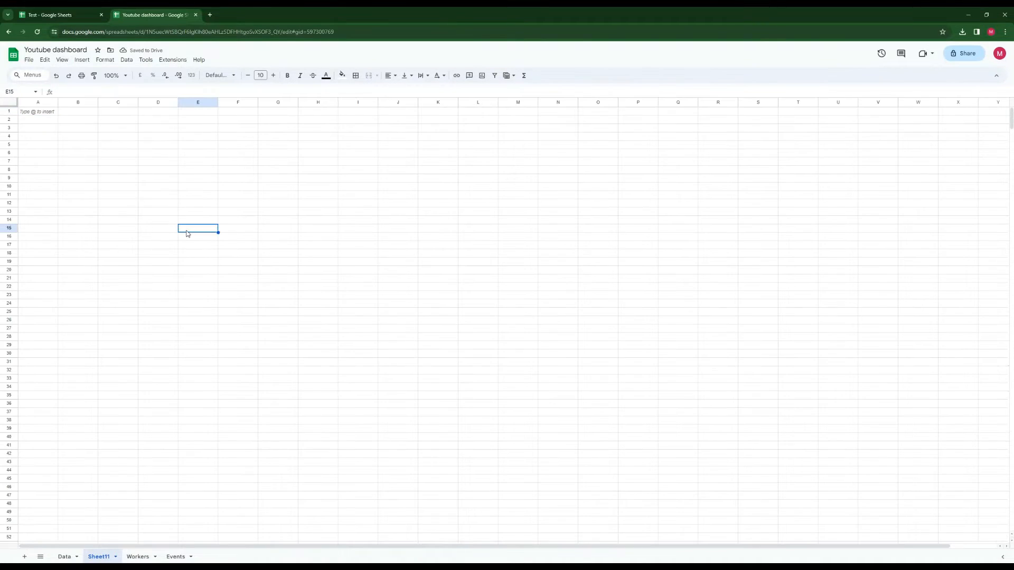
{"action": "left_click", "coordinate": [142, 212]}
{"action": "key", "text": "ctrl+v"}
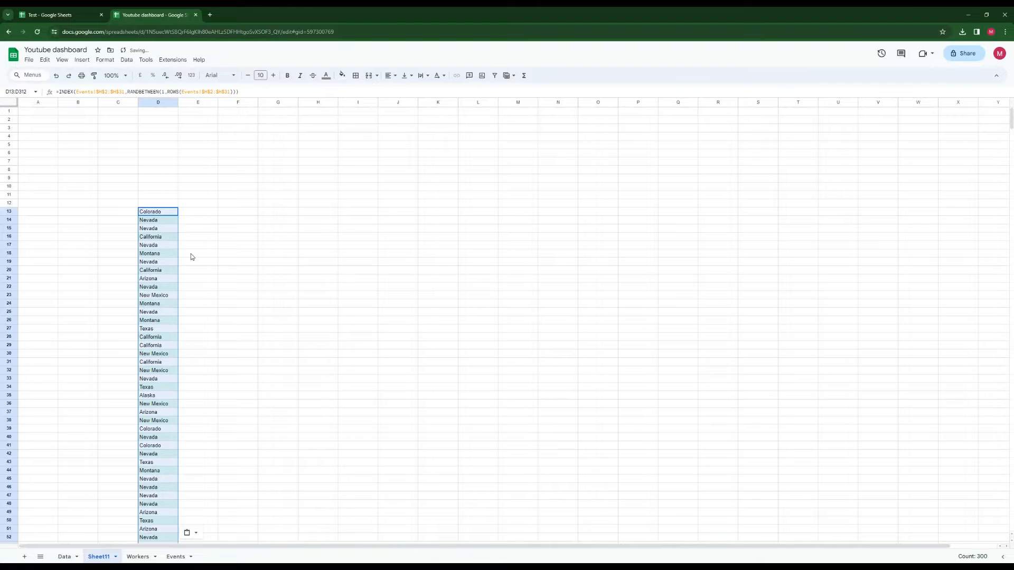
{"action": "key", "text": "ctrl+z"}
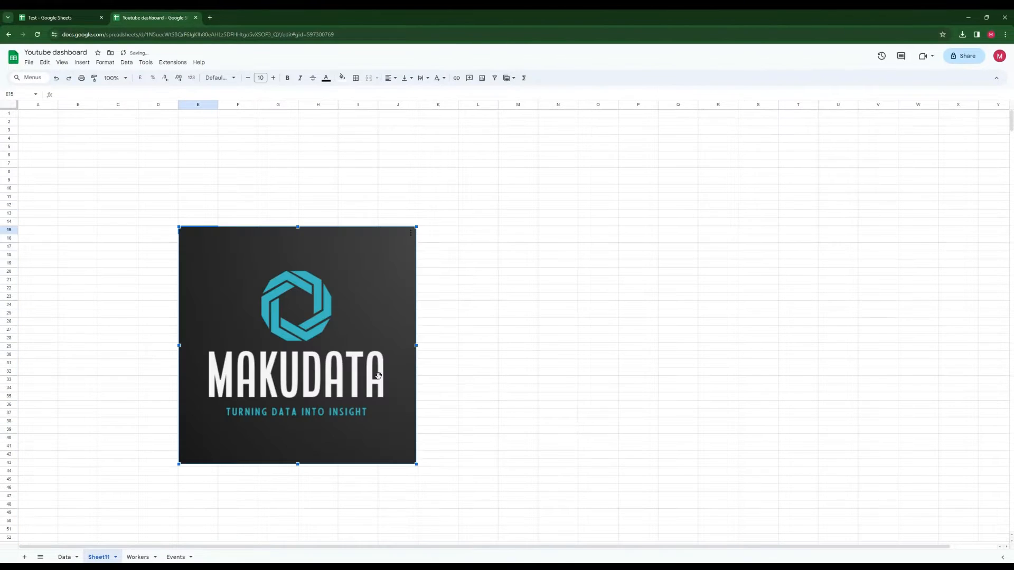
Place the MAKUDATA logo image in the new sheet's upper-left corner and shrink it to cover cells A1:B10
{"action": "left_click_drag", "start_coordinate": [378, 375], "coordinate": [219, 259]}
{"action": "left_click_drag", "start_coordinate": [259, 351], "coordinate": [59, 191]}
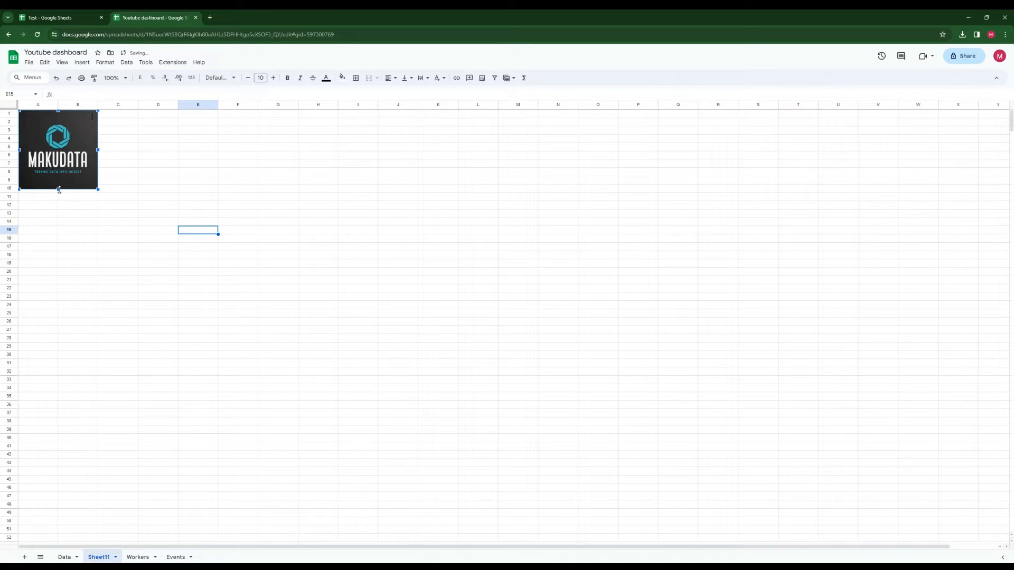
{"action": "left_click", "coordinate": [227, 201]}
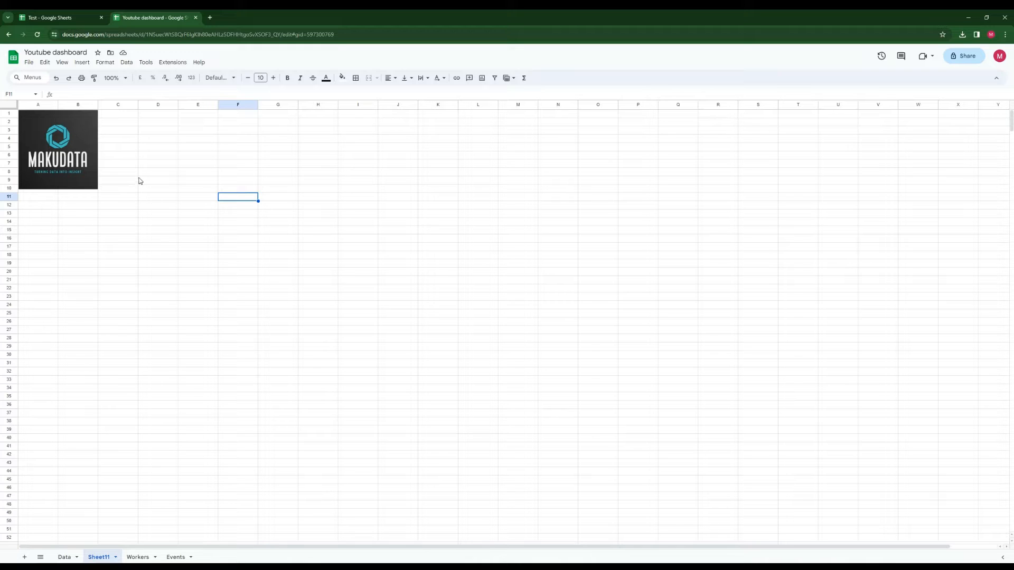
{"action": "left_click_drag", "start_coordinate": [116, 115], "coordinate": [366, 397]}
{"action": "left_click", "coordinate": [35, 196]}
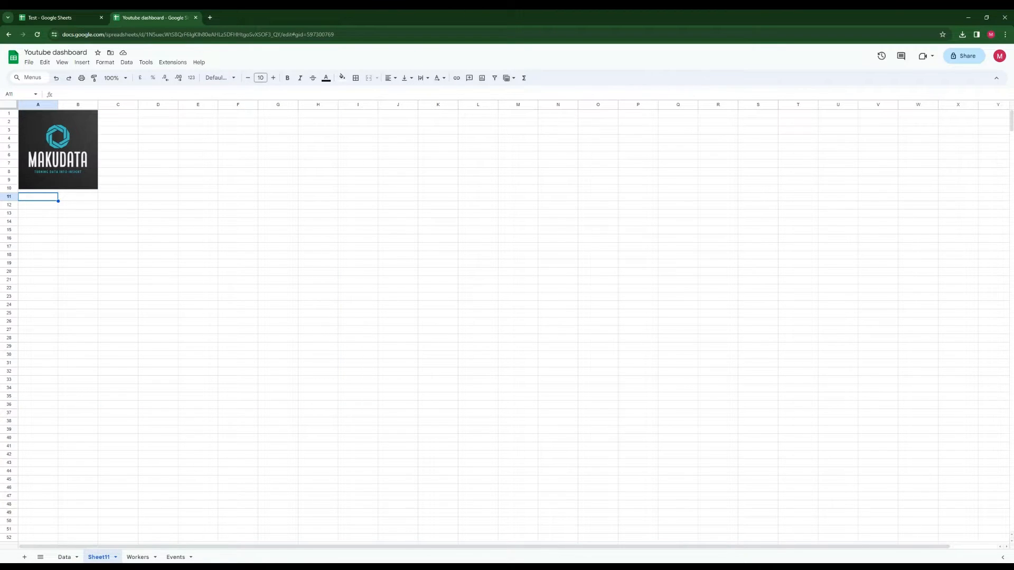
{"action": "left_click", "coordinate": [165, 296]}
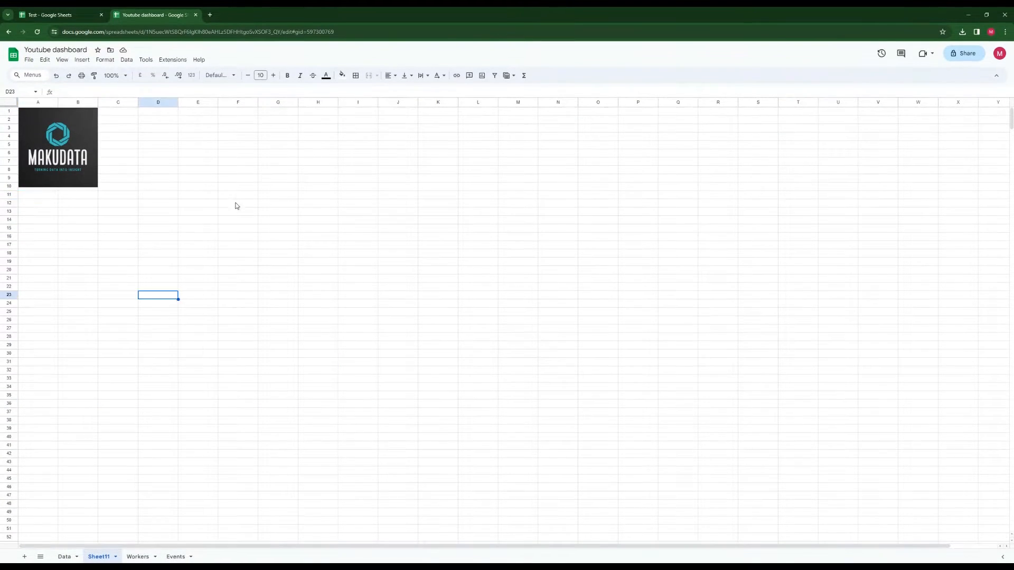
Search the web for "dark color palette" in a new browser tab and enlarge the teal palette image from Color Meanings
{"action": "left_click", "coordinate": [210, 15]}
{"action": "left_click", "coordinate": [213, 31]}
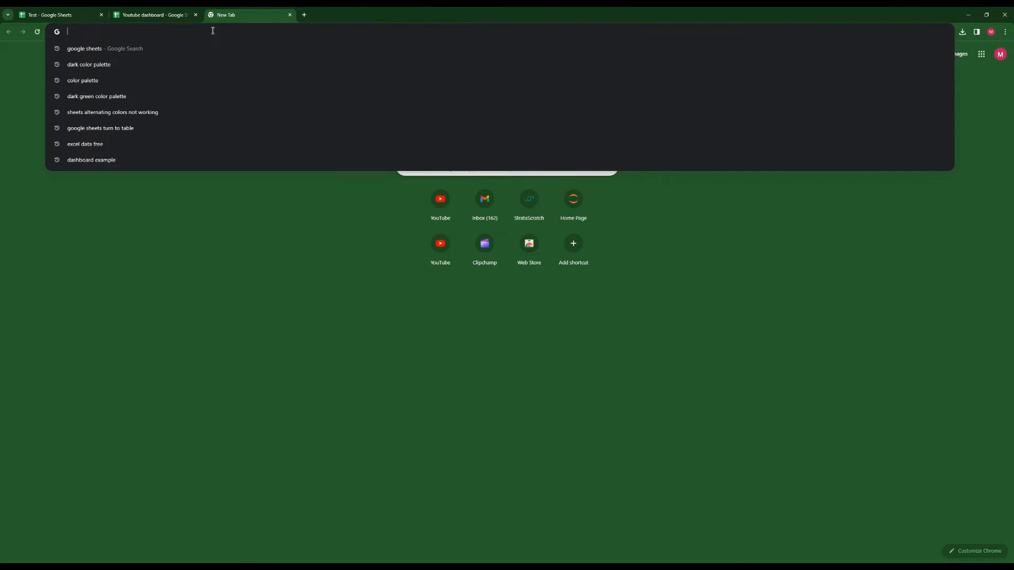
{"action": "type", "text": "dark co"}
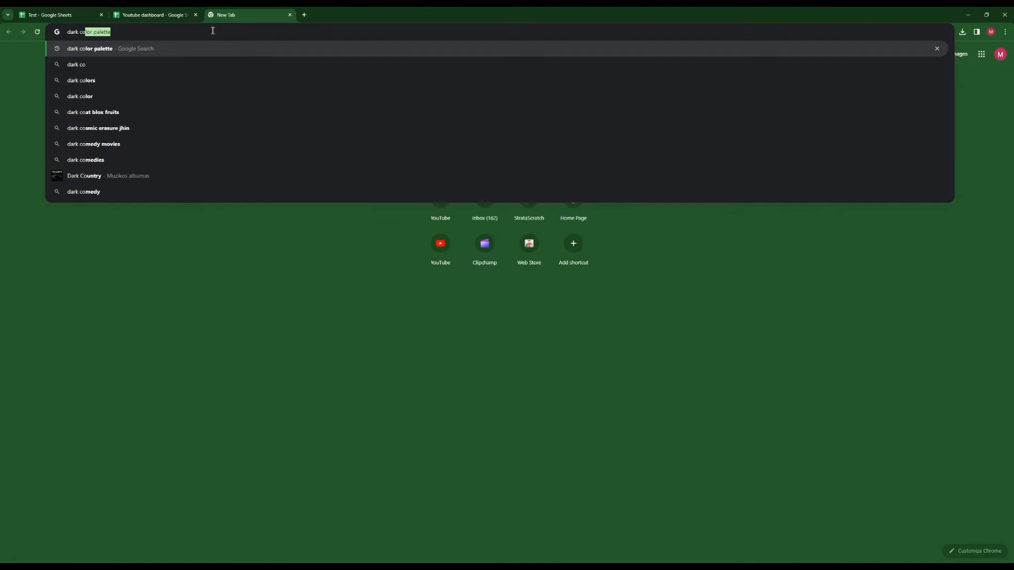
{"action": "type", "text": "lor palette"}
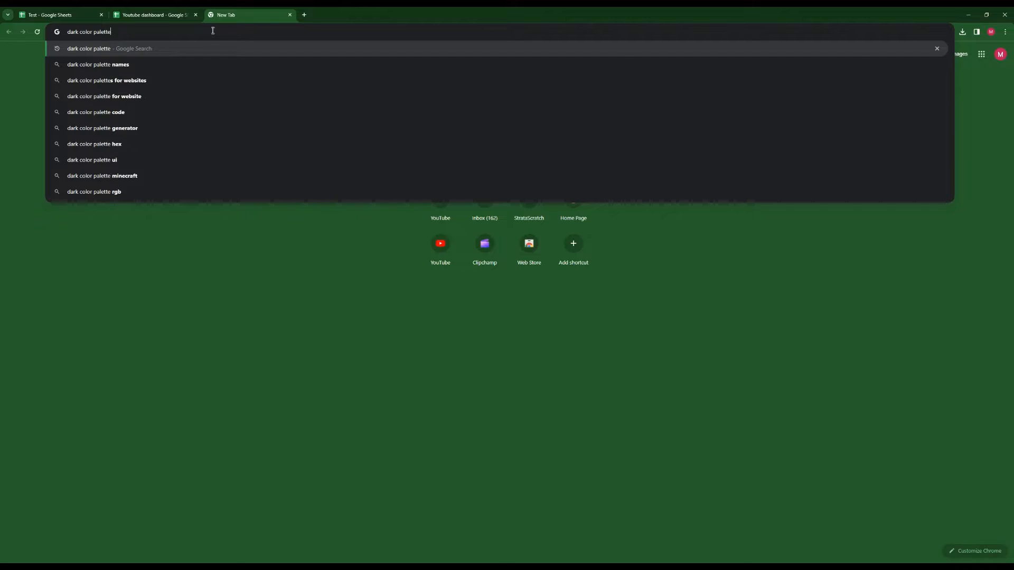
{"action": "key", "text": "Return"}
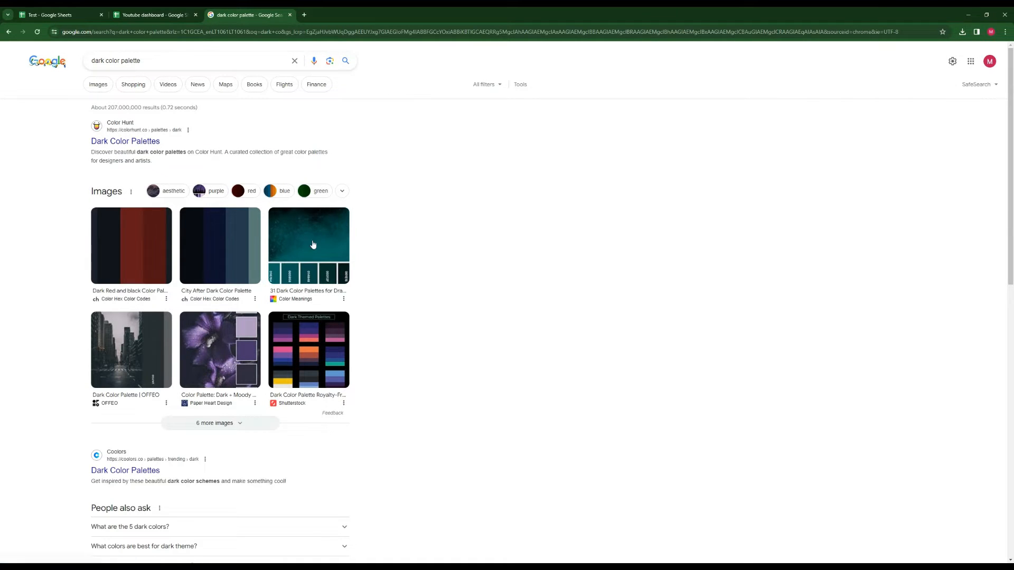
{"action": "left_click", "coordinate": [310, 253]}
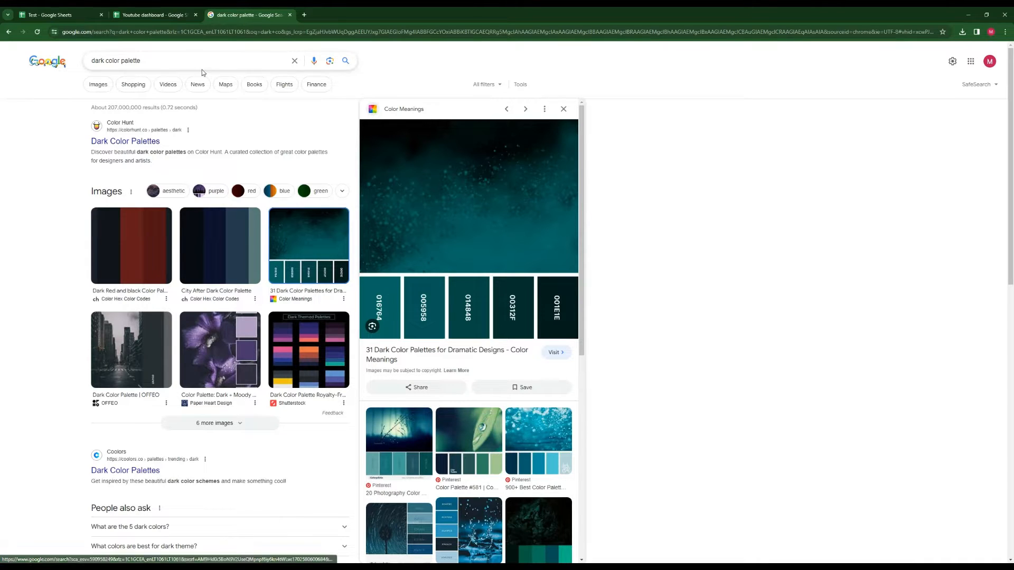
Return to the Youtube dashboard spreadsheet and insert a drawing of a rectangle filled with yellow
{"action": "left_click", "coordinate": [167, 15]}
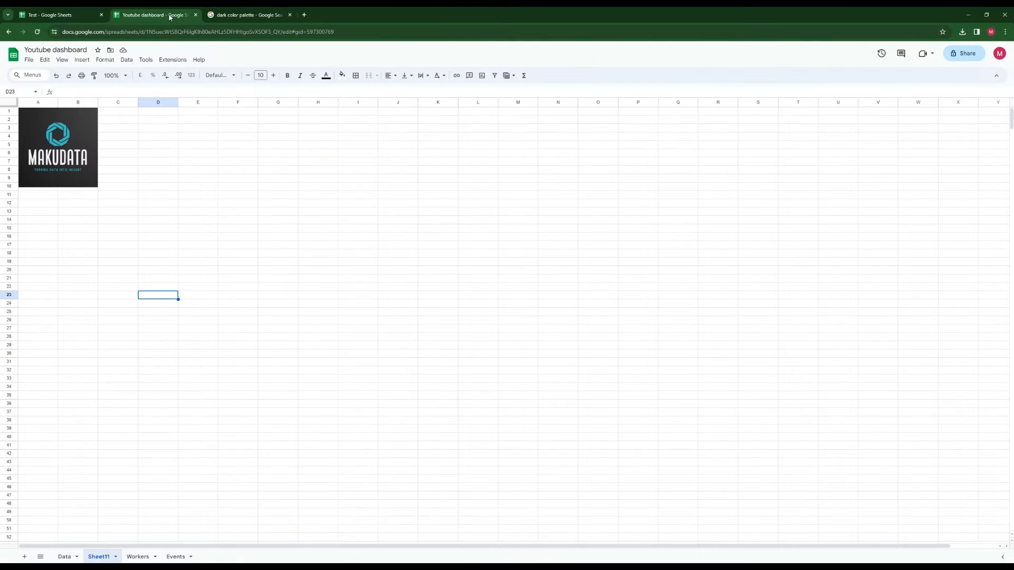
{"action": "left_click", "coordinate": [81, 59]}
{"action": "left_click", "coordinate": [107, 169]}
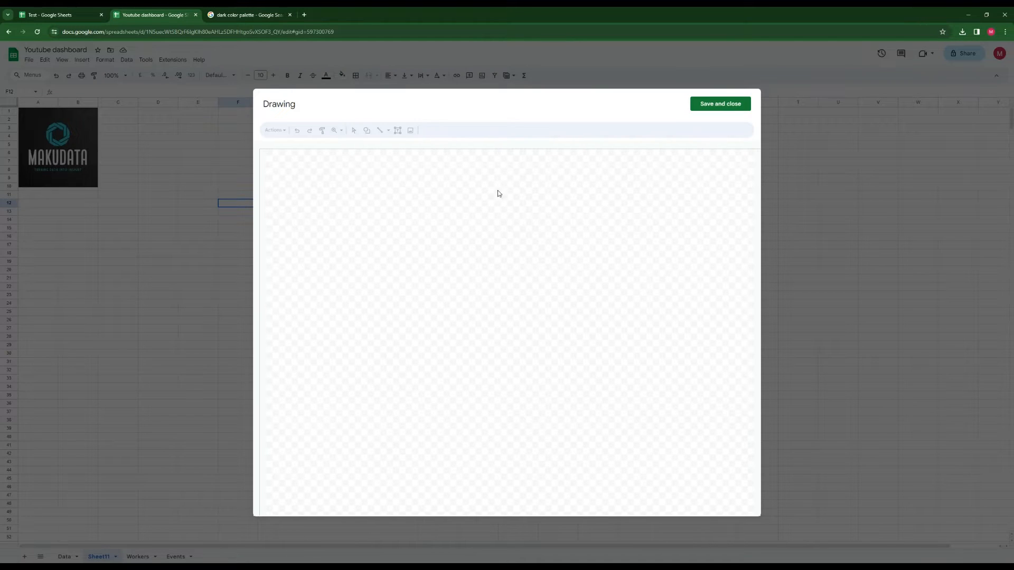
{"action": "left_click", "coordinate": [366, 130]}
{"action": "mouse_move", "coordinate": [386, 151]}
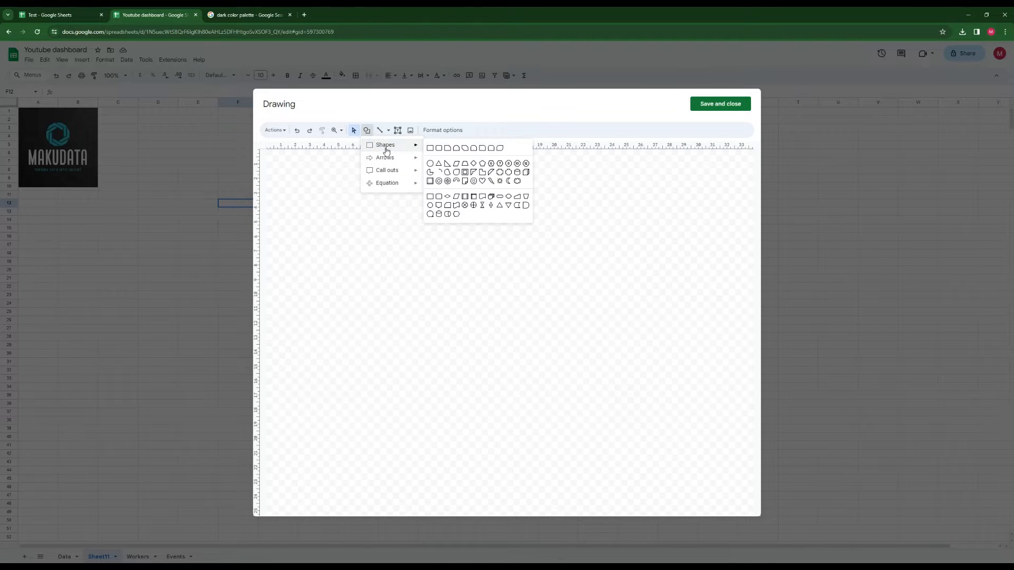
{"action": "left_click", "coordinate": [430, 148]}
{"action": "left_click_drag", "start_coordinate": [317, 199], "coordinate": [512, 290]}
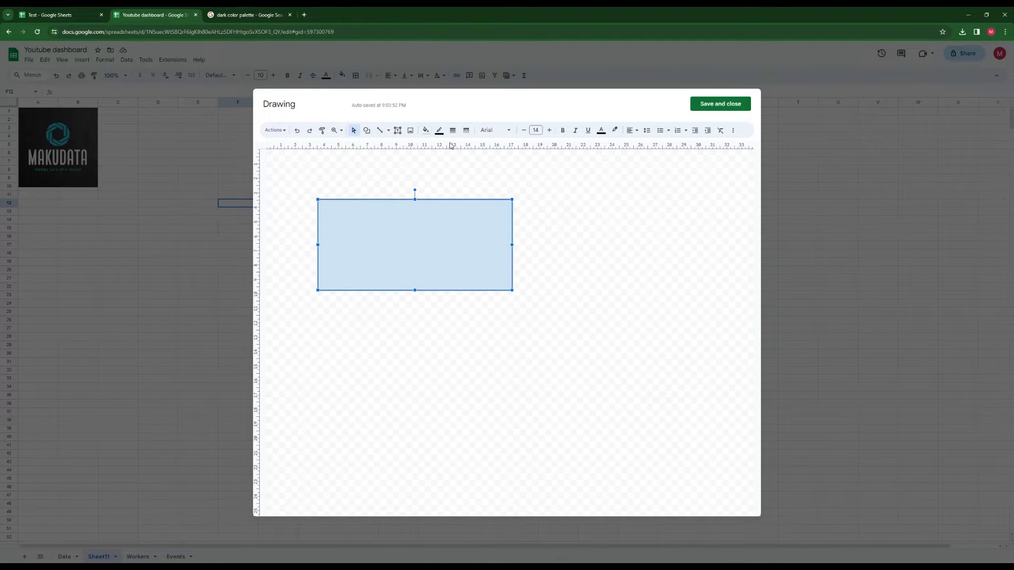
{"action": "left_click", "coordinate": [425, 130]}
{"action": "left_click", "coordinate": [453, 228]}
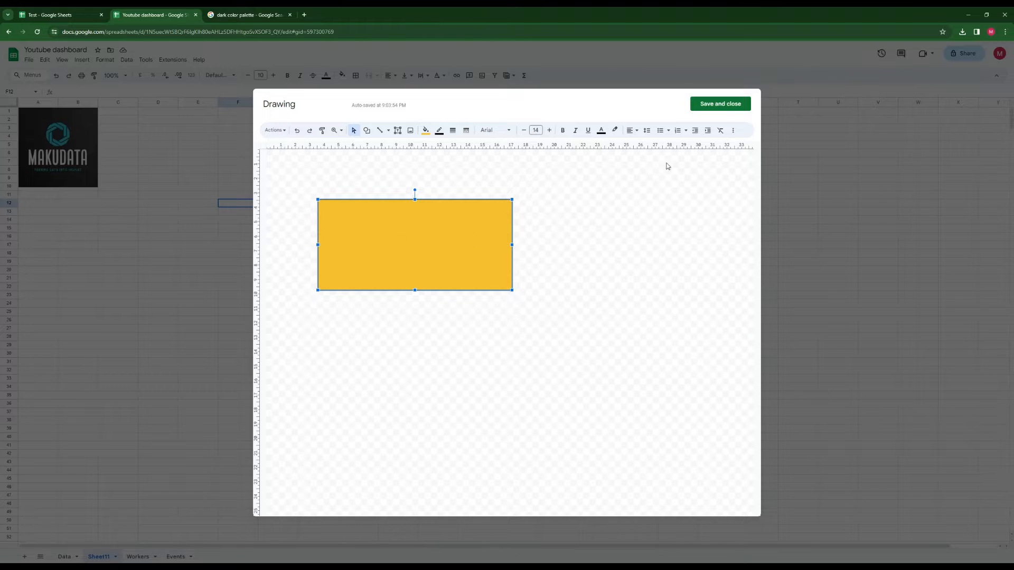
{"action": "left_click", "coordinate": [720, 103]}
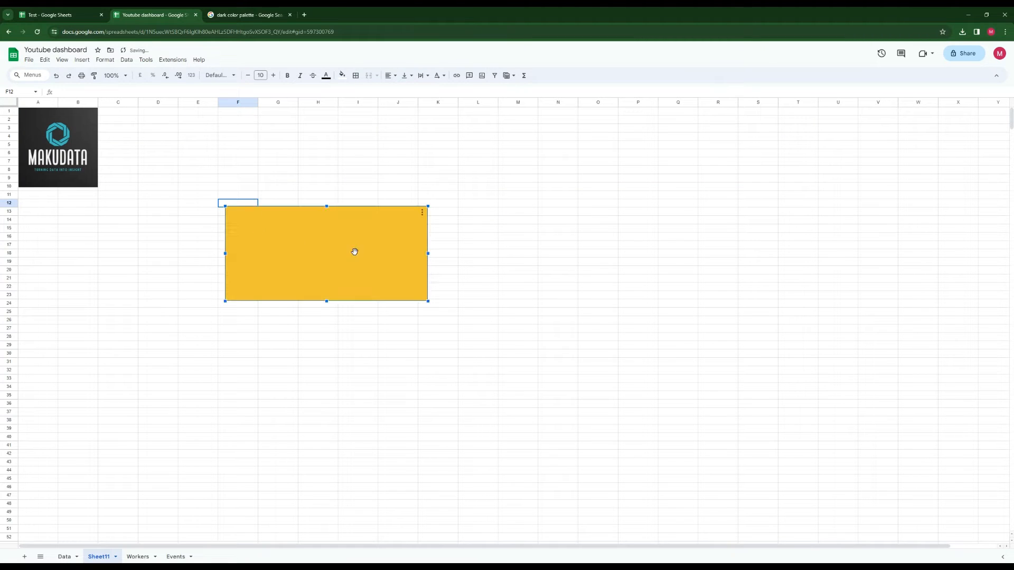
Shrink and reposition the yellow rectangle drawing, and remove it from the sheet
{"action": "left_click_drag", "start_coordinate": [428, 205], "coordinate": [388, 225]}
{"action": "left_click_drag", "start_coordinate": [302, 256], "coordinate": [252, 295]}
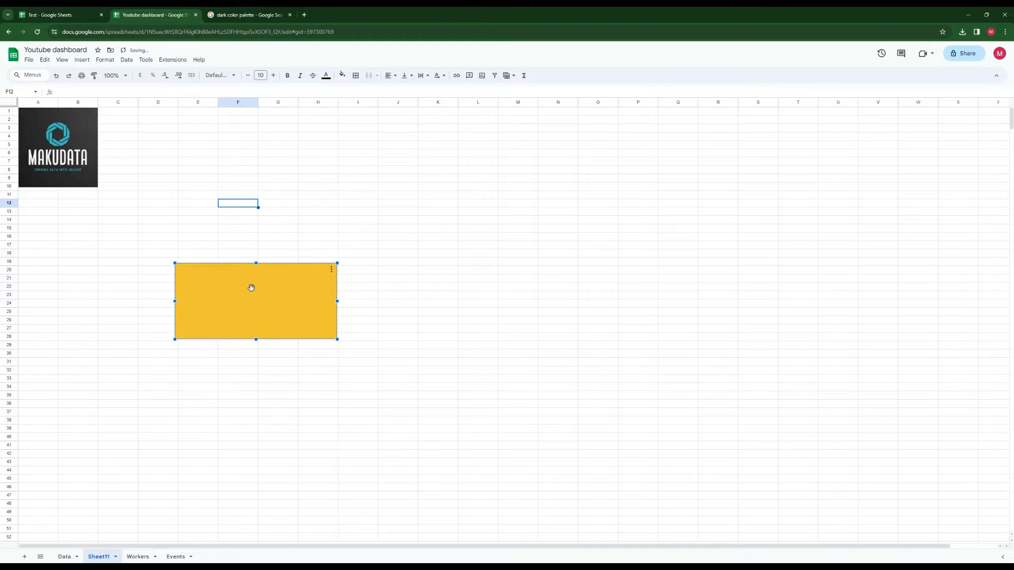
{"action": "key", "text": "Delete"}
{"action": "left_click", "coordinate": [229, 229]}
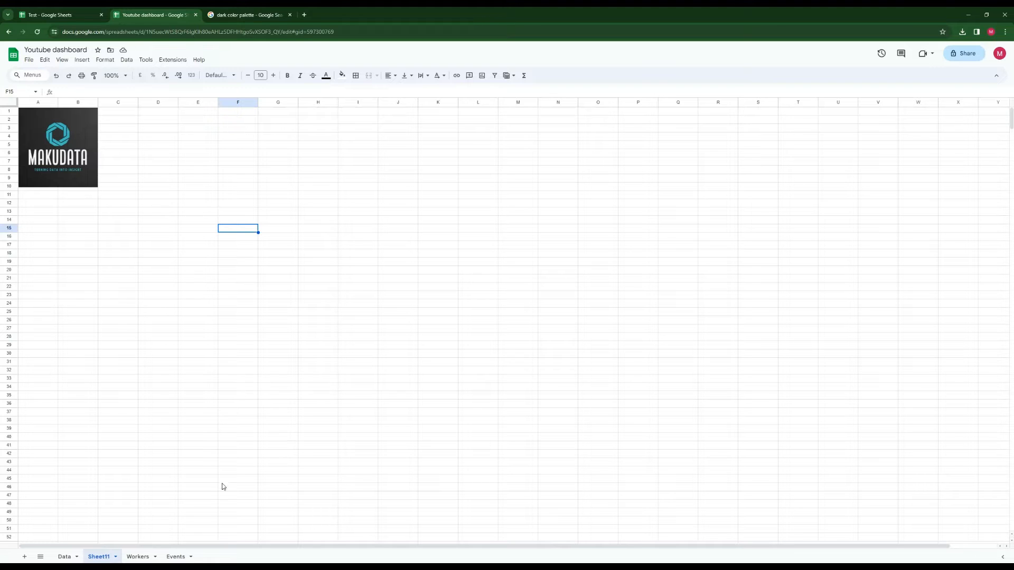
Switch to the "Colors and elements" workbook in Excel and bring up its theme colour sets
{"action": "key", "text": "alt+Tab"}
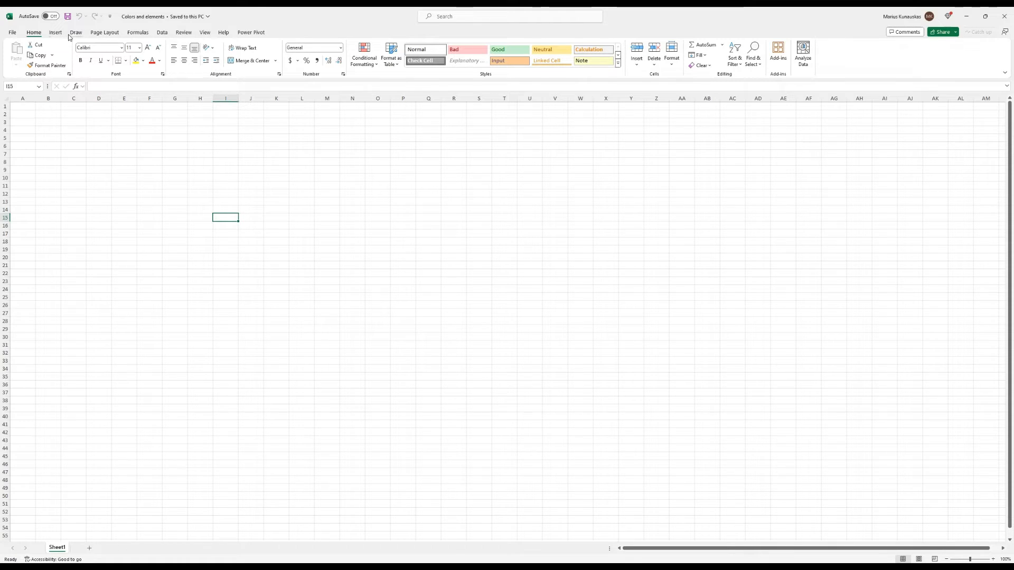
{"action": "left_click", "coordinate": [112, 34]}
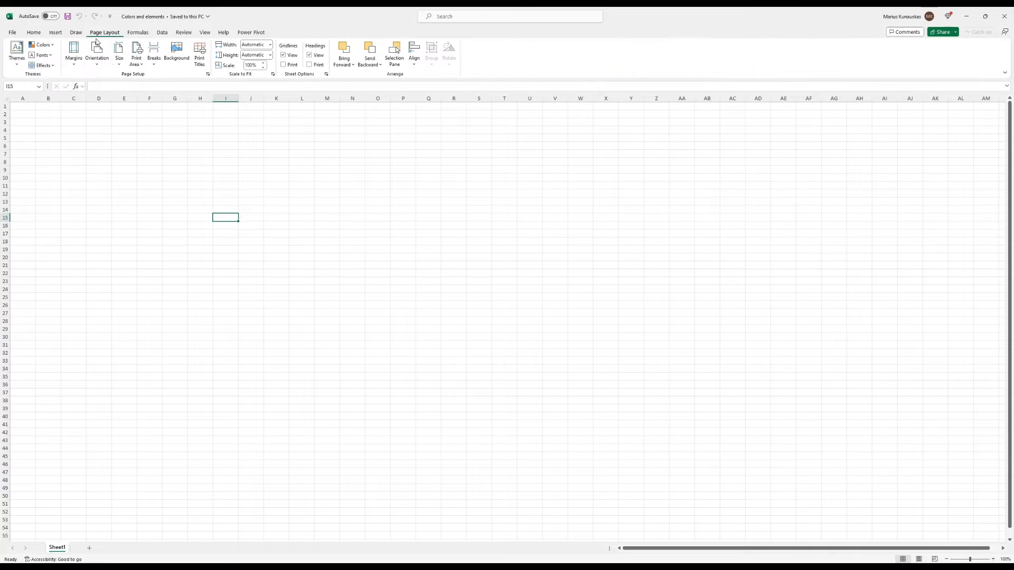
{"action": "left_click", "coordinate": [55, 45]}
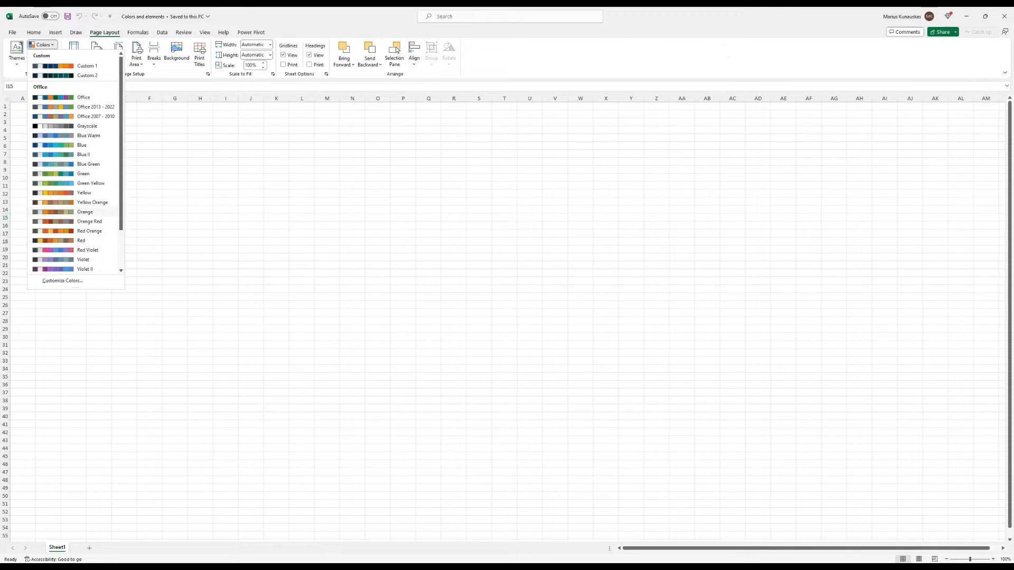
Try a near-black hex colour for Accent 1 in a new theme colour set, and discard the set
{"action": "left_click", "coordinate": [59, 281]}
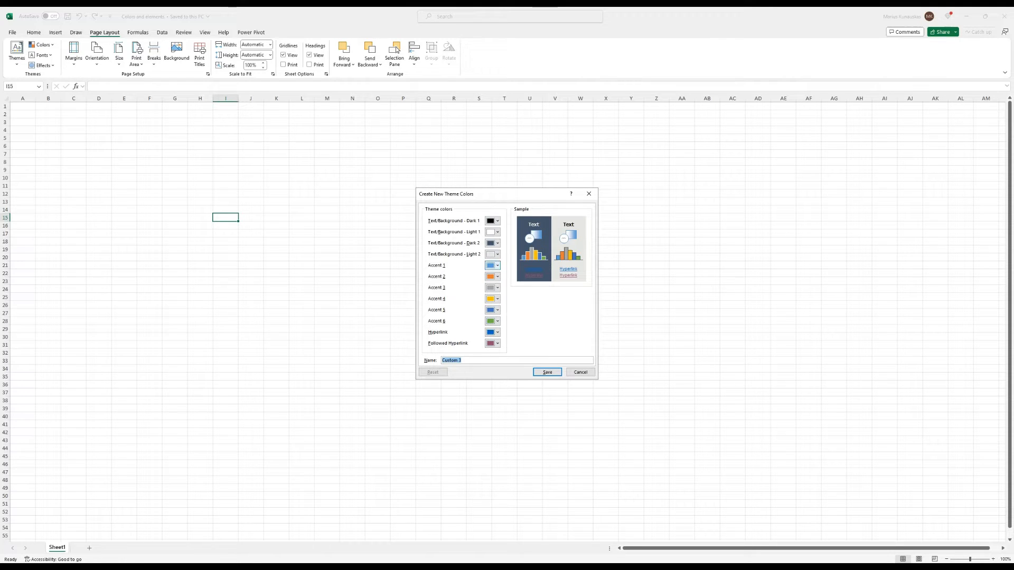
{"action": "left_click", "coordinate": [492, 265]}
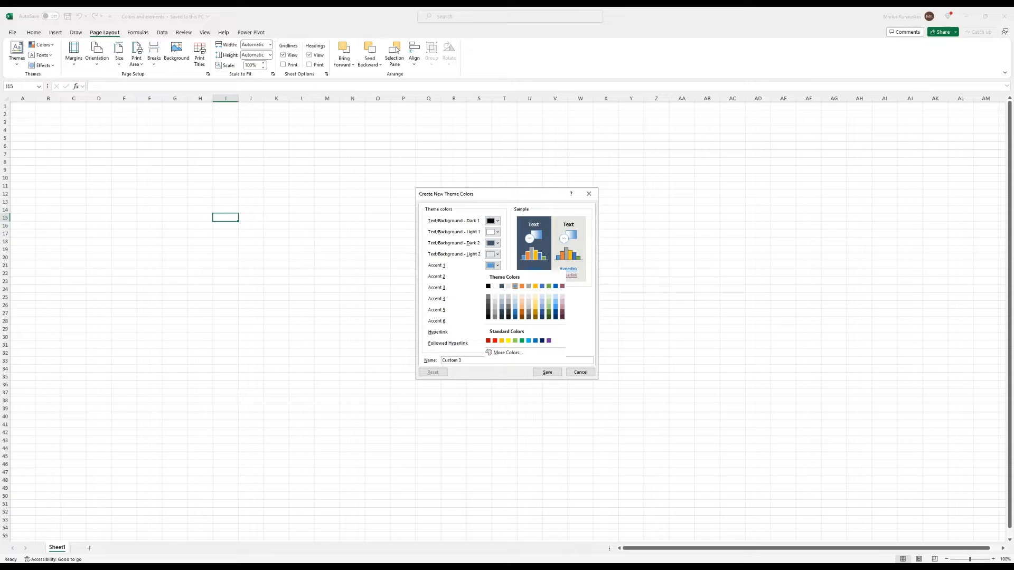
{"action": "left_click", "coordinate": [507, 352]}
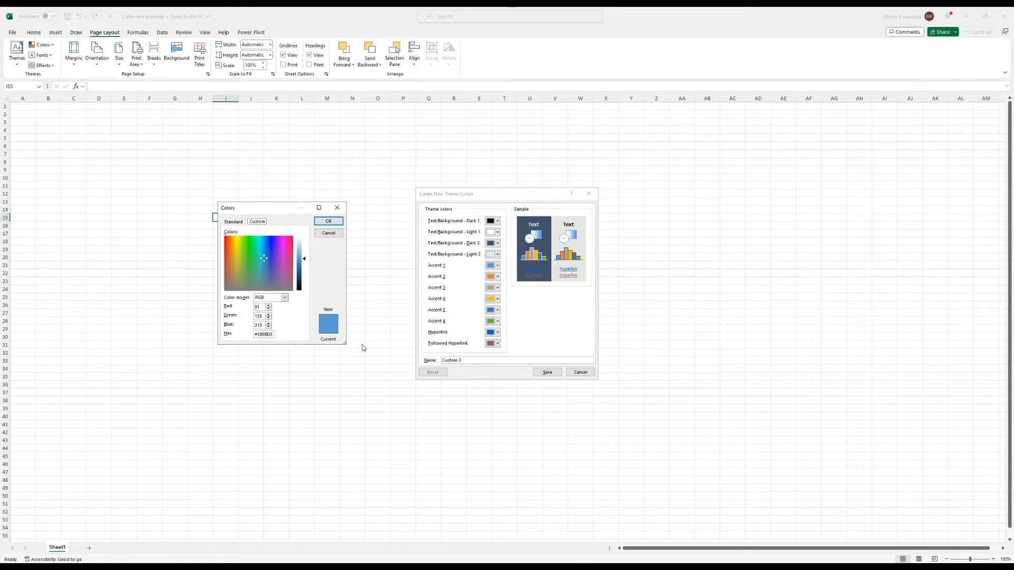
{"action": "double_click", "coordinate": [265, 334]}
{"action": "left_click", "coordinate": [273, 335]}
{"action": "key", "text": "shift+Left"}
{"action": "key", "text": "shift+Left"}
{"action": "key", "text": "shift+Left"}
{"action": "key", "text": "shift+Left"}
{"action": "key", "text": "shift+Left"}
{"action": "key", "text": "shift+Left"}
{"action": "left_click", "coordinate": [265, 334]}
{"action": "left_click_drag", "start_coordinate": [274, 334], "coordinate": [260, 335]}
{"action": "type", "text": "1e1"}
{"action": "left_click", "coordinate": [328, 222]}
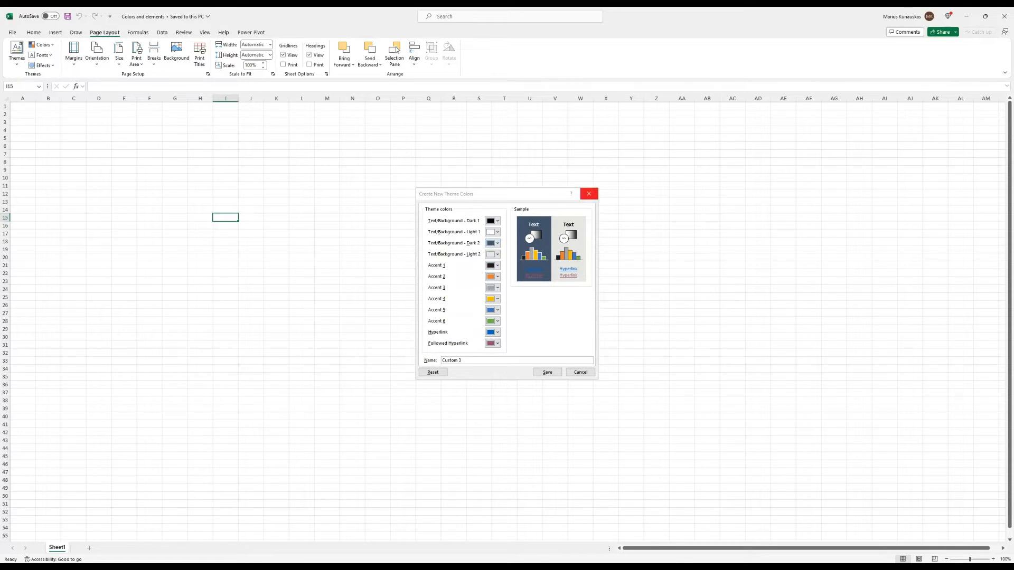
{"action": "left_click", "coordinate": [589, 194]}
Apply the Custom 2 theme colours to the workbook and open the theme colour customization to show their accents
{"action": "left_click", "coordinate": [42, 44]}
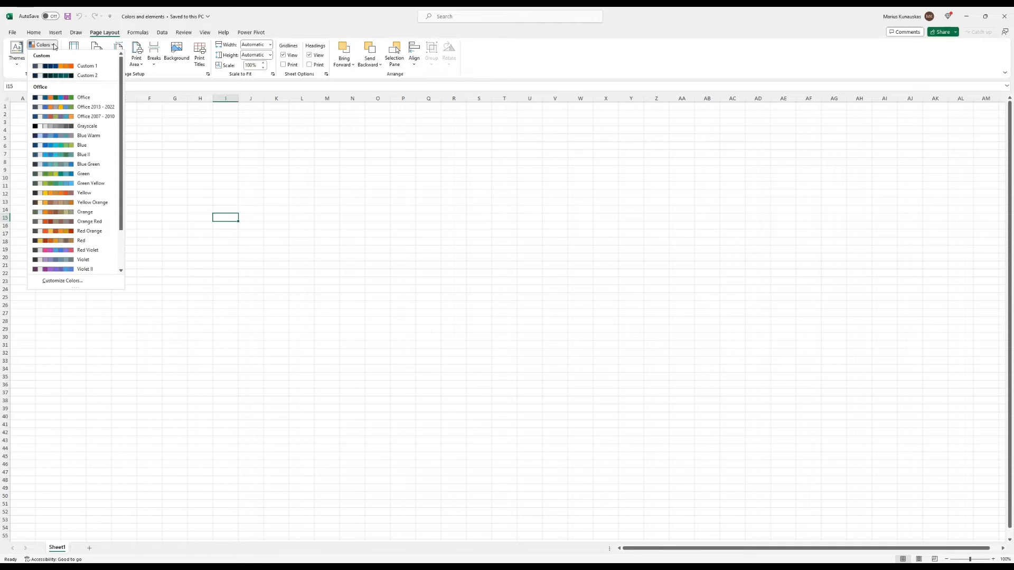
{"action": "left_click", "coordinate": [87, 76]}
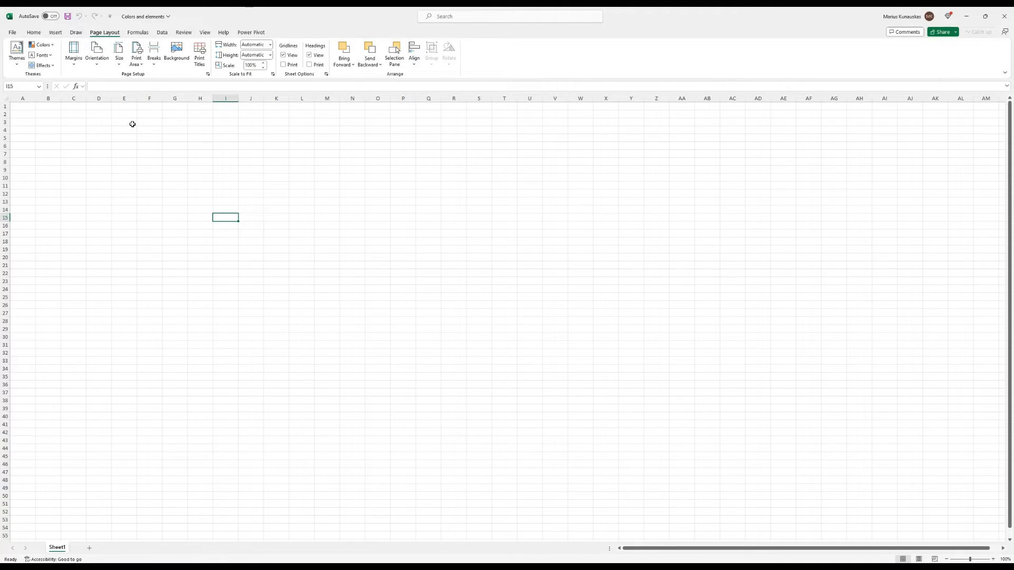
{"action": "left_click", "coordinate": [44, 44]}
{"action": "left_click", "coordinate": [63, 281]}
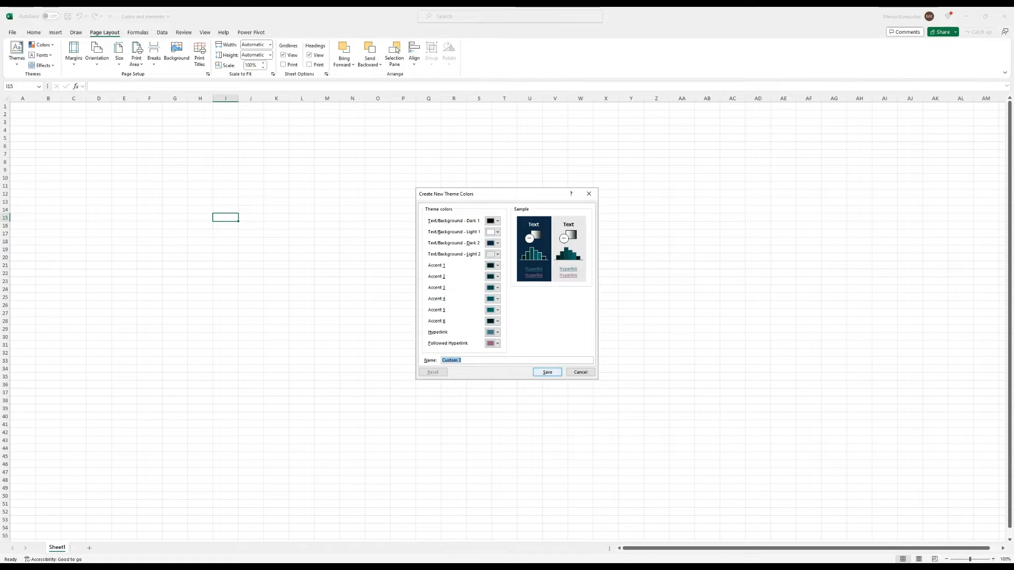
Save the theme colour set as Custom 3 and preview its colours as fills on cells M22:M23 without applying one
{"action": "left_click", "coordinate": [547, 372]}
{"action": "left_click_drag", "start_coordinate": [325, 280], "coordinate": [325, 273]}
{"action": "left_click", "coordinate": [35, 33]}
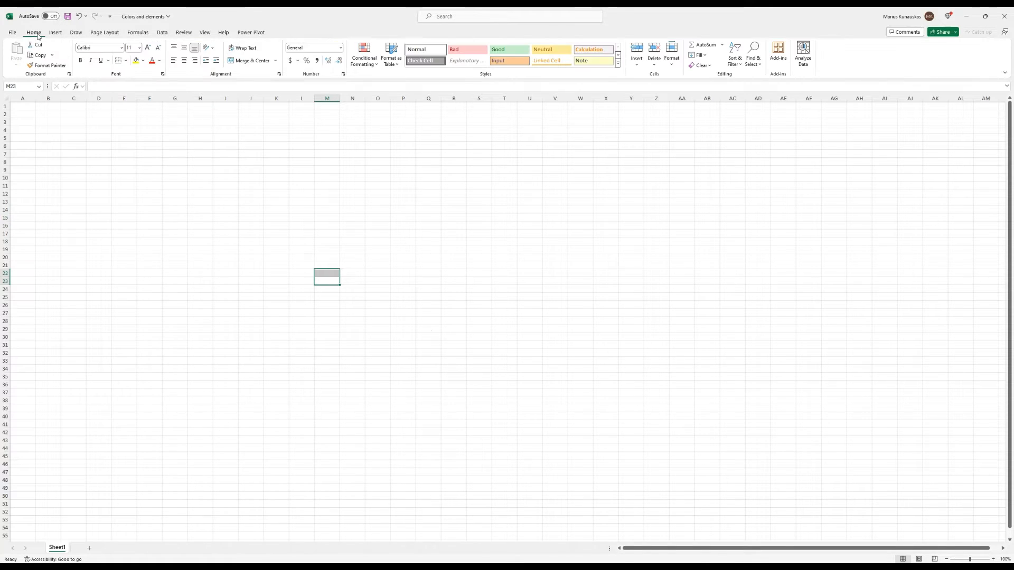
{"action": "left_click", "coordinate": [143, 61]}
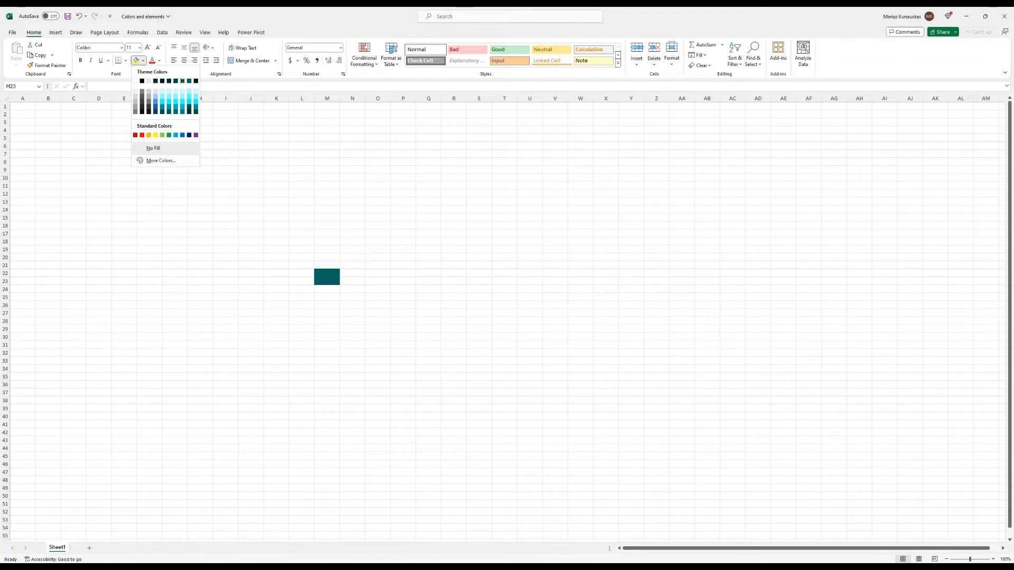
{"action": "left_click", "coordinate": [261, 198]}
{"action": "left_click", "coordinate": [320, 236]}
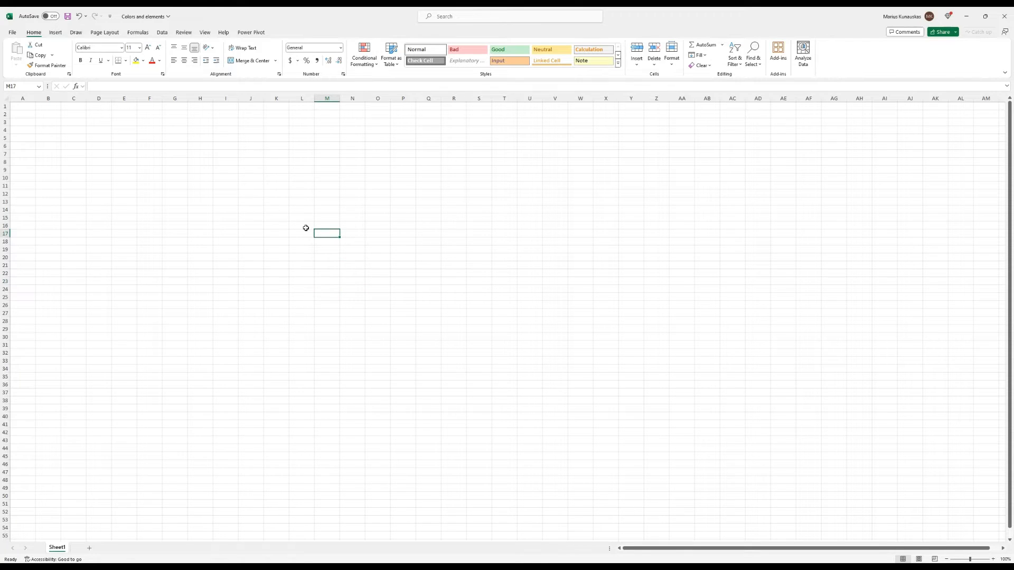
Draw a rounded rectangle about 9.03 inches wide and 3.57 inches high, and fill it with the dark teal Accent 3 theme colour
{"action": "left_click", "coordinate": [56, 33]}
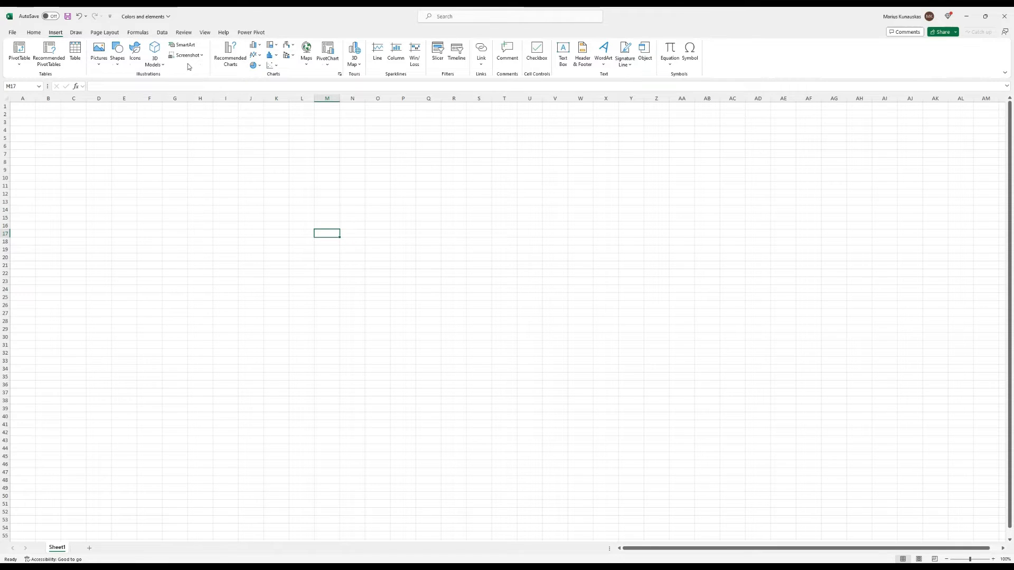
{"action": "left_click", "coordinate": [122, 66]}
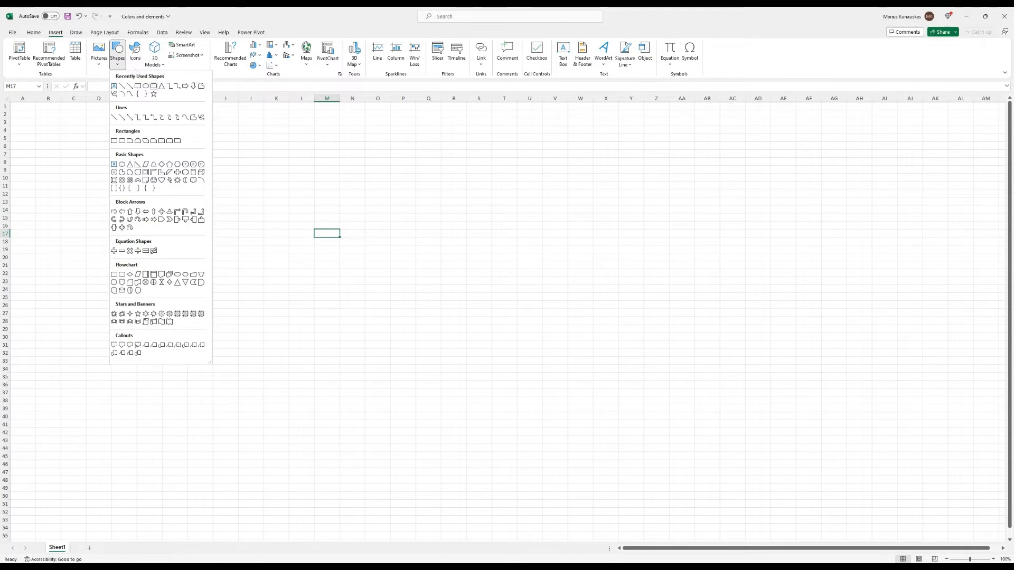
{"action": "left_click", "coordinate": [153, 86]}
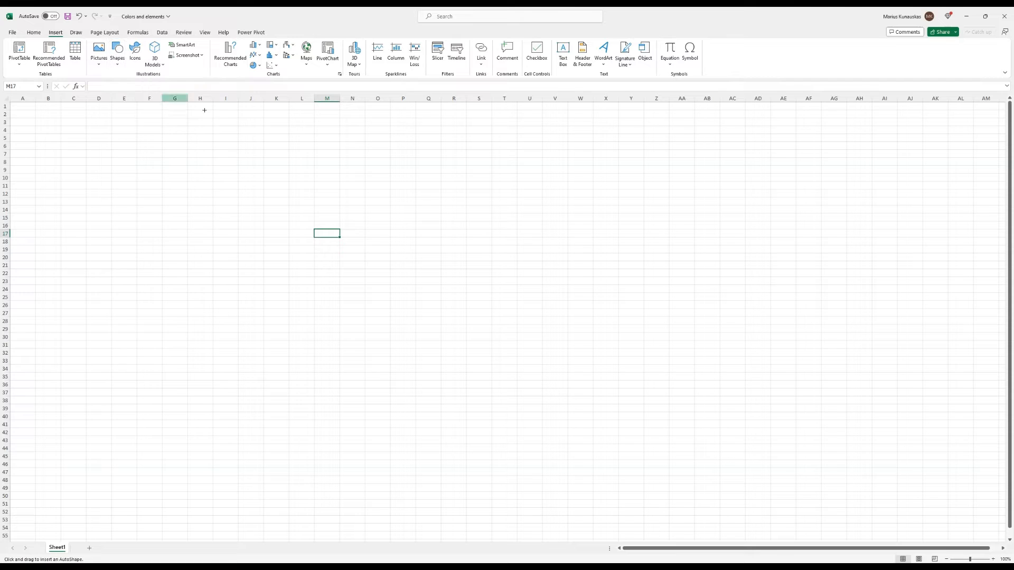
{"action": "left_click_drag", "start_coordinate": [147, 176], "coordinate": [490, 313]}
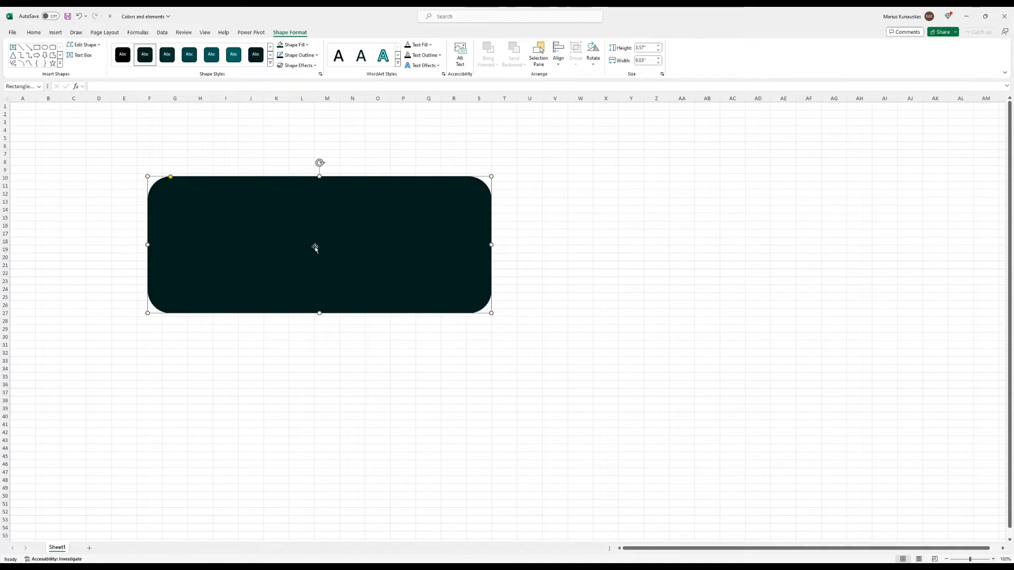
{"action": "left_click_drag", "start_coordinate": [242, 238], "coordinate": [193, 270]}
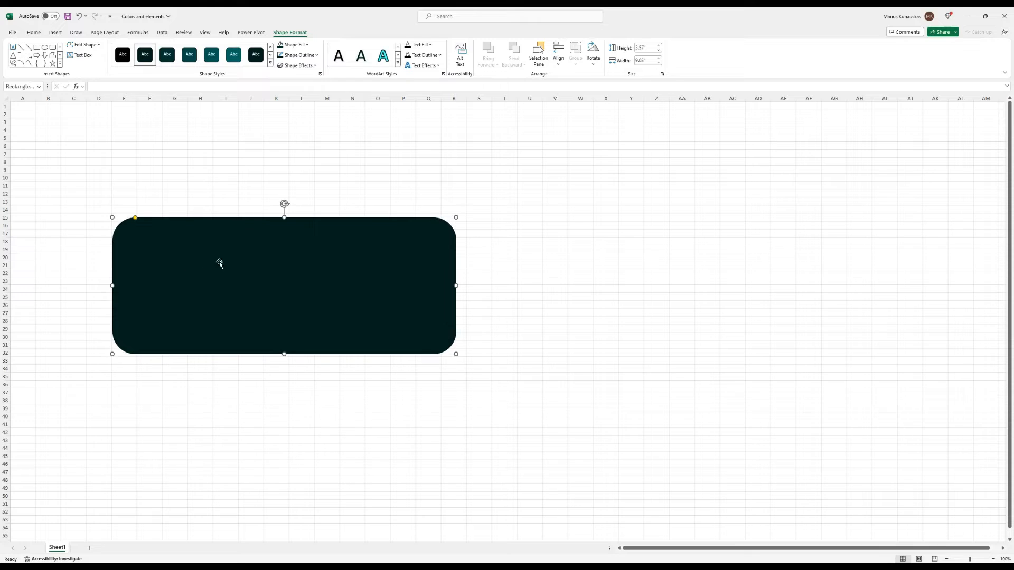
{"action": "left_click", "coordinate": [305, 46]}
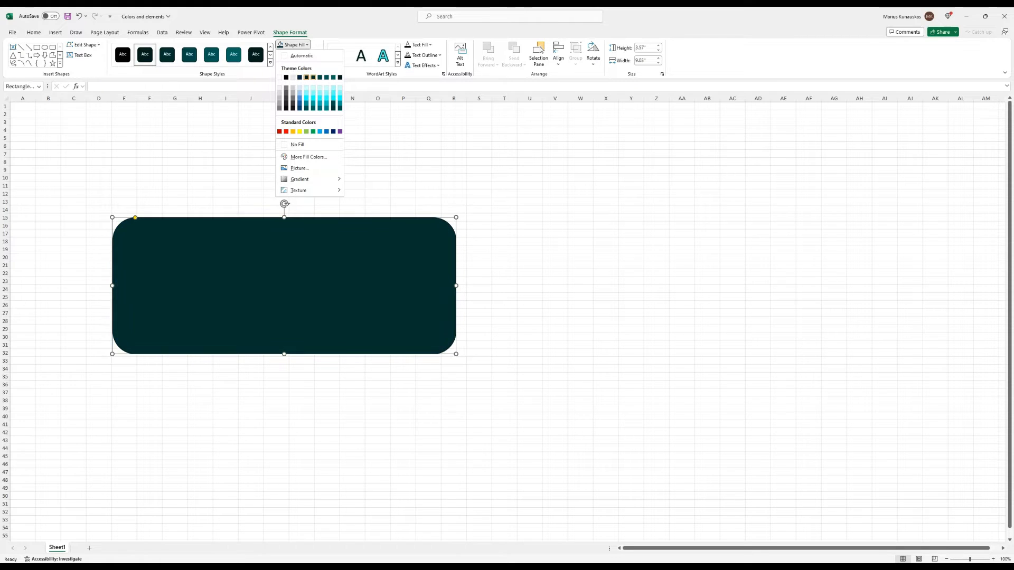
{"action": "left_click", "coordinate": [320, 77]}
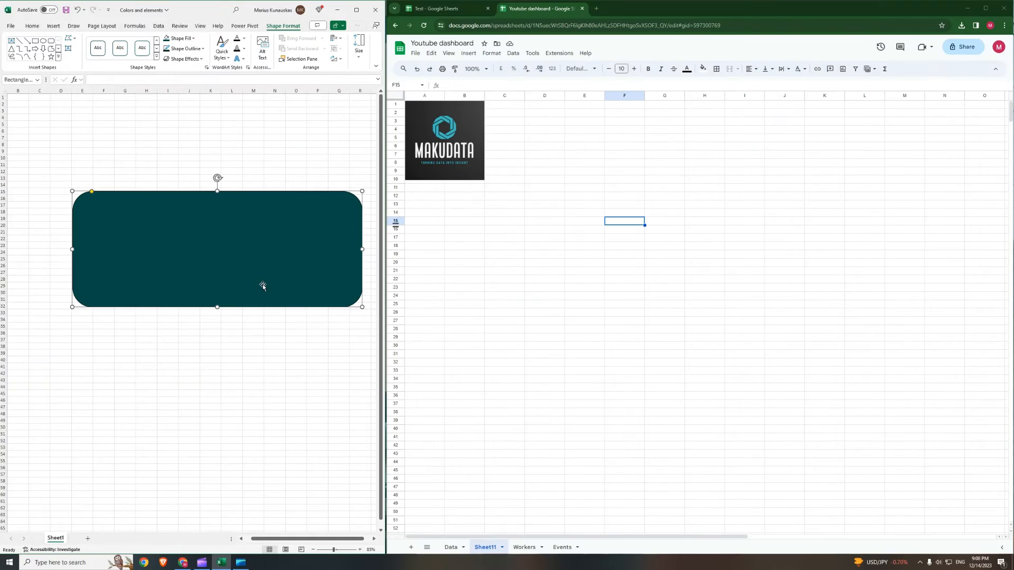
Switch to the Youtube dashboard in Google Sheets and paste the teal rounded rectangle beneath the logo
{"action": "left_click", "coordinate": [512, 244]}
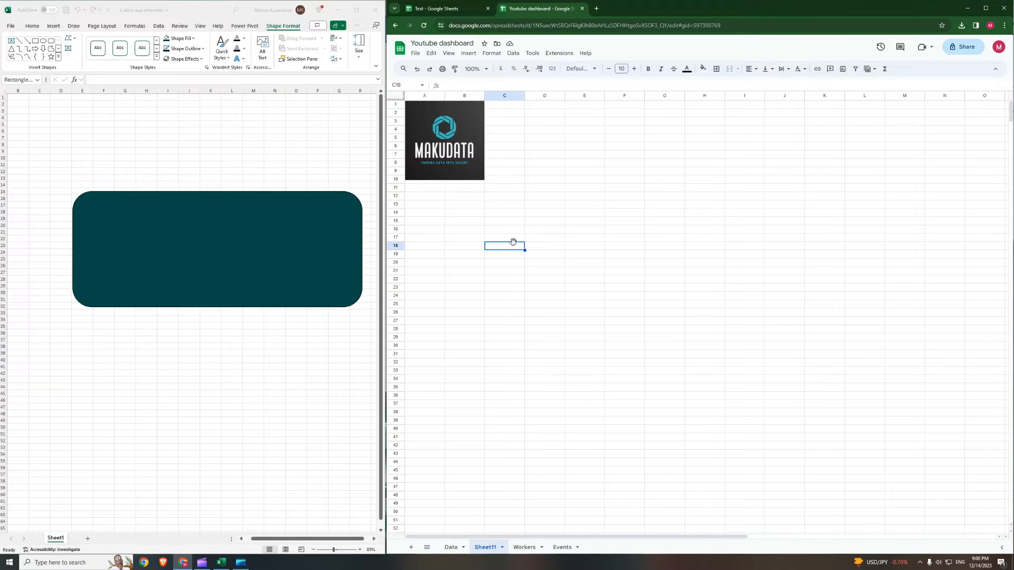
{"action": "left_click", "coordinate": [550, 197]}
{"action": "key", "text": "ctrl+v"}
{"action": "left_click_drag", "start_coordinate": [677, 277], "coordinate": [550, 283]}
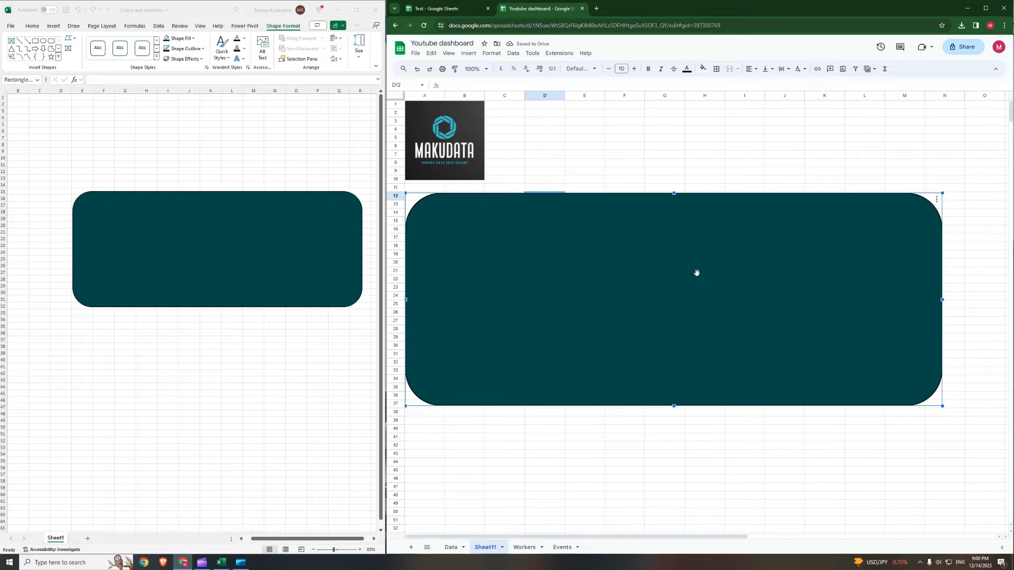
Shrink the teal rectangle in Excel to span roughly columns E to I and rows 15 to 20, and delete its oversized copy from Google Sheets
{"action": "left_click", "coordinate": [220, 249]}
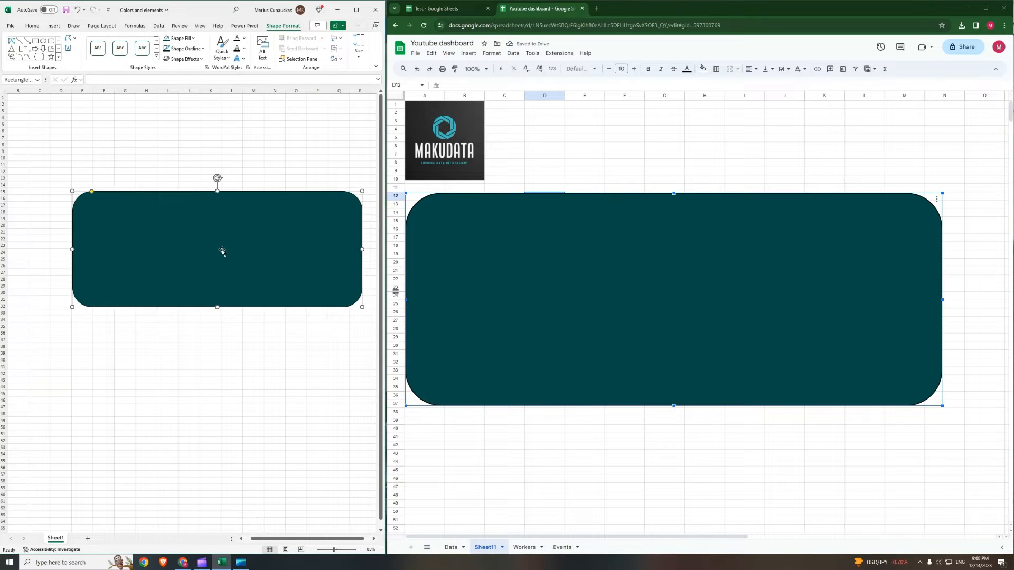
{"action": "left_click_drag", "start_coordinate": [362, 307], "coordinate": [175, 232]}
{"action": "left_click", "coordinate": [538, 252]}
{"action": "key", "text": "Delete"}
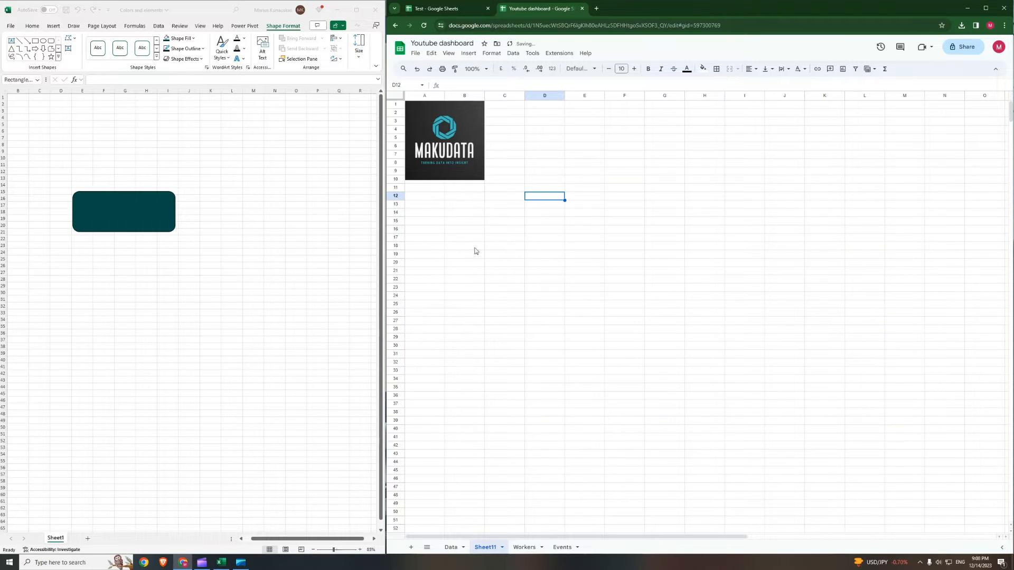
Try the smaller teal rectangle in Google Sheets by pasting it at B12 and moving it around columns D to H, and remove it
{"action": "left_click", "coordinate": [154, 211]}
{"action": "left_click", "coordinate": [484, 197]}
{"action": "key", "text": "ctrl+v"}
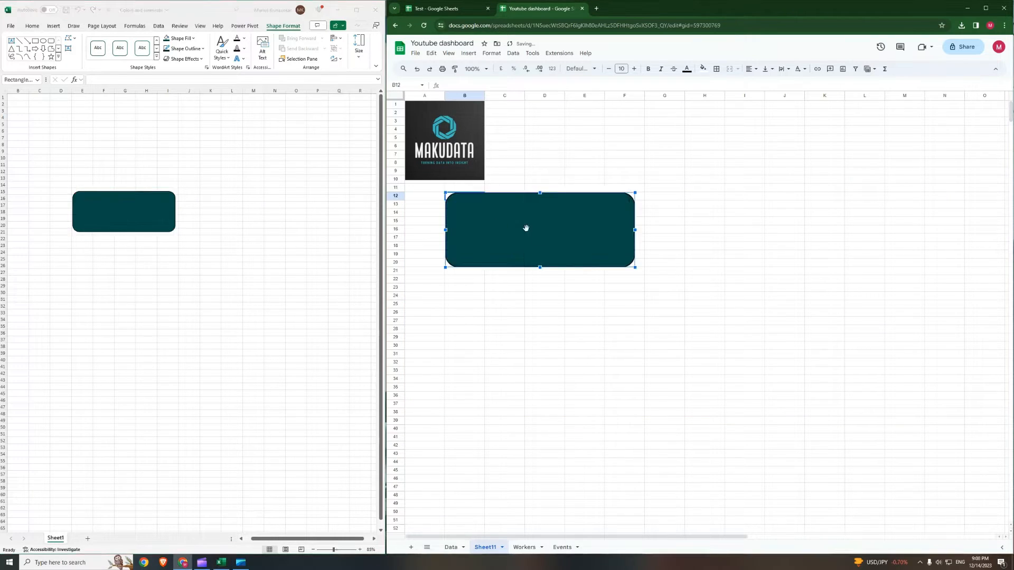
{"action": "left_click_drag", "start_coordinate": [524, 226], "coordinate": [630, 203]}
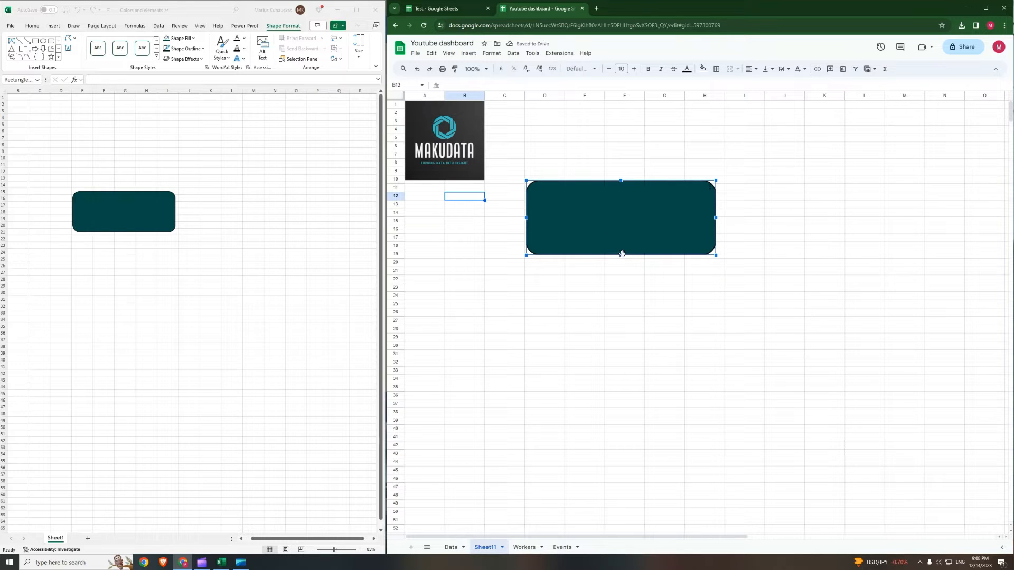
{"action": "left_click_drag", "start_coordinate": [619, 256], "coordinate": [638, 222]}
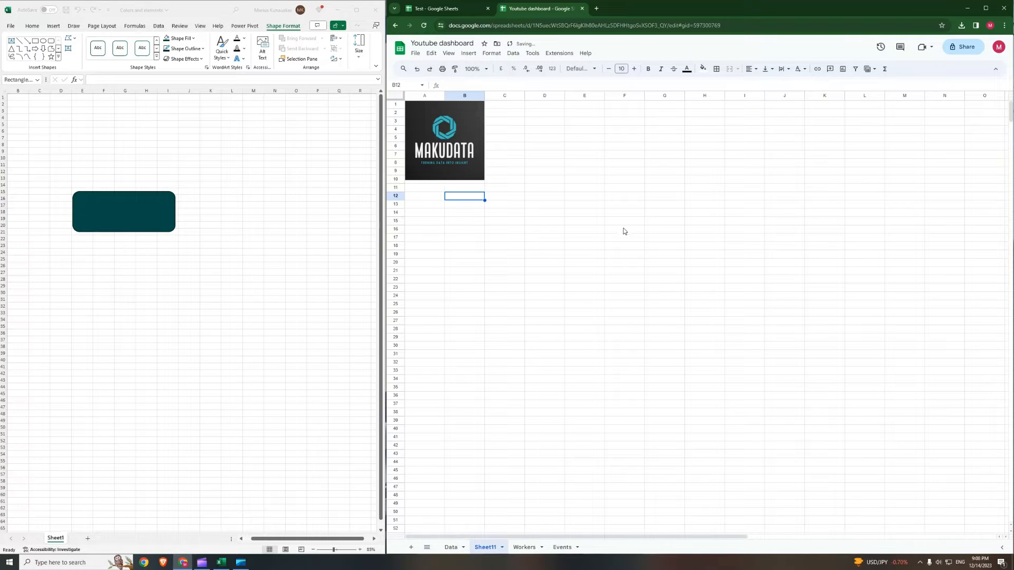
{"action": "left_click", "coordinate": [593, 245]}
{"action": "left_click", "coordinate": [544, 220]}
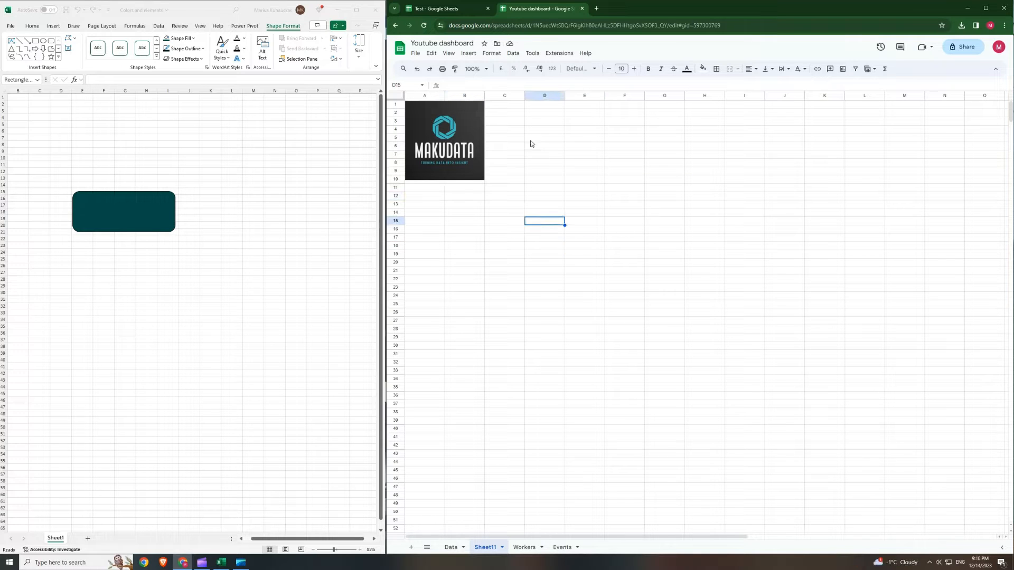
Hide the gridlines on the sheet containing the logo
{"action": "left_click", "coordinate": [551, 174]}
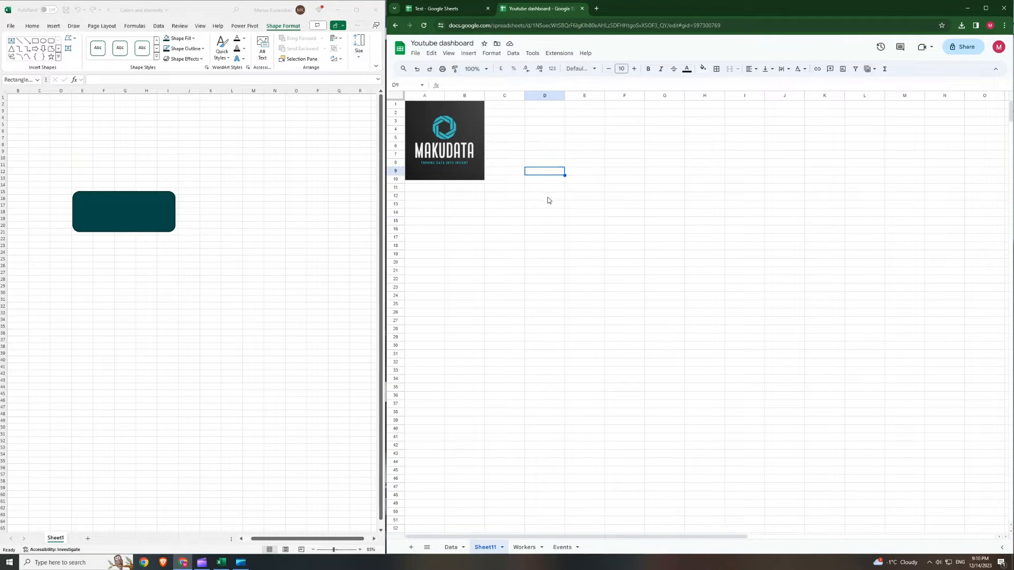
{"action": "left_click", "coordinate": [448, 54]}
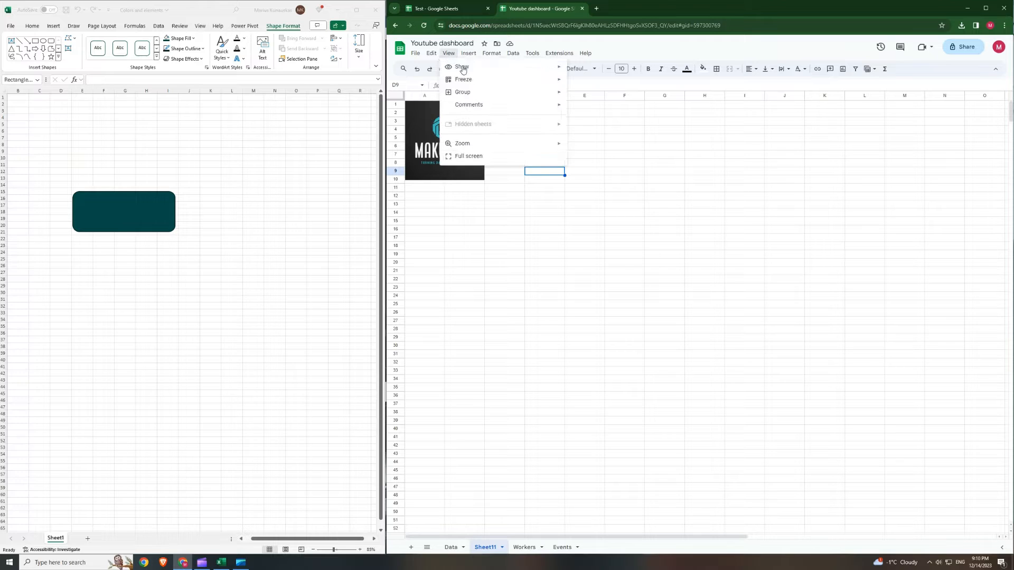
{"action": "mouse_move", "coordinate": [463, 70]}
{"action": "left_click", "coordinate": [608, 84]}
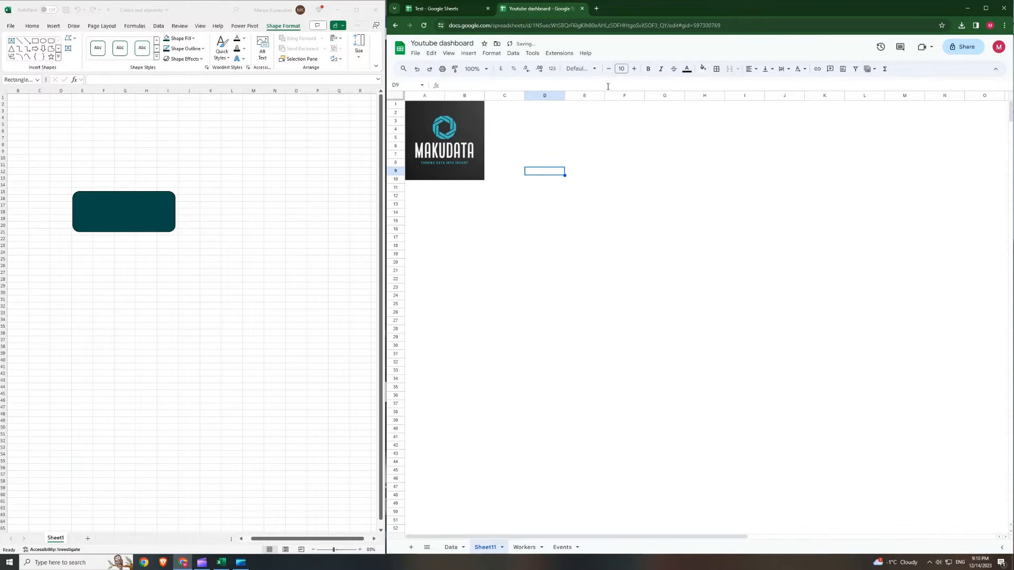
Rename the logo sheet as Dashboard
{"action": "right_click", "coordinate": [480, 549]}
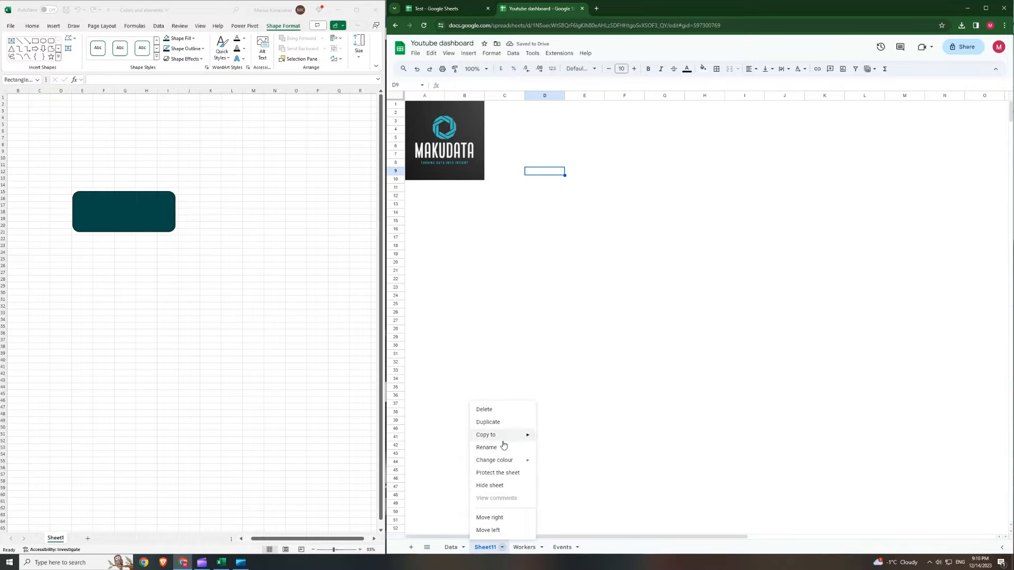
{"action": "left_click", "coordinate": [487, 448]}
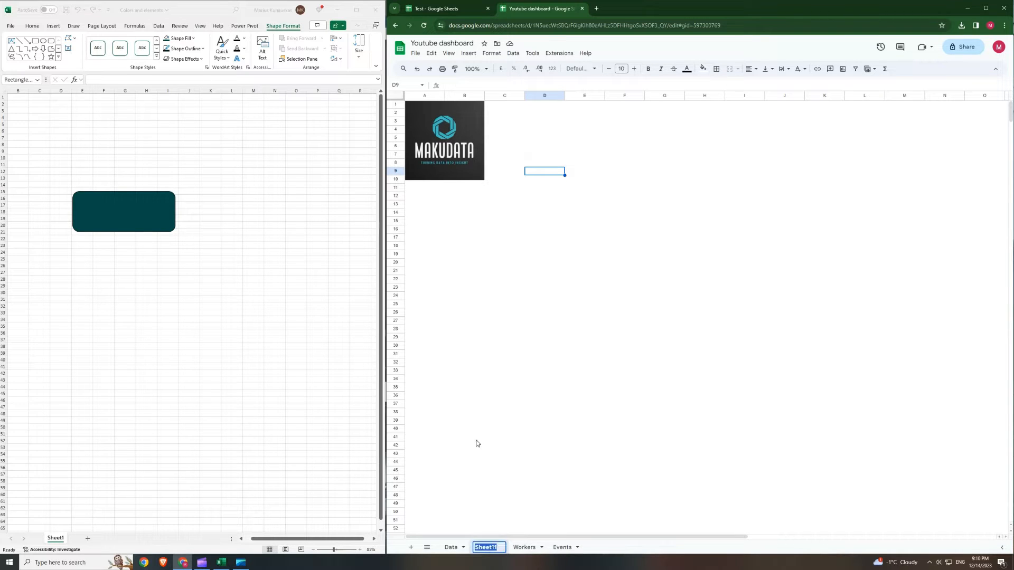
{"action": "type", "text": "Dashboard"}
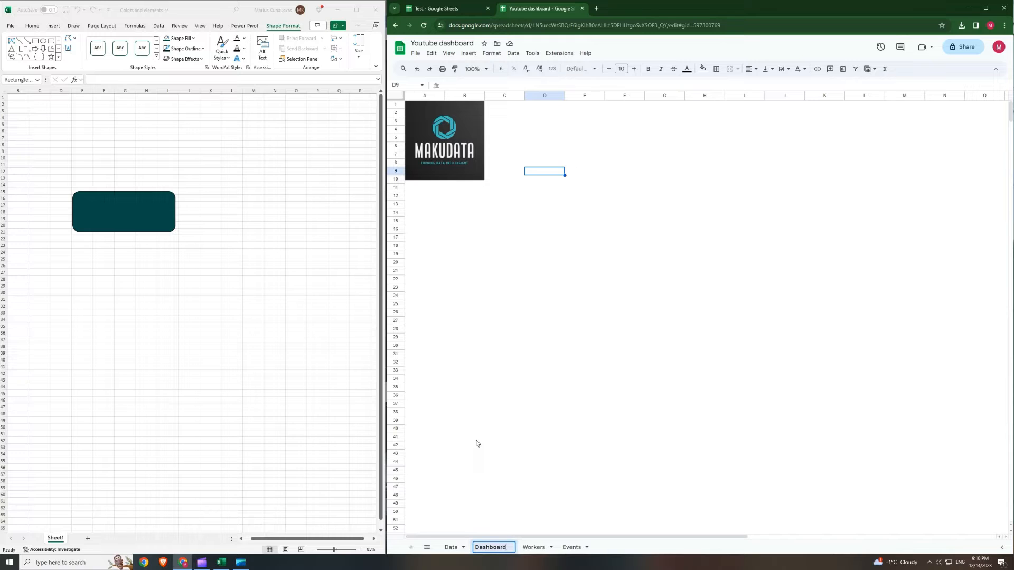
{"action": "key", "text": "Return"}
{"action": "left_click", "coordinate": [555, 262]}
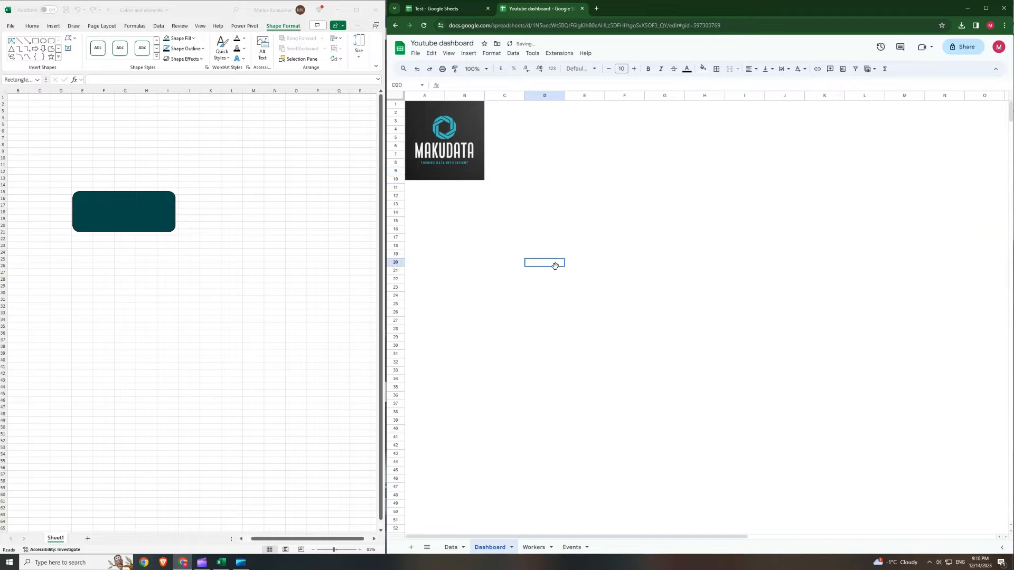
{"action": "left_click", "coordinate": [537, 154]}
{"action": "key", "text": "ctrl+a"}
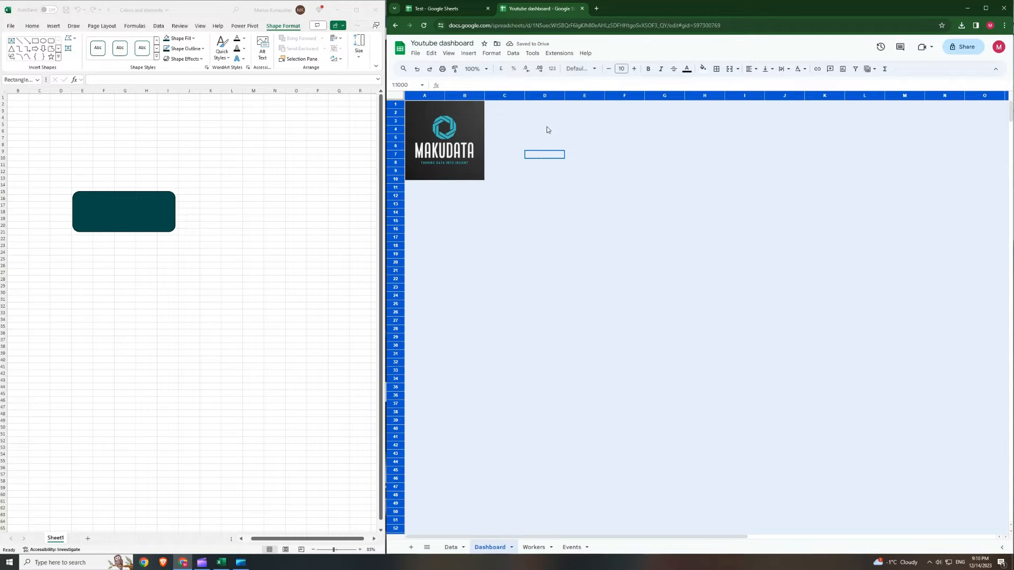
{"action": "left_click", "coordinate": [705, 70]}
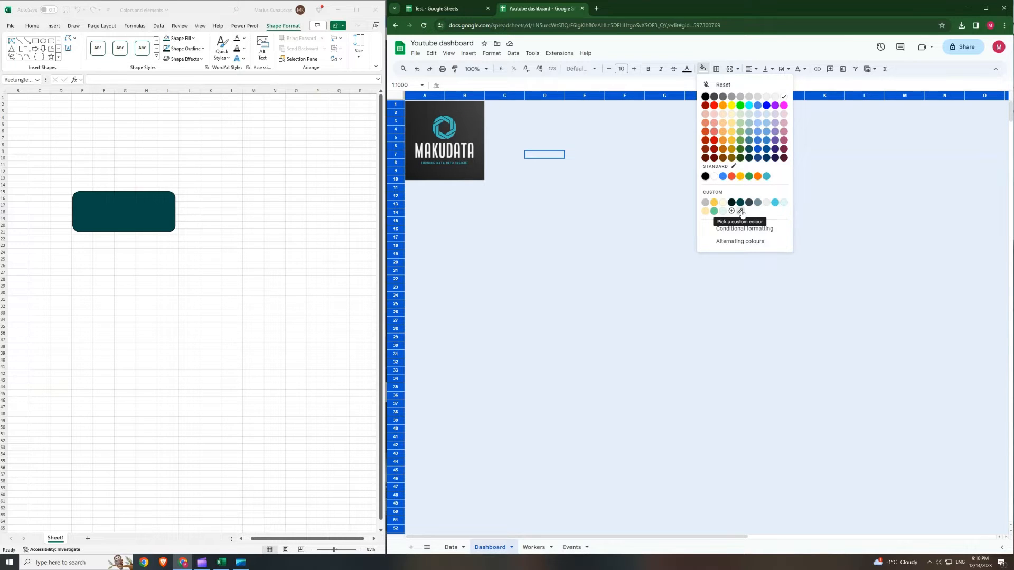
{"action": "left_click", "coordinate": [545, 187]}
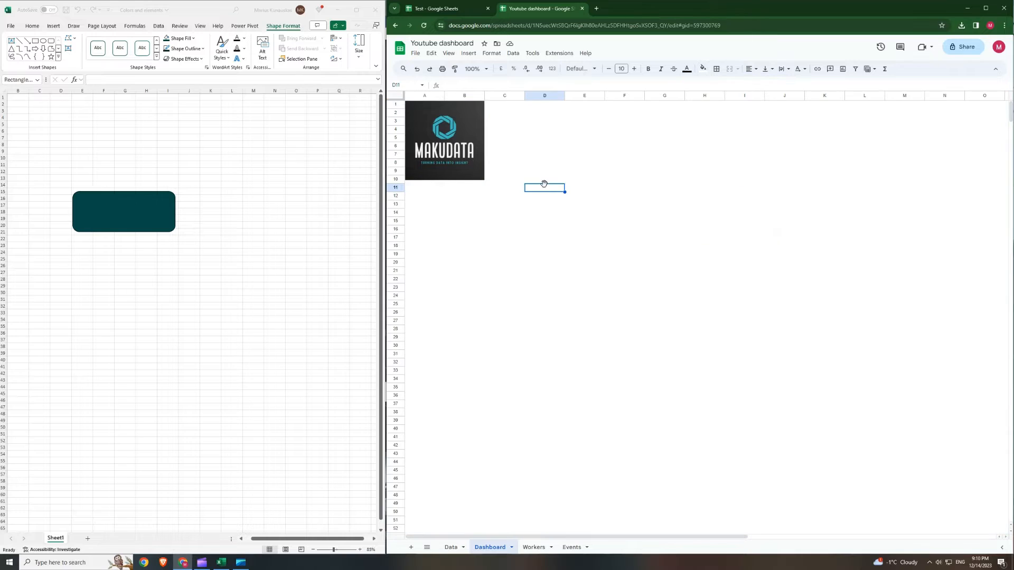
Switch to Excel and duplicate the teal rounded rectangle, placing the copy below the original around rows 27 to 33
{"action": "left_click", "coordinate": [179, 161]}
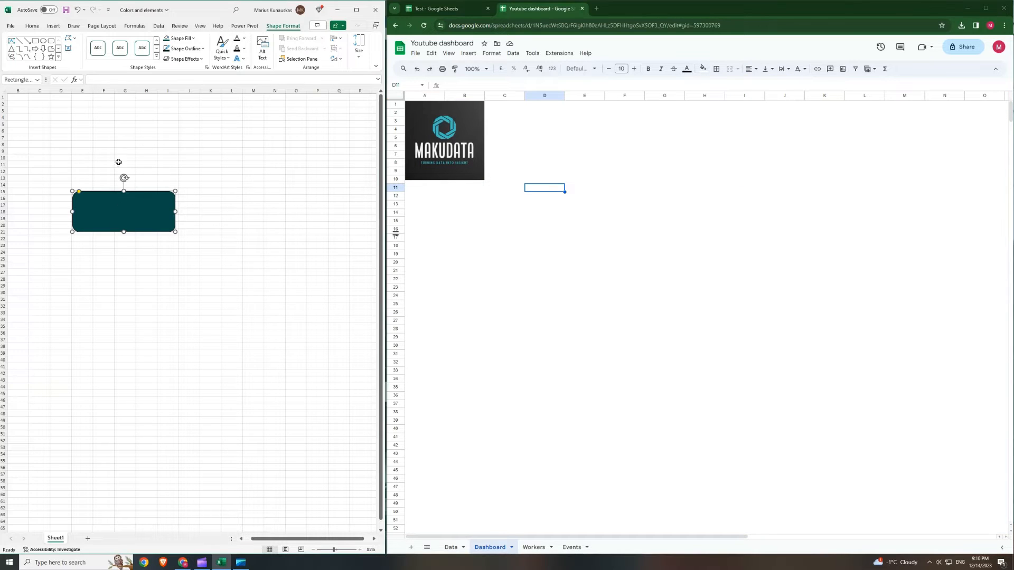
{"action": "left_click", "coordinate": [151, 310]}
{"action": "key", "text": "ctrl+v"}
{"action": "left_click_drag", "start_coordinate": [184, 317], "coordinate": [141, 283]}
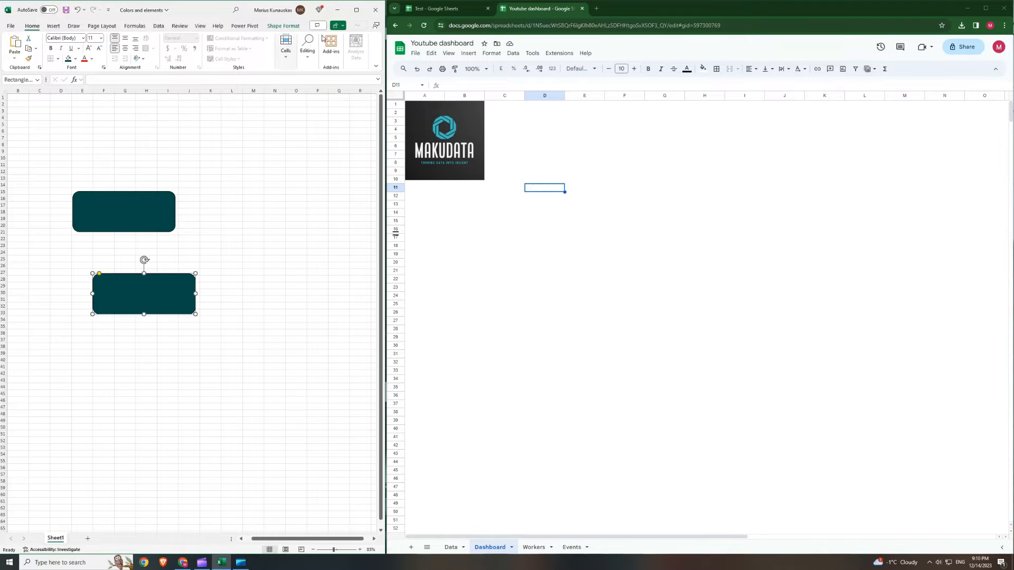
Fill the lower rounded rectangle with the near-black teal Accent 1 theme colour
{"action": "left_click", "coordinate": [283, 26]}
{"action": "left_click", "coordinate": [188, 38]}
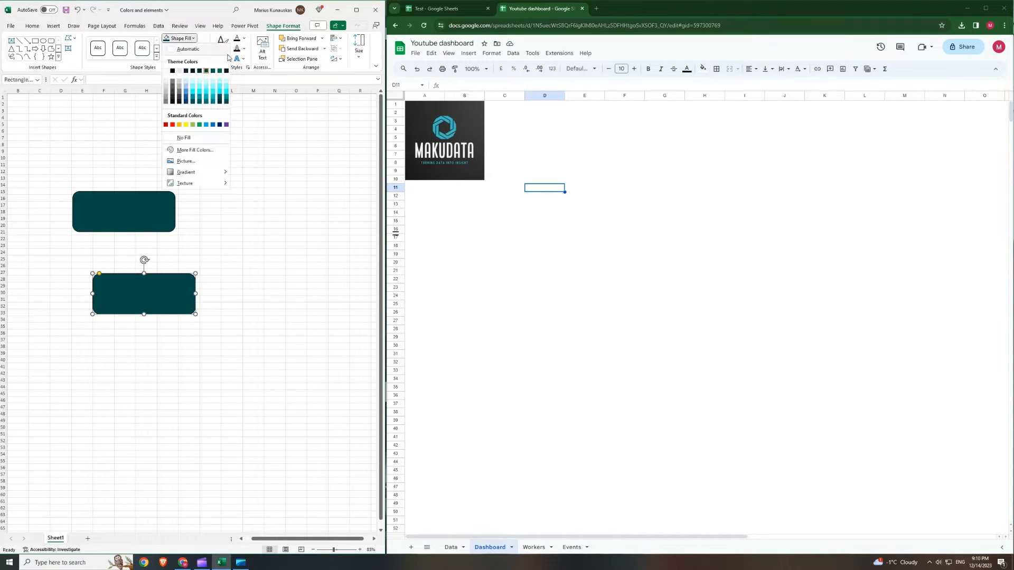
{"action": "left_click", "coordinate": [193, 72]}
{"action": "left_click", "coordinate": [215, 280]}
{"action": "left_click", "coordinate": [176, 289]}
{"action": "left_click", "coordinate": [250, 252]}
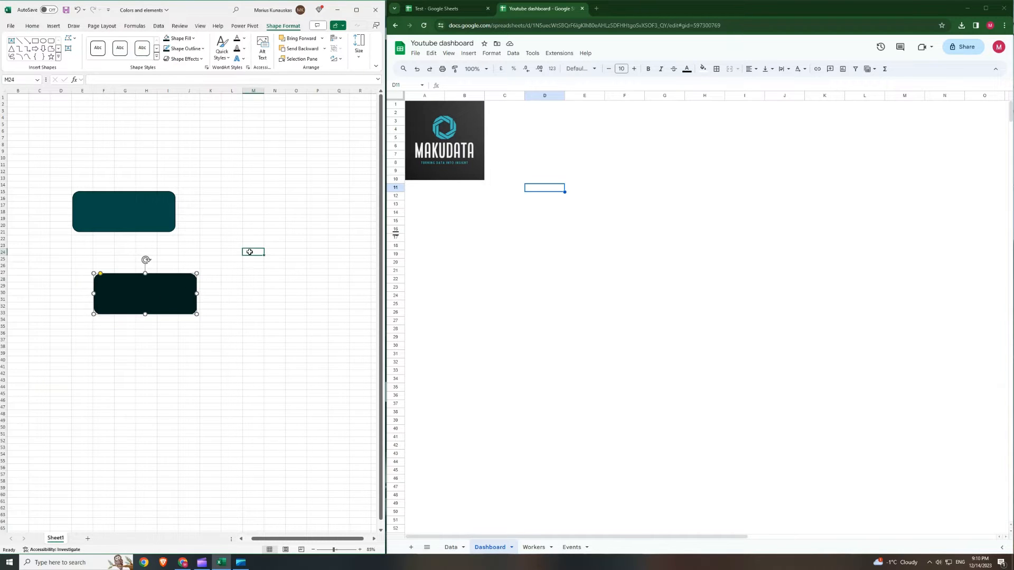
{"action": "left_click", "coordinate": [177, 289]}
Fill cell E7 of the Google Sheets Dashboard with the near-black teal sampled from the lower rounded rectangle in Excel
{"action": "left_click", "coordinate": [580, 154]}
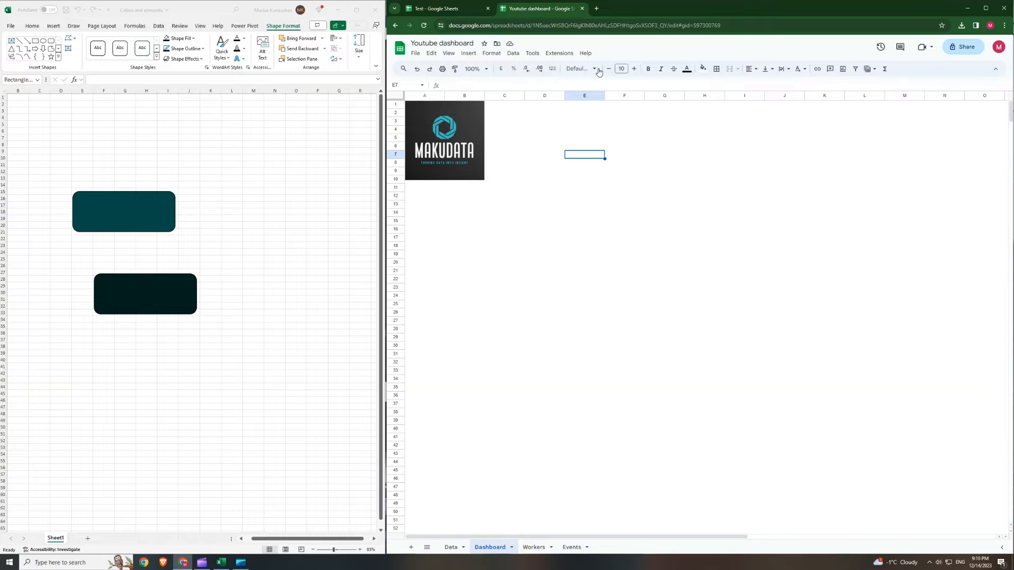
{"action": "left_click", "coordinate": [703, 68]}
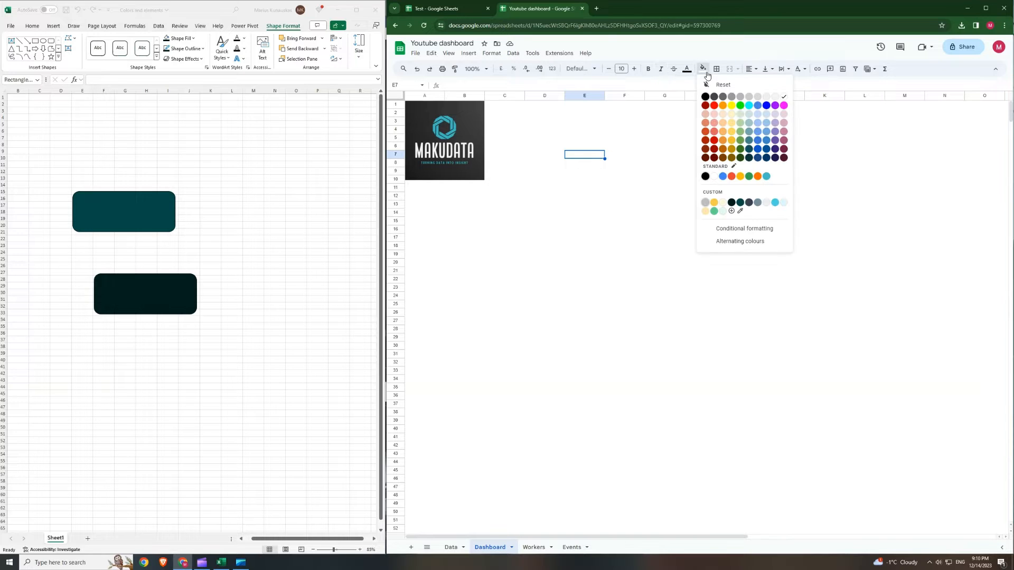
{"action": "left_click", "coordinate": [741, 212]}
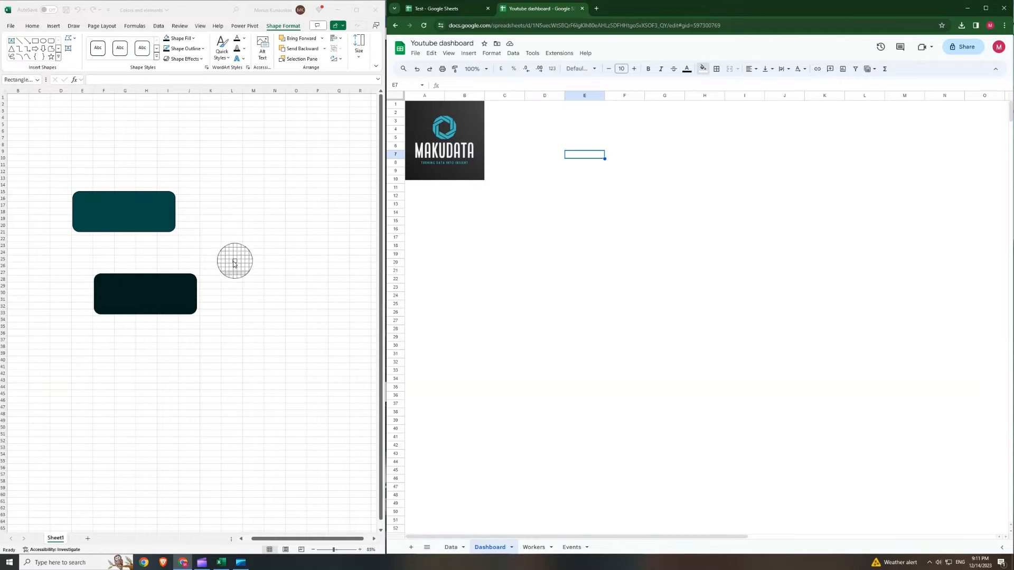
{"action": "left_click", "coordinate": [168, 285]}
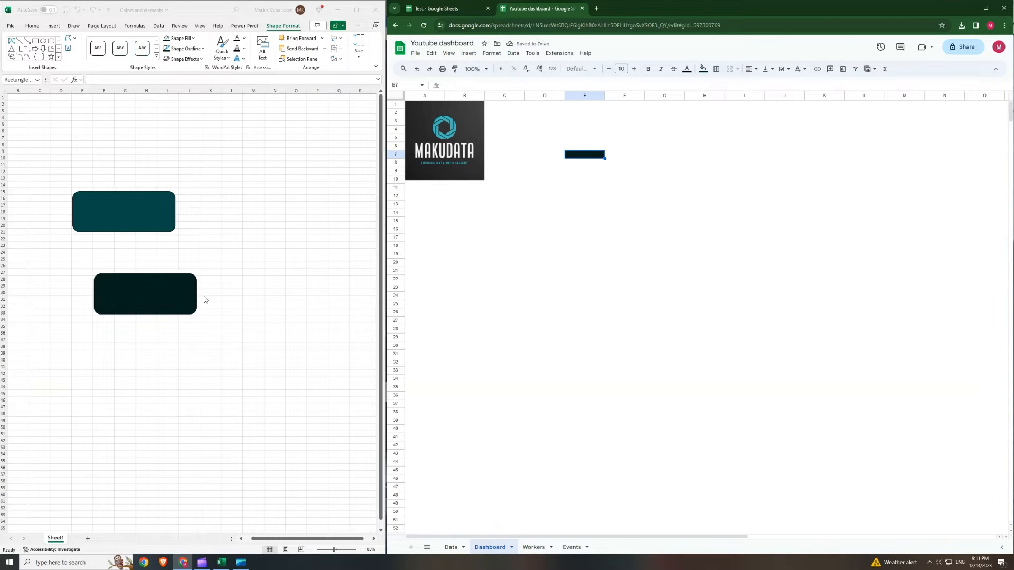
Fill the entire Dashboard sheet with the near-black teal sampled from the lower rounded rectangle in Excel
{"action": "left_click", "coordinate": [538, 229]}
{"action": "left_click", "coordinate": [697, 172]}
{"action": "key", "text": "ctrl+a"}
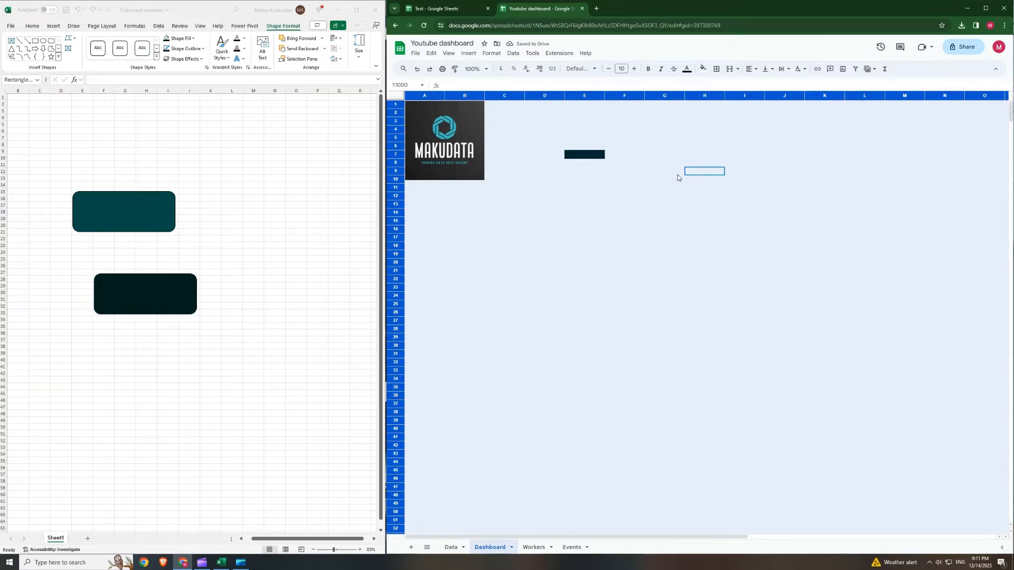
{"action": "left_click", "coordinate": [703, 68]}
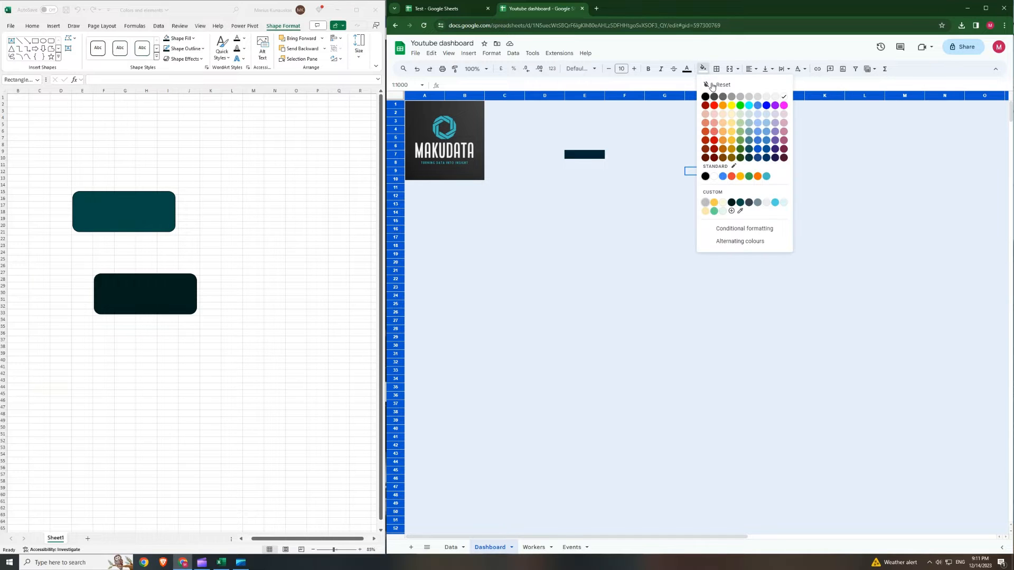
{"action": "left_click", "coordinate": [740, 210]}
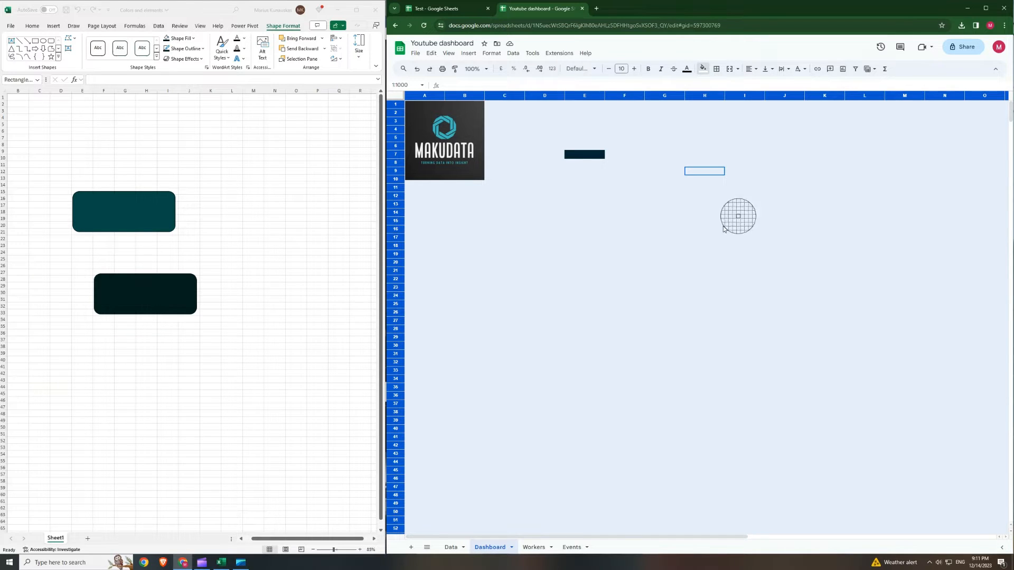
{"action": "left_click", "coordinate": [163, 290]}
{"action": "left_click", "coordinate": [594, 281]}
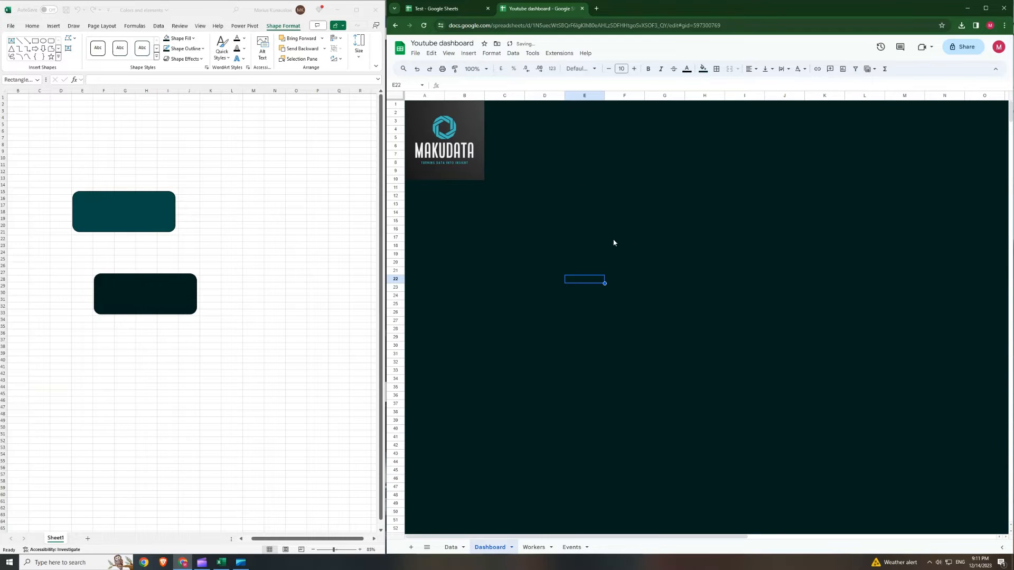
{"action": "left_click", "coordinate": [622, 247]}
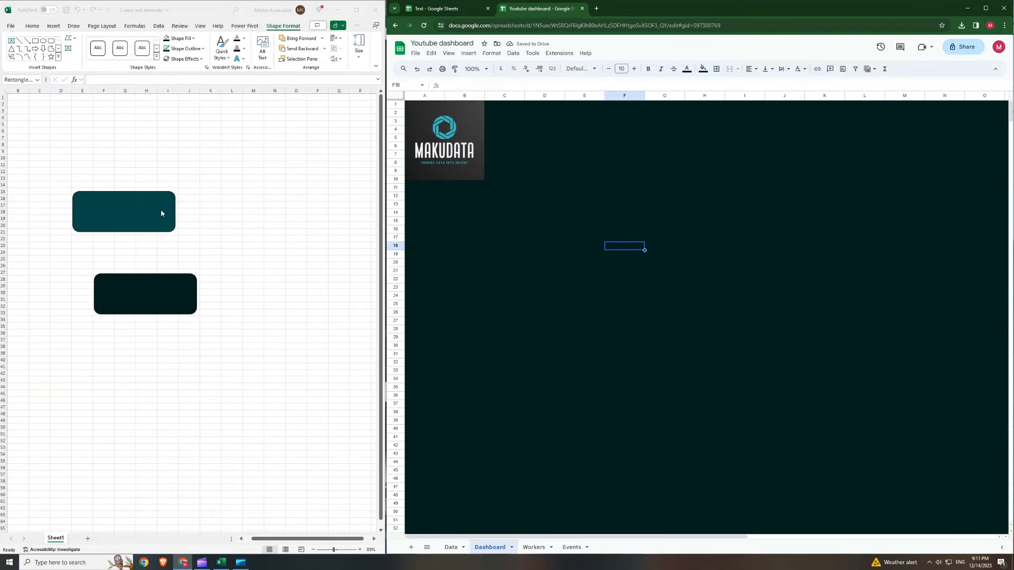
Try a copy of Excel's upper teal rounded rectangle on the Dashboard sheet around rows 14 to 22, and delete it
{"action": "left_click", "coordinate": [154, 304]}
{"action": "left_click", "coordinate": [126, 211]}
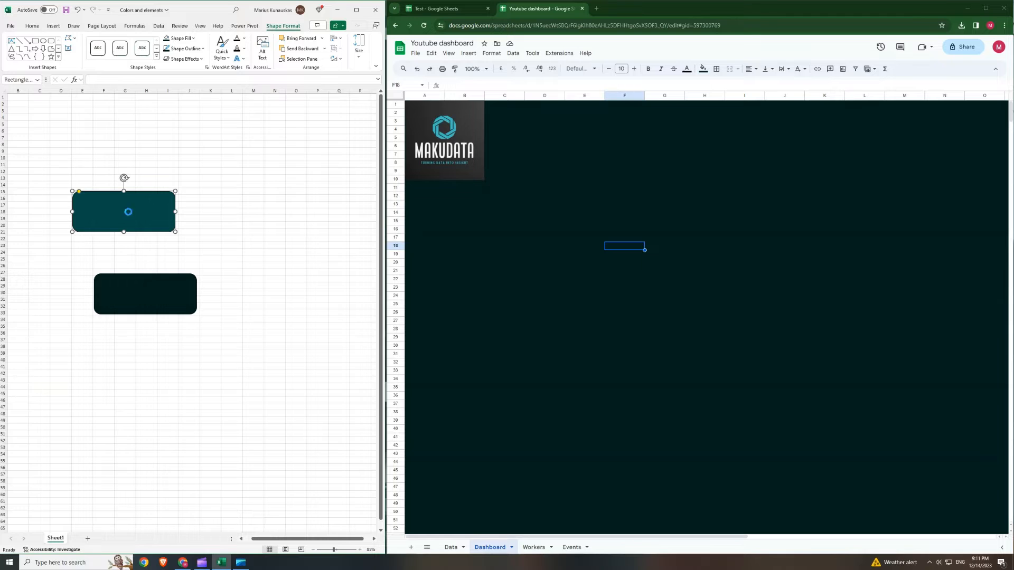
{"action": "key", "text": "ctrl+c"}
{"action": "left_click", "coordinate": [489, 261]}
{"action": "key", "text": "ctrl+v"}
{"action": "left_click_drag", "start_coordinate": [581, 302], "coordinate": [649, 243]}
{"action": "left_click", "coordinate": [701, 338]}
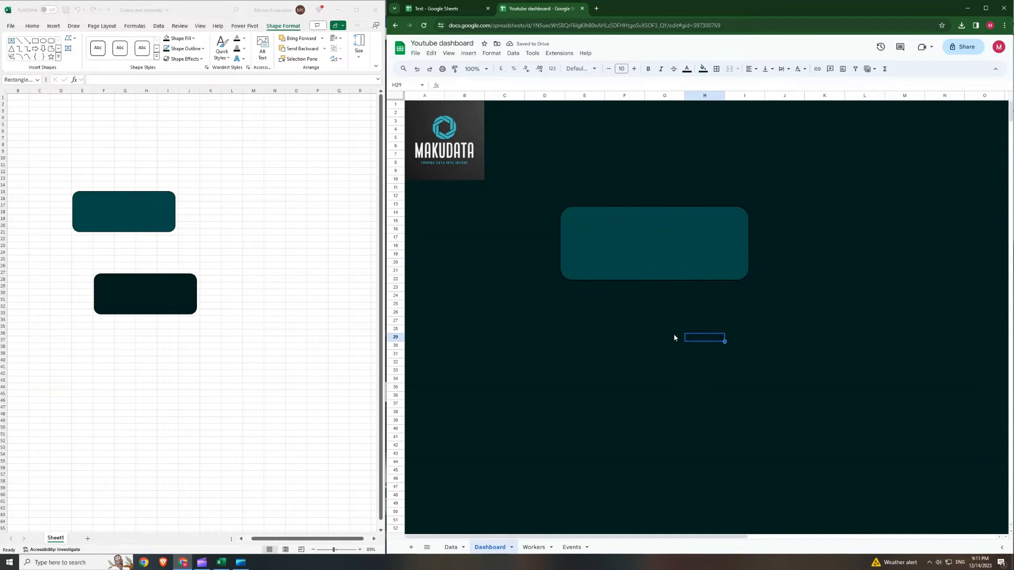
{"action": "left_click", "coordinate": [656, 244]}
{"action": "key", "text": "Delete"}
Switch to Excel and give the upper teal rounded rectangle an outline in a teal theme colour
{"action": "left_click", "coordinate": [127, 220]}
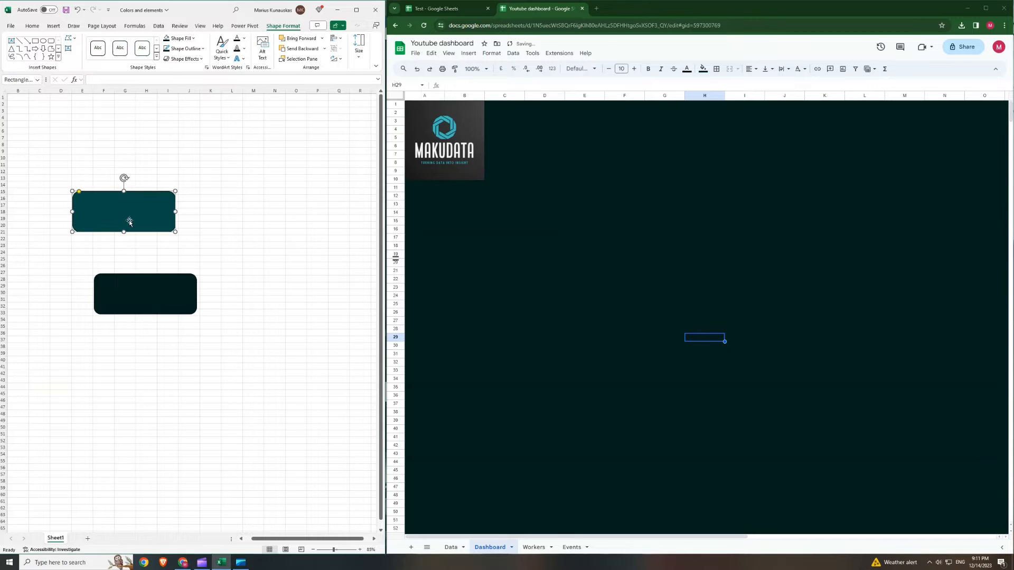
{"action": "left_click", "coordinate": [204, 49]}
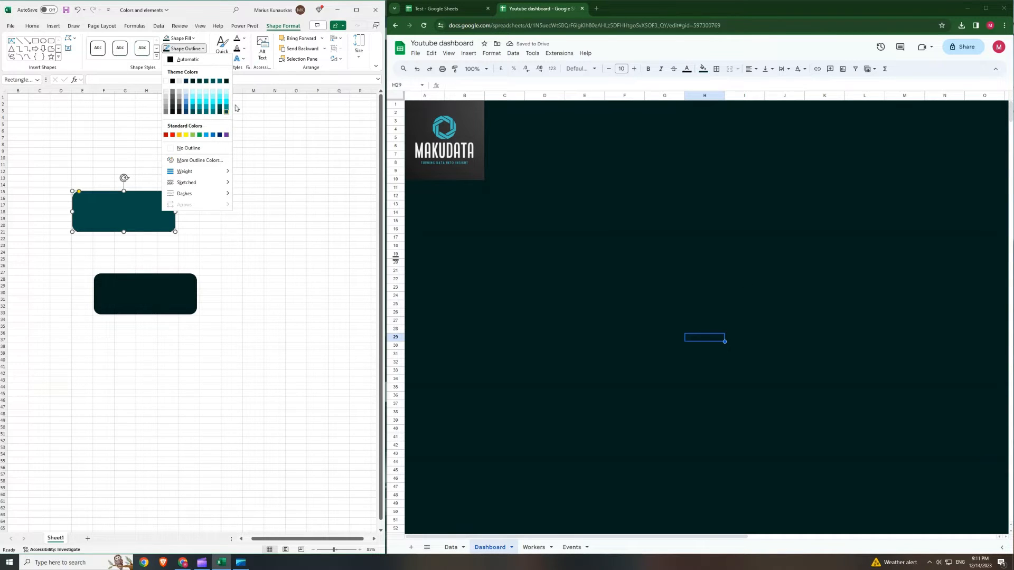
{"action": "left_click", "coordinate": [219, 82]}
{"action": "left_click", "coordinate": [265, 186]}
Copy the outlined rectangle to the Google Sheets Dashboard, placing and stretching it over about columns C to G, rows 11 to 23
{"action": "left_click", "coordinate": [125, 210]}
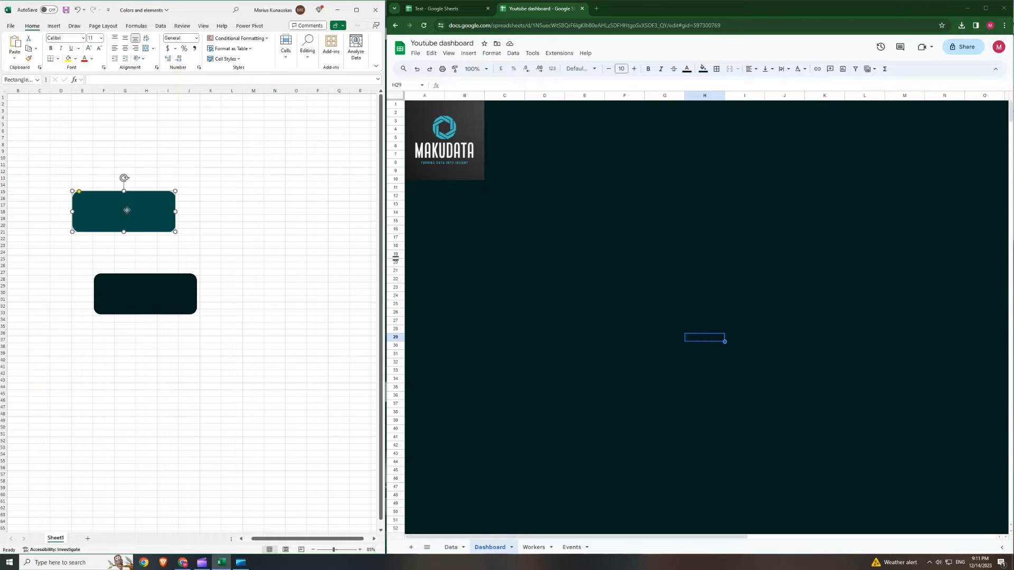
{"action": "left_click", "coordinate": [586, 230]}
{"action": "key", "text": "ctrl+v"}
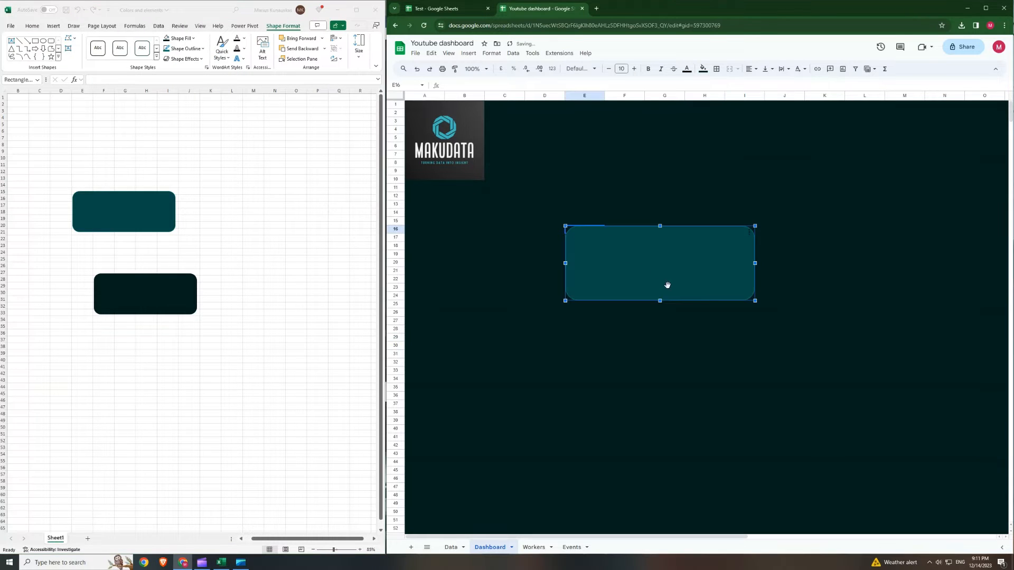
{"action": "left_click", "coordinate": [649, 348]}
{"action": "left_click", "coordinate": [668, 279]}
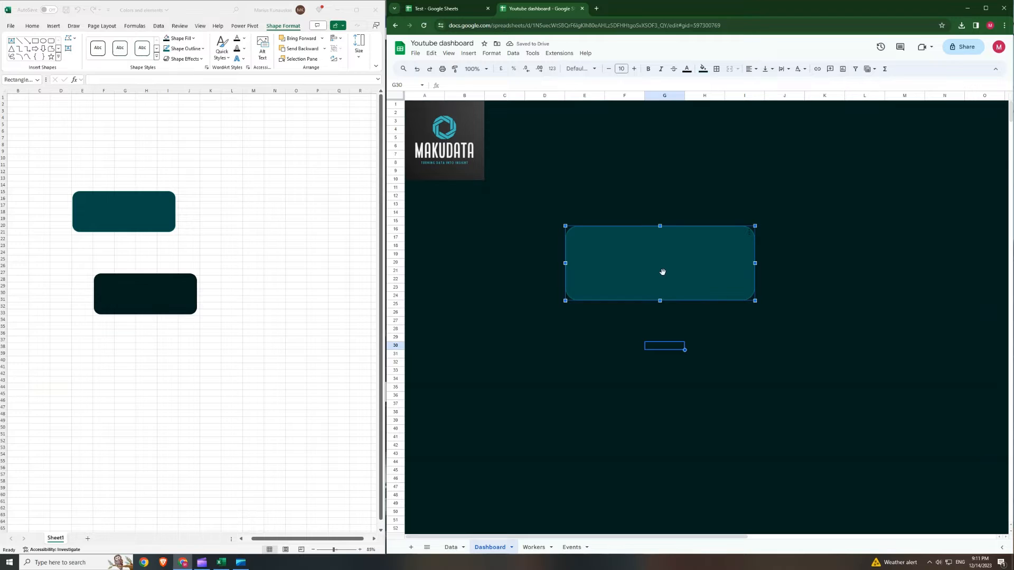
{"action": "left_click_drag", "start_coordinate": [660, 271], "coordinate": [580, 288]}
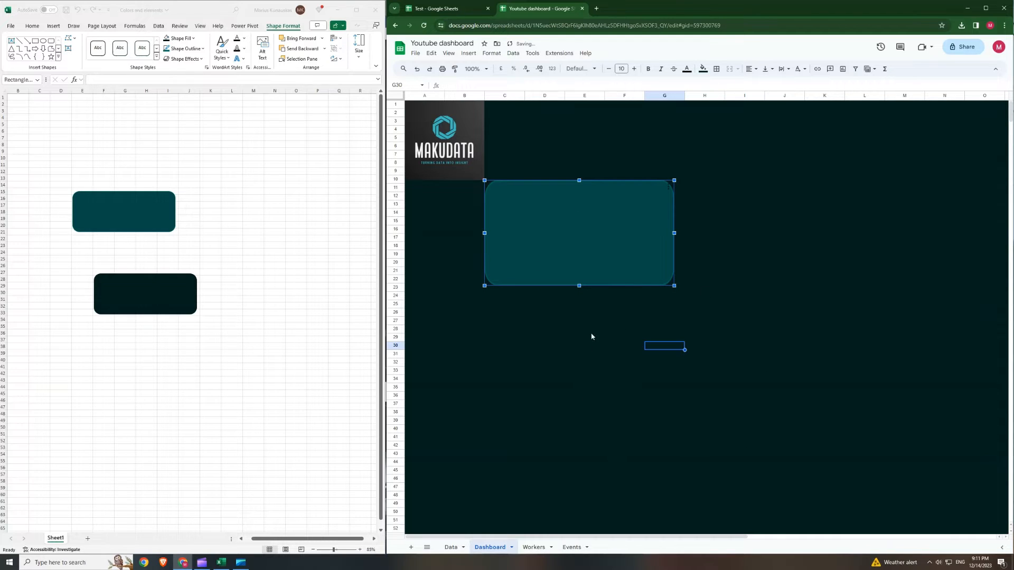
{"action": "left_click", "coordinate": [578, 343]}
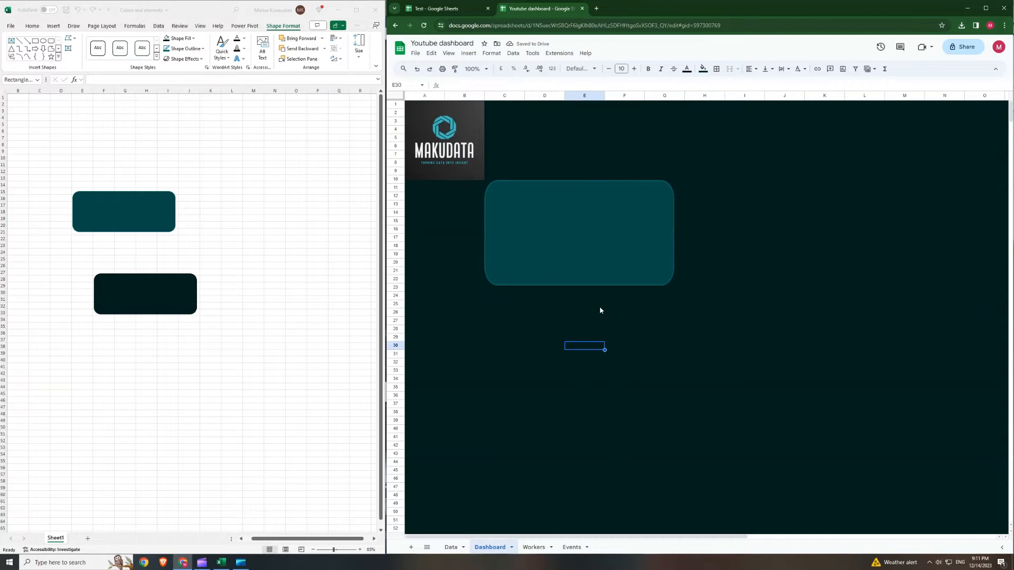
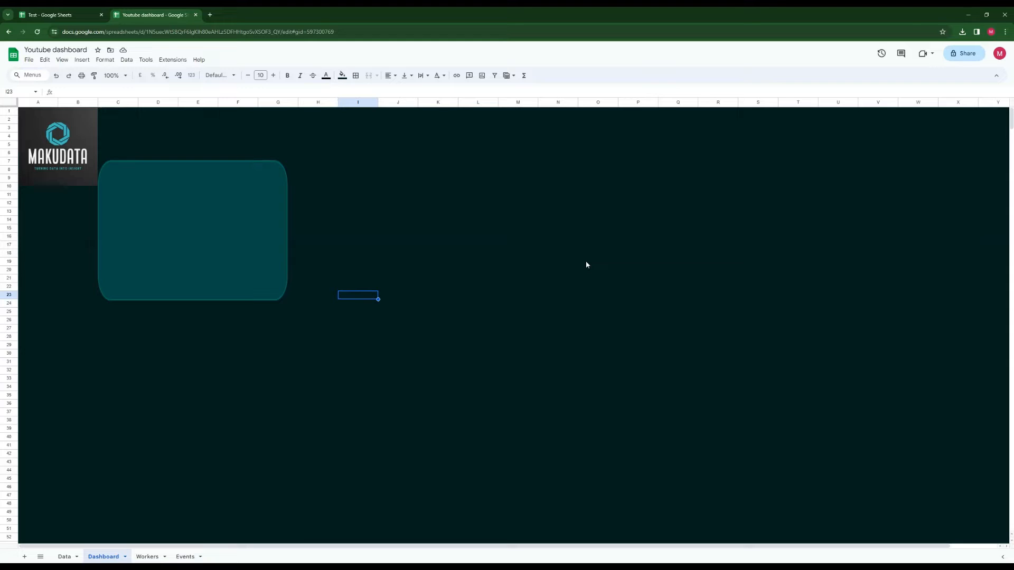
Insert seven columns to the right of column Z on the Dashboard sheet
{"action": "left_click_drag", "start_coordinate": [335, 546], "coordinate": [382, 547]}
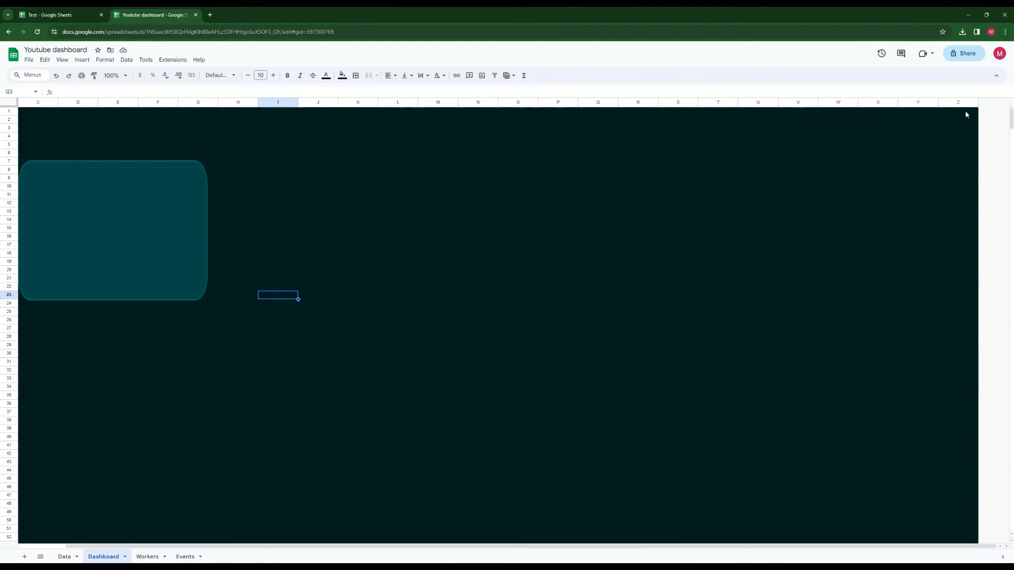
{"action": "left_click_drag", "start_coordinate": [952, 104], "coordinate": [718, 104]}
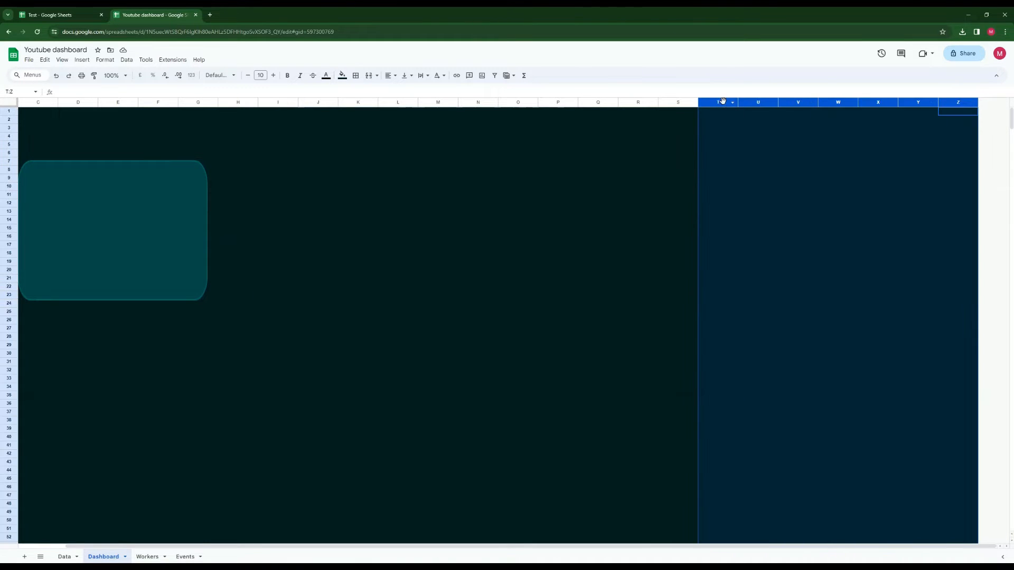
{"action": "right_click", "coordinate": [717, 104]}
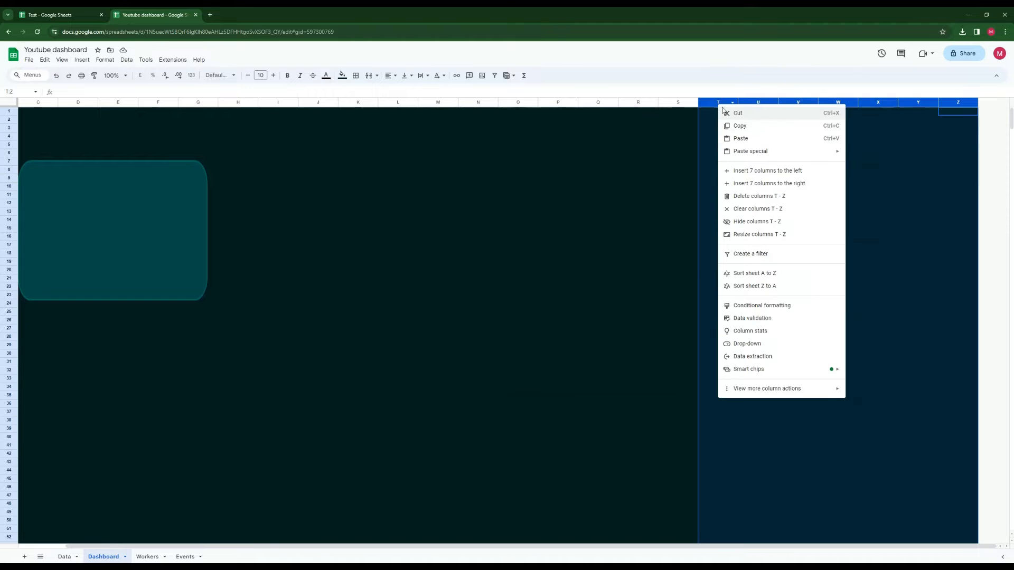
{"action": "left_click", "coordinate": [802, 182]}
{"action": "left_click_drag", "start_coordinate": [647, 546], "coordinate": [684, 548]}
{"action": "left_click", "coordinate": [790, 180]}
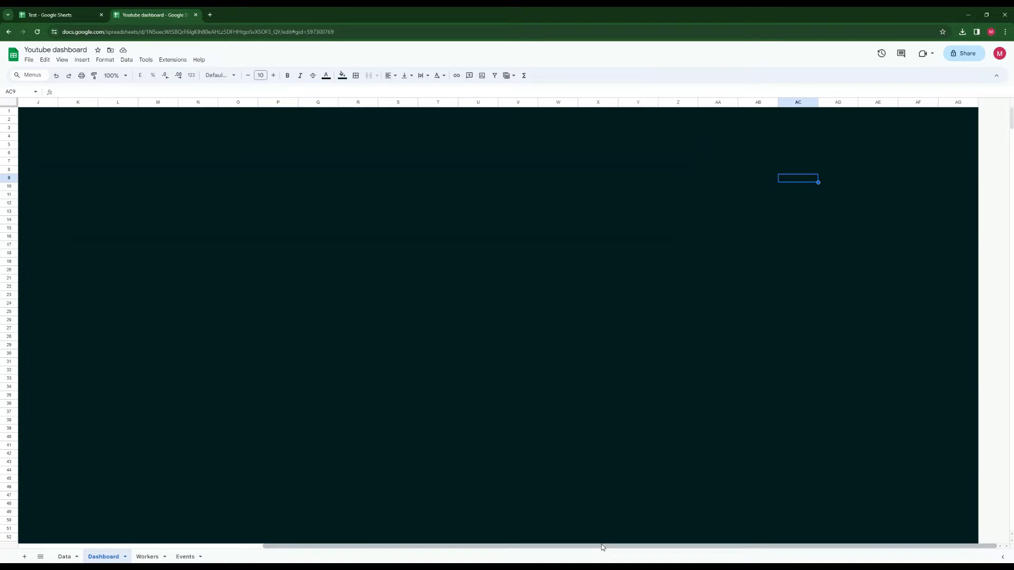
{"action": "left_click_drag", "start_coordinate": [604, 548], "coordinate": [186, 560]}
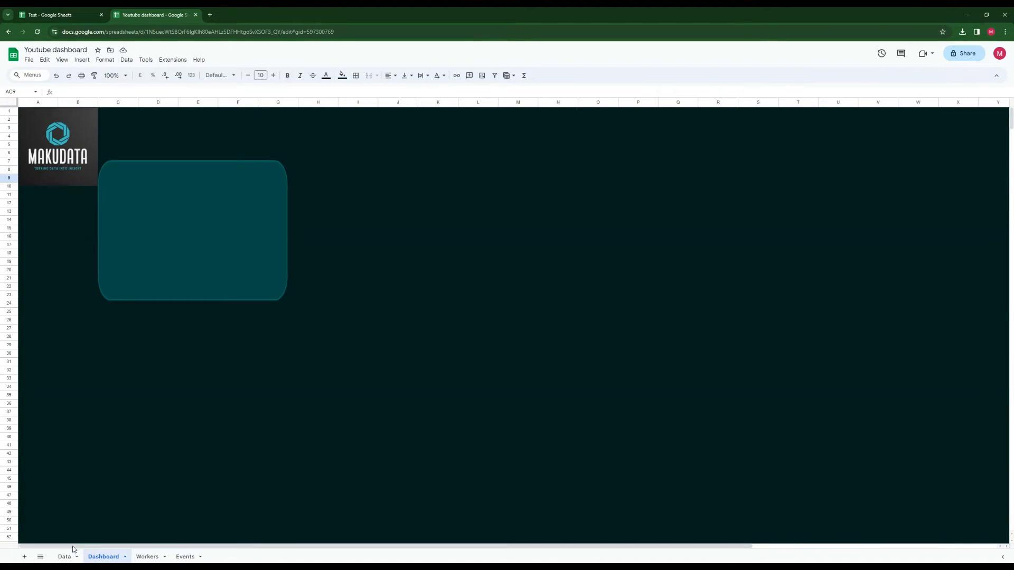
Set up a pivot table from the Data sheet's range A1:N301, with an existing sheet as its destination
{"action": "left_click", "coordinate": [61, 557]}
{"action": "left_click", "coordinate": [227, 189]}
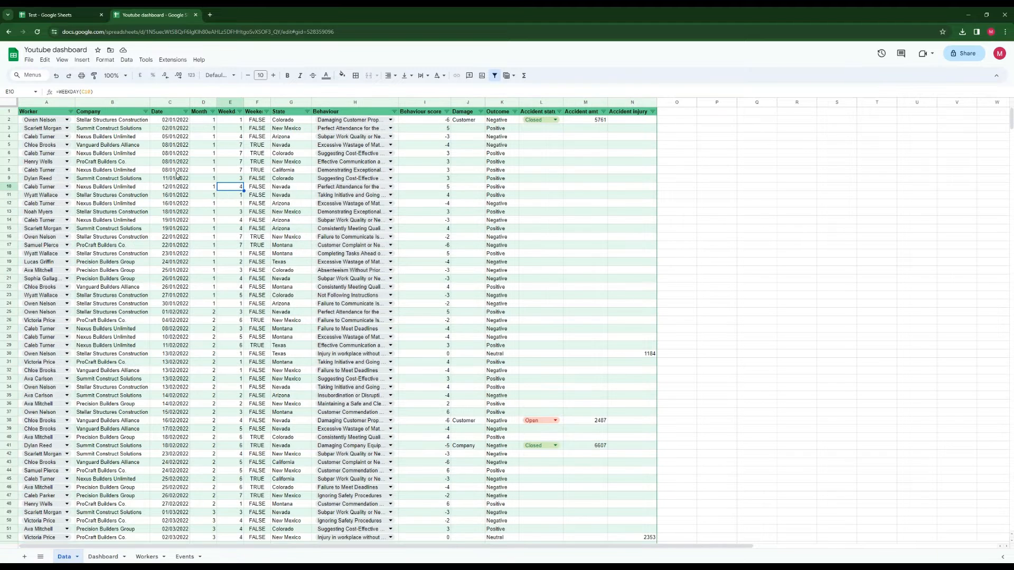
{"action": "left_click", "coordinate": [83, 60]}
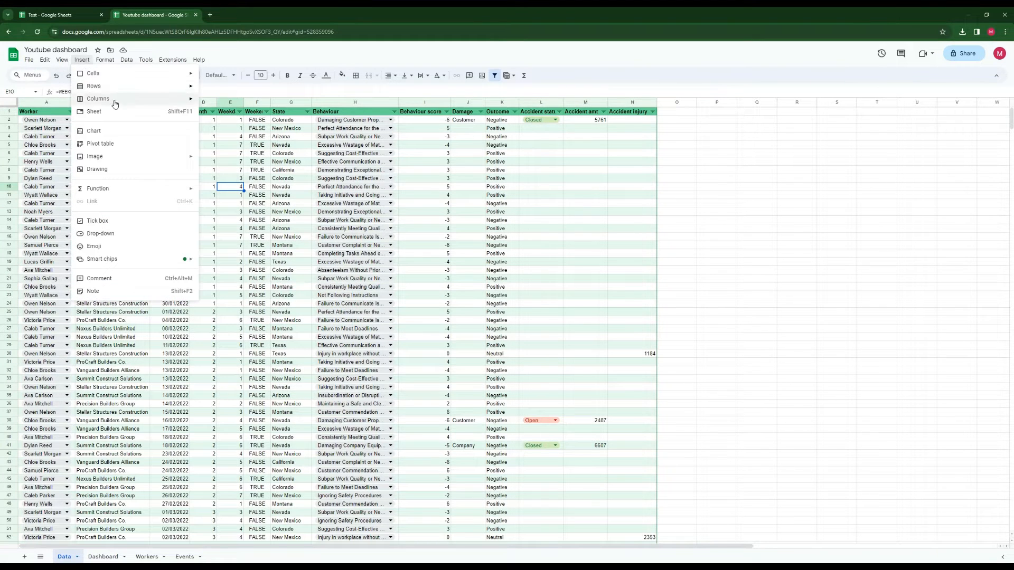
{"action": "mouse_move", "coordinate": [109, 183]}
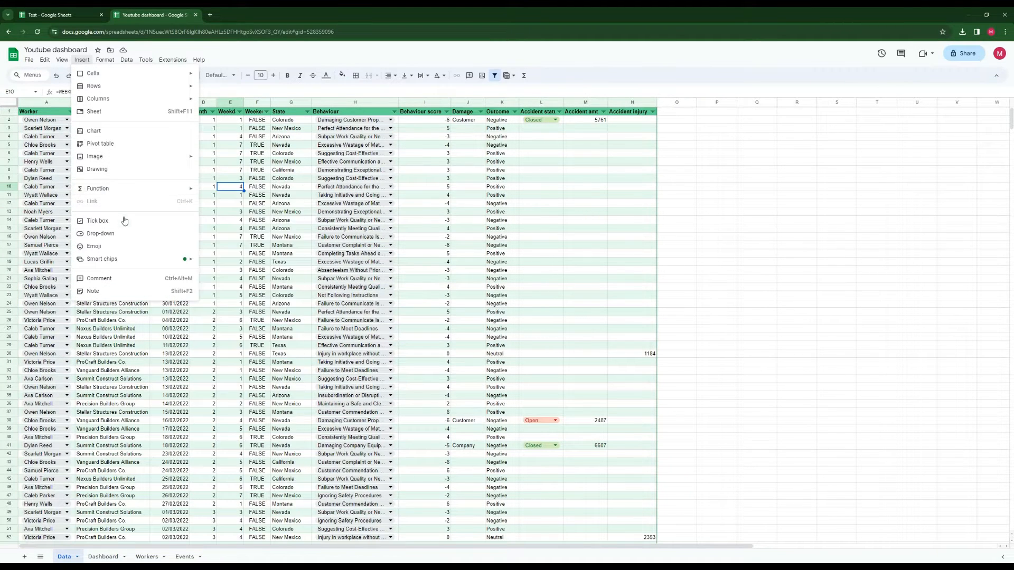
{"action": "left_click", "coordinate": [107, 144]}
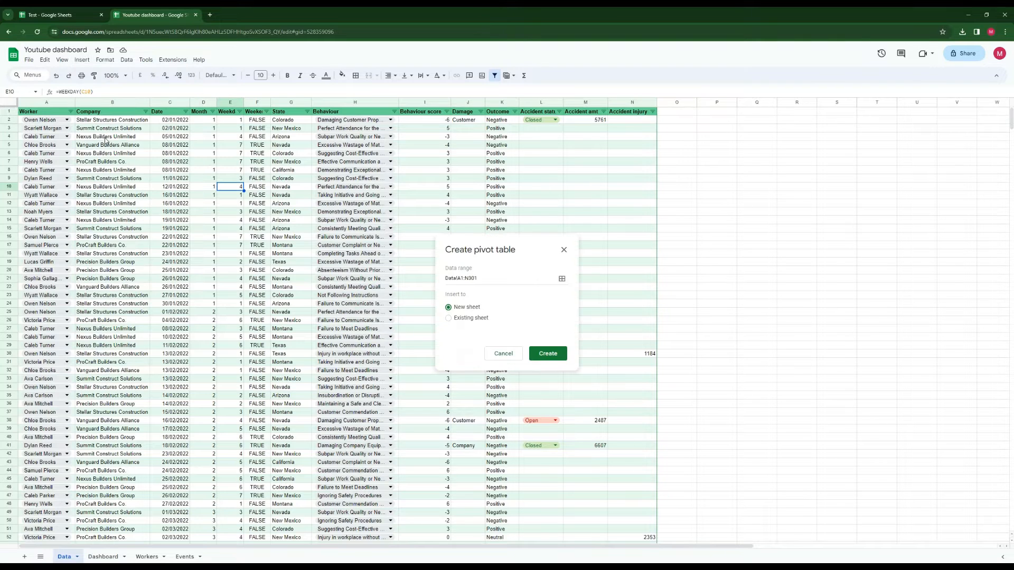
{"action": "left_click", "coordinate": [448, 319]}
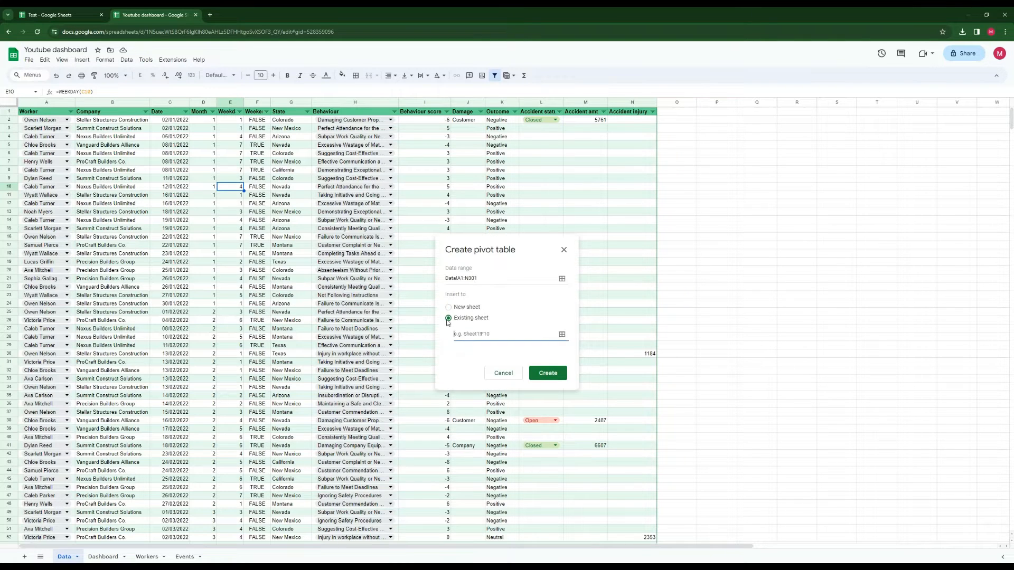
Set the pivot table's location to Dashboard!AA1 and create it
{"action": "left_click", "coordinate": [561, 334]}
{"action": "left_click", "coordinate": [103, 557]}
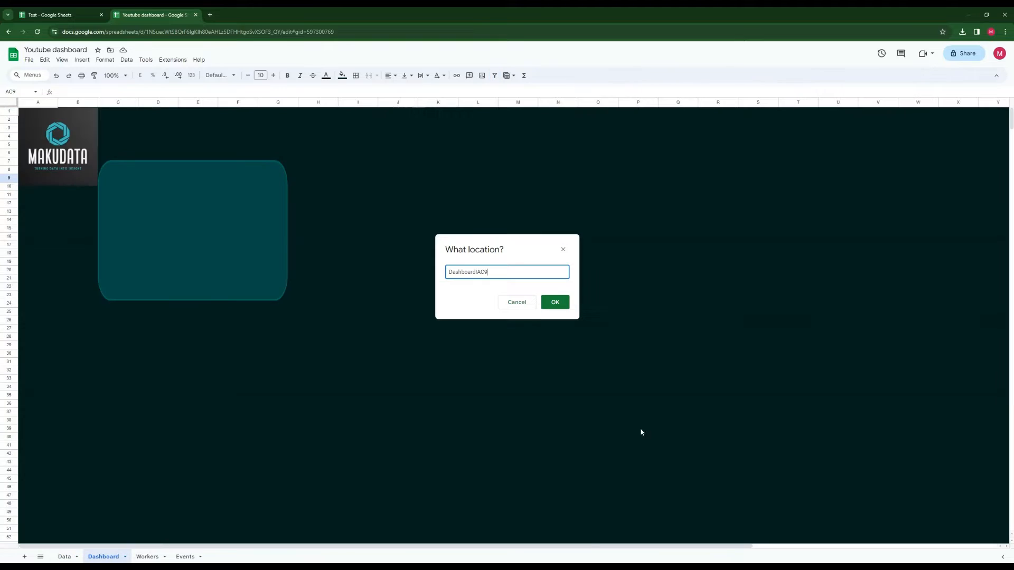
{"action": "left_click_drag", "start_coordinate": [561, 546], "coordinate": [839, 538]}
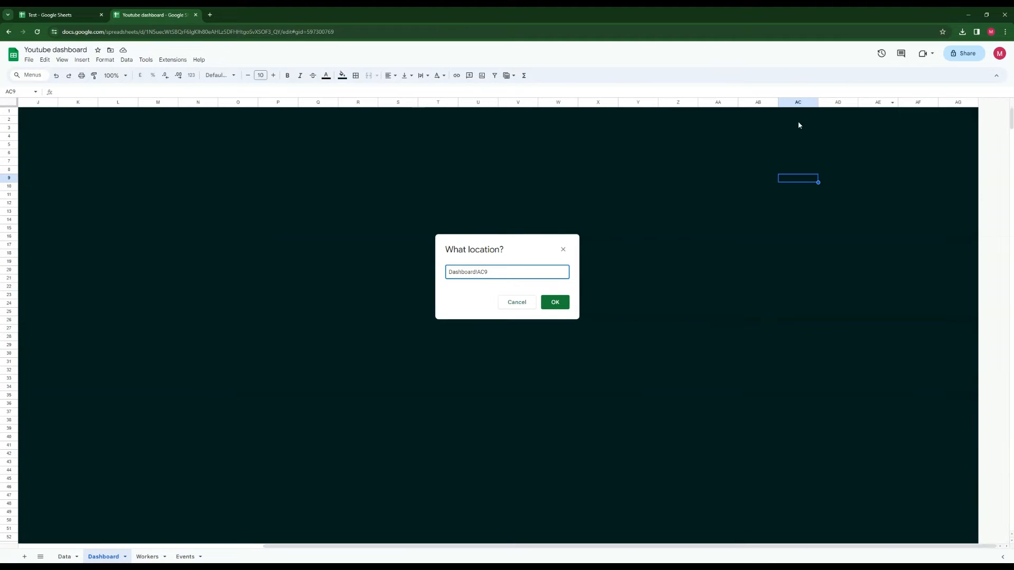
{"action": "left_click", "coordinate": [732, 136]}
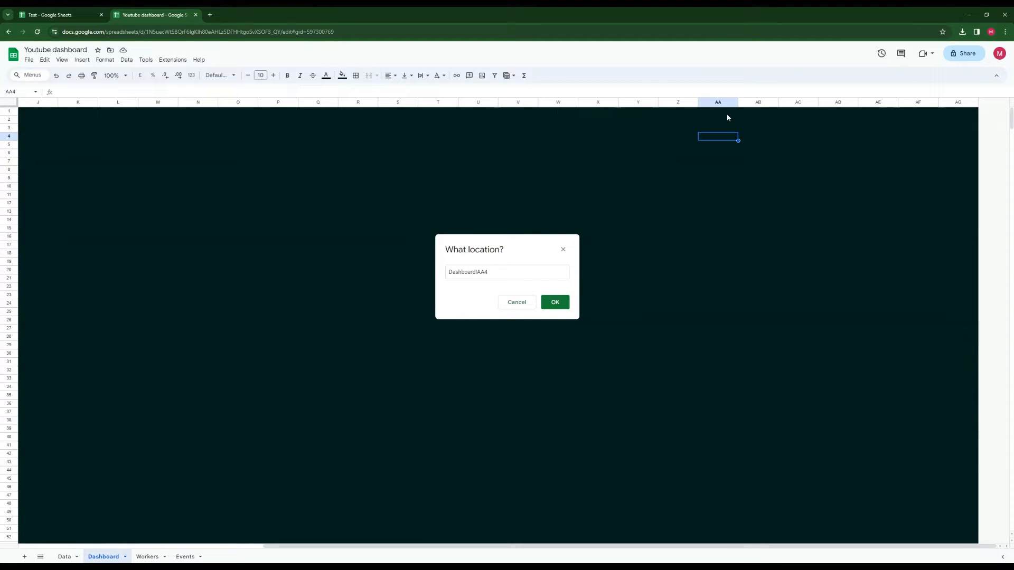
{"action": "left_click", "coordinate": [727, 113]}
{"action": "left_click", "coordinate": [554, 302]}
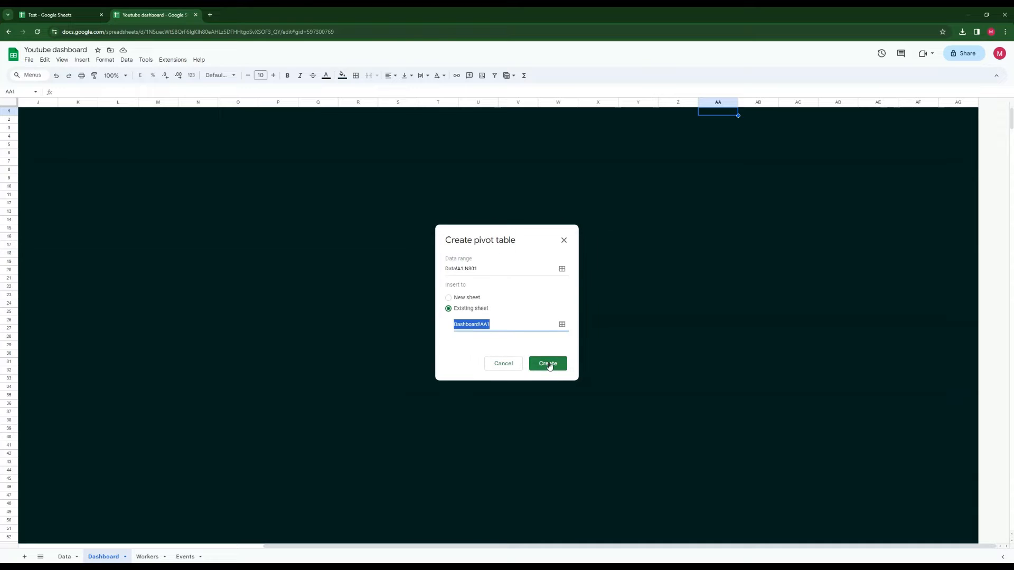
{"action": "left_click", "coordinate": [548, 364]}
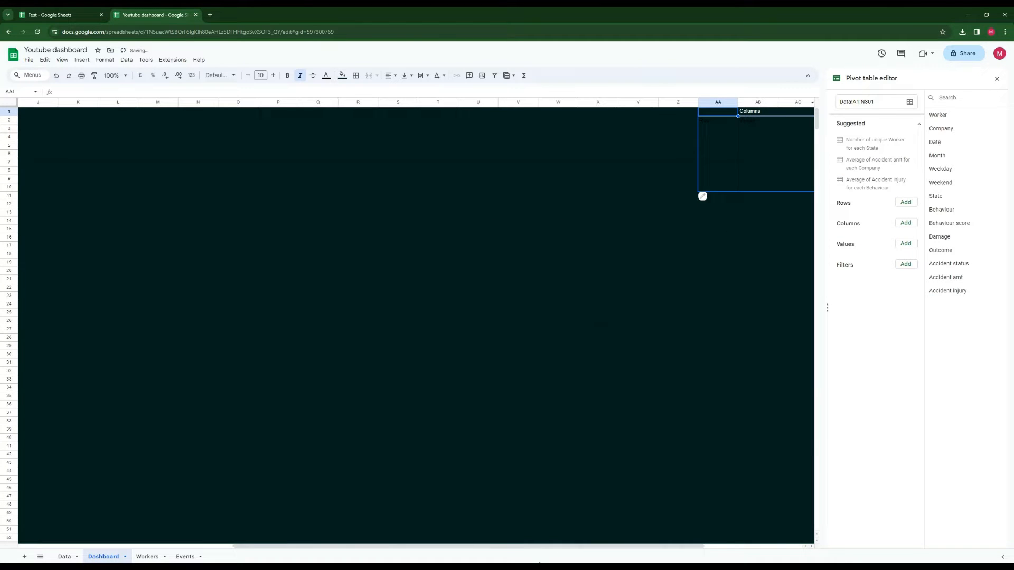
{"action": "left_click_drag", "start_coordinate": [404, 546], "coordinate": [138, 536]}
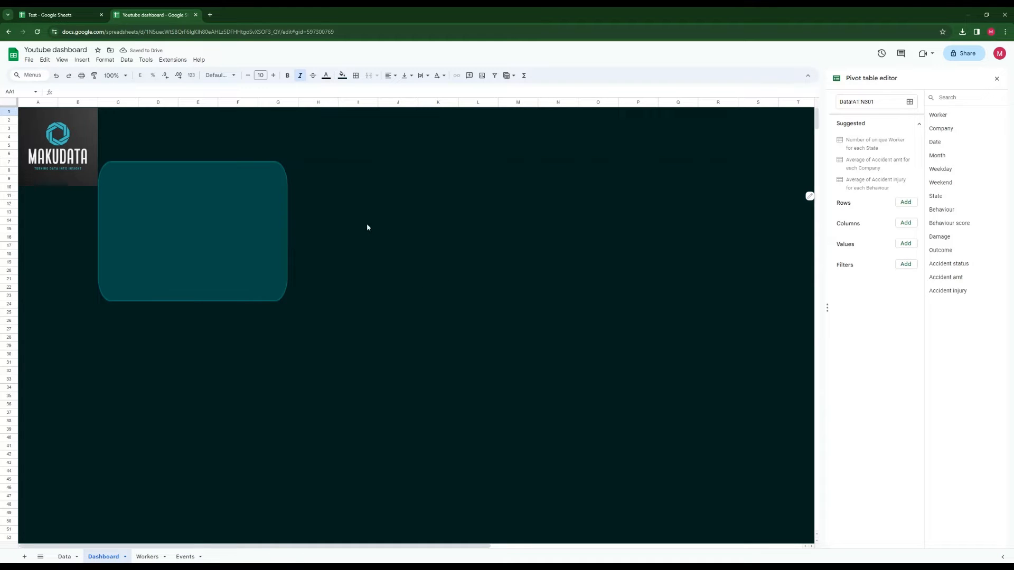
Change the text colour of the empty pivot table in AA1:AE10 on the Dashboard sheet to light grey
{"action": "left_click", "coordinate": [90, 15]}
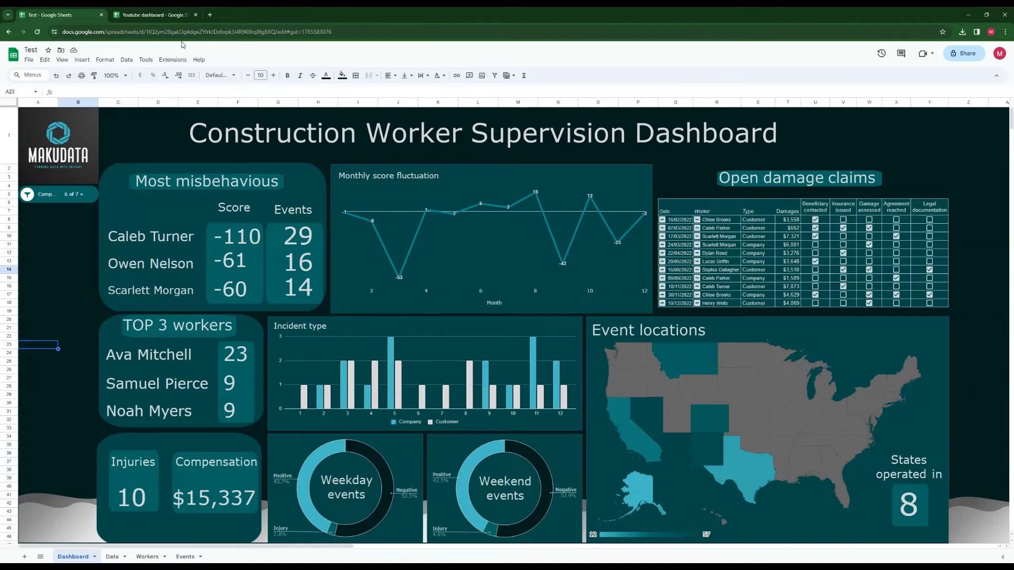
{"action": "left_click", "coordinate": [160, 14]}
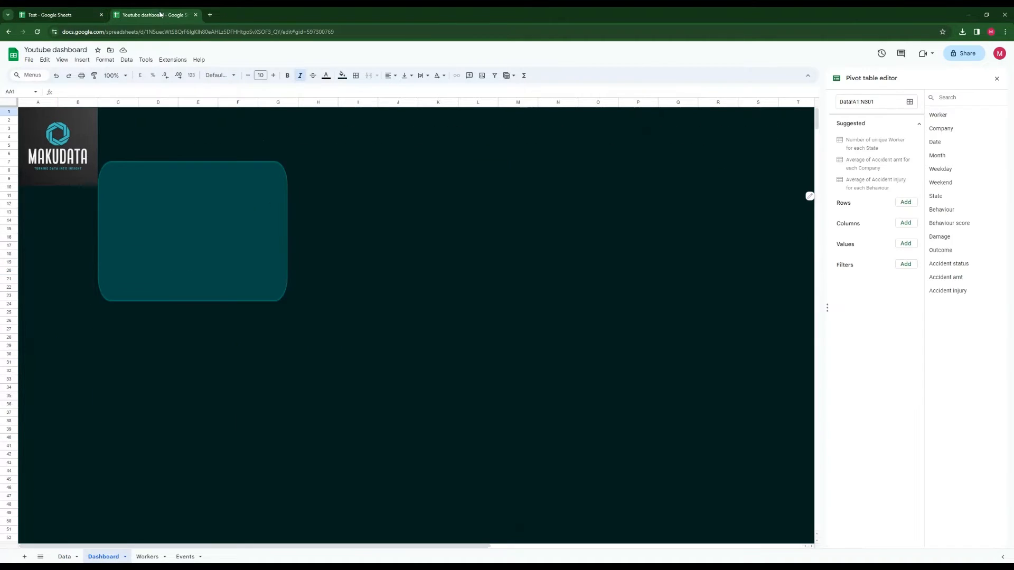
{"action": "left_click", "coordinate": [361, 207]}
{"action": "left_click_drag", "start_coordinate": [429, 548], "coordinate": [755, 547]}
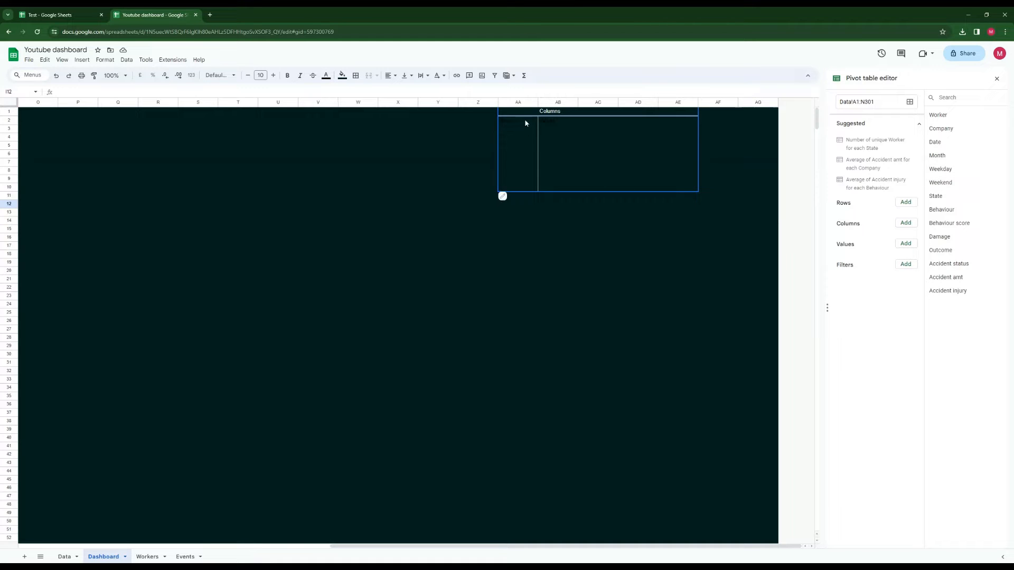
{"action": "left_click_drag", "start_coordinate": [515, 116], "coordinate": [696, 191]}
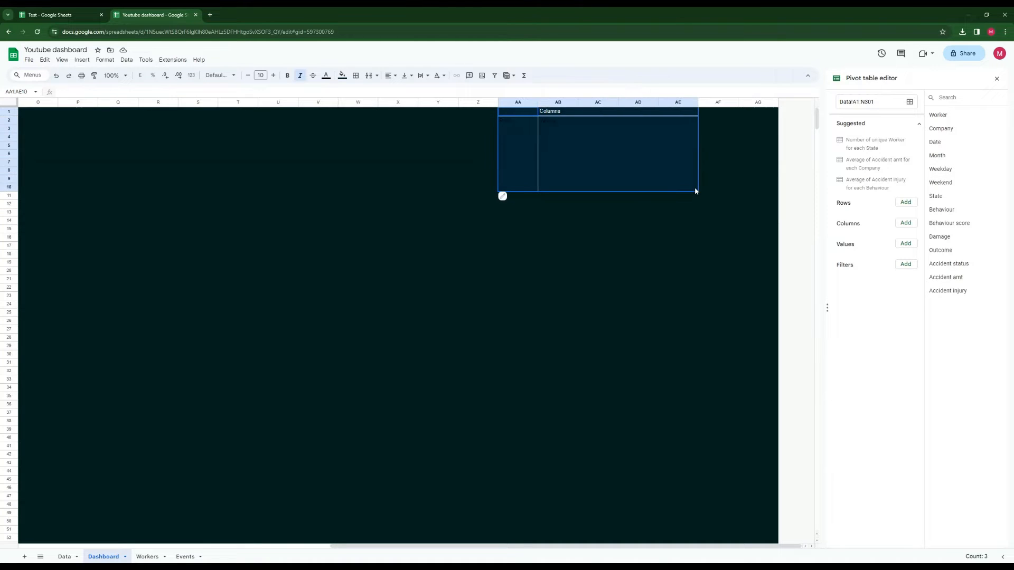
{"action": "left_click", "coordinate": [326, 75]}
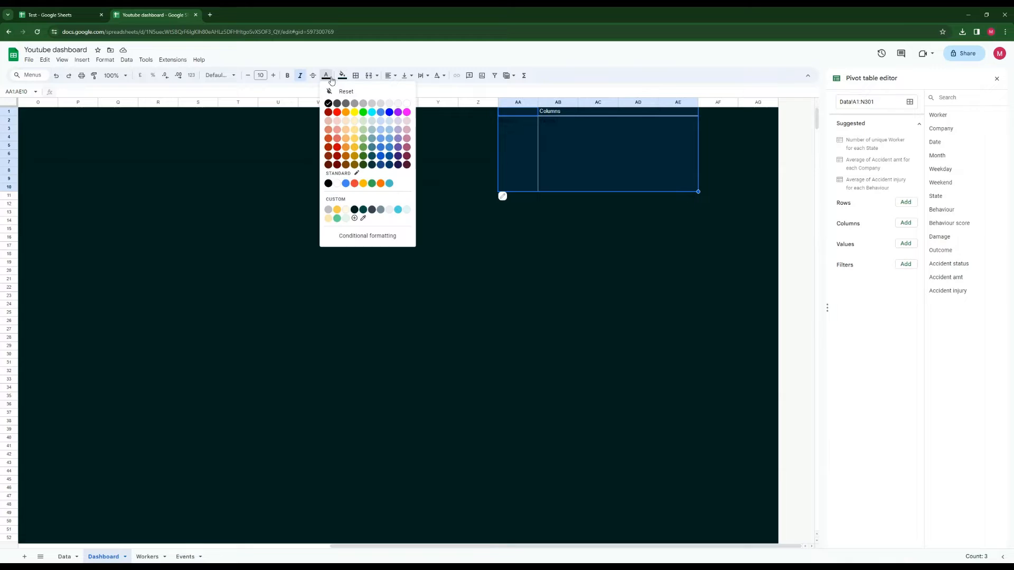
{"action": "left_click", "coordinate": [382, 105]}
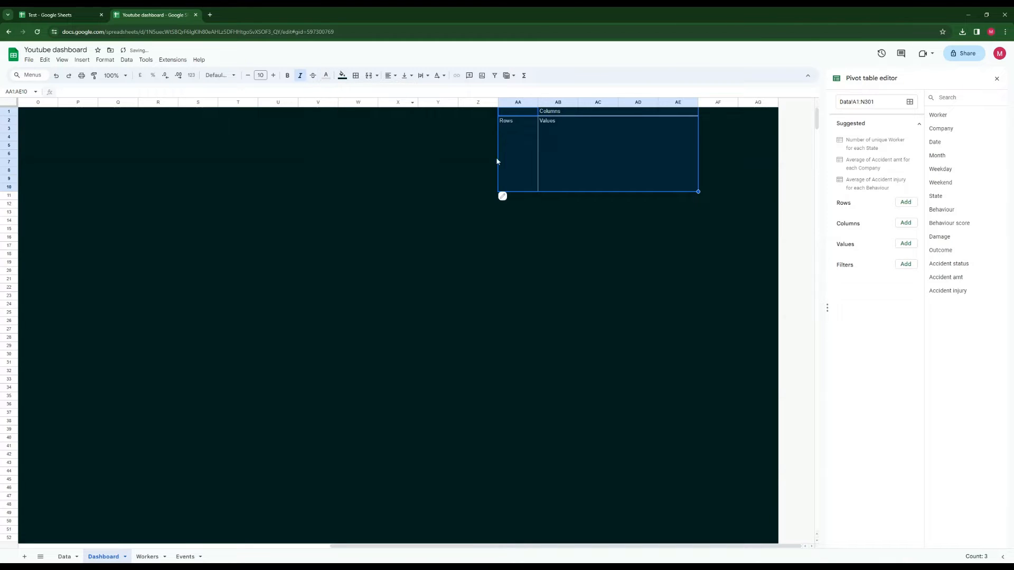
{"action": "left_click", "coordinate": [545, 230]}
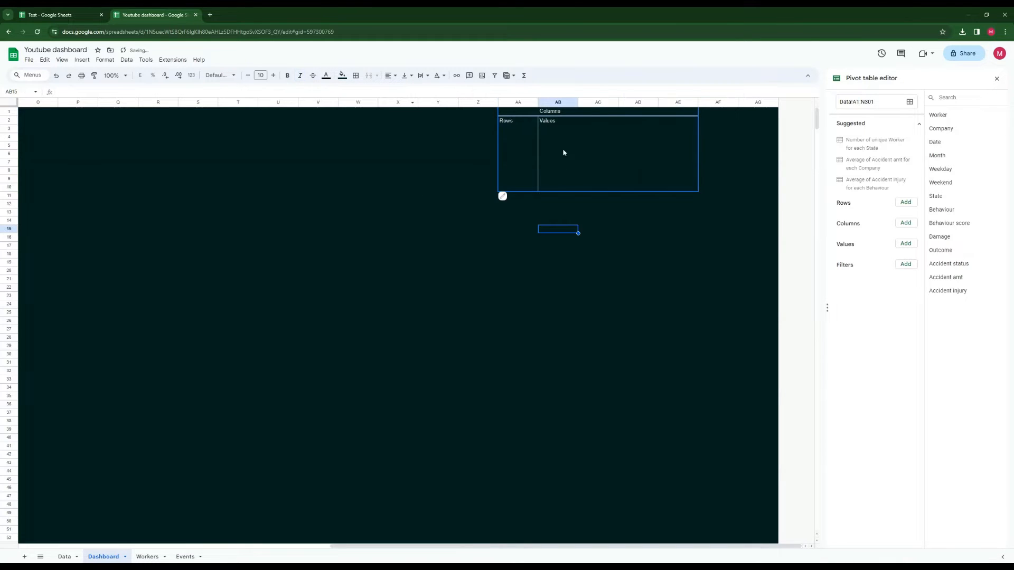
Set the spreadsheet's zoom level to 125%
{"action": "left_click", "coordinate": [109, 62]}
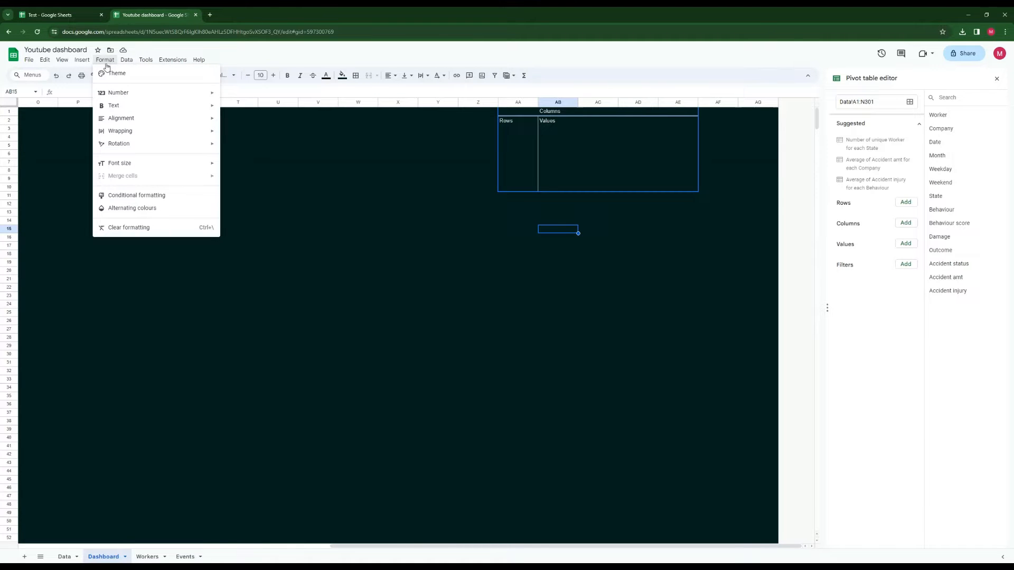
{"action": "mouse_move", "coordinate": [62, 59]}
{"action": "mouse_move", "coordinate": [82, 151]}
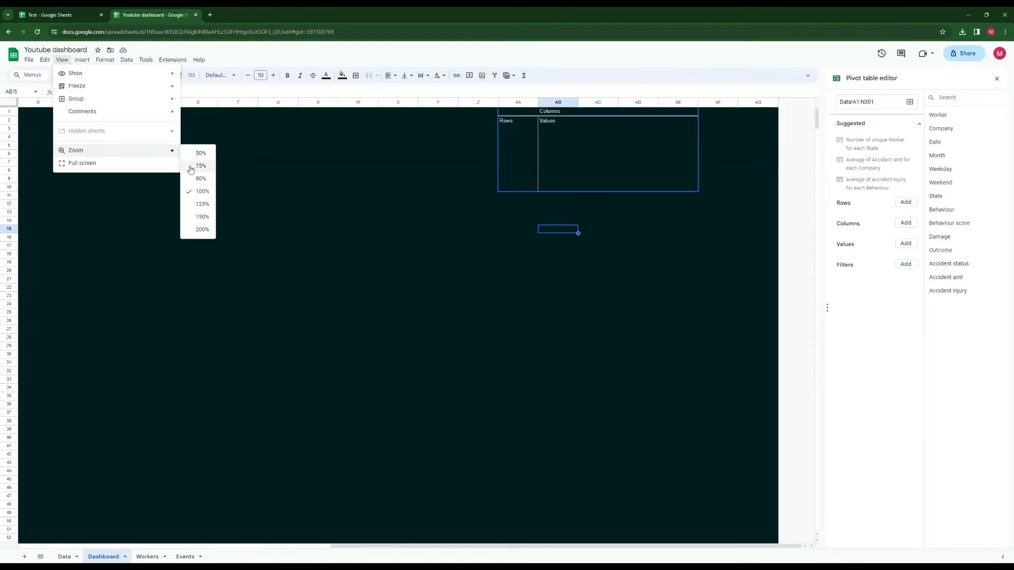
{"action": "left_click", "coordinate": [202, 206]}
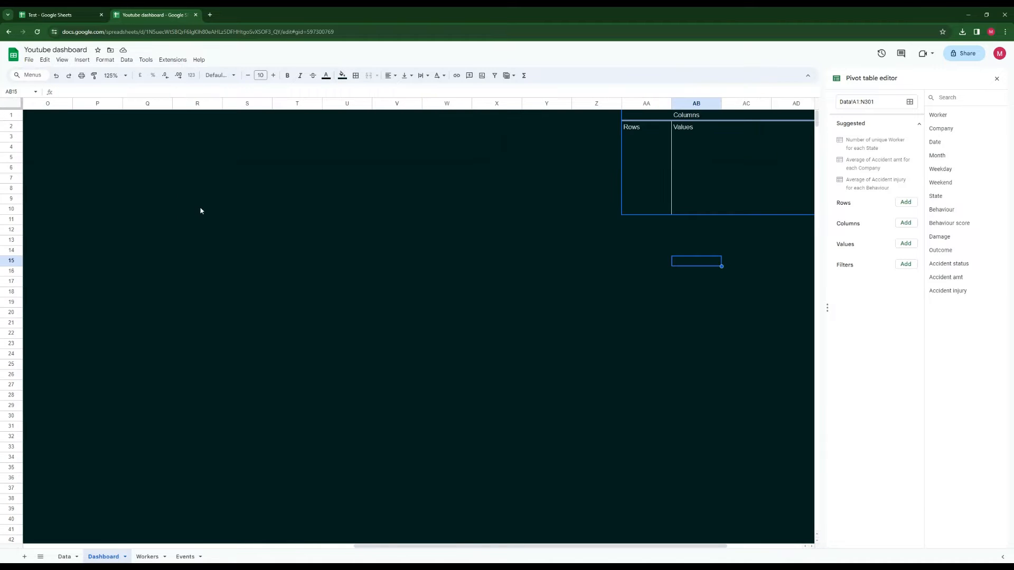
Add the Worker field to the pivot table's rows and turn off its totals
{"action": "left_click_drag", "start_coordinate": [444, 547], "coordinate": [519, 547]}
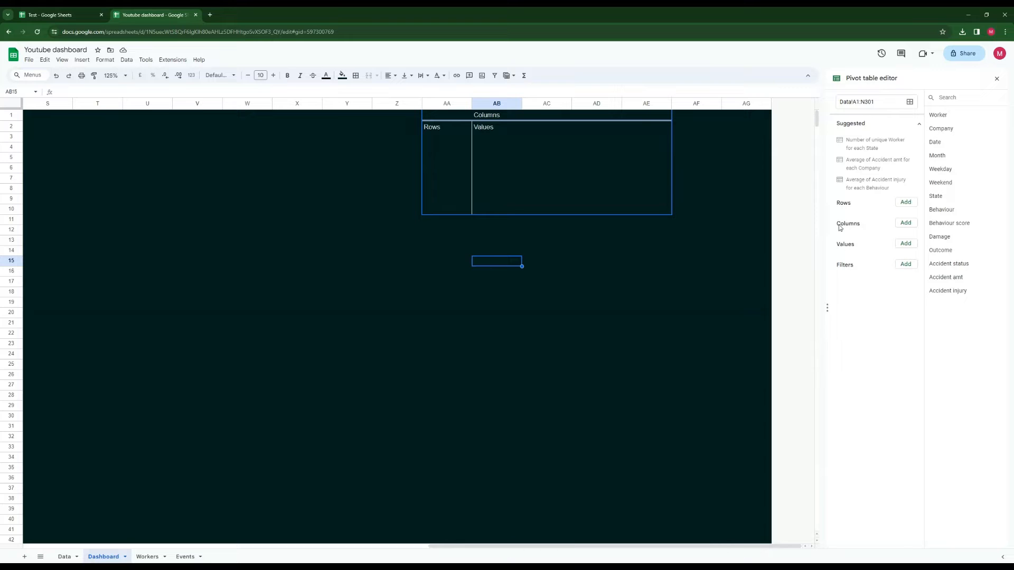
{"action": "left_click_drag", "start_coordinate": [942, 115], "coordinate": [834, 217]}
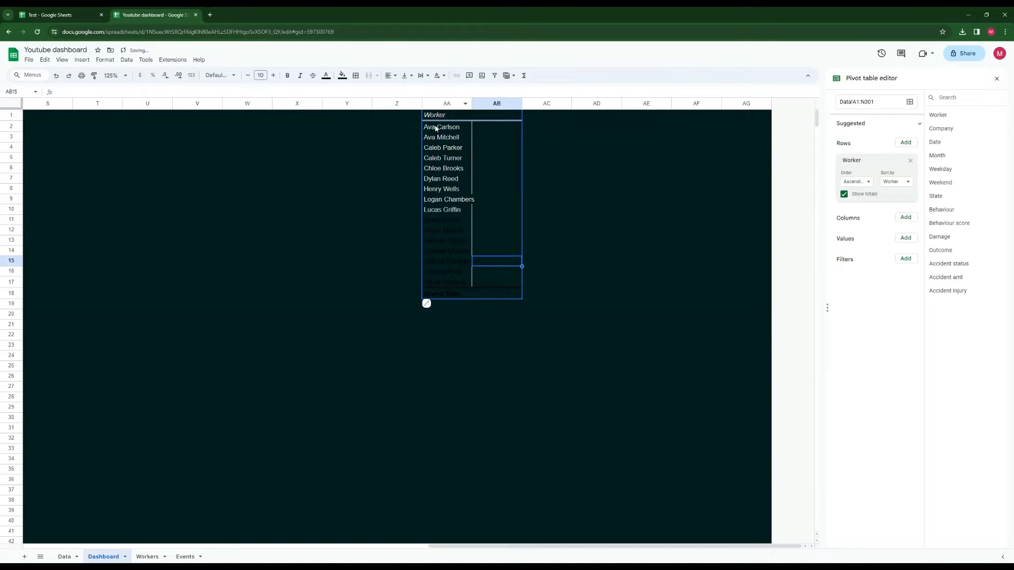
{"action": "left_click", "coordinate": [843, 194]}
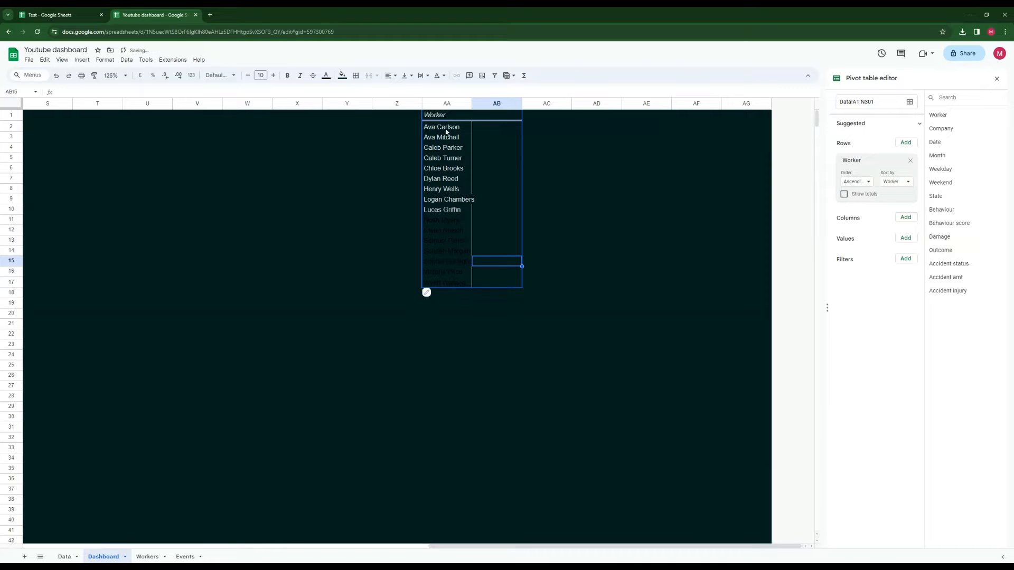
Change the text colour of the pivot table's worker list in AA2:AB17
{"action": "left_click_drag", "start_coordinate": [445, 132], "coordinate": [473, 285]}
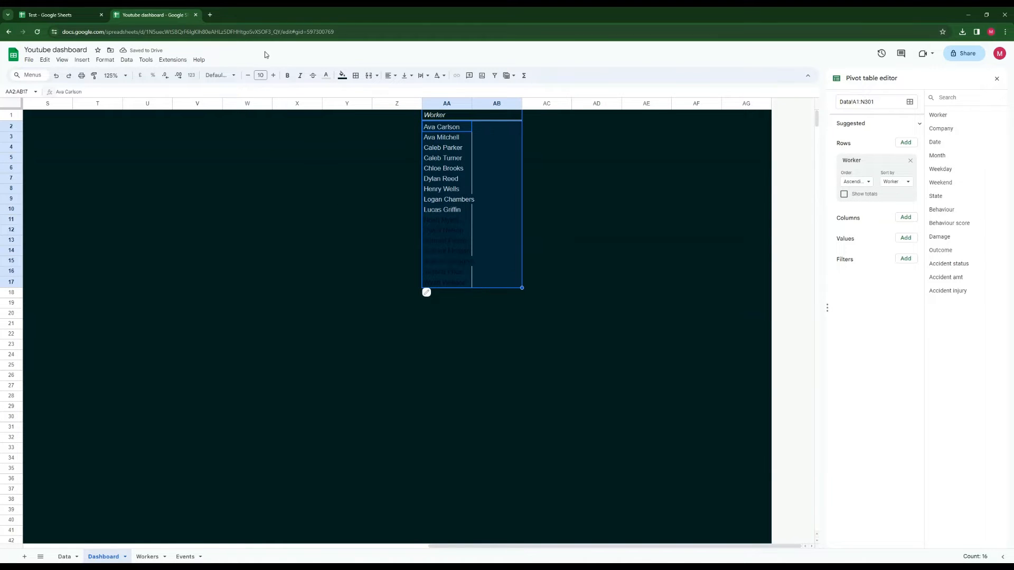
{"action": "left_click", "coordinate": [325, 75]}
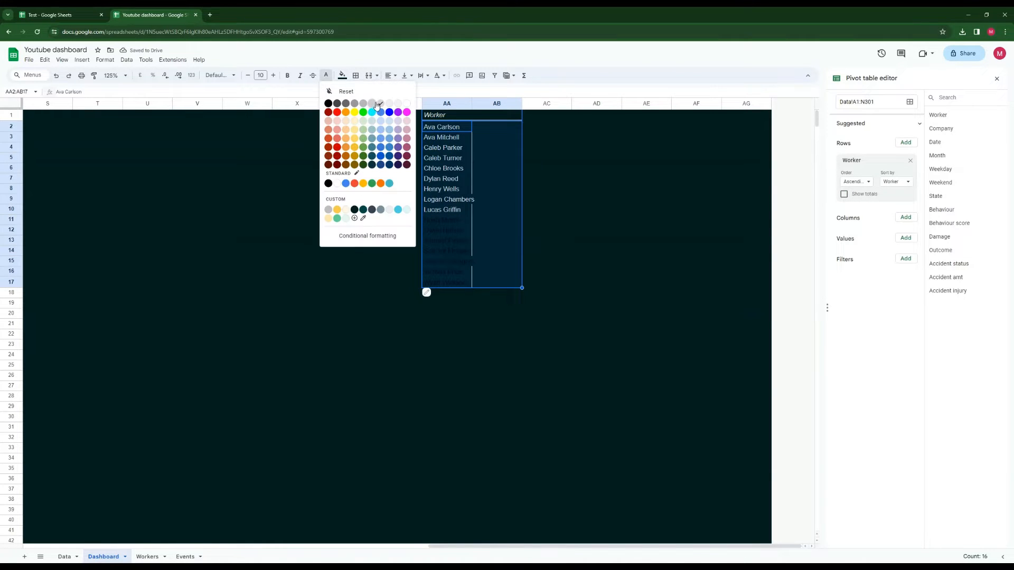
Set the text colour of the pivot table cells AA2:AB17 to light grey
{"action": "left_click", "coordinate": [377, 104]}
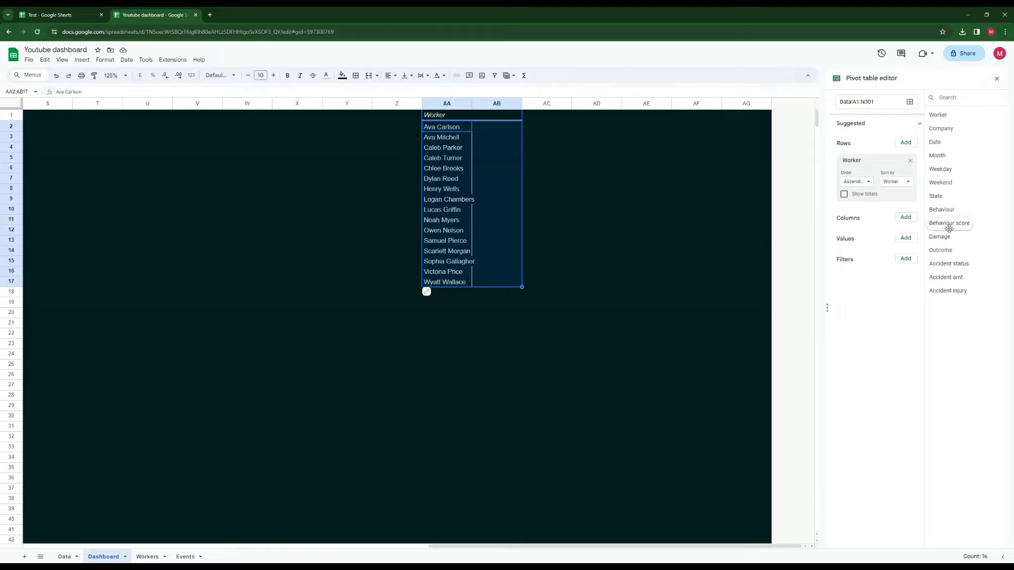
Add Behaviour score as a pivot table value and sort the Worker rows by SUM of Behaviour score
{"action": "left_click_drag", "start_coordinate": [950, 221], "coordinate": [855, 251]}
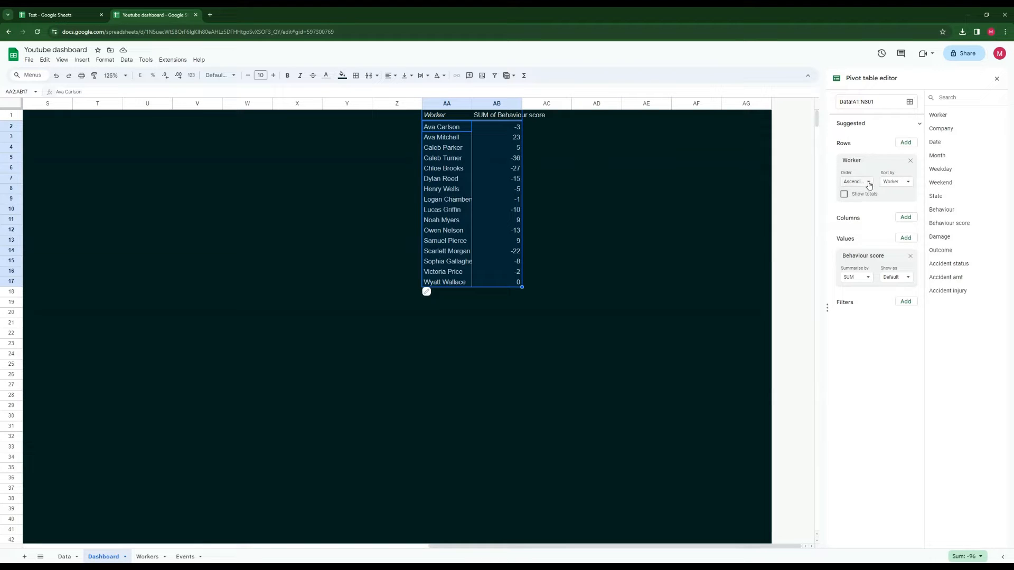
{"action": "left_click", "coordinate": [896, 182]}
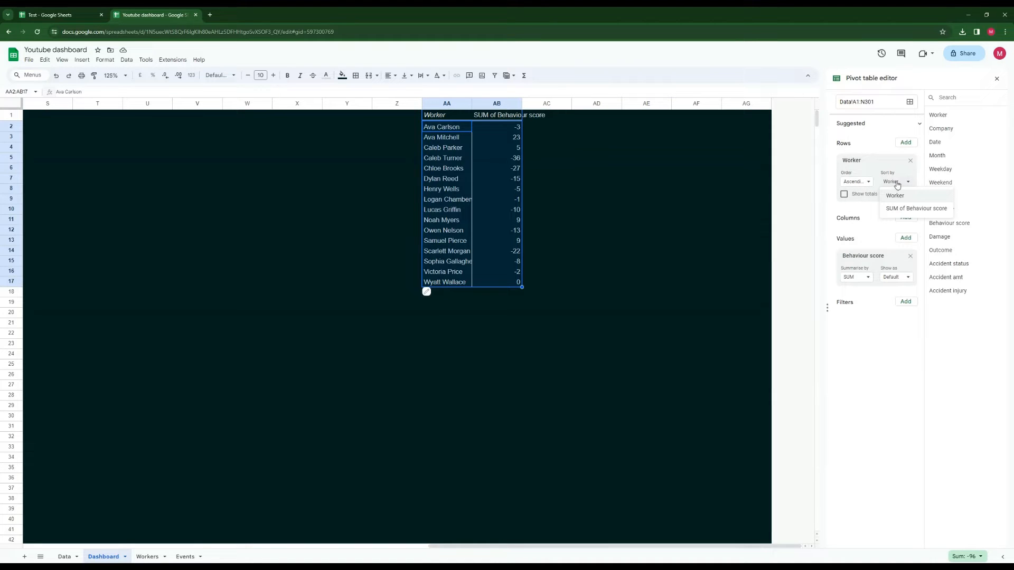
{"action": "left_click", "coordinate": [912, 209]}
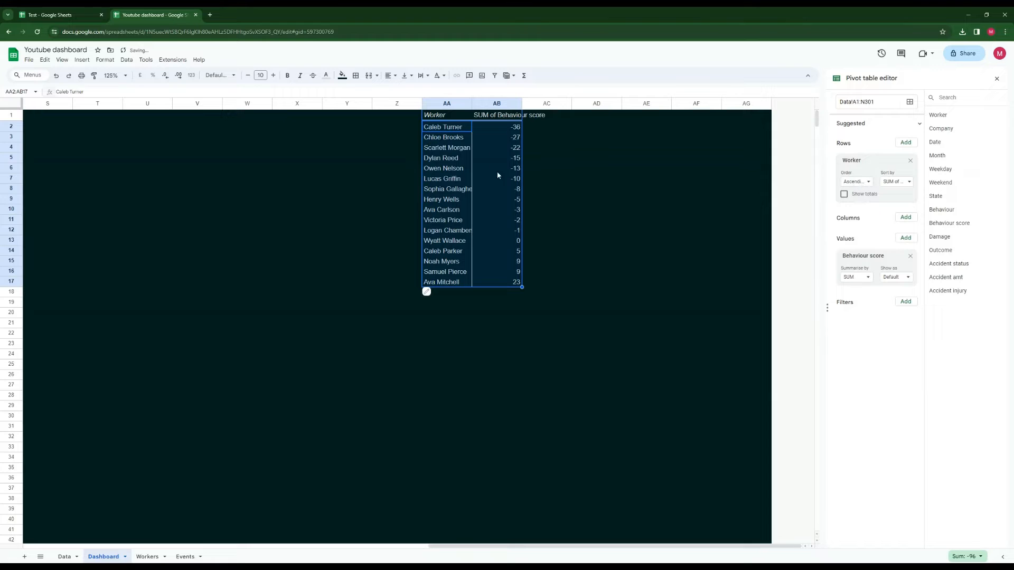
Reference the first pivot worker in AD2 with =AA2 and fill the formula across AD2:AE4
{"action": "left_click", "coordinate": [567, 128]}
{"action": "left_click", "coordinate": [618, 130]}
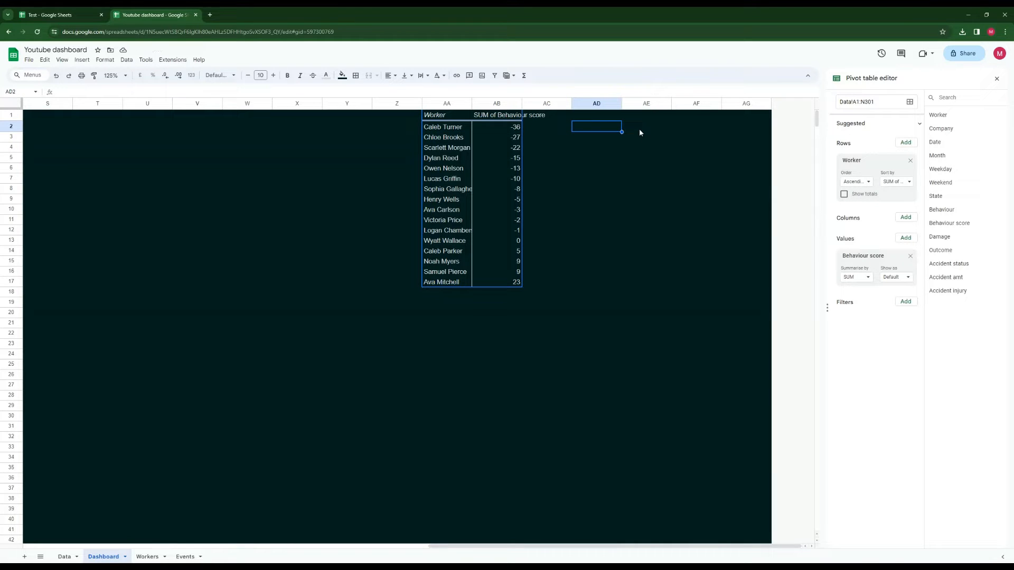
{"action": "type", "text": "="}
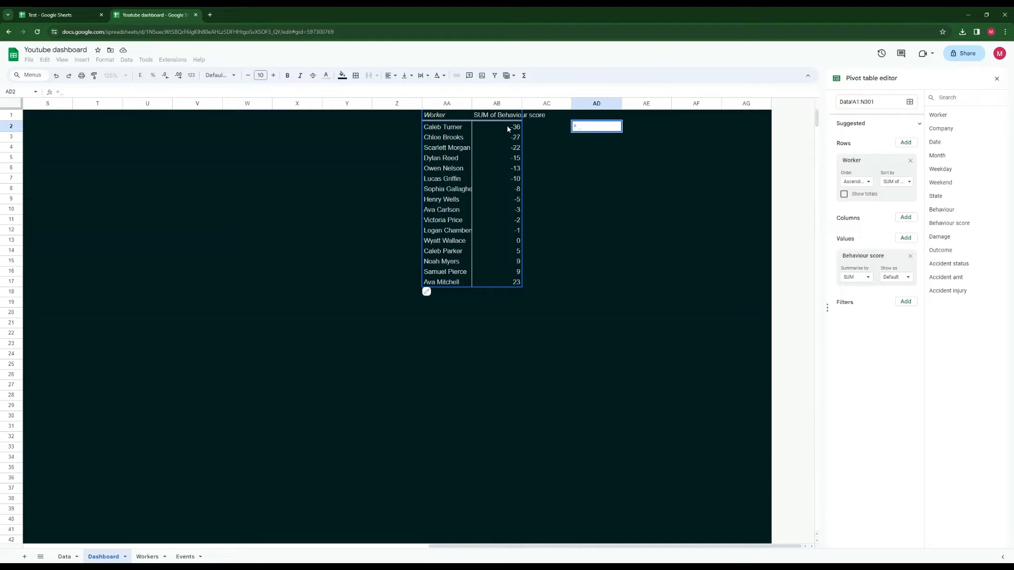
{"action": "left_click", "coordinate": [451, 129]}
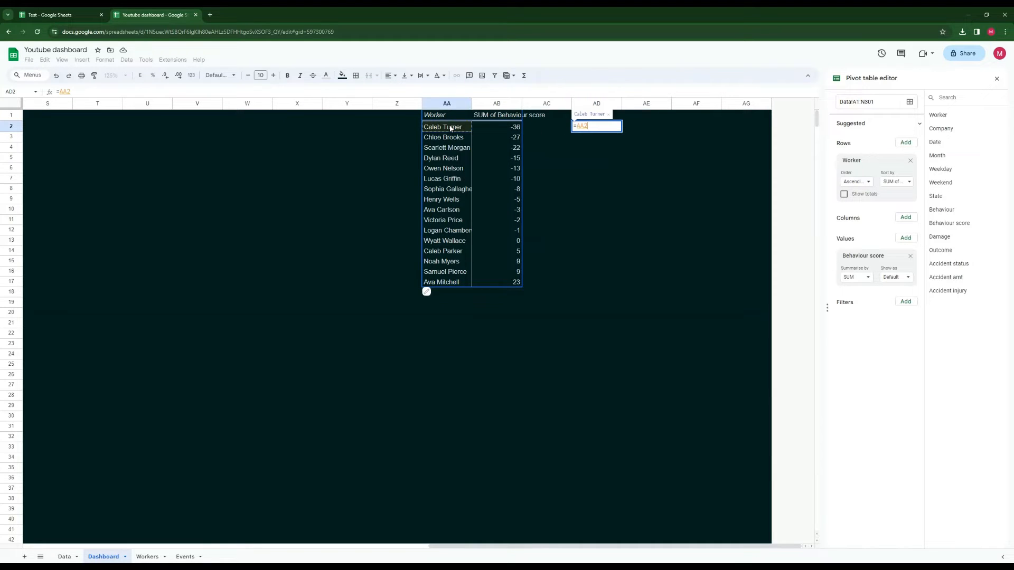
{"action": "key", "text": "Return"}
{"action": "key", "text": "Up"}
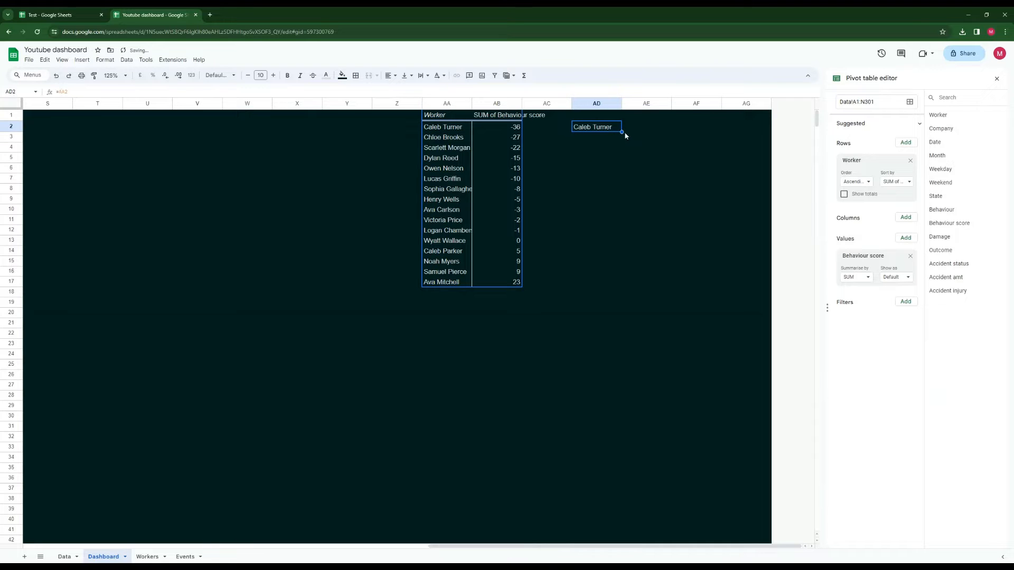
{"action": "left_click_drag", "start_coordinate": [621, 132], "coordinate": [669, 151]}
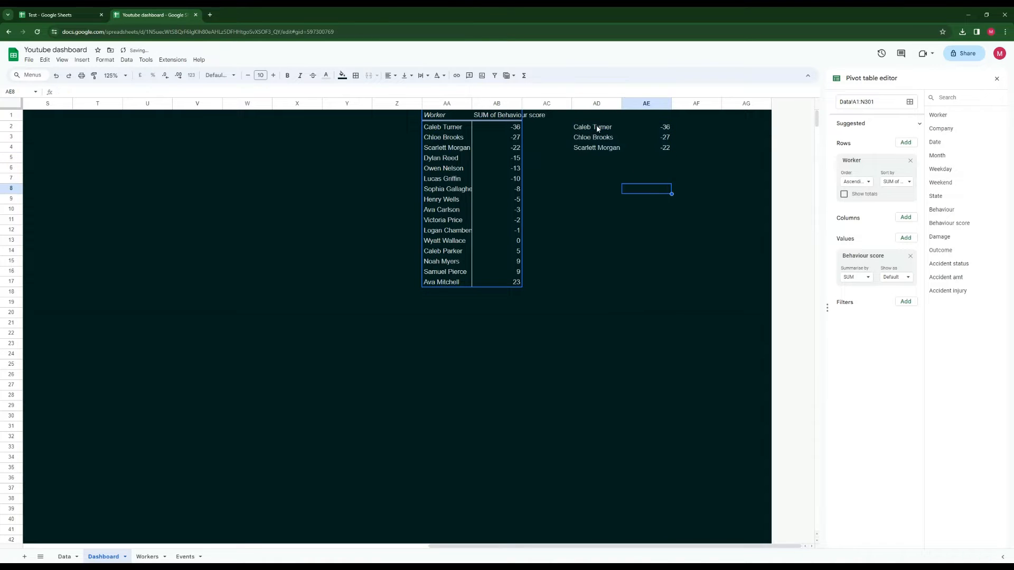
{"action": "left_click_drag", "start_coordinate": [597, 129], "coordinate": [655, 150]}
{"action": "left_click", "coordinate": [607, 179]}
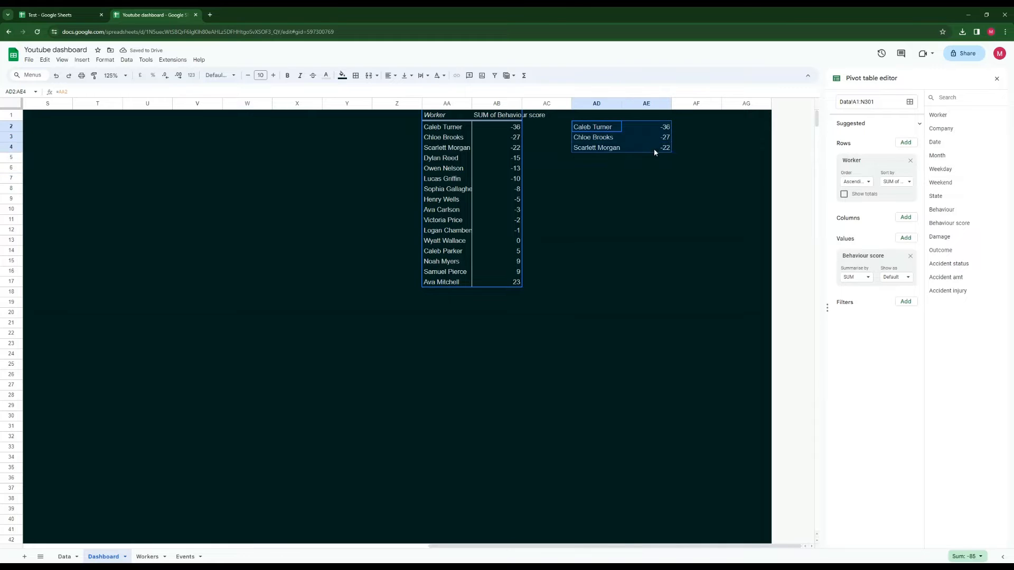
{"action": "left_click", "coordinate": [643, 189]}
Insert a chart on the Dashboard sheet with F5 selected and change its type to Scorecard chart
{"action": "left_click_drag", "start_coordinate": [473, 545], "coordinate": [68, 546]}
{"action": "left_click", "coordinate": [451, 241]}
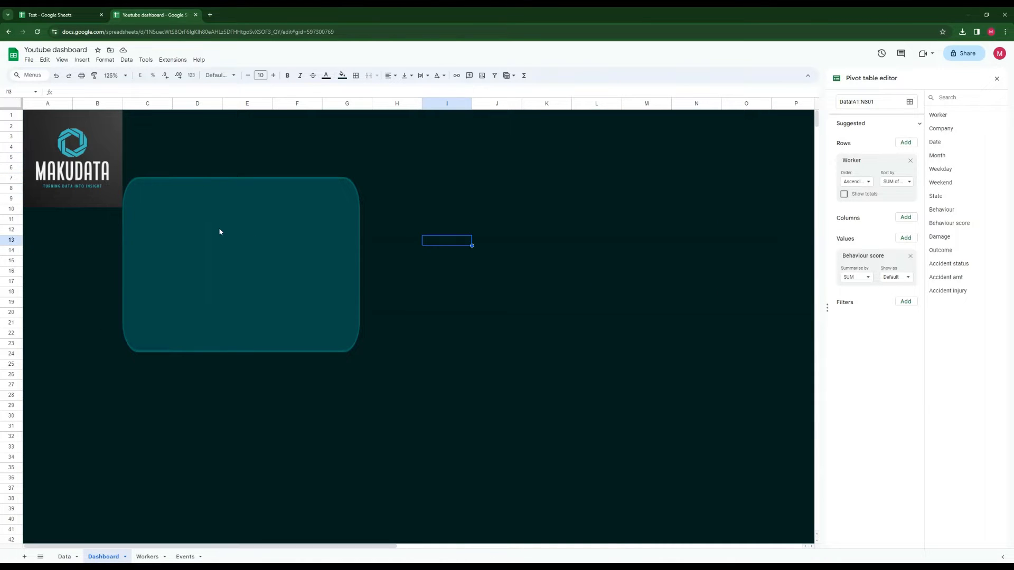
{"action": "left_click", "coordinate": [279, 160]}
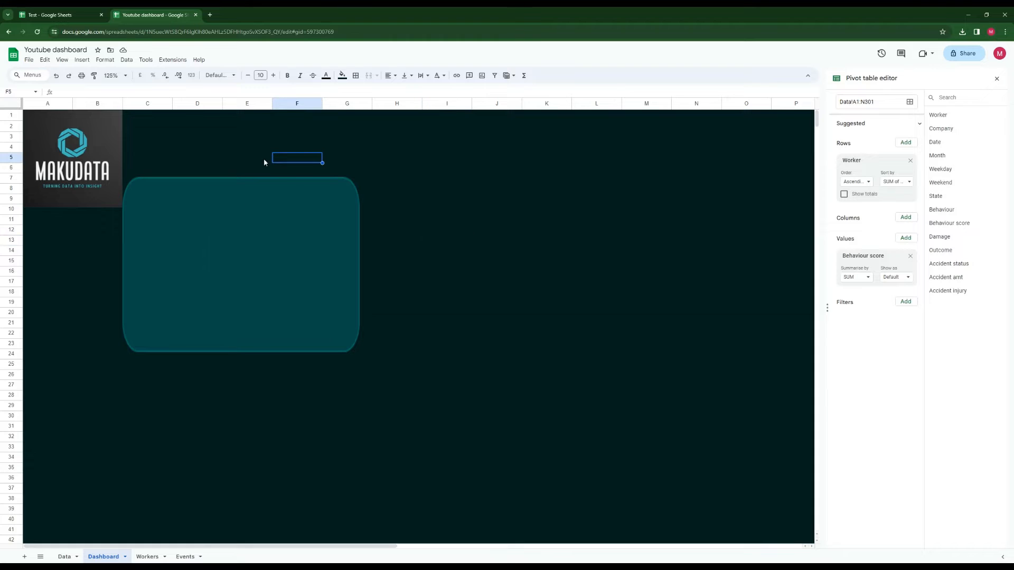
{"action": "left_click", "coordinate": [82, 60]}
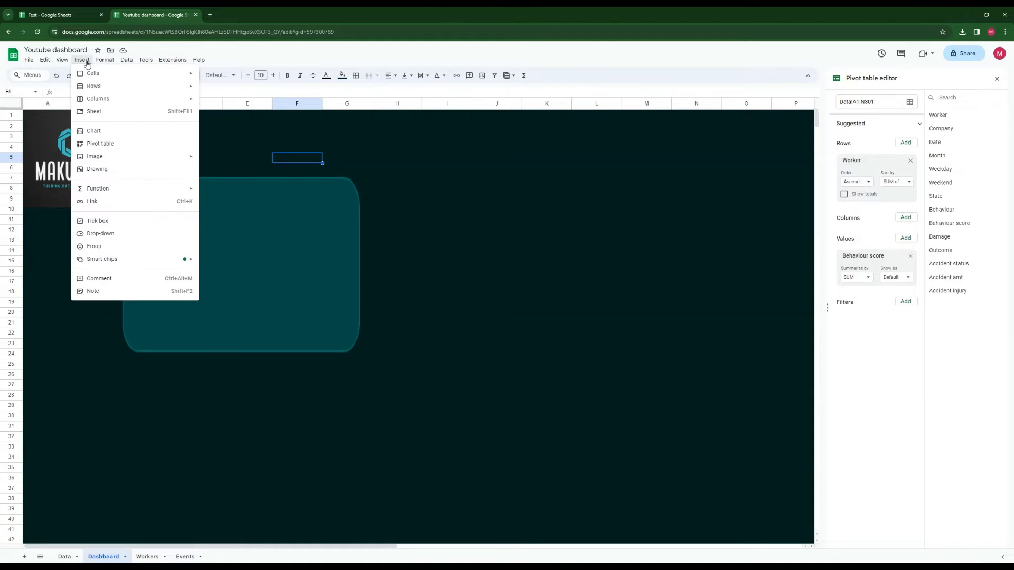
{"action": "left_click", "coordinate": [113, 133]}
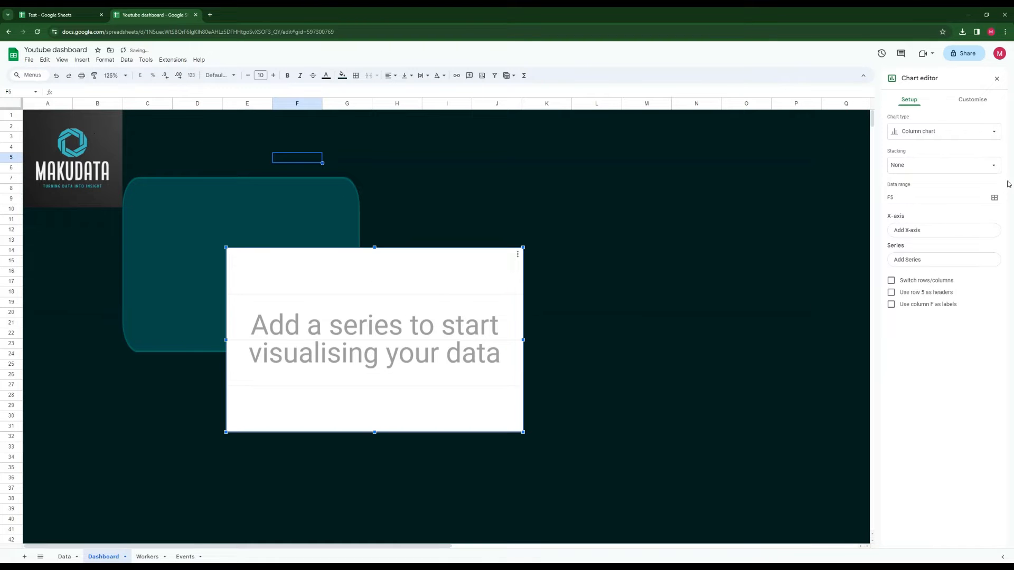
{"action": "left_click", "coordinate": [924, 132]}
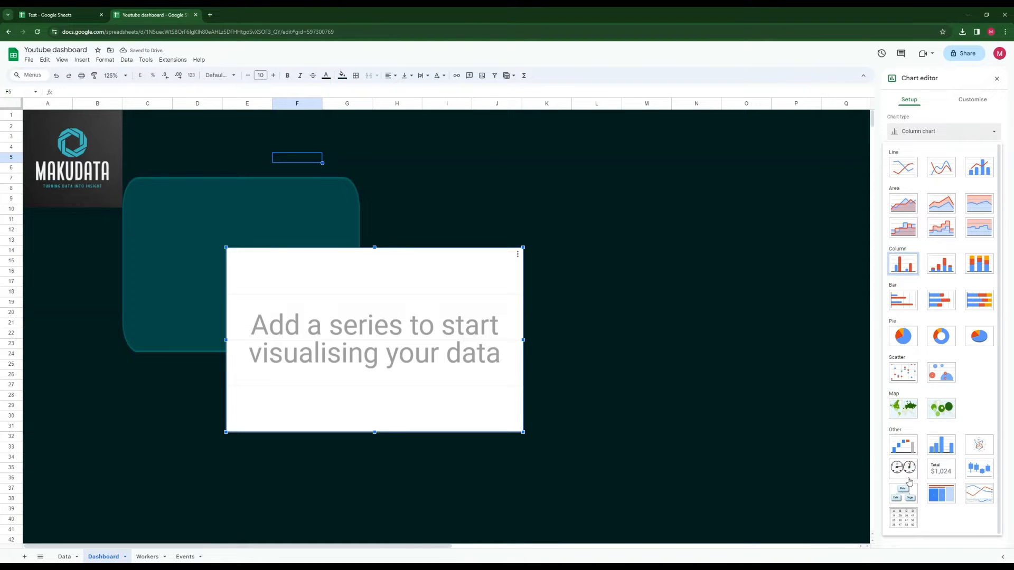
{"action": "left_click", "coordinate": [949, 470]}
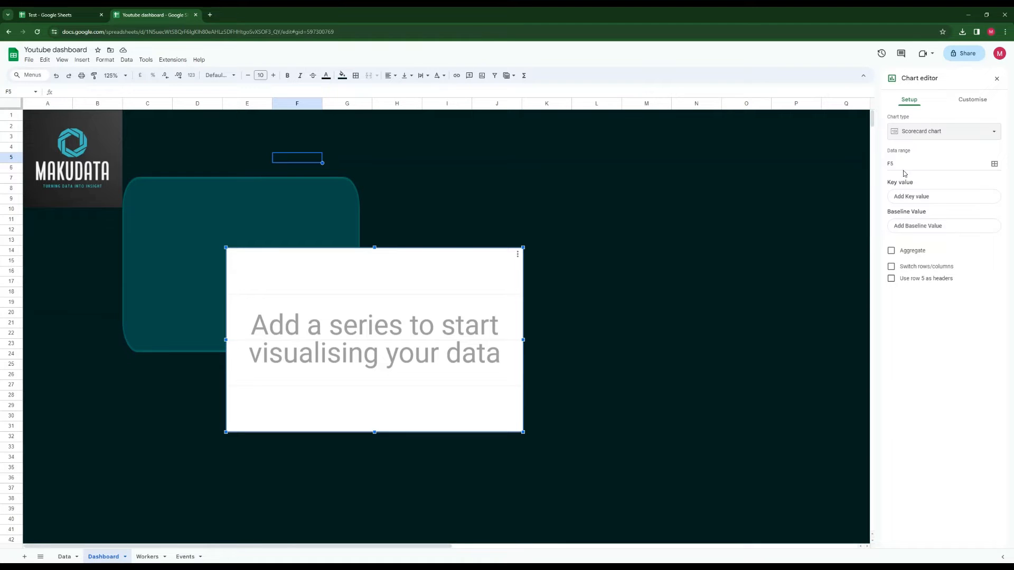
Set the scorecard's data range to AD2:AE2, the first worker's name and behaviour score
{"action": "left_click", "coordinate": [990, 166]}
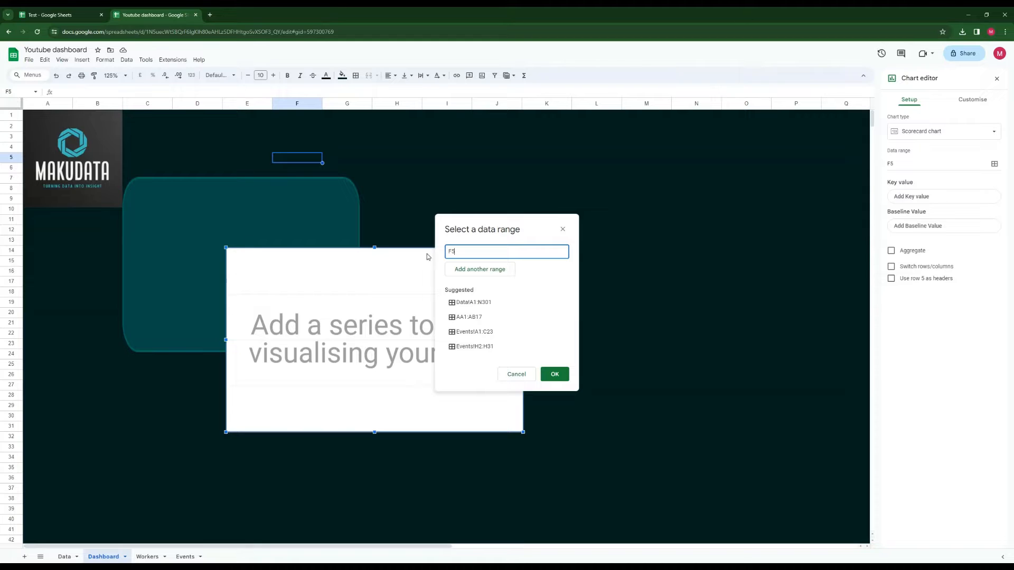
{"action": "left_click", "coordinate": [482, 270]}
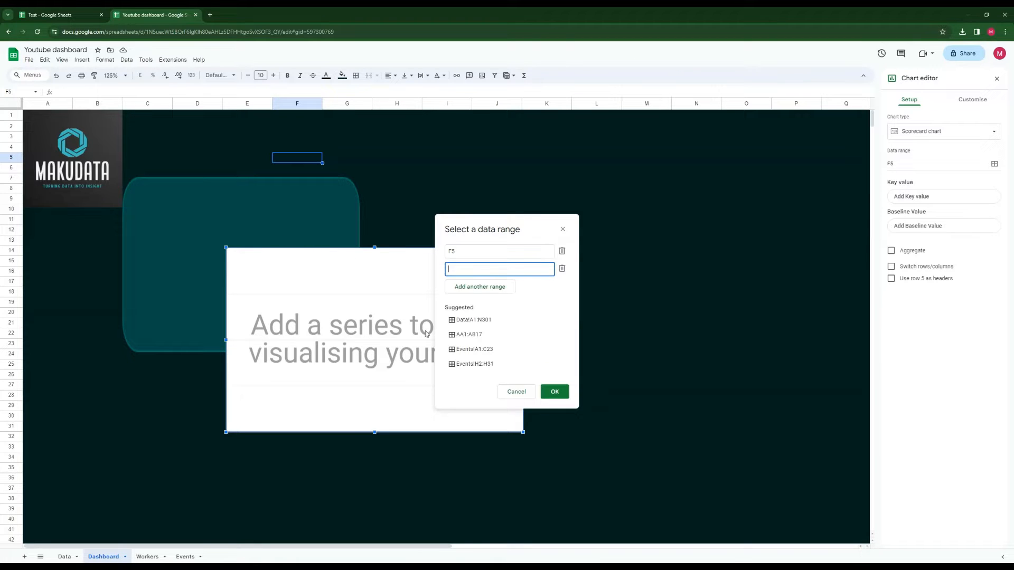
{"action": "left_click", "coordinate": [562, 268]}
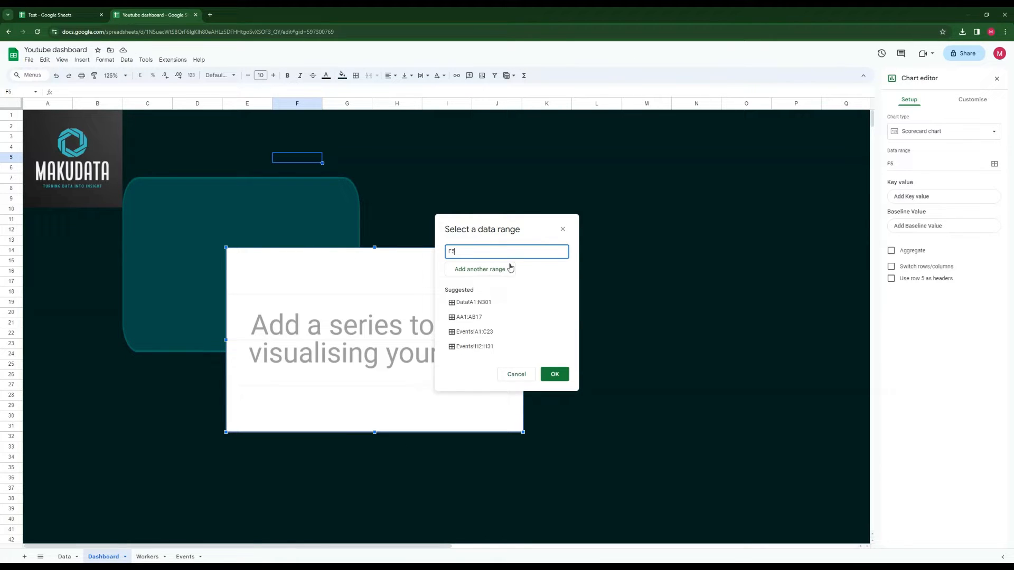
{"action": "left_click_drag", "start_coordinate": [121, 546], "coordinate": [565, 549]}
{"action": "left_click_drag", "start_coordinate": [655, 128], "coordinate": [698, 131]}
{"action": "left_click", "coordinate": [554, 373]}
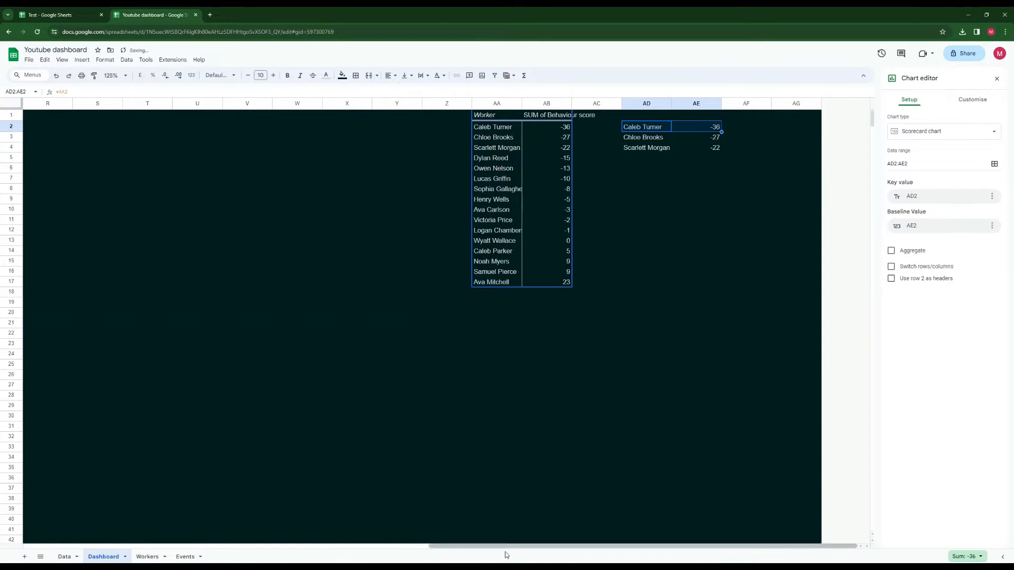
Shrink the scorecard's height to a compact strip and narrow its width slightly
{"action": "left_click_drag", "start_coordinate": [547, 546], "coordinate": [71, 549]}
{"action": "left_click", "coordinate": [466, 417]}
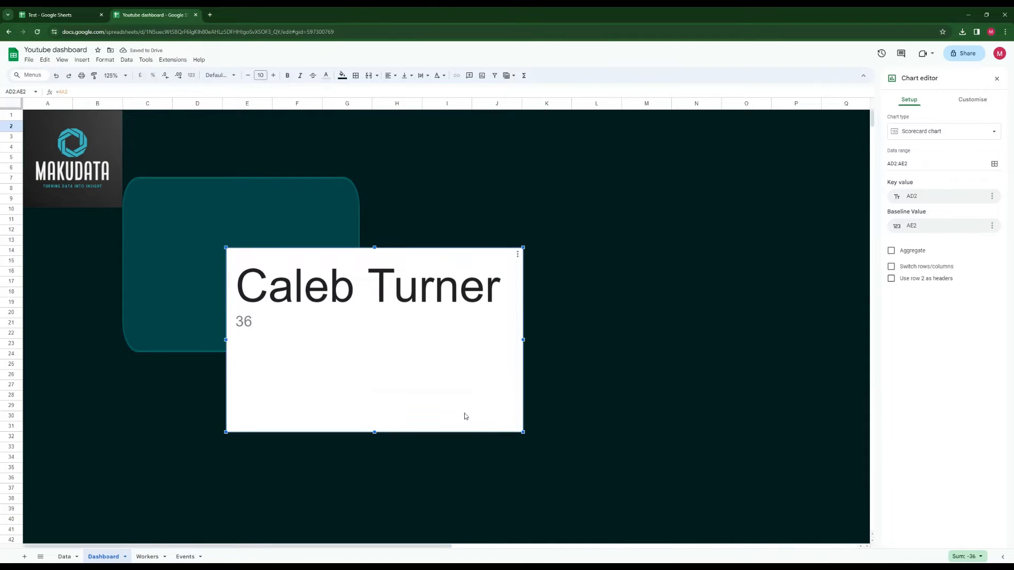
{"action": "left_click_drag", "start_coordinate": [359, 352], "coordinate": [358, 322]}
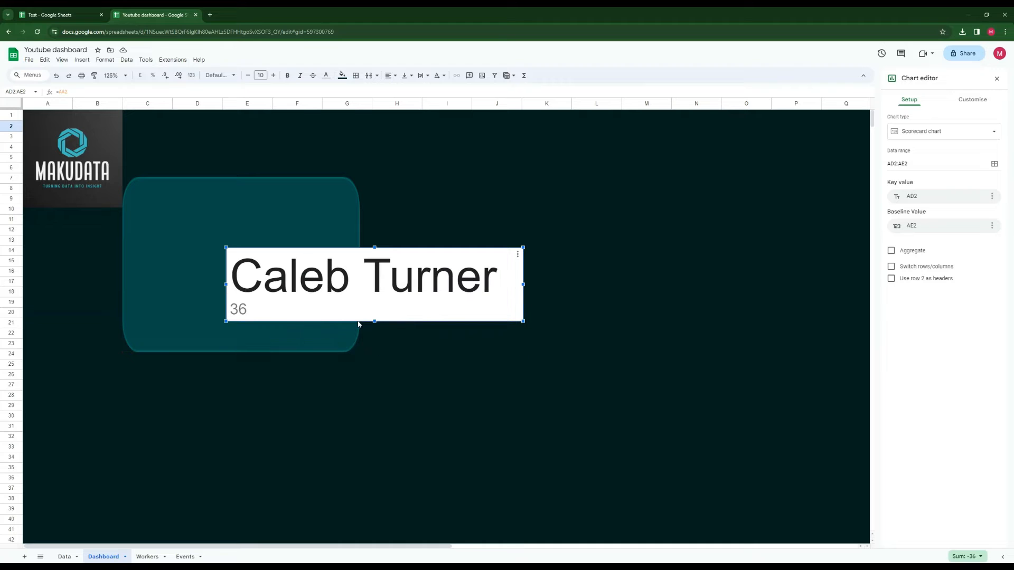
{"action": "left_click_drag", "start_coordinate": [523, 284], "coordinate": [496, 284]}
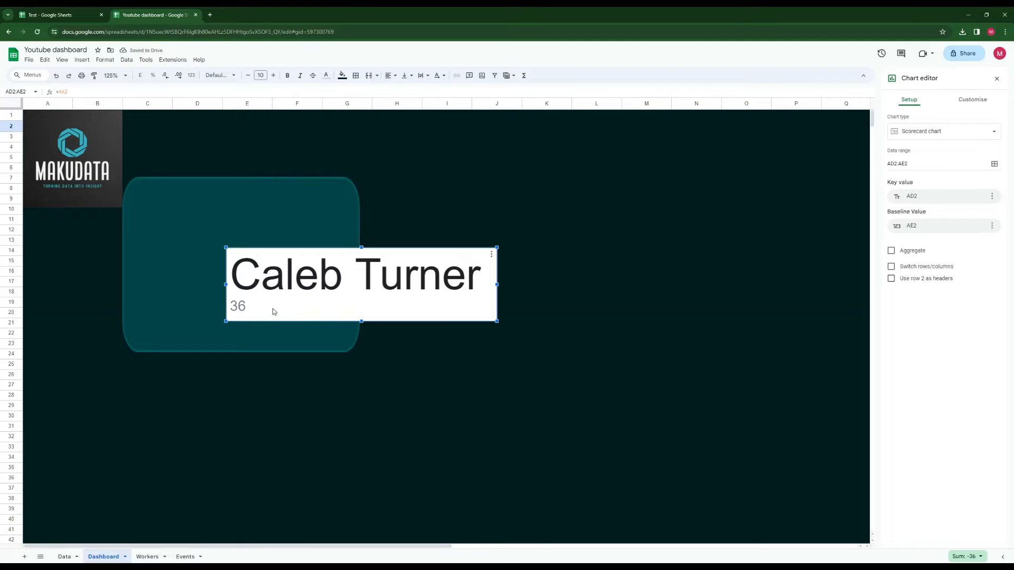
{"action": "left_click", "coordinate": [280, 406]}
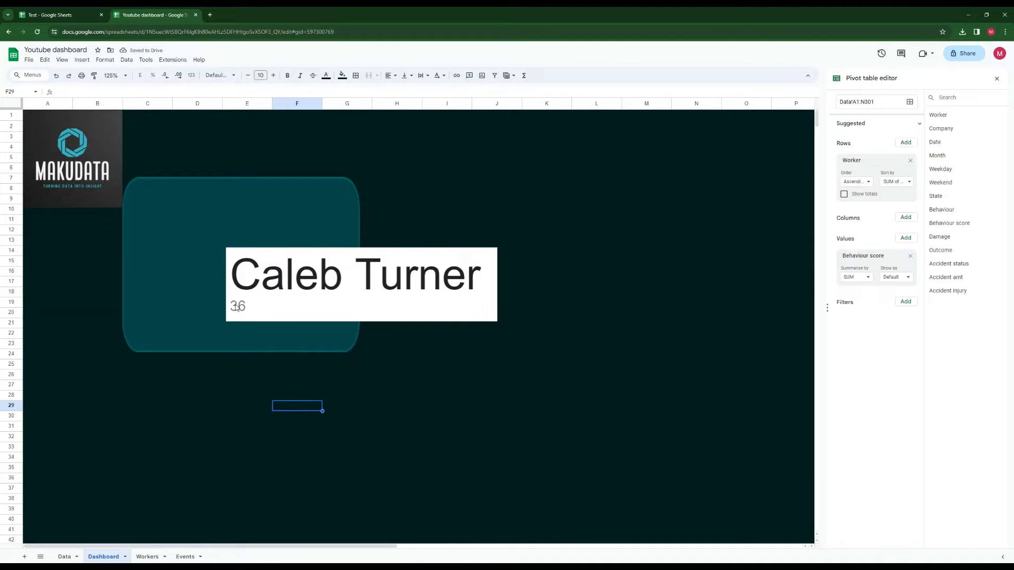
Check the scorecard's source cells, try moving the scorecard onto the teal panel, and delete it
{"action": "left_click_drag", "start_coordinate": [380, 545], "coordinate": [777, 544]}
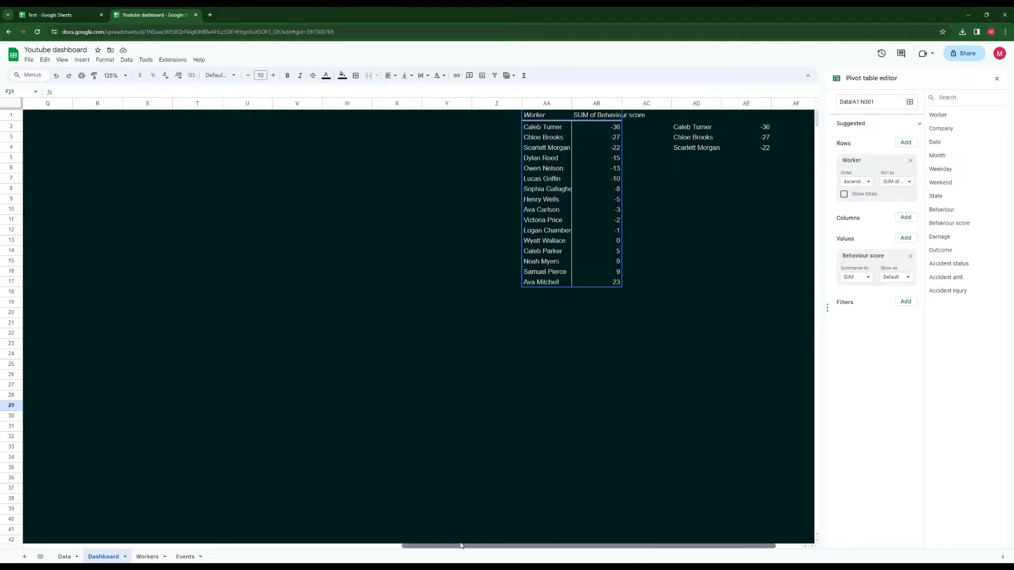
{"action": "left_click_drag", "start_coordinate": [461, 545], "coordinate": [82, 544]}
{"action": "left_click", "coordinate": [345, 298]}
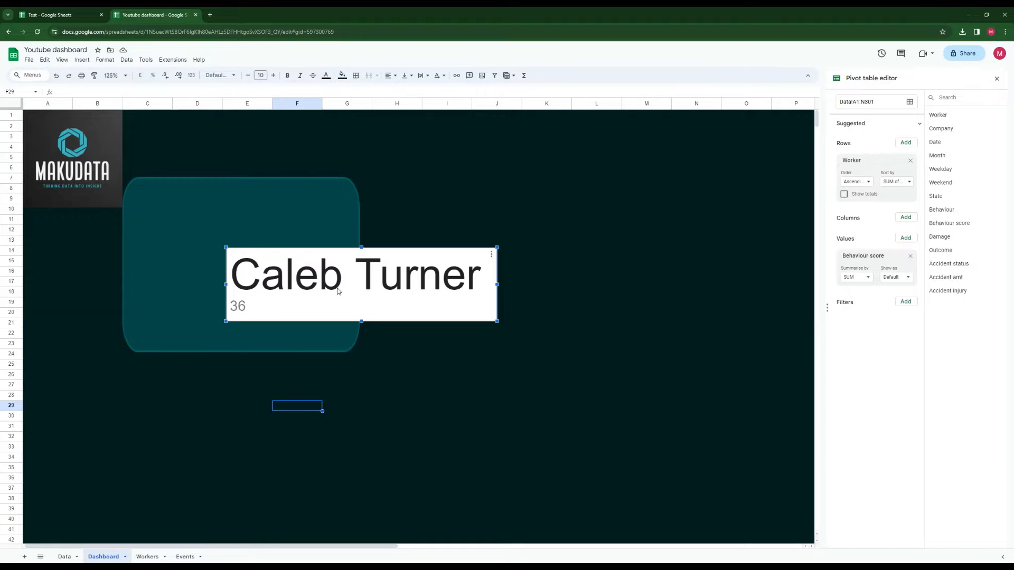
{"action": "left_click_drag", "start_coordinate": [337, 289], "coordinate": [258, 298]}
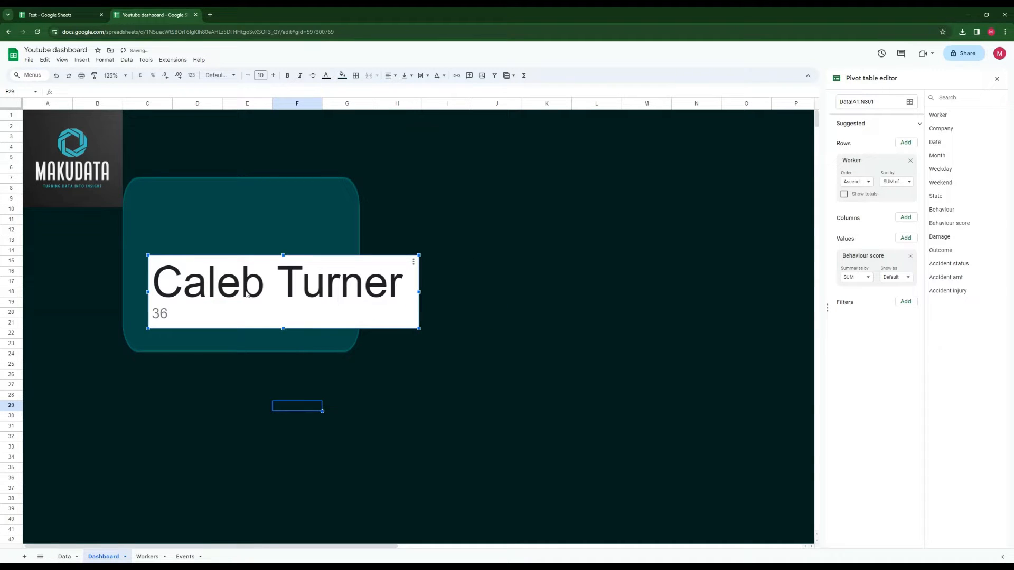
{"action": "key", "text": "Delete"}
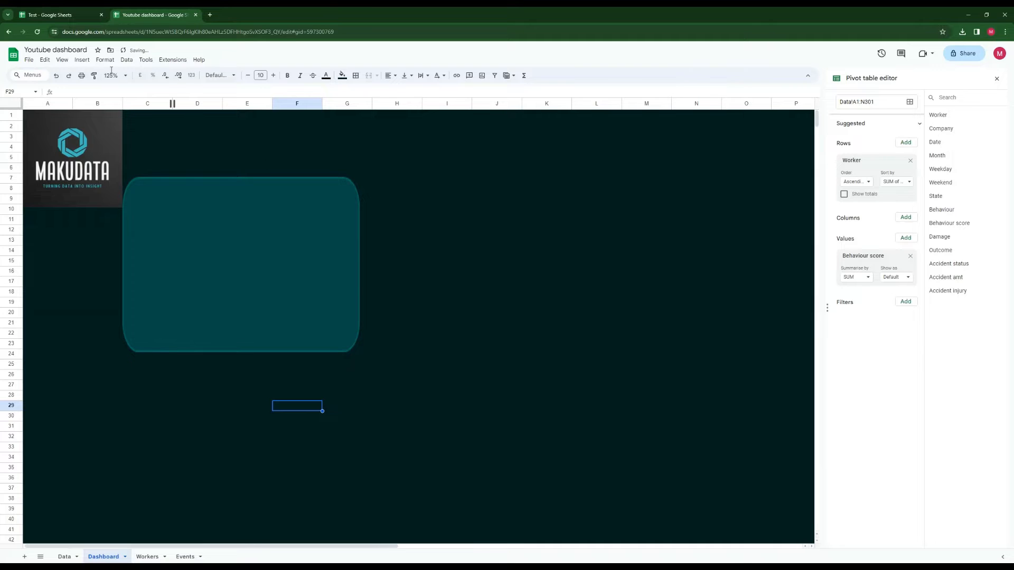
Insert a new chart on the Dashboard sheet from cell F5 and make it a Scorecard chart
{"action": "left_click", "coordinate": [295, 158]}
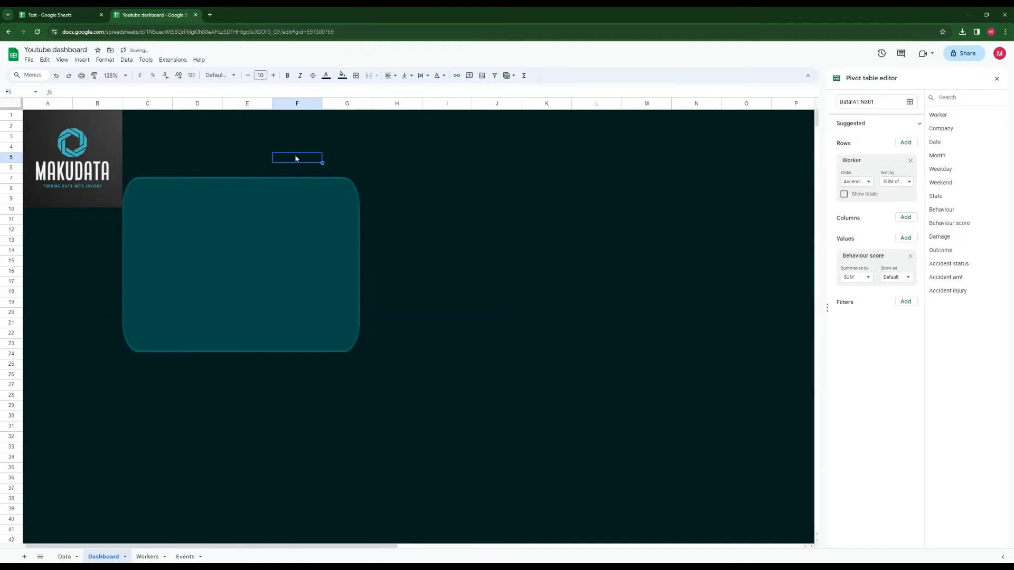
{"action": "left_click", "coordinate": [82, 60]}
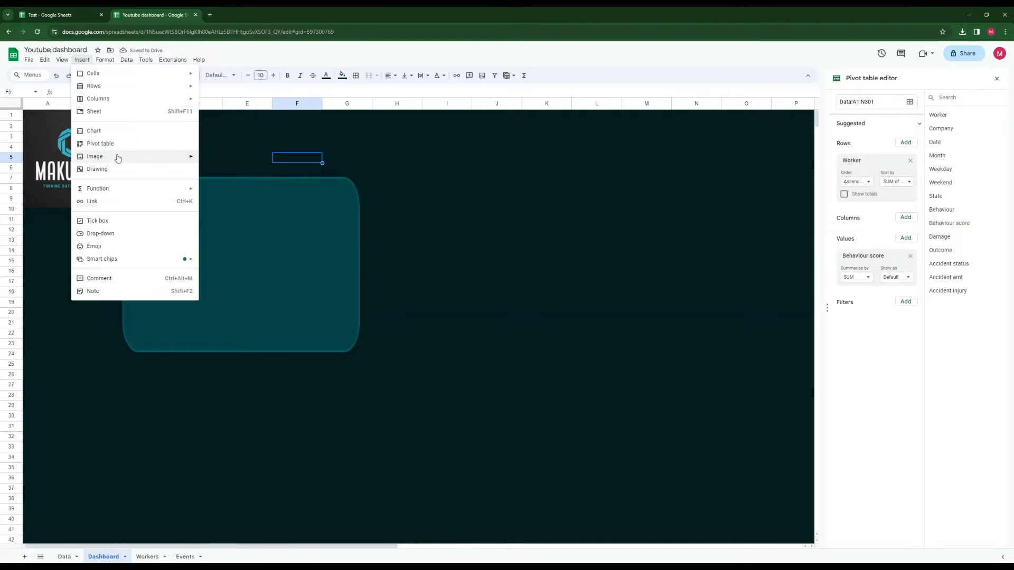
{"action": "left_click", "coordinate": [98, 131]}
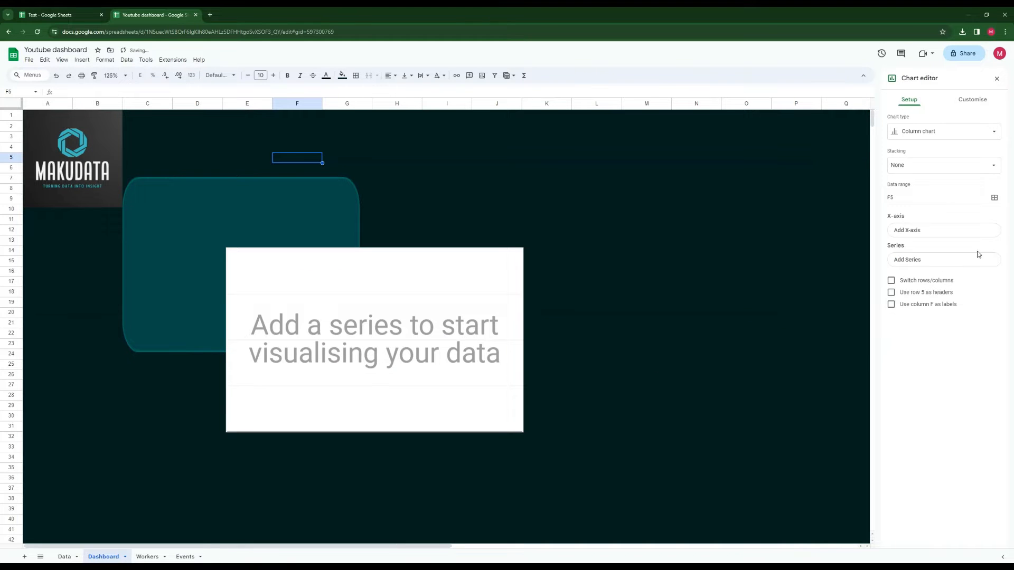
{"action": "left_click", "coordinate": [931, 135]}
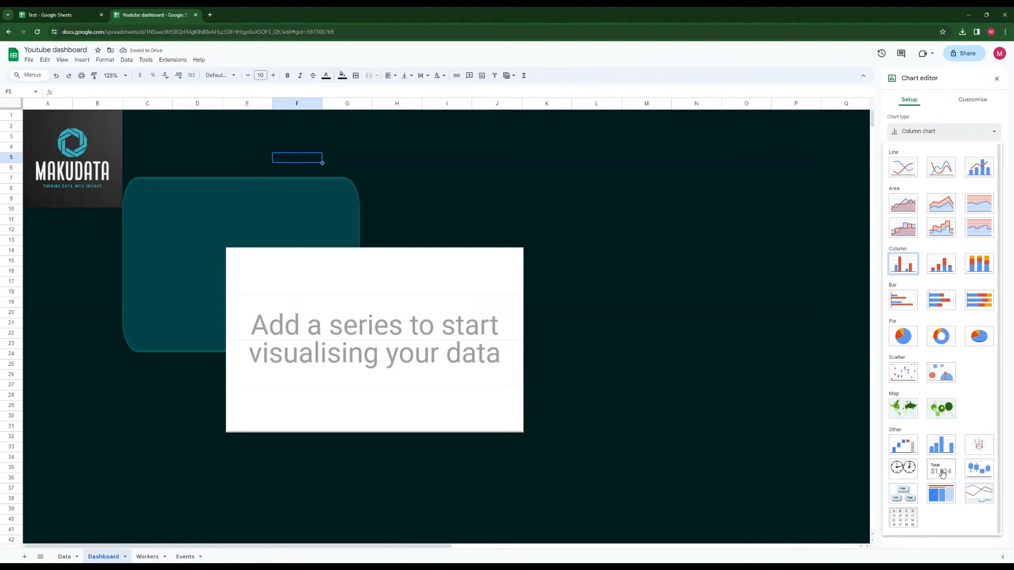
{"action": "left_click", "coordinate": [941, 472]}
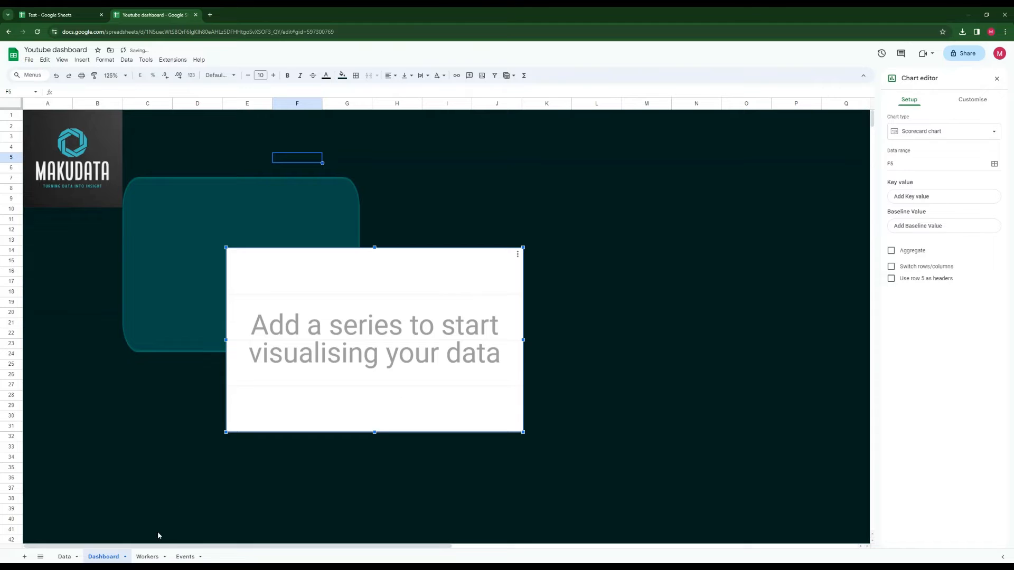
Set the new scorecard's data range to AD2, the first worker's name, and shrink its height to a compact strip
{"action": "left_click_drag", "start_coordinate": [159, 546], "coordinate": [227, 545]}
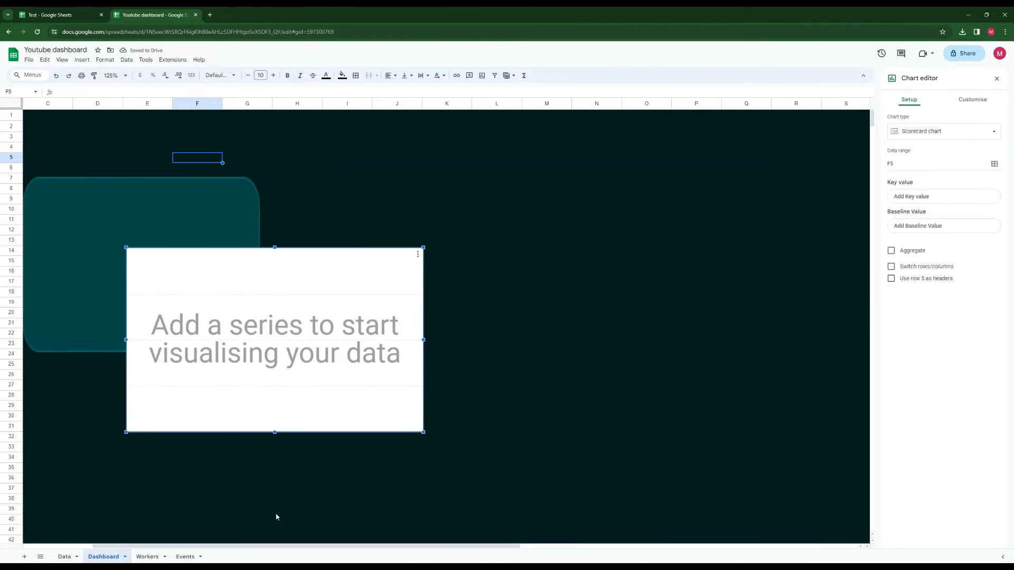
{"action": "left_click", "coordinate": [994, 163]}
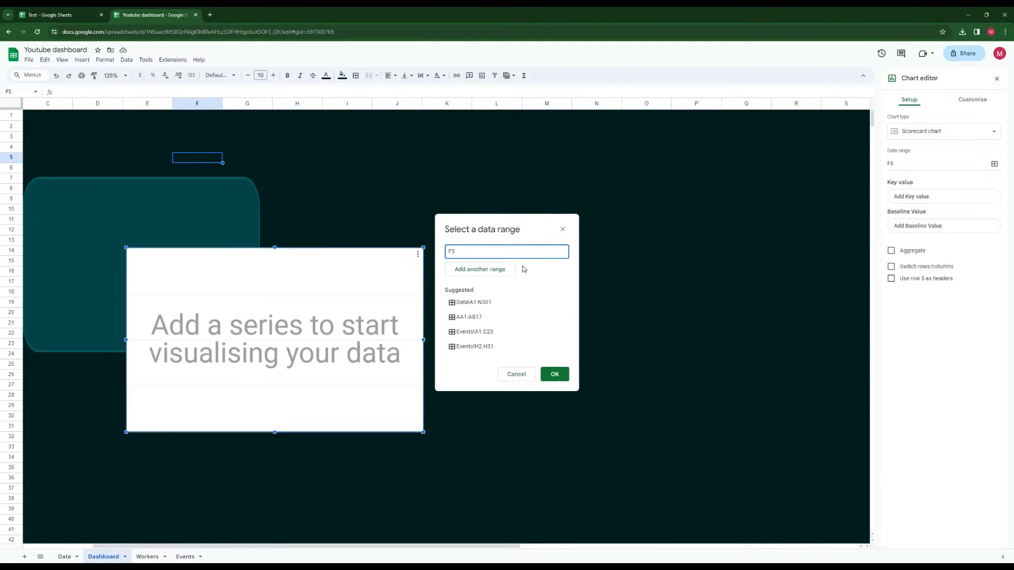
{"action": "left_click_drag", "start_coordinate": [251, 541], "coordinate": [588, 546]}
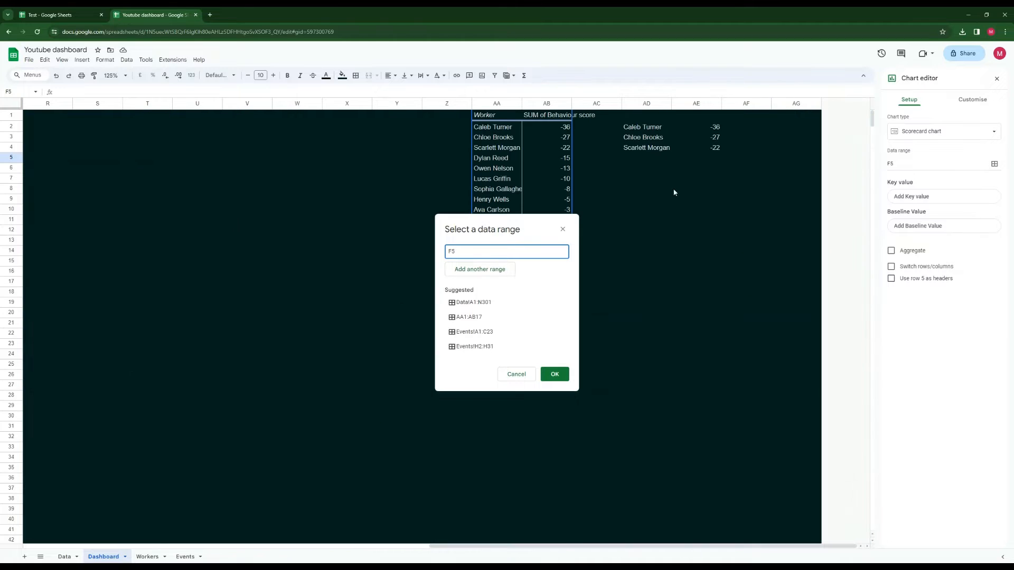
{"action": "left_click", "coordinate": [650, 130]}
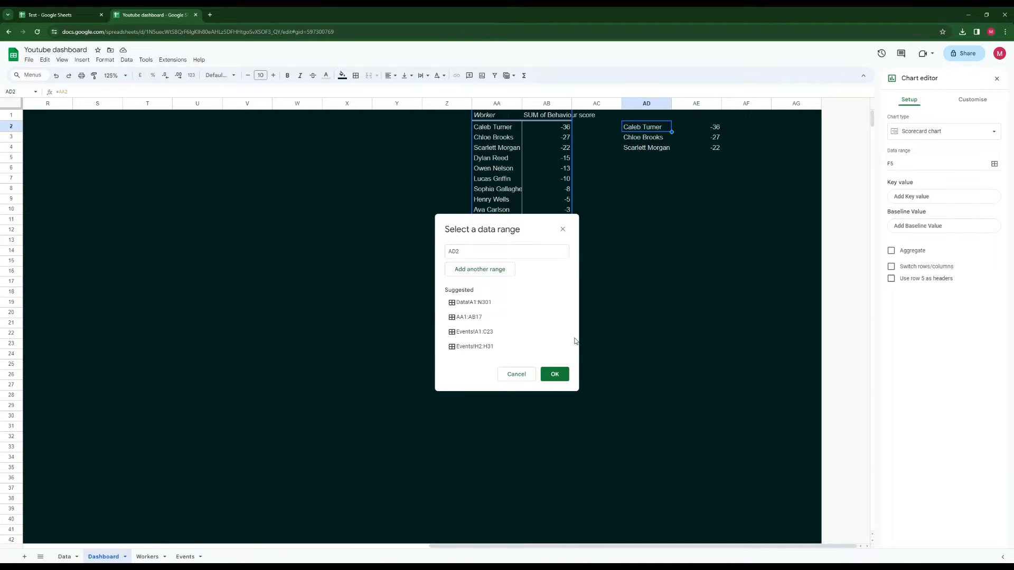
{"action": "left_click", "coordinate": [554, 375]}
{"action": "left_click_drag", "start_coordinate": [534, 545], "coordinate": [162, 514]}
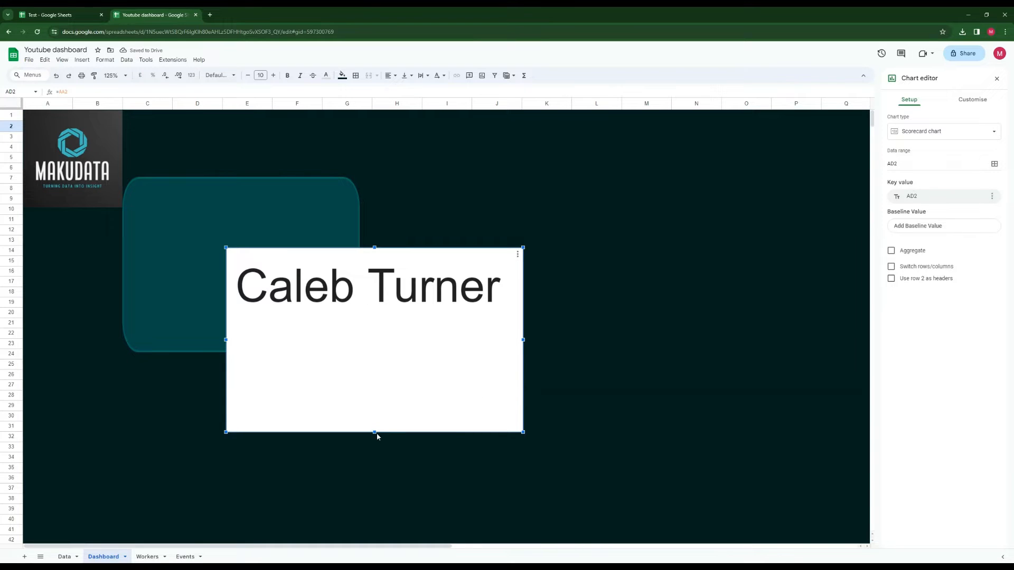
{"action": "left_click_drag", "start_coordinate": [377, 436], "coordinate": [375, 299]}
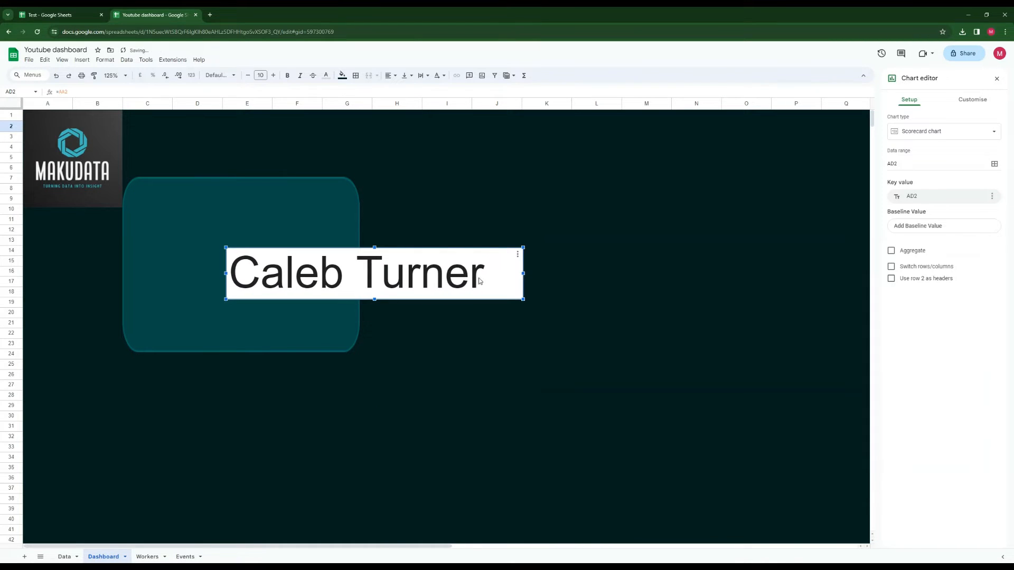
Remove the name scorecard's background colour and move it onto the teal panel
{"action": "left_click", "coordinate": [969, 101]}
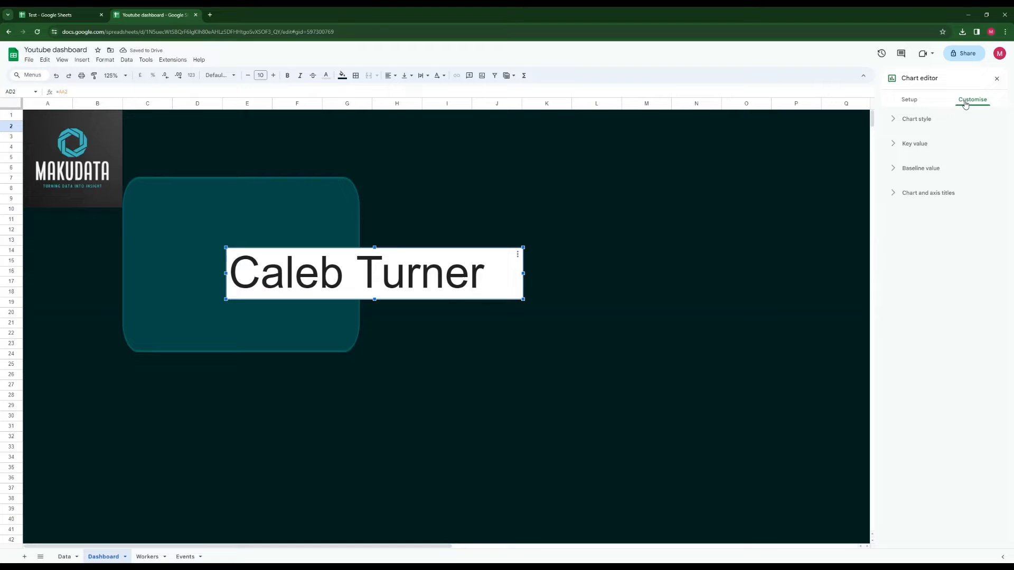
{"action": "left_click", "coordinate": [905, 120]}
{"action": "left_click", "coordinate": [909, 152]}
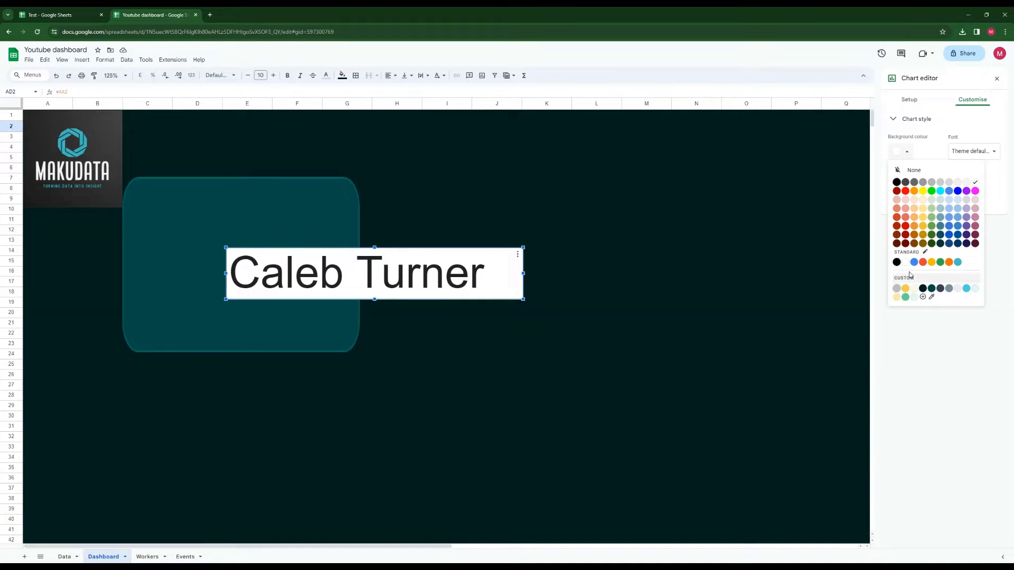
{"action": "left_click", "coordinate": [912, 170]}
{"action": "left_click_drag", "start_coordinate": [461, 255], "coordinate": [369, 232]}
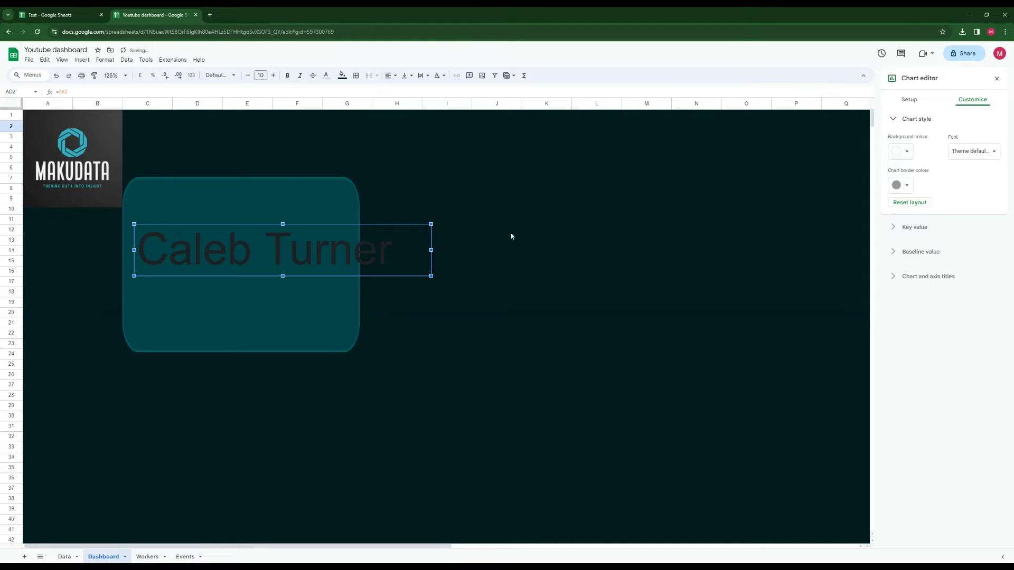
Set the name scorecard's font to Verdana and its border colour to None
{"action": "left_click", "coordinate": [971, 154]}
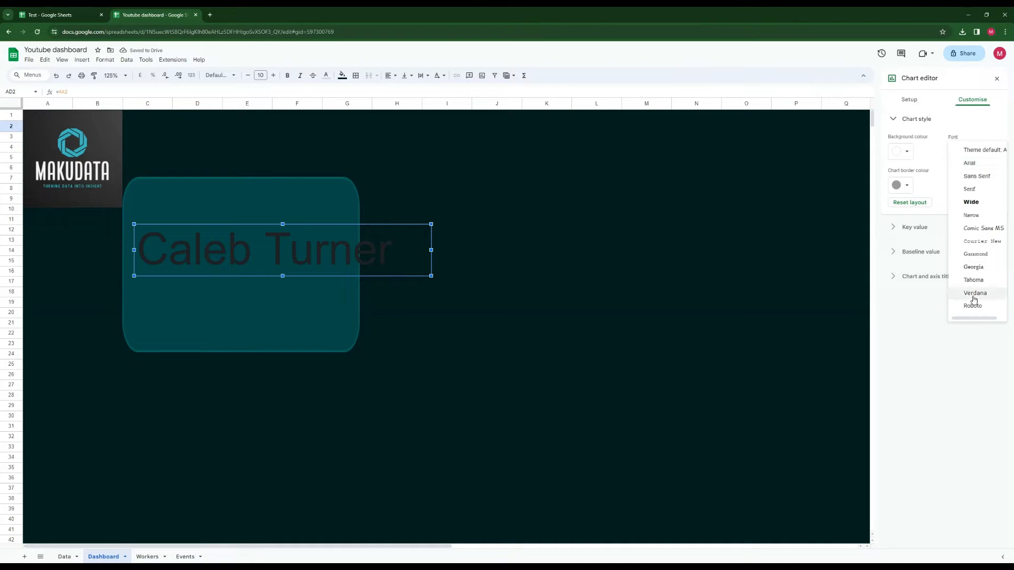
{"action": "left_click", "coordinate": [975, 293]}
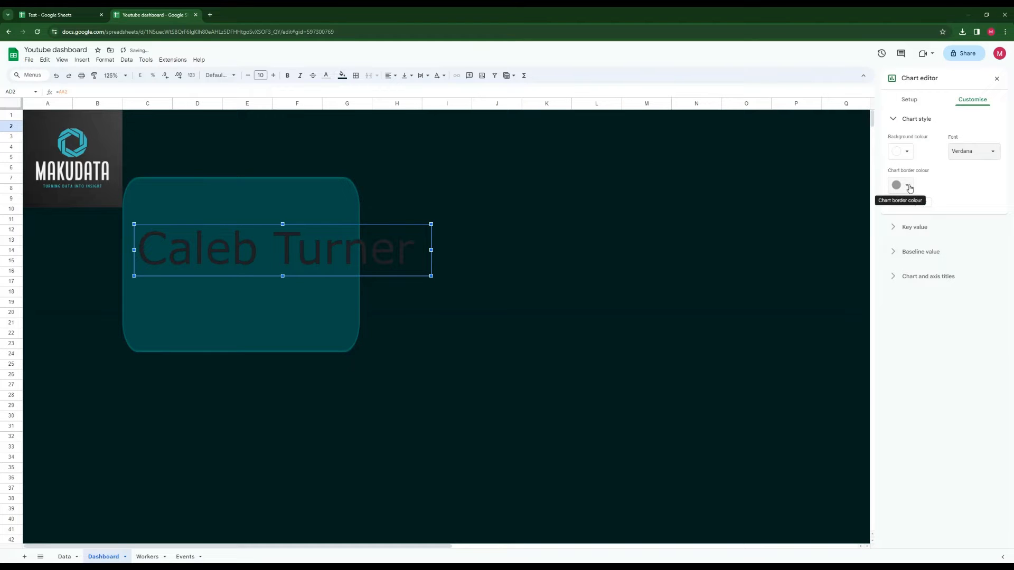
{"action": "left_click", "coordinate": [907, 185]}
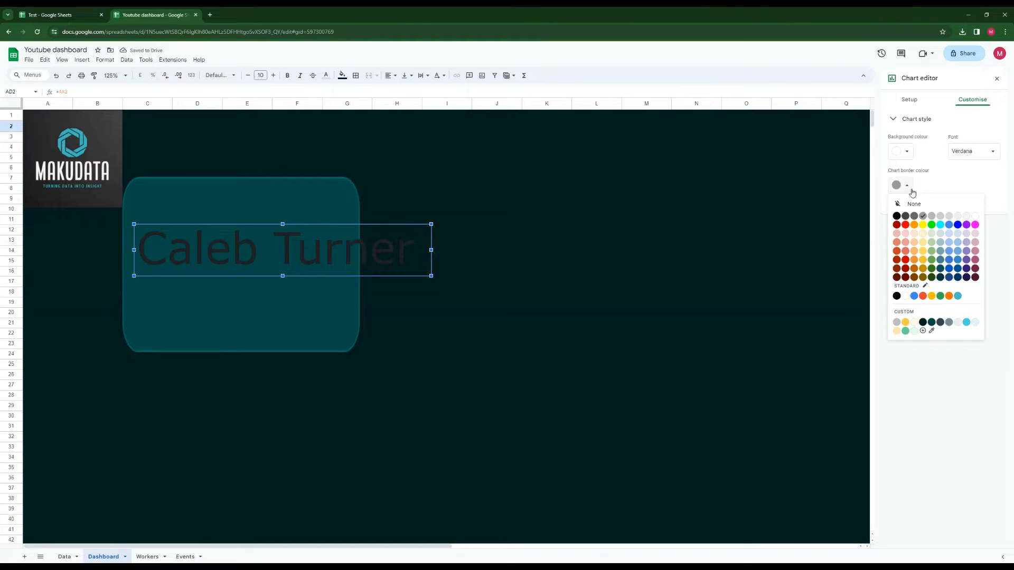
{"action": "left_click", "coordinate": [910, 204]}
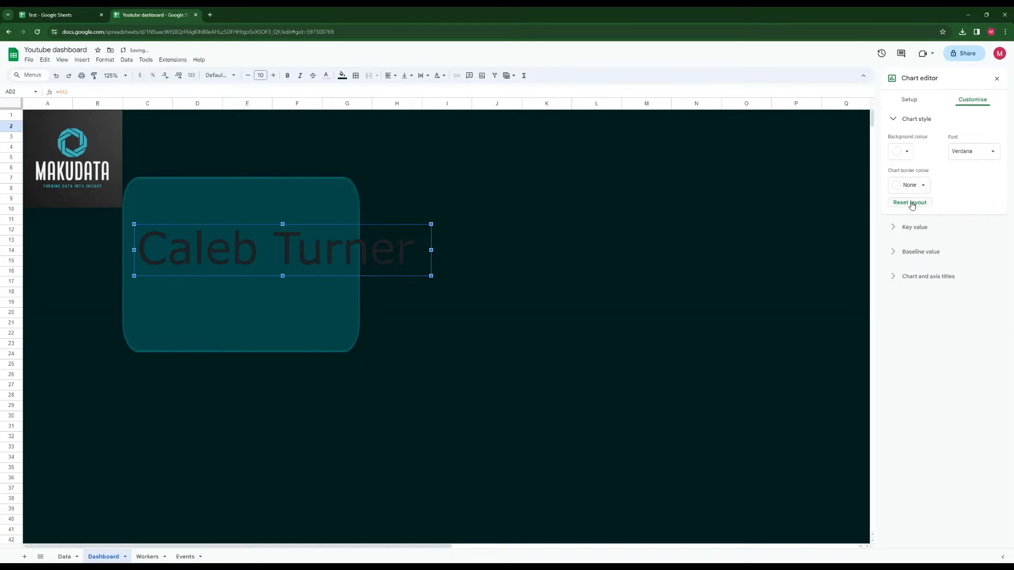
Colour the scorecard's key value light grey and shrink the scorecard to fit along the teal panel's left side
{"action": "left_click", "coordinate": [892, 228]}
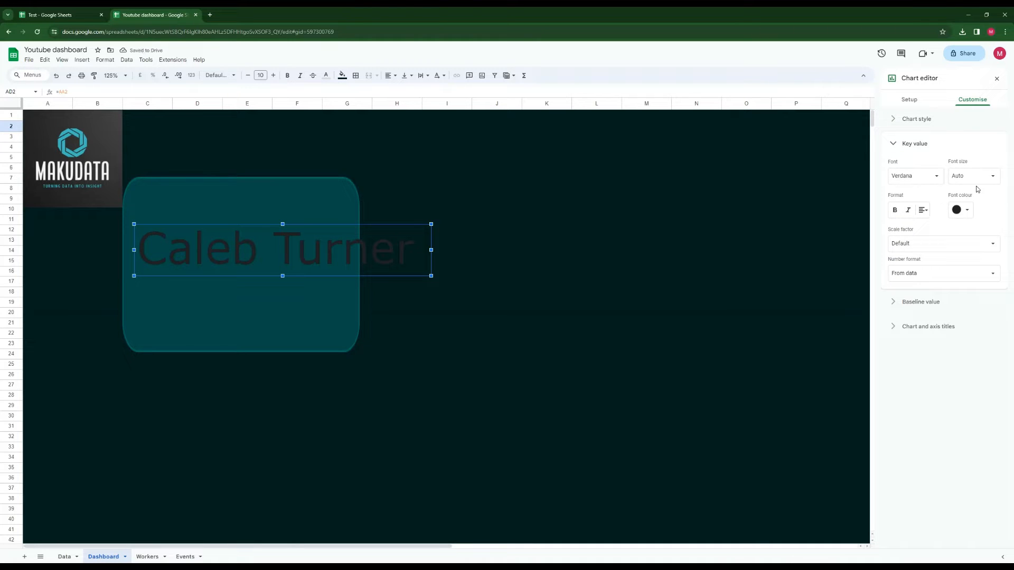
{"action": "left_click", "coordinate": [965, 209]}
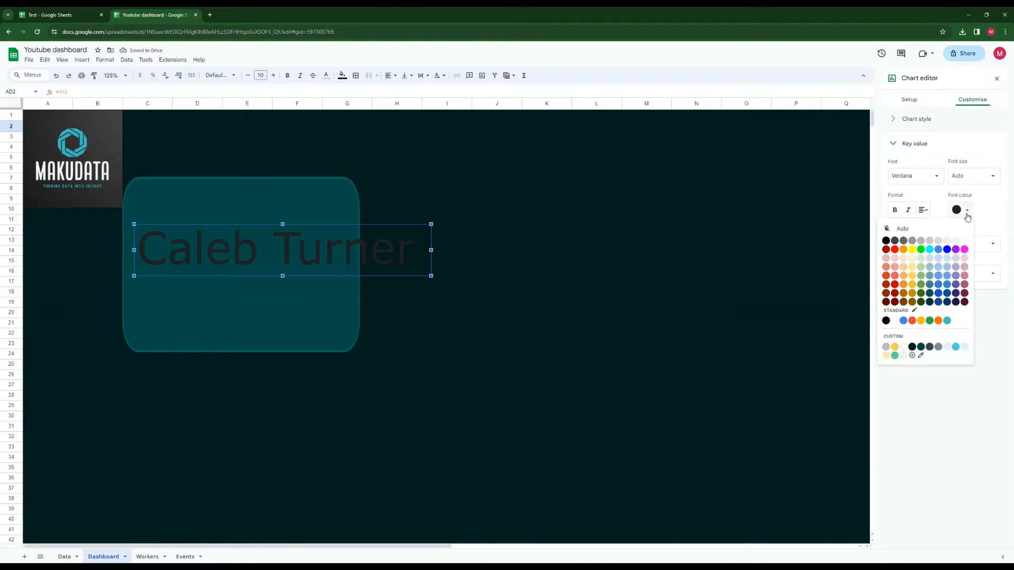
{"action": "left_click", "coordinate": [938, 240]}
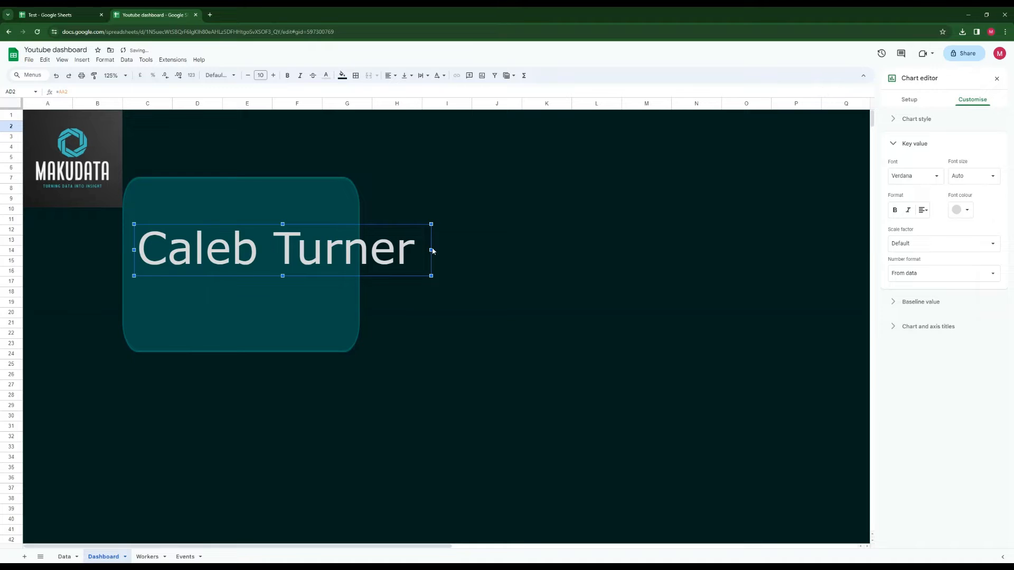
{"action": "left_click_drag", "start_coordinate": [432, 250], "coordinate": [274, 253]}
{"action": "left_click_drag", "start_coordinate": [204, 276], "coordinate": [222, 246]}
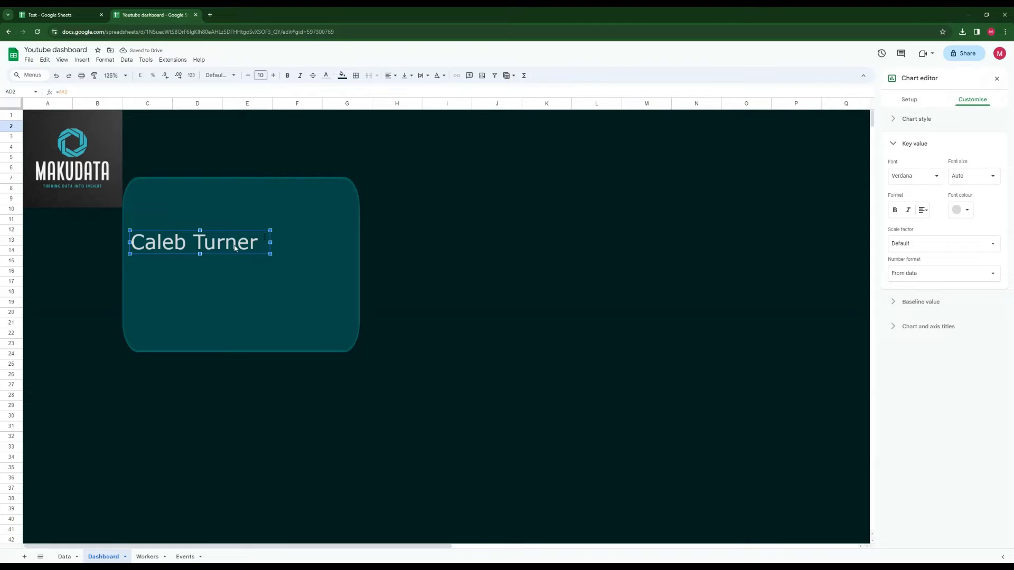
Duplicate the name scorecard and place the copy directly to its right
{"action": "key", "text": "ctrl+c"}
{"action": "left_click", "coordinate": [393, 267]}
{"action": "left_click", "coordinate": [427, 263]}
{"action": "key", "text": "ctrl+v"}
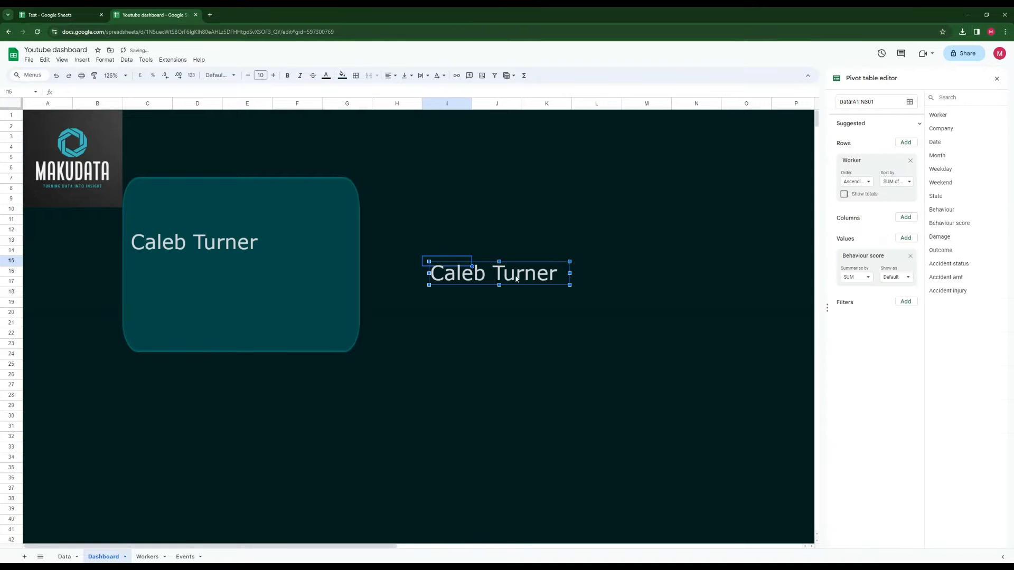
{"action": "left_click_drag", "start_coordinate": [516, 279], "coordinate": [348, 245]}
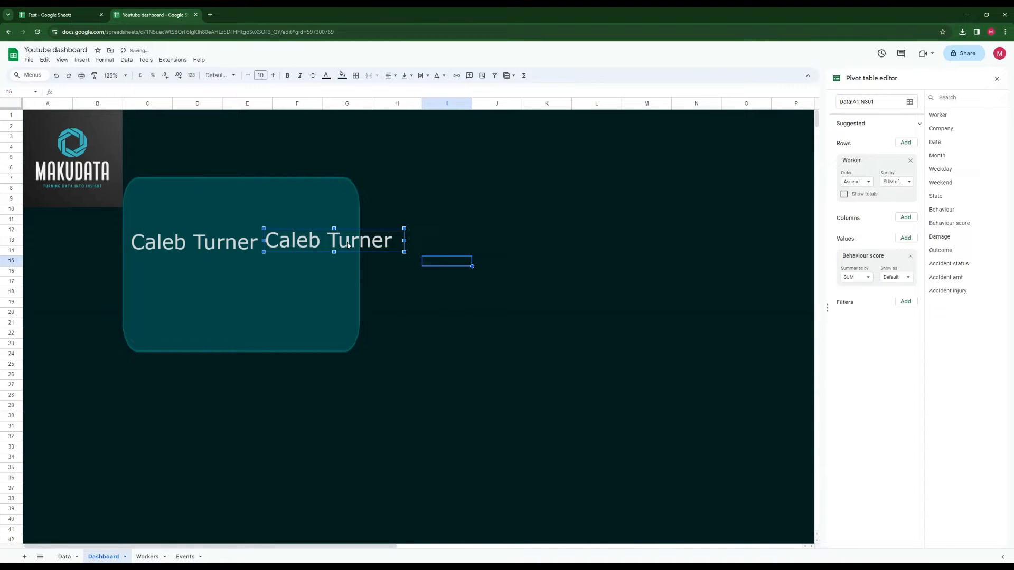
Set the copied scorecard's data range to AE2, the first worker's behaviour score
{"action": "double_click", "coordinate": [348, 245]}
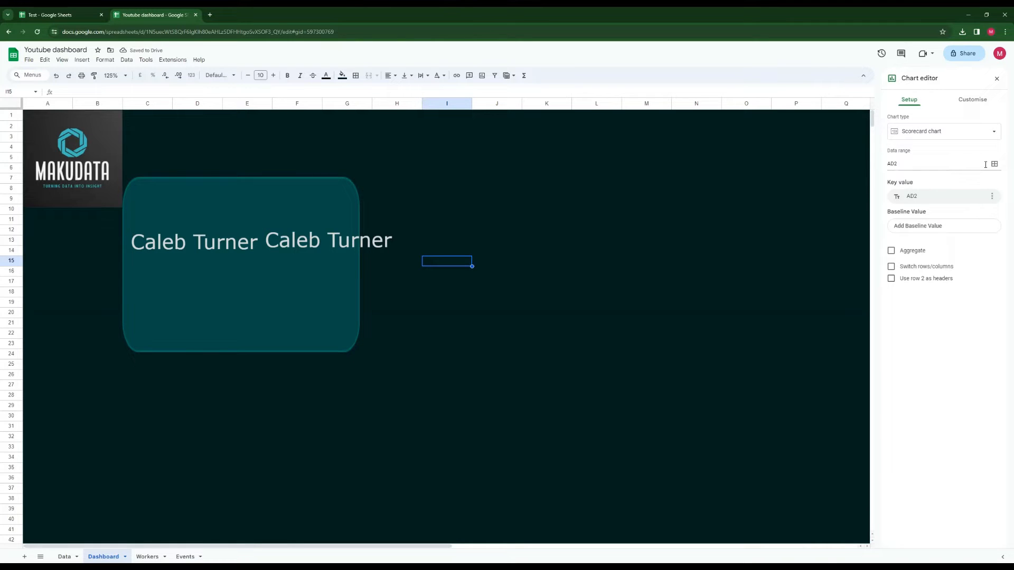
{"action": "left_click", "coordinate": [897, 164]}
{"action": "type", "text": "E"}
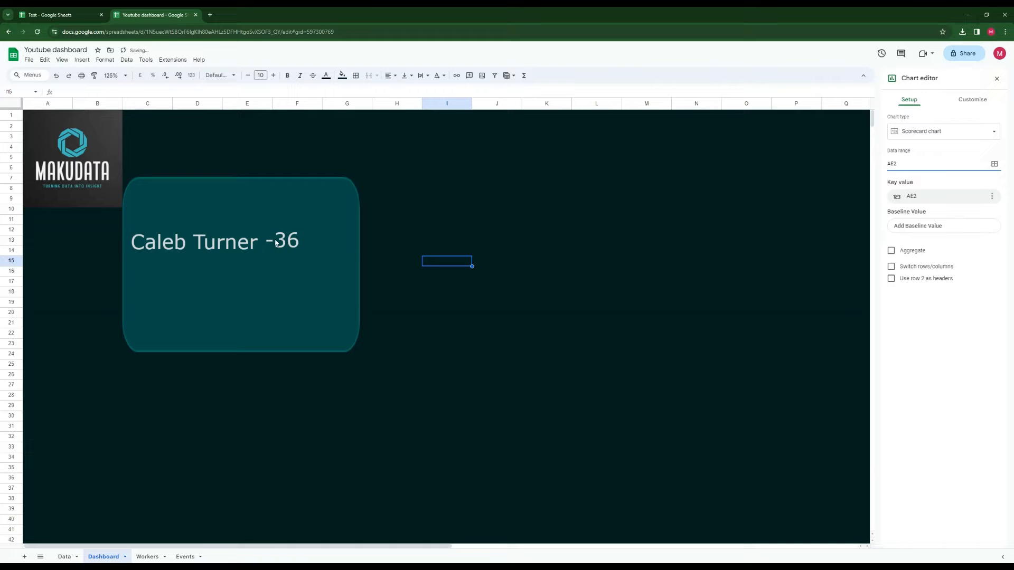
Narrow the score scorecard to its number and align it with the name scorecard inside the teal panel
{"action": "left_click", "coordinate": [294, 250]}
{"action": "left_click_drag", "start_coordinate": [403, 240], "coordinate": [331, 245]}
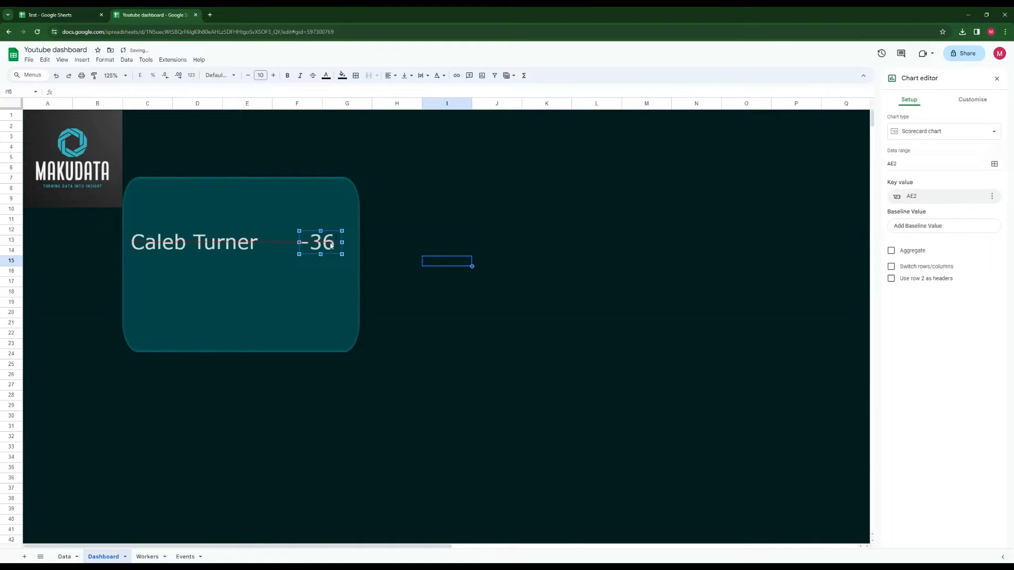
{"action": "left_click_drag", "start_coordinate": [220, 246], "coordinate": [221, 247]}
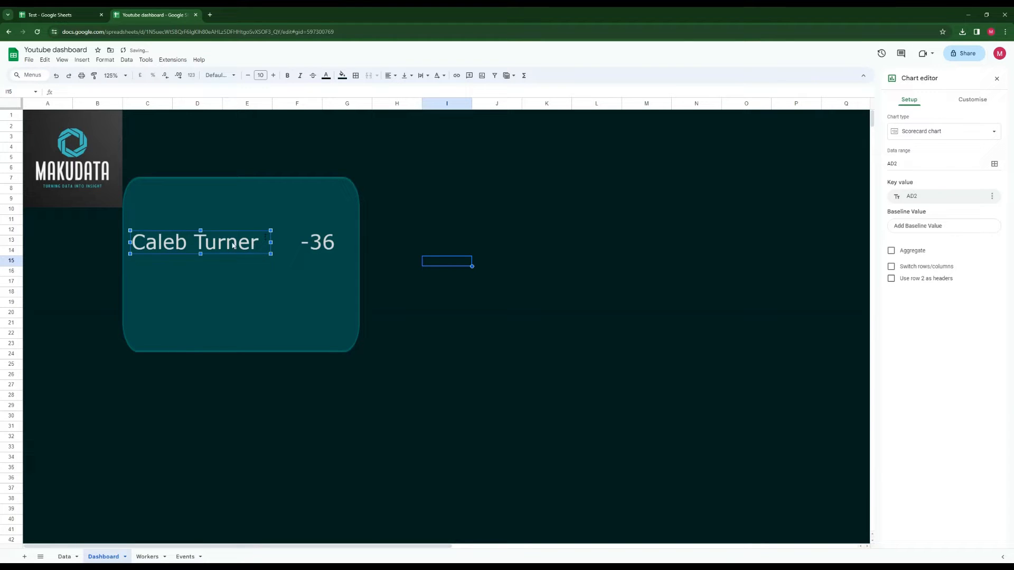
{"action": "left_click", "coordinate": [279, 248]}
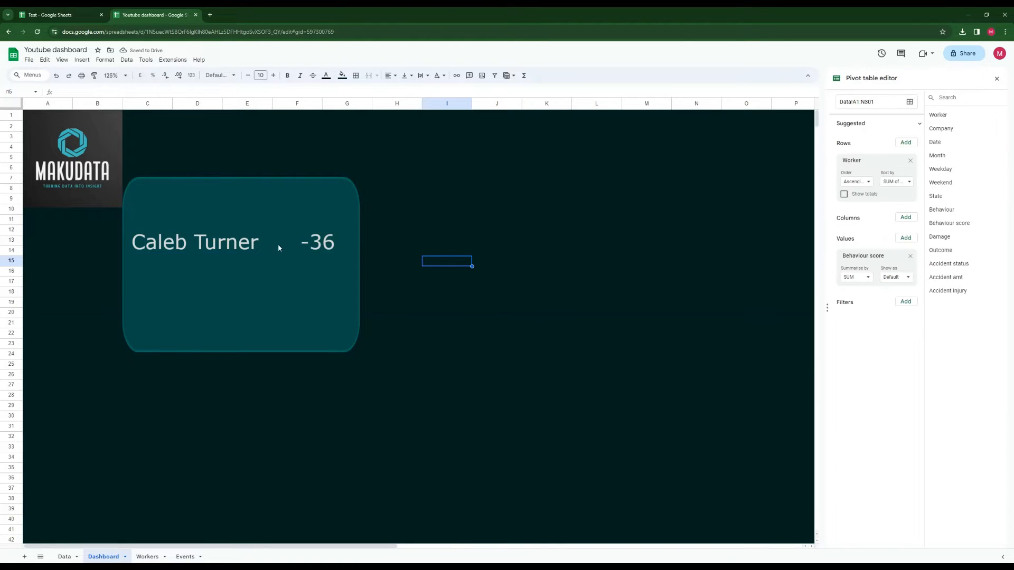
Duplicate the name and score scorecards together and place the copied pair as a second row on the teal panel
{"action": "left_click", "coordinate": [241, 249]}
{"action": "left_click", "coordinate": [320, 246], "text": "shift"}
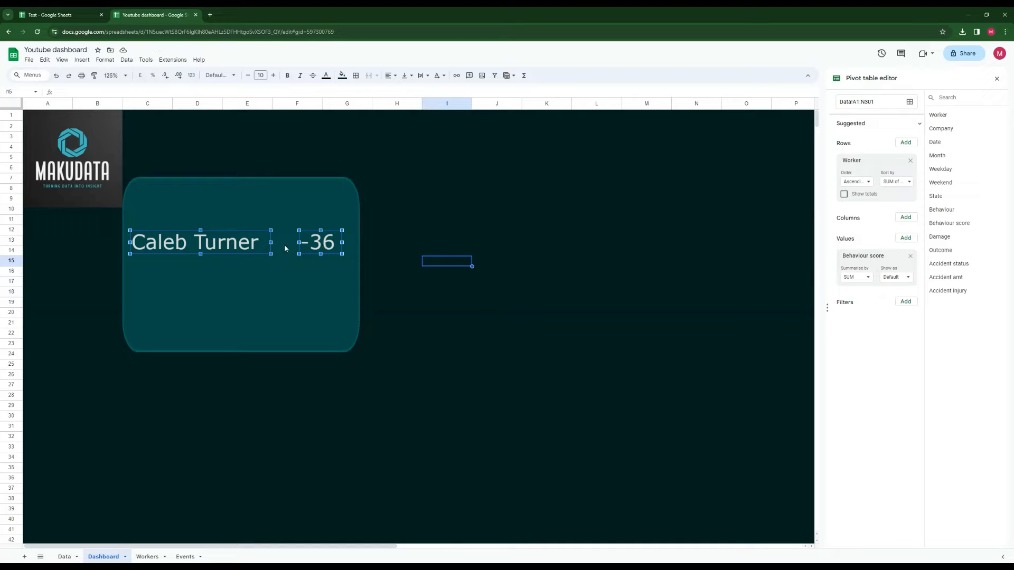
{"action": "key", "text": "ctrl+c"}
{"action": "left_click", "coordinate": [423, 260]}
{"action": "key", "text": "ctrl+v"}
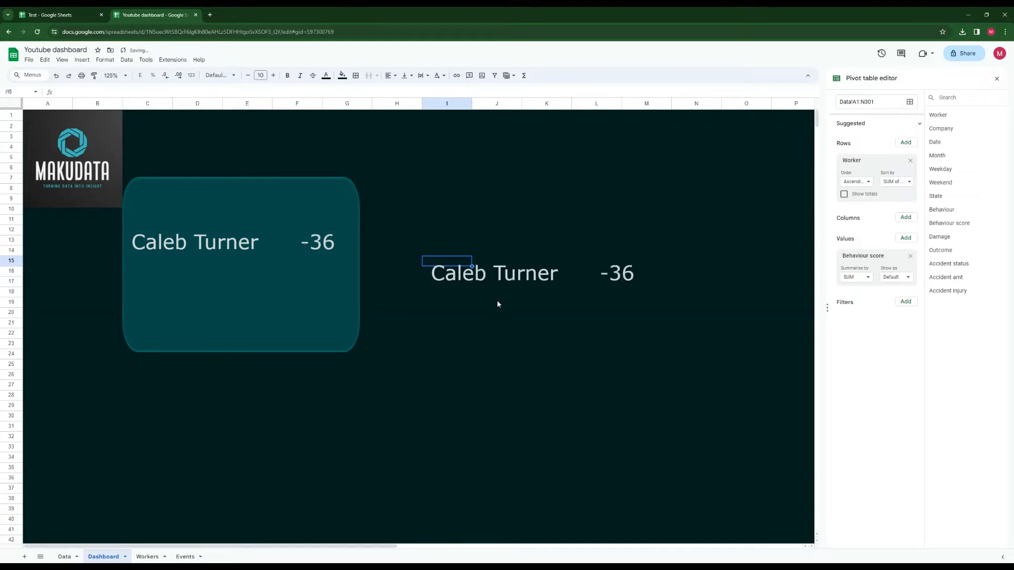
{"action": "left_click", "coordinate": [617, 276], "text": "shift"}
{"action": "left_click_drag", "start_coordinate": [617, 276], "coordinate": [317, 280]}
Set the second row's data ranges to AD3 for the worker's name and AE3 for the score
{"action": "double_click", "coordinate": [238, 286]}
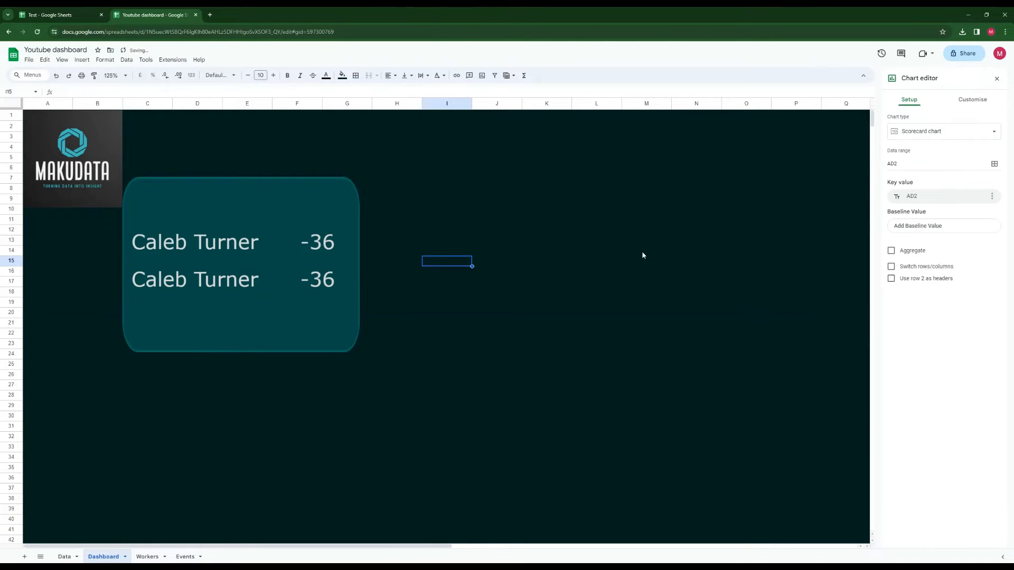
{"action": "left_click", "coordinate": [906, 164]}
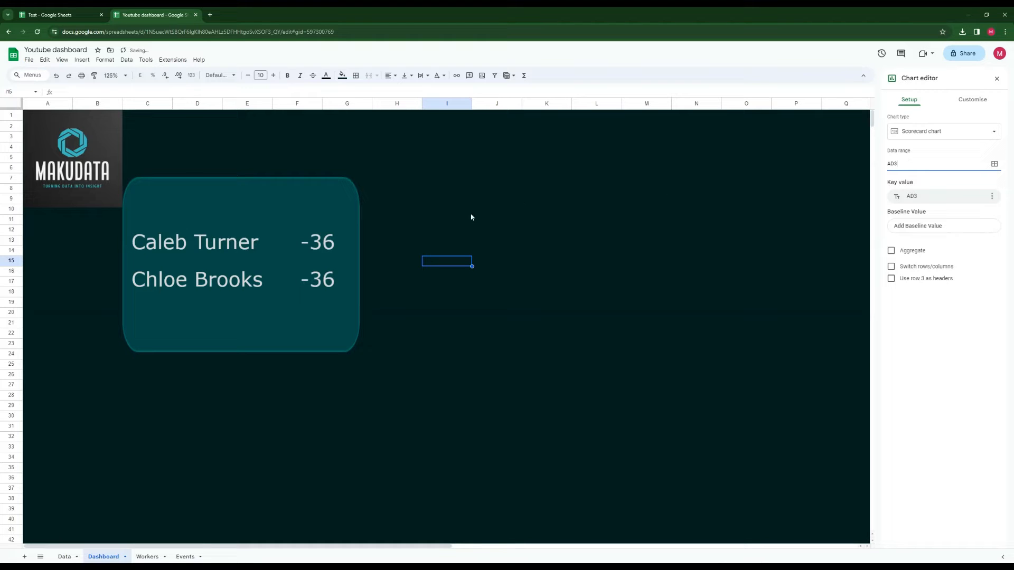
{"action": "left_click", "coordinate": [319, 282]}
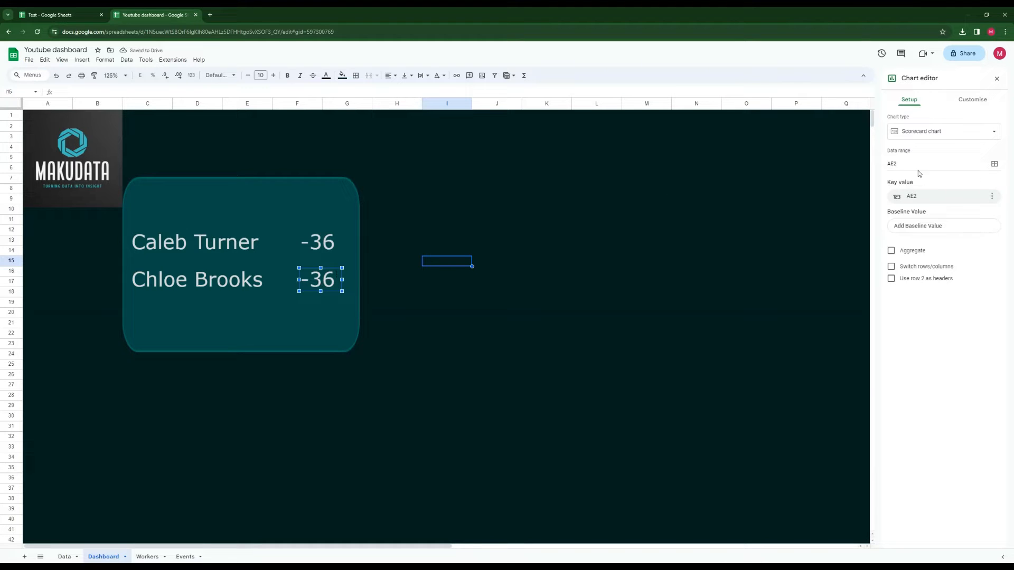
{"action": "left_click", "coordinate": [899, 165]}
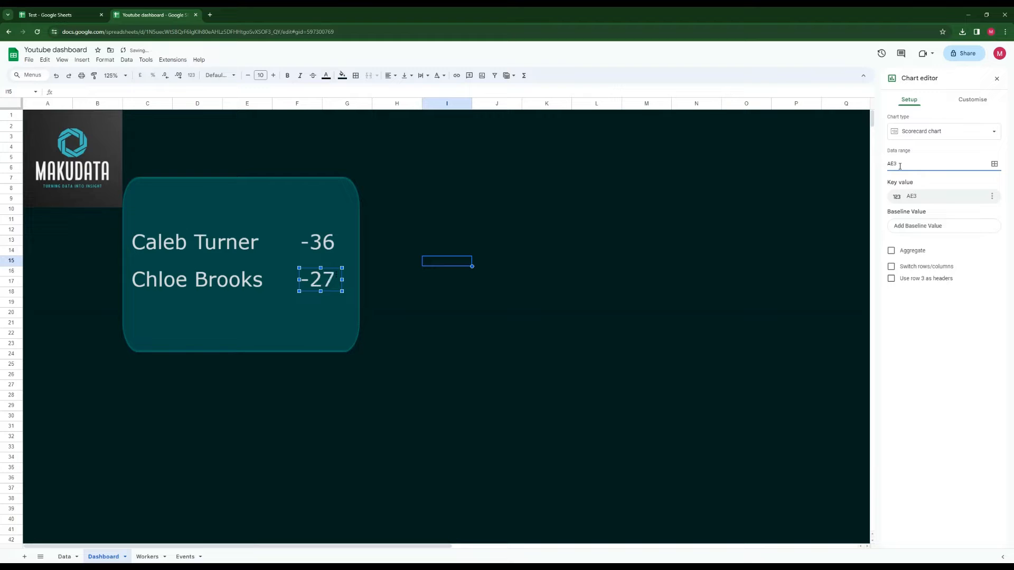
Duplicate the second row's name and score scorecards and place the copies beneath as a third row
{"action": "left_click", "coordinate": [213, 288]}
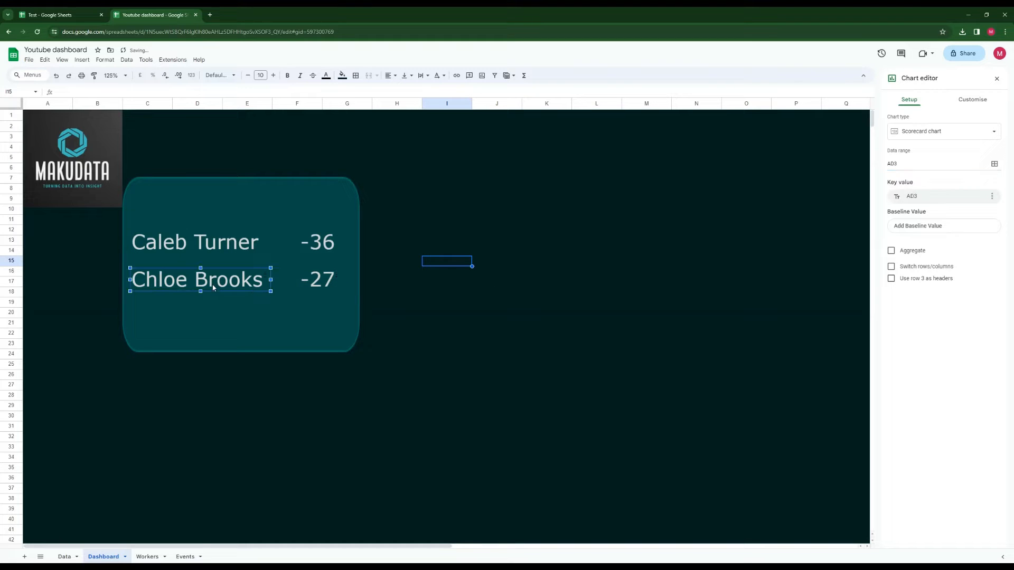
{"action": "left_click", "coordinate": [309, 283]}
{"action": "left_click", "coordinate": [245, 287], "text": "ctrl"}
{"action": "key", "text": "ctrl+c"}
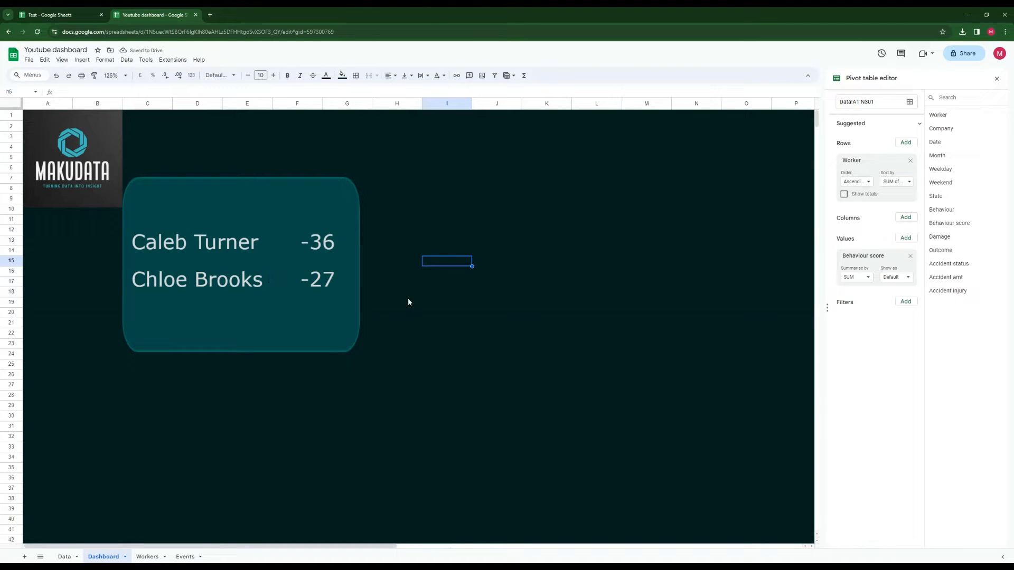
{"action": "key", "text": "ctrl+v"}
{"action": "left_click_drag", "start_coordinate": [510, 279], "coordinate": [215, 327]}
Set the third row's data ranges to AD4 for the worker's name and AE4 for the score
{"action": "double_click", "coordinate": [210, 323]}
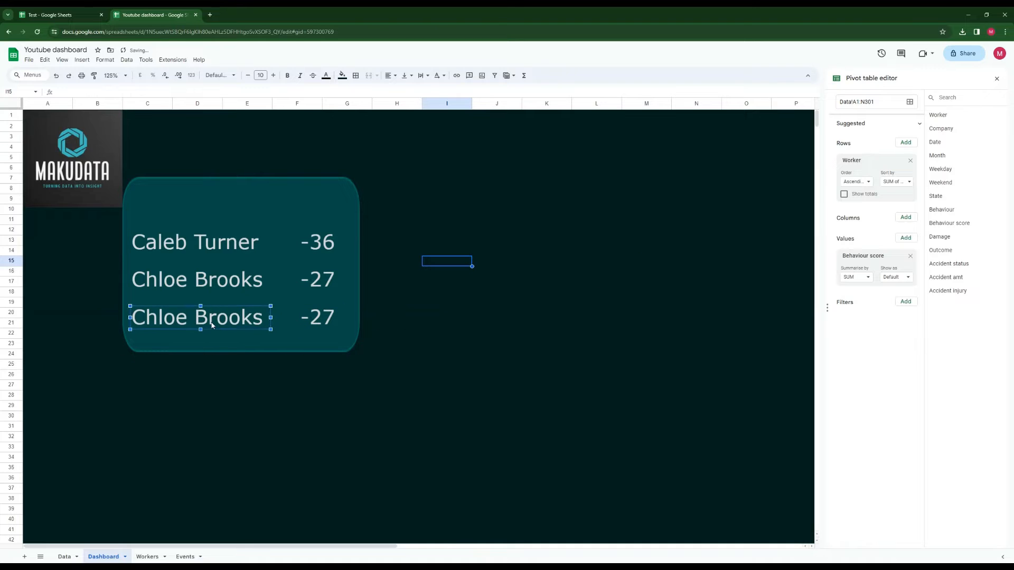
{"action": "left_click", "coordinate": [915, 164]}
{"action": "key", "text": "BackSpace"}
{"action": "type", "text": "4"}
{"action": "left_click", "coordinate": [319, 321]}
{"action": "left_click", "coordinate": [924, 166]}
{"action": "key", "text": "BackSpace"}
{"action": "type", "text": "4"}
{"action": "left_click", "coordinate": [546, 333]}
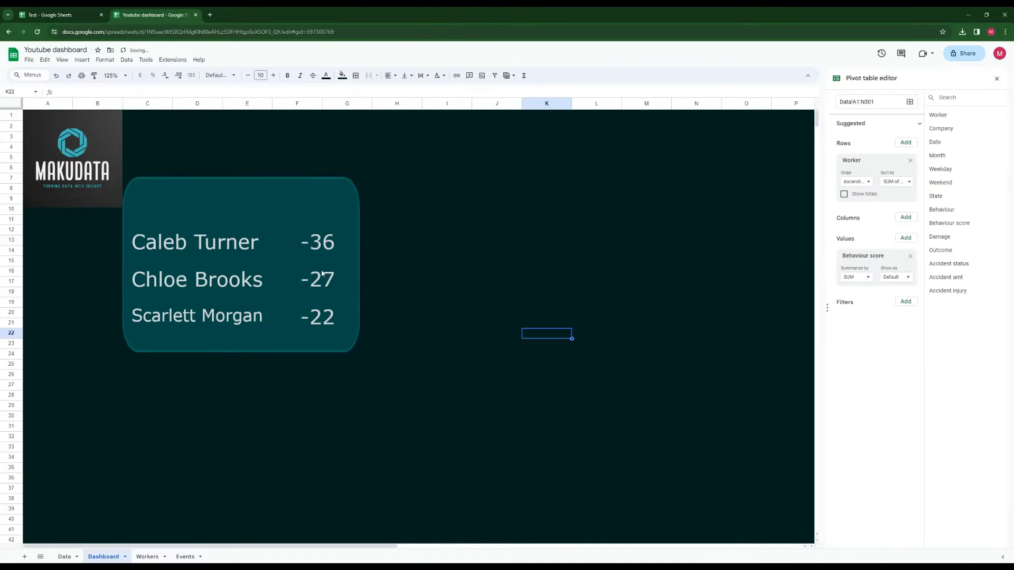
{"action": "left_click", "coordinate": [425, 324]}
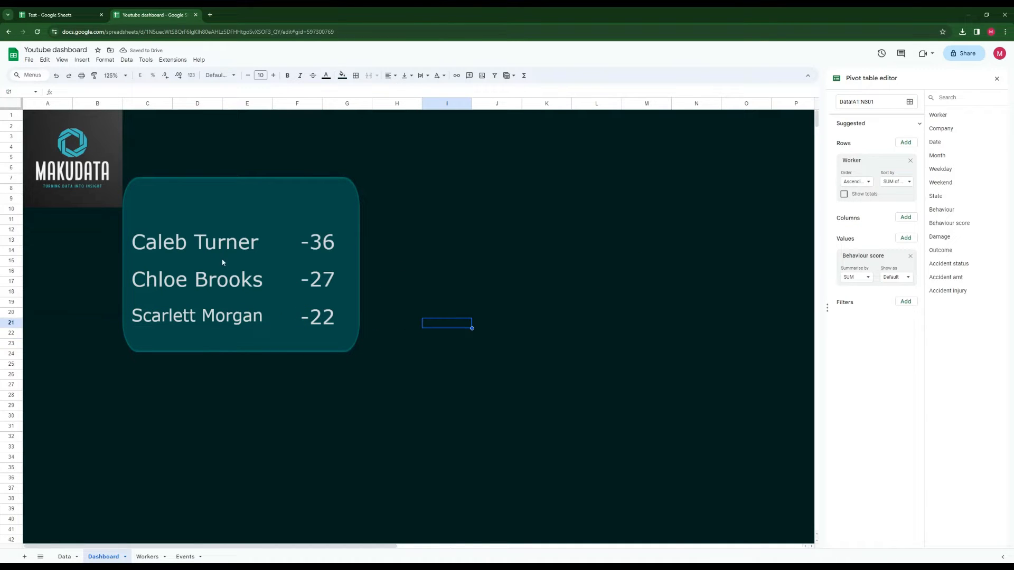
Check the reference dashboard's headings, switch to the Excel workbook "Colors and elements", and draw a text box just above the teal rounded rectangle
{"action": "left_click", "coordinate": [406, 191]}
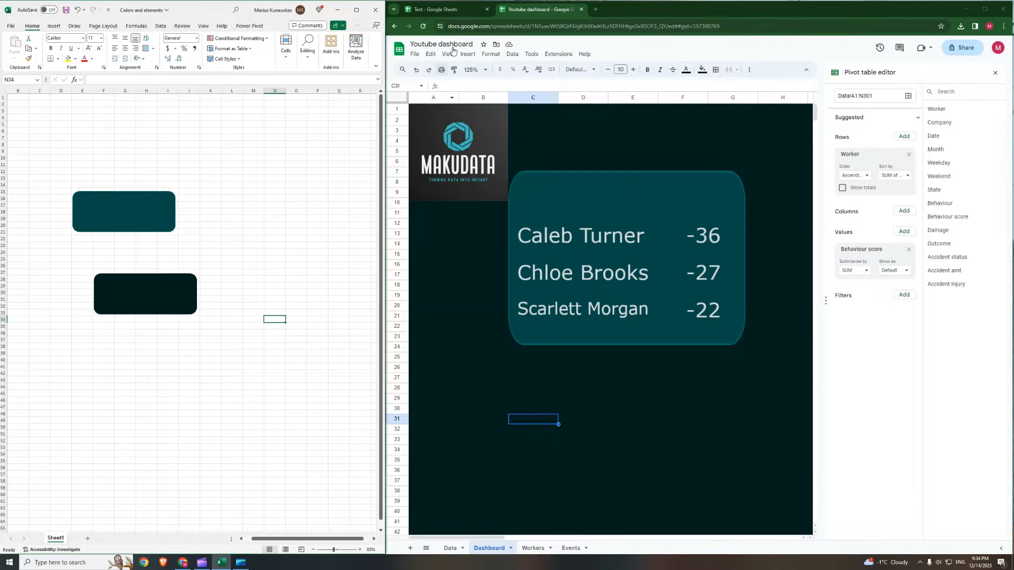
{"action": "left_click", "coordinate": [450, 10]}
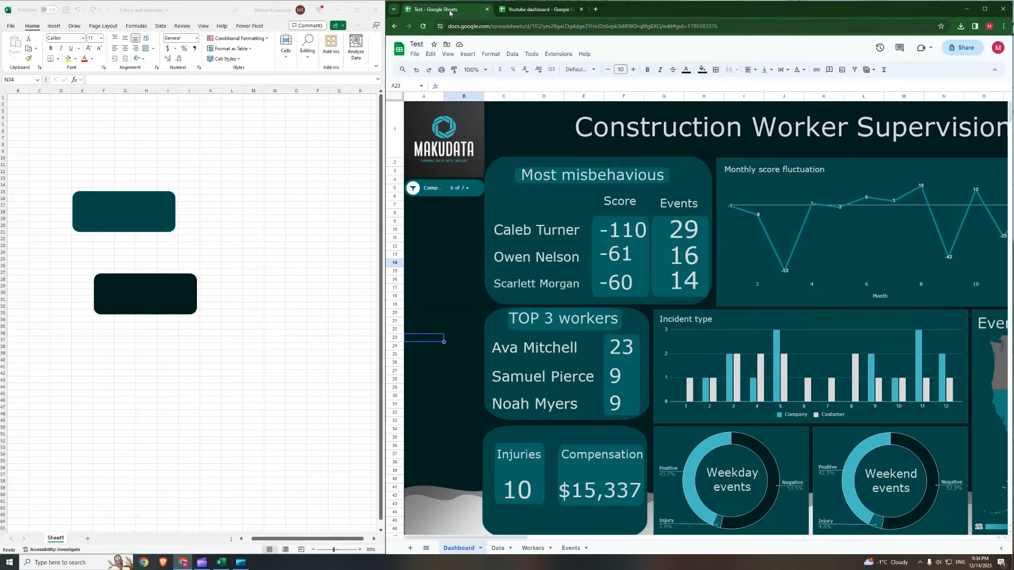
{"action": "left_click", "coordinate": [539, 9]}
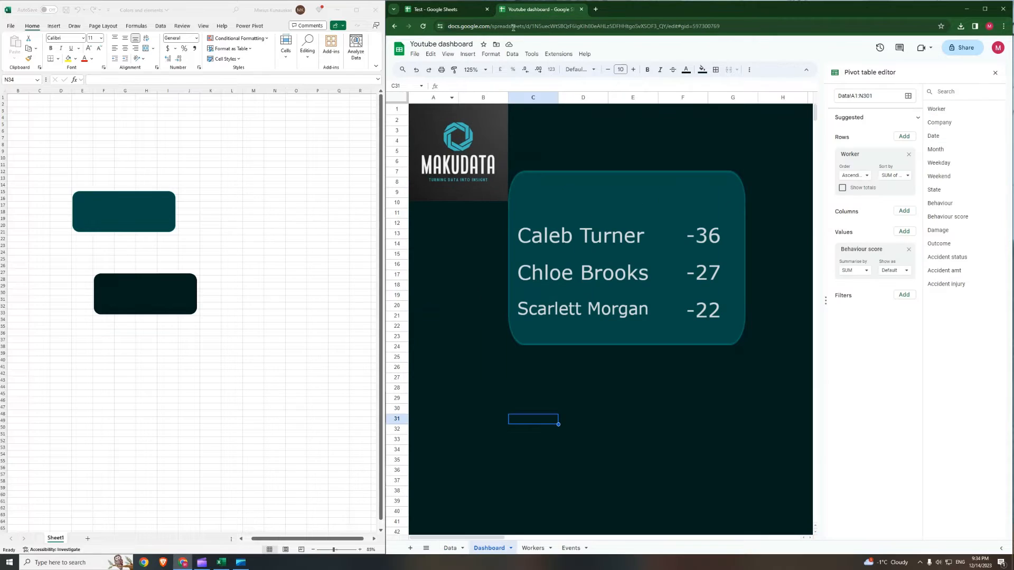
{"action": "left_click", "coordinate": [244, 210]}
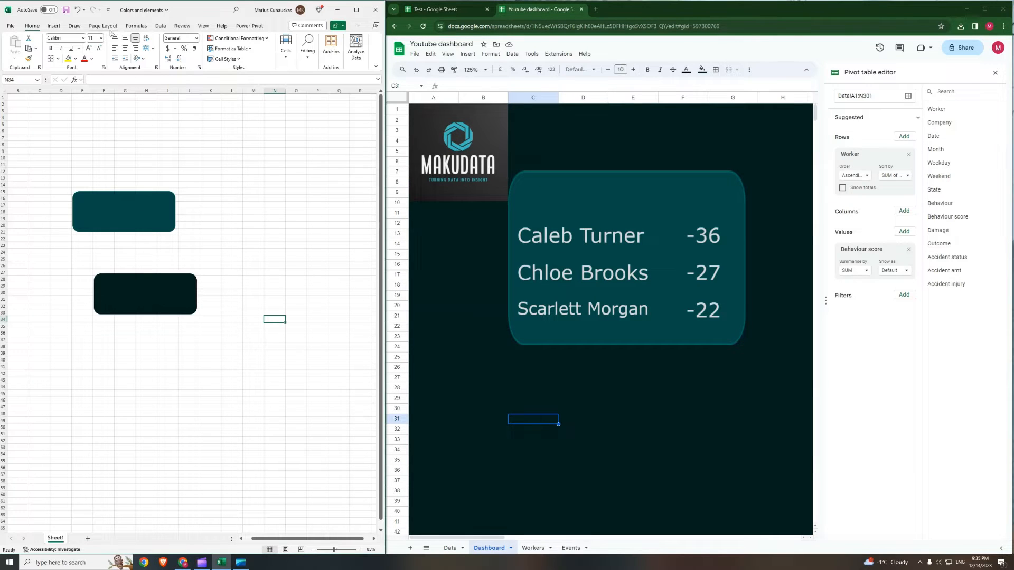
{"action": "left_click", "coordinate": [54, 26]}
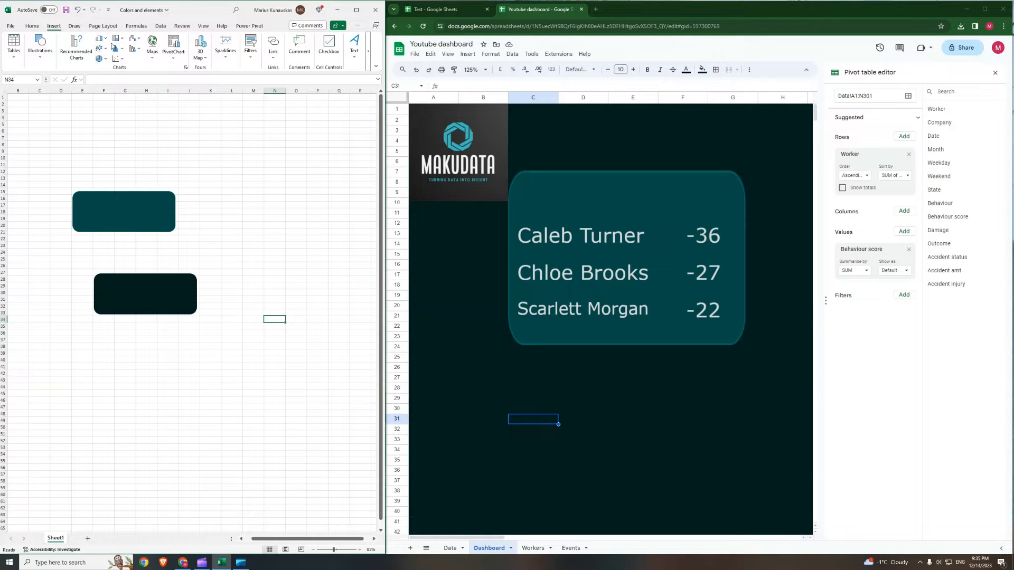
{"action": "left_click", "coordinate": [52, 62]}
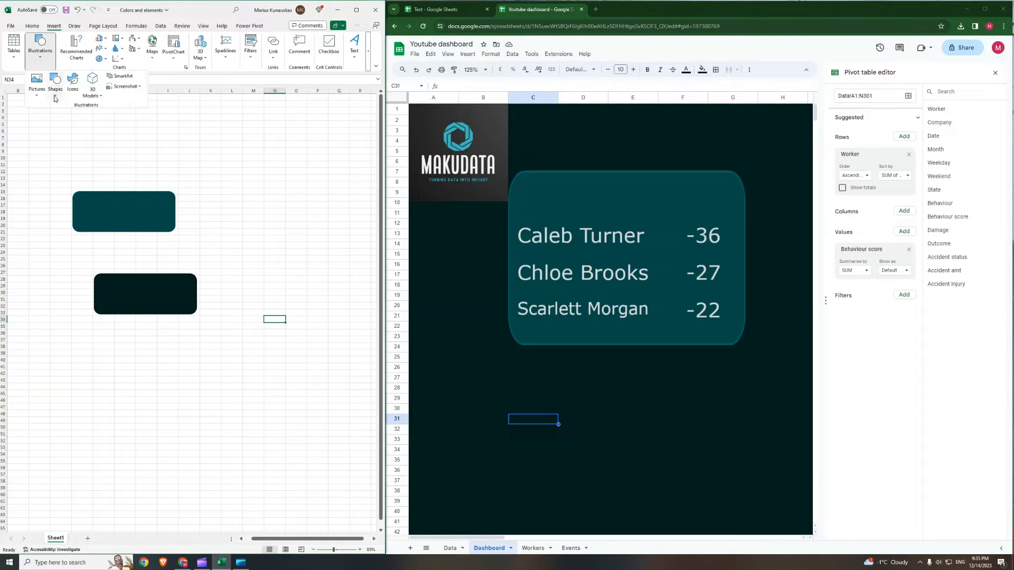
{"action": "left_click", "coordinate": [59, 80]}
{"action": "left_click", "coordinate": [55, 119]}
{"action": "left_click_drag", "start_coordinate": [60, 146], "coordinate": [196, 190]}
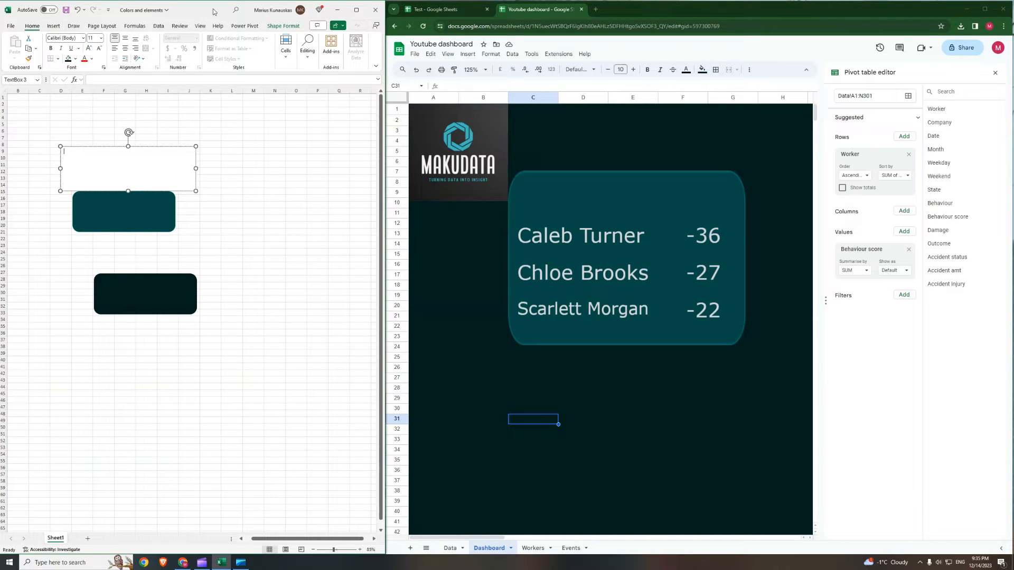
Remove both the fill and the outline from the new text box
{"action": "left_click", "coordinate": [291, 28]}
{"action": "left_click", "coordinate": [179, 38]}
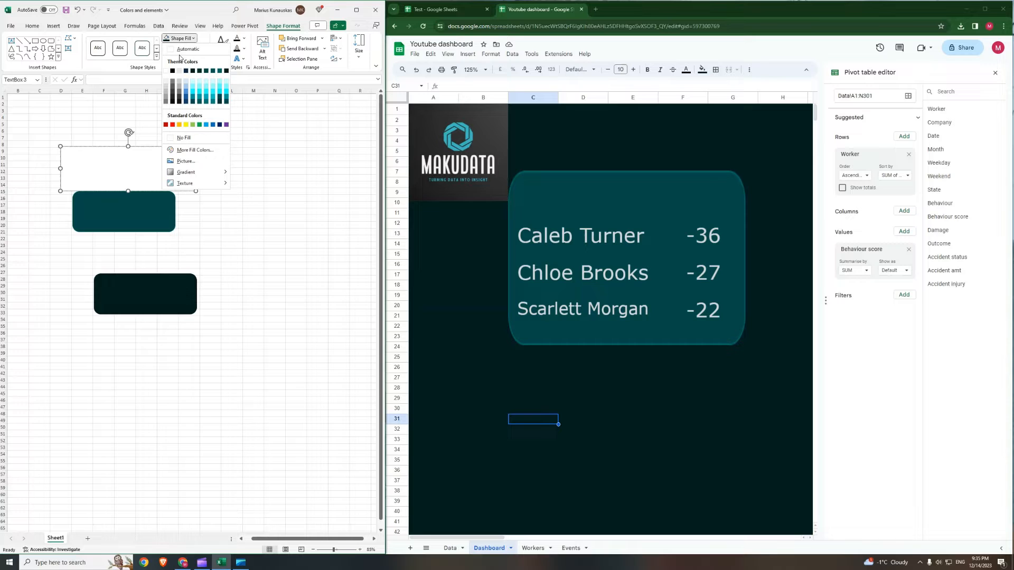
{"action": "left_click", "coordinate": [190, 138]}
{"action": "left_click", "coordinate": [186, 49]}
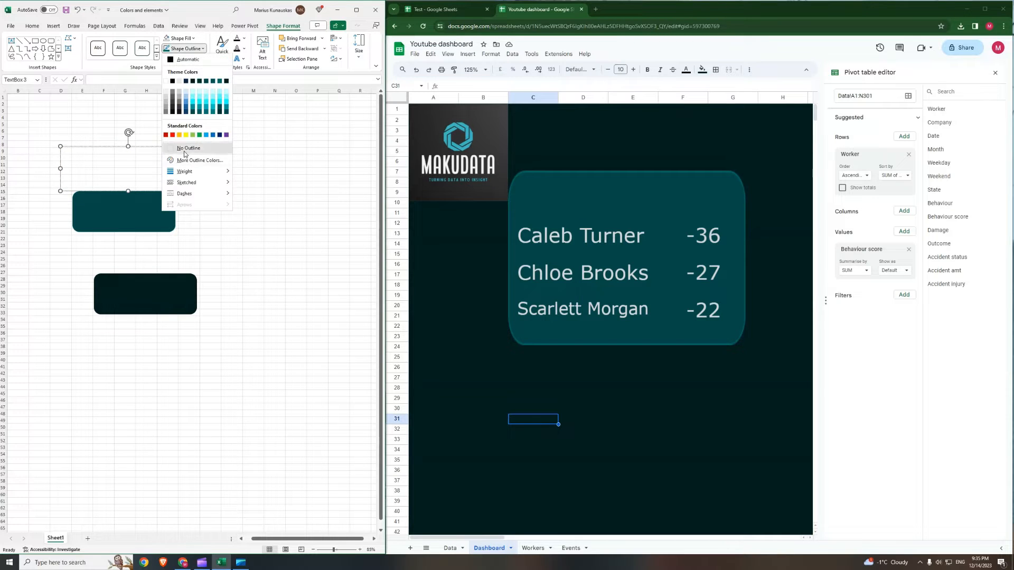
{"action": "left_click", "coordinate": [186, 148]}
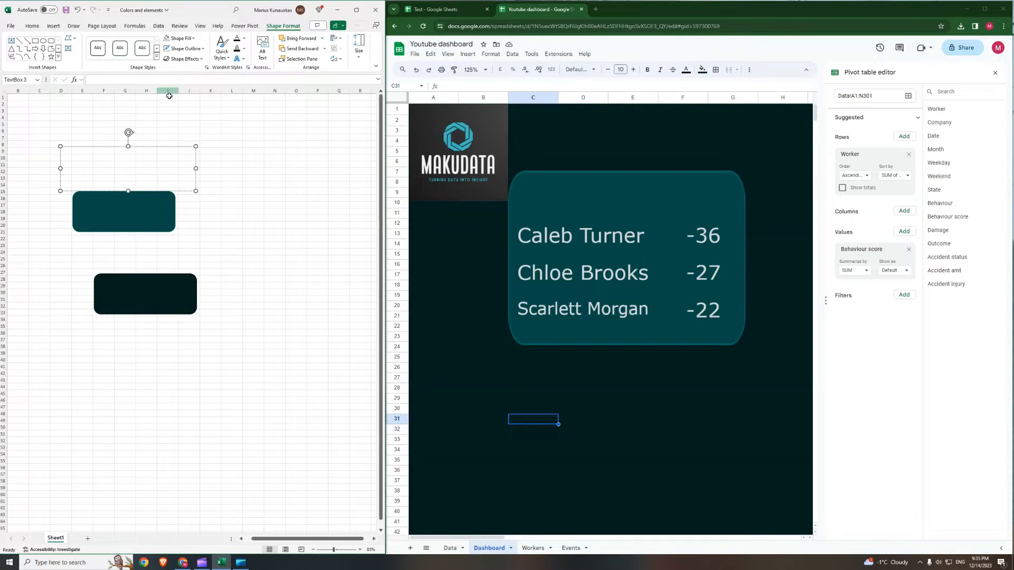
Set the text box's font to Verdana
{"action": "left_click", "coordinate": [36, 27]}
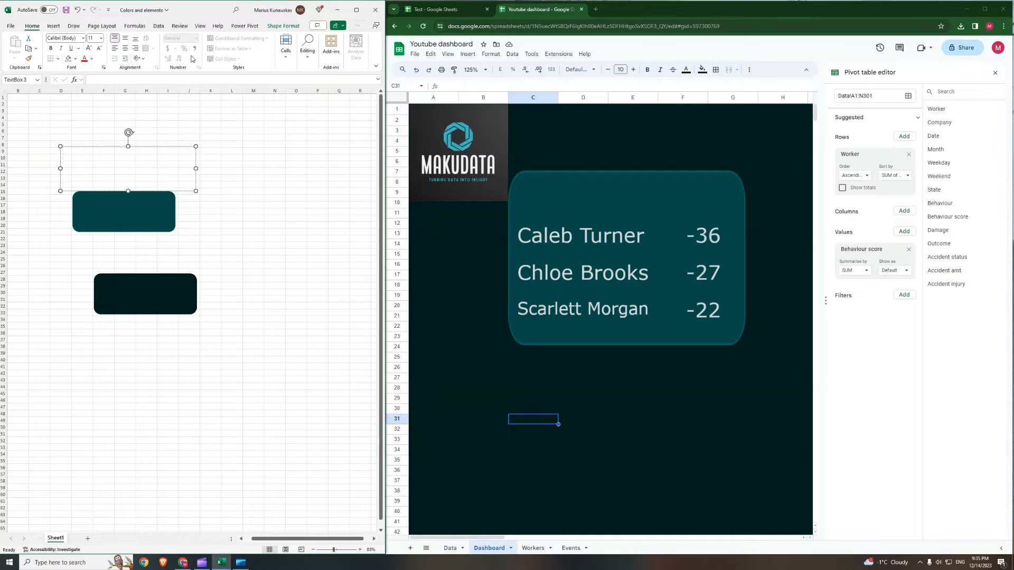
{"action": "left_click", "coordinate": [283, 26]}
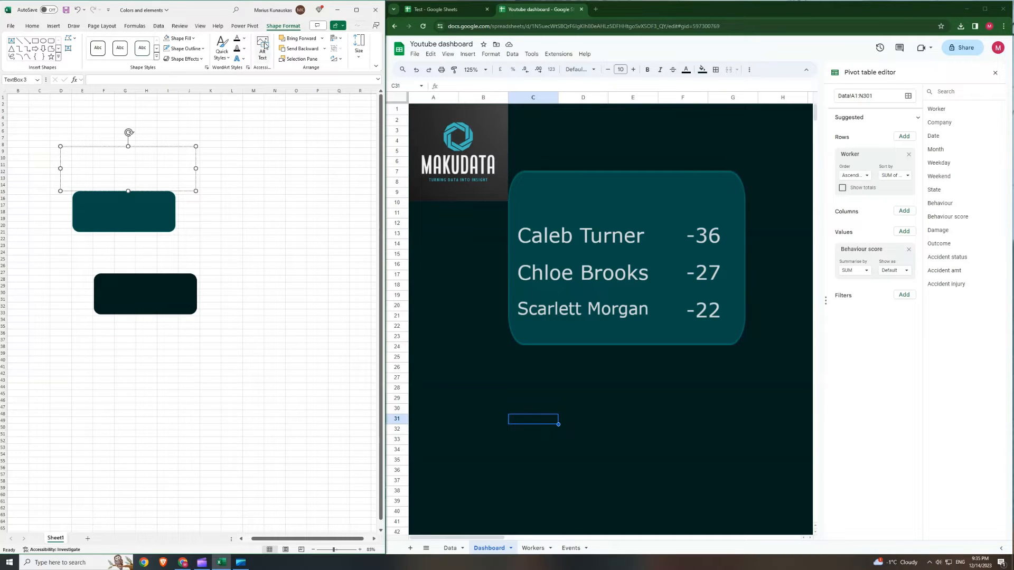
{"action": "double_click", "coordinate": [203, 11]}
{"action": "left_click", "coordinate": [33, 26]}
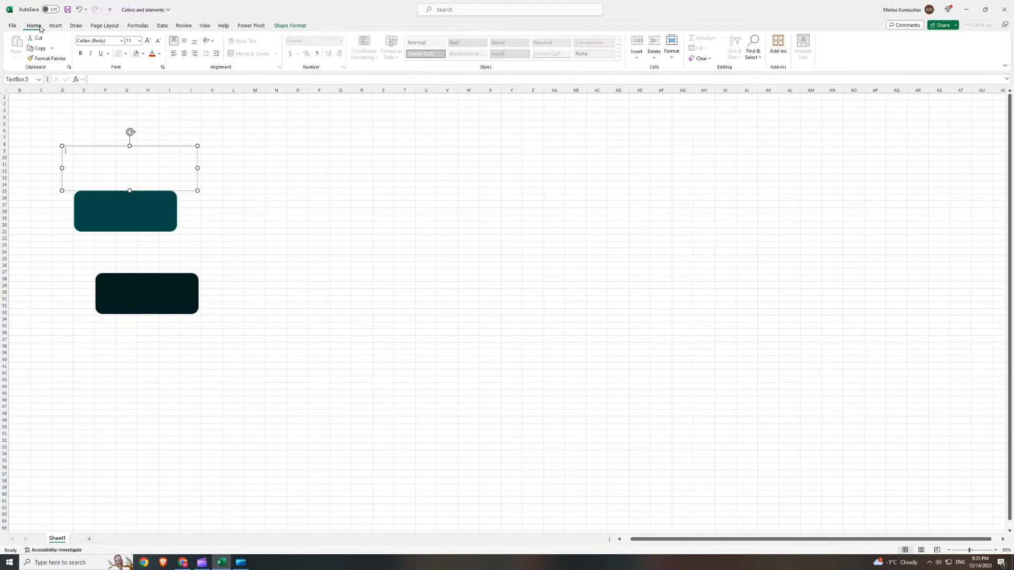
{"action": "left_click", "coordinate": [113, 42]}
{"action": "type", "text": "Verdana"}
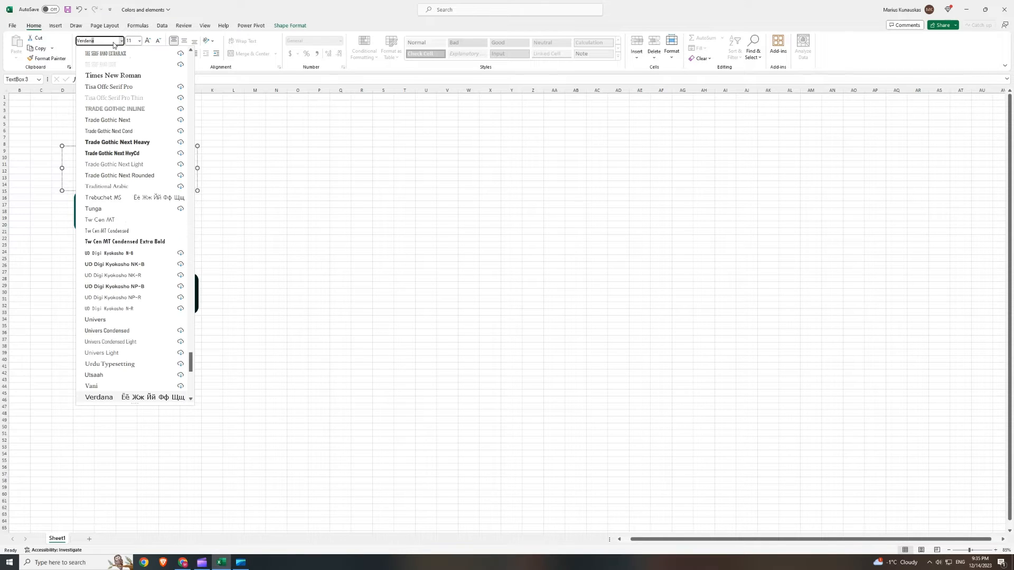
{"action": "key", "text": "Return"}
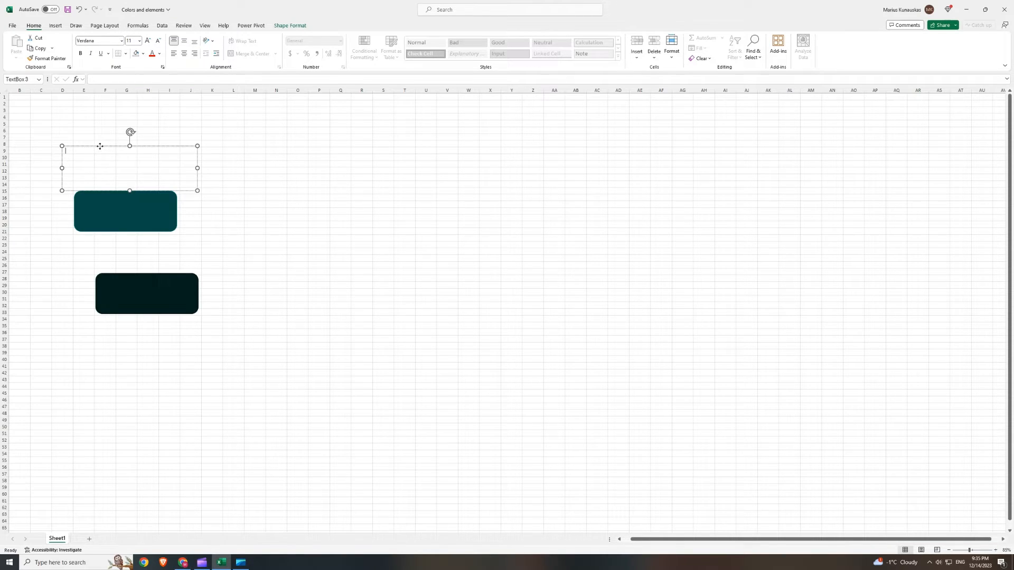
Move the text box onto the teal rectangle, enter "Most misbehaviours" in it, and shrink the box to fit the text
{"action": "left_click_drag", "start_coordinate": [100, 147], "coordinate": [114, 194]}
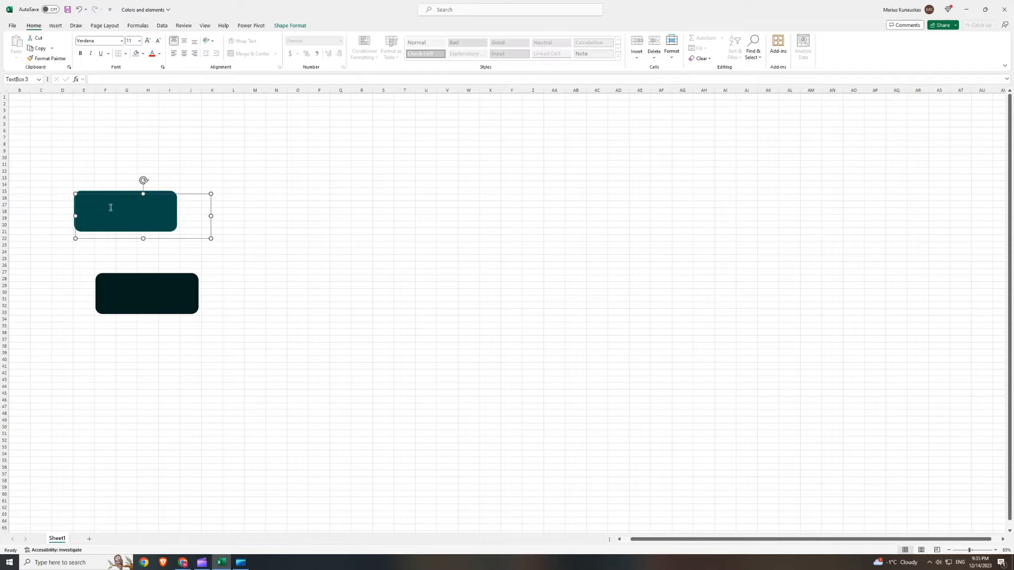
{"action": "left_click", "coordinate": [110, 205]}
{"action": "double_click", "coordinate": [353, 11]}
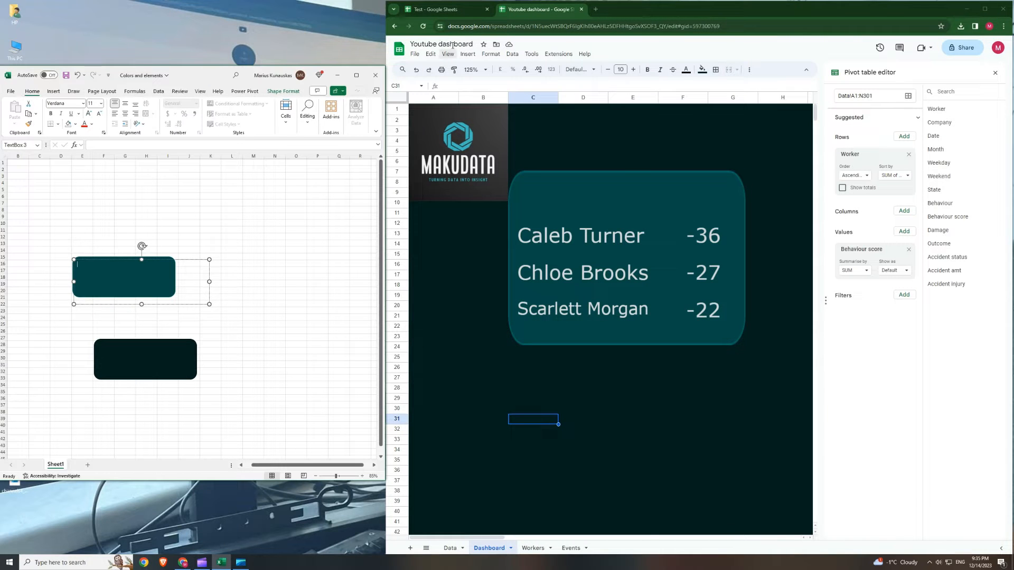
{"action": "left_click", "coordinate": [449, 11]}
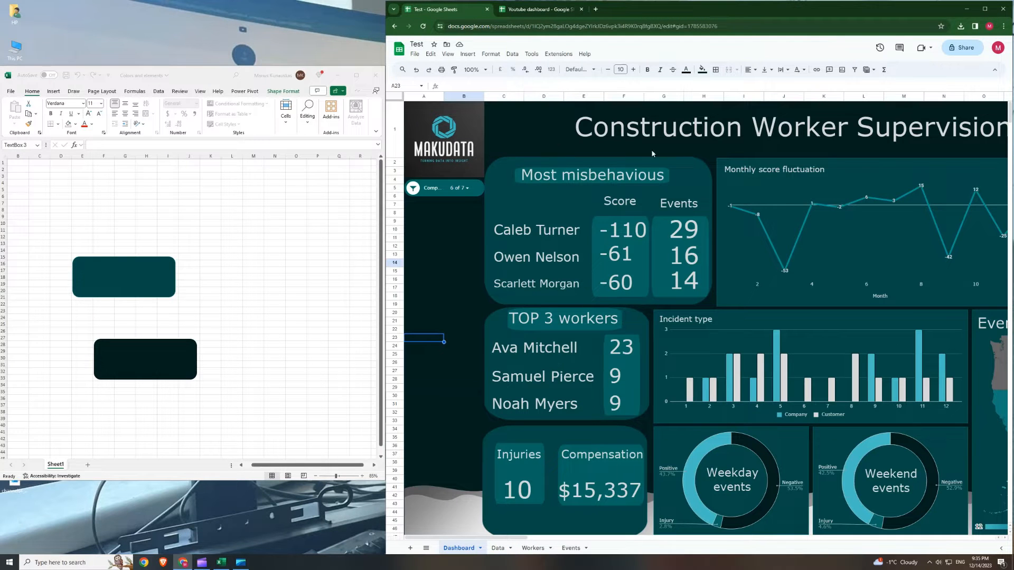
{"action": "left_click", "coordinate": [536, 9]}
{"action": "left_click", "coordinate": [87, 280]}
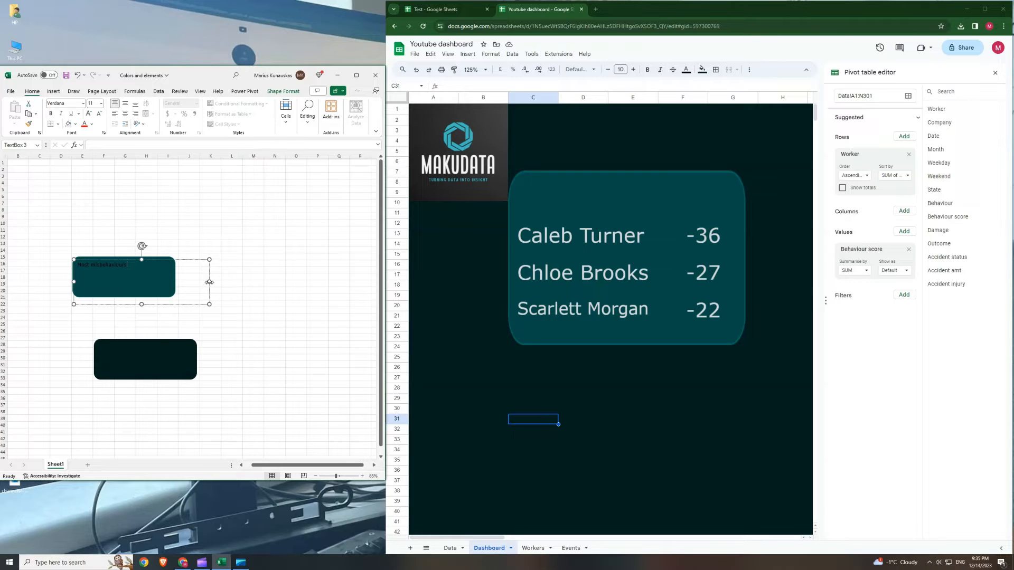
{"action": "left_click_drag", "start_coordinate": [209, 281], "coordinate": [131, 283]}
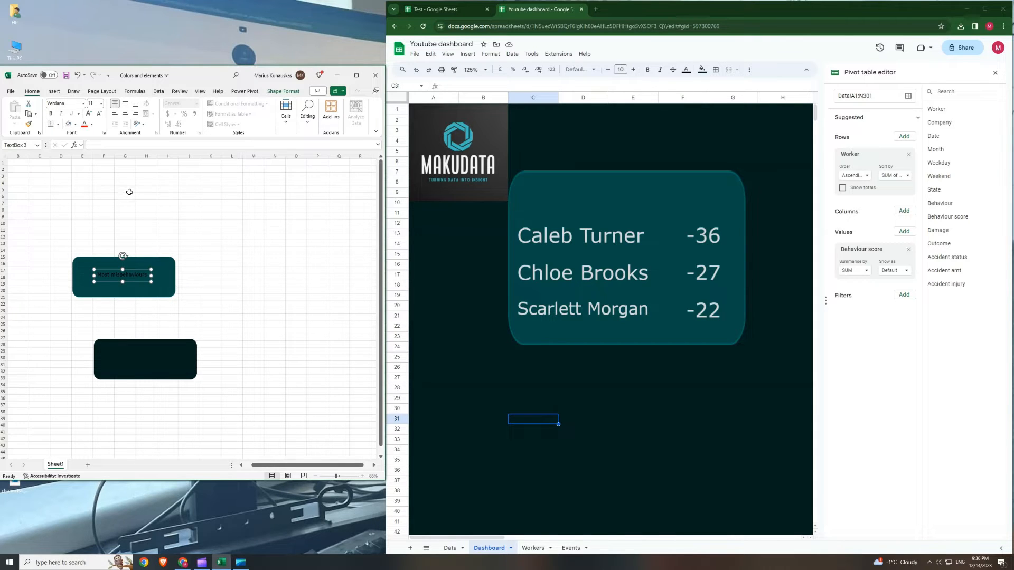
Try a light grey version of the heading at the top of the Google Sheets dashboard's teal panel and delete the pasted copy
{"action": "left_click", "coordinate": [92, 124]}
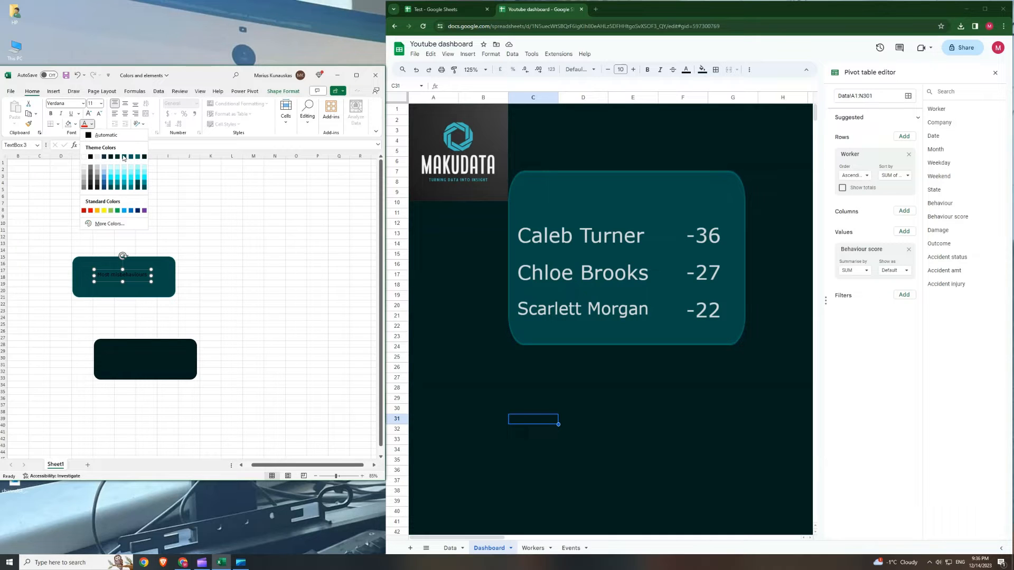
{"action": "left_click", "coordinate": [84, 175]}
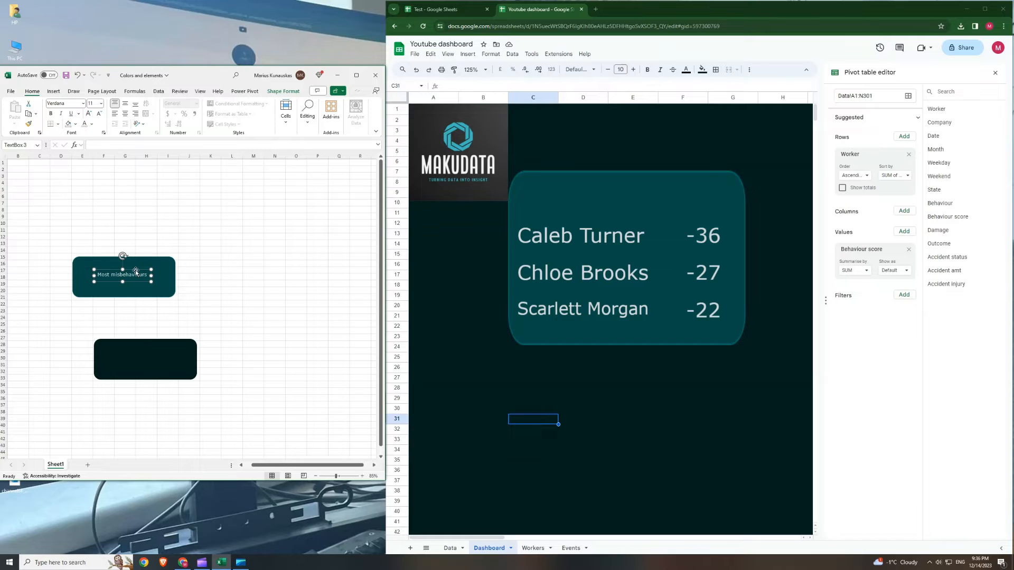
{"action": "key", "text": "ctrl+c"}
{"action": "left_click", "coordinate": [633, 140]}
{"action": "key", "text": "ctrl+v"}
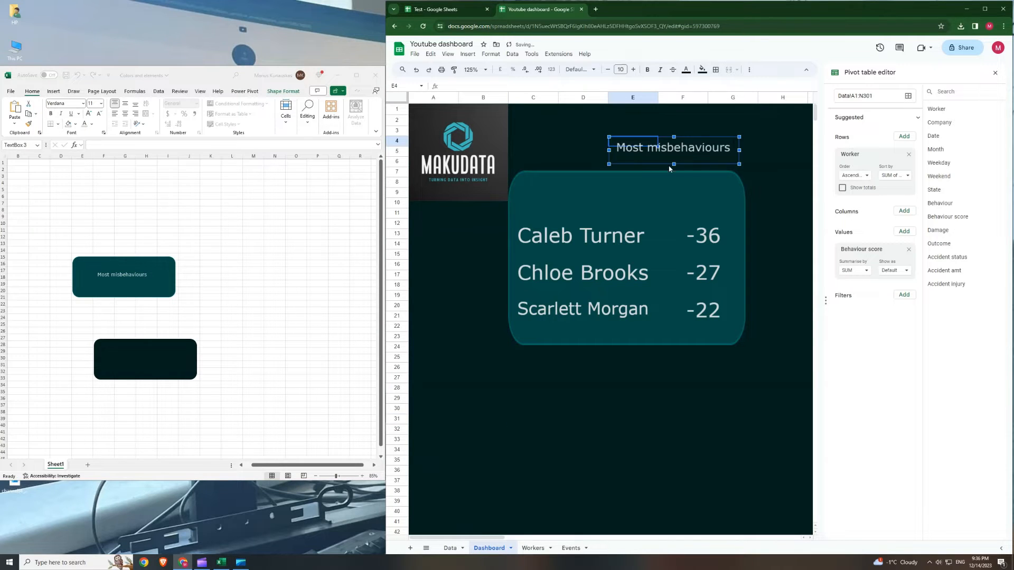
{"action": "left_click_drag", "start_coordinate": [660, 150], "coordinate": [608, 194]}
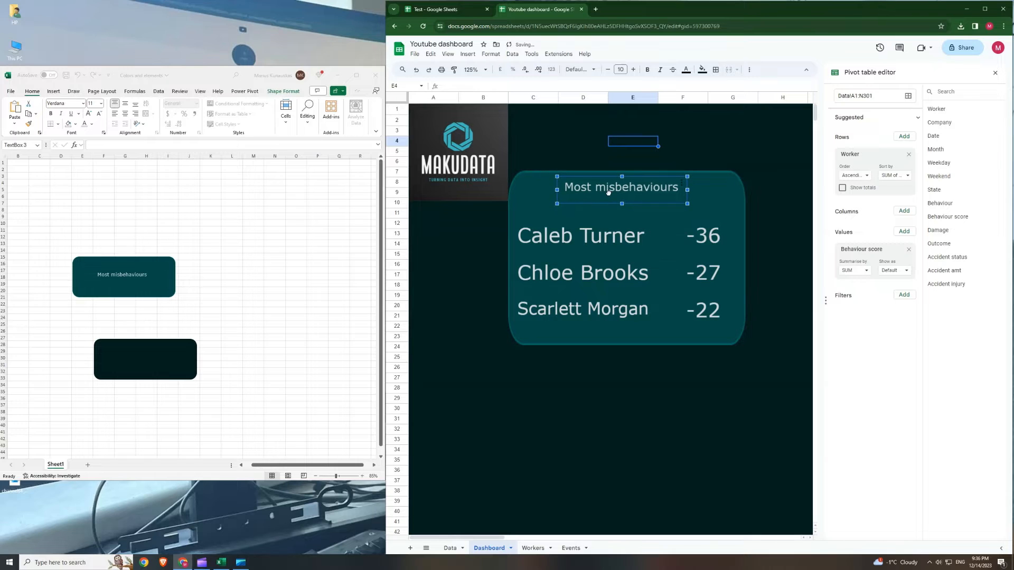
{"action": "left_click", "coordinate": [455, 296]}
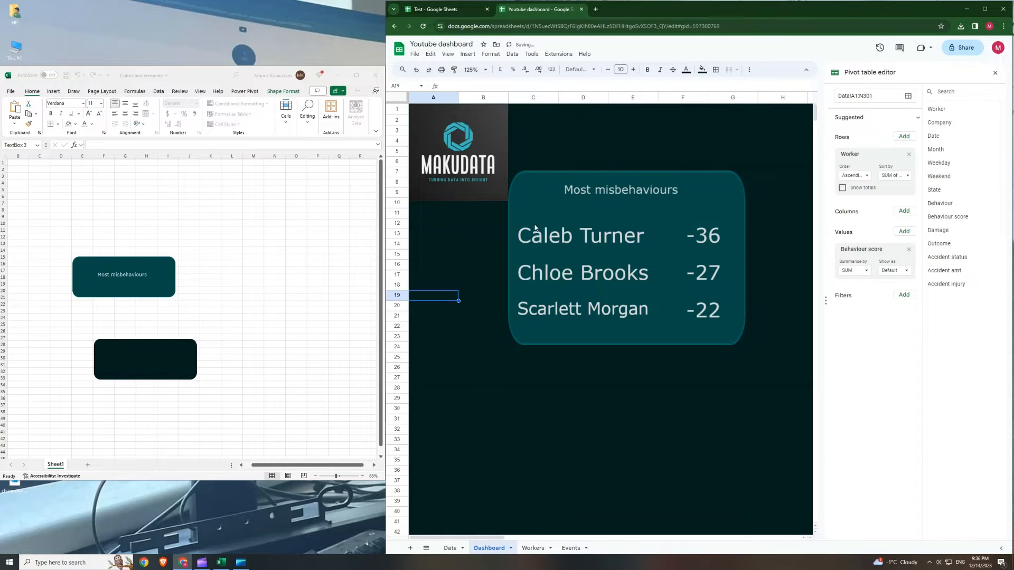
{"action": "left_click", "coordinate": [576, 194]}
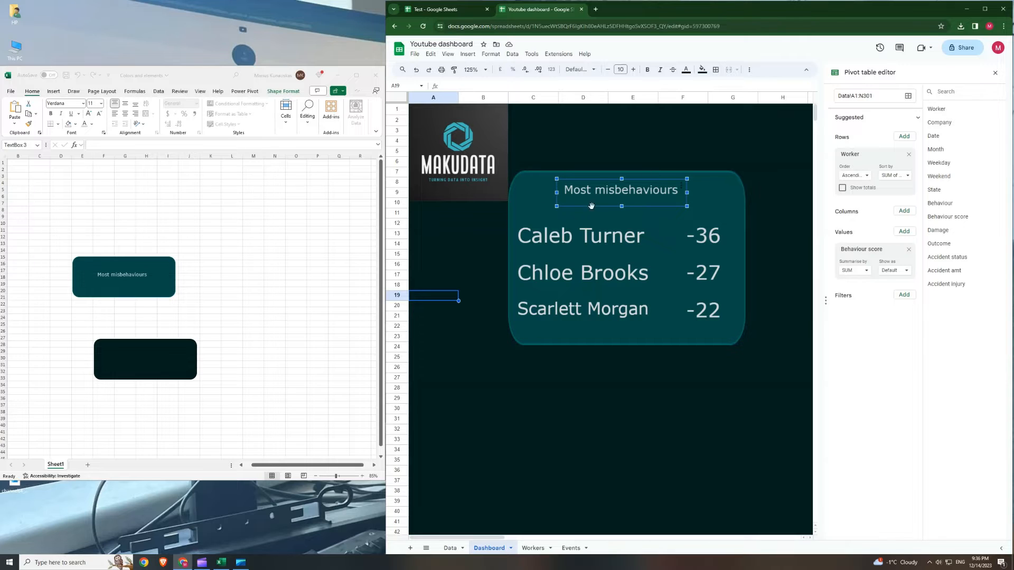
{"action": "key", "text": "Delete"}
In Excel, set the heading's font size to 16 and widen its text box so the text fits on one line
{"action": "left_click", "coordinate": [137, 275]}
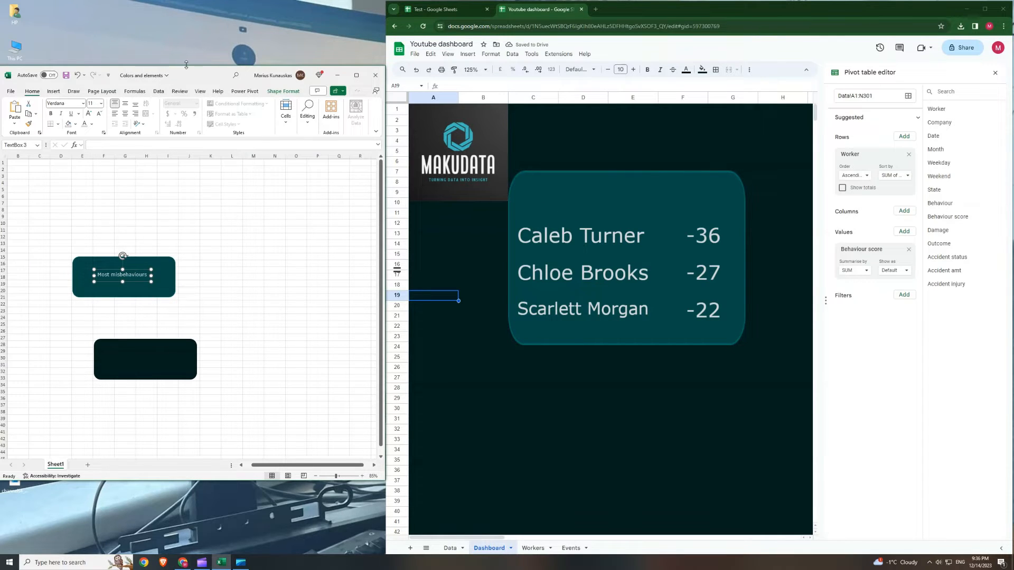
{"action": "left_click_drag", "start_coordinate": [185, 65], "coordinate": [186, 1]}
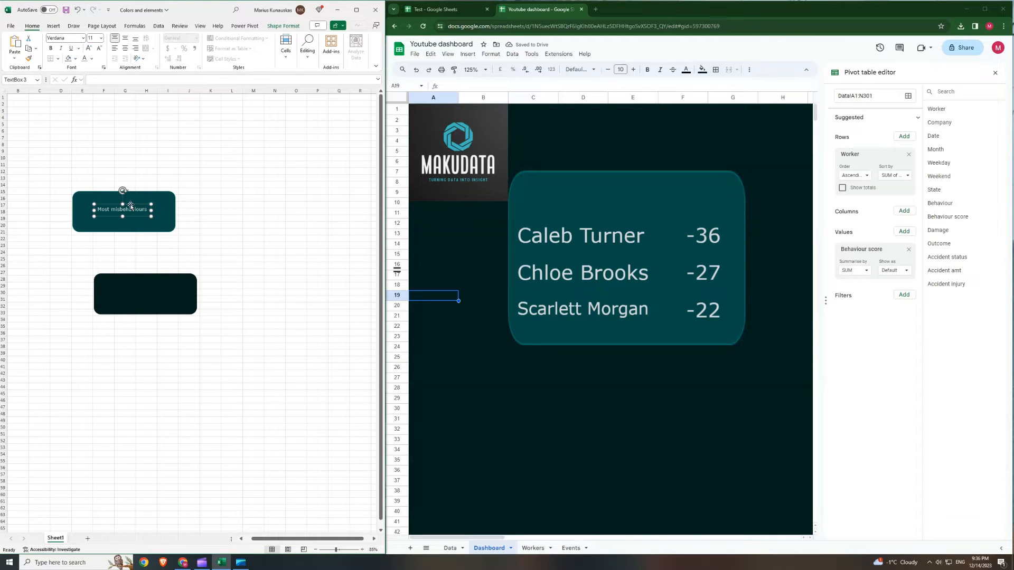
{"action": "left_click", "coordinate": [101, 38]}
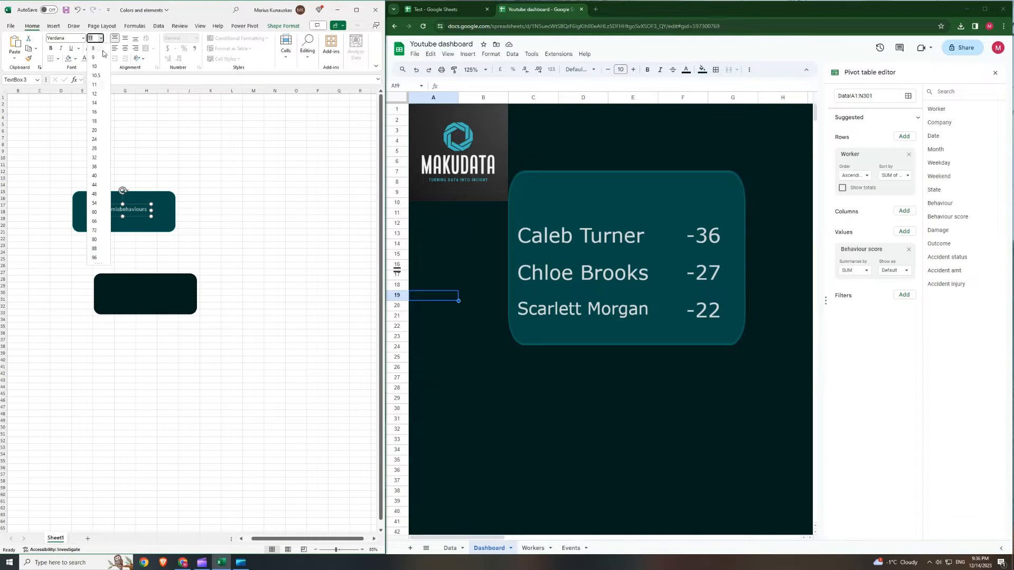
{"action": "left_click", "coordinate": [98, 113]}
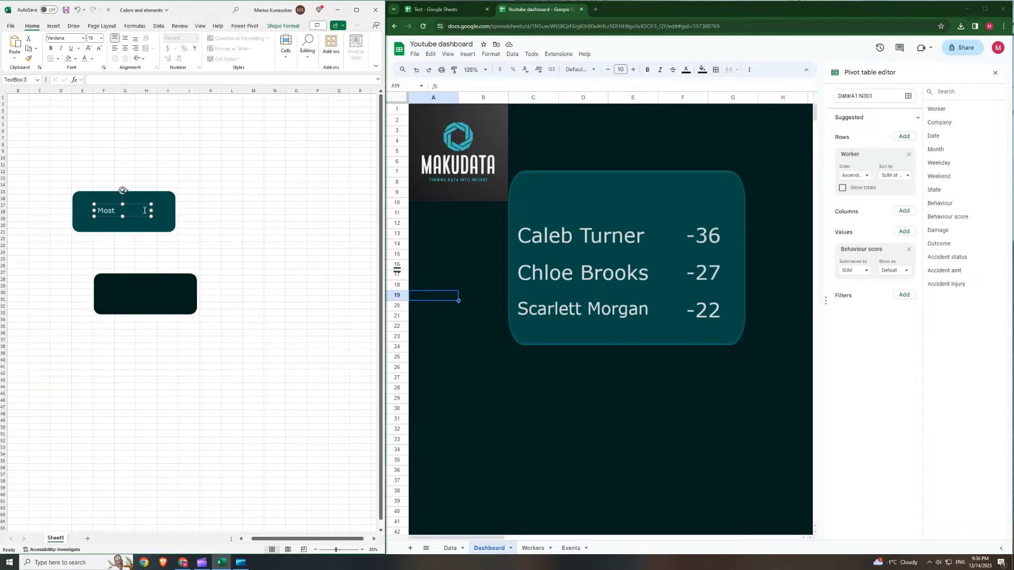
{"action": "mouse_move", "coordinate": [151, 212]}
{"action": "left_mouse_down"}
{"action": "mouse_move", "coordinate": [186, 211]}
{"action": "mouse_move", "coordinate": [144, 204]}
{"action": "left_mouse_up"}
Colour the heading text white and copy it to the Google Sheets dashboard, centred at the top of the teal panel
{"action": "left_click", "coordinate": [92, 59]}
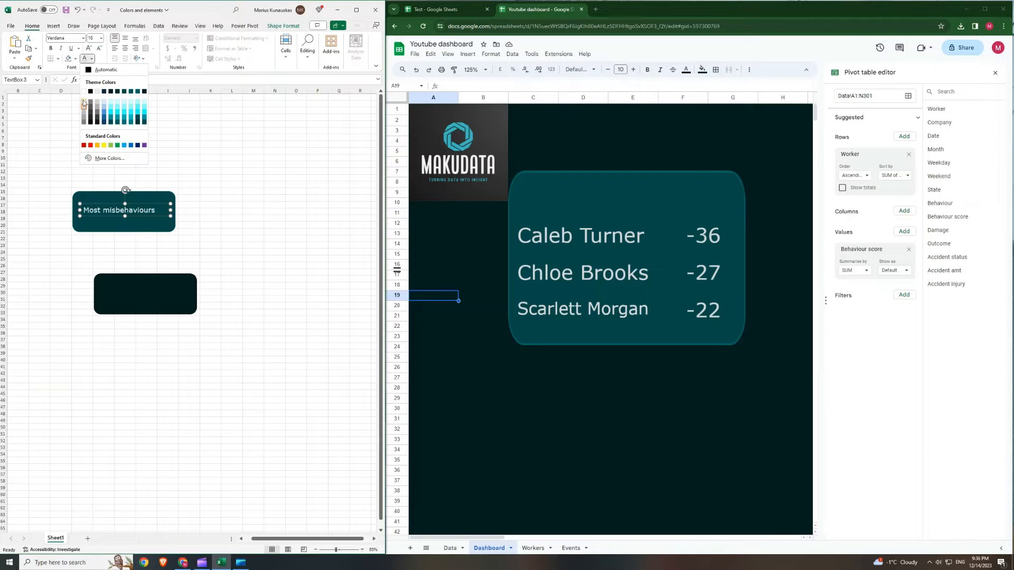
{"action": "left_click", "coordinate": [84, 91]}
{"action": "left_click", "coordinate": [582, 161]}
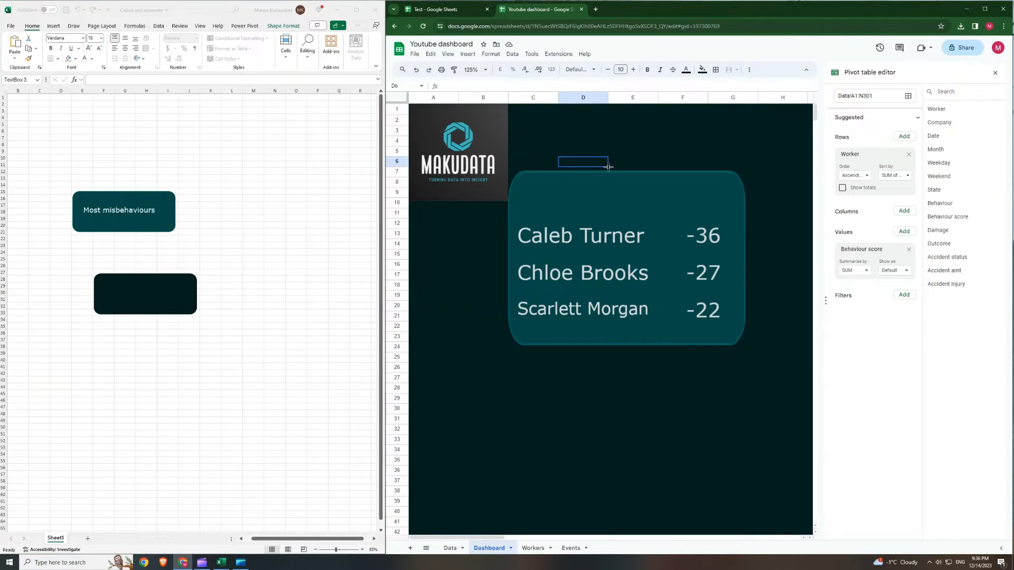
{"action": "key", "text": "ctrl+v"}
{"action": "left_click_drag", "start_coordinate": [618, 179], "coordinate": [616, 190]}
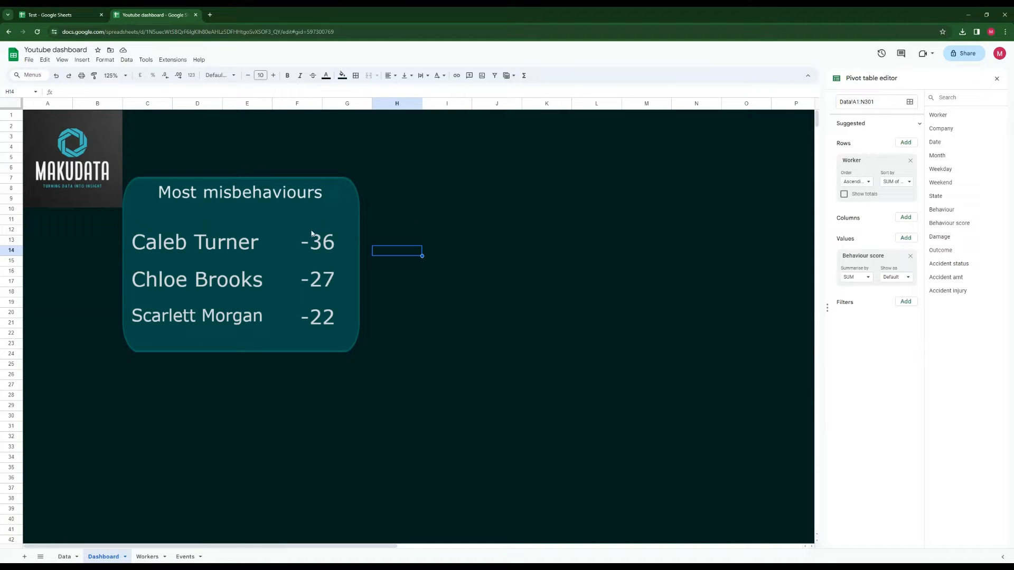
Filter the worker pivot table by Outcome so that only Negative records are included
{"action": "left_click", "coordinate": [399, 212]}
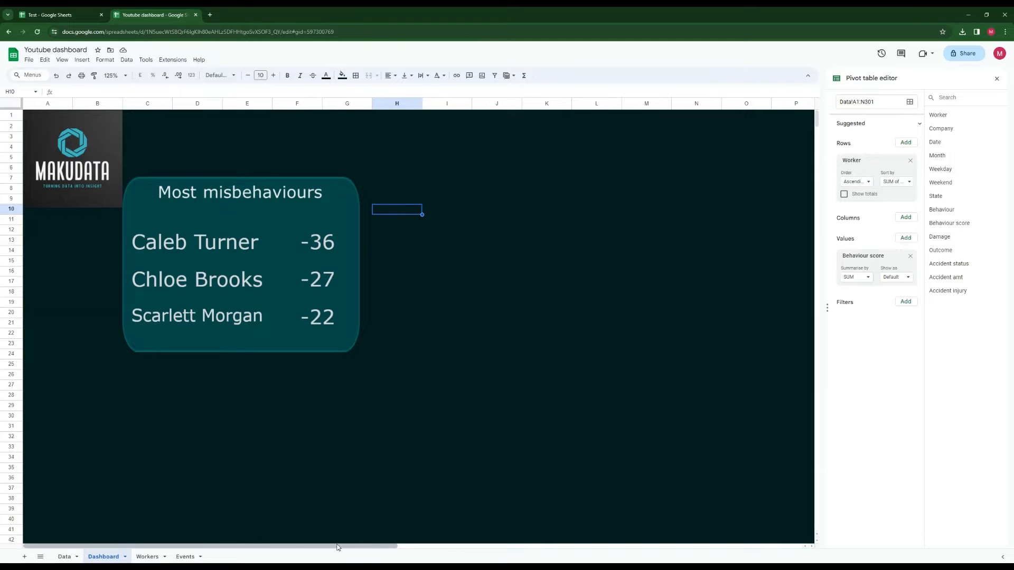
{"action": "left_click_drag", "start_coordinate": [162, 546], "coordinate": [676, 514]}
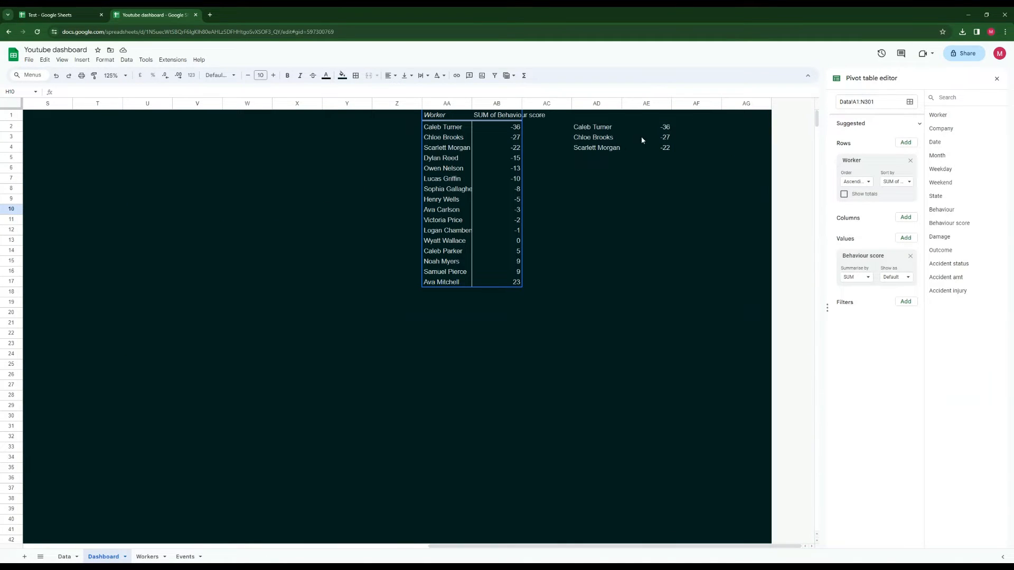
{"action": "left_click", "coordinate": [496, 158]}
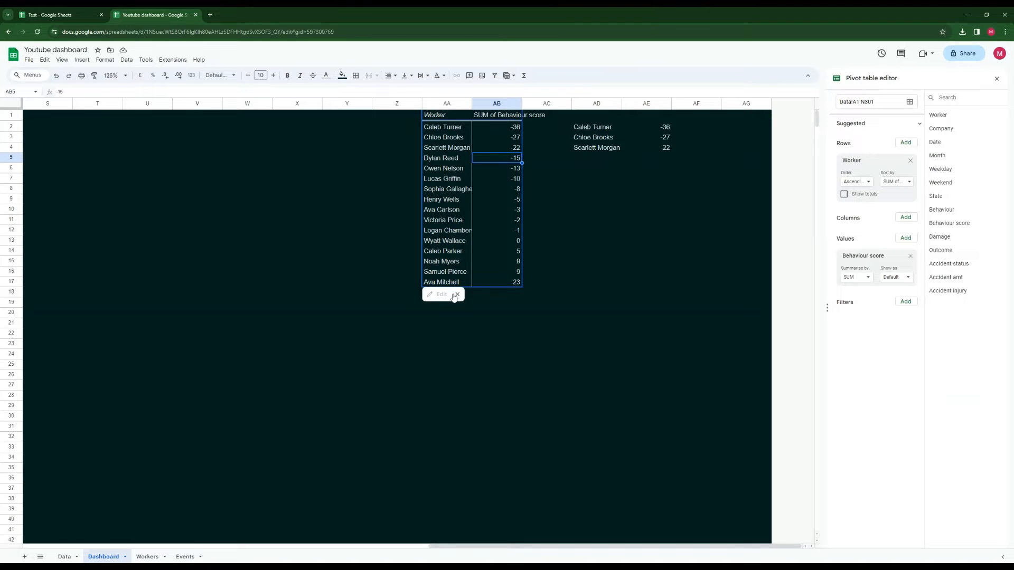
{"action": "left_click", "coordinate": [456, 295]}
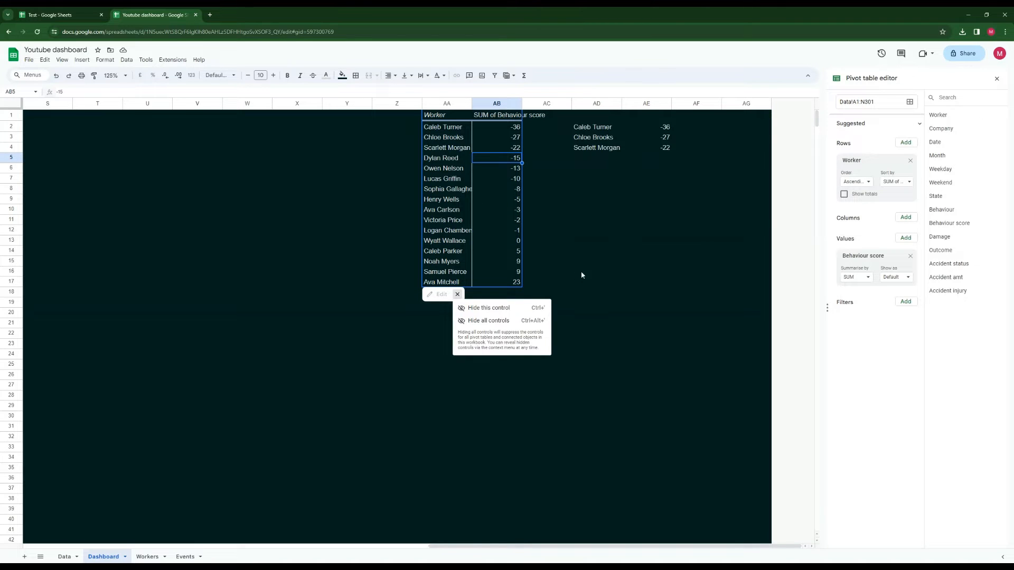
{"action": "left_click", "coordinate": [875, 357]}
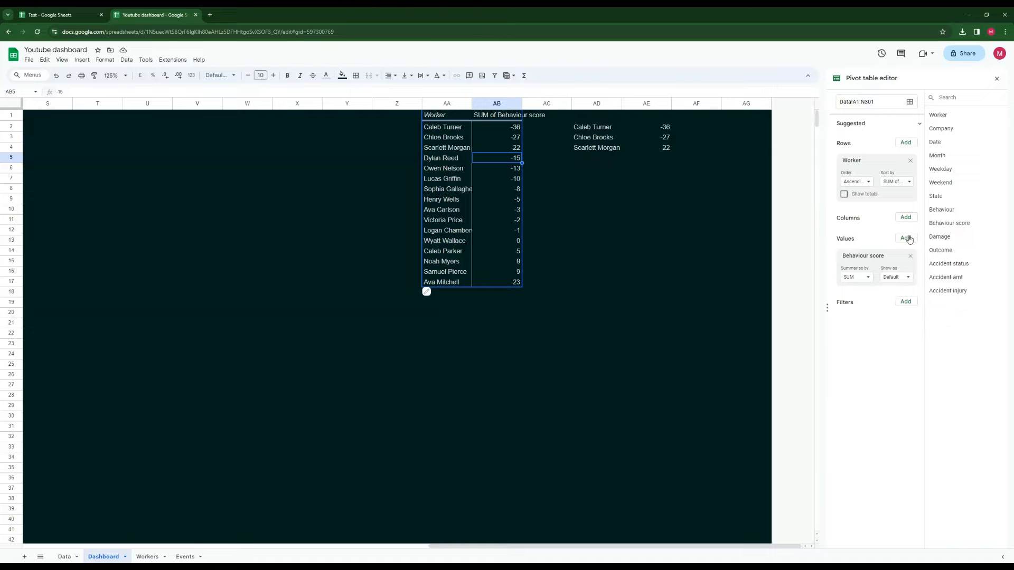
{"action": "left_click_drag", "start_coordinate": [940, 250], "coordinate": [861, 316]}
{"action": "left_click", "coordinate": [903, 343]}
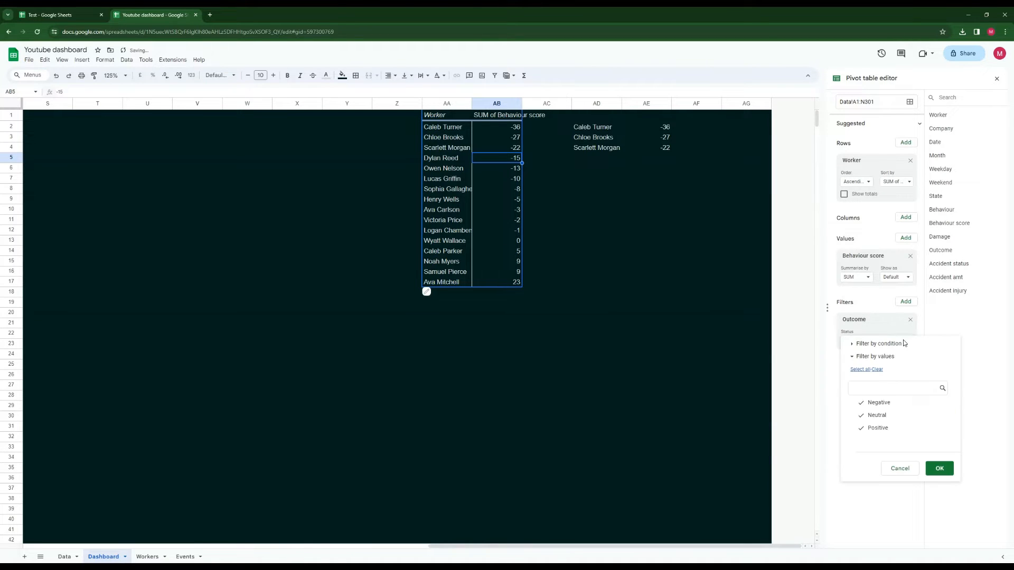
{"action": "left_click", "coordinate": [860, 415]}
{"action": "left_click", "coordinate": [860, 427]}
{"action": "left_click", "coordinate": [937, 467]}
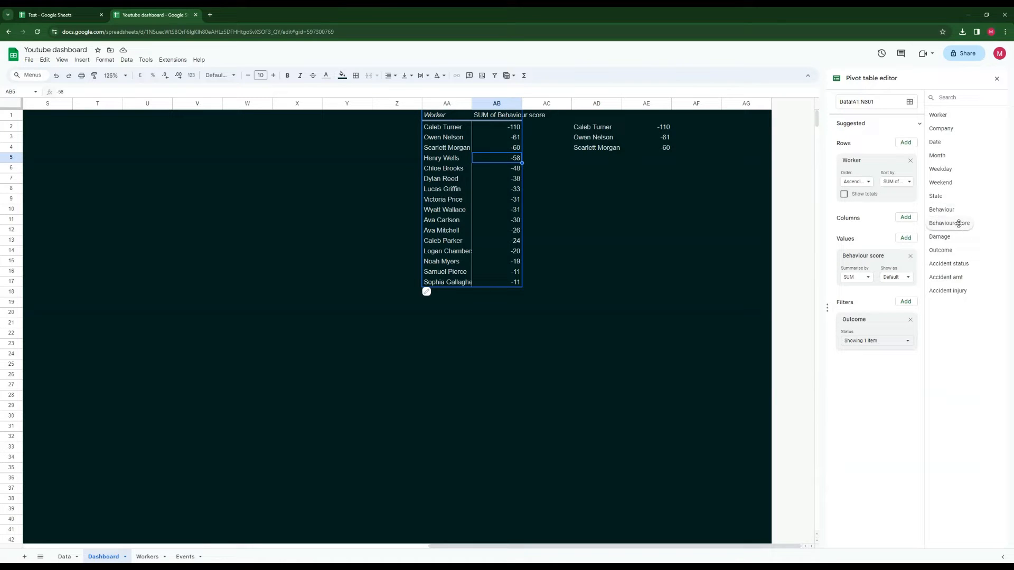
Add Behaviour score to the pivot table as a second value, summarised by COUNT
{"action": "left_click_drag", "start_coordinate": [950, 223], "coordinate": [860, 293]}
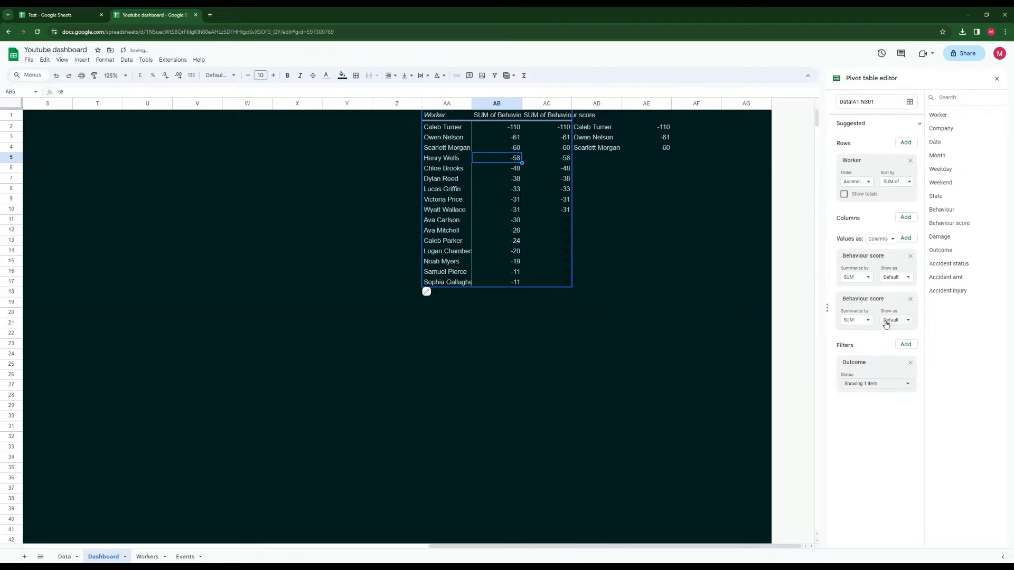
{"action": "left_click", "coordinate": [868, 321]}
{"action": "left_click", "coordinate": [872, 352]}
{"action": "left_click", "coordinate": [858, 320]}
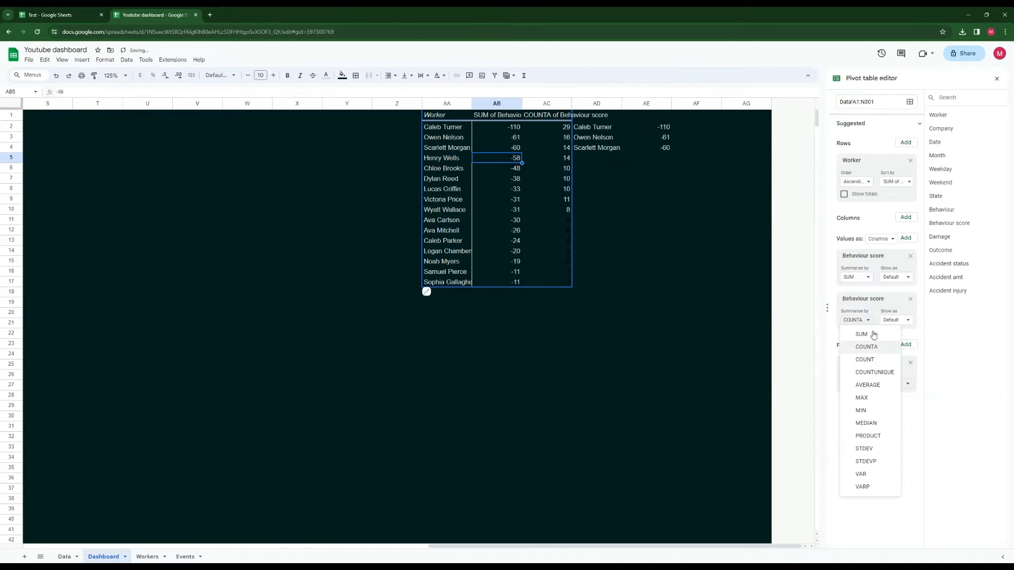
{"action": "left_click", "coordinate": [865, 359]}
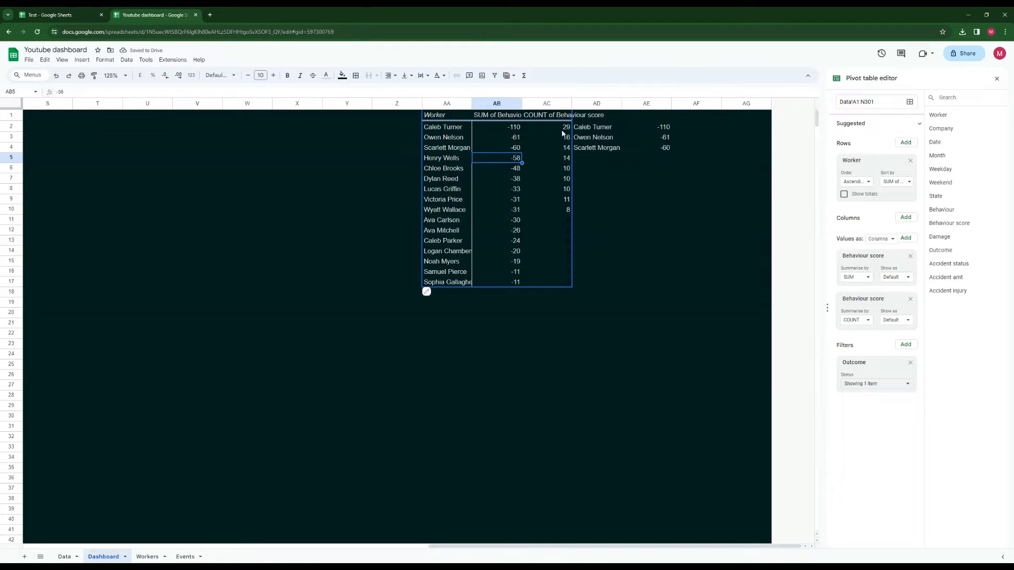
Enter =AC2 in cell AF2 and fill it down to AF4 to reference the pivot table's count column
{"action": "left_click_drag", "start_coordinate": [562, 129], "coordinate": [515, 150]}
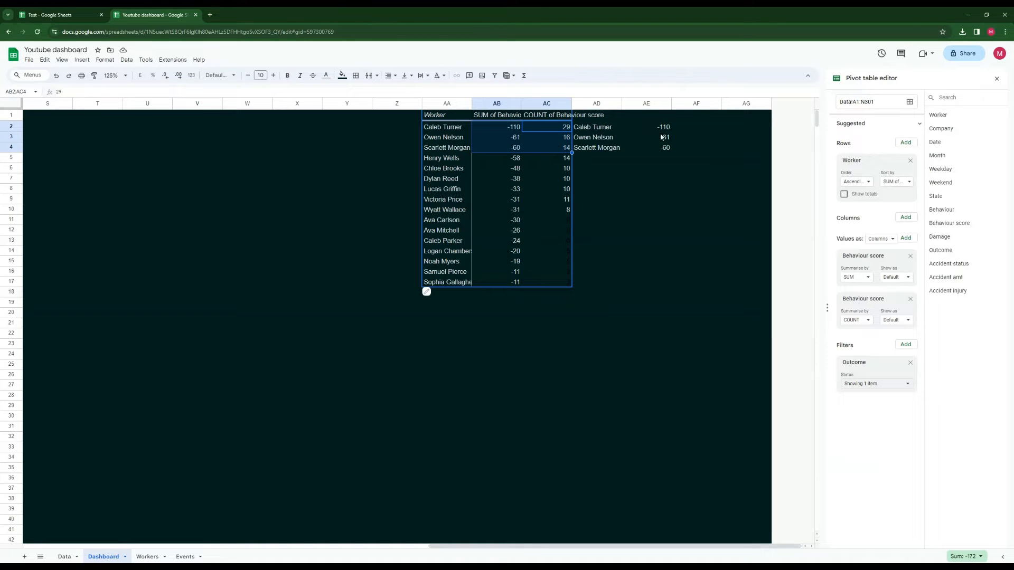
{"action": "left_click", "coordinate": [636, 171]}
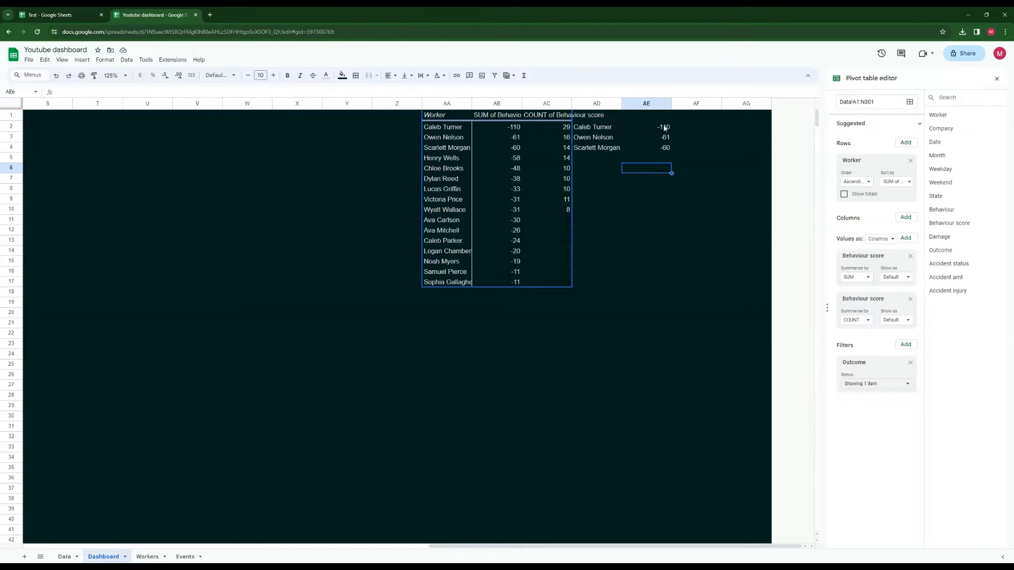
{"action": "left_click", "coordinate": [710, 130]}
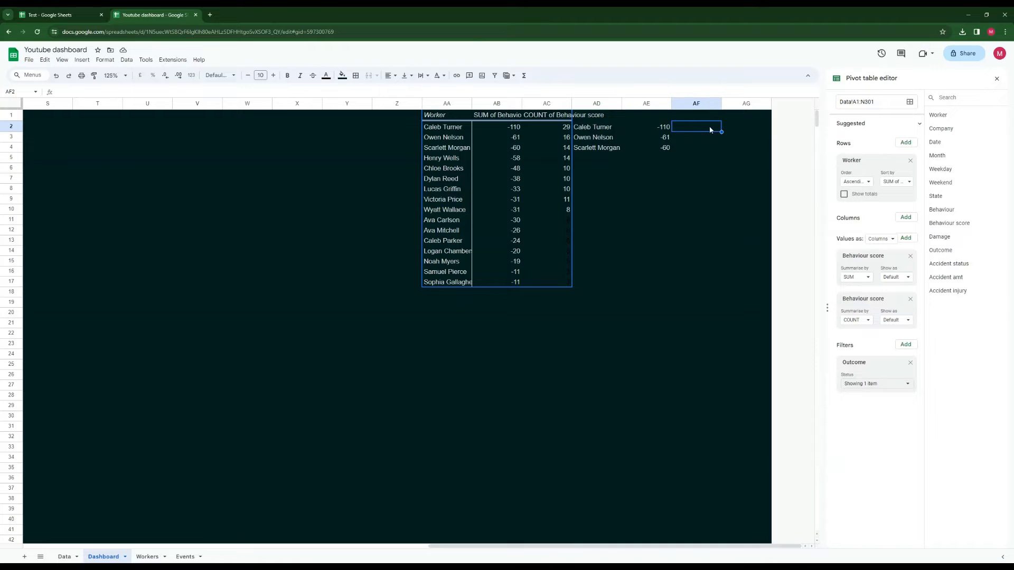
{"action": "type", "text": "="}
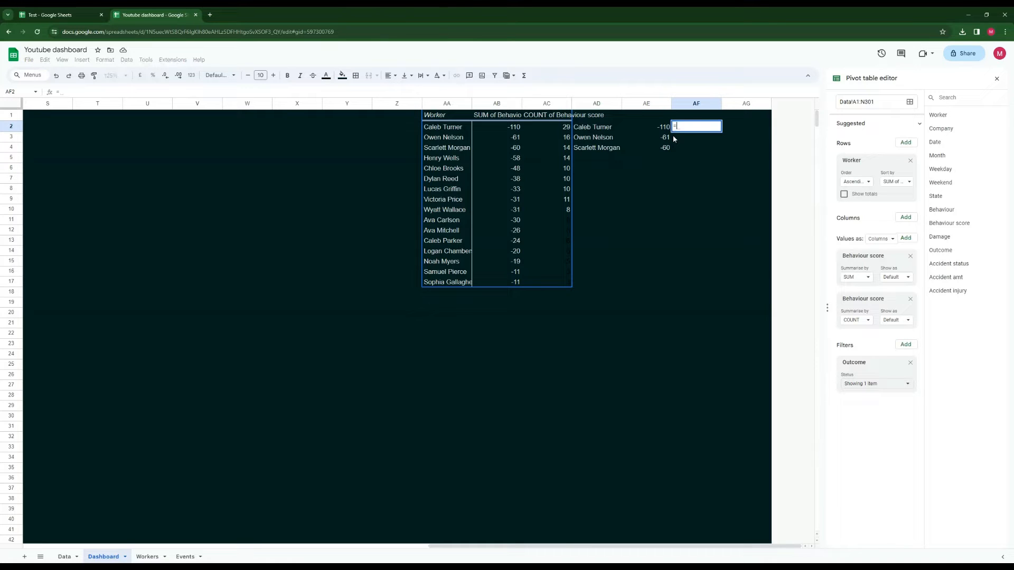
{"action": "left_click", "coordinate": [551, 128]}
{"action": "key", "text": "Return"}
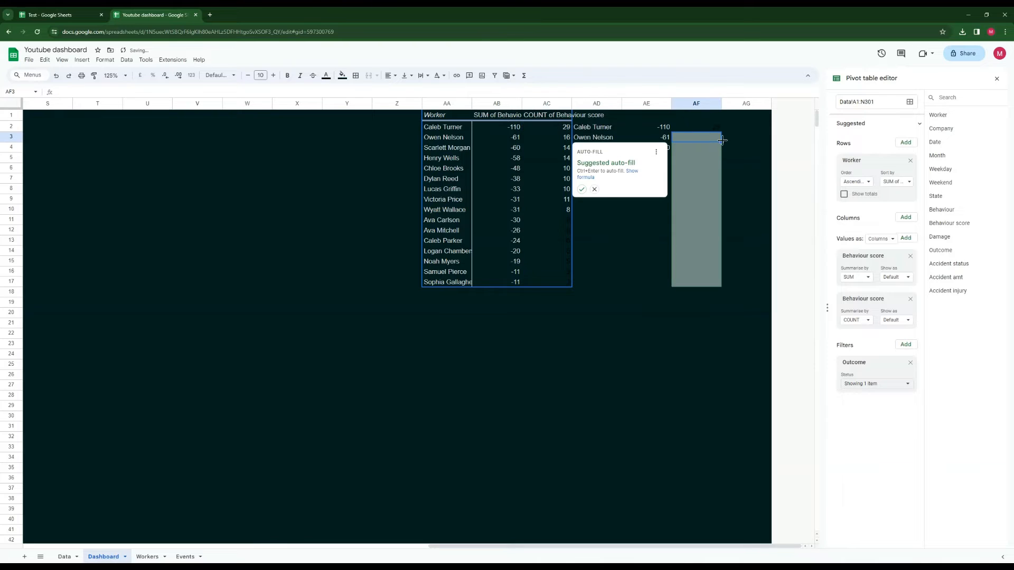
{"action": "left_click", "coordinate": [717, 129]}
{"action": "left_click_drag", "start_coordinate": [721, 132], "coordinate": [717, 149]}
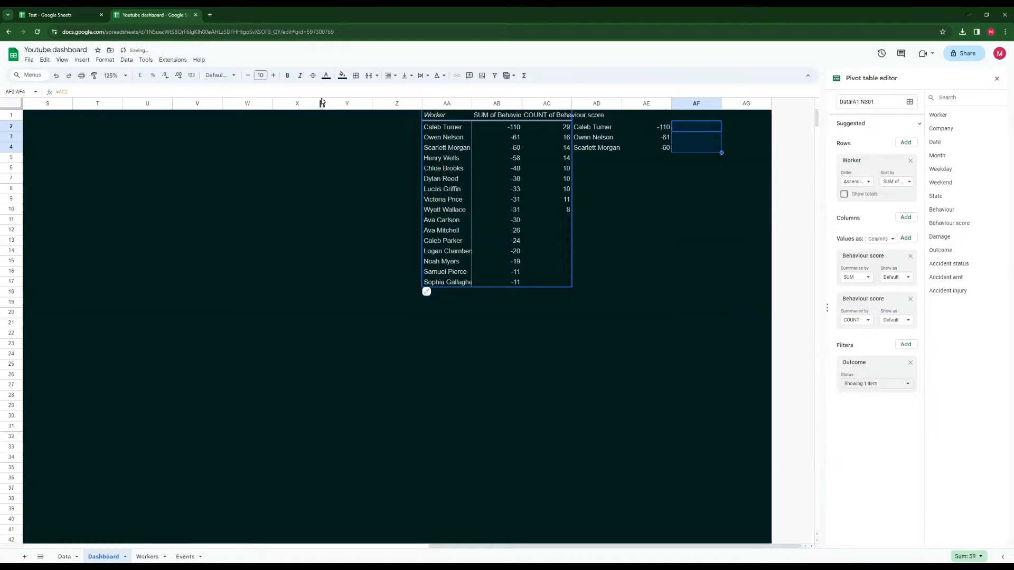
{"action": "left_click", "coordinate": [342, 77]}
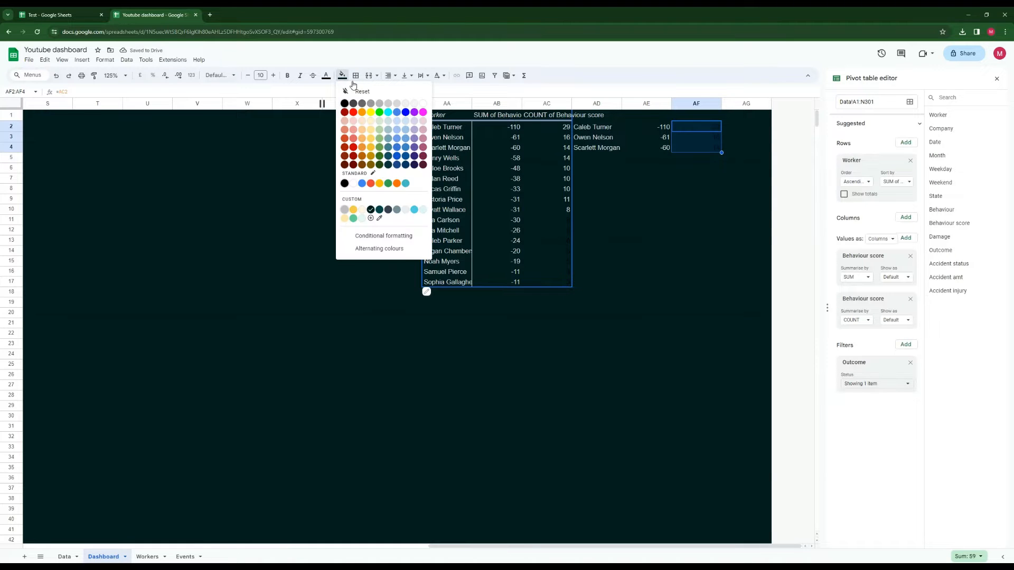
{"action": "left_click", "coordinate": [396, 108]}
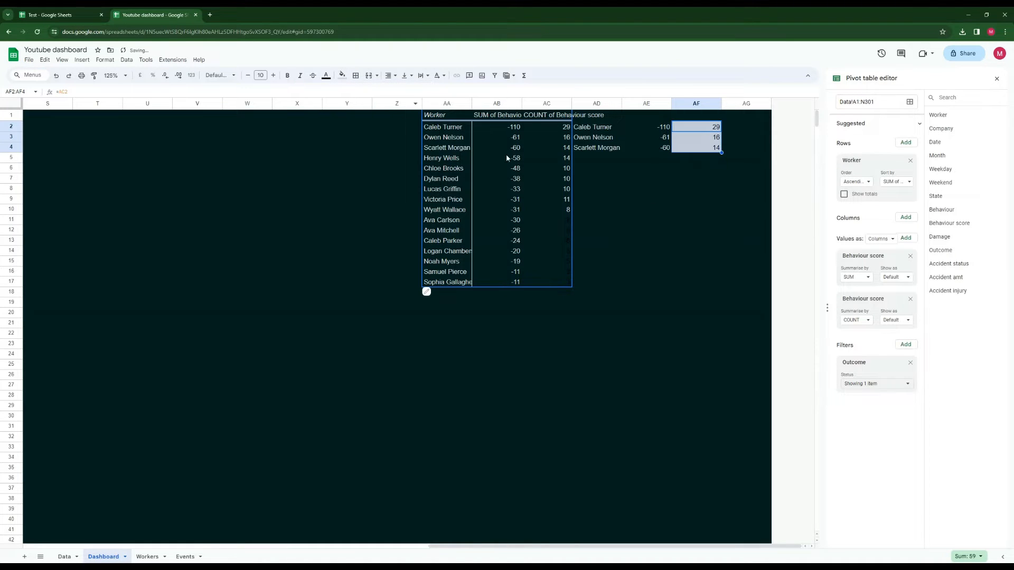
{"action": "key", "text": "ctrl+z"}
Colour the text of cells AF2:AF4 light grey
{"action": "left_click", "coordinate": [326, 76]}
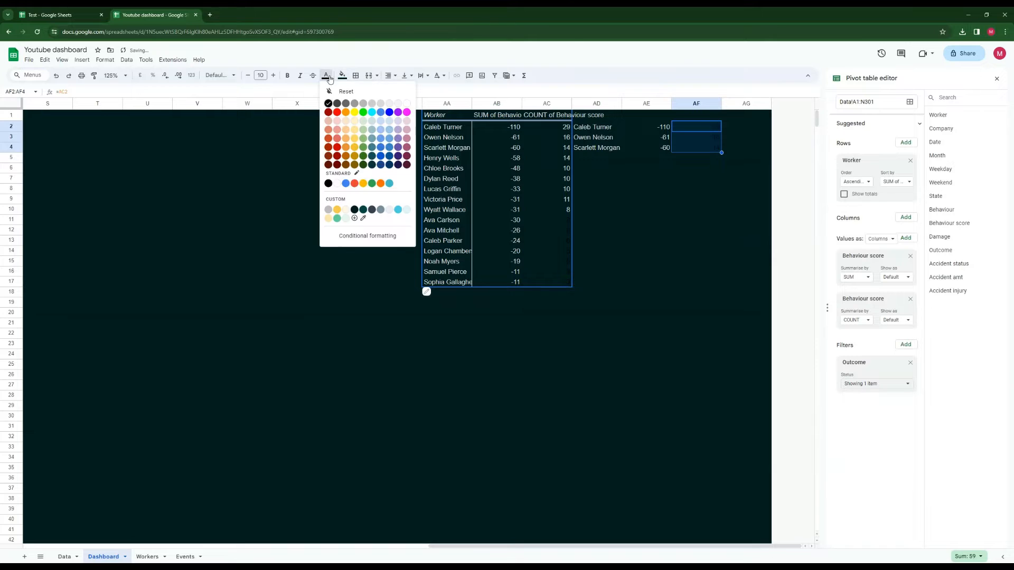
{"action": "left_click", "coordinate": [389, 104]}
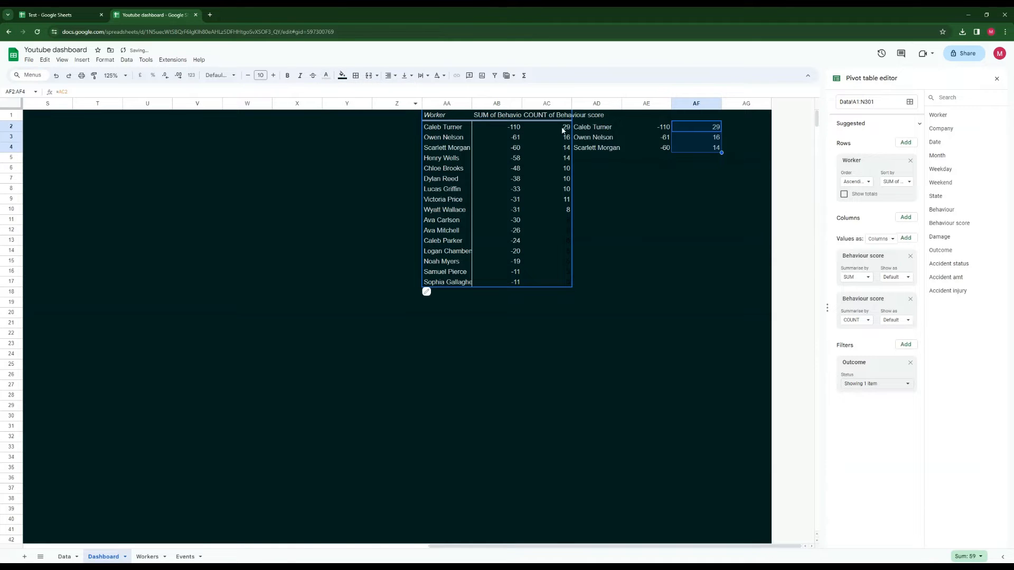
{"action": "left_click_drag", "start_coordinate": [563, 130], "coordinate": [569, 152]}
{"action": "left_click", "coordinate": [646, 179]}
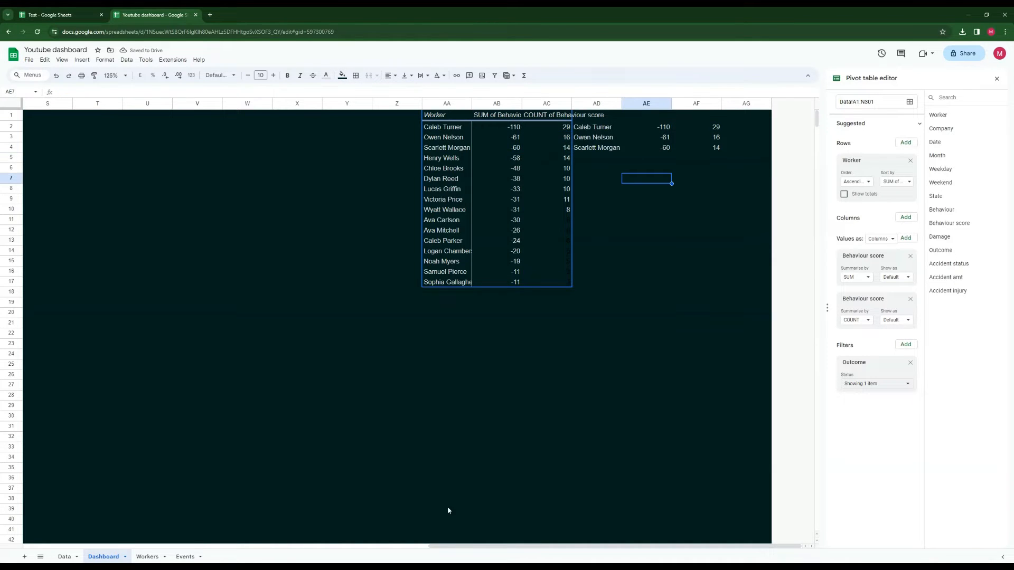
Widen the teal panel to the middle of column I to make room for a third column of scorecards
{"action": "left_click_drag", "start_coordinate": [437, 546], "coordinate": [25, 544]}
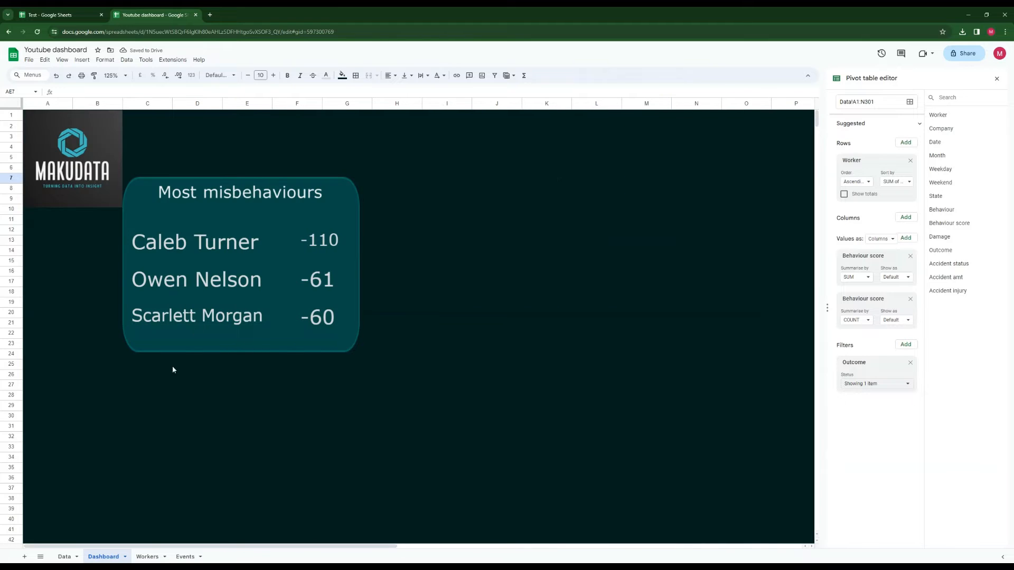
{"action": "left_click", "coordinate": [358, 224]}
{"action": "left_click_drag", "start_coordinate": [359, 264], "coordinate": [454, 265]}
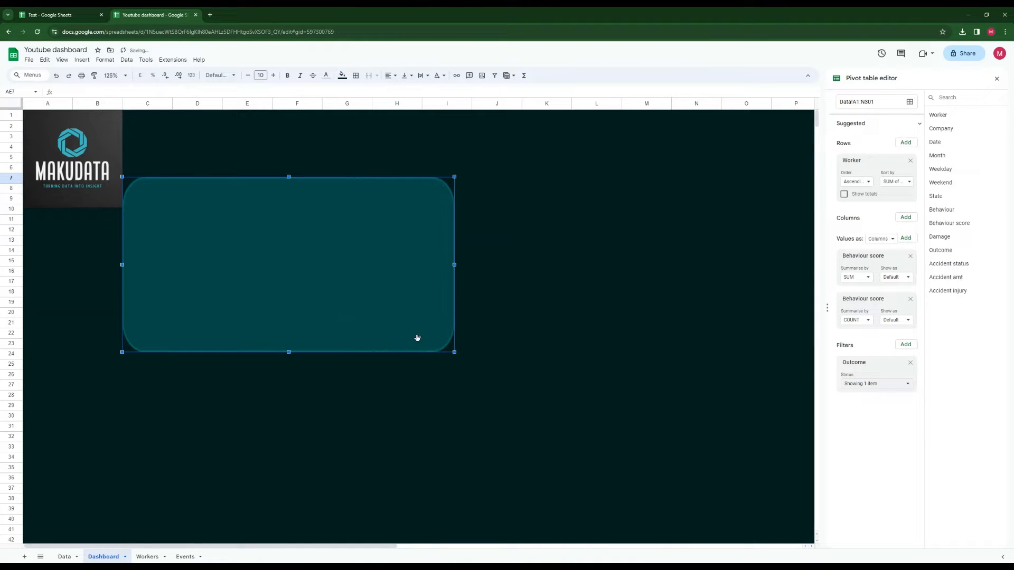
{"action": "left_click", "coordinate": [397, 406]}
Duplicate the three score scorecards and place the copies beside the originals as a third column inside the teal panel
{"action": "left_click", "coordinate": [327, 244]}
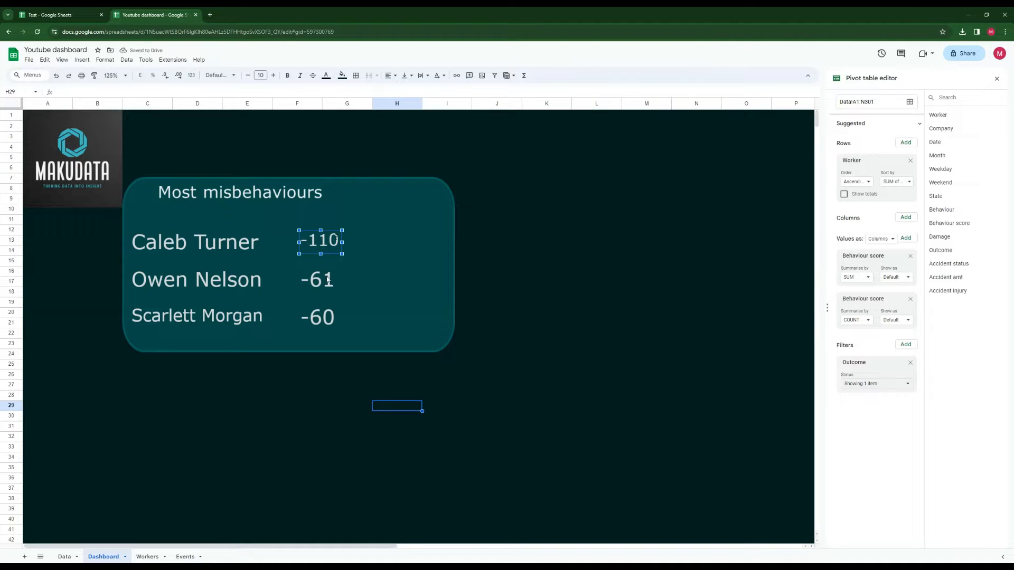
{"action": "left_click", "coordinate": [318, 280], "text": "shift"}
{"action": "left_click", "coordinate": [320, 318], "text": "shift"}
{"action": "key", "text": "ctrl+c"}
{"action": "left_click", "coordinate": [499, 259]}
{"action": "key", "text": "ctrl+v"}
{"action": "left_click", "coordinate": [524, 274]}
{"action": "left_click", "coordinate": [520, 319], "text": "shift"}
{"action": "left_click", "coordinate": [518, 349], "text": "shift"}
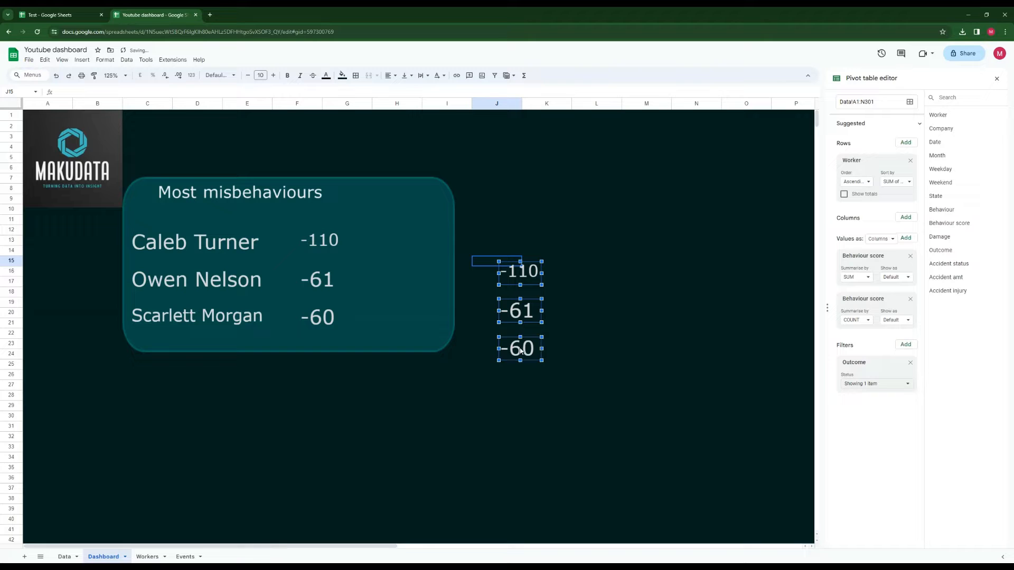
{"action": "left_click_drag", "start_coordinate": [517, 306], "coordinate": [388, 276]}
{"action": "left_click", "coordinate": [495, 281]}
Set the data range of the uppermost copied scorecard to AF2
{"action": "left_click", "coordinate": [399, 249]}
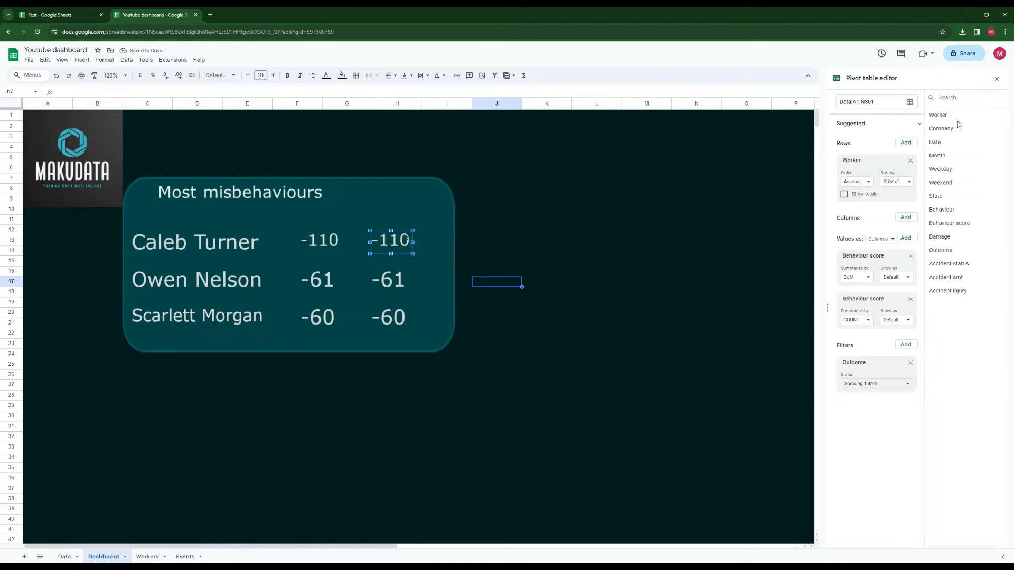
{"action": "left_click", "coordinate": [996, 78]}
{"action": "double_click", "coordinate": [399, 243]}
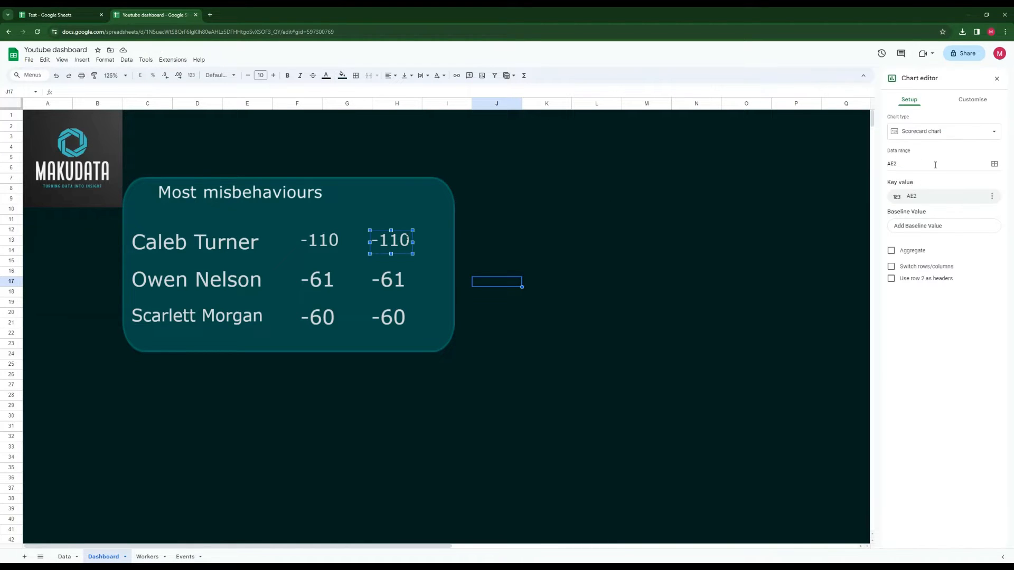
{"action": "left_click", "coordinate": [911, 164]}
{"action": "key", "text": "Return"}
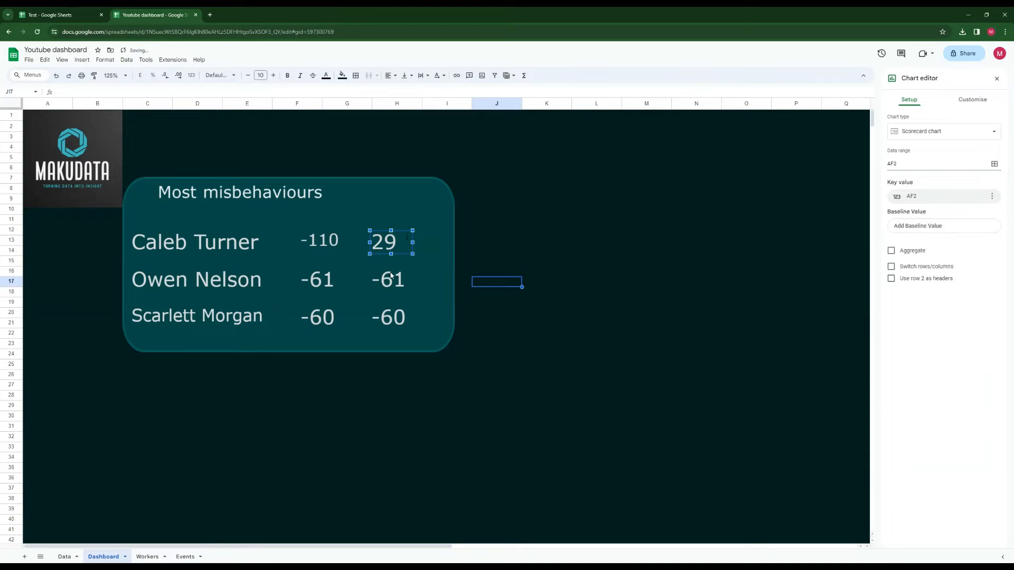
Set the data range of the middle copied scorecard to AF3
{"action": "left_click", "coordinate": [391, 276]}
{"action": "left_click", "coordinate": [894, 163]}
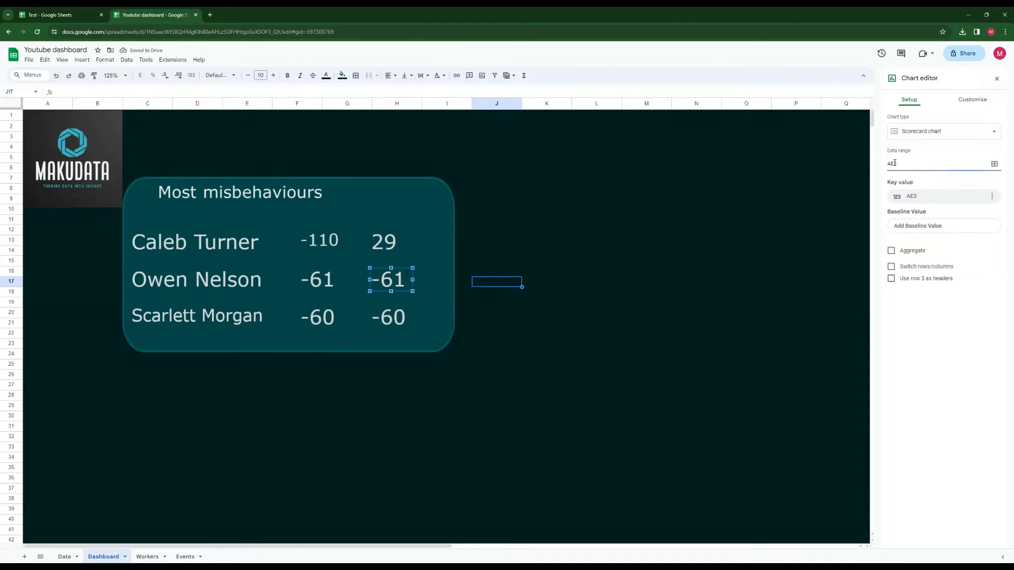
{"action": "key", "text": "BackSpace"}
{"action": "type", "text": "F"}
{"action": "key", "text": "Return"}
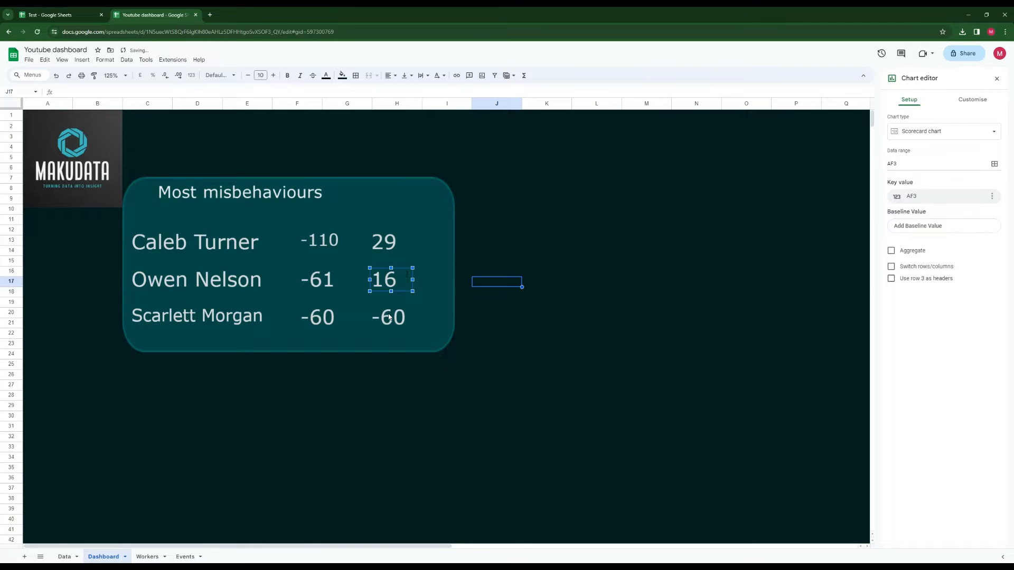
Set the data range of the lowest copied scorecard to AF4
{"action": "left_click", "coordinate": [389, 317]}
{"action": "left_click", "coordinate": [906, 164]}
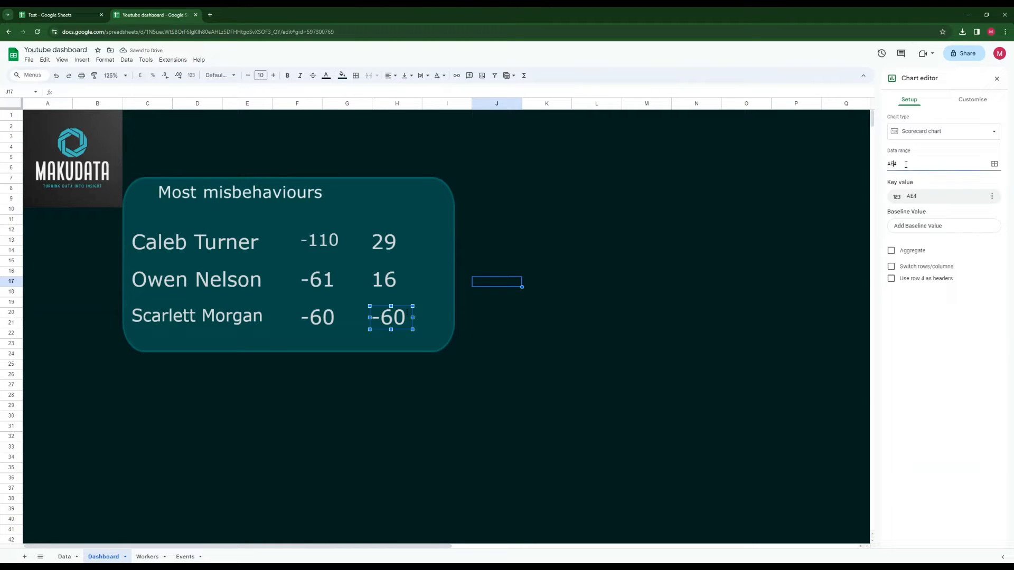
{"action": "key", "text": "BackSpace"}
{"action": "type", "text": "F"}
{"action": "key", "text": "Return"}
Narrow the teal panel to end just after the count scorecards and recentre the "Most misbehaviours" heading on it
{"action": "left_click_drag", "start_coordinate": [545, 248], "coordinate": [413, 270]}
{"action": "left_click", "coordinate": [442, 247]}
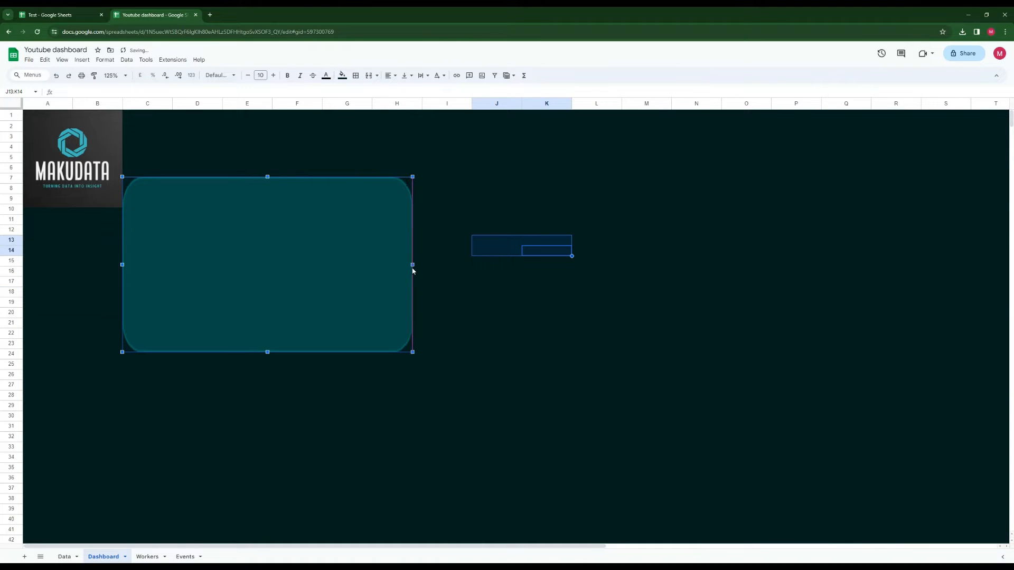
{"action": "left_click", "coordinate": [447, 292]}
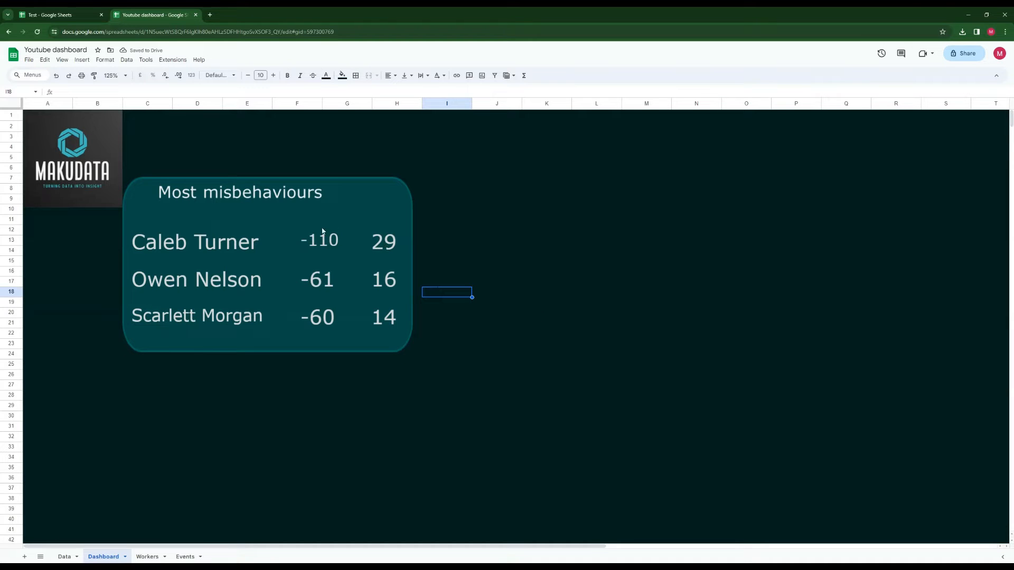
{"action": "left_click", "coordinate": [269, 192]}
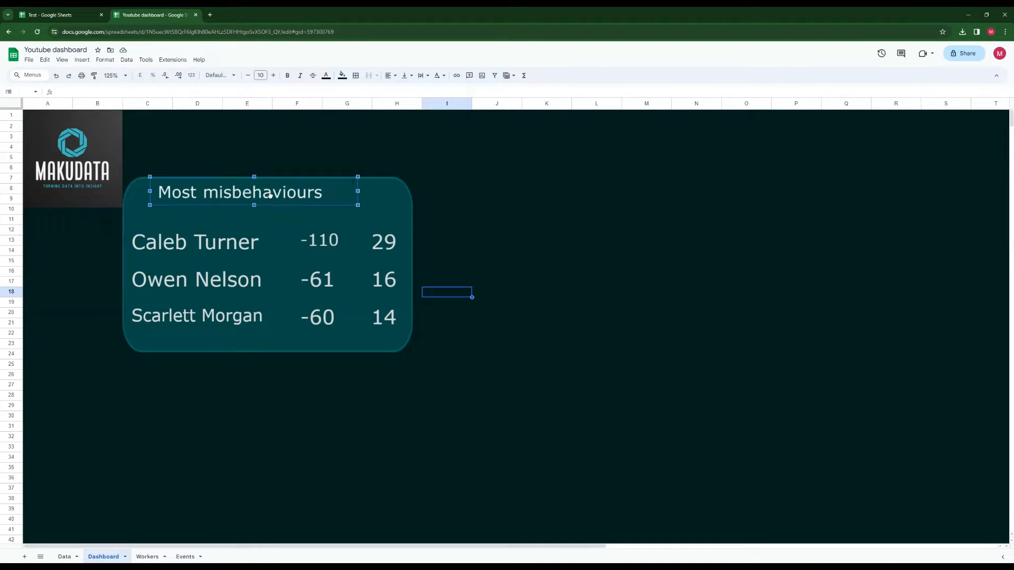
{"action": "left_click_drag", "start_coordinate": [268, 192], "coordinate": [300, 193]}
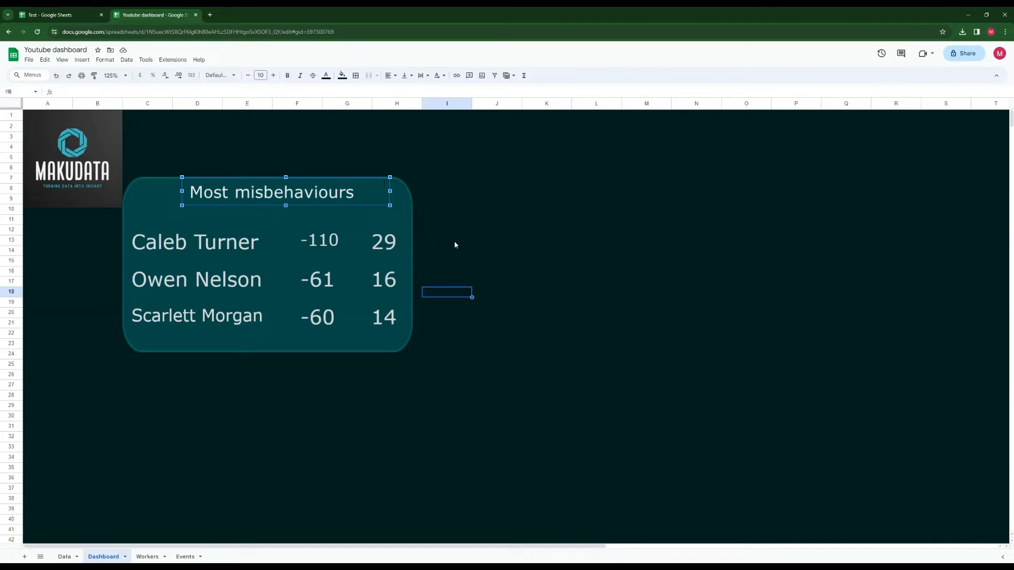
In the Excel workbook "Colors and elements", duplicate the "Most misbehaviours" text box and place the copy on the dark rounded rectangle
{"action": "left_click", "coordinate": [73, 16]}
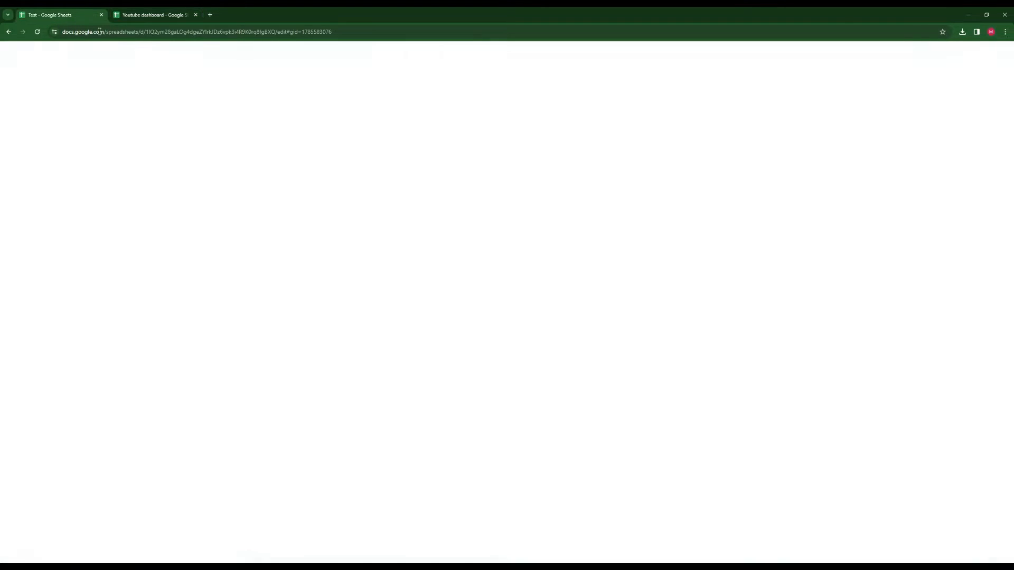
{"action": "left_click", "coordinate": [162, 10]}
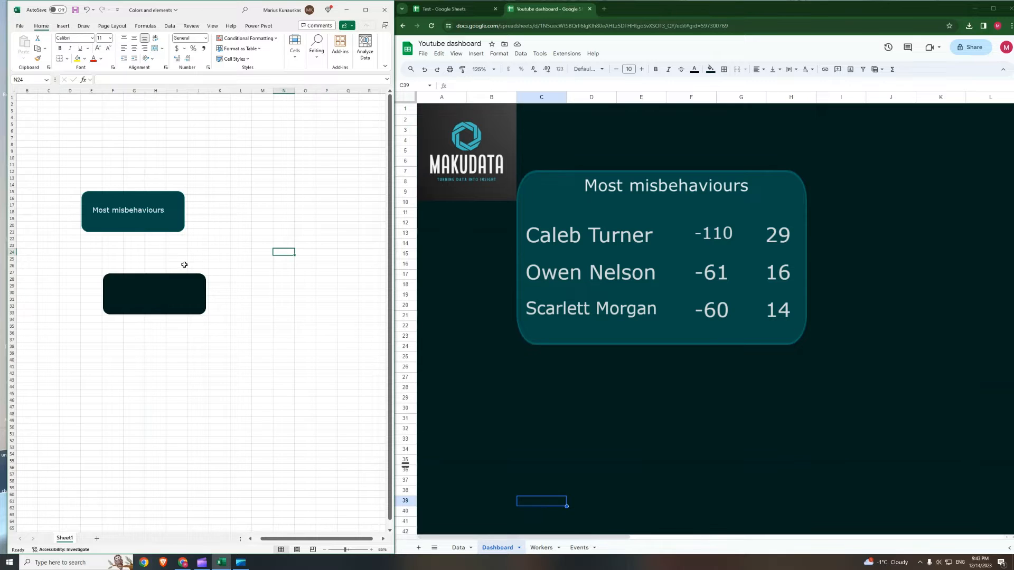
{"action": "left_click", "coordinate": [157, 213]}
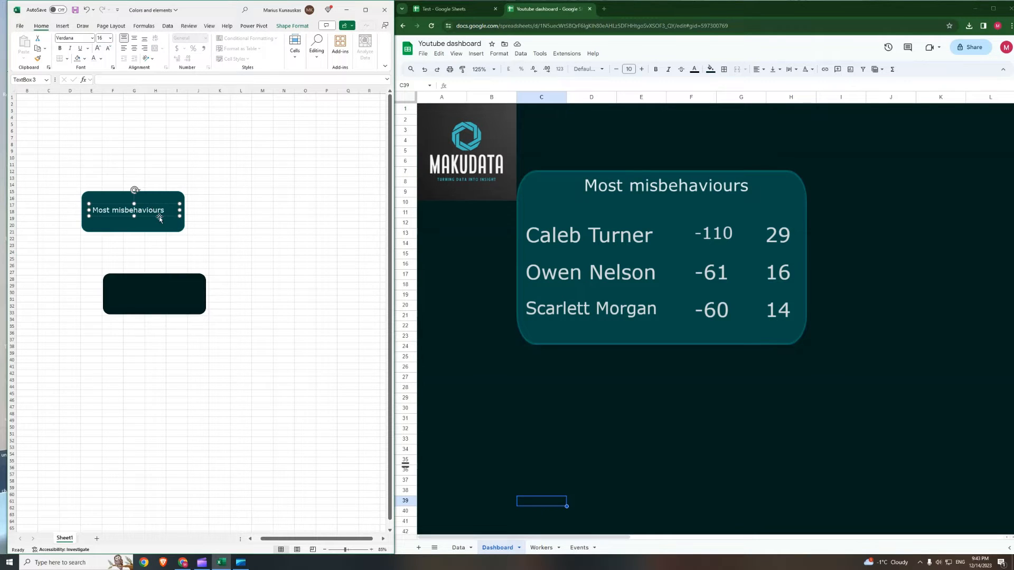
{"action": "key", "text": "ctrl+c"}
{"action": "key", "text": "ctrl+v"}
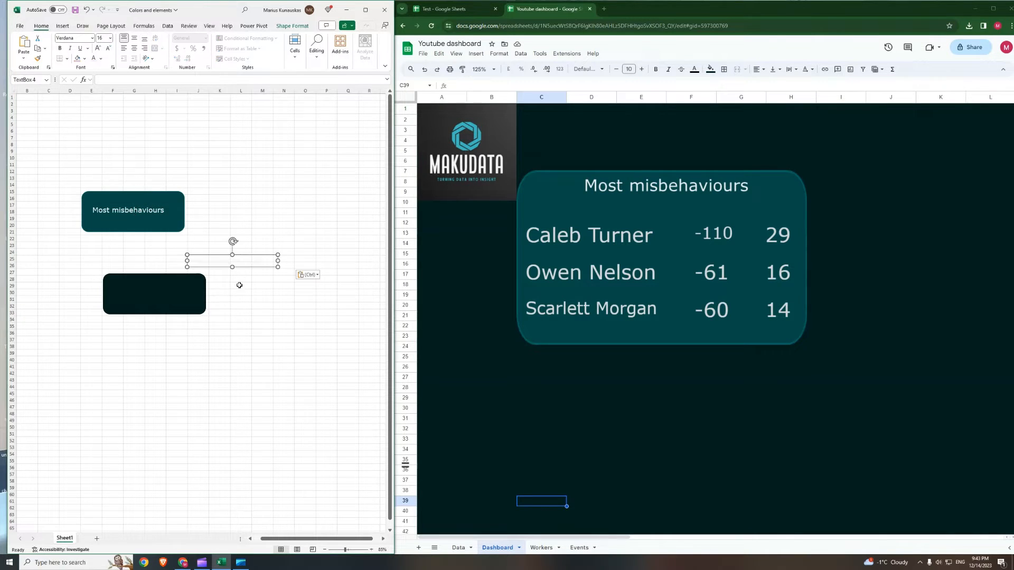
{"action": "left_click_drag", "start_coordinate": [248, 259], "coordinate": [175, 290]}
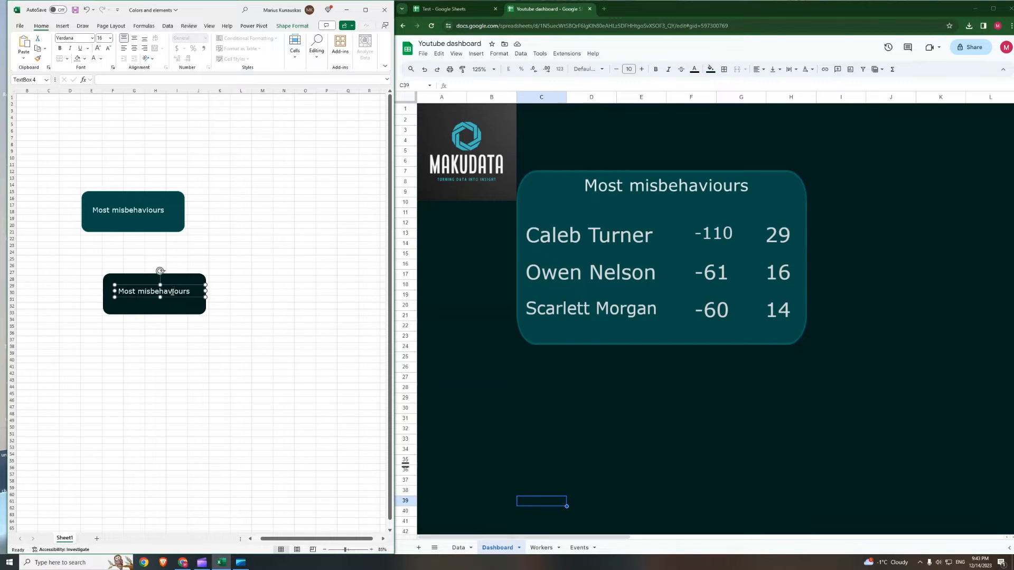
Change the copied text box to read "Score", narrow it to fit the word and set its font size to 12
{"action": "double_click", "coordinate": [170, 296]}
{"action": "triple_click", "coordinate": [171, 295]}
{"action": "type", "text": "Score"}
{"action": "left_click_drag", "start_coordinate": [205, 291], "coordinate": [148, 291]}
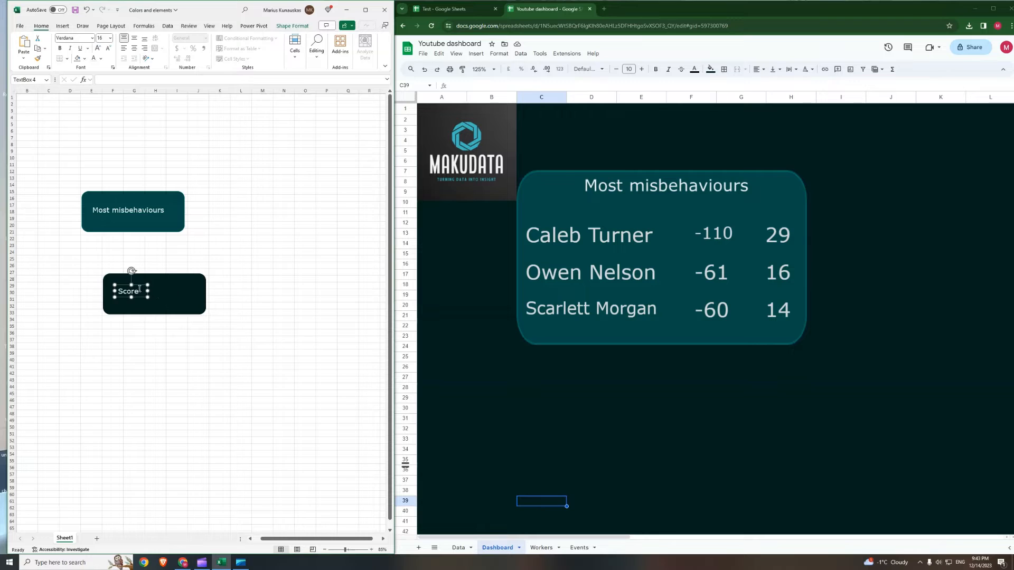
{"action": "left_click", "coordinate": [110, 38]}
{"action": "left_click", "coordinate": [104, 93]}
{"action": "double_click", "coordinate": [142, 290]}
Copy the "Score" text box into the Google Sheets dashboard and place it beneath the panel heading
{"action": "left_click", "coordinate": [136, 288]}
{"action": "left_click", "coordinate": [565, 376]}
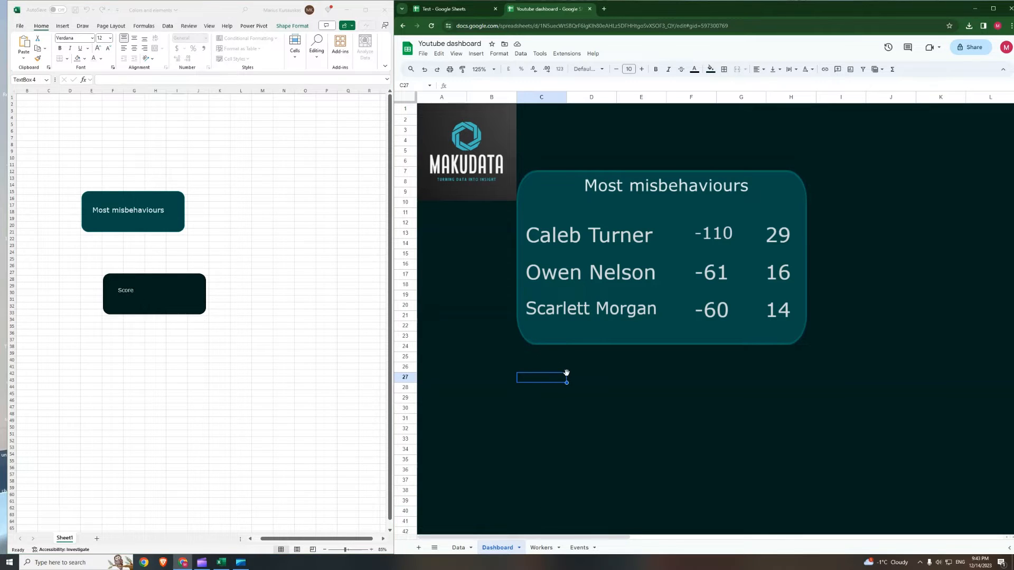
{"action": "key", "text": "ctrl+v"}
{"action": "mouse_move", "coordinate": [560, 379]}
{"action": "left_mouse_down"}
{"action": "mouse_move", "coordinate": [605, 211]}
{"action": "mouse_move", "coordinate": [597, 201]}
{"action": "left_mouse_up"}
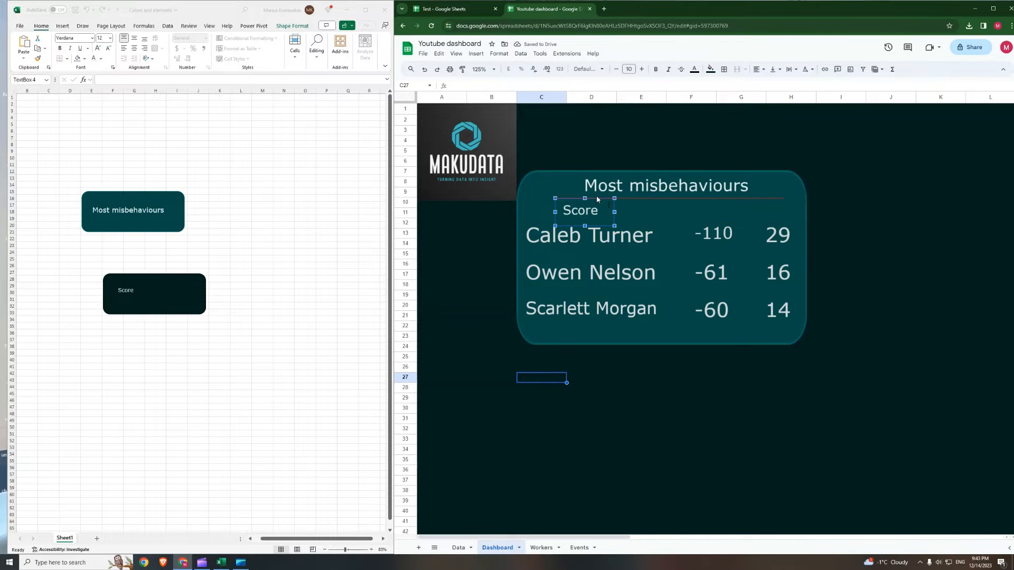
Shift the three worker-name scorecards slightly left, keeping them aligned with one another
{"action": "left_click", "coordinate": [586, 239]}
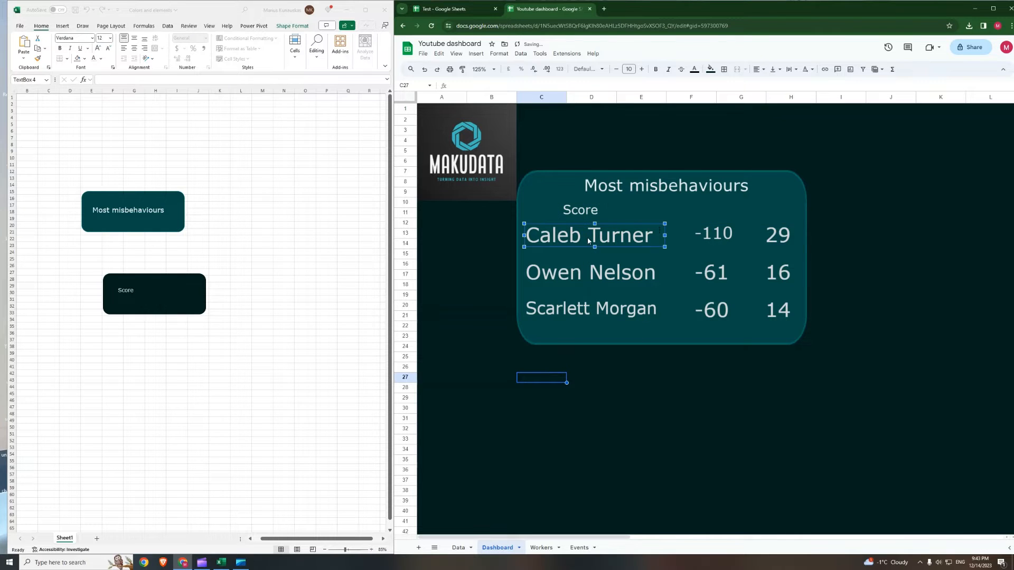
{"action": "left_click", "coordinate": [604, 387]}
{"action": "left_click", "coordinate": [596, 239]}
{"action": "mouse_move", "coordinate": [596, 238]}
{"action": "left_mouse_down"}
{"action": "mouse_move", "coordinate": [589, 229]}
{"action": "mouse_move", "coordinate": [594, 306]}
{"action": "left_mouse_up"}
{"action": "left_click_drag", "start_coordinate": [602, 270], "coordinate": [602, 271]}
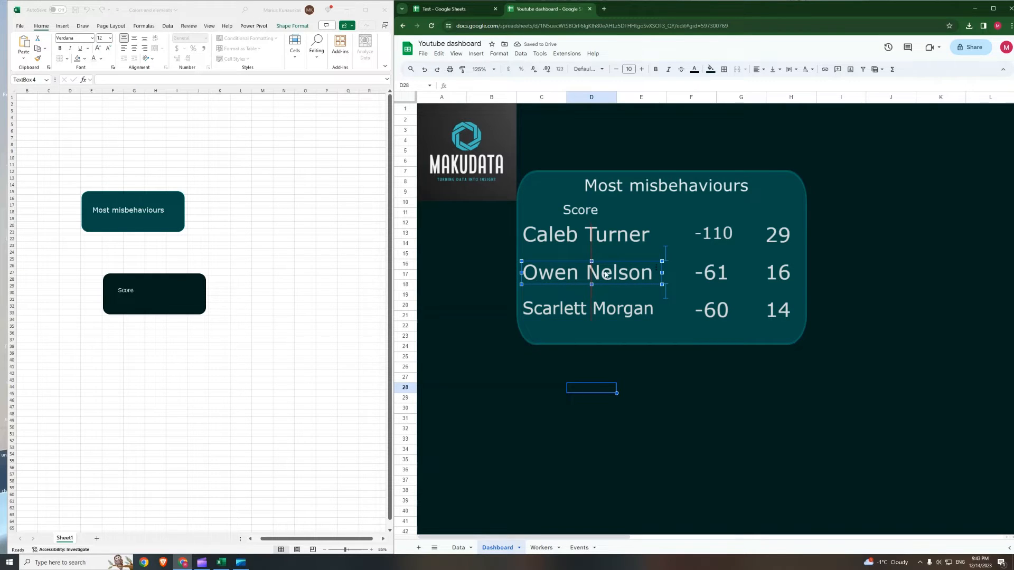
Move the "Score" label above the negative score column and align the three score scorecards beneath it
{"action": "mouse_move", "coordinate": [601, 233]}
{"action": "left_mouse_down"}
{"action": "mouse_move", "coordinate": [678, 211]}
{"action": "mouse_move", "coordinate": [728, 210]}
{"action": "mouse_move", "coordinate": [714, 240]}
{"action": "left_mouse_up"}
{"action": "left_click", "coordinate": [723, 362]}
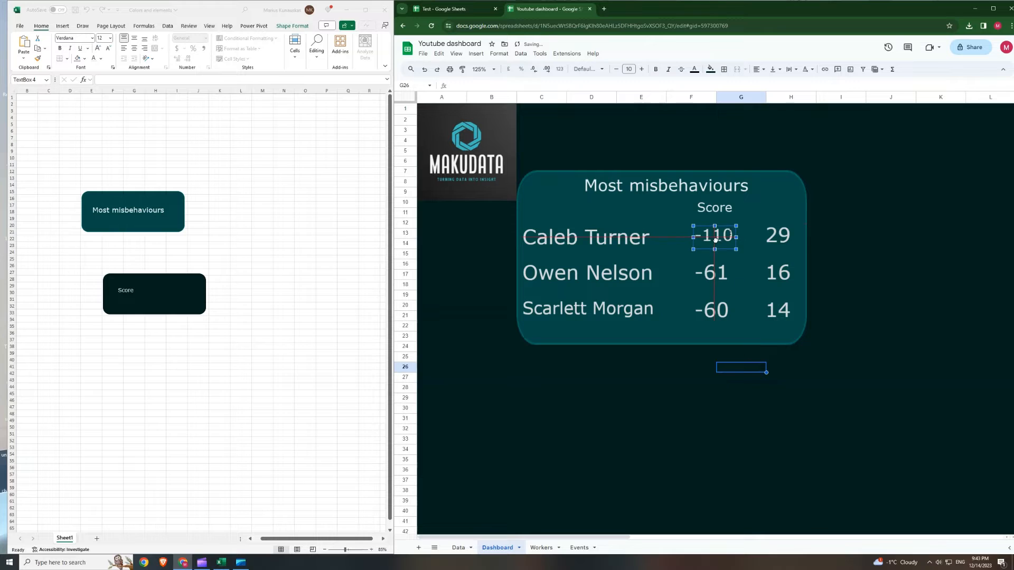
{"action": "left_click", "coordinate": [718, 275]}
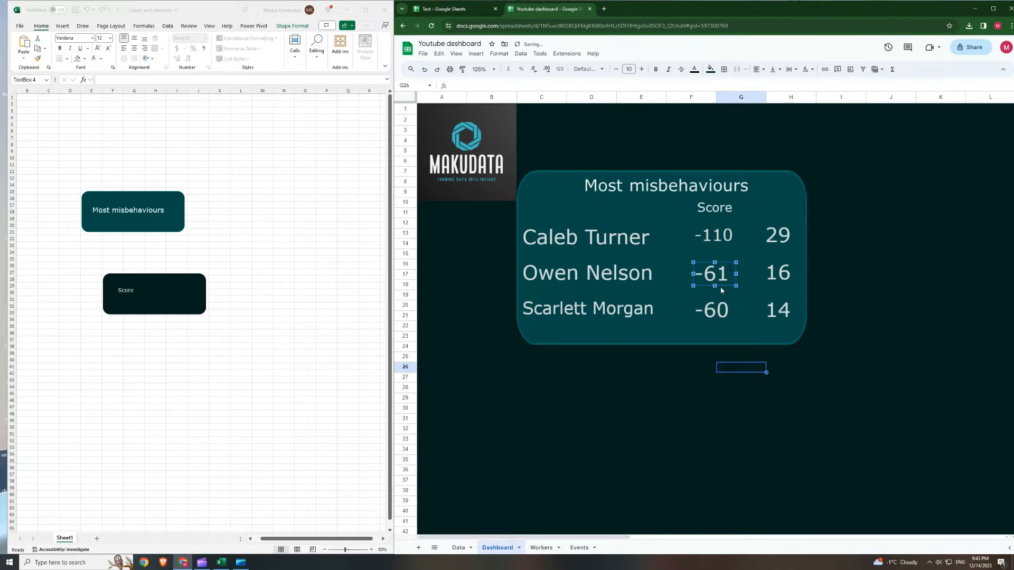
{"action": "left_click", "coordinate": [718, 316]}
{"action": "left_click_drag", "start_coordinate": [718, 316], "coordinate": [716, 312]}
{"action": "left_click", "coordinate": [713, 376]}
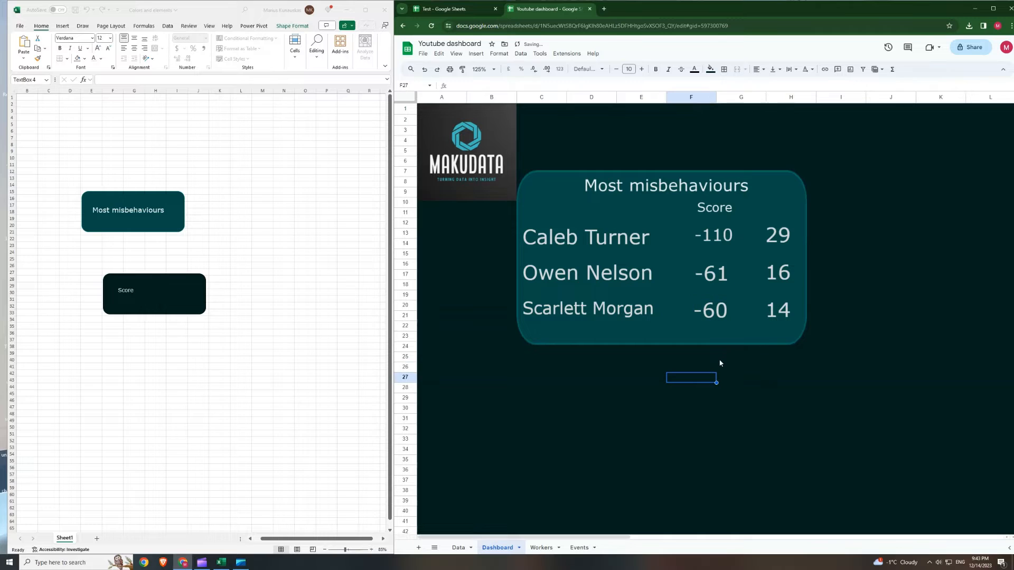
In the Excel workbook, duplicate the "Score" text box and change the copy's text to "Events"
{"action": "left_click", "coordinate": [131, 295]}
{"action": "key", "text": "ctrl+c"}
{"action": "key", "text": "ctrl+v"}
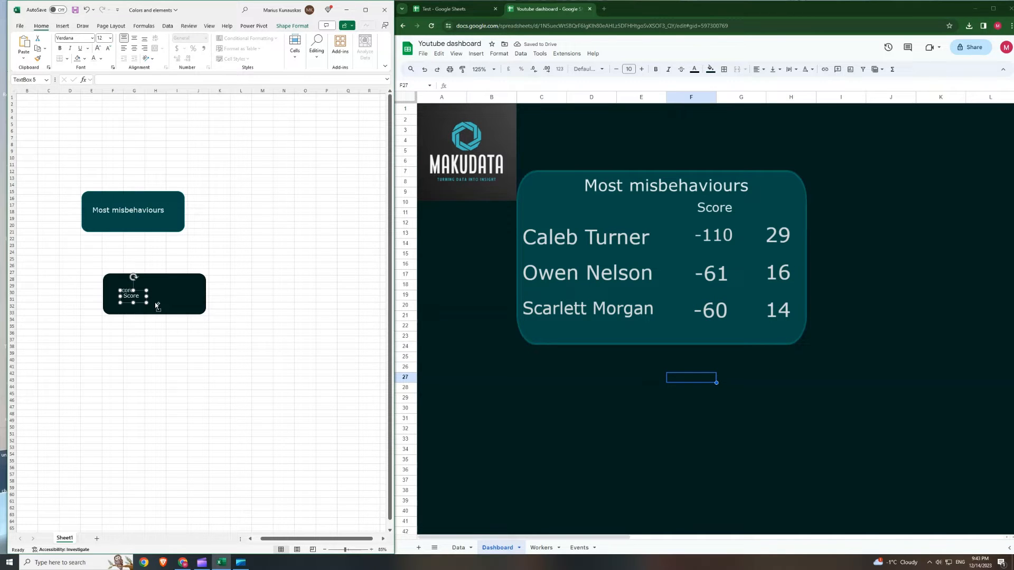
{"action": "double_click", "coordinate": [135, 295]}
{"action": "type", "text": "Events"}
Paste the "Events" label into the dashboard and place it above the misbehaviour count column, level with "Score"
{"action": "left_click", "coordinate": [609, 382]}
{"action": "key", "text": "ctrl+v"}
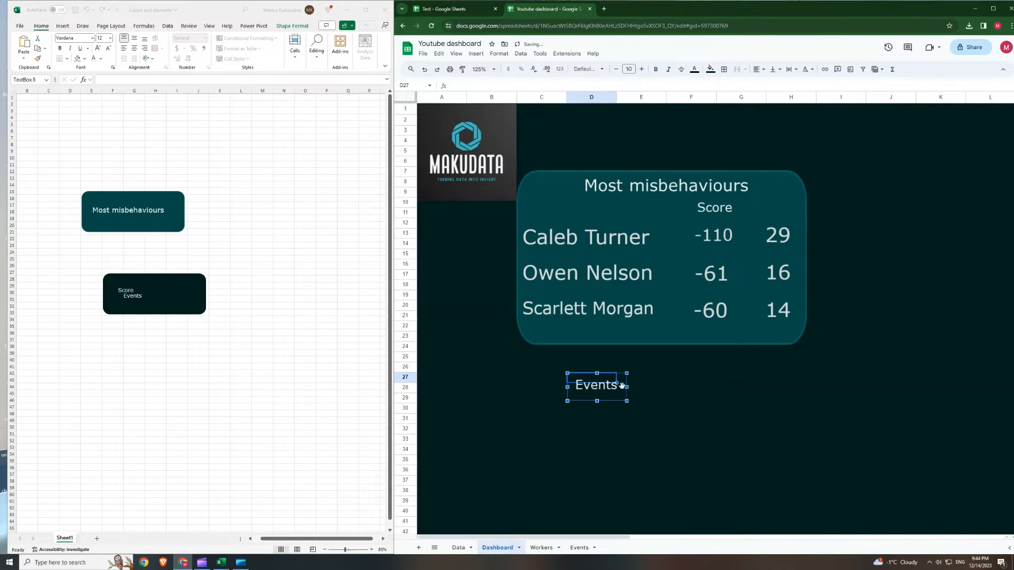
{"action": "left_click_drag", "start_coordinate": [606, 401], "coordinate": [790, 227]}
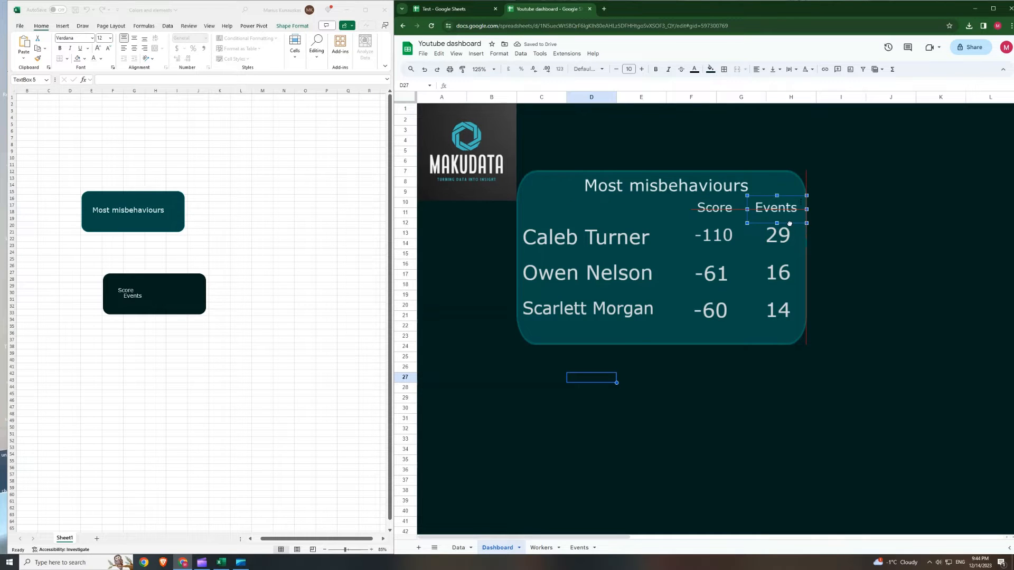
{"action": "left_click", "coordinate": [874, 273]}
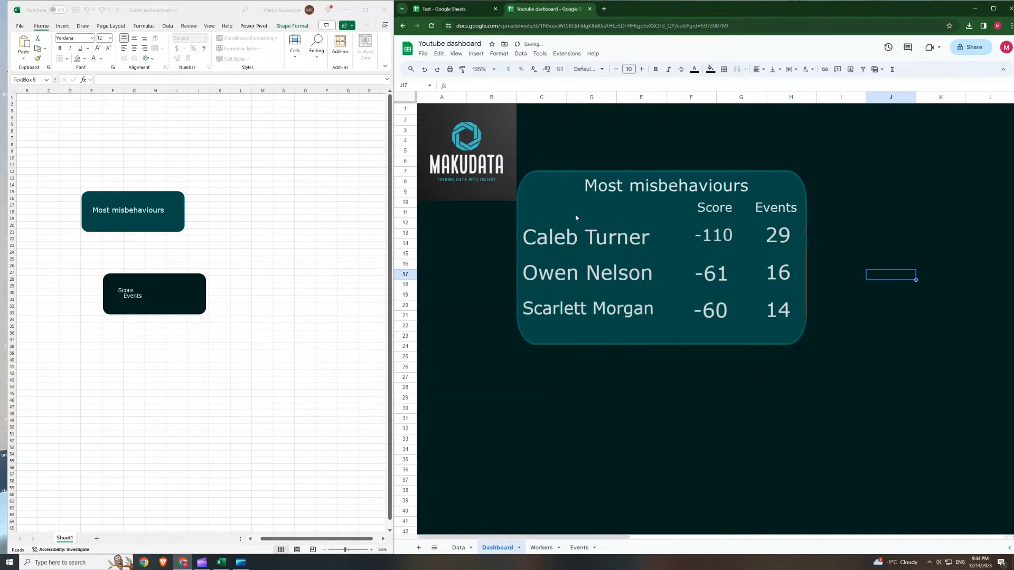
Check the finished reference dashboard, and duplicate the teal rounded rectangle onto an empty area of the Excel sheet
{"action": "left_click", "coordinate": [449, 9]}
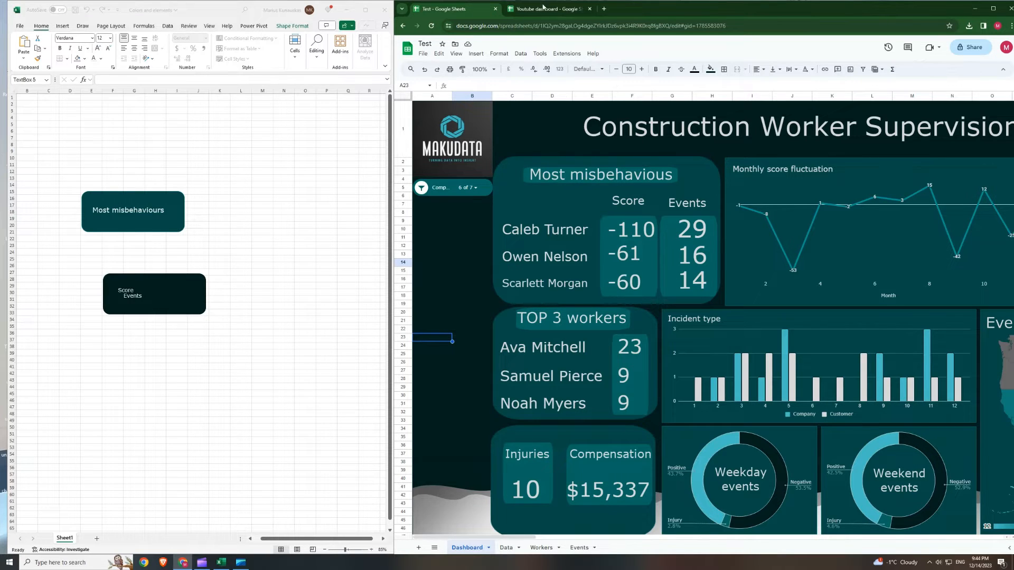
{"action": "left_click", "coordinate": [543, 8]}
{"action": "left_click", "coordinate": [287, 267]}
{"action": "left_click", "coordinate": [233, 284]}
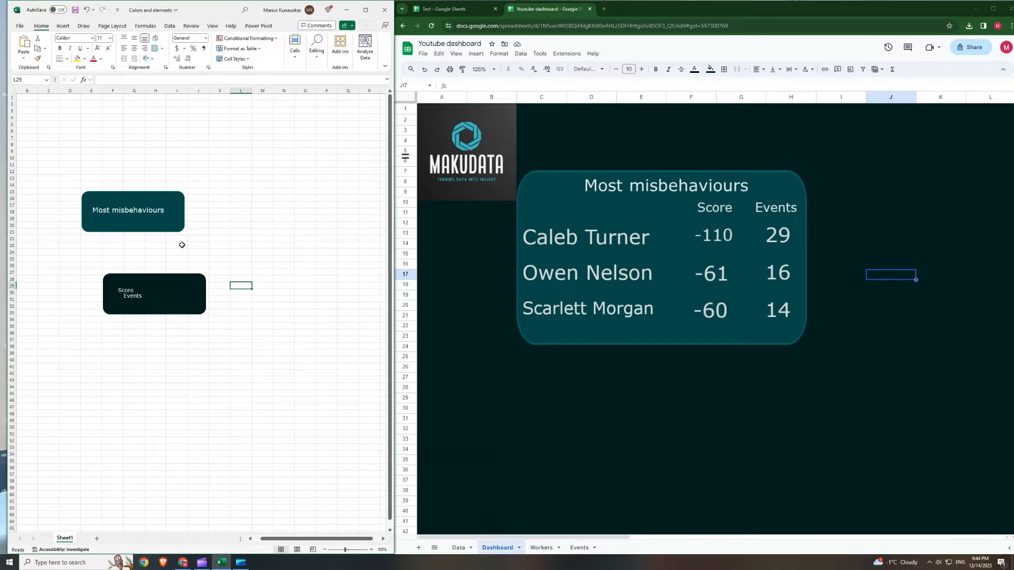
{"action": "left_click", "coordinate": [180, 228]}
{"action": "left_click", "coordinate": [233, 241]}
{"action": "key", "text": "ctrl+v"}
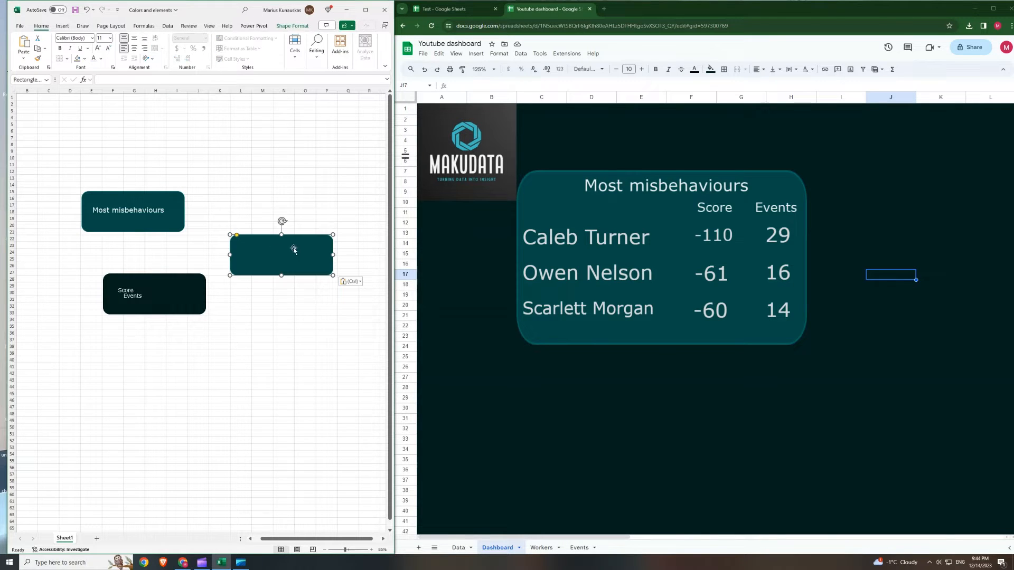
Fill the duplicated rectangle with a lighter teal theme colour and reshape it into a narrow upright block
{"action": "left_click", "coordinate": [288, 27]}
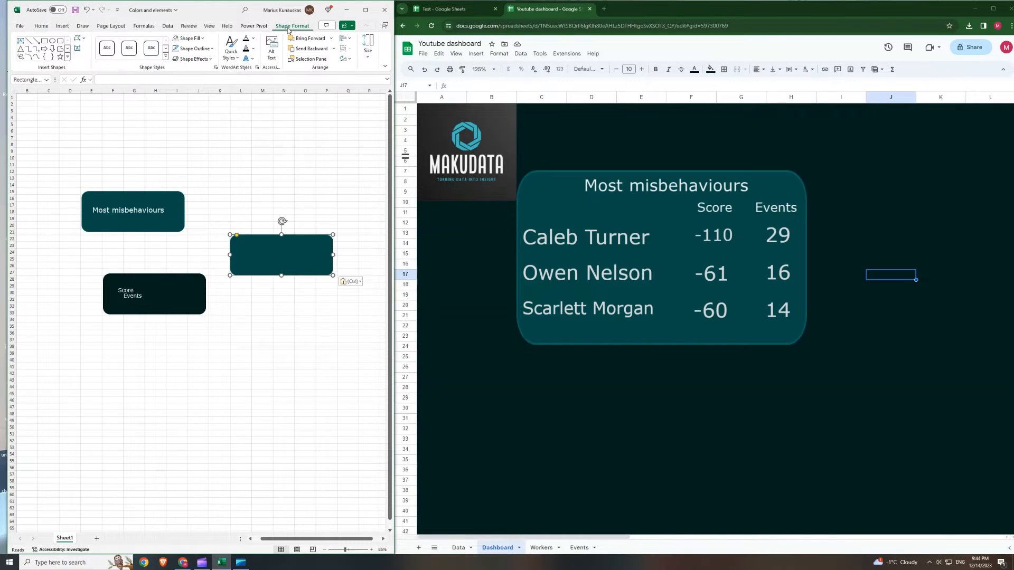
{"action": "left_click", "coordinate": [202, 38]}
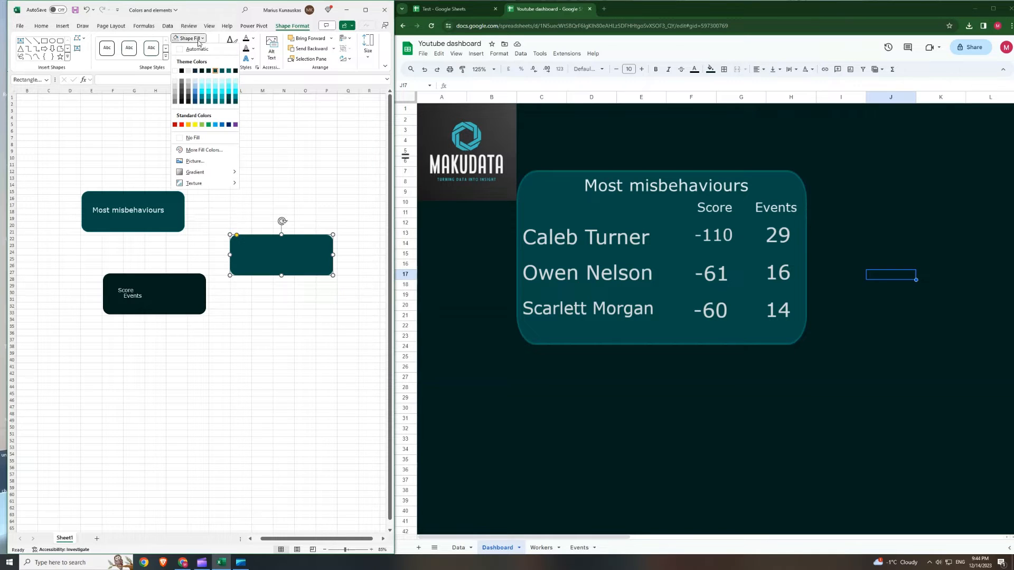
{"action": "left_click", "coordinate": [229, 72]}
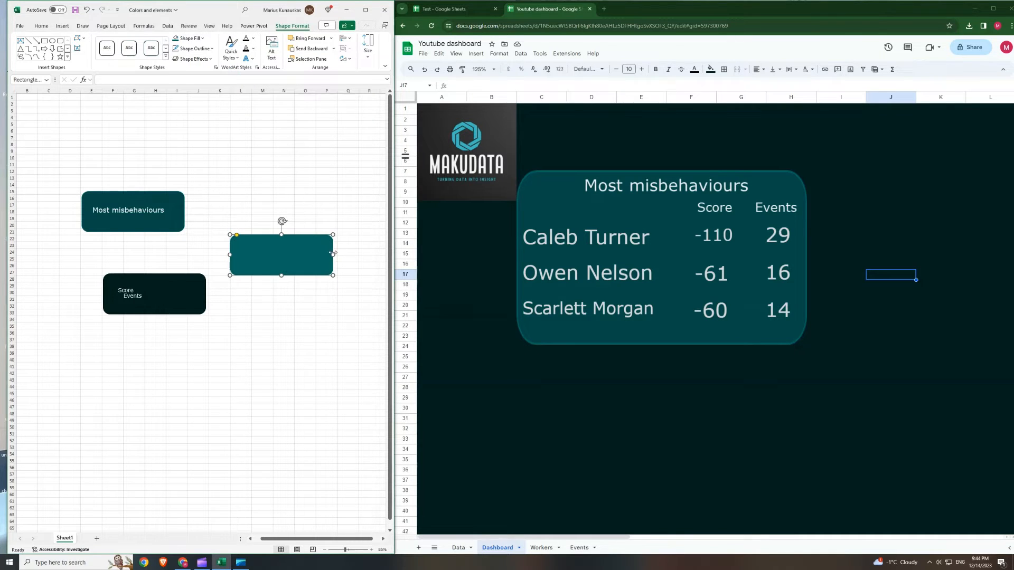
{"action": "left_click_drag", "start_coordinate": [333, 254], "coordinate": [246, 206]}
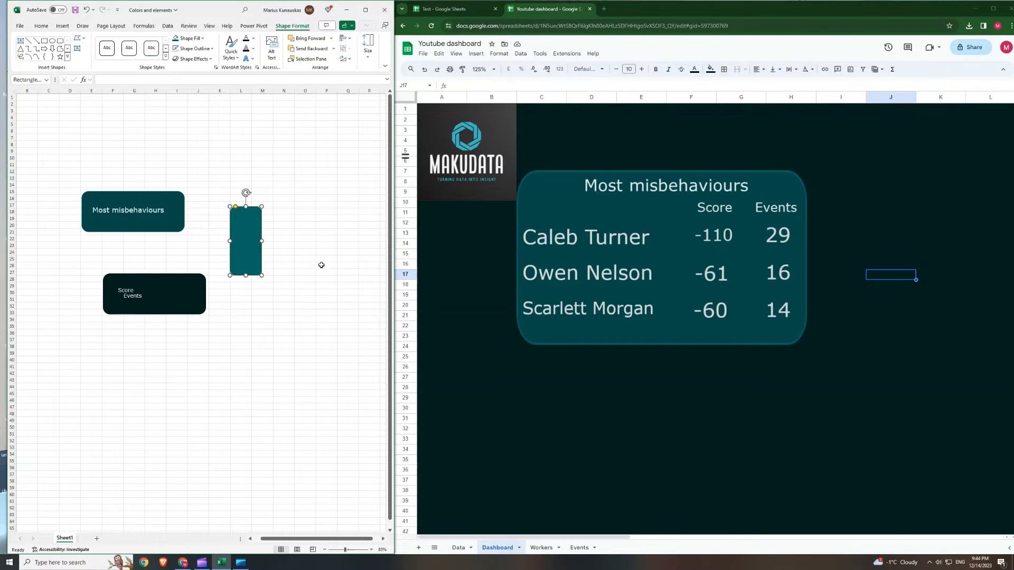
Copy the narrow teal rectangle into the dashboard and size it to cover the score column under the "Score" label
{"action": "key", "text": "ctrl+c"}
{"action": "left_click", "coordinate": [541, 356]}
{"action": "key", "text": "ctrl+v"}
{"action": "left_click_drag", "start_coordinate": [550, 415], "coordinate": [708, 294]}
{"action": "left_click_drag", "start_coordinate": [716, 378], "coordinate": [708, 329]}
{"action": "mouse_move", "coordinate": [679, 274]}
{"action": "left_mouse_down"}
{"action": "mouse_move", "coordinate": [702, 274]}
{"action": "mouse_move", "coordinate": [686, 275]}
{"action": "left_mouse_up"}
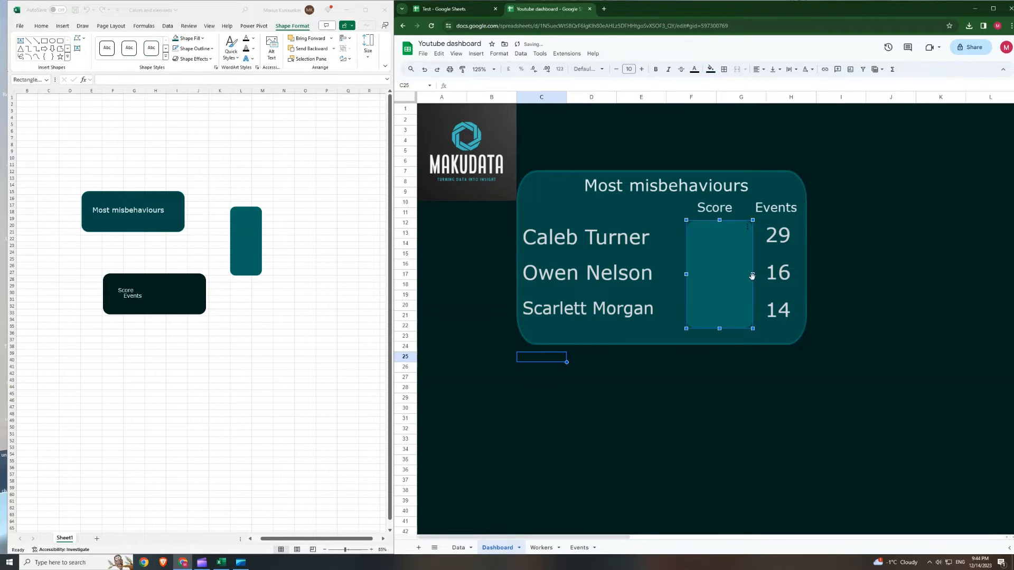
{"action": "mouse_move", "coordinate": [753, 274]}
{"action": "left_mouse_down"}
{"action": "mouse_move", "coordinate": [715, 274]}
{"action": "mouse_move", "coordinate": [744, 275]}
{"action": "left_mouse_up"}
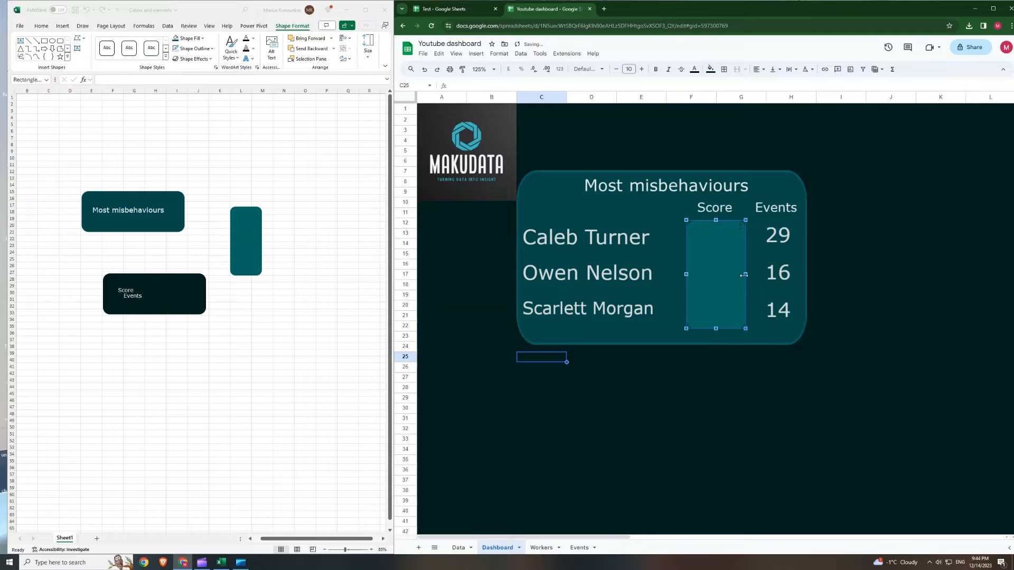
{"action": "left_click", "coordinate": [704, 397]}
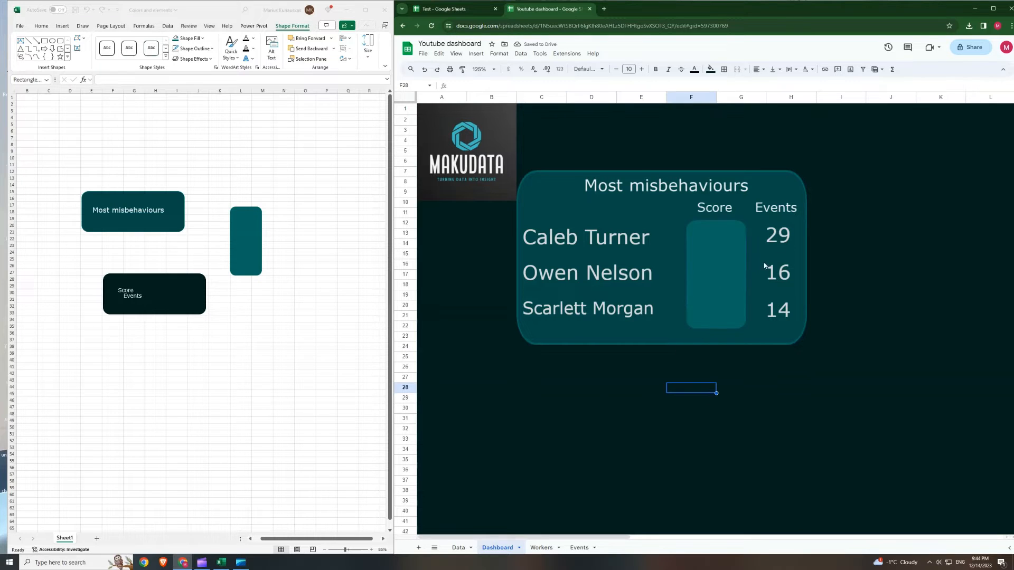
Move the lighter teal rectangle off the score column into the empty area below the panel
{"action": "left_click", "coordinate": [716, 283]}
{"action": "left_click_drag", "start_coordinate": [715, 261], "coordinate": [536, 401]}
{"action": "left_click", "coordinate": [716, 238]}
{"action": "right_click", "coordinate": [718, 238]}
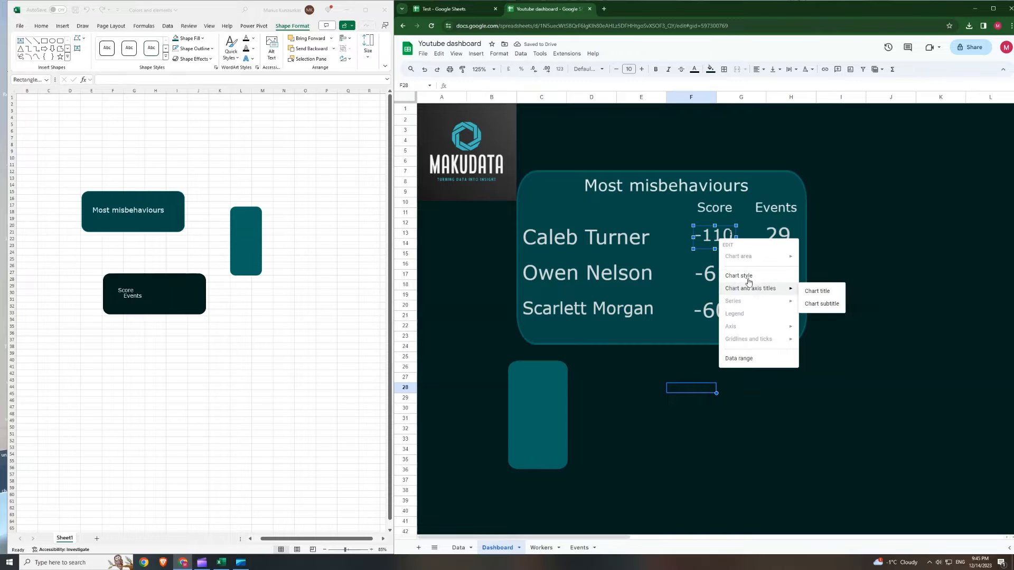
{"action": "left_click", "coordinate": [660, 410]}
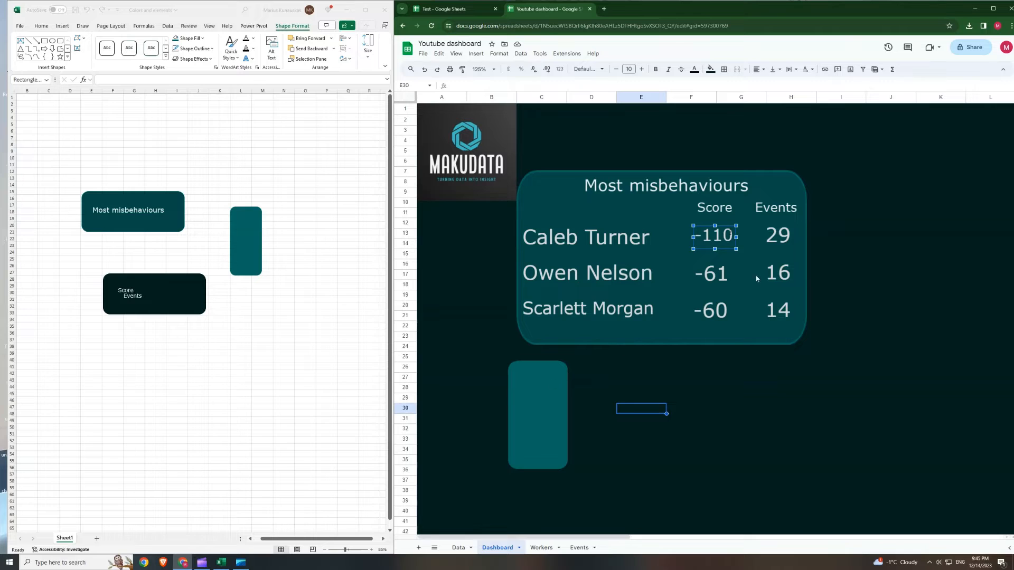
Paste copies of the three score scorecards into the empty area below the panel
{"action": "left_click", "coordinate": [707, 275], "text": "shift"}
{"action": "left_click", "coordinate": [712, 307], "text": "shift"}
{"action": "key", "text": "ctrl+c"}
{"action": "left_click", "coordinate": [715, 411]}
{"action": "key", "text": "ctrl+v"}
Delete the three original score scorecards from the "Most misbehaviours" panel
{"action": "left_click", "coordinate": [722, 238]}
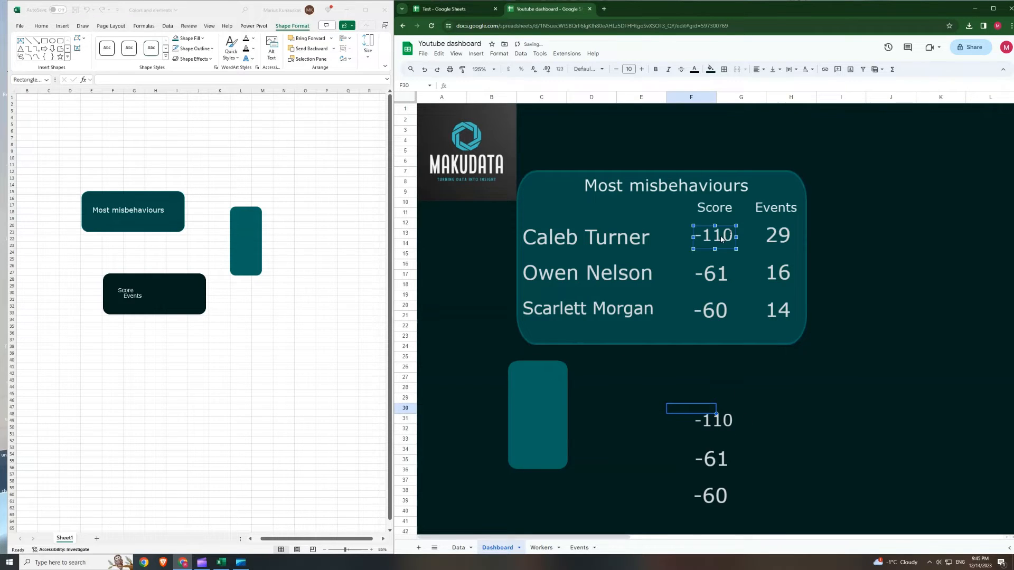
{"action": "key", "text": "Delete"}
{"action": "left_click", "coordinate": [716, 272]}
{"action": "key", "text": "Delete"}
{"action": "left_click", "coordinate": [714, 311]}
{"action": "key", "text": "Delete"}
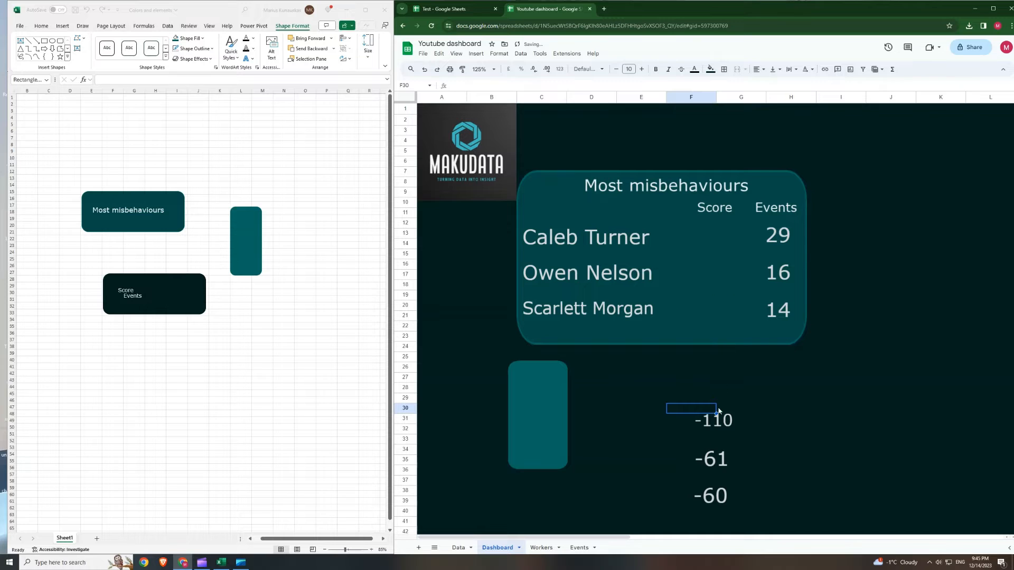
Move the three copied score scorecards under the "Score" label and put the lighter teal rectangle back behind them
{"action": "left_click", "coordinate": [716, 425]}
{"action": "left_click", "coordinate": [718, 467], "text": "shift"}
{"action": "left_click", "coordinate": [719, 498], "text": "shift"}
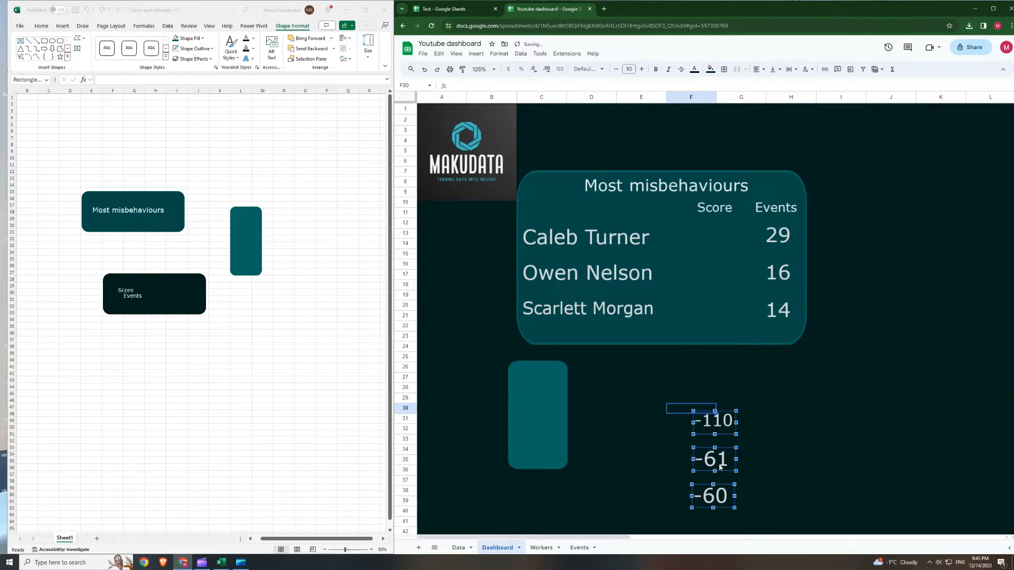
{"action": "left_click_drag", "start_coordinate": [720, 469], "coordinate": [721, 273]}
{"action": "left_click", "coordinate": [554, 413]}
{"action": "left_click_drag", "start_coordinate": [537, 412], "coordinate": [715, 262]}
{"action": "left_click", "coordinate": [934, 257]}
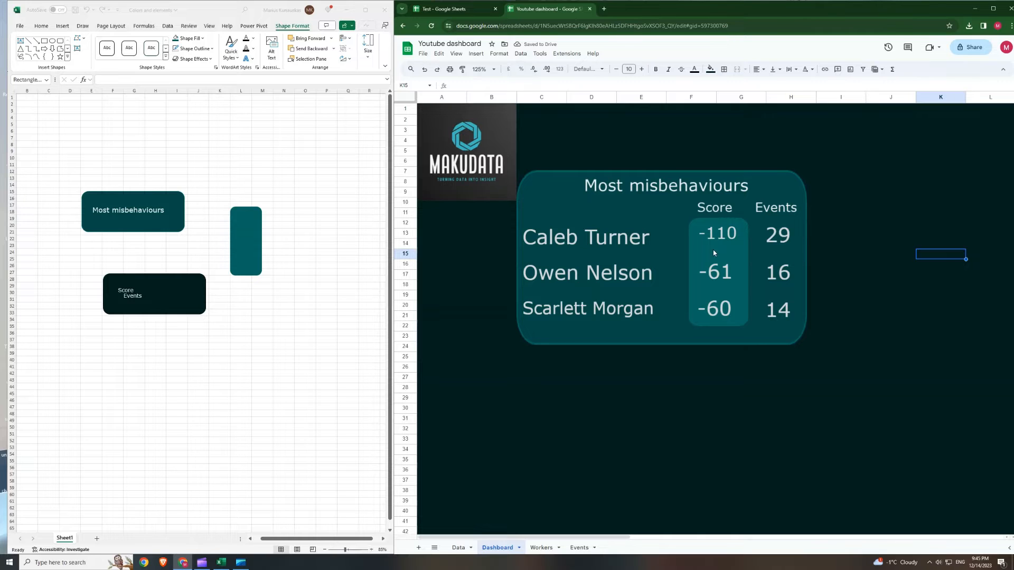
Duplicate the lighter teal rectangle and place the copy below the panel
{"action": "left_click", "coordinate": [691, 257]}
{"action": "key", "text": "ctrl+c"}
{"action": "left_click", "coordinate": [841, 387]}
{"action": "key", "text": "ctrl+v"}
{"action": "left_click_drag", "start_coordinate": [862, 437], "coordinate": [752, 434]}
Duplicate the three misbehaviour count scorecards into the empty area outside the panel
{"action": "left_click", "coordinate": [778, 236]}
{"action": "left_click", "coordinate": [780, 274], "text": "shift"}
{"action": "left_click", "coordinate": [782, 310], "text": "shift"}
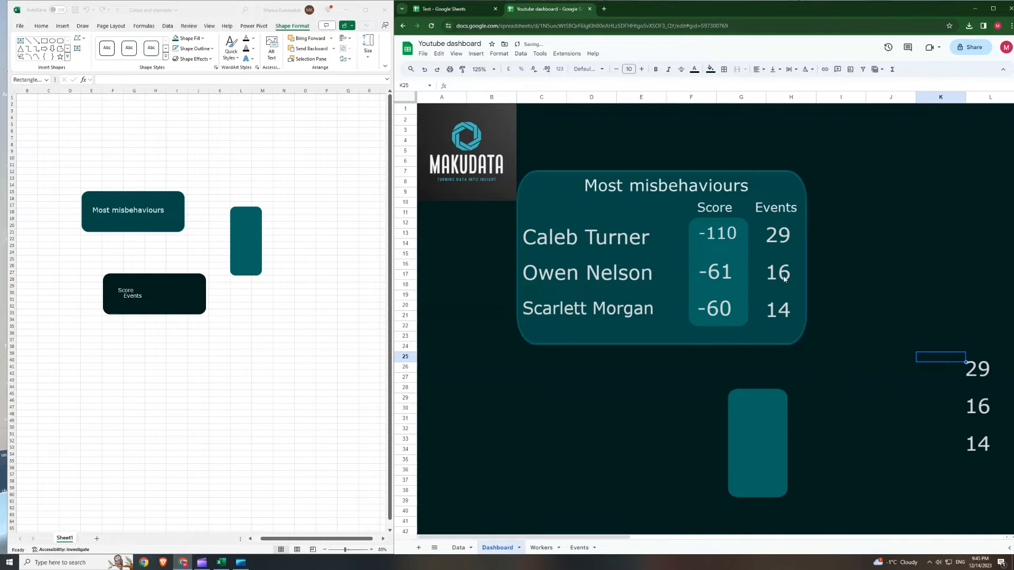
Delete the three original misbehaviour count scorecards from the panel
{"action": "left_click", "coordinate": [779, 236]}
{"action": "left_click", "coordinate": [781, 274], "text": "shift"}
{"action": "left_click", "coordinate": [782, 310], "text": "shift"}
{"action": "key", "text": "Delete"}
Move the copied count scorecards under the "Events" label and place the second lighter teal rectangle behind them
{"action": "left_click", "coordinate": [974, 373]}
{"action": "left_click", "coordinate": [979, 406], "text": "shift"}
{"action": "left_click_drag", "start_coordinate": [981, 444], "coordinate": [780, 310]}
{"action": "left_click_drag", "start_coordinate": [753, 430], "coordinate": [744, 275]}
Narrow the lighter teal rectangle behind the scores so it fits closely around them
{"action": "left_click", "coordinate": [851, 256]}
{"action": "left_click", "coordinate": [742, 254]}
{"action": "mouse_move", "coordinate": [688, 272]}
{"action": "left_mouse_down"}
{"action": "mouse_move", "coordinate": [706, 272]}
{"action": "mouse_move", "coordinate": [693, 272]}
{"action": "left_mouse_up"}
{"action": "left_click", "coordinate": [891, 234]}
{"action": "left_click", "coordinate": [641, 419]}
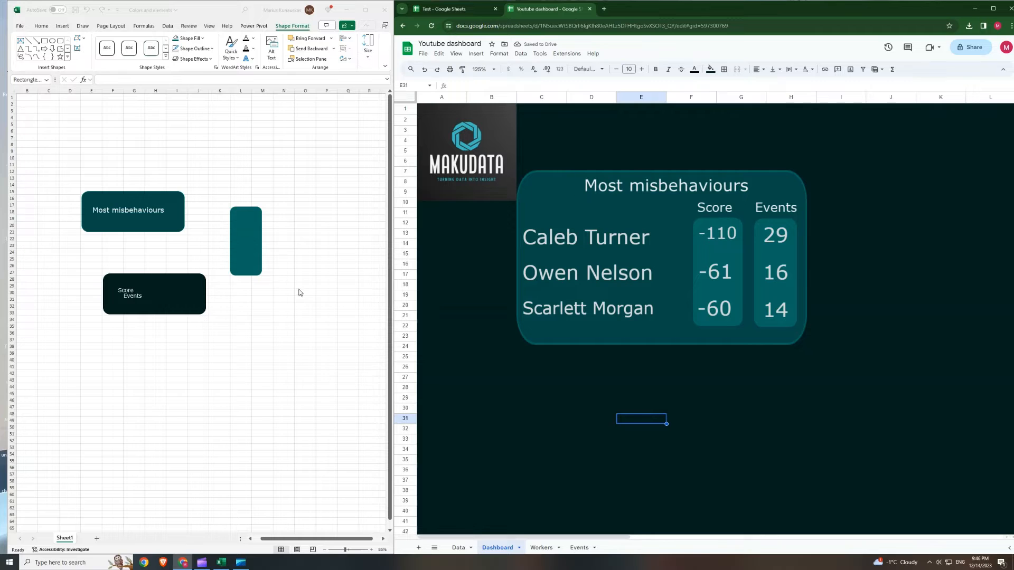
Copy the lighter teal rectangle from Excel into the dashboard, flatten it into a horizontal bar and place it over the "Most misbehaviours" title
{"action": "left_click", "coordinate": [249, 249]}
{"action": "key", "text": "ctrl+c"}
{"action": "left_click", "coordinate": [606, 399]}
{"action": "key", "text": "ctrl+v"}
{"action": "left_click_drag", "start_coordinate": [613, 410], "coordinate": [608, 299]}
{"action": "left_click_drag", "start_coordinate": [598, 441], "coordinate": [597, 317]}
{"action": "left_click_drag", "start_coordinate": [598, 297], "coordinate": [753, 186]}
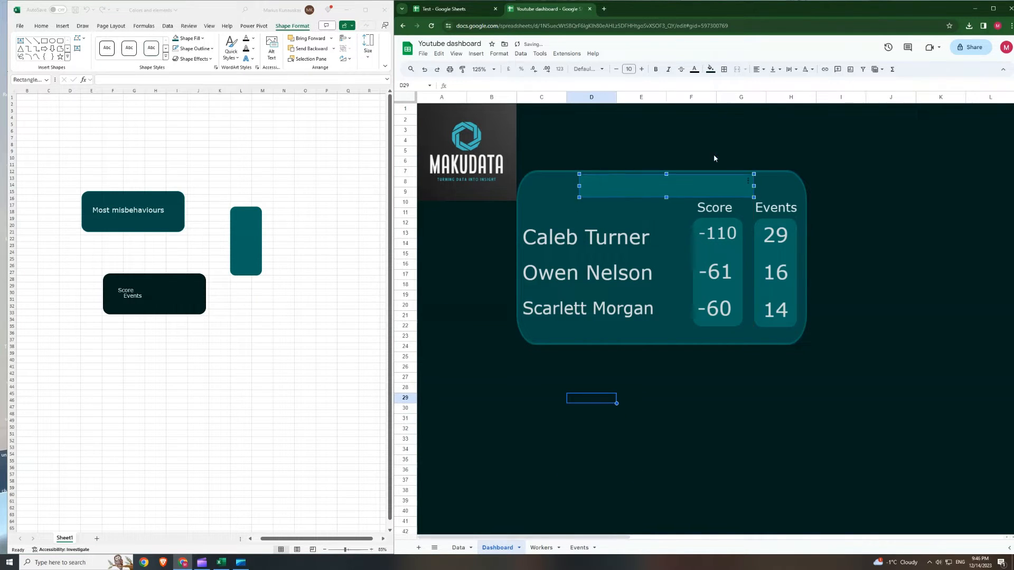
Move the teal bar out of the panel and replace the "Most misbehaviours" title with a pasted copy in the same place
{"action": "left_click_drag", "start_coordinate": [676, 187], "coordinate": [620, 428]}
{"action": "left_click", "coordinate": [651, 185]}
{"action": "key", "text": "ctrl+c"}
{"action": "left_click", "coordinate": [793, 378]}
{"action": "key", "text": "ctrl+v"}
{"action": "left_click", "coordinate": [652, 185]}
{"action": "key", "text": "Delete"}
{"action": "left_click_drag", "start_coordinate": [829, 385], "coordinate": [630, 180]}
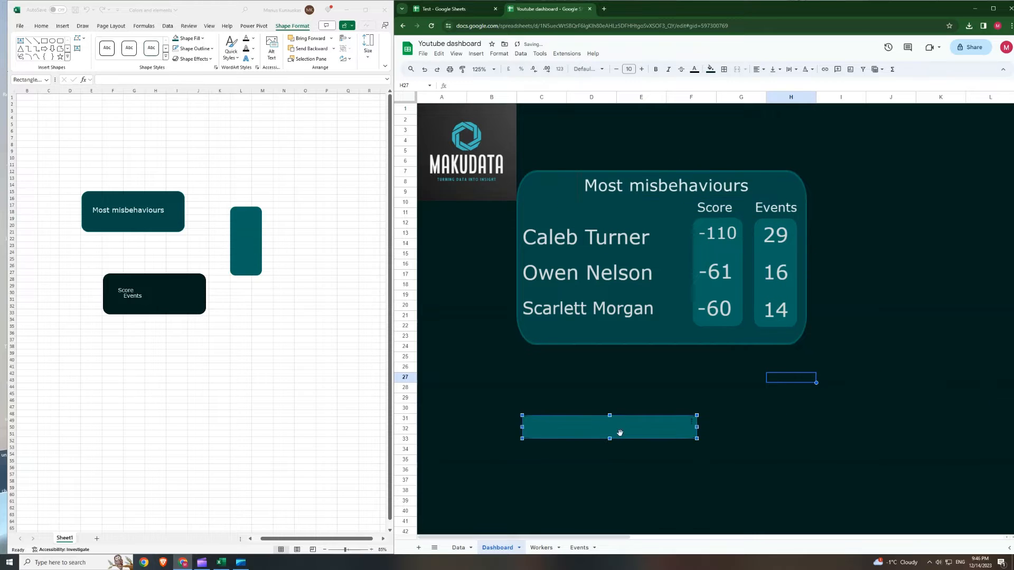
Place the teal bar behind the "Most misbehaviours" title as its highlight
{"action": "left_click_drag", "start_coordinate": [620, 433], "coordinate": [677, 191]}
{"action": "left_click", "coordinate": [674, 143]}
{"action": "left_click", "coordinate": [726, 399]}
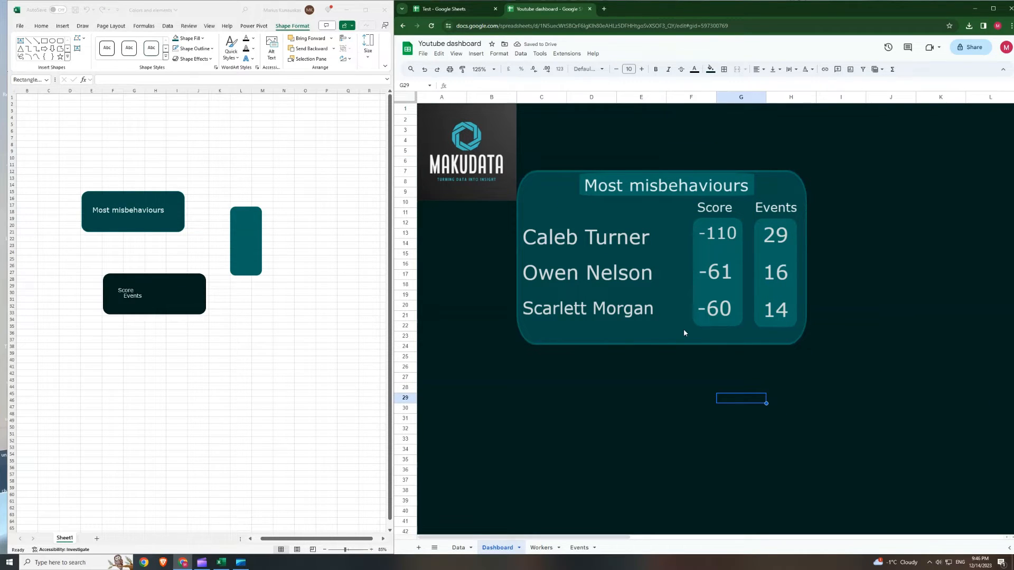
{"action": "left_click", "coordinate": [564, 370]}
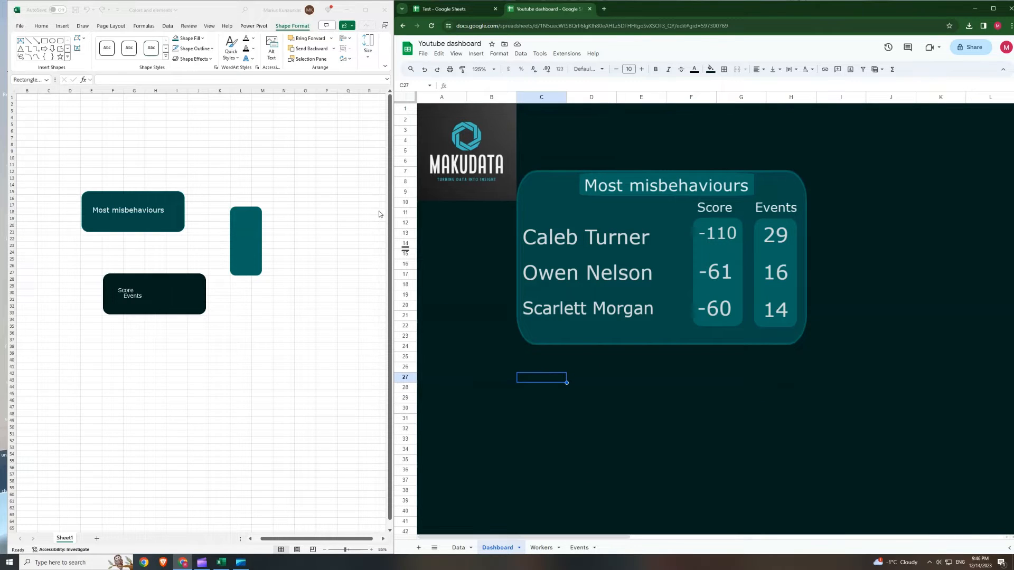
{"action": "left_click", "coordinate": [670, 365]}
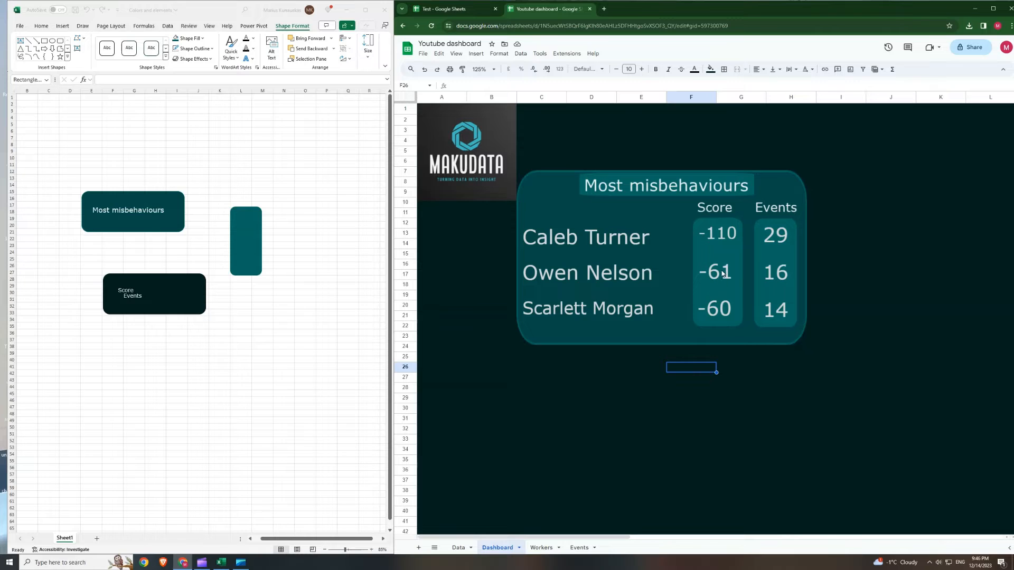
{"action": "left_click", "coordinate": [597, 383]}
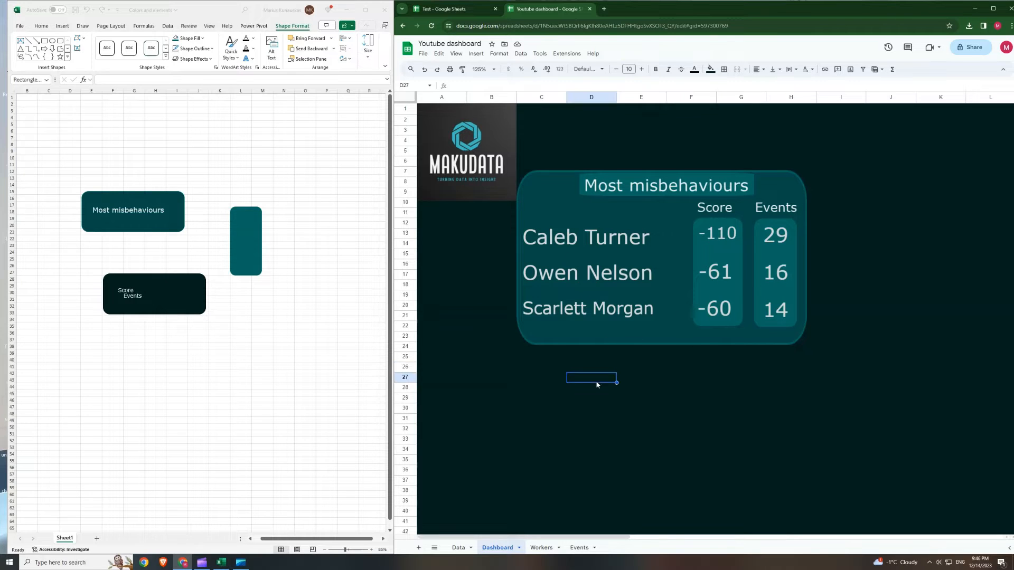
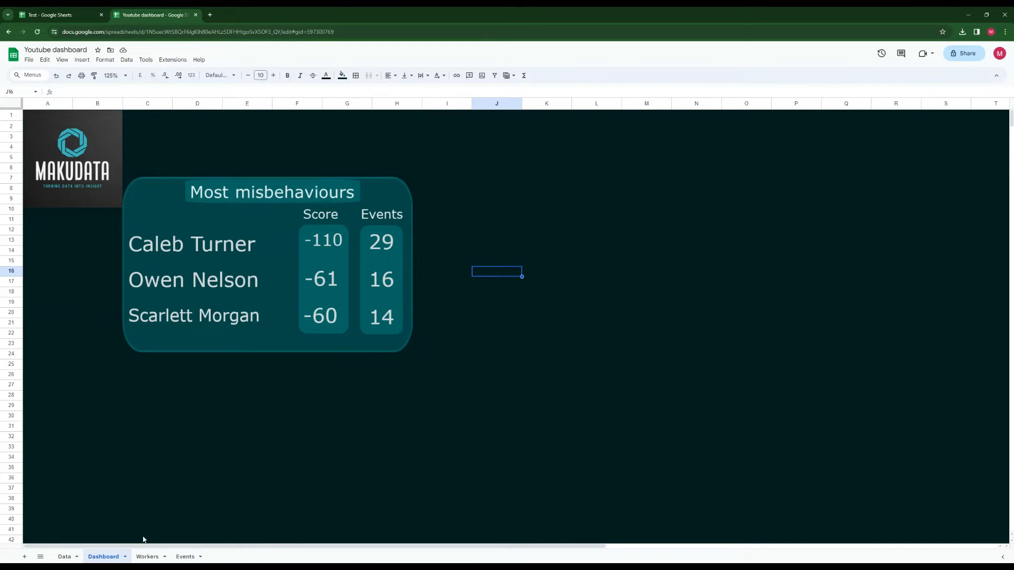
Add a slicer based on the worker pivot table, using the Company column of range Data!A1:N301
{"action": "left_click_drag", "start_coordinate": [159, 545], "coordinate": [555, 544]}
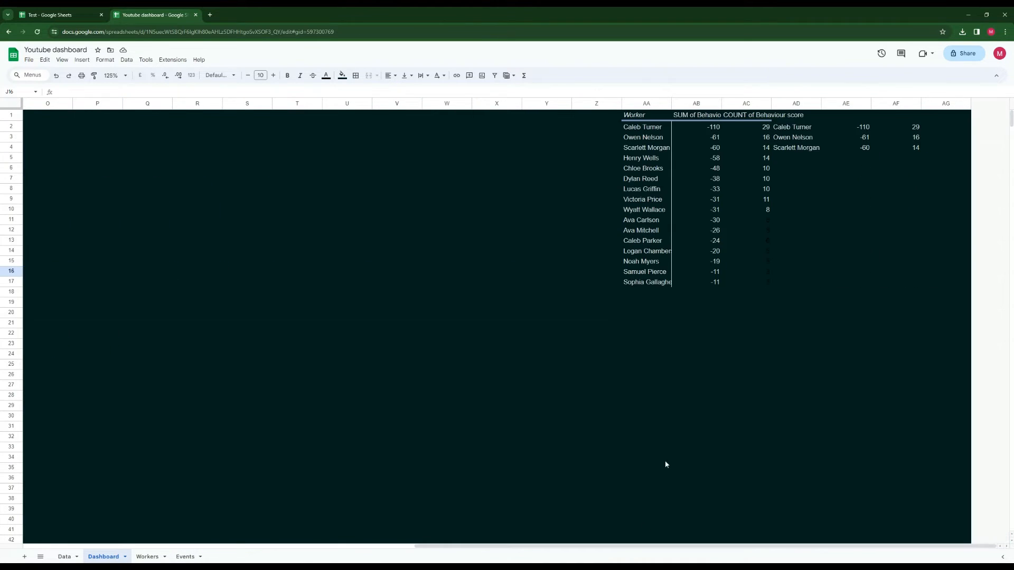
{"action": "left_click", "coordinate": [705, 181]}
{"action": "left_click", "coordinate": [127, 60]}
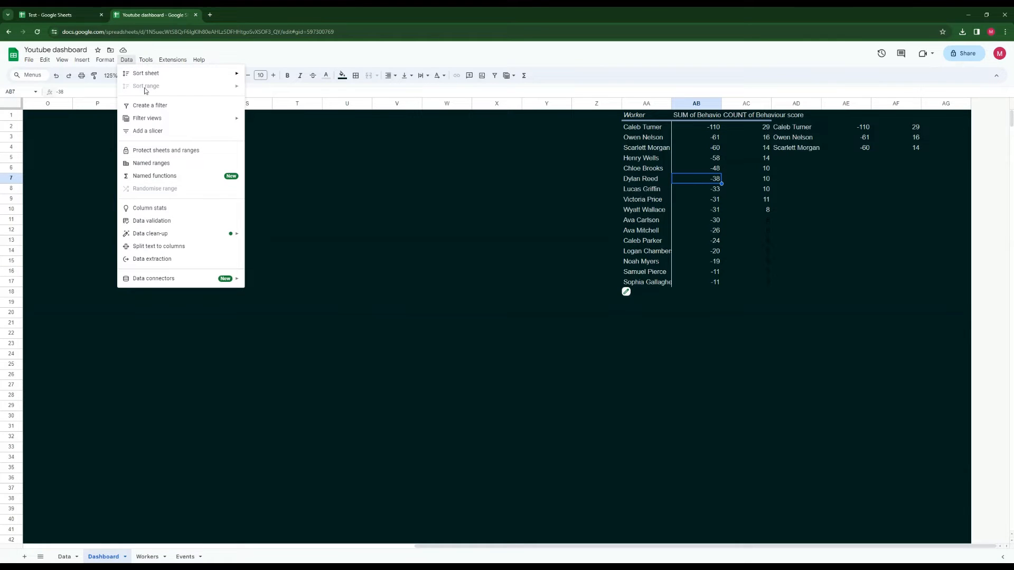
{"action": "left_click", "coordinate": [158, 130]}
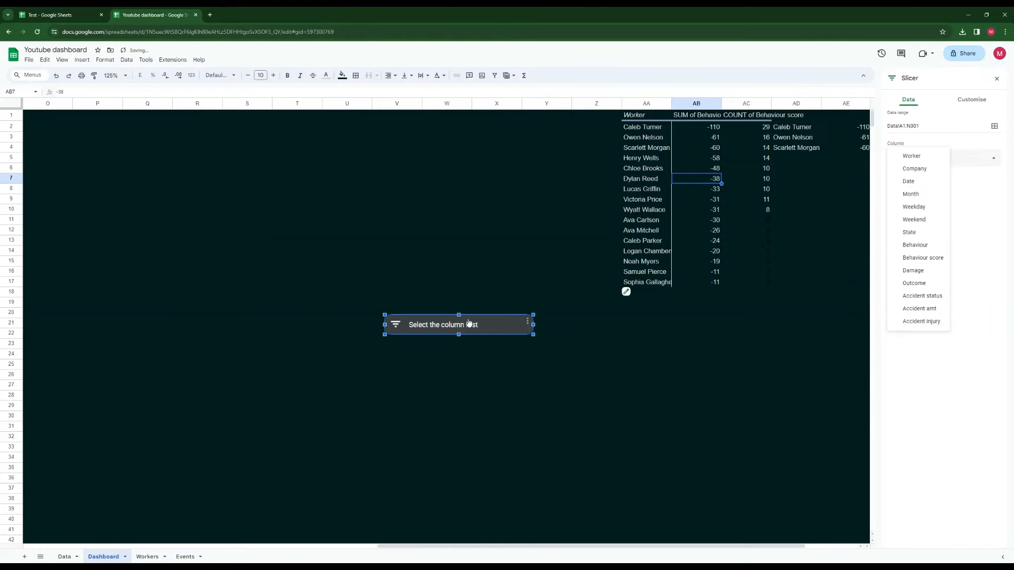
{"action": "left_click", "coordinate": [489, 324]}
{"action": "left_click_drag", "start_coordinate": [489, 324], "coordinate": [430, 268]}
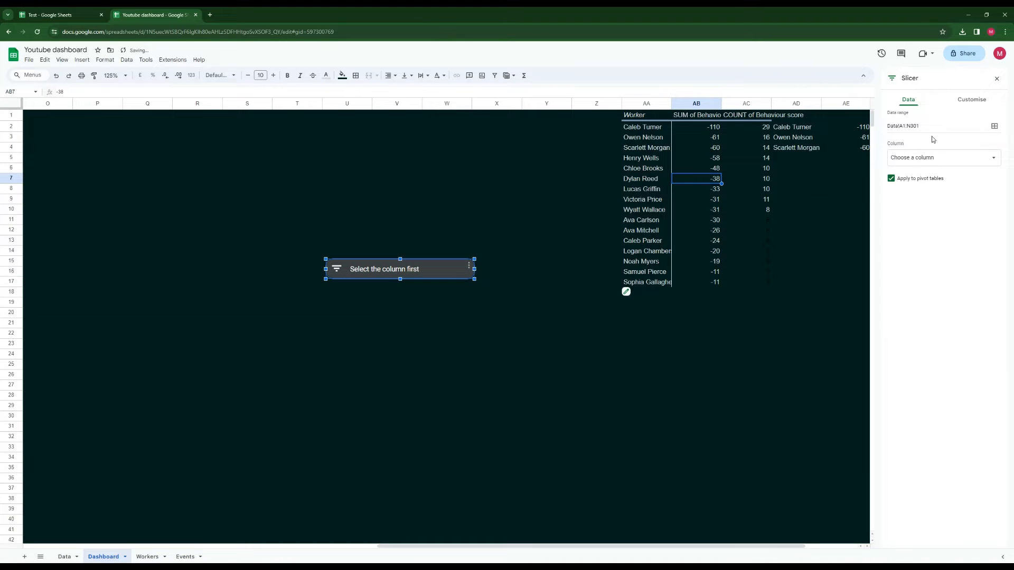
{"action": "left_click", "coordinate": [935, 158]}
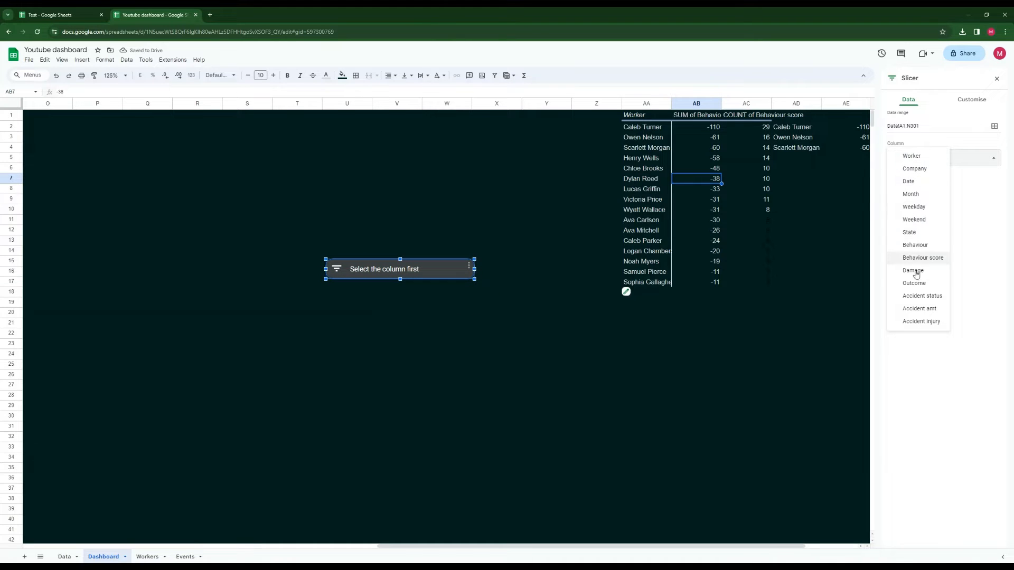
{"action": "left_click", "coordinate": [913, 169]}
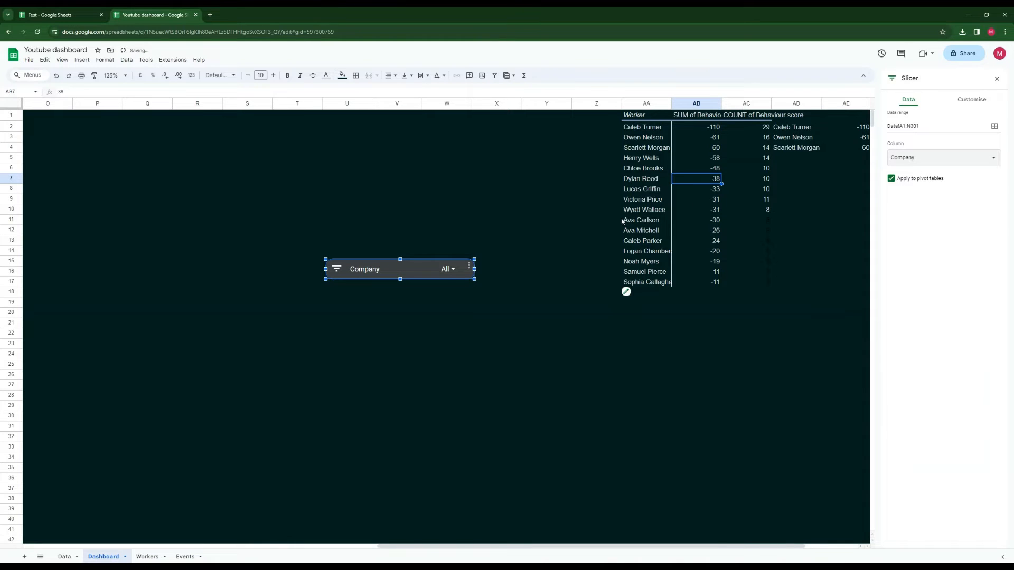
Move the Company slicer beside the logo, above the "Most misbehaviours" panel, and narrow it to about two columns wide
{"action": "left_click", "coordinate": [972, 100]}
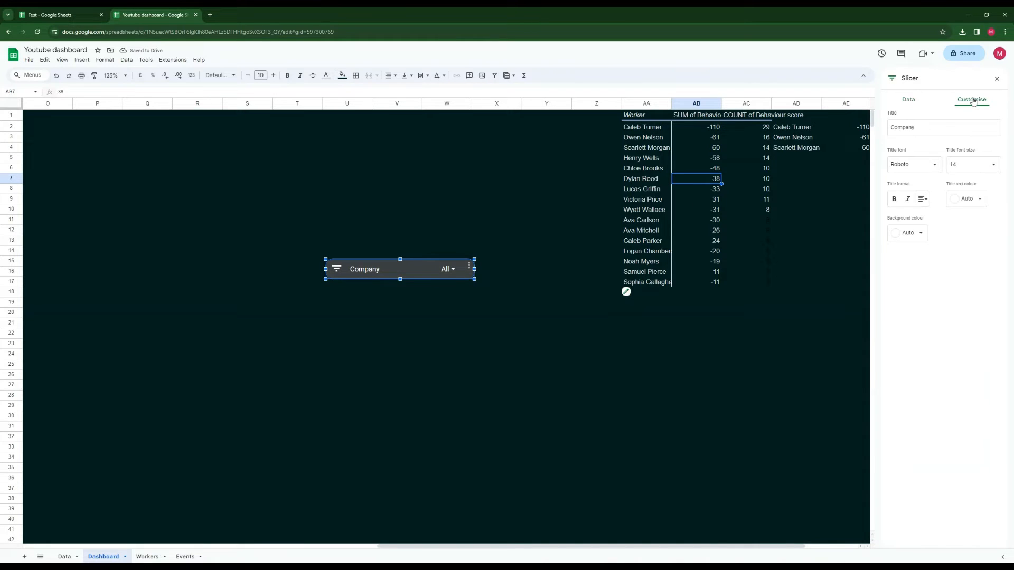
{"action": "left_click_drag", "start_coordinate": [408, 273], "coordinate": [219, 250]}
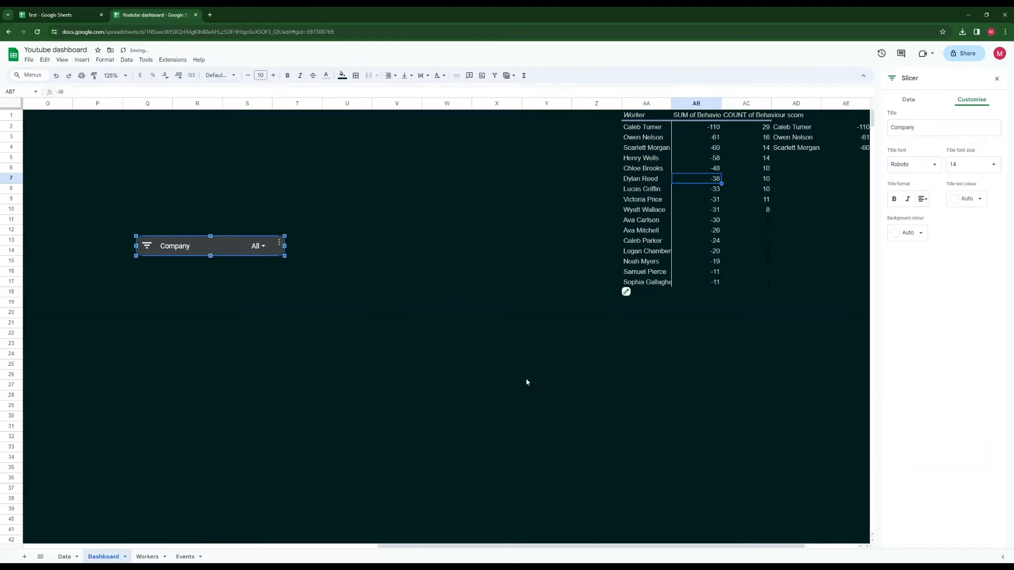
{"action": "left_click_drag", "start_coordinate": [540, 546], "coordinate": [185, 545]}
{"action": "left_click_drag", "start_coordinate": [280, 246], "coordinate": [266, 134]}
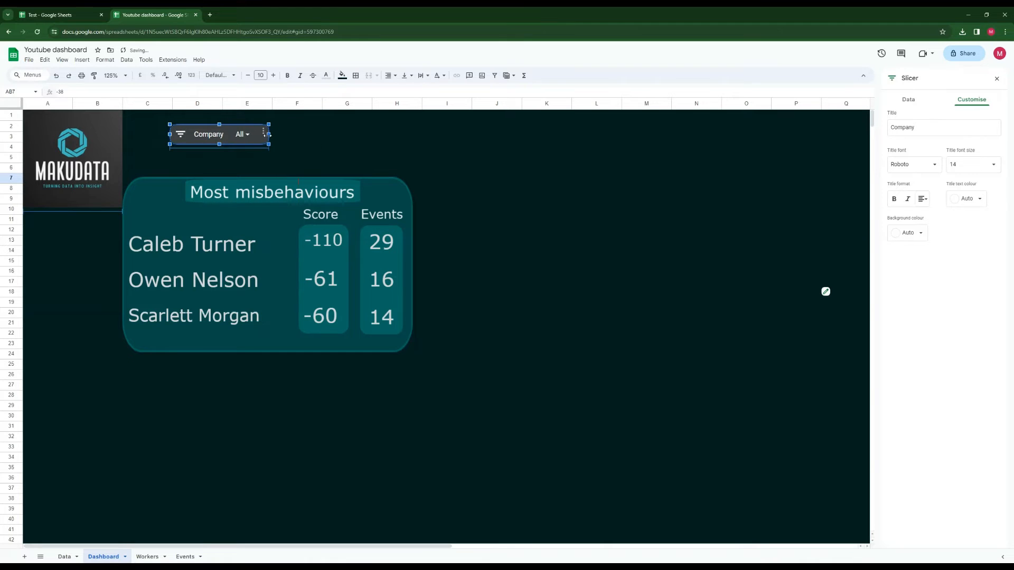
{"action": "left_click", "coordinate": [294, 130]}
Filter the Company slicer to Stellar Structures Construction only
{"action": "left_click", "coordinate": [238, 134]}
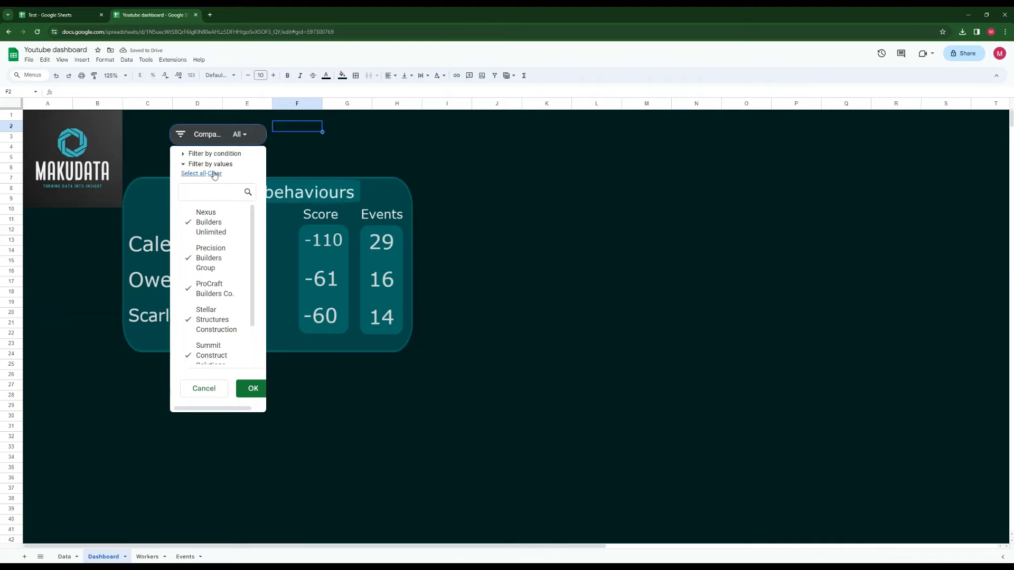
{"action": "left_click", "coordinate": [221, 319]}
{"action": "left_click", "coordinate": [253, 388]}
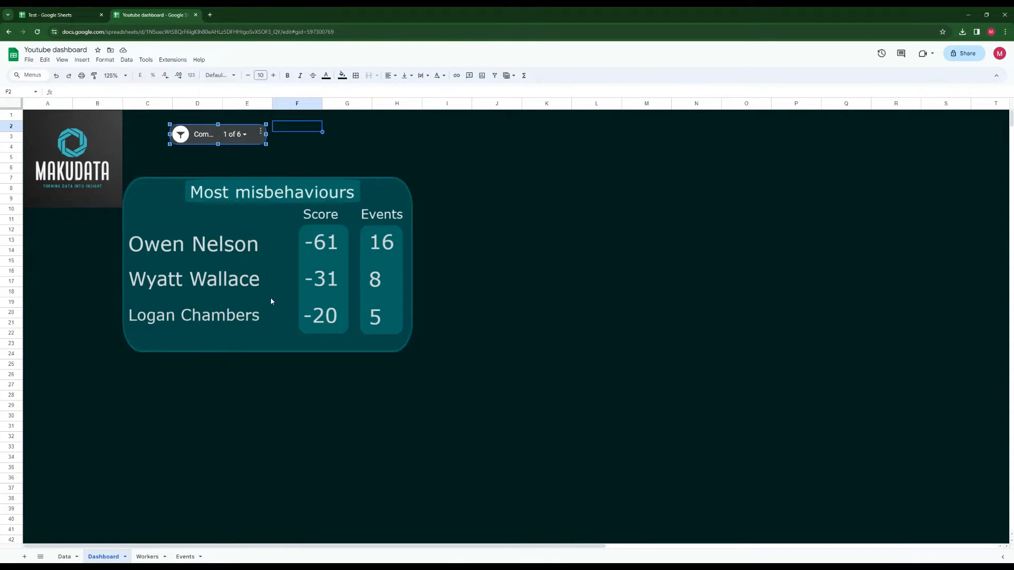
Add Nexus Builders Unlimited, Precision Builders Group and ProCraft Builders Co. to the Company slicer's selection
{"action": "left_click", "coordinate": [233, 136]}
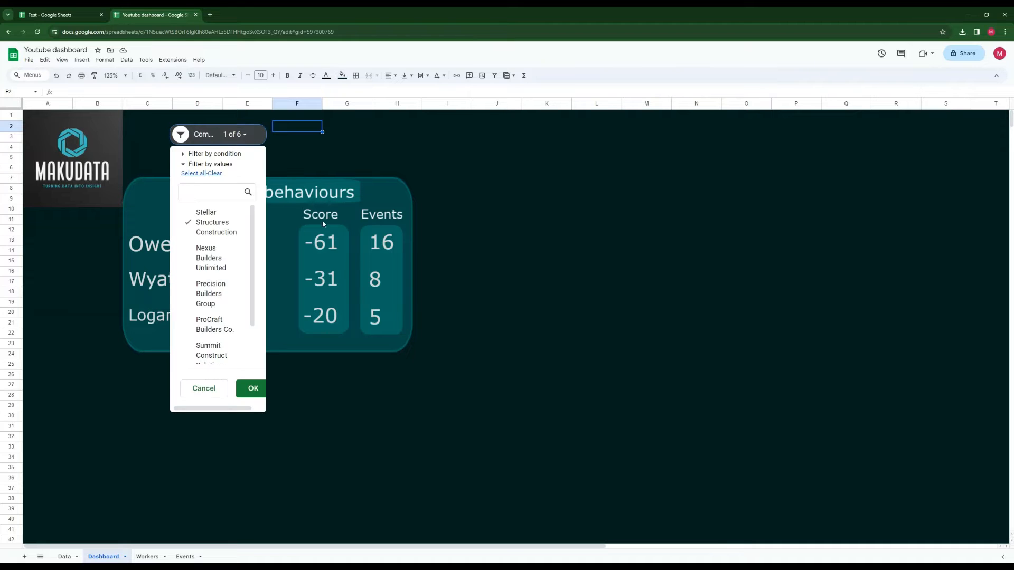
{"action": "left_click", "coordinate": [208, 258]}
{"action": "left_click", "coordinate": [208, 294]}
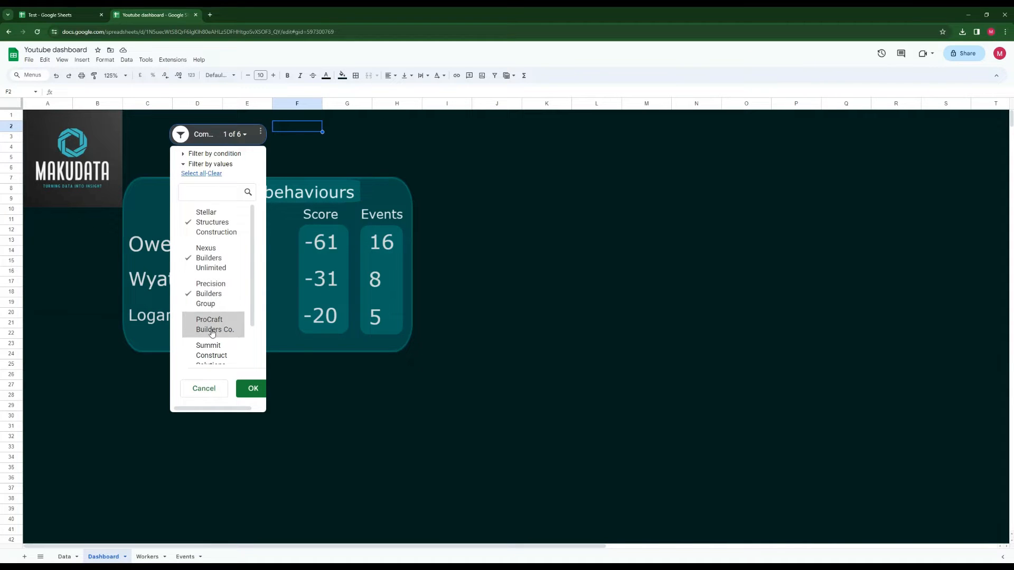
{"action": "left_click", "coordinate": [214, 324]}
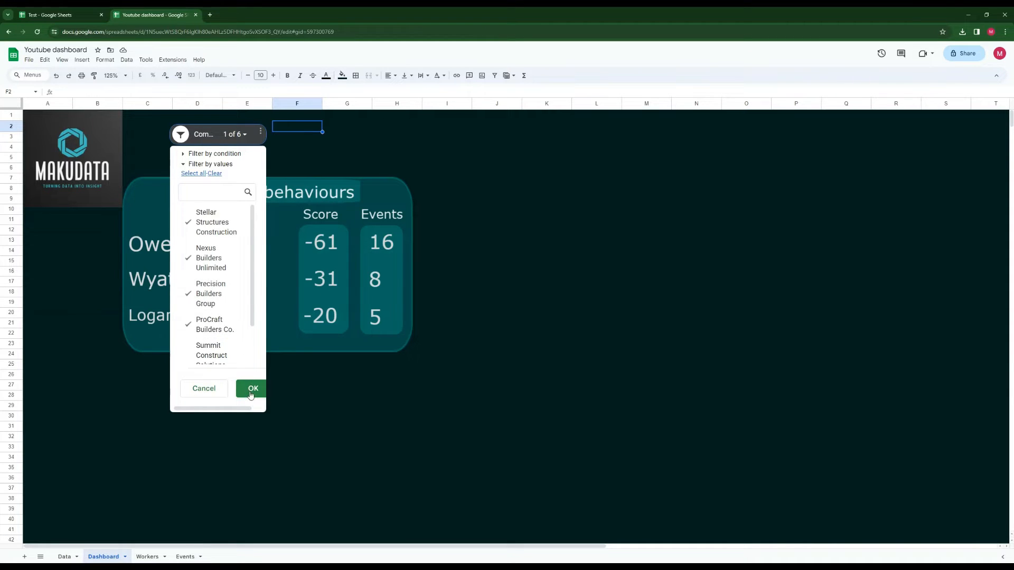
{"action": "left_click", "coordinate": [253, 388]}
Reset the Company slicer so that all companies are selected
{"action": "left_click", "coordinate": [234, 134]}
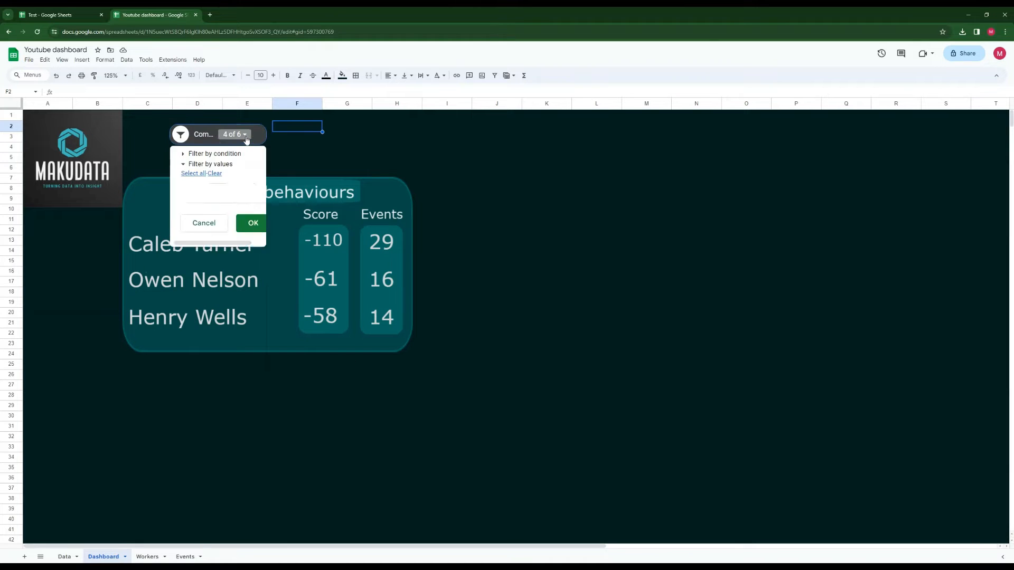
{"action": "left_click", "coordinate": [195, 173]}
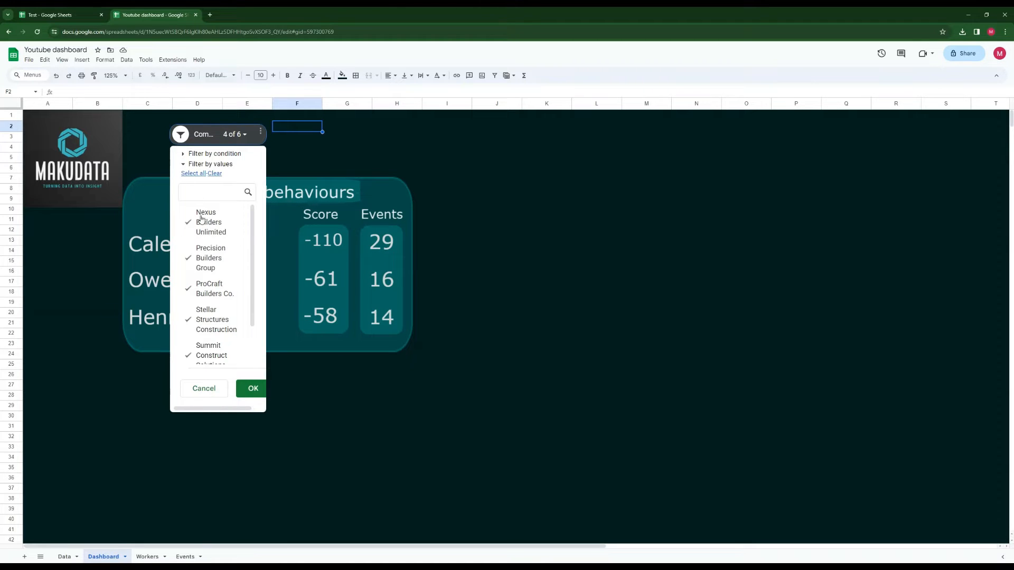
{"action": "scroll", "coordinate": [206, 280], "scroll_direction": "down", "scroll_amount": 2}
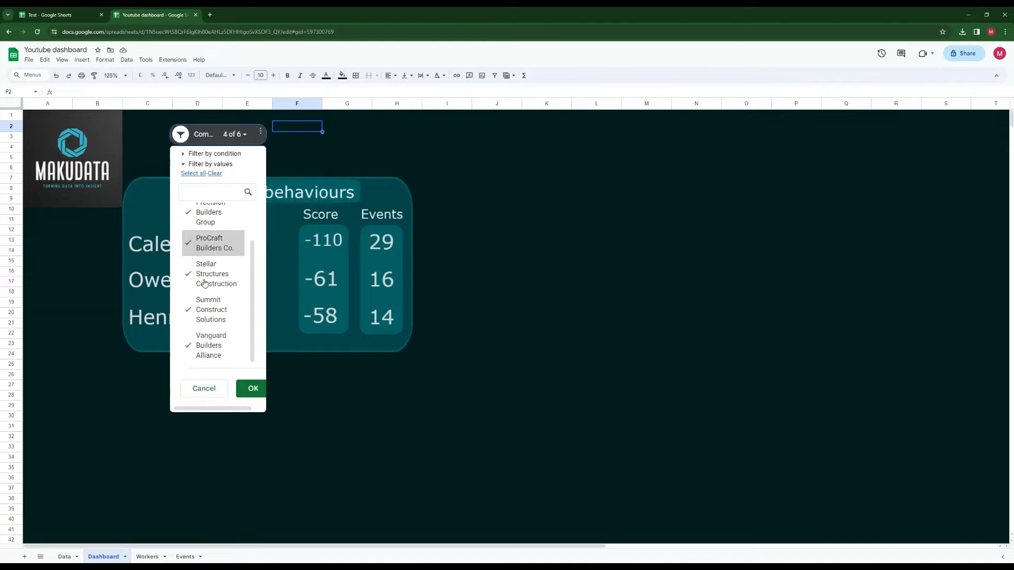
{"action": "scroll", "coordinate": [206, 296], "scroll_direction": "up", "scroll_amount": 2}
{"action": "left_click", "coordinate": [253, 388]}
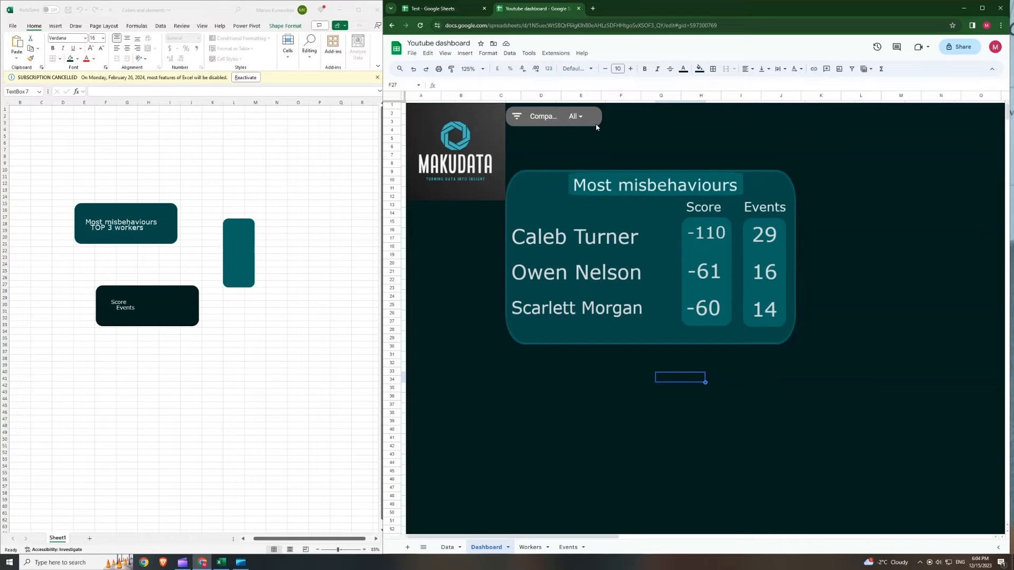
Match the Company slicer's background to the teal sampled from the "Most misbehaviours" panel and place the slicer directly below the logo
{"action": "double_click", "coordinate": [596, 126]}
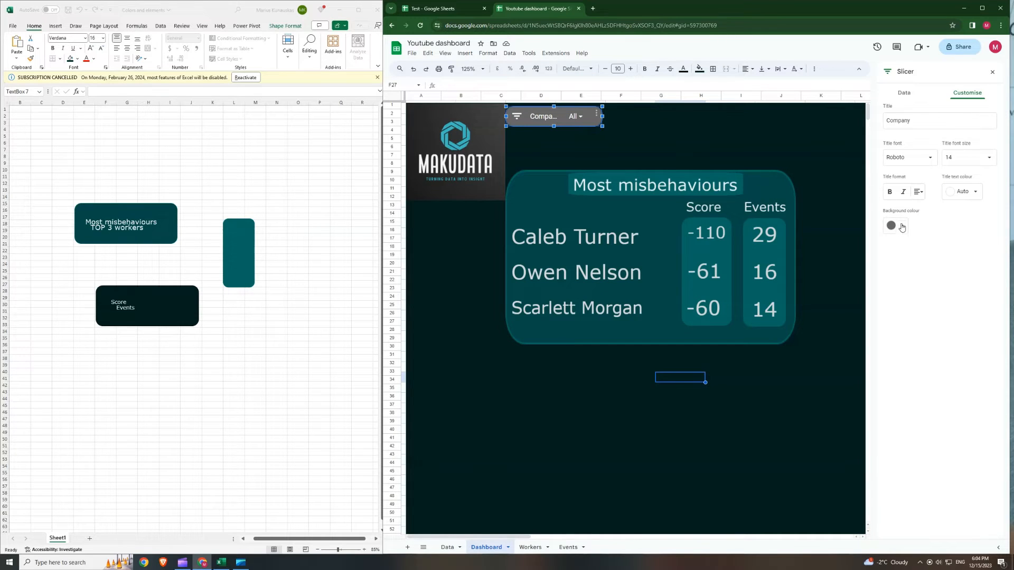
{"action": "left_click", "coordinate": [901, 226]}
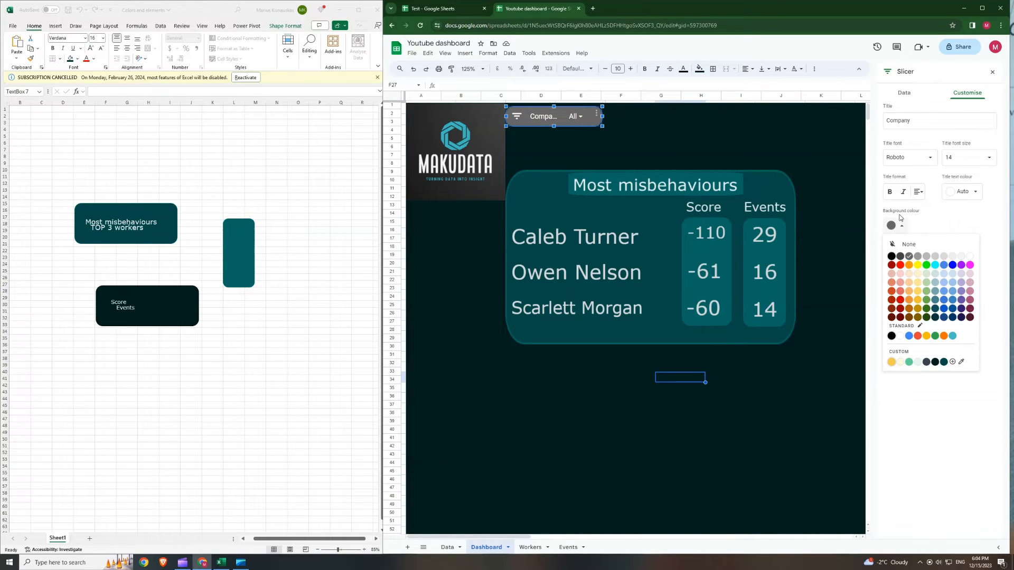
{"action": "left_click", "coordinate": [962, 363]}
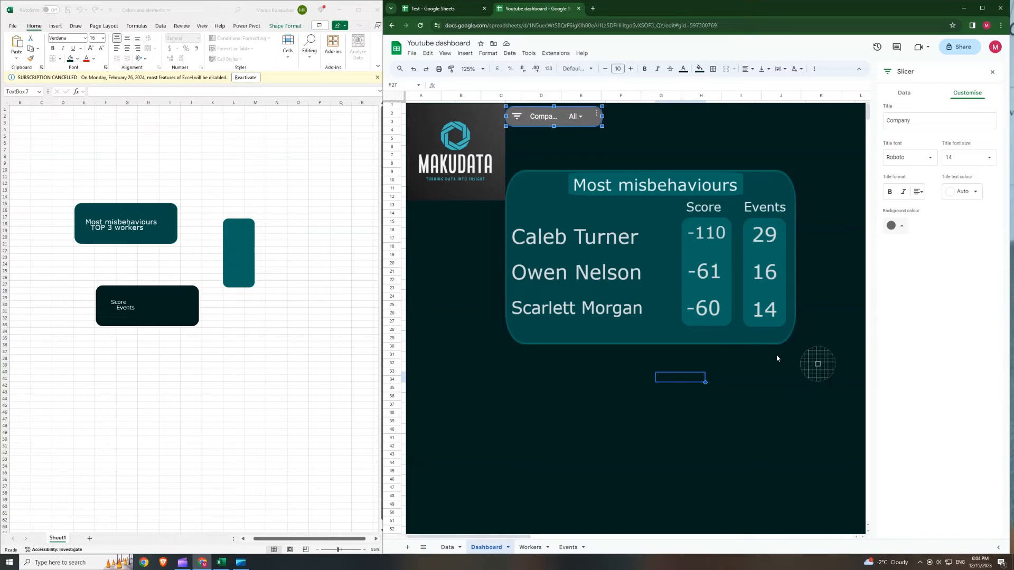
{"action": "left_click", "coordinate": [543, 210]}
{"action": "left_click_drag", "start_coordinate": [571, 125], "coordinate": [454, 222]}
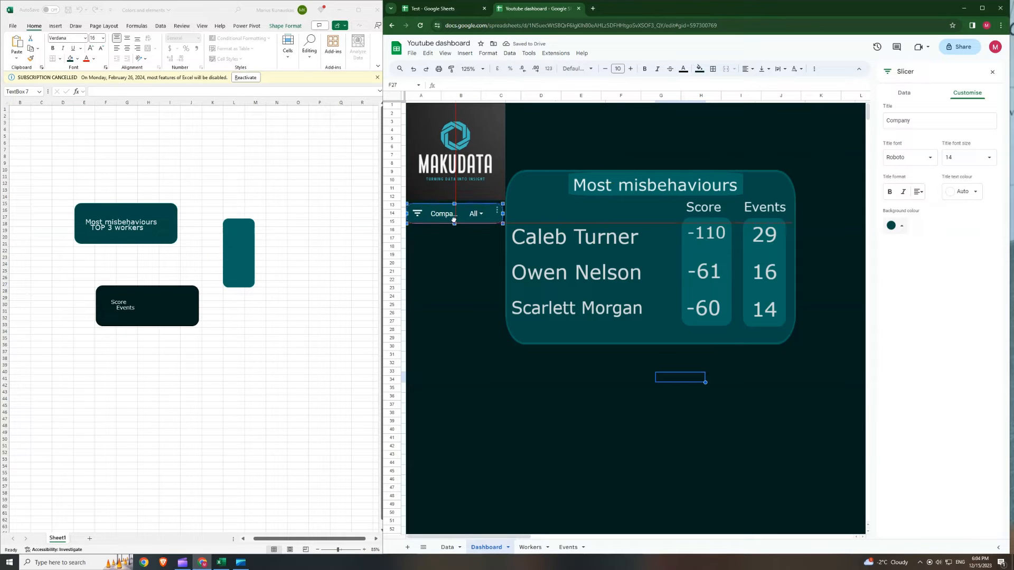
{"action": "left_click", "coordinate": [459, 256]}
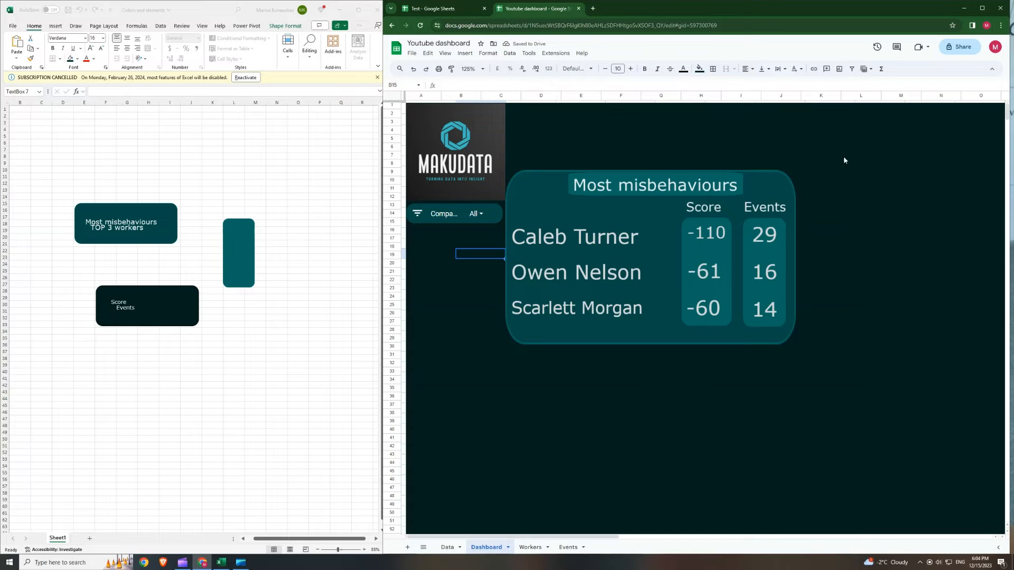
Duplicate the worker pivot table in AA1:AC17 of the Dashboard sheet to AG1
{"action": "left_click", "coordinate": [443, 11]}
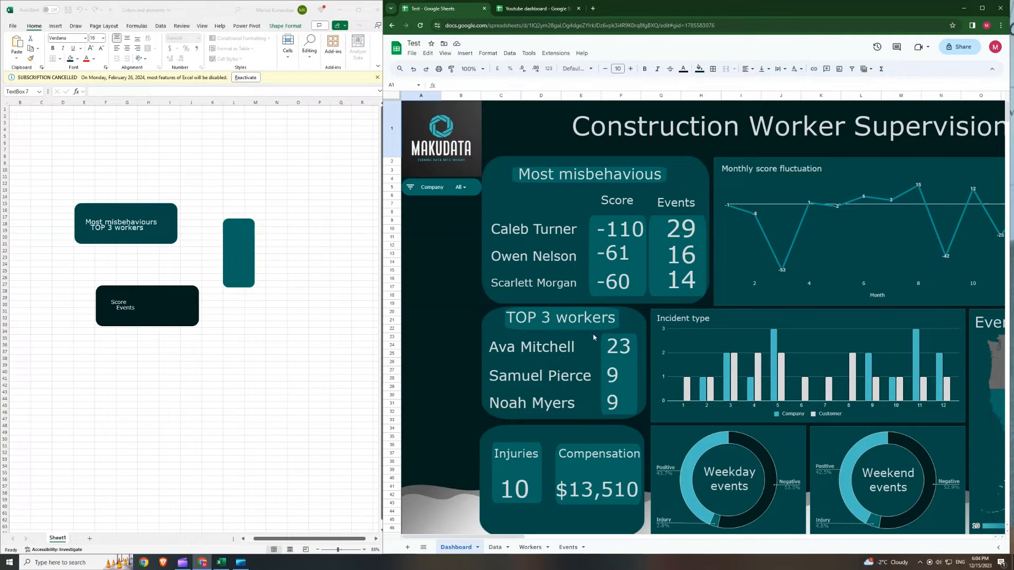
{"action": "left_click", "coordinate": [535, 11]}
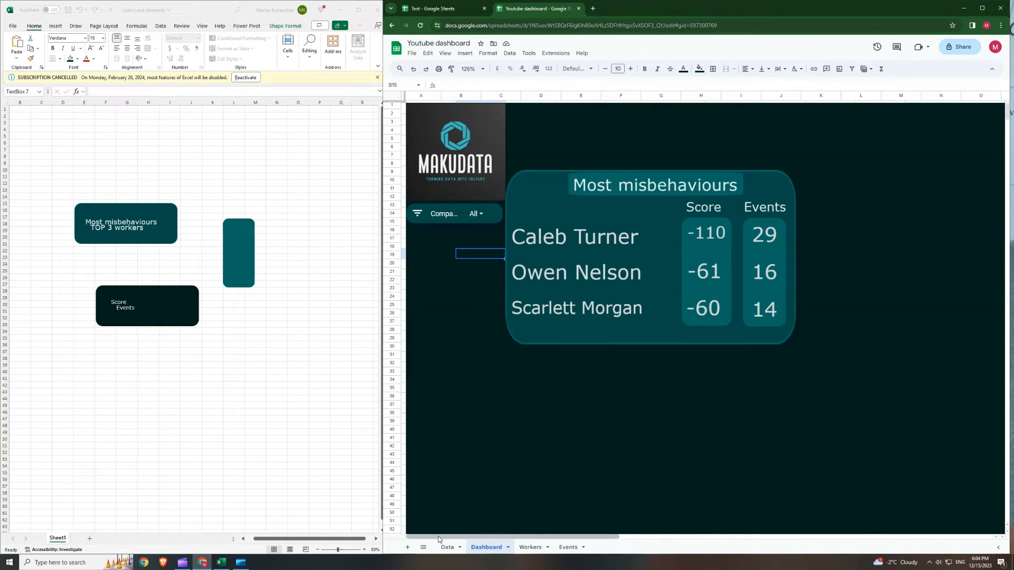
{"action": "left_click_drag", "start_coordinate": [438, 538], "coordinate": [811, 538]}
{"action": "left_click", "coordinate": [813, 356]}
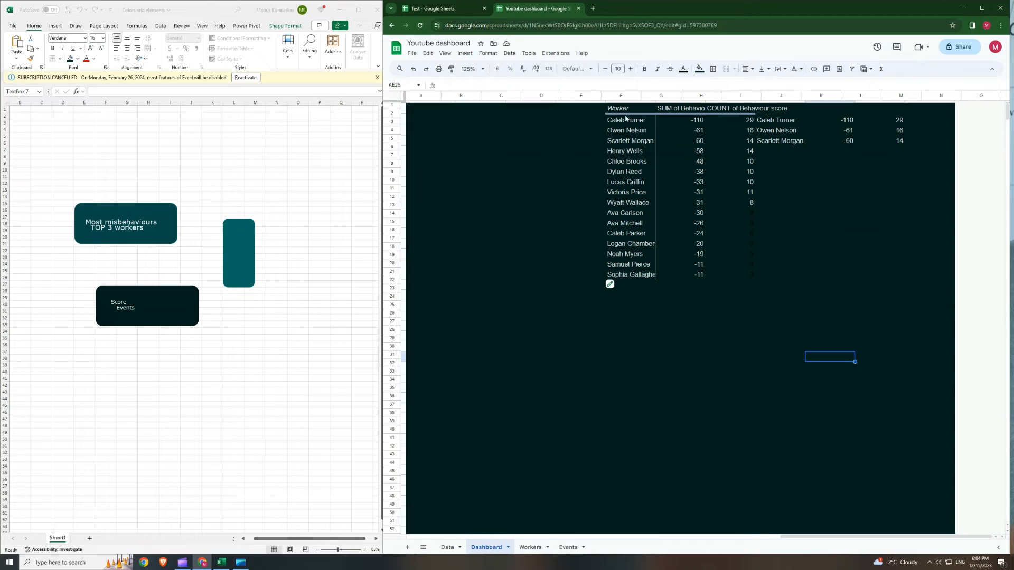
{"action": "left_click_drag", "start_coordinate": [626, 111], "coordinate": [746, 275]}
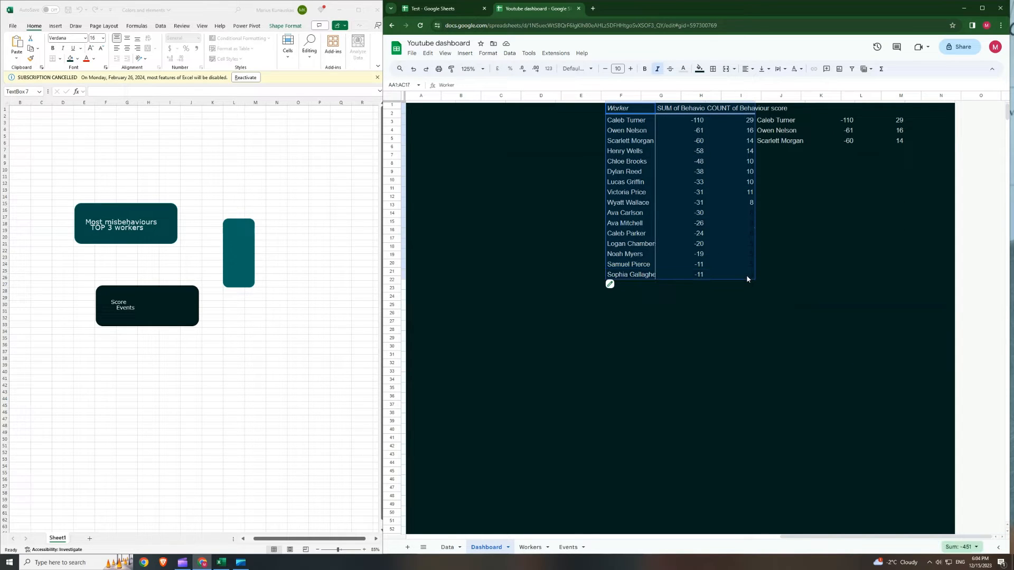
{"action": "key", "text": "ctrl+c"}
{"action": "left_click", "coordinate": [923, 109]}
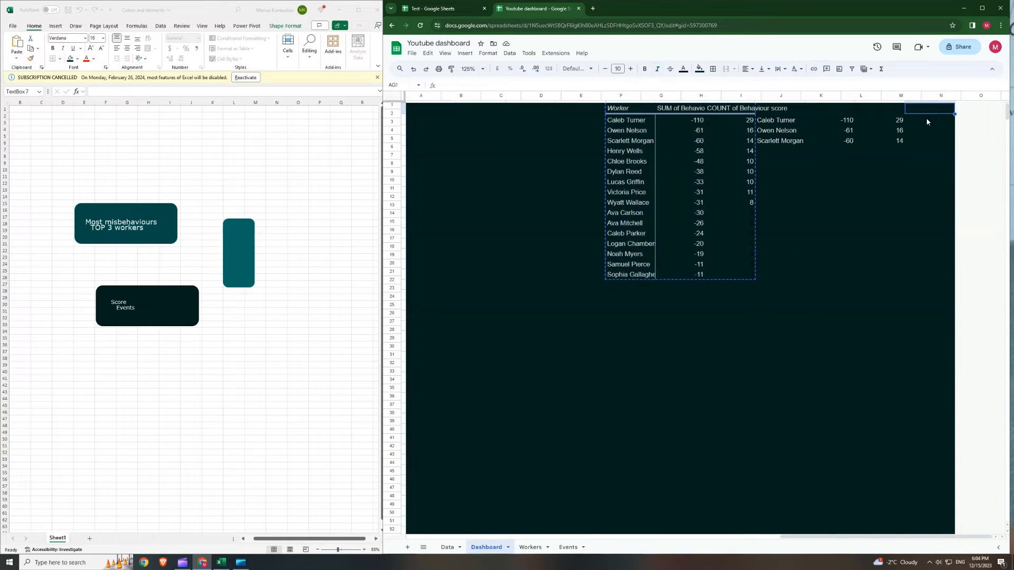
{"action": "key", "text": "ctrl+v"}
Insert one column to the right of column AI, beside the duplicated pivot table
{"action": "left_click_drag", "start_coordinate": [816, 538], "coordinate": [835, 537]}
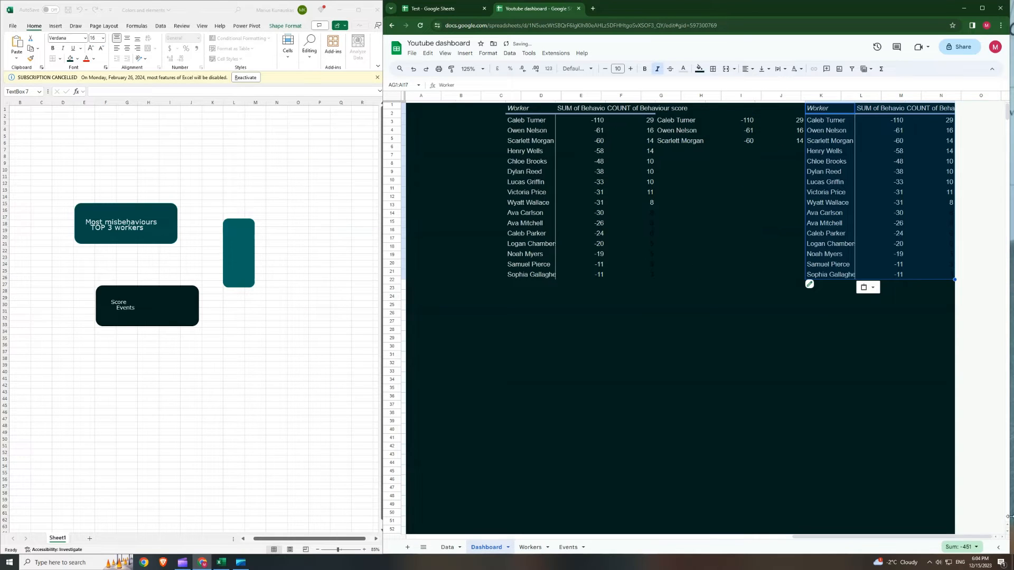
{"action": "left_click", "coordinate": [939, 96]}
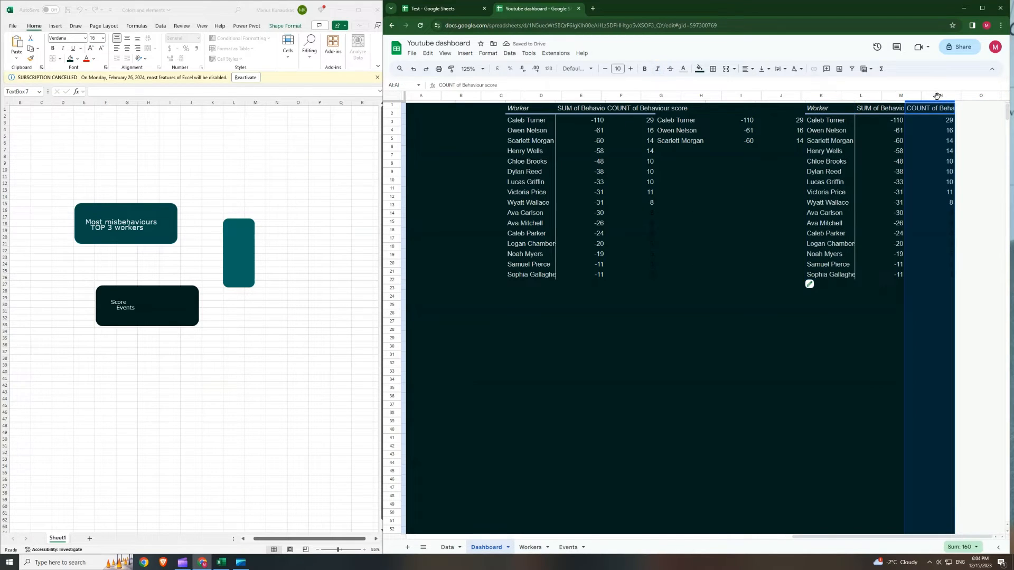
{"action": "mouse_move", "coordinate": [936, 96]}
{"action": "left_mouse_down"}
{"action": "mouse_move", "coordinate": [909, 97]}
{"action": "mouse_move", "coordinate": [923, 96]}
{"action": "left_mouse_up"}
{"action": "right_click", "coordinate": [941, 98]}
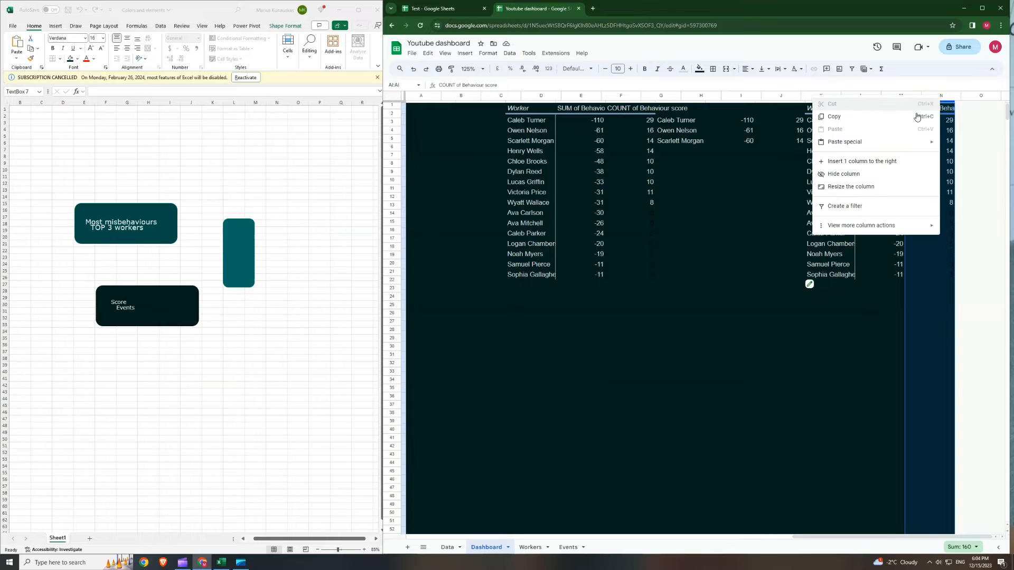
{"action": "left_click", "coordinate": [861, 162]}
{"action": "left_click", "coordinate": [779, 346]}
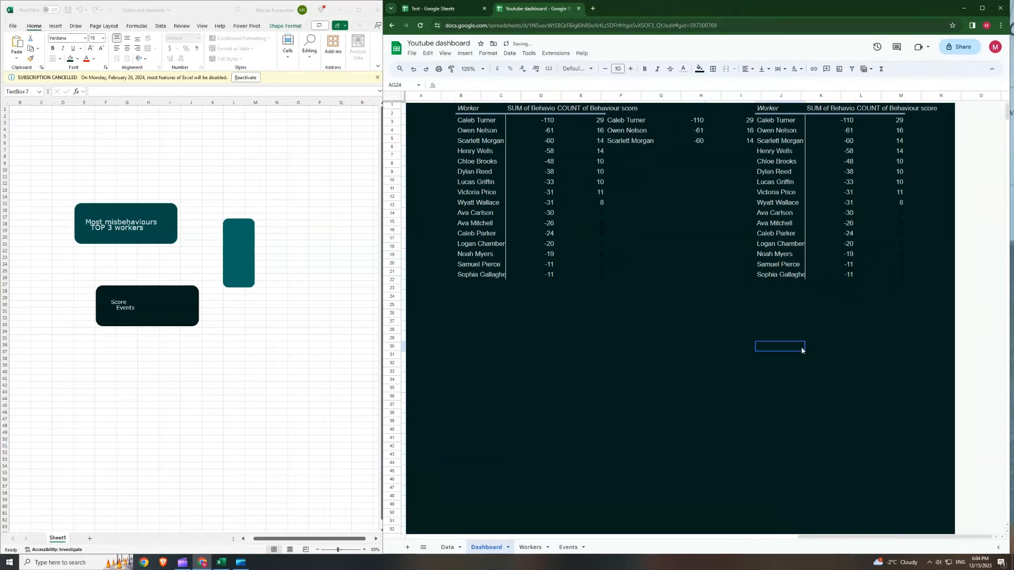
Remove the duplicated pivot table's Outcome filter and COUNT value, and order its Worker rows descending by the behaviour score sum
{"action": "left_click", "coordinate": [857, 207]}
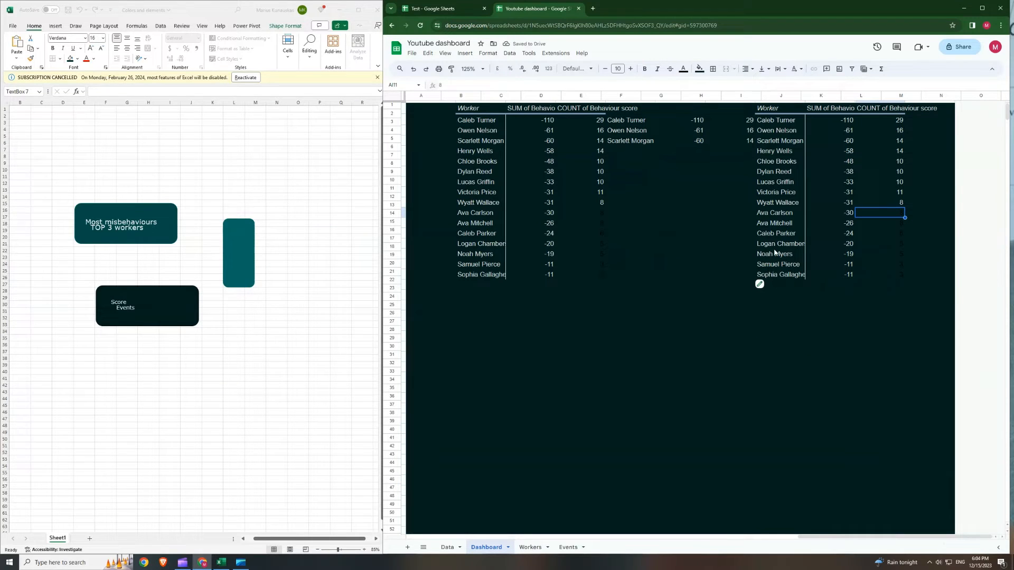
{"action": "left_click", "coordinate": [764, 286]}
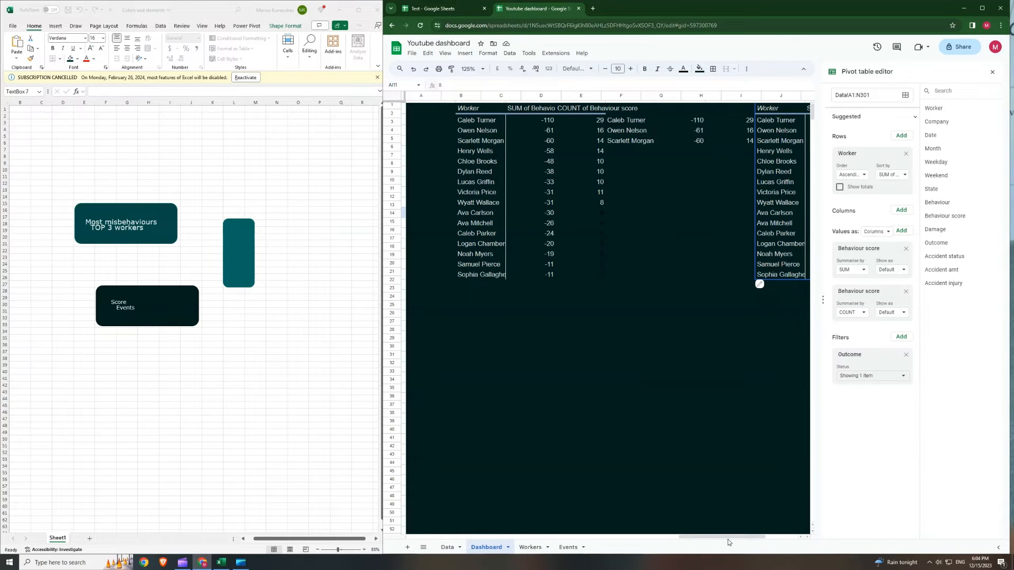
{"action": "left_click_drag", "start_coordinate": [727, 539], "coordinate": [759, 540]}
{"action": "left_click", "coordinate": [906, 355]}
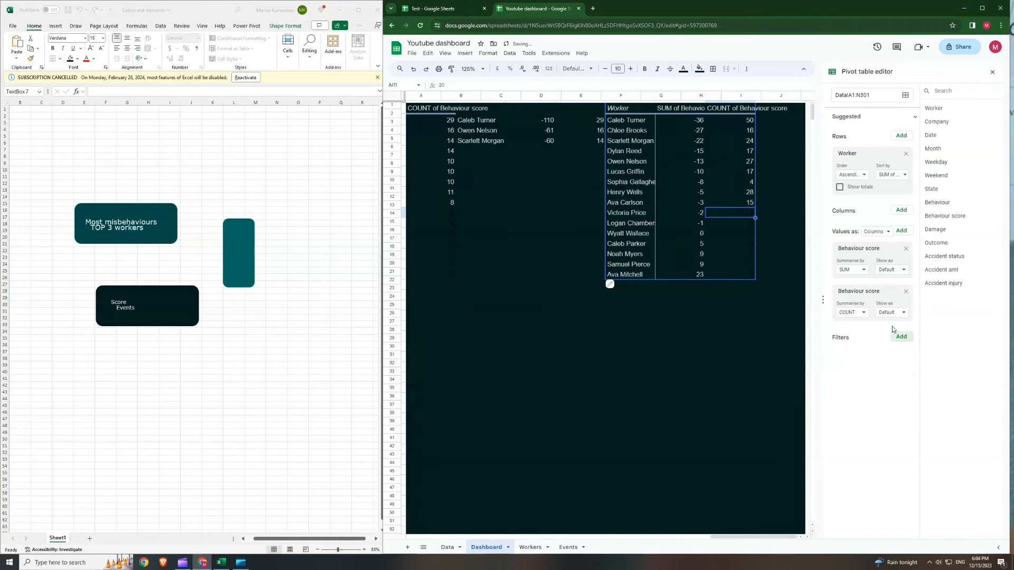
{"action": "left_click", "coordinate": [905, 292]}
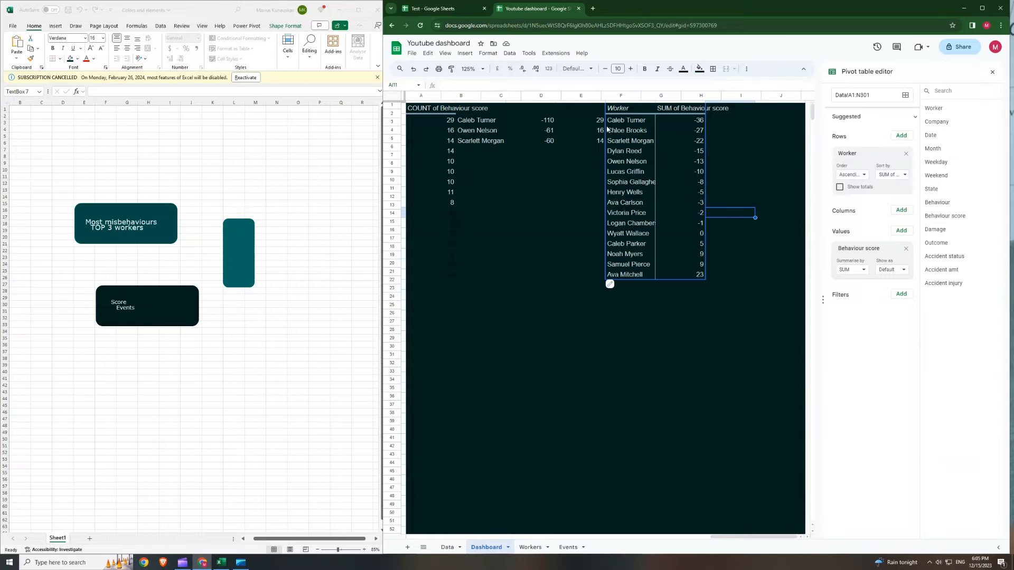
{"action": "left_click", "coordinate": [866, 175]}
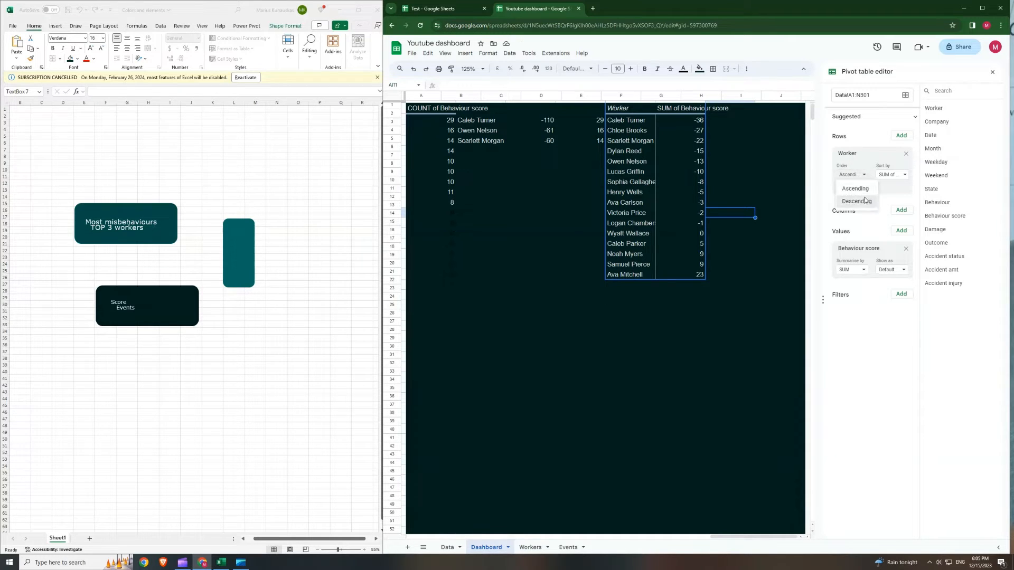
{"action": "left_click", "coordinate": [851, 204]}
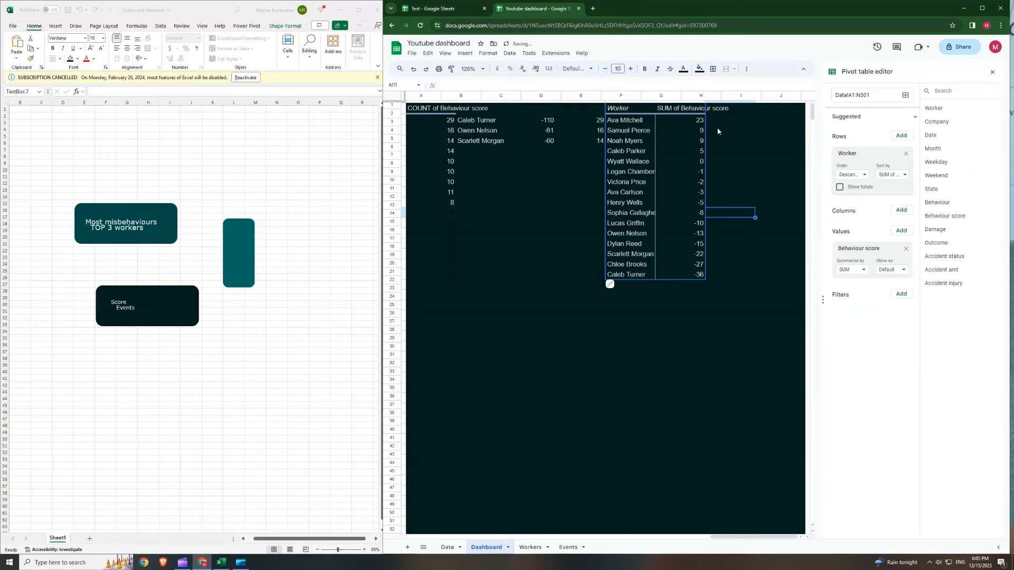
{"action": "left_click", "coordinate": [992, 71]}
Insert one column to the left of column AJ, beside the second pivot table
{"action": "left_click", "coordinate": [924, 125]}
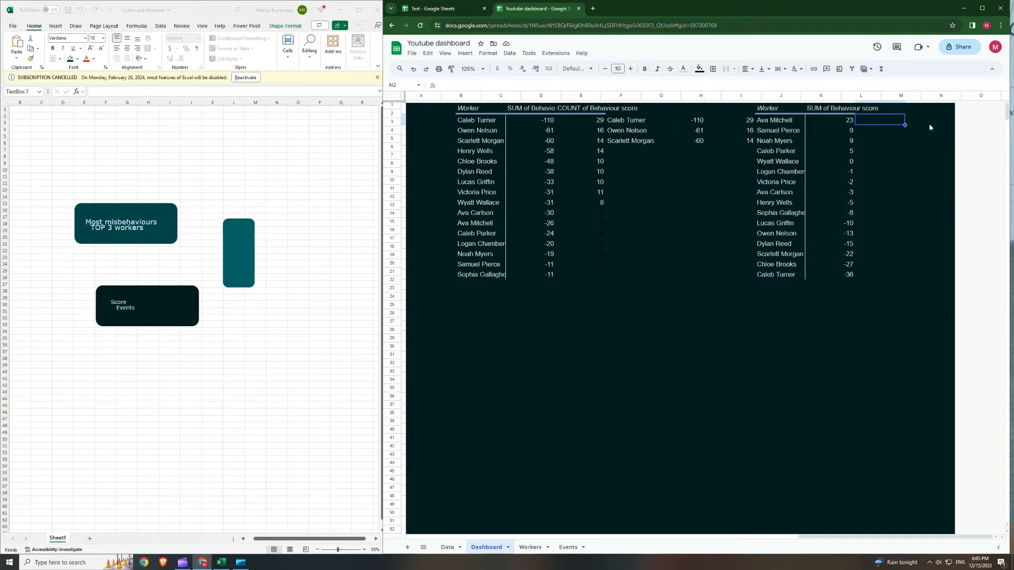
{"action": "left_click", "coordinate": [936, 95]}
{"action": "right_click", "coordinate": [936, 95]}
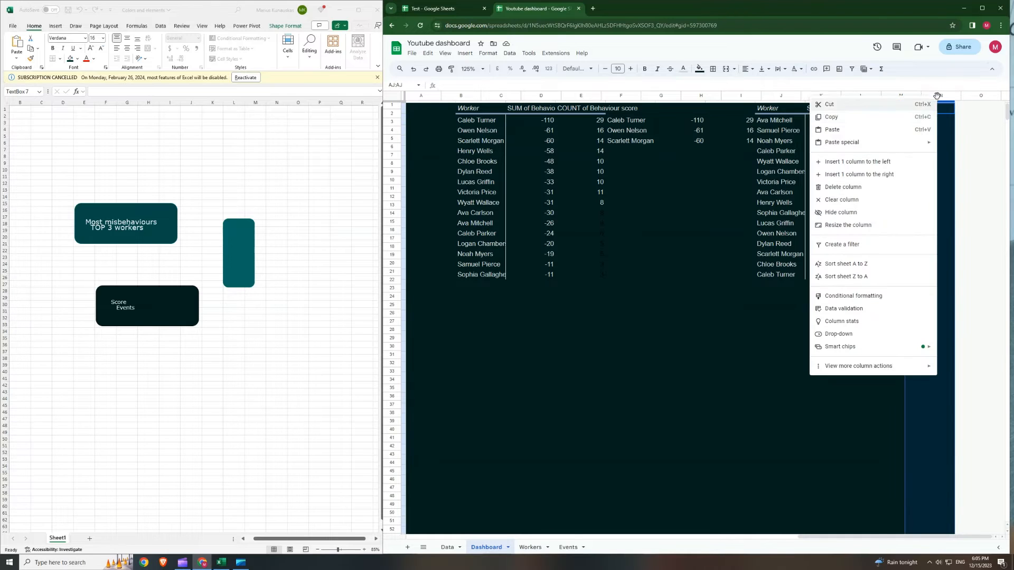
{"action": "left_click", "coordinate": [871, 162]}
{"action": "left_click", "coordinate": [902, 204]}
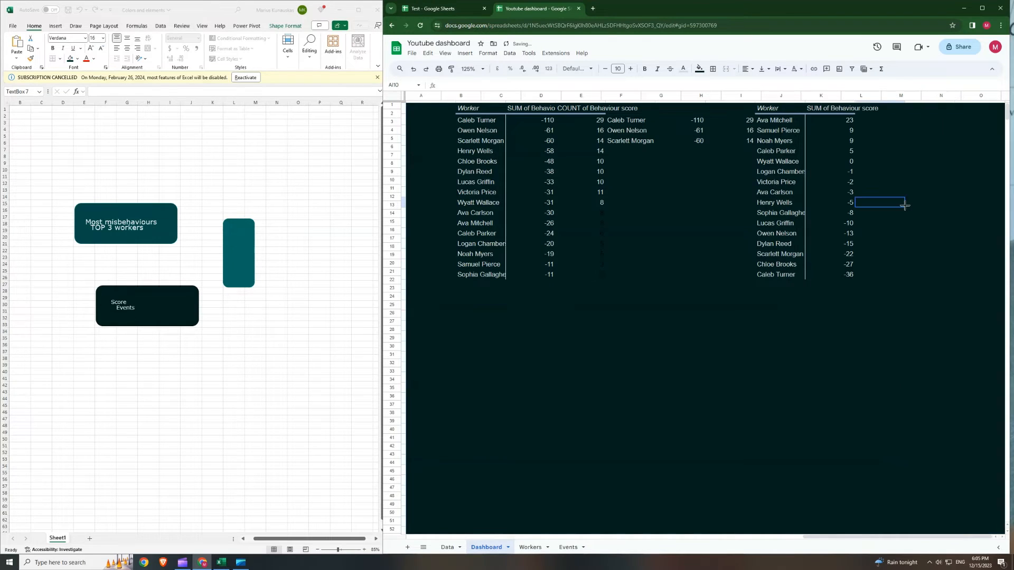
Enter =AG2 in AJ2 and fill it across AJ2:AK4 to reference the top three workers and their scores
{"action": "left_click", "coordinate": [923, 132]}
{"action": "left_click", "coordinate": [924, 122]}
{"action": "type", "text": "="}
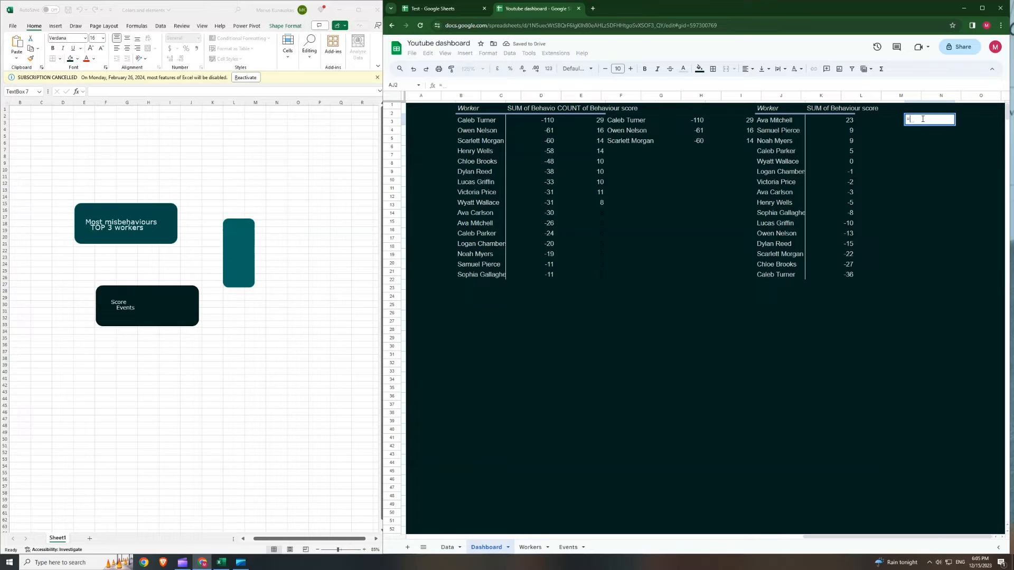
{"action": "left_click", "coordinate": [780, 125]}
{"action": "key", "text": "Return"}
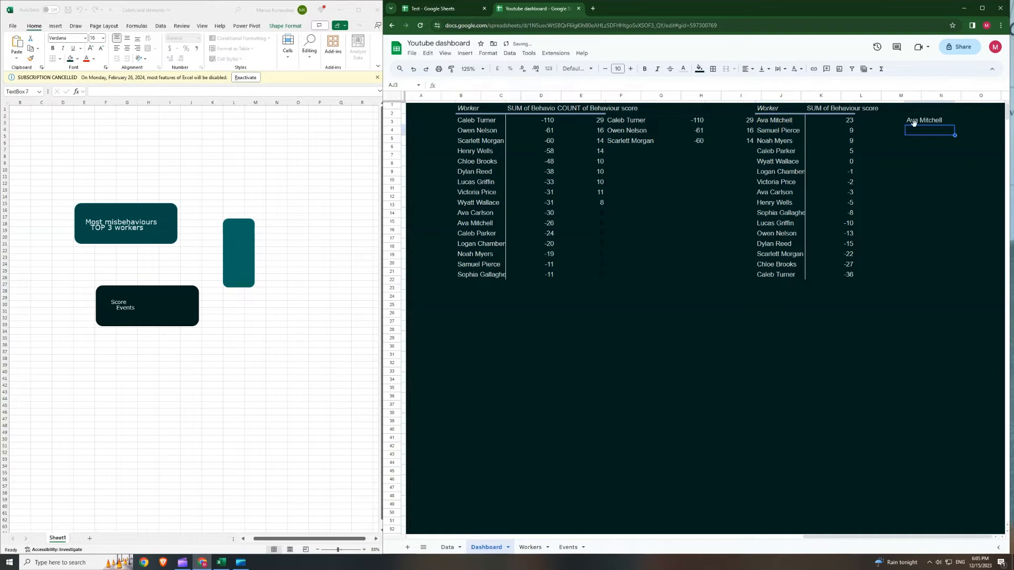
{"action": "left_click", "coordinate": [930, 123]}
{"action": "left_click_drag", "start_coordinate": [955, 125], "coordinate": [984, 145]}
{"action": "left_click", "coordinate": [929, 171]}
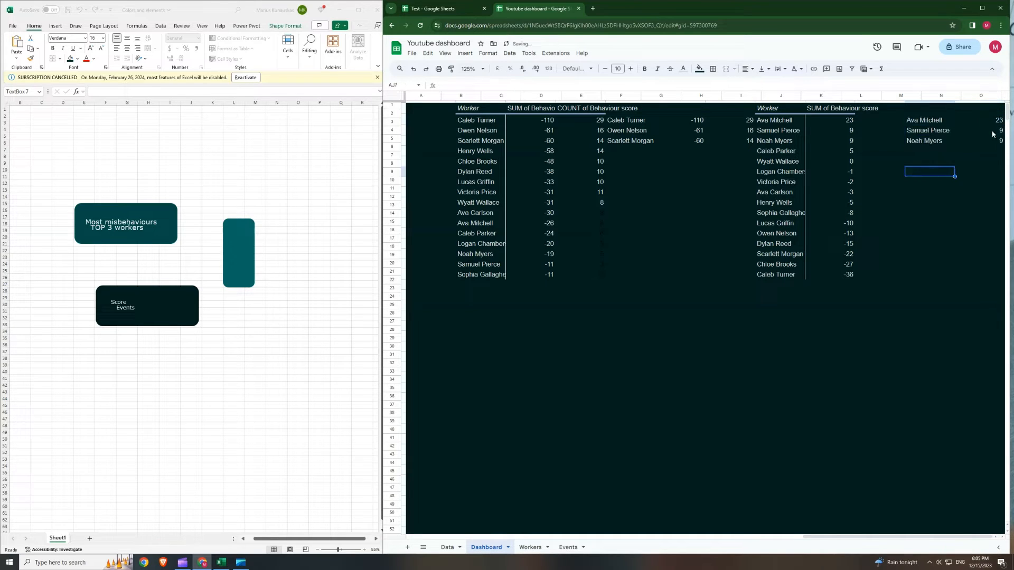
Copy the large rounded rectangle from the Excel workbook and fit it as a narrower panel directly below "Most misbehaviours" on the dashboard
{"action": "left_click_drag", "start_coordinate": [837, 535], "coordinate": [440, 537]}
{"action": "left_click", "coordinate": [567, 408]}
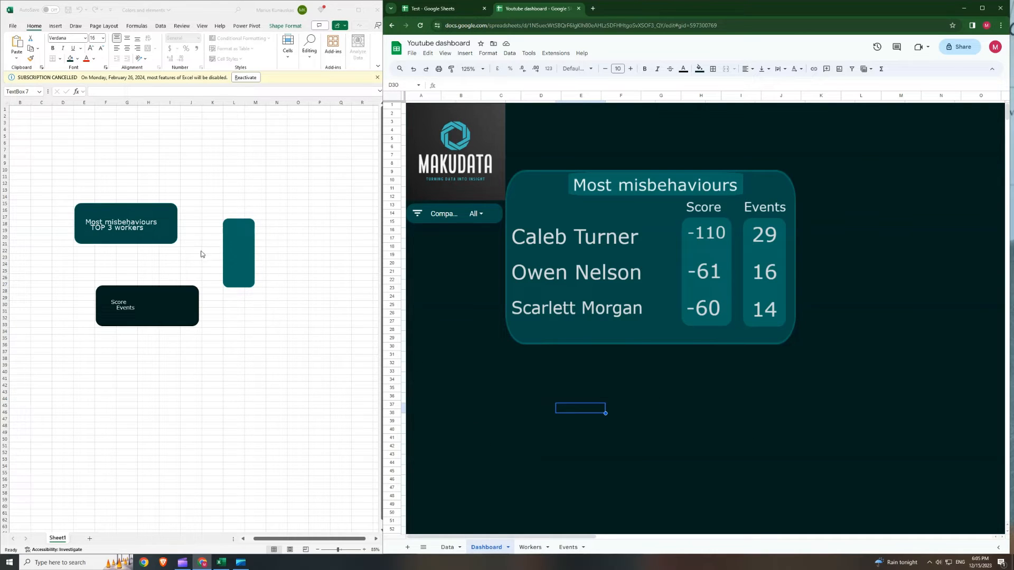
{"action": "left_click", "coordinate": [169, 239]}
{"action": "key", "text": "ctrl+c"}
{"action": "left_click_drag", "start_coordinate": [483, 397], "coordinate": [486, 390]}
{"action": "key", "text": "ctrl+v"}
{"action": "left_click_drag", "start_coordinate": [551, 431], "coordinate": [601, 405]}
{"action": "left_click_drag", "start_coordinate": [624, 448], "coordinate": [624, 494]}
{"action": "left_click", "coordinate": [433, 9]}
{"action": "left_click", "coordinate": [535, 10]}
{"action": "left_click", "coordinate": [428, 7]}
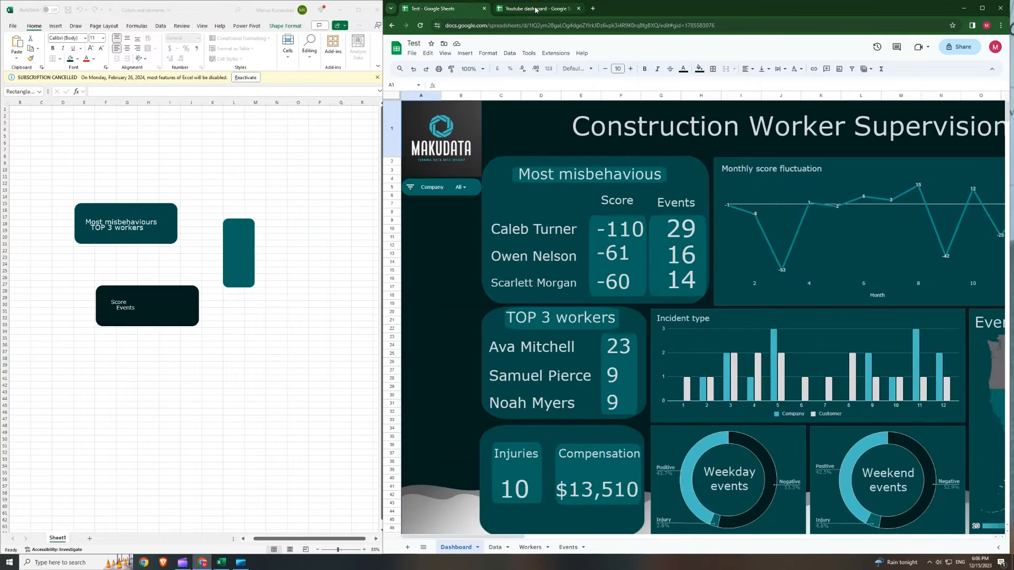
{"action": "left_click", "coordinate": [535, 9]}
Duplicate the teal strip behind the Score values, place it in the new panel's right part and shorten it from its upper edge
{"action": "left_click", "coordinate": [775, 378]}
{"action": "left_click", "coordinate": [686, 253]}
{"action": "left_click", "coordinate": [823, 306]}
{"action": "left_click", "coordinate": [688, 256]}
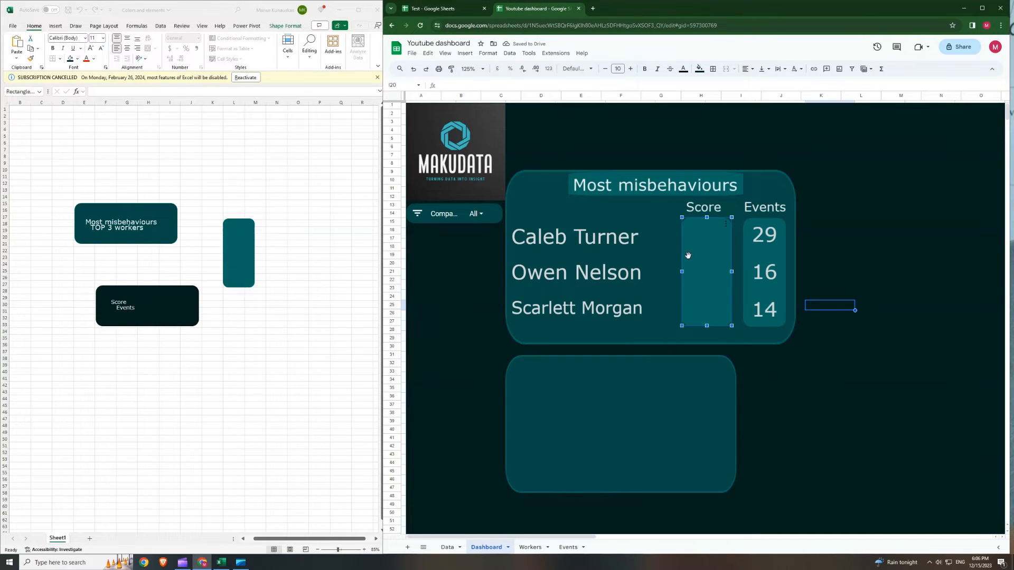
{"action": "left_click_drag", "start_coordinate": [688, 255], "coordinate": [684, 418]}
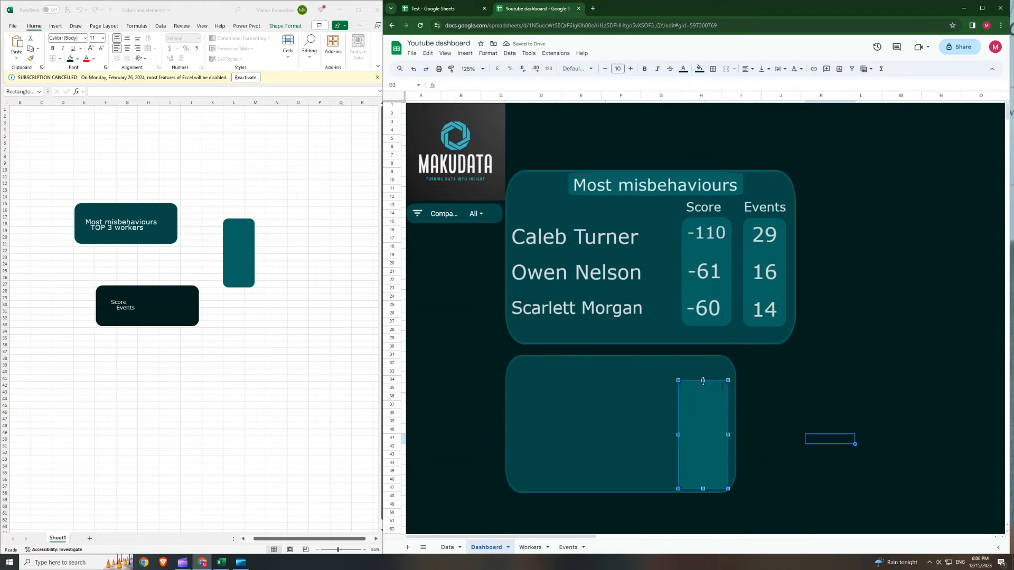
{"action": "left_click_drag", "start_coordinate": [702, 381], "coordinate": [703, 394]}
Paste copies of the three Score scorecards and space them evenly over the new panel's teal strip
{"action": "left_click", "coordinate": [779, 428]}
{"action": "key", "text": "ctrl+v"}
{"action": "left_click_drag", "start_coordinate": [806, 476], "coordinate": [705, 444]}
{"action": "left_click", "coordinate": [829, 408]}
{"action": "left_click_drag", "start_coordinate": [707, 405], "coordinate": [706, 412]}
{"action": "left_click", "coordinate": [829, 377]}
Set the new panel's first score scorecard to data range AK2
{"action": "double_click", "coordinate": [707, 414]}
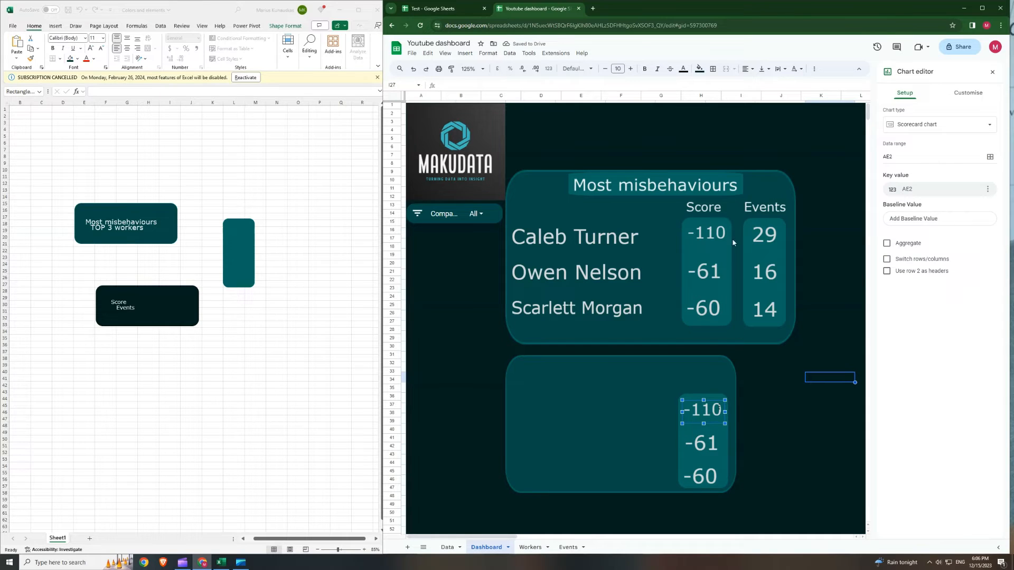
{"action": "left_click", "coordinate": [914, 156]}
{"action": "left_click", "coordinate": [989, 157]}
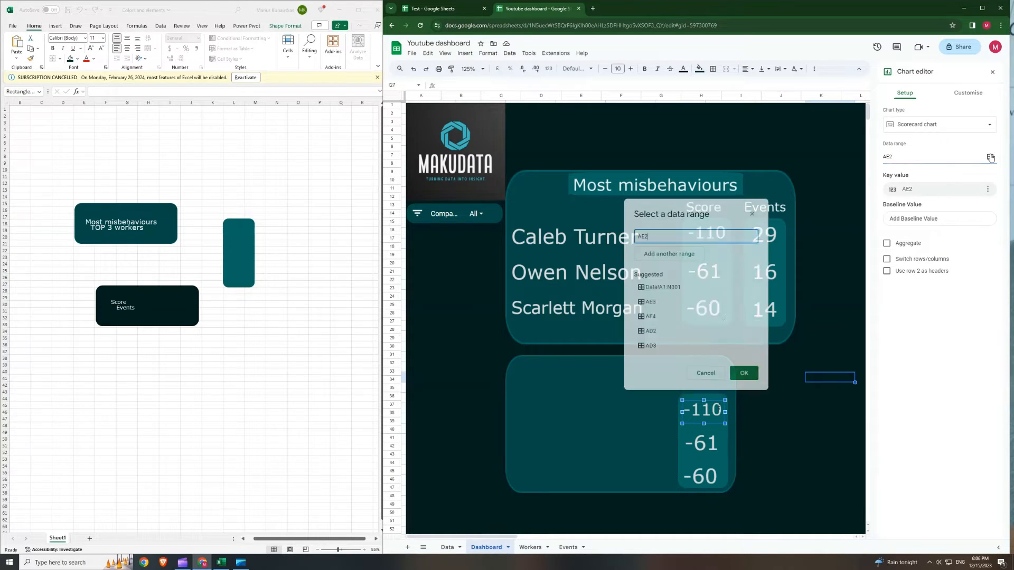
{"action": "left_click_drag", "start_coordinate": [466, 536], "coordinate": [829, 534]}
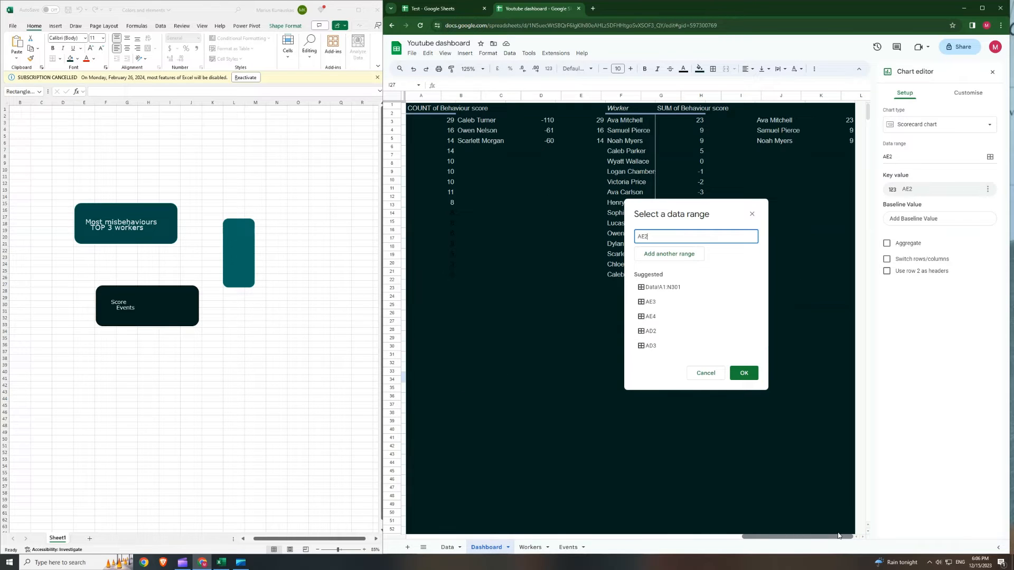
{"action": "left_click", "coordinate": [844, 122]}
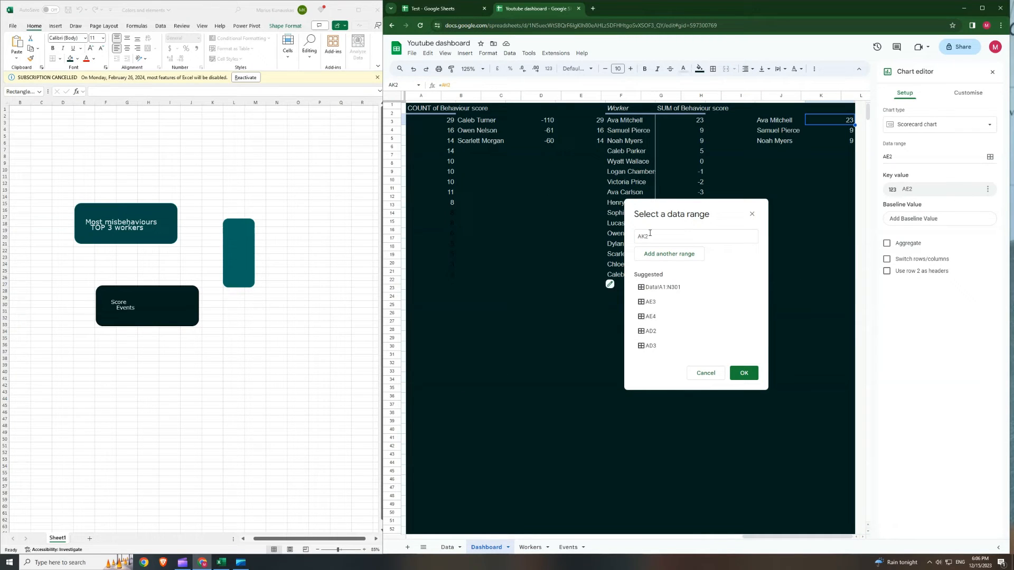
{"action": "left_click", "coordinate": [744, 373]}
{"action": "left_click_drag", "start_coordinate": [779, 539], "coordinate": [444, 538]}
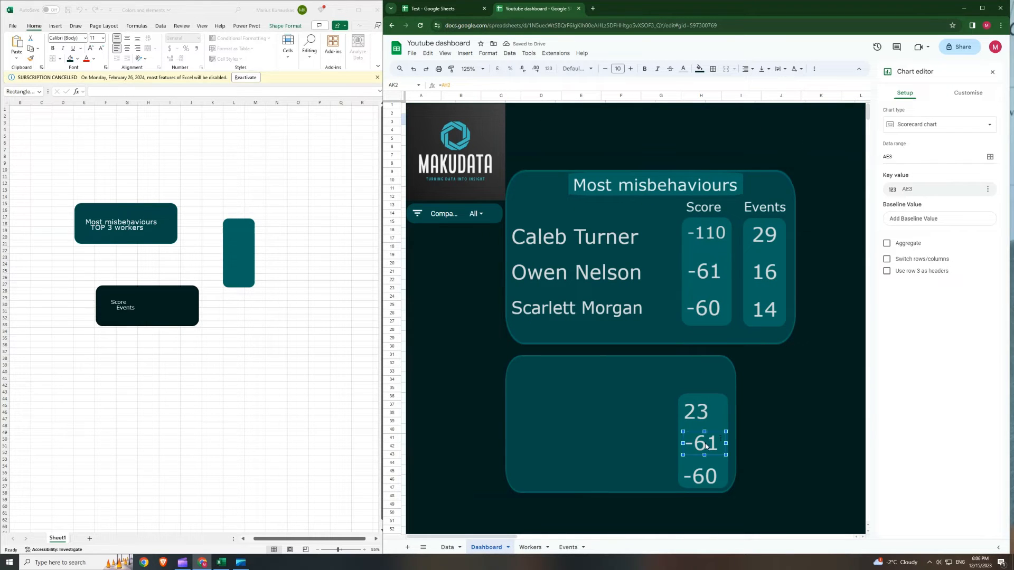
Set the new panel's second and third score scorecards to data ranges AK3 and AK4
{"action": "left_click", "coordinate": [891, 157]}
{"action": "type", "text": "AK3"}
{"action": "left_click", "coordinate": [707, 473]}
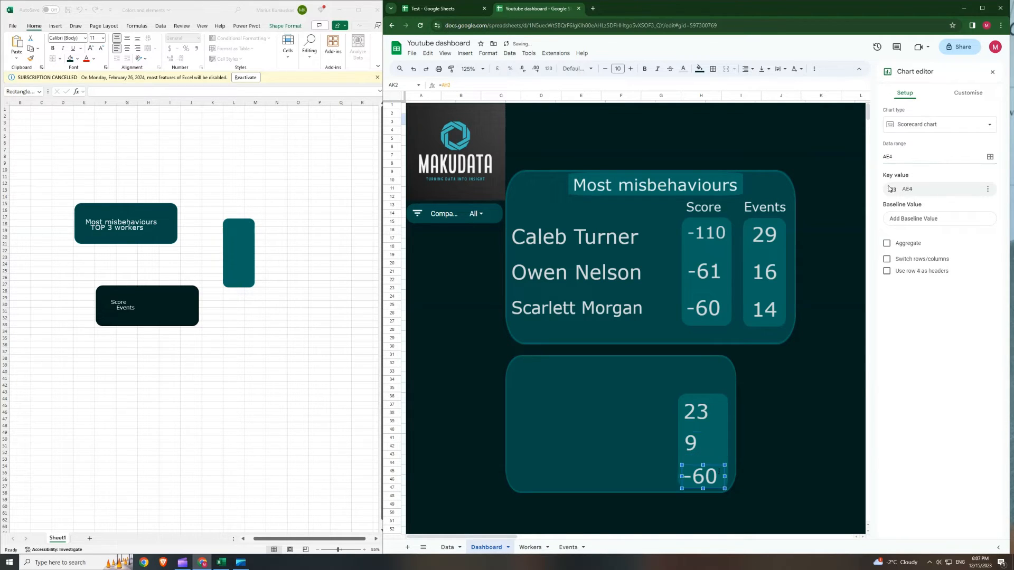
{"action": "left_click", "coordinate": [892, 156]}
{"action": "type", "text": "K4"}
{"action": "left_click", "coordinate": [830, 388]}
Duplicate the three worker name scorecards and place the copies in the new panel, left of its scores
{"action": "left_click", "coordinate": [591, 238]}
{"action": "left_click", "coordinate": [591, 273], "text": "ctrl"}
{"action": "left_click", "coordinate": [591, 309], "text": "ctrl"}
{"action": "left_click", "coordinate": [839, 440]}
{"action": "key", "text": "ctrl+v"}
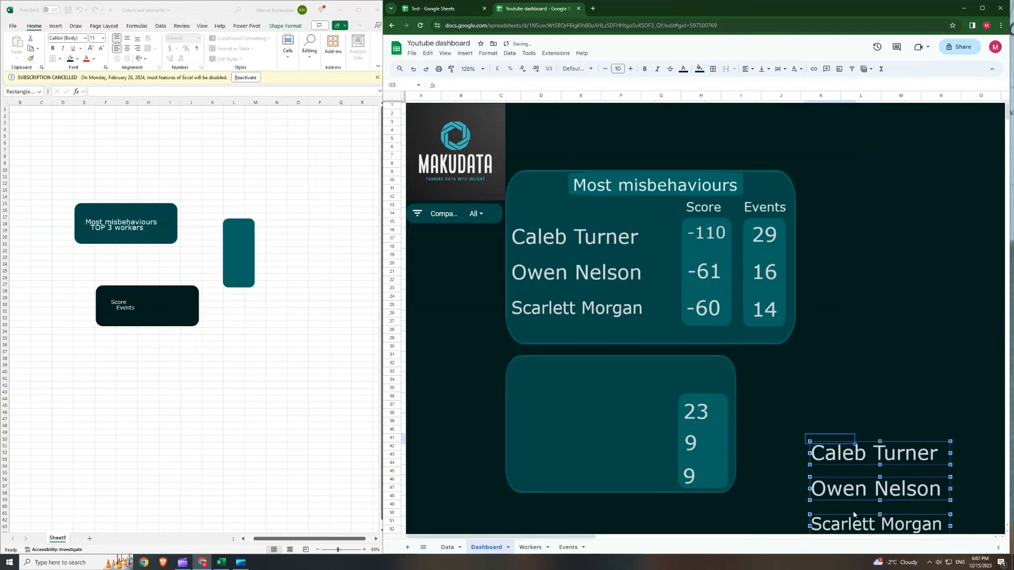
{"action": "left_click_drag", "start_coordinate": [853, 514], "coordinate": [564, 466]}
{"action": "left_click", "coordinate": [780, 398]}
Set the new panel's first worker name scorecard to data range AJ2
{"action": "left_click", "coordinate": [587, 405]}
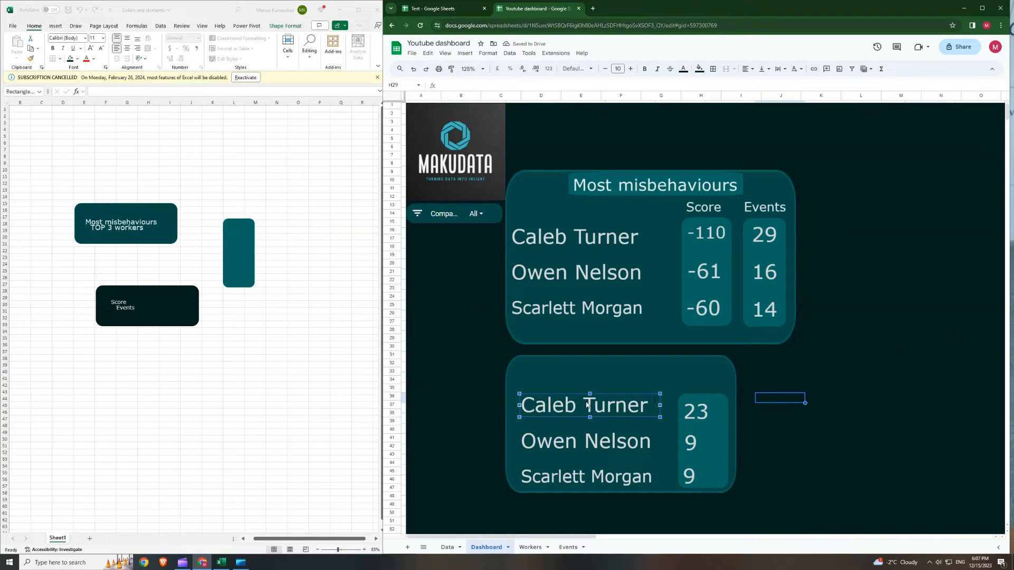
{"action": "double_click", "coordinate": [588, 405]}
{"action": "left_click", "coordinate": [989, 157]}
{"action": "left_click", "coordinate": [784, 121]}
{"action": "left_click_drag", "start_coordinate": [468, 537], "coordinate": [496, 533]}
{"action": "left_click", "coordinate": [745, 372]}
Set the new panel's second and third worker name scorecards to data ranges AJ3 and AJ4
{"action": "left_click", "coordinate": [587, 441]}
{"action": "left_click", "coordinate": [889, 157]}
{"action": "key", "text": "BackSpace"}
{"action": "type", "text": "J"}
{"action": "left_click", "coordinate": [565, 477]}
{"action": "left_click", "coordinate": [888, 157]}
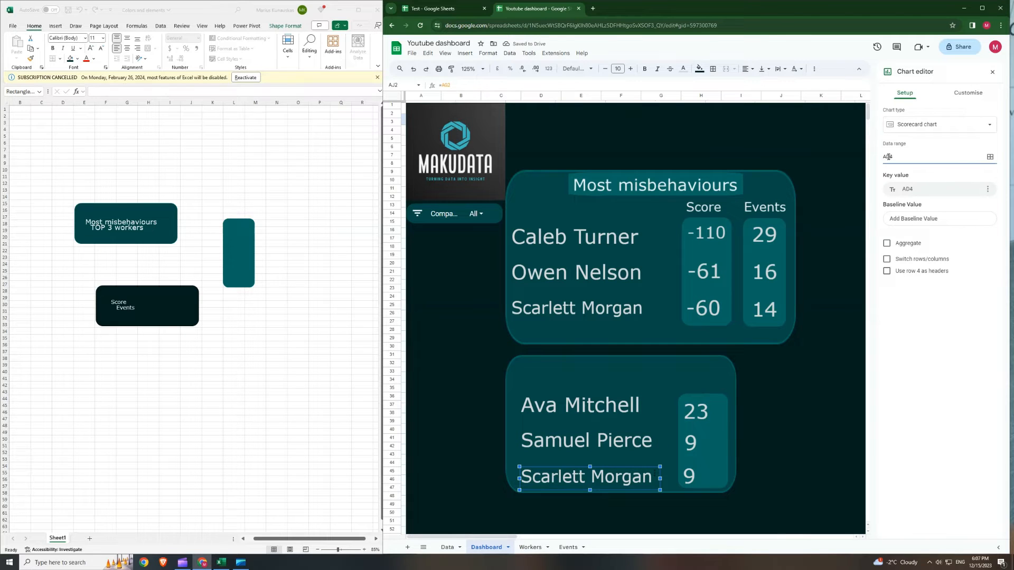
{"action": "key", "text": "BackSpace"}
{"action": "type", "text": "J"}
{"action": "left_click", "coordinate": [780, 418]}
Move the new panel's first and second worker name scorecards slightly down and left to align them with their scores
{"action": "left_click_drag", "start_coordinate": [607, 441], "coordinate": [604, 443]}
{"action": "left_click_drag", "start_coordinate": [589, 406], "coordinate": [587, 413]}
{"action": "left_click", "coordinate": [829, 377]}
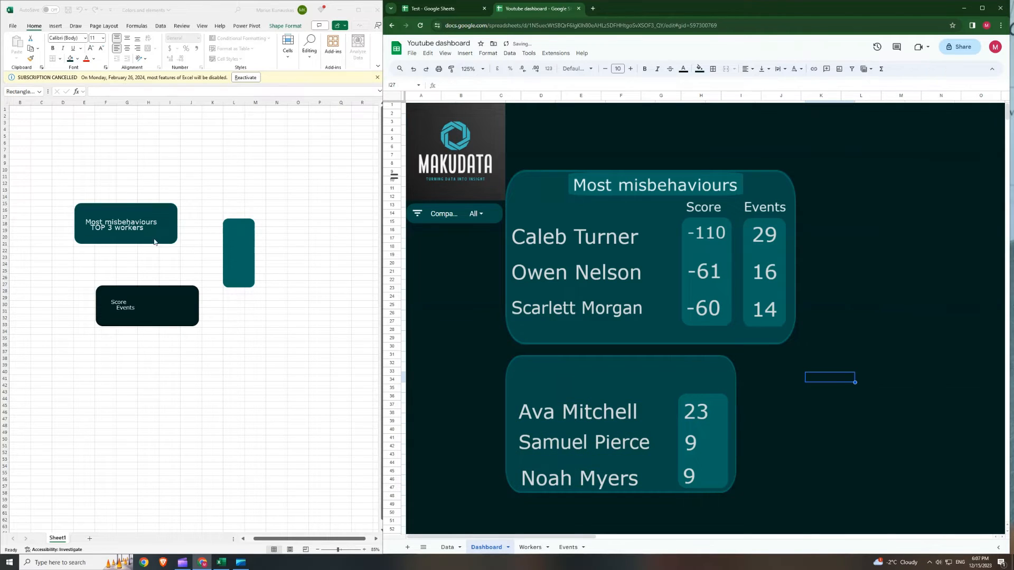
Copy the title background bar from the "Most misbehaviours" panel to the lower panel and put the "Most misbehaviours" title back on its bar
{"action": "left_click", "coordinate": [155, 242]}
{"action": "left_click_drag", "start_coordinate": [713, 185], "coordinate": [713, 157]}
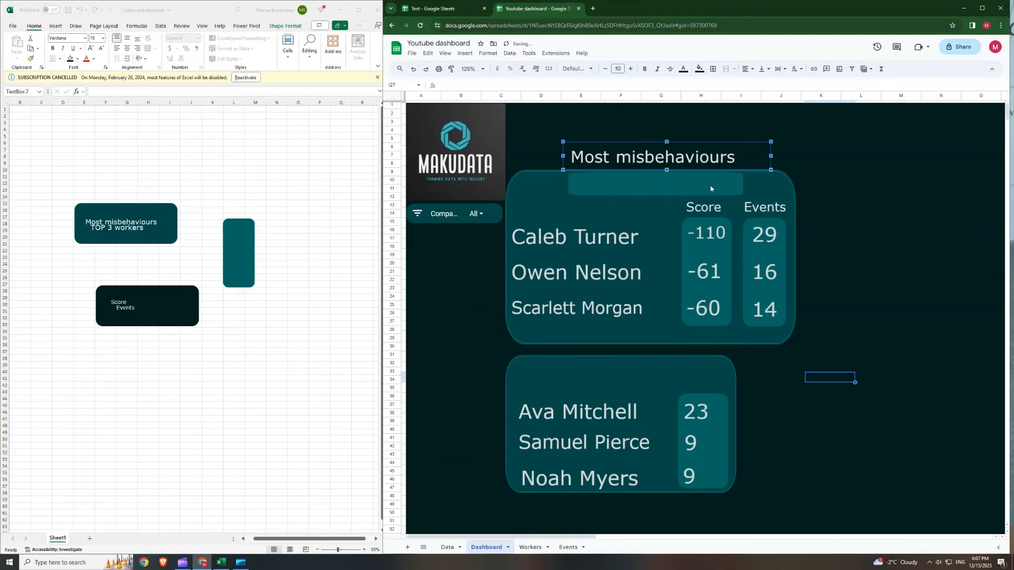
{"action": "left_click", "coordinate": [713, 188]}
{"action": "key", "text": "ctrl+c"}
{"action": "left_click", "coordinate": [829, 439]}
{"action": "key", "text": "ctrl+v"}
{"action": "left_click_drag", "start_coordinate": [871, 449], "coordinate": [603, 373]}
{"action": "left_click_drag", "start_coordinate": [651, 157], "coordinate": [662, 185]}
{"action": "left_click", "coordinate": [879, 265]}
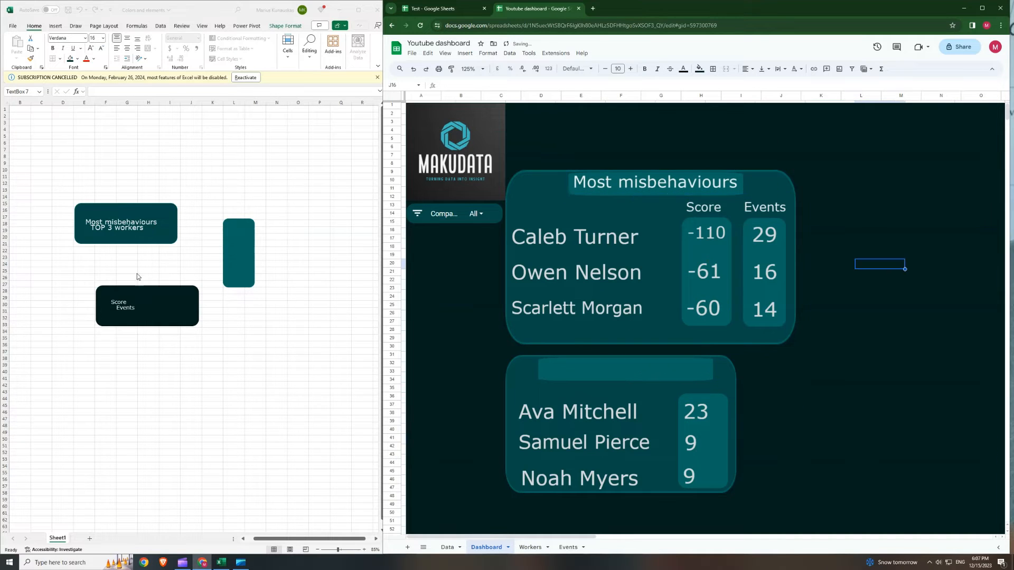
Copy the "TOP 3 workers" text box from the Excel sheet and place it on the lower panel's title bar
{"action": "left_click", "coordinate": [131, 233]}
{"action": "left_click", "coordinate": [129, 231]}
{"action": "key", "text": "ctrl+c"}
{"action": "left_click", "coordinate": [777, 401]}
{"action": "key", "text": "ctrl+v"}
{"action": "left_click_drag", "start_coordinate": [805, 411], "coordinate": [612, 374]}
{"action": "left_click", "coordinate": [862, 355]}
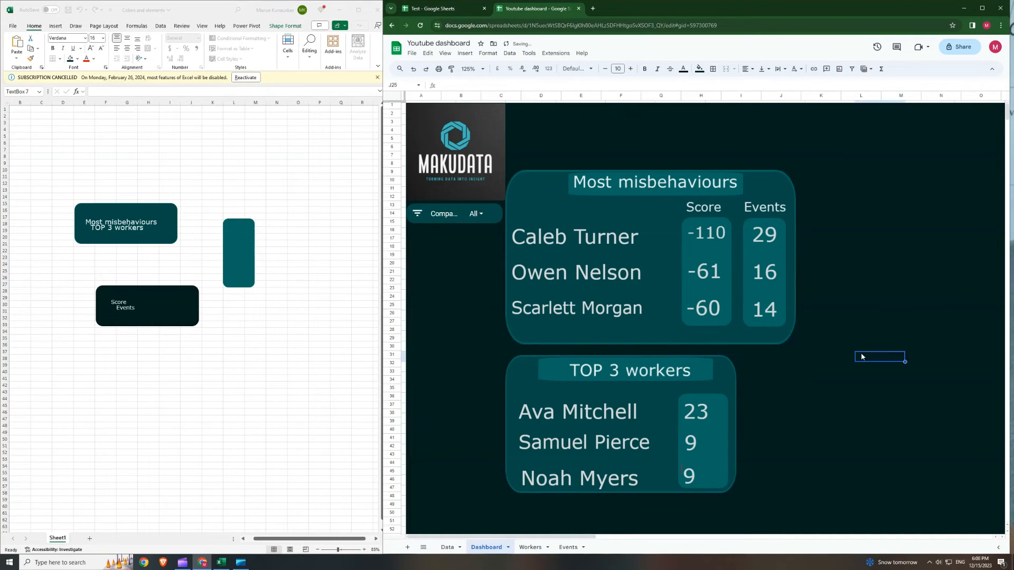
{"action": "left_click", "coordinate": [829, 418]}
{"action": "left_click", "coordinate": [480, 294]}
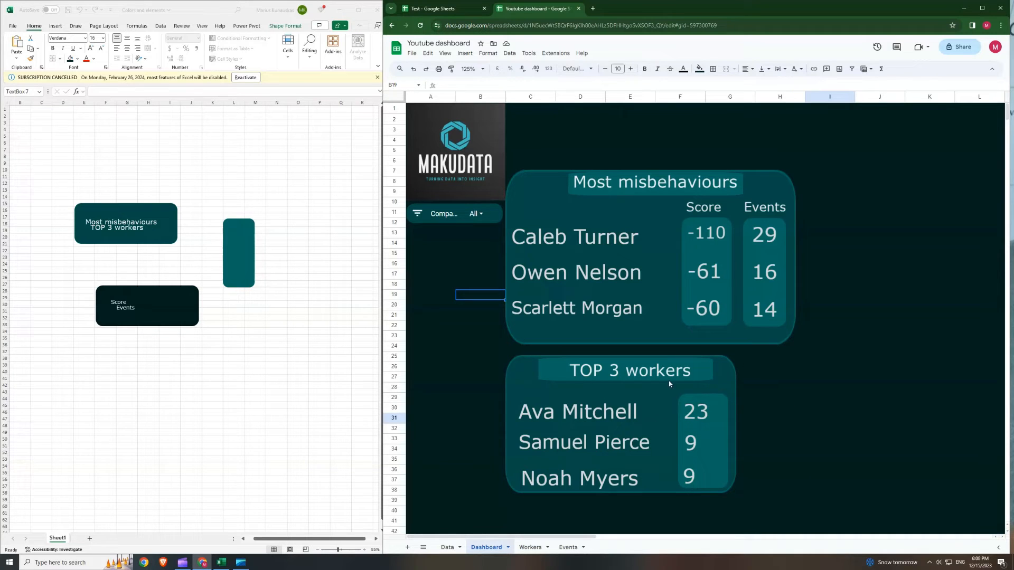
Exclude Nexus Builders Unlimited, Precision Builders Group and ProCraft Builders Co. with the Company slicer
{"action": "left_click", "coordinate": [475, 213]}
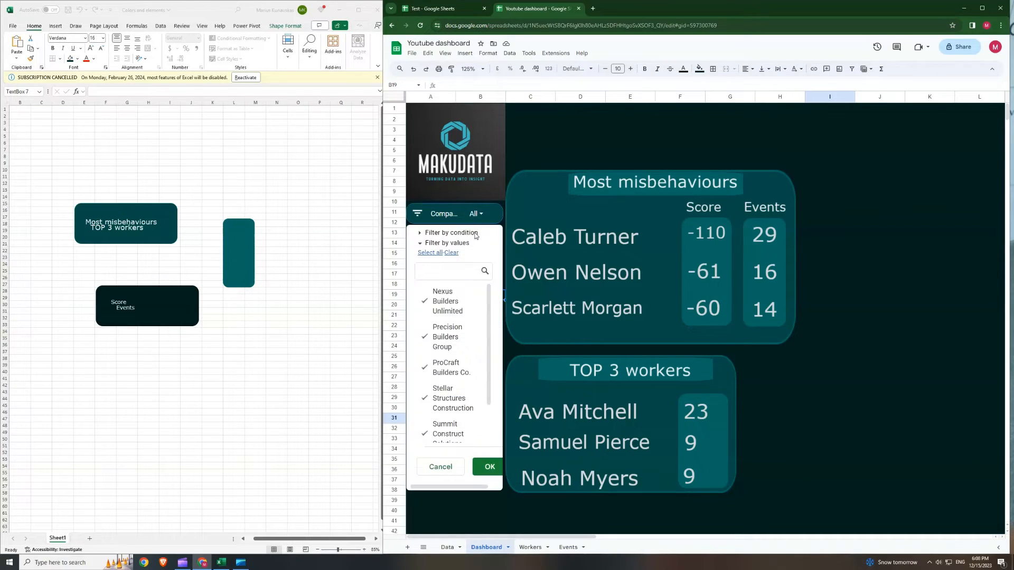
{"action": "left_click", "coordinate": [446, 301]}
{"action": "left_click", "coordinate": [446, 336]}
{"action": "left_click", "coordinate": [448, 368]}
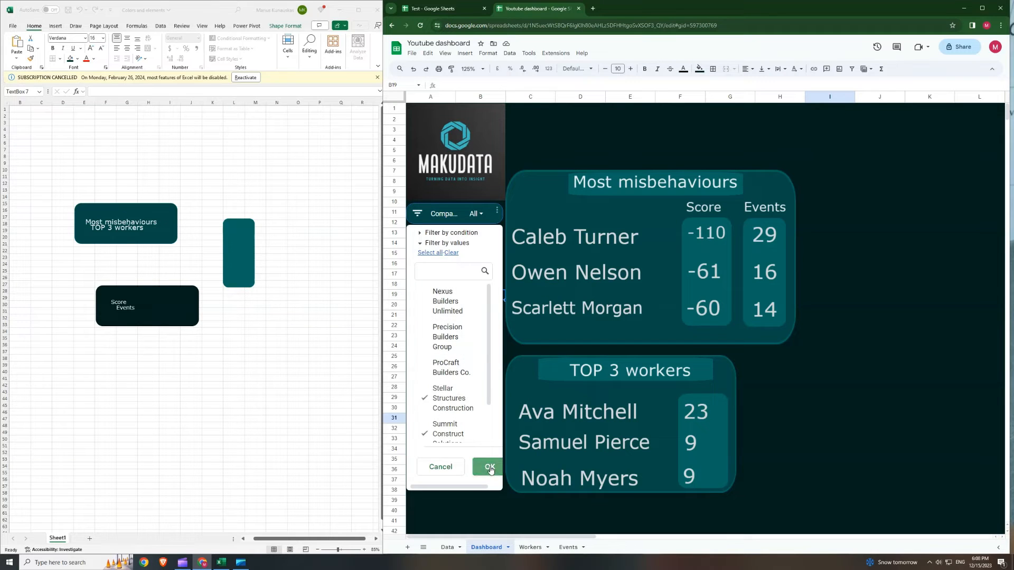
{"action": "left_click", "coordinate": [488, 468]}
Reselect the excluded companies in the Company slicer to include all of them again
{"action": "left_click", "coordinate": [472, 214]}
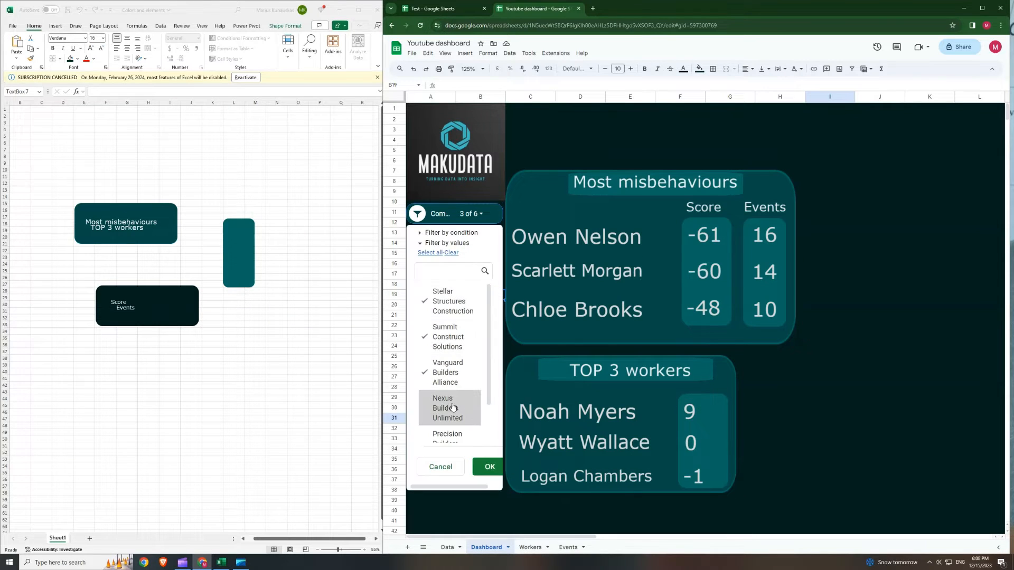
{"action": "scroll", "coordinate": [456, 401], "scroll_direction": "down", "scroll_amount": 2}
{"action": "left_click", "coordinate": [458, 400]}
{"action": "left_click", "coordinate": [451, 429]}
{"action": "left_click", "coordinate": [489, 467]}
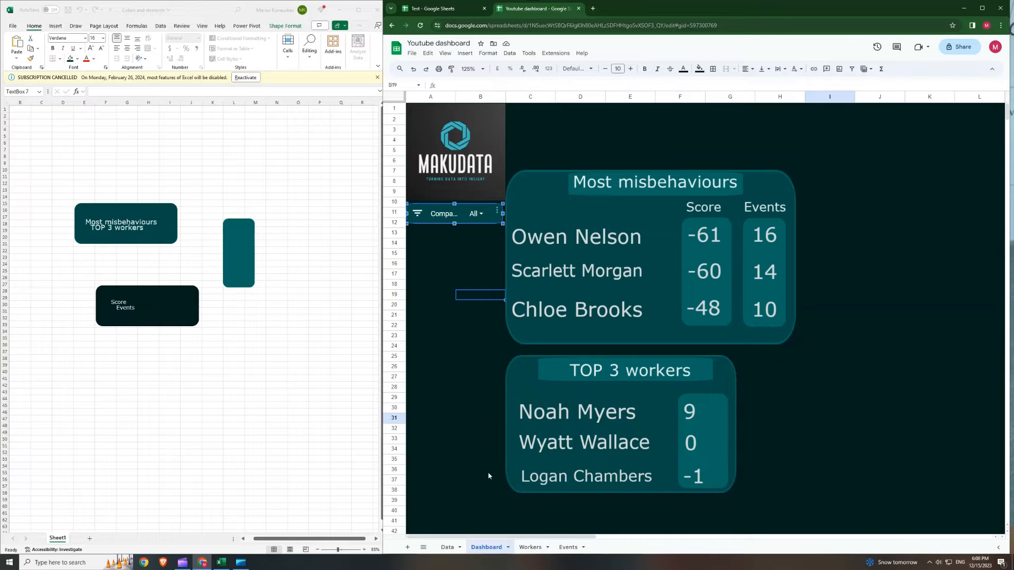
{"action": "left_click", "coordinate": [762, 389]}
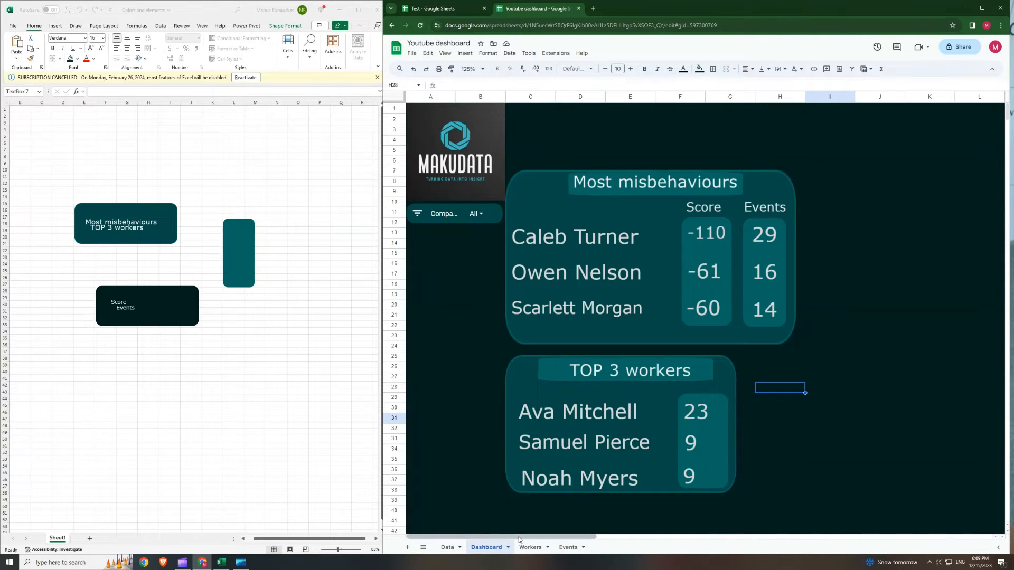
Look at the finished reference dashboard in the Test spreadsheet and return to the Youtube dashboard
{"action": "left_click", "coordinate": [182, 562]}
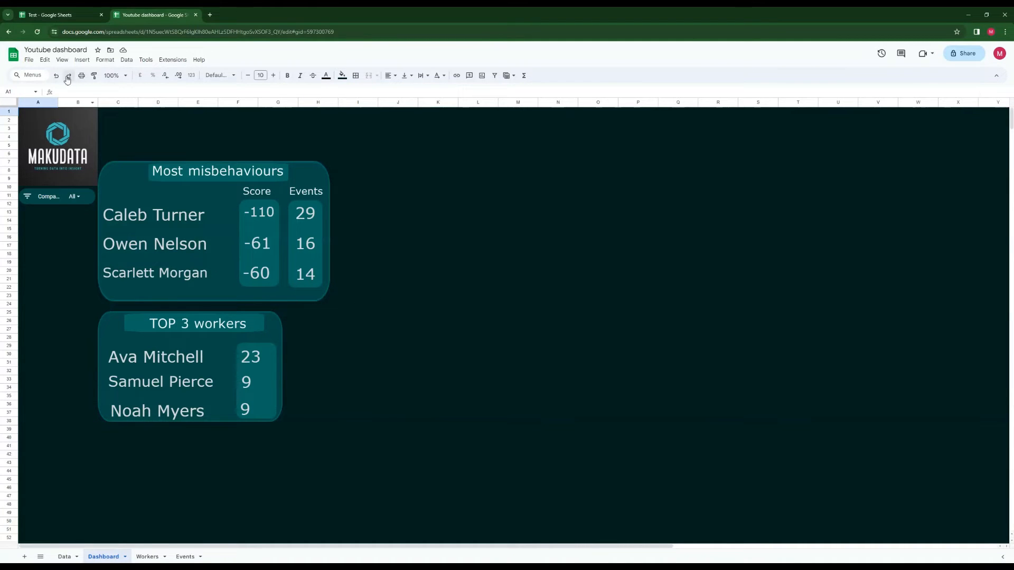
{"action": "left_click", "coordinate": [57, 15]}
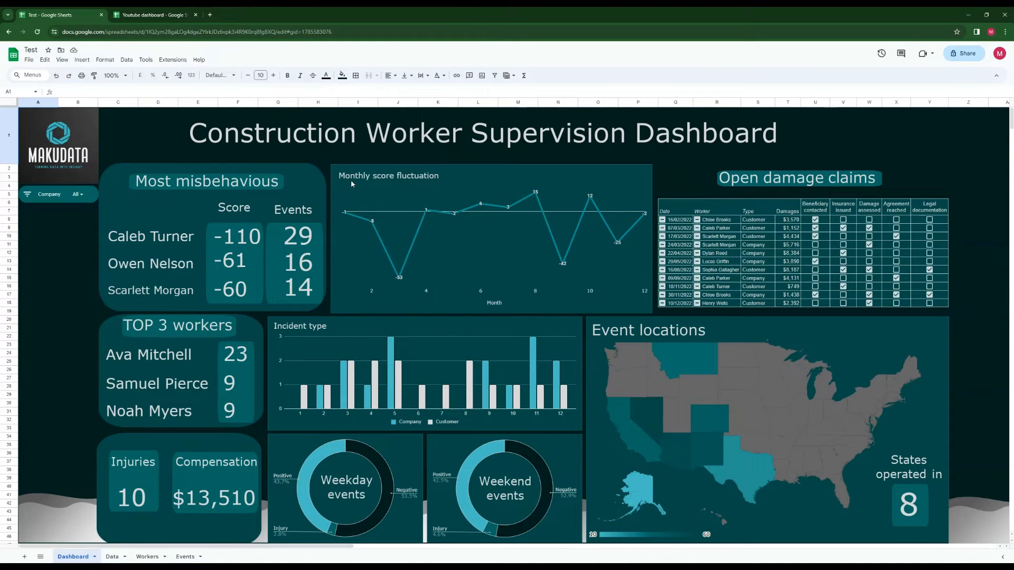
{"action": "left_click", "coordinate": [150, 15]}
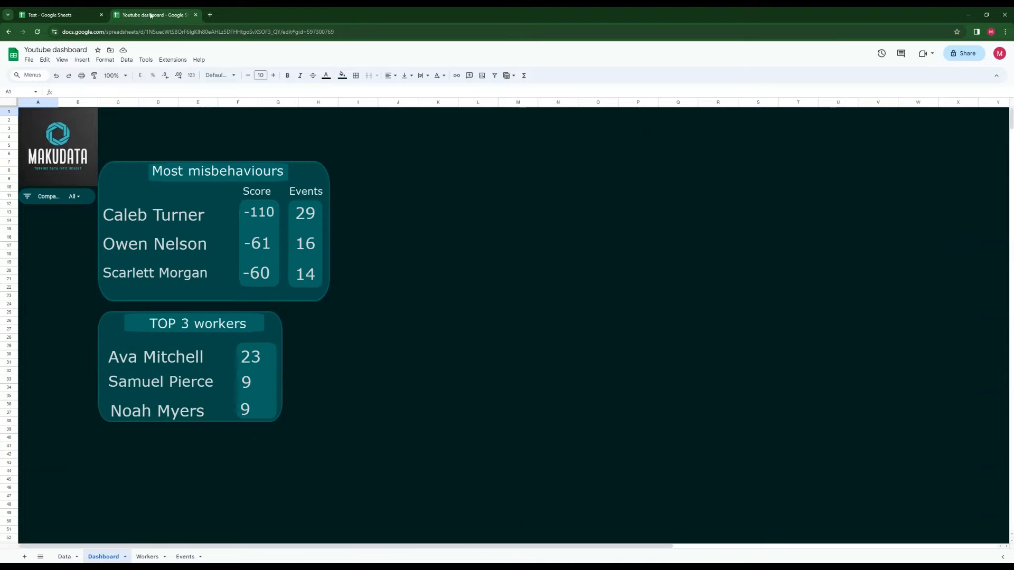
Insert 10 columns to the right of columns AB to AK on the Dashboard sheet
{"action": "left_click_drag", "start_coordinate": [279, 547], "coordinate": [603, 547]}
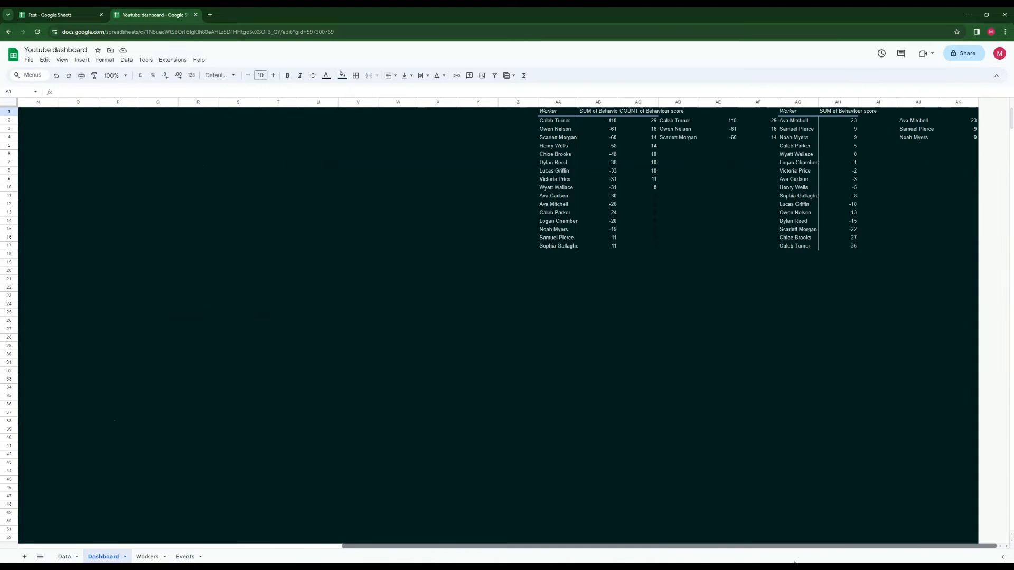
{"action": "left_click_drag", "start_coordinate": [958, 107], "coordinate": [597, 103]}
{"action": "right_click", "coordinate": [596, 103]}
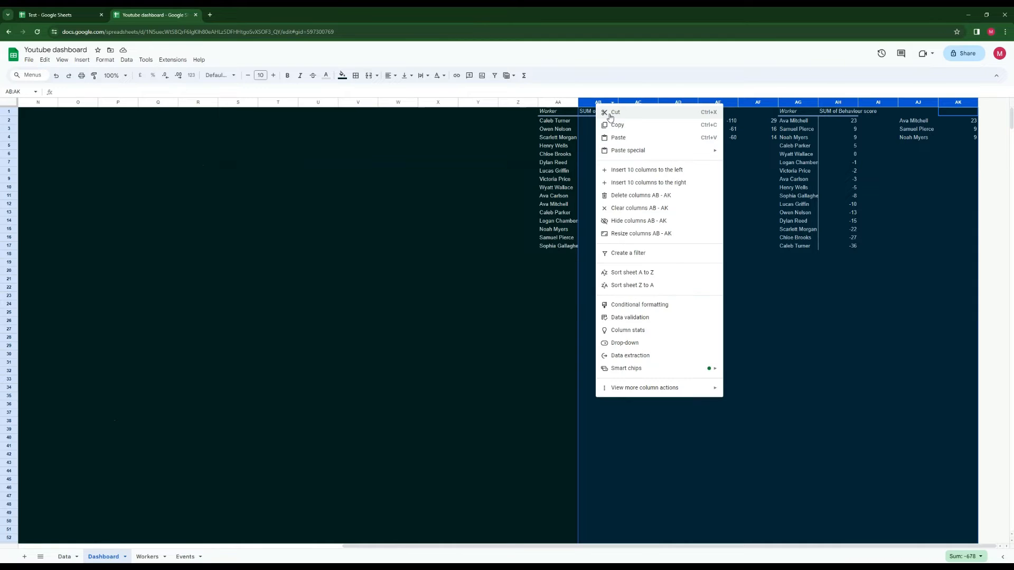
{"action": "left_click", "coordinate": [648, 182]}
{"action": "left_click", "coordinate": [490, 356]}
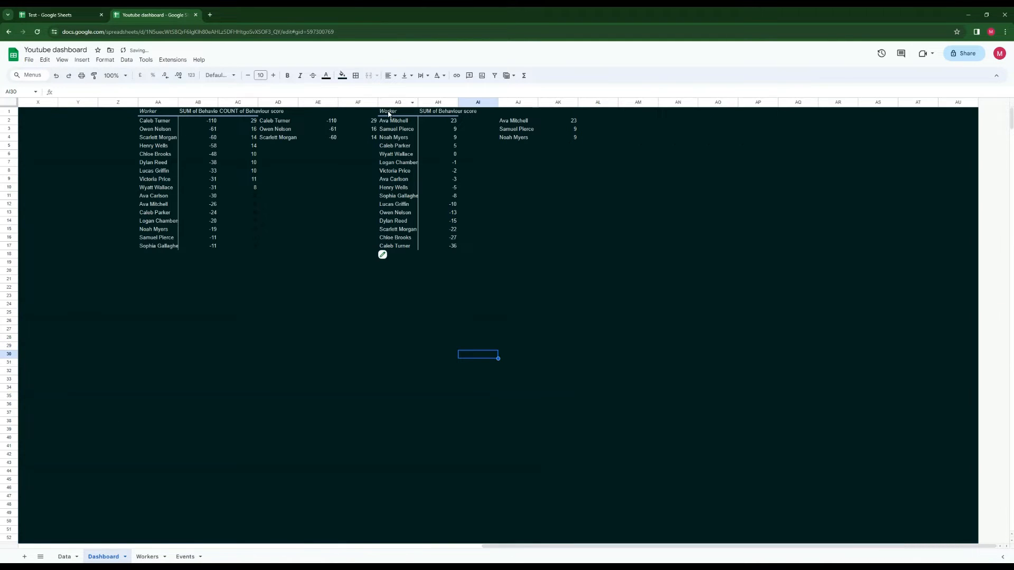
Copy the second pivot table from AG1:AH17 to cell AM1
{"action": "left_click_drag", "start_coordinate": [388, 113], "coordinate": [452, 249]}
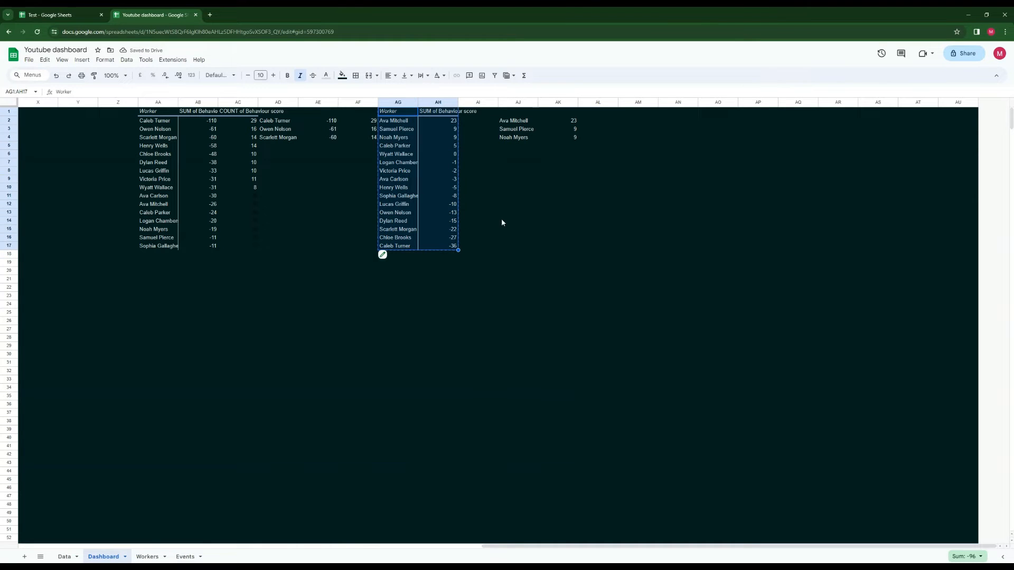
{"action": "key", "text": "ctrl+c"}
{"action": "left_click", "coordinate": [638, 113]}
{"action": "key", "text": "ctrl+v"}
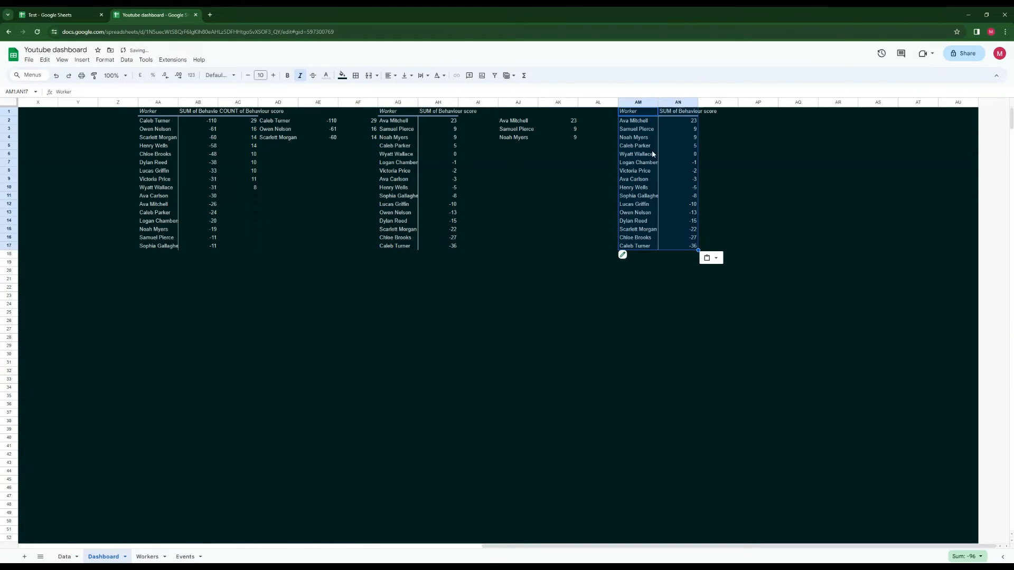
Rebuild the copied pivot table with Month as rows without totals and the sum of Behaviour score as values
{"action": "left_click", "coordinate": [653, 153]}
{"action": "left_click", "coordinate": [631, 256]}
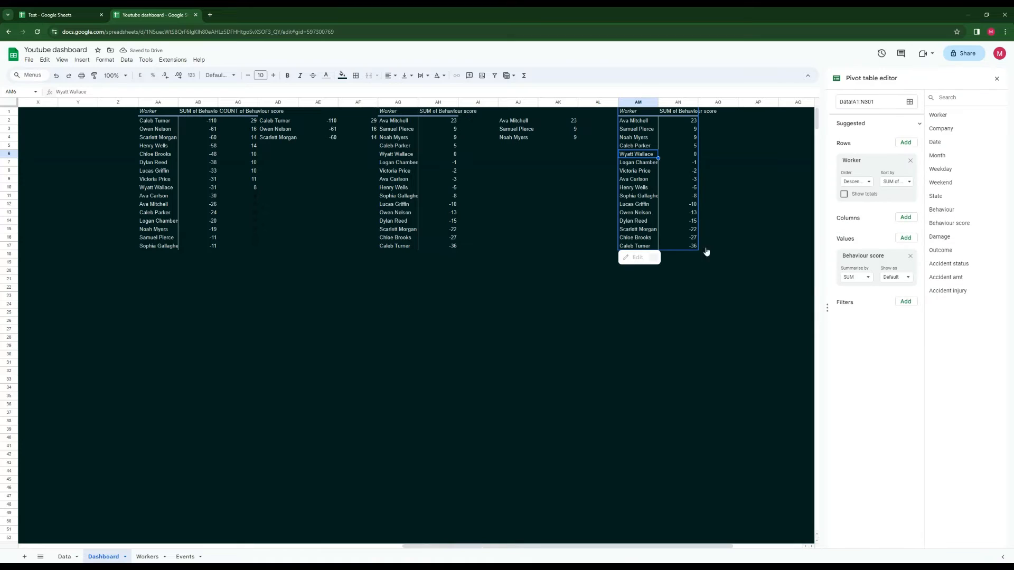
{"action": "left_click", "coordinate": [911, 255]}
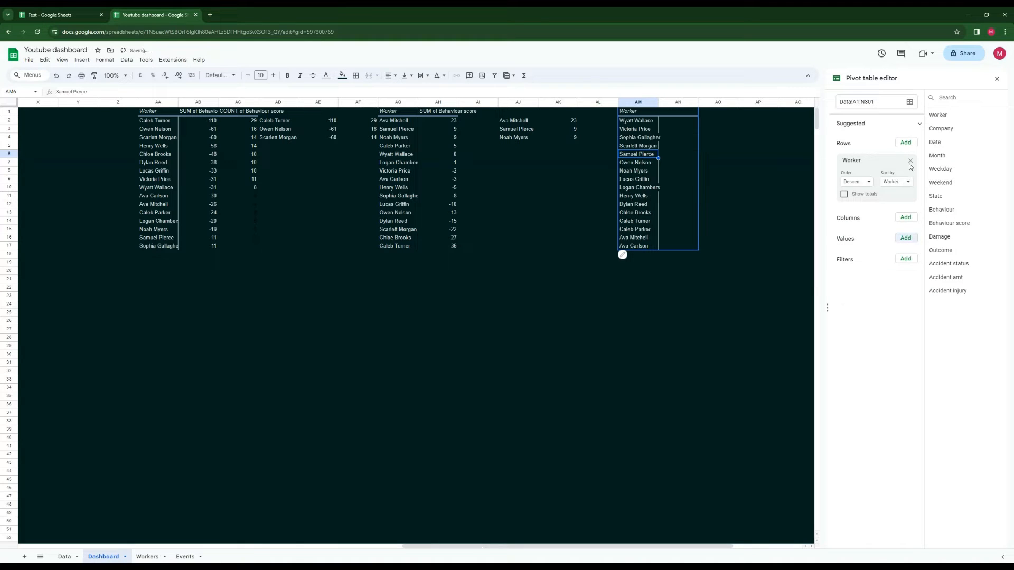
{"action": "left_click", "coordinate": [910, 160]}
{"action": "left_click_drag", "start_coordinate": [942, 159], "coordinate": [853, 154]}
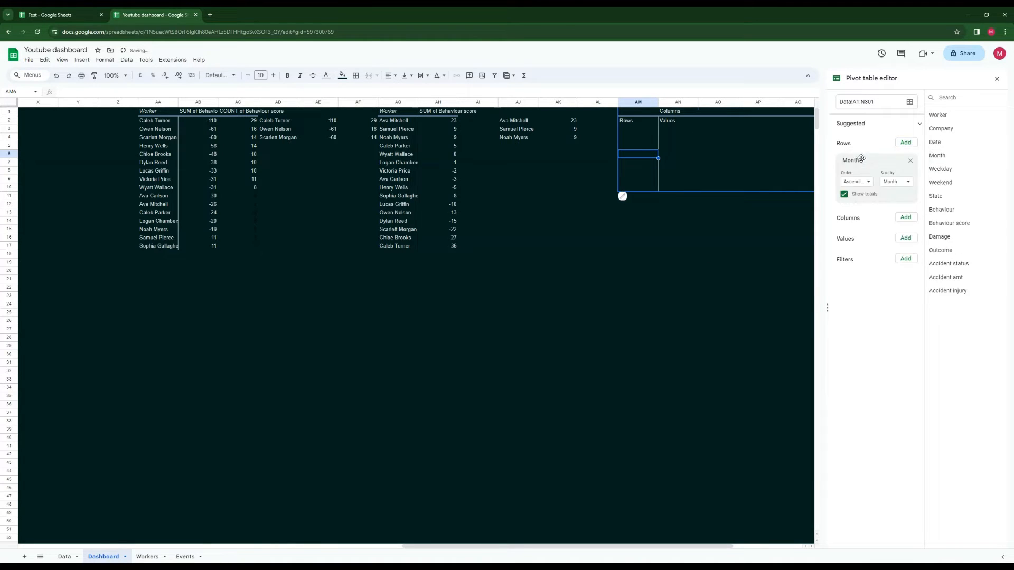
{"action": "left_click", "coordinate": [844, 196]}
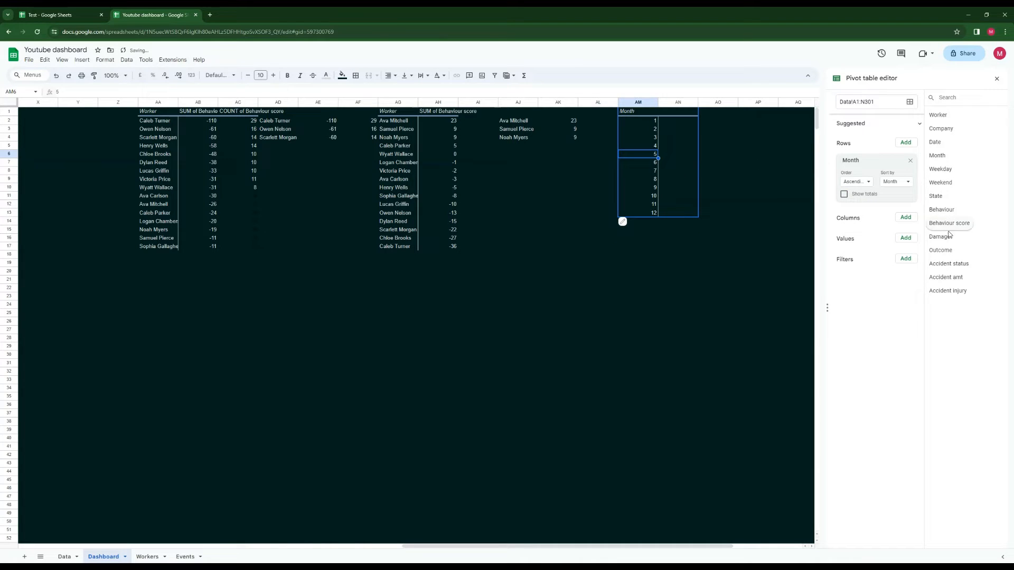
{"action": "left_click_drag", "start_coordinate": [951, 224], "coordinate": [855, 252]}
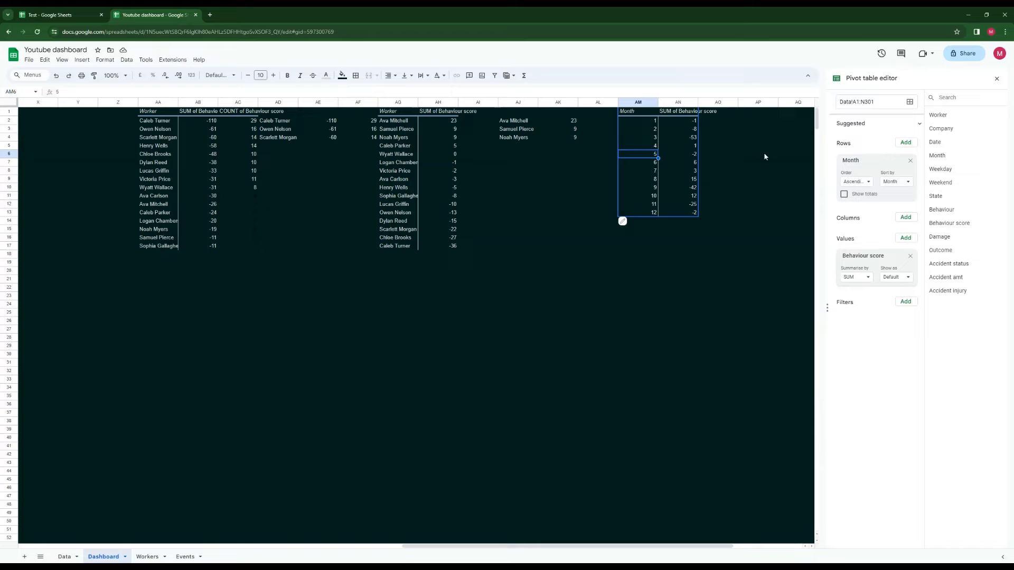
Insert a chart from the monthly pivot table AM1:AN13 and change its type to a line chart
{"action": "left_click", "coordinate": [676, 156]}
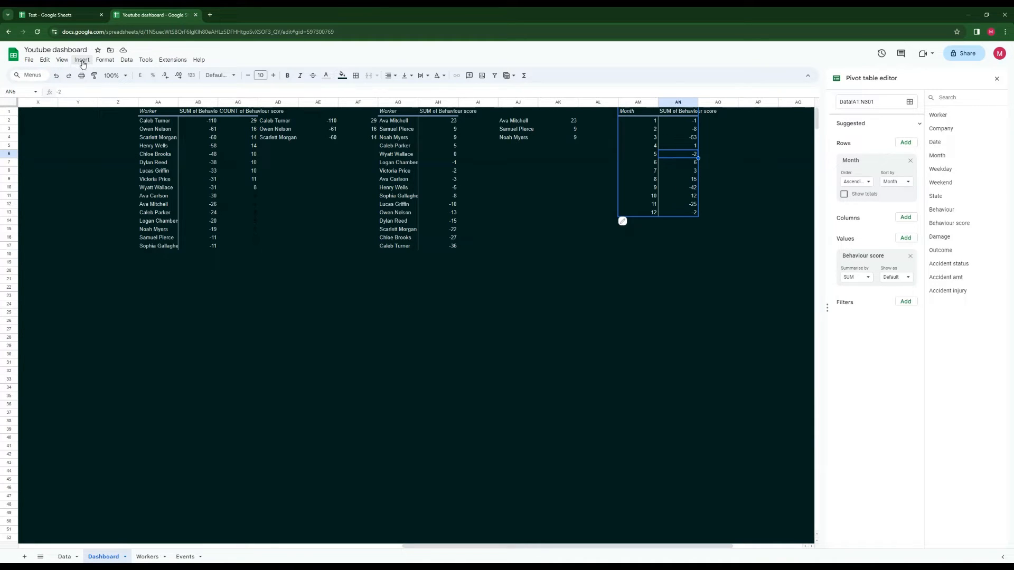
{"action": "left_click", "coordinate": [83, 60]}
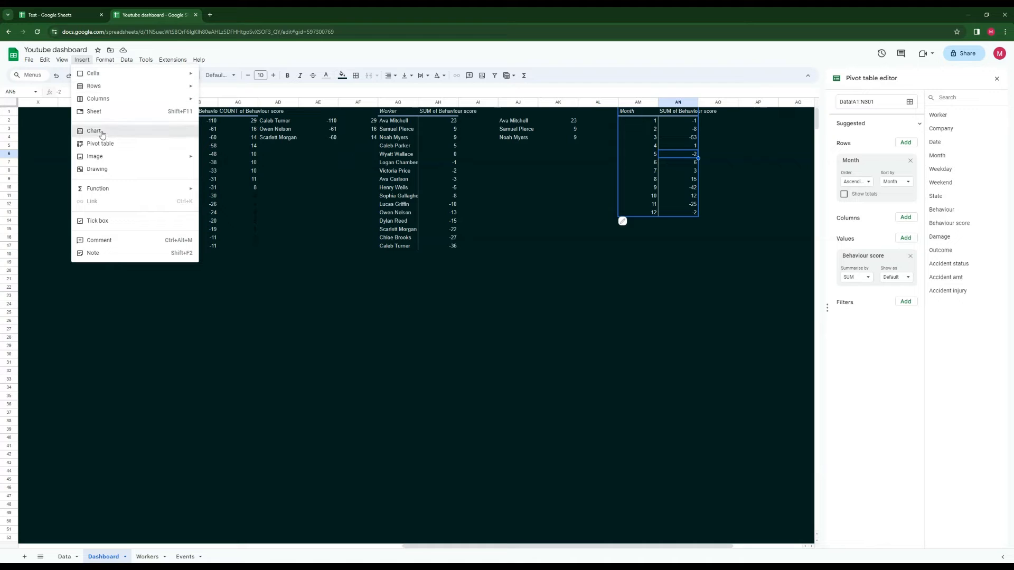
{"action": "left_click", "coordinate": [100, 132]}
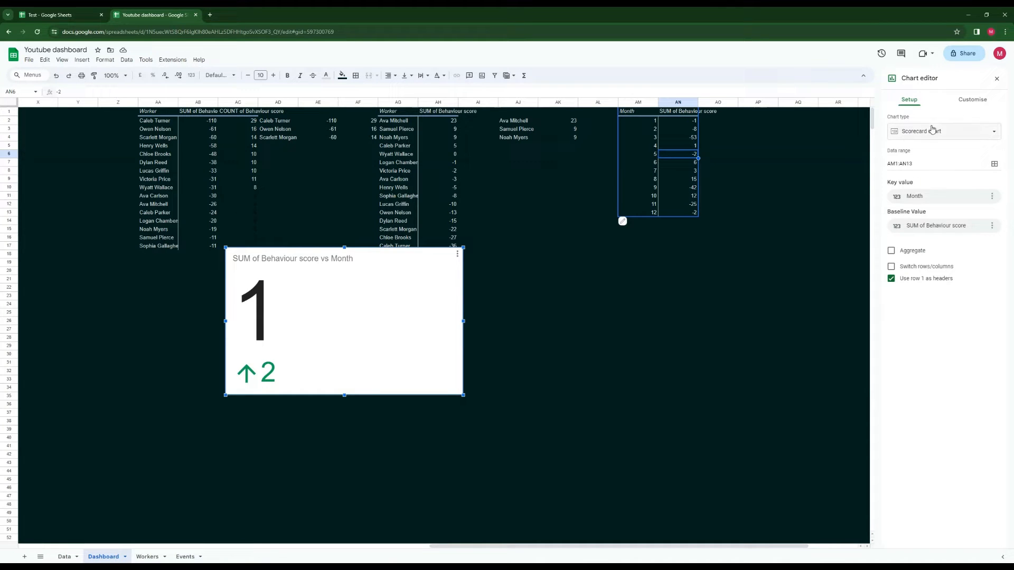
{"action": "left_click", "coordinate": [932, 132]}
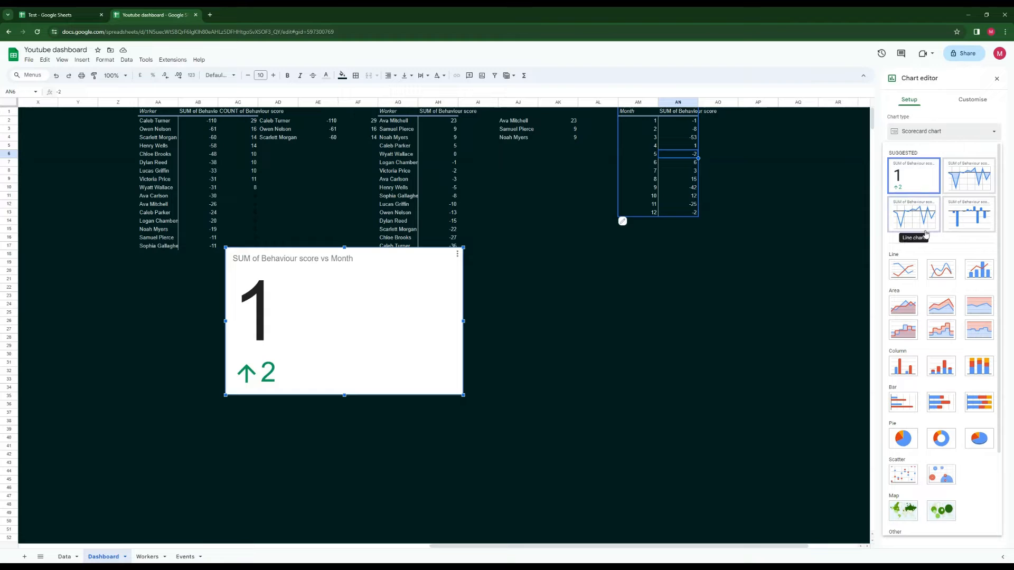
{"action": "left_click", "coordinate": [911, 279]}
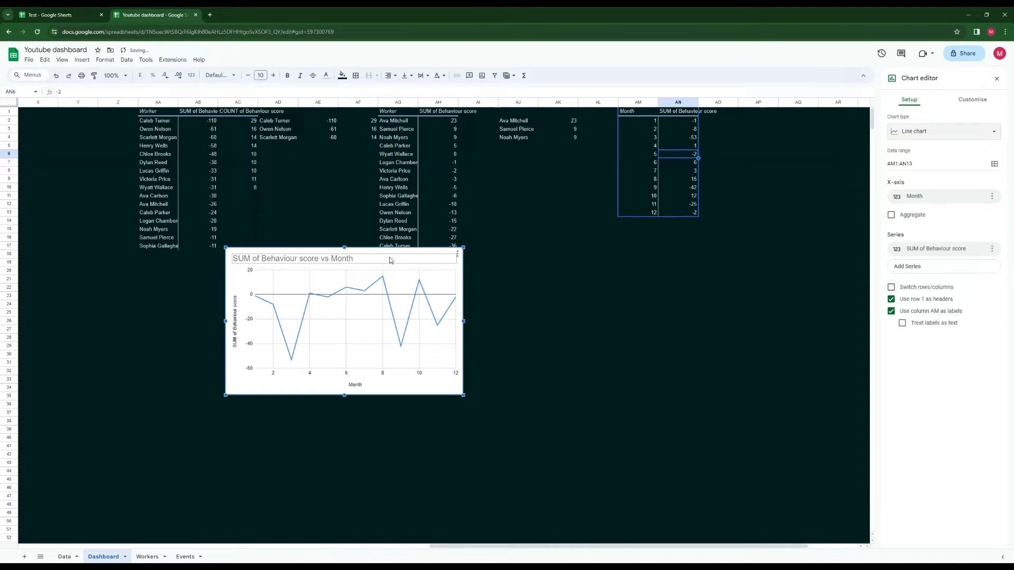
Move the line chart to the right of the "Most misbehaviours" panel and shorten it to the panel's height
{"action": "left_click_drag", "start_coordinate": [384, 256], "coordinate": [252, 263]}
{"action": "scroll", "coordinate": [633, 271], "scroll_direction": "left", "scroll_amount": 6}
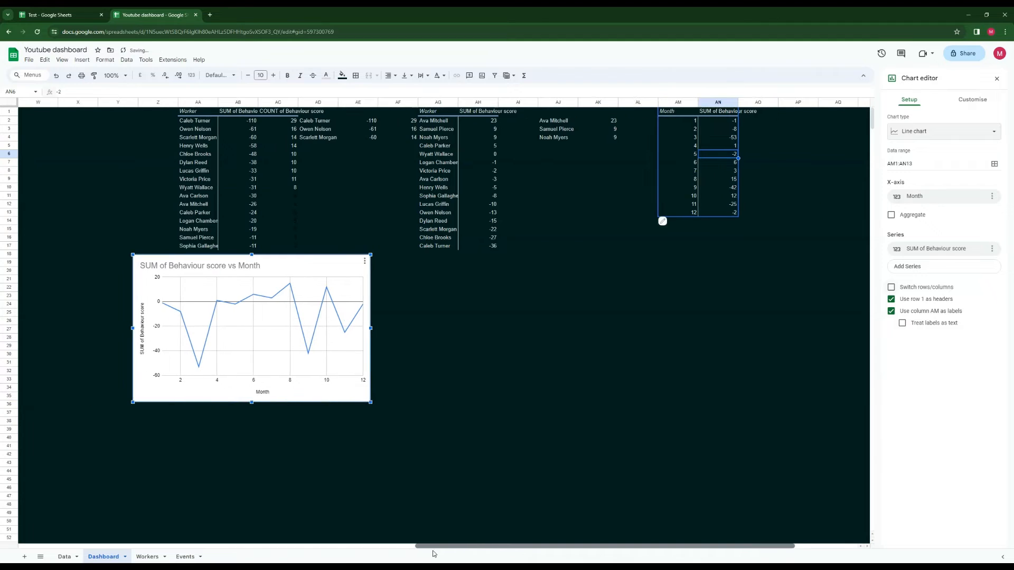
{"action": "left_click_drag", "start_coordinate": [585, 259], "coordinate": [199, 254]}
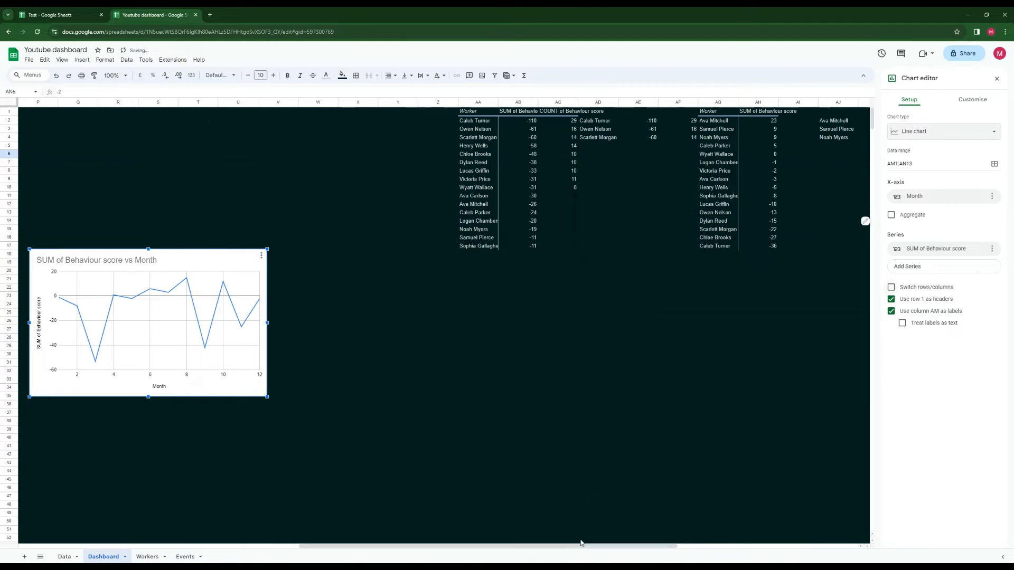
{"action": "left_click_drag", "start_coordinate": [577, 549], "coordinate": [330, 549]}
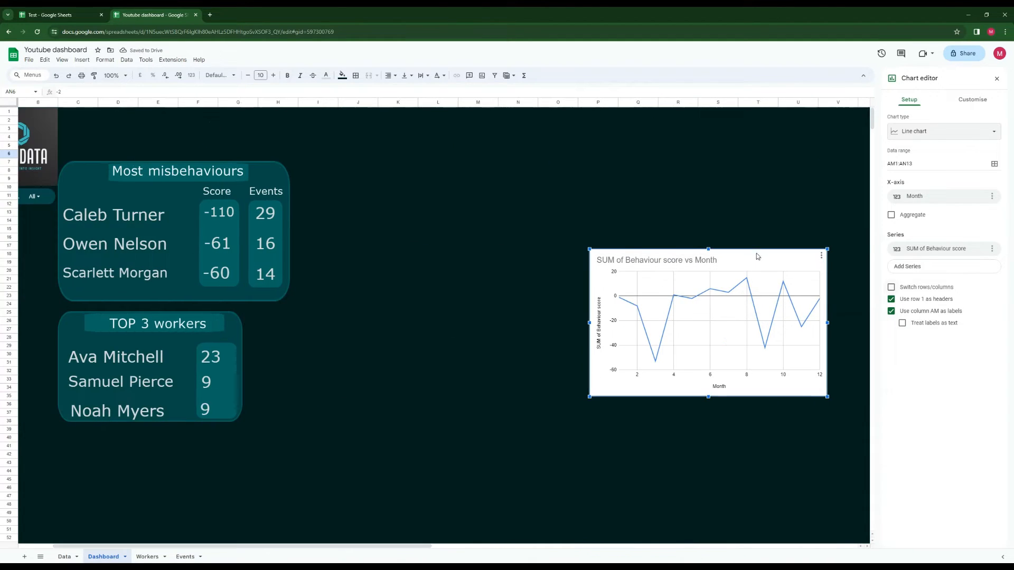
{"action": "left_click_drag", "start_coordinate": [710, 253], "coordinate": [455, 165]}
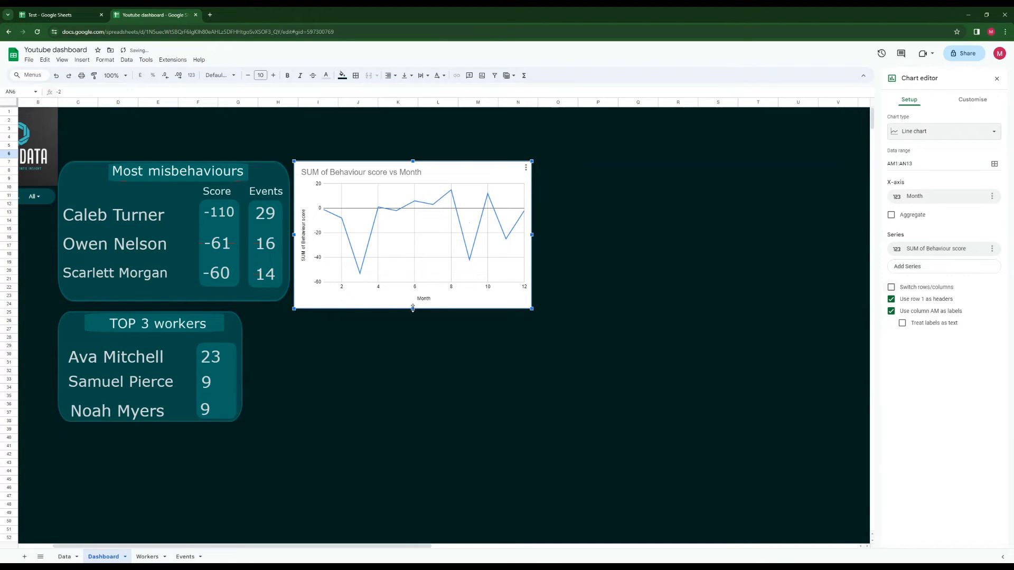
{"action": "left_click_drag", "start_coordinate": [412, 309], "coordinate": [413, 301]}
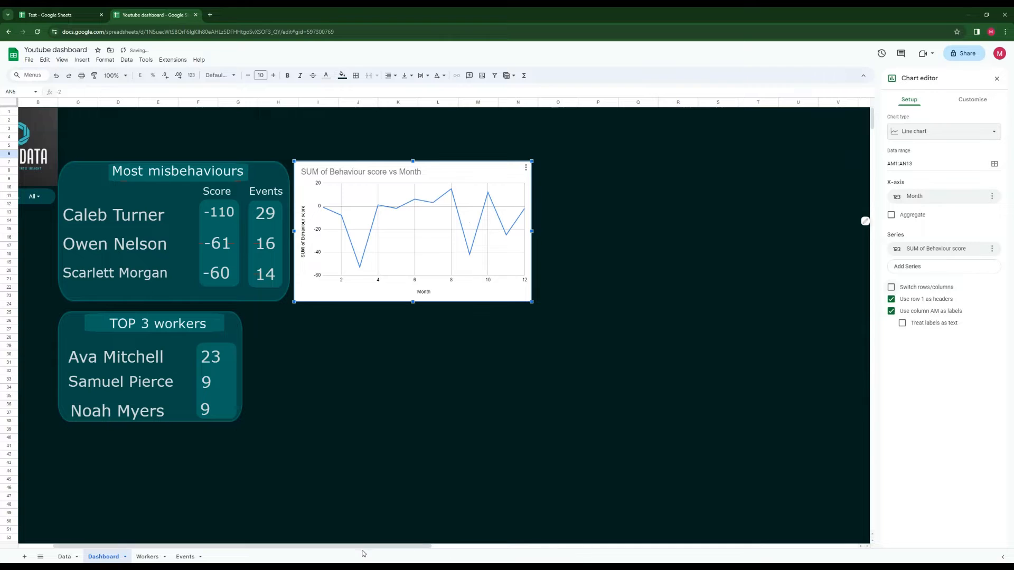
Check the chart's proportions in the Test spreadsheet and widen the line chart to the right
{"action": "scroll", "coordinate": [364, 549], "scroll_direction": "left", "scroll_amount": 1}
{"action": "left_click", "coordinate": [67, 15]}
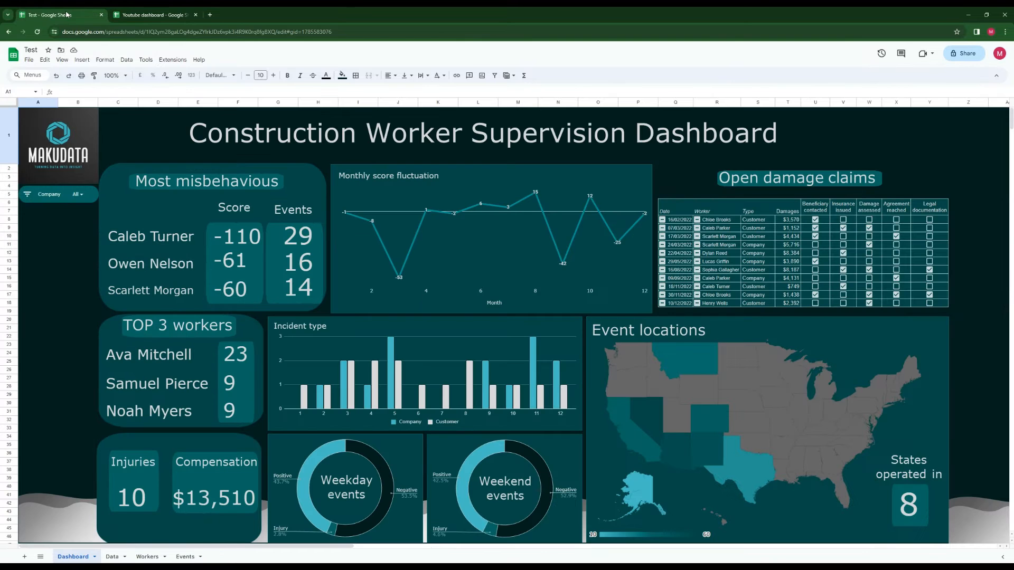
{"action": "left_click", "coordinate": [170, 18]}
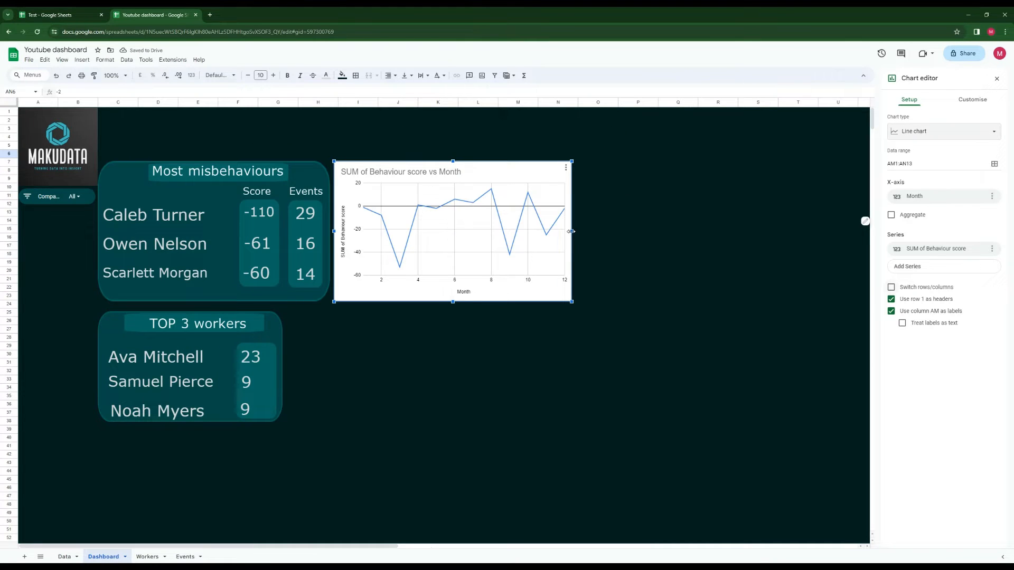
{"action": "left_click_drag", "start_coordinate": [570, 232], "coordinate": [625, 231]}
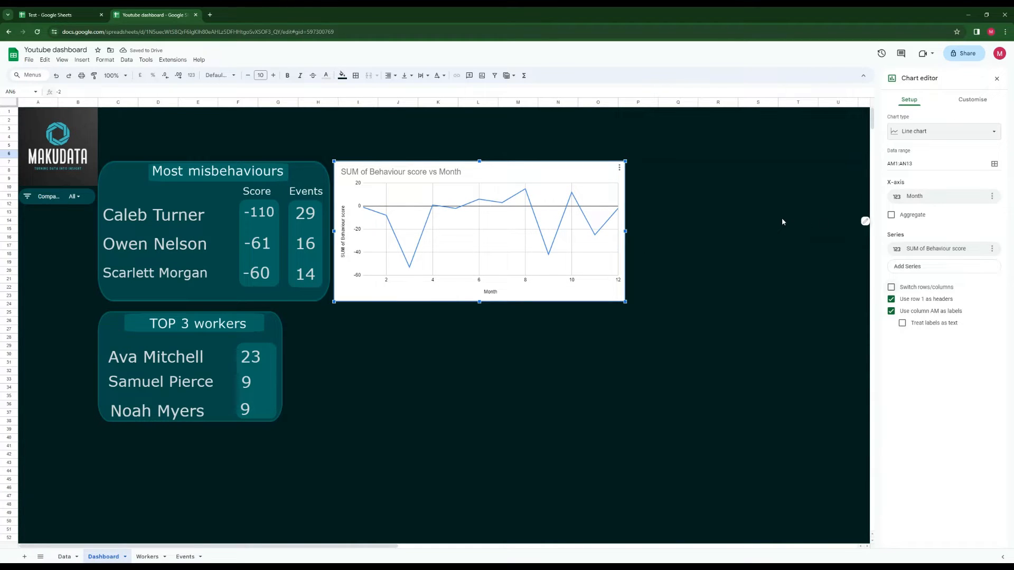
Set the line chart's font to Verdana and its background to the dark teal sampled from the "Most misbehaviours" panel
{"action": "left_click", "coordinate": [965, 102]}
{"action": "left_click", "coordinate": [906, 119]}
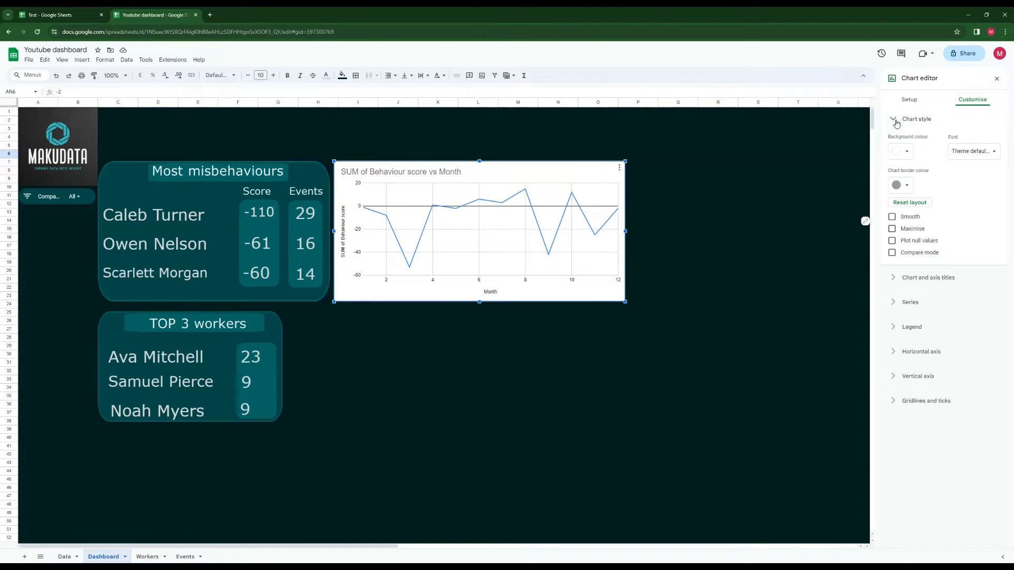
{"action": "left_click", "coordinate": [972, 151]}
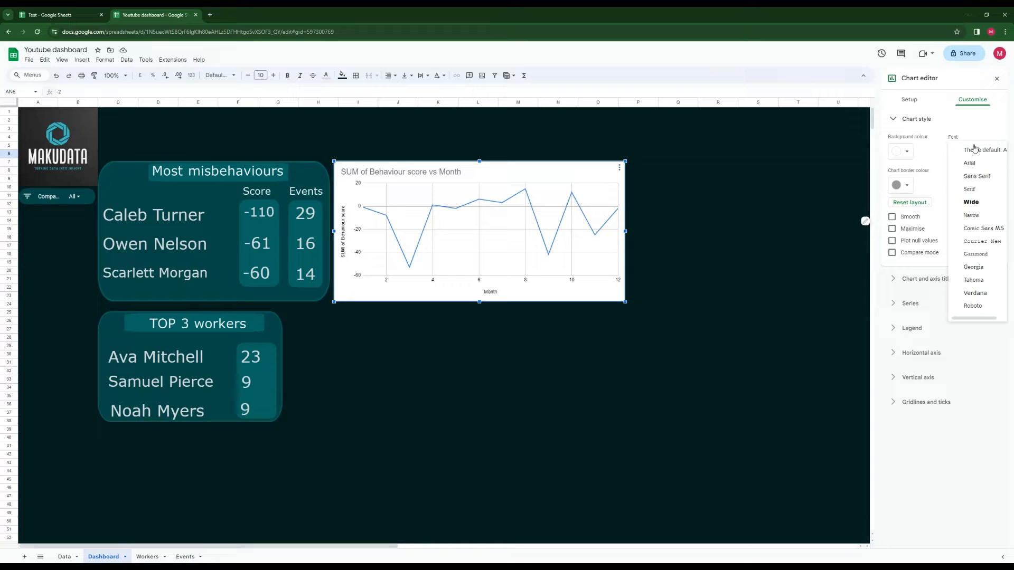
{"action": "left_click", "coordinate": [975, 293]}
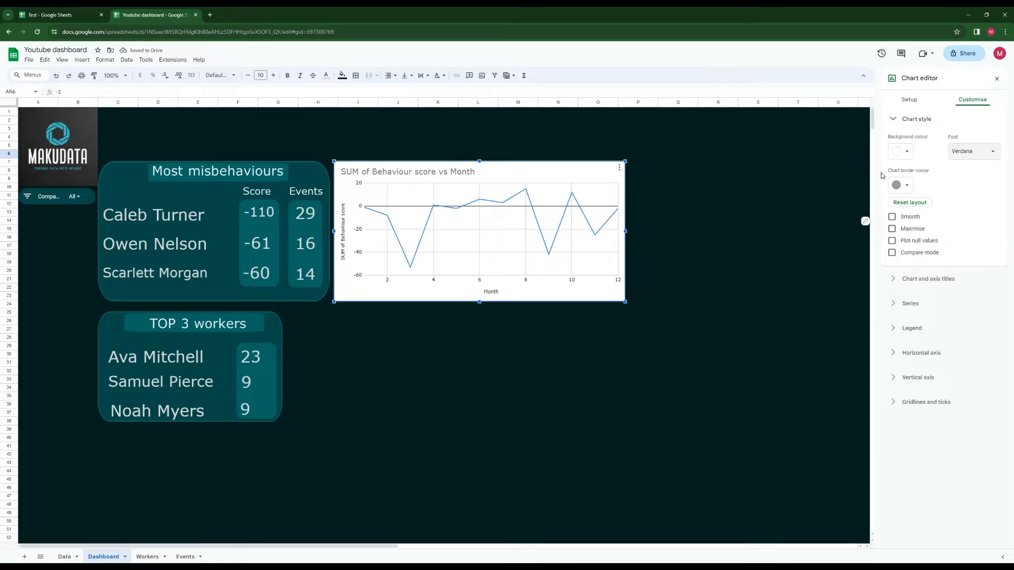
{"action": "left_click", "coordinate": [906, 154]}
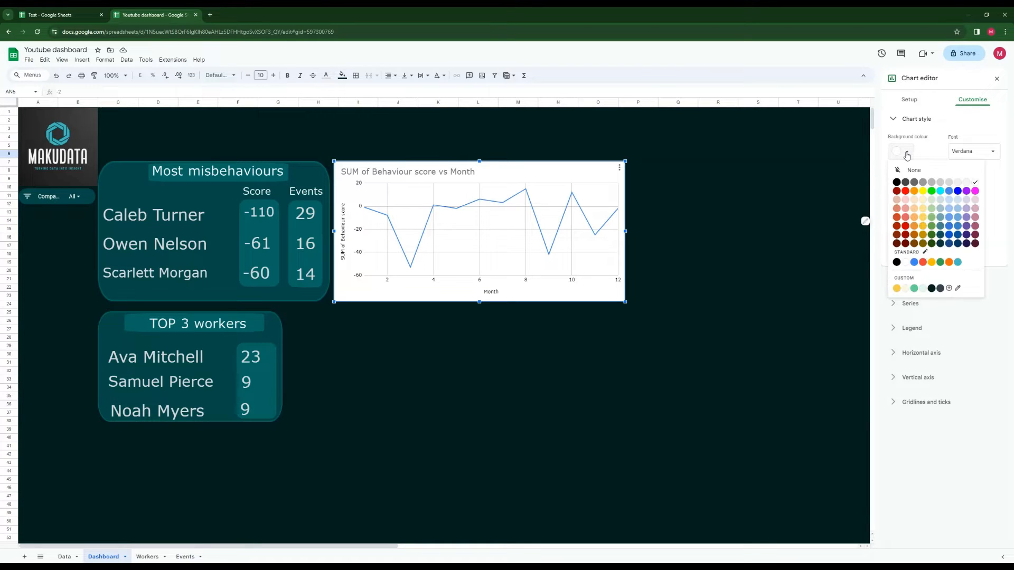
{"action": "left_click", "coordinate": [957, 288]}
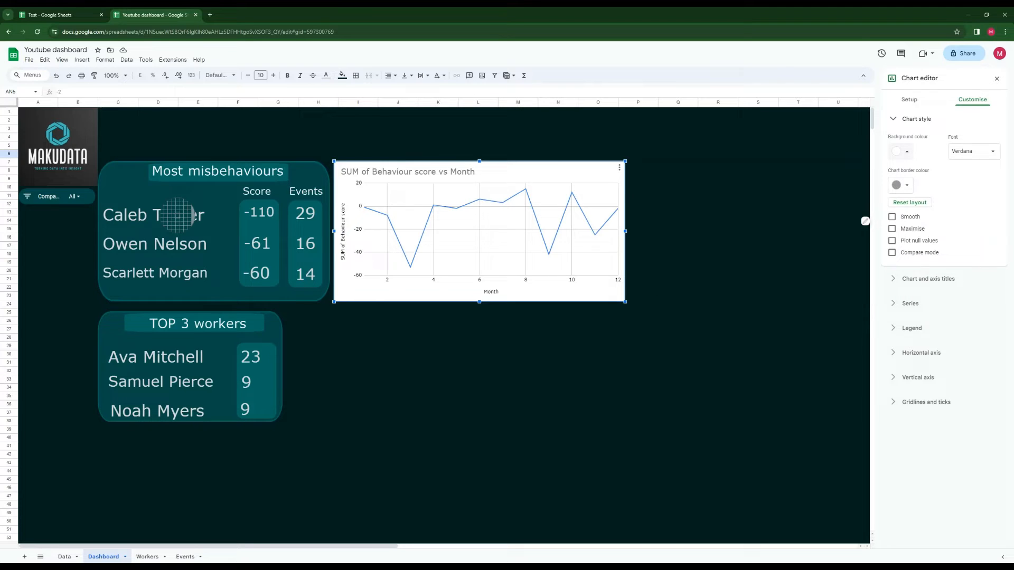
{"action": "left_click", "coordinate": [219, 202]}
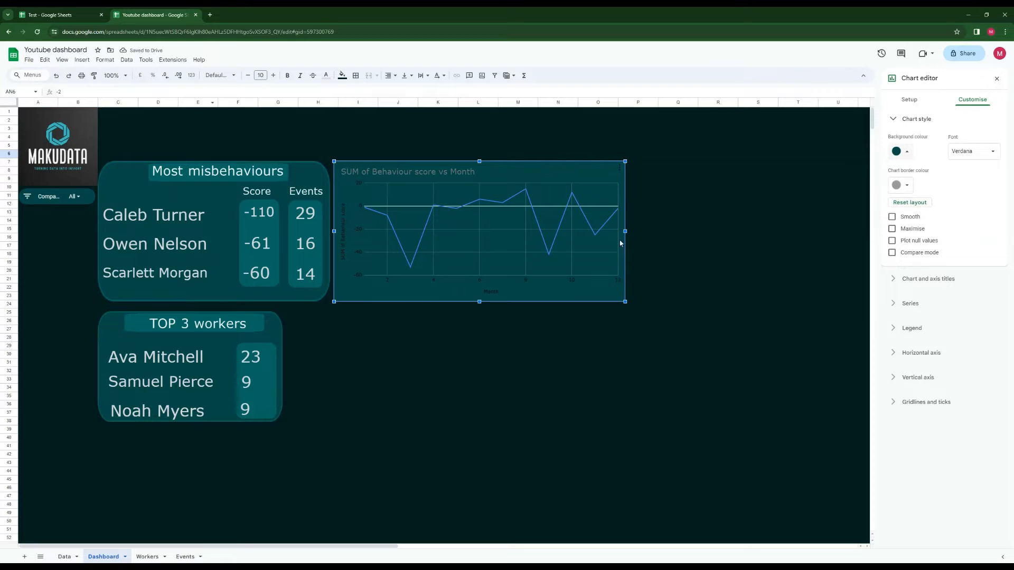
Set the line chart's border colour to a teal sampled from the "Most misbehaviours" panel
{"action": "left_click", "coordinate": [908, 186]}
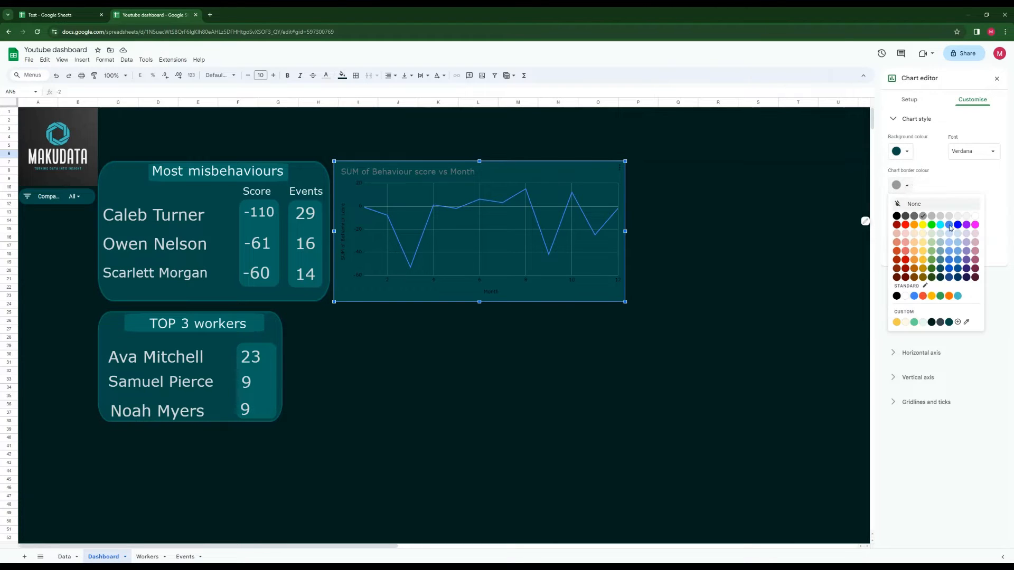
{"action": "left_click", "coordinate": [966, 322]}
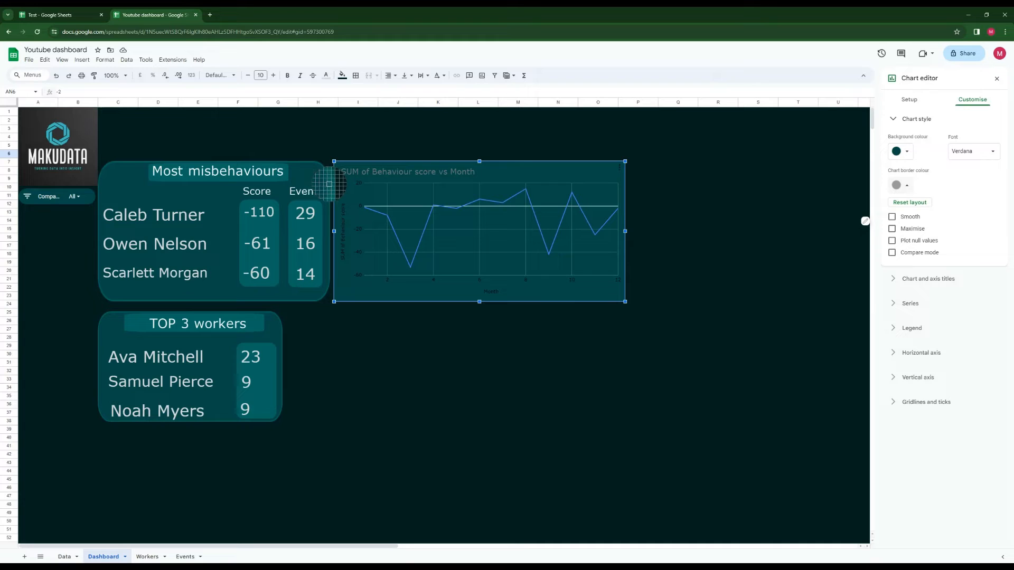
{"action": "left_click", "coordinate": [512, 146]}
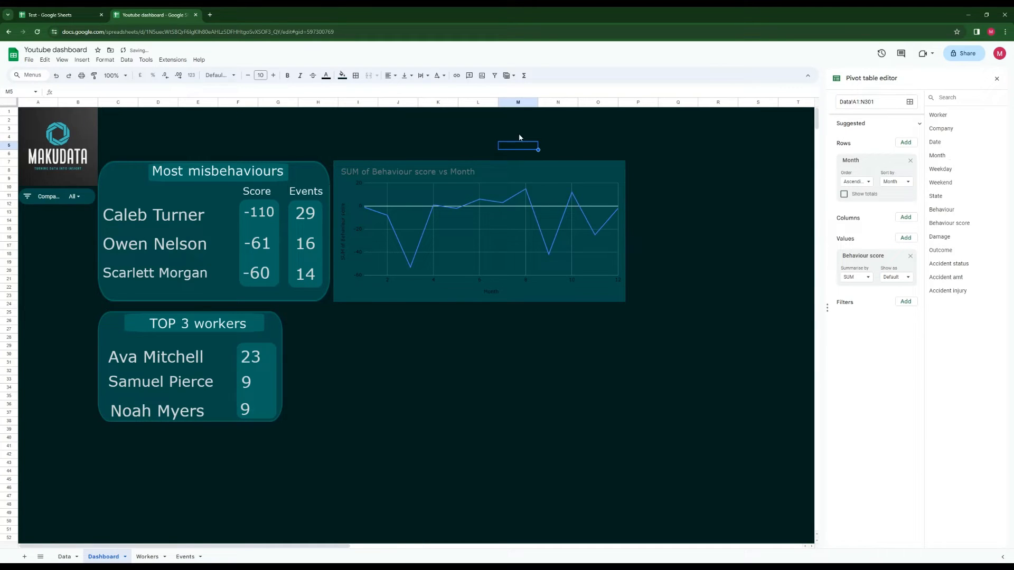
{"action": "left_click", "coordinate": [521, 172]}
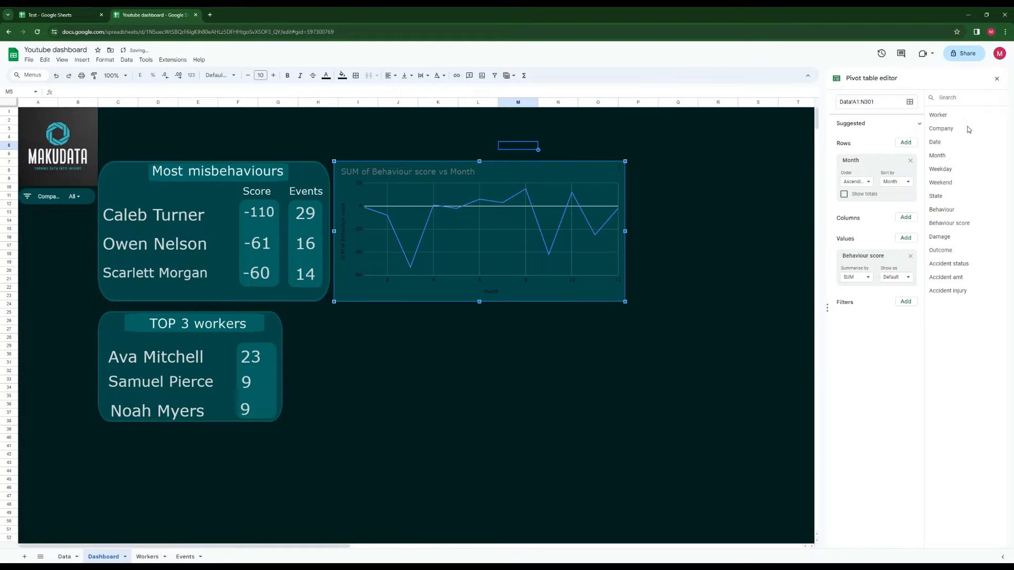
{"action": "double_click", "coordinate": [578, 169]}
{"action": "left_click", "coordinate": [975, 103]}
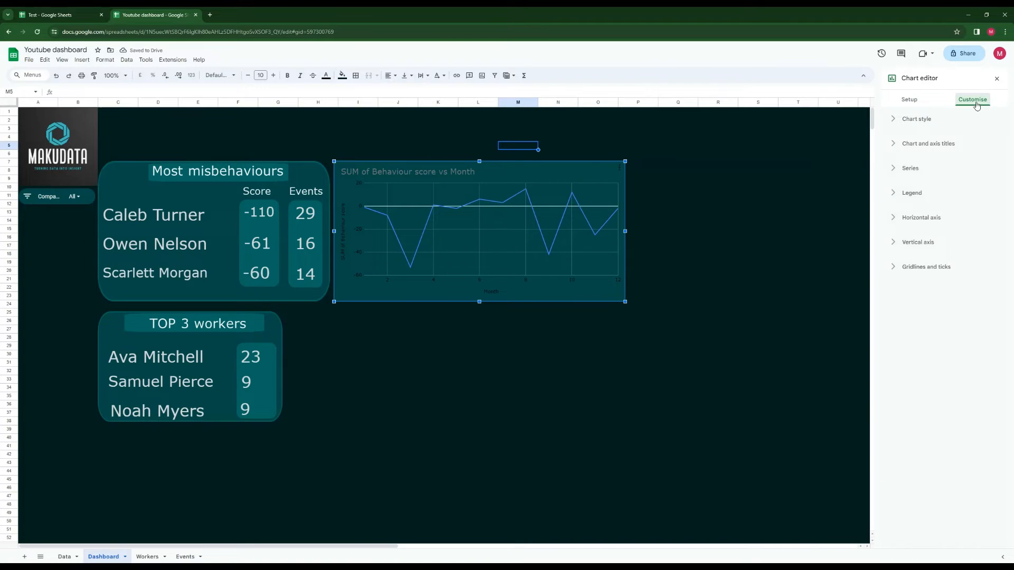
{"action": "left_click", "coordinate": [908, 119]}
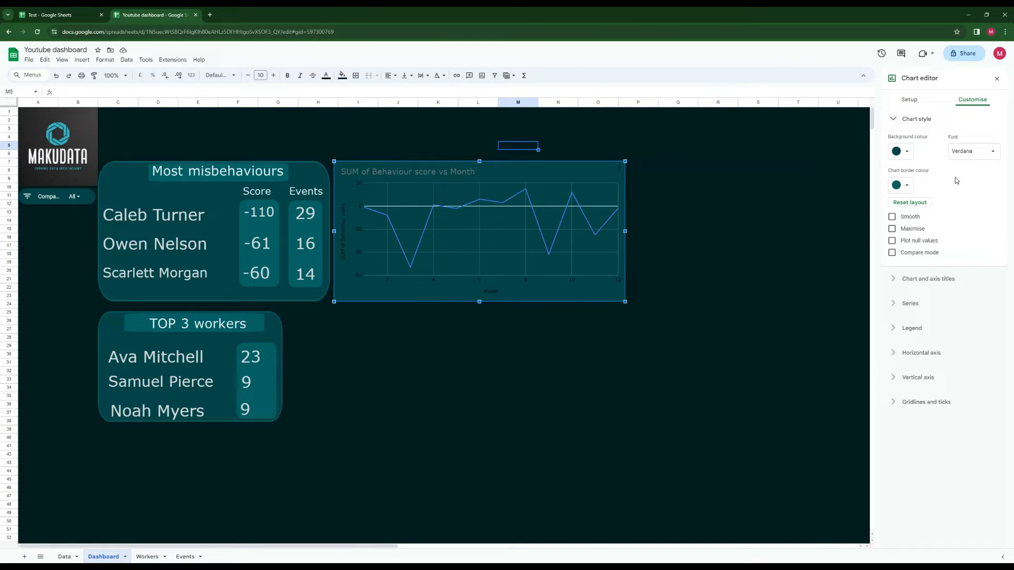
Change the line chart's title to "Monthly score fluctuation"
{"action": "left_click", "coordinate": [895, 280]}
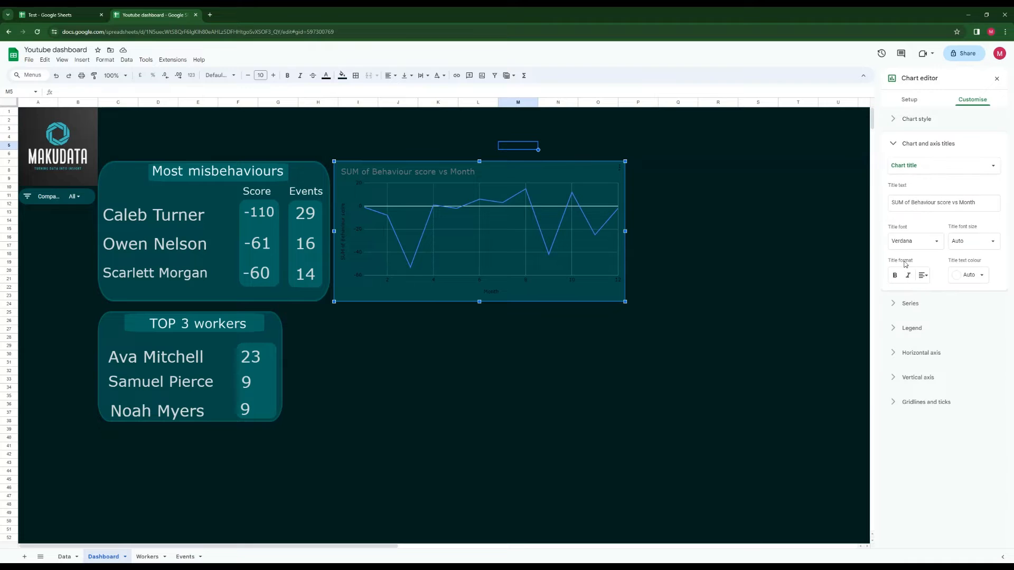
{"action": "left_click", "coordinate": [49, 15]}
{"action": "left_click", "coordinate": [153, 15]}
{"action": "left_click", "coordinate": [375, 173]}
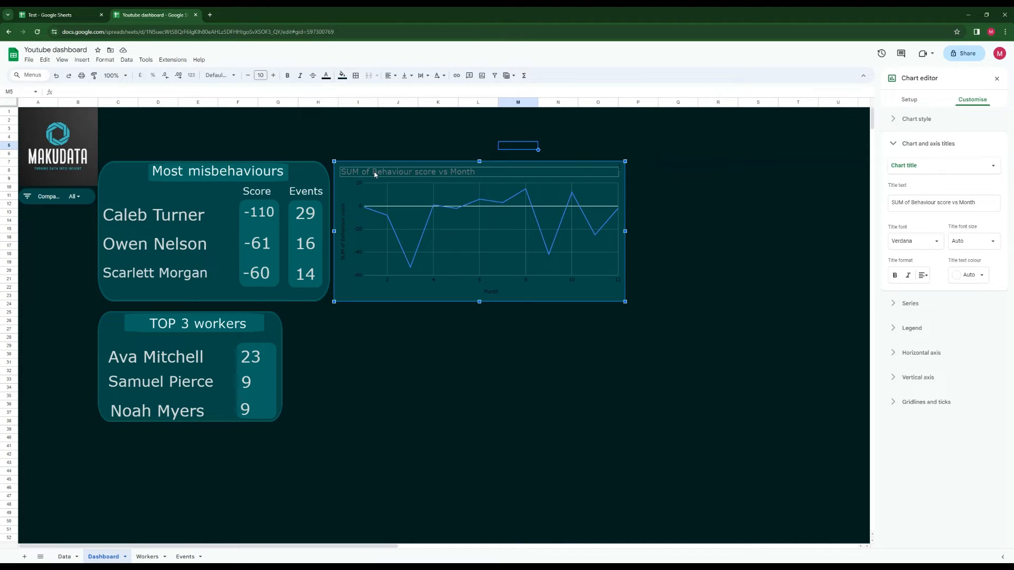
{"action": "left_click", "coordinate": [374, 173]}
{"action": "type", "text": "Mon"}
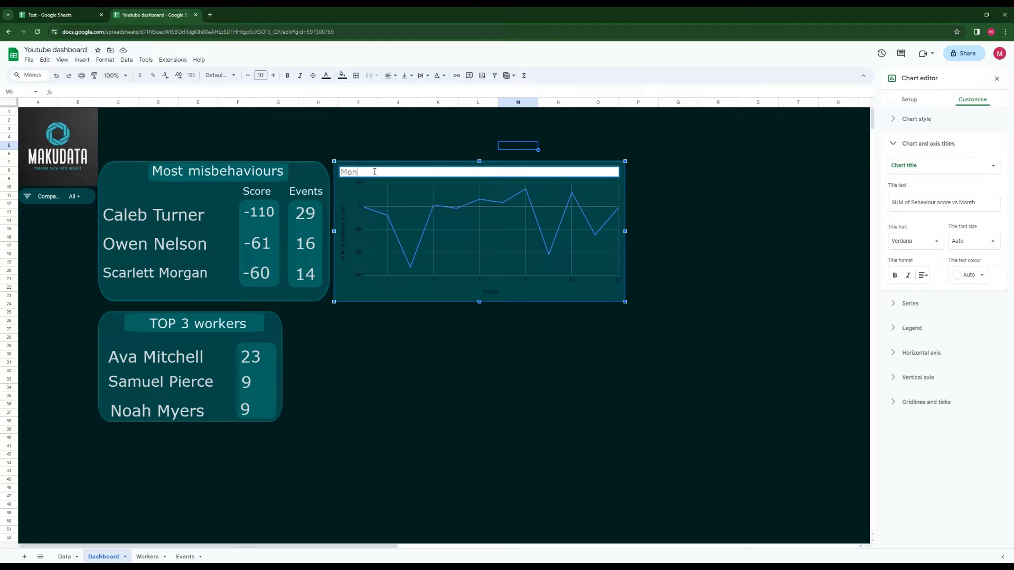
{"action": "type", "text": "thly score fluctuation"}
{"action": "key", "text": "Return"}
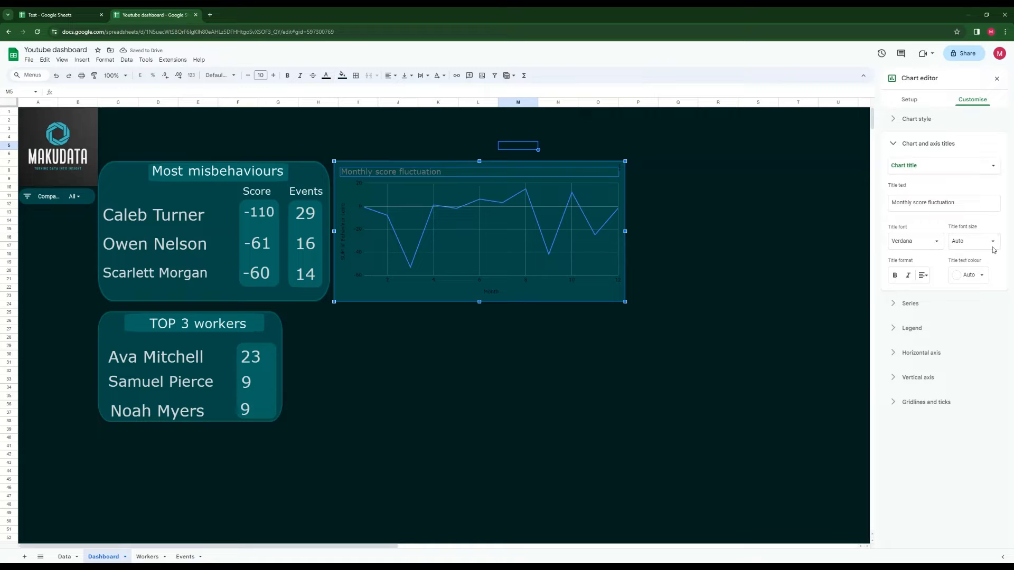
Format the chart title with light grey text and font size 24
{"action": "left_click", "coordinate": [981, 275]}
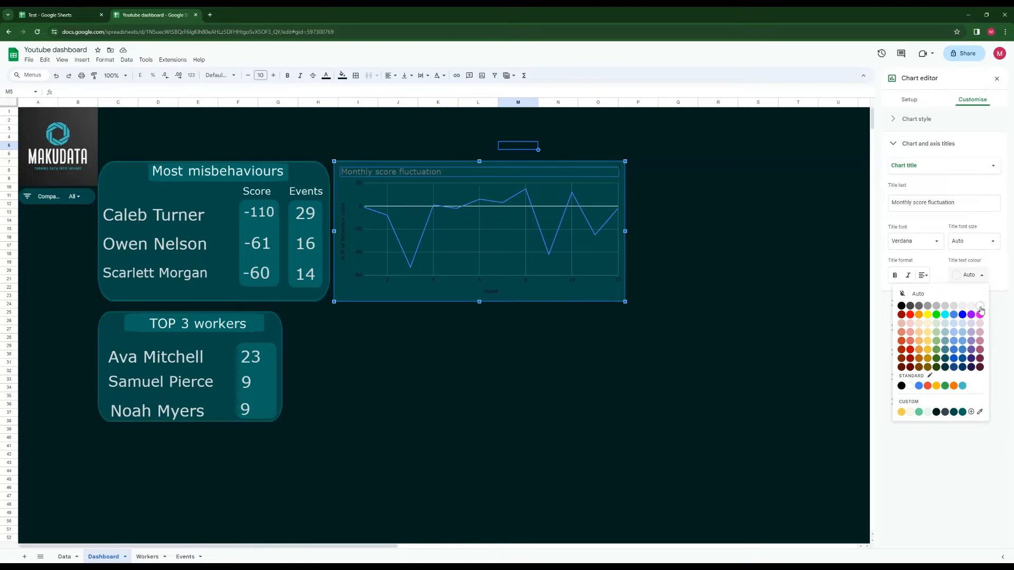
{"action": "left_click", "coordinate": [961, 306]}
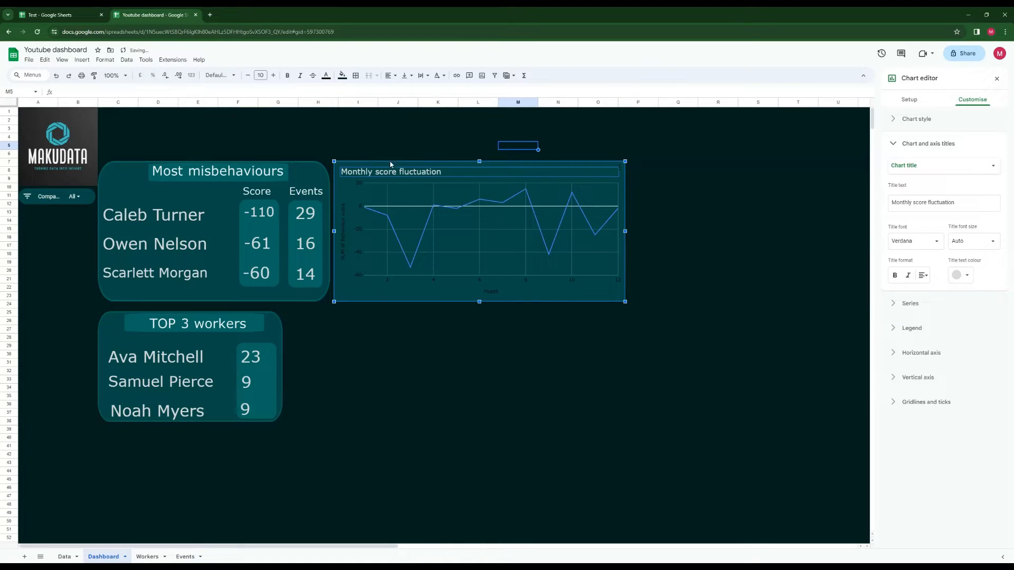
{"action": "left_click", "coordinate": [973, 241]}
{"action": "left_click", "coordinate": [970, 311]}
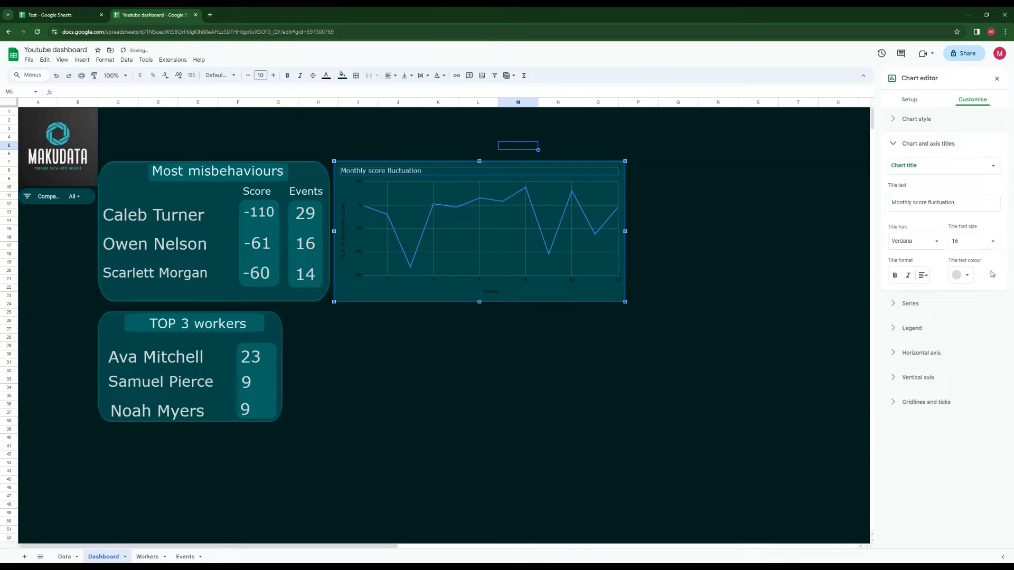
{"action": "left_click", "coordinate": [989, 243]}
{"action": "left_click", "coordinate": [969, 353]}
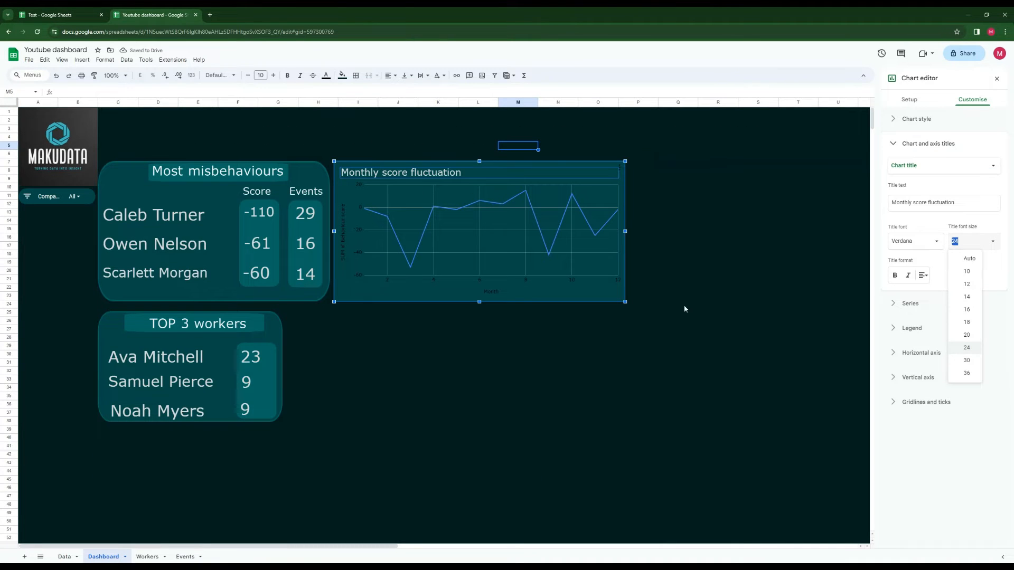
{"action": "left_click", "coordinate": [941, 287]}
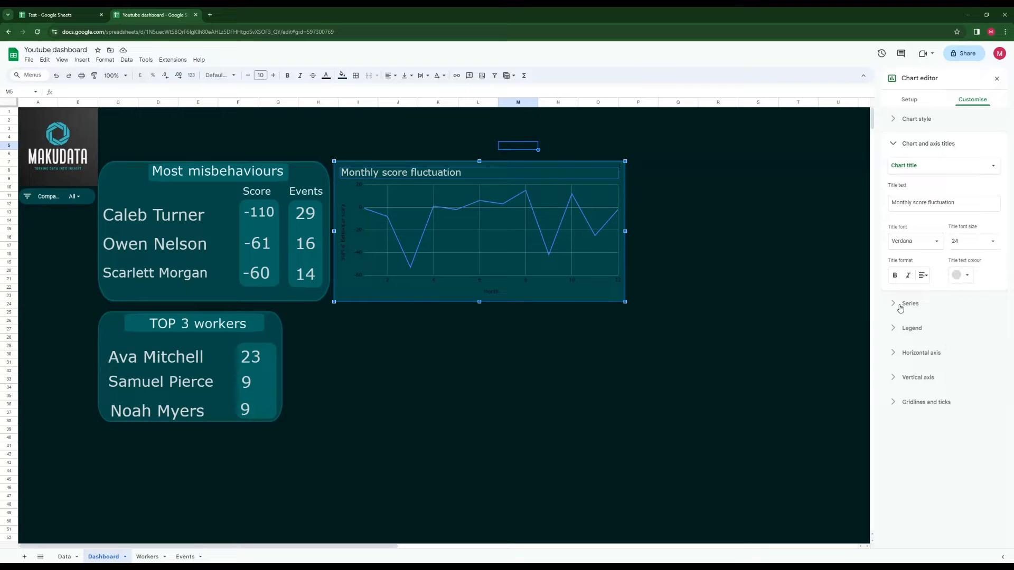
Change the line colour of the SUM of Behaviour score series to the standard teal
{"action": "left_click", "coordinate": [900, 306]}
{"action": "left_click", "coordinate": [937, 193]}
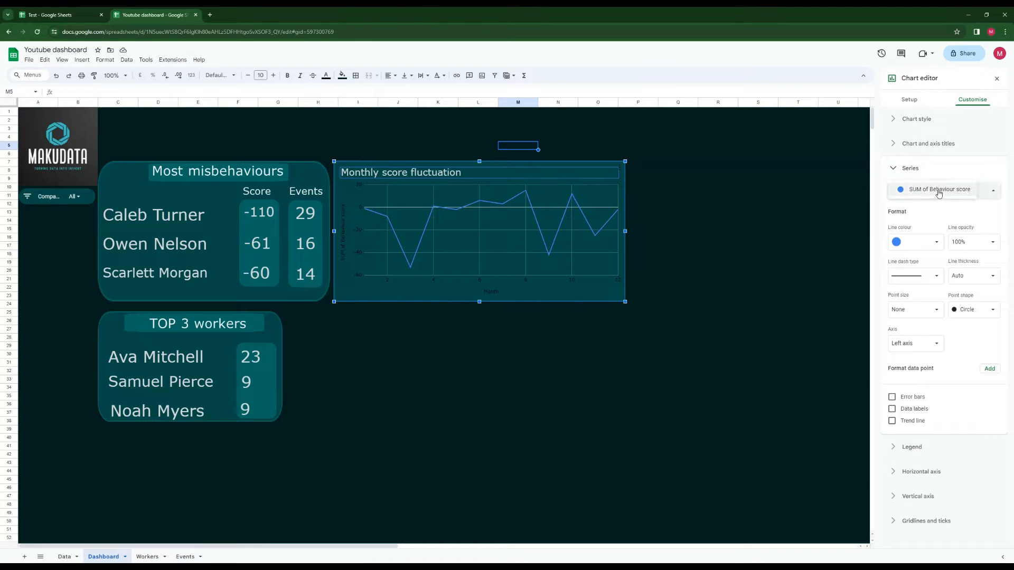
{"action": "left_click", "coordinate": [939, 190]}
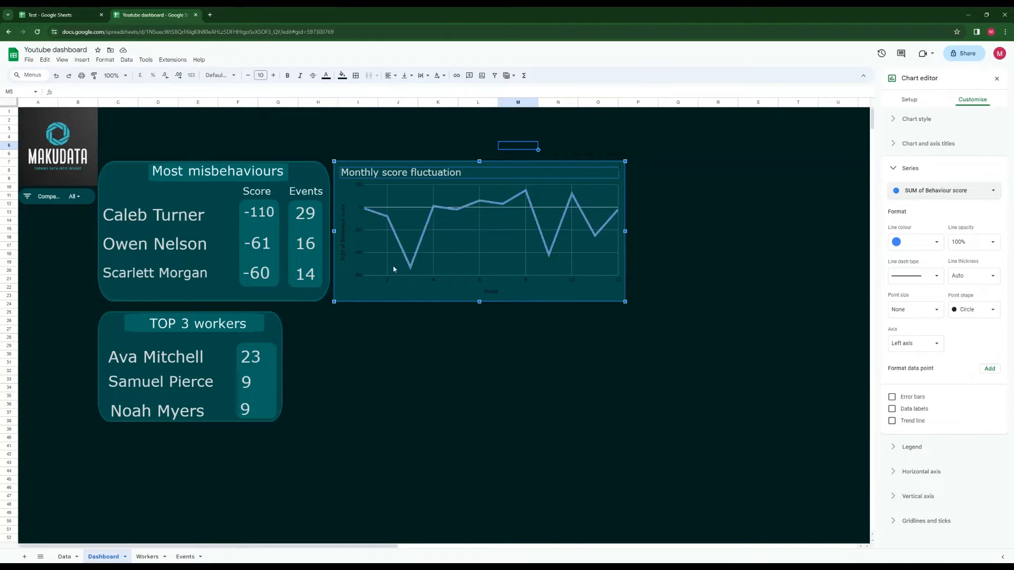
{"action": "left_click", "coordinate": [934, 243]}
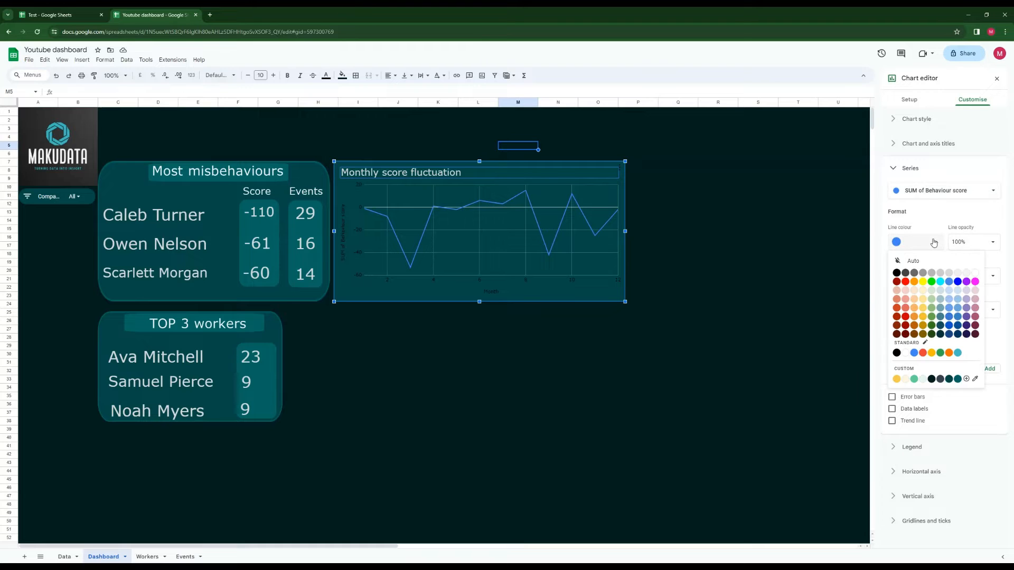
{"action": "left_click", "coordinate": [957, 353]}
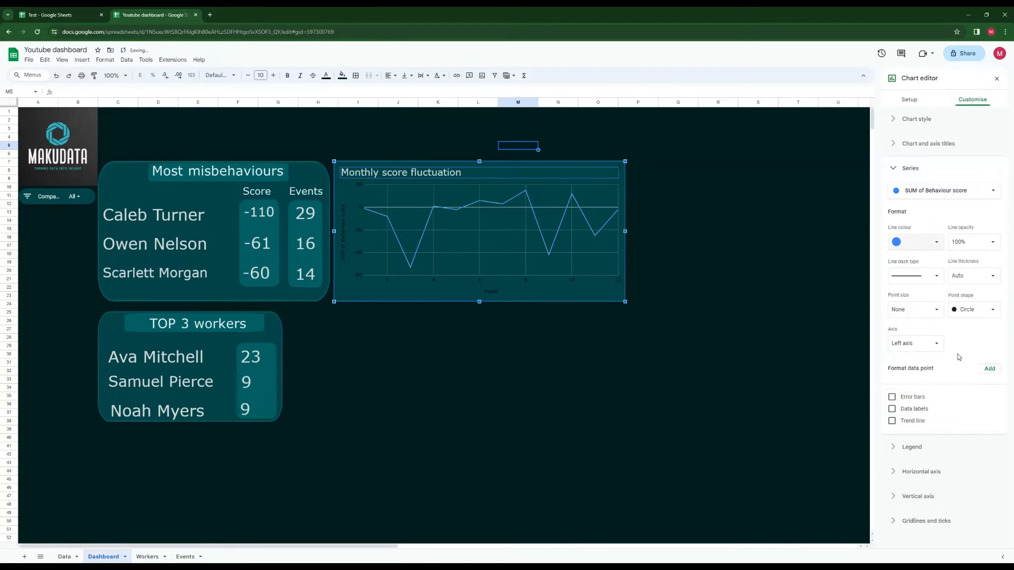
{"action": "left_click", "coordinate": [691, 322]}
{"action": "left_click", "coordinate": [80, 32]}
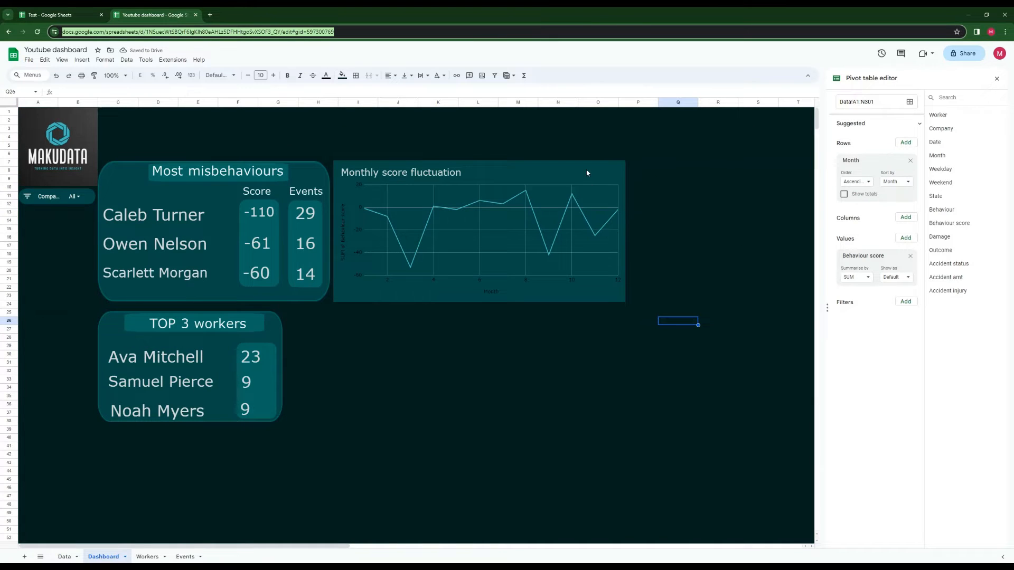
Set the line thickness of the SUM of Behaviour score series to 4px
{"action": "left_click", "coordinate": [587, 173]}
{"action": "left_click", "coordinate": [896, 143]}
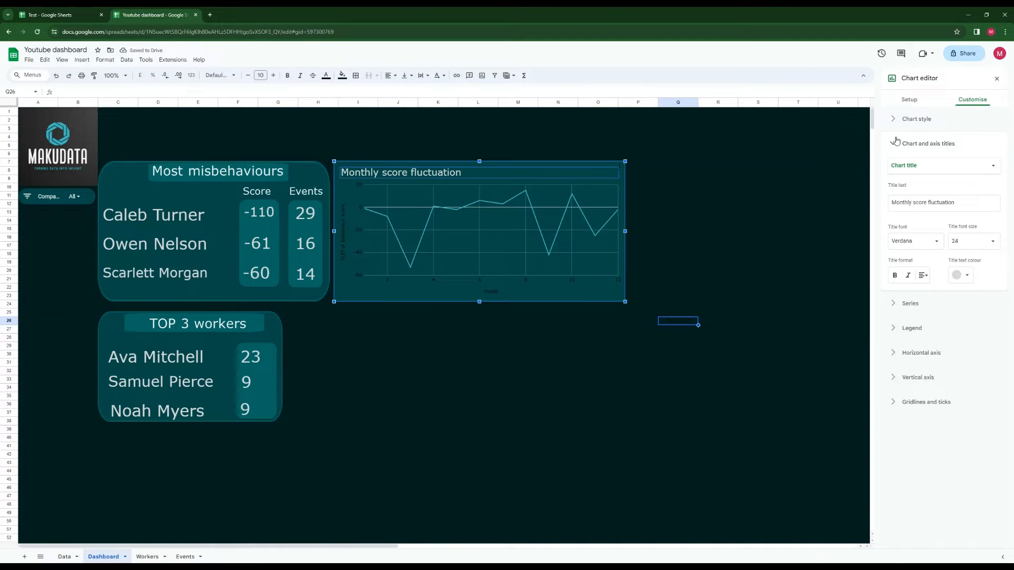
{"action": "left_click", "coordinate": [906, 304]}
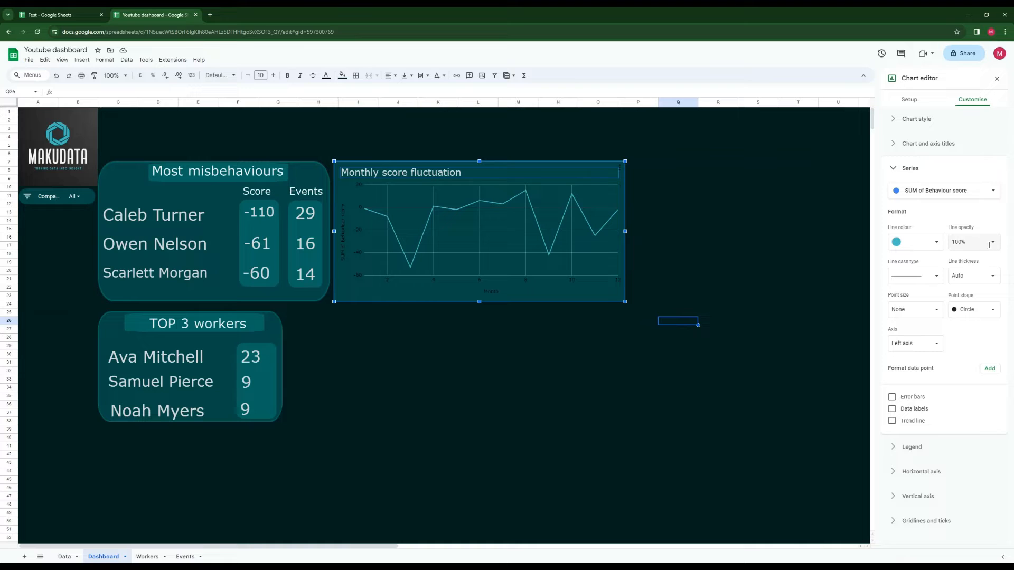
{"action": "left_click", "coordinate": [989, 245]}
{"action": "left_click", "coordinate": [991, 246]}
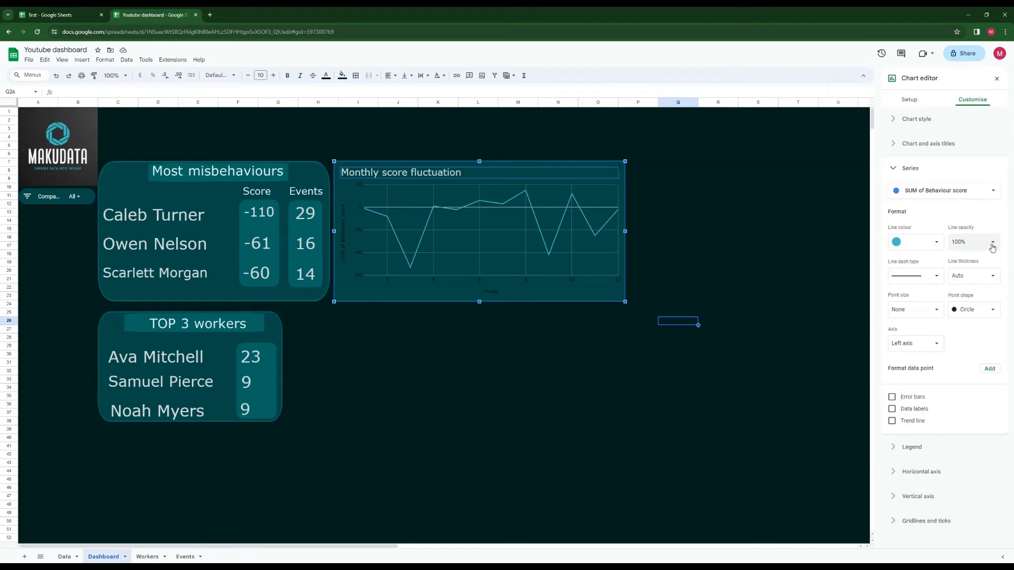
{"action": "left_click", "coordinate": [992, 280]}
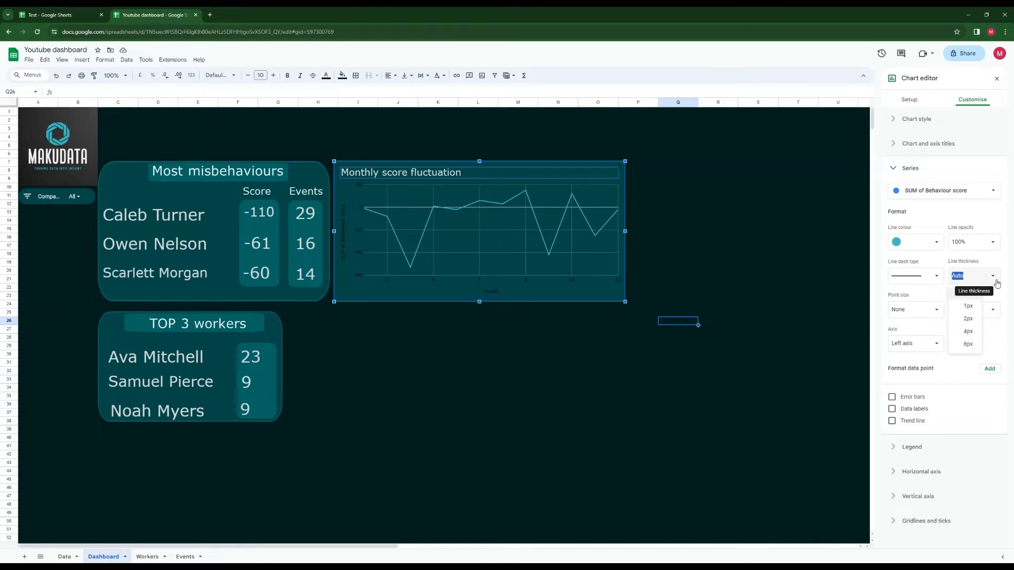
{"action": "left_click", "coordinate": [971, 331]}
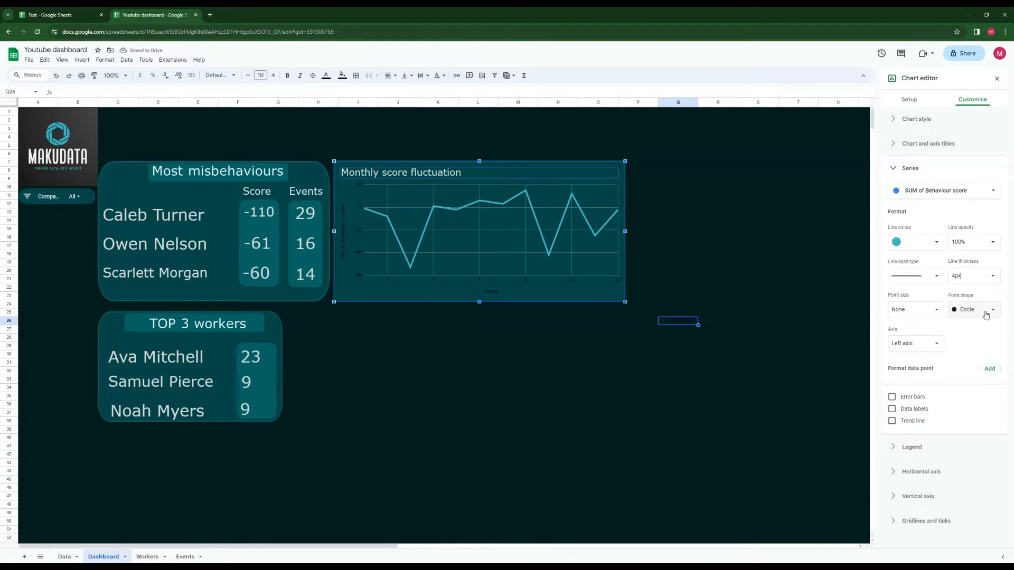
{"action": "left_click", "coordinate": [937, 351]}
{"action": "left_click", "coordinate": [937, 344]}
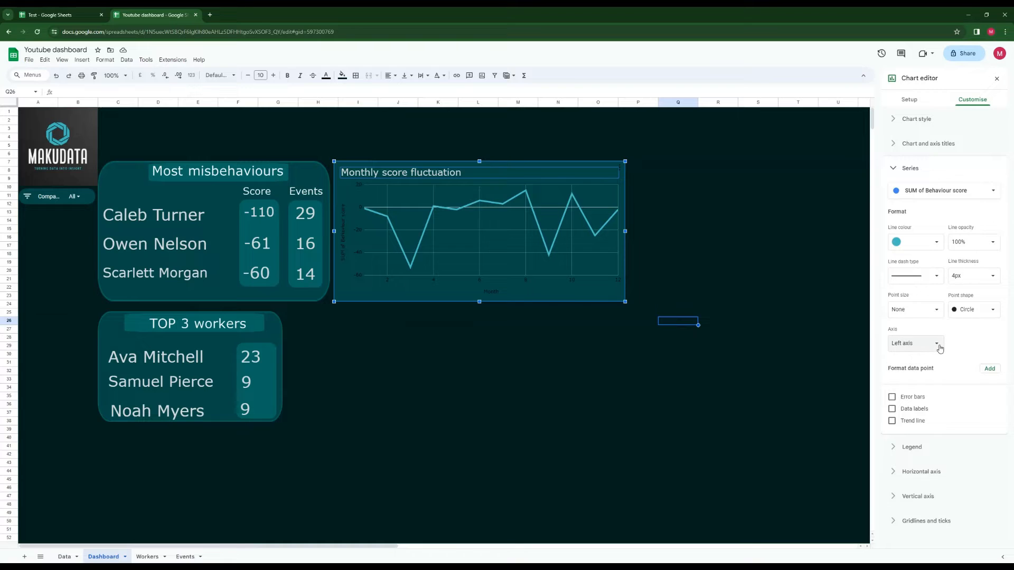
Add data labels to the SUM of Behaviour score series and set their position to Centre
{"action": "left_click", "coordinate": [892, 410]}
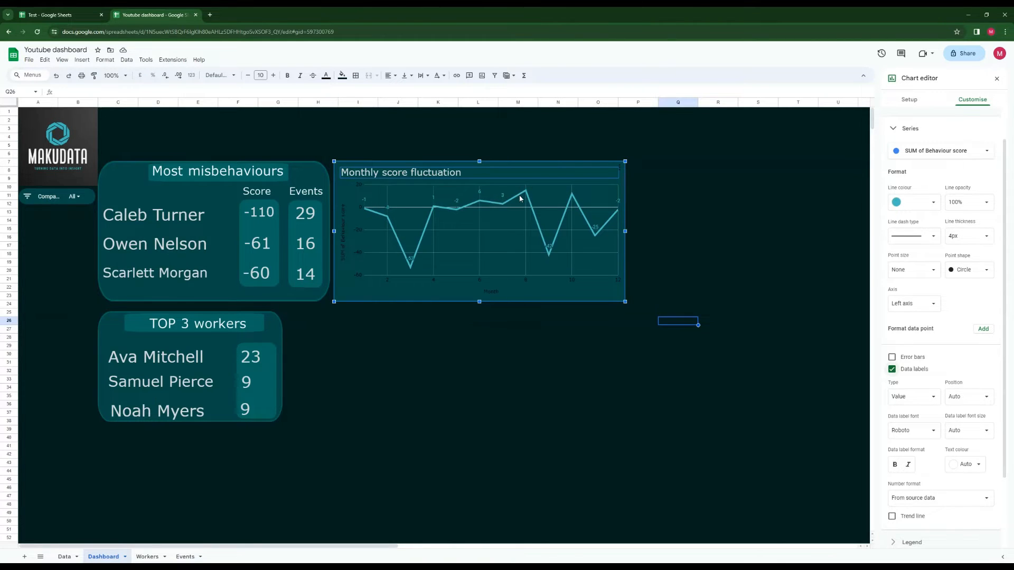
{"action": "left_click", "coordinate": [67, 15]}
{"action": "left_click", "coordinate": [161, 17]}
{"action": "left_click", "coordinate": [970, 397]}
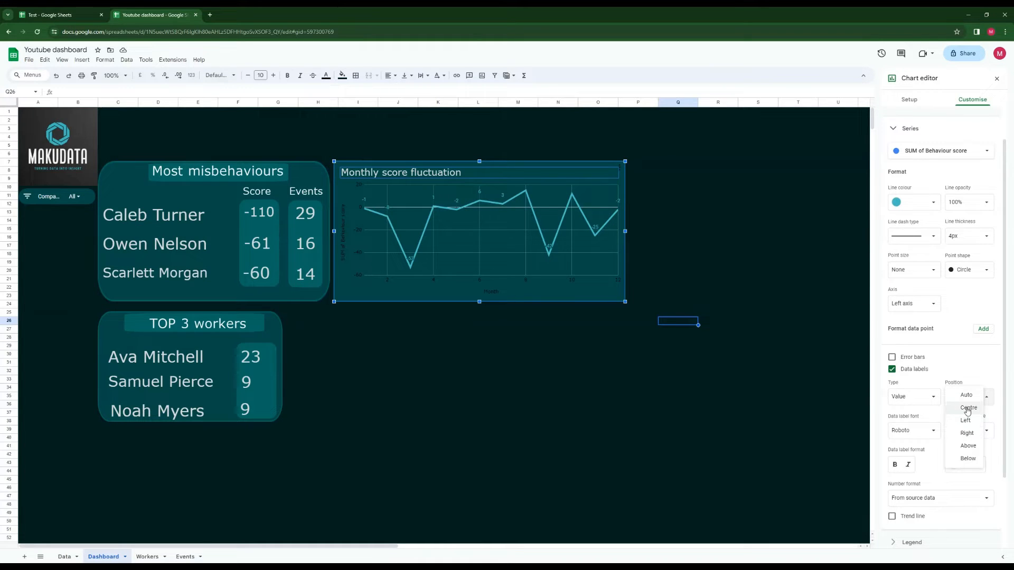
{"action": "left_click", "coordinate": [968, 408]}
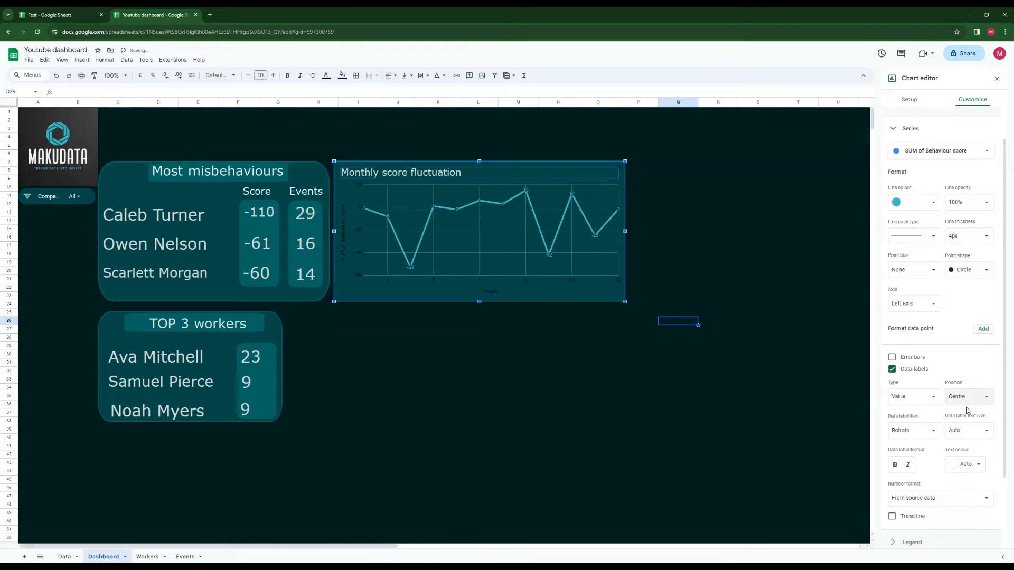
Set the text colour of the data labels on the Monthly score fluctuation line series to light grey
{"action": "left_click", "coordinate": [32, 15]}
{"action": "left_click", "coordinate": [161, 15]}
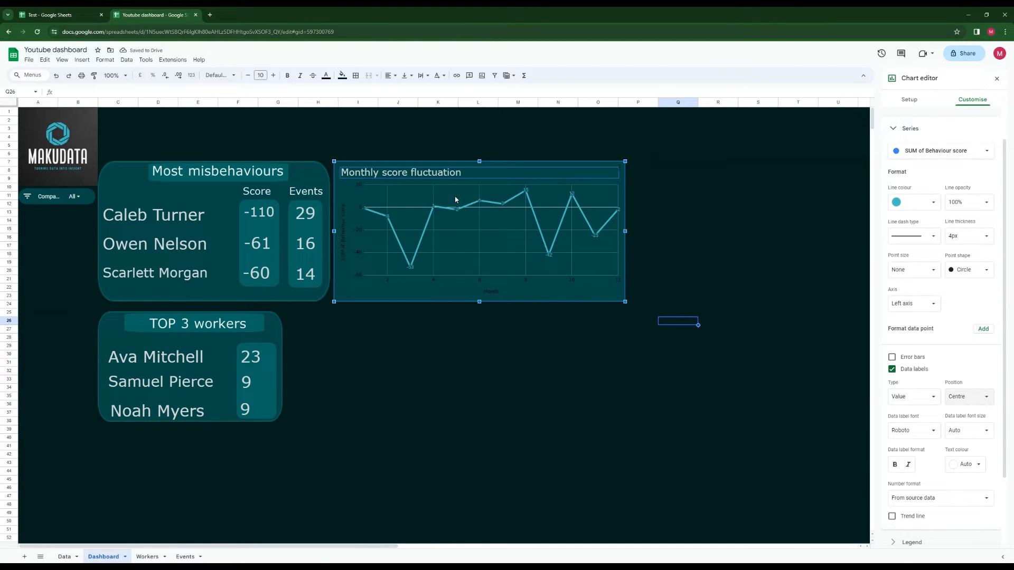
{"action": "left_click", "coordinate": [526, 190]}
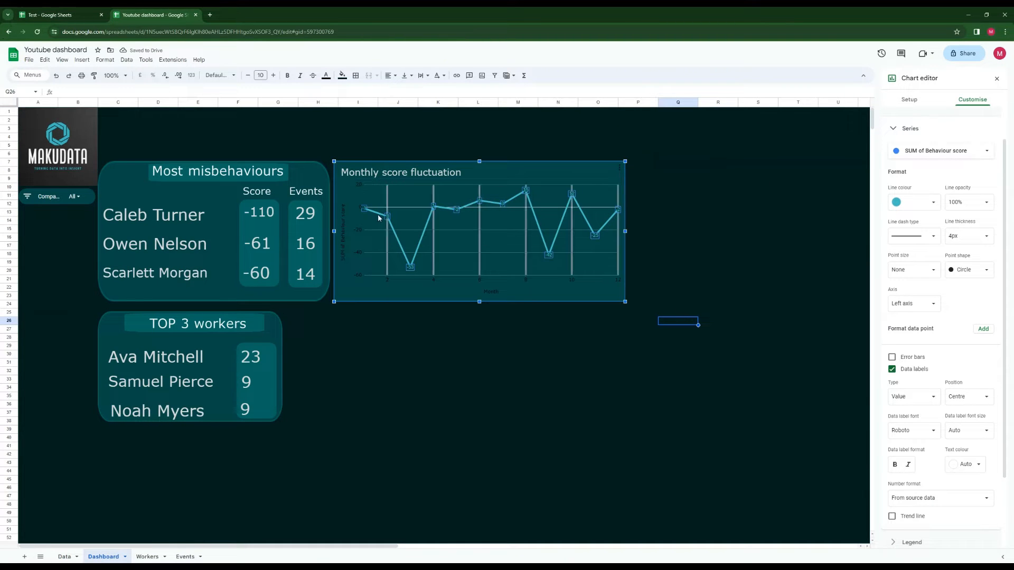
{"action": "scroll", "coordinate": [964, 406], "scroll_direction": "down", "scroll_amount": 2}
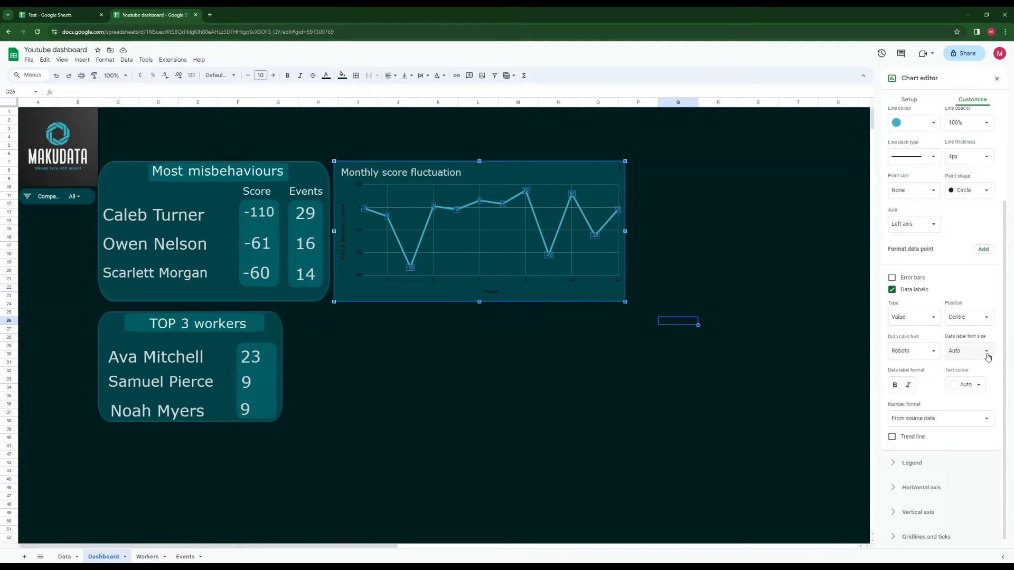
{"action": "left_click", "coordinate": [975, 388]}
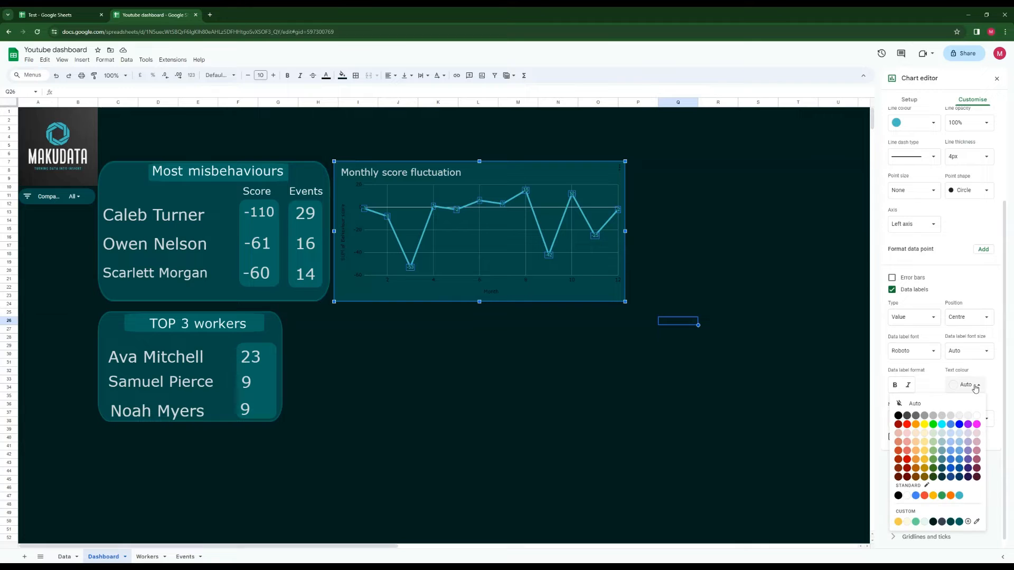
{"action": "left_click", "coordinate": [952, 420]}
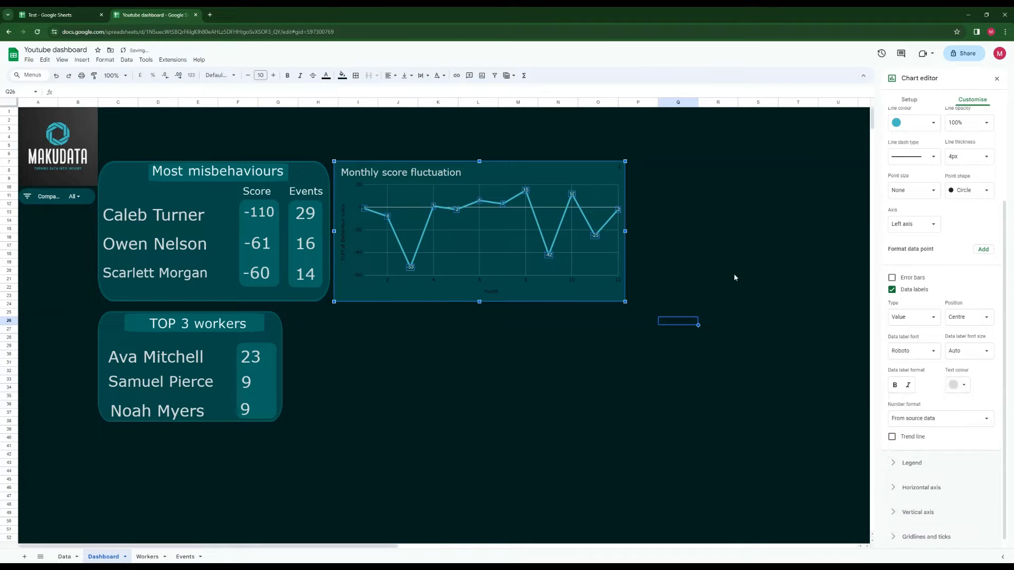
{"action": "left_click", "coordinate": [701, 230]}
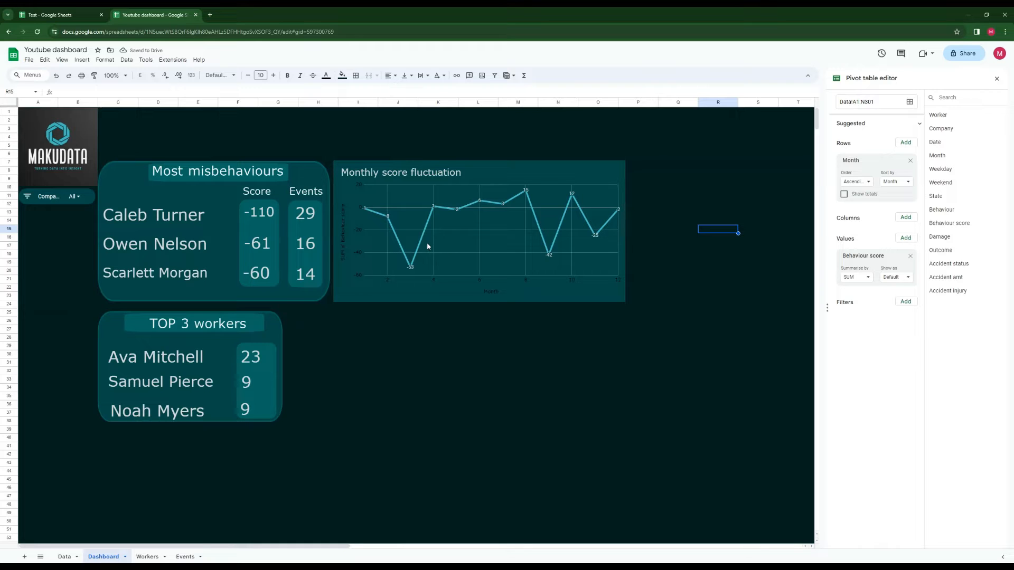
Delete the vertical axis title "SUM of Behaviour score" from the Monthly score fluctuation chart
{"action": "left_click", "coordinate": [556, 184]}
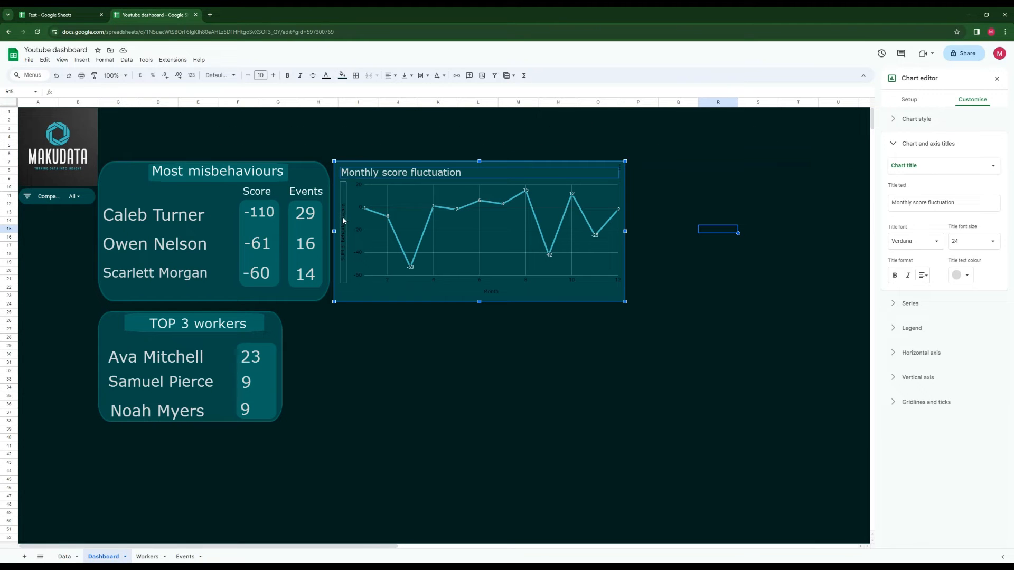
{"action": "left_click", "coordinate": [343, 220]}
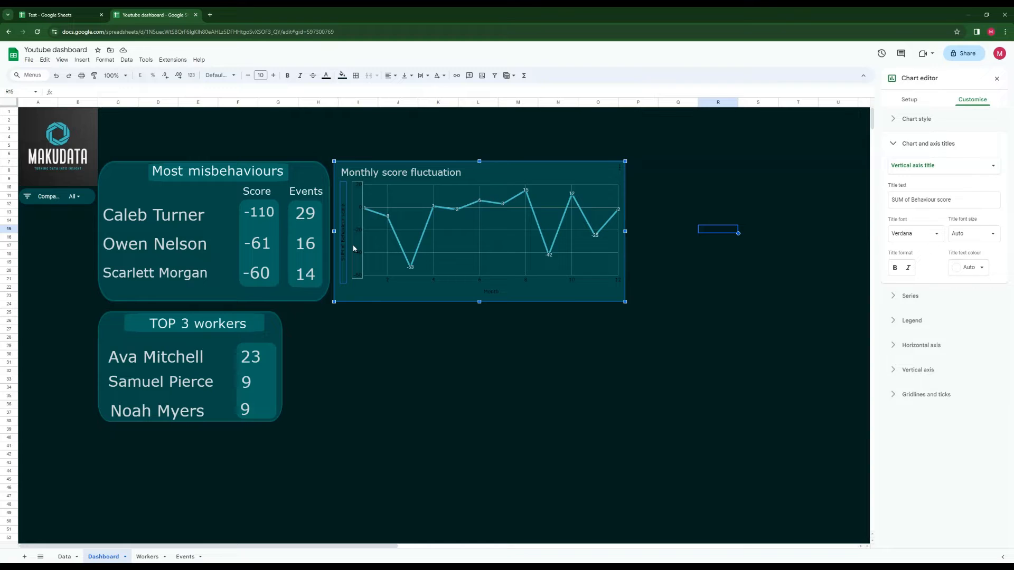
{"action": "key", "text": "Delete"}
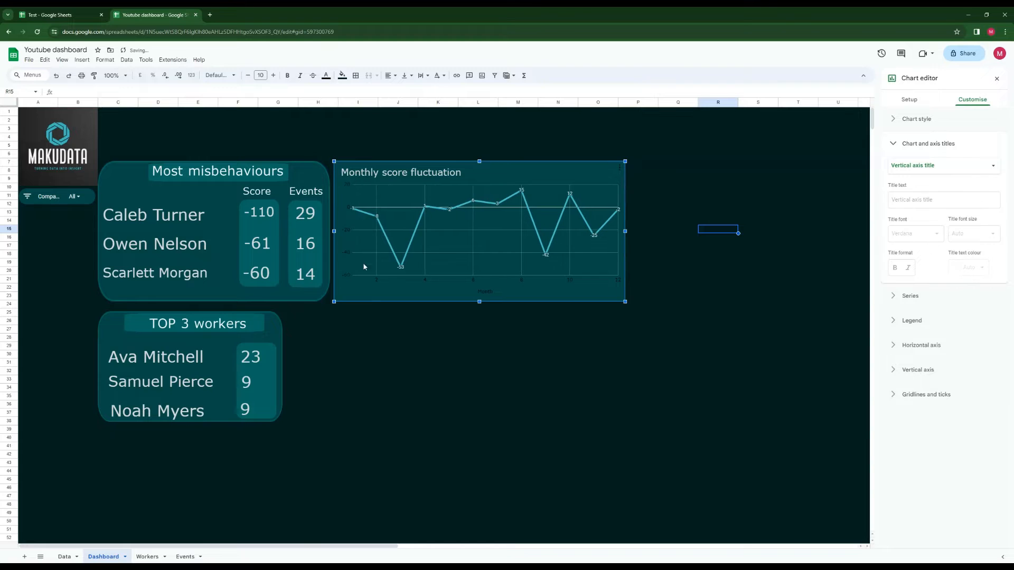
Set the vertical axis labels to font size 6 and the custom dark teal text colour that matches the chart background
{"action": "left_click", "coordinate": [346, 208]}
{"action": "key", "text": "Delete"}
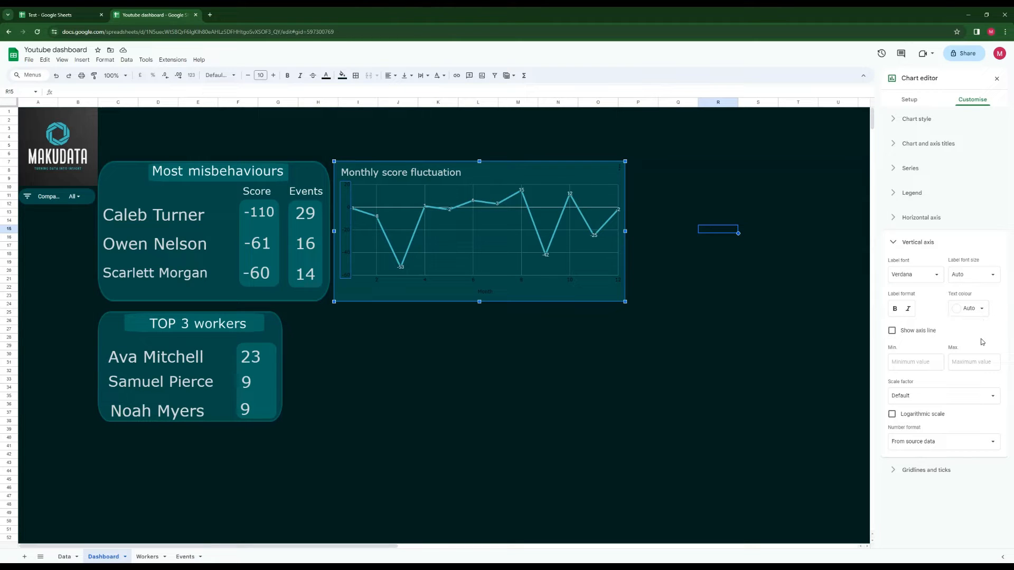
{"action": "left_click", "coordinate": [992, 277]}
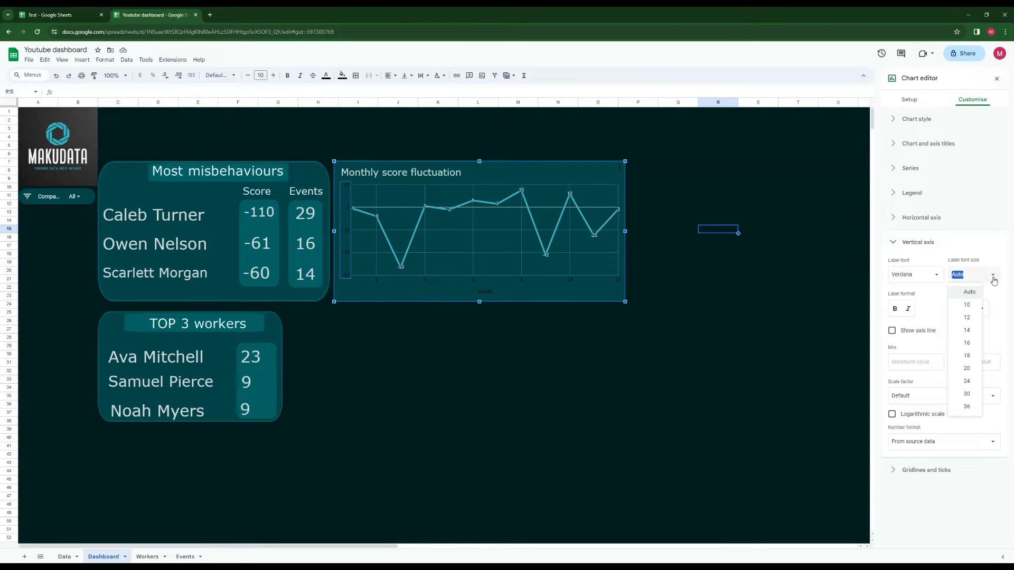
{"action": "type", "text": "0"}
{"action": "key", "text": "Return"}
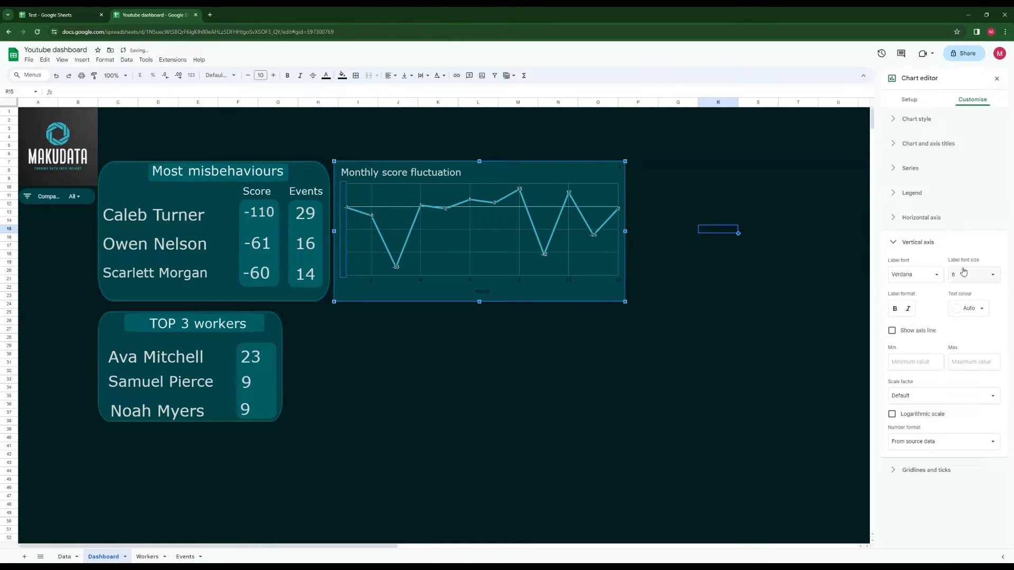
{"action": "left_click", "coordinate": [976, 310]}
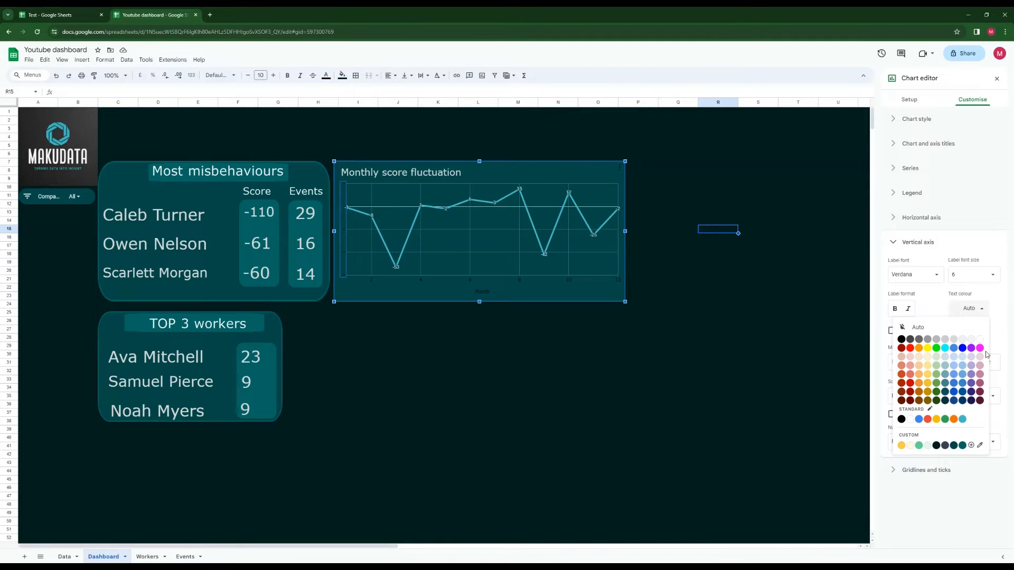
{"action": "left_click", "coordinate": [954, 445]}
{"action": "left_click", "coordinate": [966, 309]}
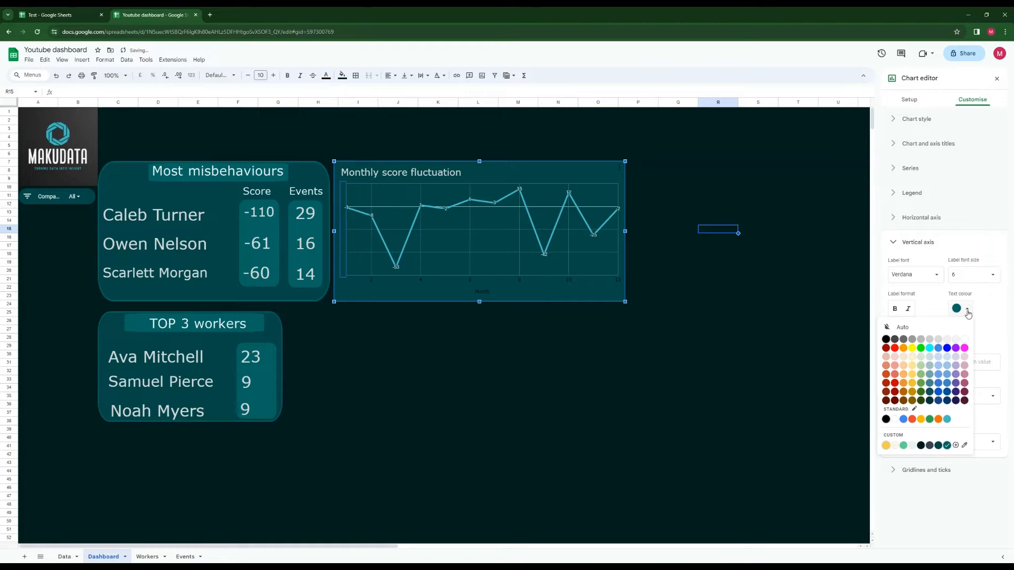
{"action": "left_click", "coordinate": [398, 294]}
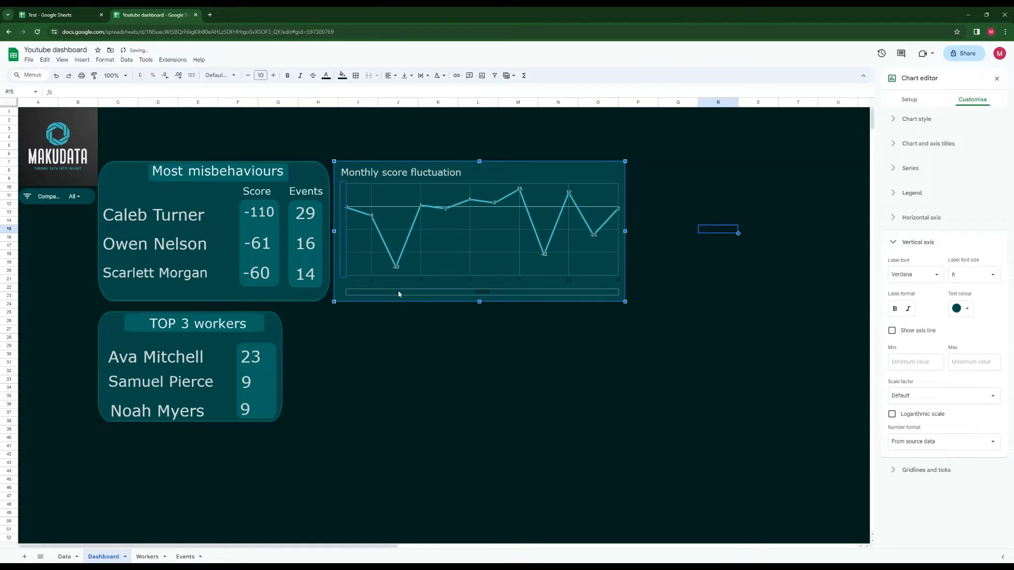
Set the text colour of the chart's horizontal axis labels to light grey
{"action": "left_click", "coordinate": [636, 322]}
{"action": "left_click", "coordinate": [506, 188]}
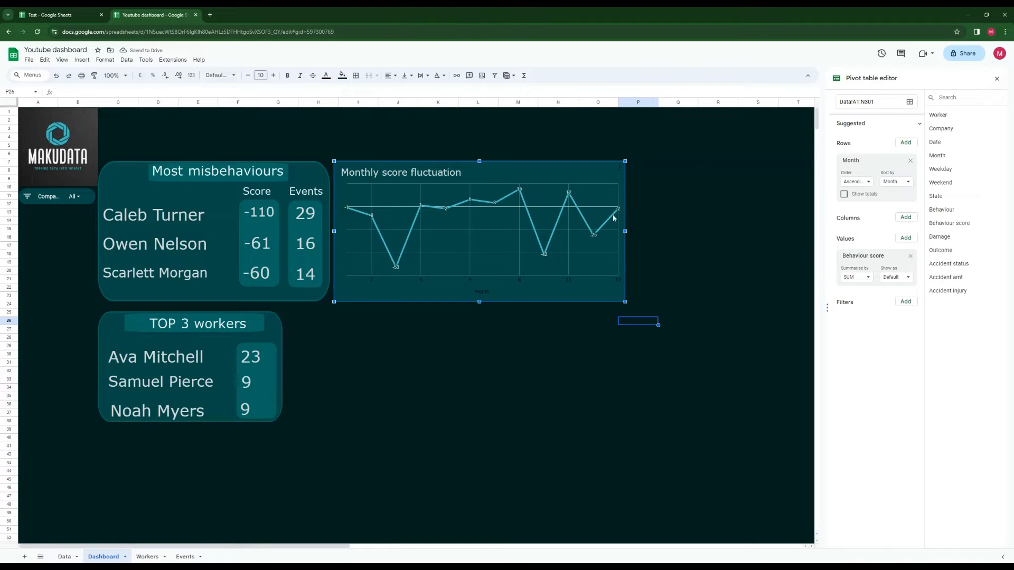
{"action": "double_click", "coordinate": [470, 283]}
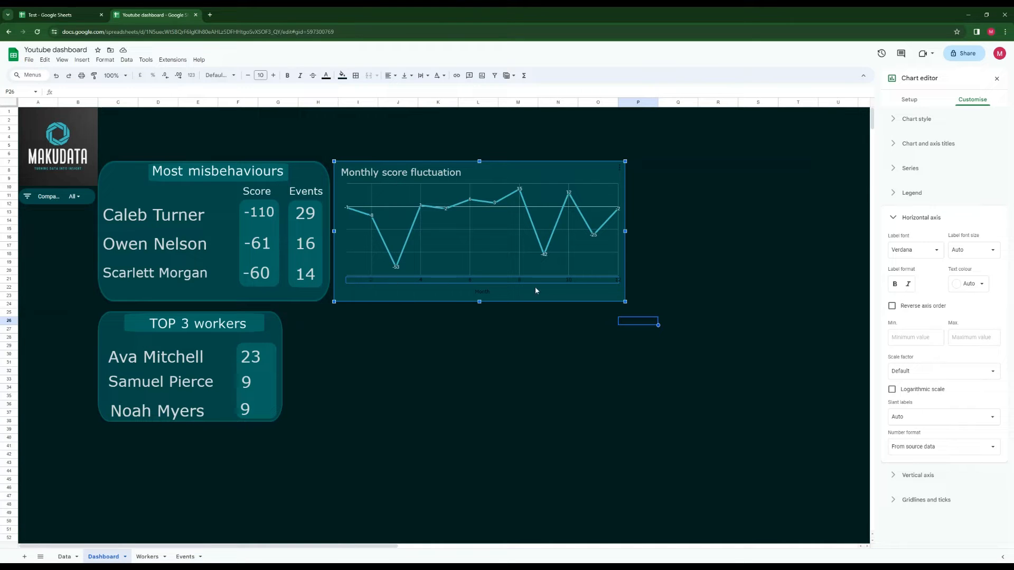
{"action": "left_click", "coordinate": [979, 285]}
{"action": "left_click", "coordinate": [957, 319]}
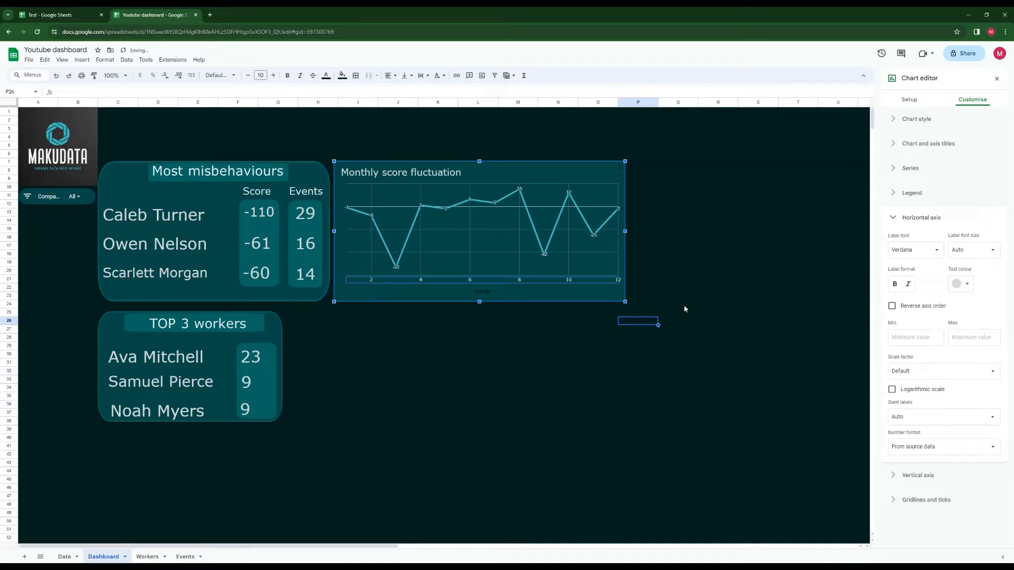
Set the text colour of the chart's horizontal axis title "Month" to light grey
{"action": "double_click", "coordinate": [486, 294]}
{"action": "left_click", "coordinate": [513, 312]}
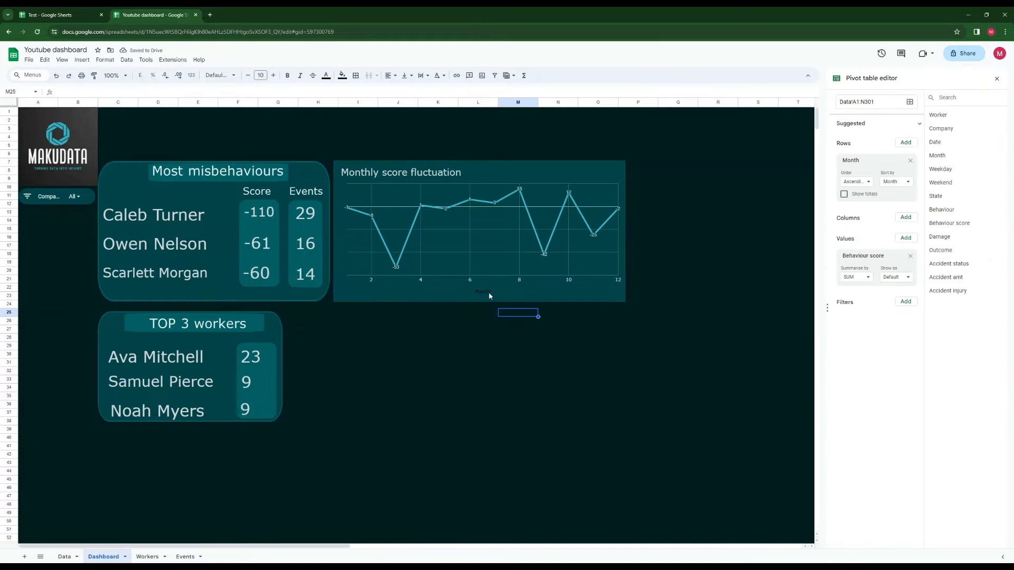
{"action": "left_click", "coordinate": [489, 294]}
{"action": "double_click", "coordinate": [490, 293]}
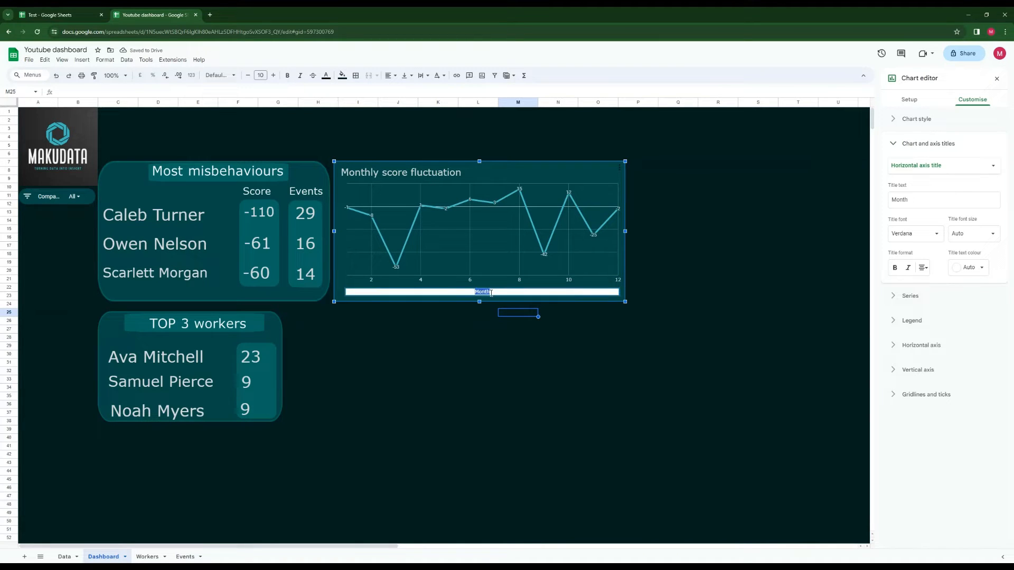
{"action": "left_click", "coordinate": [489, 295]}
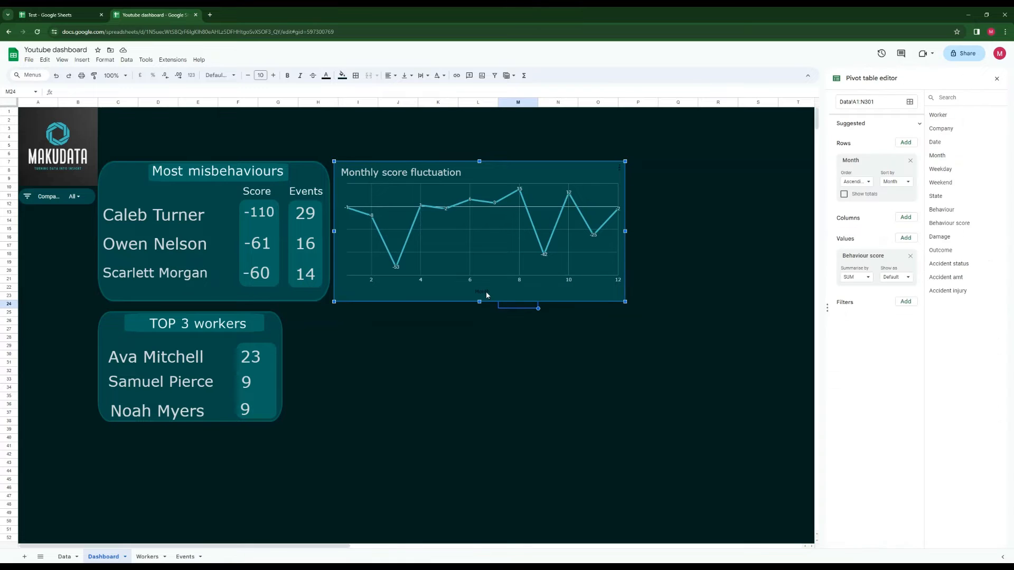
{"action": "left_click", "coordinate": [486, 292]}
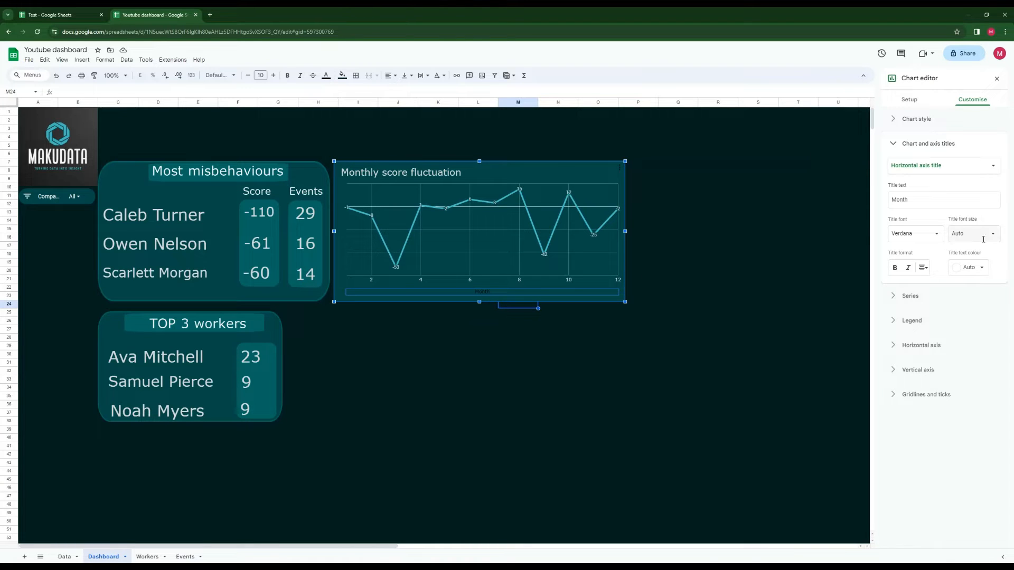
{"action": "left_click", "coordinate": [983, 239]}
{"action": "left_click", "coordinate": [990, 236]}
{"action": "left_click", "coordinate": [981, 268]}
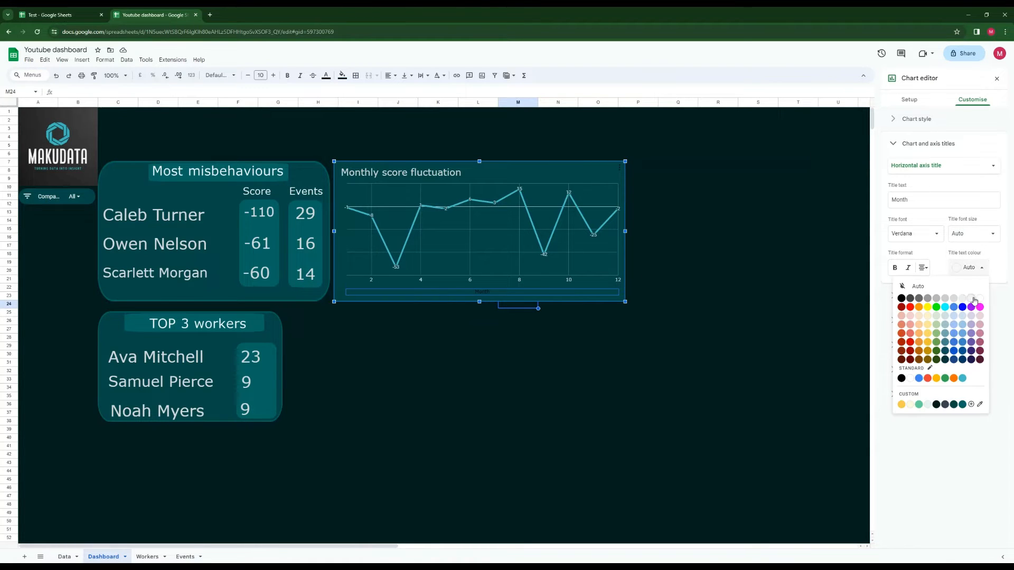
{"action": "left_click", "coordinate": [972, 298]}
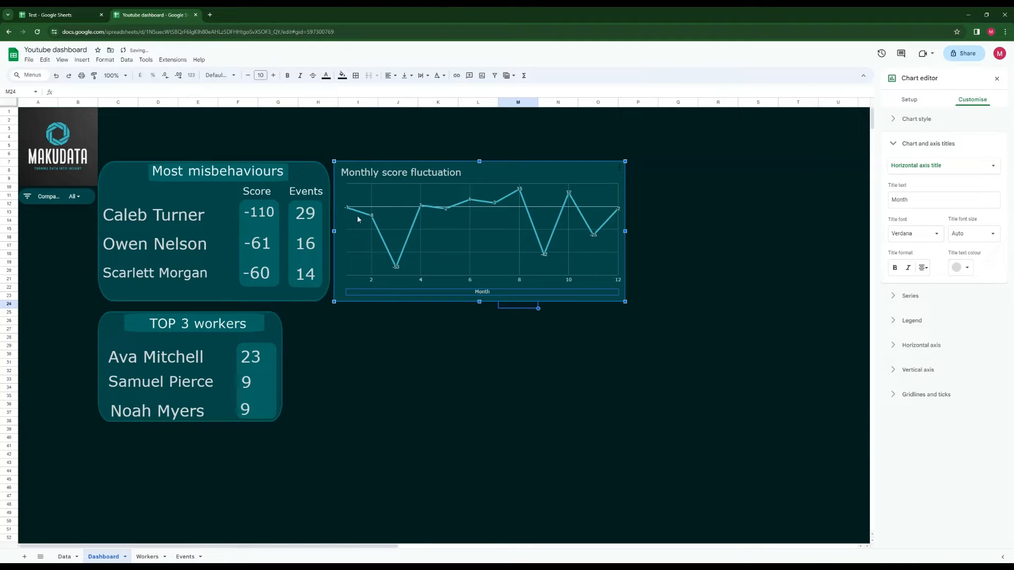
Remove the horizontal axis major gridlines and recolour the vertical axis major gridlines with the custom dark teal of the chart background
{"action": "left_click", "coordinate": [897, 396]}
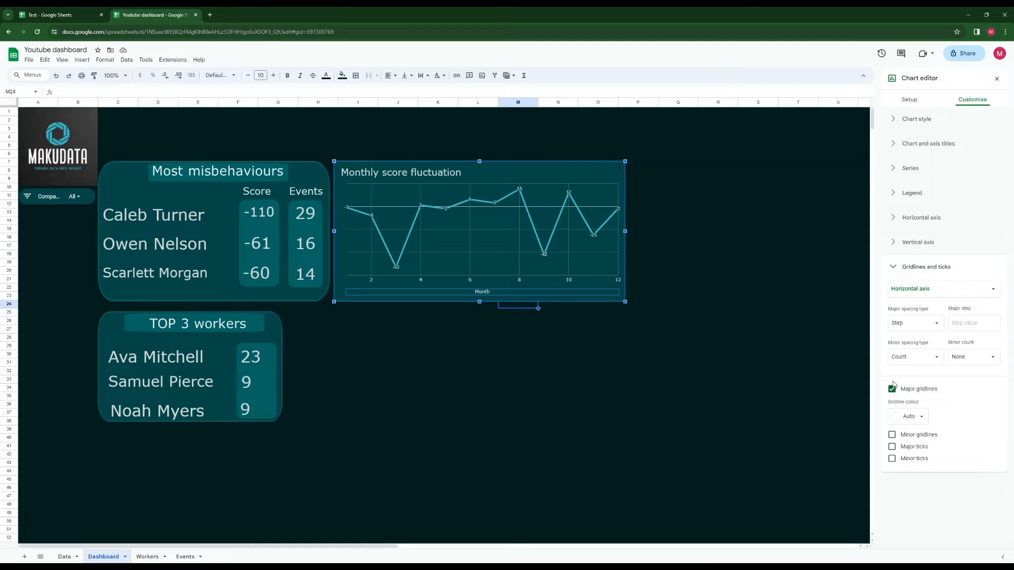
{"action": "left_click", "coordinate": [892, 391]}
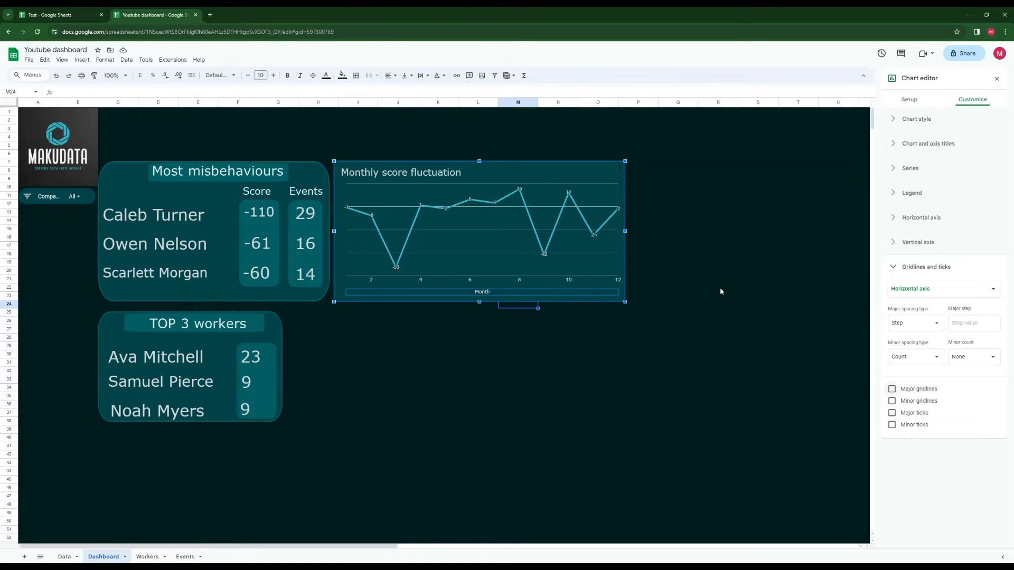
{"action": "left_click", "coordinate": [492, 253]}
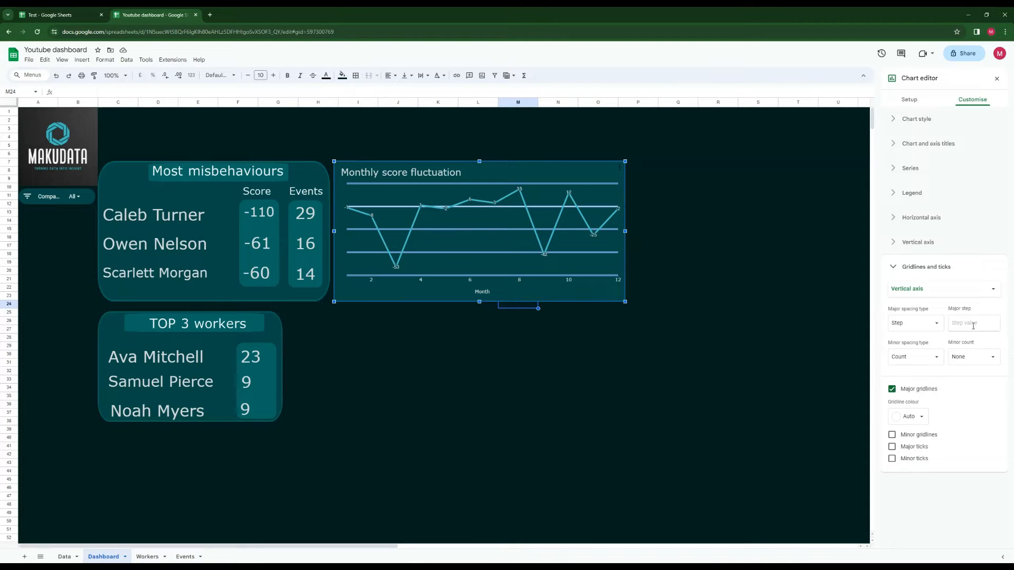
{"action": "left_click", "coordinate": [909, 416]}
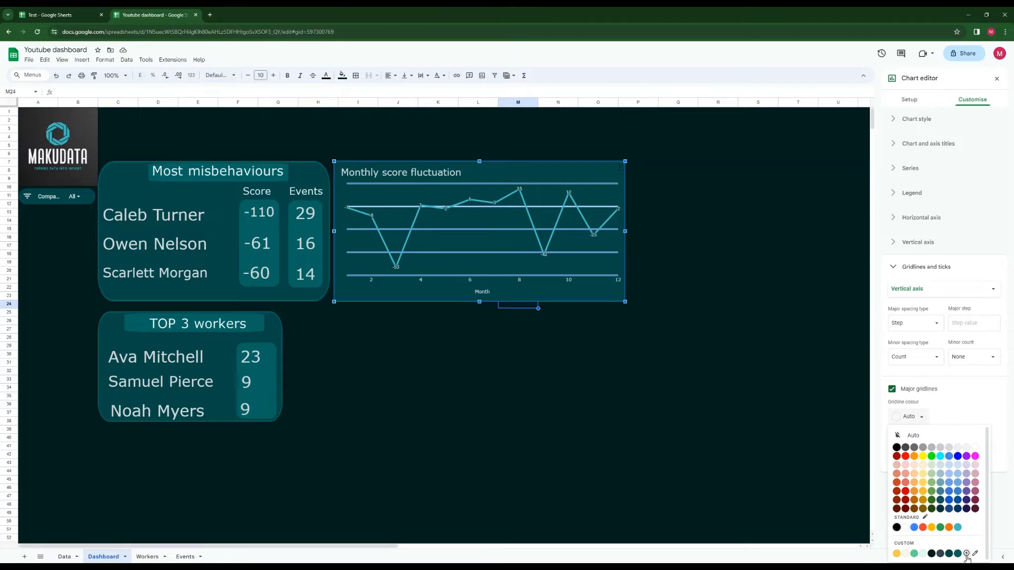
{"action": "left_click", "coordinate": [948, 553]}
{"action": "left_click", "coordinate": [718, 413]}
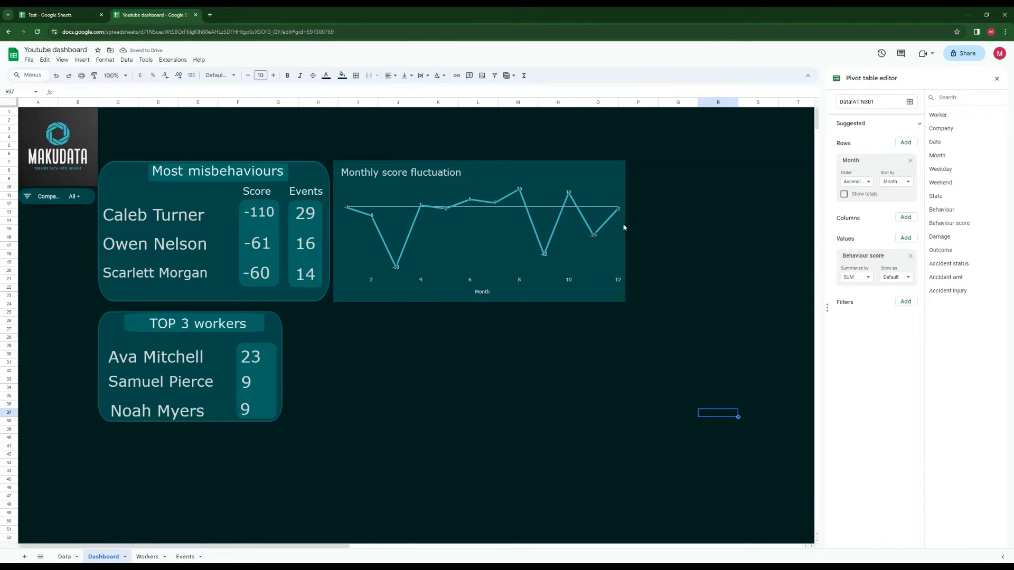
Compare the formatted Monthly score fluctuation chart with its counterpart on the dashboard in the Test spreadsheet
{"action": "left_click", "coordinate": [52, 15]}
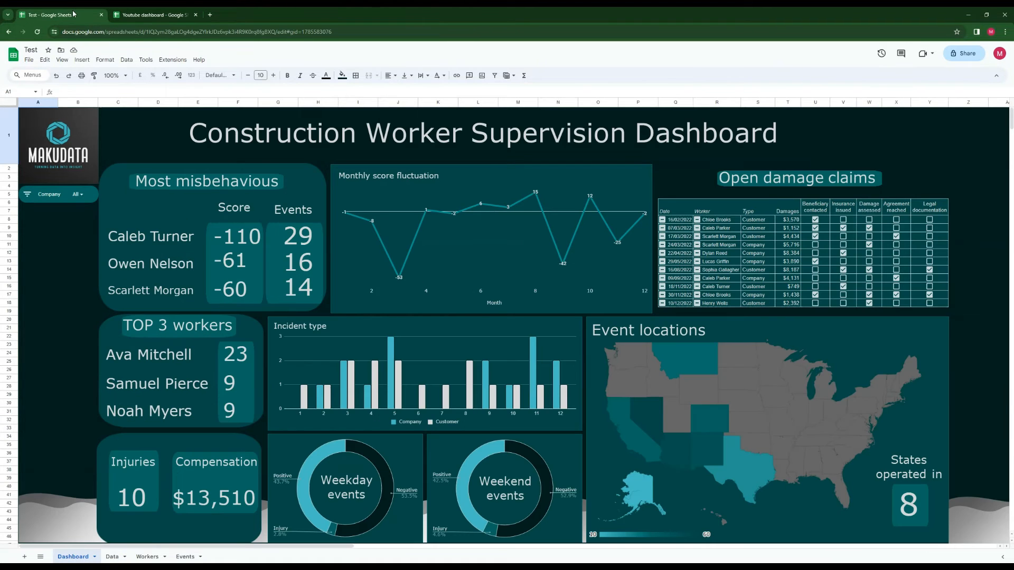
{"action": "left_click", "coordinate": [151, 18]}
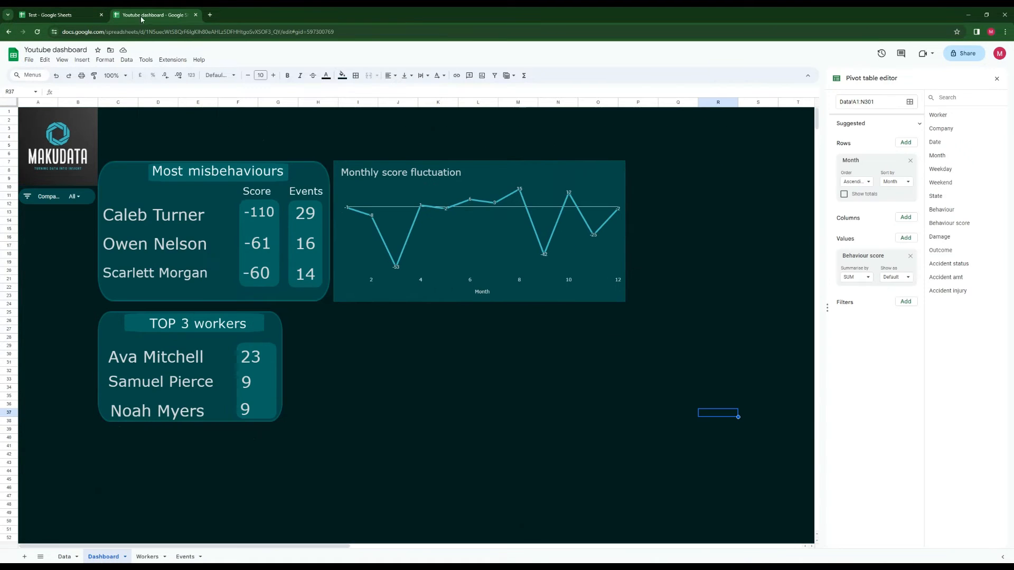
{"action": "left_click", "coordinate": [75, 18]}
{"action": "left_click", "coordinate": [147, 19]}
{"action": "left_click", "coordinate": [100, 19]}
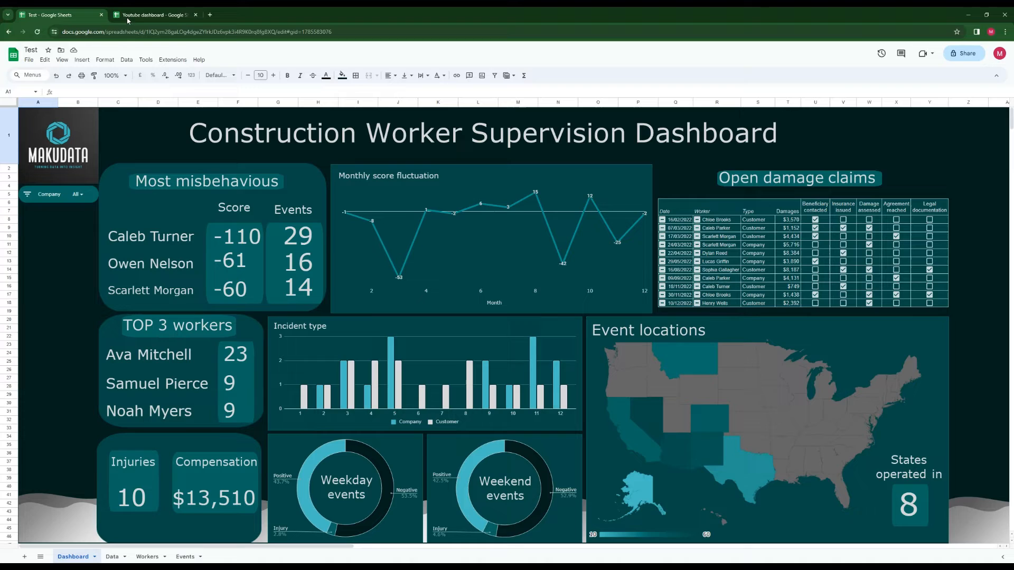
{"action": "left_click", "coordinate": [166, 19]}
{"action": "left_click", "coordinate": [358, 213]}
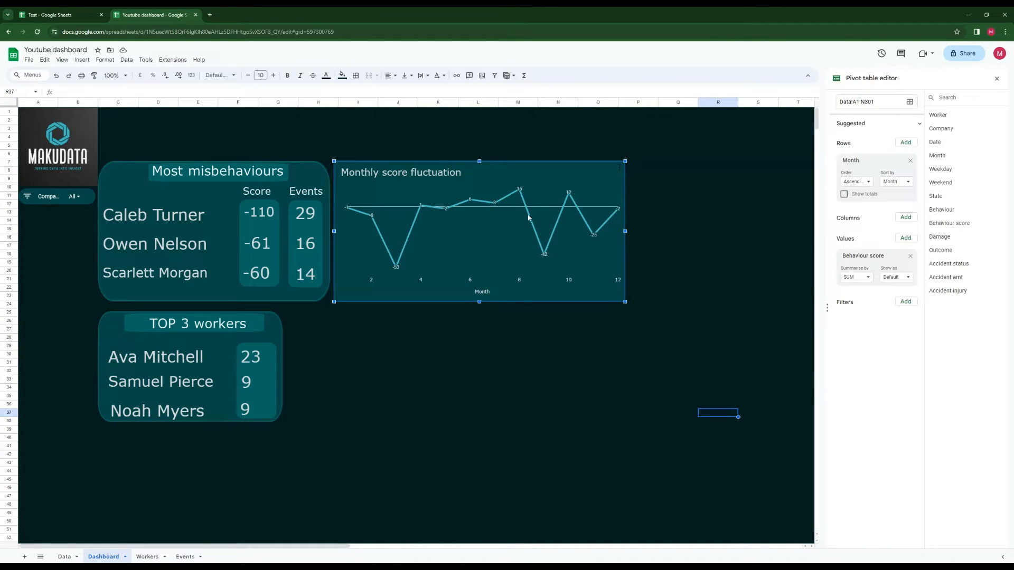
{"action": "left_click", "coordinate": [477, 364]}
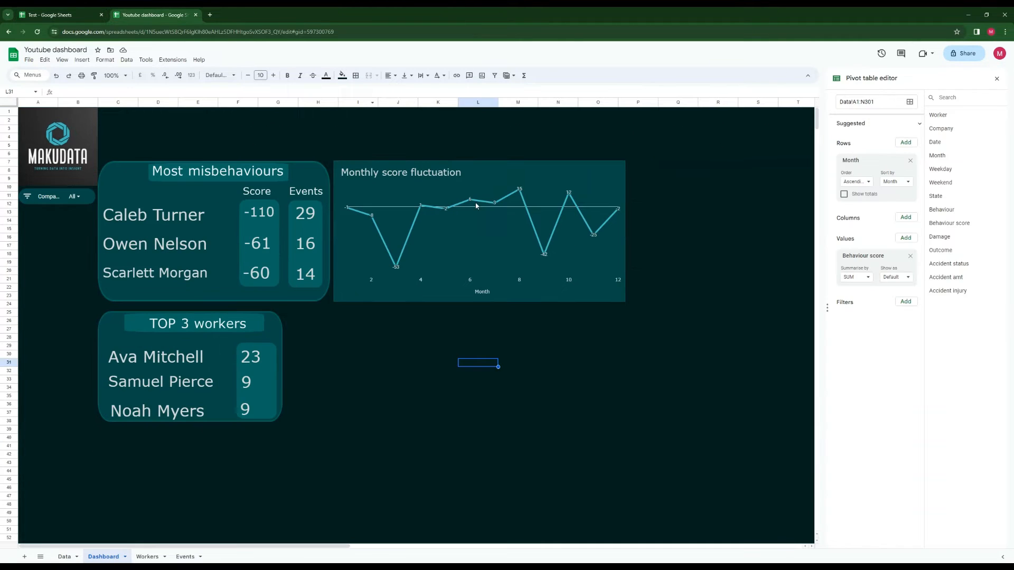
{"action": "left_click", "coordinate": [537, 231]}
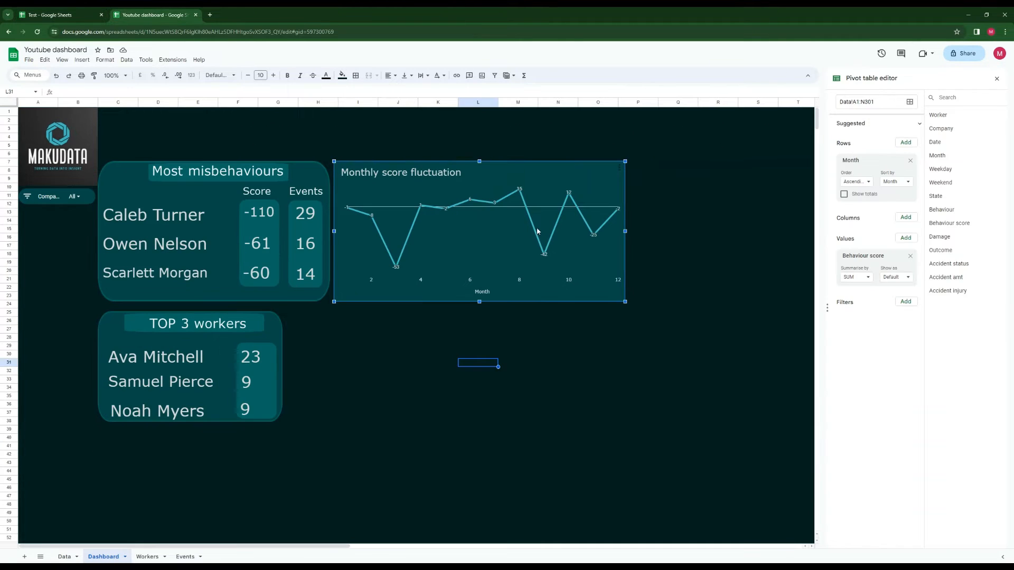
Try the custom dark teal as the line colour of the Monthly score fluctuation chart's behaviour score series
{"action": "double_click", "coordinate": [535, 232]}
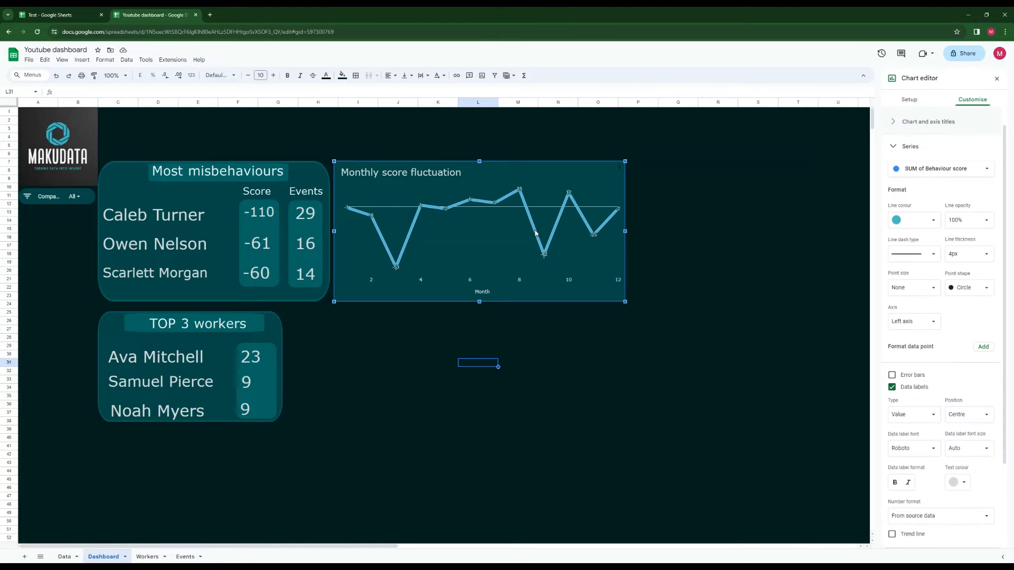
{"action": "left_click", "coordinate": [928, 221]}
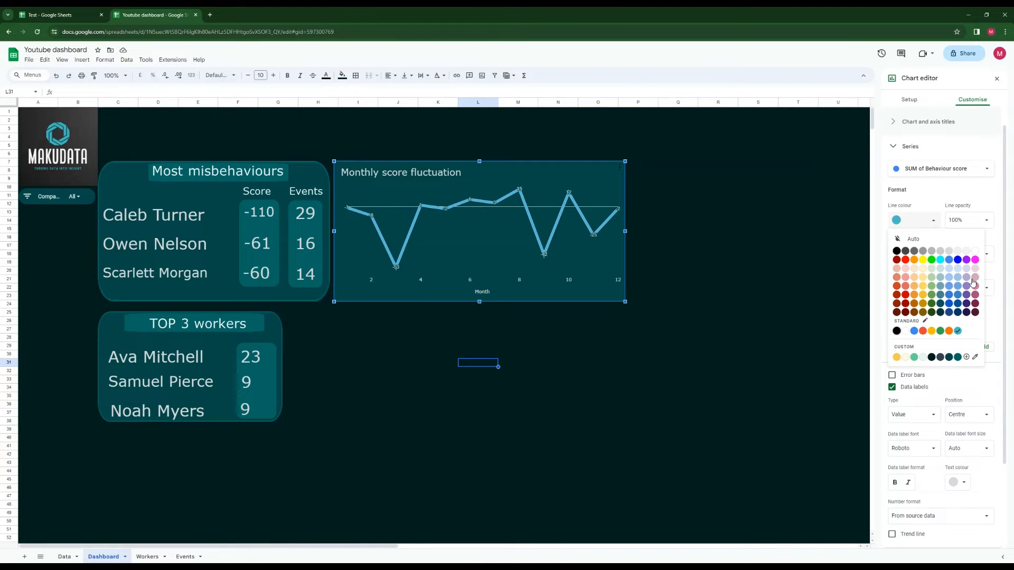
{"action": "left_click", "coordinate": [957, 357]}
{"action": "left_click", "coordinate": [789, 330]}
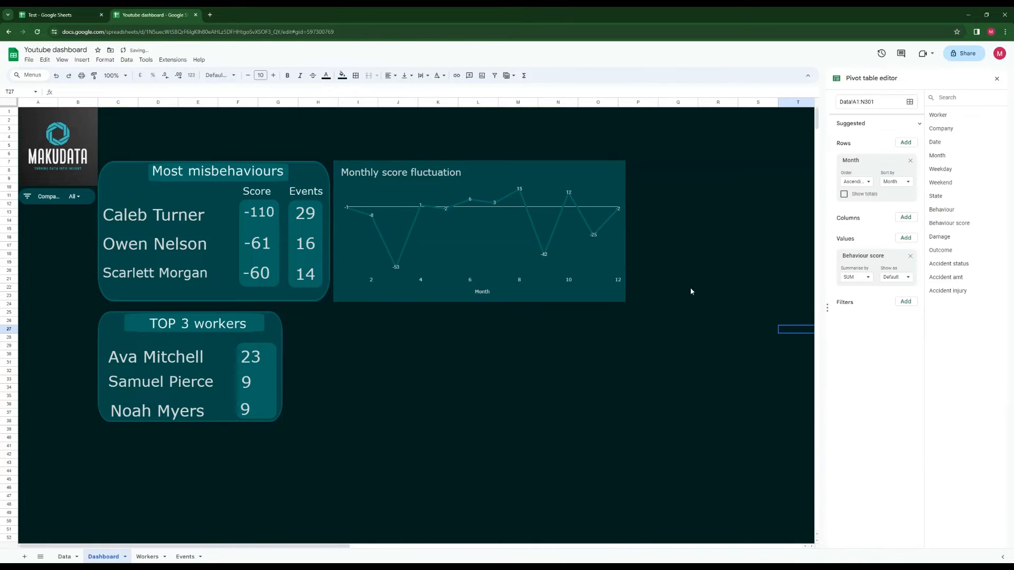
Return the Monthly score fluctuation line to the standard light blue-teal colour
{"action": "double_click", "coordinate": [535, 230]}
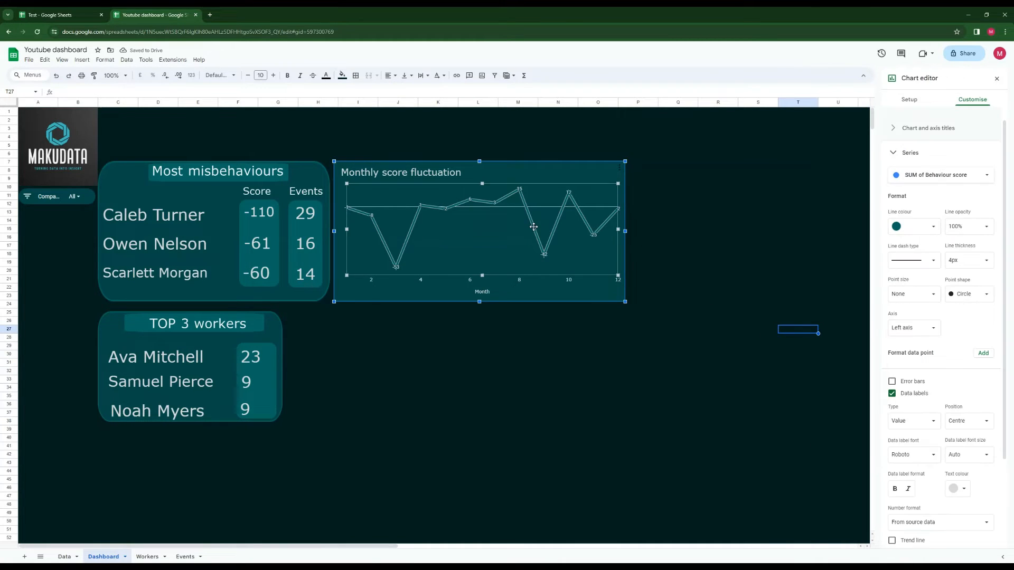
{"action": "left_click", "coordinate": [932, 226]}
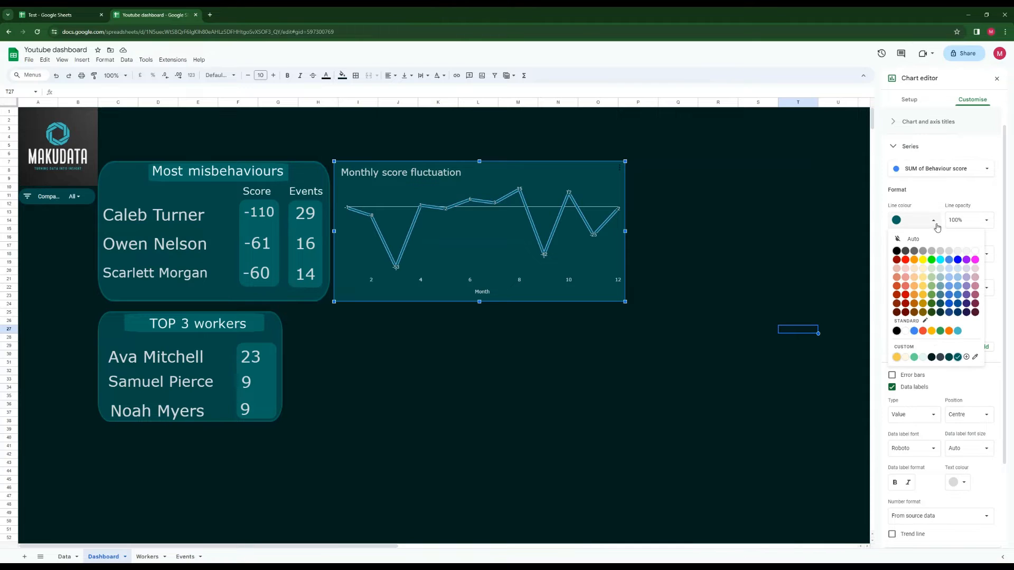
{"action": "left_click", "coordinate": [957, 330]}
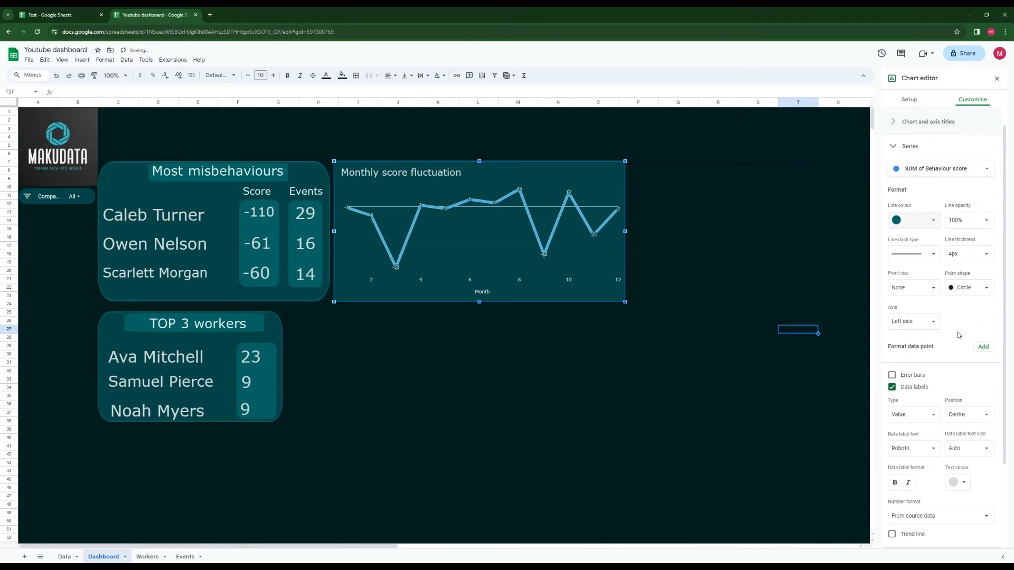
{"action": "left_click", "coordinate": [753, 329]}
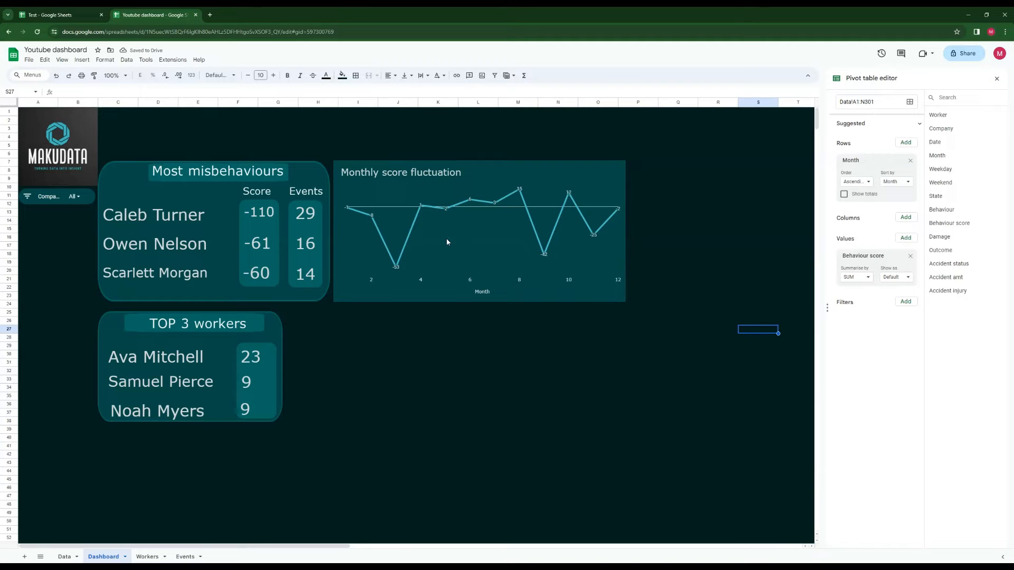
Test the Company slicer with only Nexus Builders Unlimited, Summit Construct Solutions and Vanguard Builders Alliance, and restore all companies
{"action": "left_click", "coordinate": [62, 203]}
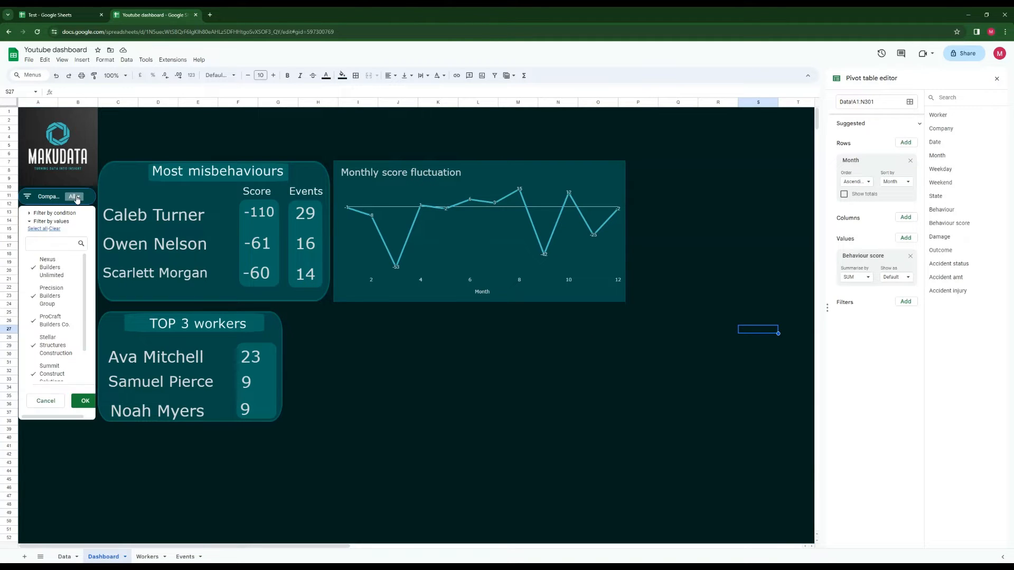
{"action": "left_click", "coordinate": [85, 399]}
{"action": "left_click", "coordinate": [79, 202]}
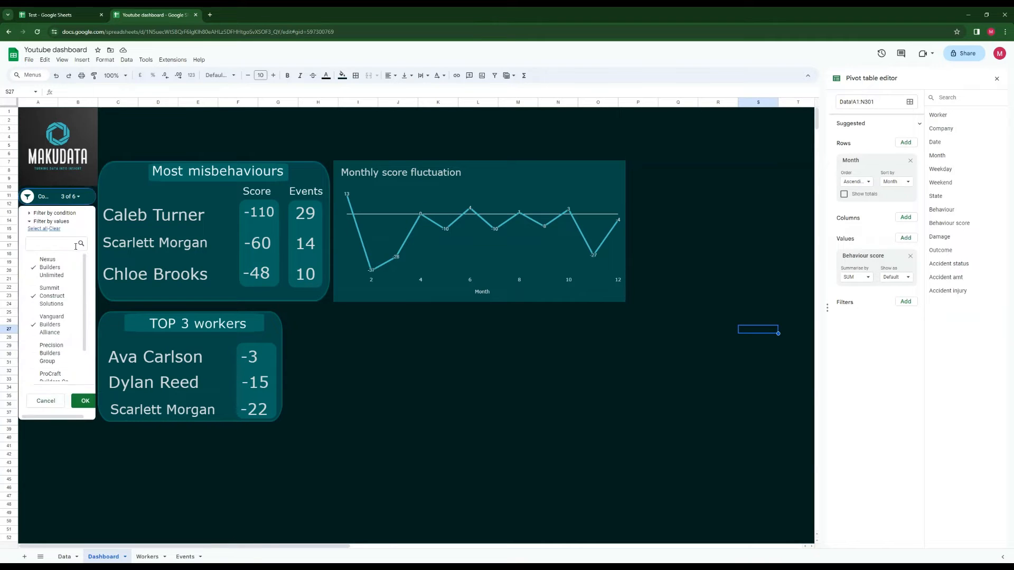
{"action": "left_click", "coordinate": [86, 401]}
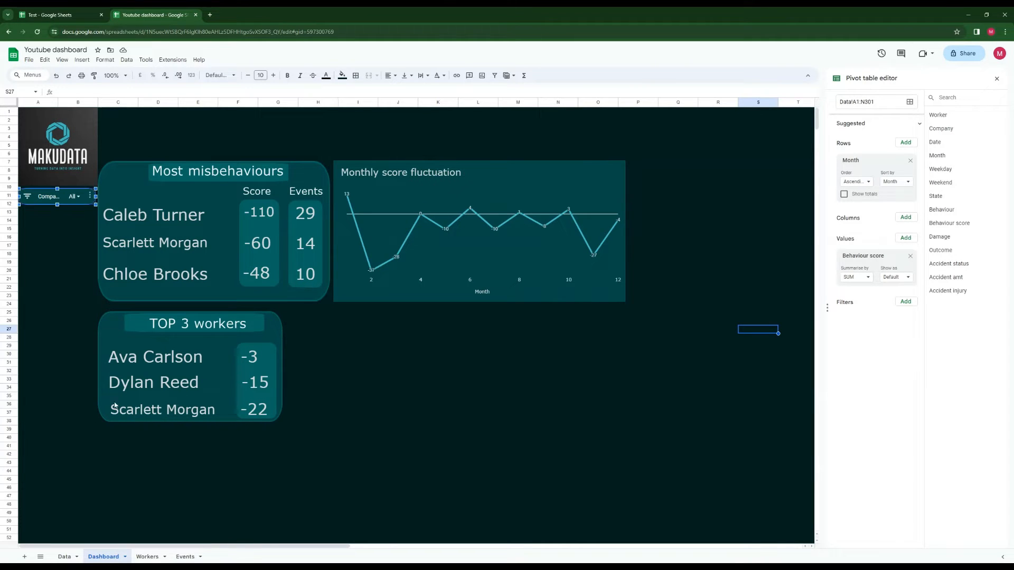
{"action": "left_click", "coordinate": [389, 391]}
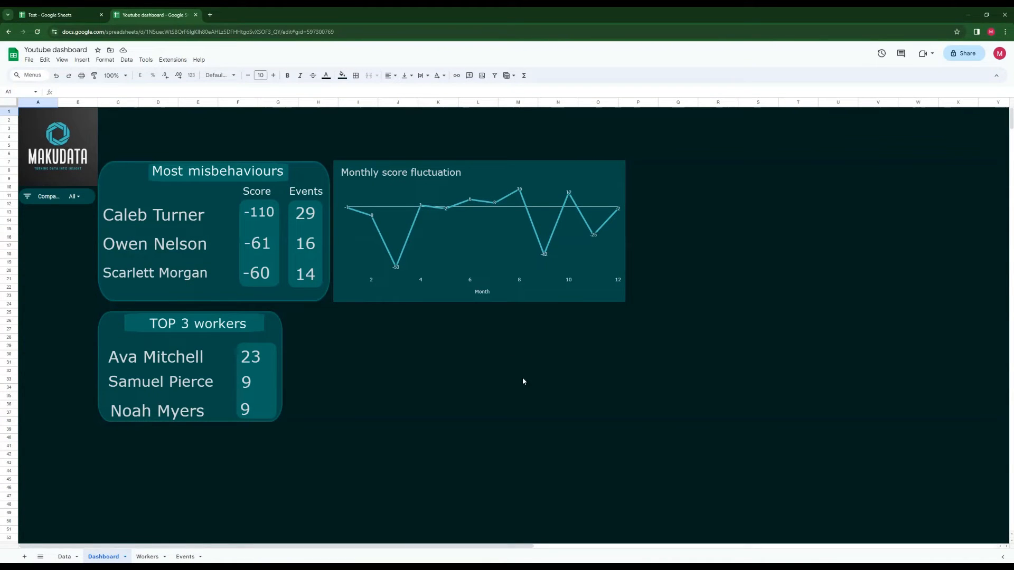
Review the Incident type chart on the Test spreadsheet's dashboard and return to the Youtube dashboard
{"action": "left_click", "coordinate": [79, 16]}
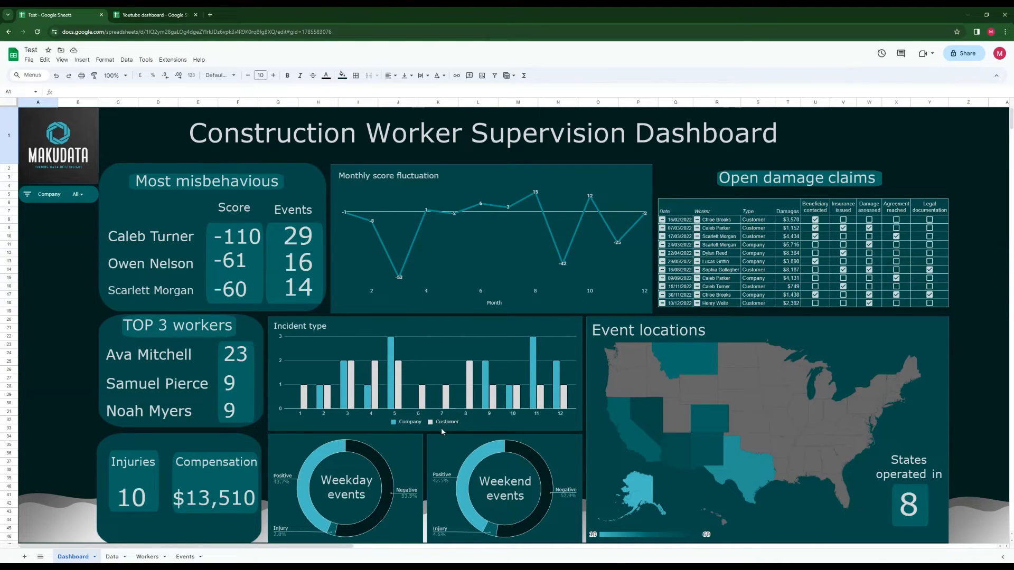
{"action": "left_click", "coordinate": [168, 15]}
{"action": "left_click", "coordinate": [362, 347]}
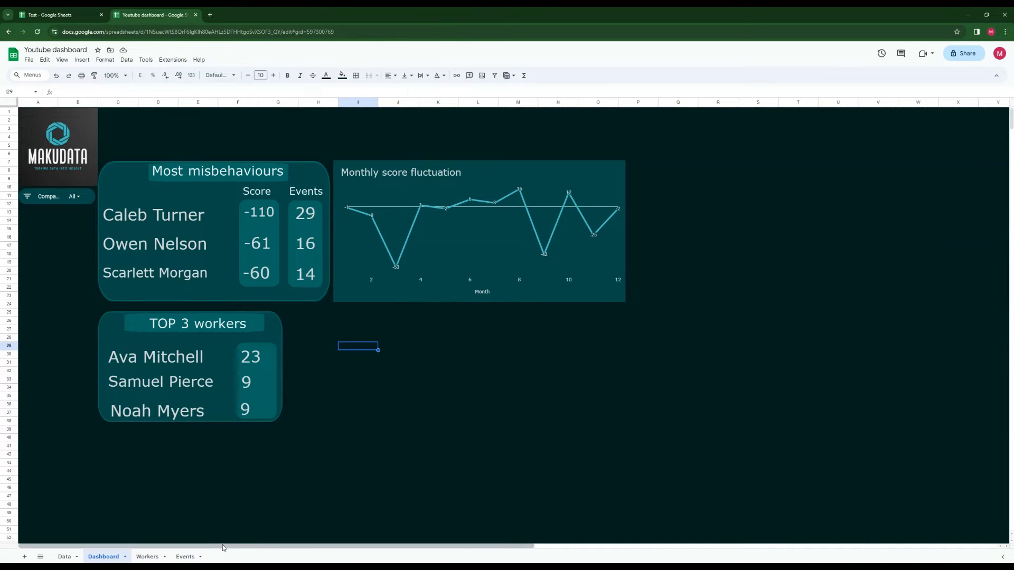
Copy the Month and behaviour score pivot table from AM1:AN13 and paste it at AP1
{"action": "left_click_drag", "start_coordinate": [222, 543], "coordinate": [685, 545]}
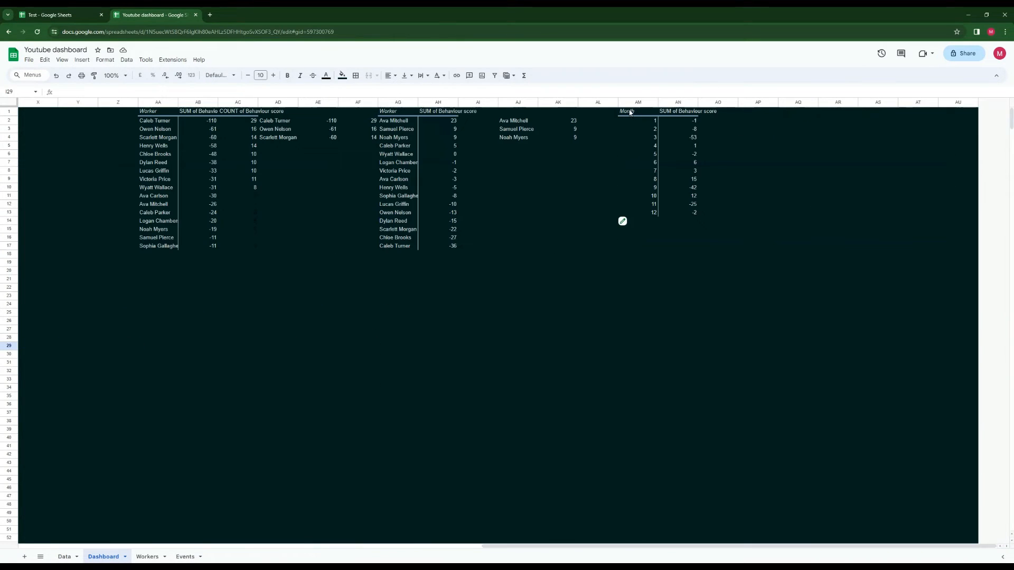
{"action": "left_click_drag", "start_coordinate": [629, 112], "coordinate": [692, 219]}
{"action": "key", "text": "ctrl+c"}
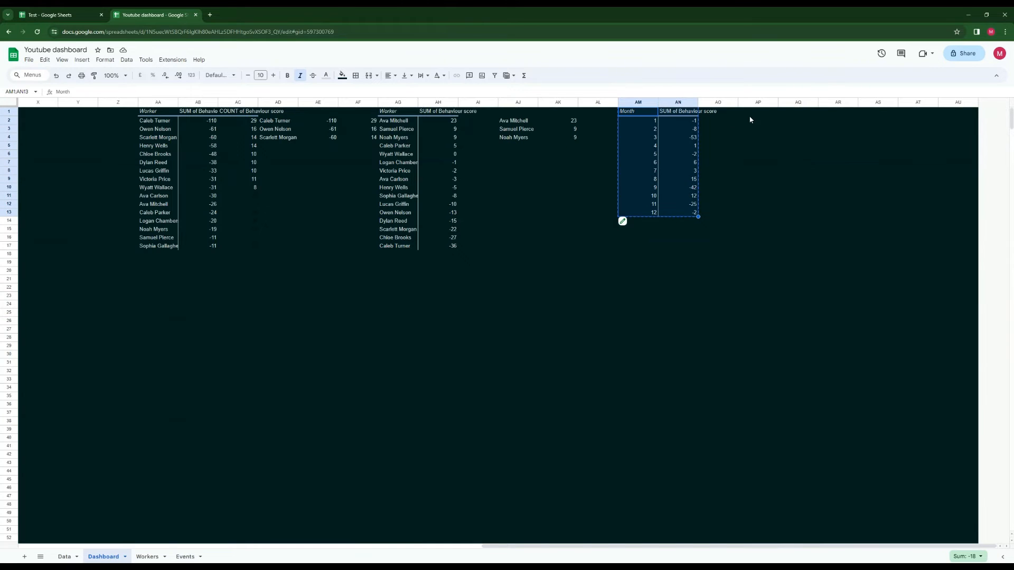
{"action": "left_click", "coordinate": [760, 112]}
{"action": "key", "text": "ctrl+v"}
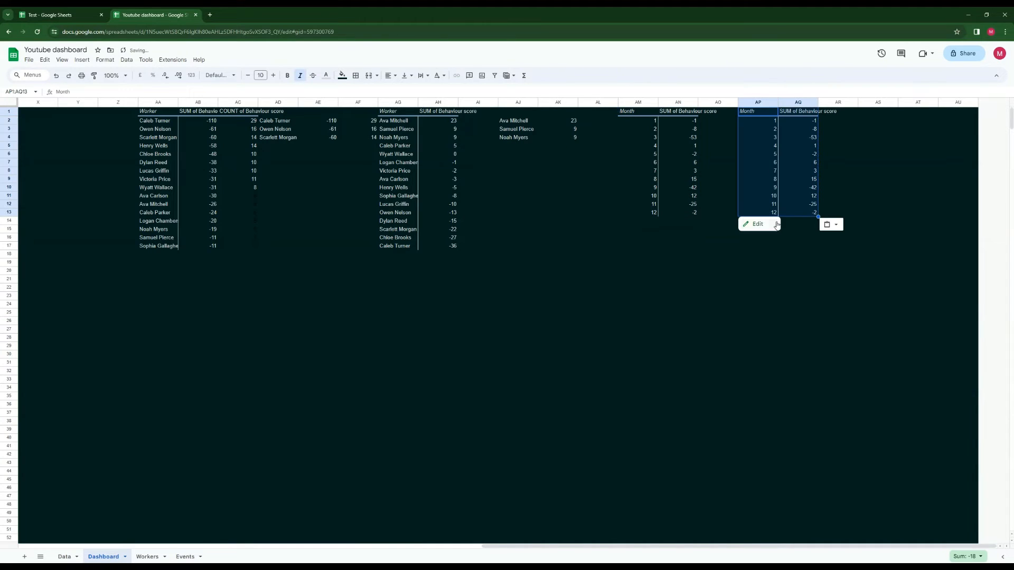
Remove the Behaviour score value and the Month row field from the copied pivot table at AP1
{"action": "left_click", "coordinate": [760, 224]}
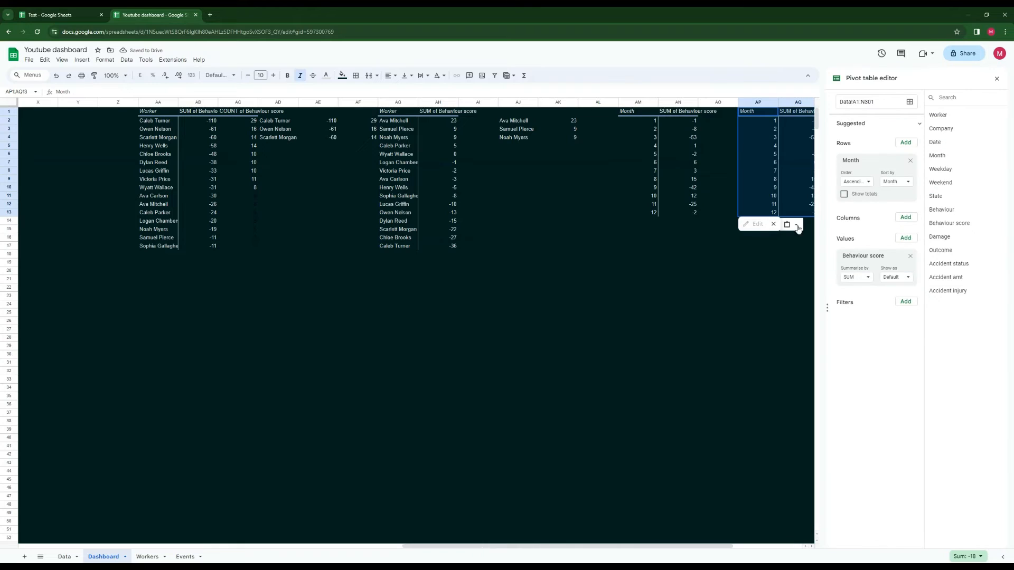
{"action": "left_click", "coordinate": [910, 256]}
{"action": "left_click", "coordinate": [910, 160]}
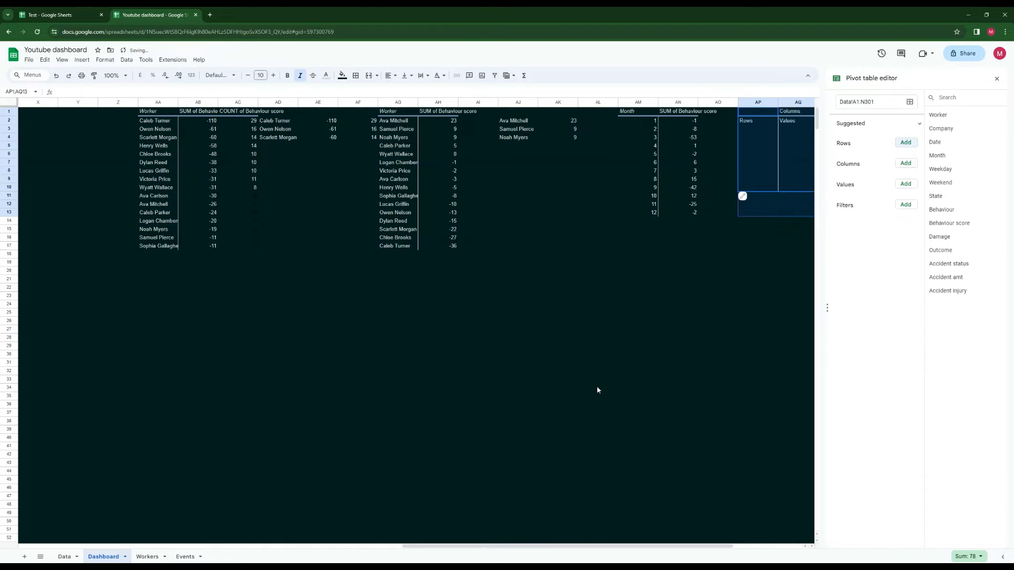
{"action": "left_click_drag", "start_coordinate": [411, 548], "coordinate": [479, 548]}
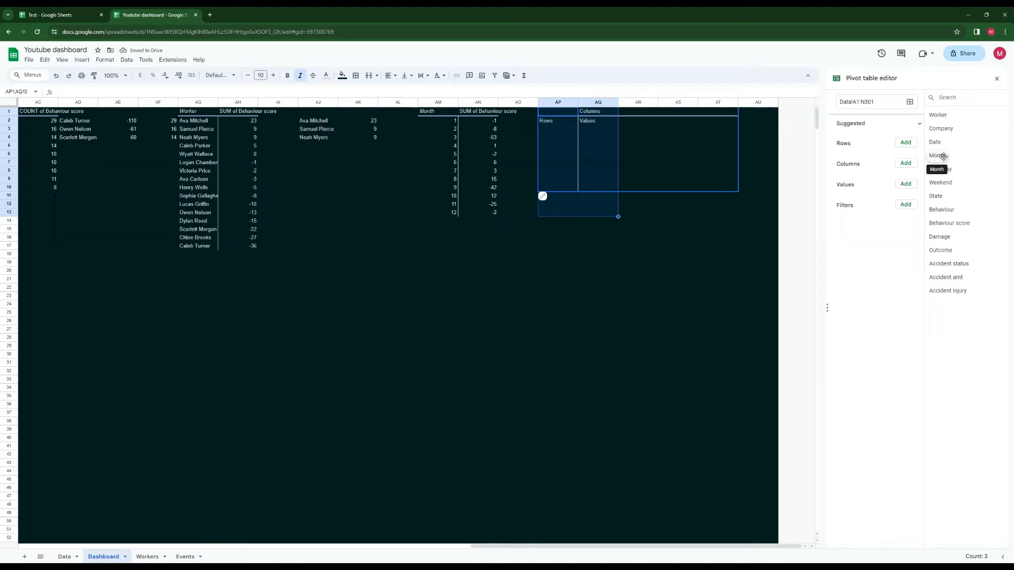
Add Month as rows and Damage as columns to the pivot table at AP1, with totals turned off for both
{"action": "left_click_drag", "start_coordinate": [943, 156], "coordinate": [850, 152]}
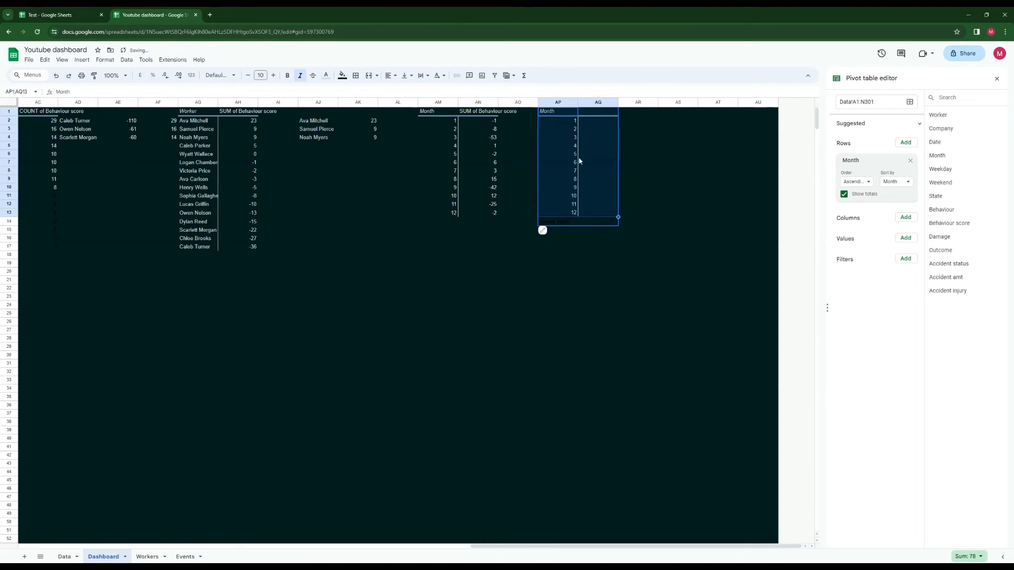
{"action": "left_click", "coordinate": [844, 194]}
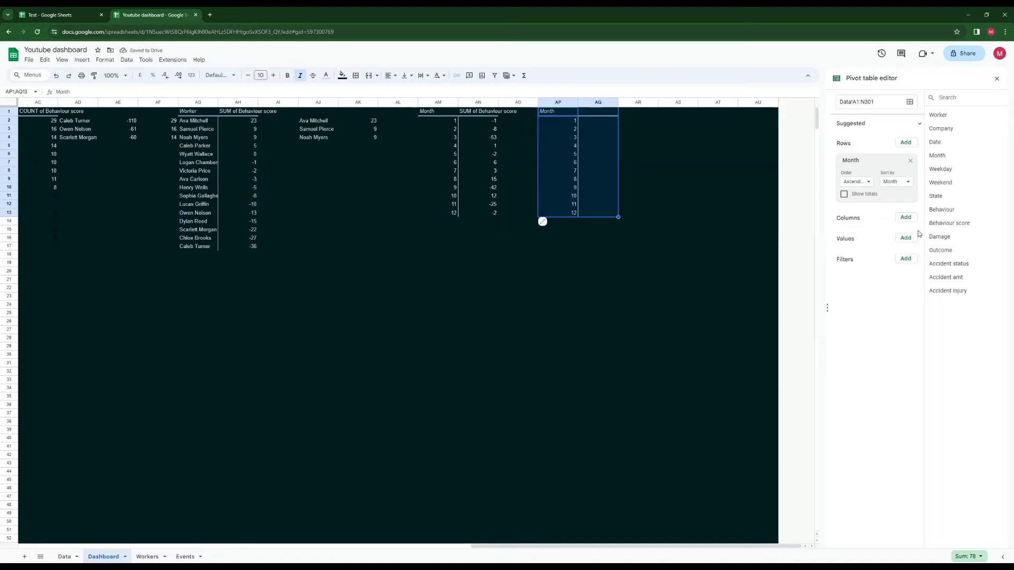
{"action": "left_click", "coordinate": [48, 15]}
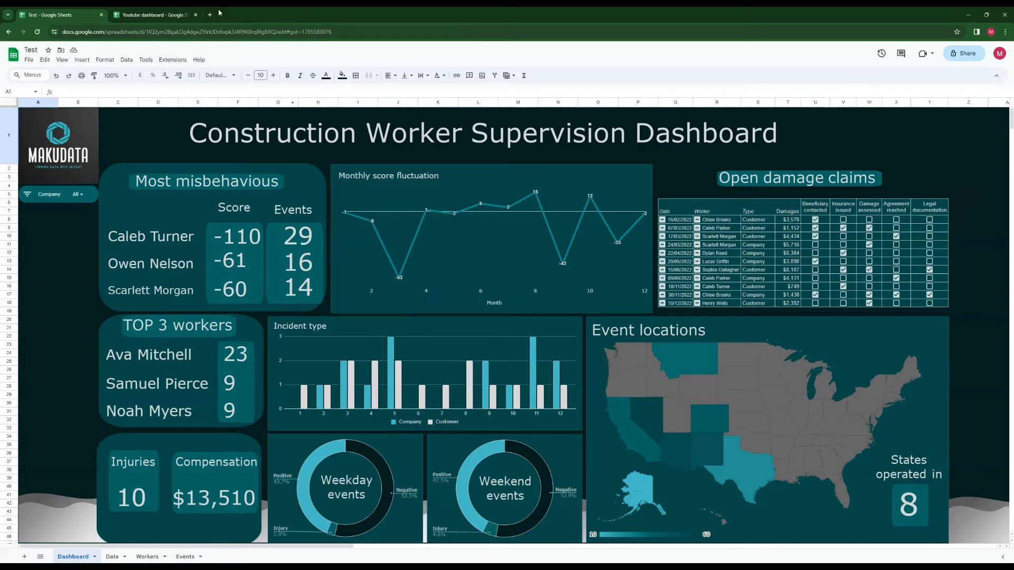
{"action": "left_click", "coordinate": [153, 15]}
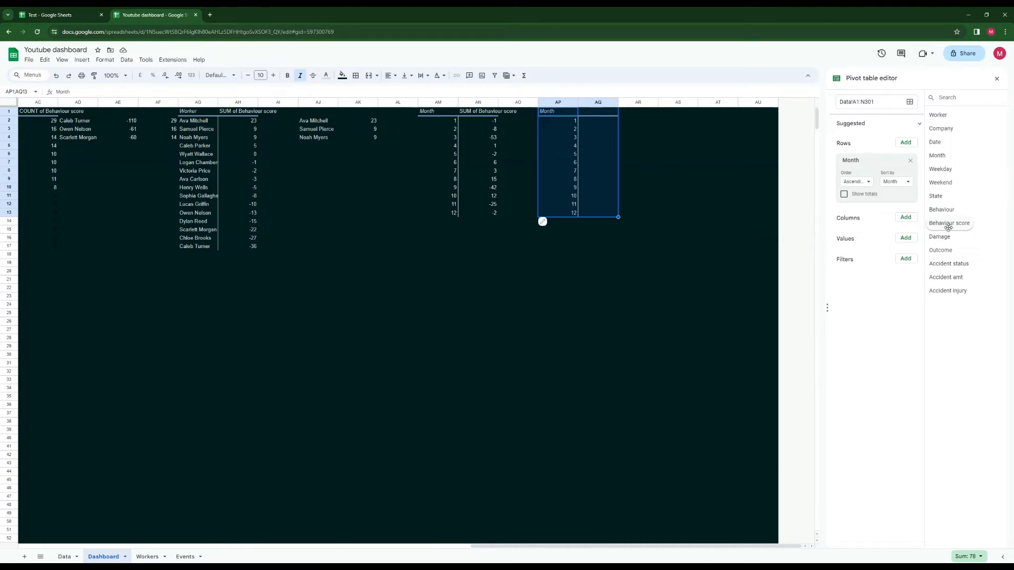
{"action": "left_click_drag", "start_coordinate": [939, 237], "coordinate": [853, 231]}
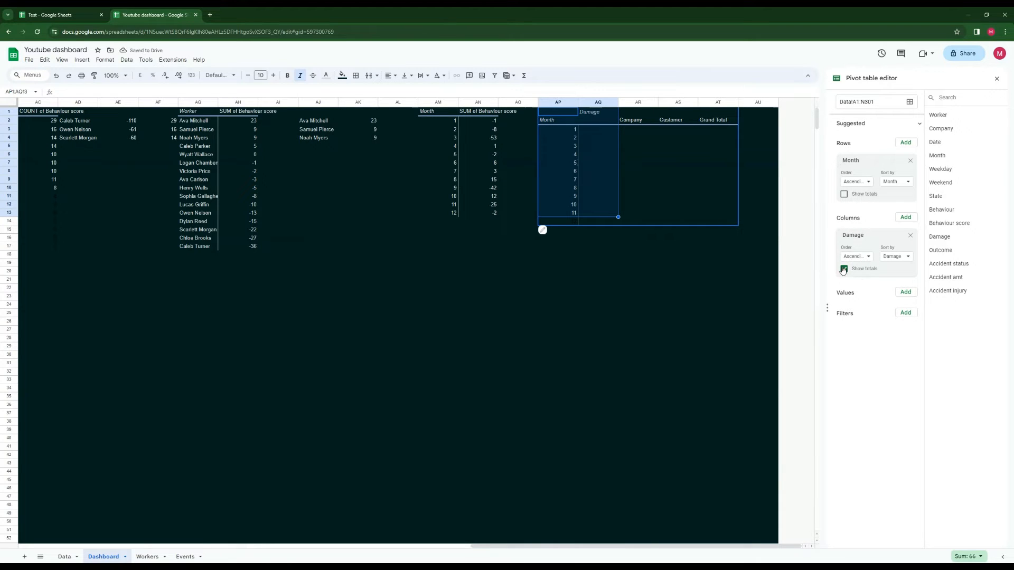
{"action": "left_click", "coordinate": [844, 269]}
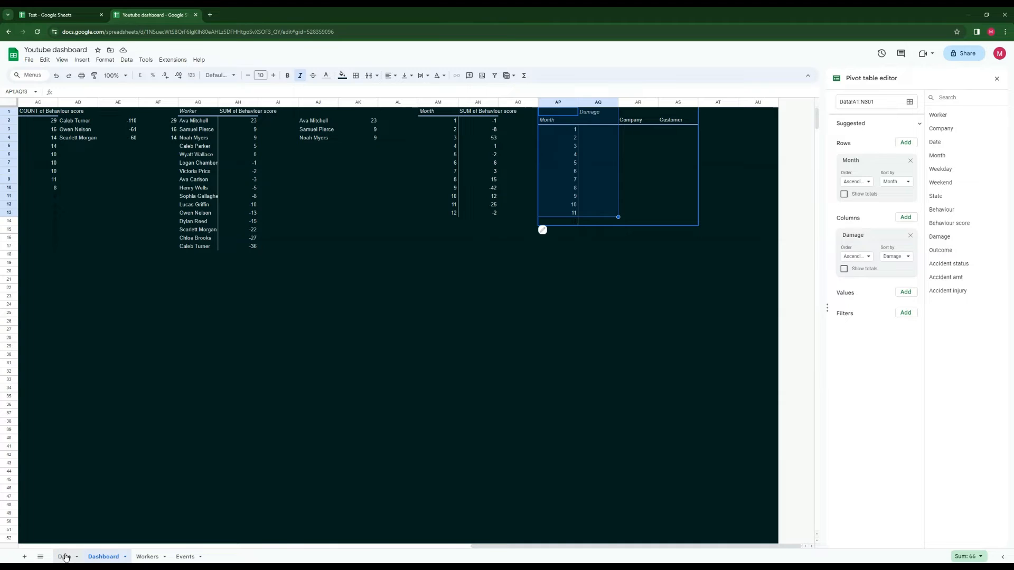
Inspect the blank cells in the Damage column of the Data sheet and return to the Dashboard sheet
{"action": "left_click", "coordinate": [64, 557]}
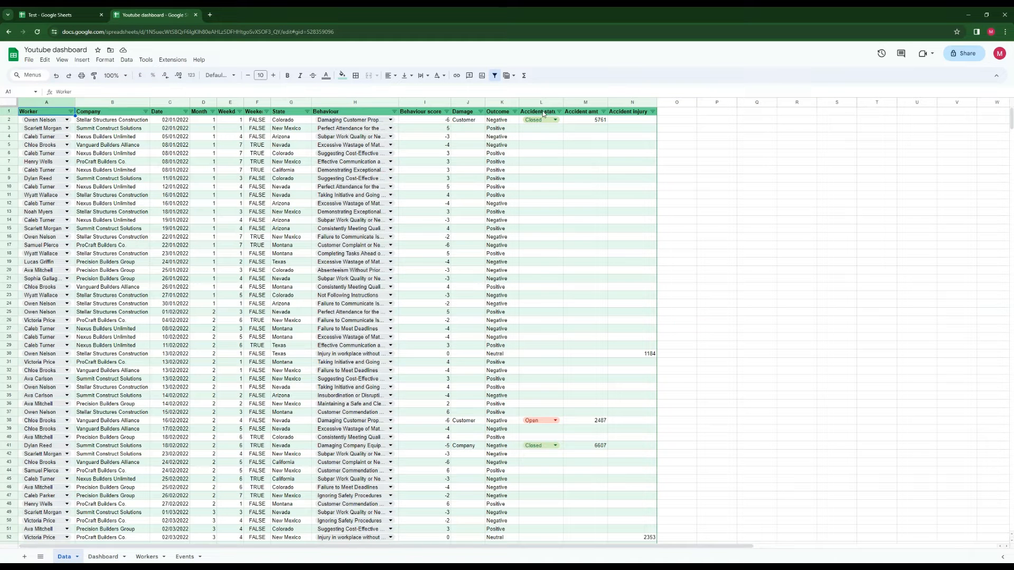
{"action": "left_click", "coordinate": [464, 112]}
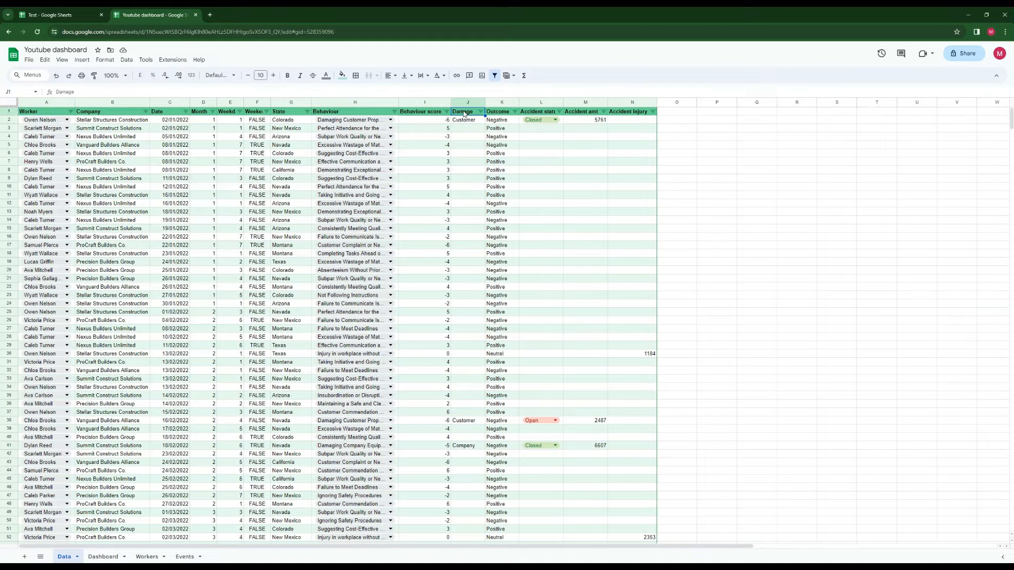
{"action": "left_click_drag", "start_coordinate": [462, 129], "coordinate": [458, 415]}
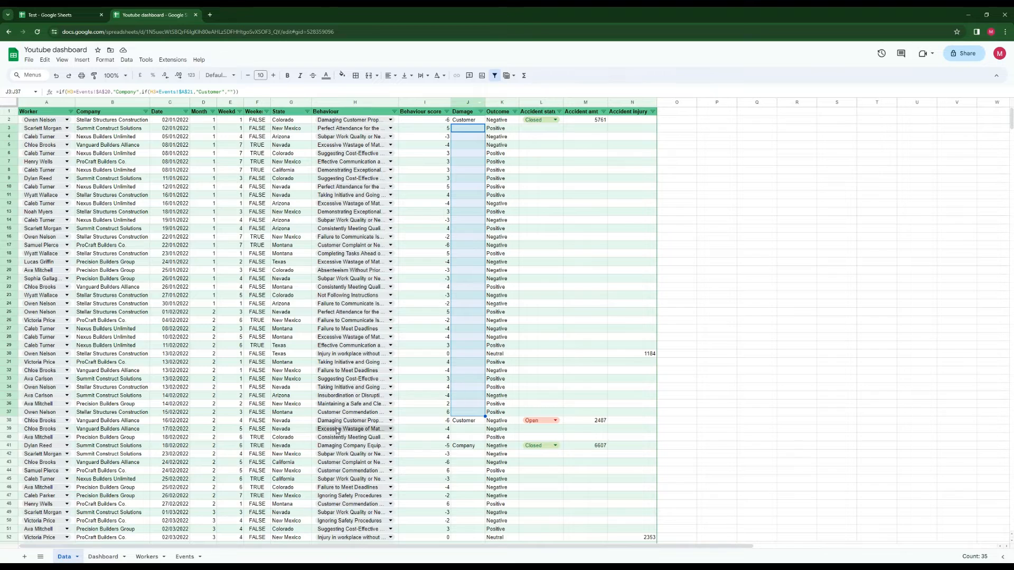
{"action": "left_click", "coordinate": [103, 557]}
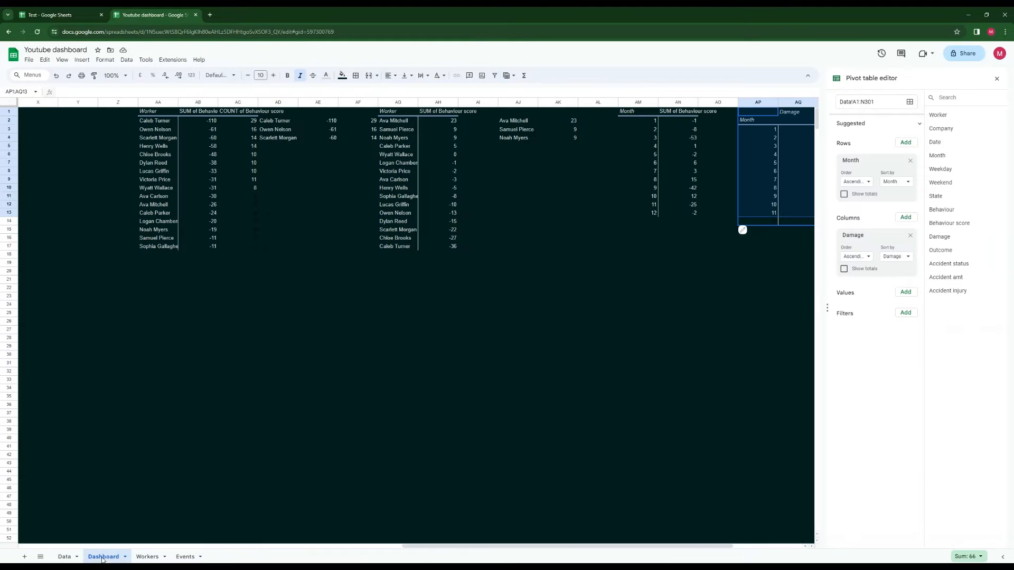
Filter the new pivot table by Damage, excluding blanks and keeping only Company and Customer
{"action": "left_click", "coordinate": [678, 363]}
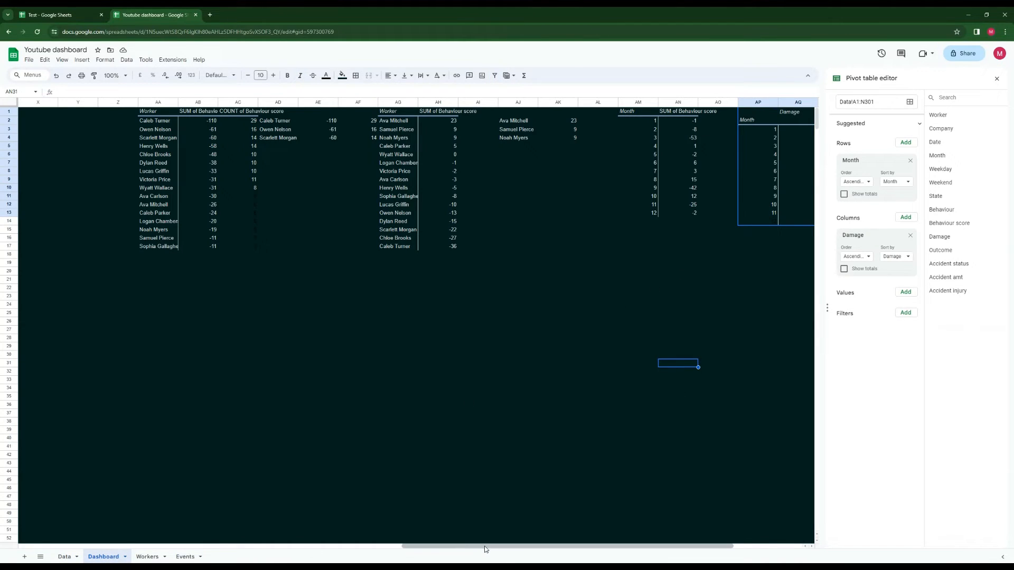
{"action": "left_click_drag", "start_coordinate": [520, 547], "coordinate": [588, 547]}
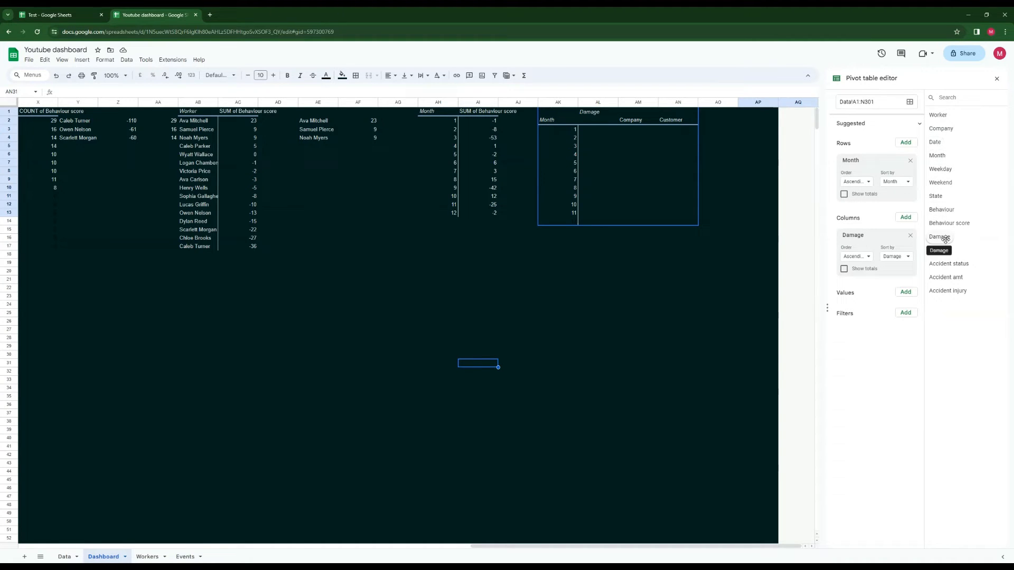
{"action": "left_click_drag", "start_coordinate": [939, 238], "coordinate": [848, 339]}
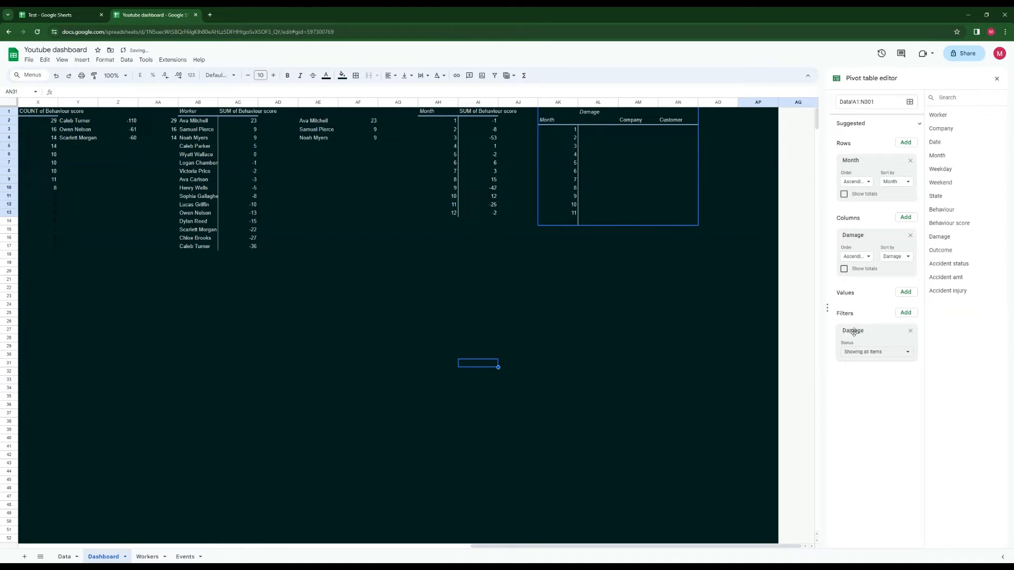
{"action": "left_click", "coordinate": [907, 352]}
{"action": "left_click", "coordinate": [874, 416]}
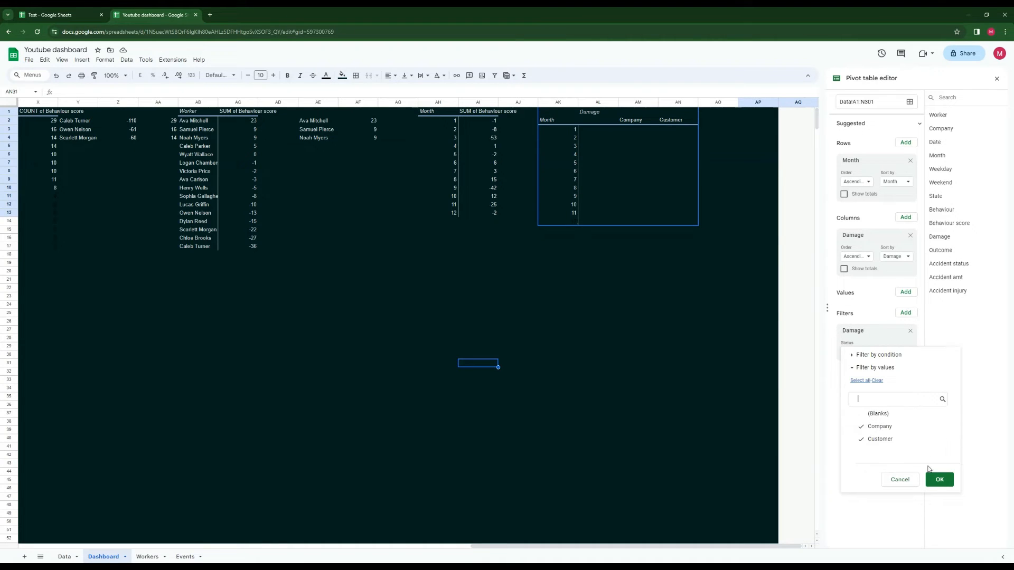
{"action": "left_click", "coordinate": [940, 479]}
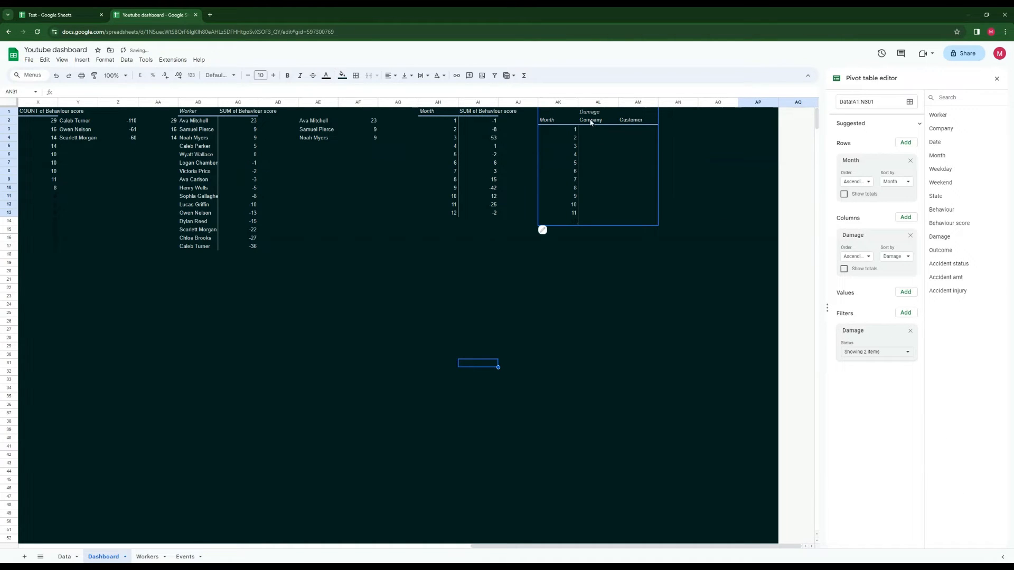
{"action": "left_click", "coordinate": [589, 270]}
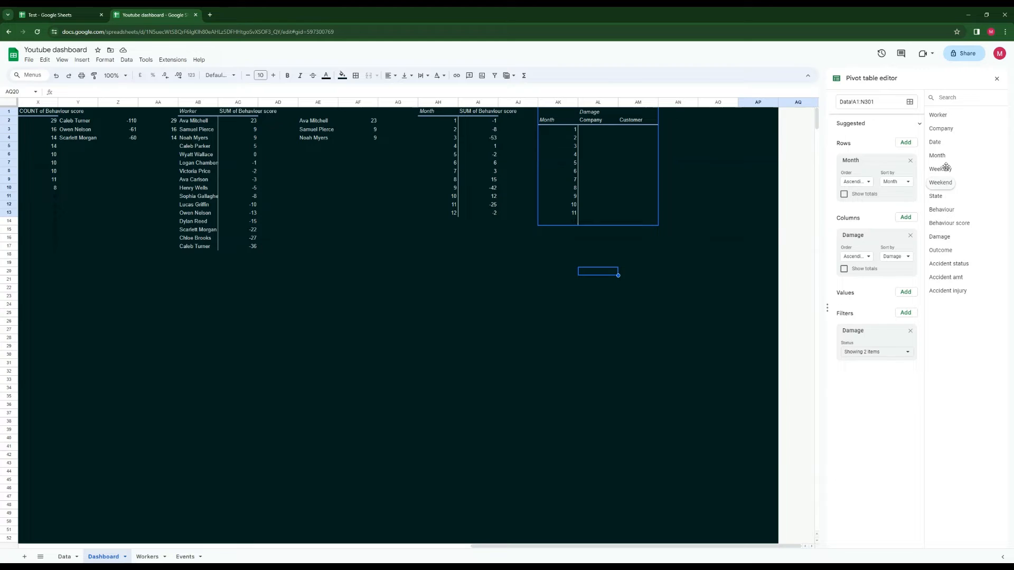
Add Damage as the pivot table's value, summarised by COUNTA
{"action": "left_click_drag", "start_coordinate": [939, 237], "coordinate": [841, 311]}
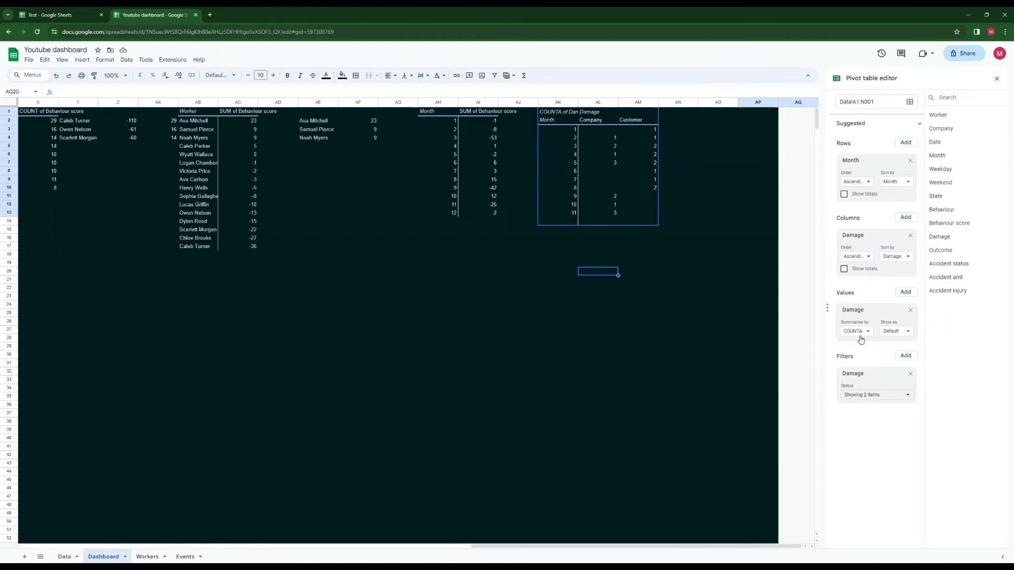
{"action": "left_click", "coordinate": [702, 258]}
Insert a chart from the monthly damage pivot table and set its type to Column chart
{"action": "left_click", "coordinate": [609, 153]}
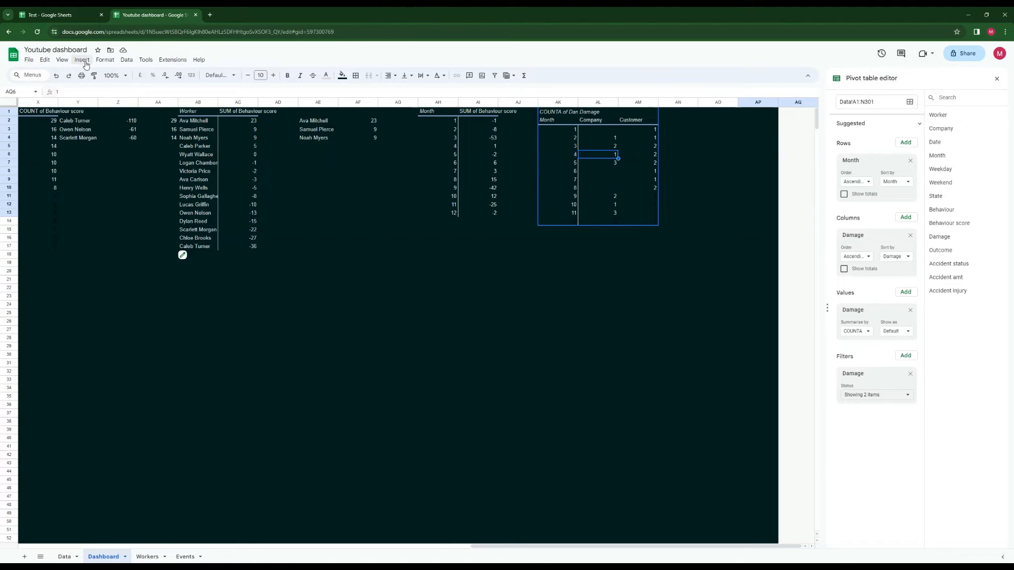
{"action": "left_click", "coordinate": [83, 61]}
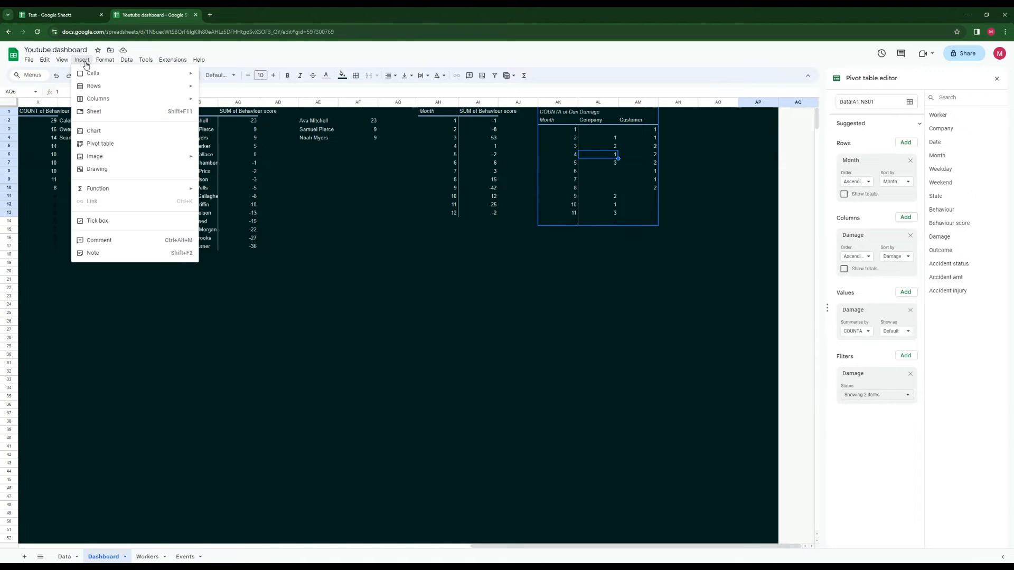
{"action": "left_click", "coordinate": [105, 132]}
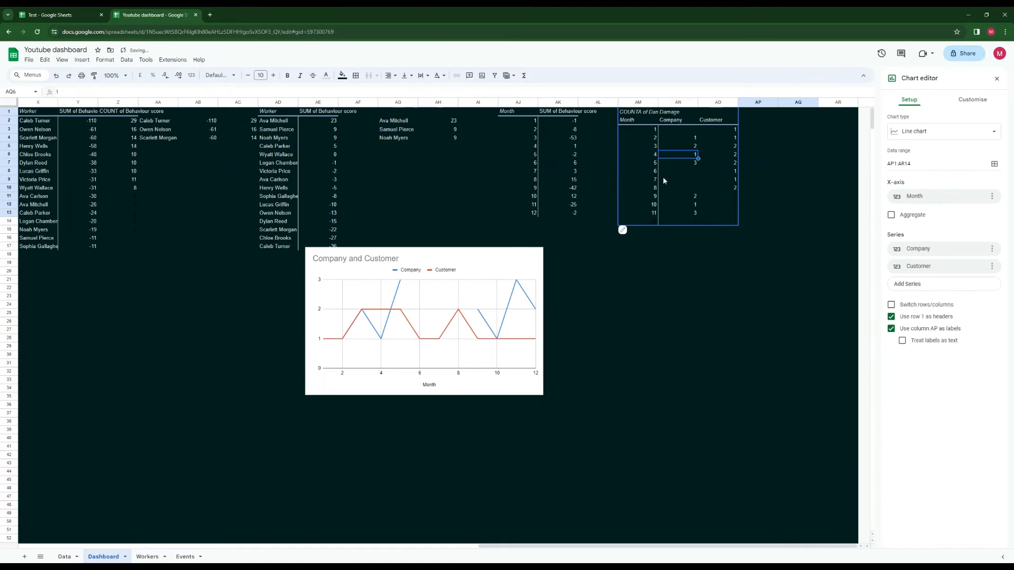
{"action": "left_click", "coordinate": [473, 266]}
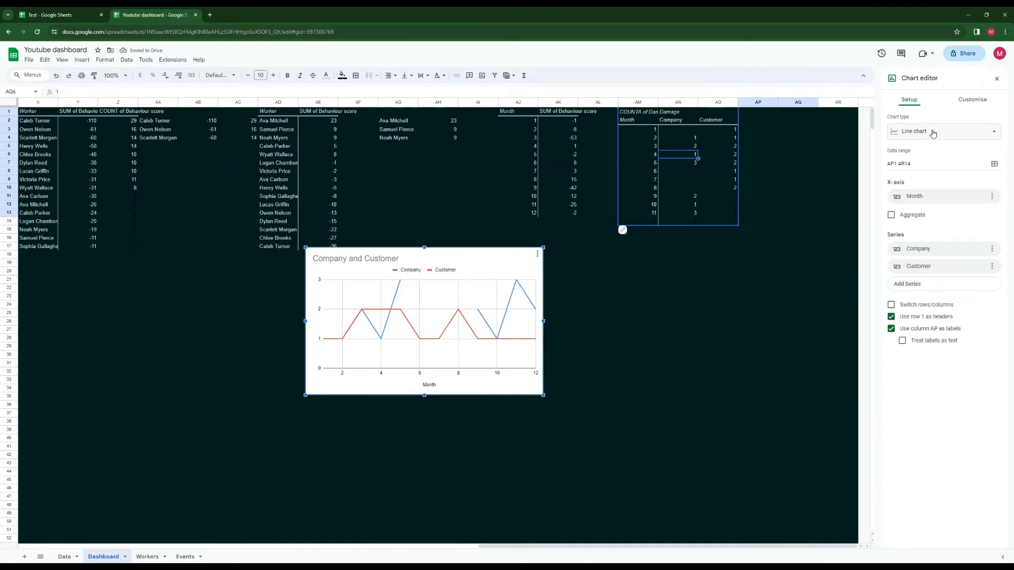
{"action": "left_click", "coordinate": [931, 135]}
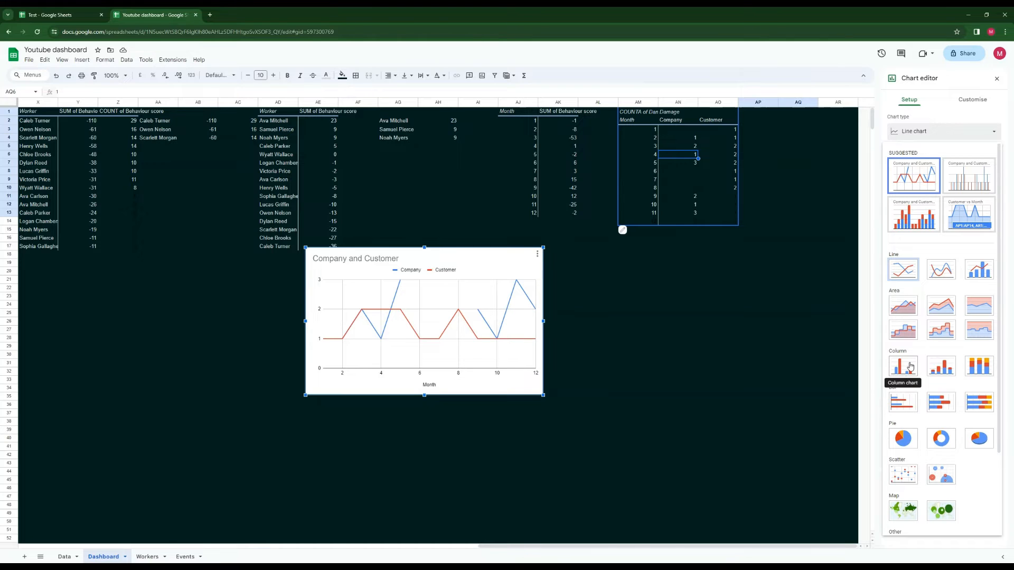
{"action": "left_click", "coordinate": [913, 368]}
Move the column chart beside the TOP 3 workers card, match its height to the card and widen it slightly
{"action": "left_click_drag", "start_coordinate": [492, 256], "coordinate": [211, 313]}
{"action": "left_click_drag", "start_coordinate": [538, 545], "coordinate": [325, 546]}
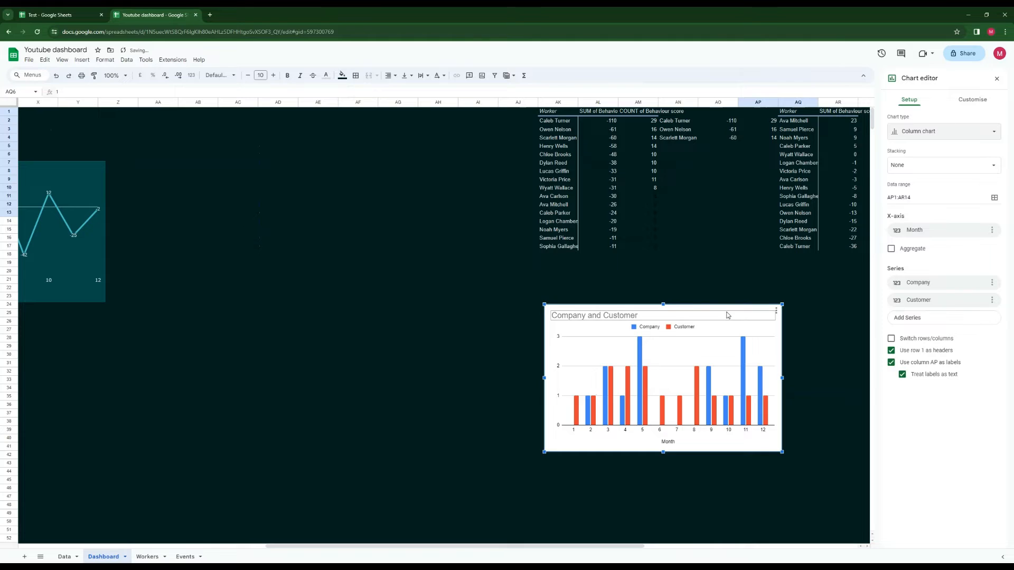
{"action": "left_click_drag", "start_coordinate": [582, 372], "coordinate": [90, 397]}
{"action": "left_click_drag", "start_coordinate": [571, 547], "coordinate": [288, 547]}
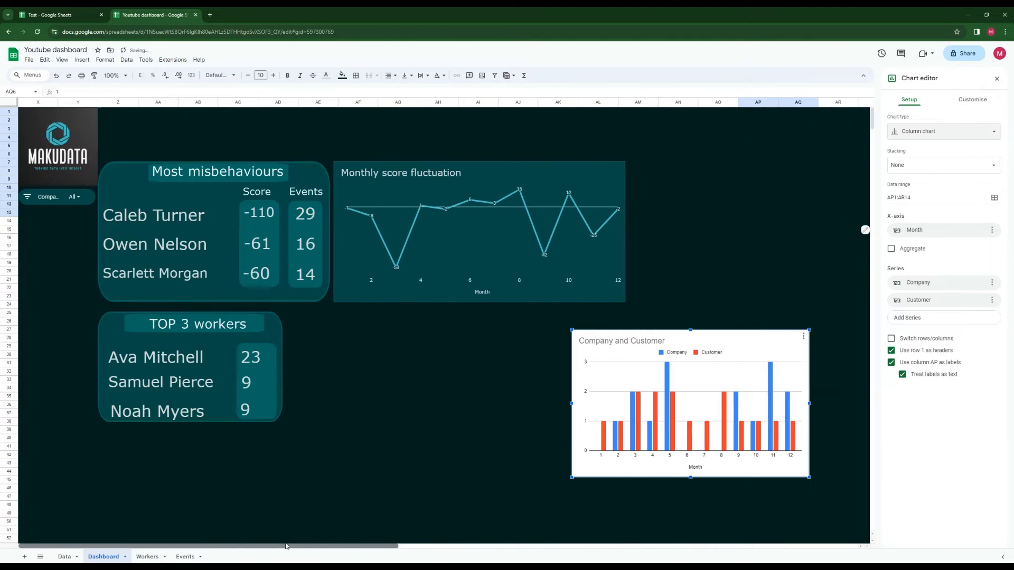
{"action": "left_click_drag", "start_coordinate": [734, 337], "coordinate": [460, 319]}
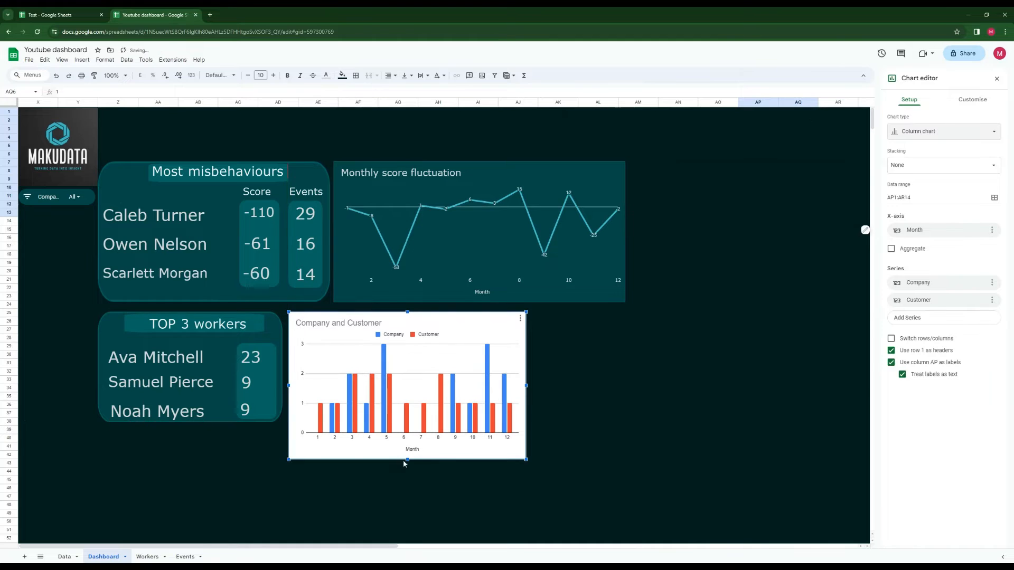
{"action": "left_click_drag", "start_coordinate": [406, 460], "coordinate": [403, 422]}
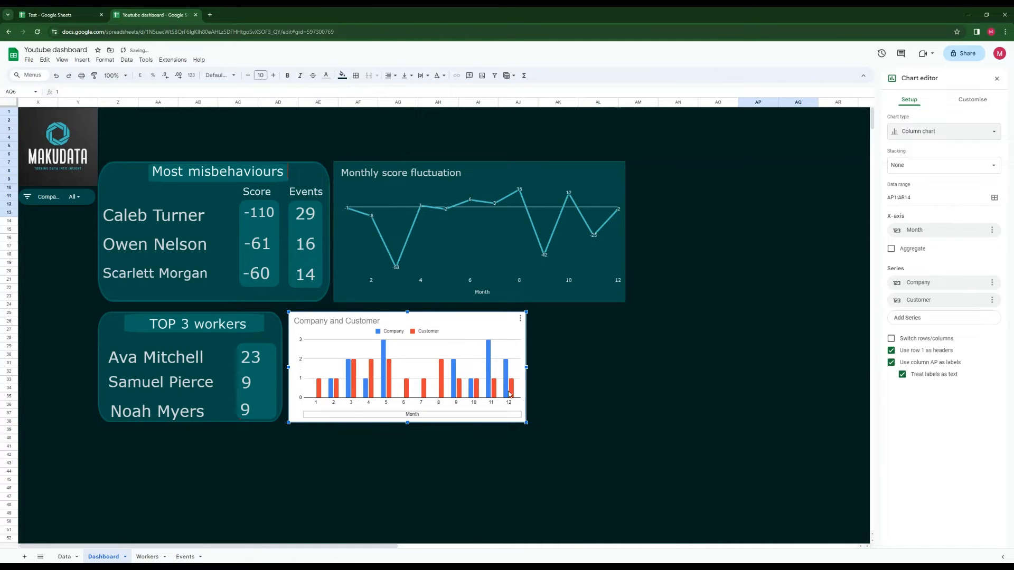
{"action": "left_click_drag", "start_coordinate": [526, 366], "coordinate": [535, 366]}
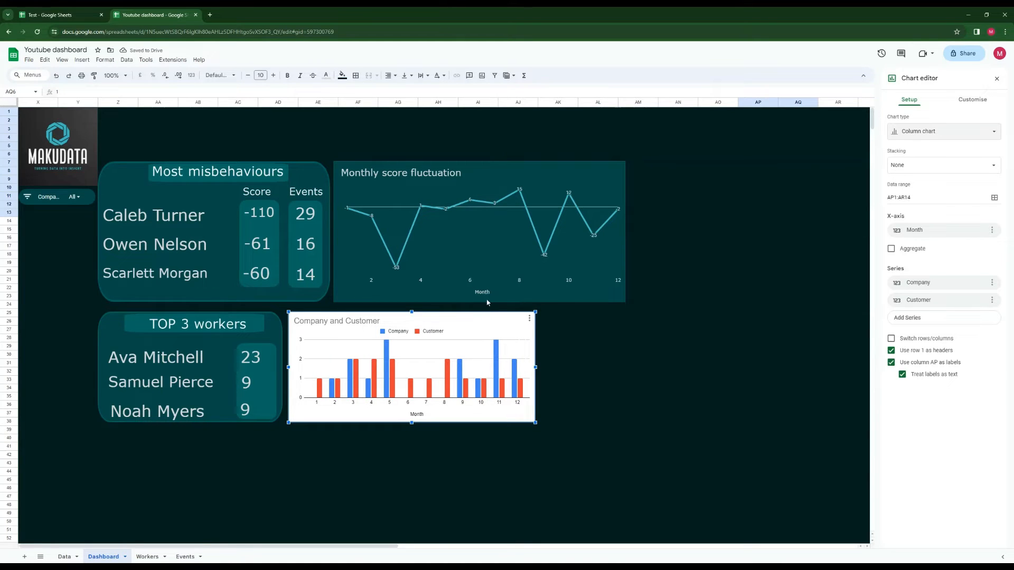
Set the column chart's font to Verdana and its background to the dark teal sampled from the Monthly score fluctuation chart
{"action": "left_click", "coordinate": [973, 100]}
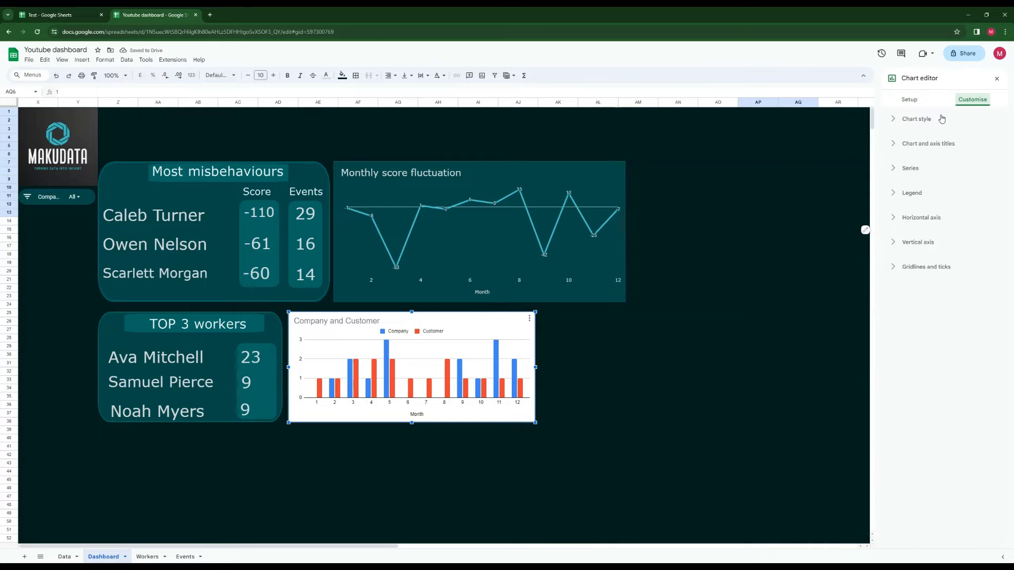
{"action": "left_click", "coordinate": [963, 157]}
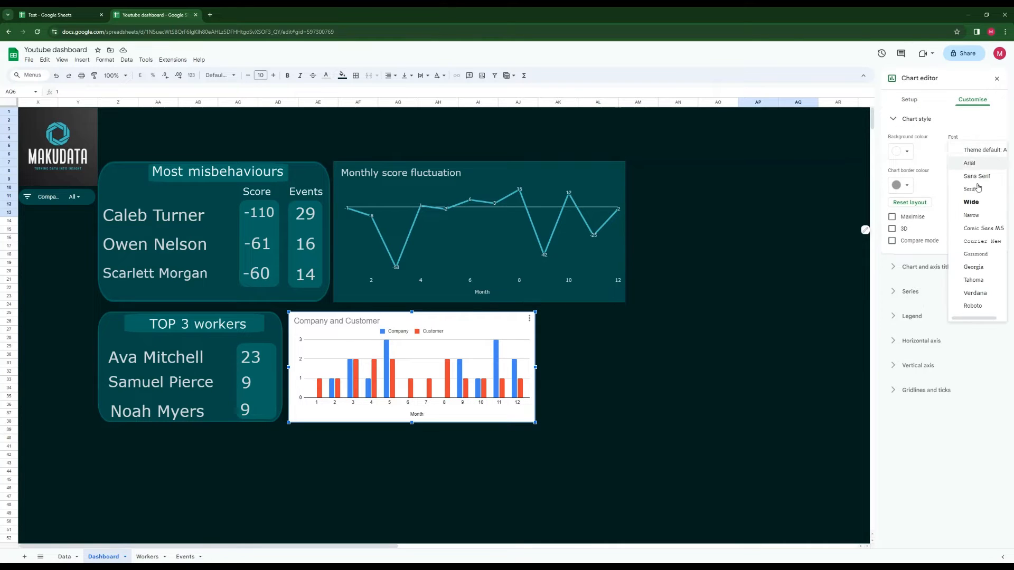
{"action": "left_click", "coordinate": [977, 296]}
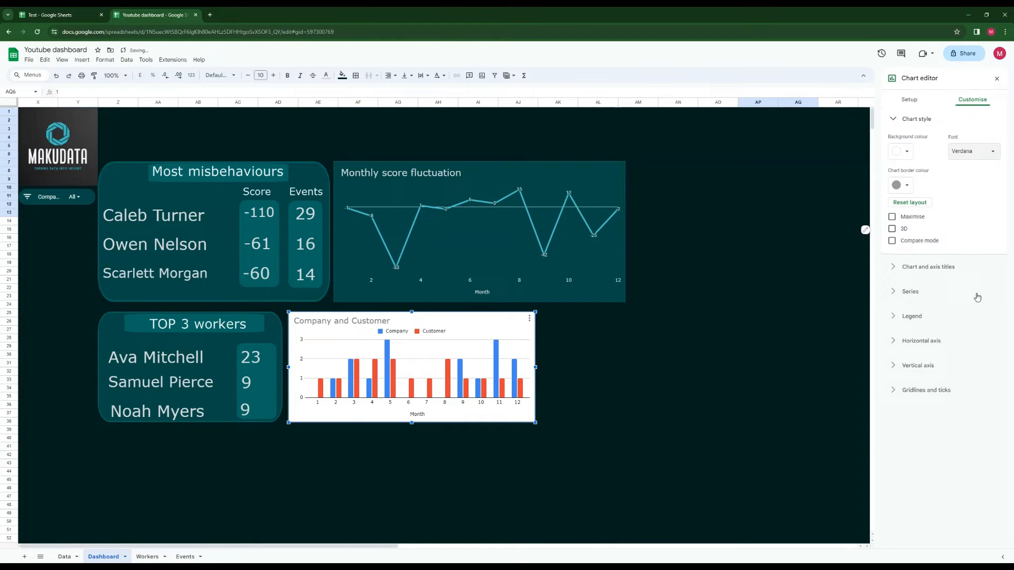
{"action": "left_click", "coordinate": [906, 152]}
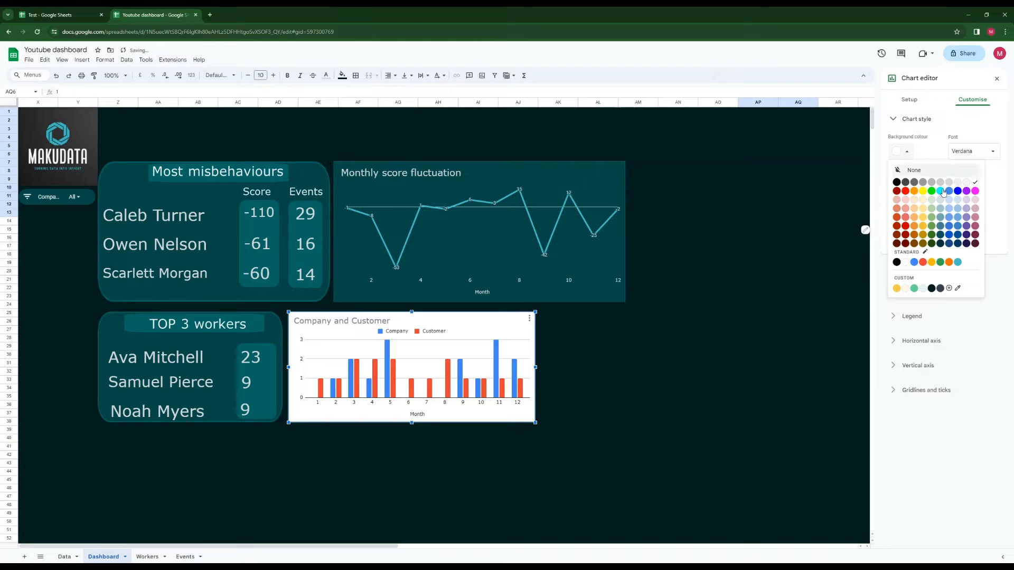
{"action": "left_click", "coordinate": [958, 290]}
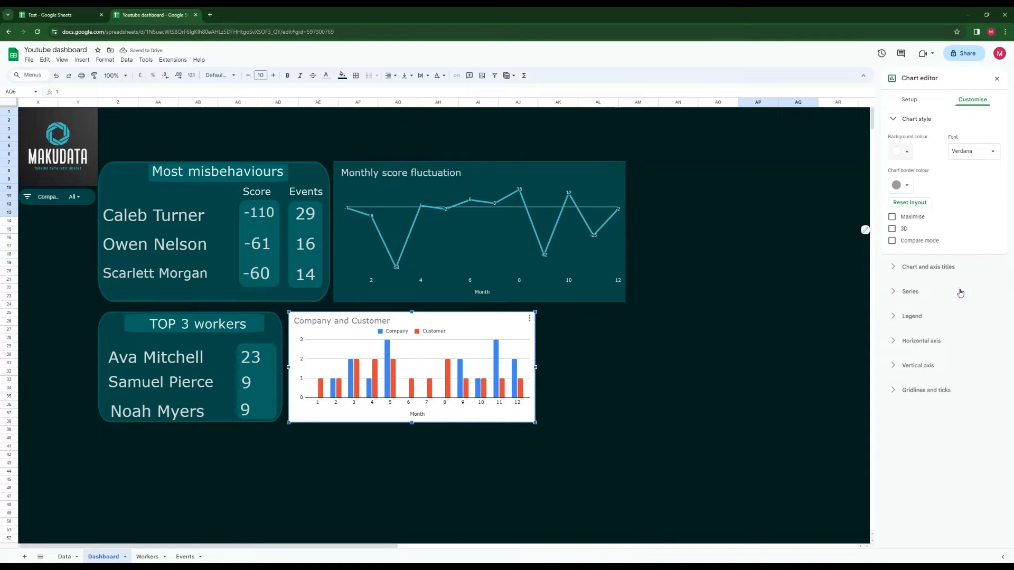
{"action": "left_click", "coordinate": [474, 247]}
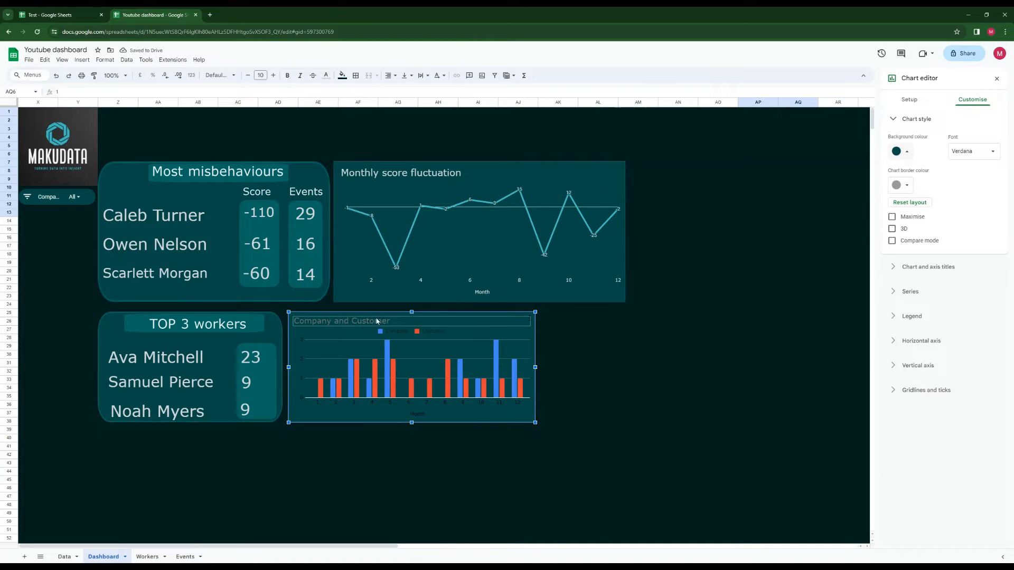
Check the matching chart's title in the Test spreadsheet and retitle the column chart "Incident type"
{"action": "double_click", "coordinate": [336, 320]}
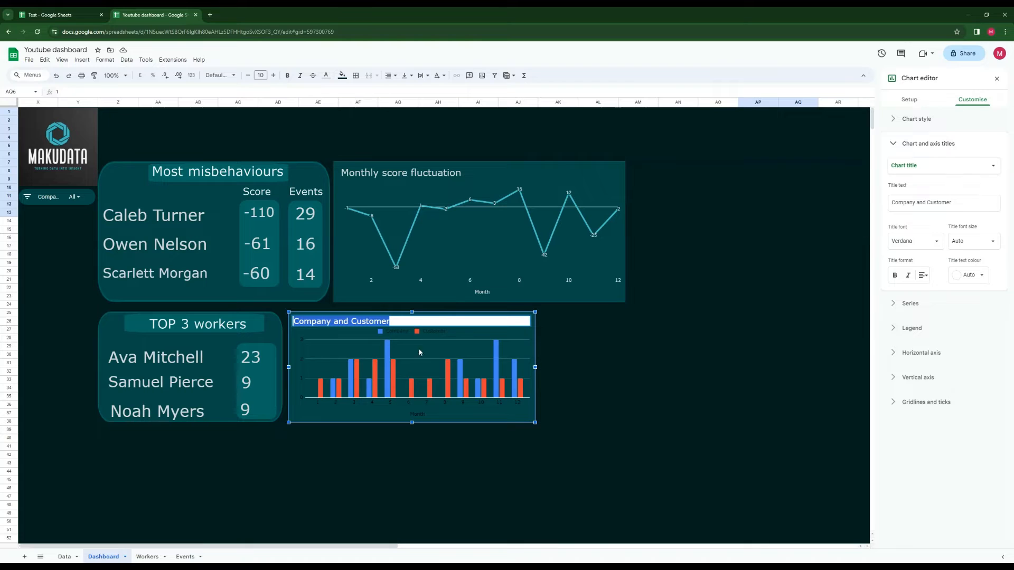
{"action": "left_click", "coordinate": [85, 15]}
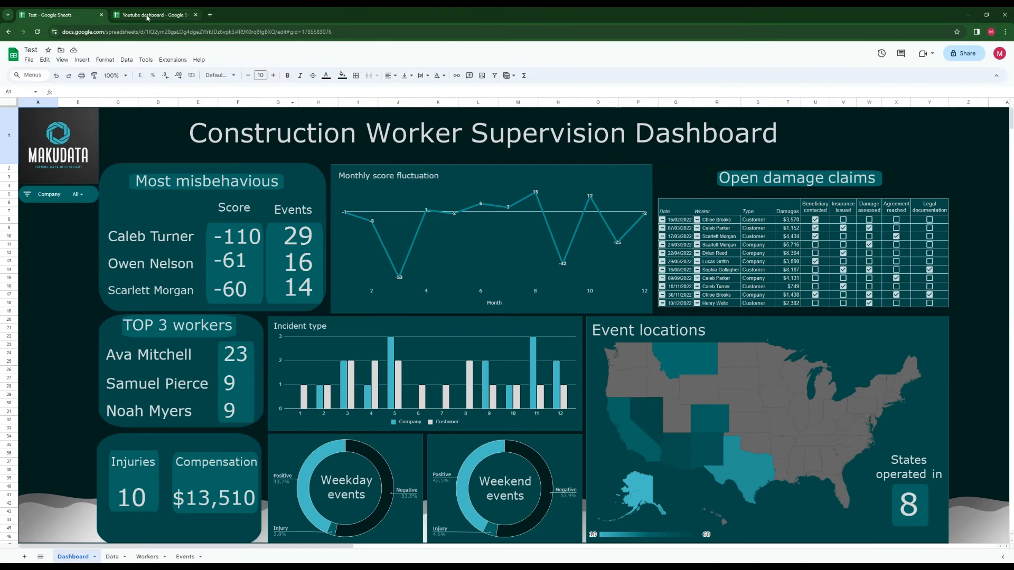
{"action": "left_click", "coordinate": [150, 16]}
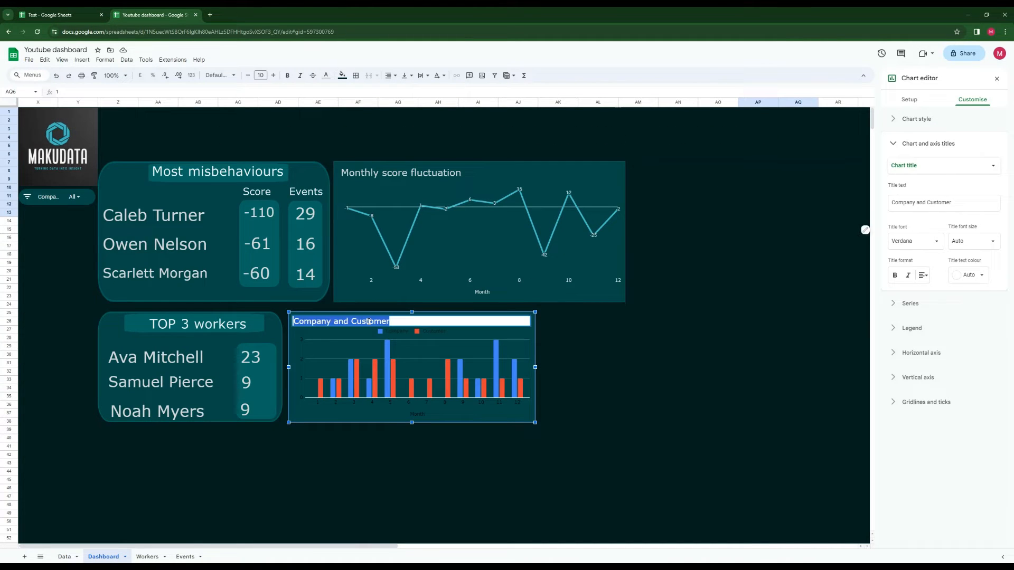
{"action": "type", "text": "Incide"}
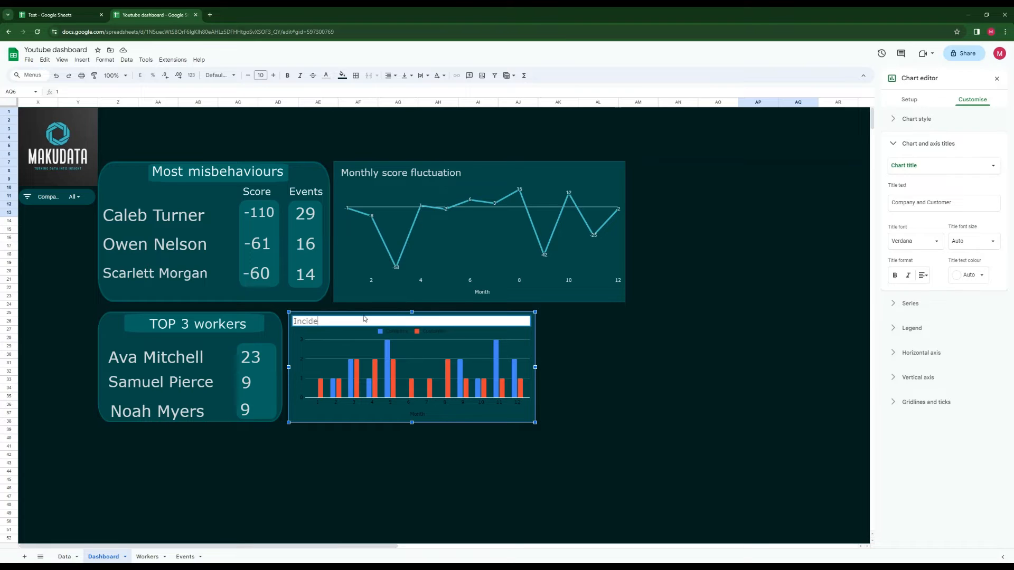
{"action": "type", "text": "nt type"}
{"action": "key", "text": "Return"}
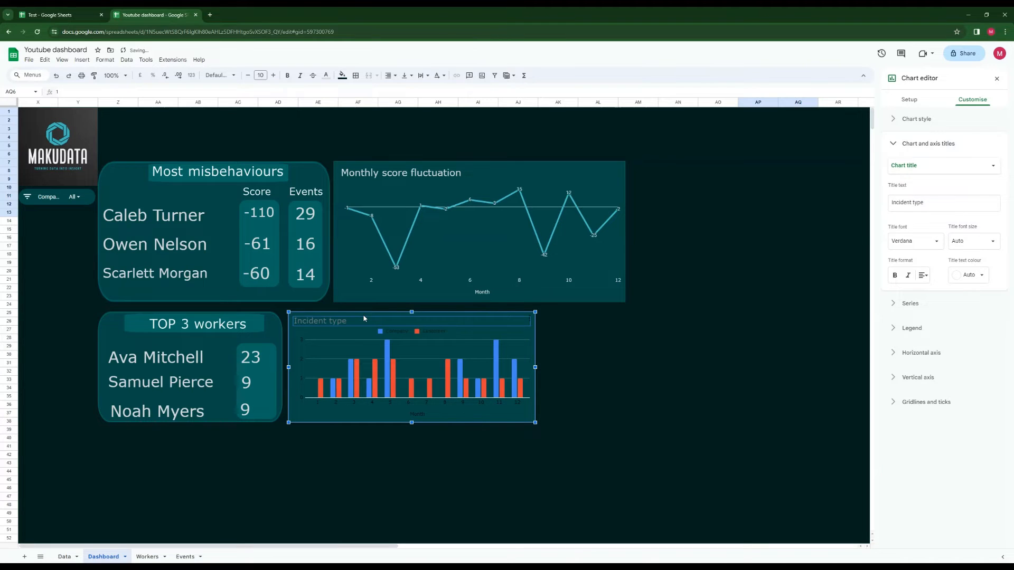
Set the Incident type title's colour to light grey and its font size to 24, comparing it with the Test spreadsheet
{"action": "left_click", "coordinate": [981, 276]}
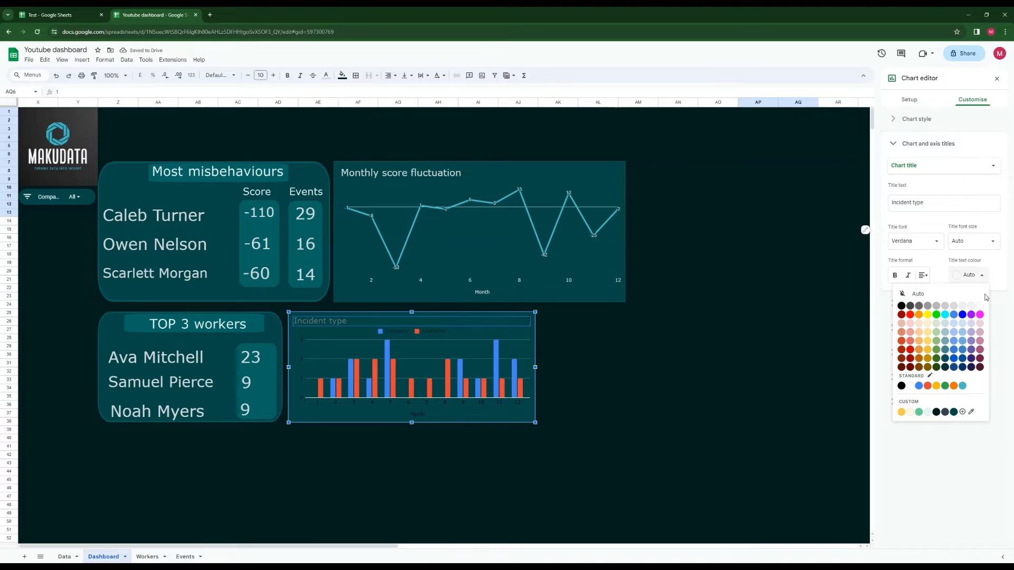
{"action": "left_click", "coordinate": [954, 306]}
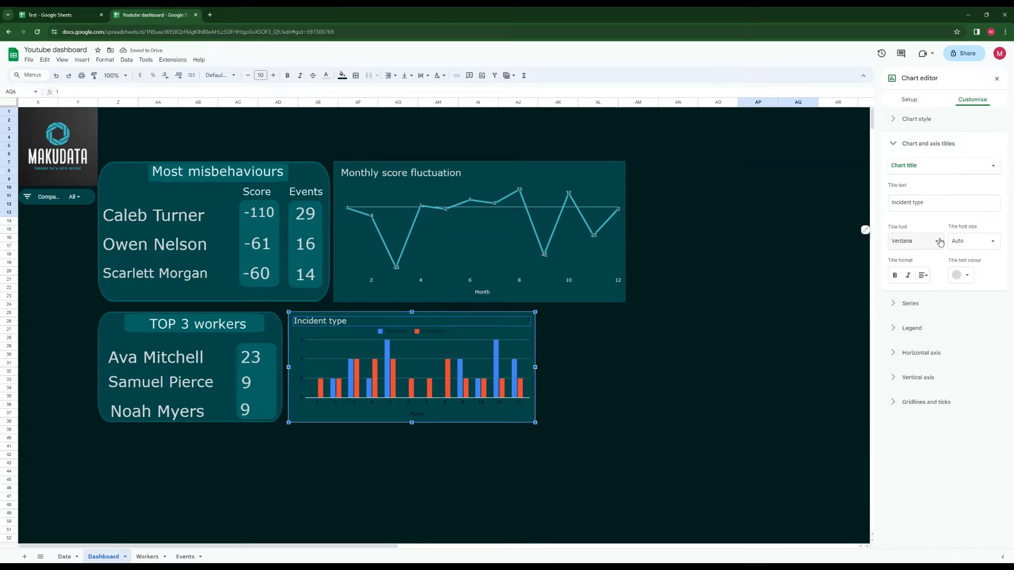
{"action": "left_click", "coordinate": [976, 241]}
{"action": "left_click", "coordinate": [970, 316]}
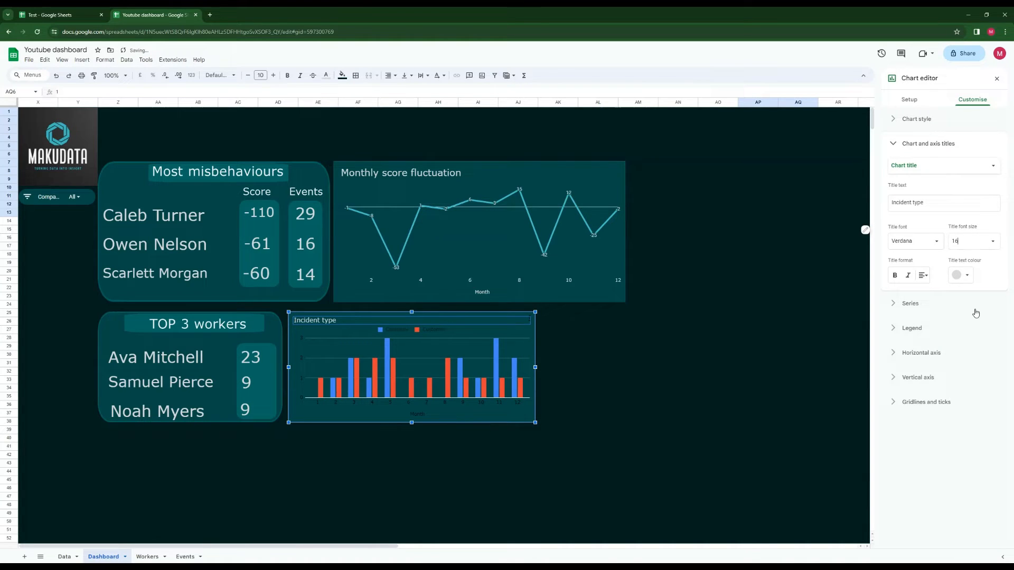
{"action": "left_click", "coordinate": [991, 243]}
{"action": "left_click", "coordinate": [968, 337]}
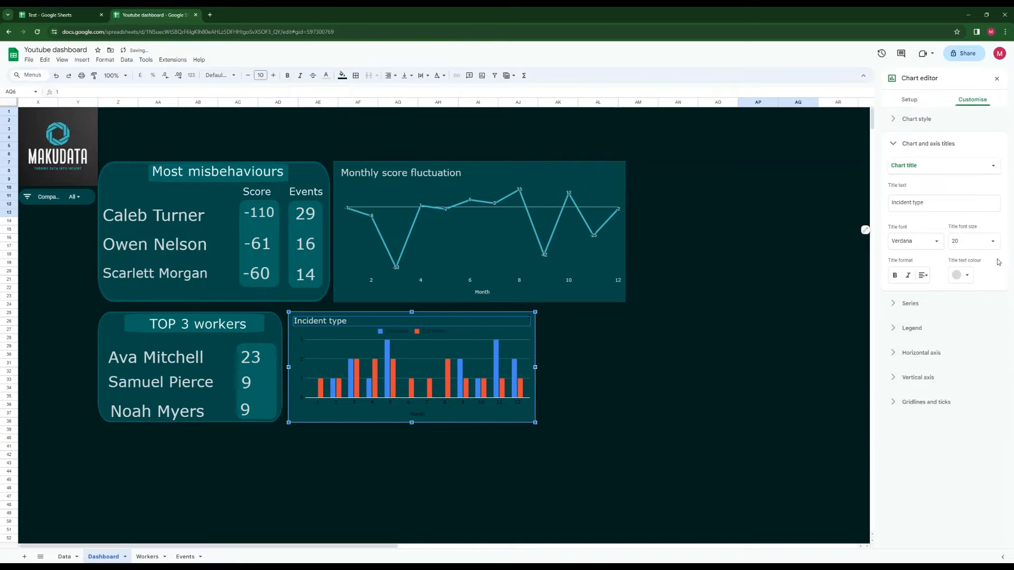
{"action": "left_click", "coordinate": [992, 243]}
{"action": "left_click", "coordinate": [966, 349]}
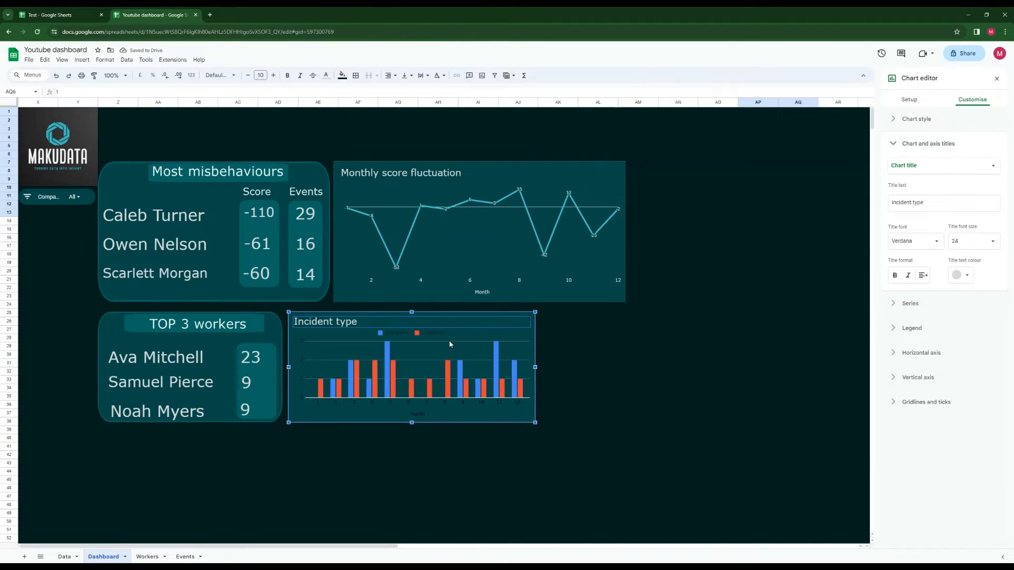
{"action": "left_click", "coordinate": [46, 16]}
{"action": "left_click", "coordinate": [158, 15]}
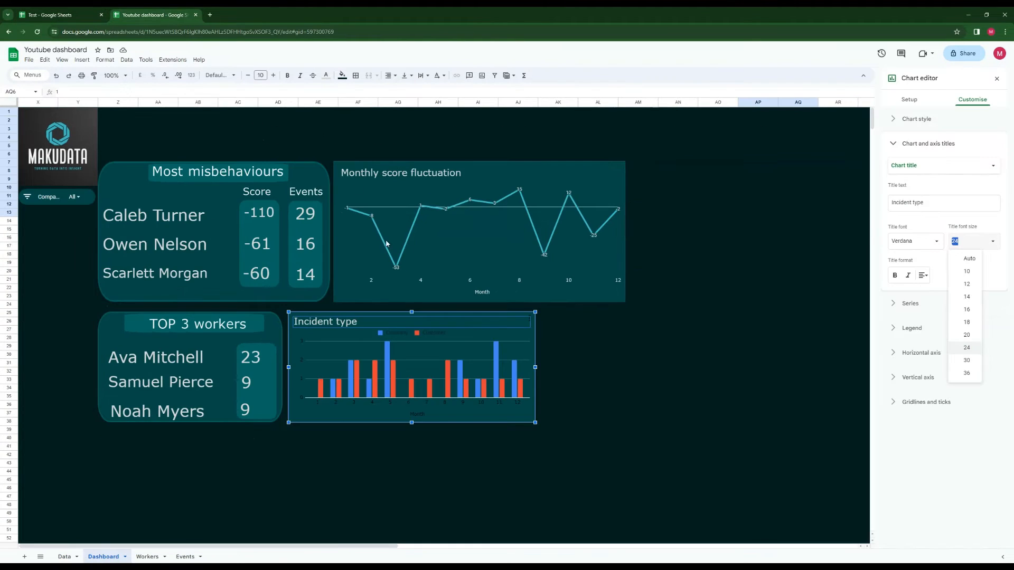
Set the Incident type chart's legend position to Bottom
{"action": "left_click", "coordinate": [445, 336]}
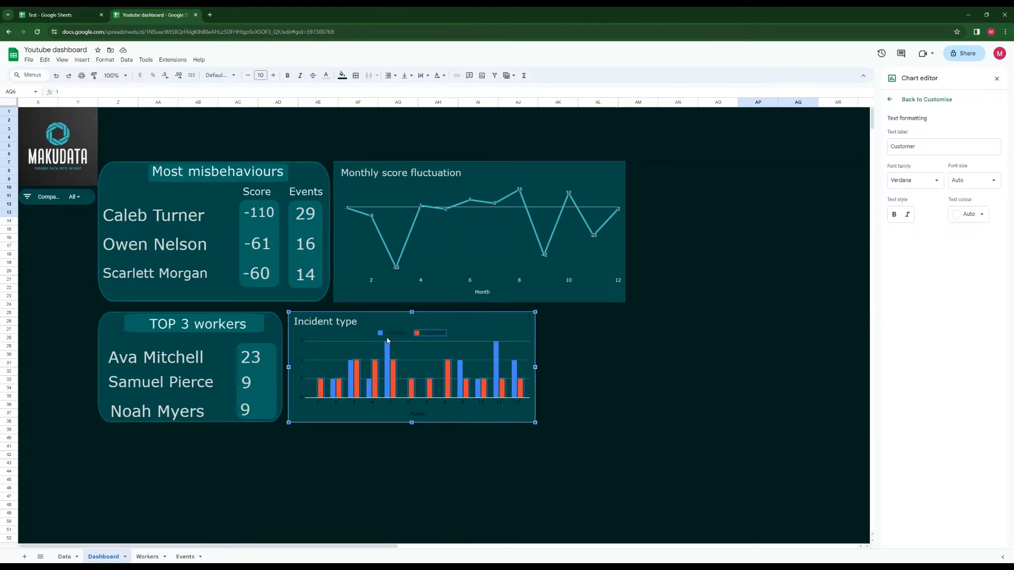
{"action": "left_click", "coordinate": [678, 346]}
{"action": "double_click", "coordinate": [429, 335]}
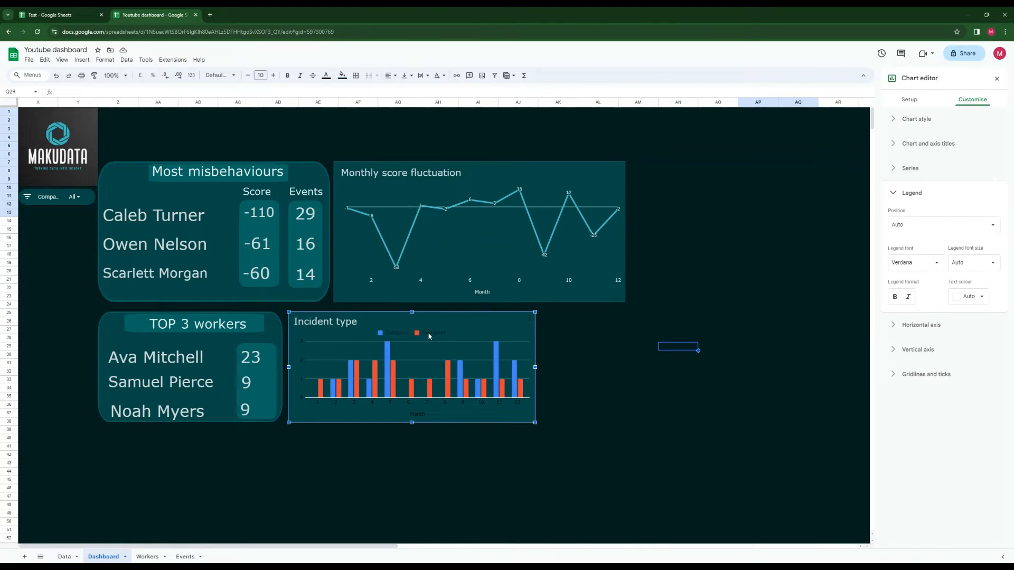
{"action": "left_click", "coordinate": [407, 332]}
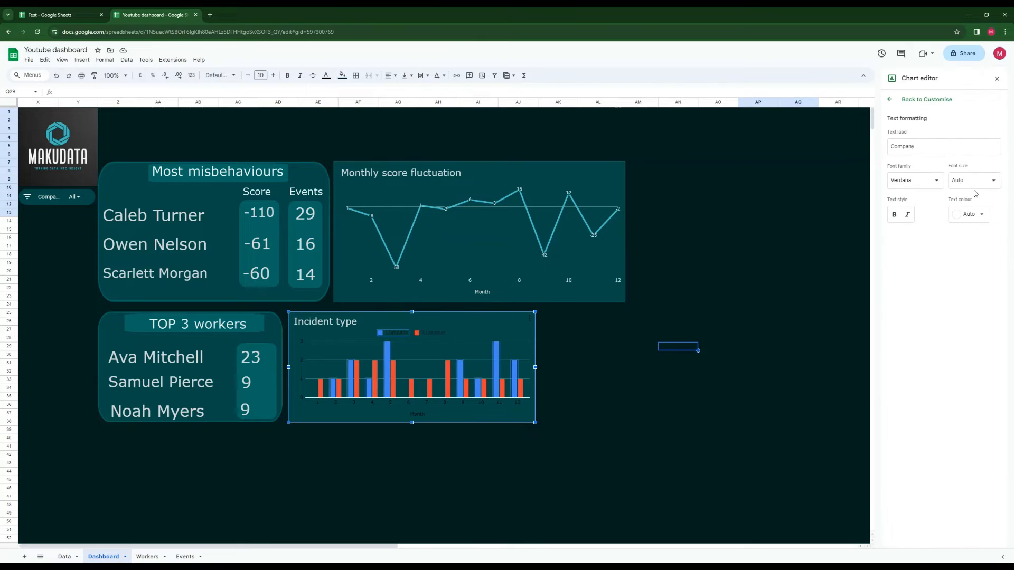
{"action": "left_click", "coordinate": [893, 103]}
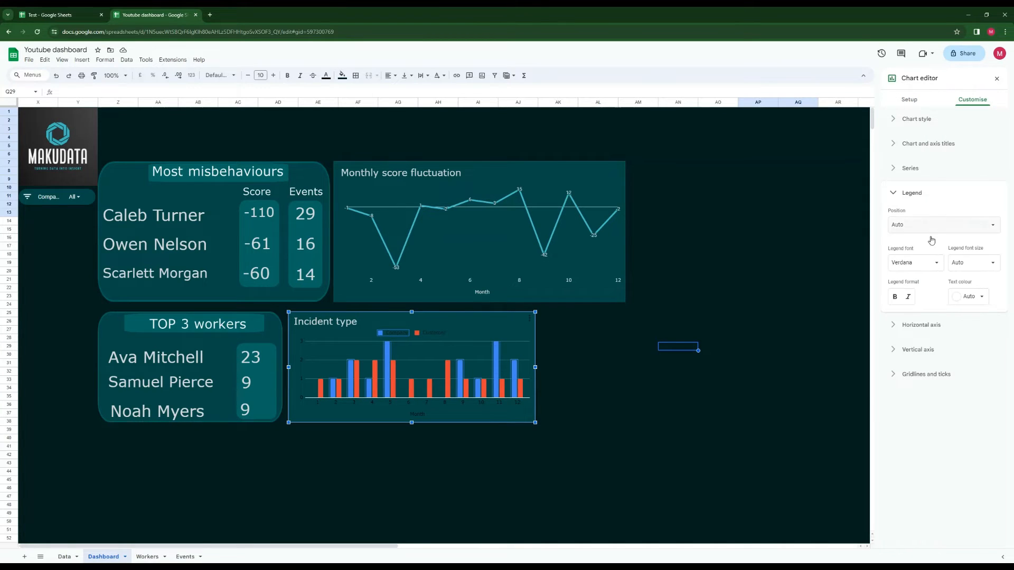
{"action": "left_click", "coordinate": [949, 226]}
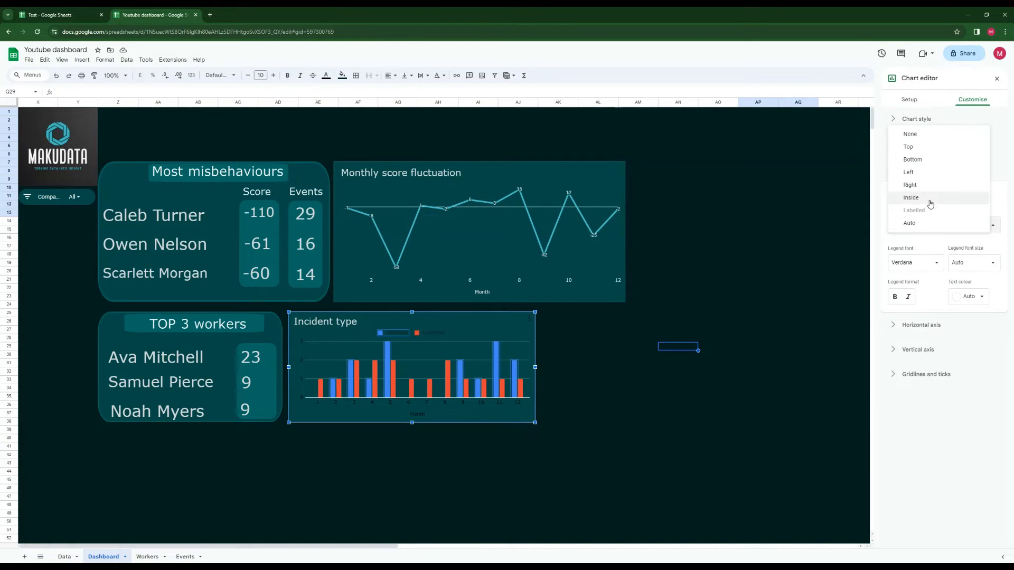
{"action": "left_click", "coordinate": [918, 159]}
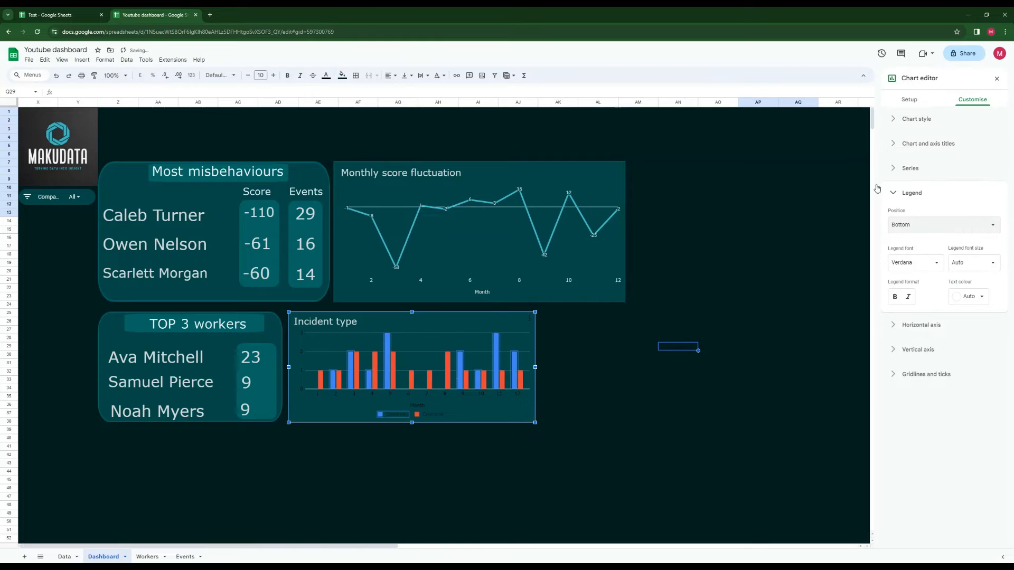
Delete the Incident type chart's horizontal axis title and set its horizontal axis labels to light grey
{"action": "left_click", "coordinate": [423, 407]}
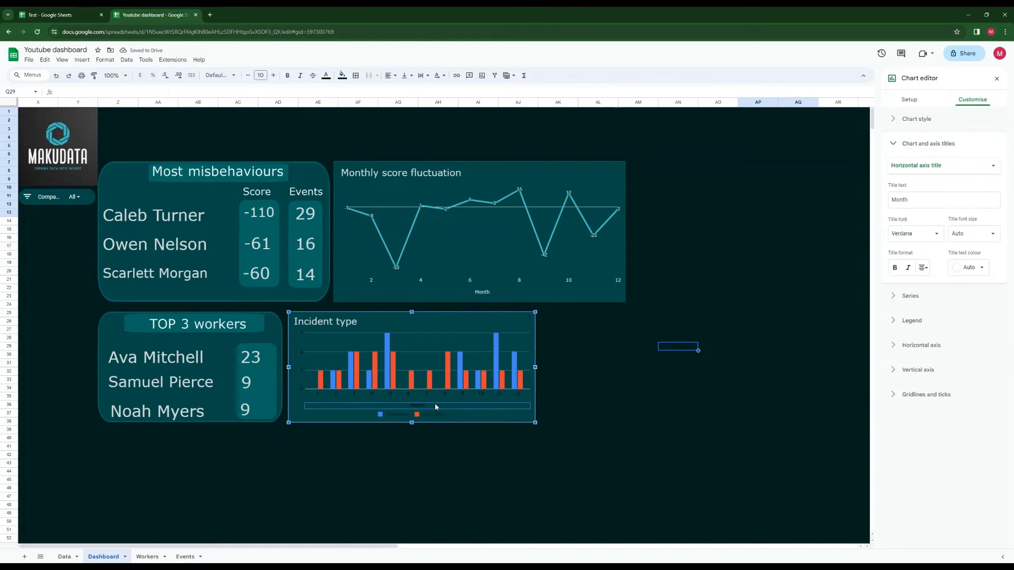
{"action": "key", "text": "Delete"}
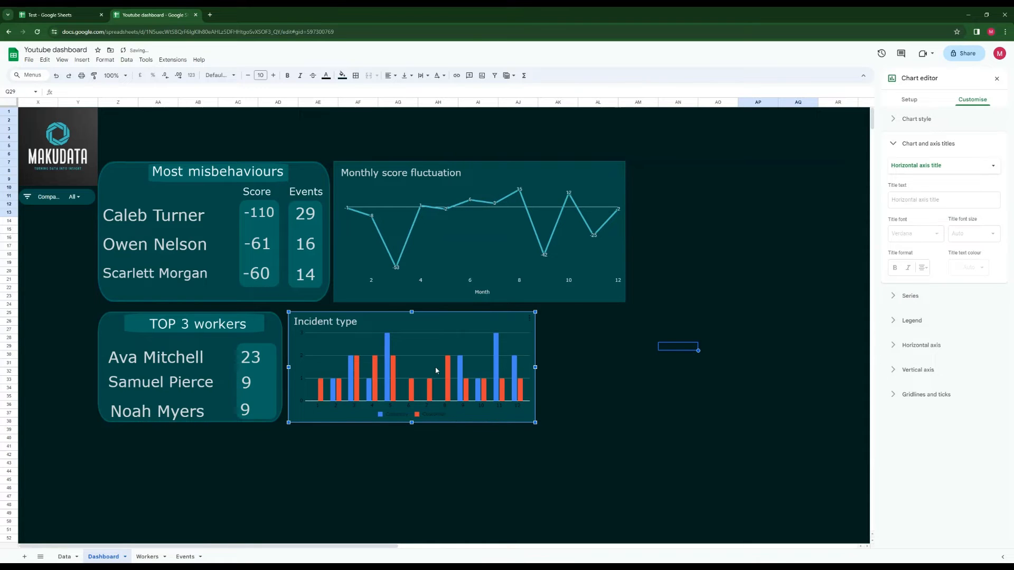
{"action": "left_click", "coordinate": [397, 407]}
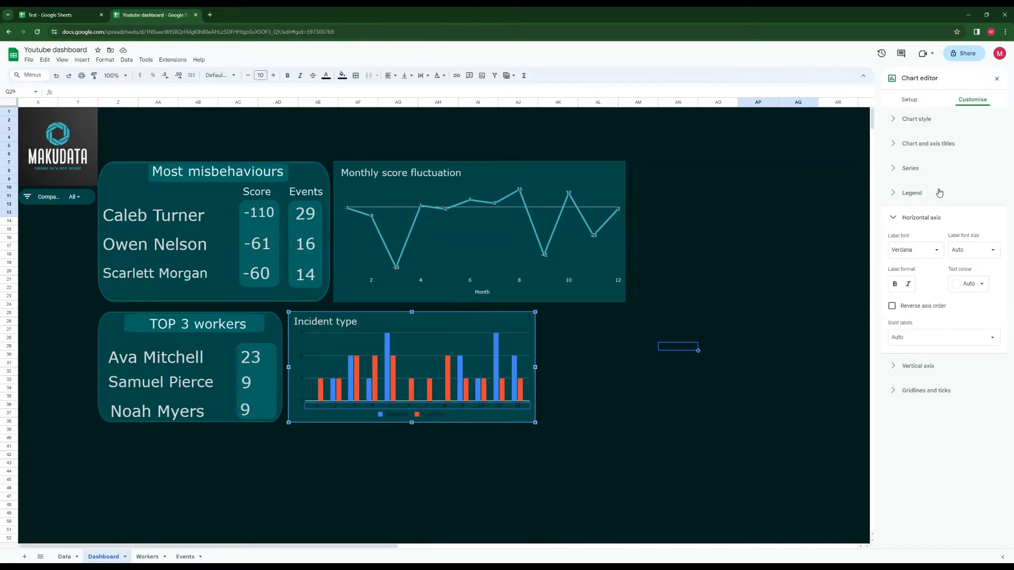
{"action": "left_click", "coordinate": [969, 284]}
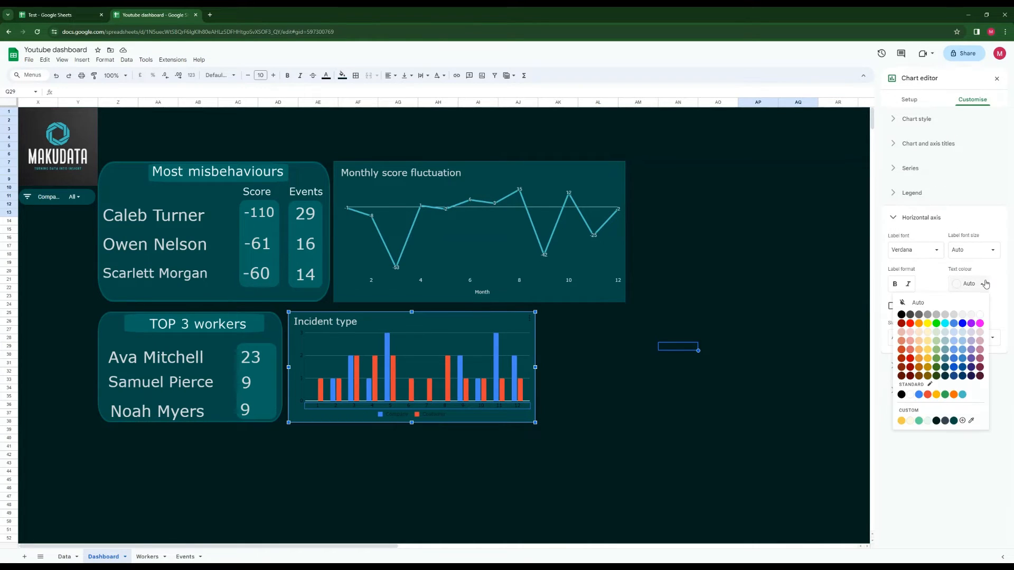
{"action": "left_click", "coordinate": [953, 316]}
Set the Incident type chart's legend text and vertical axis labels to light grey
{"action": "left_click", "coordinate": [912, 193]}
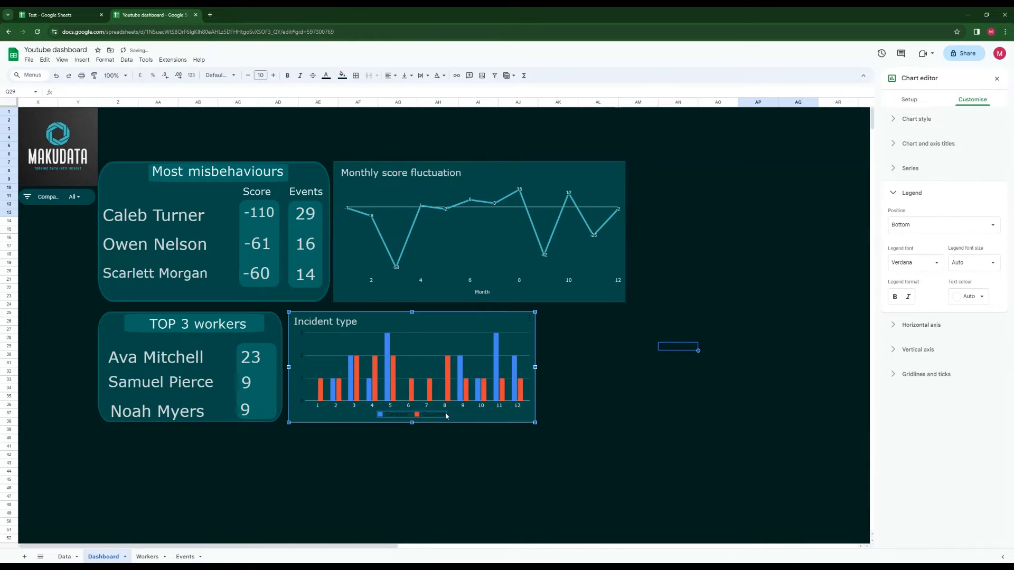
{"action": "left_click", "coordinate": [968, 296]}
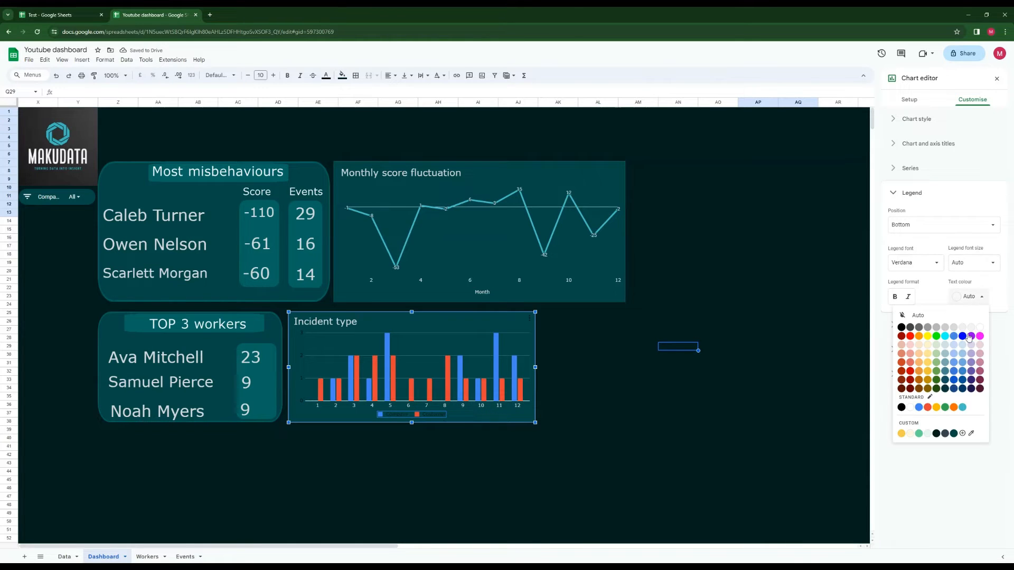
{"action": "left_click", "coordinate": [954, 329]}
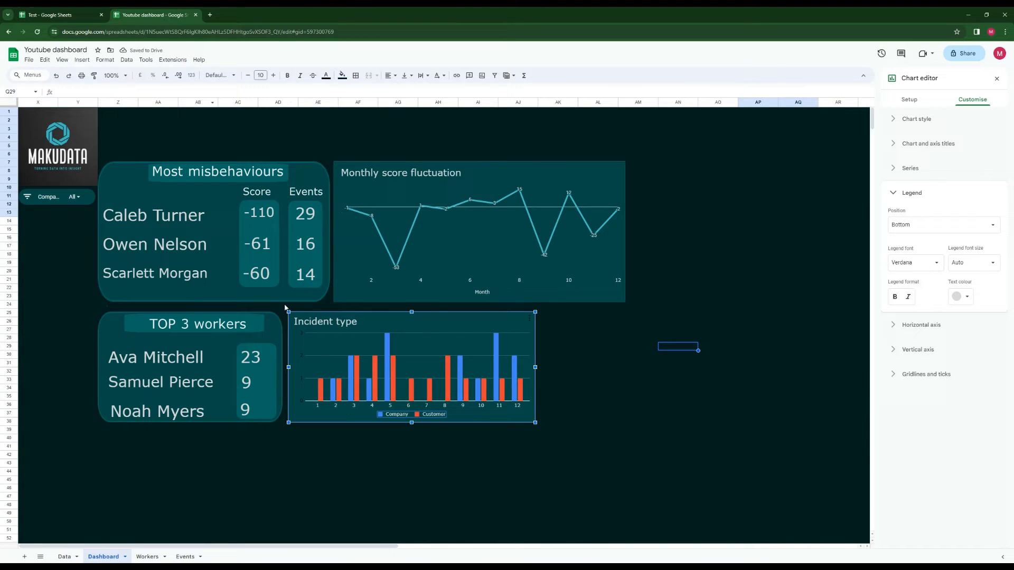
{"action": "left_click", "coordinate": [299, 334]}
{"action": "left_click", "coordinate": [982, 310]}
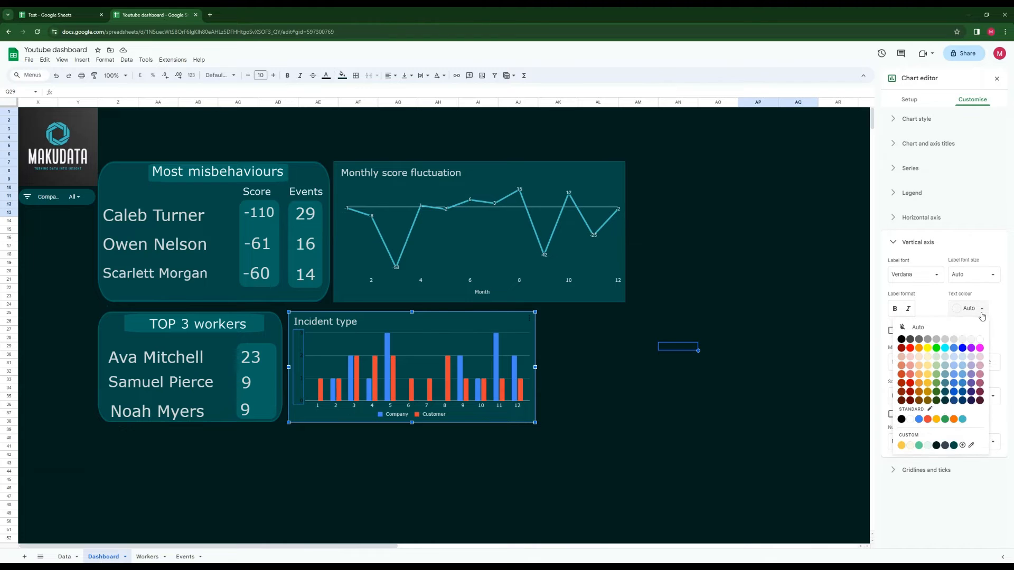
{"action": "left_click", "coordinate": [958, 340]}
{"action": "left_click", "coordinate": [598, 396]}
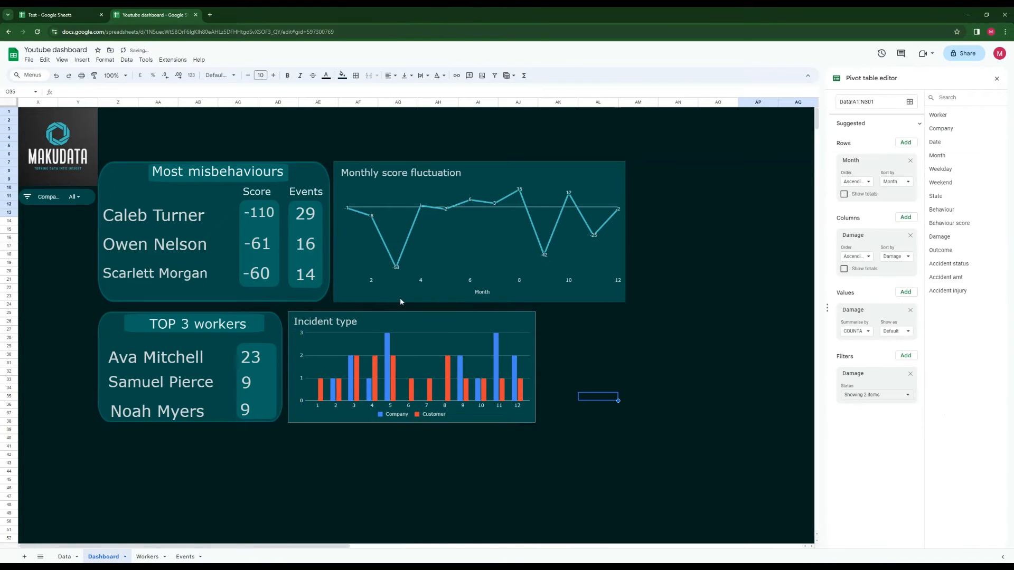
{"action": "left_click", "coordinate": [652, 340]}
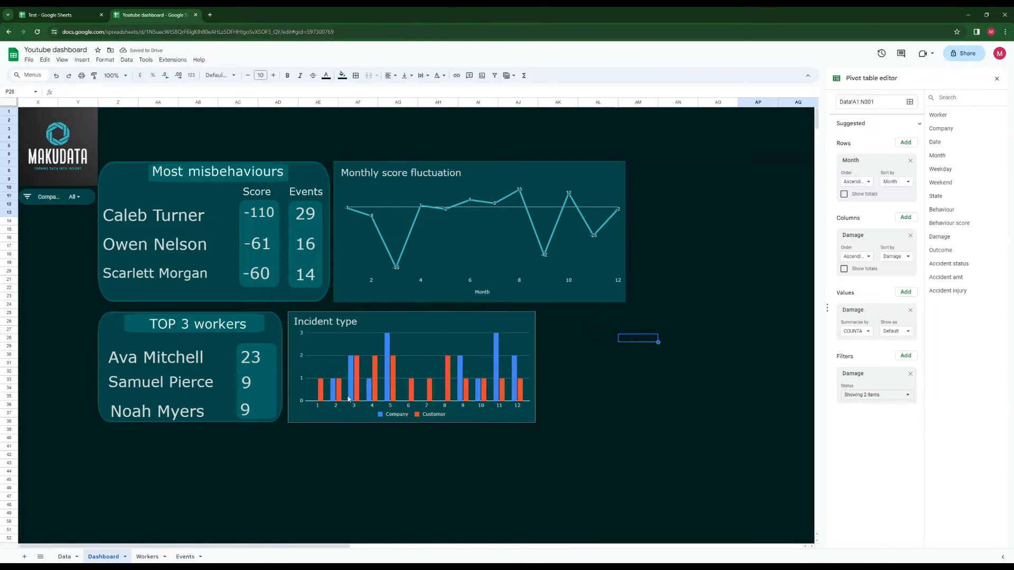
Set the fill colour of the Company series in the Incident type chart to the standard light teal
{"action": "left_click", "coordinate": [318, 390]}
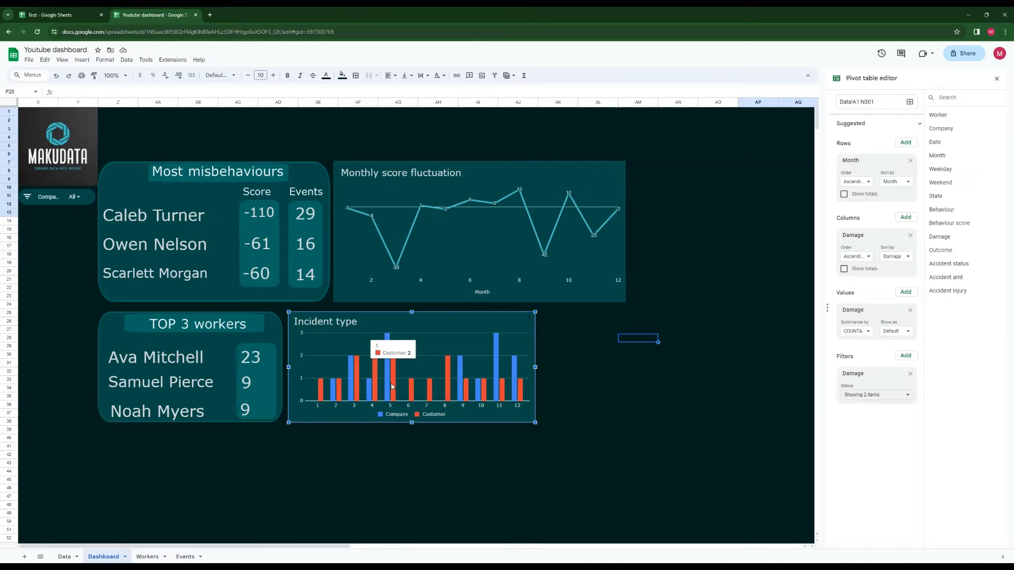
{"action": "double_click", "coordinate": [430, 341]}
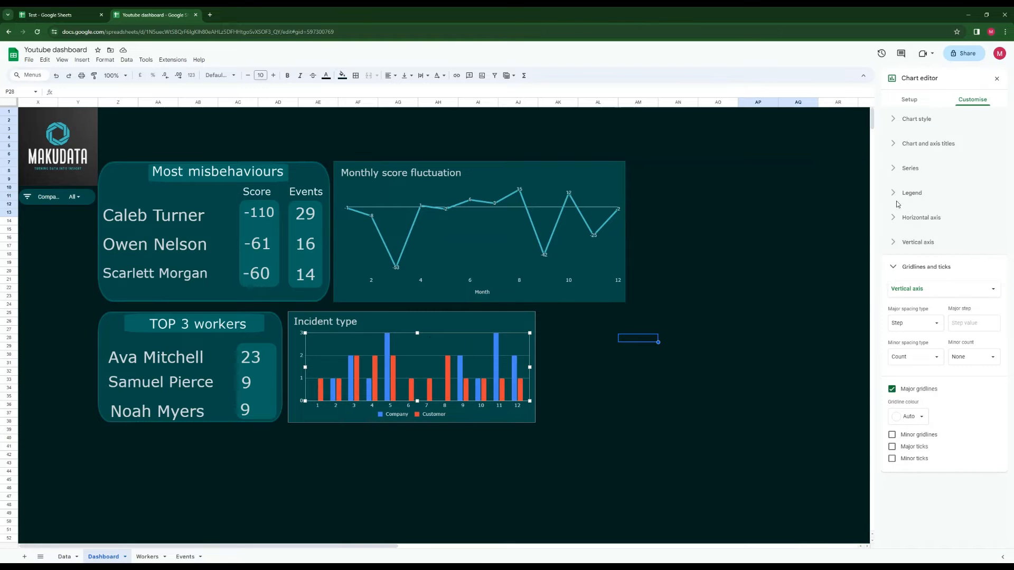
{"action": "left_click", "coordinate": [900, 168]}
{"action": "left_click", "coordinate": [919, 190]}
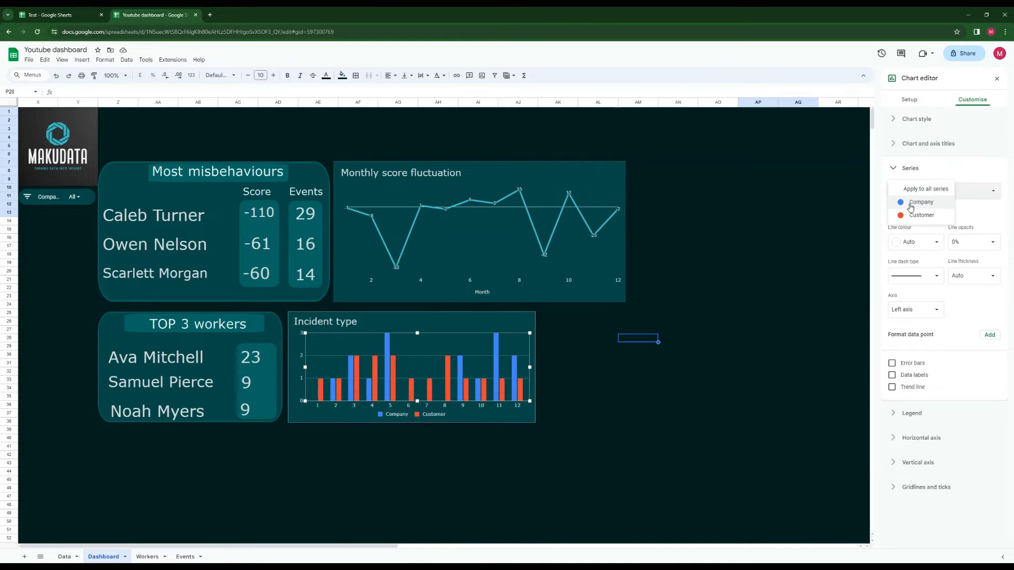
{"action": "left_click", "coordinate": [911, 206]}
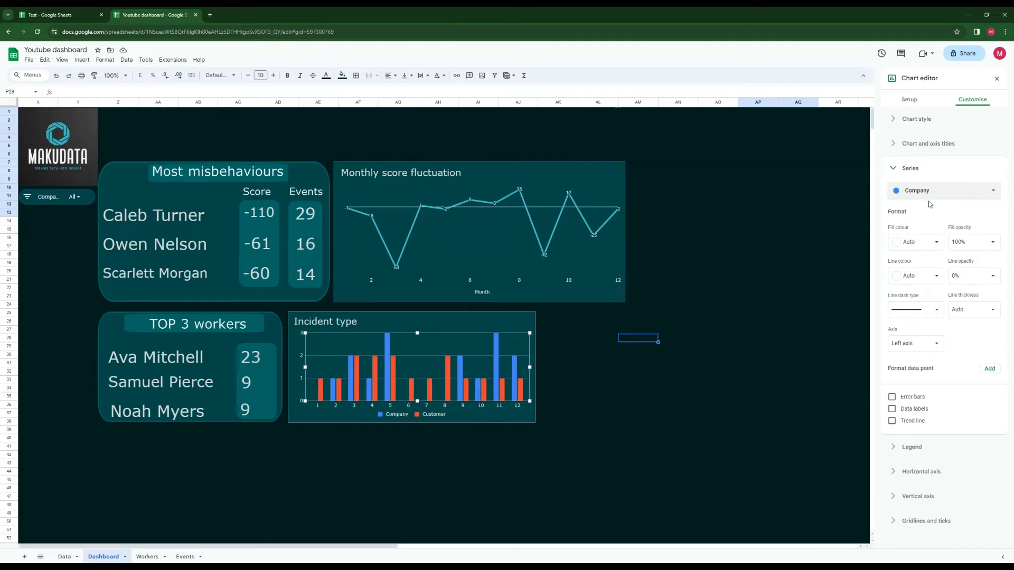
{"action": "left_click", "coordinate": [938, 246]}
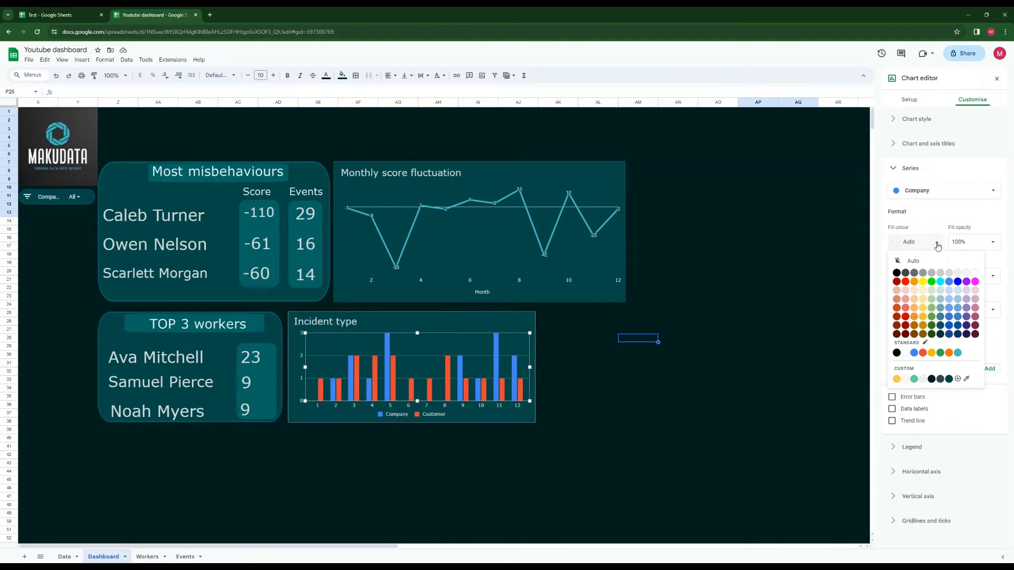
{"action": "left_click", "coordinate": [949, 379]}
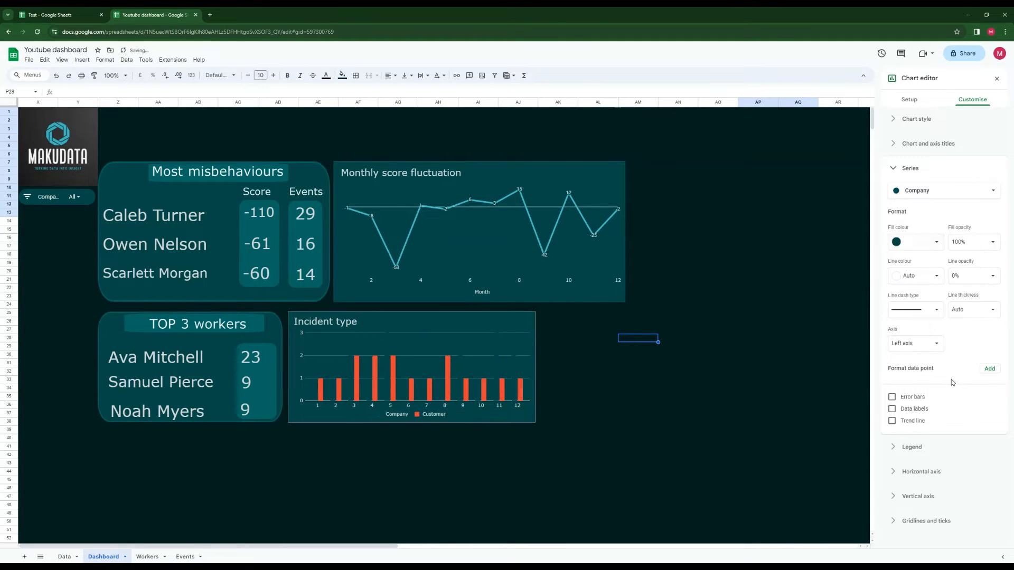
{"action": "left_click", "coordinate": [936, 242]}
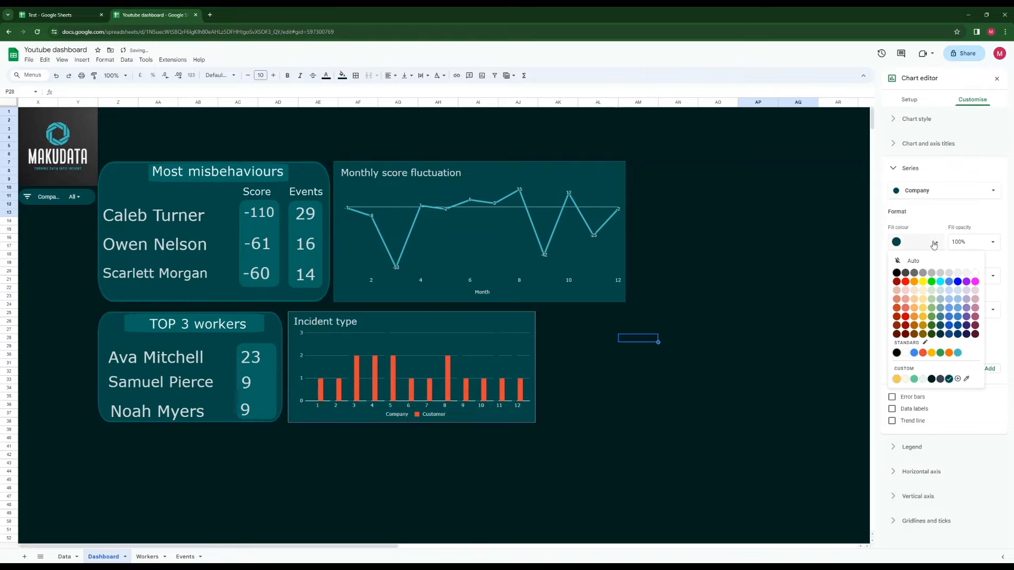
{"action": "left_click", "coordinate": [957, 353]}
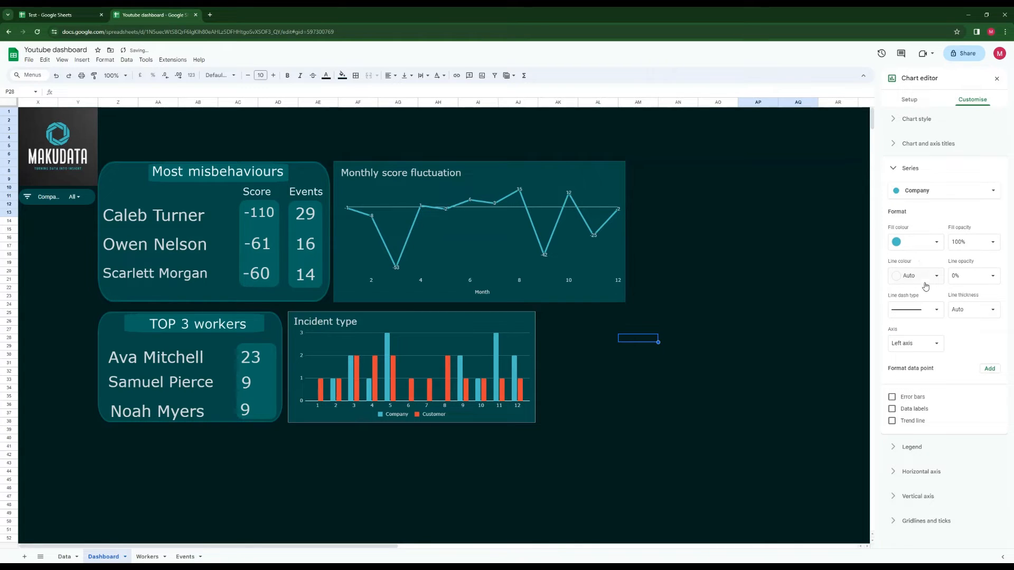
Compare the Company columns' styling with the Test spreadsheet's Incident type chart, keeping the series line colour on Auto
{"action": "left_click", "coordinate": [74, 14]}
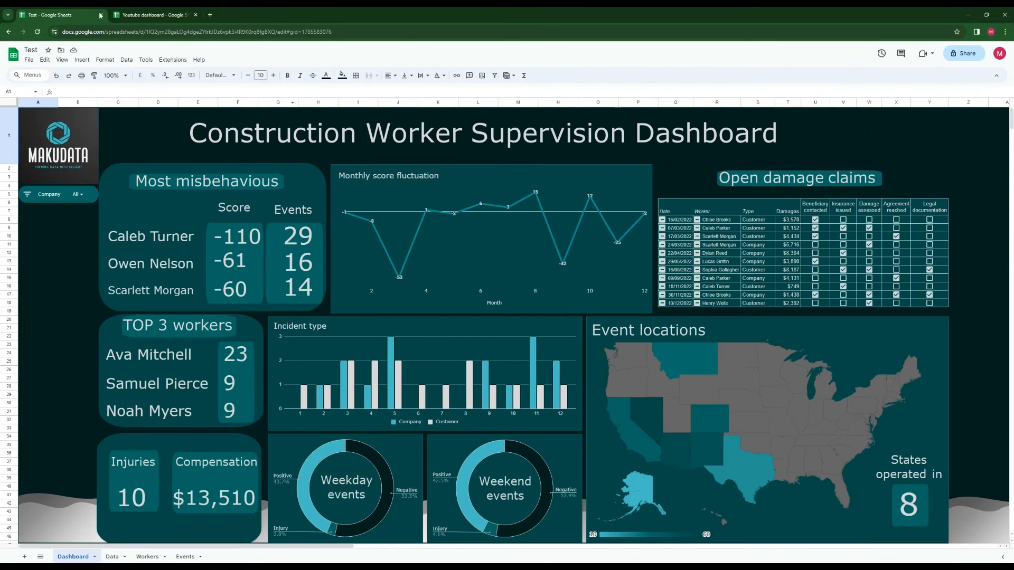
{"action": "left_click", "coordinate": [139, 16]}
{"action": "left_click", "coordinate": [934, 276]}
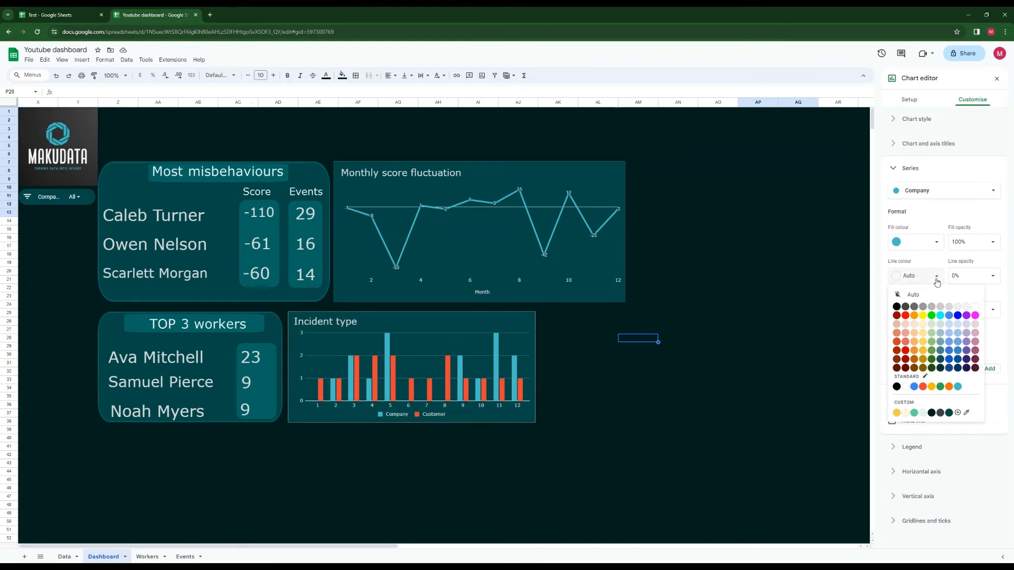
{"action": "left_click", "coordinate": [919, 299]}
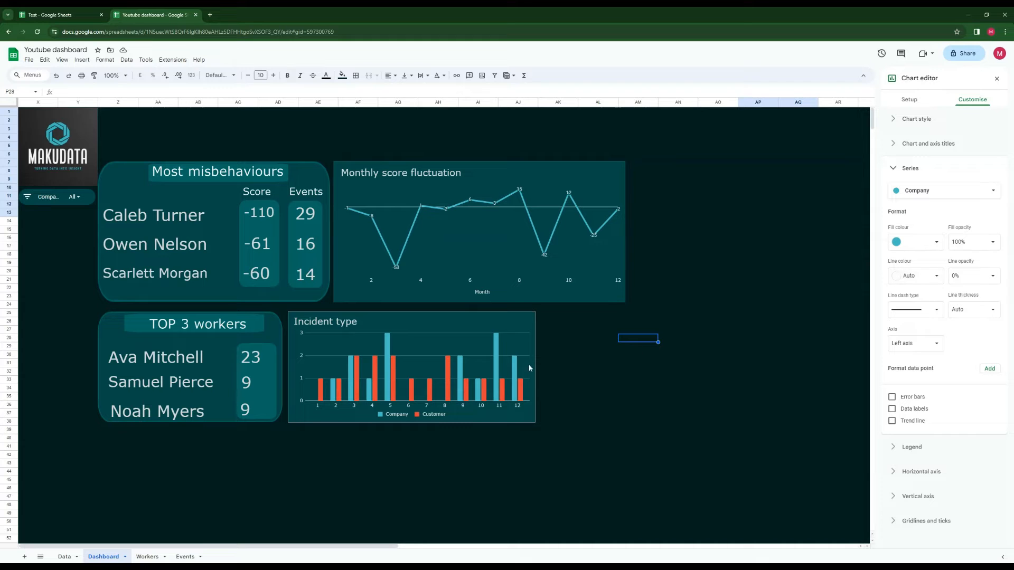
Check the Customer column colour in the Test spreadsheet and set the Customer series fill to light grey
{"action": "left_click", "coordinate": [85, 18]}
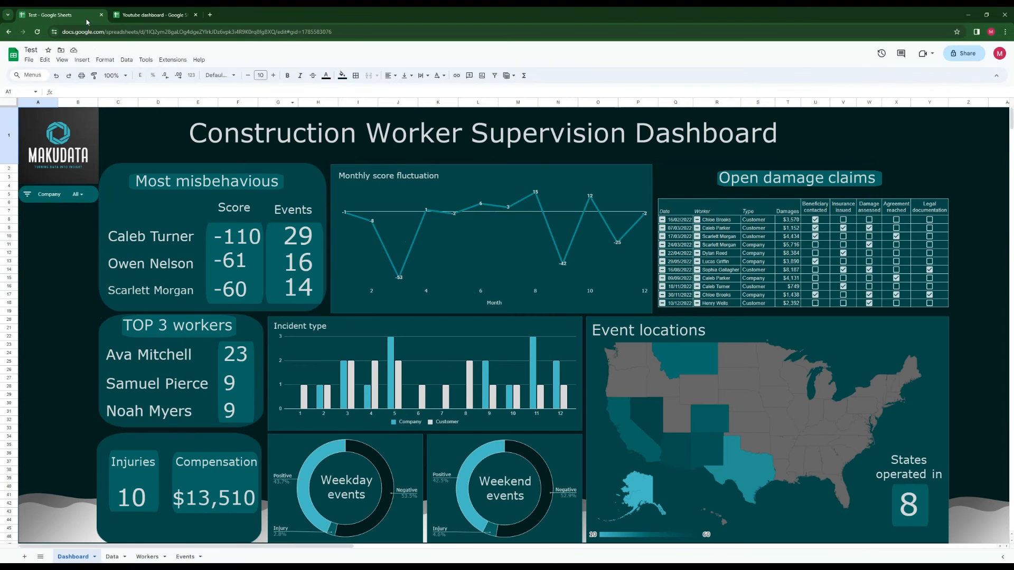
{"action": "left_click", "coordinate": [159, 15]}
{"action": "left_click", "coordinate": [374, 372]}
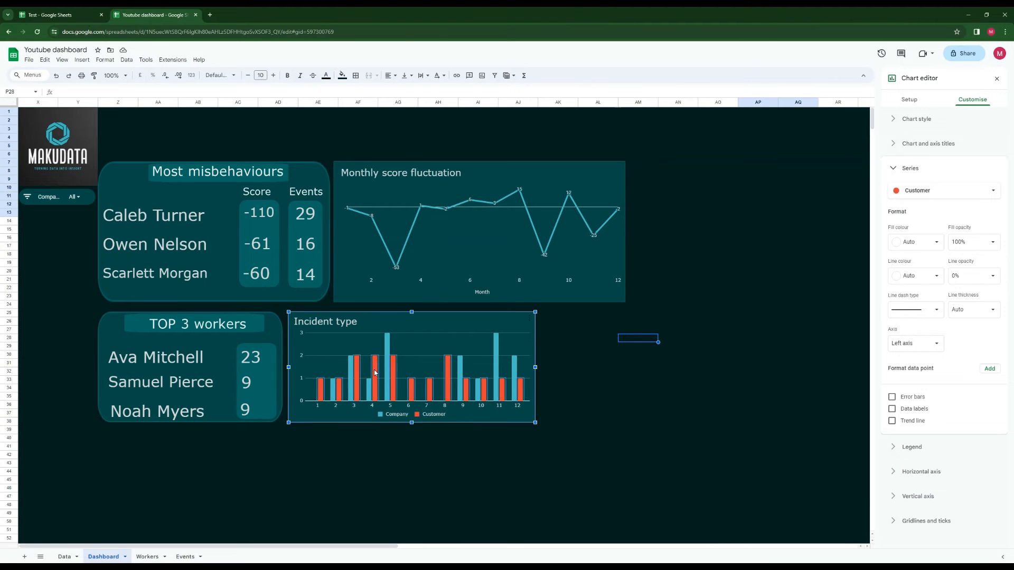
{"action": "left_click", "coordinate": [936, 244]}
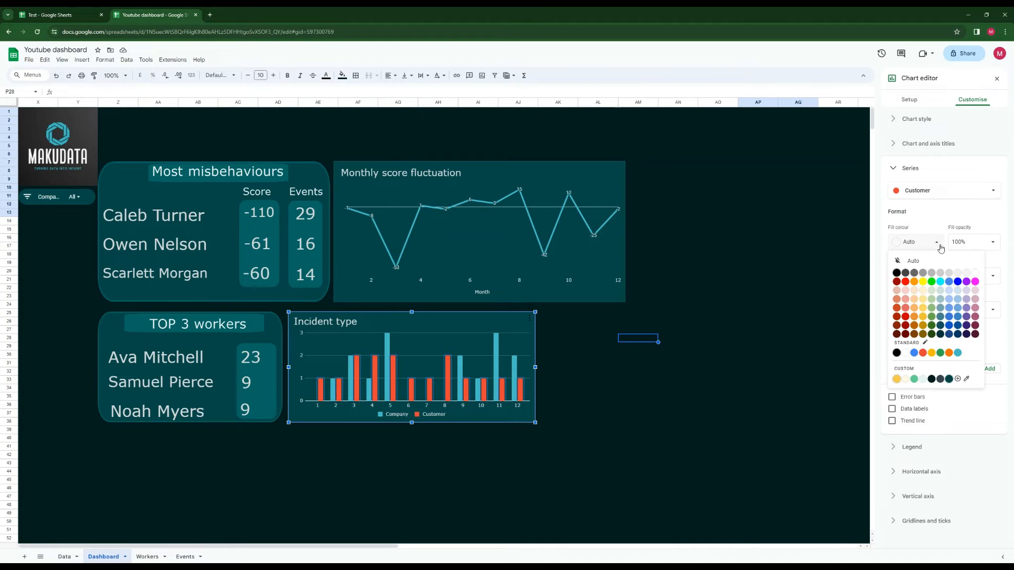
{"action": "left_click", "coordinate": [948, 274]}
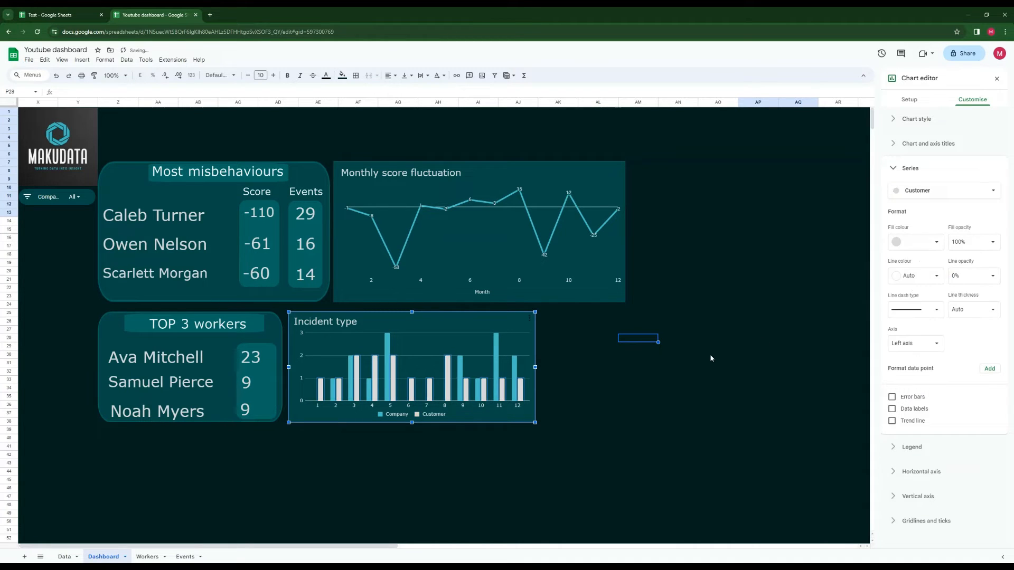
{"action": "left_click", "coordinate": [695, 353]}
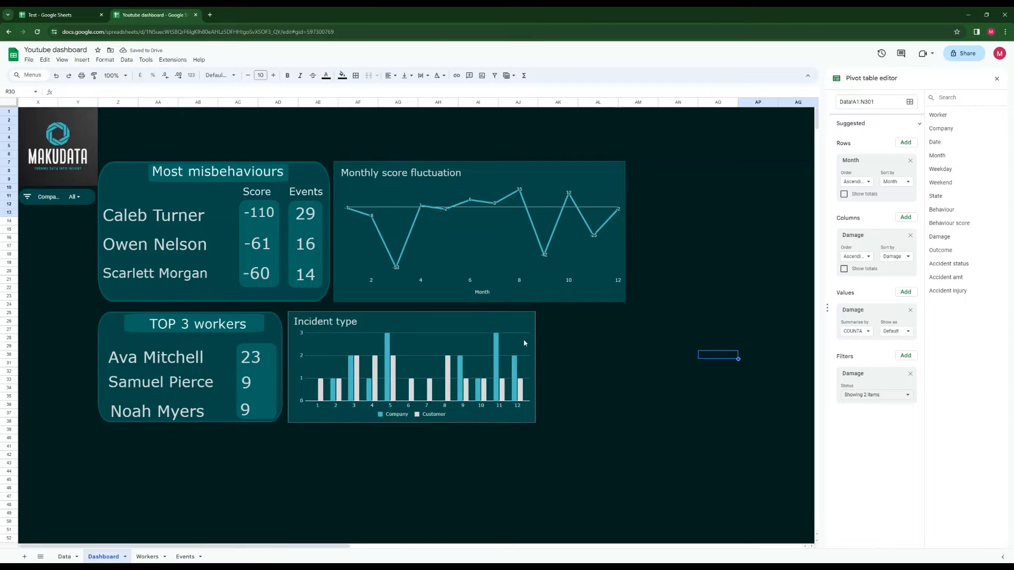
Set the Incident type chart's border to the teal sampled from the Most misbehaviours panel's edge, and compare the chart with the Test spreadsheet
{"action": "left_click", "coordinate": [401, 320]}
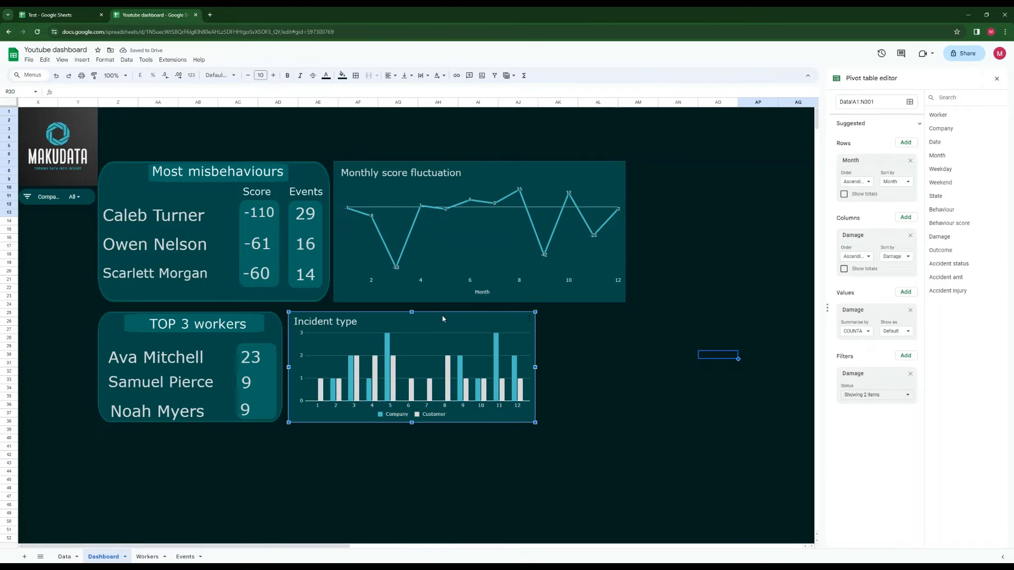
{"action": "double_click", "coordinate": [443, 319]}
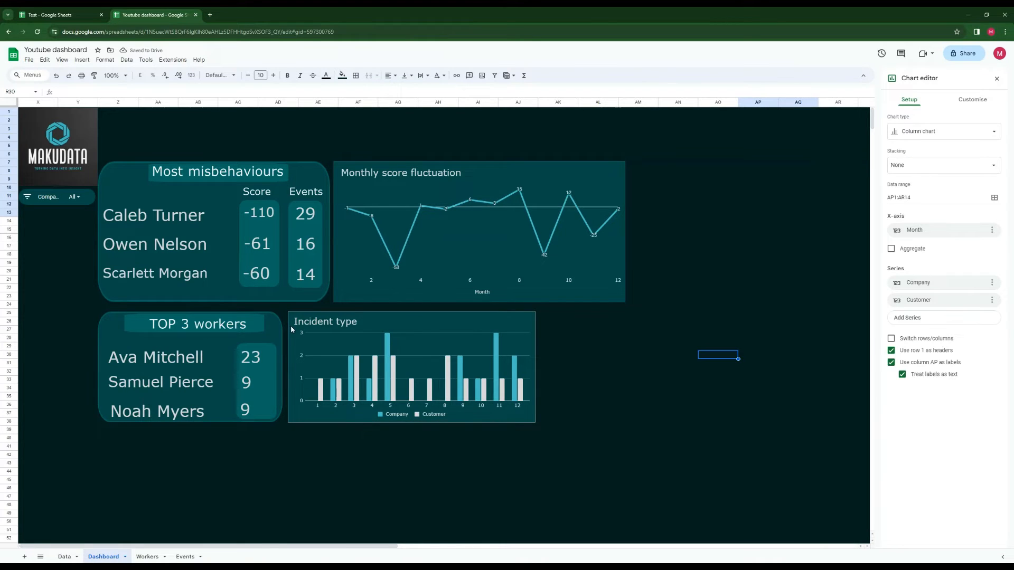
{"action": "left_click", "coordinate": [975, 99]}
{"action": "left_click", "coordinate": [910, 121]}
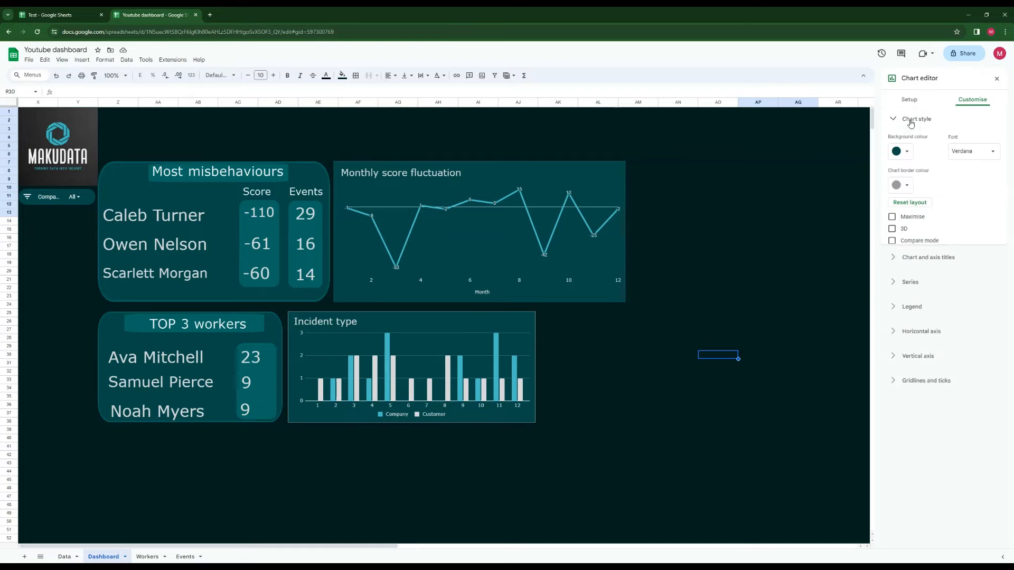
{"action": "left_click", "coordinate": [904, 185]}
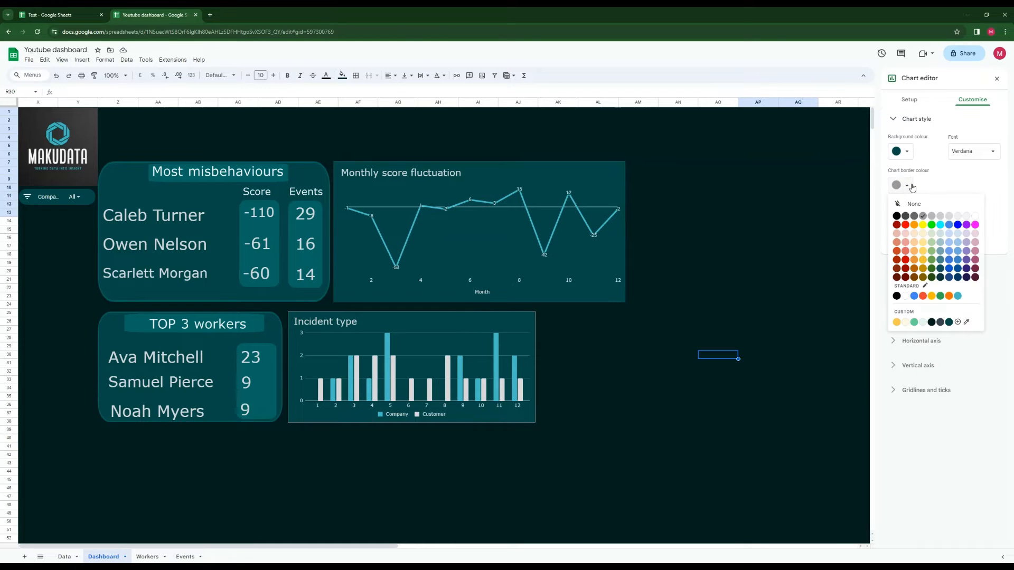
{"action": "left_click", "coordinate": [966, 322]}
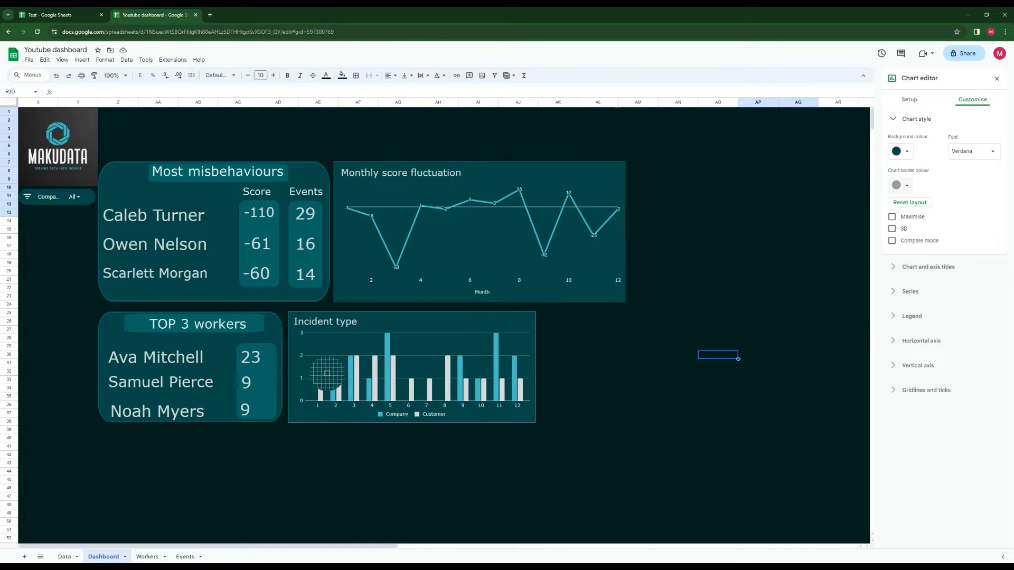
{"action": "left_click", "coordinate": [322, 298]}
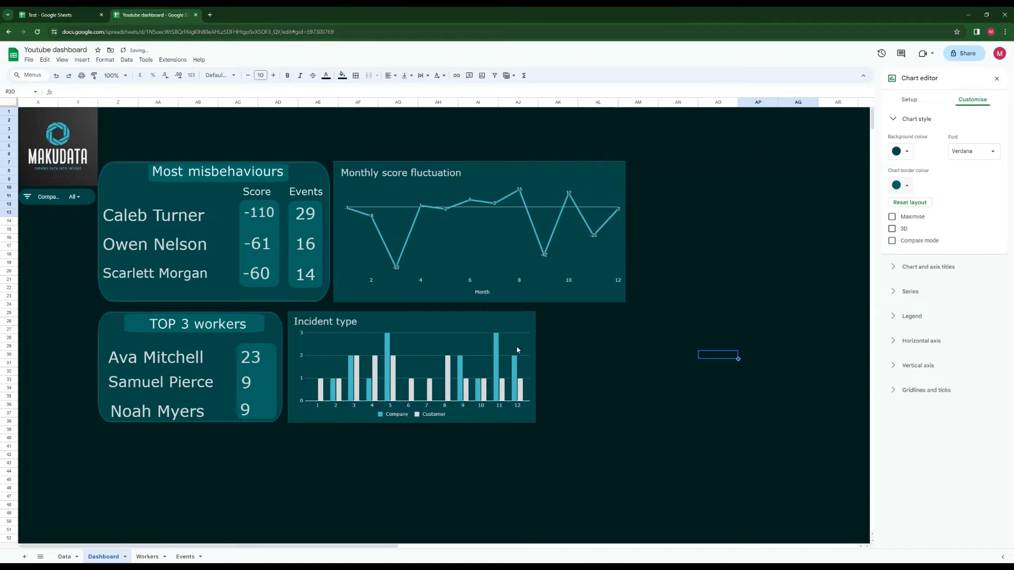
{"action": "left_click", "coordinate": [595, 374]}
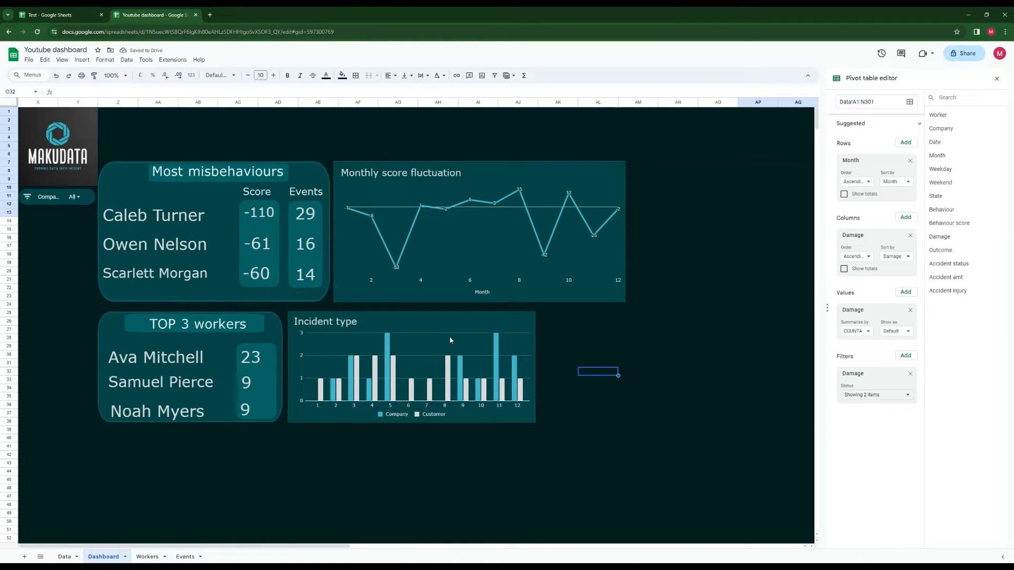
{"action": "left_click", "coordinate": [53, 14]}
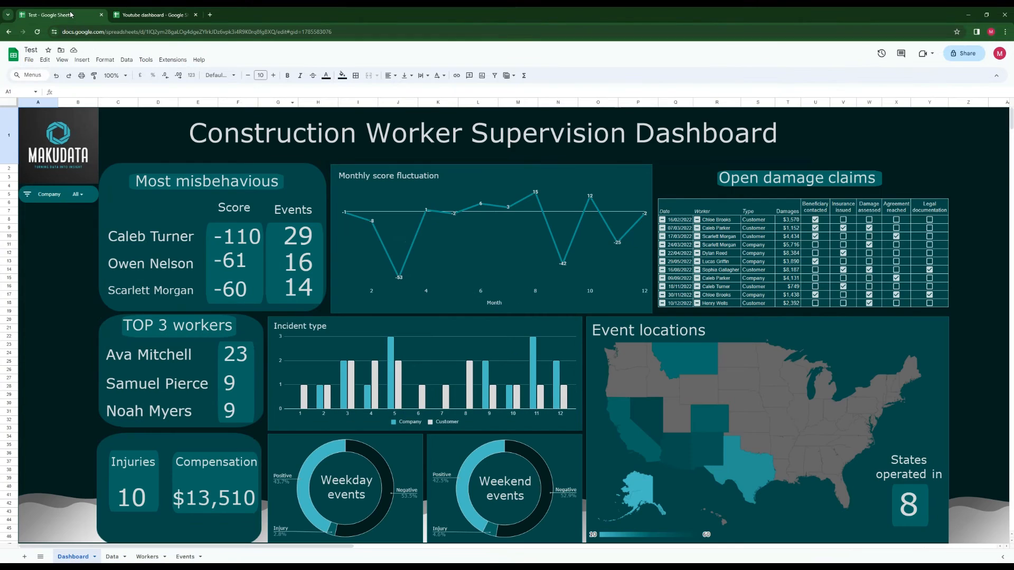
{"action": "left_click", "coordinate": [173, 18]}
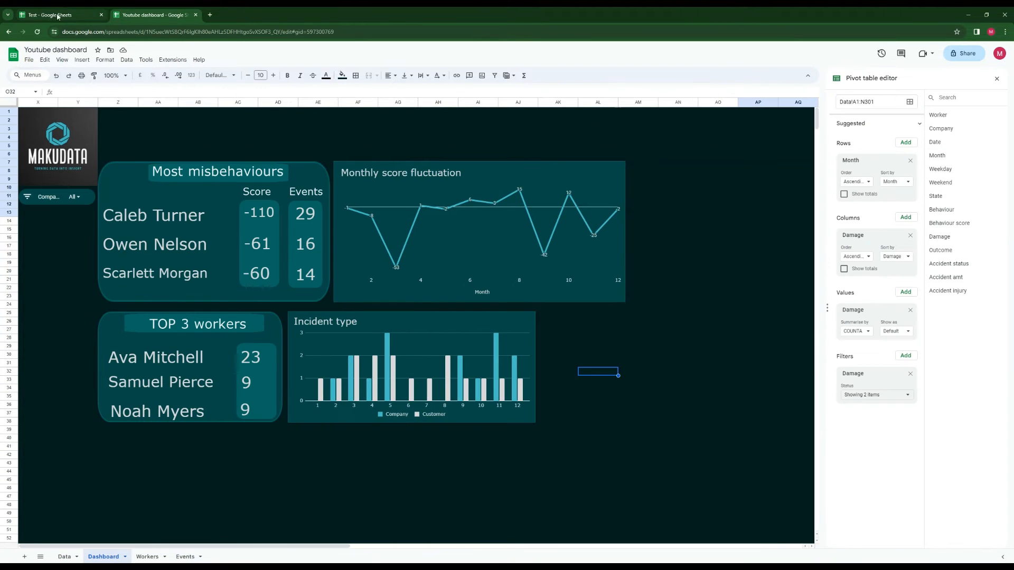
Compare the dashboard with the Test spreadsheet's layout, examining the Injuries and Compensation panel below TOP 3 workers
{"action": "left_click", "coordinate": [60, 16]}
{"action": "left_click", "coordinate": [172, 17]}
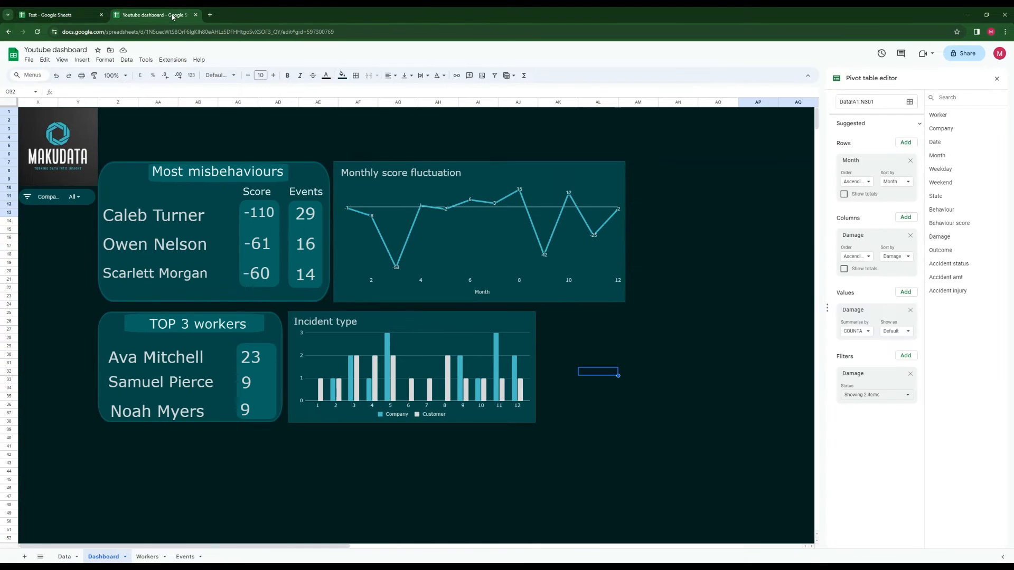
{"action": "left_click", "coordinate": [76, 22]}
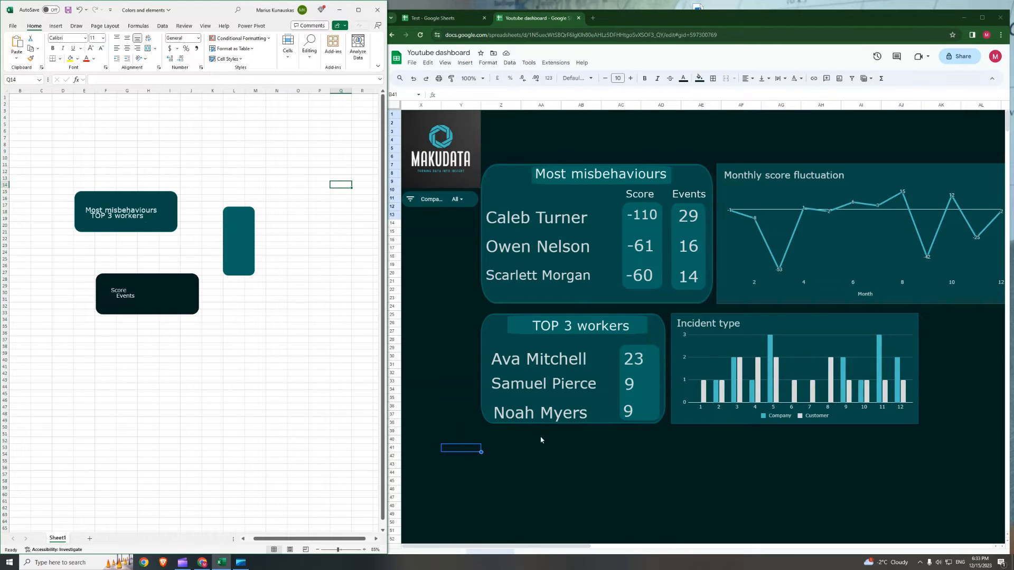
{"action": "left_click", "coordinate": [540, 473]}
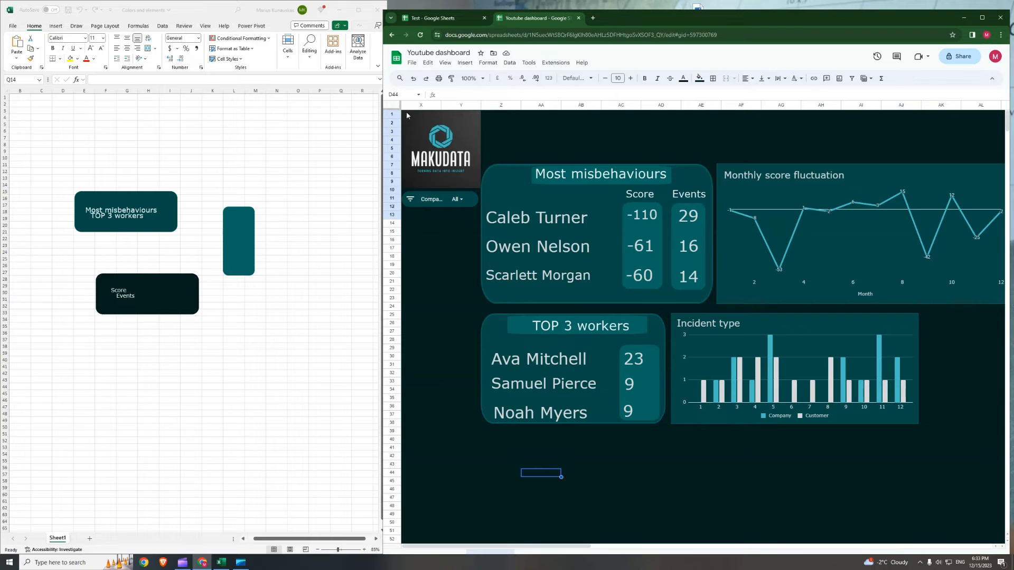
{"action": "left_click", "coordinate": [446, 18]}
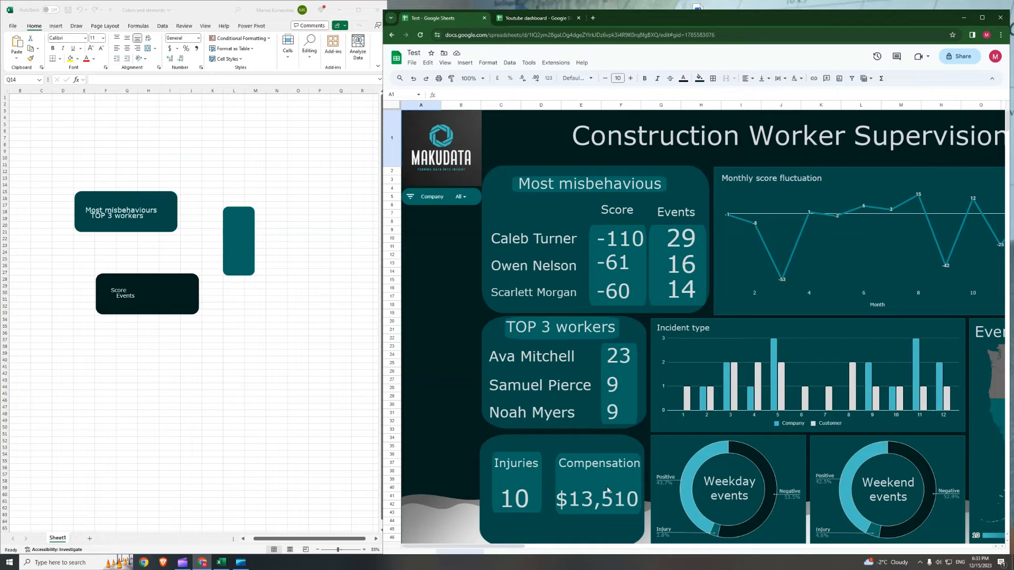
{"action": "left_click", "coordinate": [534, 18]}
{"action": "left_click", "coordinate": [588, 464]}
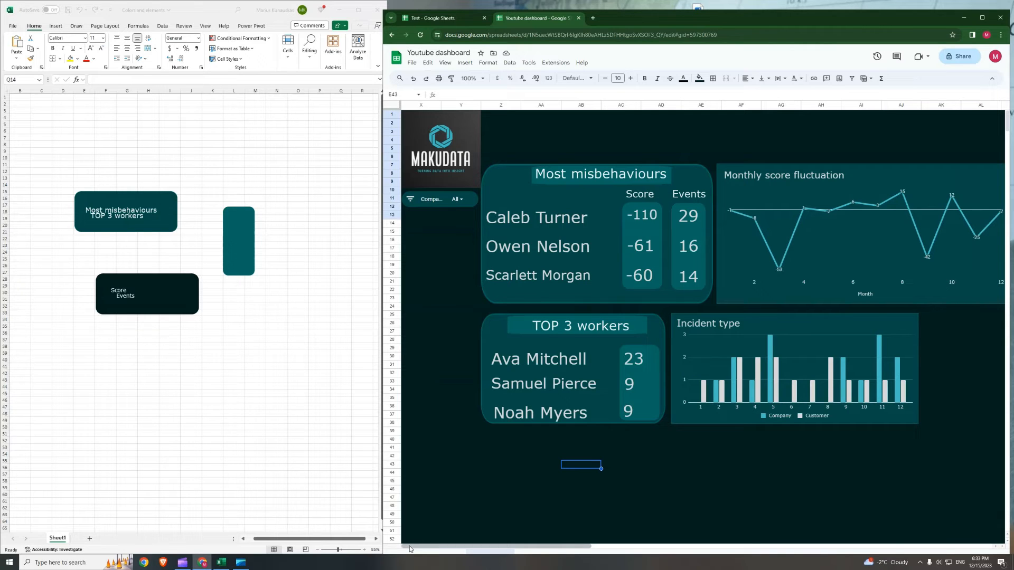
Copy the Damage by Month pivot table from AP1:AR14 and paste it beside the original at AT1
{"action": "left_click_drag", "start_coordinate": [410, 546], "coordinate": [932, 541]}
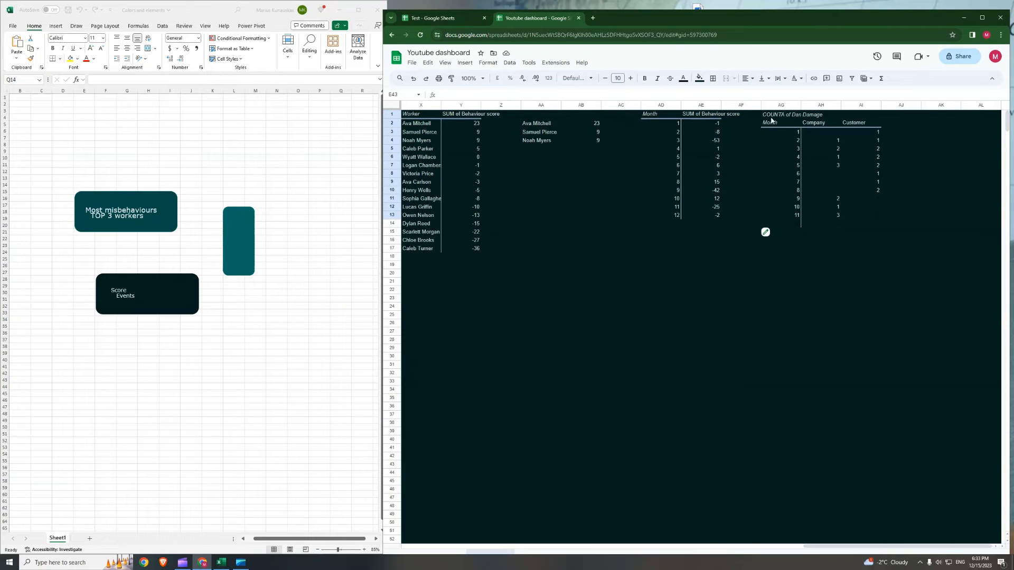
{"action": "left_click_drag", "start_coordinate": [785, 125], "coordinate": [869, 227]}
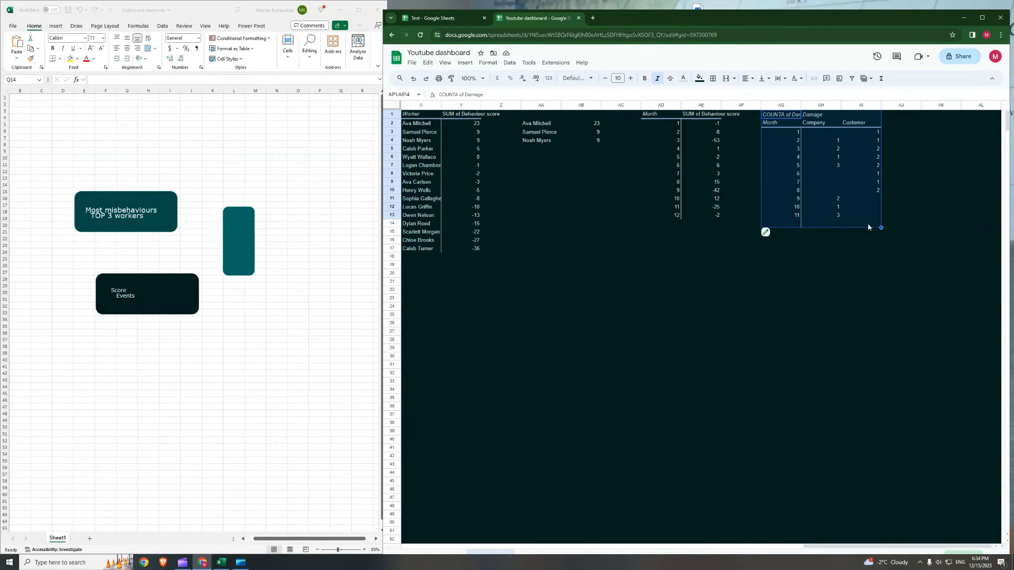
{"action": "left_click", "coordinate": [938, 117]}
{"action": "key", "text": "ctrl+v"}
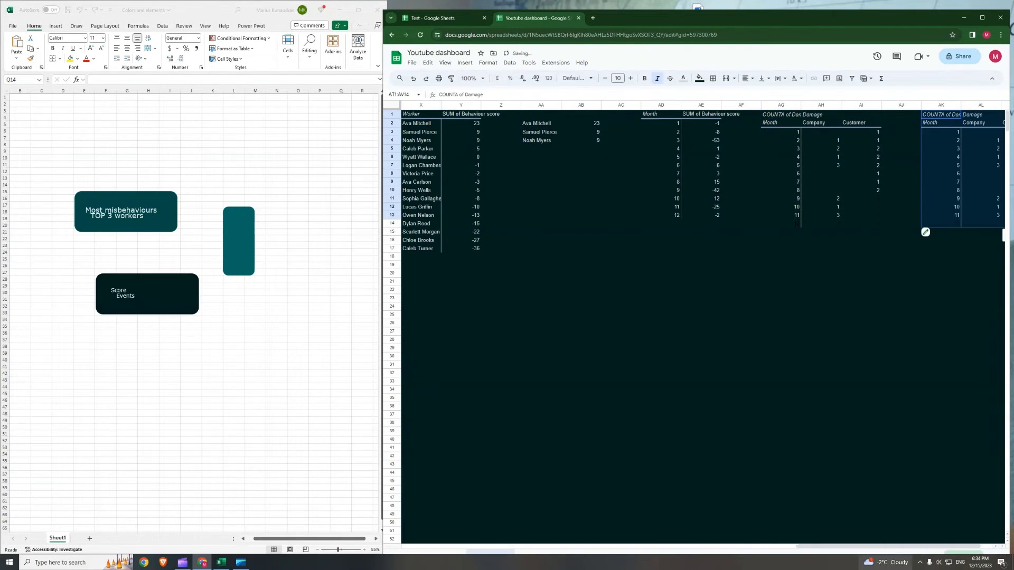
{"action": "left_click_drag", "start_coordinate": [917, 547], "coordinate": [929, 547]}
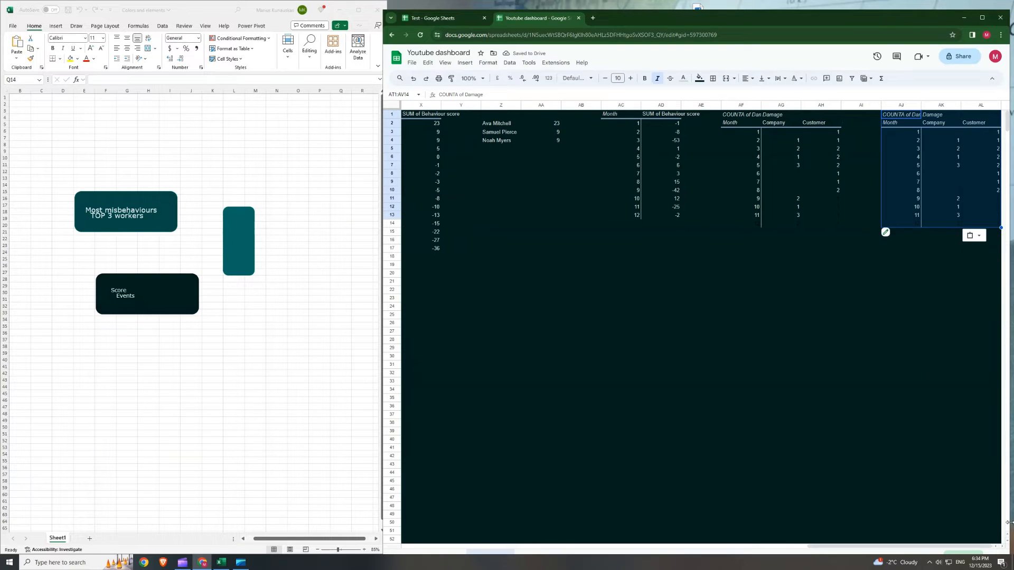
Remove the Month row, Damage column, Damage value and Damage filter from the pasted pivot table
{"action": "left_click", "coordinate": [904, 323]}
{"action": "left_click", "coordinate": [905, 199]}
{"action": "left_click", "coordinate": [885, 232]}
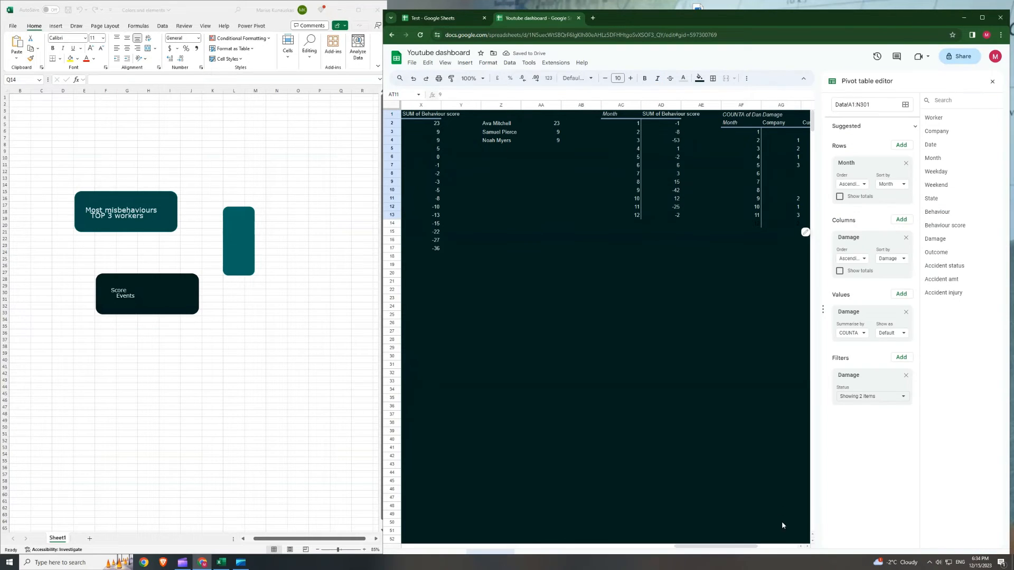
{"action": "left_click_drag", "start_coordinate": [750, 547], "coordinate": [807, 551]}
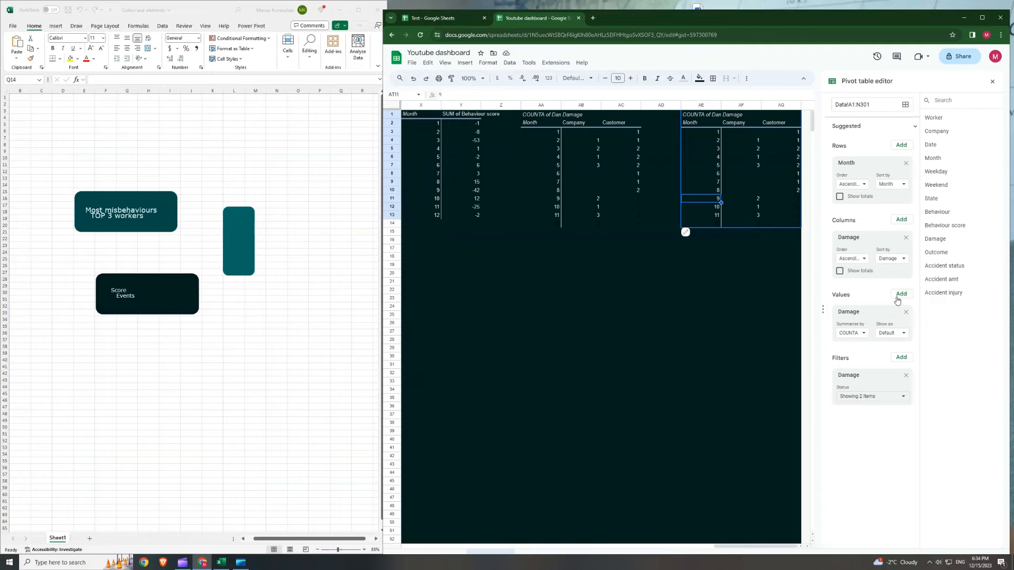
{"action": "left_click", "coordinate": [906, 237]}
{"action": "left_click", "coordinate": [906, 162]}
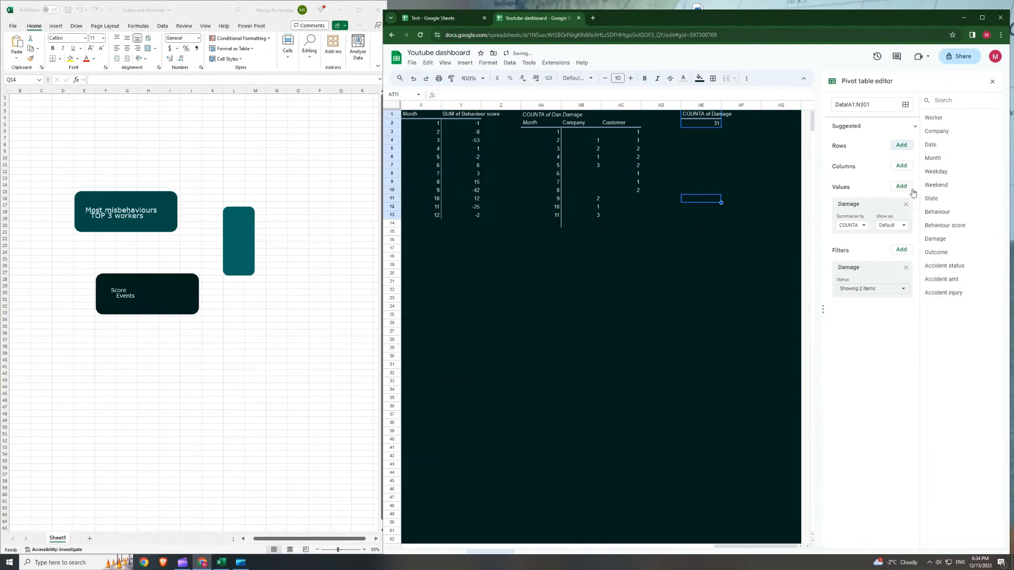
{"action": "left_click", "coordinate": [906, 206]}
{"action": "left_click", "coordinate": [906, 225]}
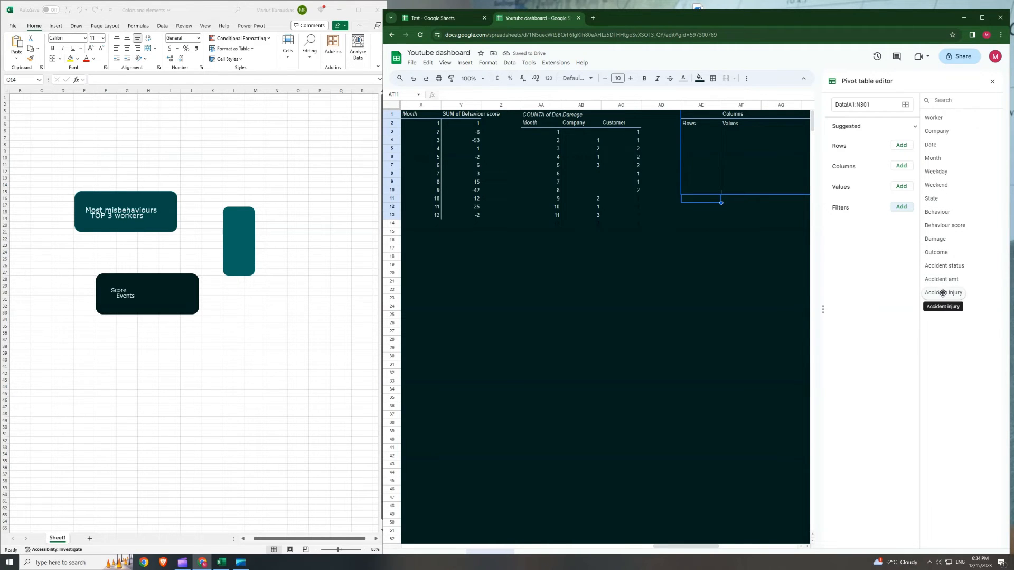
Add Accident injury to the empty pivot table's values twice, summarised once by SUM and once by COUNT, and close its editor
{"action": "left_click_drag", "start_coordinate": [942, 293], "coordinate": [850, 208]}
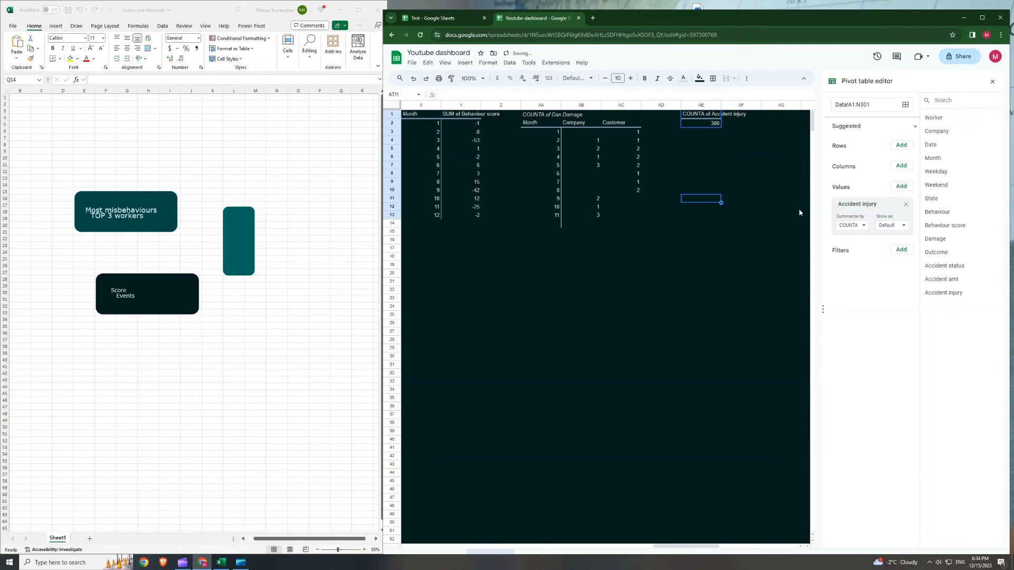
{"action": "left_click", "coordinate": [854, 226]}
{"action": "left_click", "coordinate": [858, 238]}
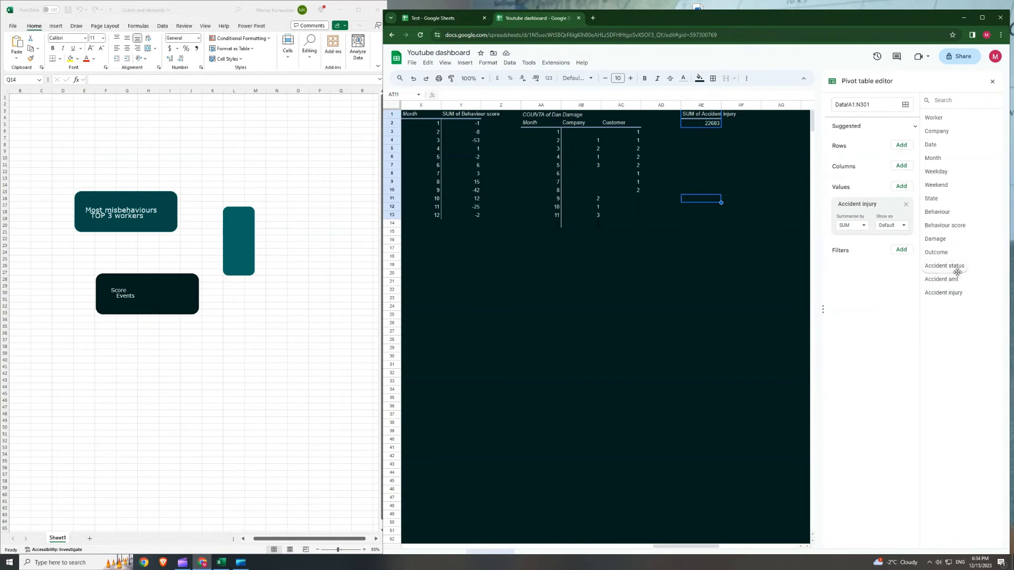
{"action": "left_click_drag", "start_coordinate": [945, 294], "coordinate": [858, 243]}
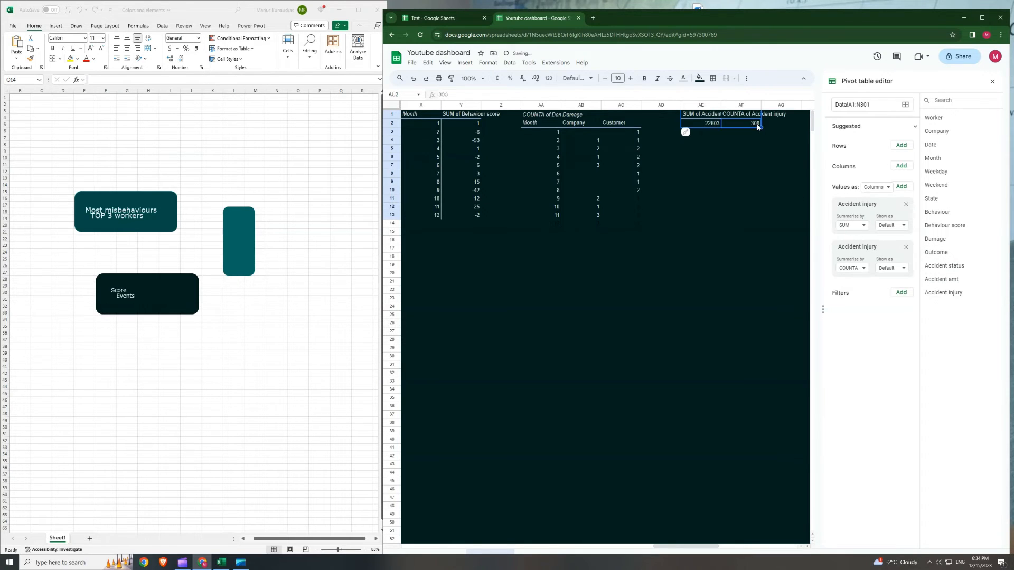
{"action": "left_click", "coordinate": [857, 268]}
{"action": "left_click", "coordinate": [866, 308]}
{"action": "left_click", "coordinate": [734, 239]}
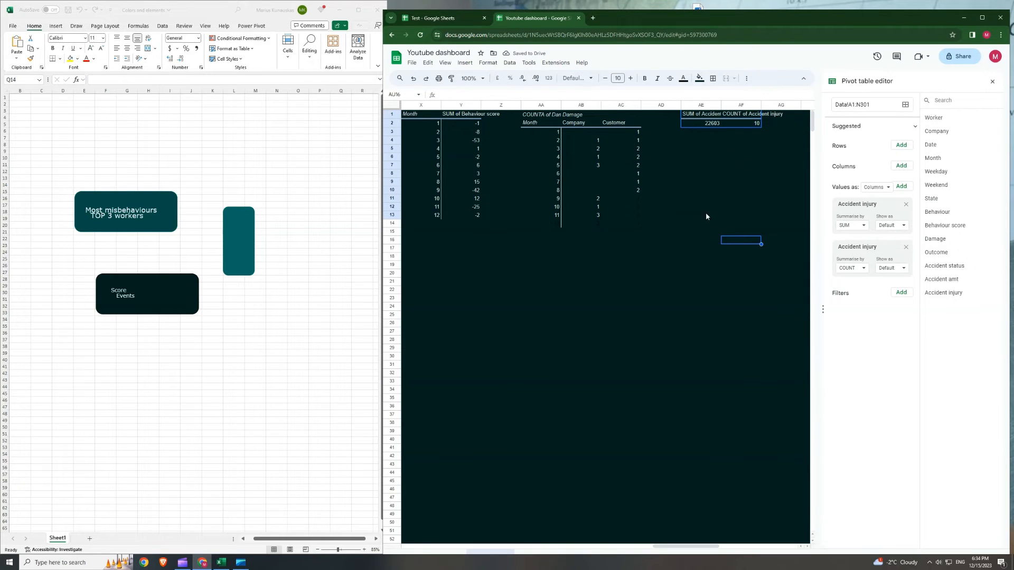
{"action": "left_click", "coordinate": [992, 81]}
{"action": "key", "text": "Up"}
{"action": "key", "text": "Up"}
{"action": "key", "text": "Up"}
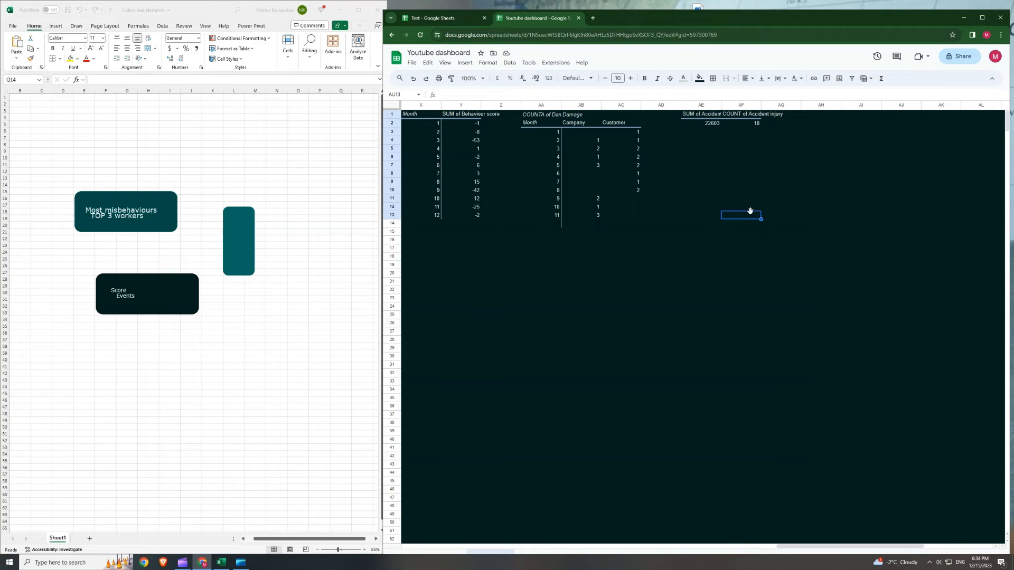
Format the sum of Accident injury in AT2 as US dollar currency without decimal places
{"action": "left_click", "coordinate": [445, 64]}
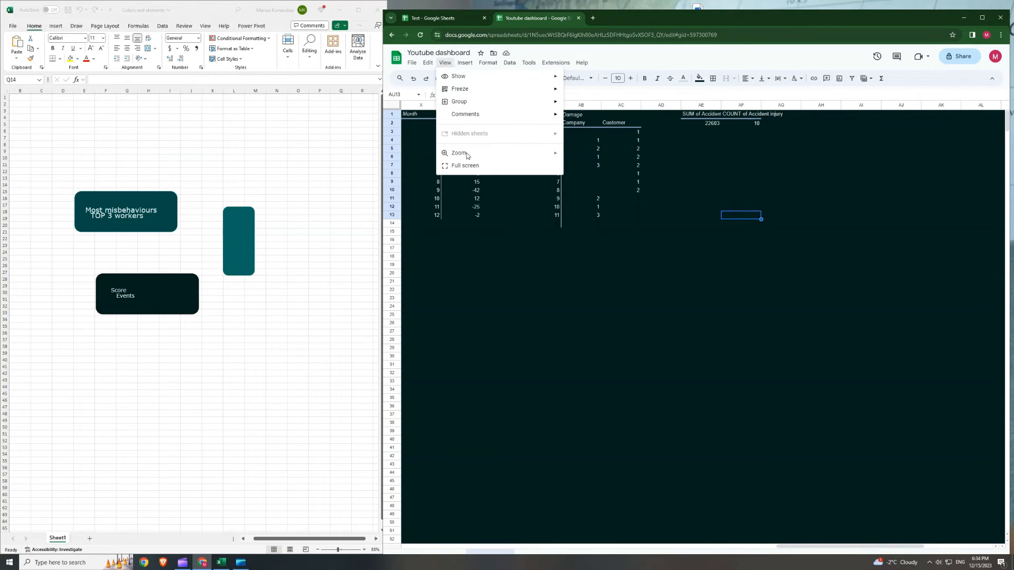
{"action": "mouse_move", "coordinate": [515, 154]}
{"action": "left_click", "coordinate": [593, 211]}
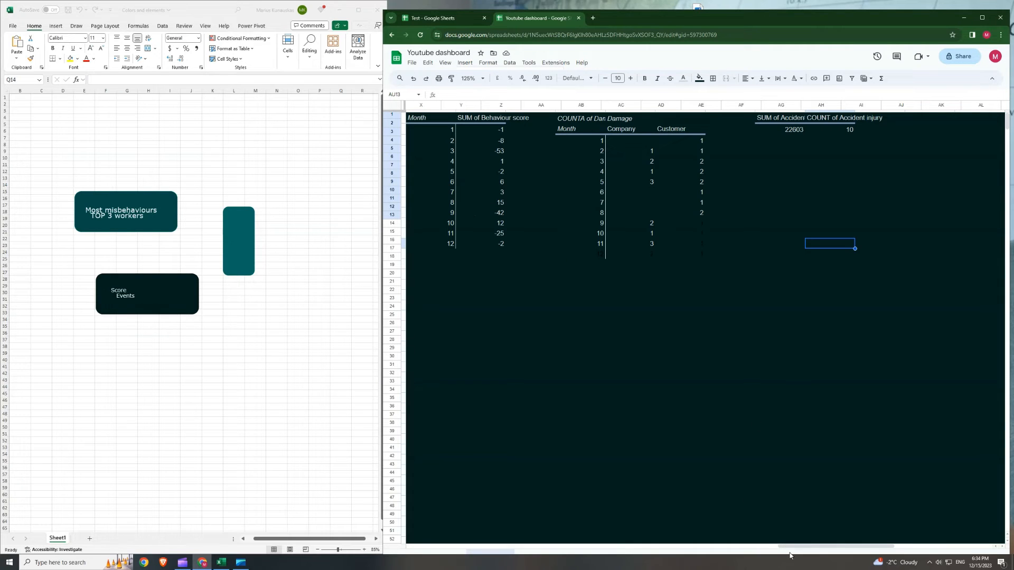
{"action": "left_click", "coordinate": [795, 131]}
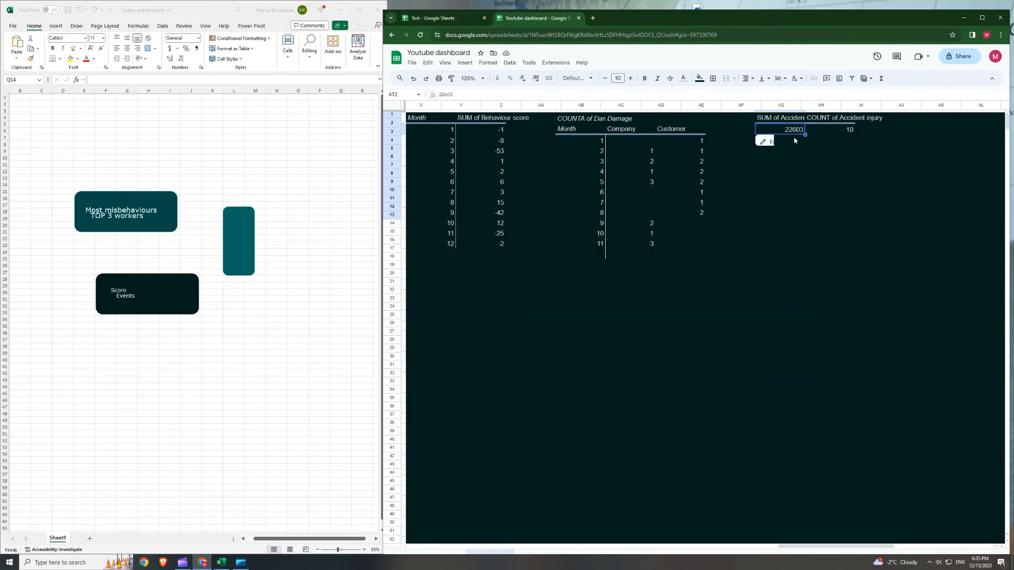
{"action": "left_click", "coordinate": [489, 63]}
{"action": "mouse_move", "coordinate": [502, 97]}
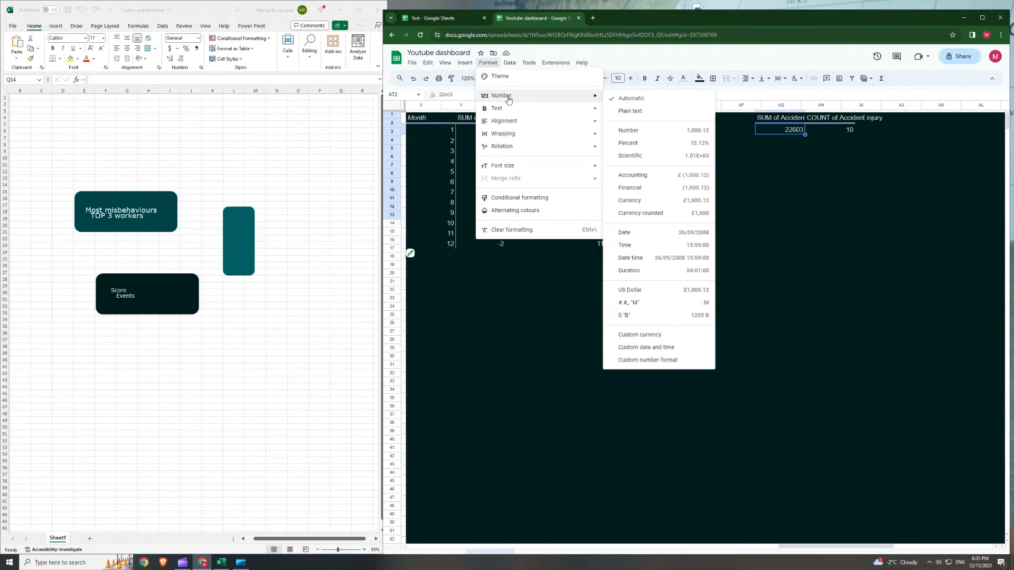
{"action": "left_click", "coordinate": [655, 335]}
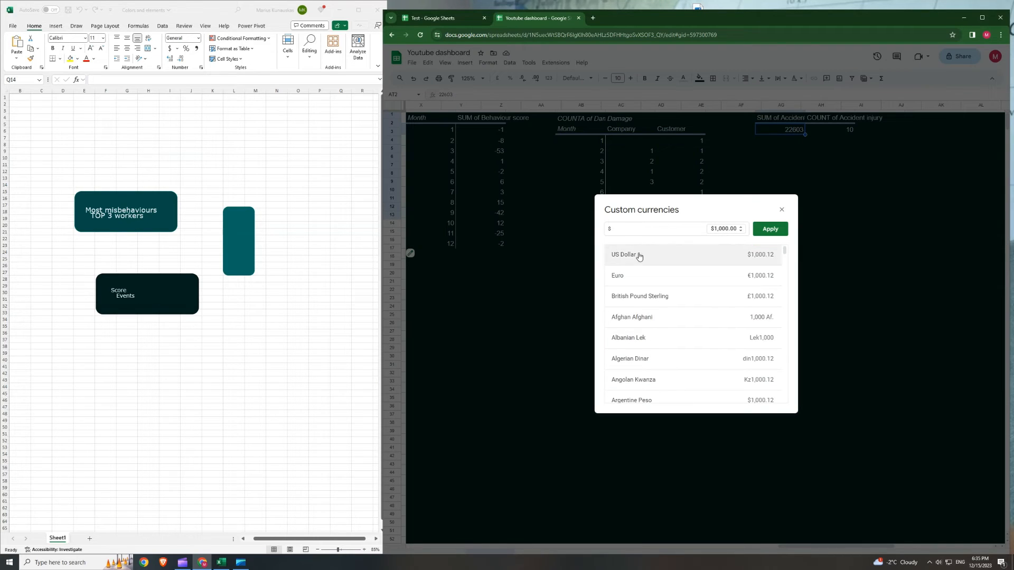
{"action": "left_click", "coordinate": [774, 231]}
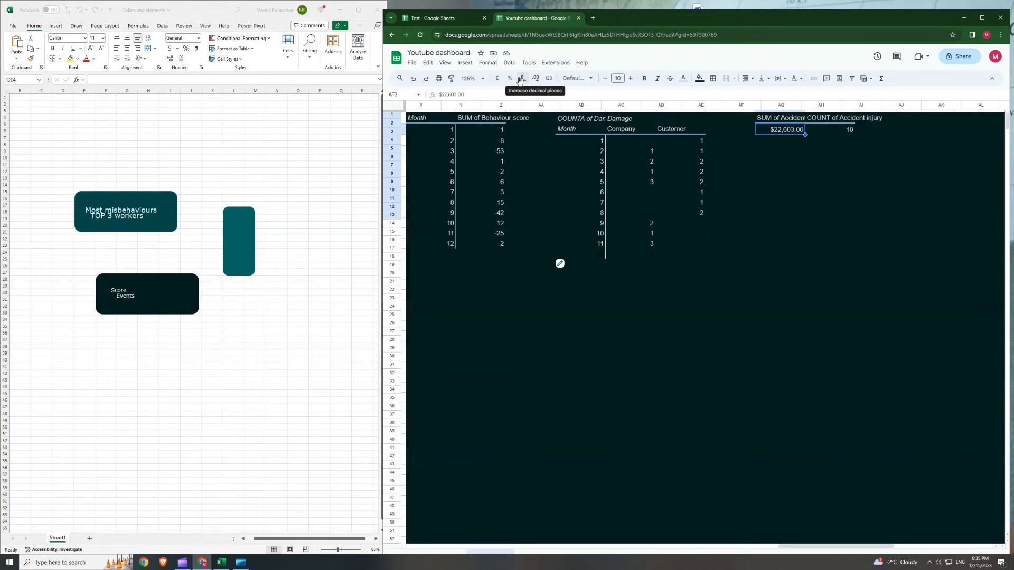
{"action": "left_click", "coordinate": [521, 80]}
{"action": "left_click", "coordinate": [522, 80]}
{"action": "left_click", "coordinate": [780, 222]}
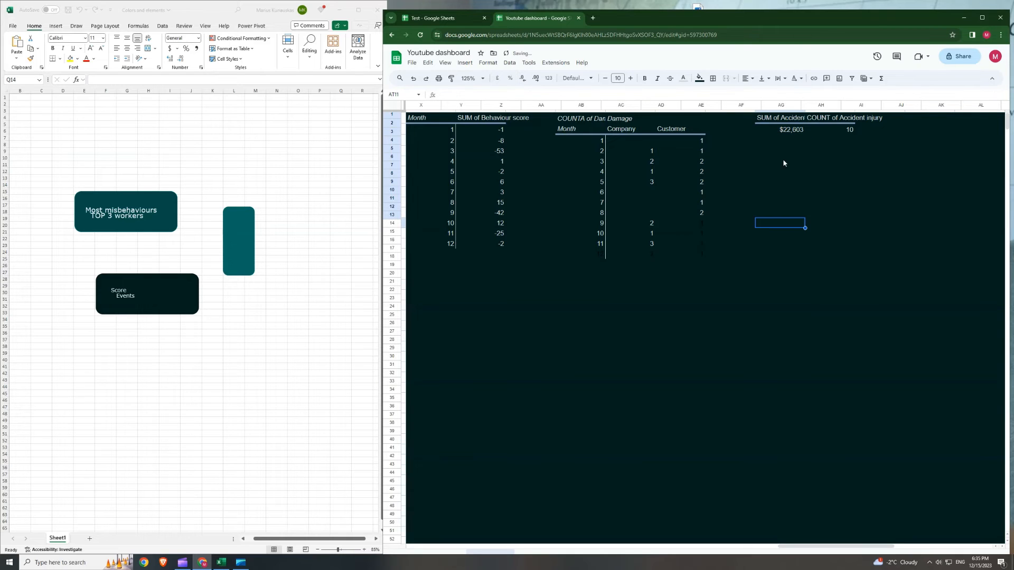
{"action": "left_click", "coordinate": [780, 305]}
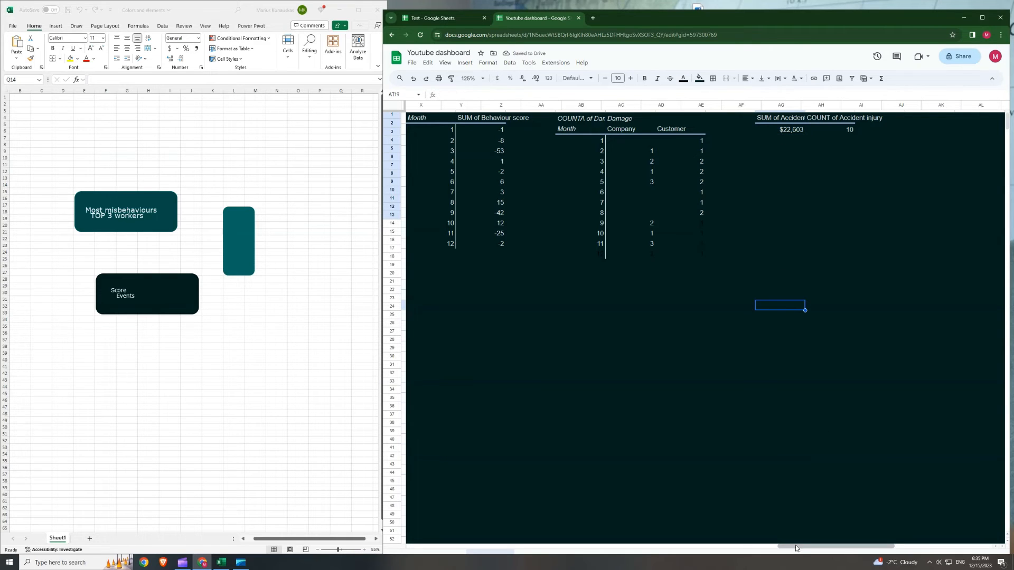
Paste a copy of the rounded teal panel onto the dashboard and align it directly below the TOP 3 workers panel
{"action": "left_click_drag", "start_coordinate": [807, 550], "coordinate": [438, 549]}
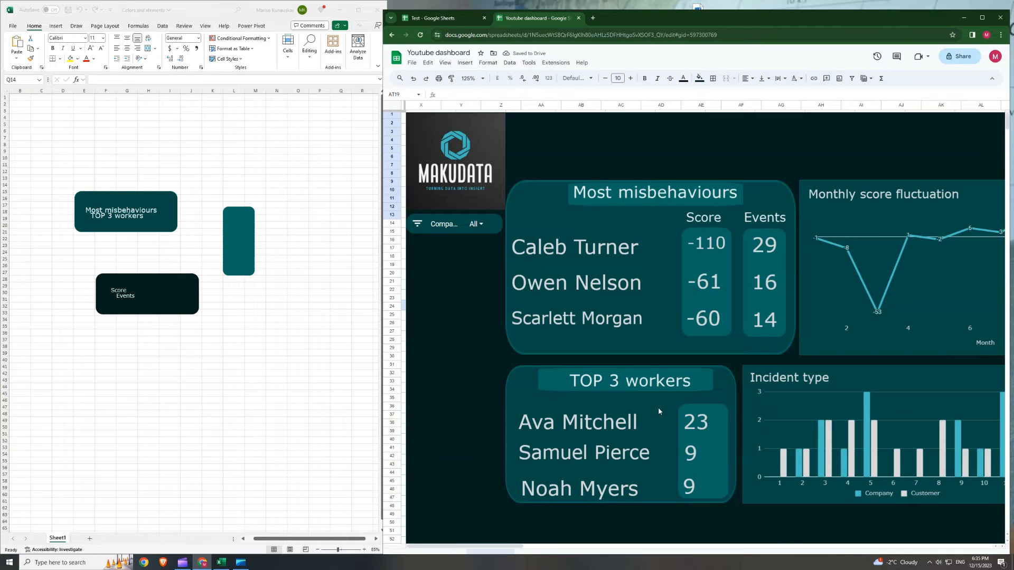
{"action": "scroll", "coordinate": [658, 407], "scroll_direction": "down", "scroll_amount": 3}
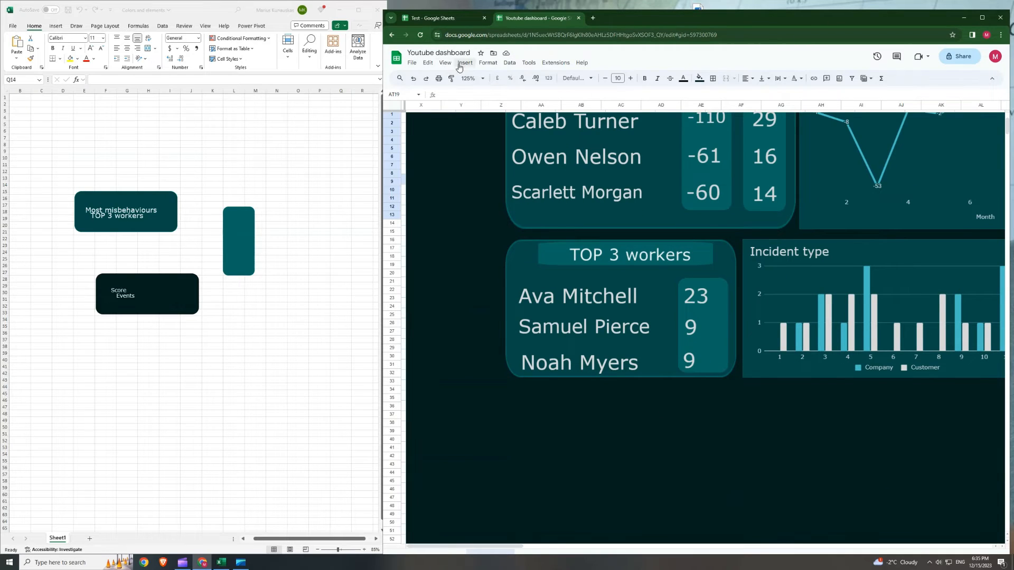
{"action": "left_click", "coordinate": [446, 63]}
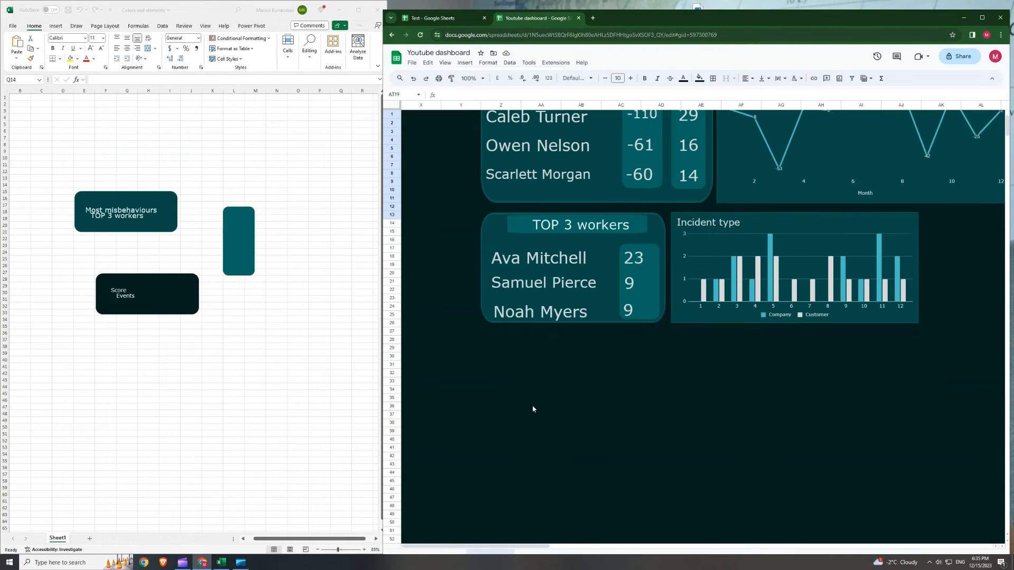
{"action": "scroll", "coordinate": [532, 410], "scroll_direction": "up", "scroll_amount": 1}
{"action": "left_click", "coordinate": [500, 439]}
{"action": "key", "text": "ctrl+v"}
{"action": "left_click_drag", "start_coordinate": [572, 455], "coordinate": [532, 400]}
{"action": "scroll", "coordinate": [713, 429], "scroll_direction": "up", "scroll_amount": 1}
{"action": "left_click", "coordinate": [433, 18]}
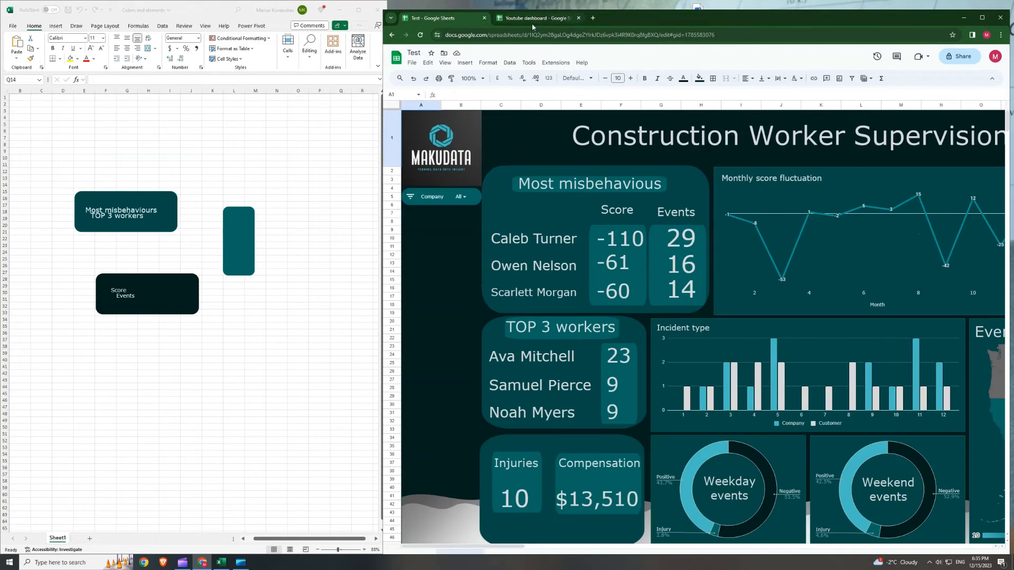
{"action": "left_click", "coordinate": [536, 18]}
{"action": "left_click_drag", "start_coordinate": [590, 462], "coordinate": [606, 489]}
Extend the lower edges of the TOP 3 workers panel and the Incident type chart slightly downward to the same level
{"action": "left_click", "coordinate": [602, 414]}
{"action": "left_click_drag", "start_coordinate": [573, 423], "coordinate": [573, 431]}
{"action": "left_click", "coordinate": [742, 473]}
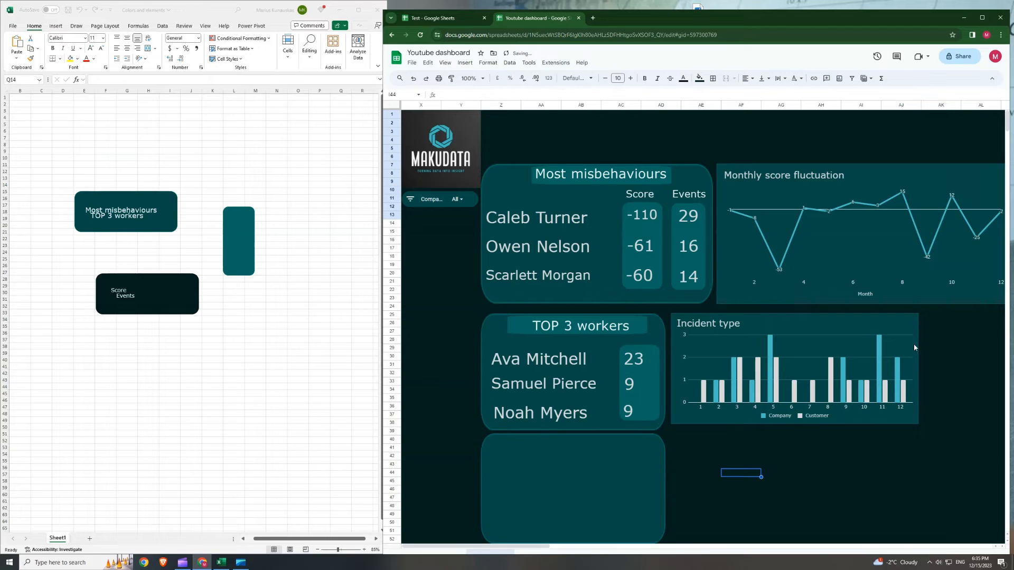
{"action": "left_click", "coordinate": [913, 349]}
{"action": "left_click_drag", "start_coordinate": [795, 423], "coordinate": [794, 430]}
{"action": "left_click", "coordinate": [797, 483]}
{"action": "left_click", "coordinate": [653, 474]}
Extend the upper edges of the TOP 3 workers panel and the Incident type chart slightly upward to narrow the gap above them
{"action": "left_click", "coordinate": [651, 320]}
{"action": "left_click_drag", "start_coordinate": [573, 314], "coordinate": [573, 308]}
{"action": "left_click", "coordinate": [795, 320]}
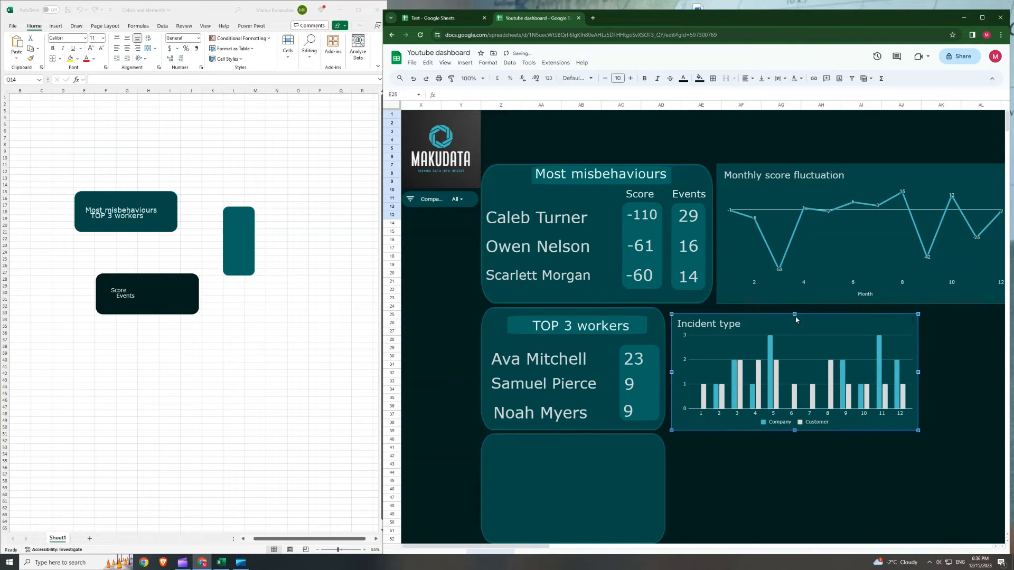
{"action": "left_click_drag", "start_coordinate": [794, 313], "coordinate": [795, 309]}
{"action": "left_click_drag", "start_coordinate": [818, 465], "coordinate": [813, 473]}
Paste two copies of the light teal rounded rectangle into the new lower panel, one in its left half and one in its right half
{"action": "left_click", "coordinate": [433, 18]}
{"action": "left_click", "coordinate": [539, 19]}
{"action": "left_click", "coordinate": [701, 489]}
{"action": "key", "text": "ctrl+v"}
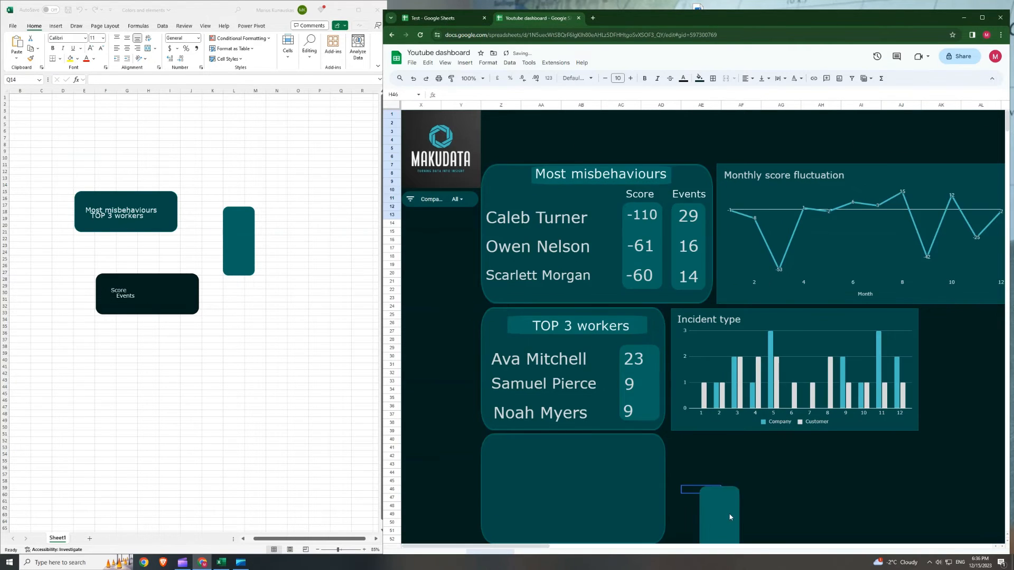
{"action": "left_click_drag", "start_coordinate": [731, 515], "coordinate": [531, 487]}
{"action": "left_click", "coordinate": [743, 482]}
{"action": "key", "text": "ctrl+v"}
{"action": "left_click_drag", "start_coordinate": [758, 512], "coordinate": [626, 486]}
{"action": "left_click", "coordinate": [742, 457]}
Paste a copy of the top worker's score number, enlarge it, and place it in the lower part of the new panel's left rectangle
{"action": "left_click", "coordinate": [443, 18]}
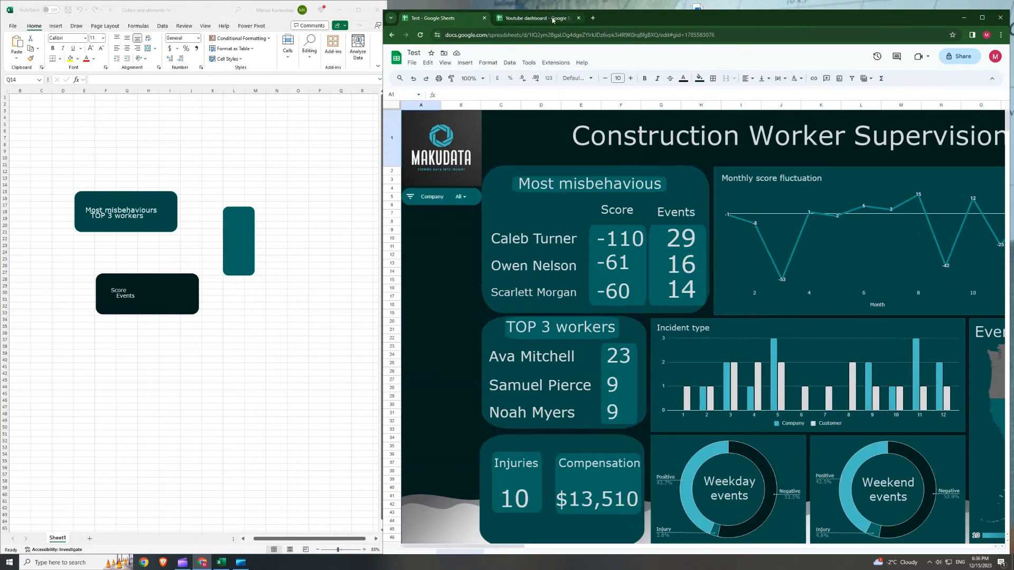
{"action": "left_click", "coordinate": [551, 19]}
{"action": "left_click", "coordinate": [741, 490]}
{"action": "key", "text": "ctrl+v"}
{"action": "left_click_drag", "start_coordinate": [758, 504], "coordinate": [522, 499]}
{"action": "mouse_move", "coordinate": [542, 487]}
{"action": "left_mouse_down"}
{"action": "mouse_move", "coordinate": [565, 471]}
{"action": "mouse_move", "coordinate": [546, 473]}
{"action": "left_mouse_up"}
{"action": "left_click_drag", "start_coordinate": [526, 489], "coordinate": [520, 508]}
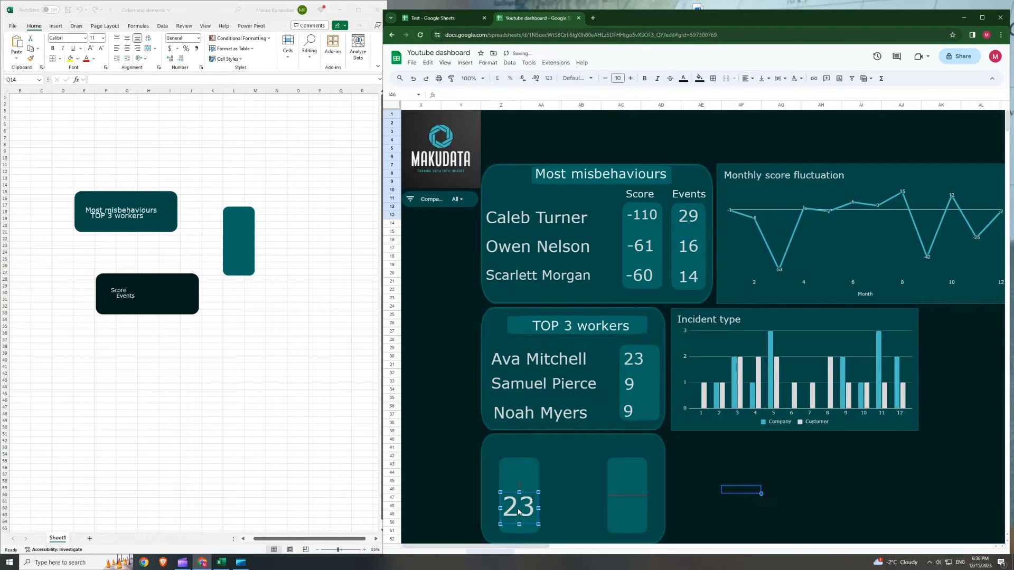
Link the score number in the lower panel's left rectangle to the injury count in cell AU2
{"action": "right_click", "coordinate": [520, 507]}
{"action": "left_click", "coordinate": [607, 469]}
{"action": "left_click", "coordinate": [743, 382]}
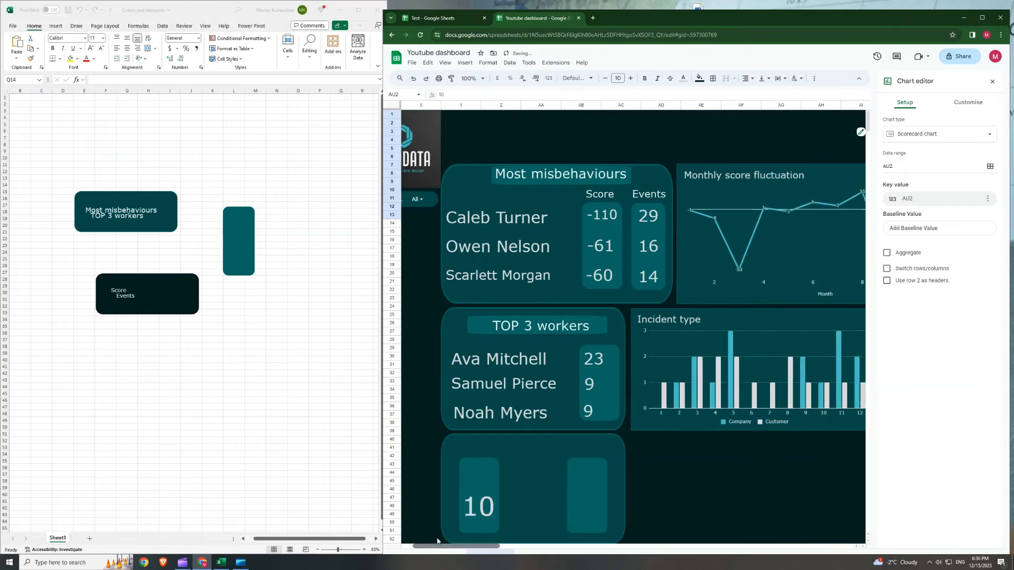
Place a copy of the injury count scorecard over the right rectangle and set its data range to AT2
{"action": "left_click", "coordinate": [758, 506]}
{"action": "left_click_drag", "start_coordinate": [758, 506], "coordinate": [626, 506]}
{"action": "double_click", "coordinate": [627, 506]}
{"action": "left_click", "coordinate": [990, 167]}
{"action": "left_click_drag", "start_coordinate": [464, 545], "coordinate": [734, 538]}
{"action": "left_click", "coordinate": [715, 125]}
{"action": "left_click", "coordinate": [744, 382]}
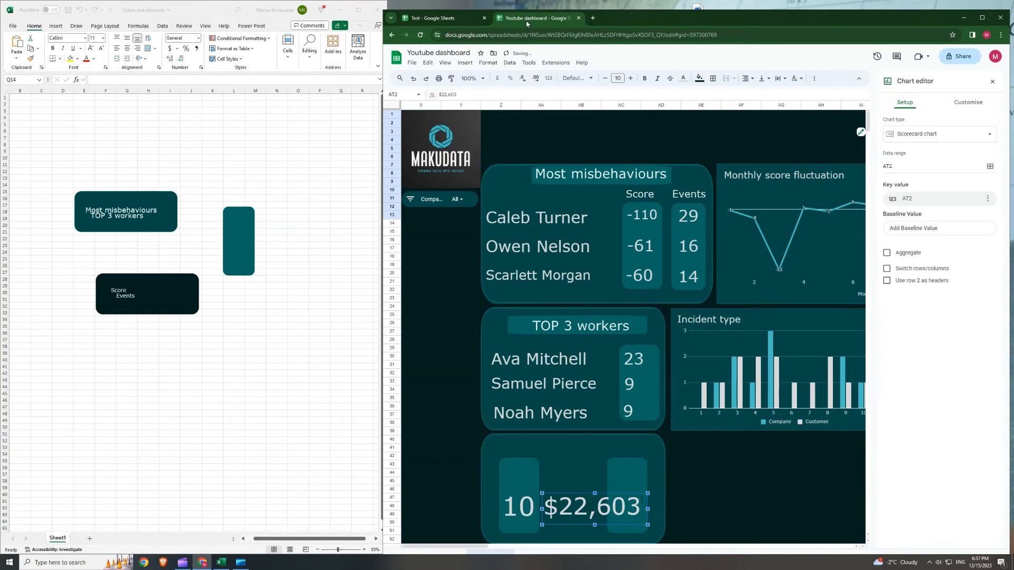
Widen and reposition the two light teal rectangles to frame the injury count and compensation amount, aligning the numbers inside them
{"action": "left_click", "coordinate": [504, 471]}
{"action": "left_click_drag", "start_coordinate": [529, 506], "coordinate": [515, 507]}
{"action": "left_click_drag", "start_coordinate": [593, 510], "coordinate": [508, 506]}
{"action": "left_click", "coordinate": [740, 481]}
{"action": "left_click", "coordinate": [781, 468]}
{"action": "left_click", "coordinate": [741, 531]}
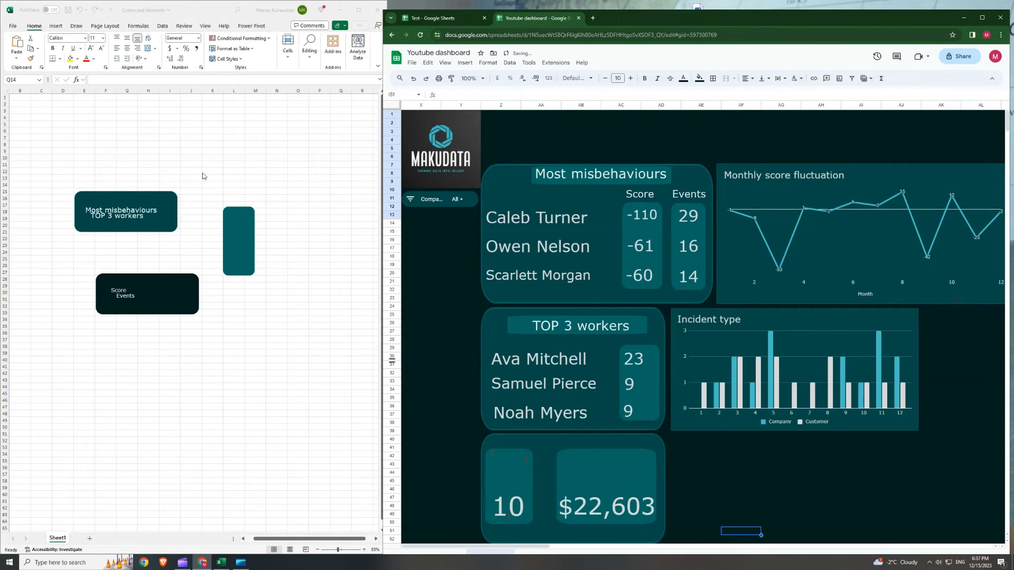
In the Excel workbook Colors and elements, duplicate a heading text box and change the copy's text to "Injuries"
{"action": "left_click", "coordinate": [136, 222]}
{"action": "left_click", "coordinate": [137, 222]}
{"action": "key", "text": "ctrl+c"}
{"action": "left_click", "coordinate": [236, 334]}
{"action": "key", "text": "ctrl+v"}
{"action": "triple_click", "coordinate": [124, 225]}
{"action": "left_click_drag", "start_coordinate": [240, 342], "coordinate": [138, 230]}
{"action": "type", "text": "Injuries"}
Copy the Injuries label into the Youtube dashboard, place it above the injury count, and slightly widen the rectangle behind it
{"action": "key", "text": "ctrl+c"}
{"action": "left_click", "coordinate": [701, 473]}
{"action": "key", "text": "ctrl+v"}
{"action": "left_click_drag", "start_coordinate": [718, 479], "coordinate": [484, 486]}
{"action": "left_click", "coordinate": [525, 491]}
{"action": "left_click", "coordinate": [467, 464]}
In the Excel workbook, duplicate the Injuries text box above the existing labels and change the copy's text to "Compensation"
{"action": "left_click", "coordinate": [138, 226]}
{"action": "left_click", "coordinate": [170, 185]}
{"action": "key", "text": "ctrl+v"}
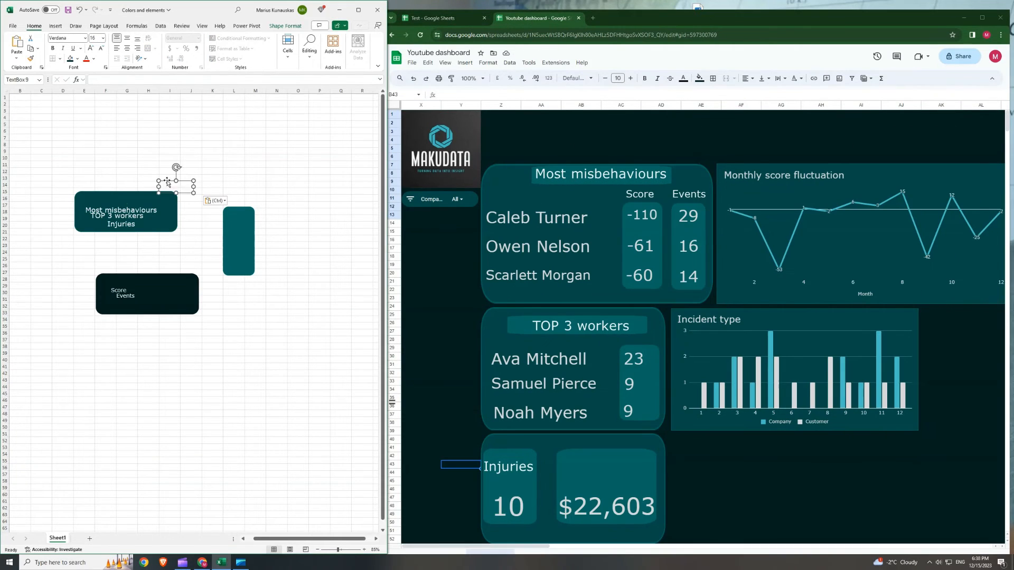
{"action": "triple_click", "coordinate": [121, 198]}
{"action": "type", "text": "Co"}
{"action": "mouse_move", "coordinate": [170, 194]}
{"action": "left_mouse_down"}
{"action": "mouse_move", "coordinate": [123, 204]}
{"action": "mouse_move", "coordinate": [169, 198]}
{"action": "left_mouse_up"}
{"action": "type", "text": "mpensation"}
Copy the Compensation label into the Youtube dashboard and place it above the compensation amount in the right rectangle
{"action": "key", "text": "ctrl+c"}
{"action": "left_click", "coordinate": [740, 473]}
{"action": "key", "text": "ctrl+v"}
{"action": "left_click_drag", "start_coordinate": [747, 485], "coordinate": [577, 471]}
{"action": "left_click", "coordinate": [701, 515]}
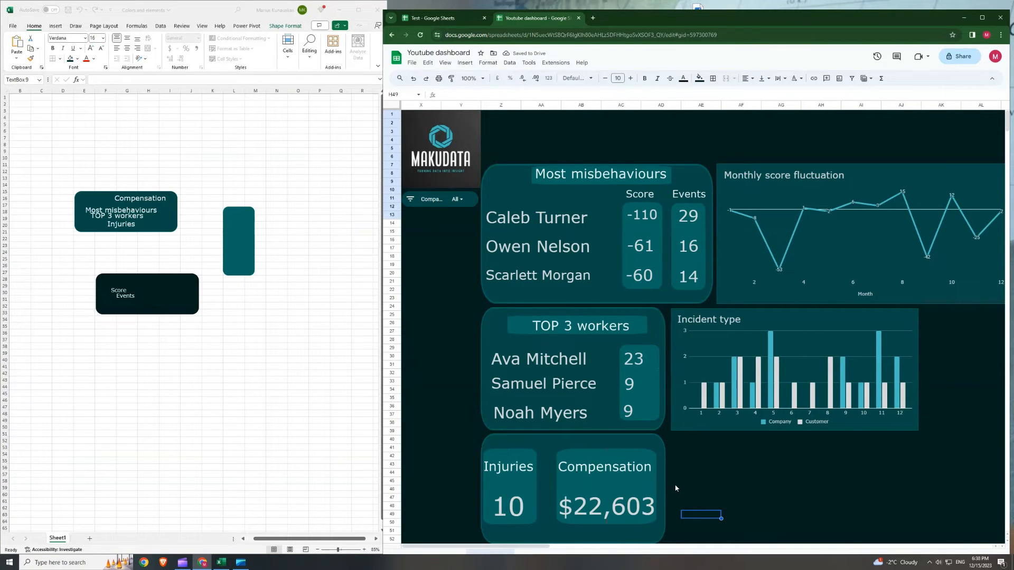
Filter the dashboard's company slicer to Precision Builders Group, ProCraft Builders Co. and Stellar Structures Construction only
{"action": "left_click", "coordinate": [453, 200]}
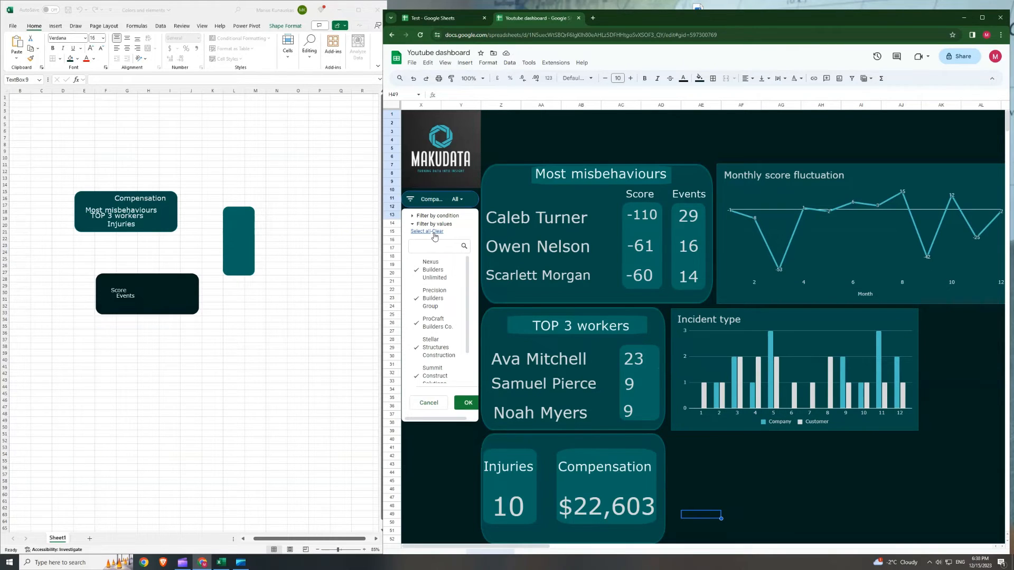
{"action": "left_click", "coordinate": [446, 326]}
{"action": "left_click", "coordinate": [445, 344]}
{"action": "left_click", "coordinate": [436, 304]}
{"action": "left_click", "coordinate": [470, 404]}
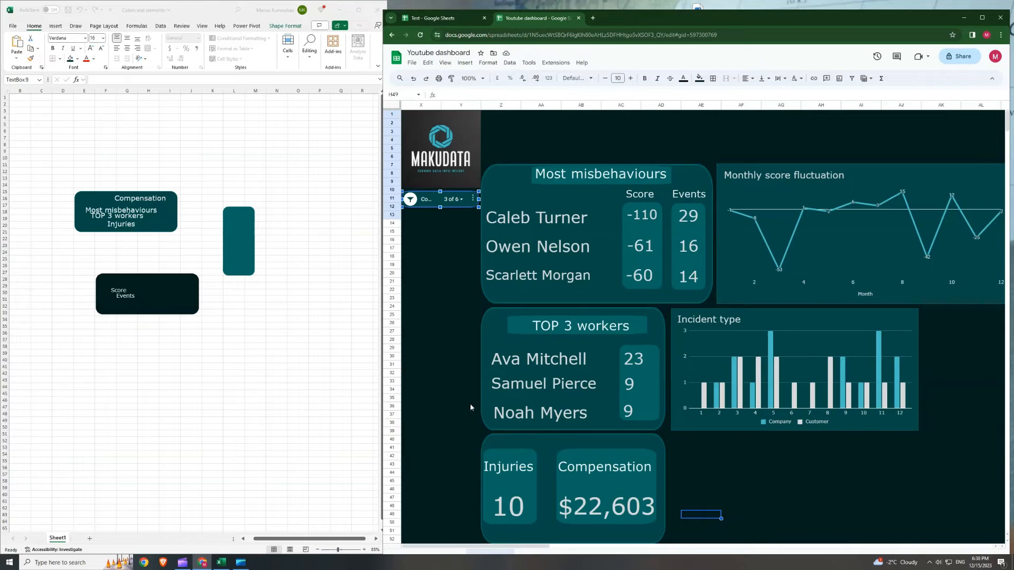
Reset the company slicer to include all companies
{"action": "left_click", "coordinate": [458, 199]}
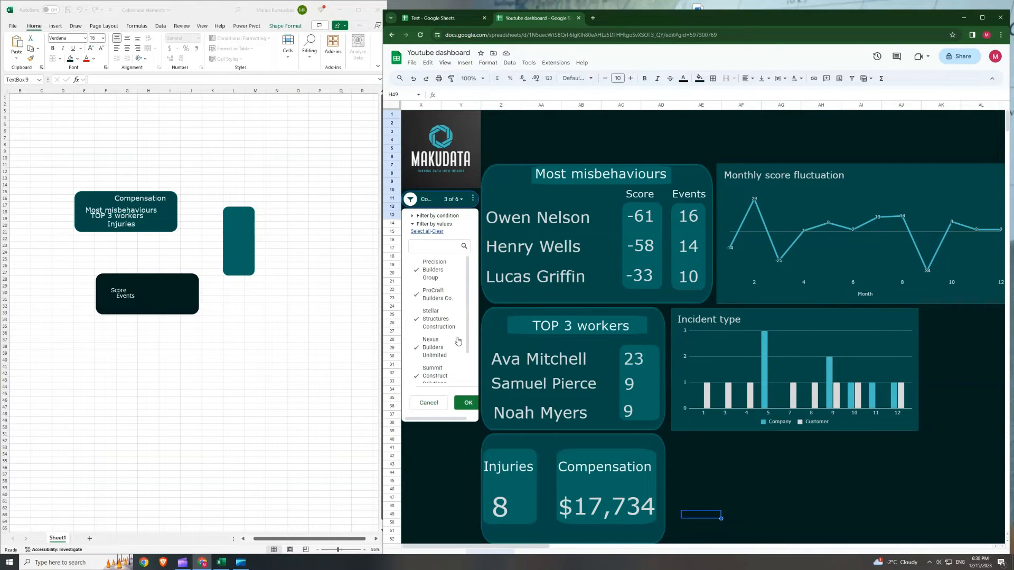
{"action": "left_click", "coordinate": [467, 403]}
{"action": "left_click", "coordinate": [421, 348]}
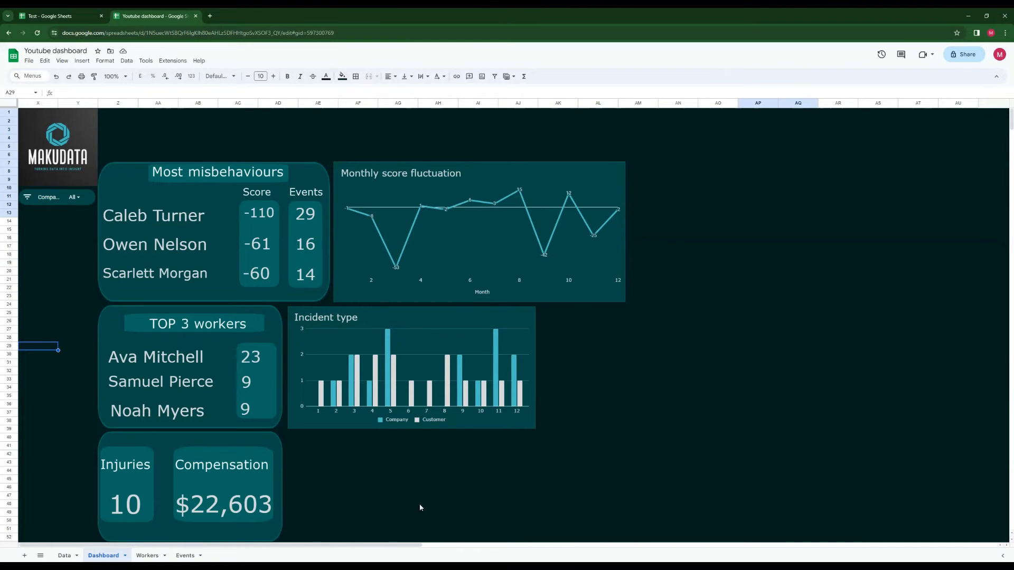
Examine the Weekday and Weekend events charts in the Test reference and the Outcome column on the Youtube dashboard's Data sheet
{"action": "left_click", "coordinate": [86, 12]}
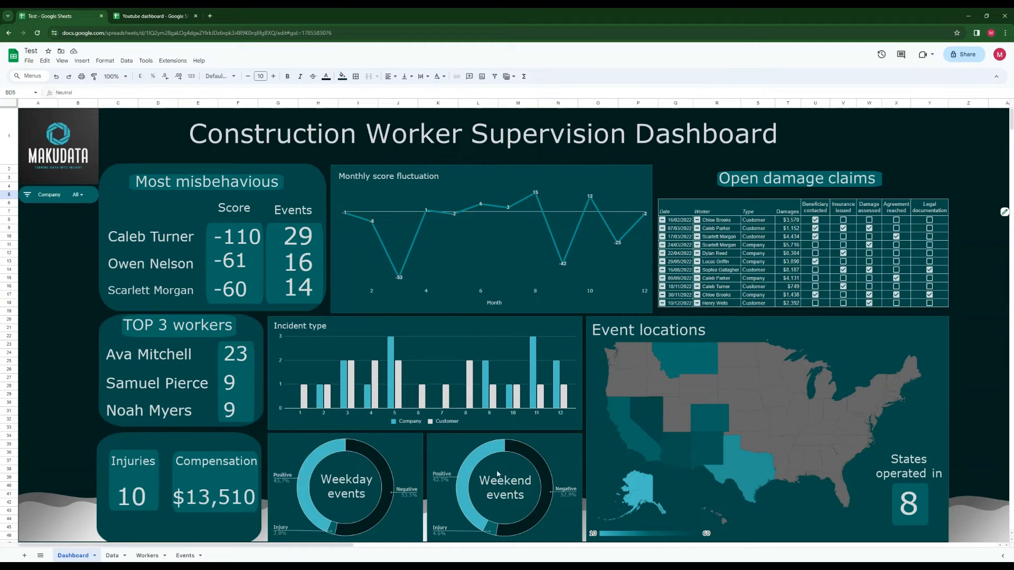
{"action": "key", "text": "ctrl+Tab"}
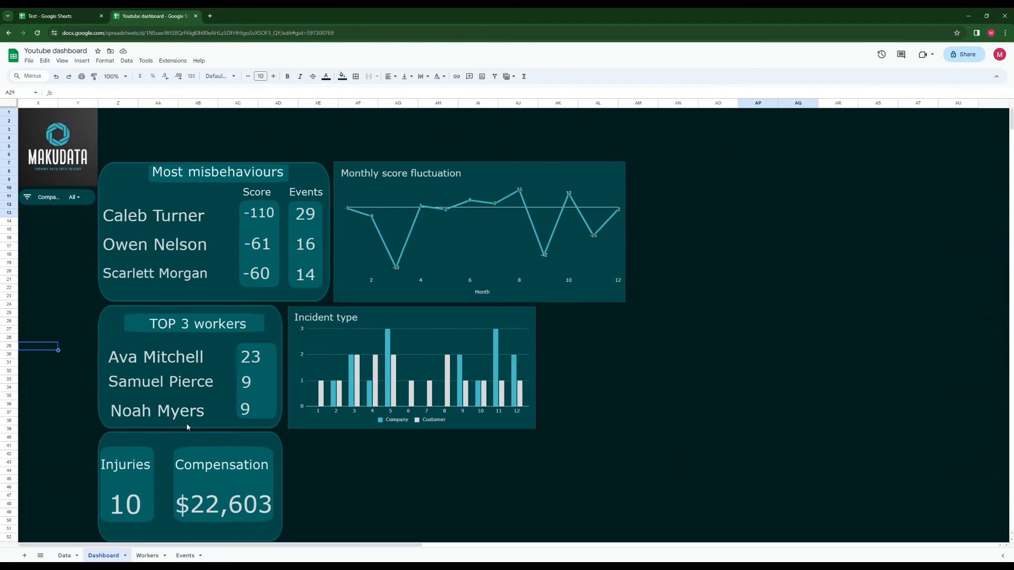
{"action": "left_click", "coordinate": [56, 557]}
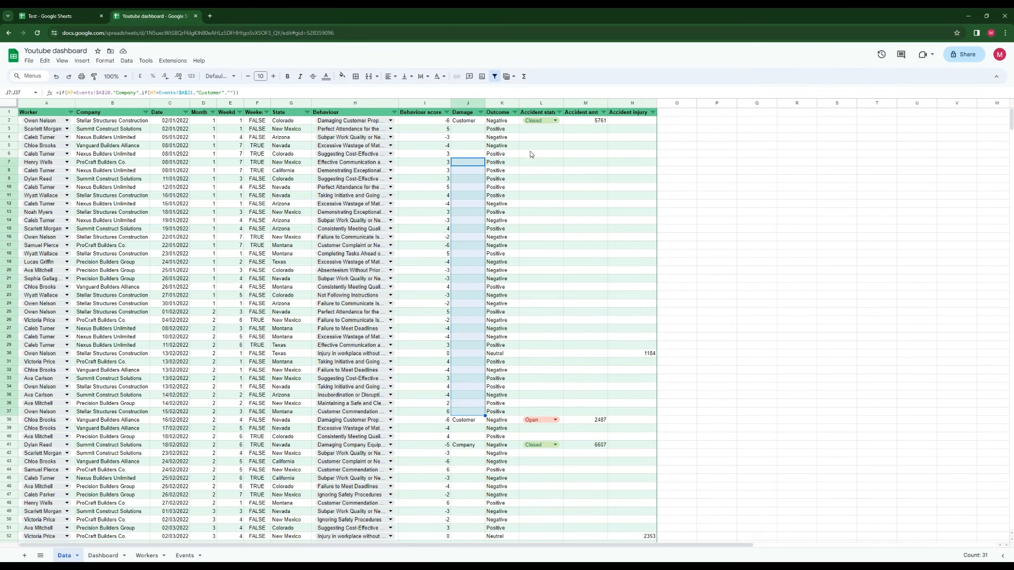
{"action": "left_click", "coordinate": [549, 146]}
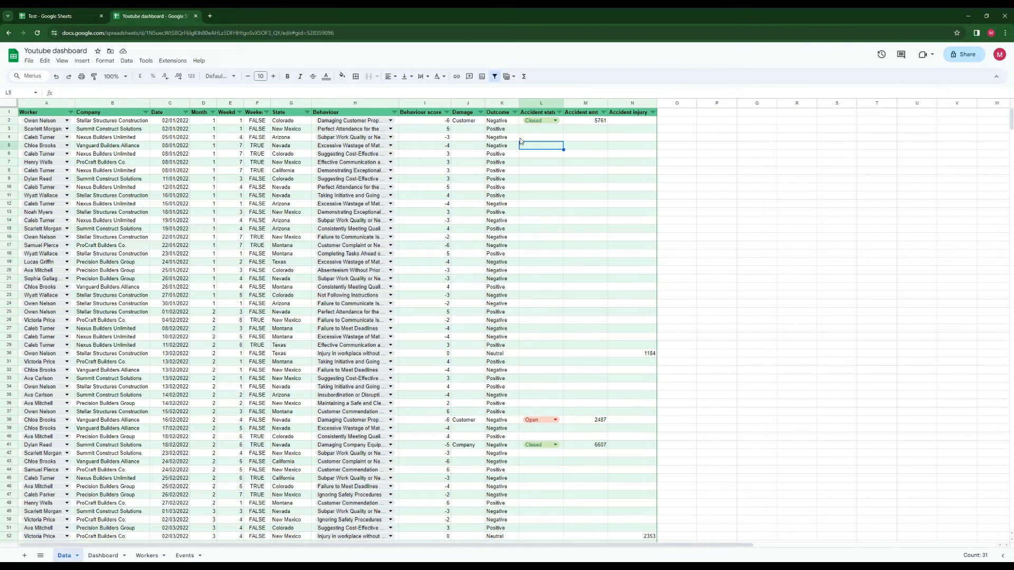
{"action": "left_click", "coordinate": [502, 104]}
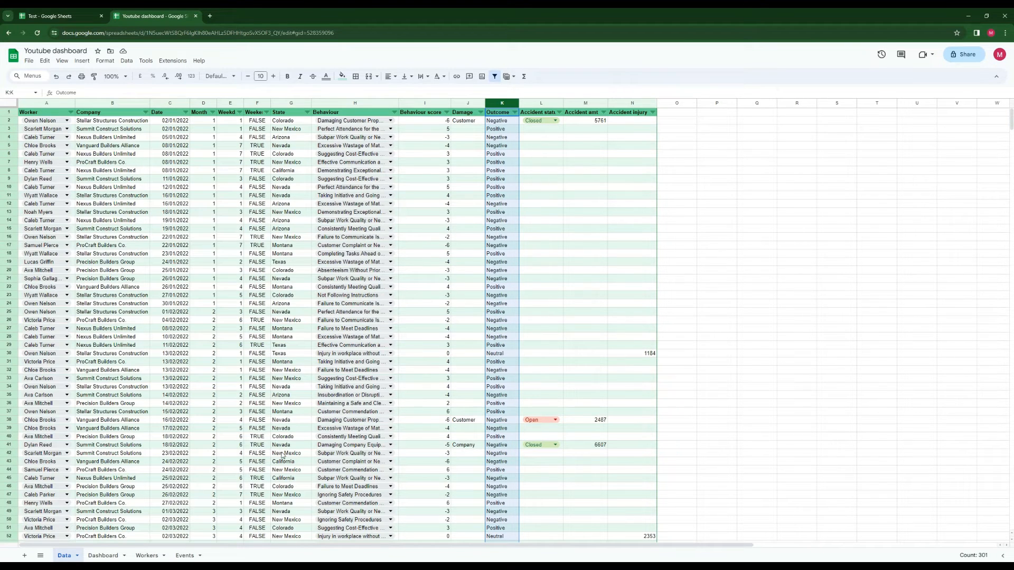
Paste a copy of the Accident injury pivot table at cell AW1 of the Dashboard sheet
{"action": "left_click", "coordinate": [103, 556]}
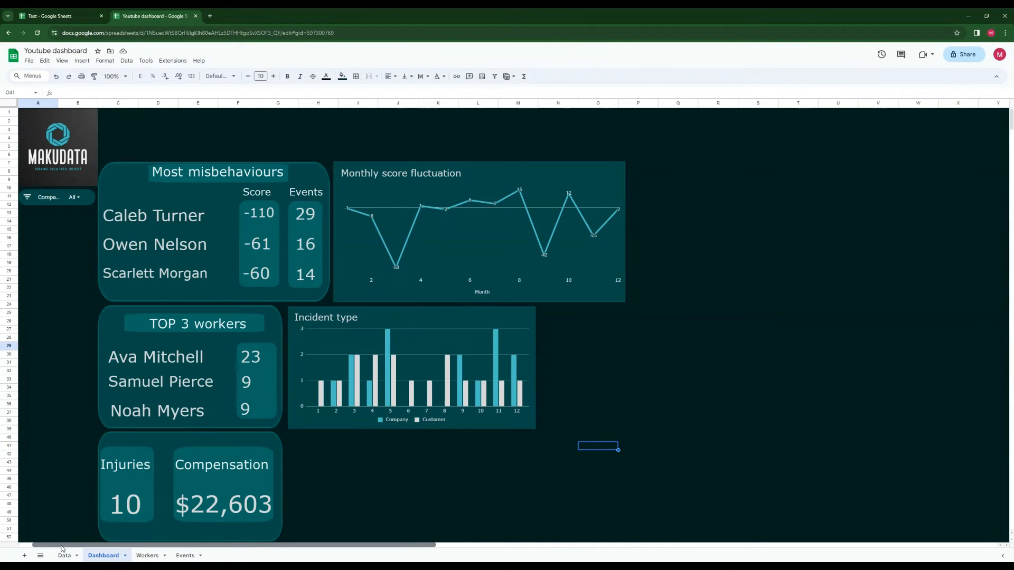
{"action": "left_click_drag", "start_coordinate": [72, 544], "coordinate": [583, 545]}
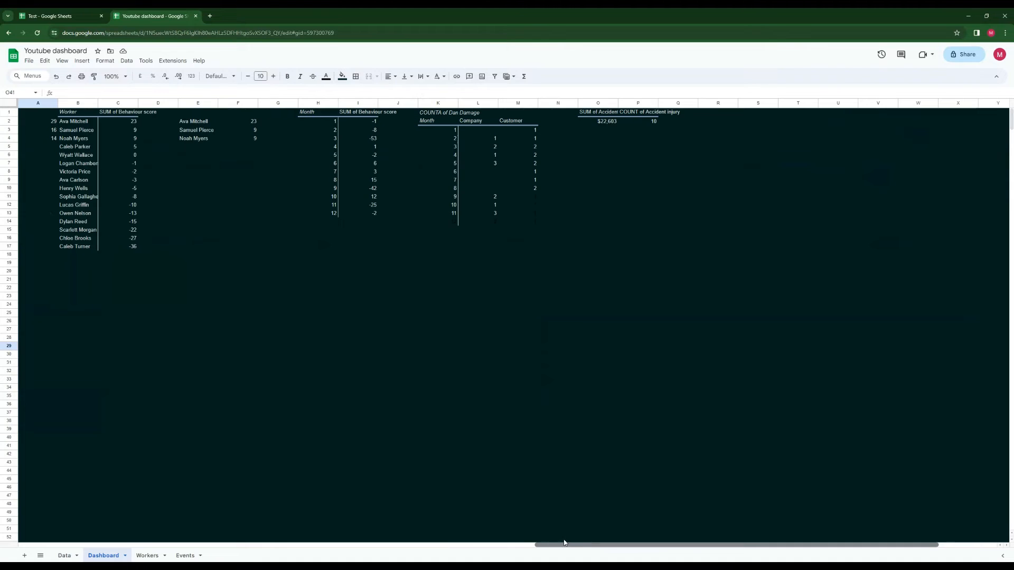
{"action": "left_click", "coordinate": [61, 61]}
{"action": "mouse_move", "coordinate": [71, 151]}
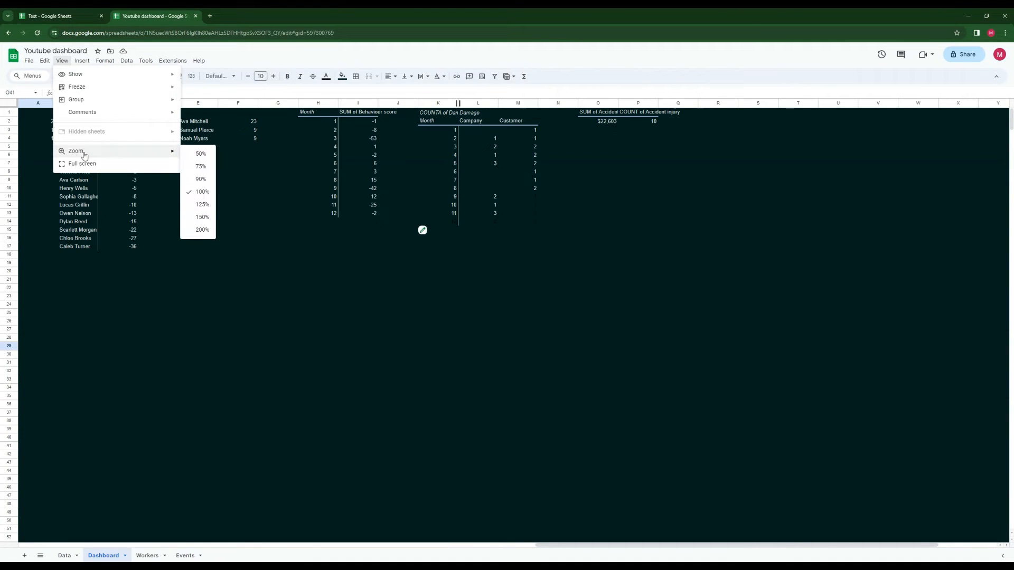
{"action": "left_click", "coordinate": [202, 204]}
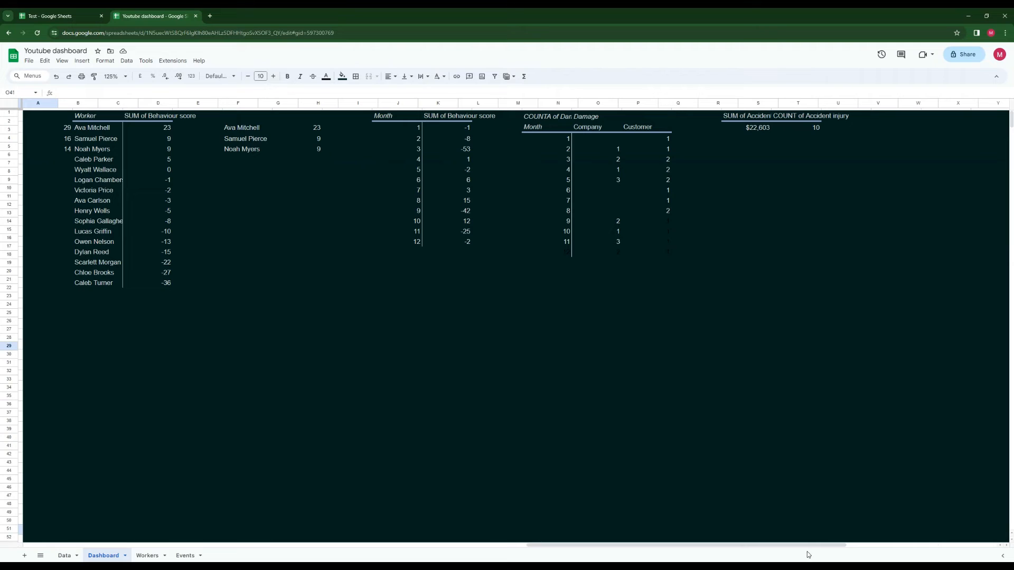
{"action": "left_click_drag", "start_coordinate": [733, 546], "coordinate": [764, 545]}
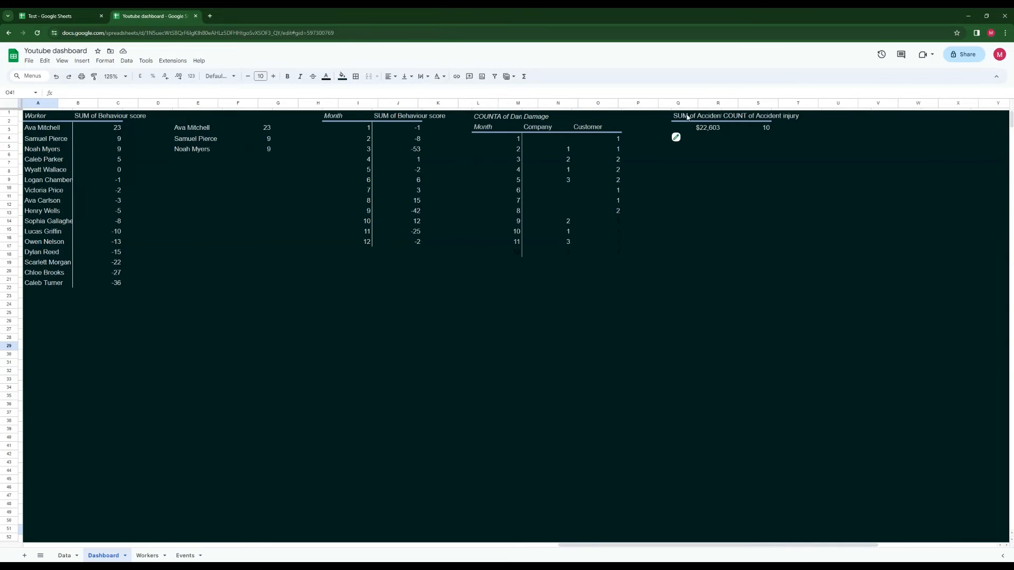
{"action": "left_click_drag", "start_coordinate": [688, 117], "coordinate": [762, 128]}
{"action": "left_click", "coordinate": [828, 116]}
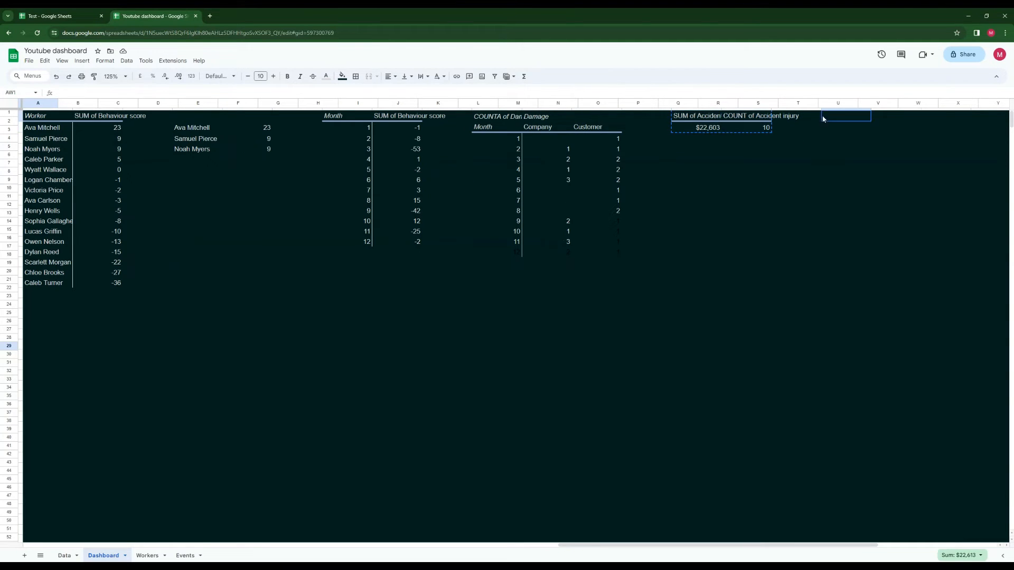
{"action": "key", "text": "ctrl+v"}
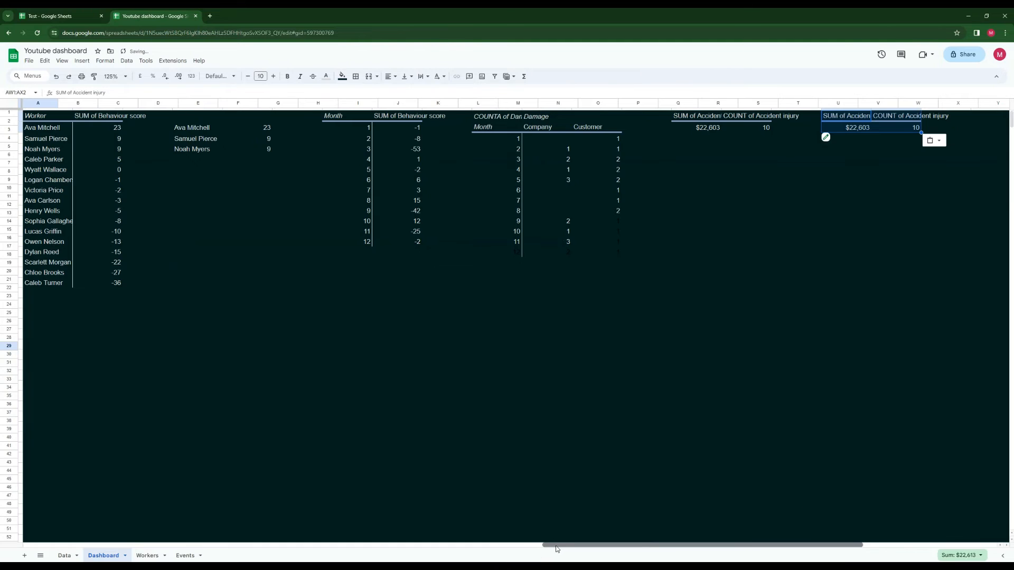
Replace both Accident injury values in the copied pivot table with Outcome as rows, with totals turned off
{"action": "left_click_drag", "start_coordinate": [537, 548], "coordinate": [653, 548]}
{"action": "left_click", "coordinate": [488, 140]}
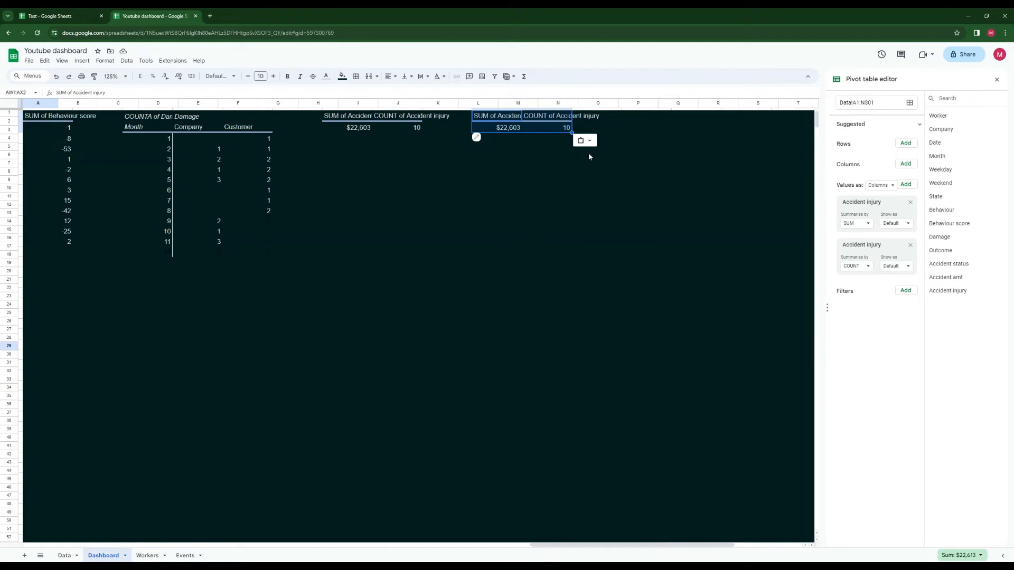
{"action": "left_click", "coordinate": [910, 203]}
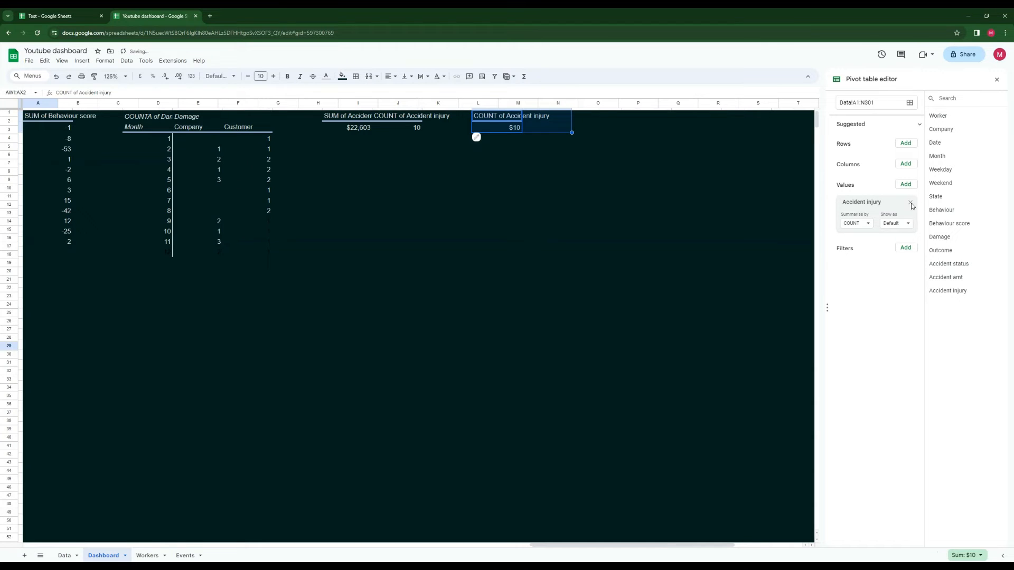
{"action": "left_click", "coordinate": [910, 202]}
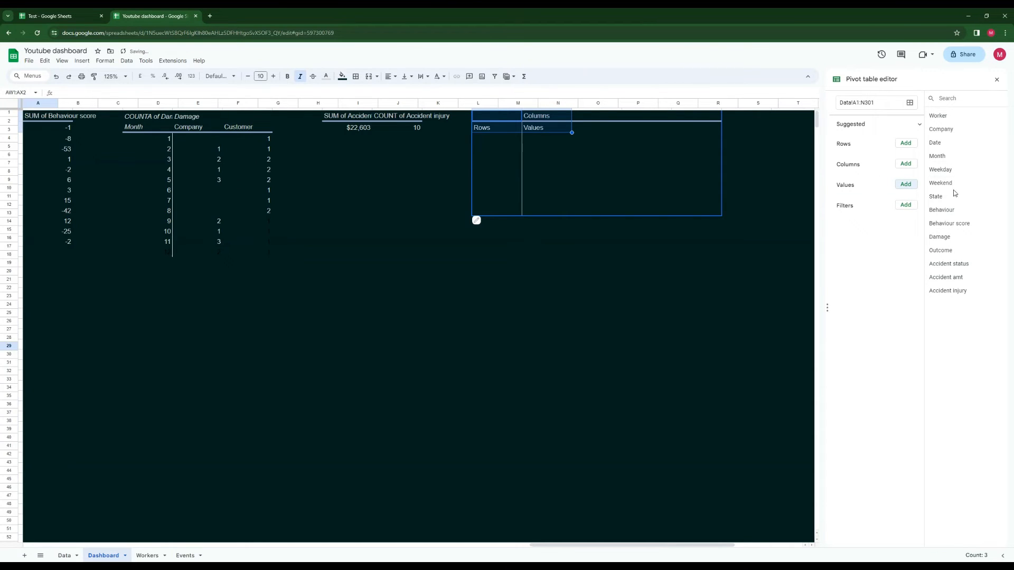
{"action": "left_click_drag", "start_coordinate": [947, 250], "coordinate": [852, 157]}
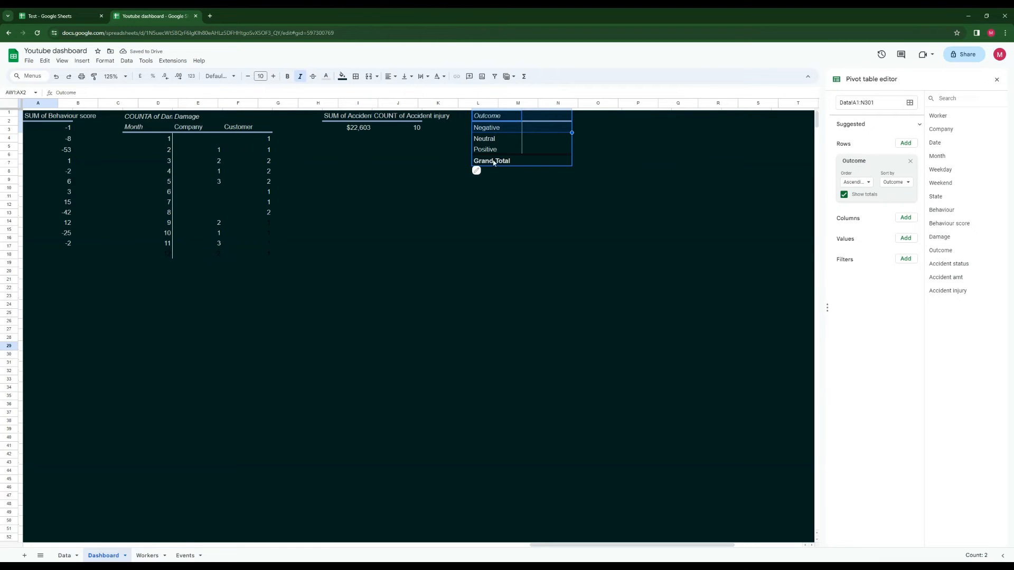
{"action": "left_click", "coordinate": [844, 196]}
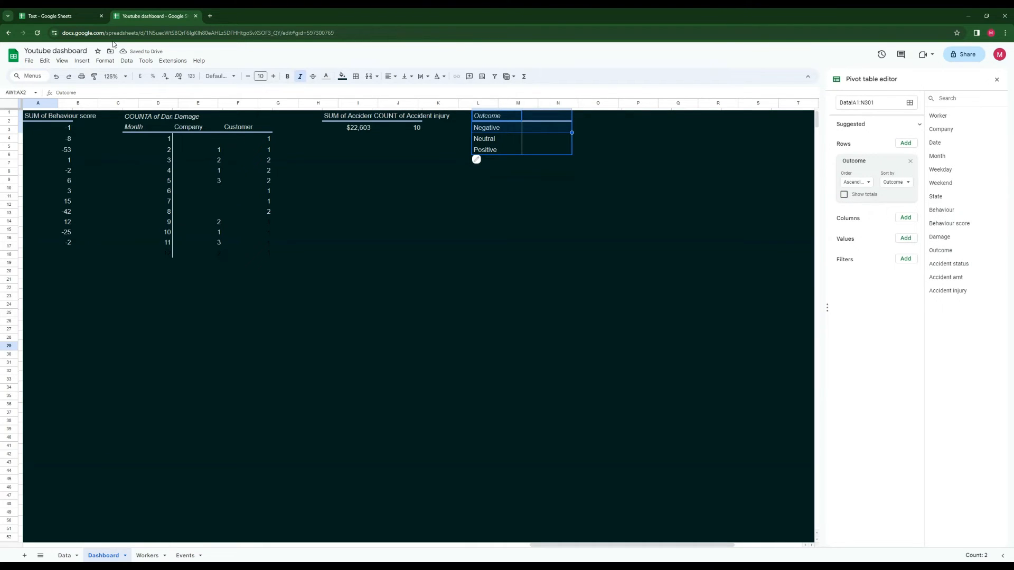
Add Weekend as the pivot table's columns without totals, and Outcome as its values summarised by COUNTA
{"action": "left_click_drag", "start_coordinate": [944, 185], "coordinate": [860, 232]}
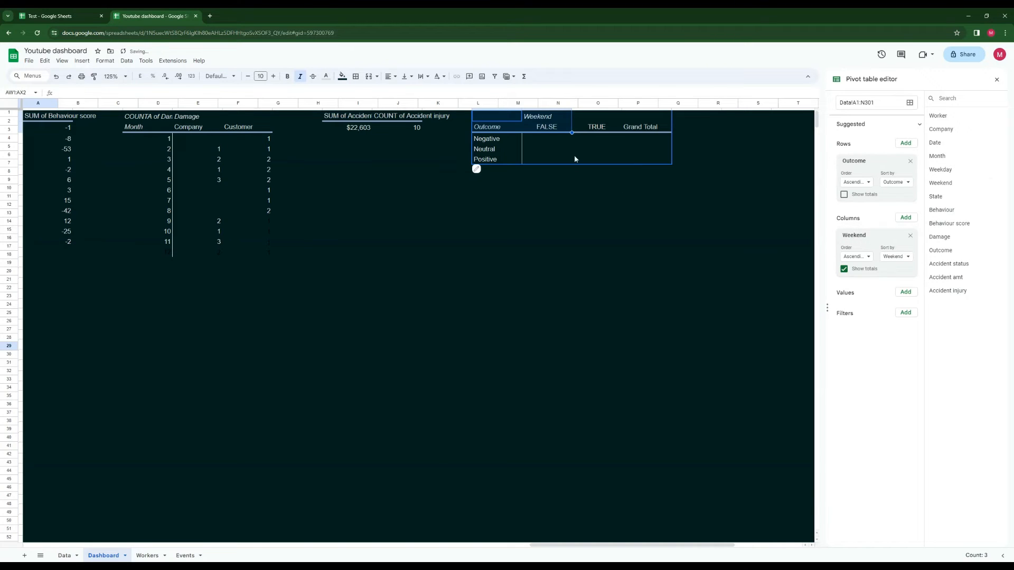
{"action": "left_click", "coordinate": [843, 269]}
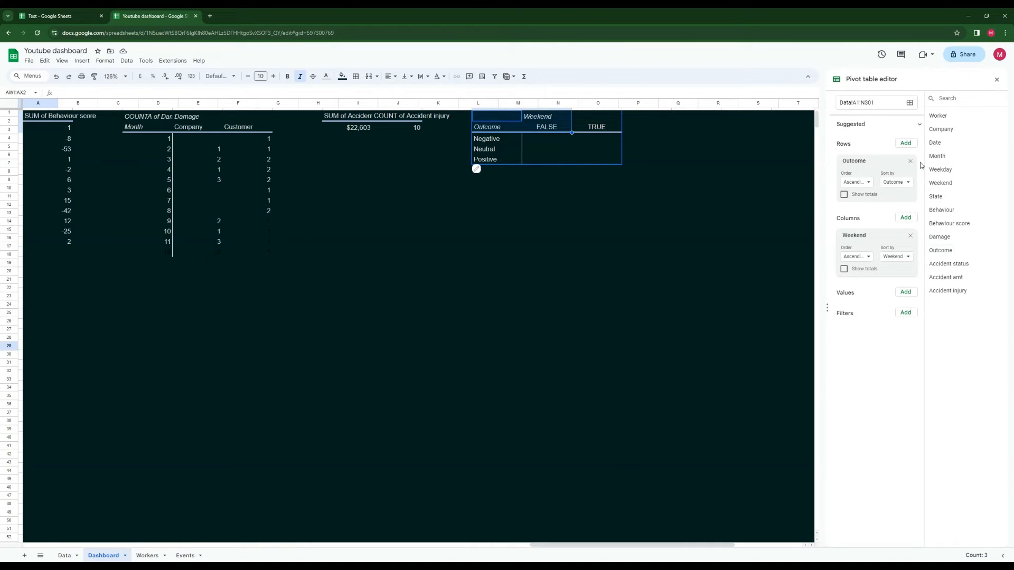
{"action": "left_click_drag", "start_coordinate": [940, 250], "coordinate": [855, 314]}
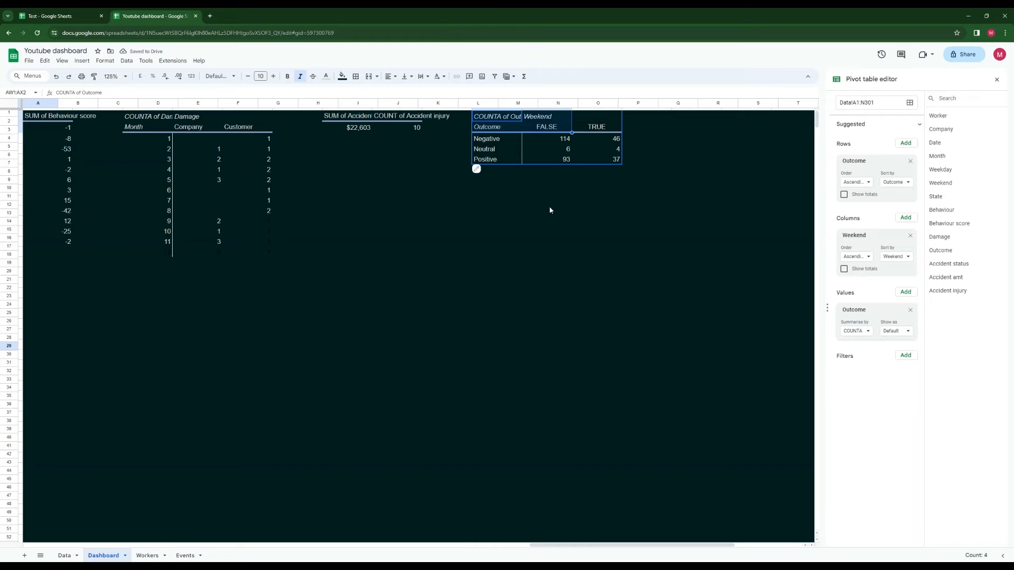
{"action": "left_click", "coordinate": [632, 213]}
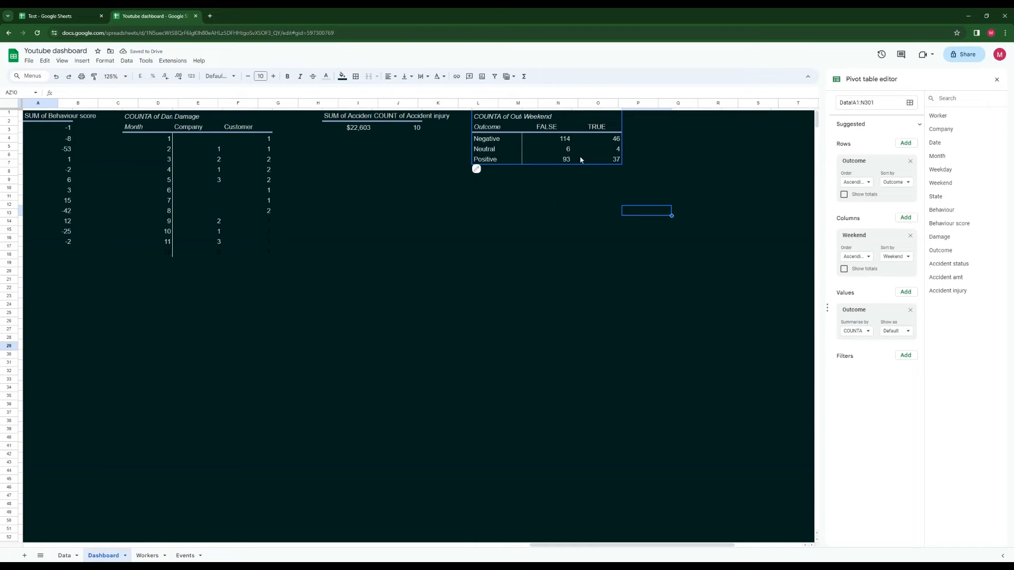
Reference the pivot table's Negative label (AW3) in cell BA3 and fill the formula through BB5
{"action": "left_click", "coordinate": [679, 140]}
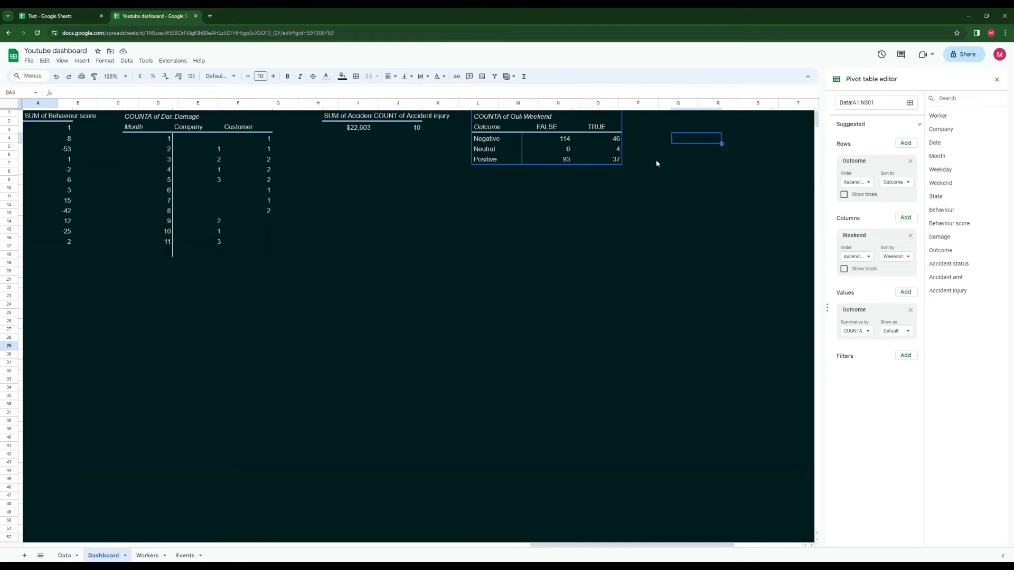
{"action": "type", "text": "="}
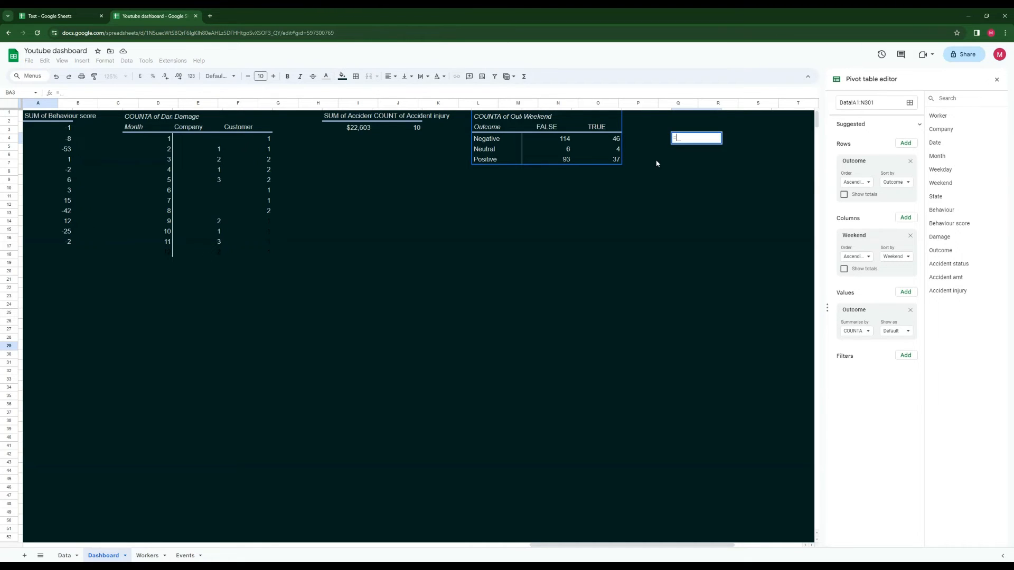
{"action": "left_click", "coordinate": [498, 139]}
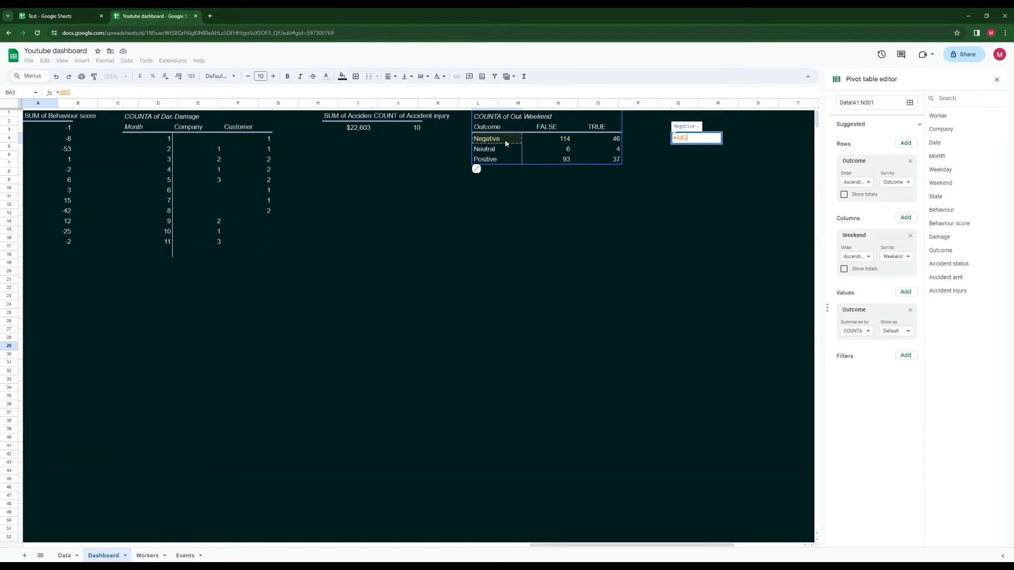
{"action": "key", "text": "Return"}
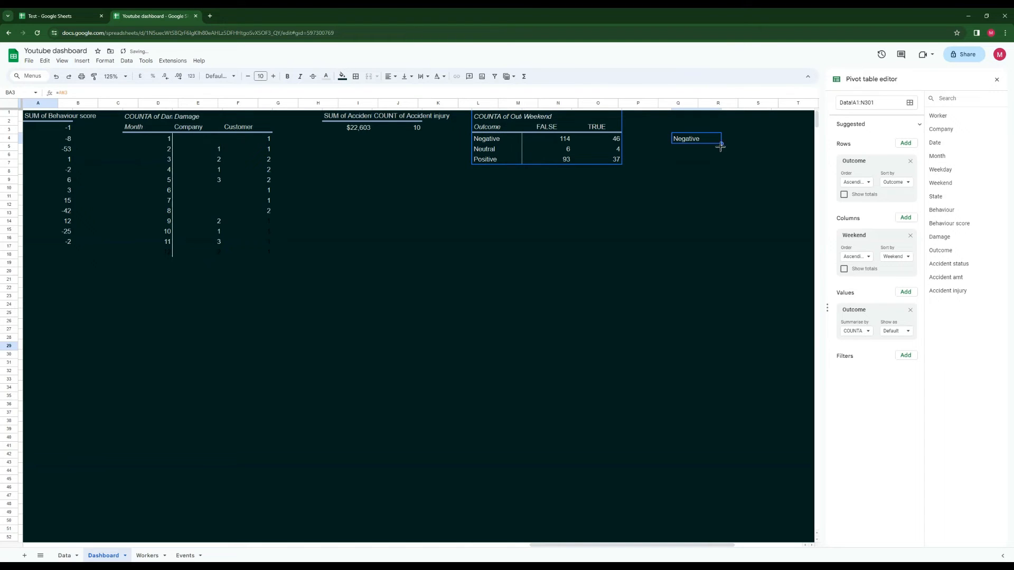
{"action": "left_click_drag", "start_coordinate": [720, 144], "coordinate": [747, 159]}
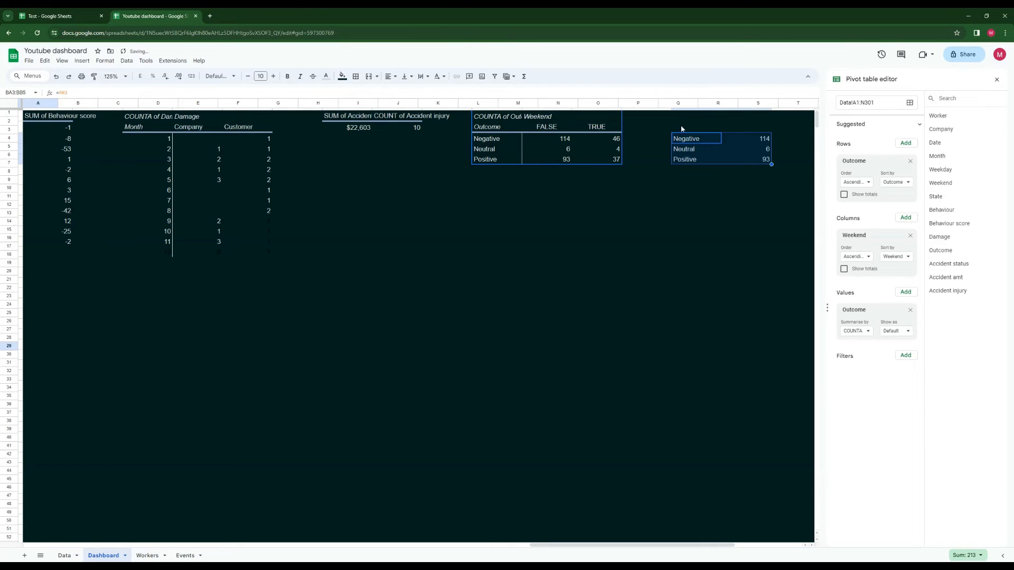
Enter the header Workday in cell BB2 above the copied outcome counts
{"action": "left_click", "coordinate": [737, 125]}
{"action": "type", "text": "W"}
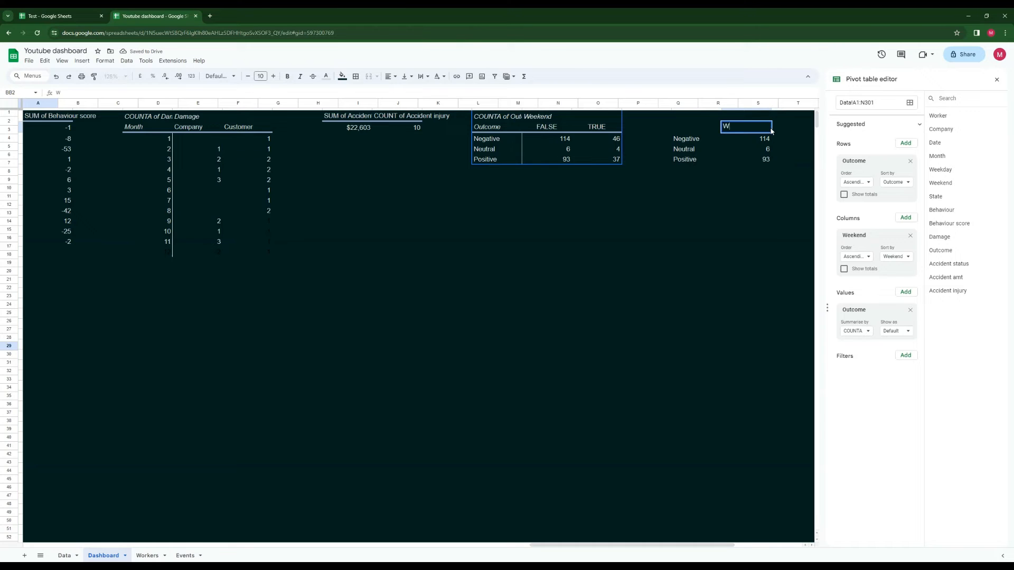
{"action": "type", "text": "orkday"}
{"action": "key", "text": "Return"}
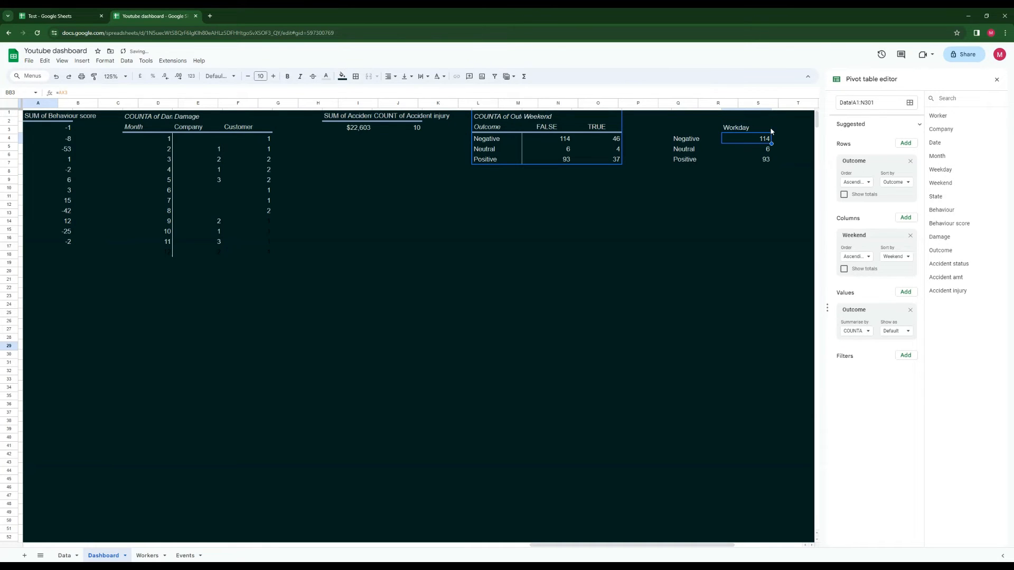
Reference the pivot table's Negative label (AW3) in cell BD3 and fill the formula down to BD5
{"action": "scroll", "coordinate": [651, 551], "scroll_direction": "right", "scroll_amount": 6}
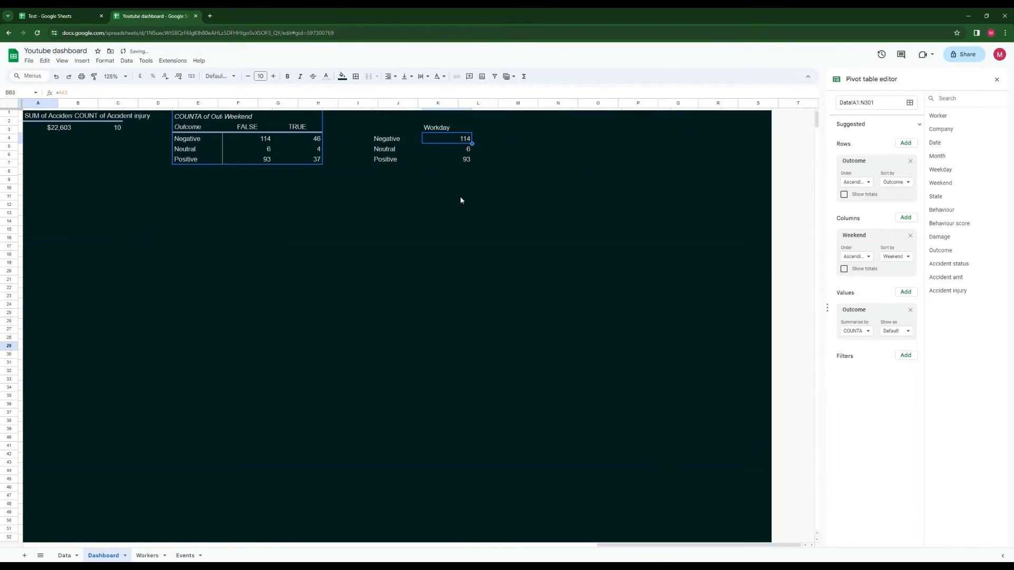
{"action": "left_click", "coordinate": [499, 139]}
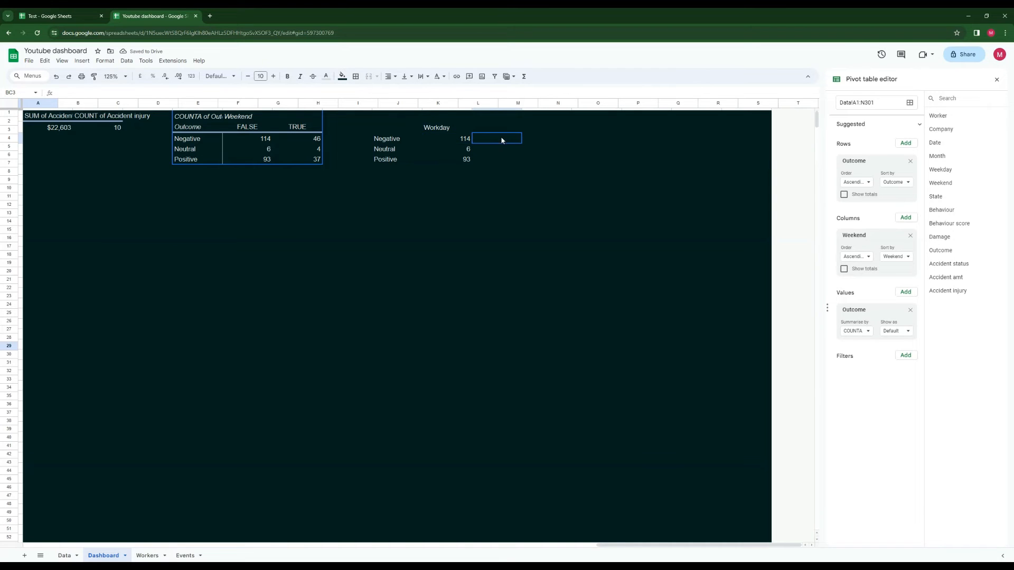
{"action": "left_click", "coordinate": [539, 142]}
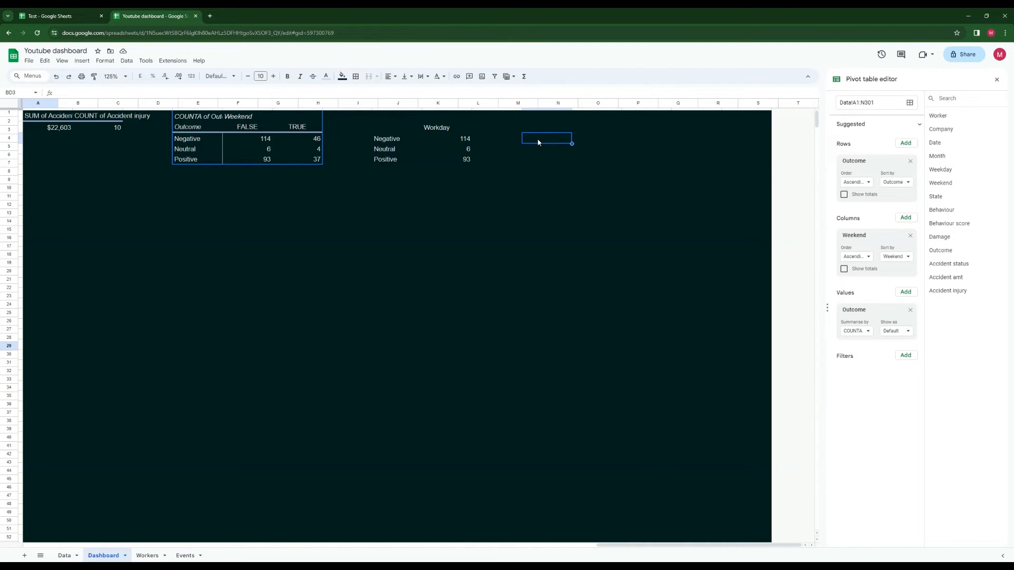
{"action": "type", "text": "="}
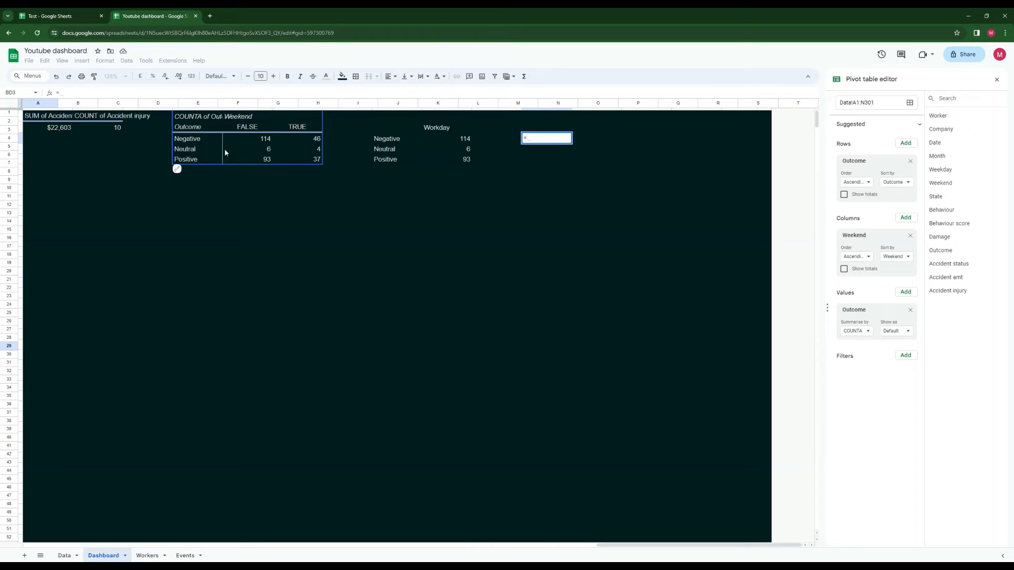
{"action": "left_click", "coordinate": [200, 141]}
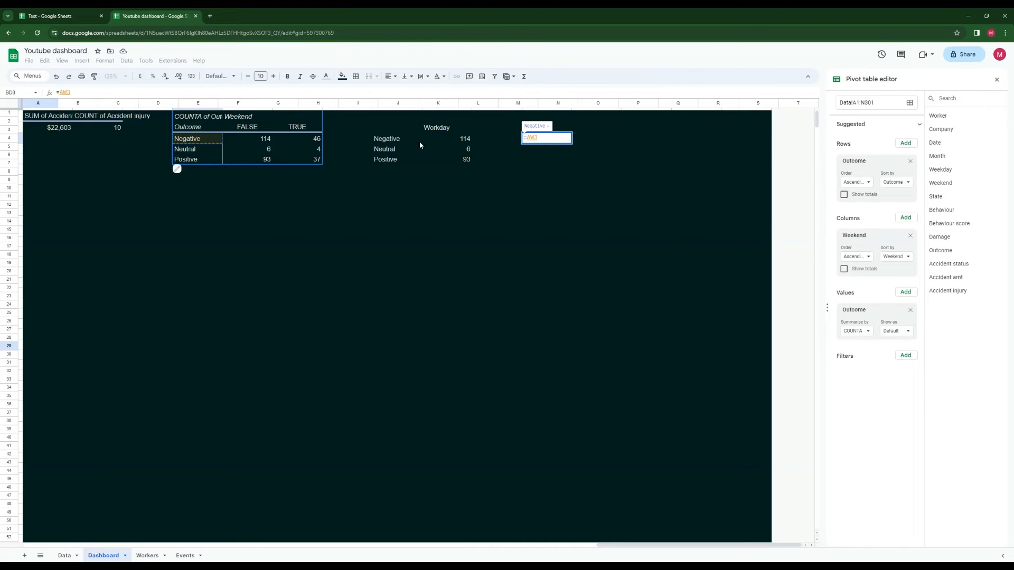
{"action": "key", "text": "ctrl+Return"}
{"action": "left_click_drag", "start_coordinate": [572, 142], "coordinate": [576, 162]}
Reference the pivot table's TRUE count for Negative (AY3) in cell BE3 and auto-fill the formula down to BE5
{"action": "left_click", "coordinate": [587, 141]}
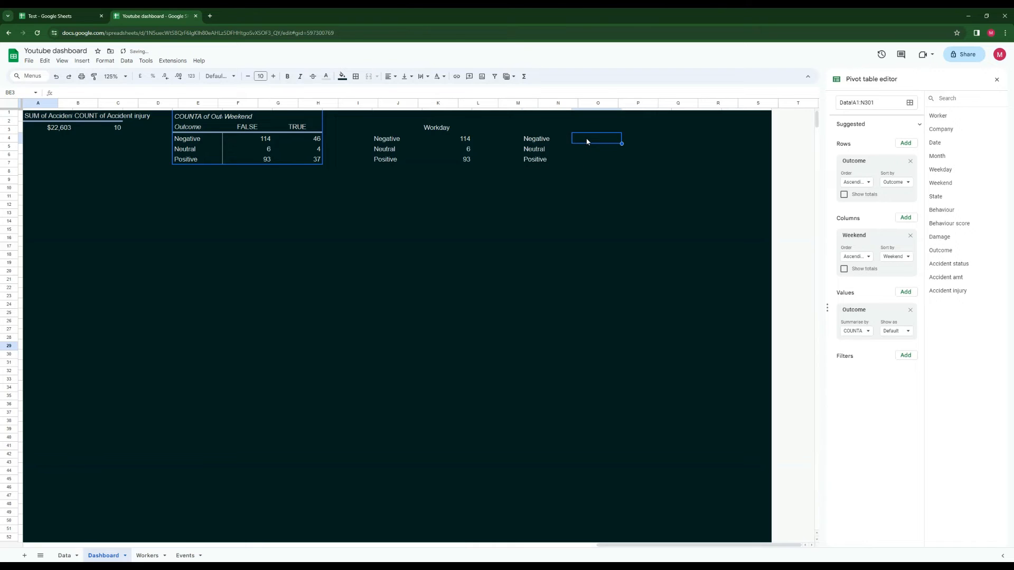
{"action": "type", "text": "="}
{"action": "left_click", "coordinate": [307, 137]}
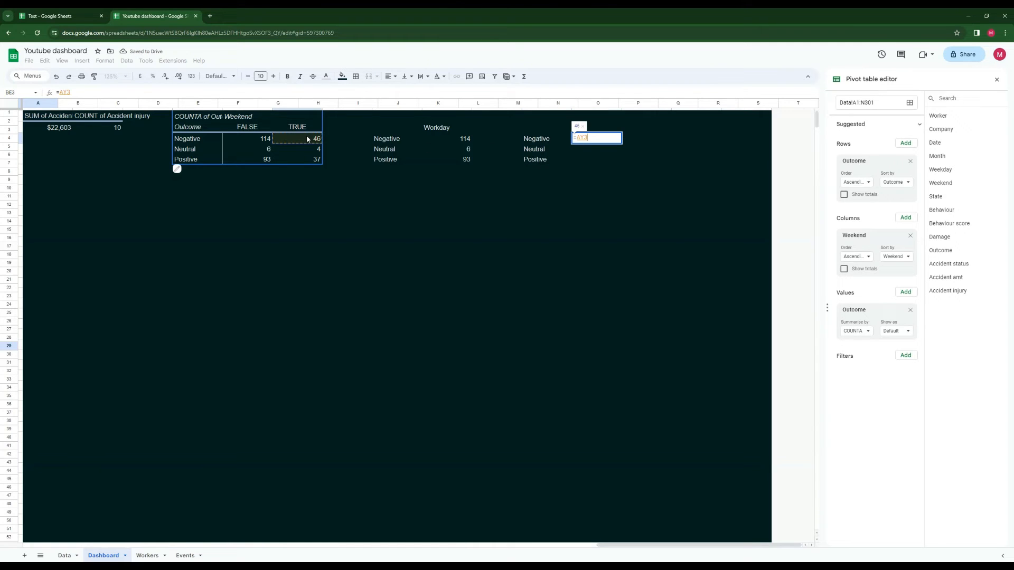
{"action": "key", "text": "Return"}
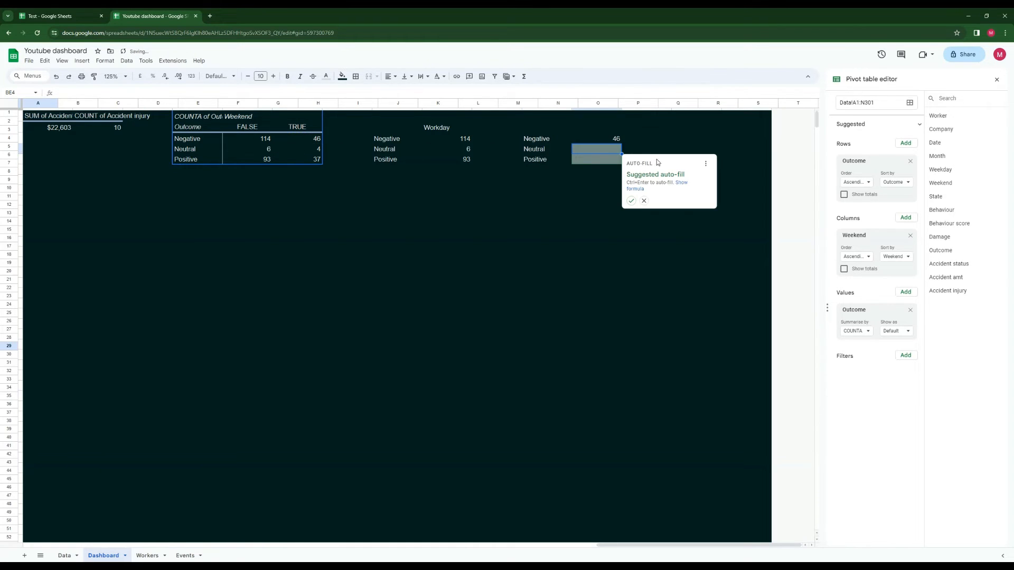
{"action": "left_click", "coordinate": [631, 200]}
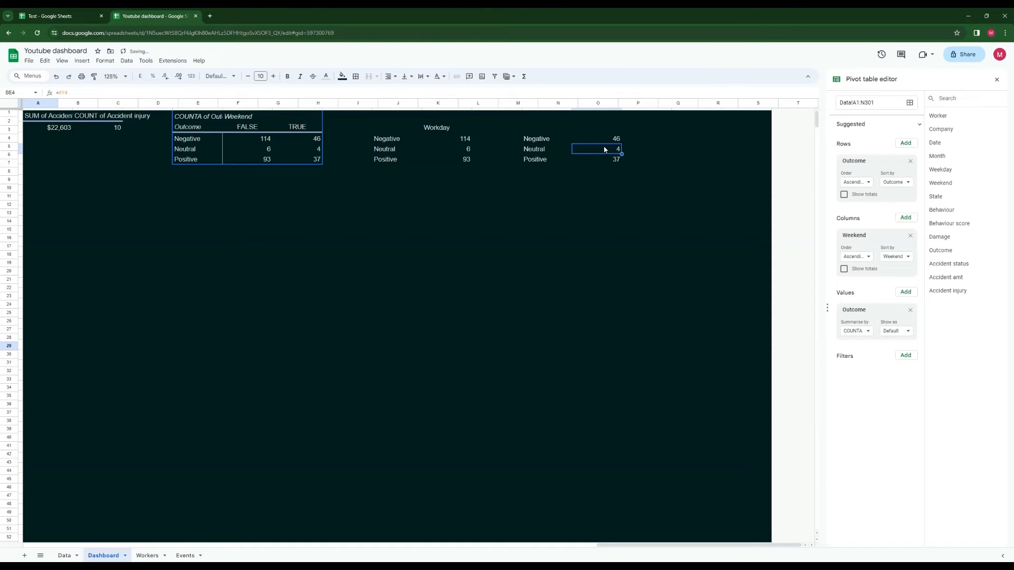
Enter the header Weekend in cell BE2 above the second set of outcome counts
{"action": "left_click", "coordinate": [611, 132]}
{"action": "type", "text": "Weeke"}
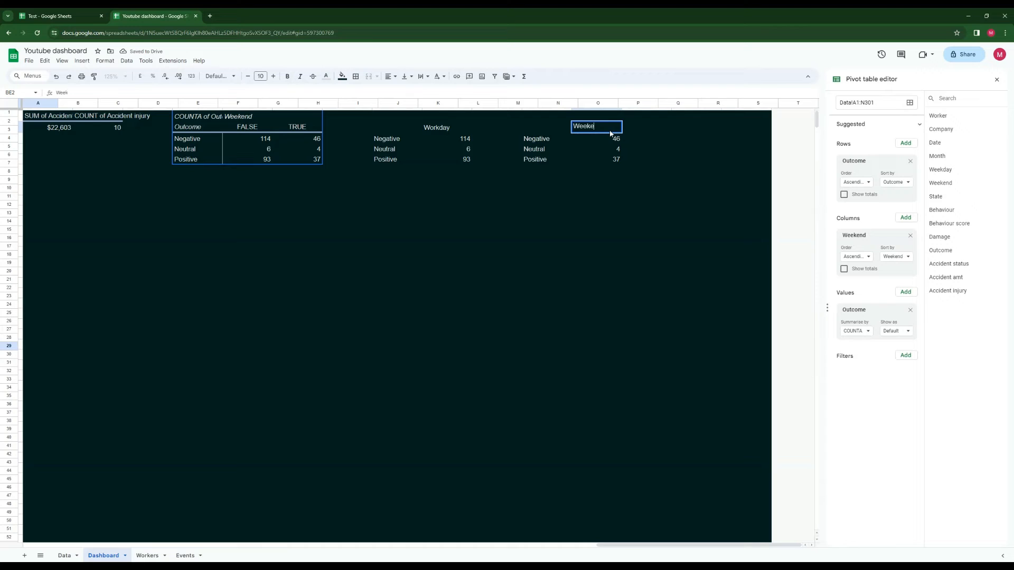
{"action": "type", "text": "nd"}
{"action": "key", "text": "Return"}
{"action": "left_click", "coordinate": [550, 201]}
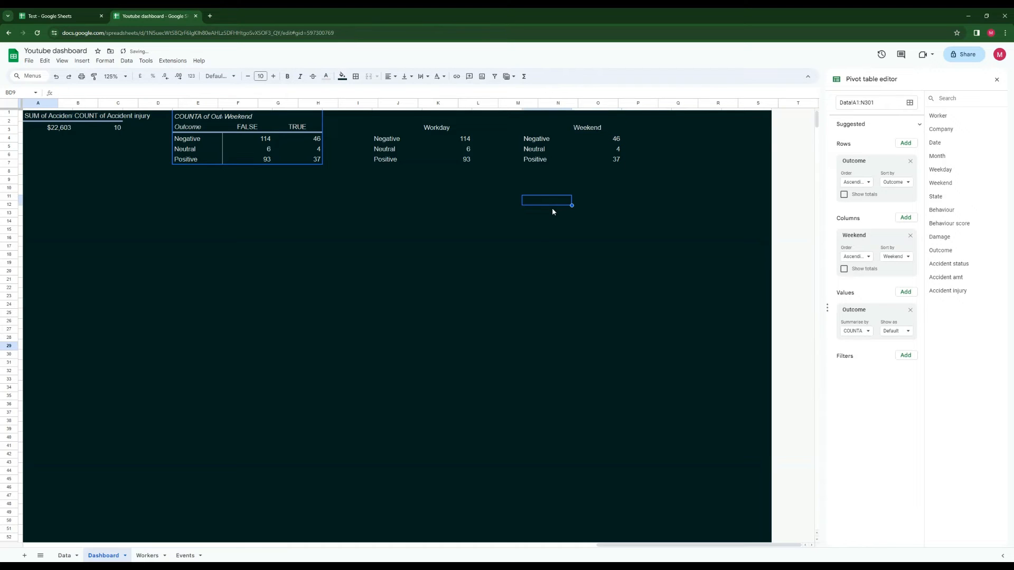
{"action": "left_click", "coordinate": [469, 239]}
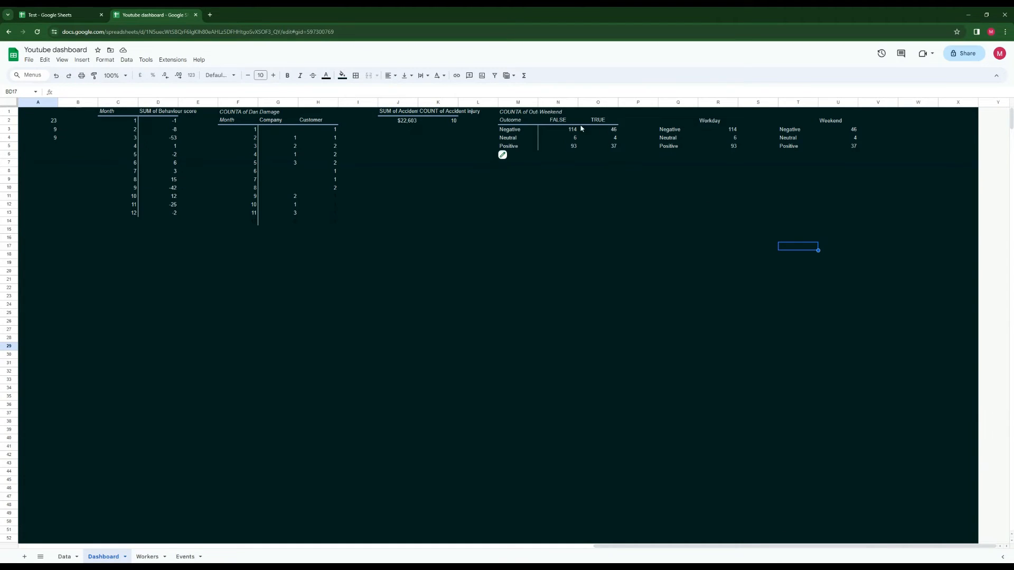
Insert a doughnut chart from the Workday outcome range BA2:BB5
{"action": "left_click_drag", "start_coordinate": [666, 121], "coordinate": [733, 148]}
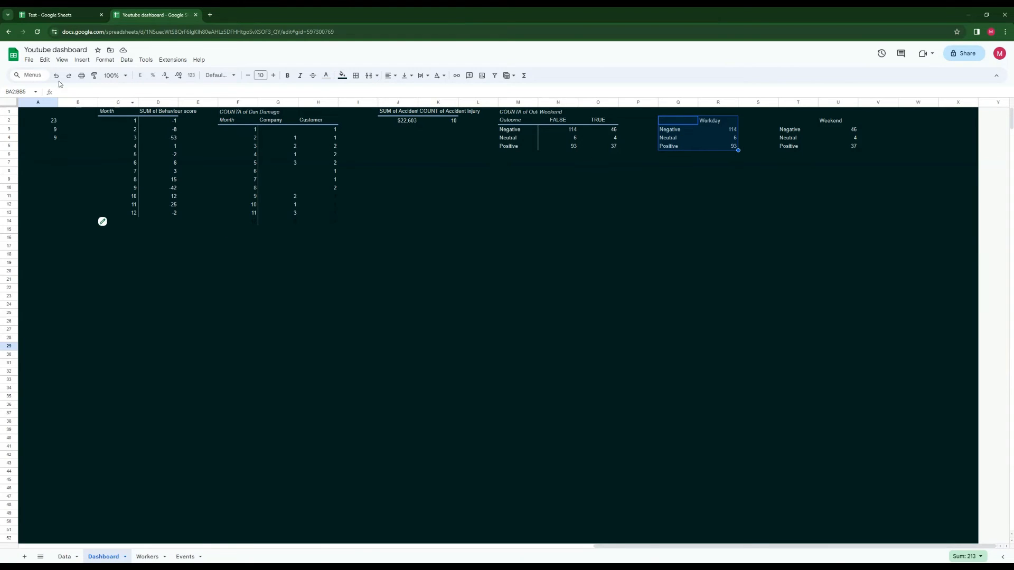
{"action": "left_click", "coordinate": [81, 59]}
{"action": "left_click", "coordinate": [107, 132]}
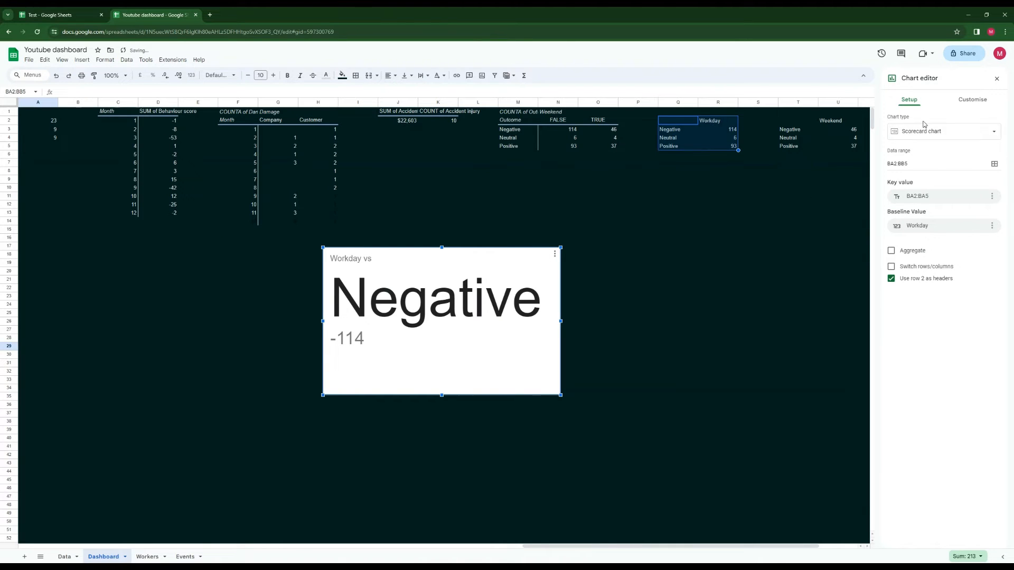
{"action": "left_click", "coordinate": [921, 133]}
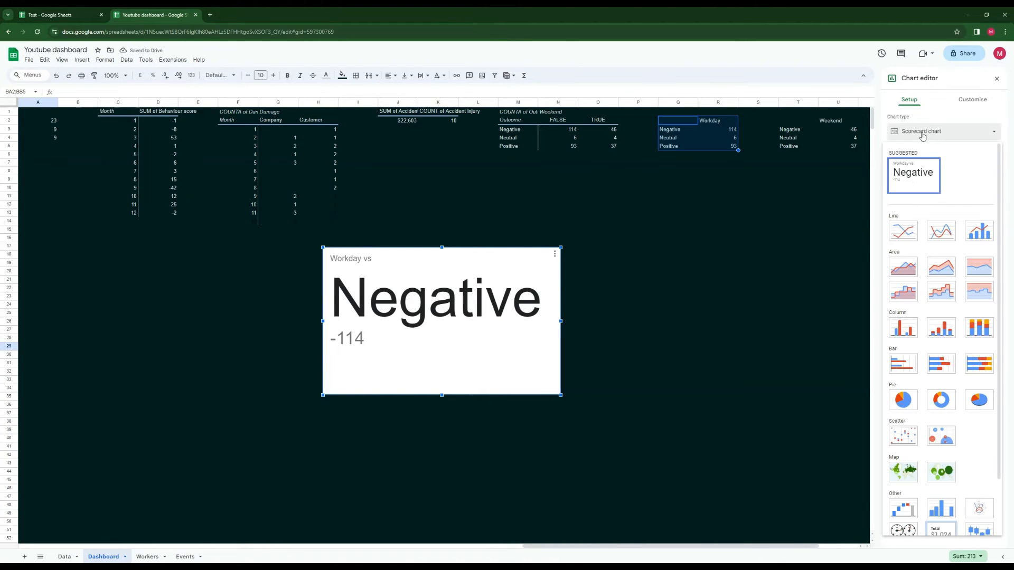
{"action": "left_click", "coordinate": [939, 401]}
Move the Workday doughnut chart to the dashboard, directly below Incident type and beside the Injuries and Compensation panel
{"action": "left_click_drag", "start_coordinate": [520, 254], "coordinate": [248, 284]}
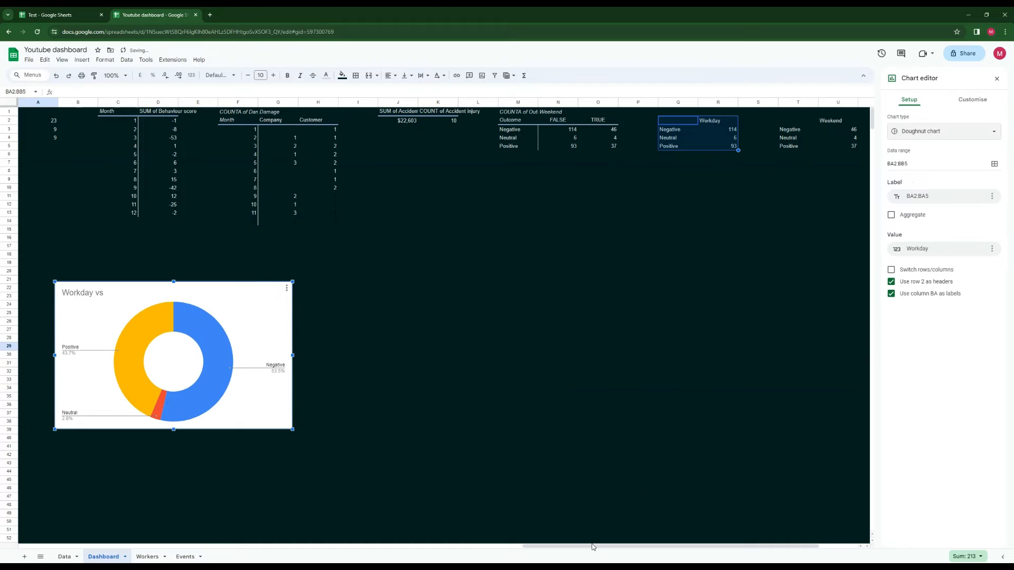
{"action": "left_click_drag", "start_coordinate": [591, 547], "coordinate": [424, 547]}
{"action": "left_click_drag", "start_coordinate": [743, 292], "coordinate": [201, 343]}
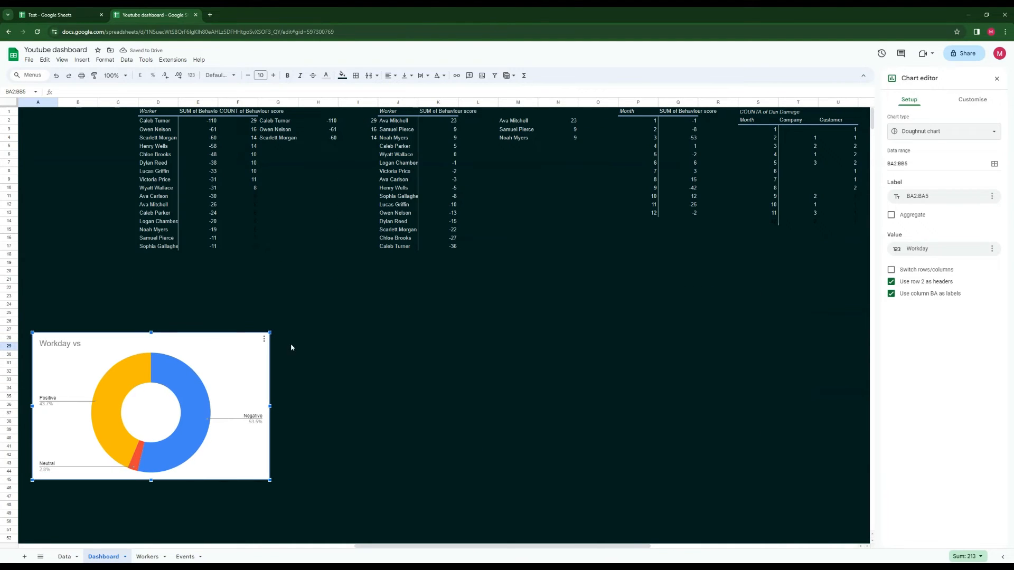
{"action": "left_click_drag", "start_coordinate": [525, 551], "coordinate": [316, 550]}
{"action": "left_click_drag", "start_coordinate": [681, 340], "coordinate": [210, 440]}
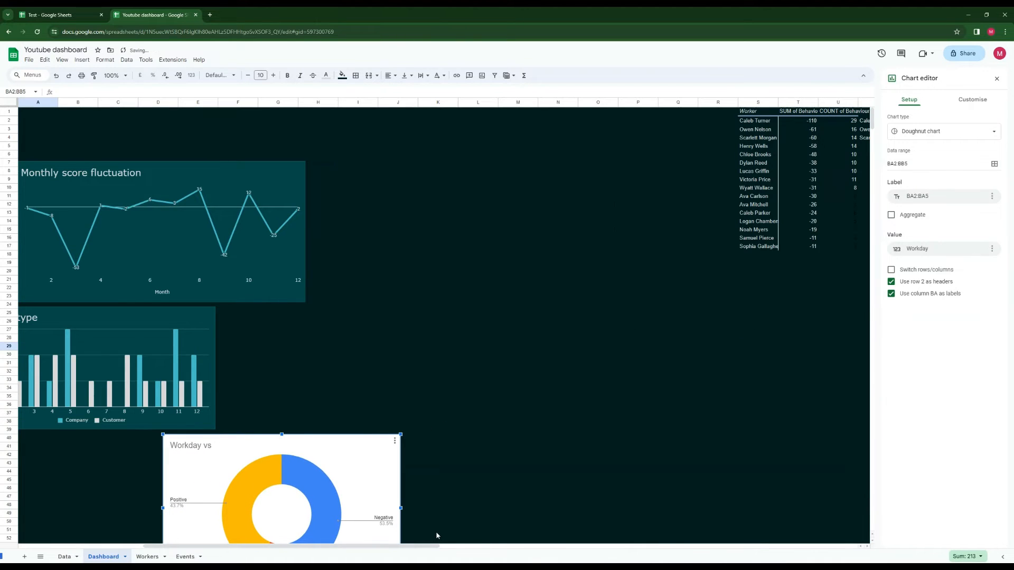
{"action": "left_click_drag", "start_coordinate": [422, 547], "coordinate": [253, 546]}
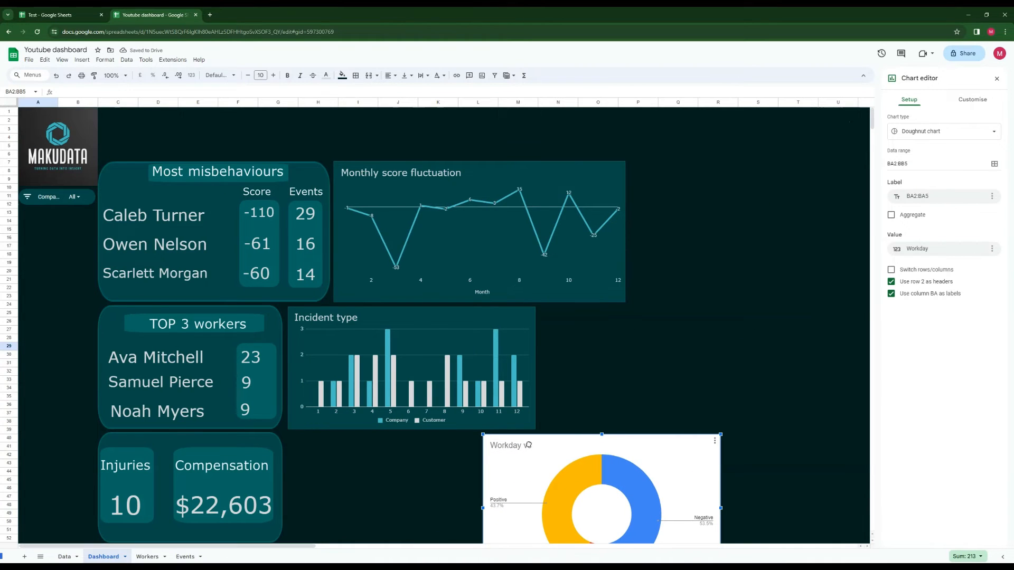
{"action": "left_click_drag", "start_coordinate": [552, 448], "coordinate": [349, 438]}
Shrink the doughnut chart to the height of the Injuries and Compensation panel and narrow its width
{"action": "scroll", "coordinate": [523, 465], "scroll_direction": "down", "scroll_amount": 3}
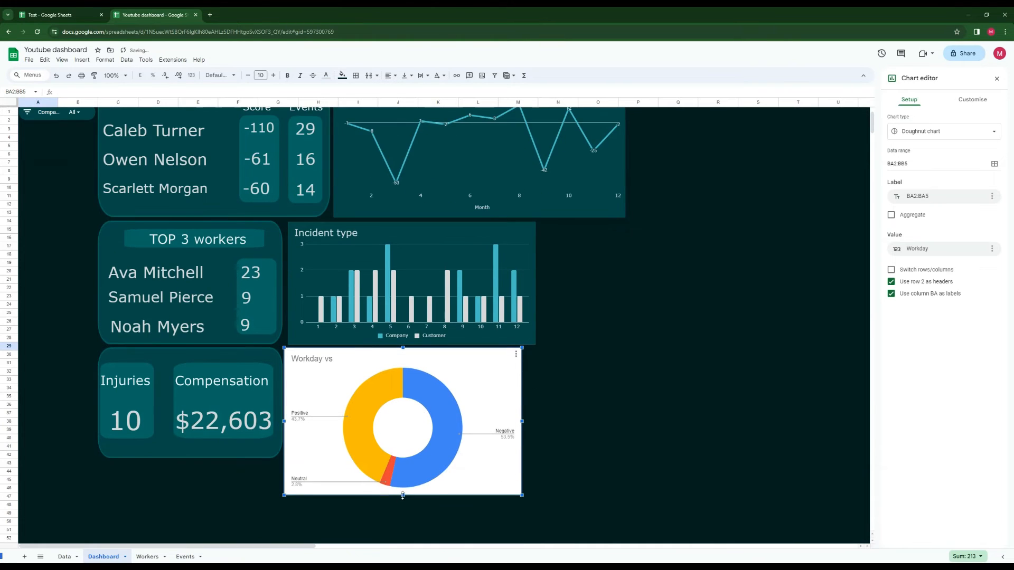
{"action": "left_click_drag", "start_coordinate": [403, 495], "coordinate": [403, 458]}
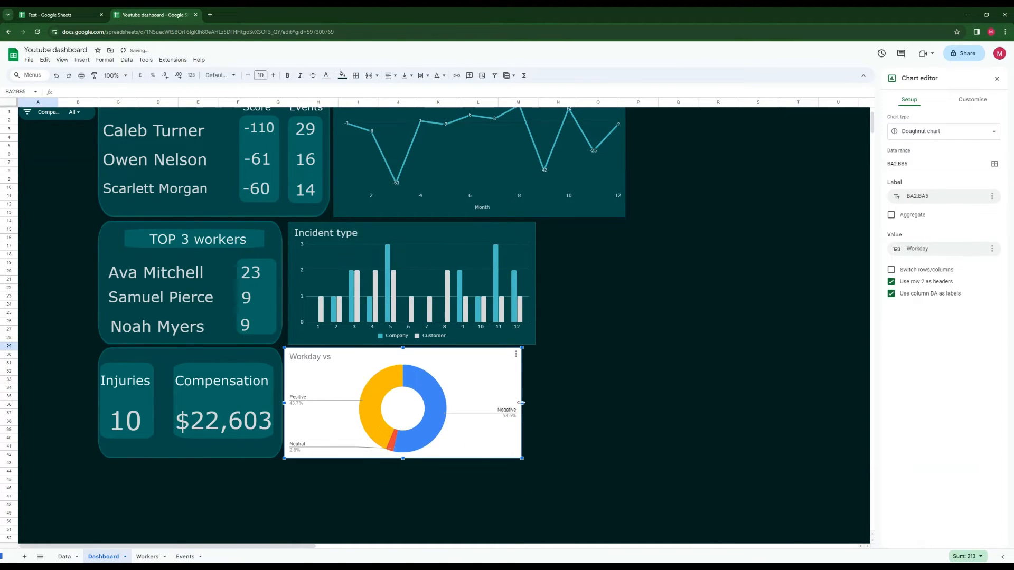
{"action": "left_click_drag", "start_coordinate": [520, 403], "coordinate": [428, 404]}
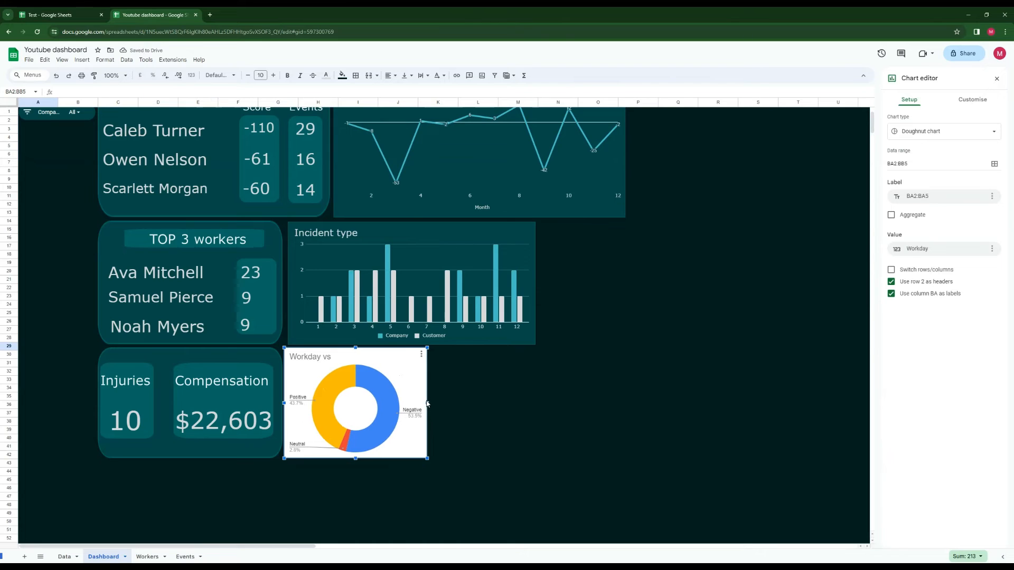
{"action": "left_click", "coordinate": [485, 396]}
Set the doughnut chart's background to the dark teal sampled from the Incident type chart
{"action": "left_click", "coordinate": [406, 362]}
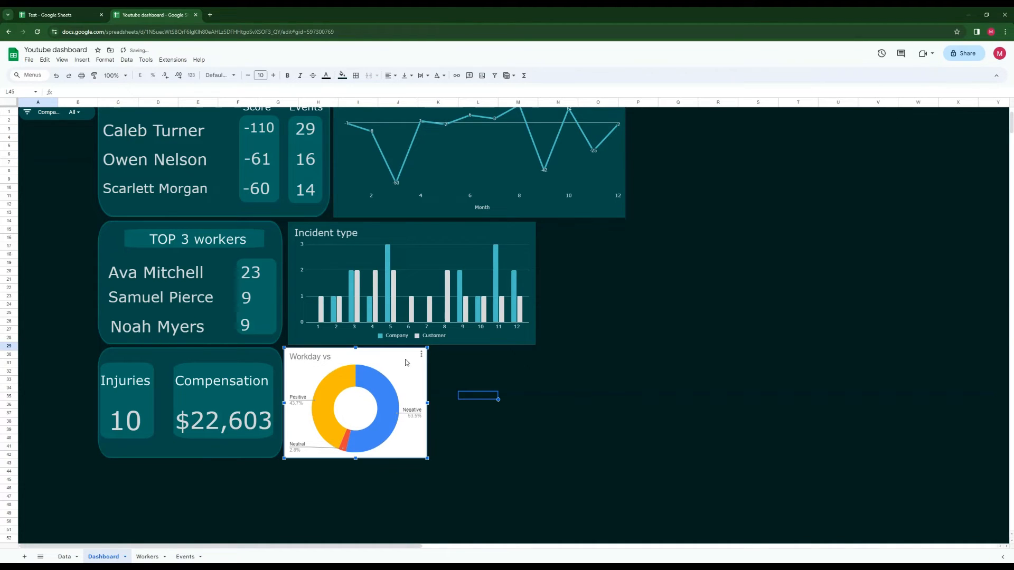
{"action": "double_click", "coordinate": [406, 362]}
{"action": "left_click", "coordinate": [910, 120]}
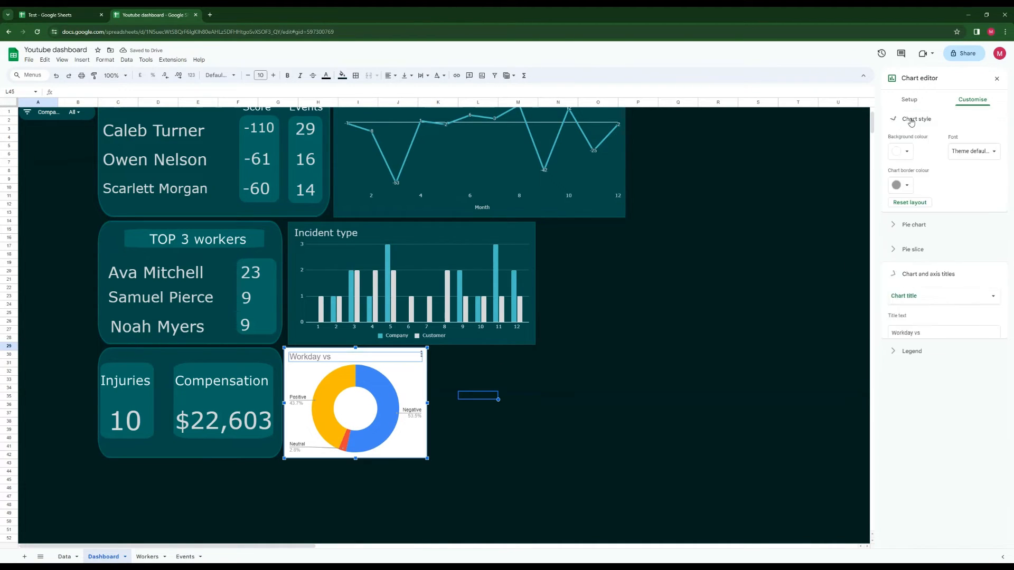
{"action": "left_click", "coordinate": [907, 152]}
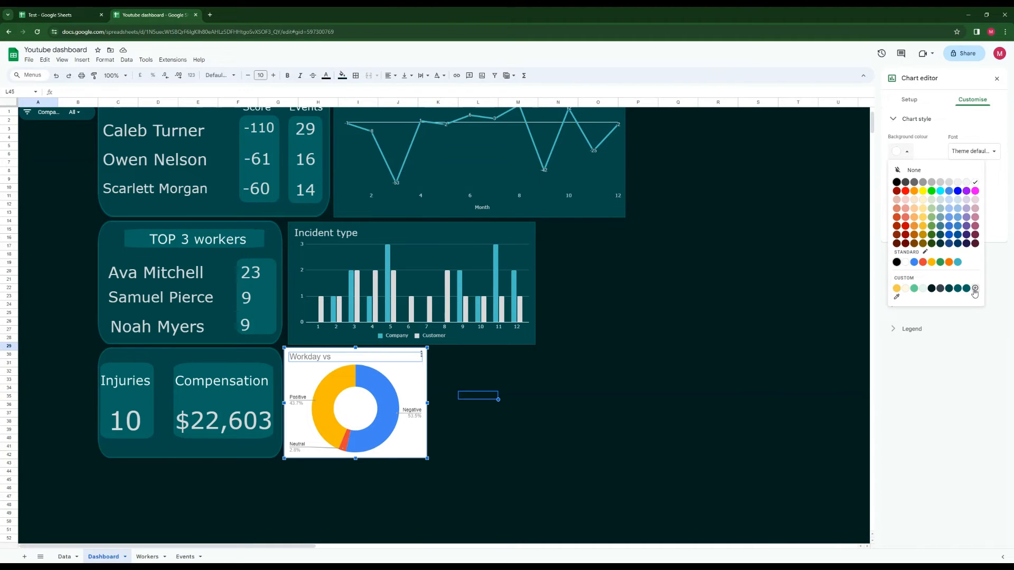
{"action": "left_click", "coordinate": [897, 299]}
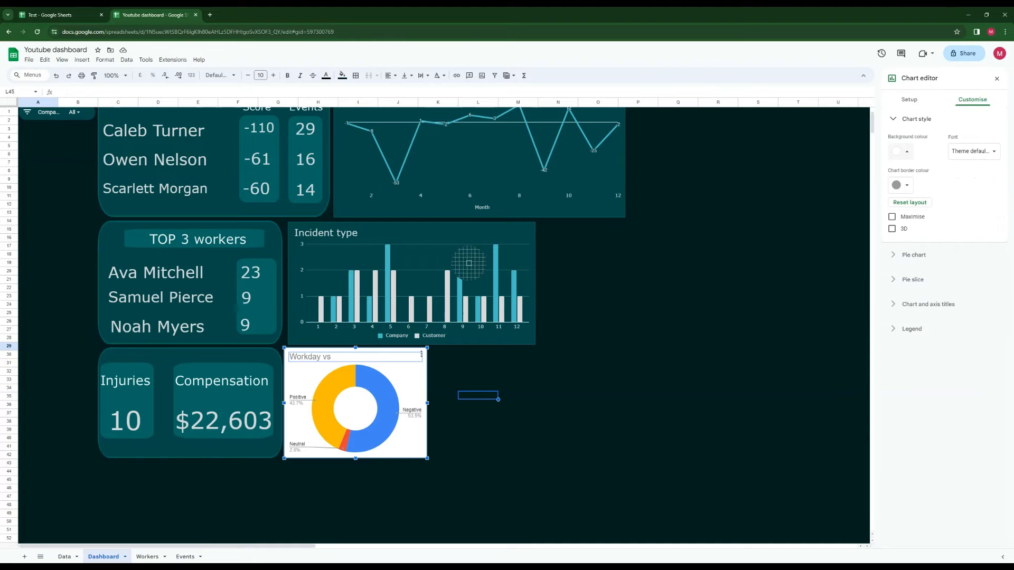
{"action": "left_click", "coordinate": [438, 260]}
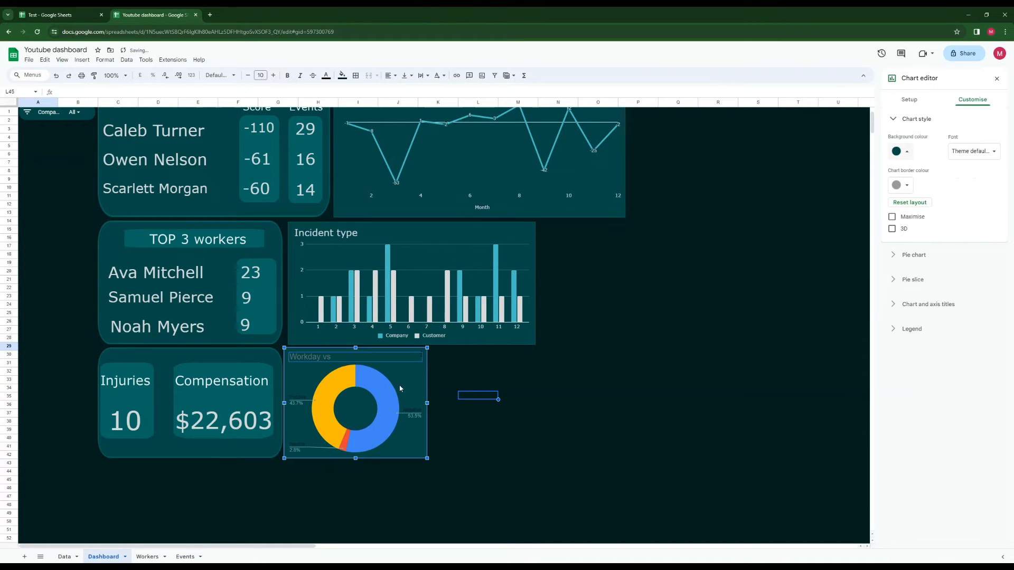
Delete the doughnut chart's title "Workday vs"
{"action": "left_click", "coordinate": [314, 357]}
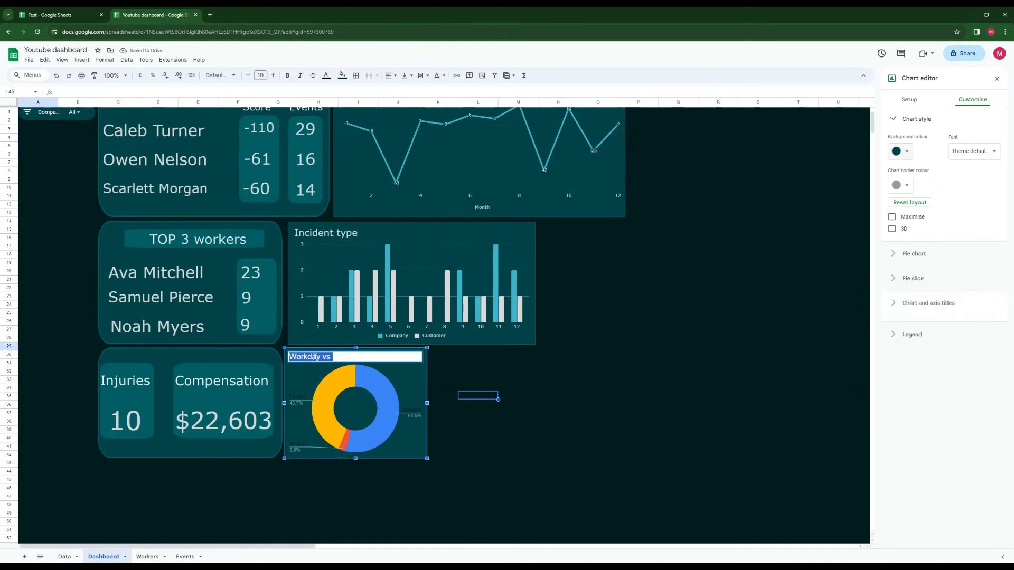
{"action": "left_click", "coordinate": [465, 389]}
{"action": "left_click", "coordinate": [316, 361]}
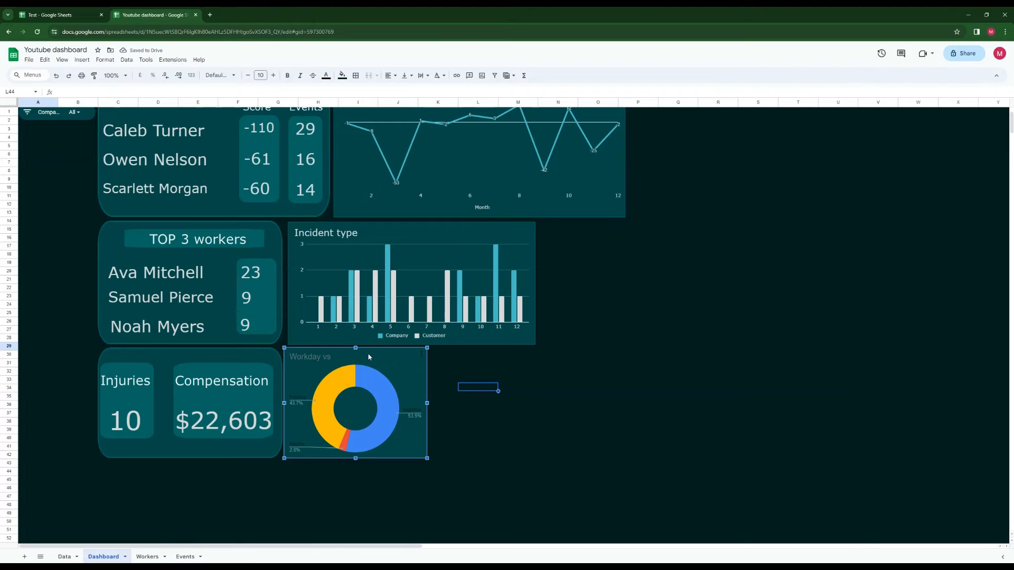
{"action": "left_click", "coordinate": [307, 356]}
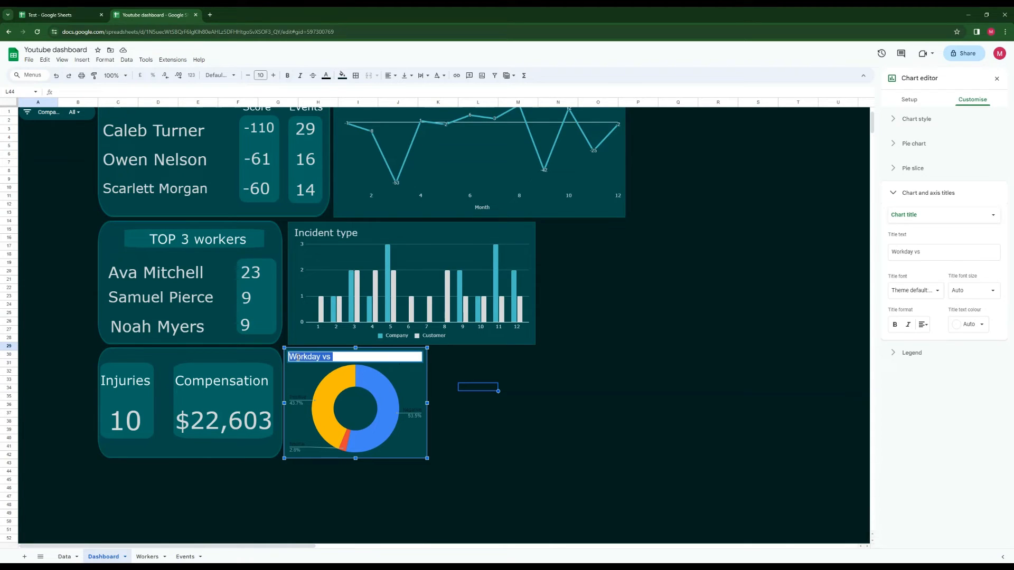
{"action": "left_click", "coordinate": [544, 397]}
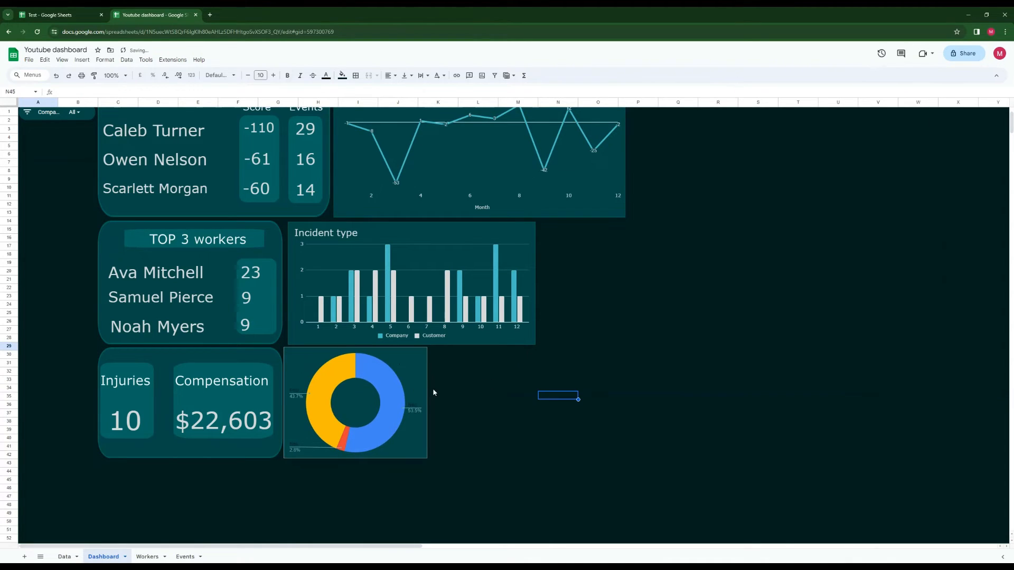
Set the workday doughnut chart's border colour to the teal sampled from the edge of the Injuries and Compensation panel
{"action": "double_click", "coordinate": [422, 370]}
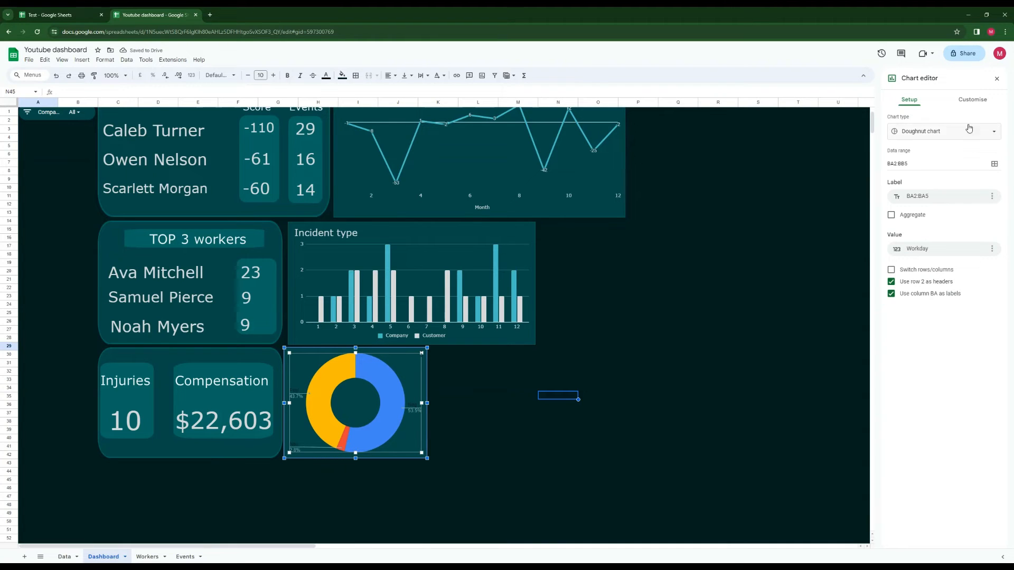
{"action": "left_click", "coordinate": [962, 102]}
{"action": "left_click", "coordinate": [915, 118]}
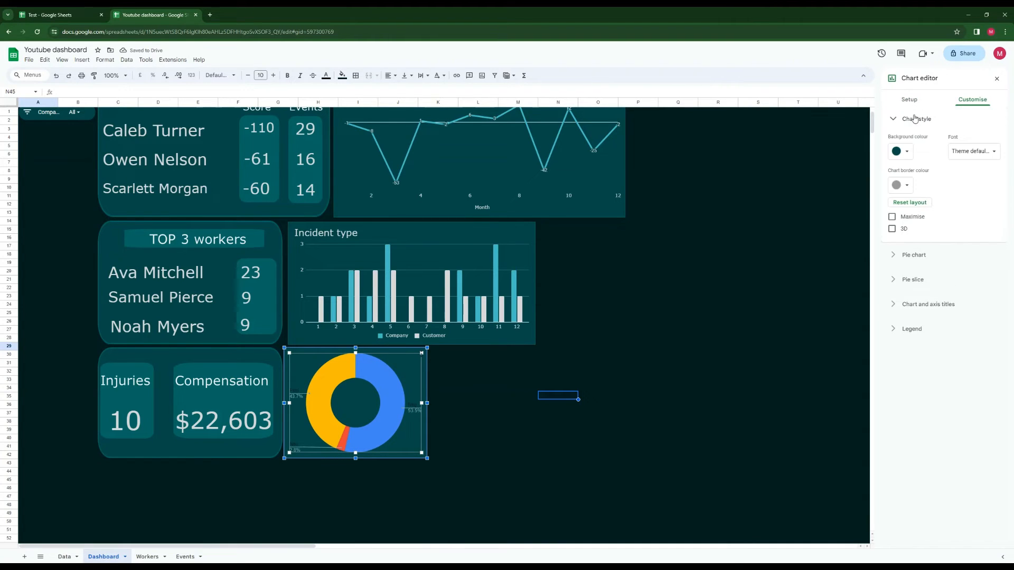
{"action": "left_click", "coordinate": [902, 185]}
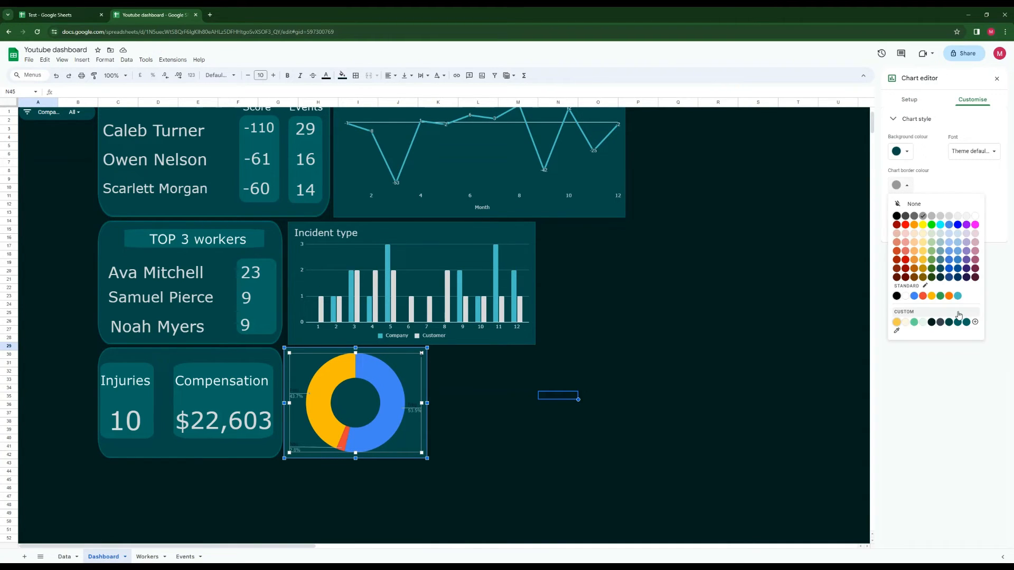
{"action": "left_click", "coordinate": [896, 331]}
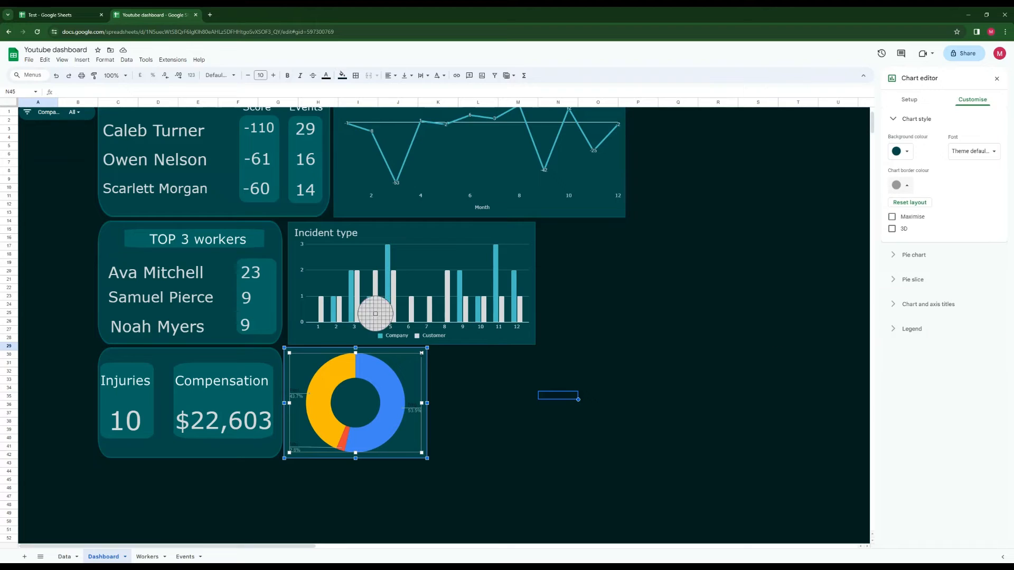
{"action": "left_click", "coordinate": [280, 356]}
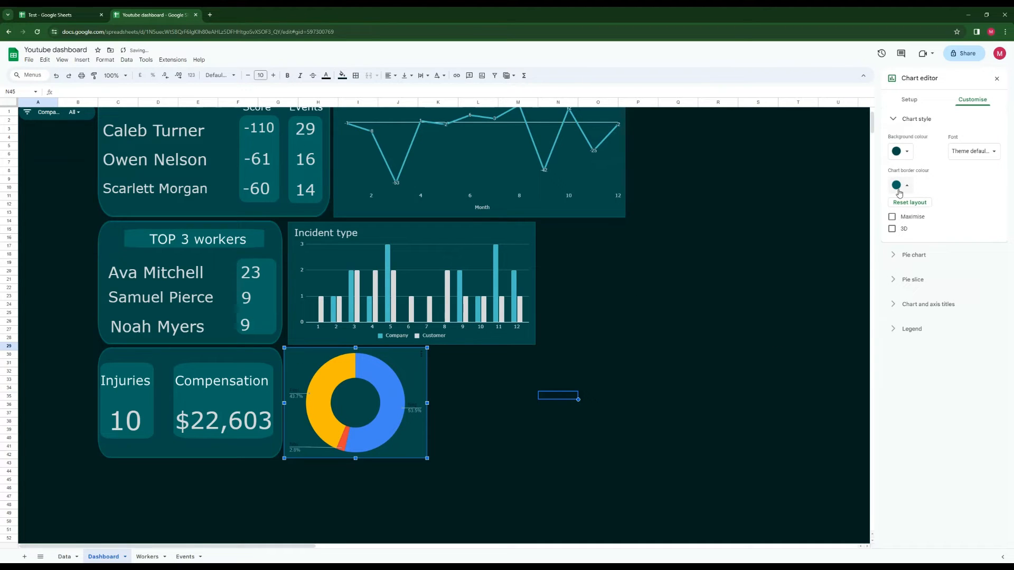
Set the doughnut chart's font to Verdana and leave the 3D option off
{"action": "left_click", "coordinate": [969, 153]}
{"action": "left_click", "coordinate": [980, 299]}
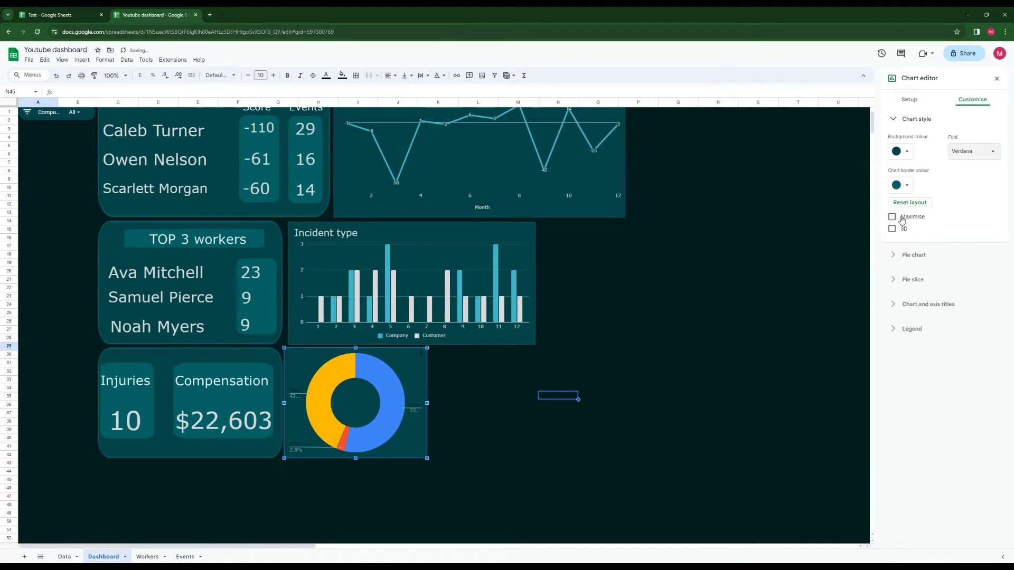
{"action": "left_click", "coordinate": [893, 230]}
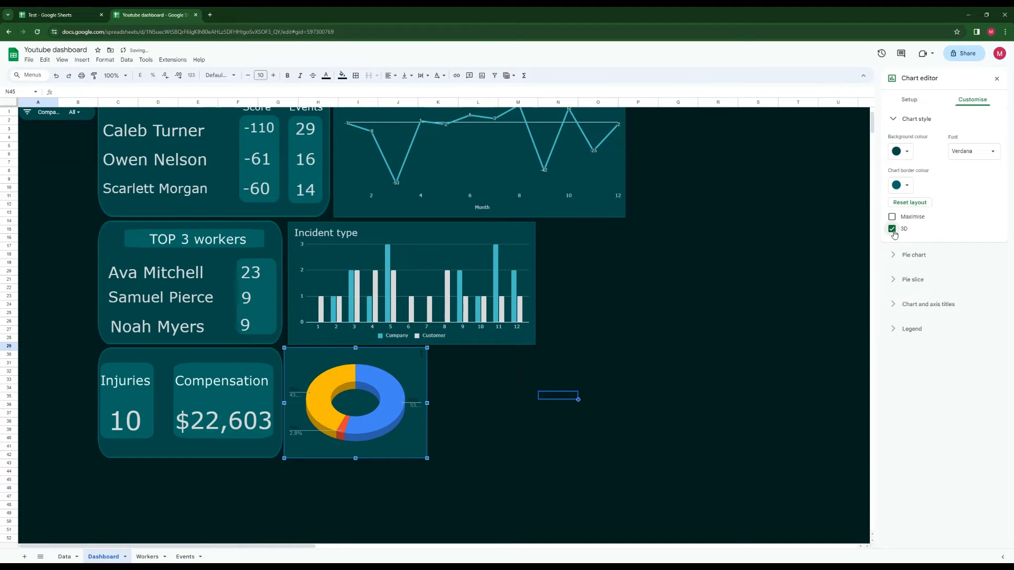
{"action": "left_click", "coordinate": [893, 230]}
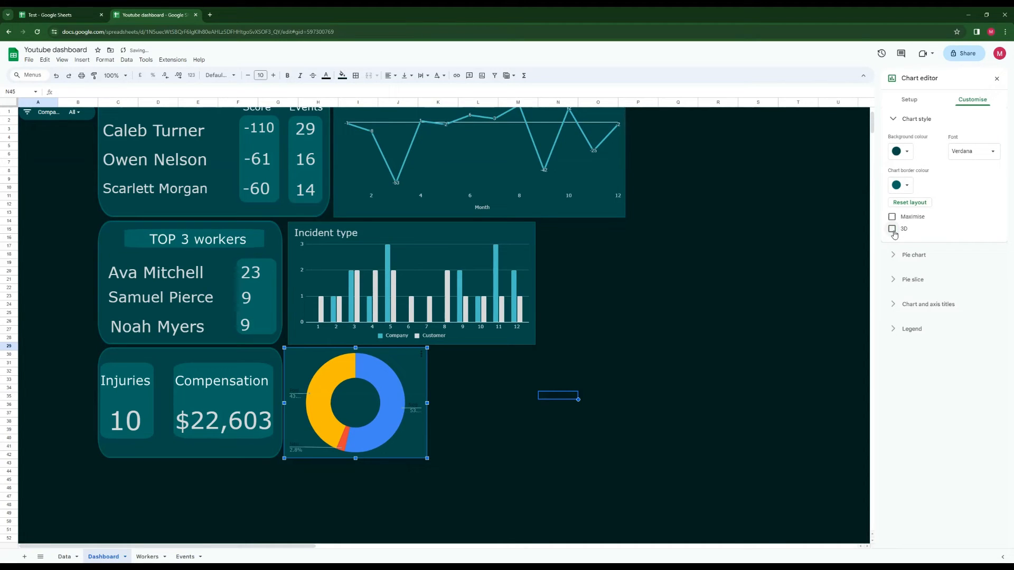
Set the doughnut hole to 75% and give the slices a light grey border
{"action": "left_click", "coordinate": [900, 257]}
{"action": "left_click", "coordinate": [936, 177]}
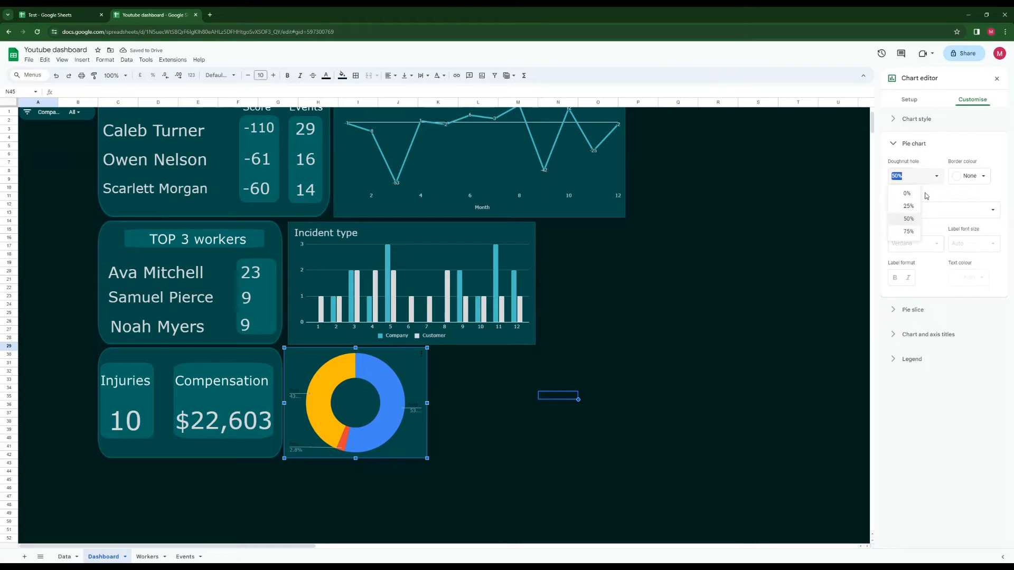
{"action": "left_click", "coordinate": [908, 234]}
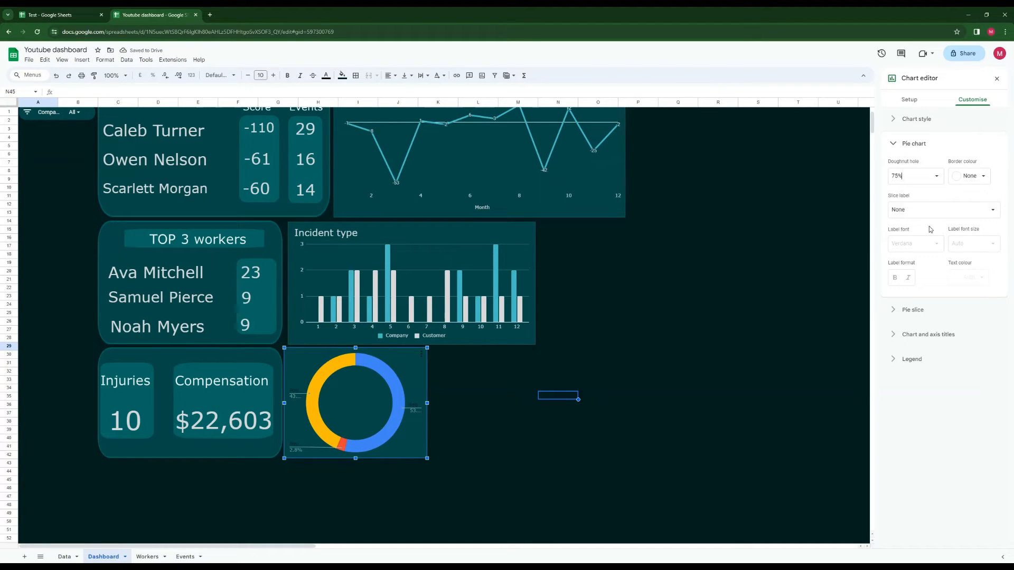
{"action": "left_click", "coordinate": [984, 179]}
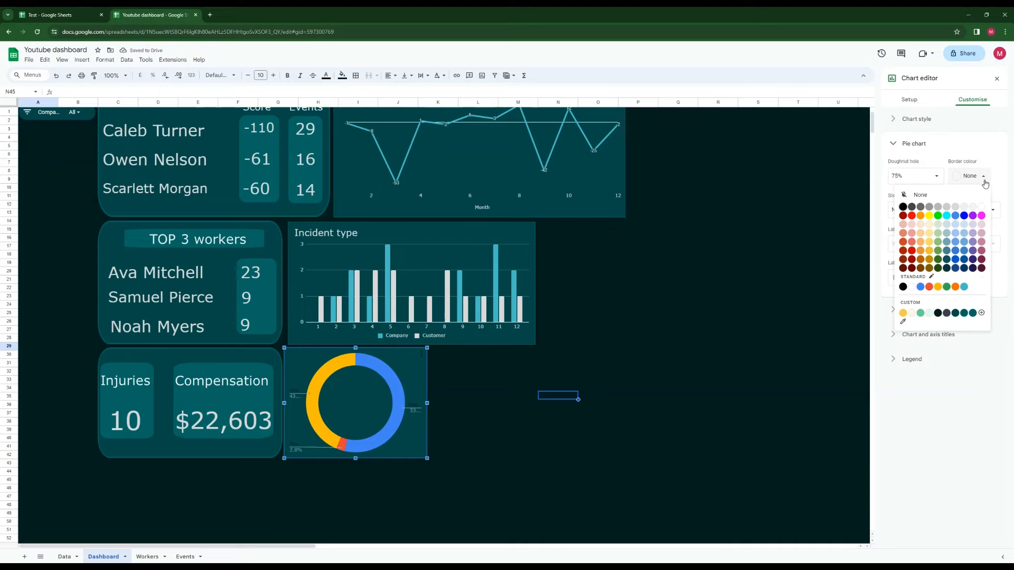
{"action": "left_click", "coordinate": [955, 207]}
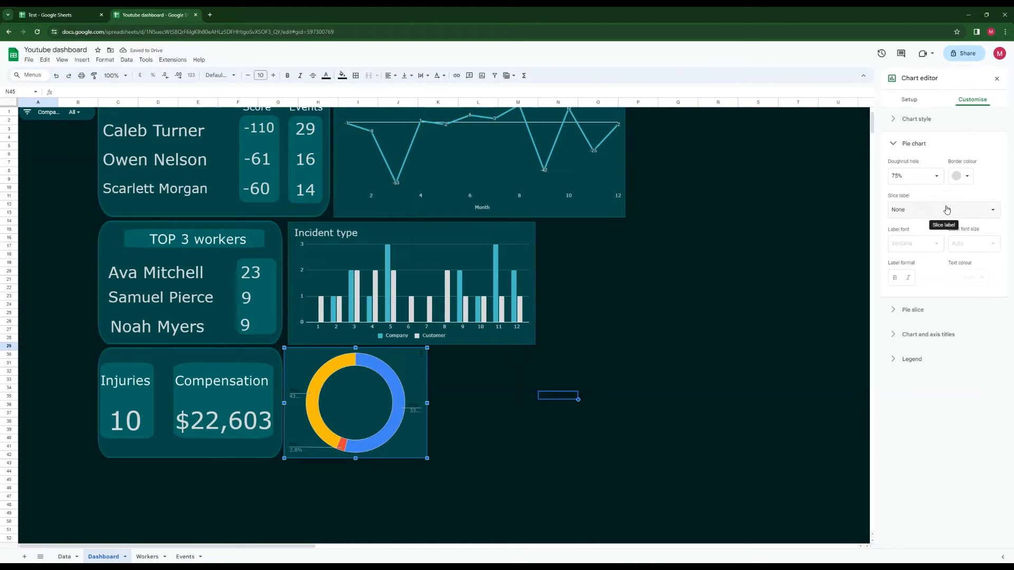
Colour the doughnut's Negative slice with the custom near-black teal and its Neutral slice with the custom teal
{"action": "left_click", "coordinate": [904, 312]}
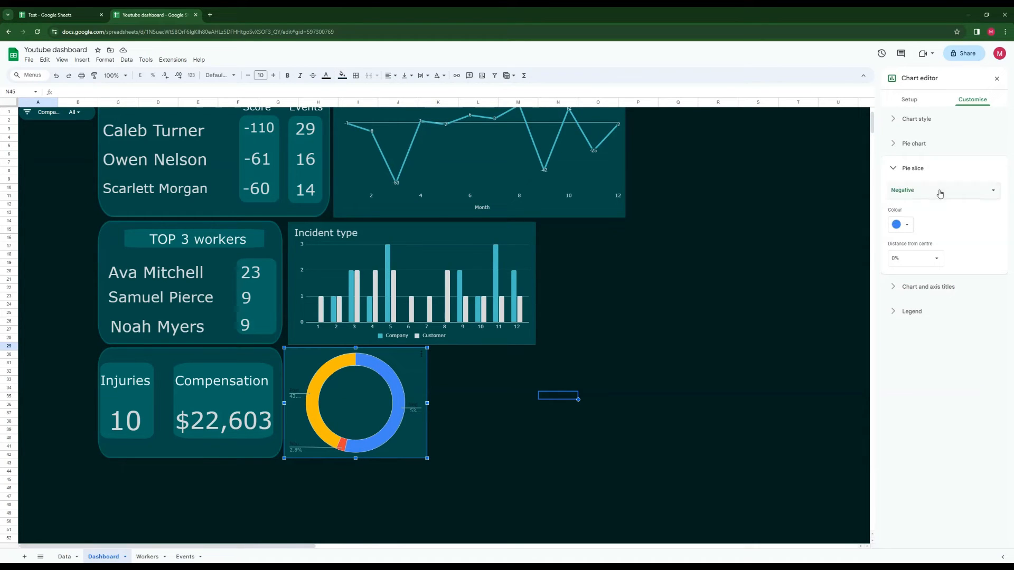
{"action": "left_click", "coordinate": [902, 224]}
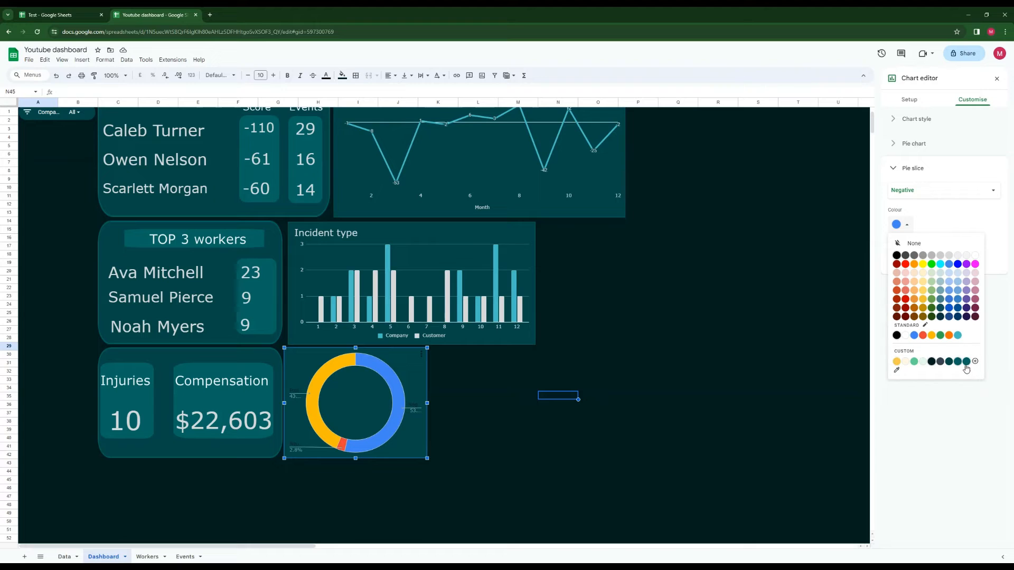
{"action": "left_click", "coordinate": [937, 364]}
{"action": "left_click", "coordinate": [931, 191]}
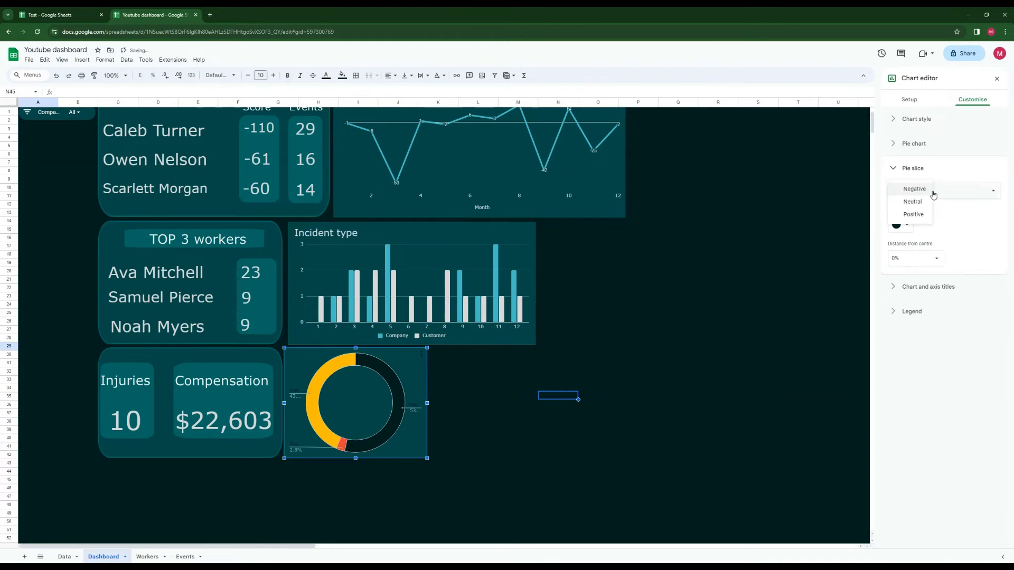
{"action": "left_click", "coordinate": [918, 205]}
{"action": "left_click", "coordinate": [903, 223]}
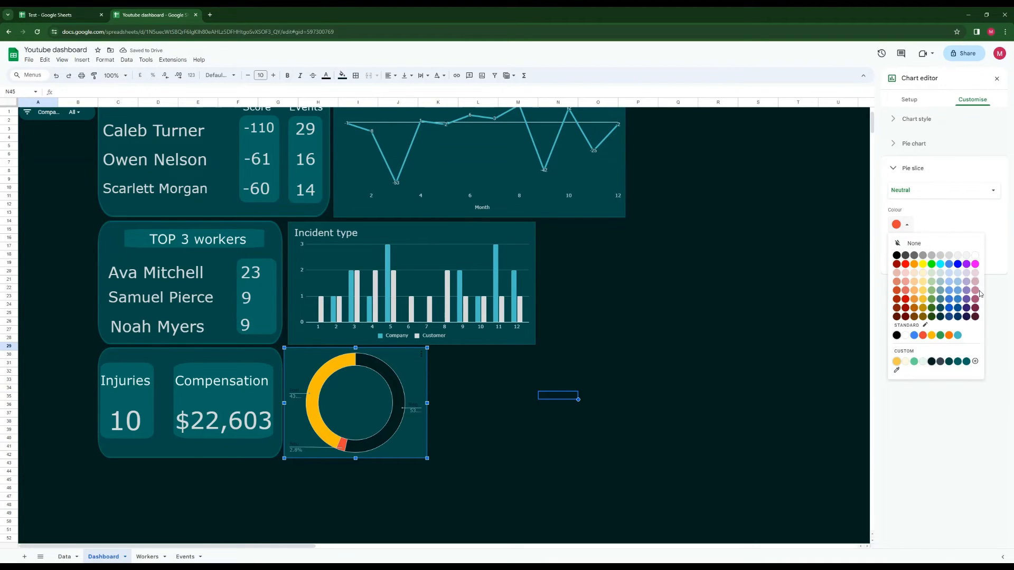
{"action": "left_click", "coordinate": [969, 365]}
Colour the doughnut's Positive slice with the standard light blue
{"action": "left_click", "coordinate": [919, 195]}
{"action": "left_click", "coordinate": [918, 201]}
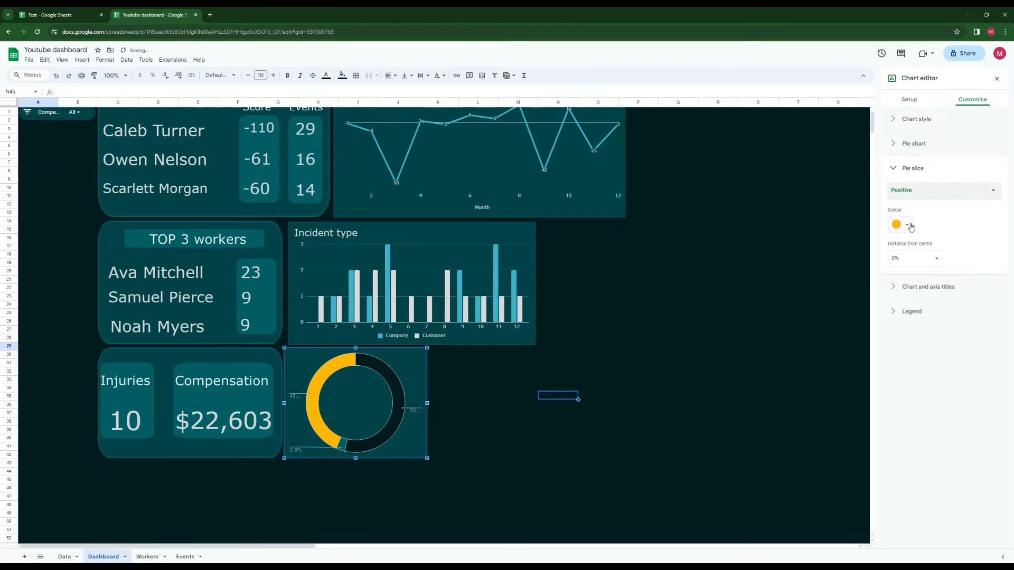
{"action": "left_click", "coordinate": [906, 225]}
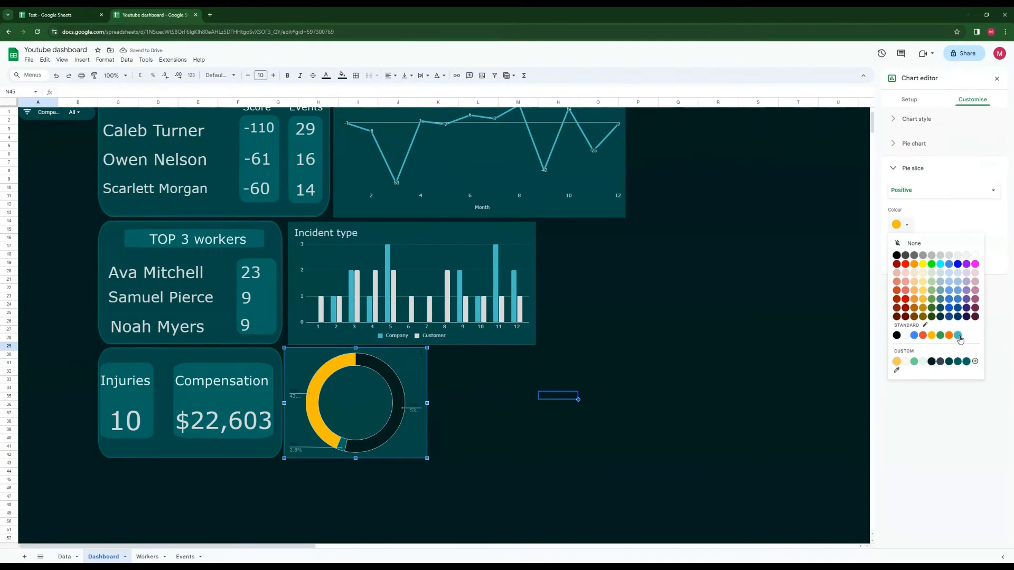
{"action": "left_click", "coordinate": [959, 338]}
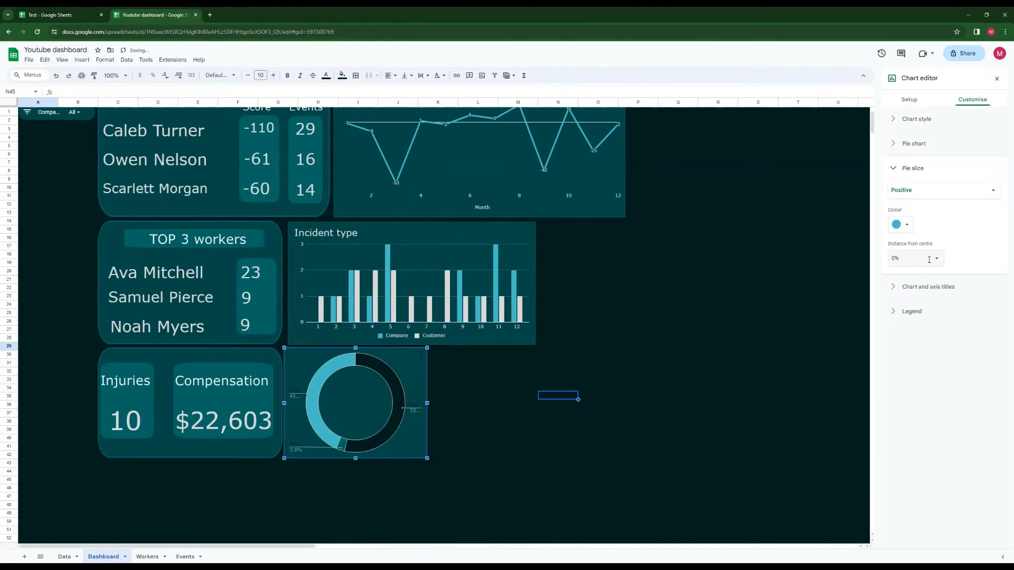
Set the doughnut chart's legend position to Labelled
{"action": "left_click", "coordinate": [893, 288]}
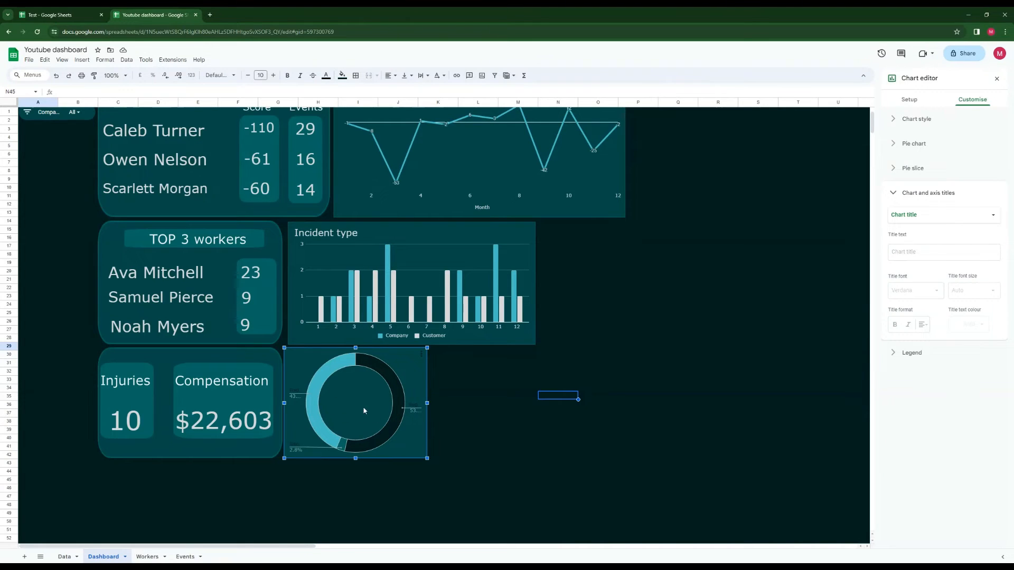
{"action": "left_click", "coordinate": [898, 363]}
{"action": "left_click", "coordinate": [922, 252]}
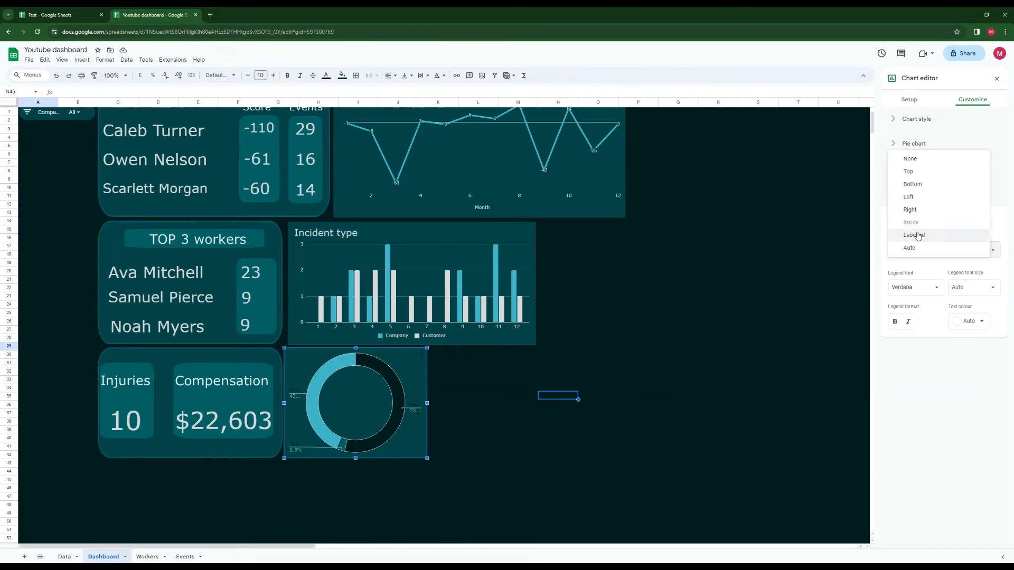
{"action": "left_click", "coordinate": [917, 235]}
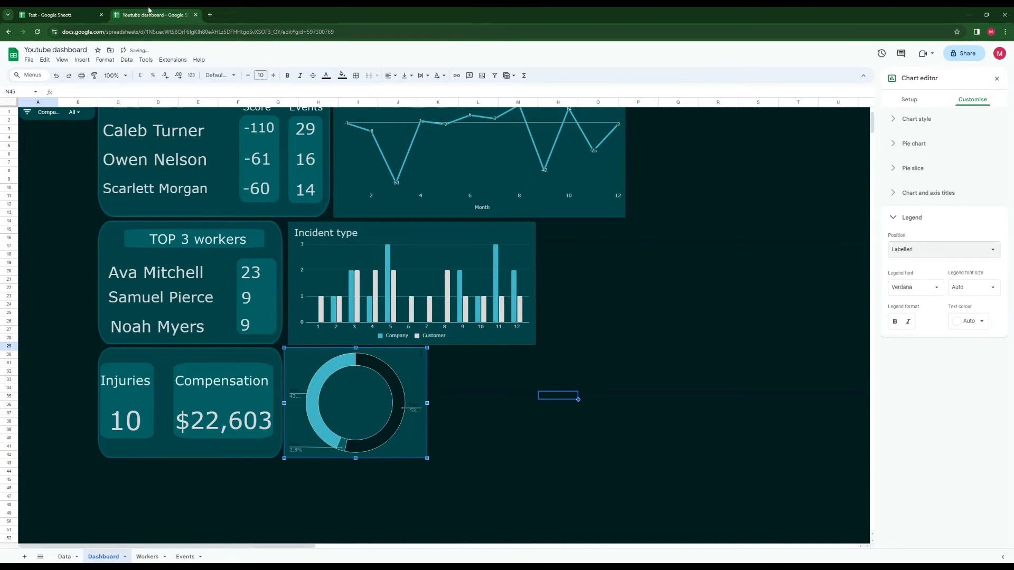
Check how the Weekday and Weekend events doughnuts are labelled on the Test spreadsheet's dashboard, and return to the Youtube dashboard
{"action": "left_click", "coordinate": [84, 16]}
{"action": "scroll", "coordinate": [219, 238], "scroll_direction": "down", "scroll_amount": 2}
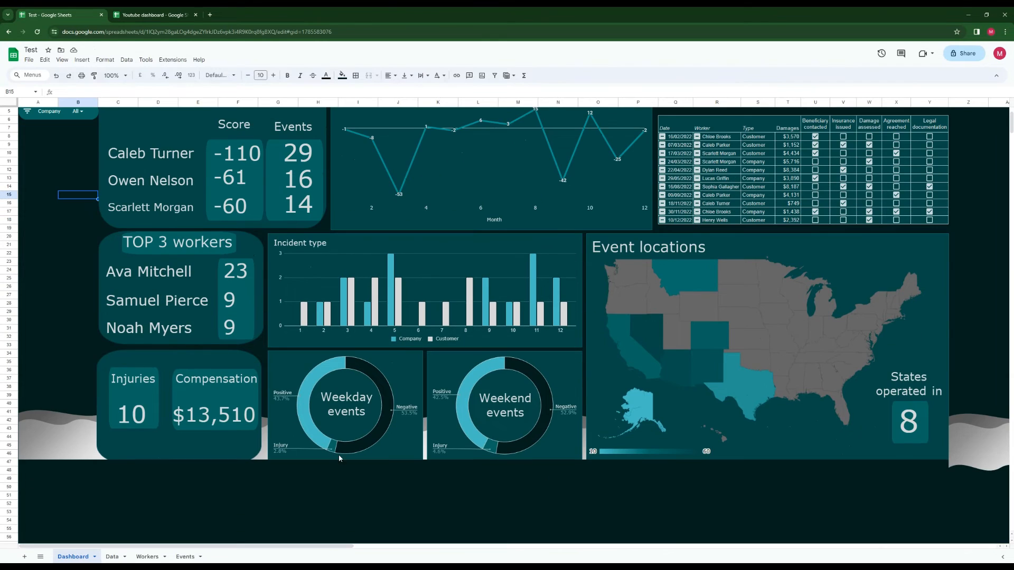
{"action": "left_click", "coordinate": [161, 16]}
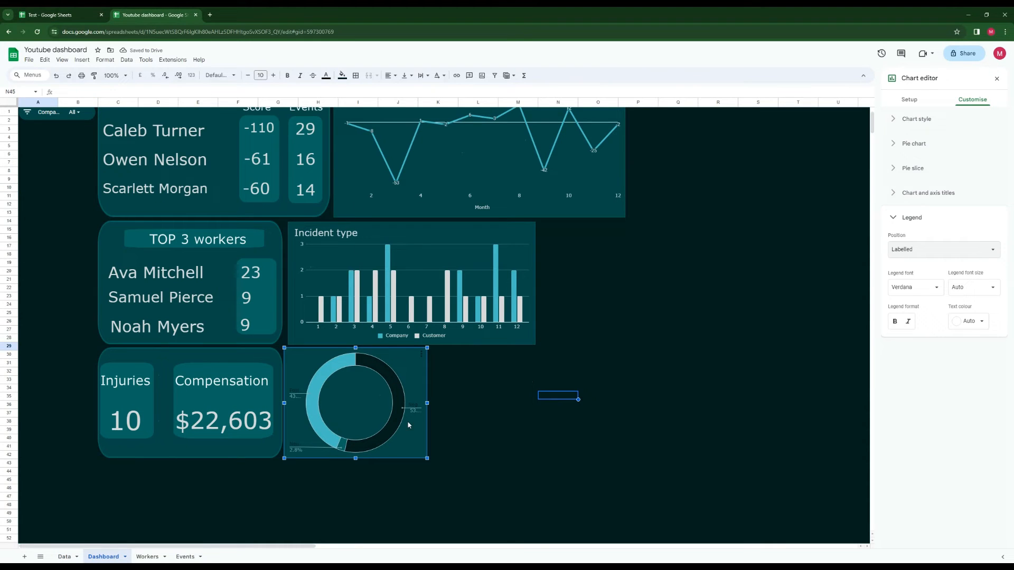
Nudge the doughnut chart slightly to the right, and set its legend labels to light grey text at size 16
{"action": "mouse_move", "coordinate": [411, 408]}
{"action": "left_mouse_down"}
{"action": "mouse_move", "coordinate": [375, 408]}
{"action": "mouse_move", "coordinate": [415, 410]}
{"action": "left_mouse_up"}
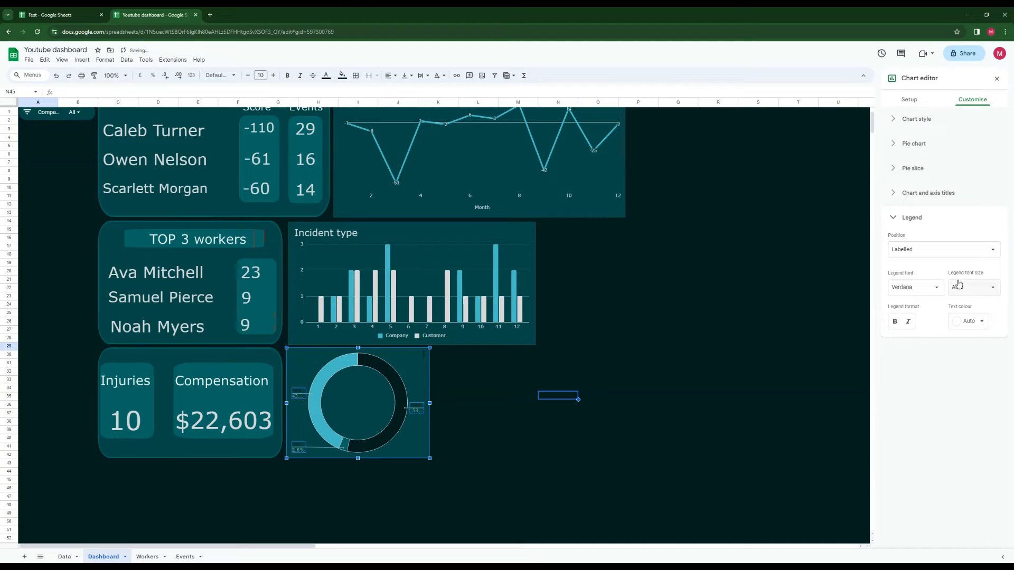
{"action": "left_click", "coordinate": [993, 291]}
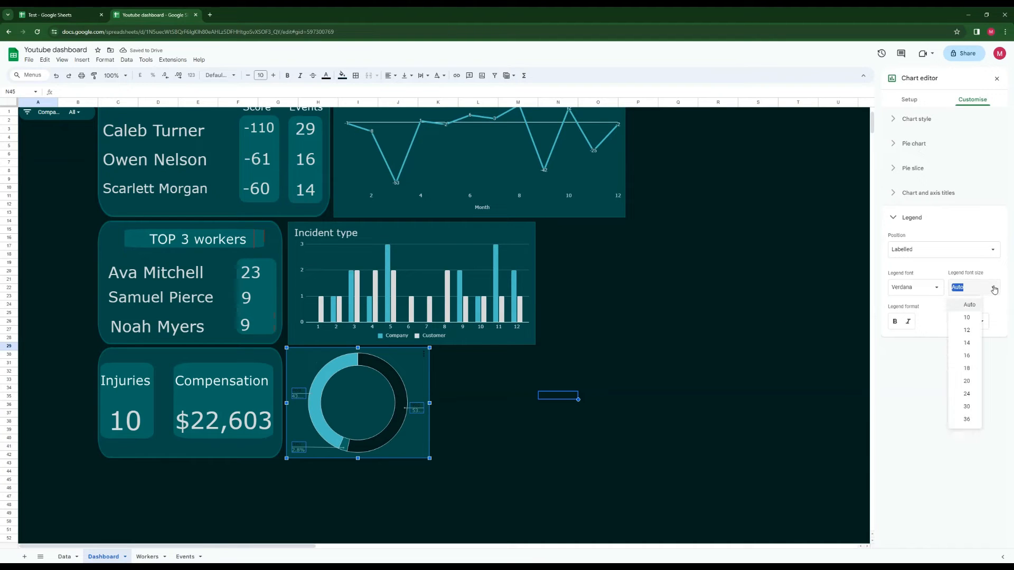
{"action": "left_click", "coordinate": [954, 288]}
{"action": "left_click", "coordinate": [980, 327]}
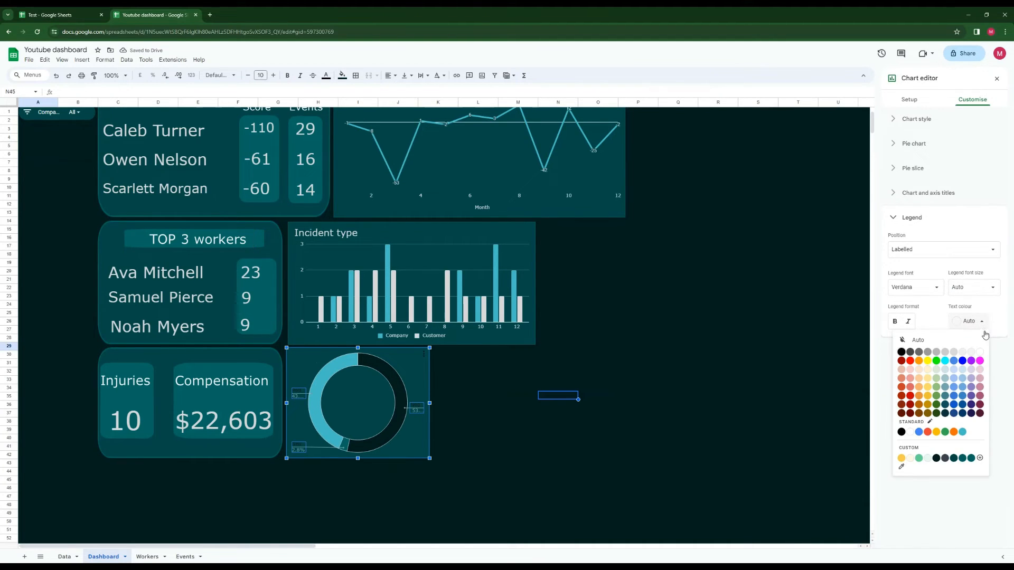
{"action": "left_click", "coordinate": [954, 355]}
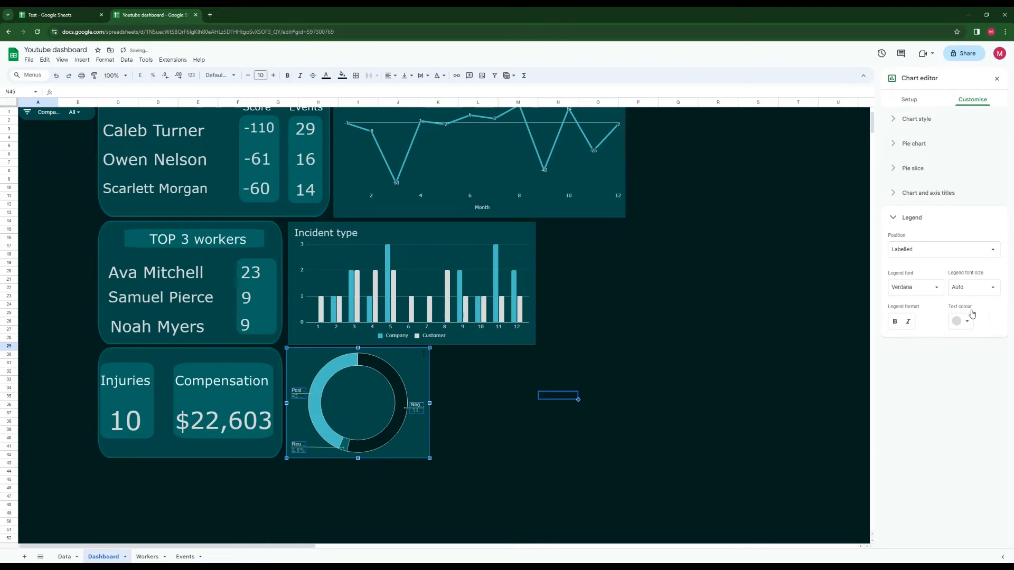
{"action": "left_click", "coordinate": [994, 290]}
{"action": "left_click", "coordinate": [969, 356]}
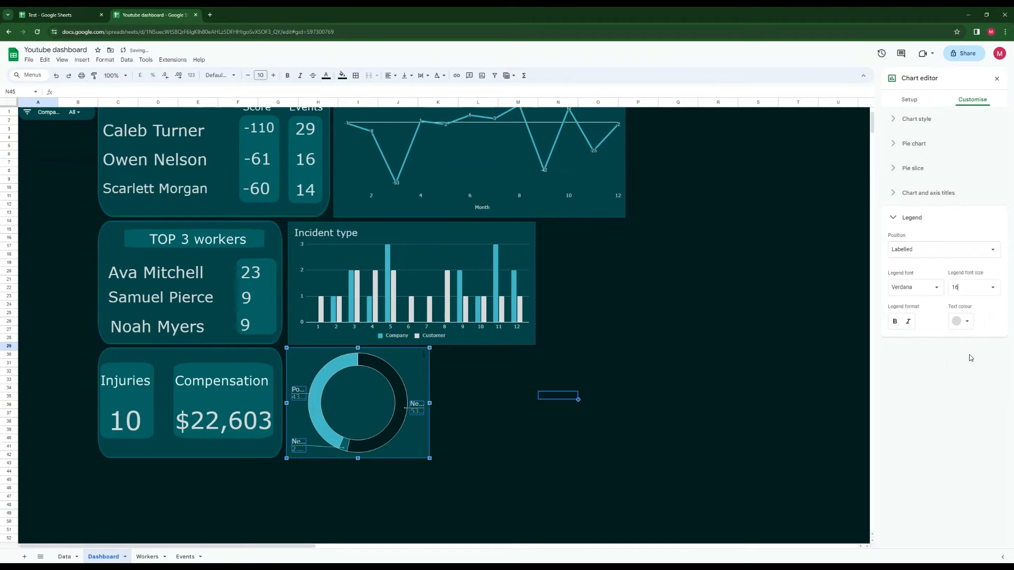
Try the Auto and Right legend positions on the doughnut chart and switch back to Labelled
{"action": "left_click", "coordinate": [934, 250]}
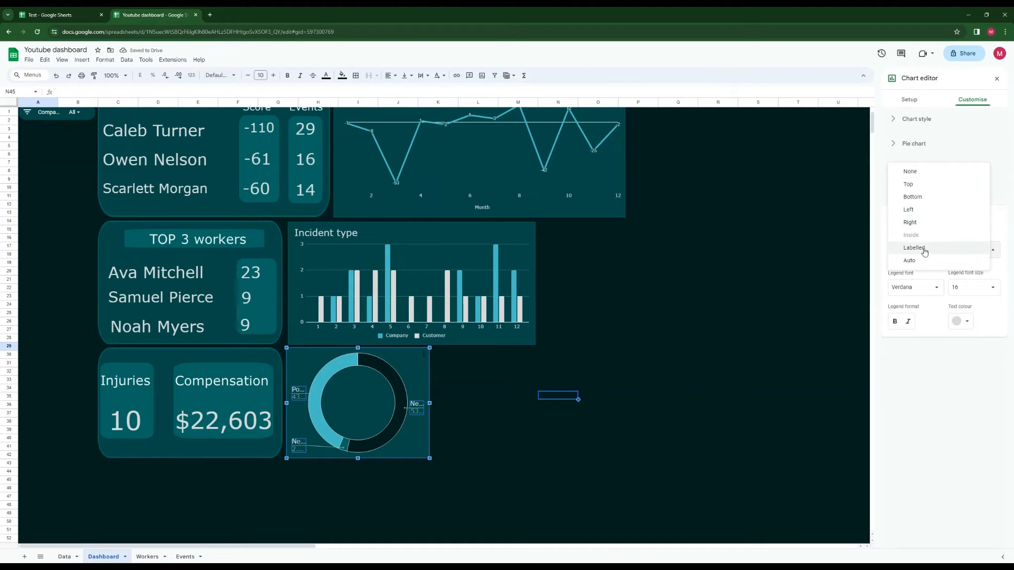
{"action": "left_click", "coordinate": [912, 261]}
{"action": "left_click", "coordinate": [934, 253]}
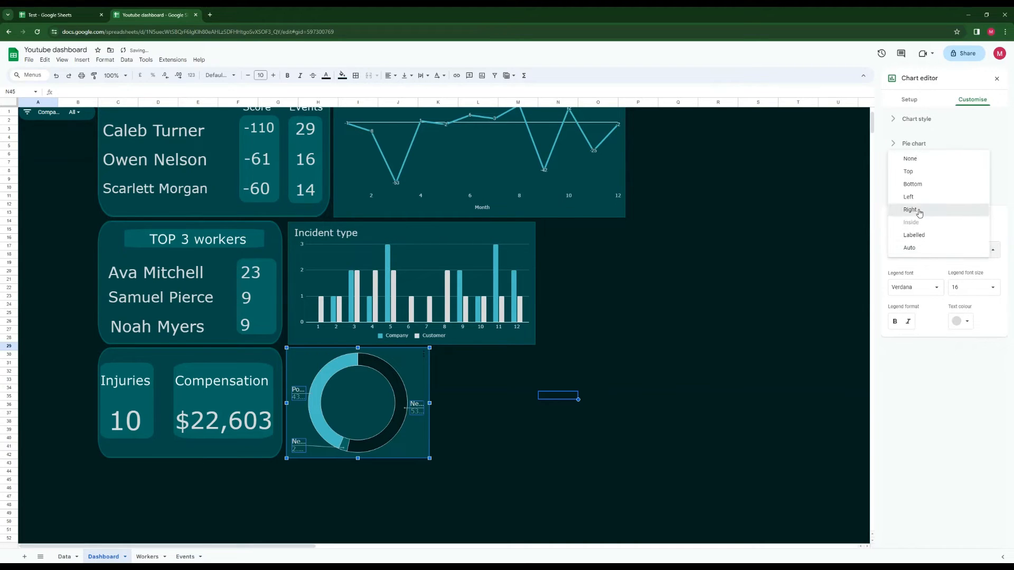
{"action": "left_click", "coordinate": [917, 213]}
{"action": "left_click", "coordinate": [940, 252]}
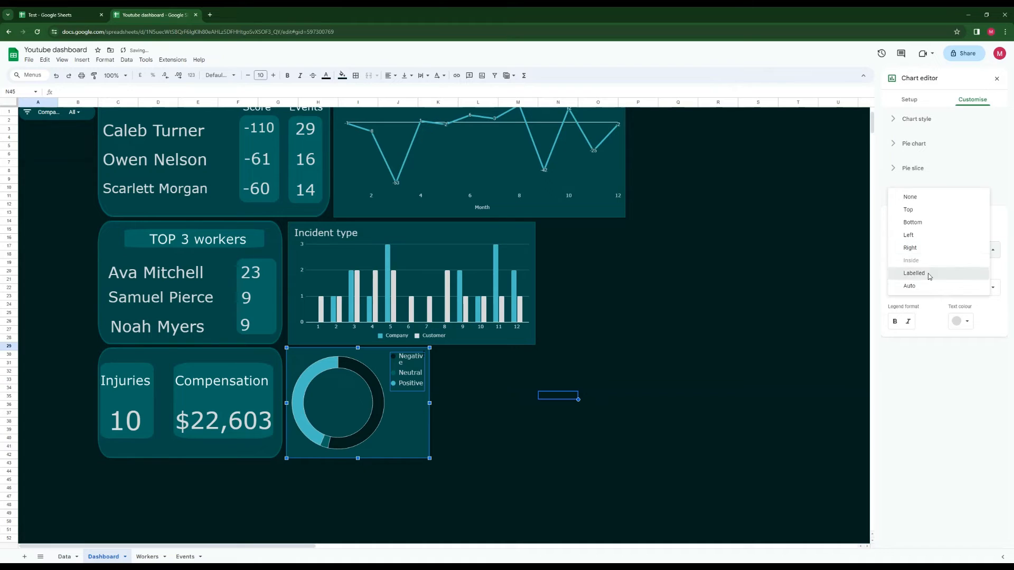
{"action": "left_click", "coordinate": [927, 273]}
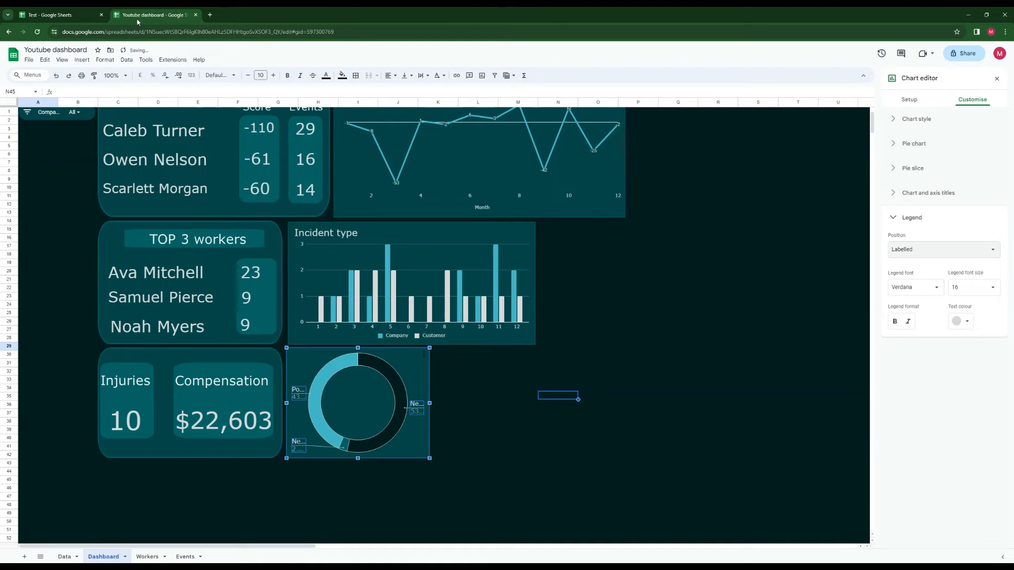
Compare the chart's proportions and slice labels with the Weekday events doughnut in the Test spreadsheet
{"action": "left_click", "coordinate": [74, 16]}
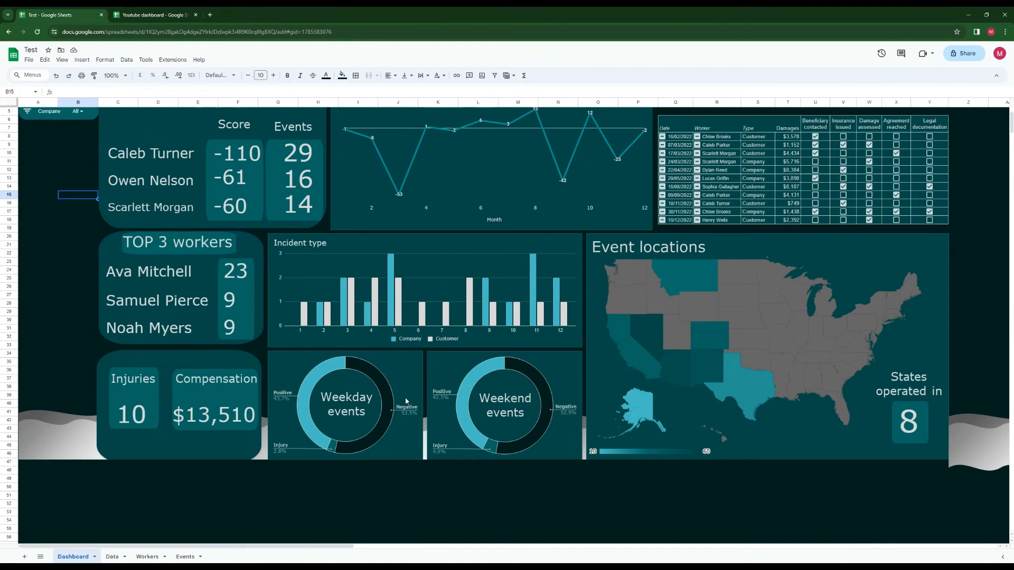
{"action": "left_click", "coordinate": [153, 14]}
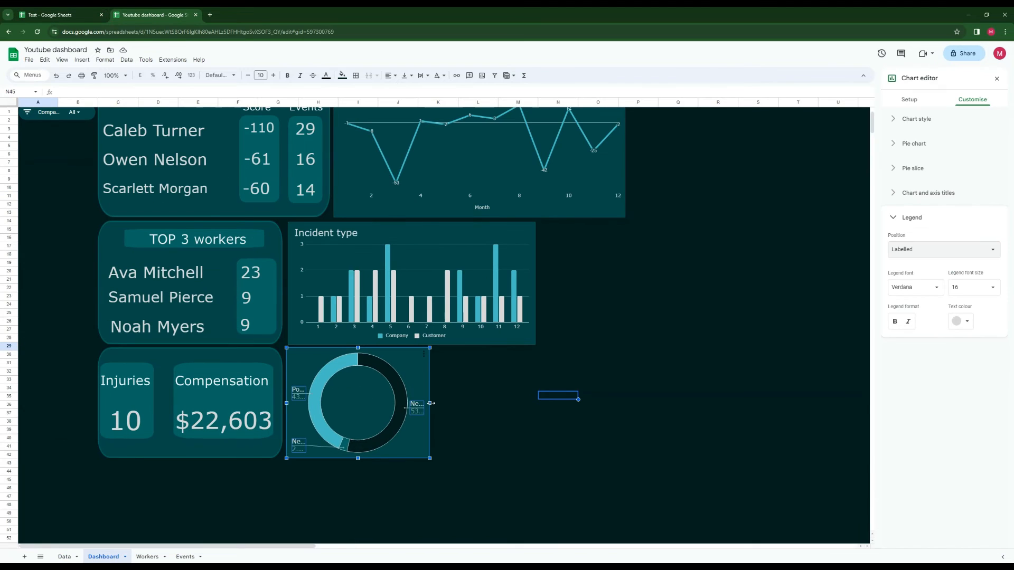
Set the doughnut chart's legend font size to Auto, keep the Labelled position, and adjust the chart's width so the full slice labels fit
{"action": "left_click_drag", "start_coordinate": [458, 402], "coordinate": [430, 403]}
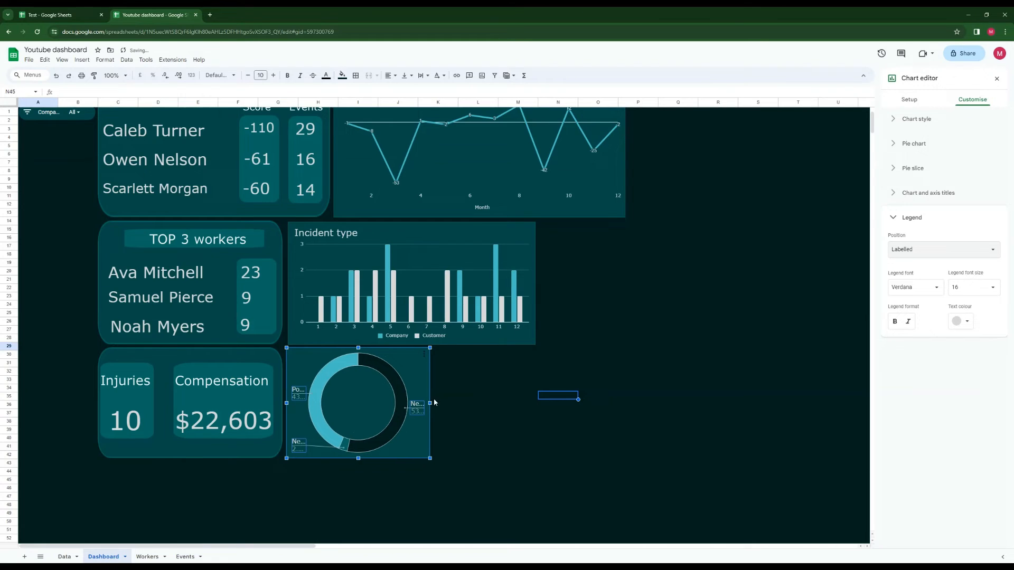
{"action": "left_click", "coordinate": [932, 243]}
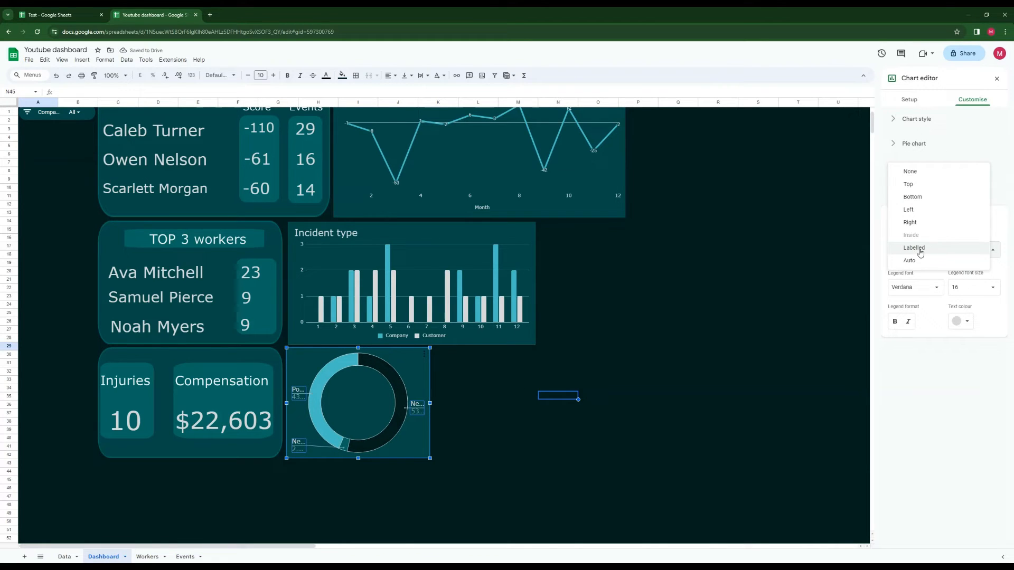
{"action": "left_click", "coordinate": [920, 253]}
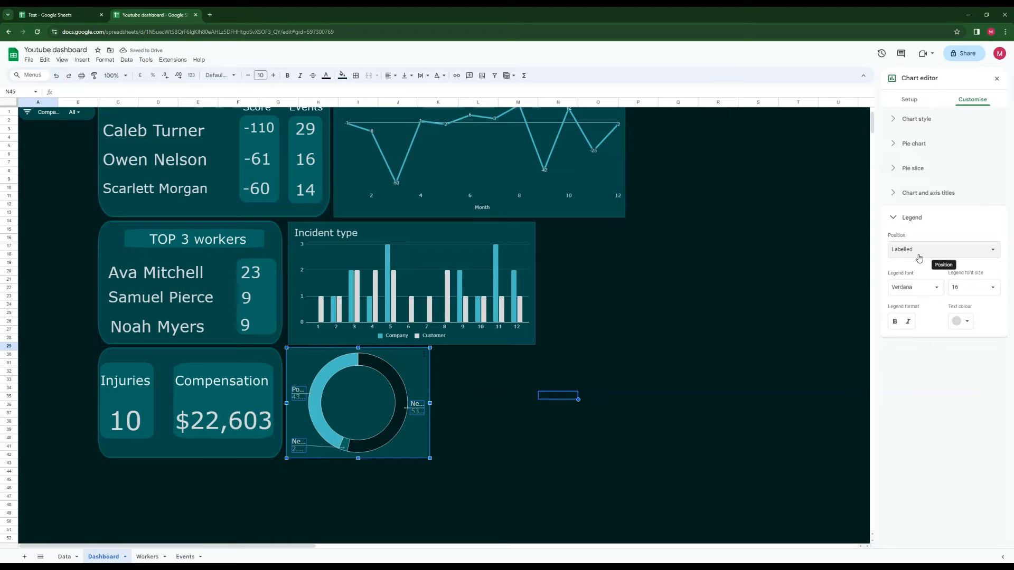
{"action": "left_click", "coordinate": [993, 291]}
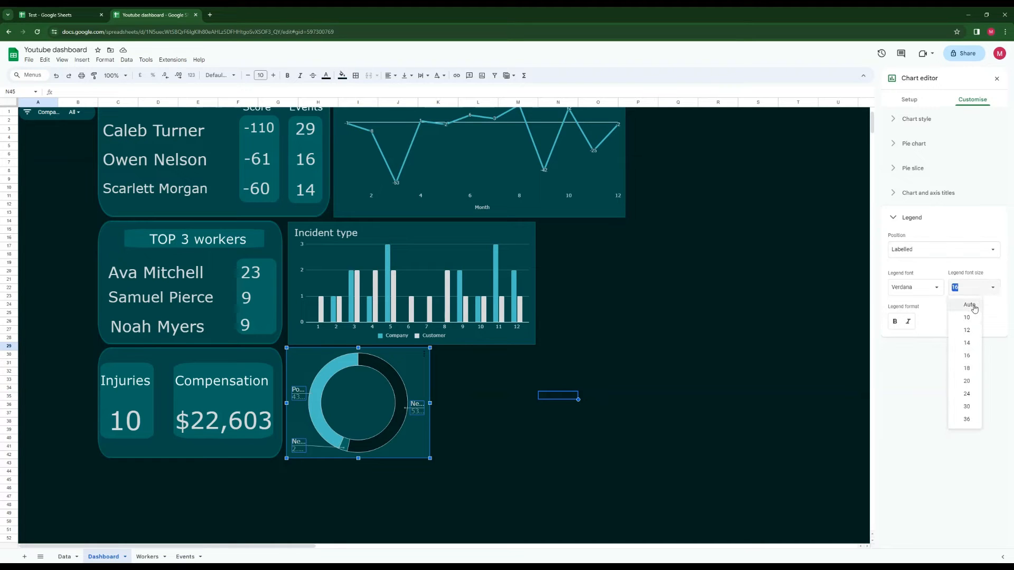
{"action": "left_click", "coordinate": [967, 305]}
{"action": "left_click", "coordinate": [942, 251]}
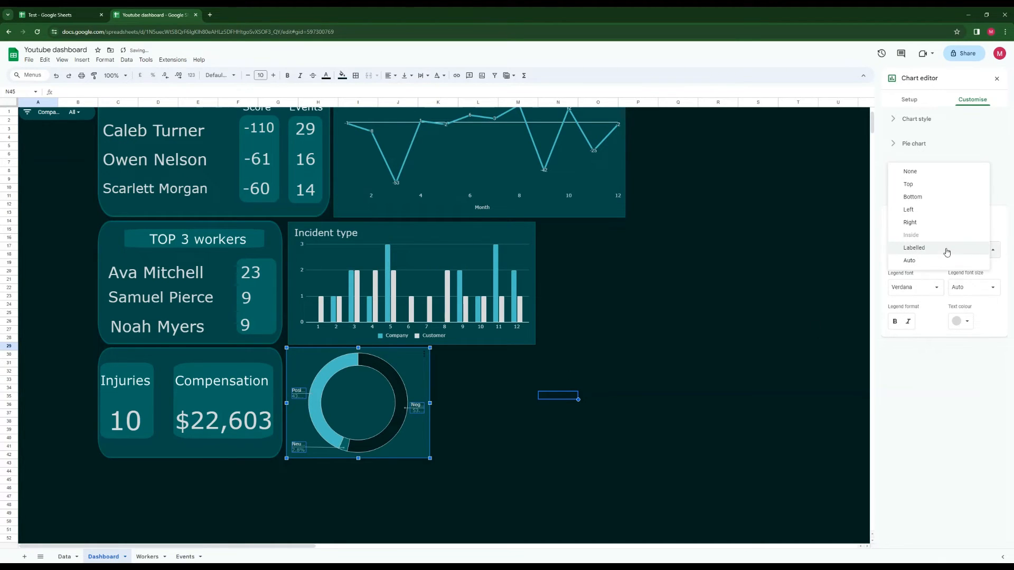
{"action": "left_click", "coordinate": [941, 251]}
{"action": "left_click", "coordinate": [993, 290]}
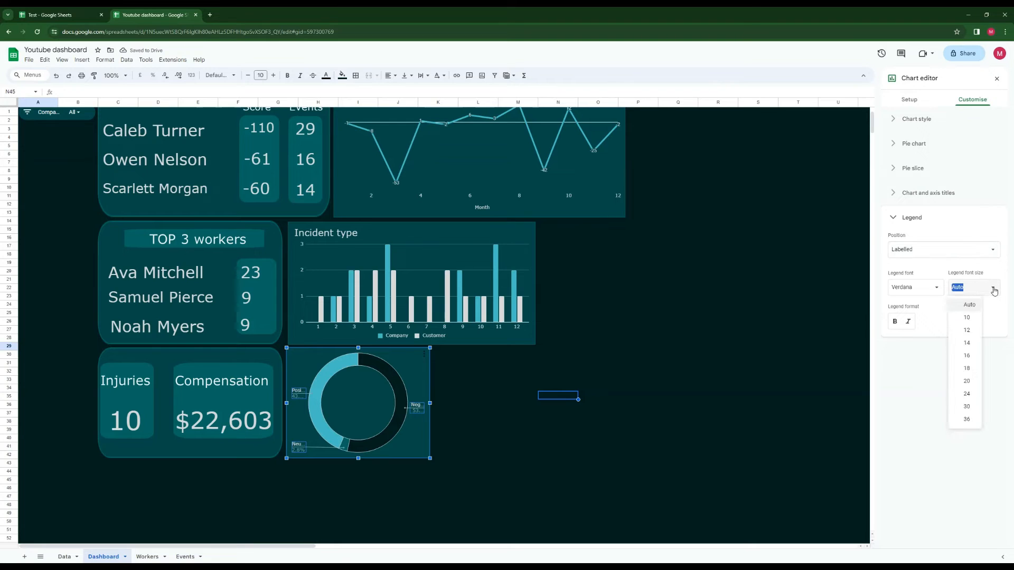
{"action": "left_click", "coordinate": [993, 290]}
{"action": "left_click_drag", "start_coordinate": [430, 403], "coordinate": [444, 403]}
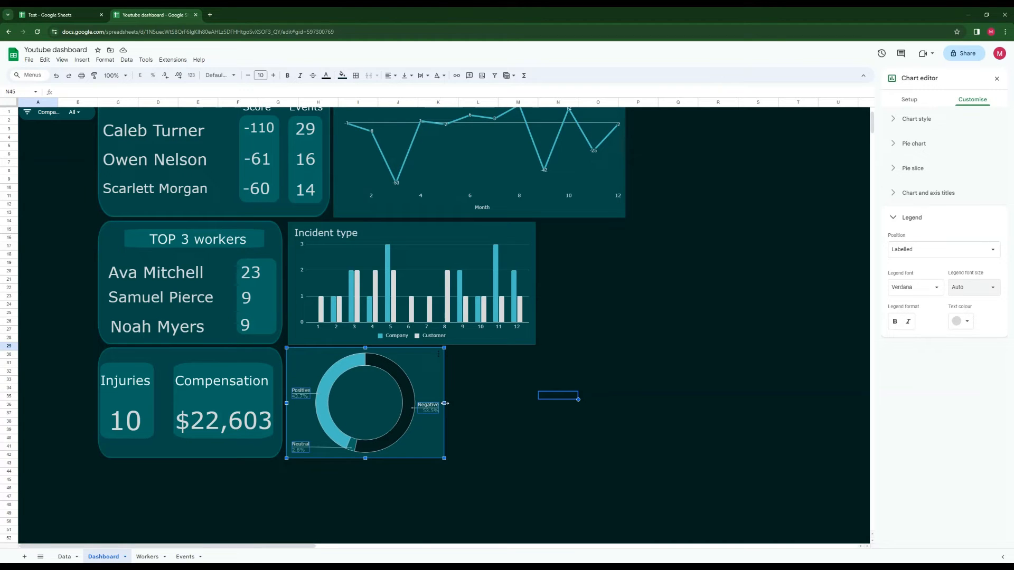
{"action": "left_click", "coordinate": [477, 423]}
Check the doughnut pair on the Test dashboard, and duplicate the Youtube dashboard's doughnut chart, aligning the copy directly to the right of the original
{"action": "left_click", "coordinate": [66, 16]}
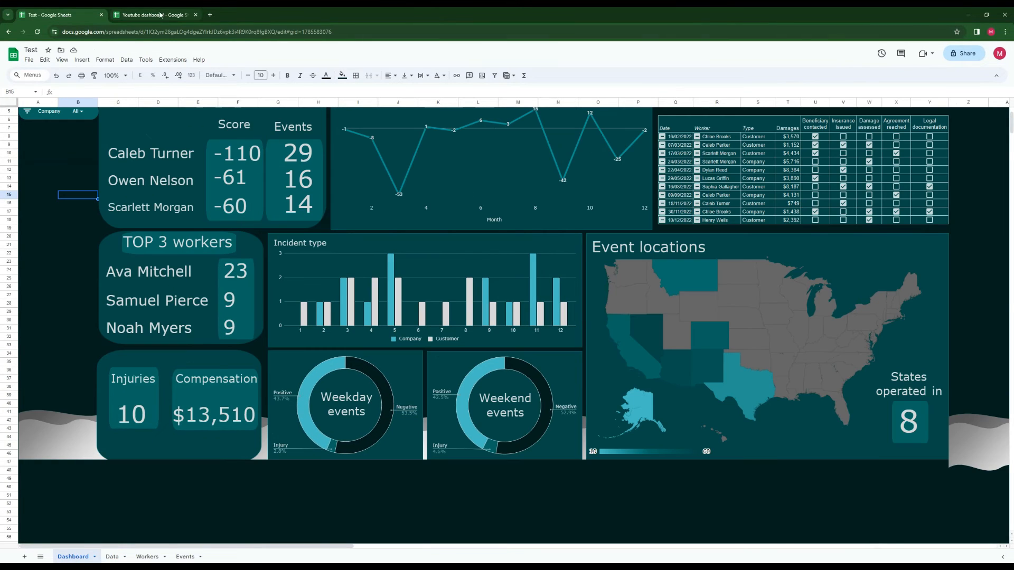
{"action": "left_click", "coordinate": [164, 16]}
{"action": "scroll", "coordinate": [452, 314], "scroll_direction": "up", "scroll_amount": 2}
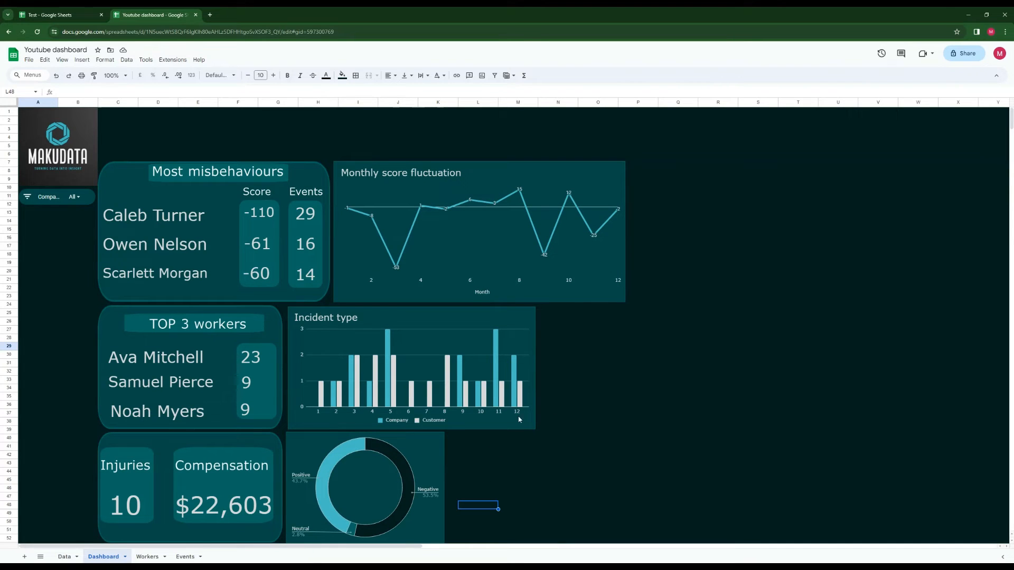
{"action": "scroll", "coordinate": [509, 461], "scroll_direction": "down", "scroll_amount": 1}
{"action": "left_click", "coordinate": [431, 434]}
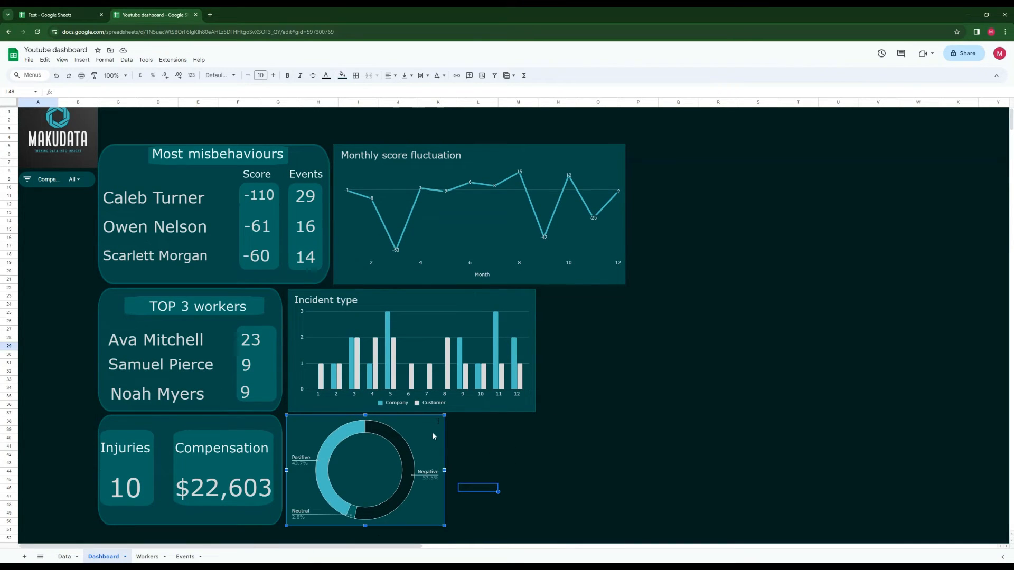
{"action": "key", "text": "ctrl+c"}
{"action": "left_click", "coordinate": [574, 446]}
{"action": "key", "text": "ctrl+v"}
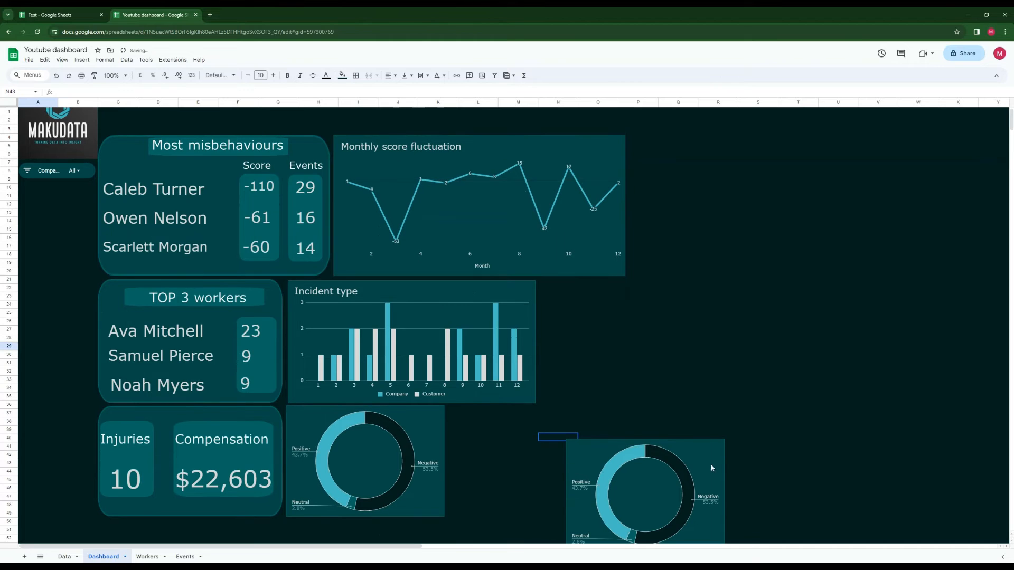
{"action": "left_click", "coordinate": [711, 461]}
{"action": "left_click_drag", "start_coordinate": [710, 461], "coordinate": [587, 425]}
{"action": "left_click", "coordinate": [636, 375]}
Change the copied doughnut chart's data range to the Weekend outcome table, BD2:BE5
{"action": "double_click", "coordinate": [590, 424]}
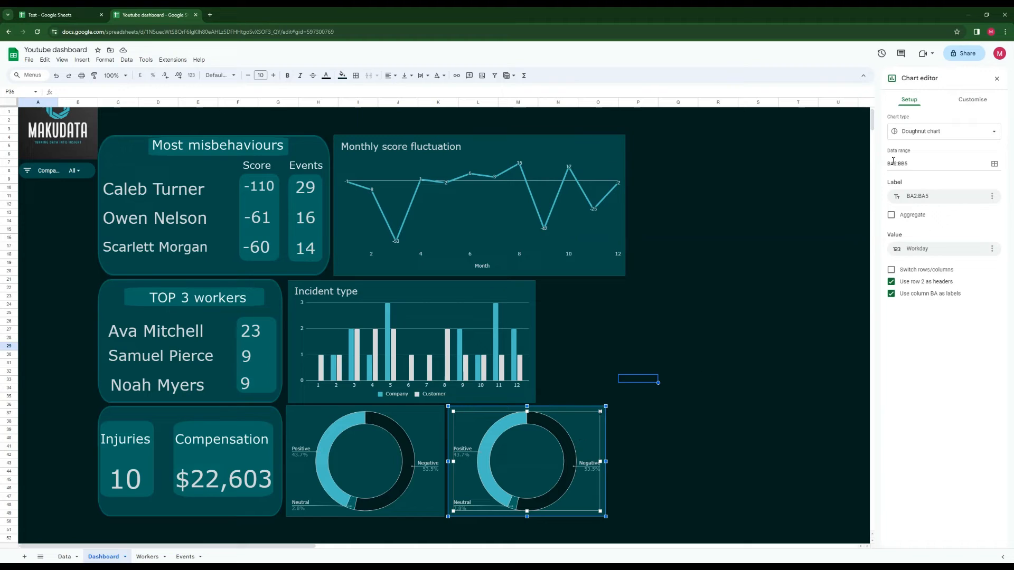
{"action": "left_click", "coordinate": [994, 166]}
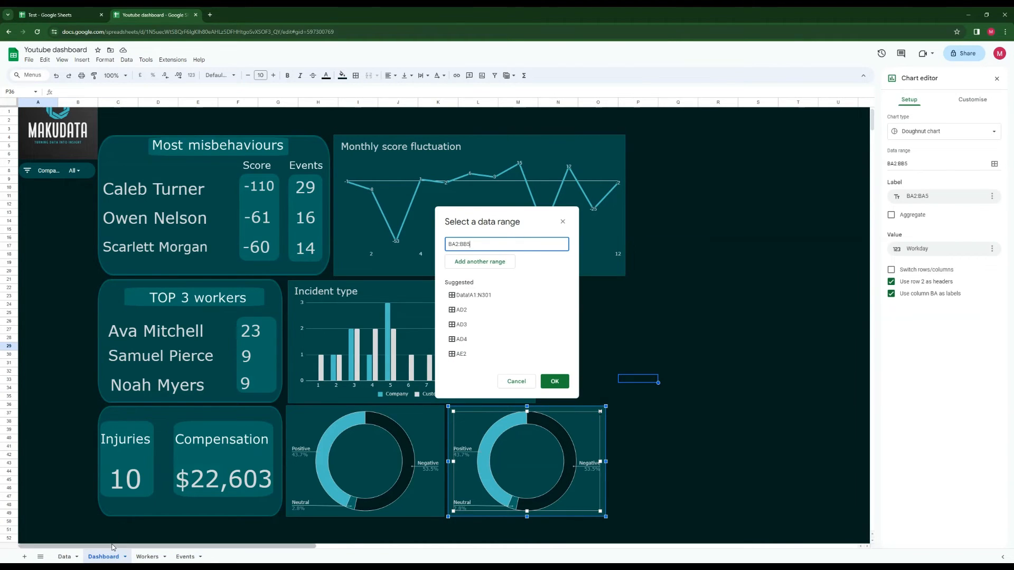
{"action": "left_click_drag", "start_coordinate": [148, 545], "coordinate": [735, 527]}
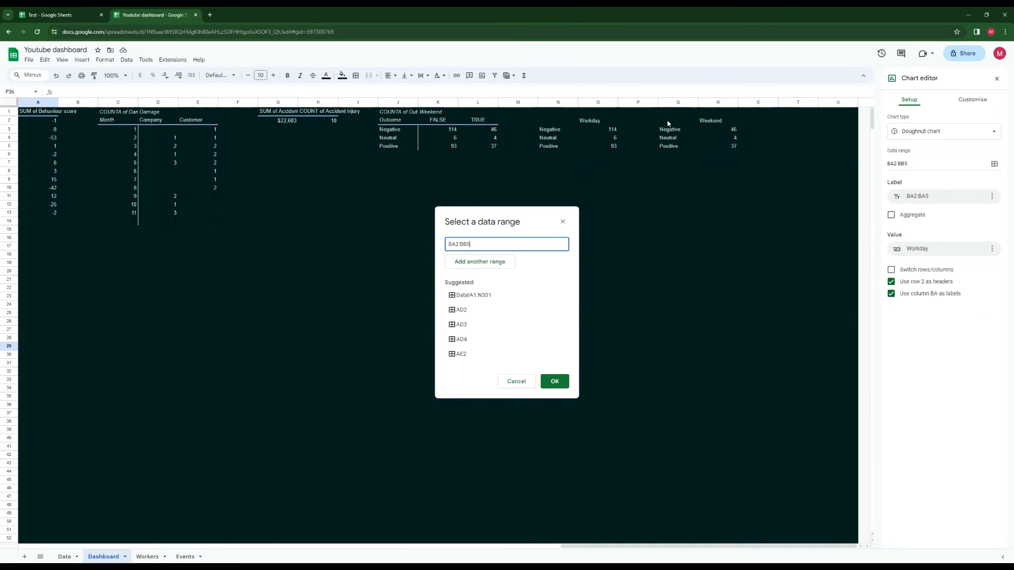
{"action": "left_click_drag", "start_coordinate": [668, 124], "coordinate": [723, 143]}
{"action": "left_click", "coordinate": [554, 381]}
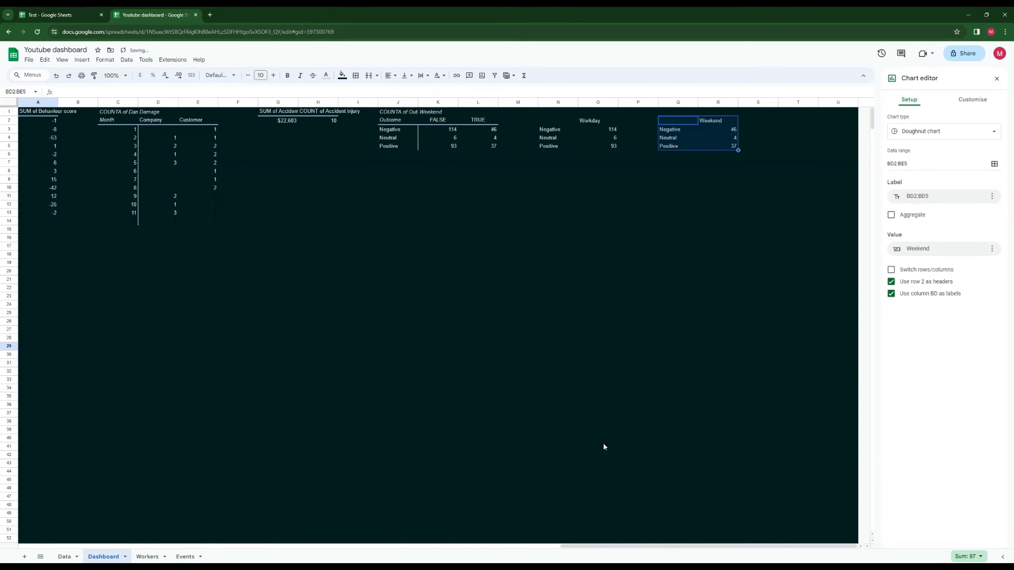
{"action": "left_click_drag", "start_coordinate": [603, 545], "coordinate": [61, 545]}
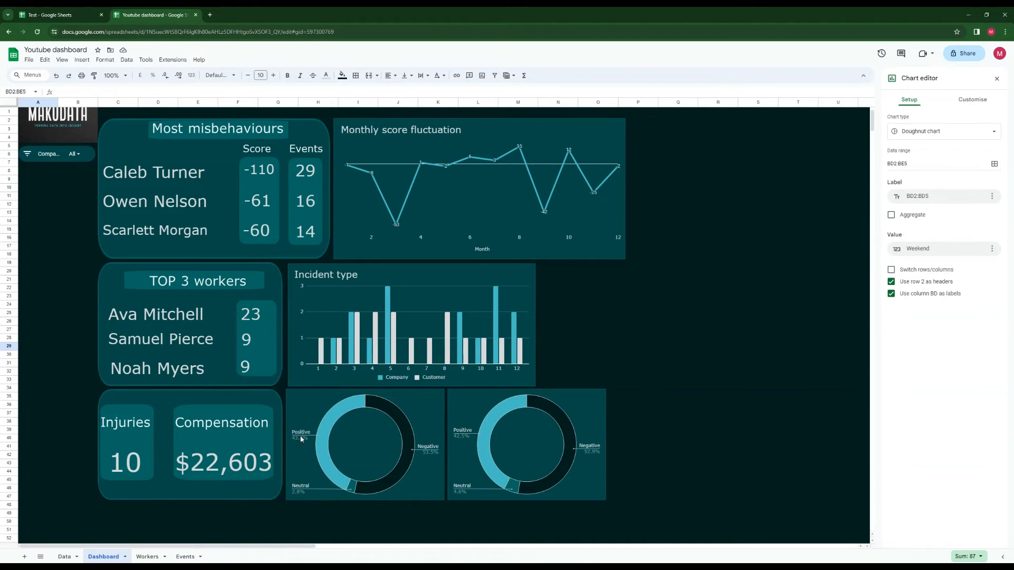
{"action": "left_click", "coordinate": [666, 364]}
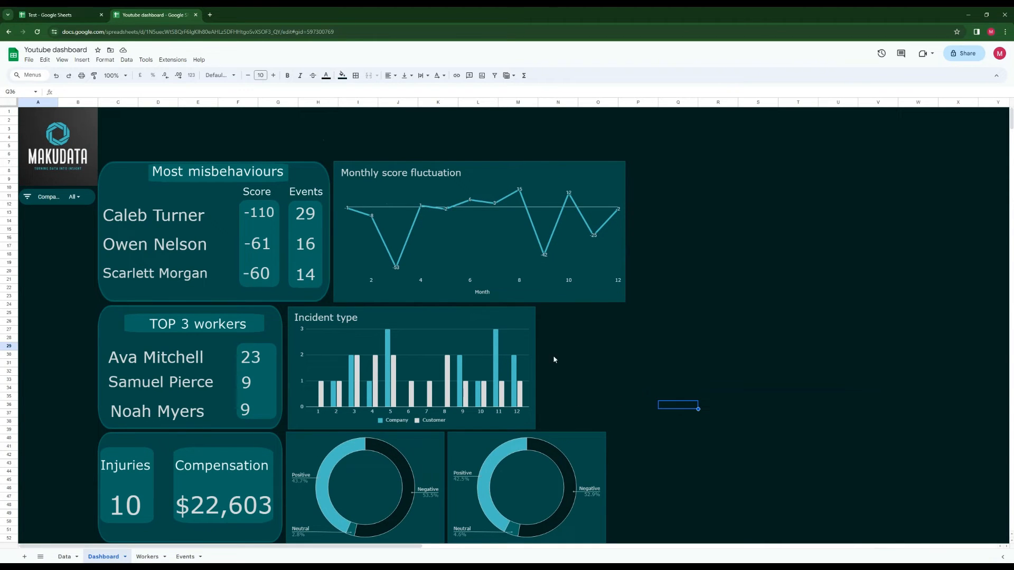
Widen the Incident type chart to line up with the second doughnut's right edge, and widen the Monthly score fluctuation chart slightly
{"action": "left_click", "coordinate": [532, 340]}
{"action": "left_click_drag", "start_coordinate": [535, 368], "coordinate": [605, 367]}
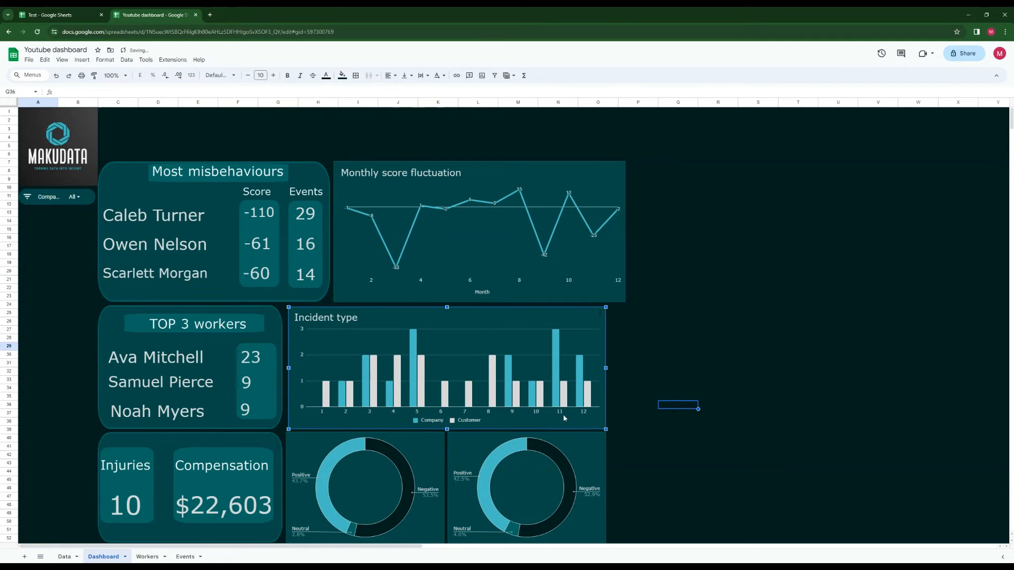
{"action": "left_click", "coordinate": [739, 364]}
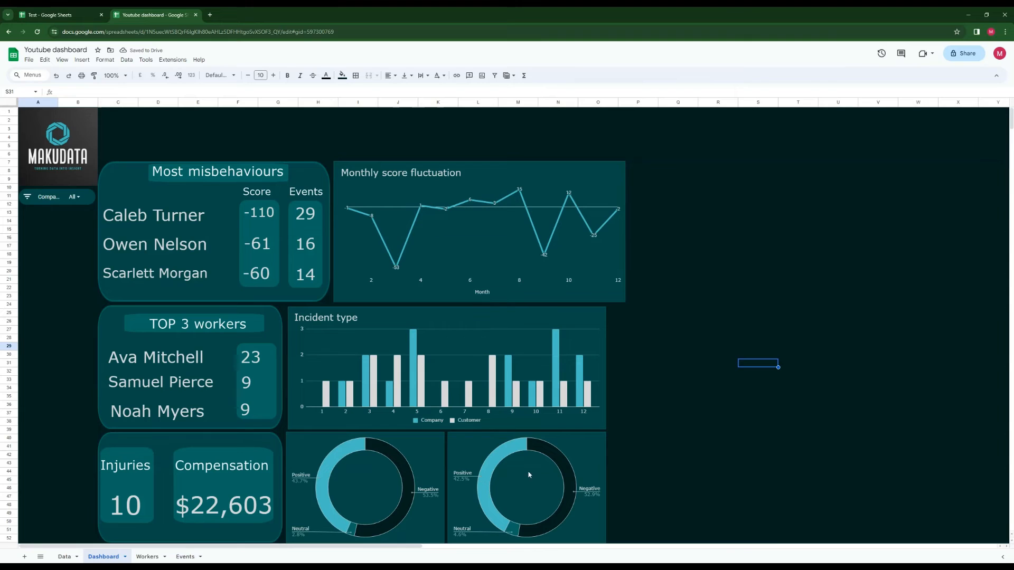
{"action": "left_click", "coordinate": [623, 202]}
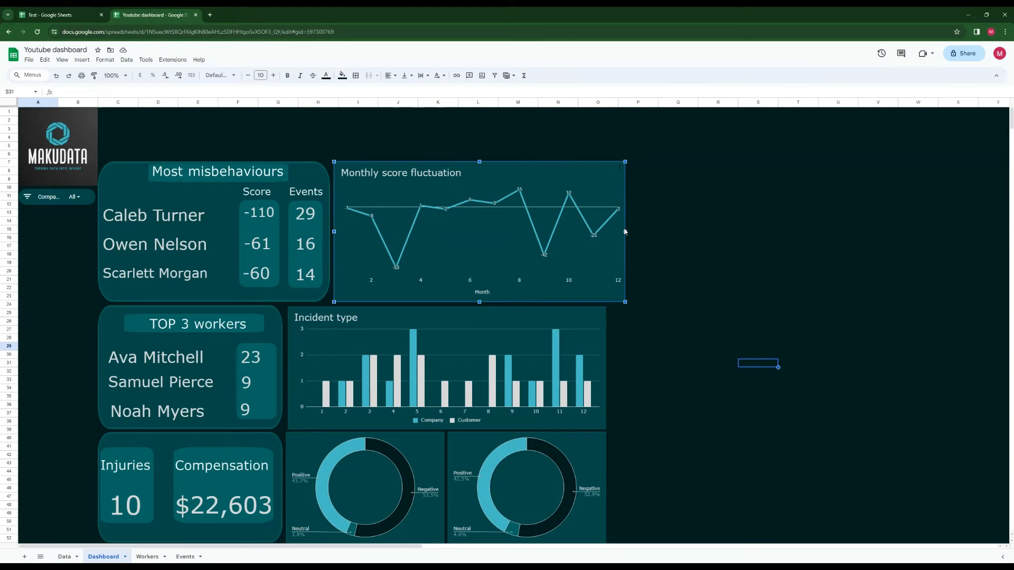
{"action": "left_click_drag", "start_coordinate": [625, 232], "coordinate": [650, 232]}
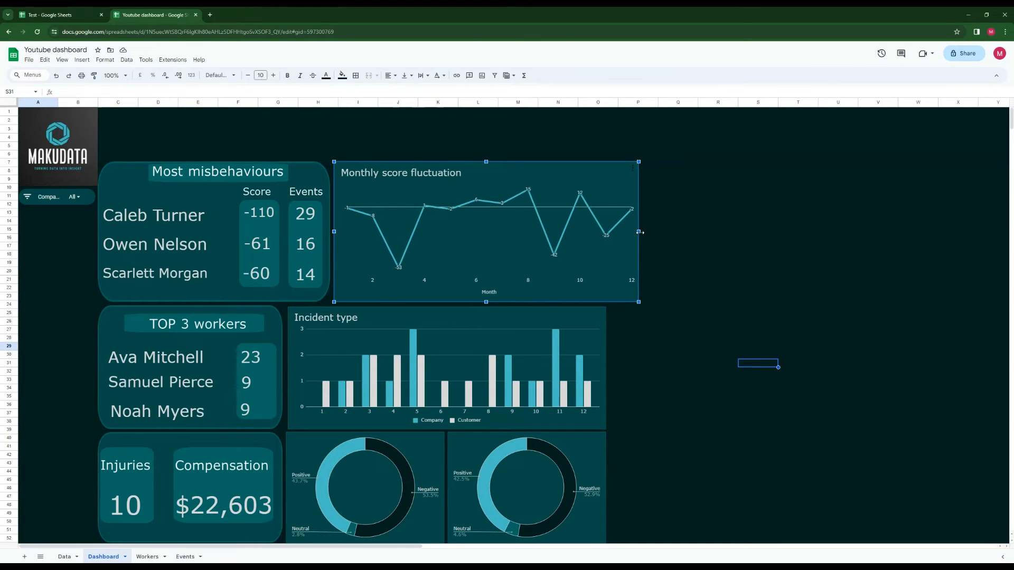
{"action": "left_click", "coordinate": [676, 380]}
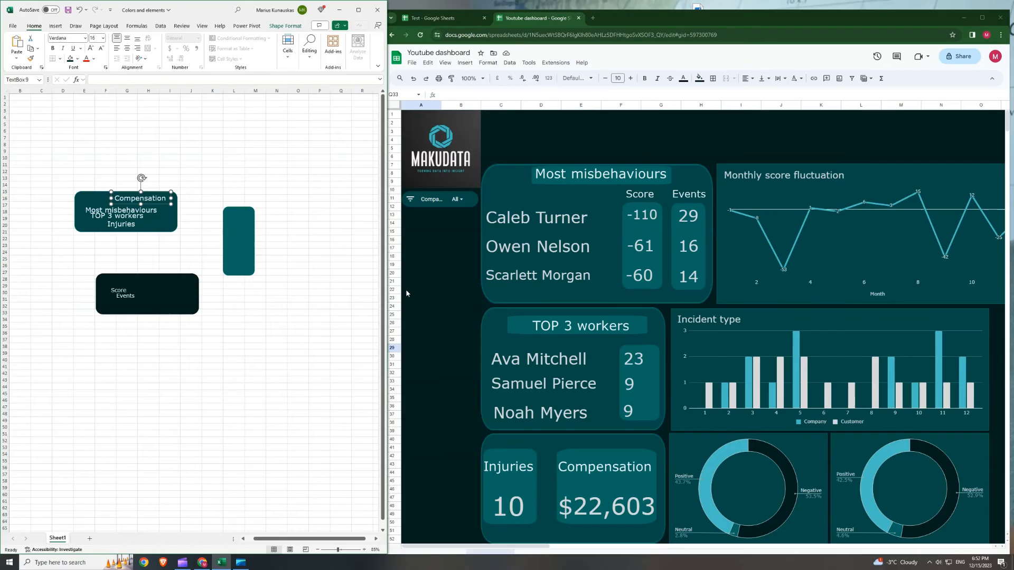
In the Colors and elements Excel workbook, stretch the dark teal rounded rectangle upward and place a duplicate of the Compensation text box on it
{"action": "left_click", "coordinate": [96, 197]}
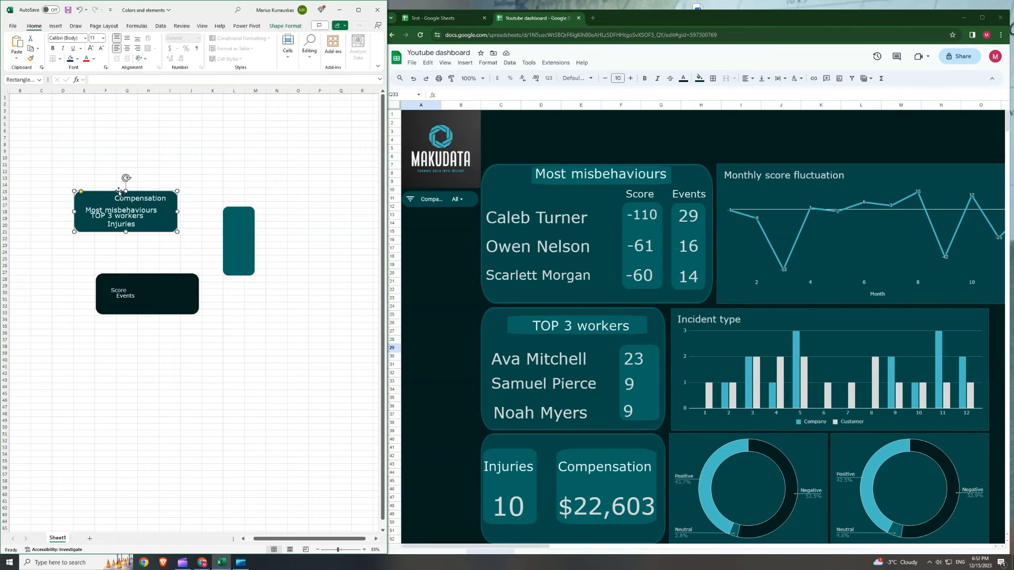
{"action": "left_click_drag", "start_coordinate": [126, 191], "coordinate": [125, 134]}
{"action": "left_click", "coordinate": [212, 158]}
{"action": "left_click", "coordinate": [160, 200]}
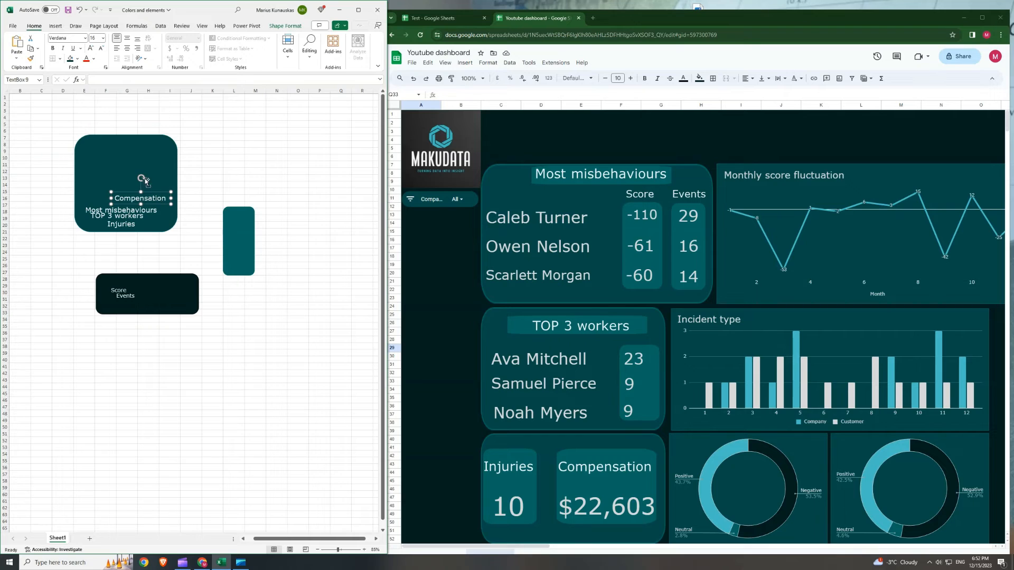
{"action": "key", "text": "ctrl+d"}
{"action": "left_click_drag", "start_coordinate": [160, 200], "coordinate": [129, 171]}
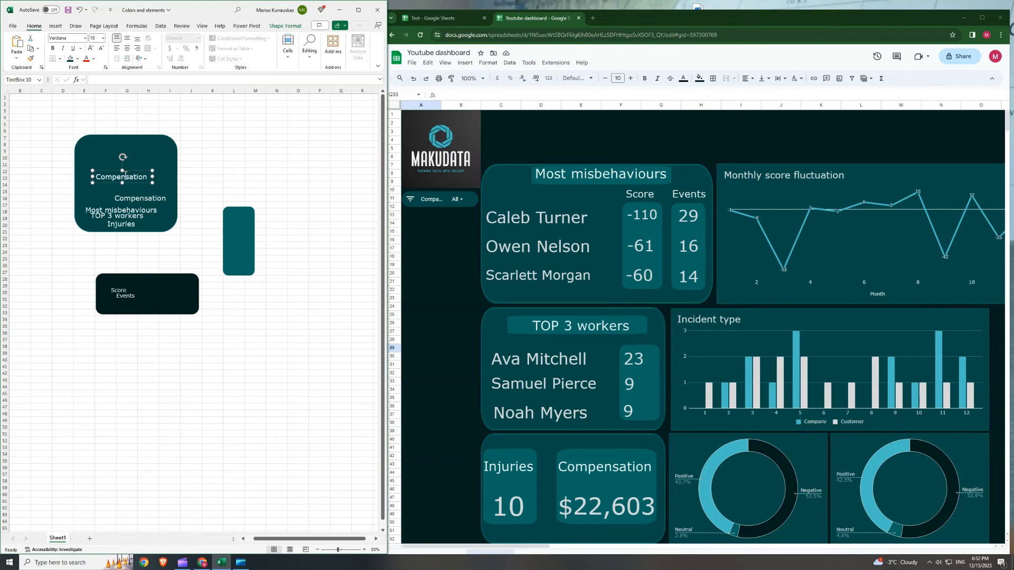
Check the doughnut captions on the Test dashboard, change the duplicated text box to "Weekday events", and resize it so the text wraps onto two lines
{"action": "left_click", "coordinate": [443, 18]}
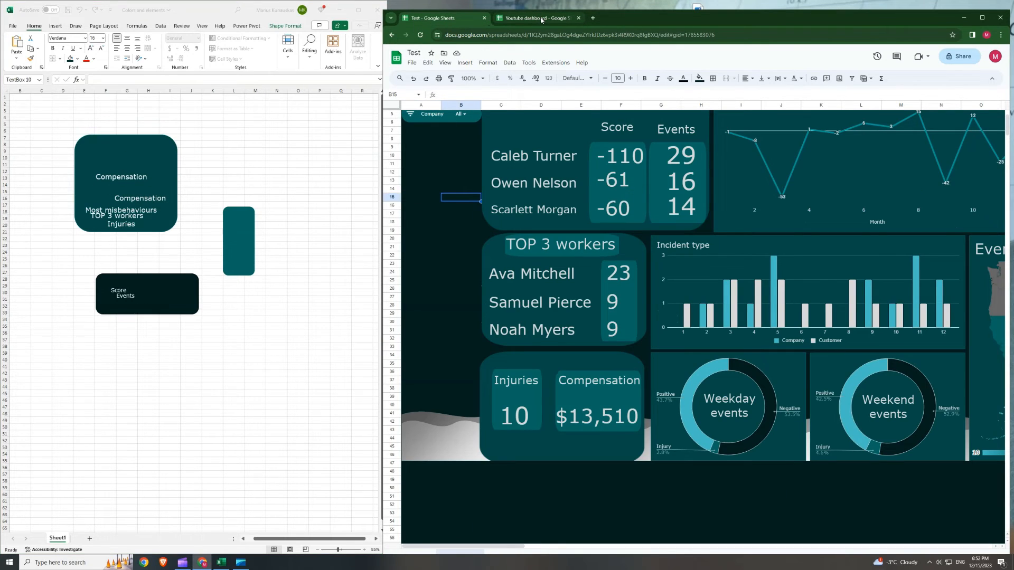
{"action": "left_click", "coordinate": [541, 20]}
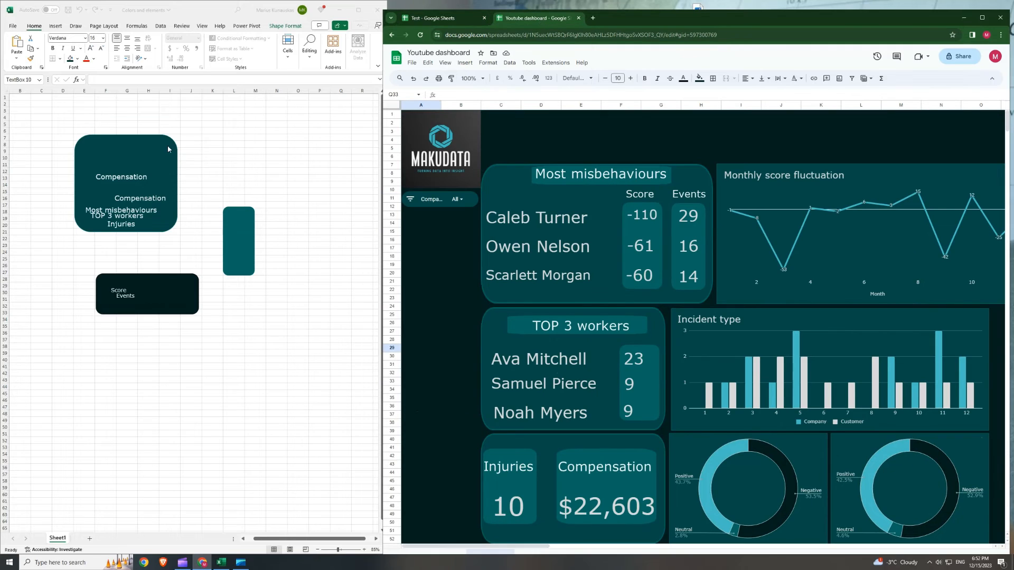
{"action": "double_click", "coordinate": [121, 177]}
{"action": "type", "text": "W"}
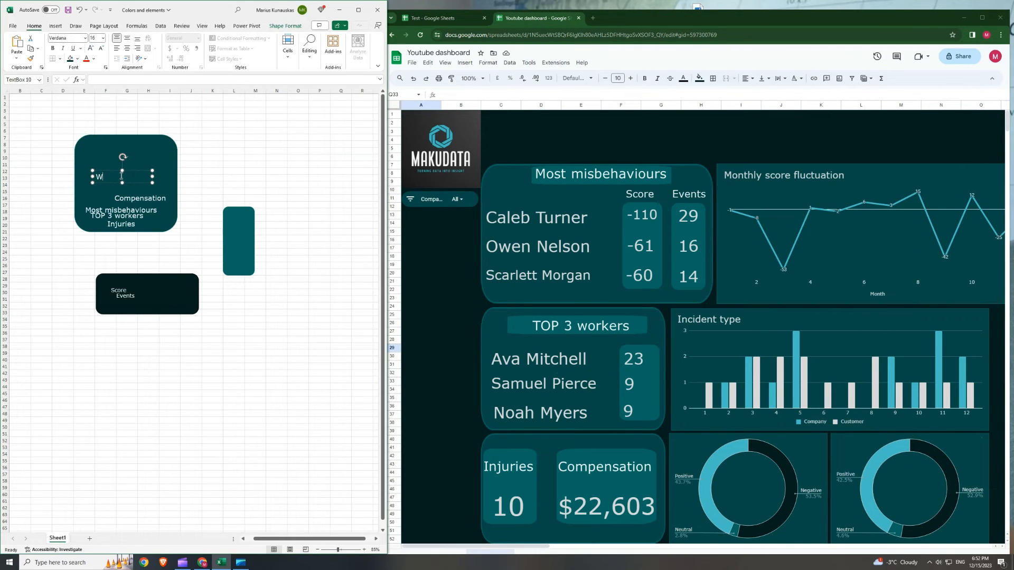
{"action": "type", "text": "eekday events"}
{"action": "mouse_move", "coordinate": [122, 183]}
{"action": "left_mouse_down"}
{"action": "mouse_move", "coordinate": [122, 192]}
{"action": "mouse_move", "coordinate": [134, 181]}
{"action": "left_mouse_up"}
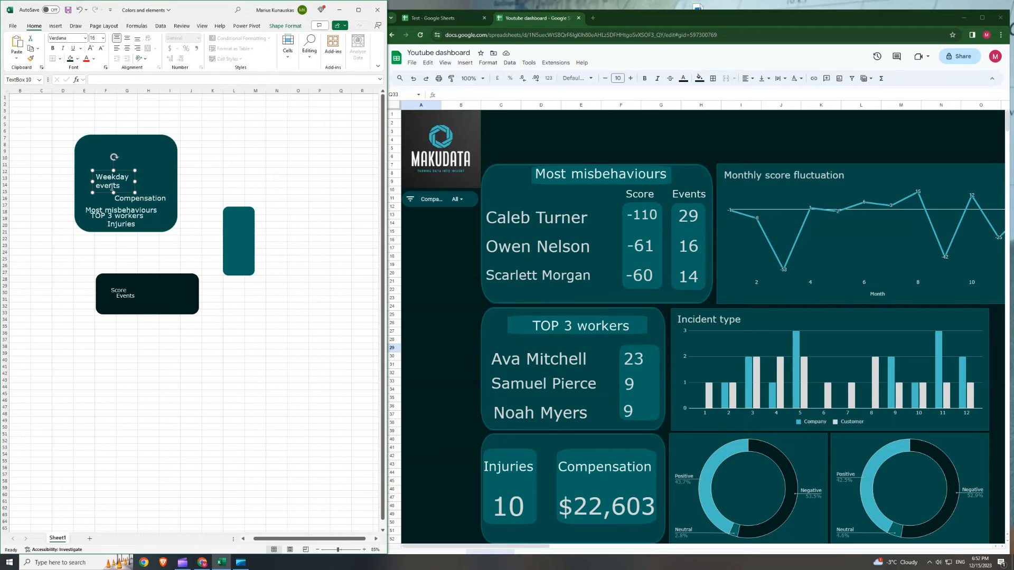
Center the text of the "Weekday events" text box both horizontally and vertically in the Colors and elements workbook
{"action": "double_click", "coordinate": [201, 10]}
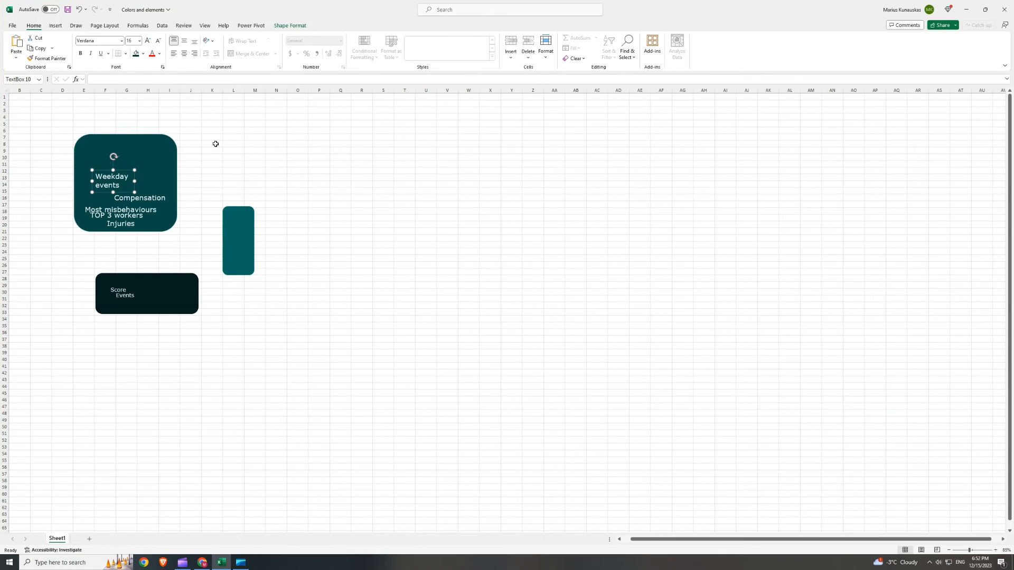
{"action": "left_click", "coordinate": [293, 26]}
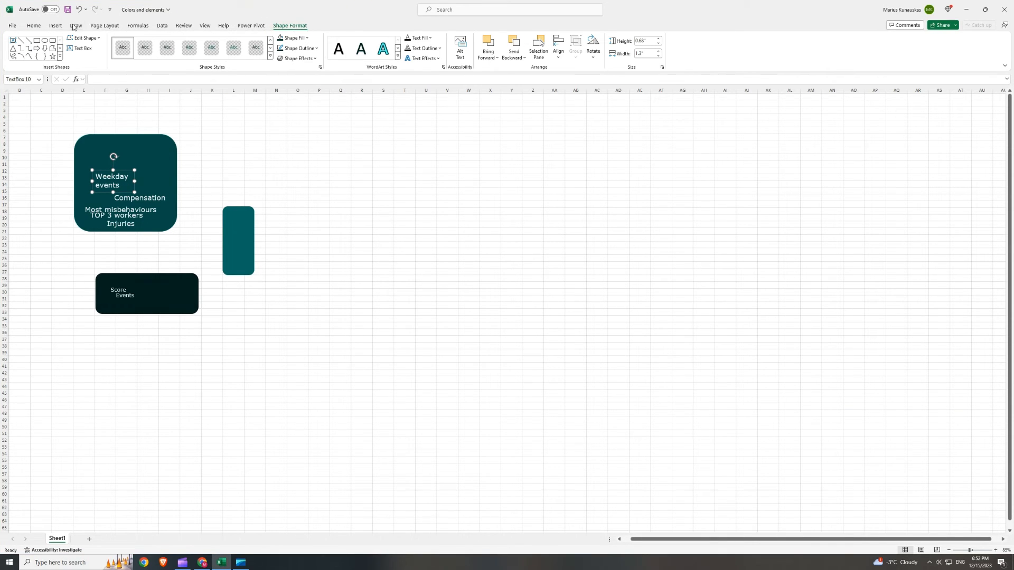
{"action": "left_click", "coordinate": [33, 27]}
{"action": "left_click", "coordinate": [185, 53]}
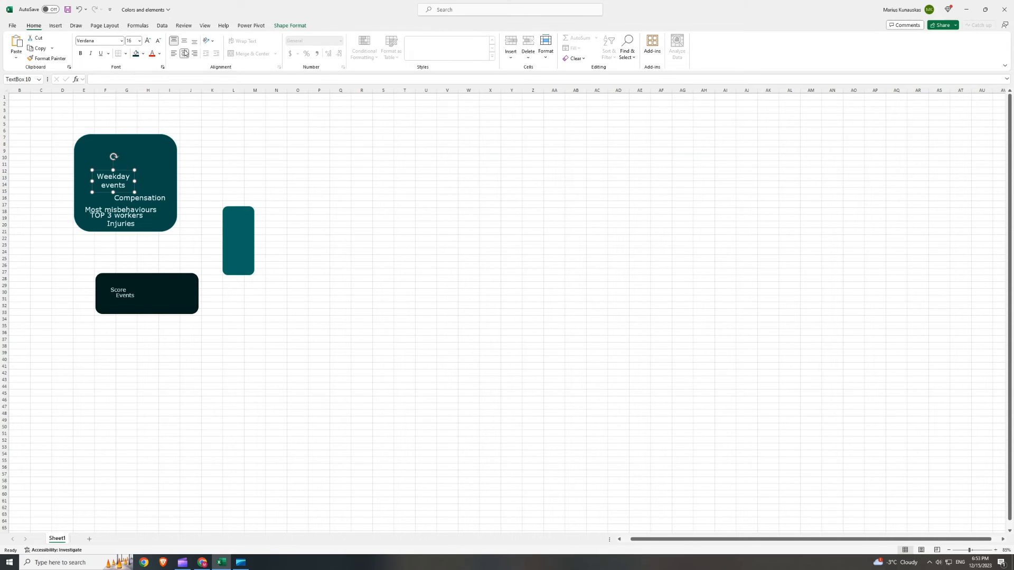
{"action": "left_click", "coordinate": [185, 42]}
{"action": "double_click", "coordinate": [219, 13]}
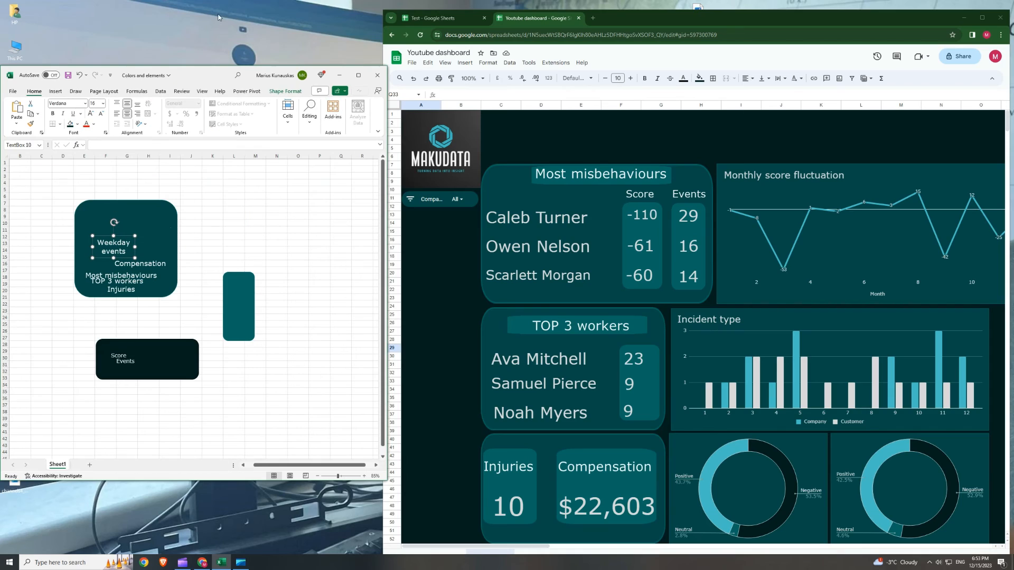
{"action": "double_click", "coordinate": [126, 63]}
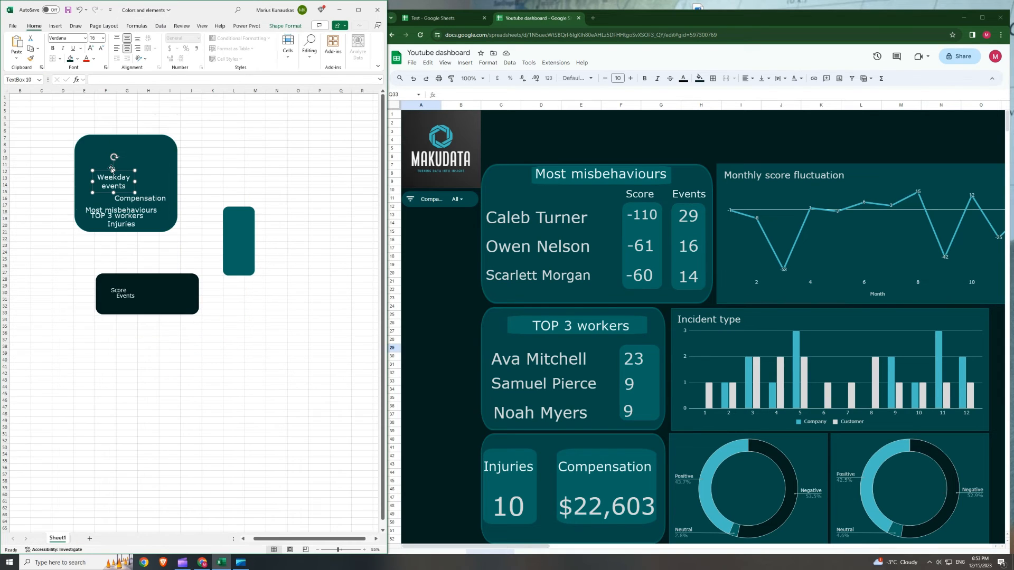
Switch to the Google Sheets dashboard, paste the "Weekday events" text box and place it in the first donut chart's center
{"action": "left_click", "coordinate": [770, 491]}
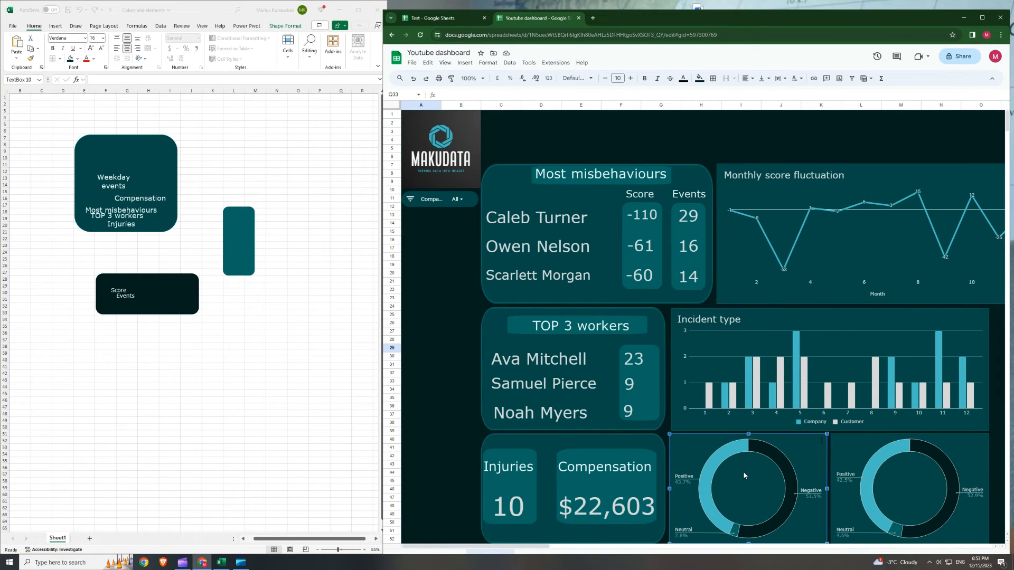
{"action": "left_click", "coordinate": [420, 382]}
{"action": "key", "text": "ctrl+v"}
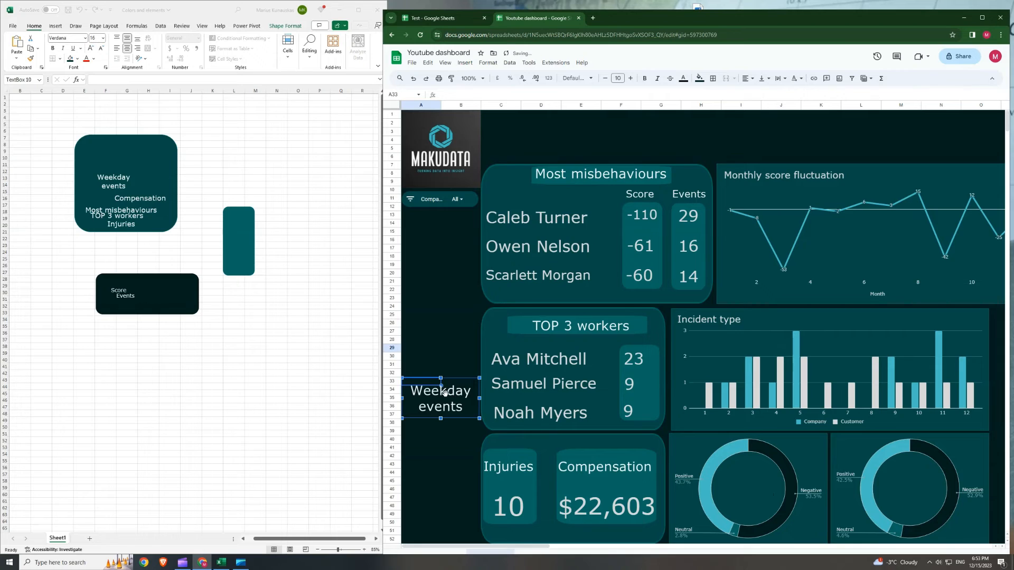
{"action": "left_click_drag", "start_coordinate": [446, 394], "coordinate": [754, 489]}
Duplicate the "Weekday events" text box in the Excel workbook and change the copy's text to "Weekend events"
{"action": "left_click", "coordinate": [124, 172]}
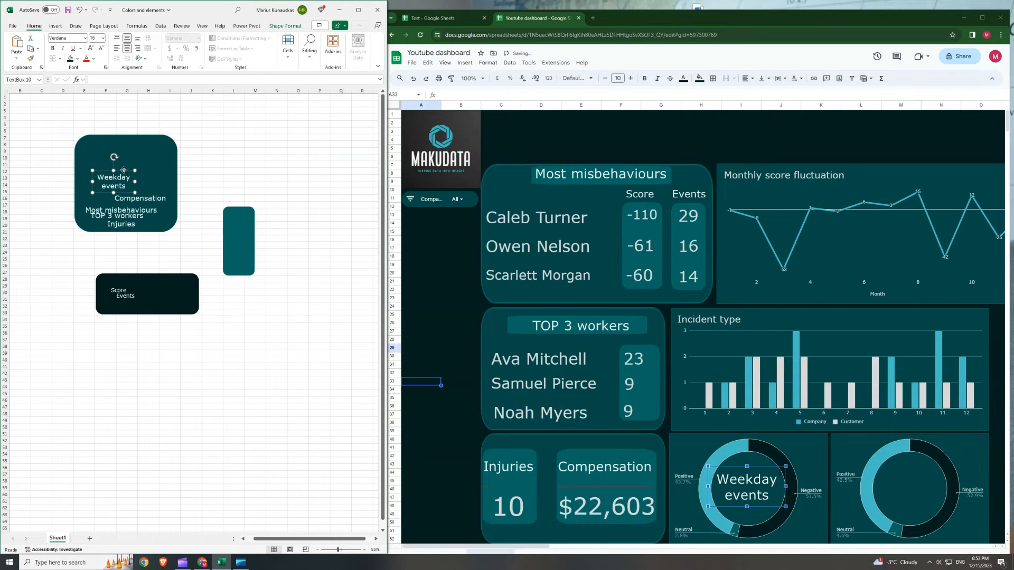
{"action": "left_click", "coordinate": [224, 163]}
{"action": "key", "text": "ctrl+v"}
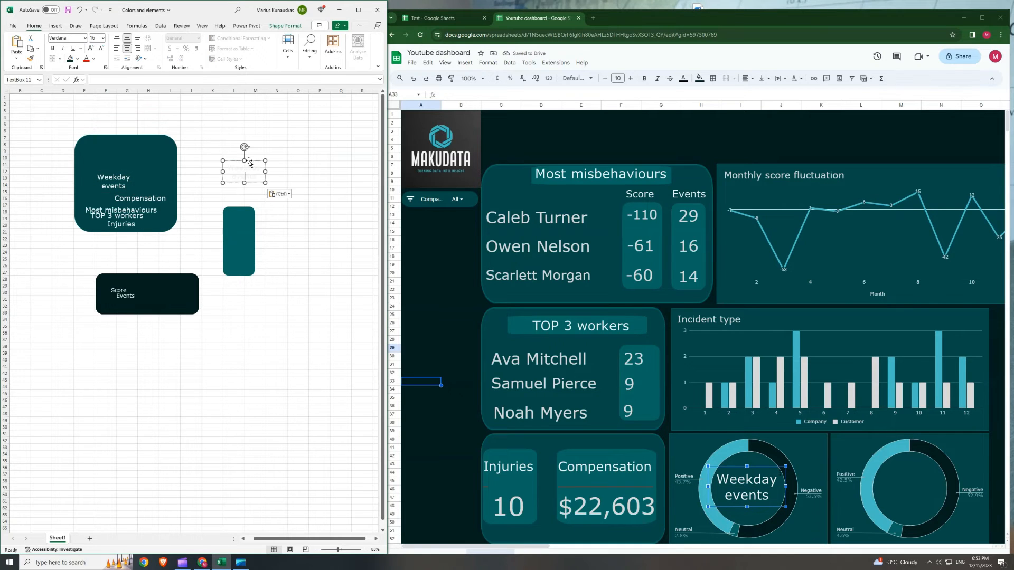
{"action": "left_click_drag", "start_coordinate": [250, 157], "coordinate": [159, 158]}
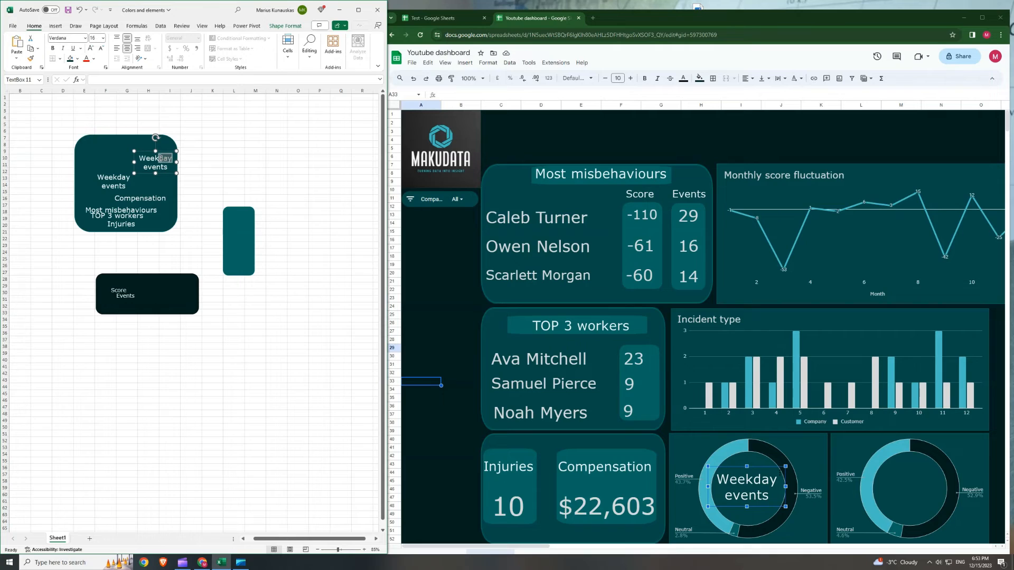
{"action": "type", "text": "end"}
Paste the "Weekend events" text box into the Google Sheets dashboard and place it in the second donut chart's center
{"action": "left_click", "coordinate": [454, 398]}
{"action": "key", "text": "ctrl+v"}
{"action": "left_click_drag", "start_coordinate": [465, 387], "coordinate": [892, 467]}
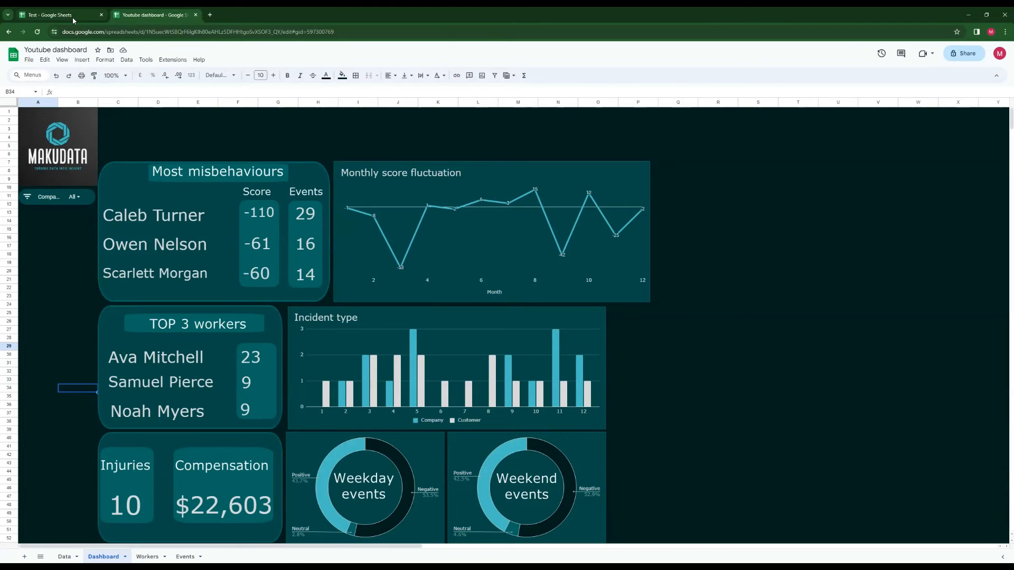
Examine the Event locations map in the finished Test dashboard and the State column in the Youtube dashboard's Data sheet
{"action": "left_click", "coordinate": [73, 20]}
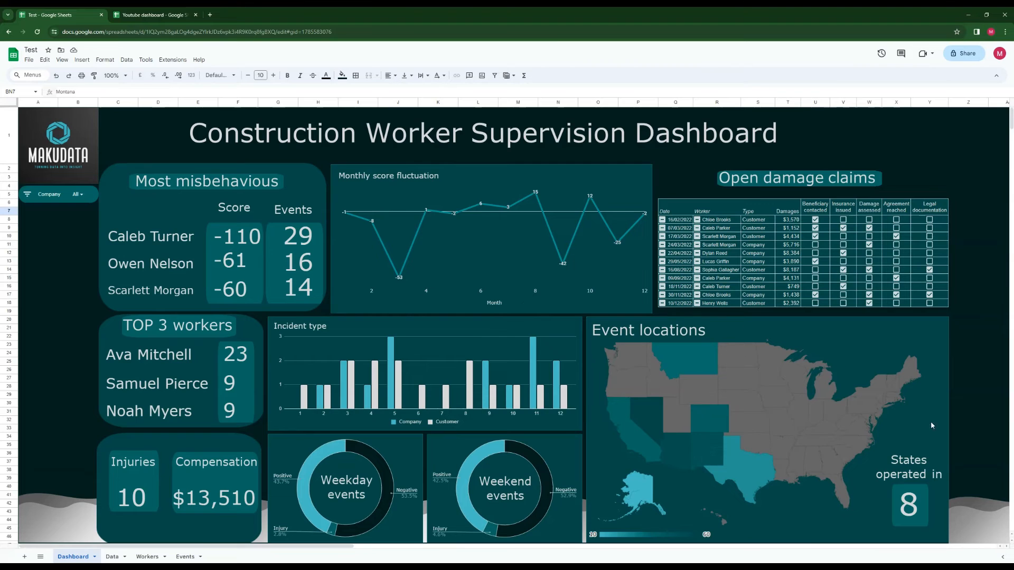
{"action": "left_click", "coordinate": [137, 15]}
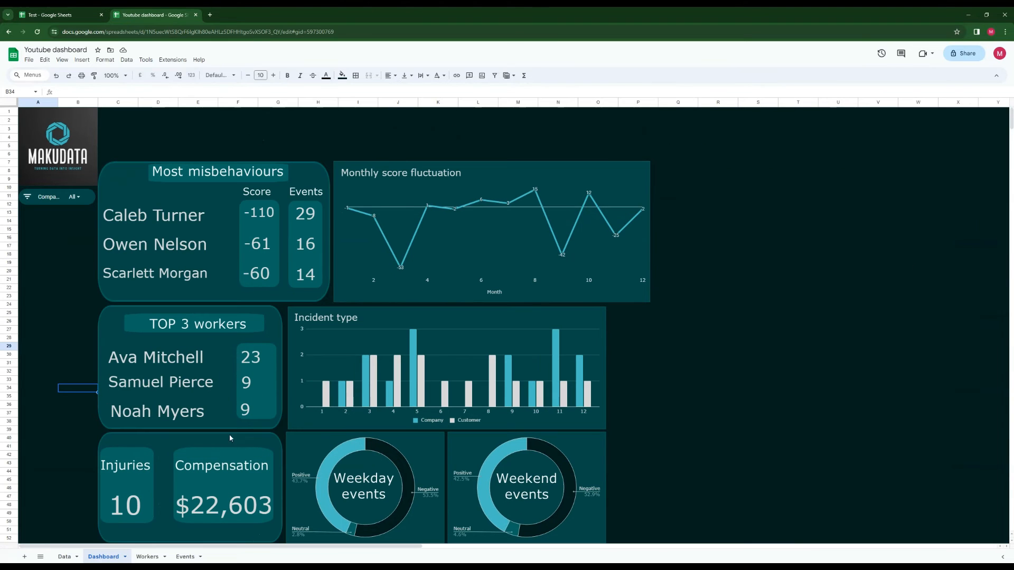
{"action": "left_click", "coordinate": [66, 557]}
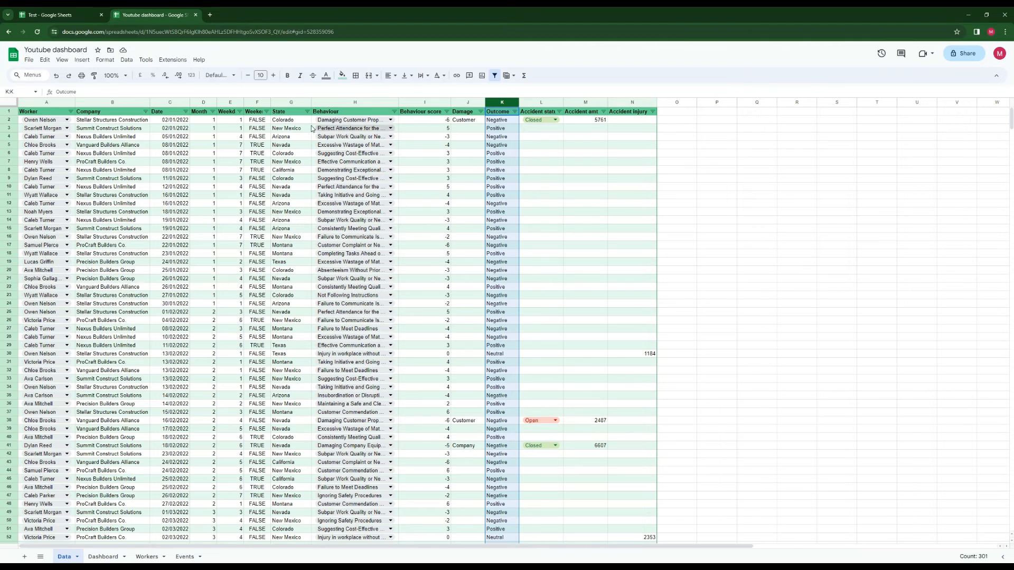
{"action": "left_click", "coordinate": [288, 103]}
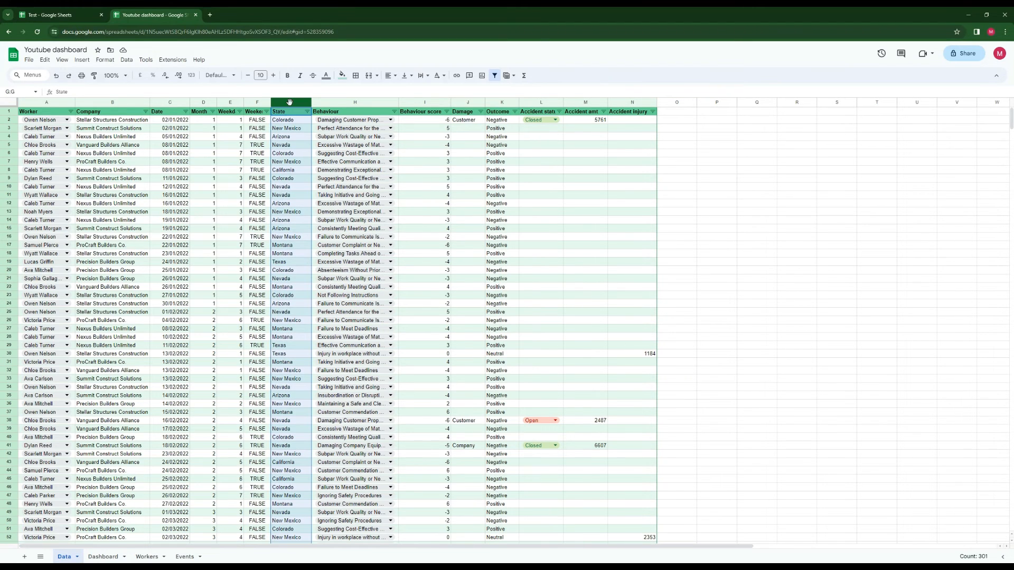
{"action": "scroll", "coordinate": [296, 370], "scroll_direction": "down", "scroll_amount": 2}
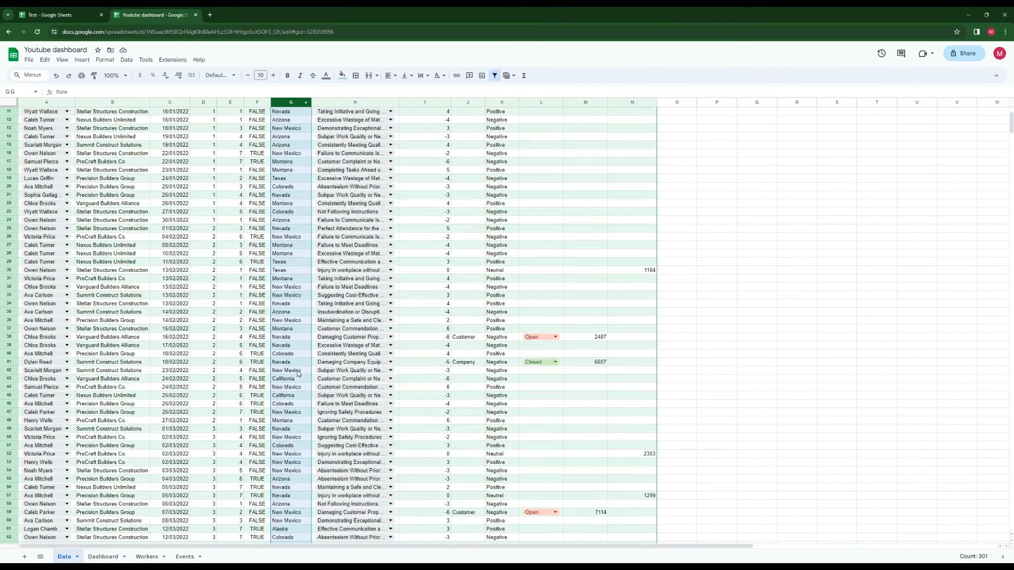
{"action": "scroll", "coordinate": [289, 392], "scroll_direction": "up", "scroll_amount": 2}
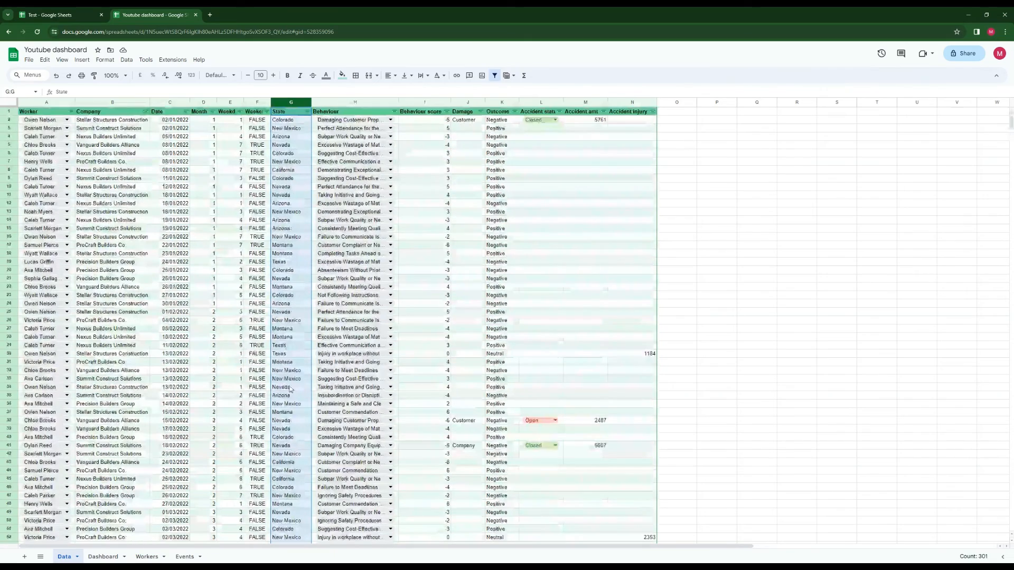
{"action": "mouse_move", "coordinate": [64, 23]}
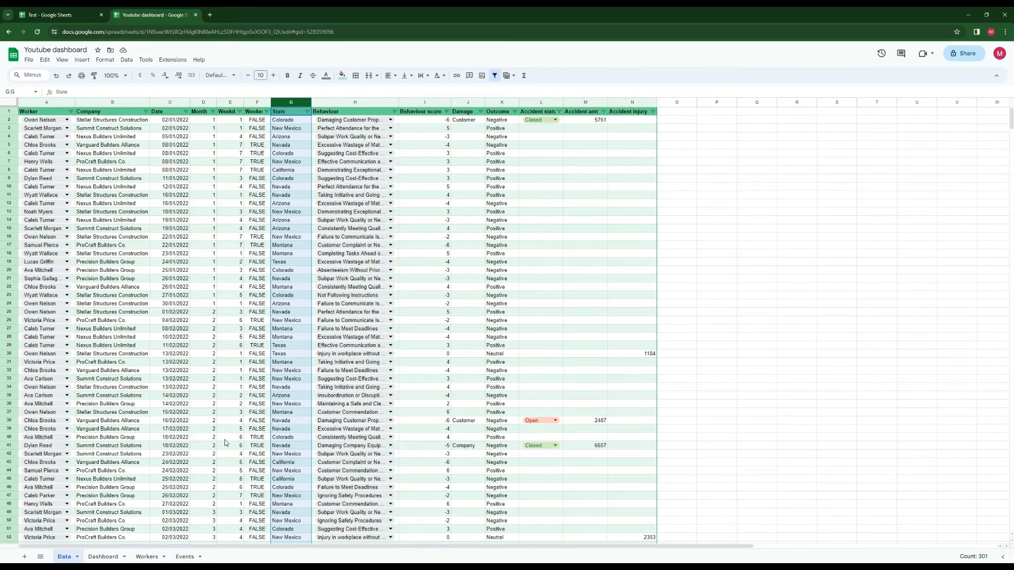
{"action": "left_click", "coordinate": [52, 15]}
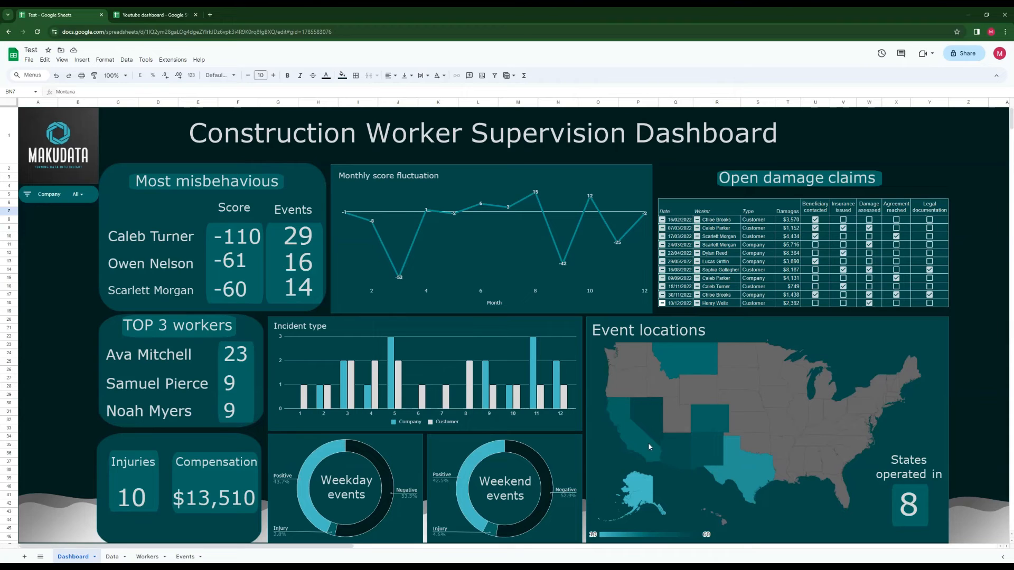
{"action": "left_click", "coordinate": [156, 12]}
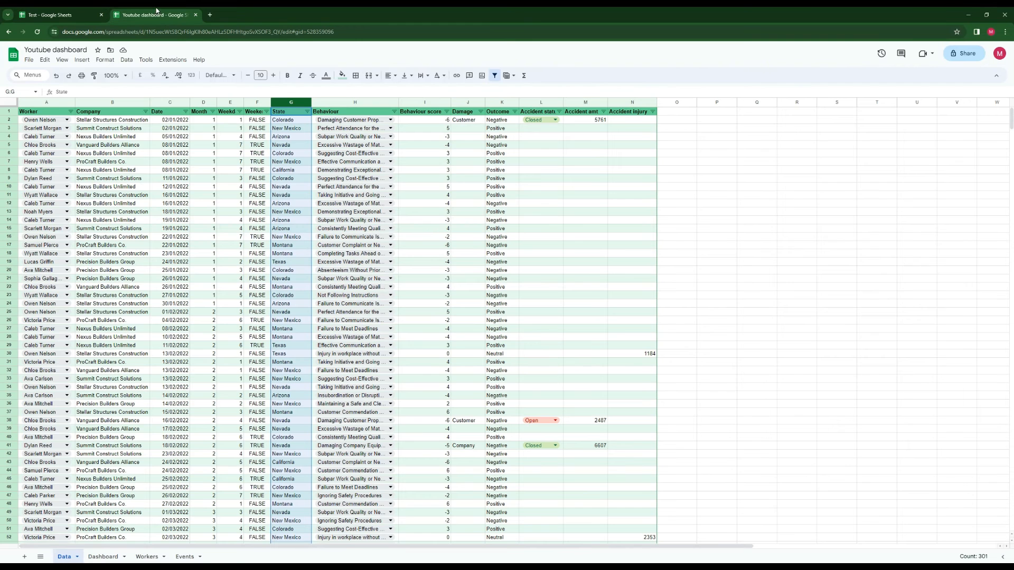
Insert four columns to the left of columns BE to BH on the Dashboard sheet
{"action": "left_click", "coordinate": [104, 557]}
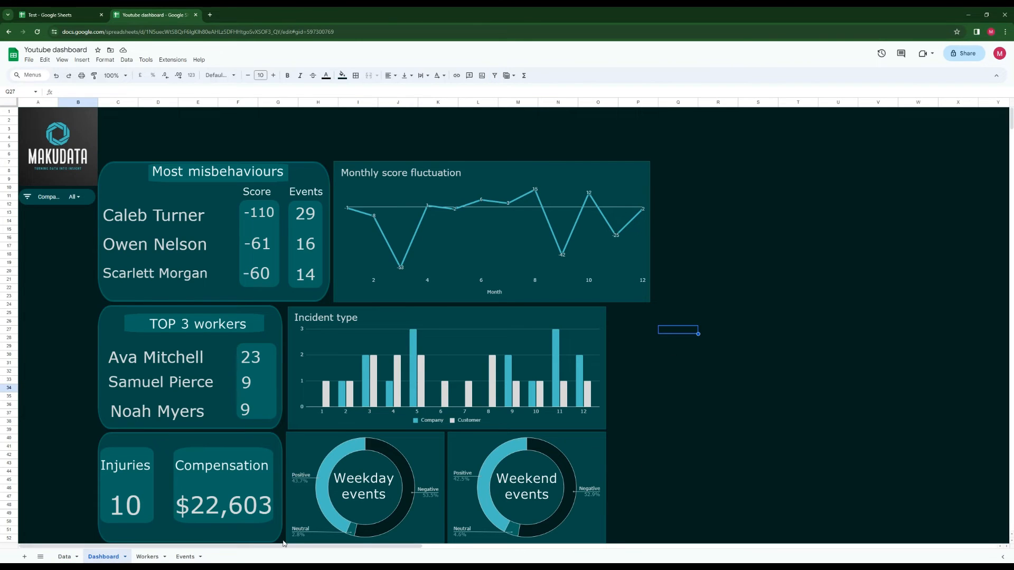
{"action": "left_click_drag", "start_coordinate": [283, 544], "coordinate": [650, 533]}
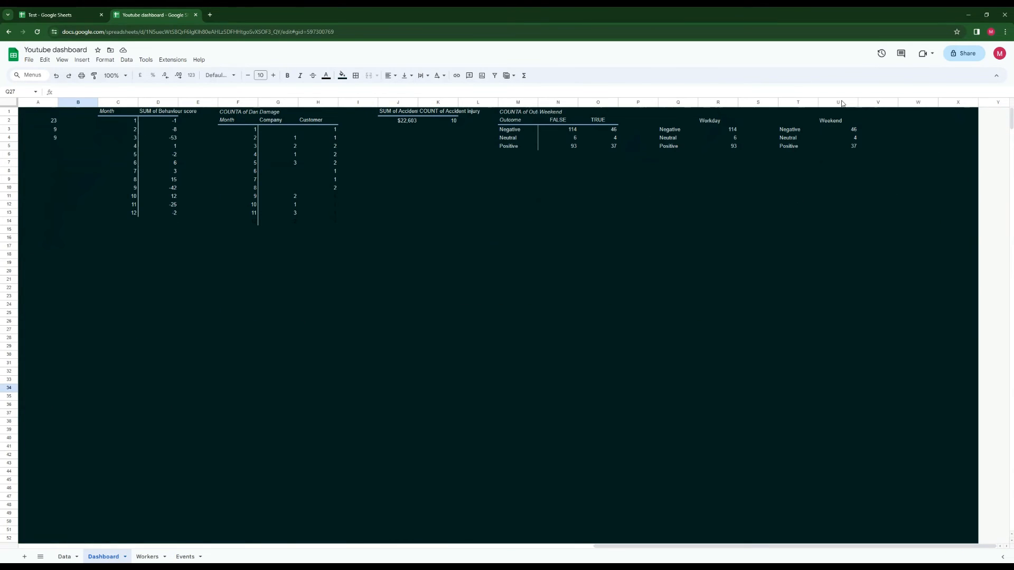
{"action": "left_click_drag", "start_coordinate": [842, 103], "coordinate": [959, 102]}
{"action": "right_click", "coordinate": [923, 105]}
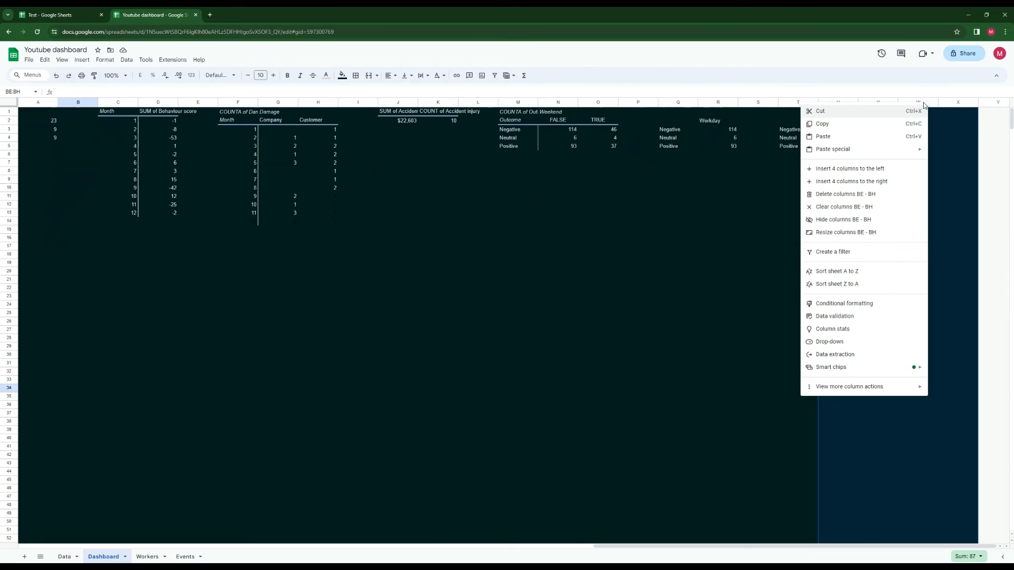
{"action": "left_click", "coordinate": [850, 168]}
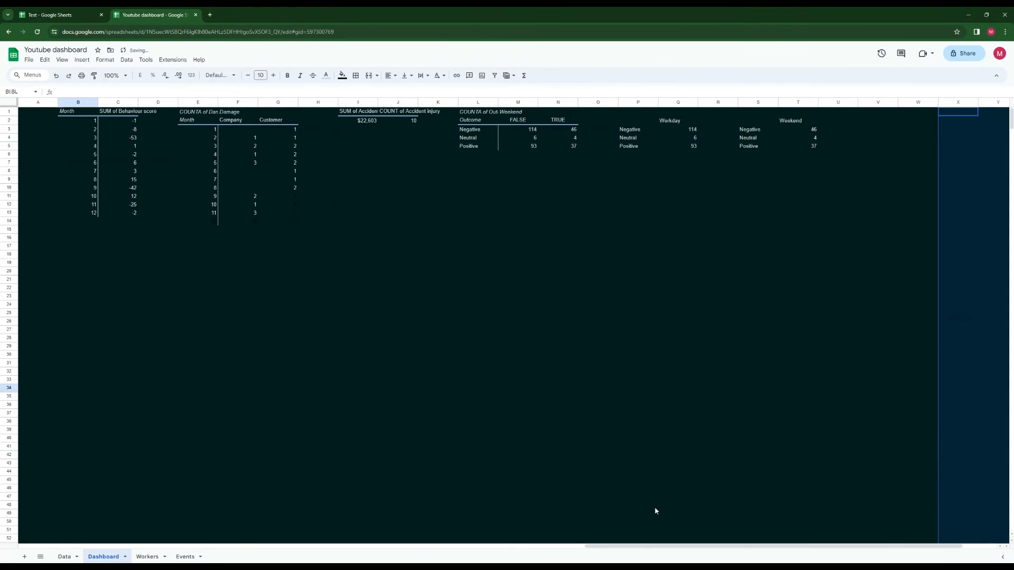
Copy the pivot table of outcomes by weekend and paste it at BG1, beside the Weekend helper table
{"action": "left_click_drag", "start_coordinate": [617, 548], "coordinate": [650, 547]}
{"action": "left_click", "coordinate": [669, 176]}
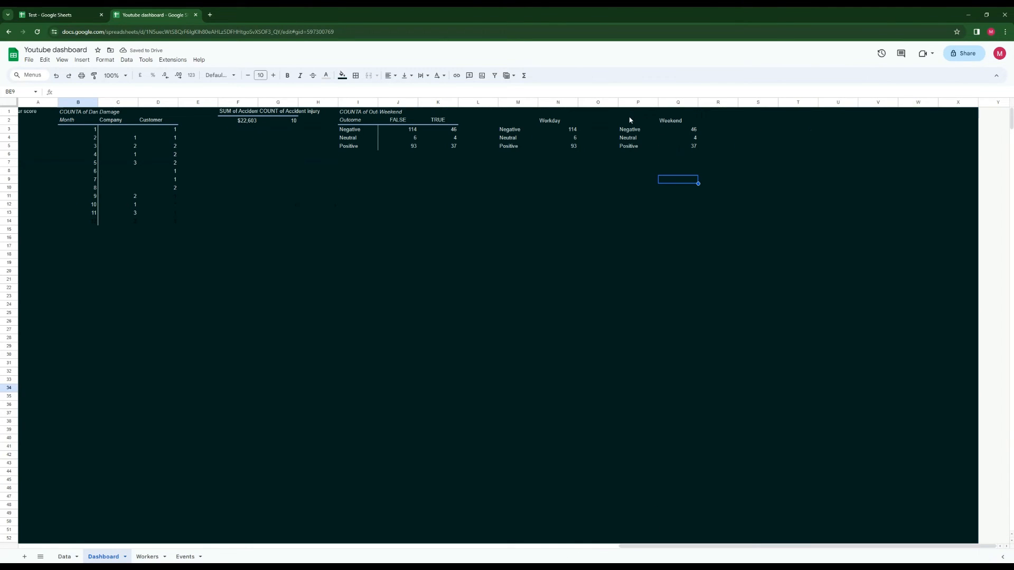
{"action": "left_click_drag", "start_coordinate": [634, 121], "coordinate": [693, 147]}
{"action": "left_click_drag", "start_coordinate": [353, 113], "coordinate": [439, 144]}
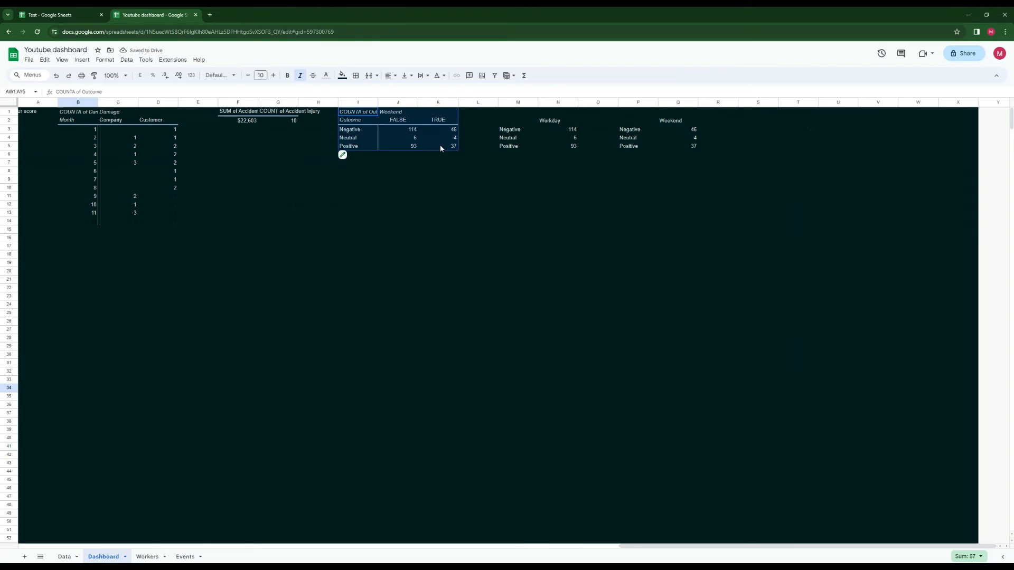
{"action": "key", "text": "ctrl+c"}
{"action": "left_click", "coordinate": [746, 112]}
{"action": "key", "text": "ctrl+v"}
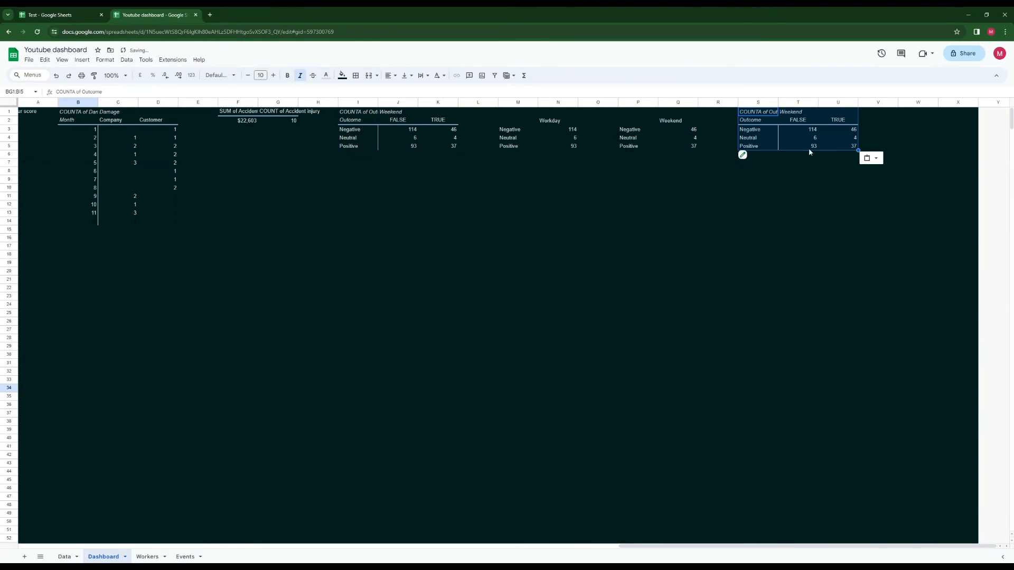
Remove the Outcome row, Weekend column and Outcome value fields from the copied pivot table
{"action": "left_click", "coordinate": [755, 157]}
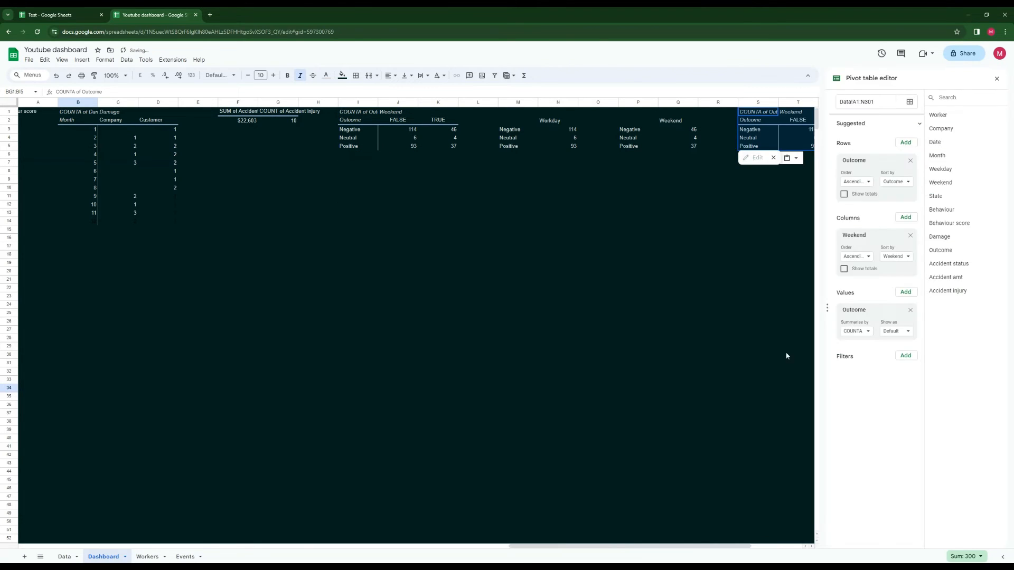
{"action": "left_click_drag", "start_coordinate": [538, 551], "coordinate": [608, 550]}
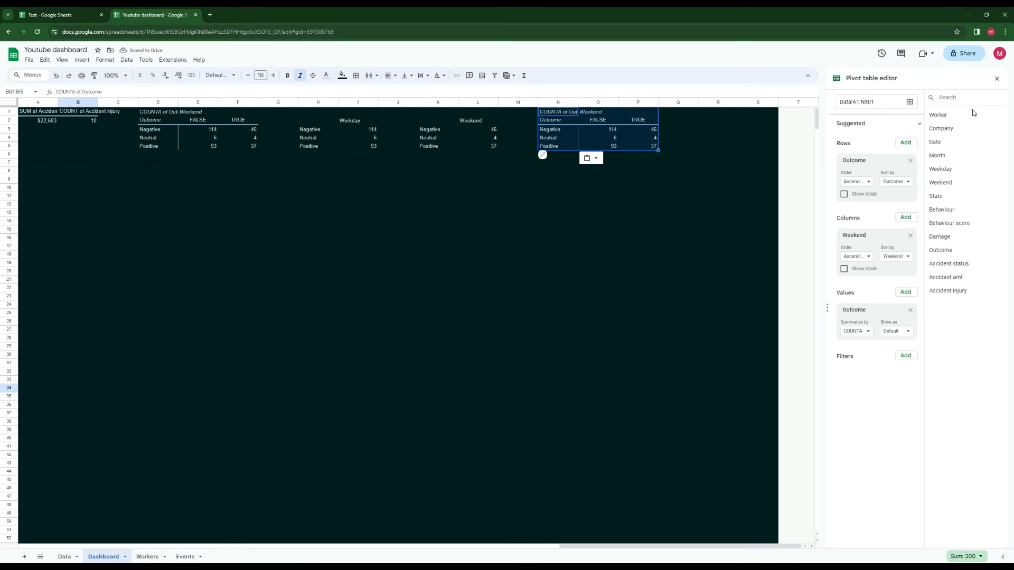
{"action": "left_click", "coordinate": [910, 161]}
{"action": "left_click", "coordinate": [910, 181]}
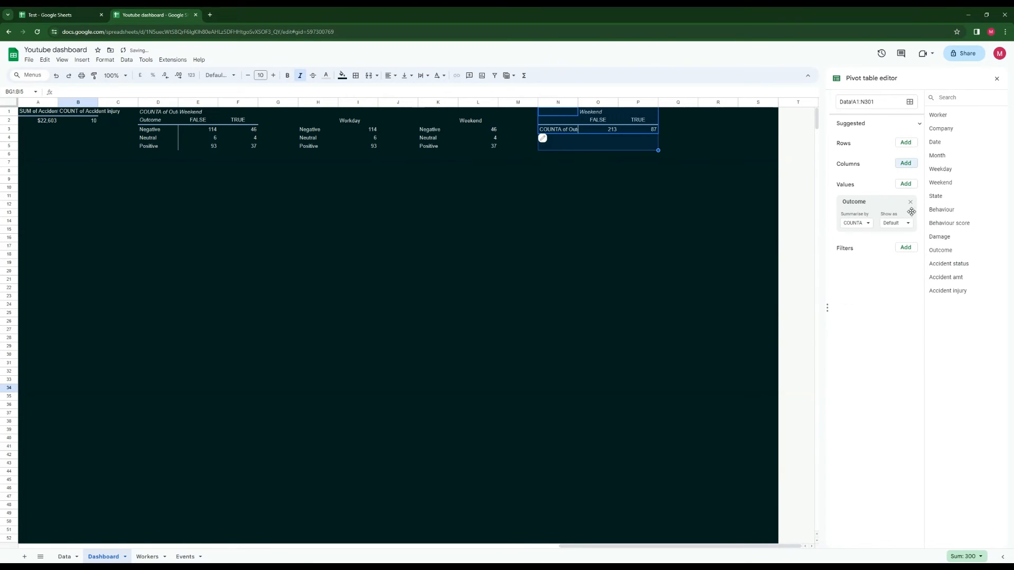
{"action": "left_click", "coordinate": [909, 204]}
Add State as the pivot table's rows without totals, and add State as its value summarised by COUNTA
{"action": "left_click_drag", "start_coordinate": [935, 195], "coordinate": [844, 150]}
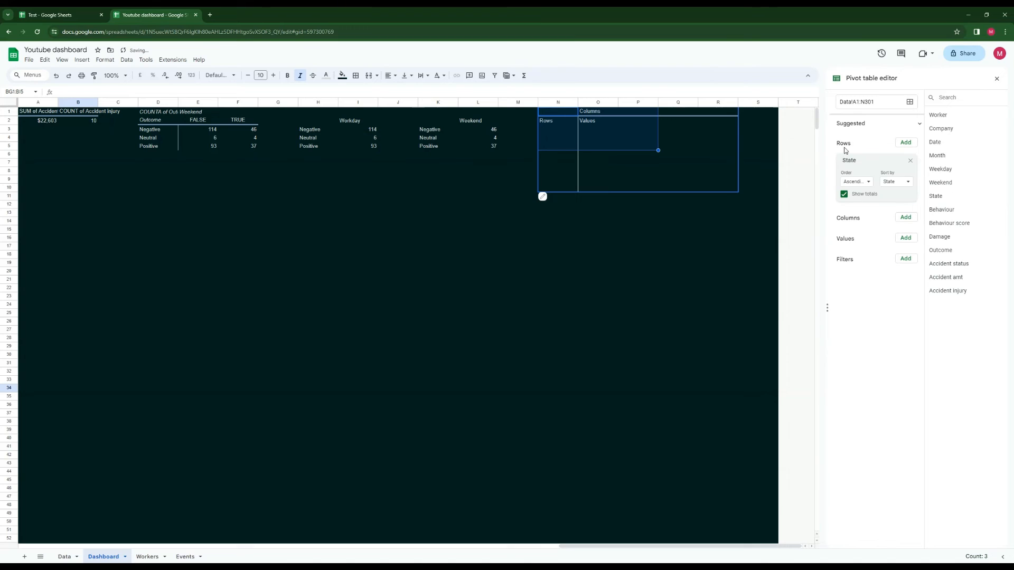
{"action": "left_click", "coordinate": [845, 195]}
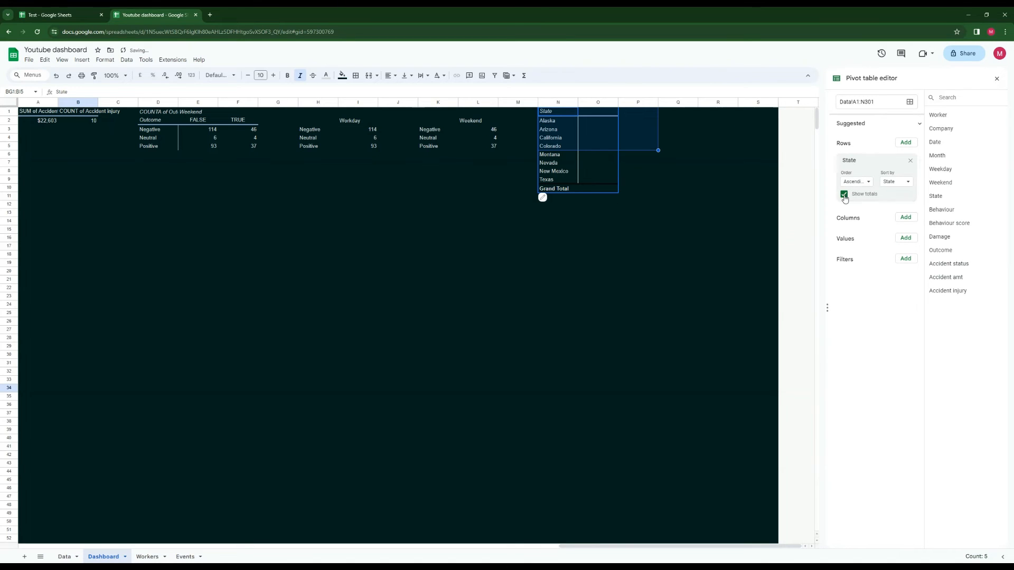
{"action": "left_click_drag", "start_coordinate": [935, 196], "coordinate": [856, 254]}
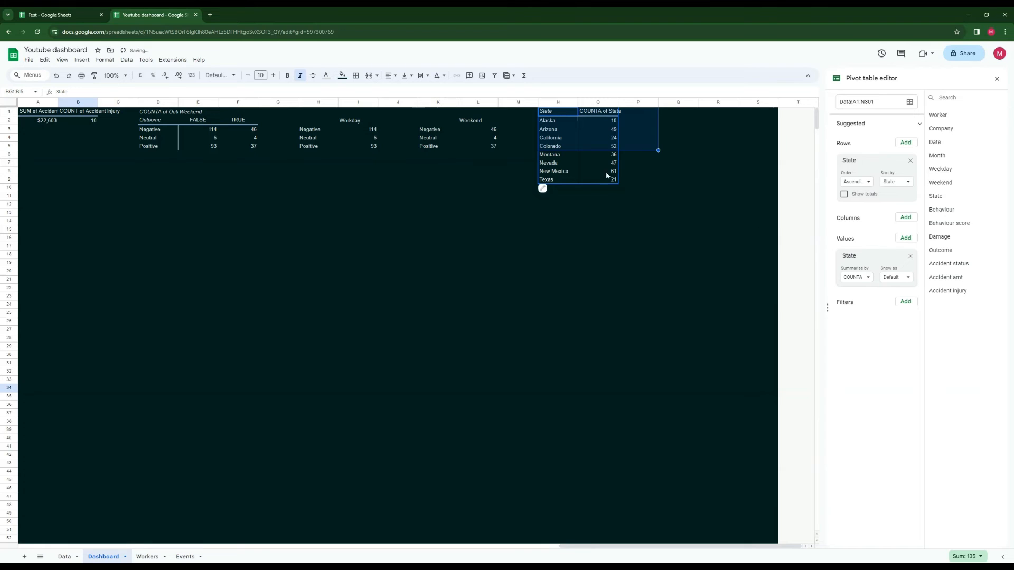
{"action": "left_click", "coordinate": [639, 212]}
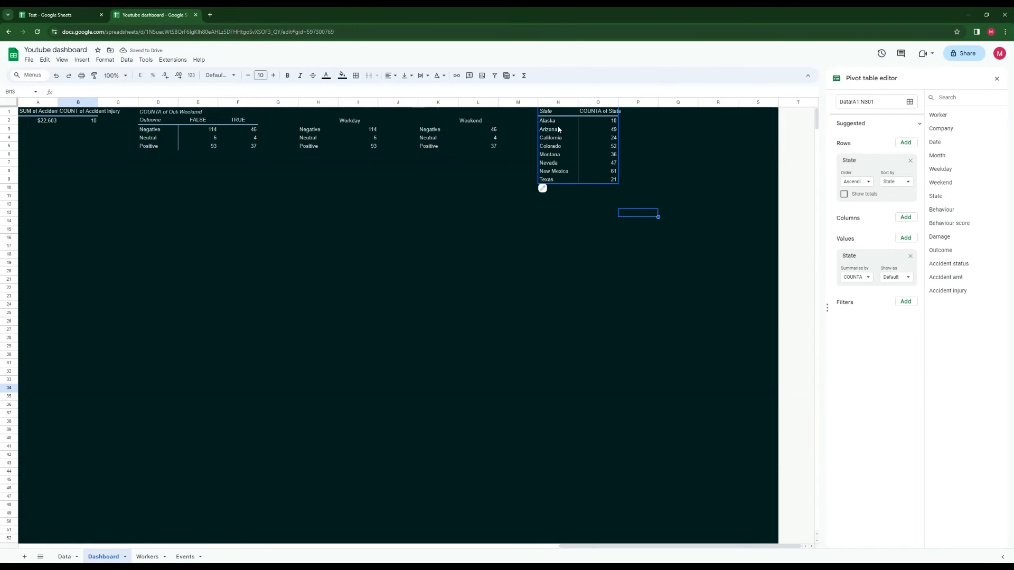
{"action": "left_click", "coordinate": [556, 132]}
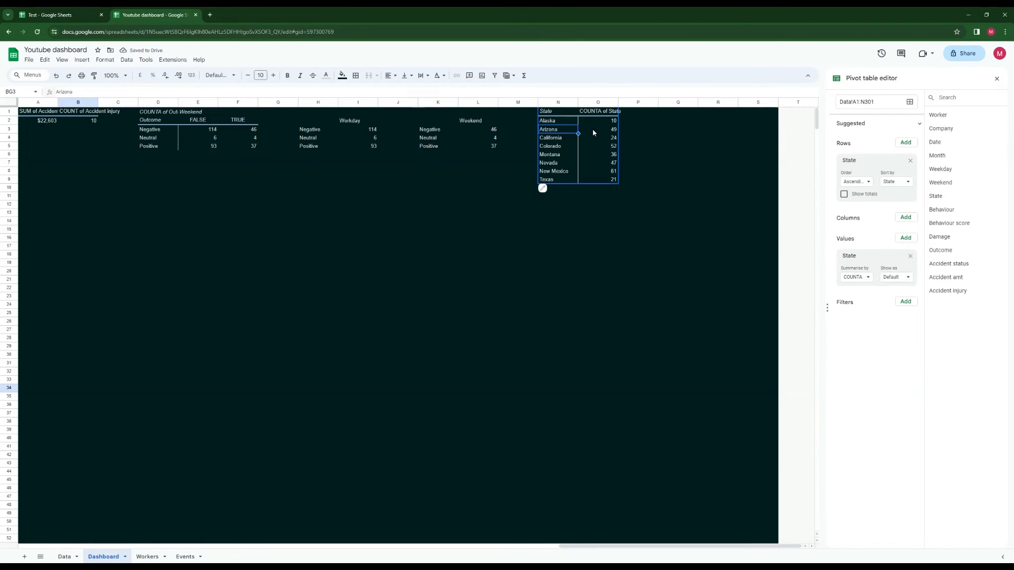
Insert a chart from the per-state count pivot table BG1:BH9 and make it a Geo chart
{"action": "left_click", "coordinate": [81, 61]}
{"action": "left_click", "coordinate": [120, 129]}
{"action": "left_click", "coordinate": [922, 131]}
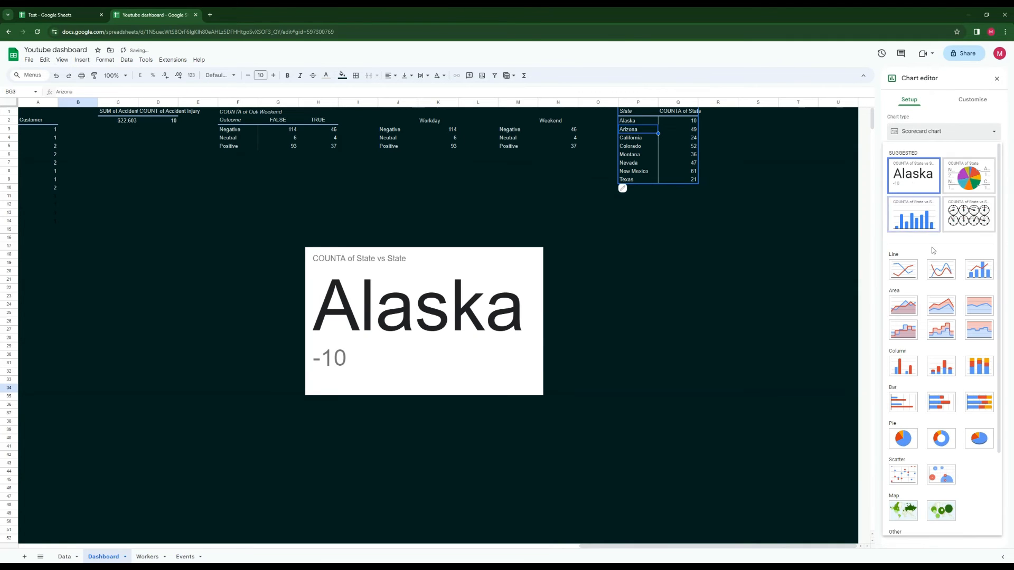
{"action": "scroll", "coordinate": [938, 370], "scroll_direction": "down", "scroll_amount": 3}
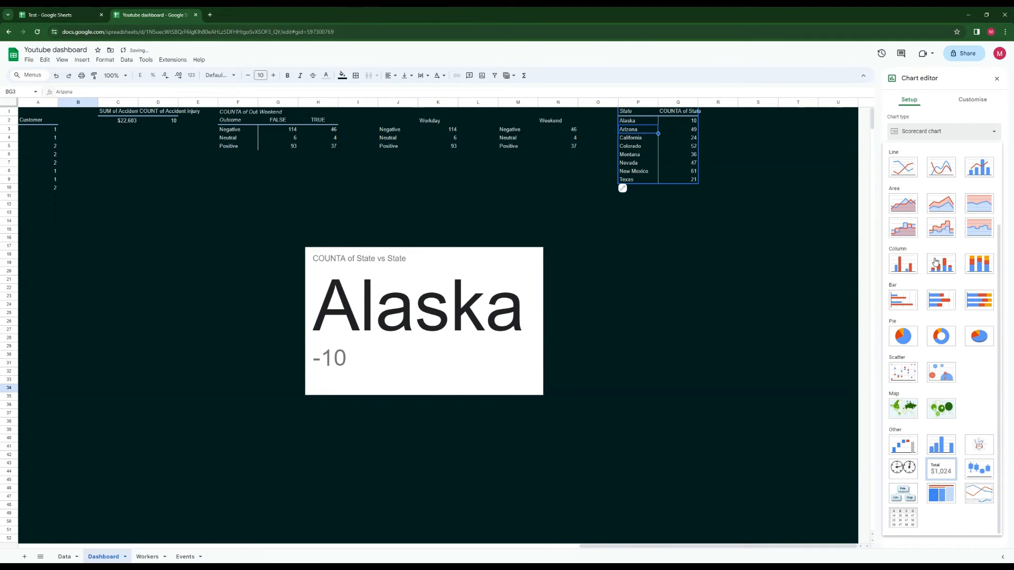
{"action": "left_click", "coordinate": [913, 410]}
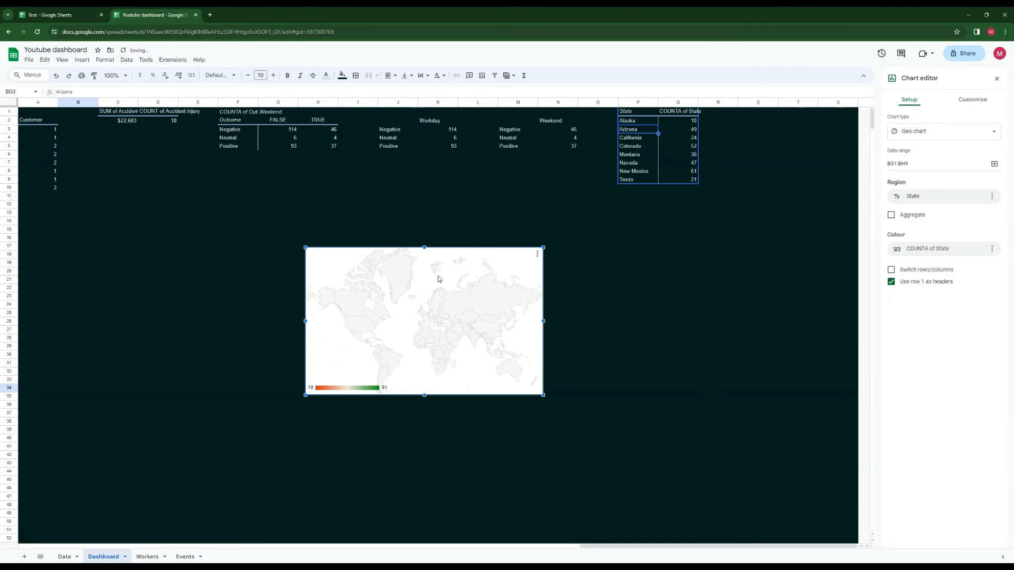
Move the geo chart across the Dashboard sheet to sit directly beside the Incident type chart, then close its editor
{"action": "left_click_drag", "start_coordinate": [438, 279], "coordinate": [299, 293]}
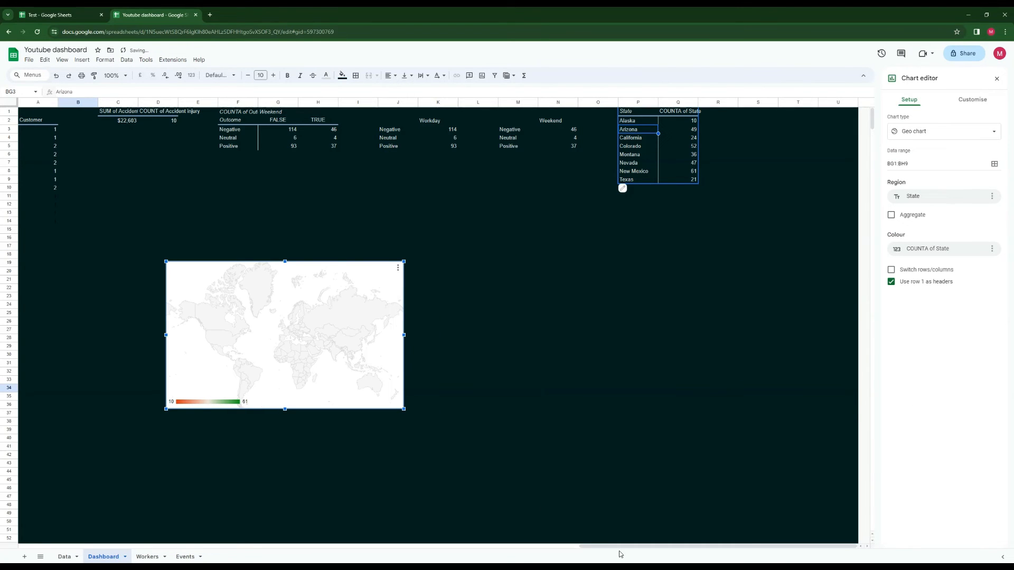
{"action": "left_click_drag", "start_coordinate": [583, 547], "coordinate": [482, 544]}
{"action": "left_click_drag", "start_coordinate": [630, 295], "coordinate": [203, 319]}
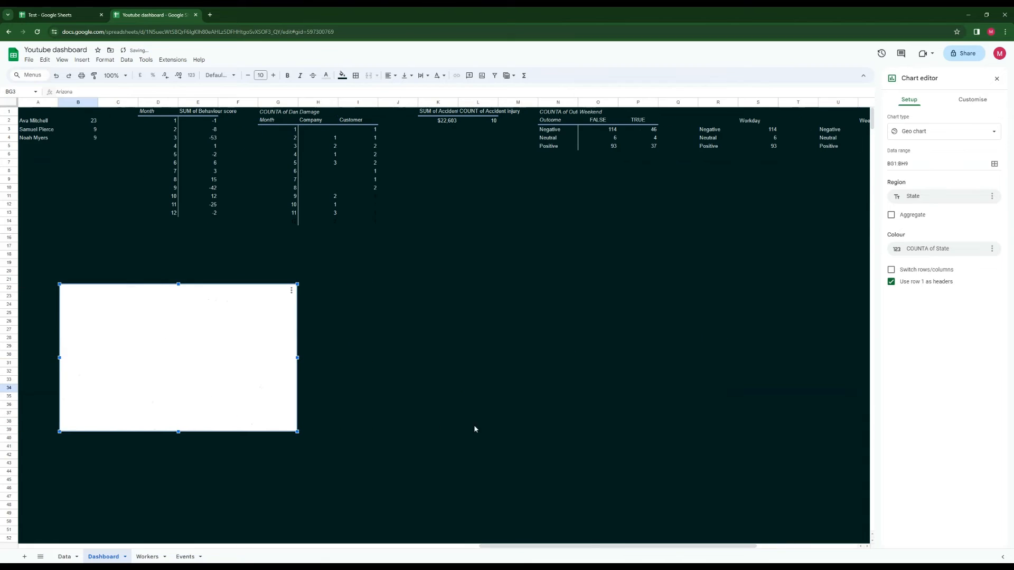
{"action": "left_click_drag", "start_coordinate": [574, 547], "coordinate": [354, 531]}
{"action": "left_click_drag", "start_coordinate": [790, 306], "coordinate": [253, 342]}
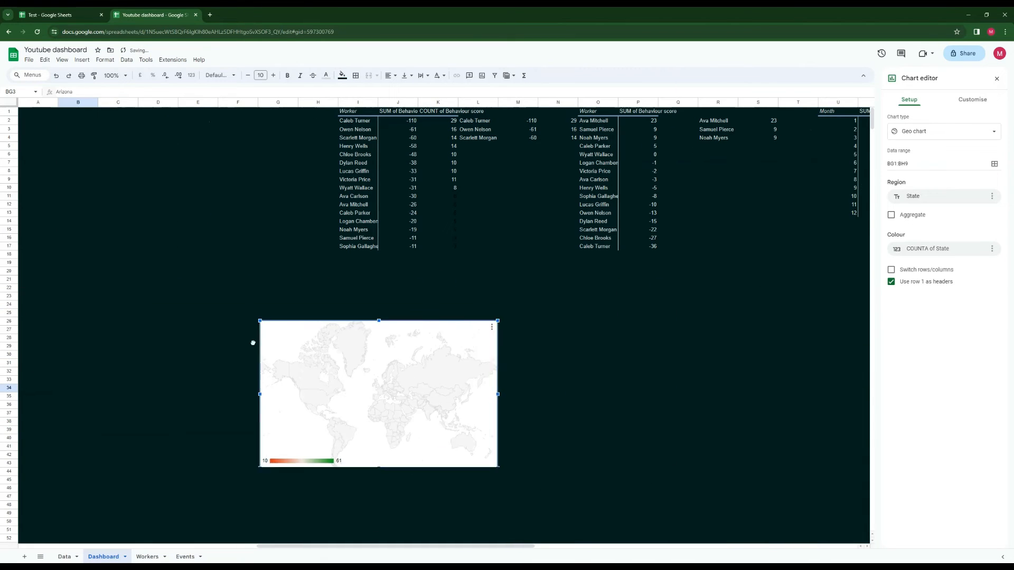
{"action": "left_click_drag", "start_coordinate": [468, 547], "coordinate": [292, 547]}
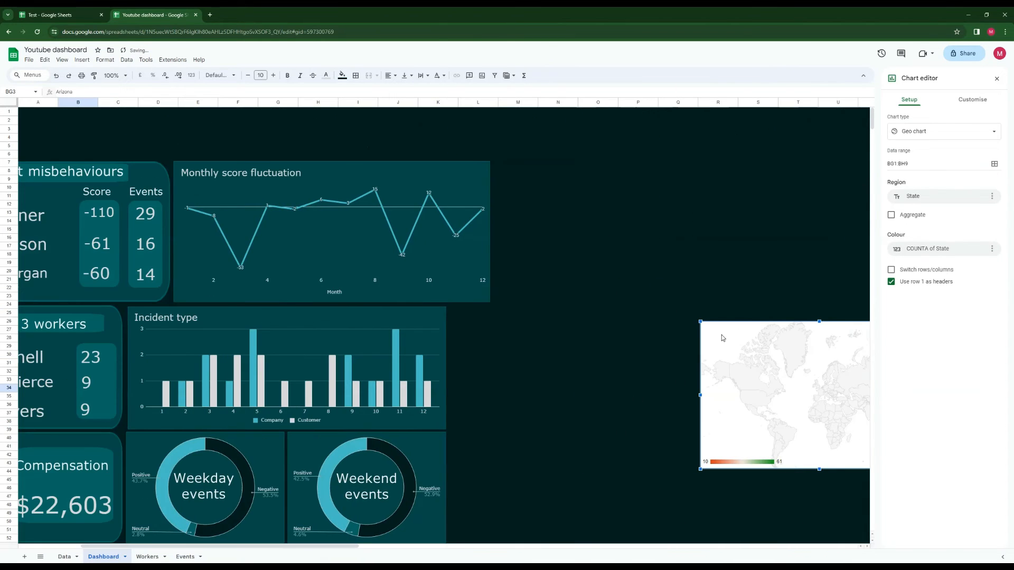
{"action": "left_click_drag", "start_coordinate": [722, 338], "coordinate": [469, 322]}
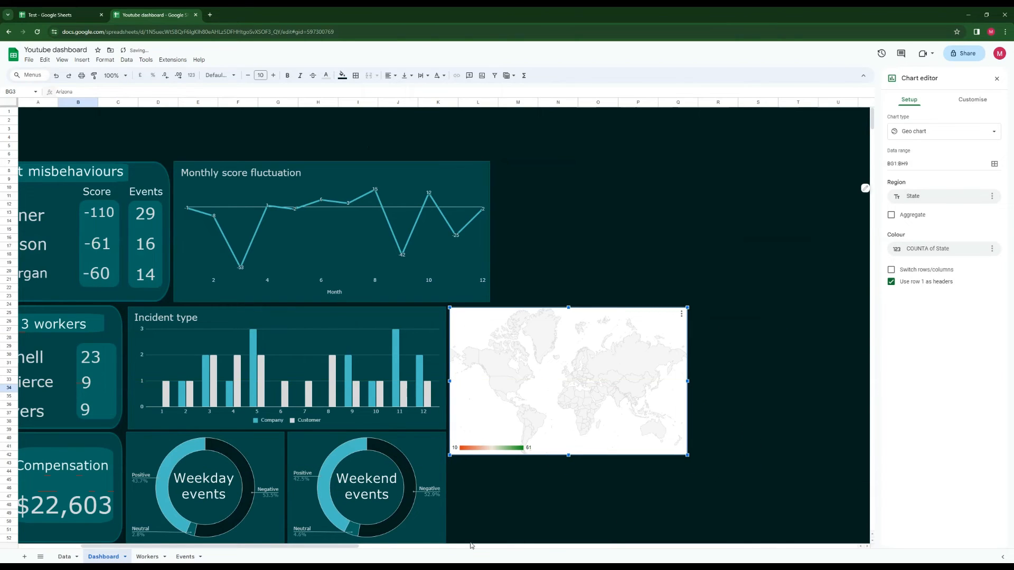
{"action": "left_click_drag", "start_coordinate": [335, 550], "coordinate": [274, 549]}
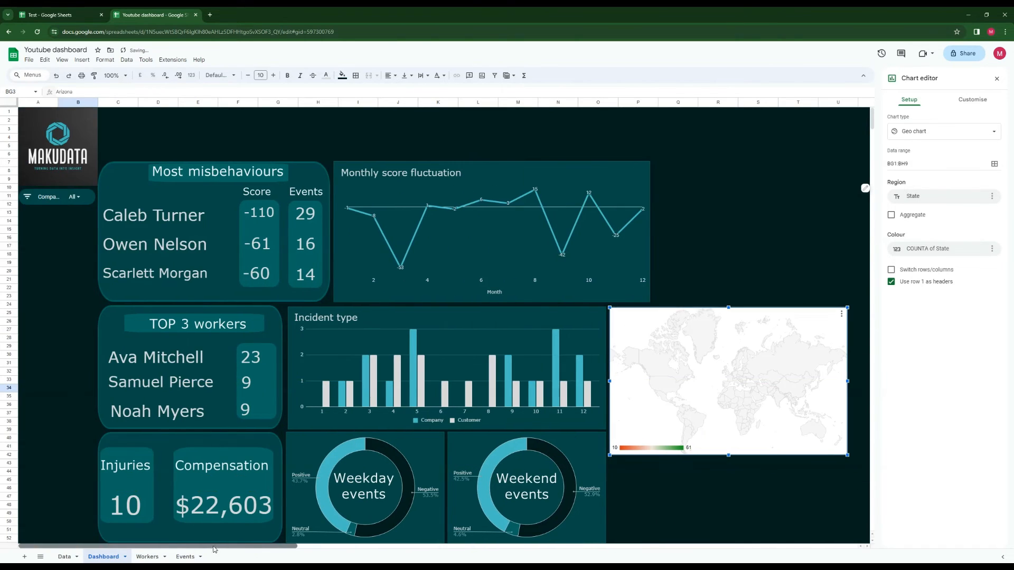
{"action": "left_click", "coordinate": [996, 78]}
{"action": "left_click", "coordinate": [996, 78]}
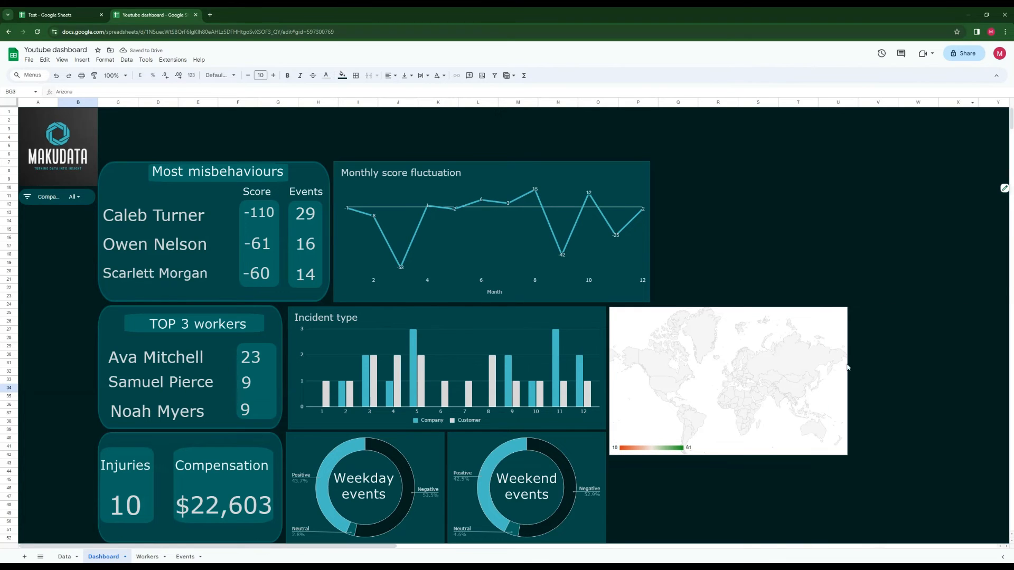
Enlarge the geo chart to about column X in width and down to the lower edge of the donut charts
{"action": "left_click", "coordinate": [840, 383]}
{"action": "left_click_drag", "start_coordinate": [847, 381], "coordinate": [995, 381]}
{"action": "left_click_drag", "start_coordinate": [801, 455], "coordinate": [809, 545]}
{"action": "left_click_drag", "start_coordinate": [808, 544], "coordinate": [809, 543]}
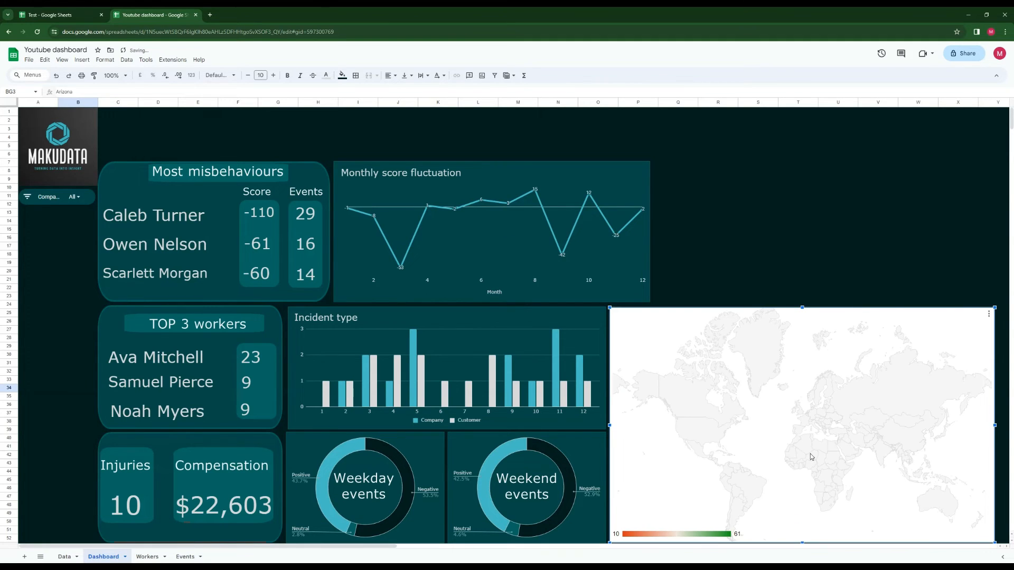
{"action": "left_click", "coordinate": [847, 238]}
Set the geo chart's region to United States
{"action": "double_click", "coordinate": [747, 358]}
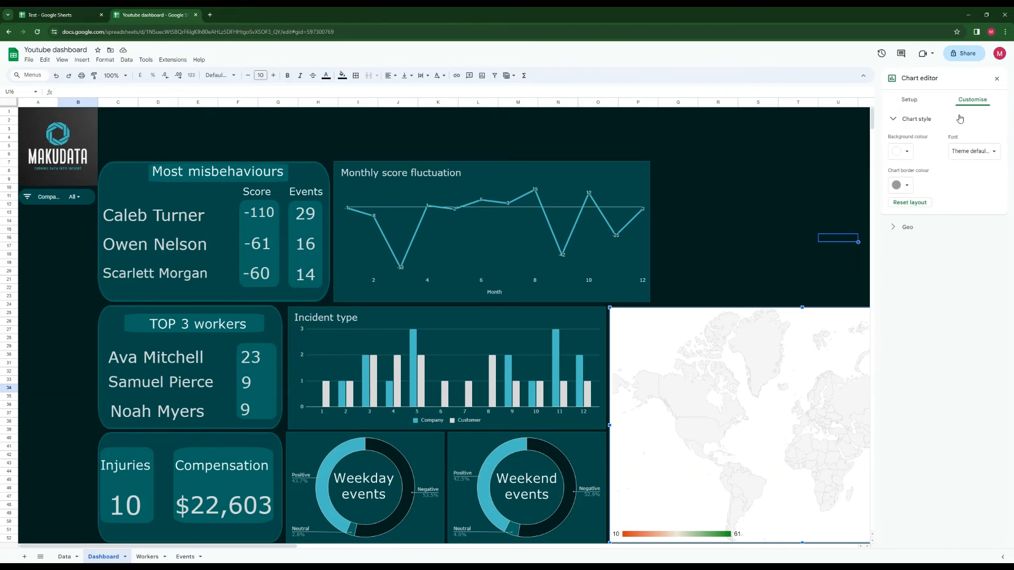
{"action": "left_click", "coordinate": [898, 228]}
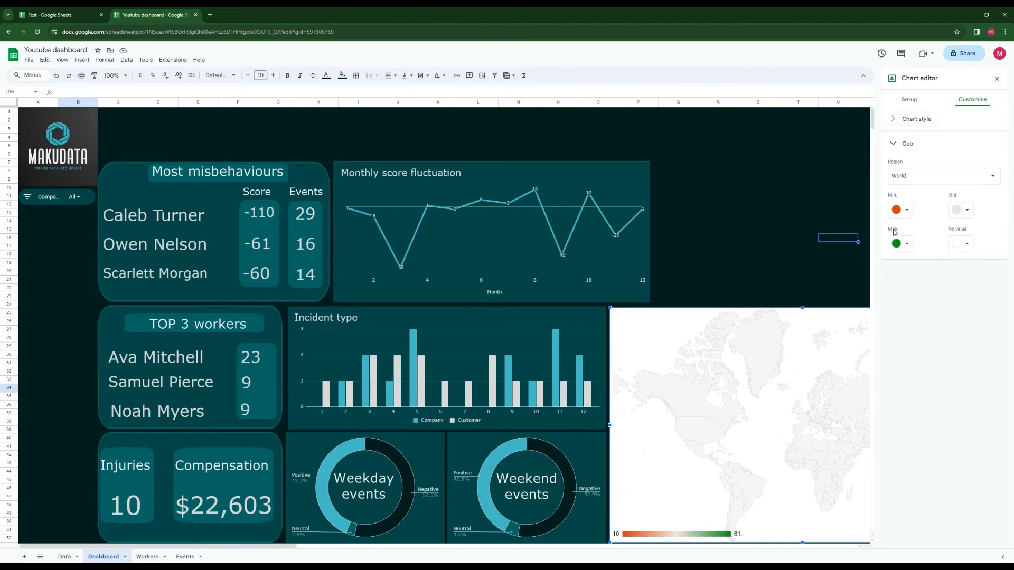
{"action": "left_click", "coordinate": [908, 177]}
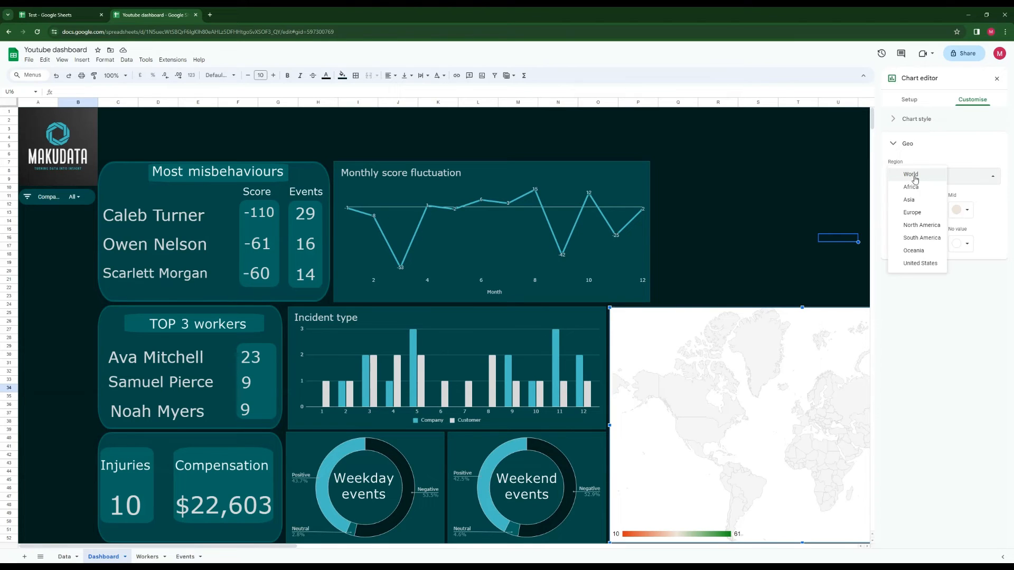
{"action": "left_click", "coordinate": [919, 264]}
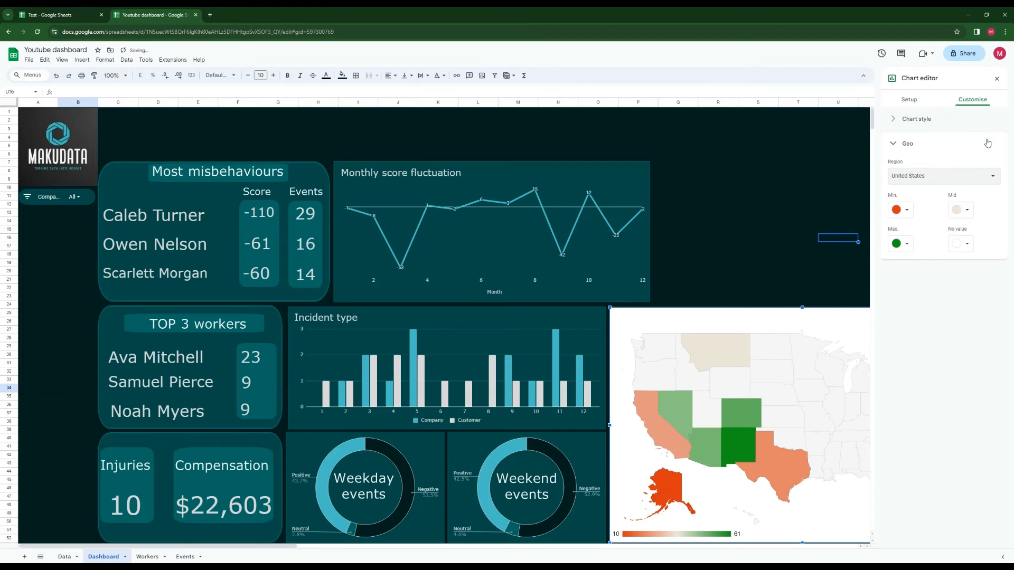
{"action": "left_click", "coordinate": [797, 188]}
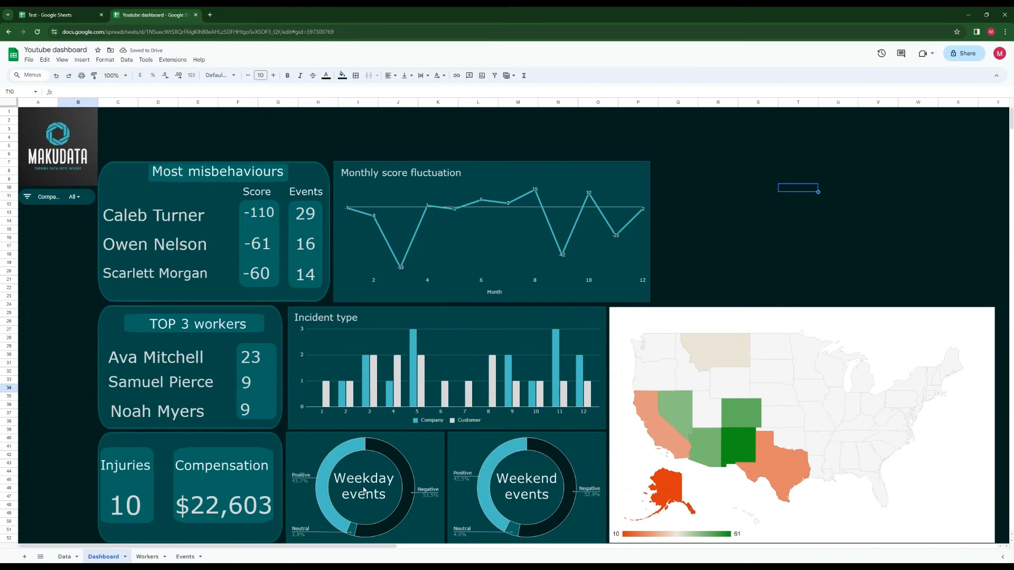
Check the State column on the Data sheet and return to the Dashboard sheet
{"action": "left_click", "coordinate": [66, 558]}
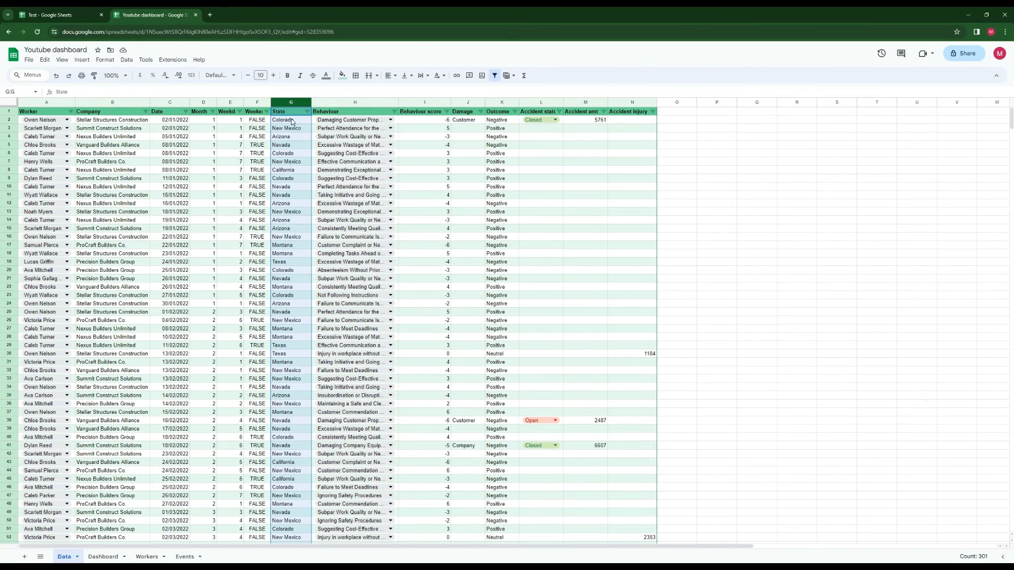
{"action": "left_click", "coordinate": [103, 557]}
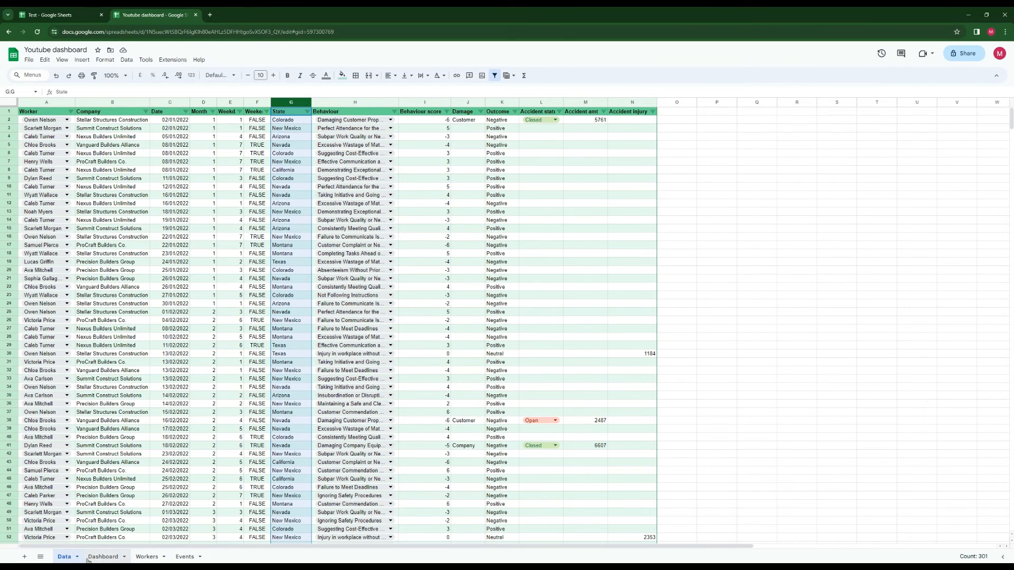
{"action": "left_click", "coordinate": [778, 250]}
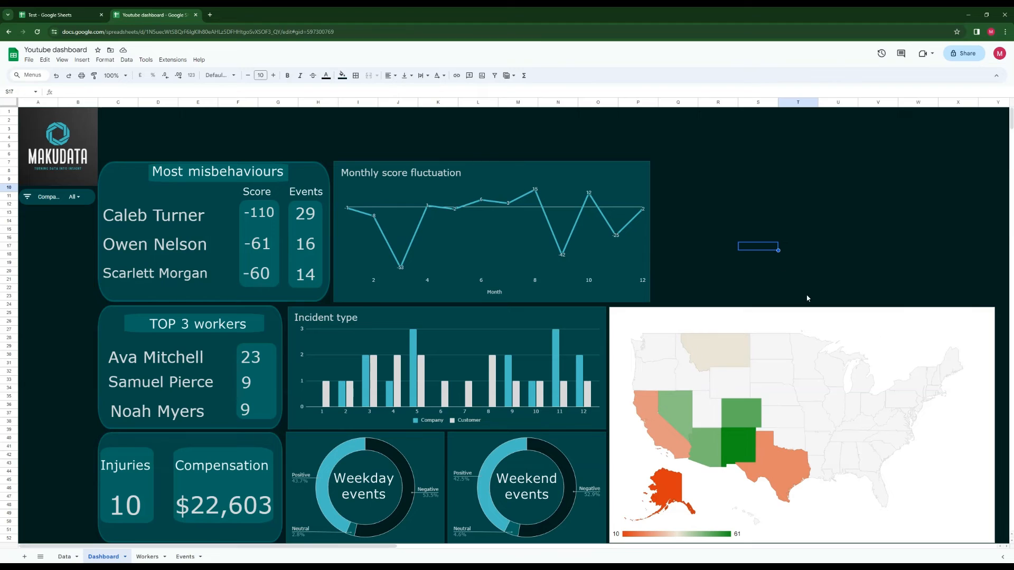
Set the map chart's background colour to the dark teal sampled from the Incident type chart's background
{"action": "double_click", "coordinate": [802, 324]}
{"action": "left_click", "coordinate": [973, 101]}
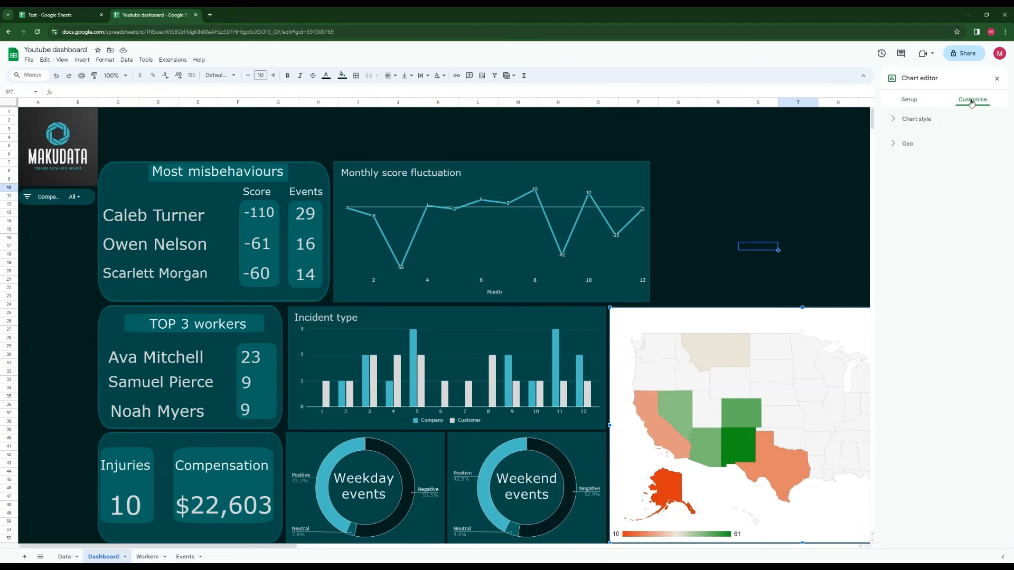
{"action": "left_click", "coordinate": [893, 122]}
{"action": "left_click", "coordinate": [905, 153]}
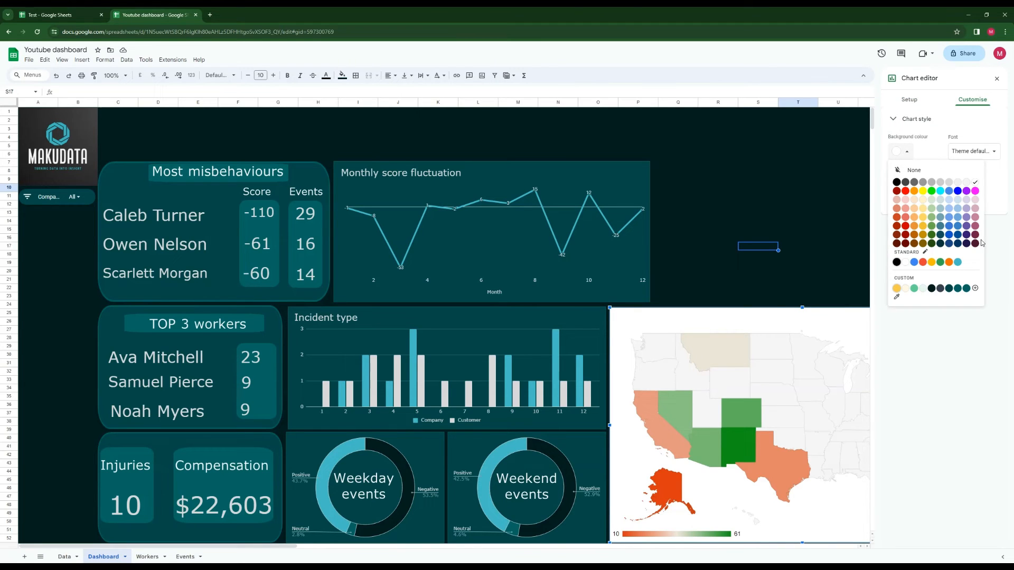
{"action": "left_click", "coordinate": [896, 297]}
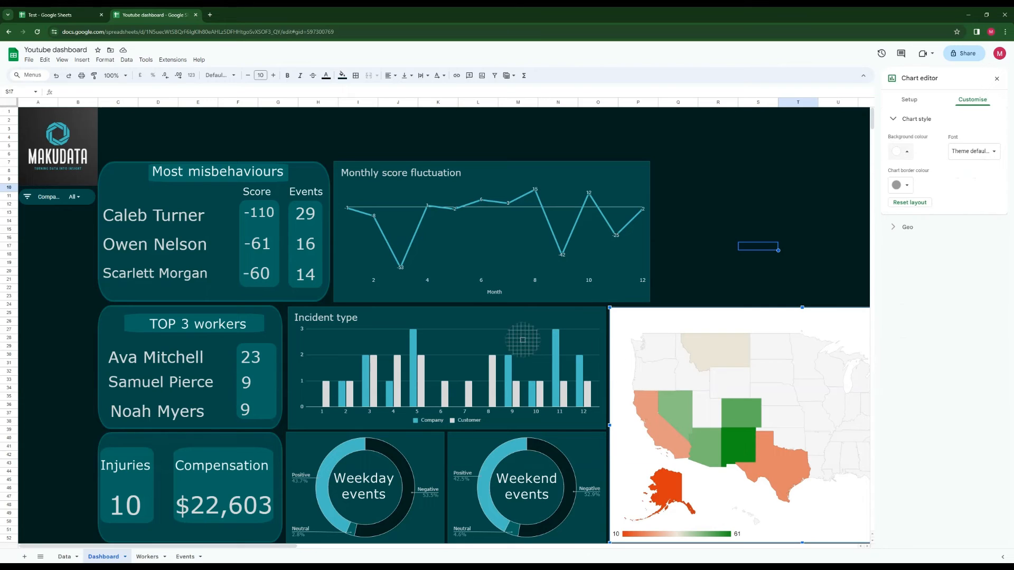
{"action": "left_click", "coordinate": [515, 320]}
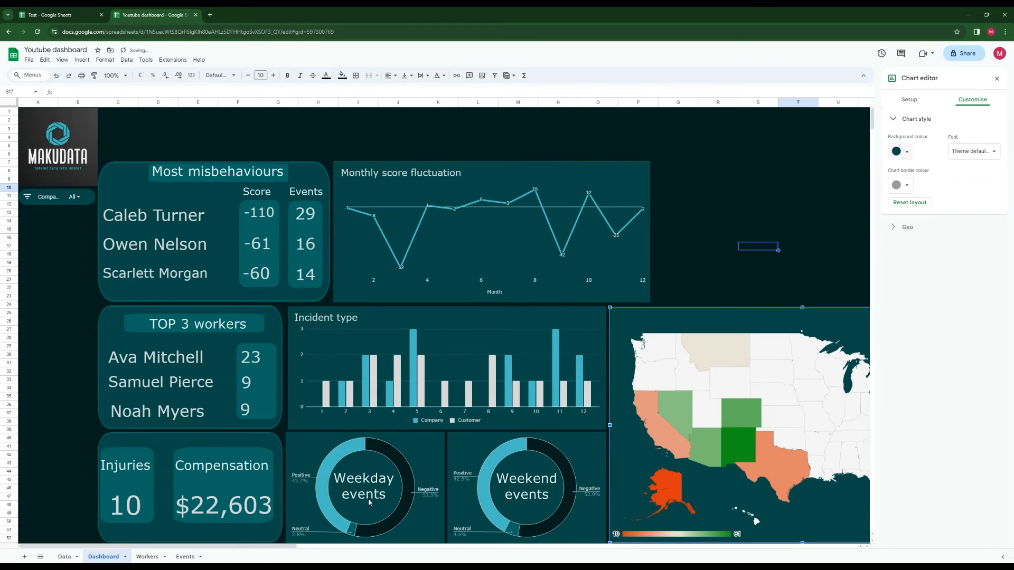
{"action": "left_click", "coordinate": [907, 185]}
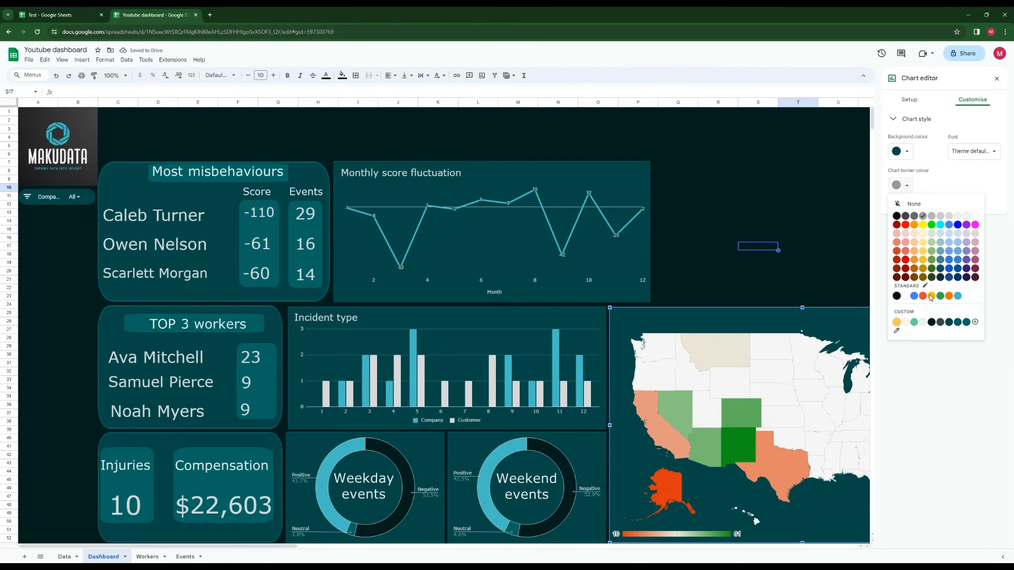
{"action": "left_click", "coordinate": [896, 331]}
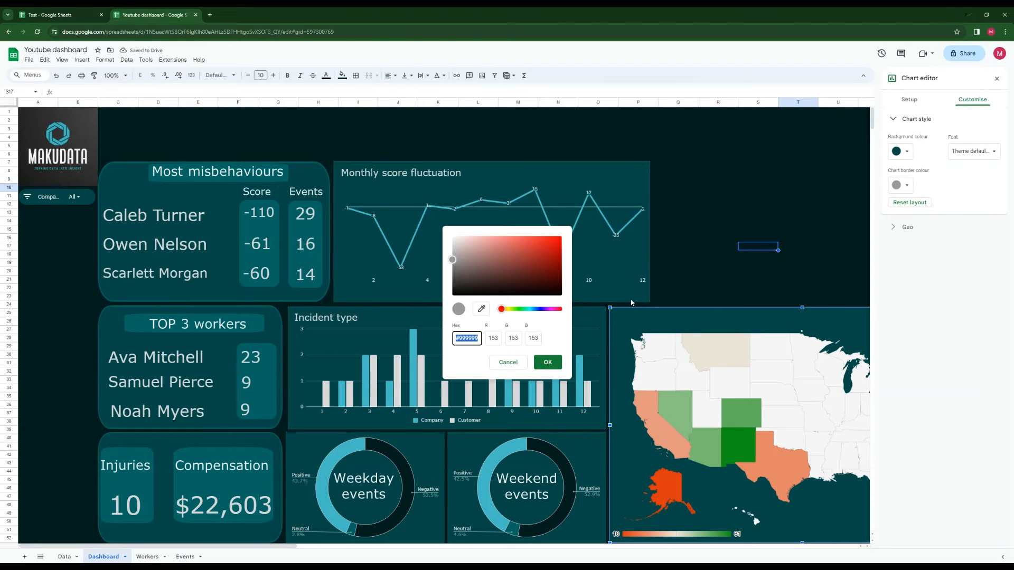
{"action": "left_click", "coordinate": [508, 363]}
Set the map chart's border colour to a teal sampled from the upper edge of the Incident type chart
{"action": "left_click", "coordinate": [906, 185]}
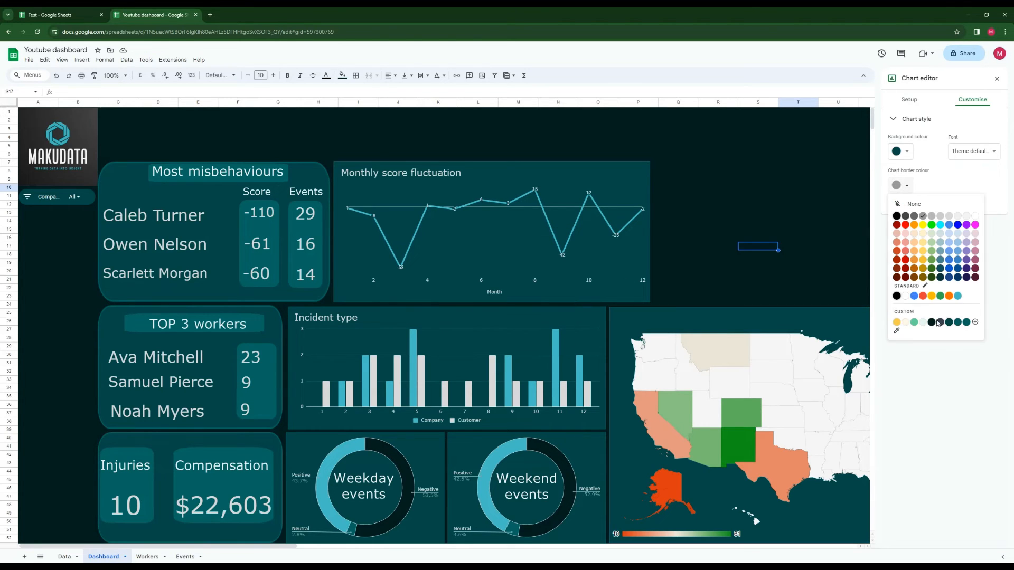
{"action": "left_click", "coordinate": [895, 332]}
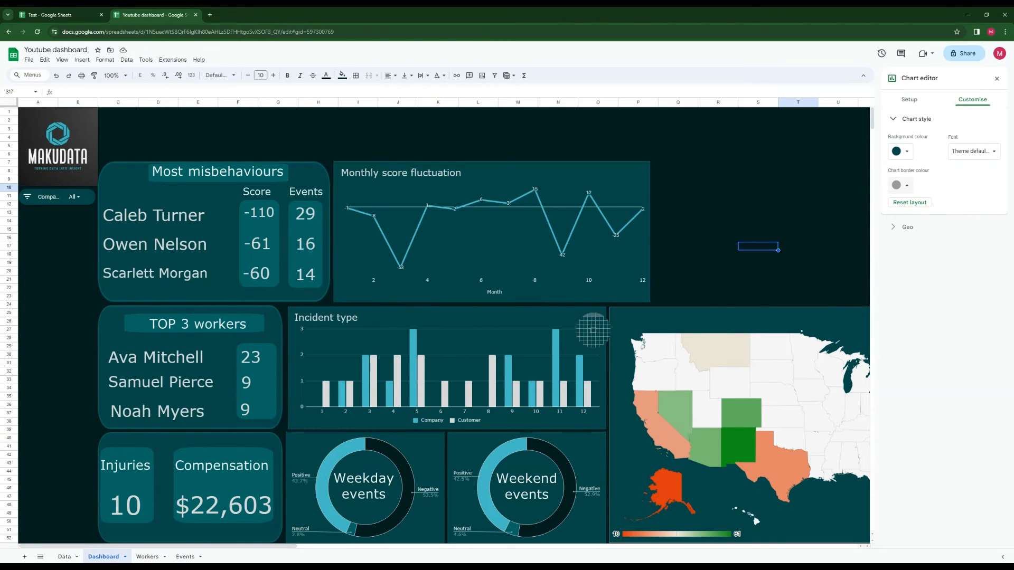
{"action": "left_click", "coordinate": [563, 306]}
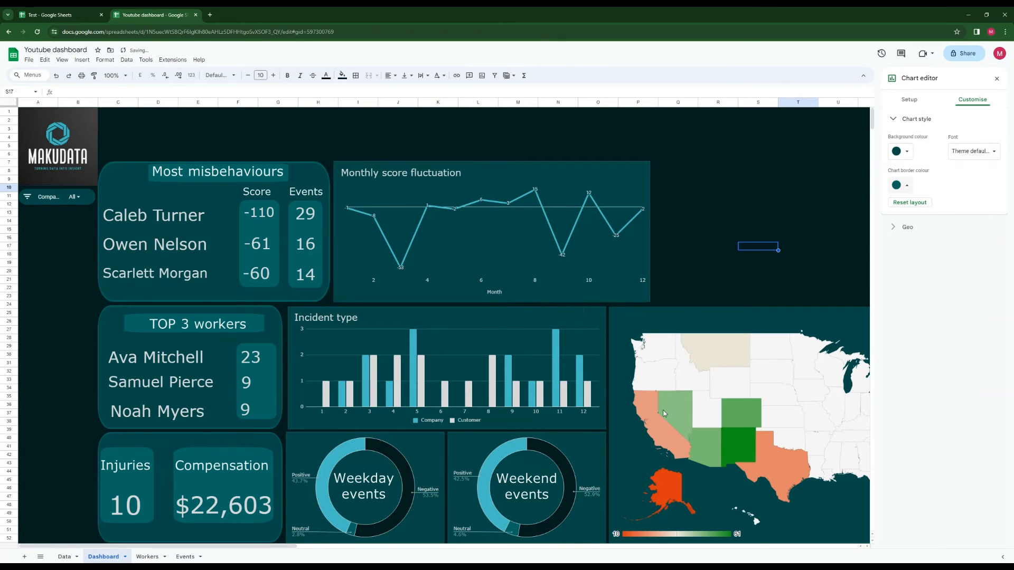
Try a dark grey for the map's states without values, then set their colour to a lighter medium grey
{"action": "left_click_drag", "start_coordinate": [195, 547], "coordinate": [275, 548]}
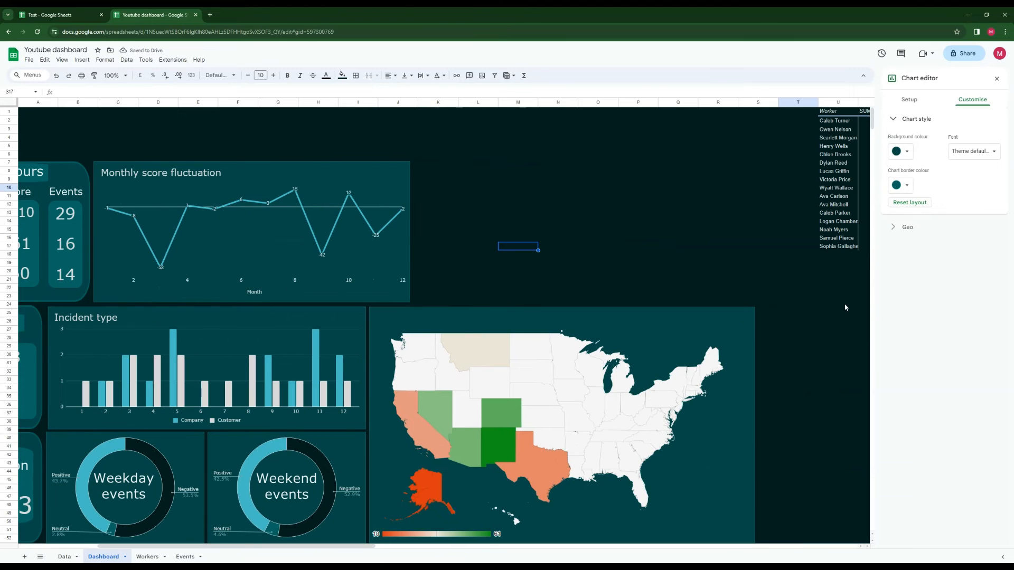
{"action": "left_click", "coordinate": [894, 229]}
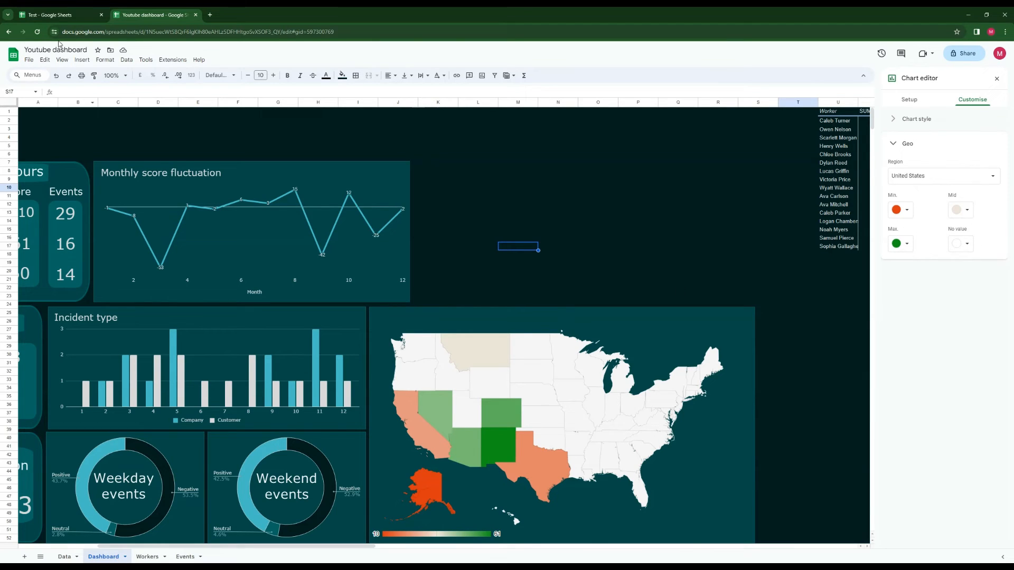
{"action": "left_click", "coordinate": [74, 17]}
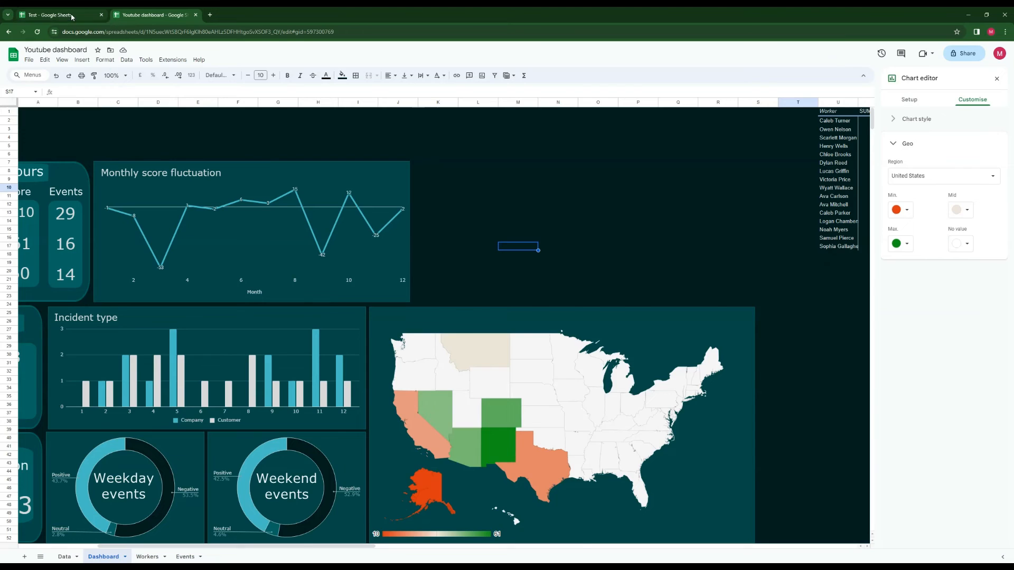
{"action": "left_click", "coordinate": [167, 20]}
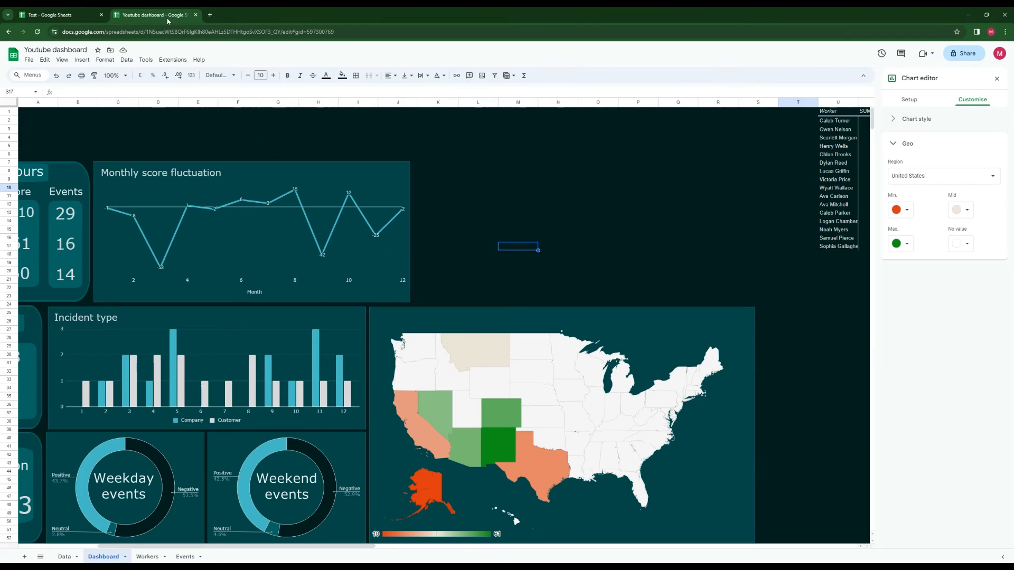
{"action": "left_click", "coordinate": [964, 244]}
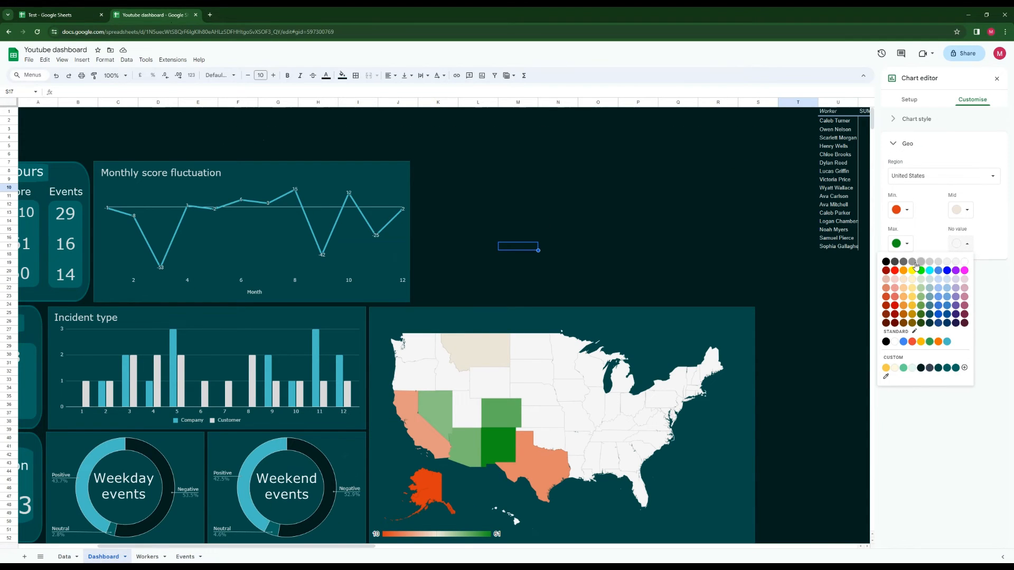
{"action": "left_click", "coordinate": [905, 262]}
{"action": "left_click", "coordinate": [964, 244]}
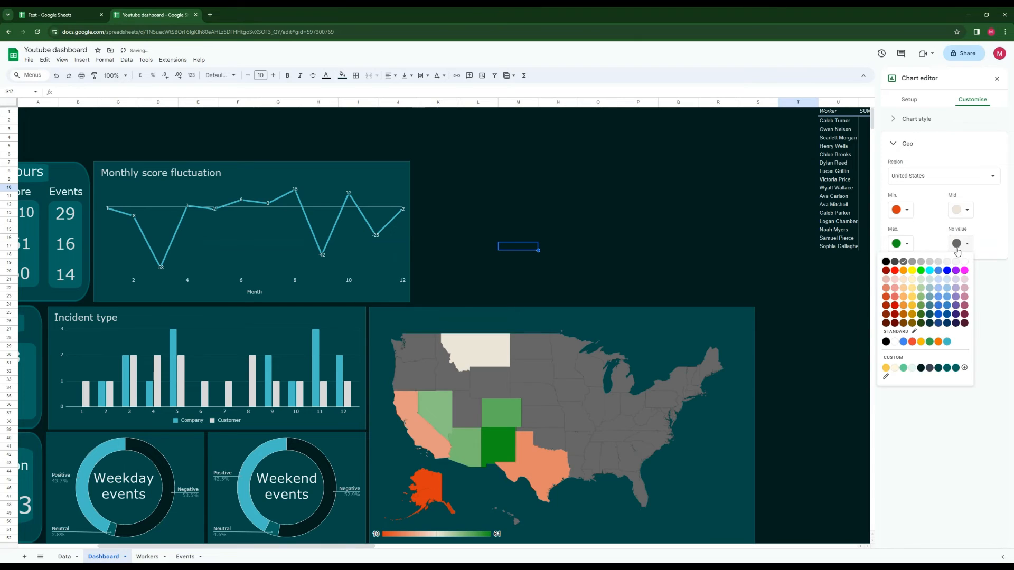
{"action": "left_click", "coordinate": [915, 262]}
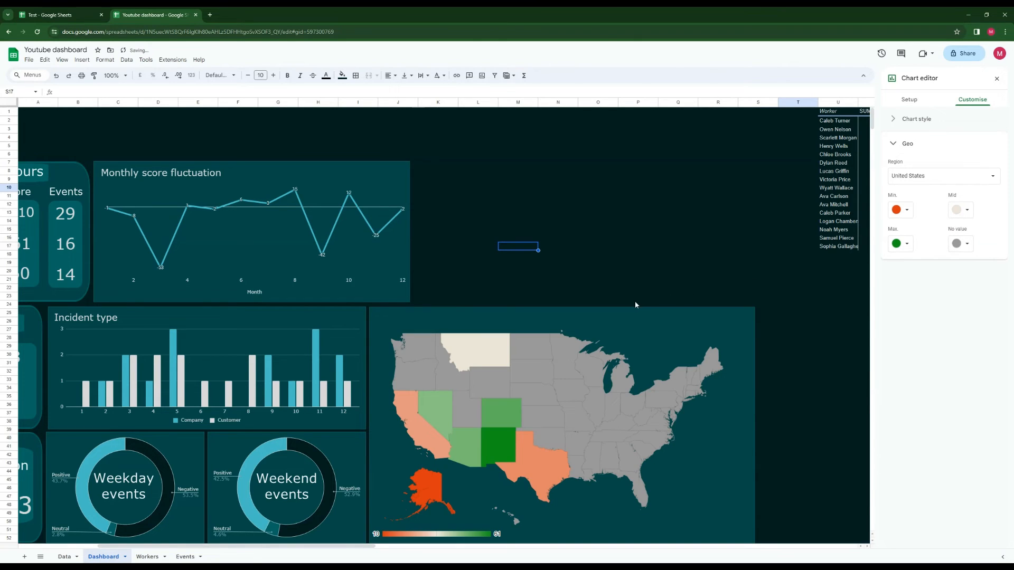
Try light blue and then mint green as the map chart's minimum-value colour
{"action": "left_click", "coordinate": [907, 211]}
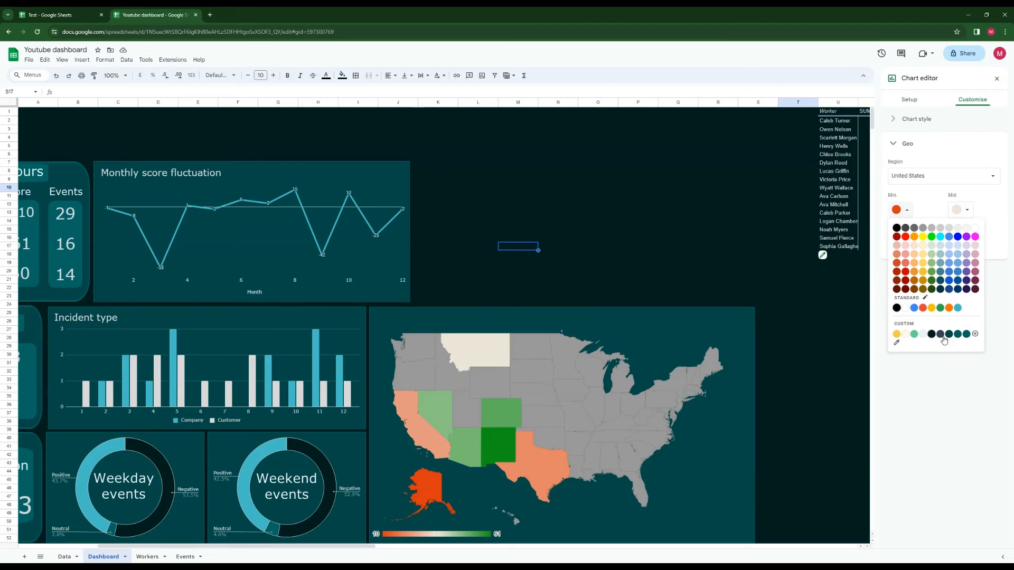
{"action": "left_click", "coordinate": [958, 310]}
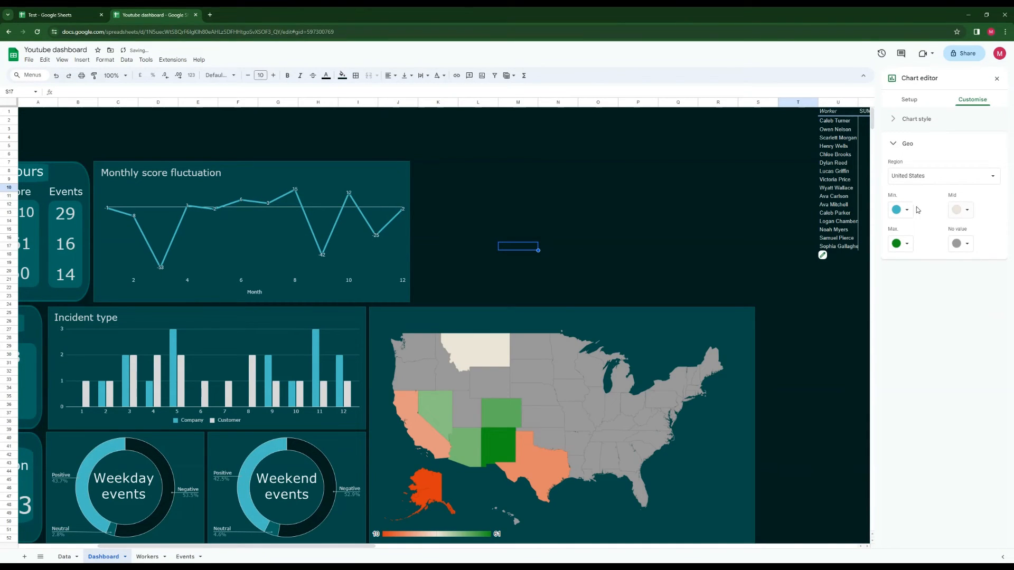
{"action": "left_click", "coordinate": [907, 210]}
{"action": "left_click", "coordinate": [917, 337]}
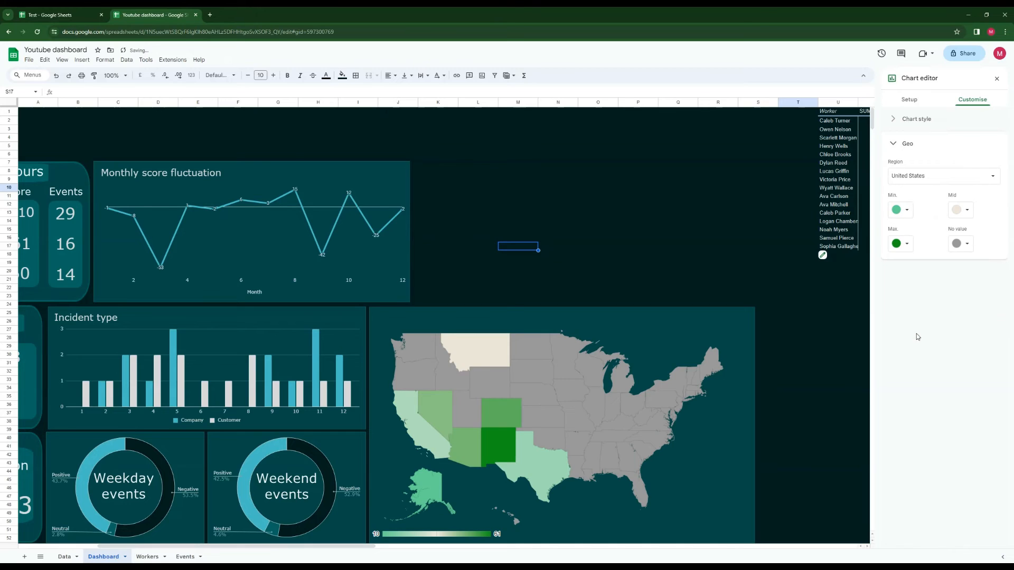
Set the map chart's mid-value colour to dark teal and its maximum-value colour to near-black teal
{"action": "left_click", "coordinate": [966, 211]}
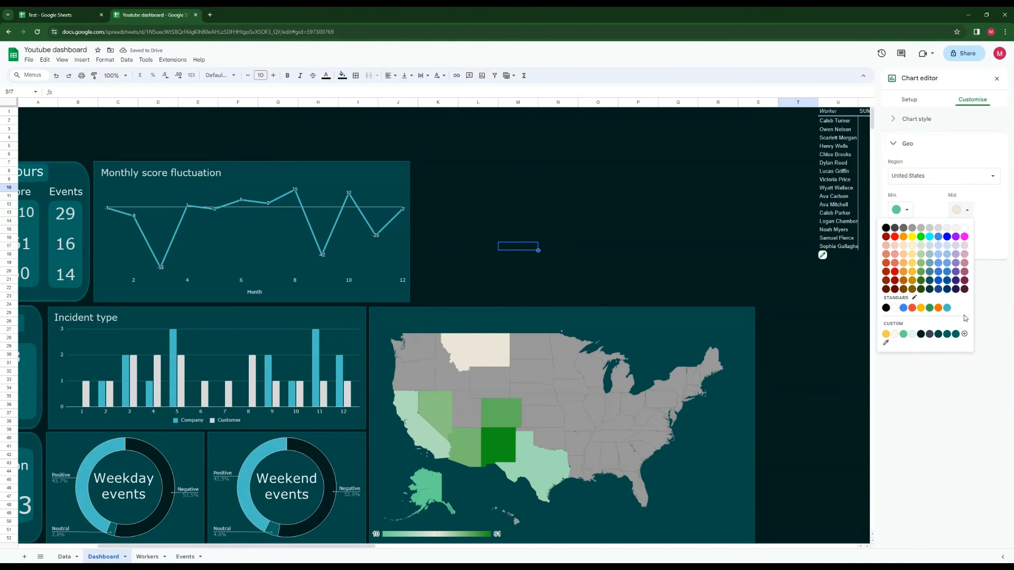
{"action": "left_click", "coordinate": [955, 334]}
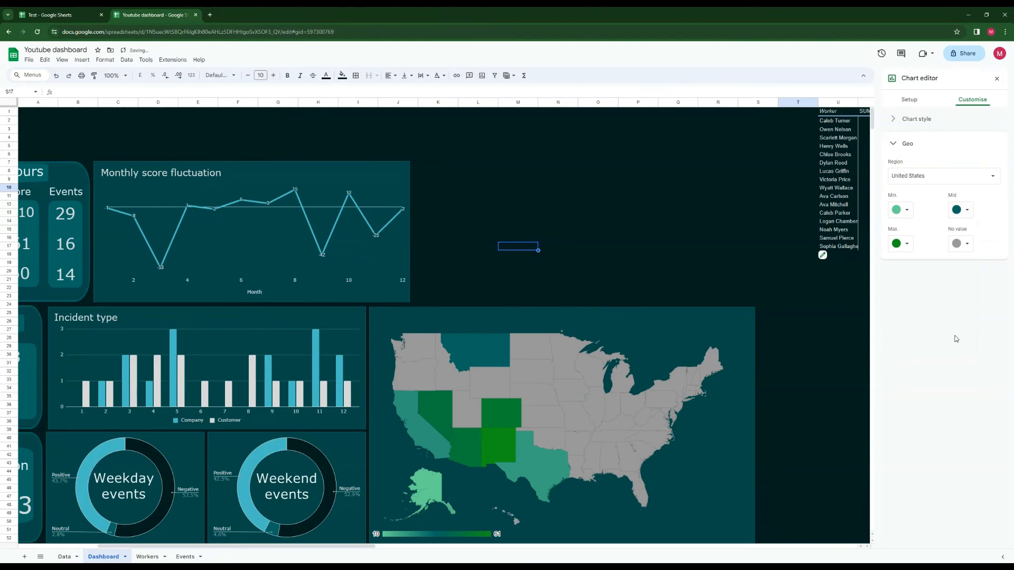
{"action": "left_click", "coordinate": [901, 243]}
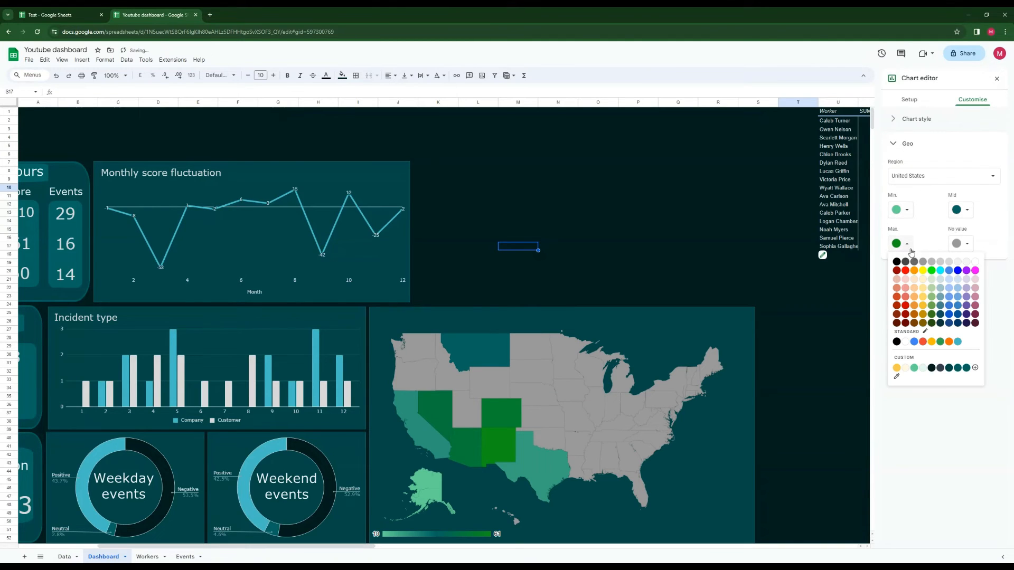
{"action": "left_click", "coordinate": [932, 370]}
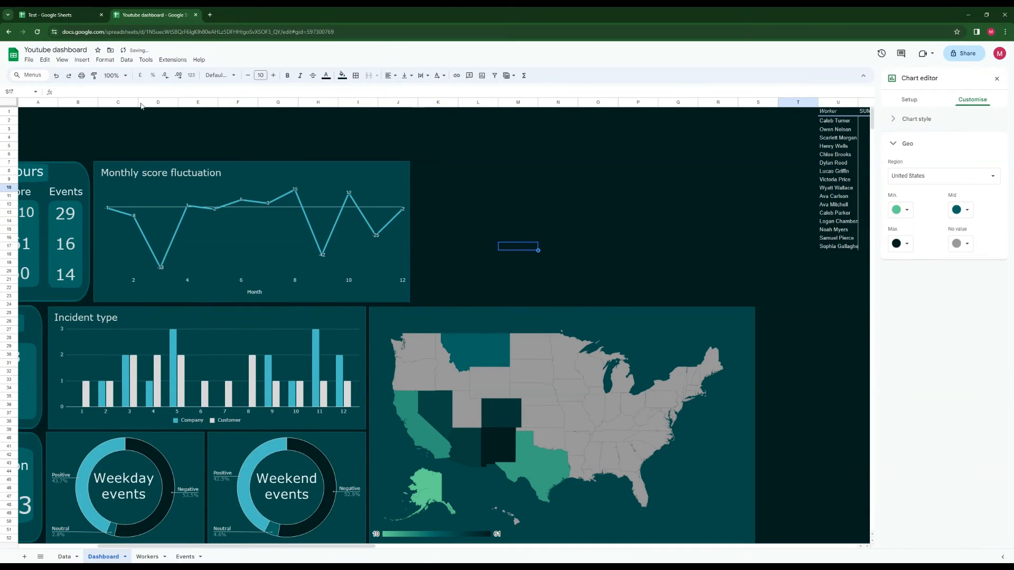
Compare the map's colours with the Event locations map in the Test spreadsheet and return to the Youtube dashboard spreadsheet
{"action": "left_click", "coordinate": [70, 20]}
{"action": "left_click", "coordinate": [180, 16]}
{"action": "left_click", "coordinate": [58, 15]}
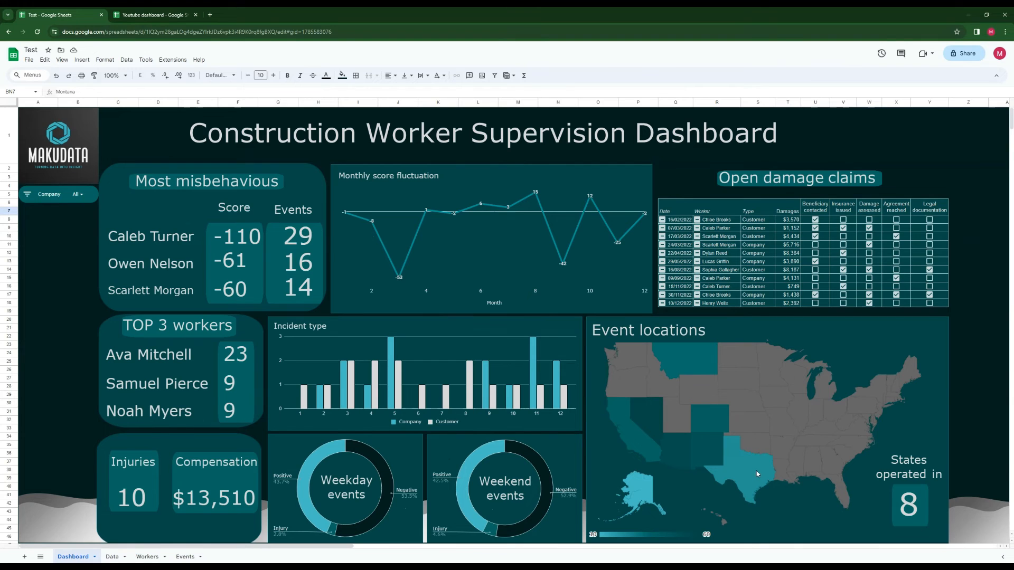
{"action": "left_click", "coordinate": [159, 14]}
Set the map chart's minimum-value colour to a very pale mint and close the chart editor
{"action": "left_click", "coordinate": [904, 210]}
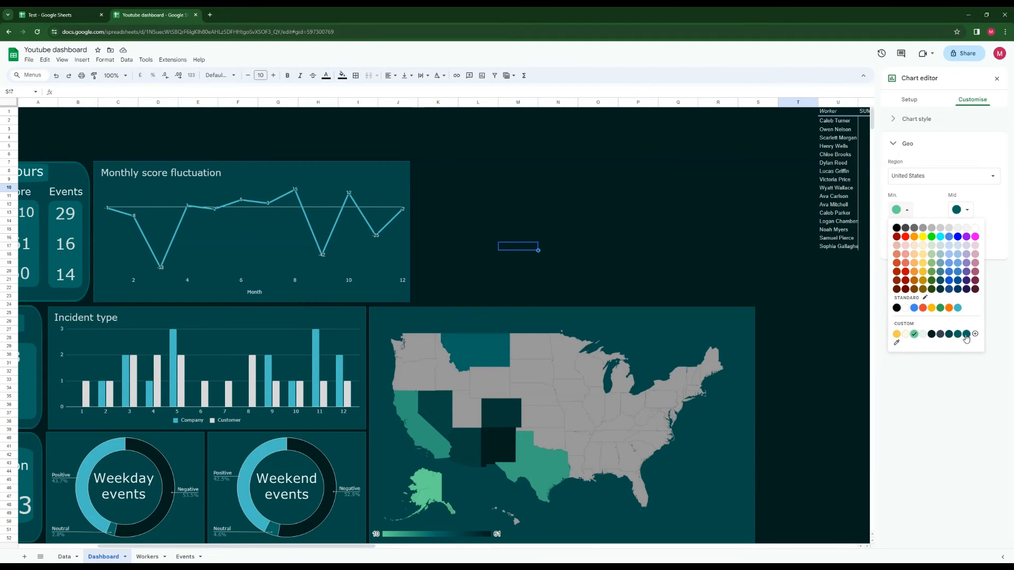
{"action": "left_click", "coordinate": [922, 334]}
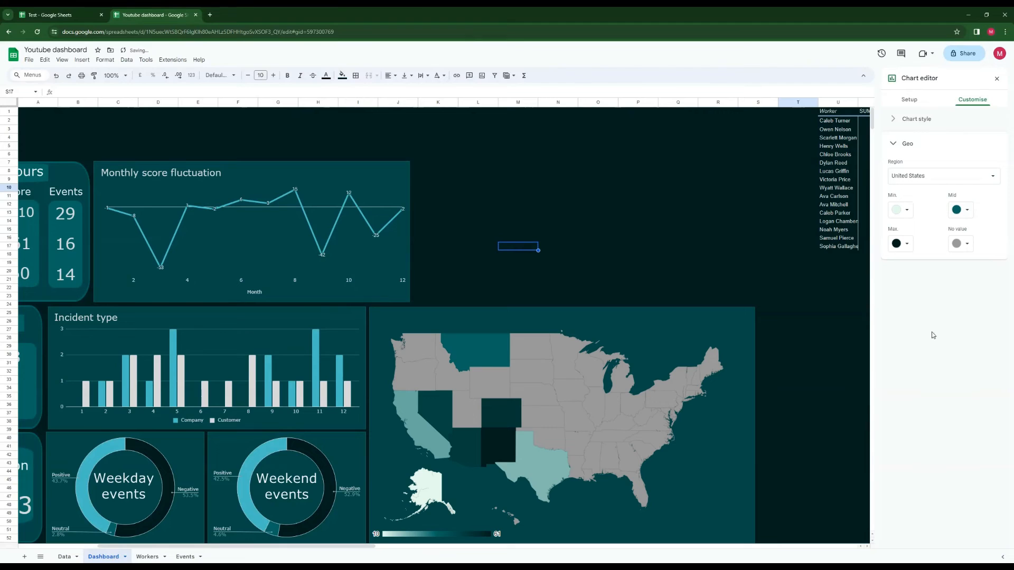
{"action": "left_click", "coordinate": [966, 210]}
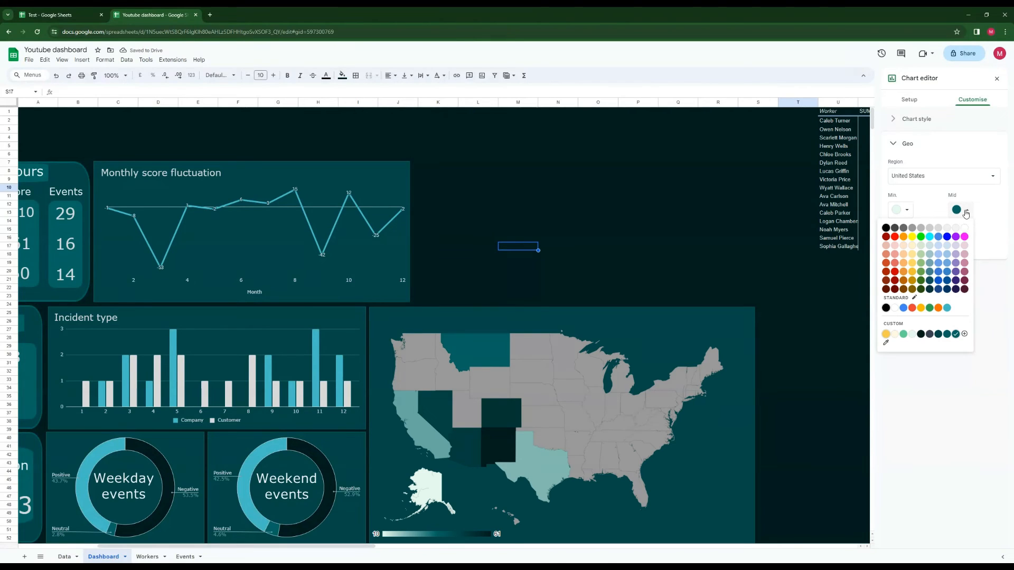
{"action": "left_click", "coordinate": [966, 212]}
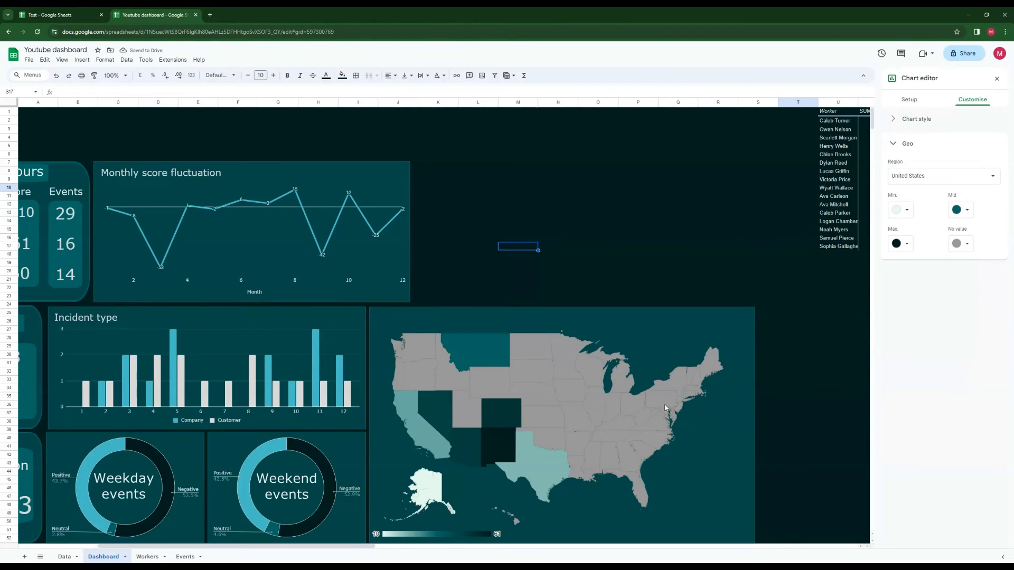
{"action": "left_click", "coordinate": [639, 262]}
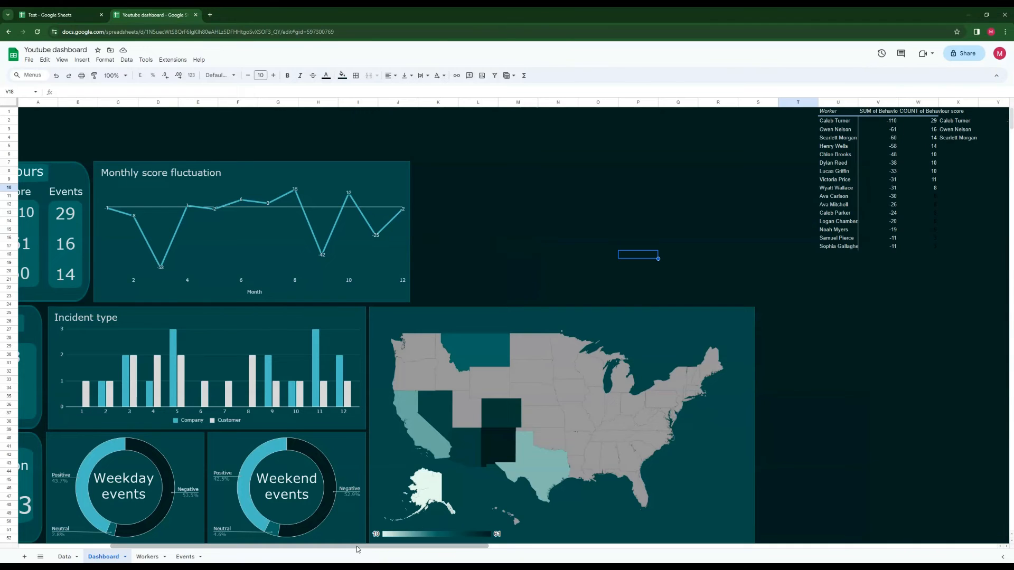
{"action": "left_click_drag", "start_coordinate": [356, 546], "coordinate": [245, 545]}
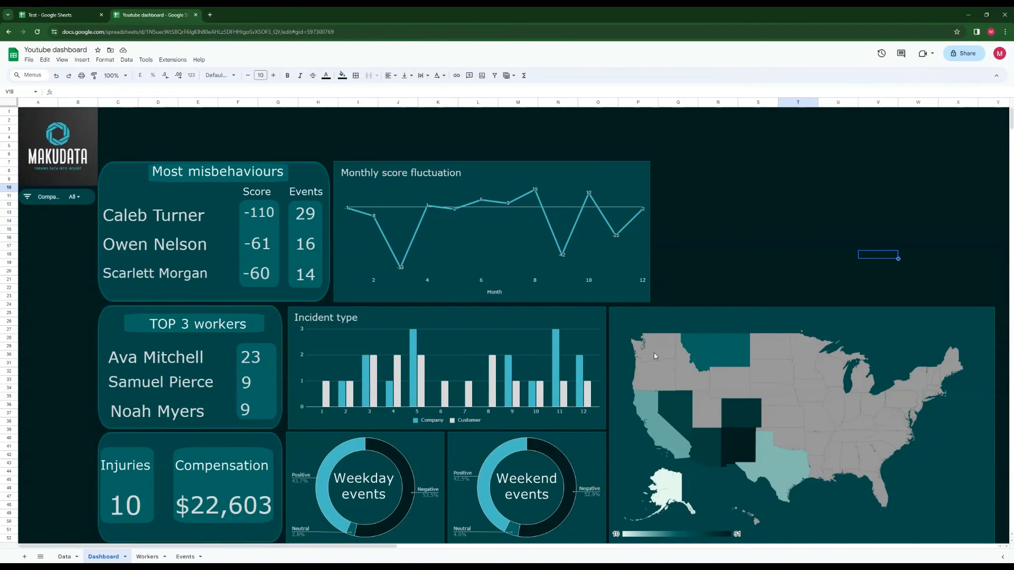
Check how the Test spreadsheet's Event locations map shows its title and the States operated in figure
{"action": "left_click", "coordinate": [53, 14]}
{"action": "left_click", "coordinate": [163, 14]}
{"action": "left_click", "coordinate": [808, 264]}
{"action": "left_click", "coordinate": [84, 15]}
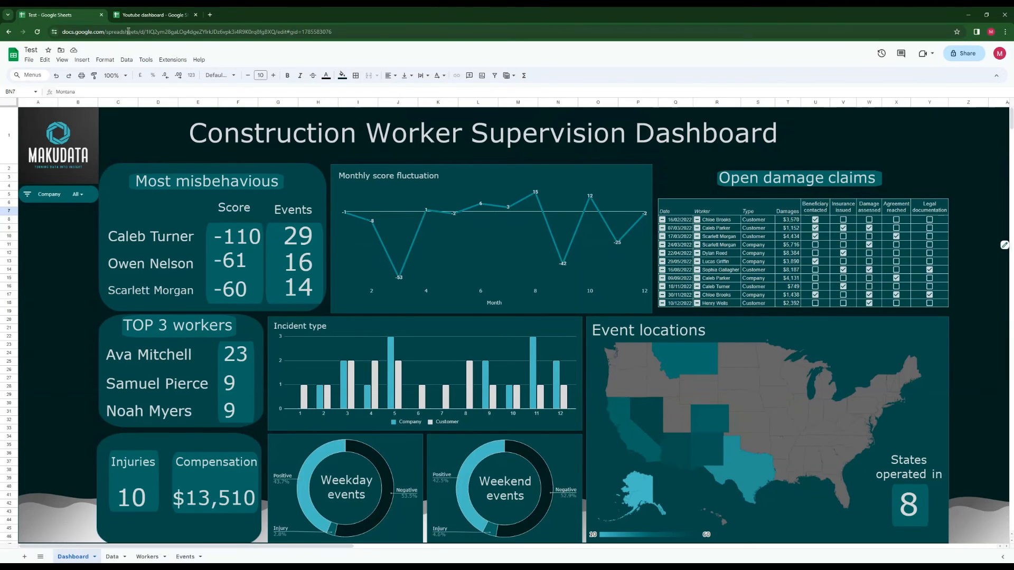
{"action": "left_click", "coordinate": [161, 18]}
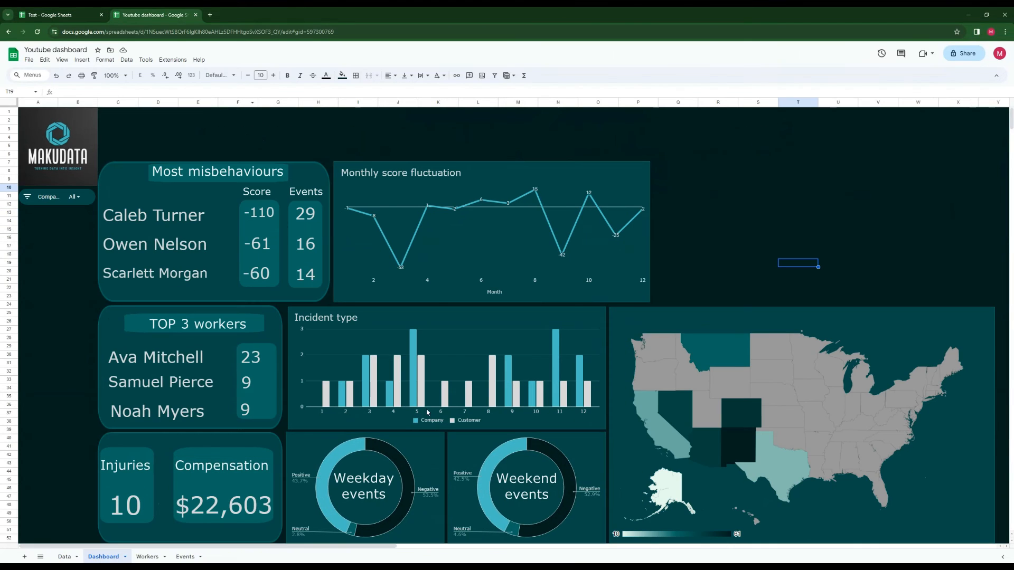
Copy the teal rounded rectangle from the TOP 3 workers card and place it in the map's lower-right corner
{"action": "left_click", "coordinate": [267, 402]}
{"action": "left_click", "coordinate": [727, 253]}
{"action": "key", "text": "ctrl+v"}
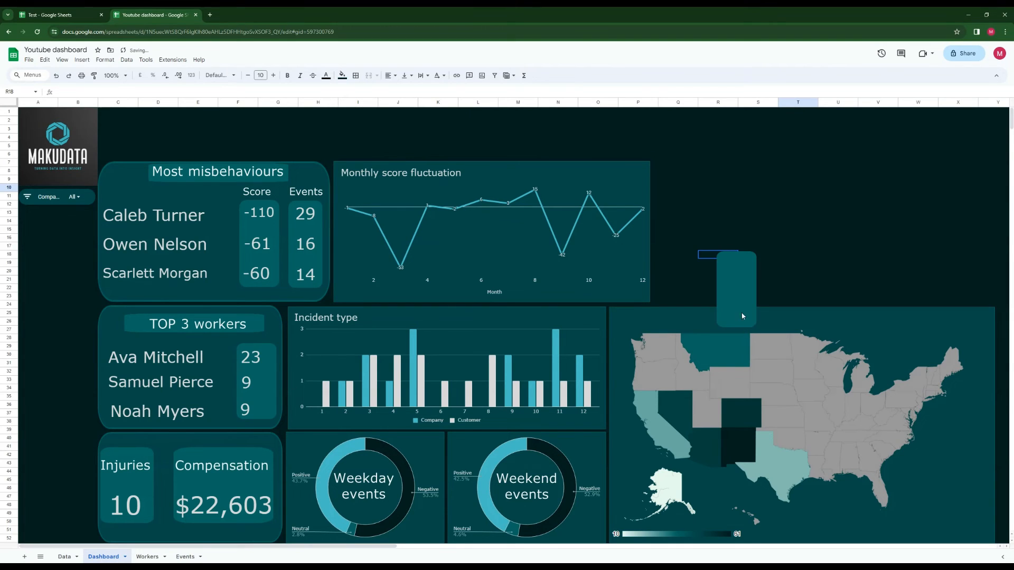
{"action": "left_click_drag", "start_coordinate": [735, 293], "coordinate": [967, 504]}
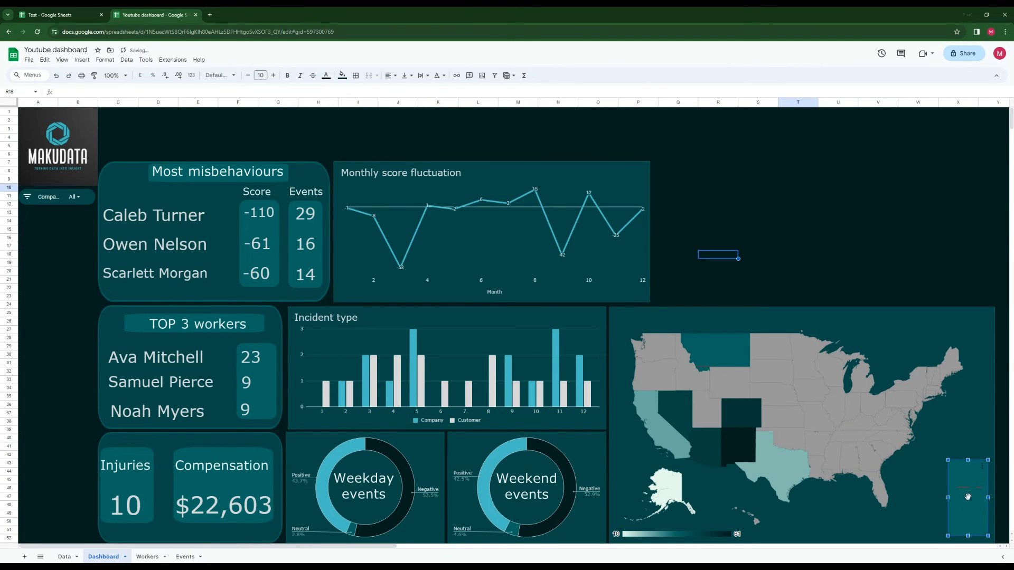
{"action": "left_click", "coordinate": [870, 213]}
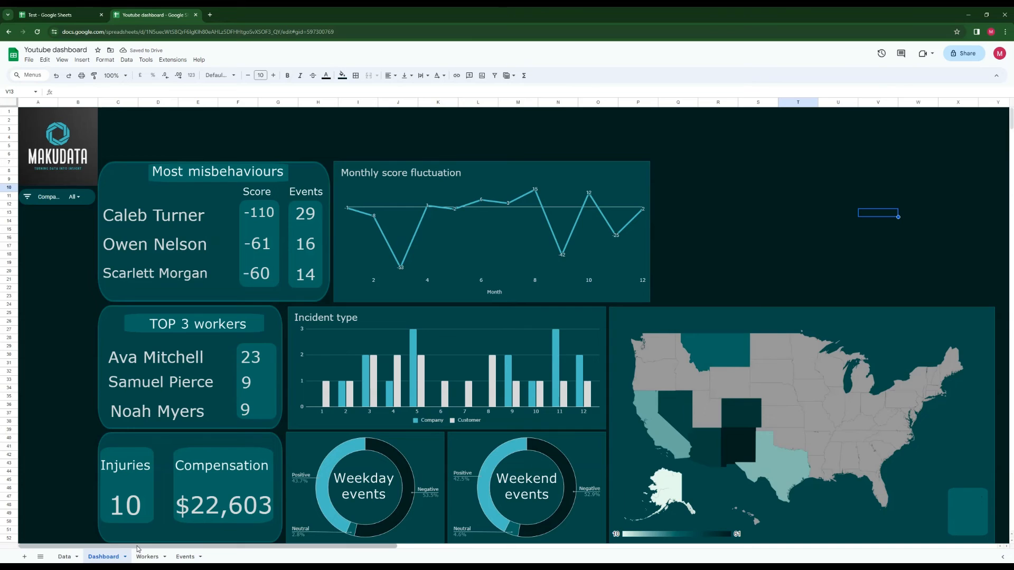
Enter the formula =countunique(BG:BG)-1 in cell BJ2 to count the distinct states in the pivot table
{"action": "left_click_drag", "start_coordinate": [137, 546], "coordinate": [785, 544]}
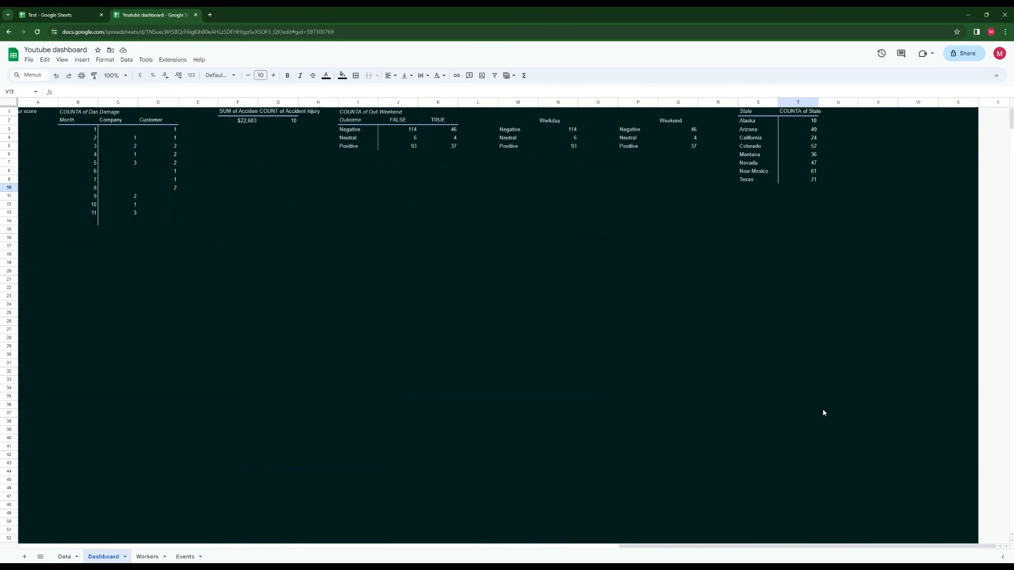
{"action": "left_click", "coordinate": [869, 121]}
{"action": "type", "text": "=coun"}
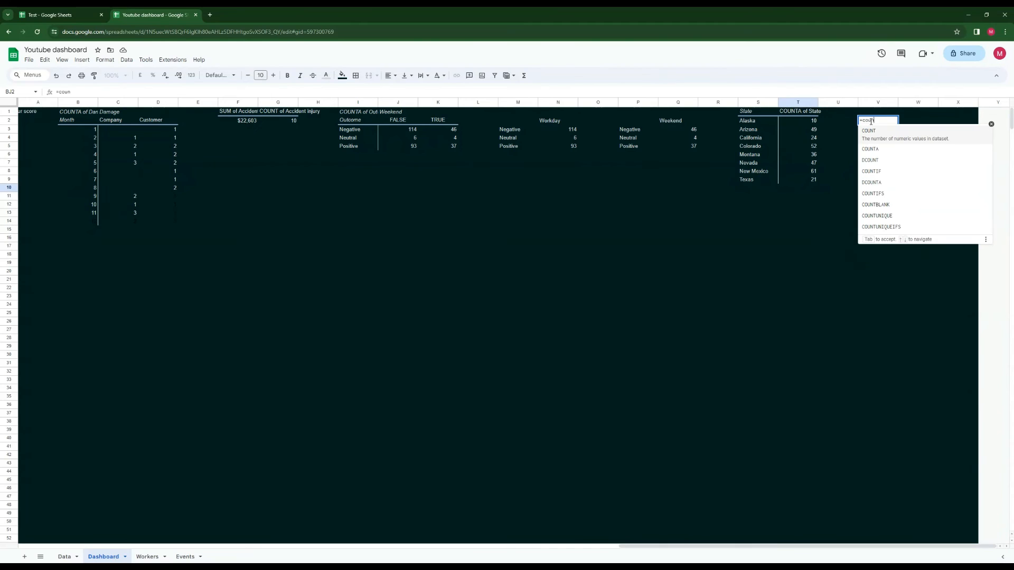
{"action": "type", "text": "tunique("}
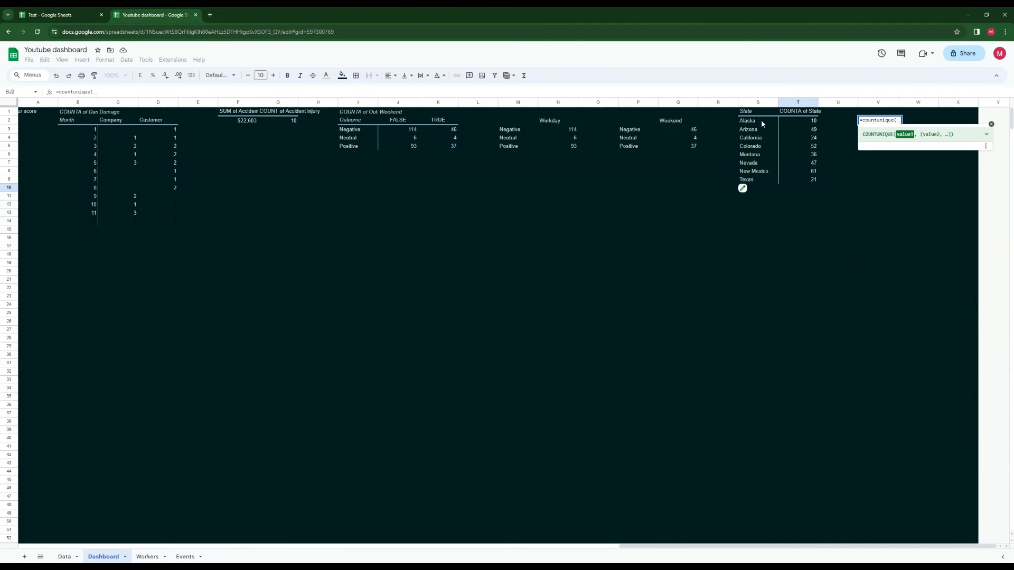
{"action": "left_click_drag", "start_coordinate": [761, 119], "coordinate": [763, 179]}
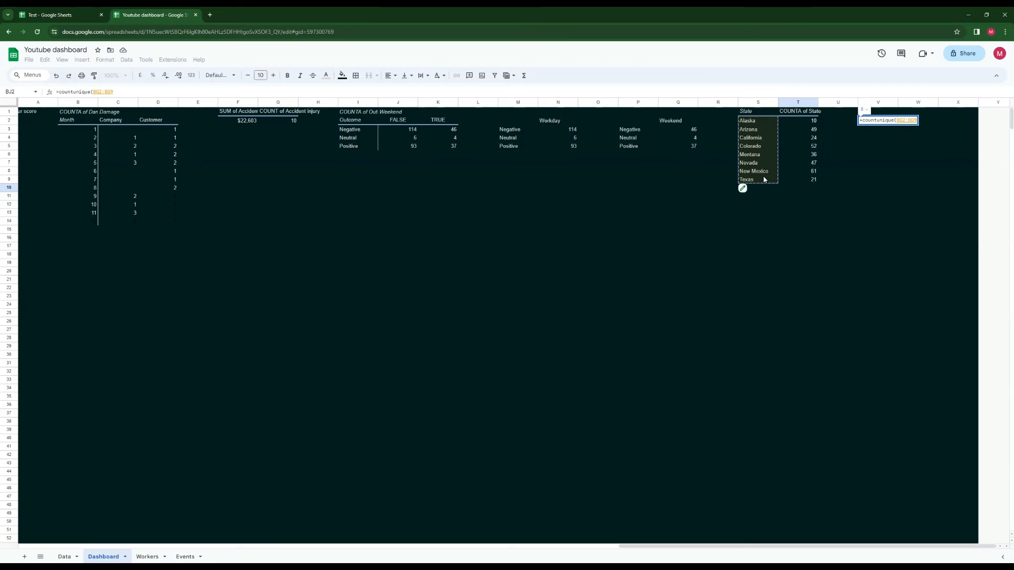
{"action": "left_click", "coordinate": [762, 104]}
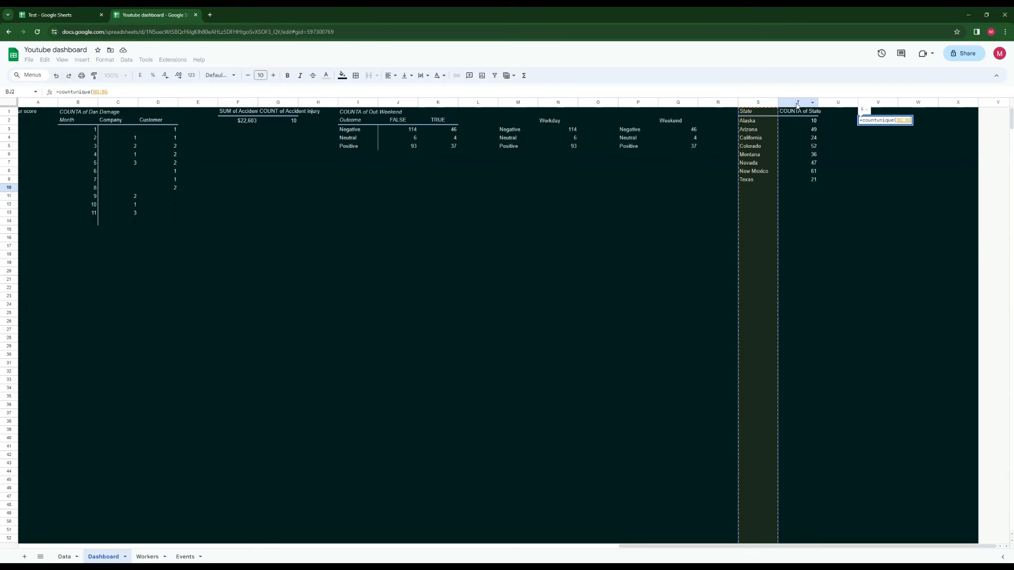
{"action": "type", "text": "-1"}
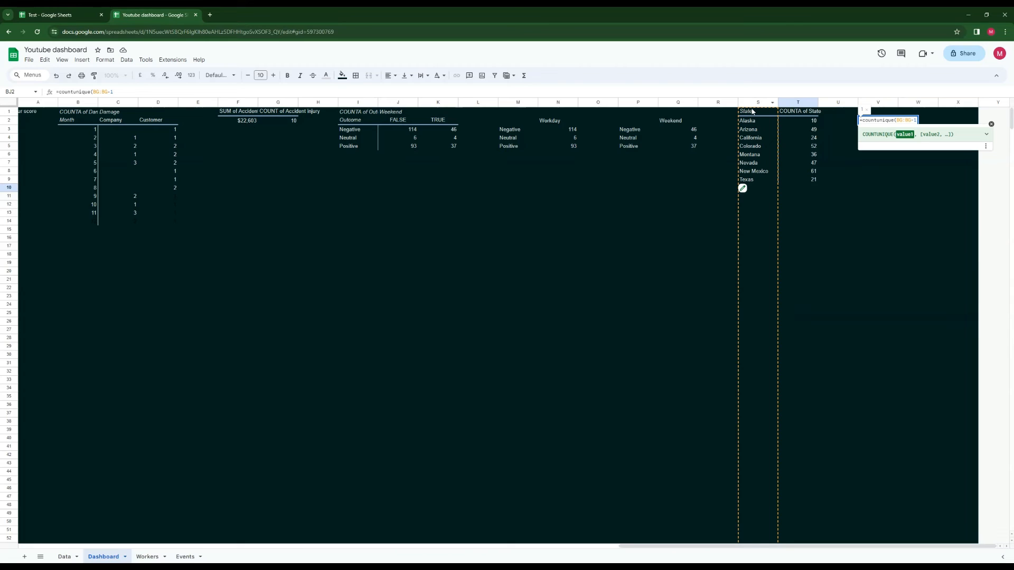
{"action": "type", "text": ")"}
{"action": "key", "text": "BackSpace"}
{"action": "key", "text": "BackSpace"}
{"action": "key", "text": "BackSpace"}
{"action": "type", "text": ")"}
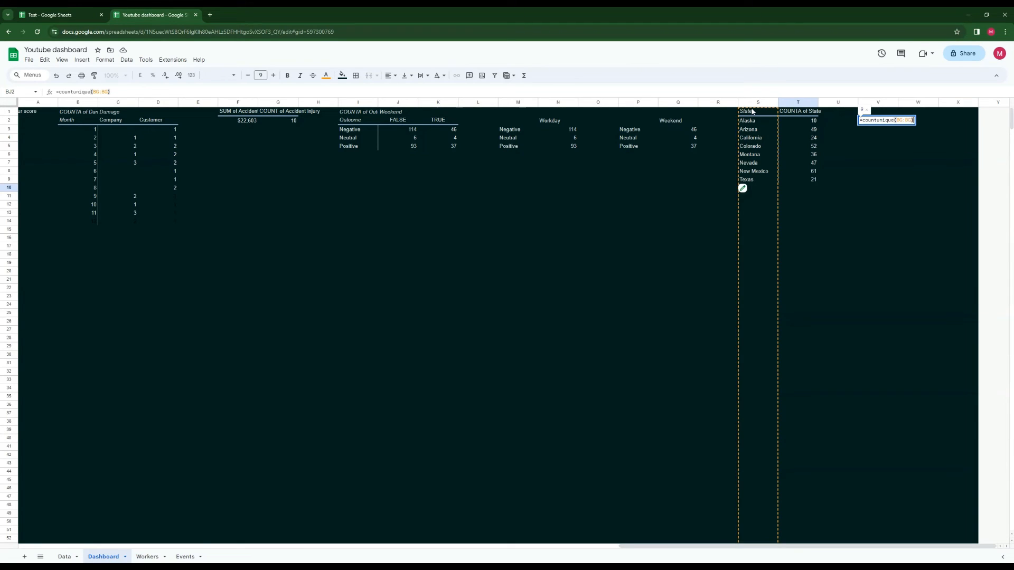
{"action": "key", "text": "Return"}
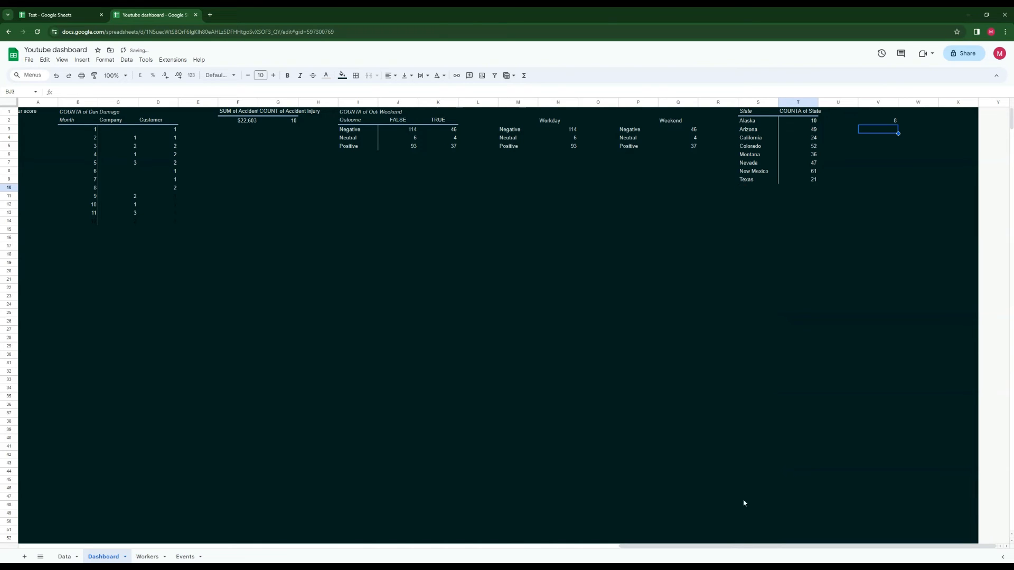
Copy the first worker's score scorecard from the TOP 3 workers card and paste it near the map chart
{"action": "left_click_drag", "start_coordinate": [651, 549], "coordinate": [51, 549]}
{"action": "double_click", "coordinate": [256, 363]}
{"action": "key", "text": "ctrl+c"}
{"action": "left_click", "coordinate": [760, 239]}
{"action": "key", "text": "ctrl+v"}
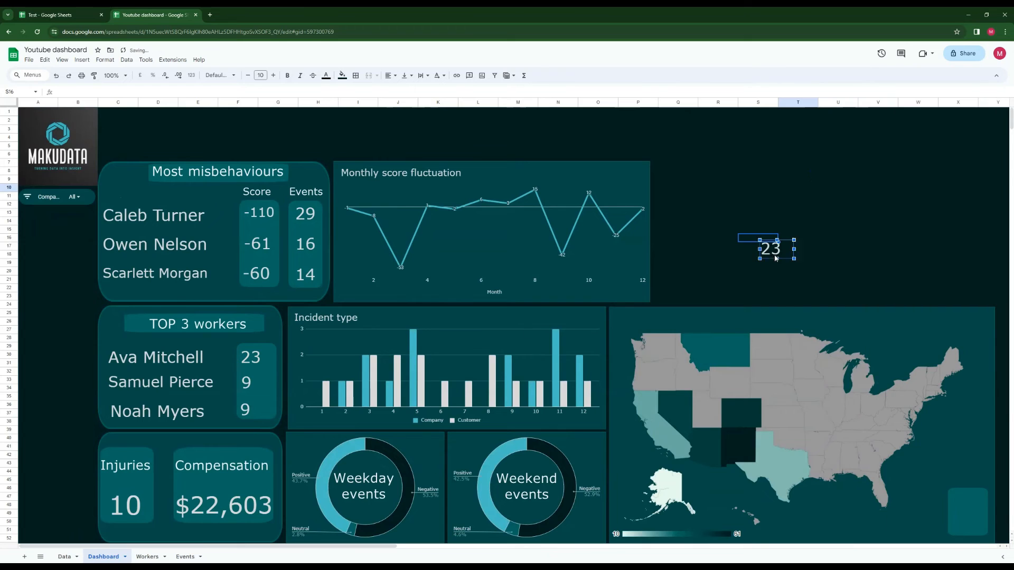
{"action": "left_click_drag", "start_coordinate": [773, 251], "coordinate": [970, 512]}
Set the pasted scorecard's data range to cell BJ2, the distinct state count
{"action": "double_click", "coordinate": [970, 512]}
{"action": "left_click", "coordinate": [994, 163]}
{"action": "left_click_drag", "start_coordinate": [37, 547], "coordinate": [602, 546]}
{"action": "left_click", "coordinate": [760, 121]}
{"action": "left_click", "coordinate": [554, 382]}
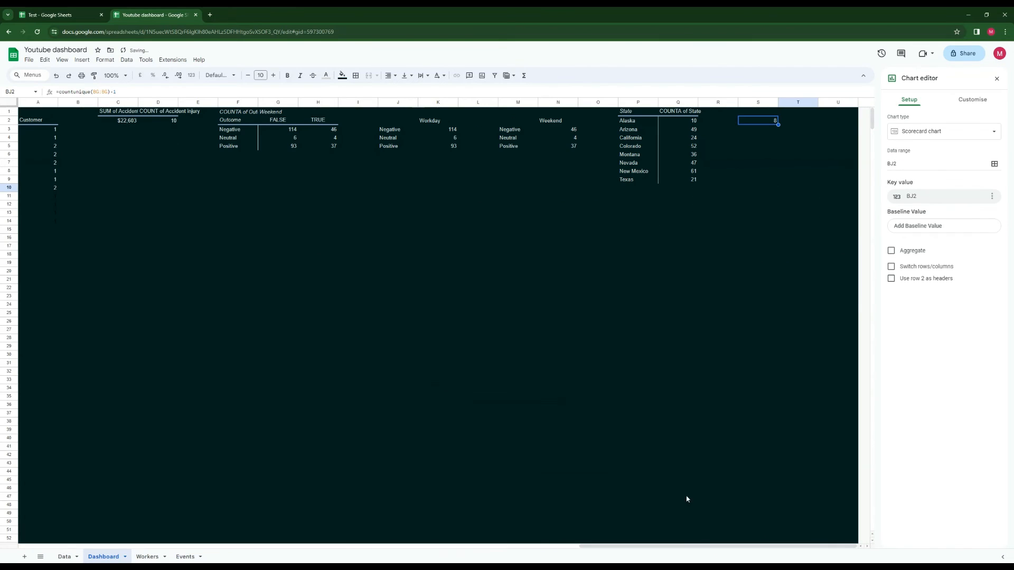
Close the chart editor and reposition the copied rounded rectangle within the map's lower-right corner
{"action": "left_click_drag", "start_coordinate": [686, 546], "coordinate": [192, 547]}
{"action": "left_click", "coordinate": [996, 79]}
{"action": "left_click", "coordinate": [877, 437]}
{"action": "left_click", "coordinate": [766, 452]}
{"action": "left_click_drag", "start_coordinate": [767, 453], "coordinate": [829, 474]}
{"action": "left_click", "coordinate": [834, 393]}
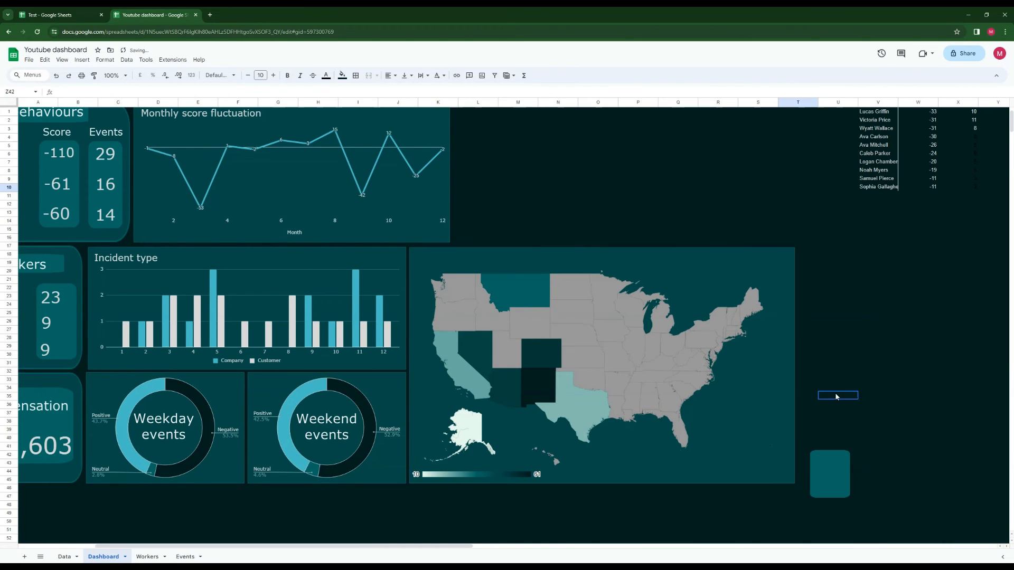
{"action": "key", "text": "ctrl+z"}
{"action": "key", "text": "ctrl+y"}
{"action": "left_click_drag", "start_coordinate": [660, 546], "coordinate": [370, 547]}
{"action": "scroll", "coordinate": [825, 439], "scroll_direction": "down", "scroll_amount": 2}
{"action": "left_click_drag", "start_coordinate": [825, 439], "coordinate": [758, 404]}
{"action": "scroll", "coordinate": [877, 404], "scroll_direction": "up", "scroll_amount": 2}
{"action": "left_click", "coordinate": [877, 404]}
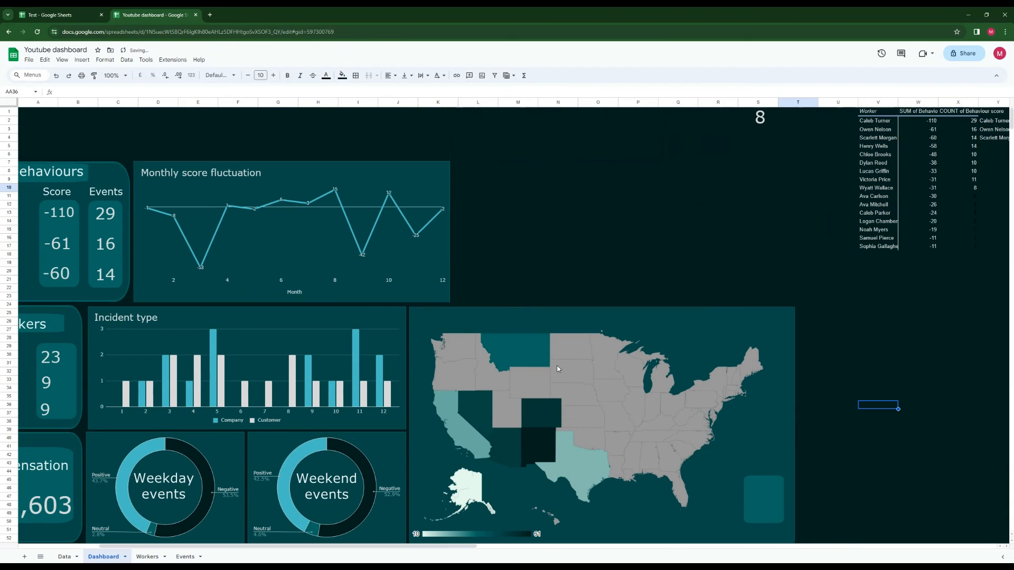
Move the state count scorecard onto the rounded rectangle in the map's lower-right corner
{"action": "left_click_drag", "start_coordinate": [759, 118], "coordinate": [769, 496]}
{"action": "left_click_drag", "start_coordinate": [791, 475], "coordinate": [764, 498]}
{"action": "left_click", "coordinate": [807, 492]}
{"action": "left_click_drag", "start_coordinate": [373, 543], "coordinate": [281, 550]}
{"action": "left_click", "coordinate": [558, 262]}
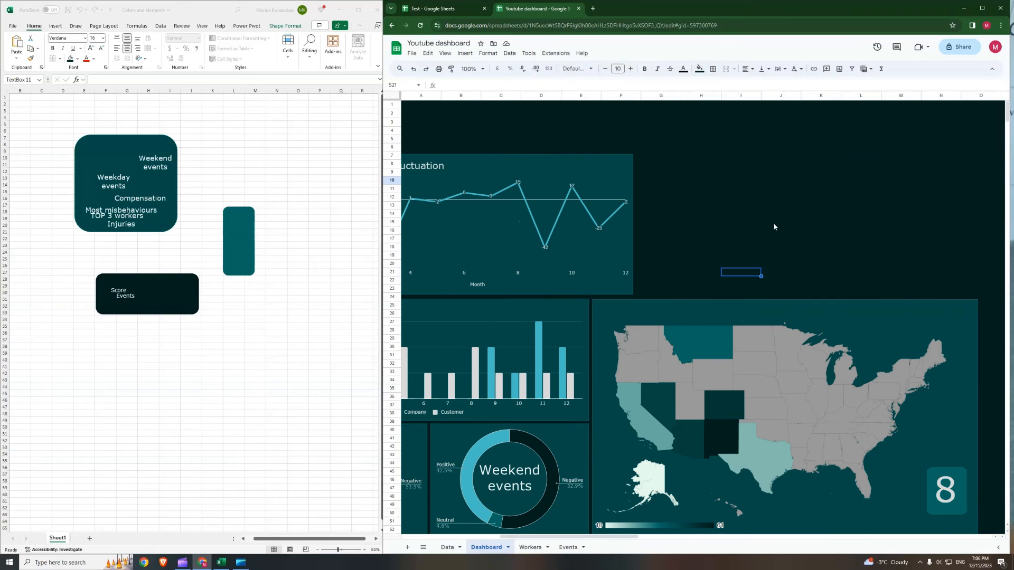
In the Excel elements workbook, duplicate the Weekend events text box and change its text to "Event locations" on one line
{"action": "left_click", "coordinate": [153, 151]}
{"action": "key", "text": "ctrl+c"}
{"action": "key", "text": "ctrl+v"}
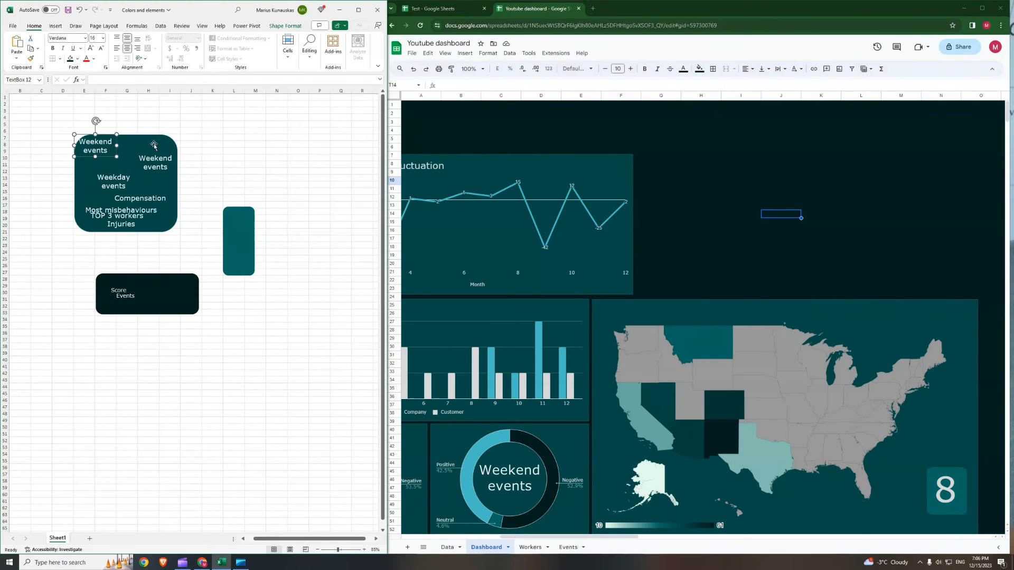
{"action": "left_click_drag", "start_coordinate": [100, 134], "coordinate": [114, 139]}
{"action": "left_click", "coordinate": [449, 9]}
{"action": "left_click_drag", "start_coordinate": [465, 537], "coordinate": [561, 538]}
{"action": "left_click", "coordinate": [538, 9]}
{"action": "triple_click", "coordinate": [110, 157]}
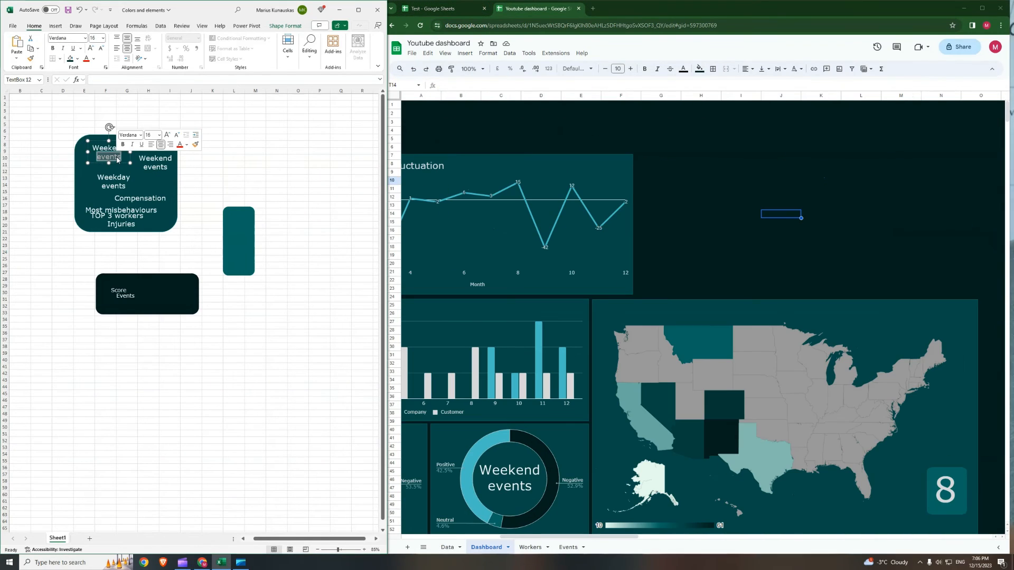
{"action": "type", "text": "Event locations"}
{"action": "left_click_drag", "start_coordinate": [130, 152], "coordinate": [150, 151]}
Copy the Event locations text box into the Google Sheets Dashboard sheet
{"action": "key", "text": "ctrl+c"}
{"action": "left_click", "coordinate": [770, 310]}
{"action": "key", "text": "ctrl+v"}
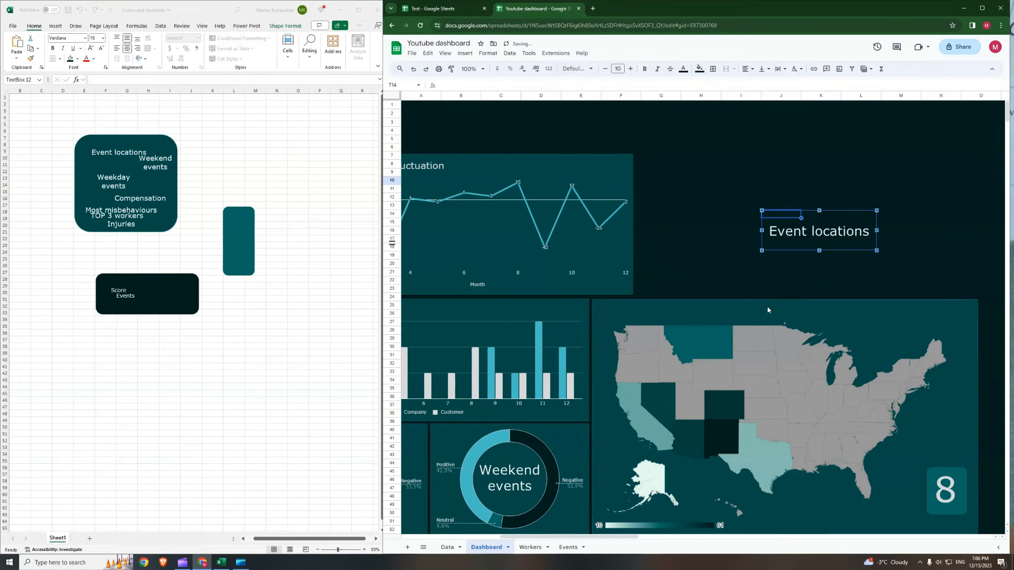
Place the Event locations title over the map's upper-left corner
{"action": "left_click_drag", "start_coordinate": [819, 231], "coordinate": [654, 312]}
{"action": "left_click", "coordinate": [468, 9]}
{"action": "left_click", "coordinate": [538, 9]}
In the Excel elements workbook, duplicate the Weekend events text box and change the copy's text to "States operated in"
{"action": "left_click", "coordinate": [168, 173]}
{"action": "key", "text": "ctrl+c"}
{"action": "left_click", "coordinate": [255, 172]}
{"action": "key", "text": "ctrl+v"}
{"action": "left_click_drag", "start_coordinate": [273, 169], "coordinate": [181, 183]}
{"action": "triple_click", "coordinate": [153, 183]}
{"action": "type", "text": "States operated in"}
Copy the States operated in text box into the Google Sheets dashboard and align it with the state count scorecard beneath it
{"action": "key", "text": "ctrl+c"}
{"action": "left_click", "coordinate": [822, 265]}
{"action": "key", "text": "ctrl+v"}
{"action": "left_click_drag", "start_coordinate": [866, 274], "coordinate": [959, 435]}
{"action": "mouse_move", "coordinate": [934, 494]}
{"action": "left_mouse_down"}
{"action": "mouse_move", "coordinate": [924, 490]}
{"action": "mouse_move", "coordinate": [936, 486]}
{"action": "left_mouse_up"}
{"action": "left_click", "coordinate": [989, 489]}
{"action": "left_click", "coordinate": [861, 207]}
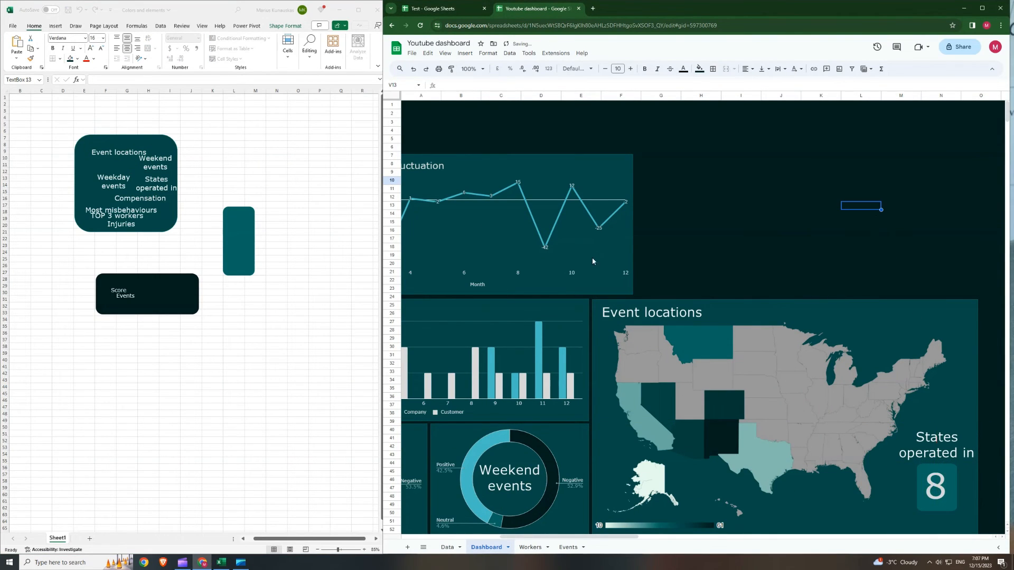
{"action": "left_click", "coordinate": [782, 207]}
Widen the Monthly score fluctuation chart slightly to the right
{"action": "left_click_drag", "start_coordinate": [529, 537], "coordinate": [503, 538]}
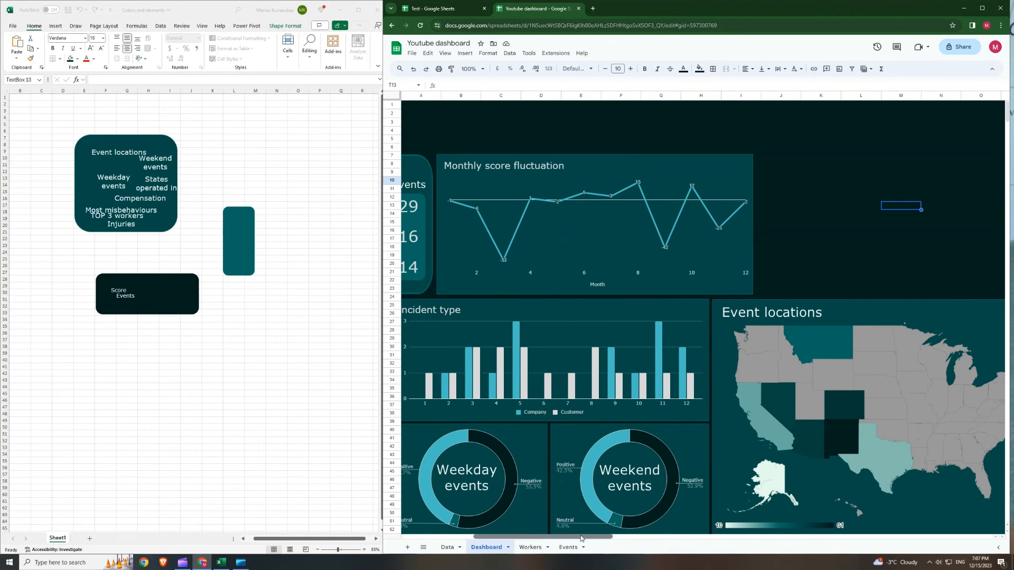
{"action": "left_click_drag", "start_coordinate": [575, 538], "coordinate": [615, 537]}
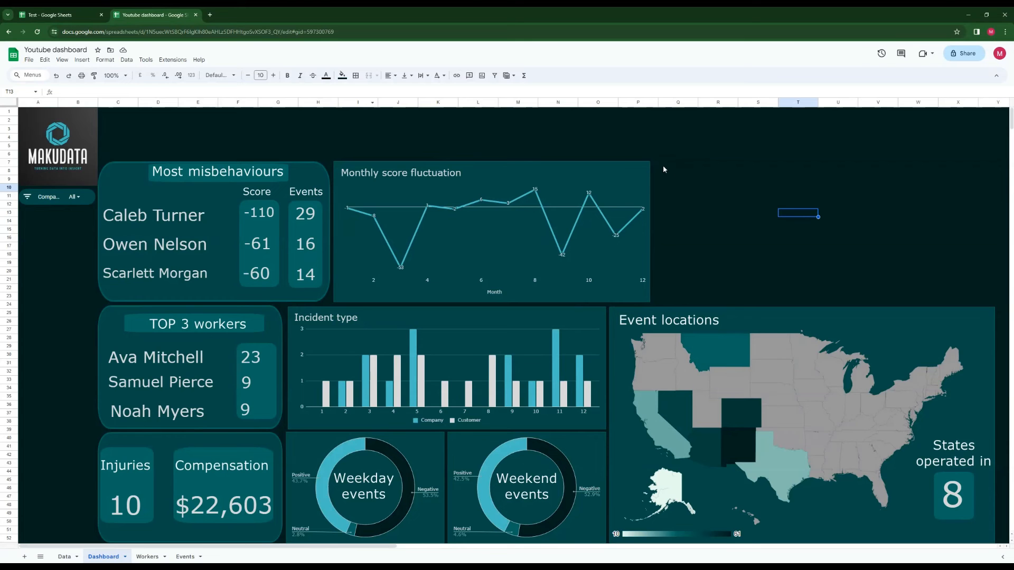
{"action": "left_click_drag", "start_coordinate": [664, 164], "coordinate": [686, 183]}
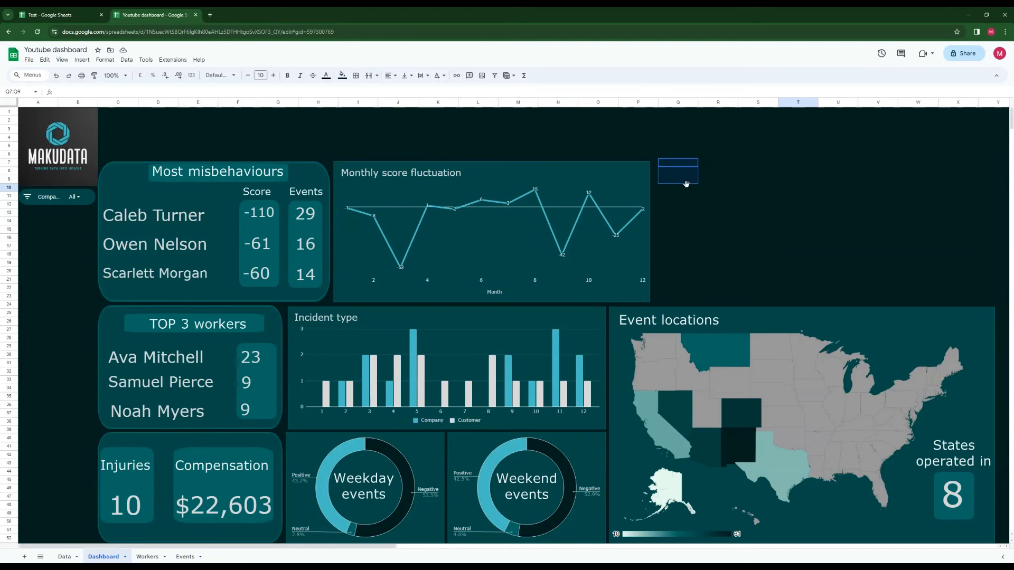
{"action": "left_click", "coordinate": [642, 240]}
{"action": "left_click_drag", "start_coordinate": [650, 231], "coordinate": [657, 232]}
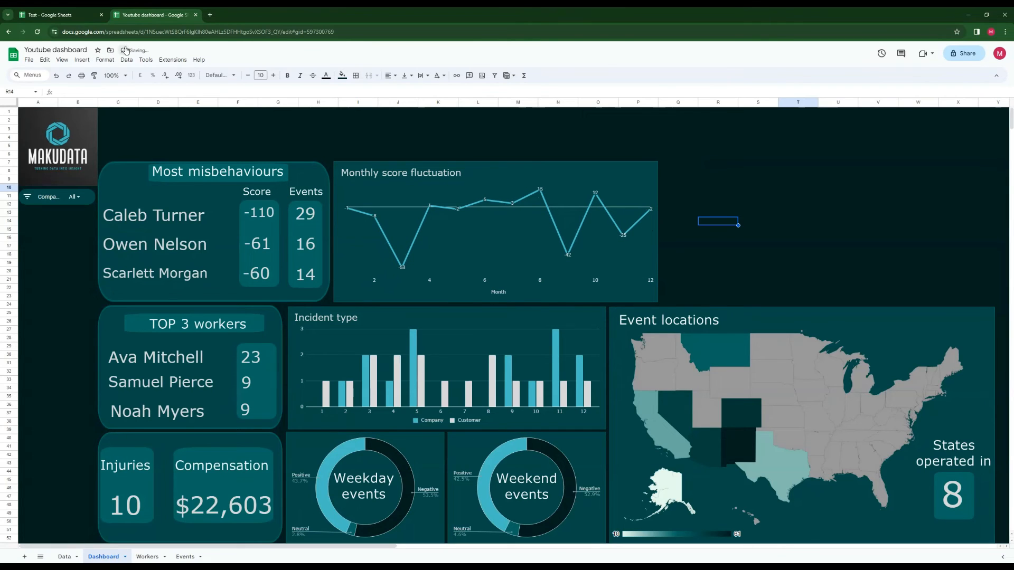
Check the Open damage claims table in the Test spreadsheet, and copy the Accident injury pivot table to cell Q10 of the Youtube dashboard
{"action": "left_click", "coordinate": [81, 16]}
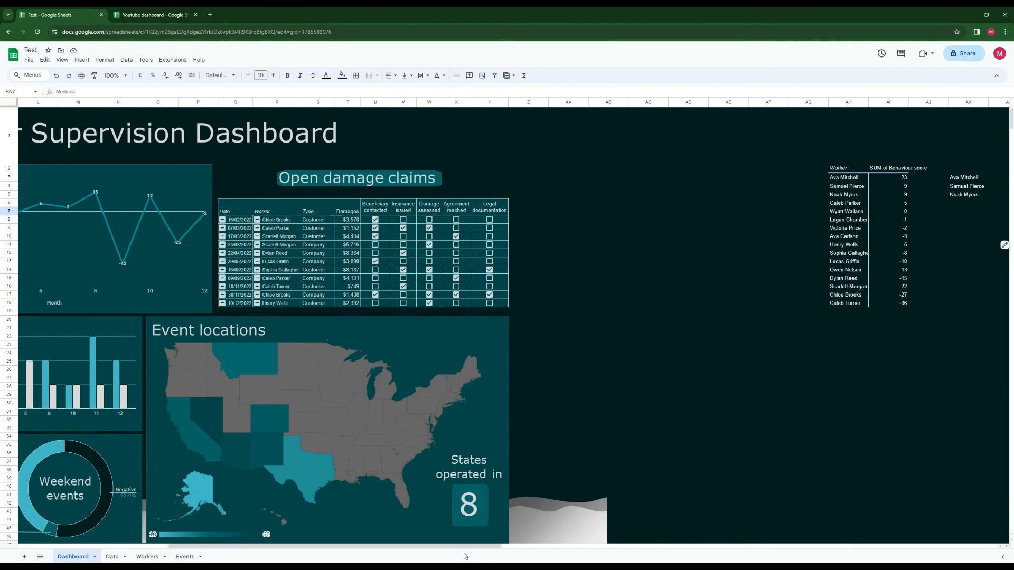
{"action": "left_click_drag", "start_coordinate": [464, 546], "coordinate": [316, 546]}
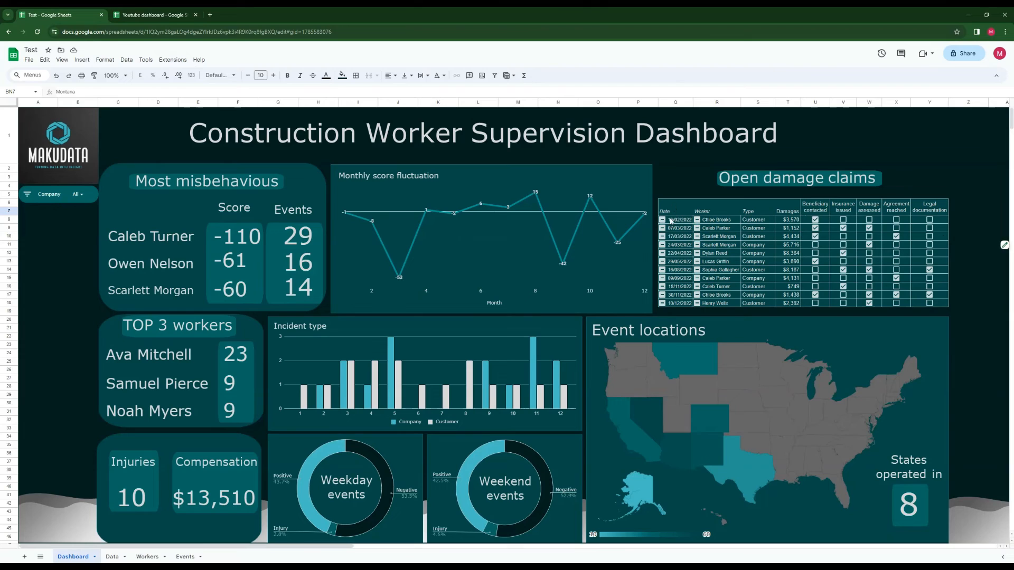
{"action": "left_click_drag", "start_coordinate": [814, 207], "coordinate": [935, 308]}
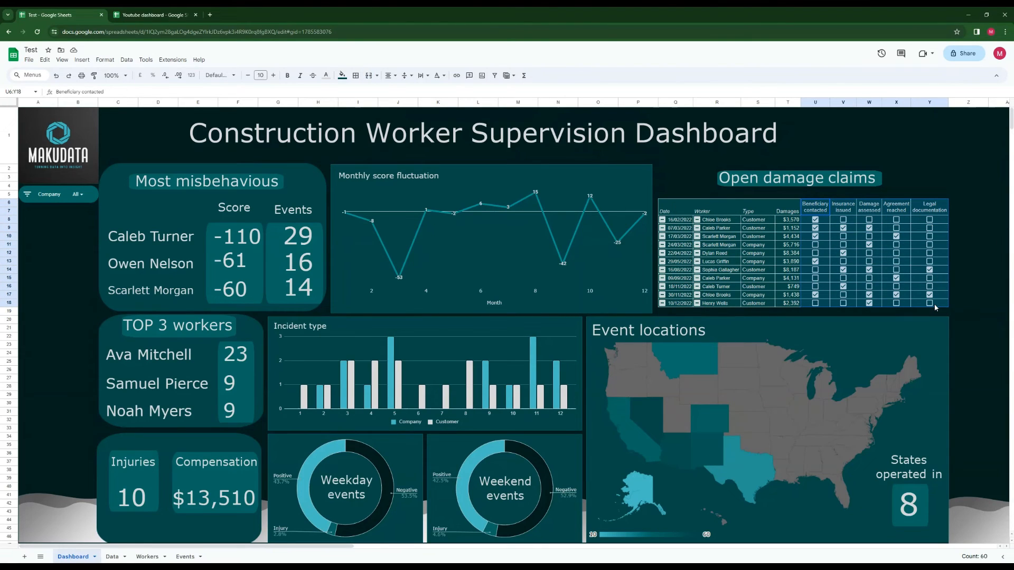
{"action": "left_click", "coordinate": [929, 178]}
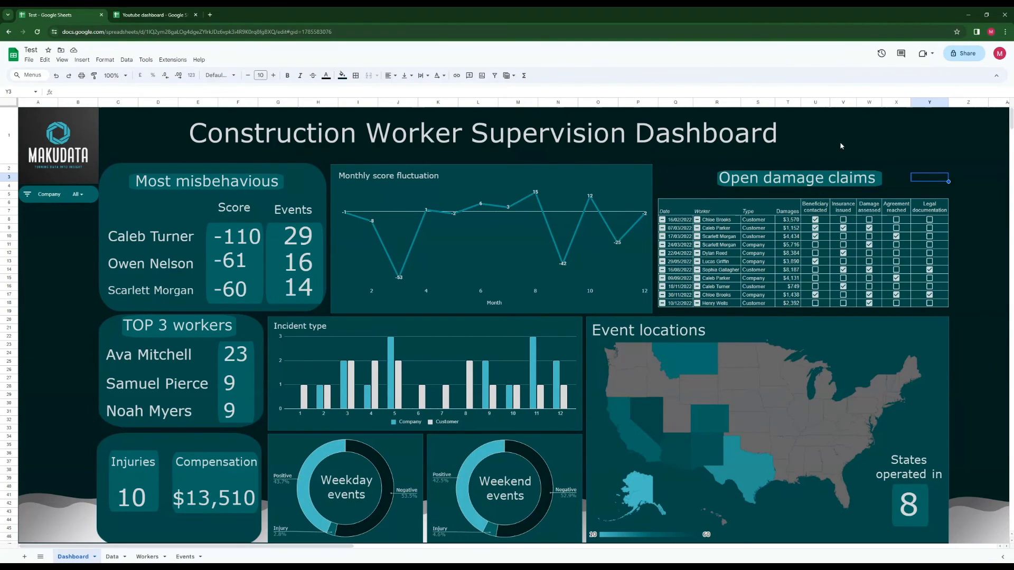
{"action": "left_click", "coordinate": [154, 15]}
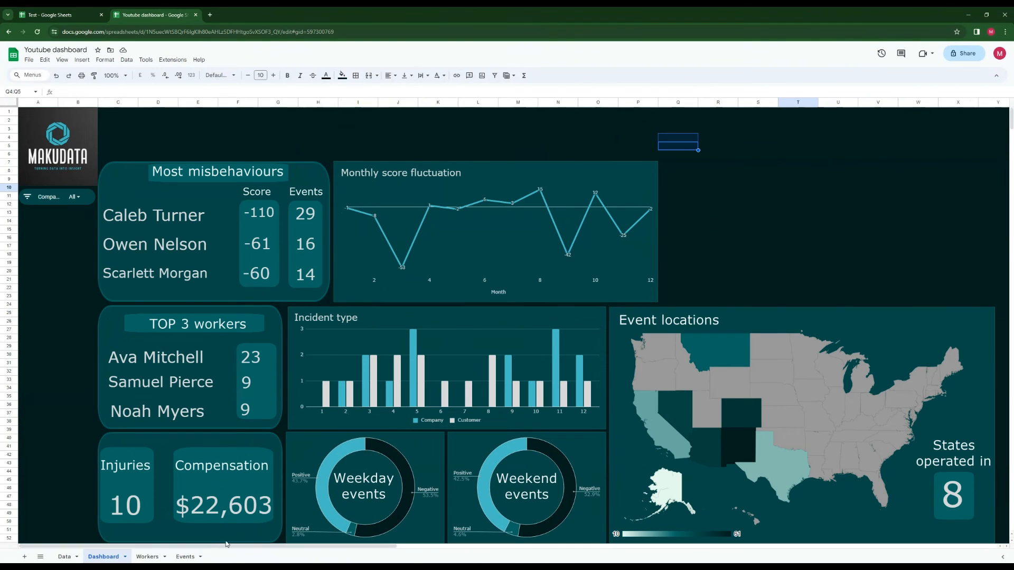
{"action": "left_click_drag", "start_coordinate": [226, 545], "coordinate": [566, 545]}
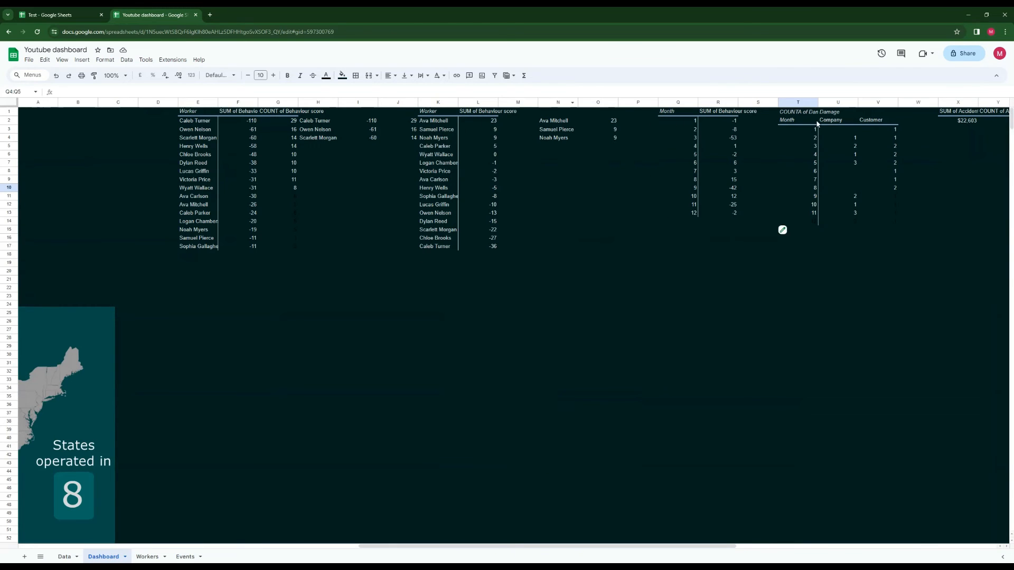
{"action": "left_click_drag", "start_coordinate": [945, 112], "coordinate": [980, 127]}
{"action": "left_click_drag", "start_coordinate": [541, 543], "coordinate": [290, 542]}
{"action": "left_click", "coordinate": [373, 543]}
{"action": "left_click_drag", "start_coordinate": [399, 546], "coordinate": [293, 548]}
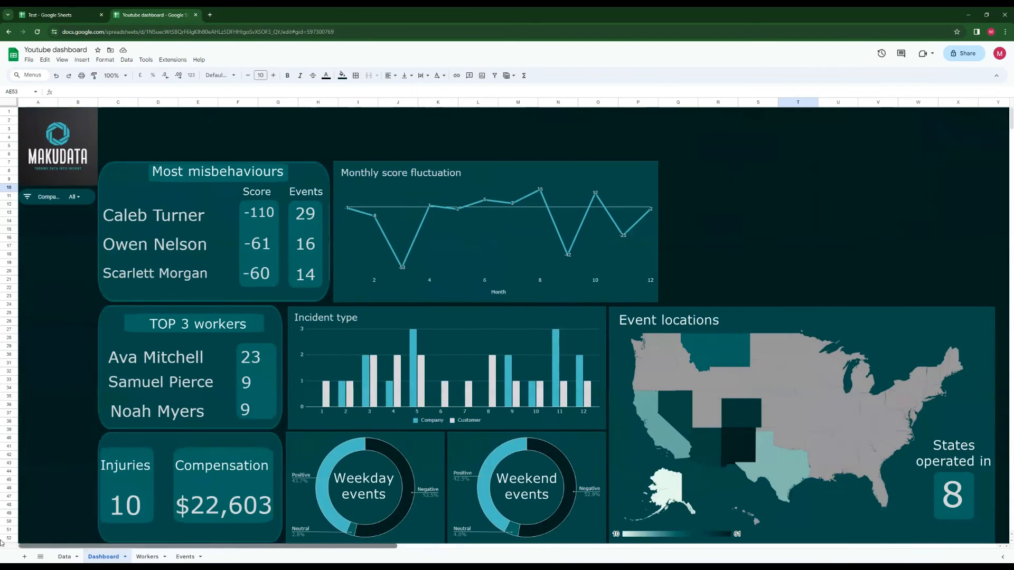
{"action": "left_click", "coordinate": [673, 188]}
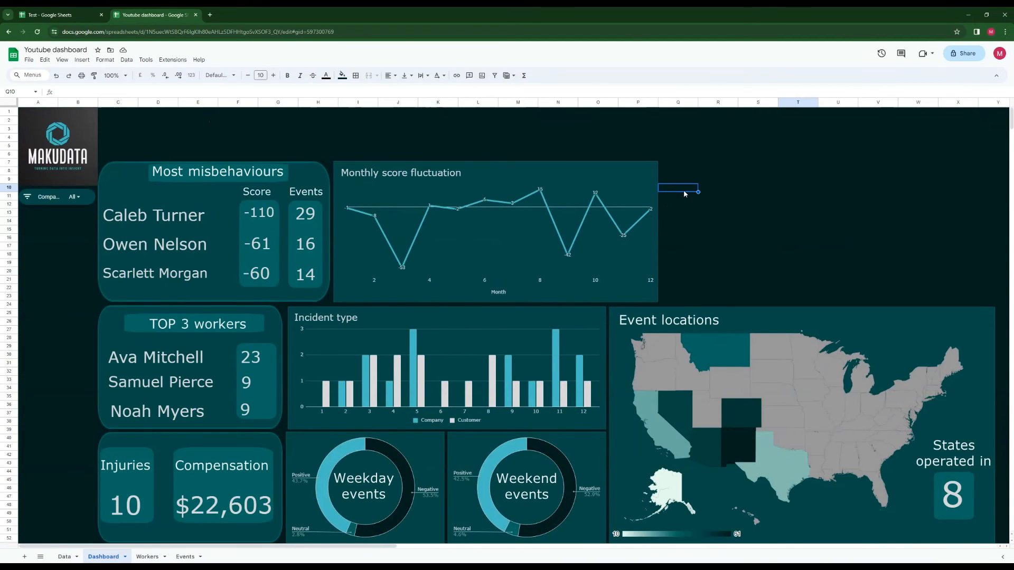
{"action": "key", "text": "ctrl+v"}
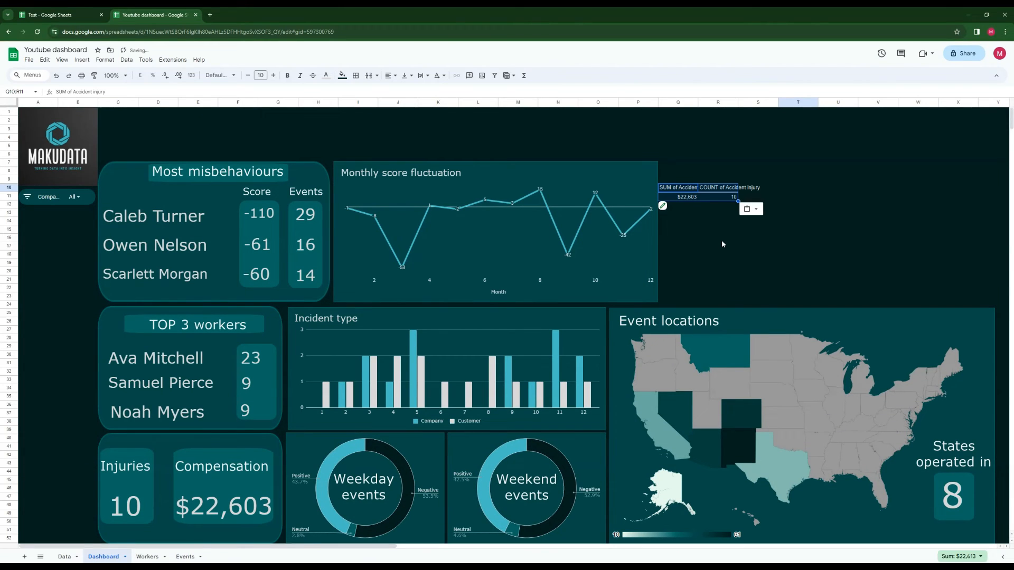
Edit the copied pivot table and remove both Accident injury value fields
{"action": "left_click", "coordinate": [722, 242]}
{"action": "left_click_drag", "start_coordinate": [721, 197], "coordinate": [682, 197]}
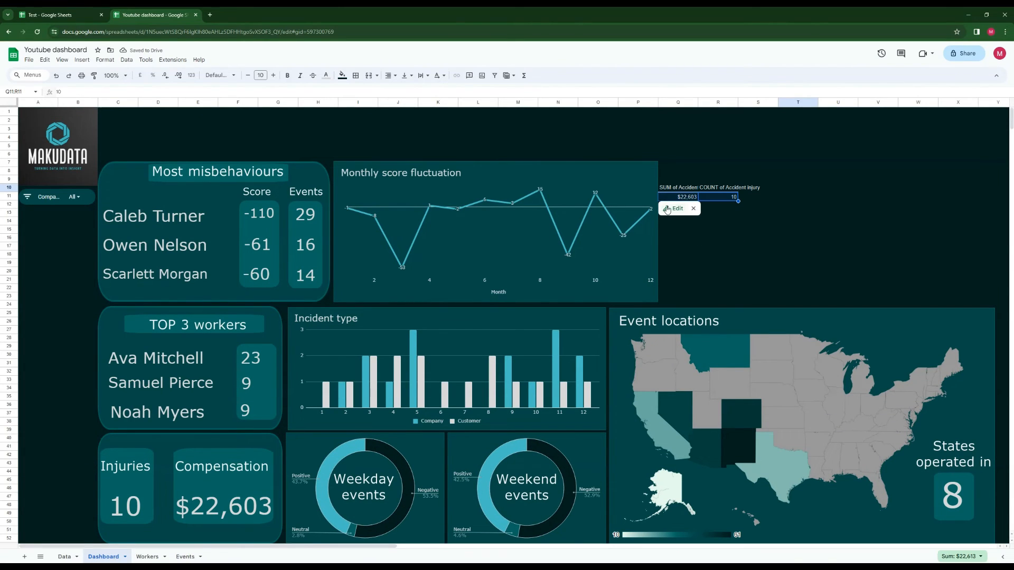
{"action": "left_click", "coordinate": [667, 209]}
{"action": "left_click", "coordinate": [910, 202]}
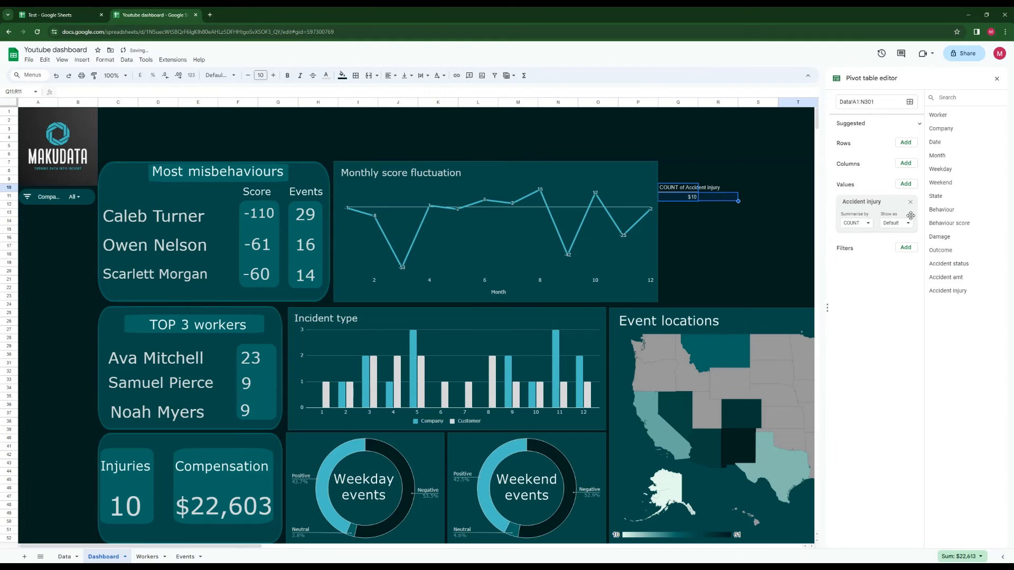
{"action": "left_click", "coordinate": [910, 201]}
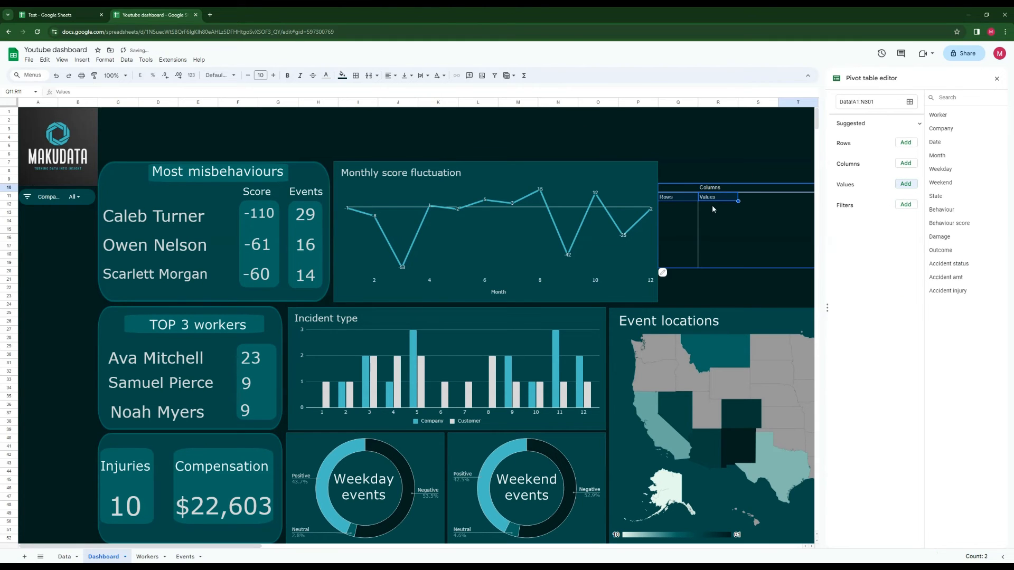
Following the Test spreadsheet's claims table, add Date as a row field in the pivot table and turn off its totals
{"action": "left_click", "coordinate": [55, 18]}
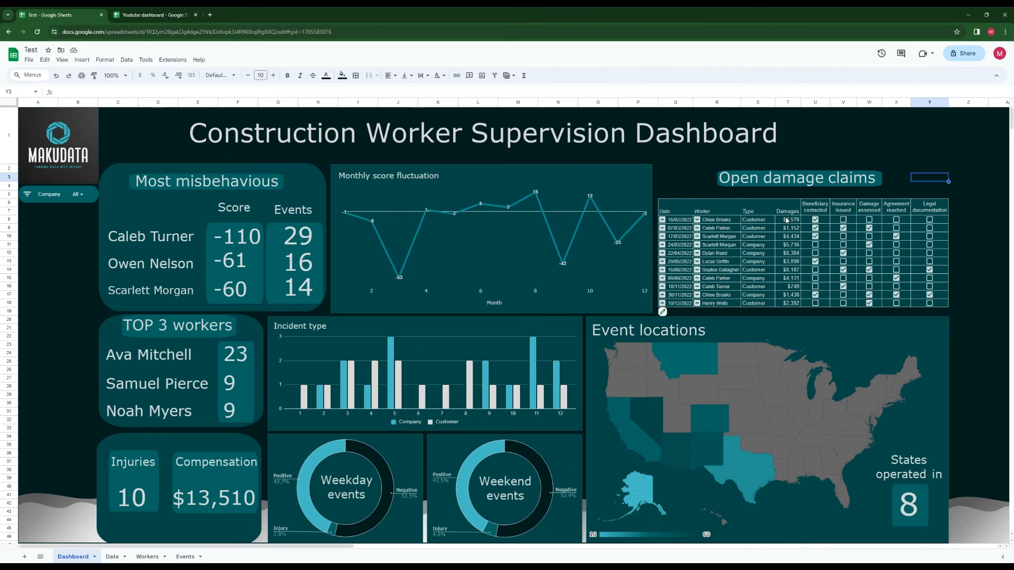
{"action": "left_click", "coordinate": [162, 15]}
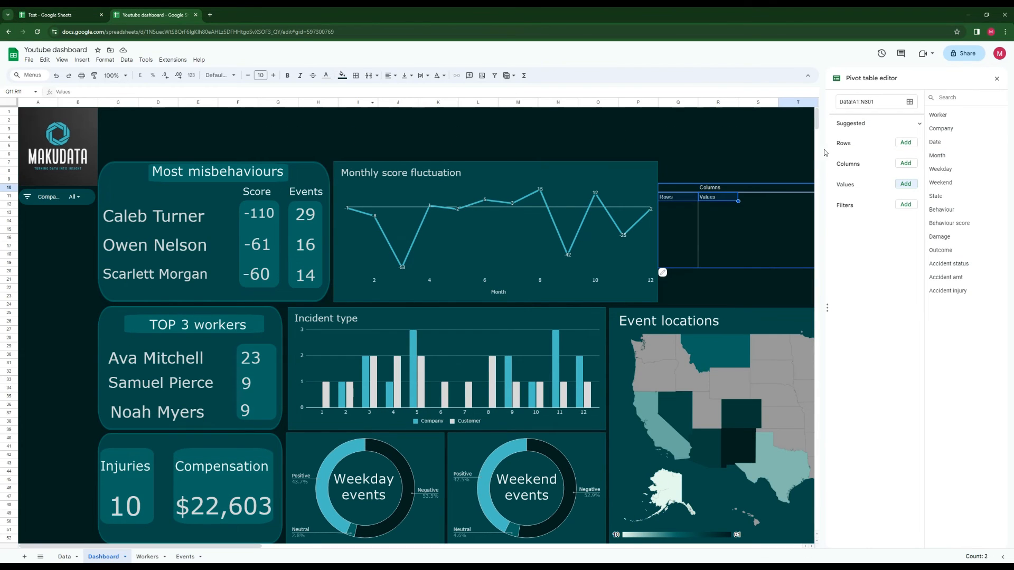
{"action": "left_click_drag", "start_coordinate": [935, 142], "coordinate": [844, 157]}
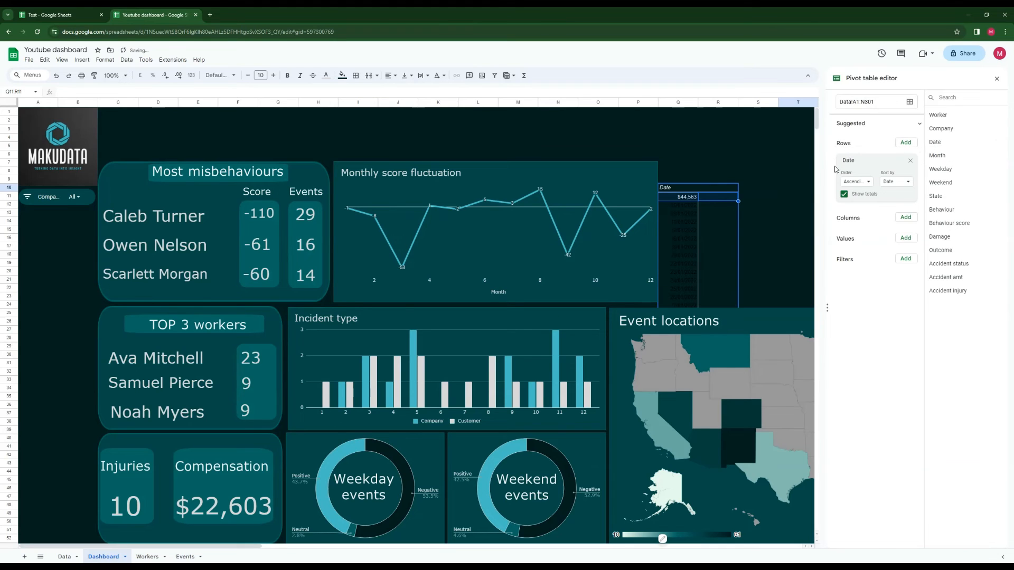
{"action": "left_click", "coordinate": [844, 194]}
Examine the Test spreadsheet's Open damage claims table and the Accident status column on the Youtube dashboard's Data sheet
{"action": "left_click", "coordinate": [53, 15]}
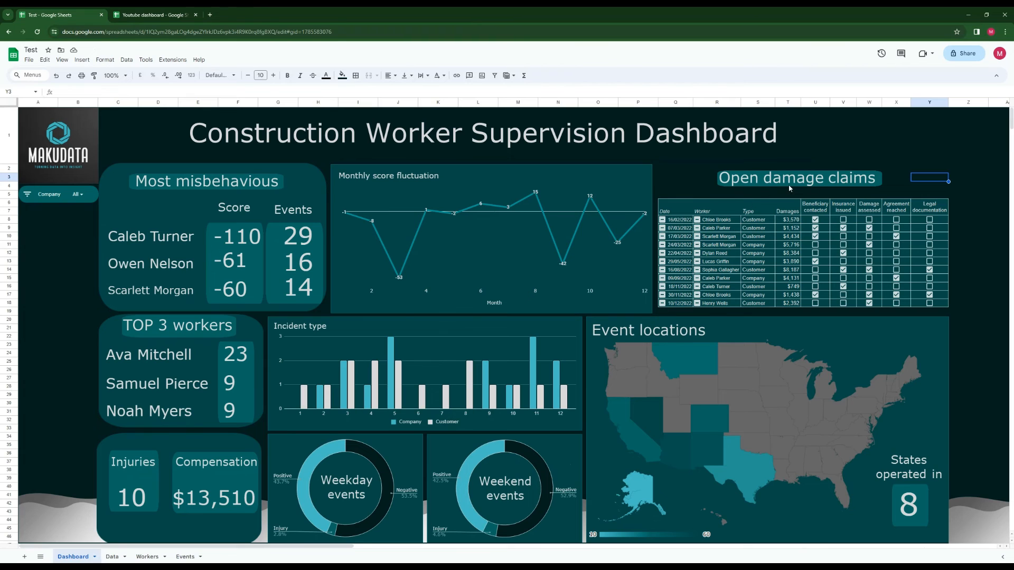
{"action": "left_click", "coordinate": [153, 15]}
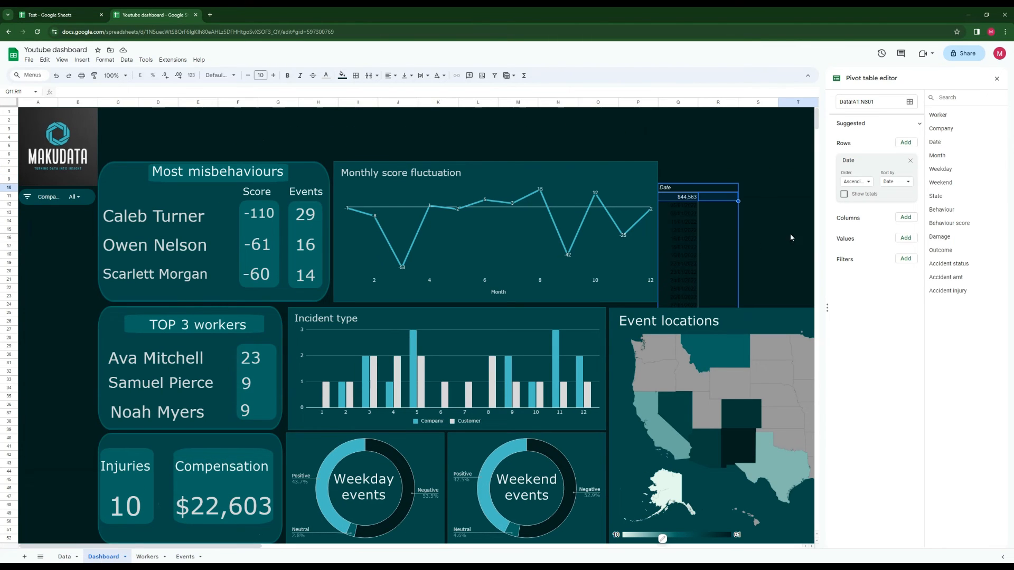
{"action": "left_click", "coordinate": [65, 557]}
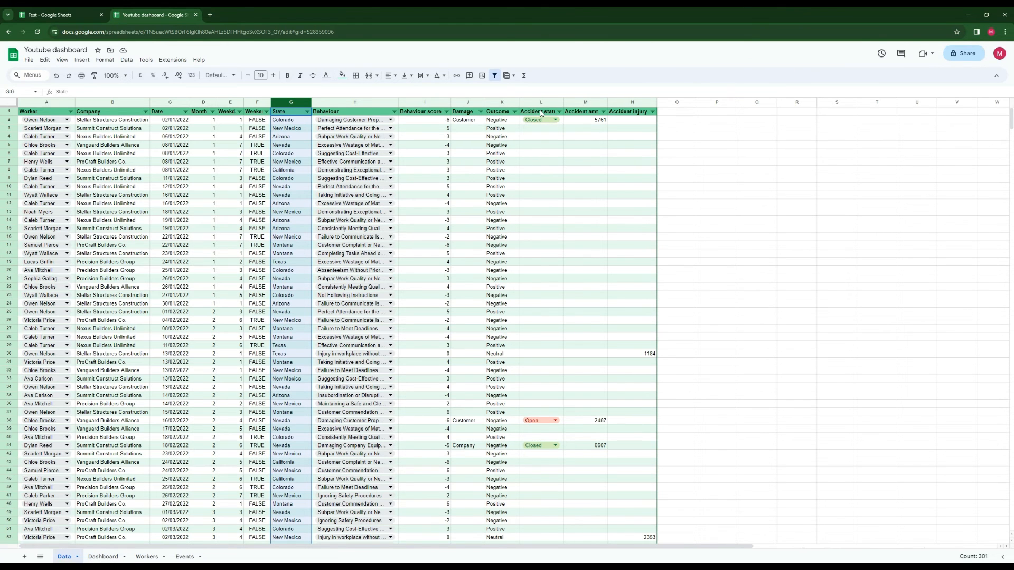
{"action": "scroll", "coordinate": [545, 369], "scroll_direction": "down", "scroll_amount": 1}
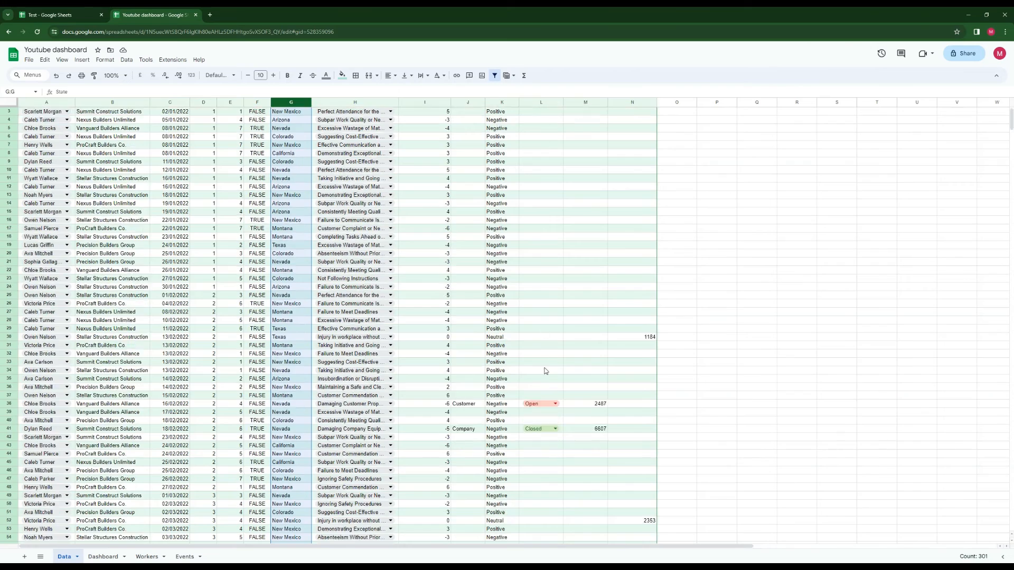
{"action": "scroll", "coordinate": [546, 386], "scroll_direction": "up", "scroll_amount": 1}
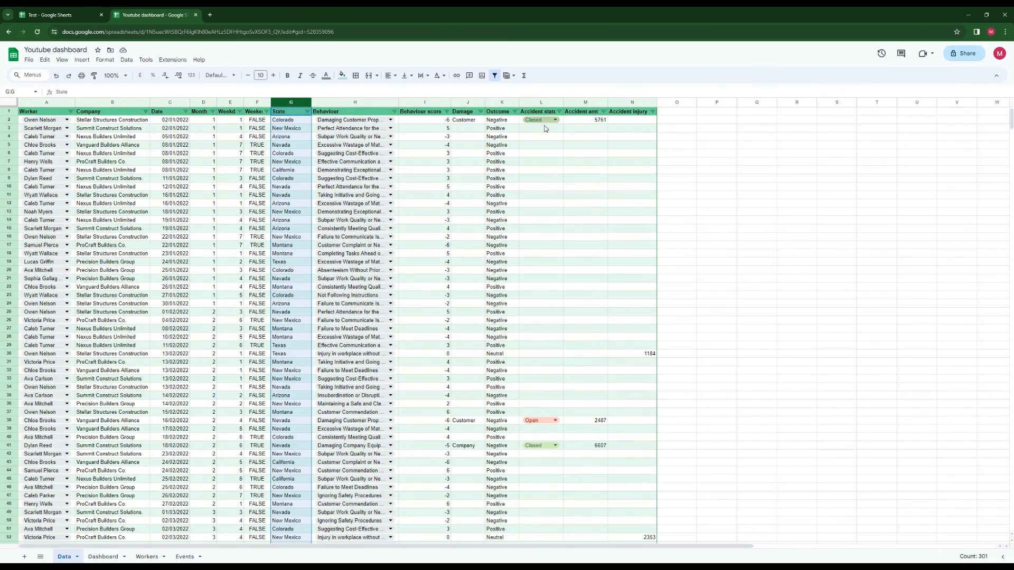
{"action": "left_click", "coordinate": [75, 20]}
{"action": "left_click", "coordinate": [153, 14]}
{"action": "left_click", "coordinate": [100, 557]}
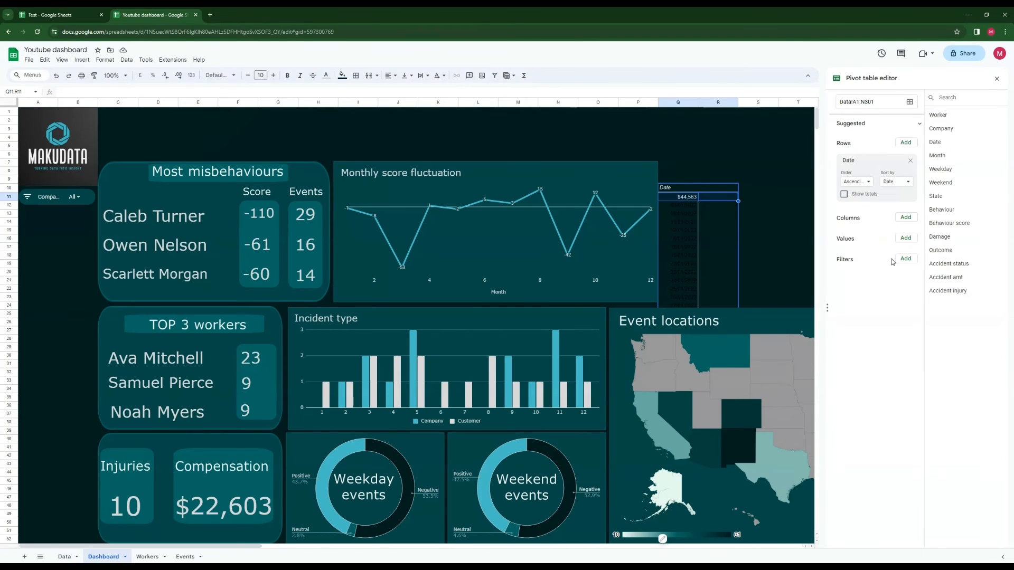
Filter the pivot table by Accident status so that only Open entries are included
{"action": "left_click_drag", "start_coordinate": [948, 263], "coordinate": [887, 288]}
{"action": "left_click", "coordinate": [908, 298]}
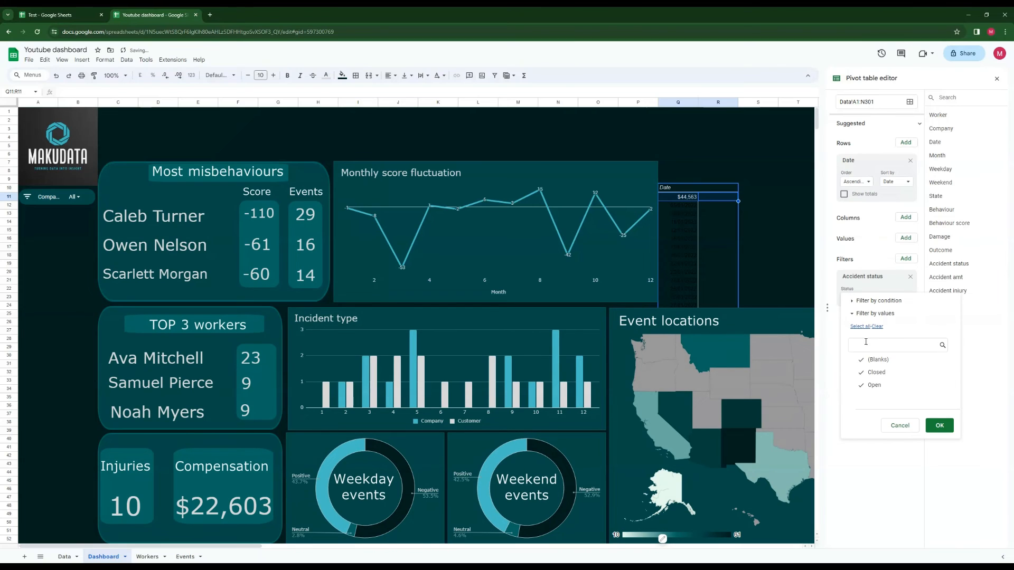
{"action": "left_click", "coordinate": [874, 373]}
{"action": "left_click", "coordinate": [876, 360]}
{"action": "left_click", "coordinate": [939, 425]}
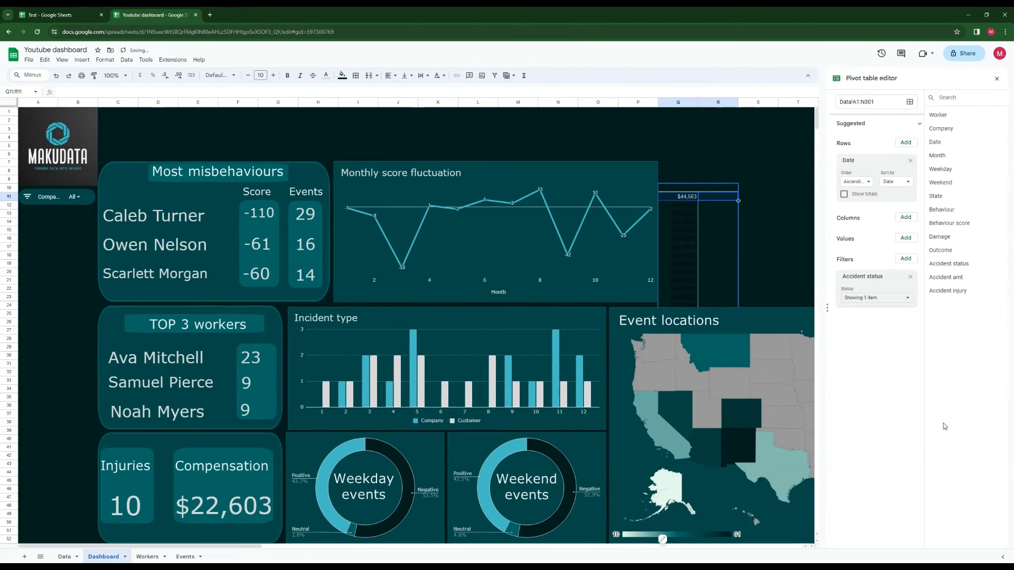
Copy the date format from Q12 to Q11 and apply a light text color to the pivot table dates in Q11:Q21
{"action": "left_click", "coordinate": [682, 199]}
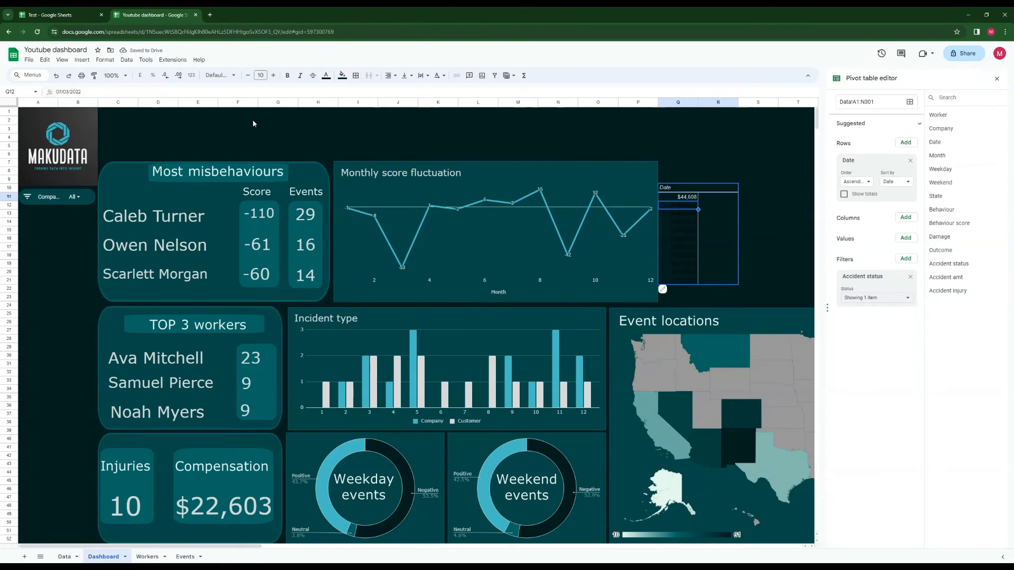
{"action": "left_click", "coordinate": [94, 76]}
{"action": "left_click", "coordinate": [685, 200]}
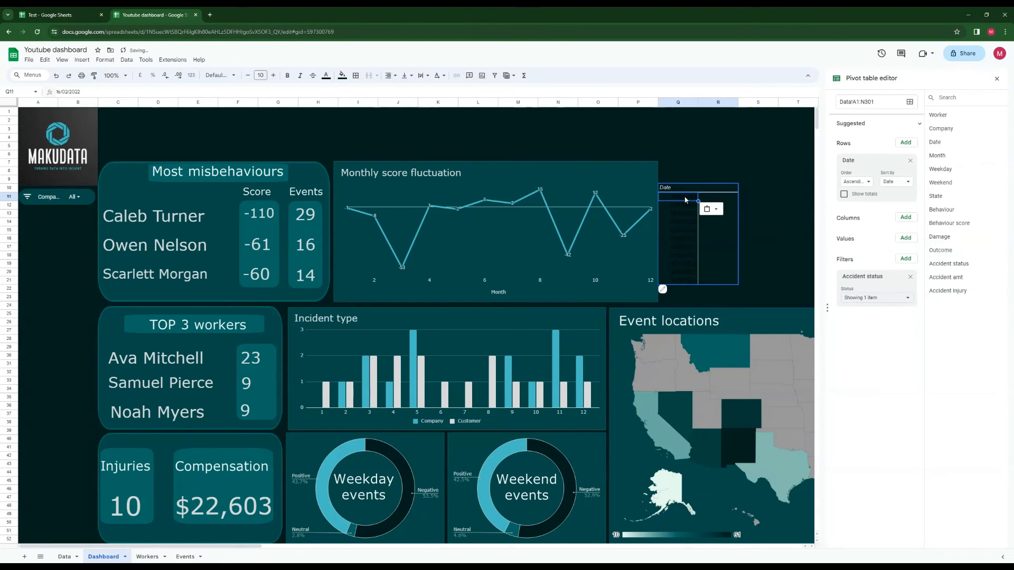
{"action": "left_click_drag", "start_coordinate": [684, 199], "coordinate": [682, 280]}
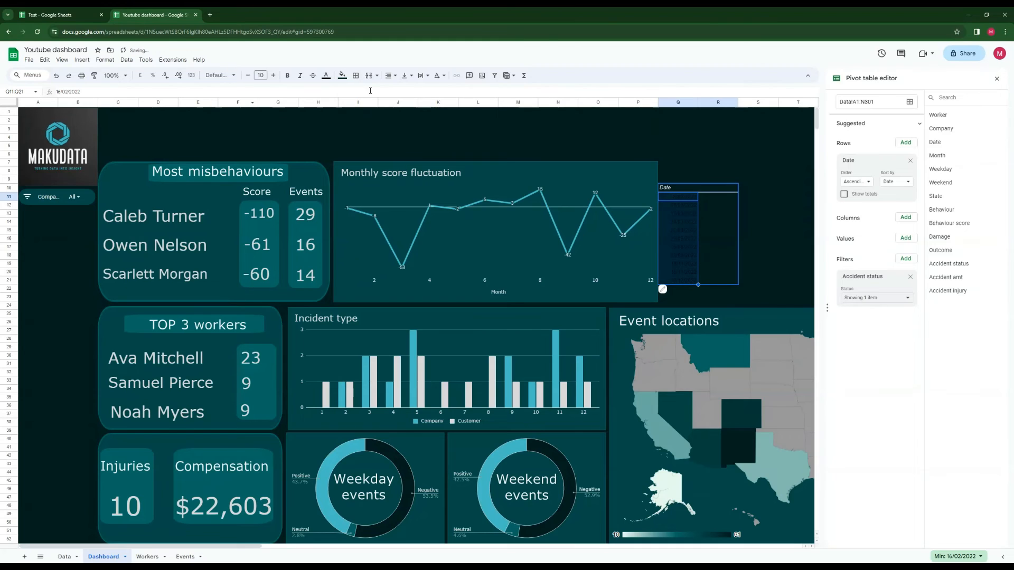
{"action": "left_click", "coordinate": [326, 77]}
{"action": "left_click", "coordinate": [381, 104]}
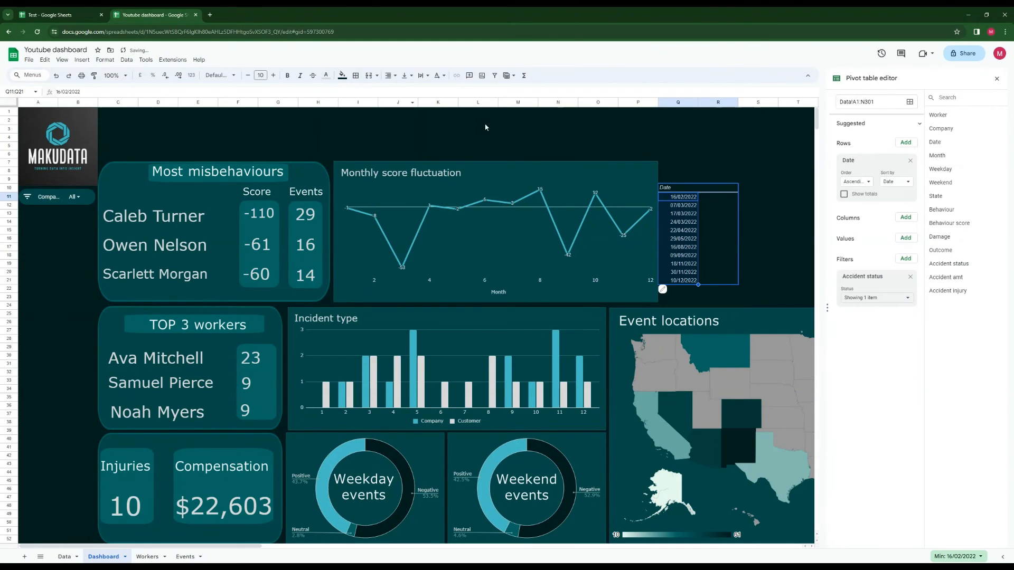
{"action": "left_click", "coordinate": [614, 148]}
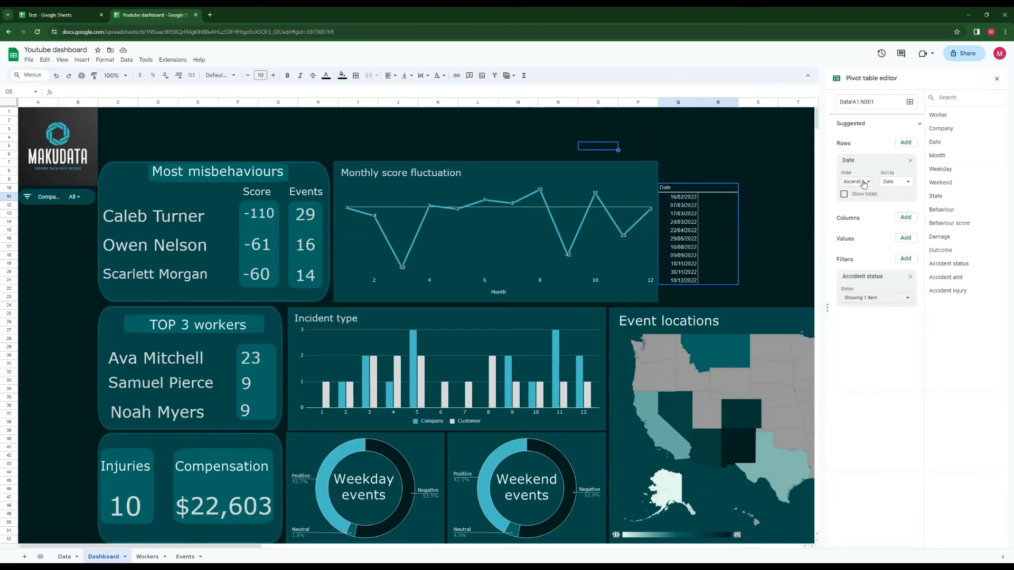
Check which columns follow Date in the Test spreadsheet's Open damage claims table
{"action": "left_click", "coordinate": [81, 16]}
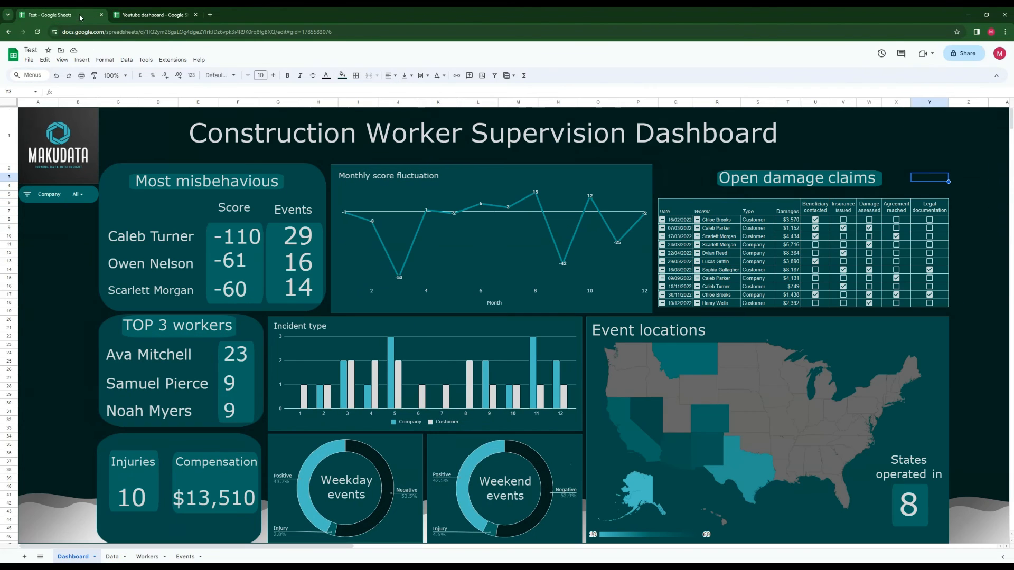
{"action": "left_click", "coordinate": [153, 15]}
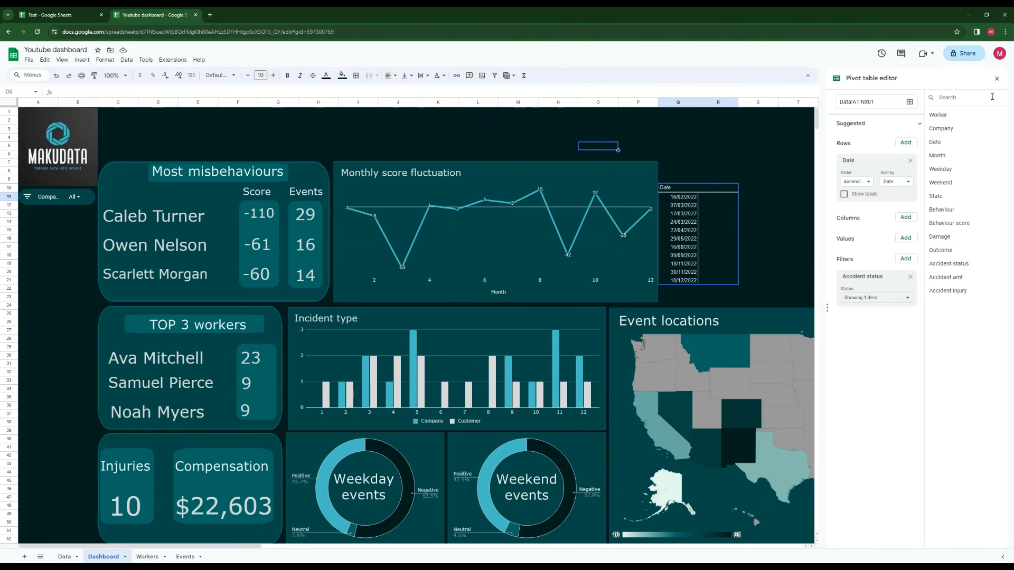
Add Worker as a second row field in the pivot table after Date, without totals
{"action": "left_click_drag", "start_coordinate": [937, 168], "coordinate": [866, 211]}
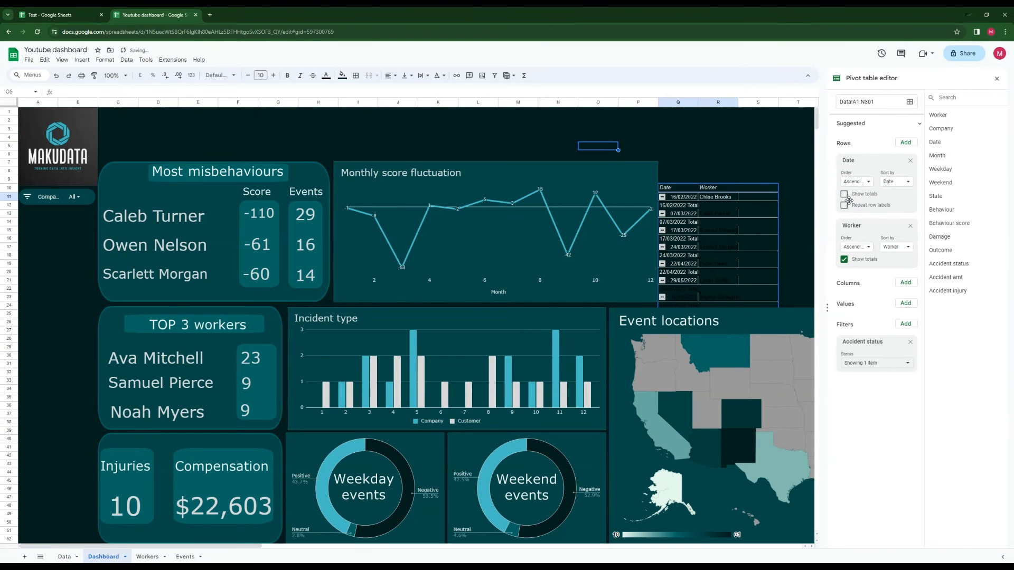
{"action": "left_click", "coordinate": [843, 260]}
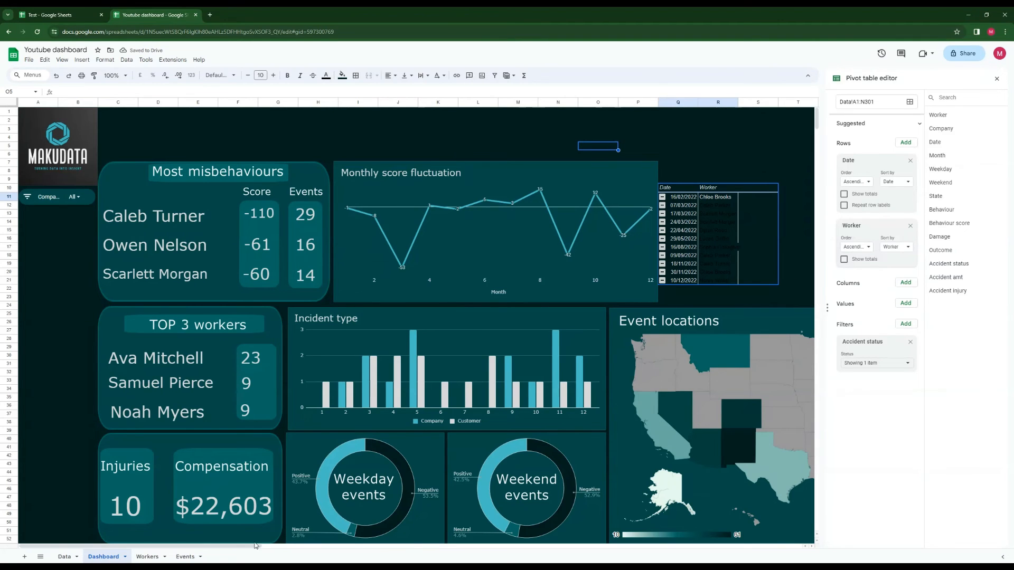
{"action": "left_click_drag", "start_coordinate": [255, 545], "coordinate": [340, 545]}
Check the Test spreadsheet's Open damage claims columns and add Damage as a third row field in the Youtube dashboard's pivot table, without totals
{"action": "left_click", "coordinate": [70, 12]}
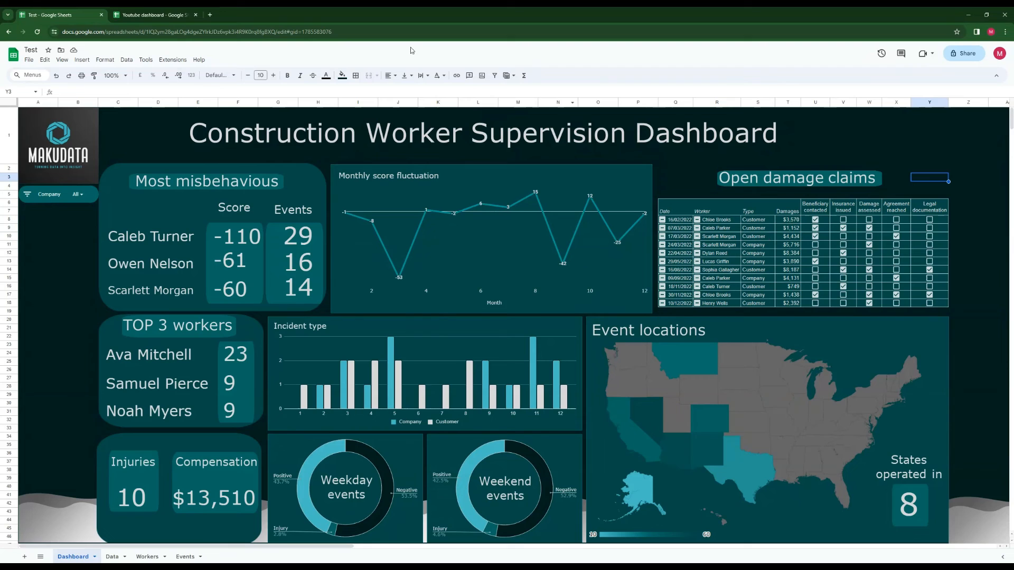
{"action": "left_click", "coordinate": [159, 15]}
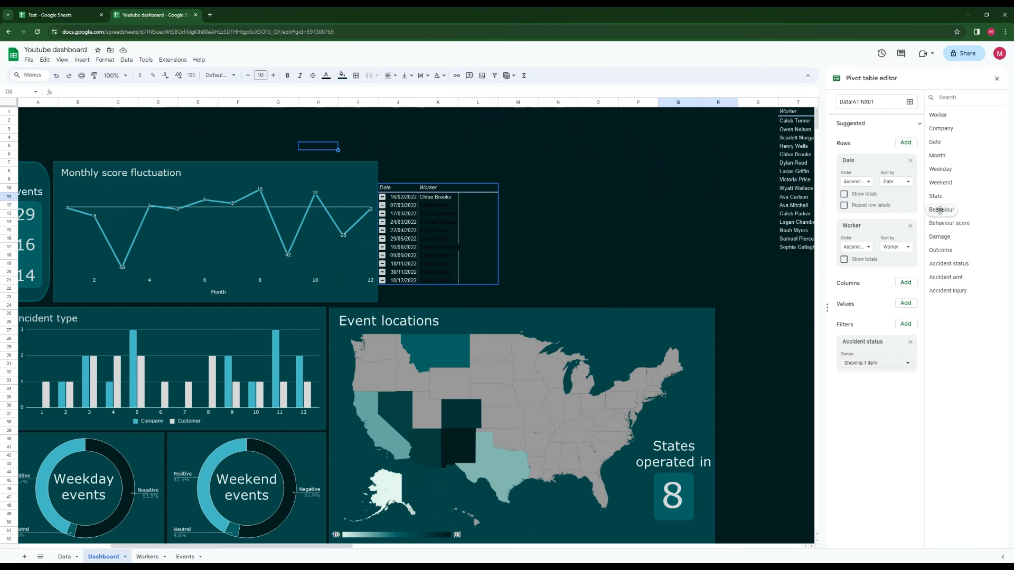
{"action": "left_click", "coordinate": [66, 14]}
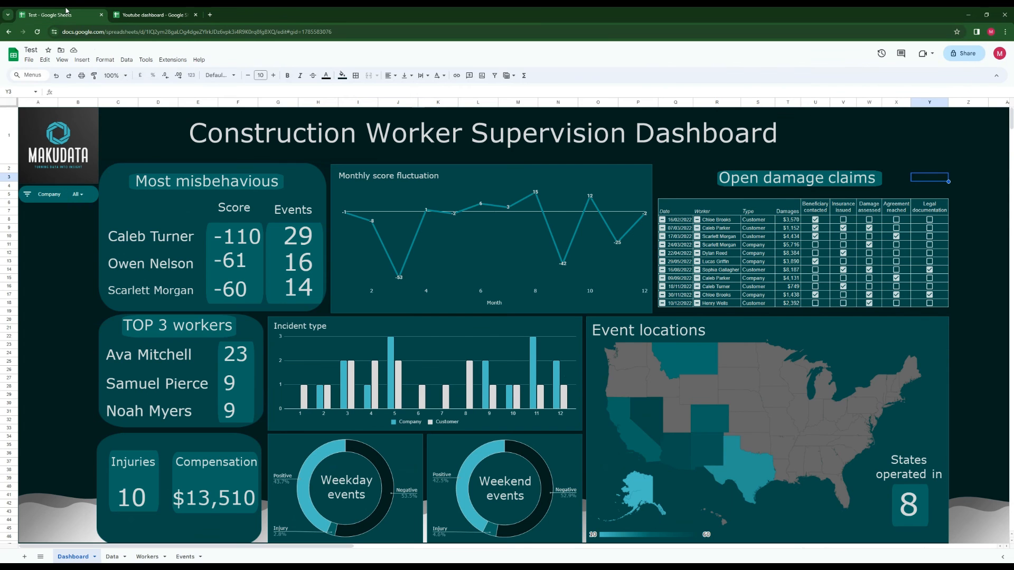
{"action": "left_click", "coordinate": [138, 14]}
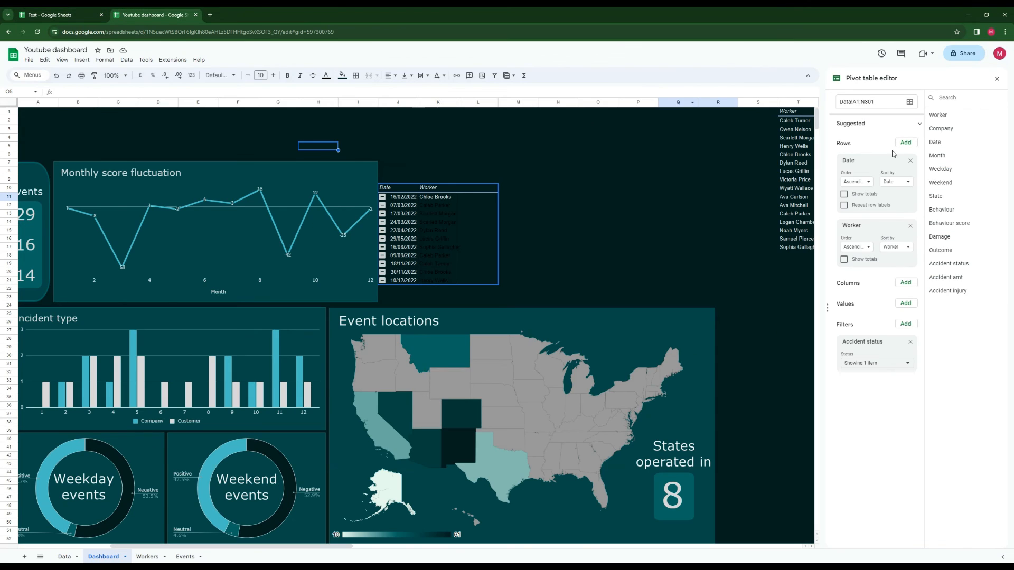
{"action": "left_click_drag", "start_coordinate": [939, 237], "coordinate": [863, 280]}
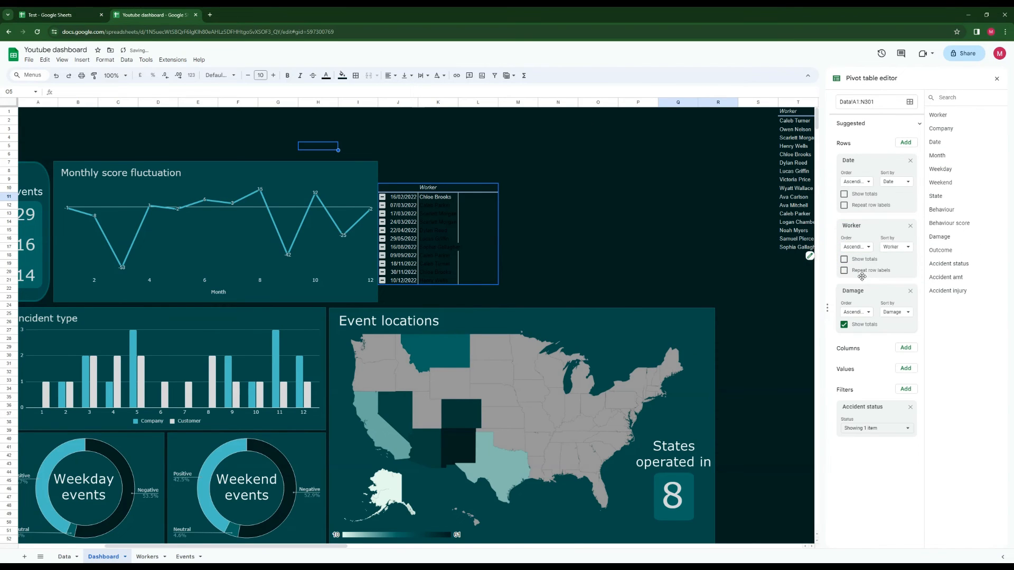
{"action": "left_click", "coordinate": [844, 325]}
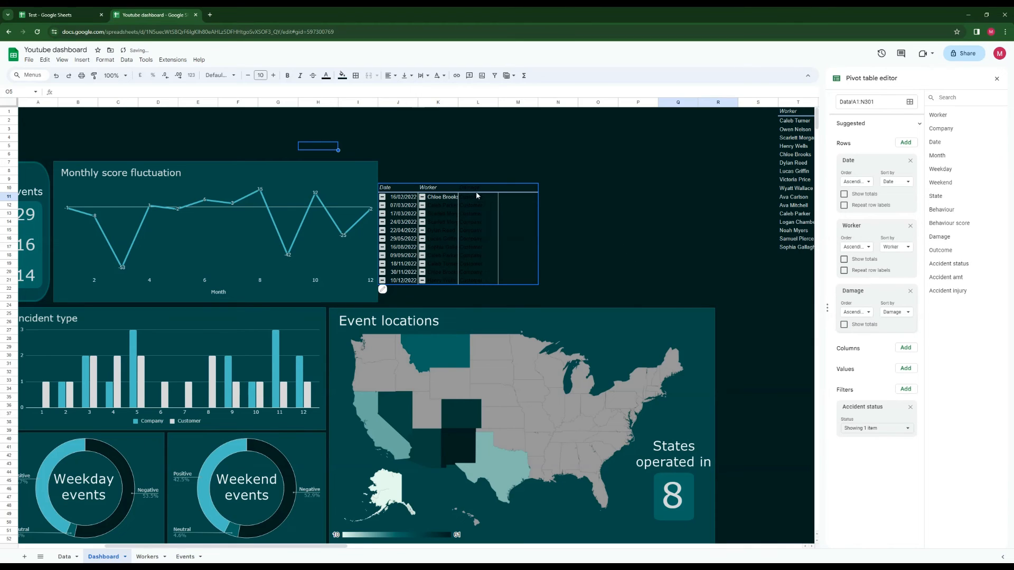
Apply a light gray text color to the pivot table's headers and row entries in Q10:S21
{"action": "left_click_drag", "start_coordinate": [396, 188], "coordinate": [494, 282]}
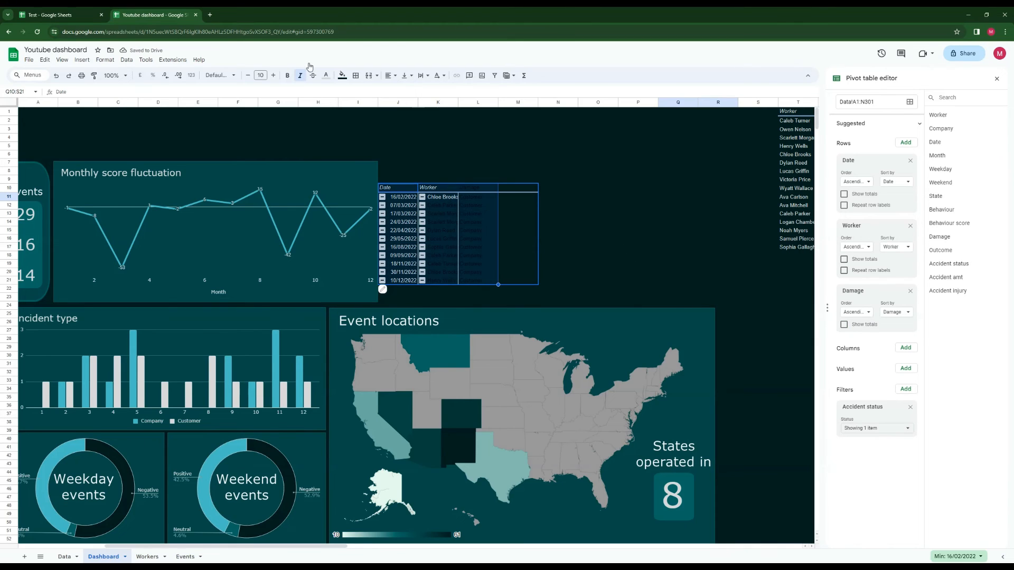
{"action": "left_click", "coordinate": [325, 75]}
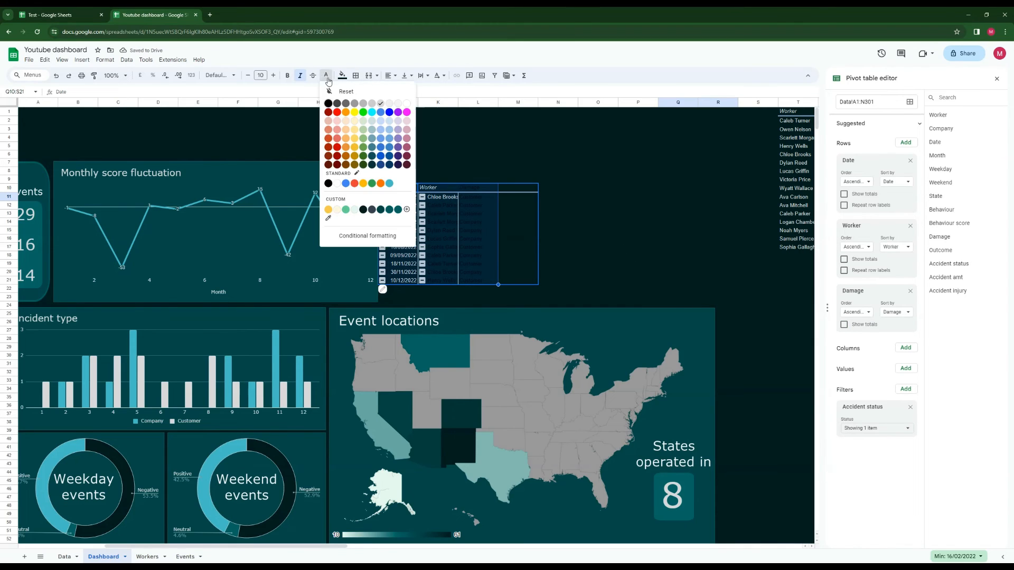
{"action": "left_click", "coordinate": [373, 105]}
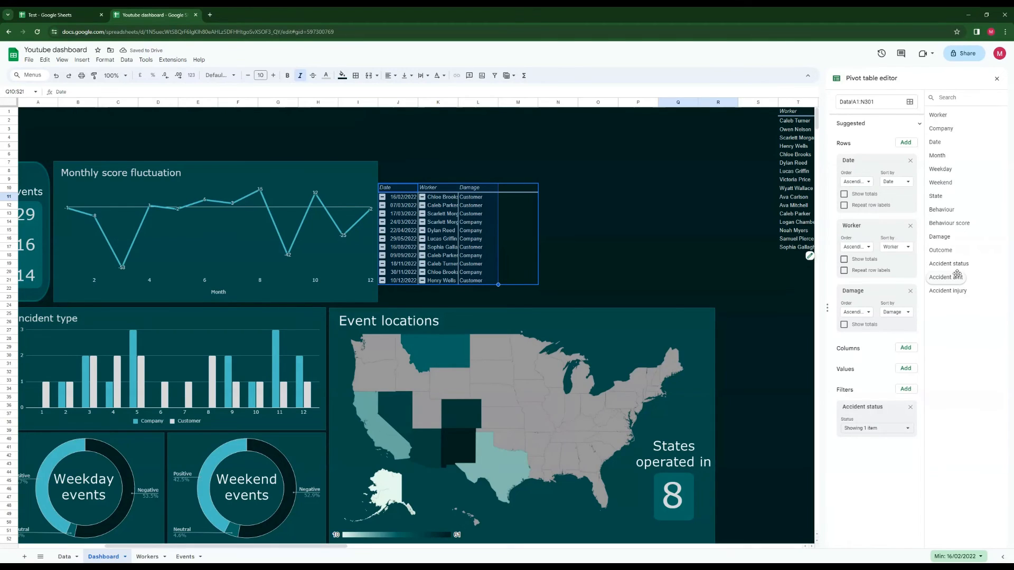
Add Accident amt as a pivot table value summarized by SUM
{"action": "left_click_drag", "start_coordinate": [952, 276], "coordinate": [858, 390]}
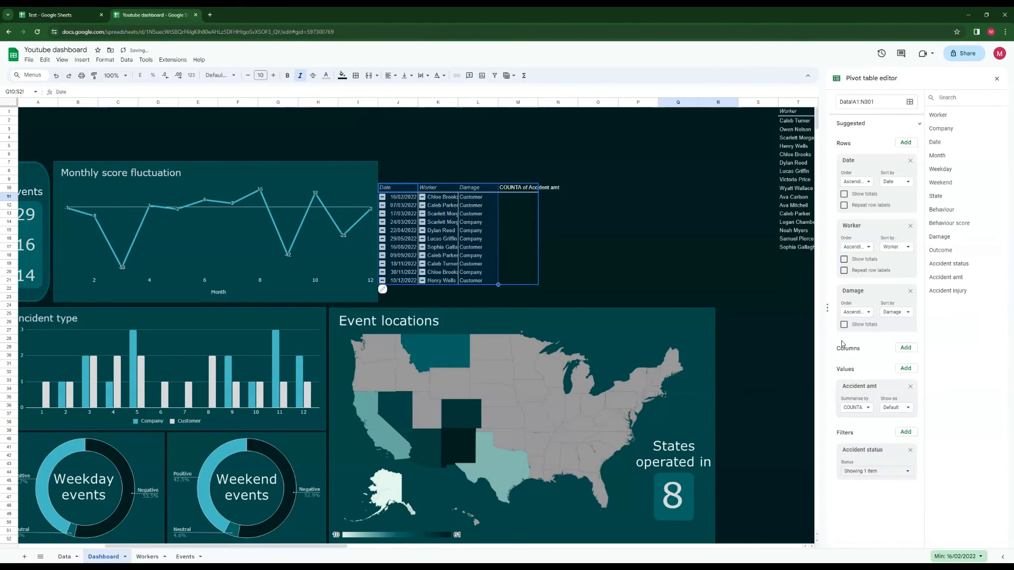
{"action": "left_click", "coordinate": [866, 408]}
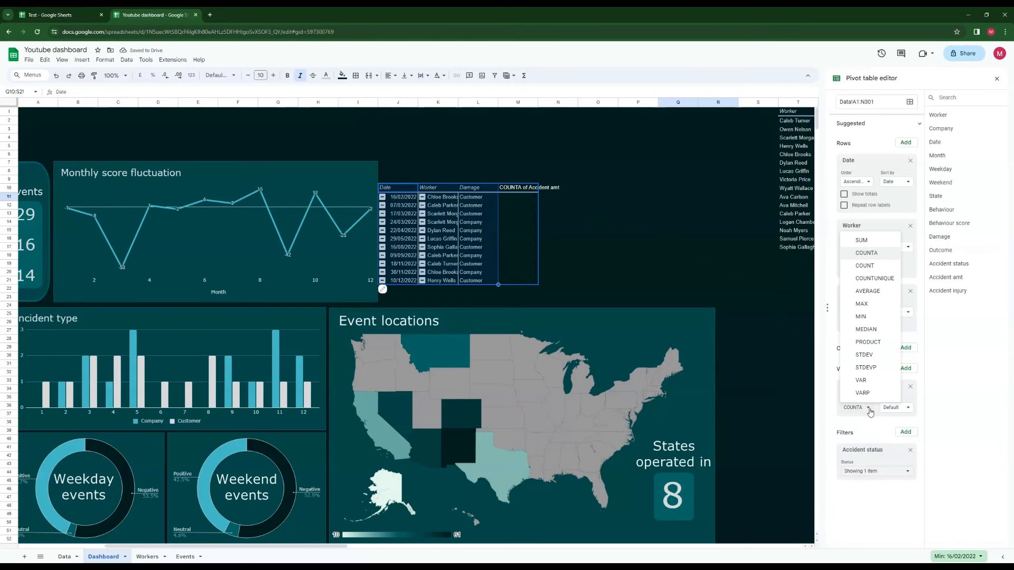
{"action": "left_click", "coordinate": [861, 240]}
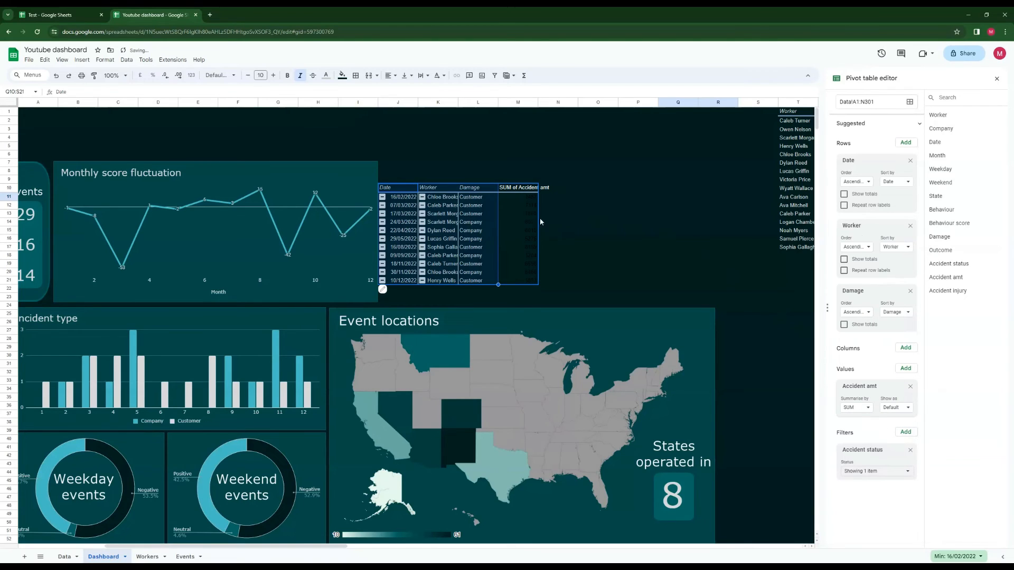
Apply a light gray text color to the accident amounts in T11:T21
{"action": "left_click", "coordinate": [530, 197]}
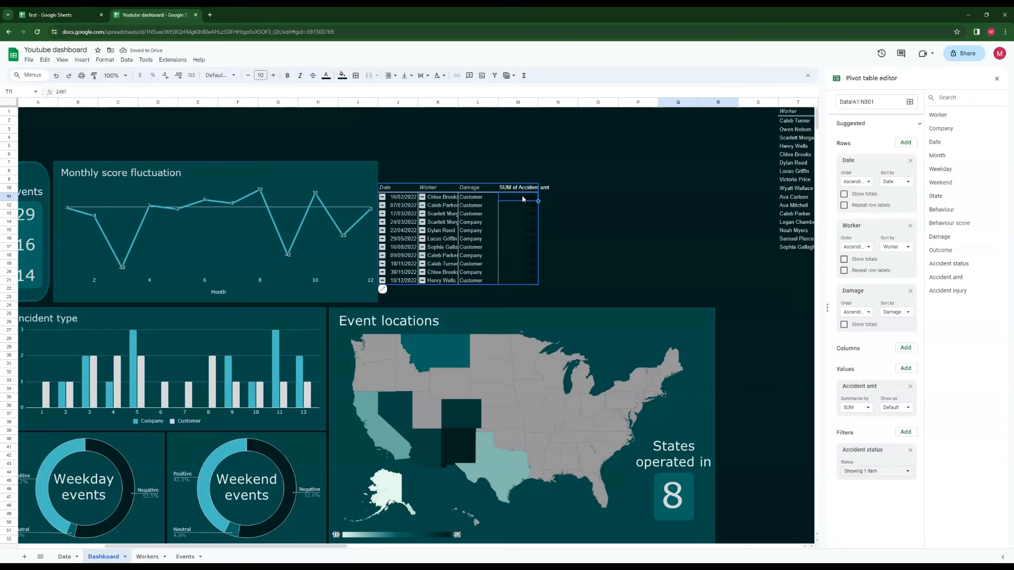
{"action": "left_click_drag", "start_coordinate": [524, 199], "coordinate": [530, 282]}
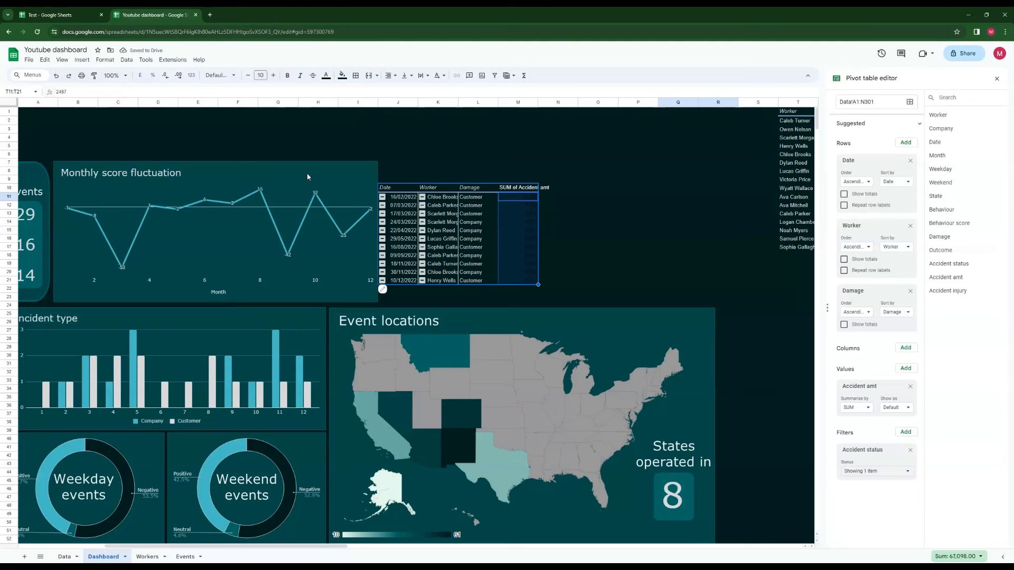
{"action": "left_click", "coordinate": [325, 75]}
{"action": "left_click", "coordinate": [373, 106]}
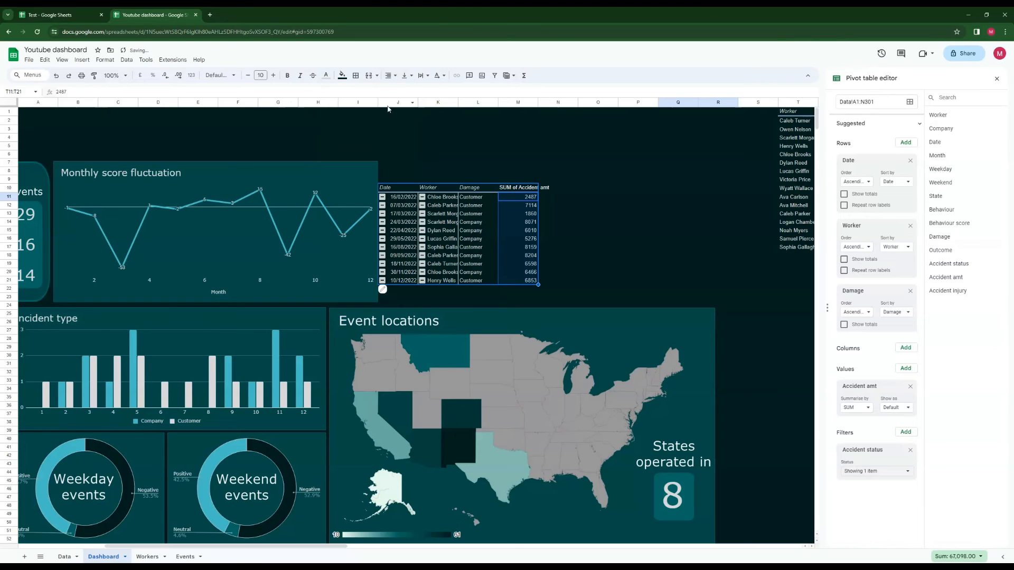
{"action": "left_click", "coordinate": [557, 163]}
Copy the currency format from AT2 to the accident amounts in T11:T21
{"action": "left_click", "coordinate": [528, 207]}
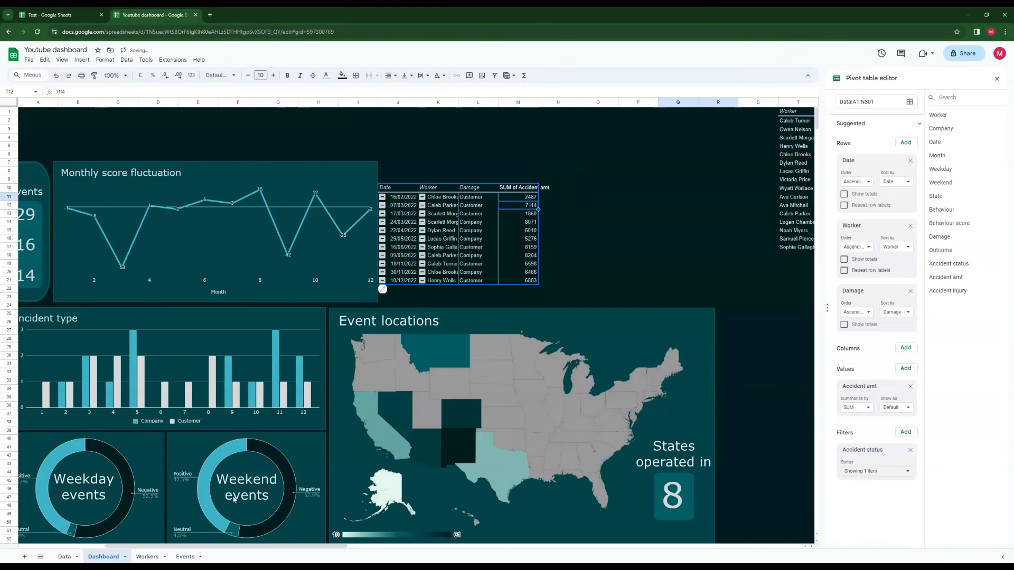
{"action": "left_click_drag", "start_coordinate": [154, 549], "coordinate": [618, 551]}
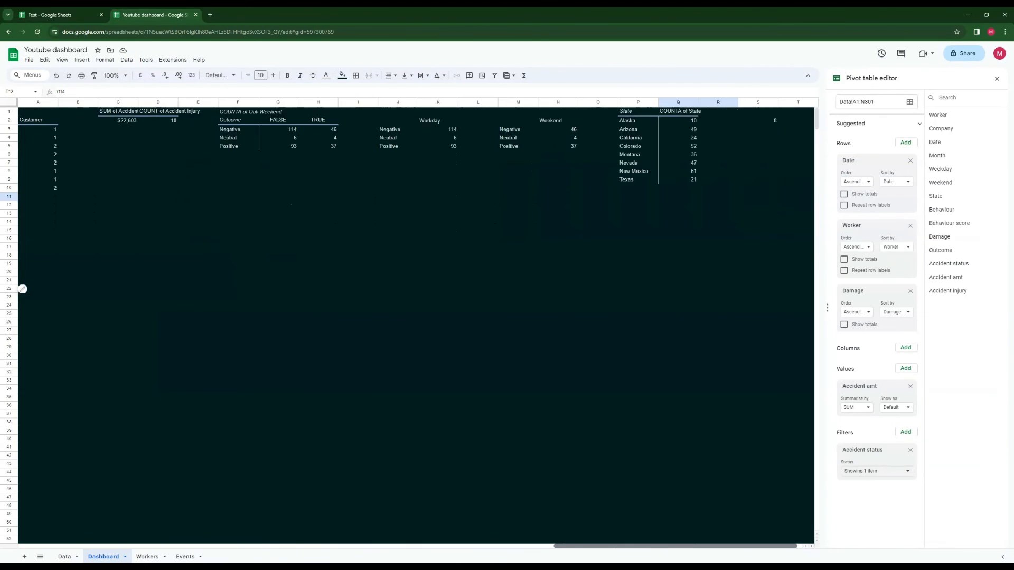
{"action": "left_click_drag", "start_coordinate": [694, 550], "coordinate": [617, 551]}
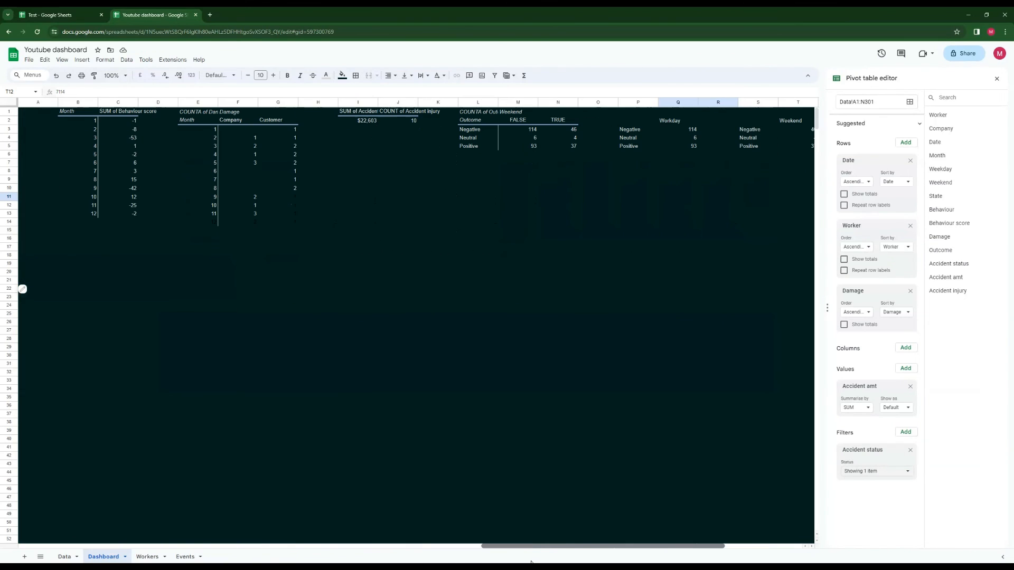
{"action": "left_click", "coordinate": [364, 123]}
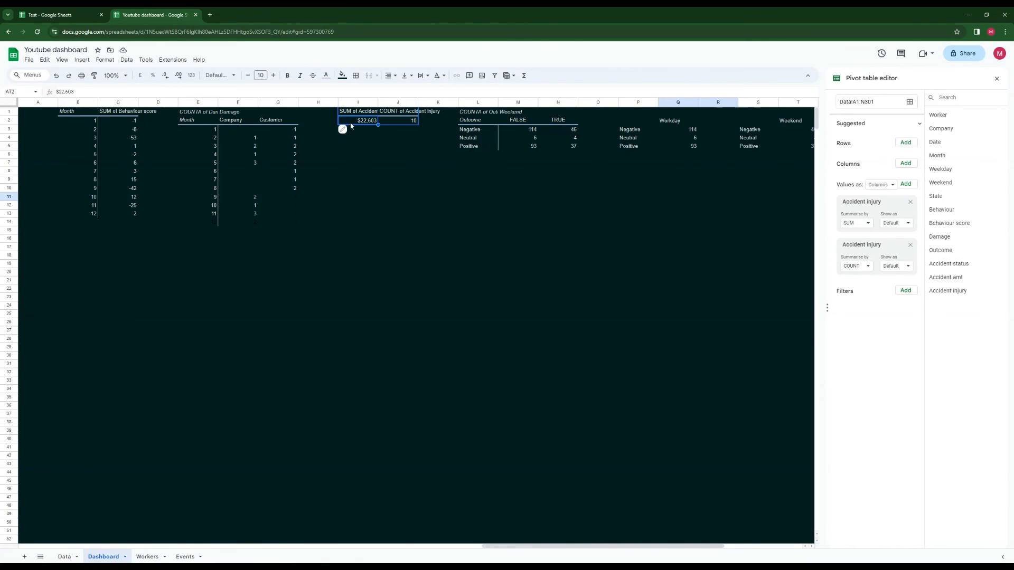
{"action": "left_click", "coordinate": [95, 76]}
{"action": "left_click_drag", "start_coordinate": [428, 549], "coordinate": [179, 548]}
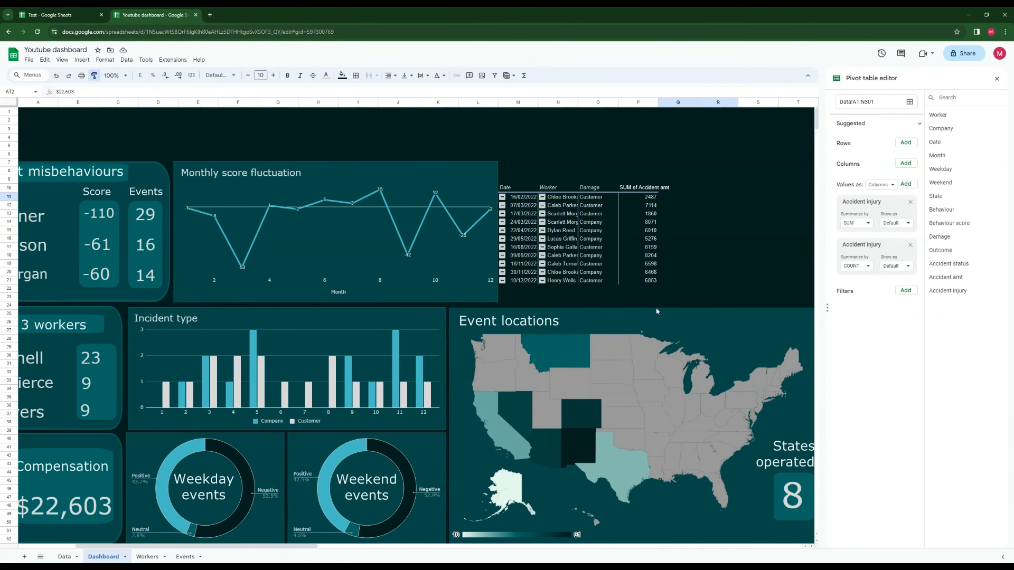
{"action": "left_click", "coordinate": [639, 197]}
{"action": "left_click_drag", "start_coordinate": [638, 196], "coordinate": [640, 280]}
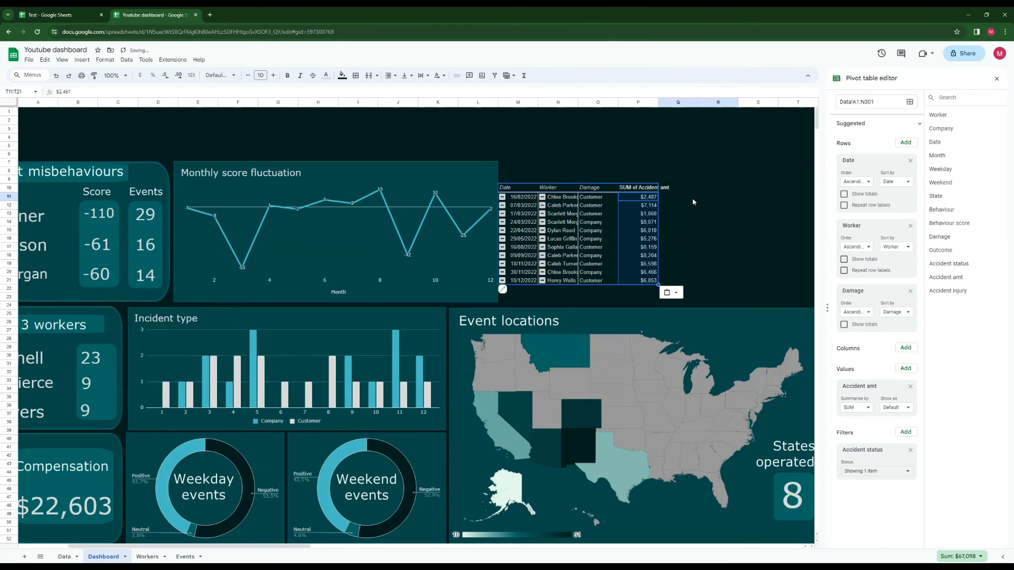
Fit the widths of columns R, S and T to their contents
{"action": "left_click", "coordinate": [642, 152]}
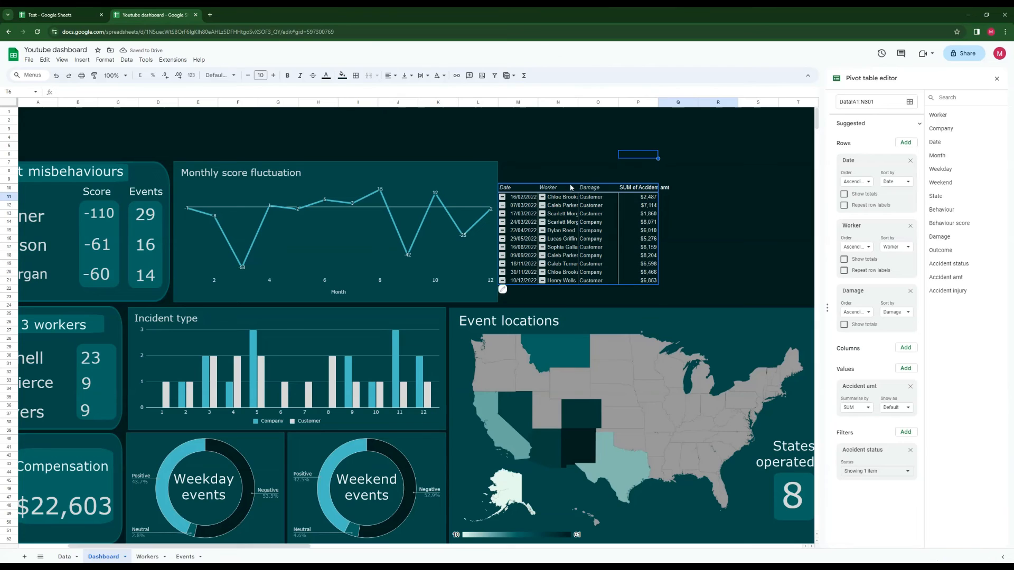
{"action": "left_click", "coordinate": [571, 102]}
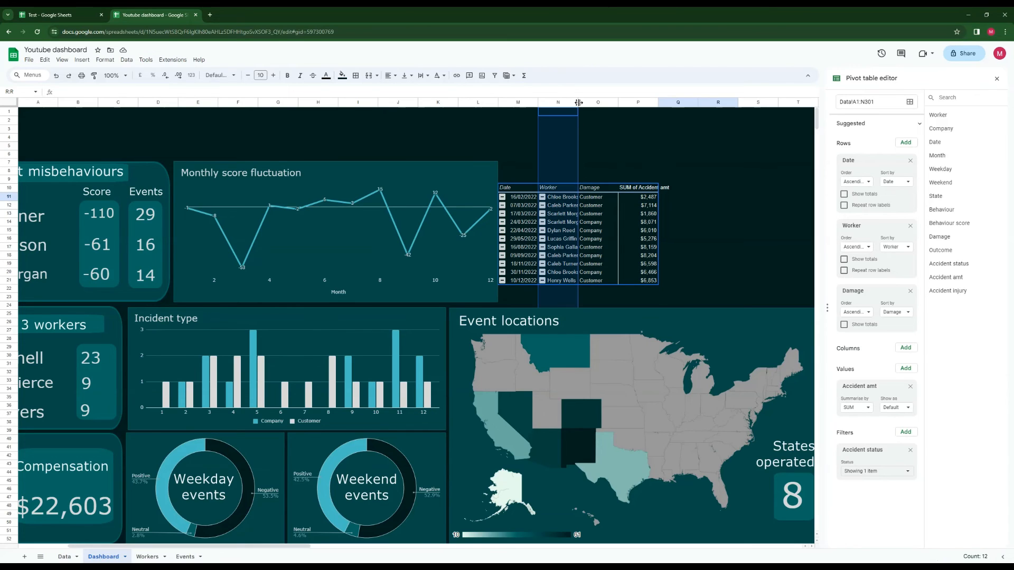
{"action": "double_click", "coordinate": [578, 102]}
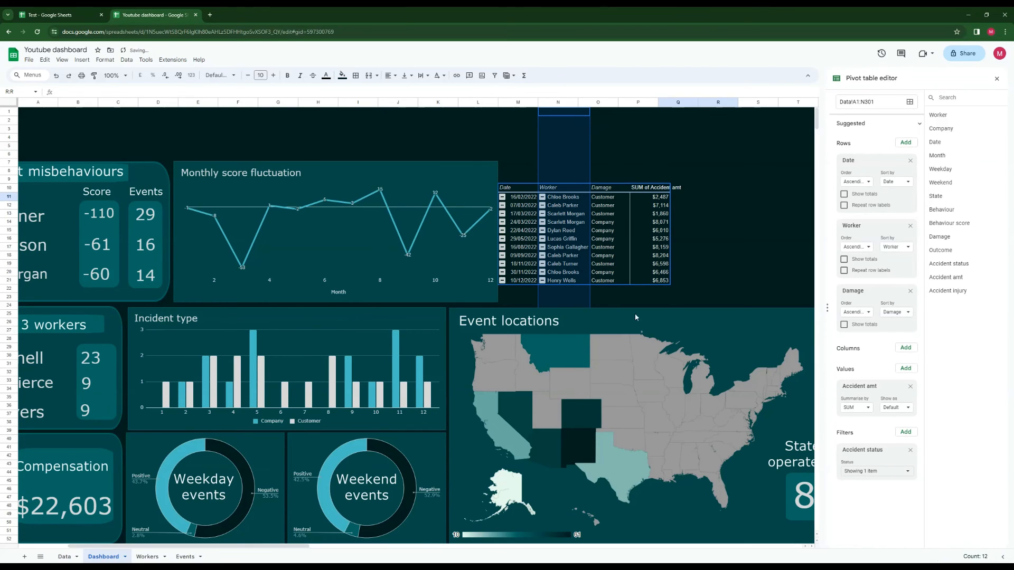
{"action": "left_click", "coordinate": [601, 102]}
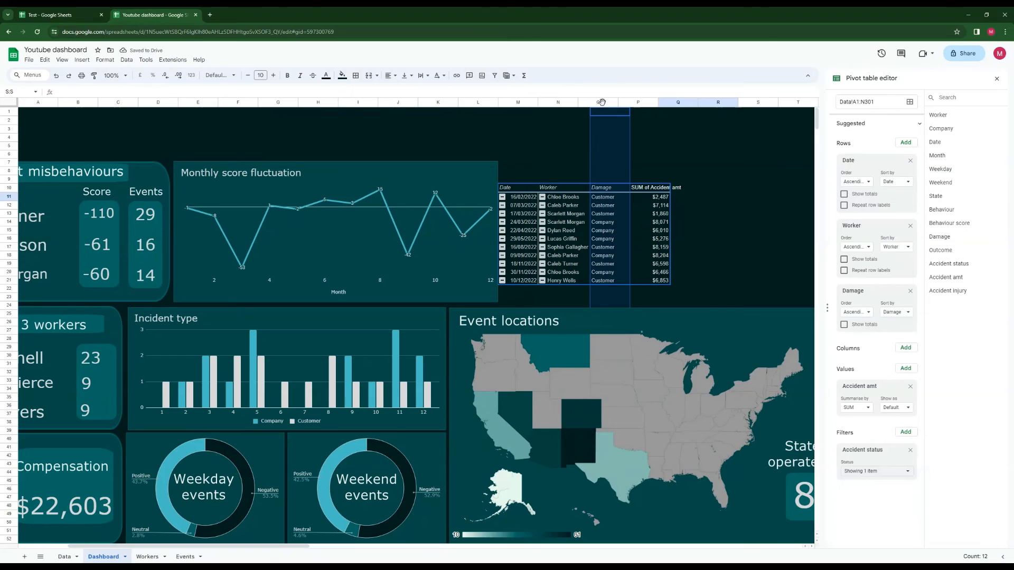
{"action": "double_click", "coordinate": [630, 102]}
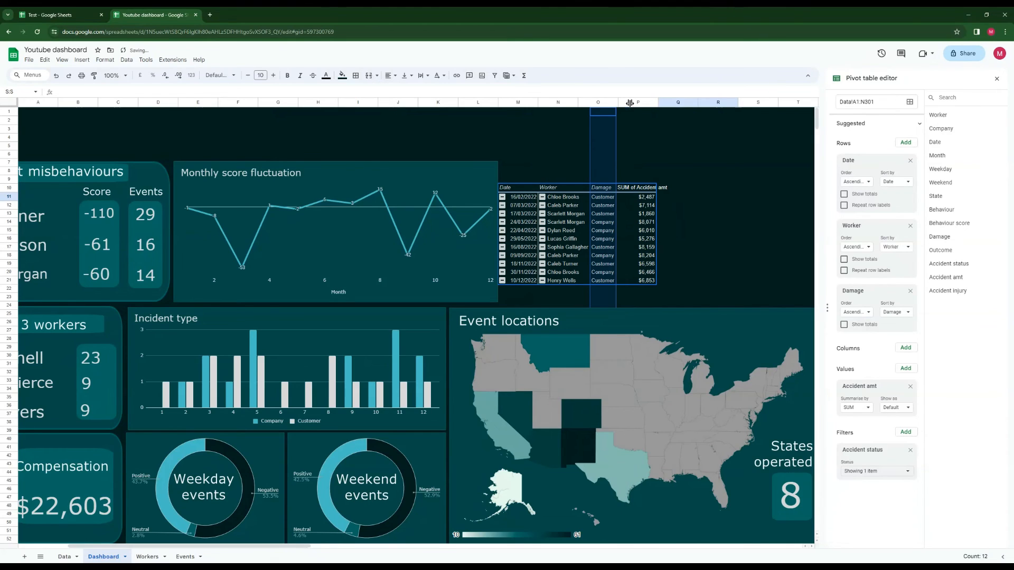
{"action": "left_click", "coordinate": [639, 104]}
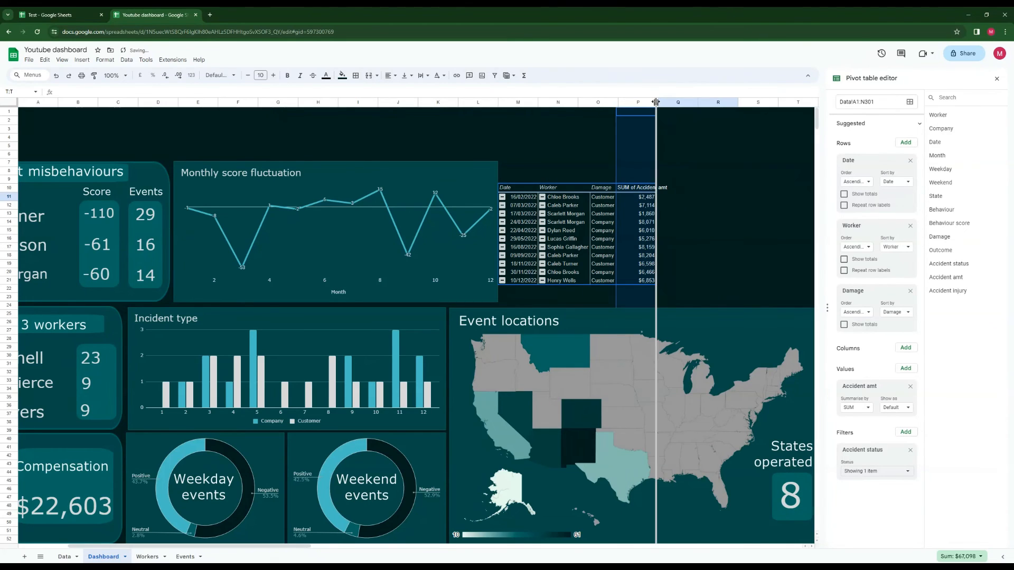
{"action": "double_click", "coordinate": [656, 102]}
Rename the pivot table's value header in T10 as Damage and fit column T's width to its contents
{"action": "left_click", "coordinate": [635, 189]}
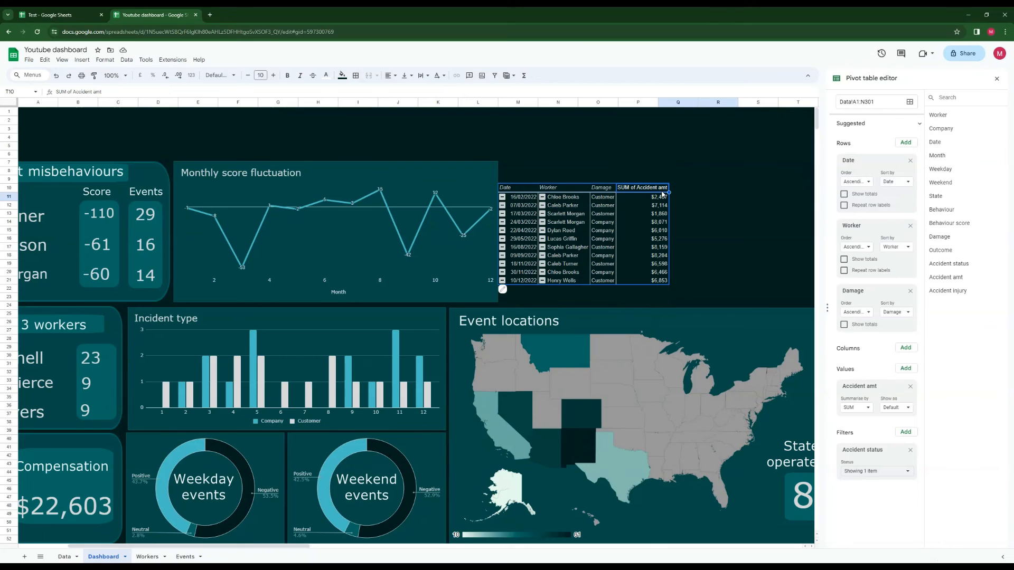
{"action": "type", "text": "Damage"}
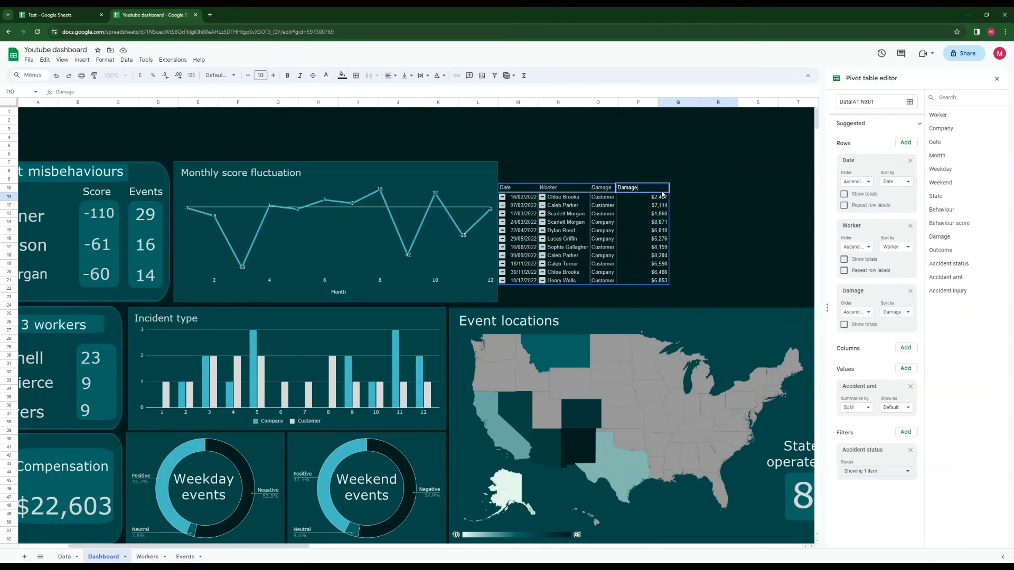
{"action": "key", "text": "Return"}
{"action": "left_click", "coordinate": [651, 103]}
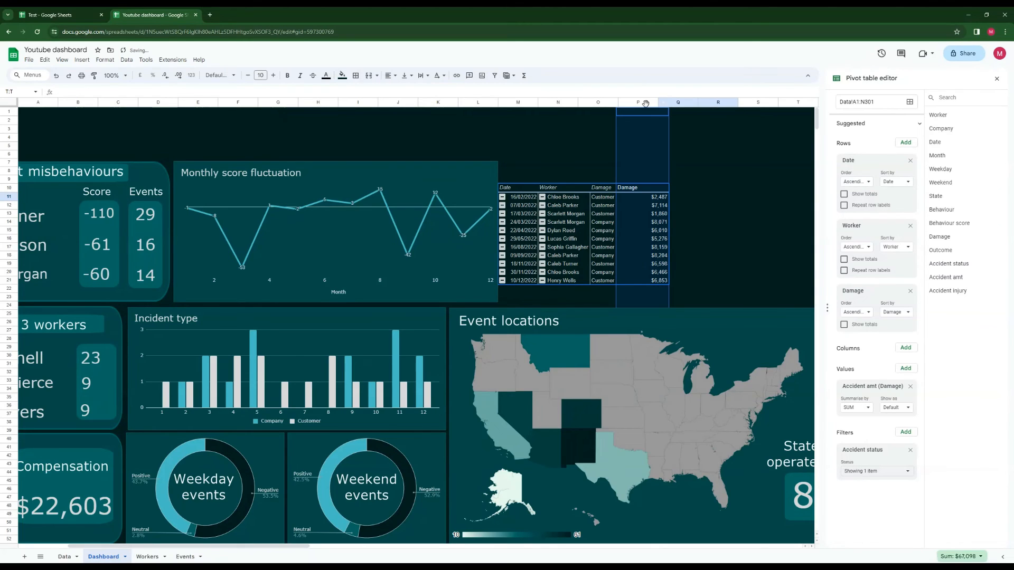
{"action": "left_click_drag", "start_coordinate": [669, 102], "coordinate": [668, 102]}
{"action": "double_click", "coordinate": [669, 103]}
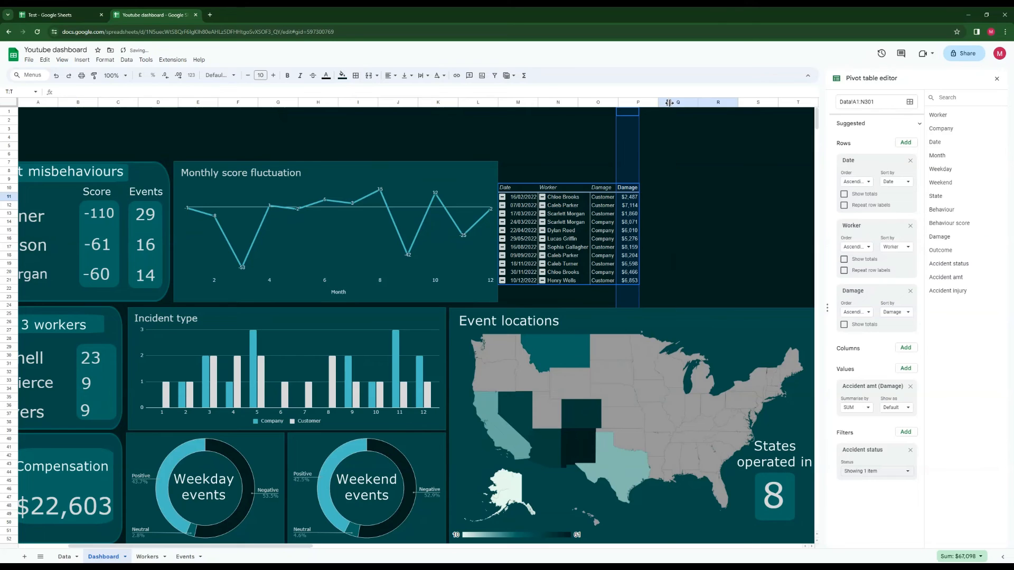
{"action": "left_click", "coordinate": [690, 214]}
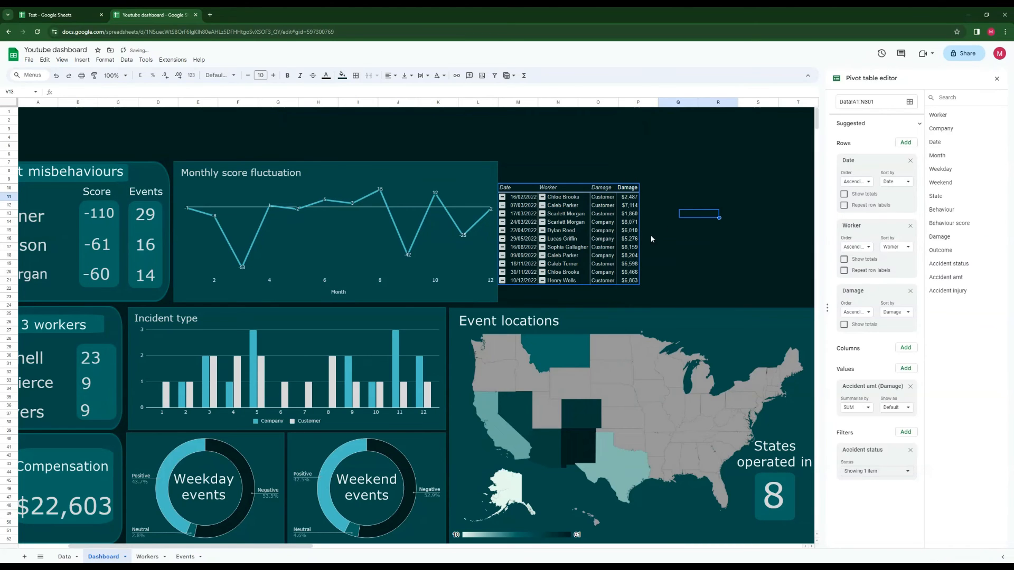
Fill the pivot table range Q10:T21 with the dark teal sampled from the Monthly score fluctuation chart's background and close the pivot table editor
{"action": "left_click", "coordinate": [67, 17]}
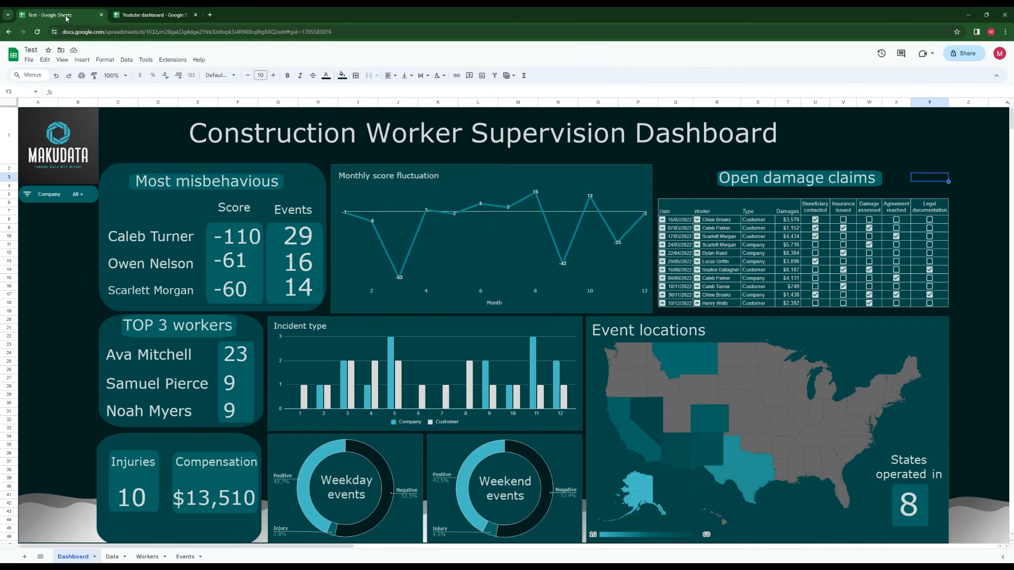
{"action": "left_click", "coordinate": [151, 20]}
{"action": "left_click_drag", "start_coordinate": [512, 189], "coordinate": [629, 284]}
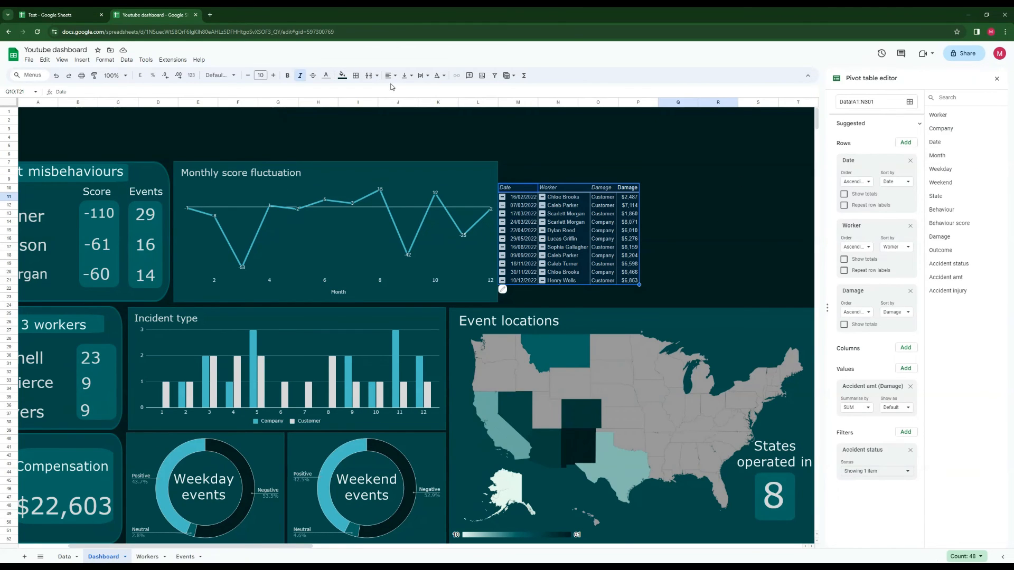
{"action": "left_click", "coordinate": [344, 77]}
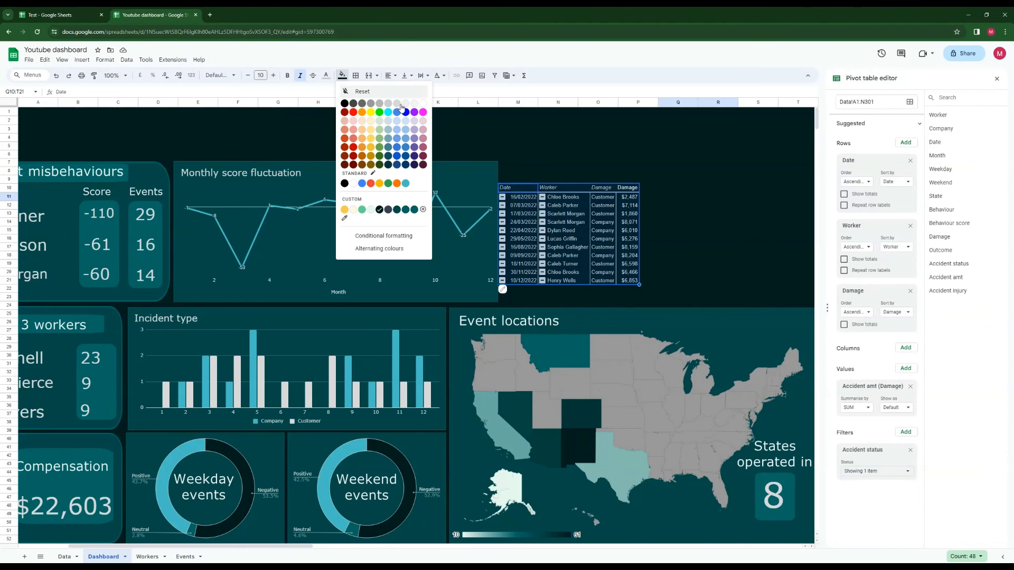
{"action": "left_click", "coordinate": [350, 221]}
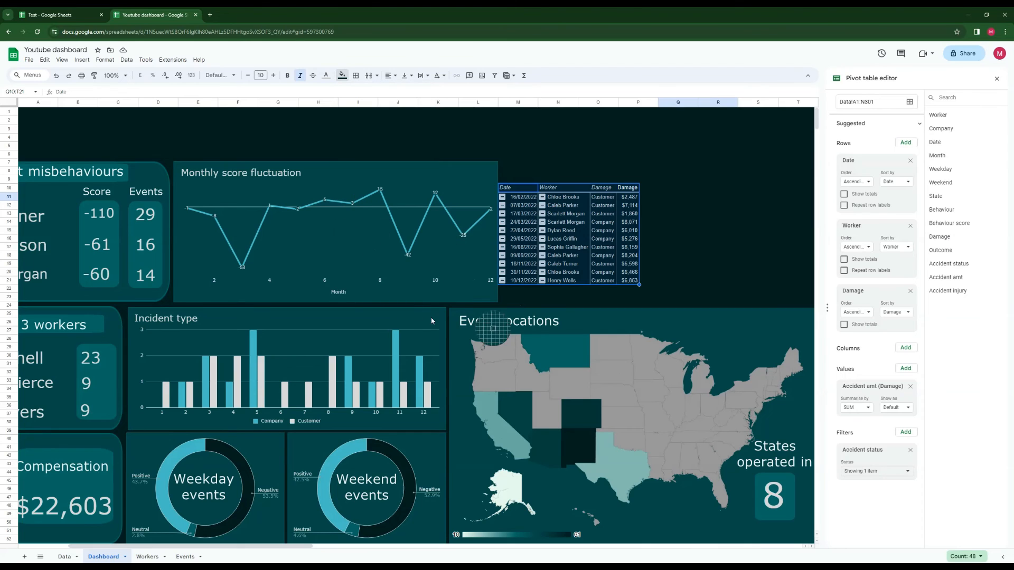
{"action": "left_click", "coordinate": [323, 247]}
{"action": "left_click", "coordinate": [602, 146]}
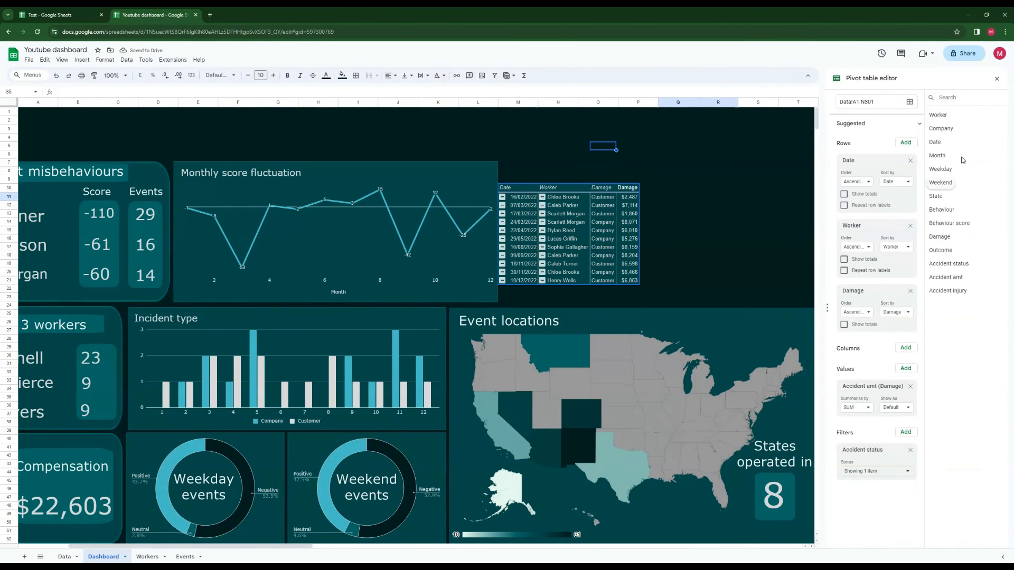
{"action": "left_click", "coordinate": [997, 79]}
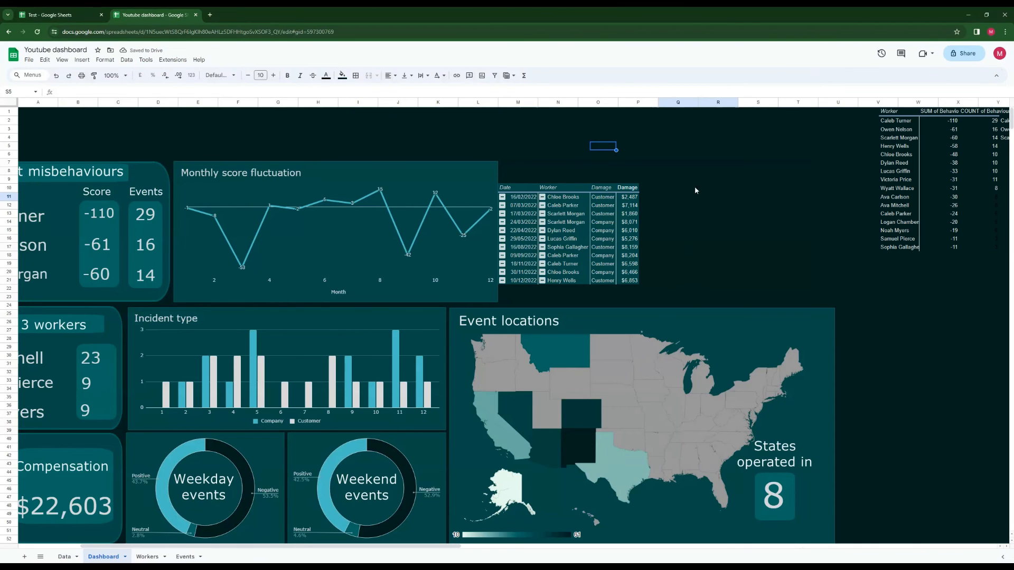
Copy the five claim status headers in U6:Y7 of the Test dashboard into the Youtube dashboard, starting at U9
{"action": "left_click", "coordinate": [64, 21]}
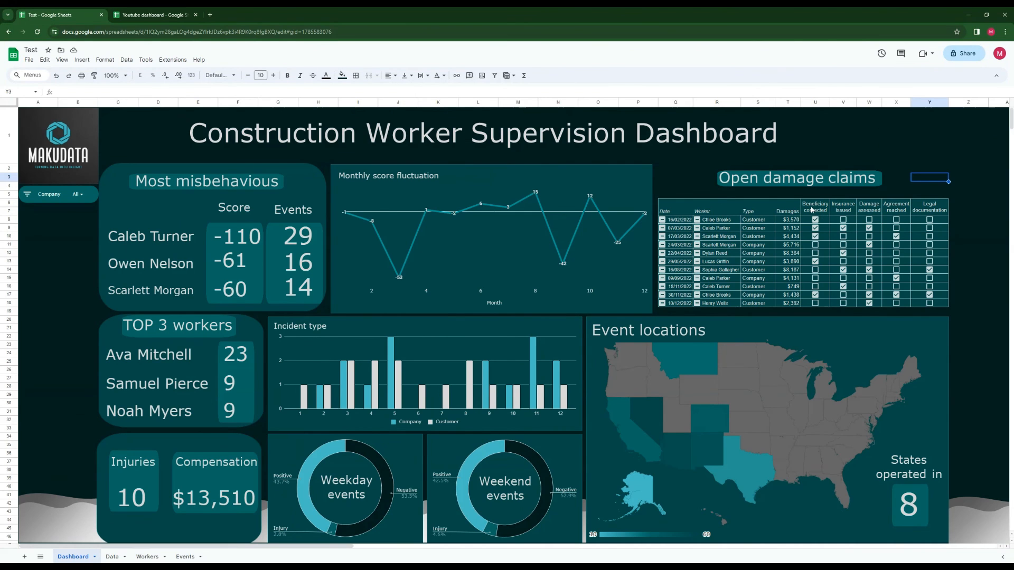
{"action": "left_click_drag", "start_coordinate": [814, 210], "coordinate": [937, 211]}
{"action": "key", "text": "ctrl+c"}
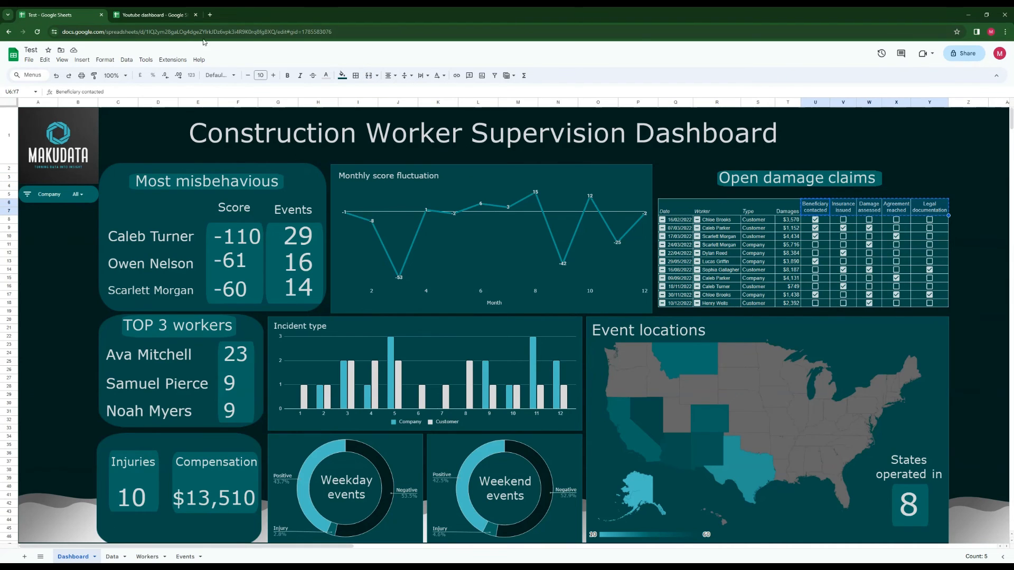
{"action": "left_click", "coordinate": [158, 16]}
{"action": "left_click", "coordinate": [660, 189]}
{"action": "left_click", "coordinate": [663, 182]}
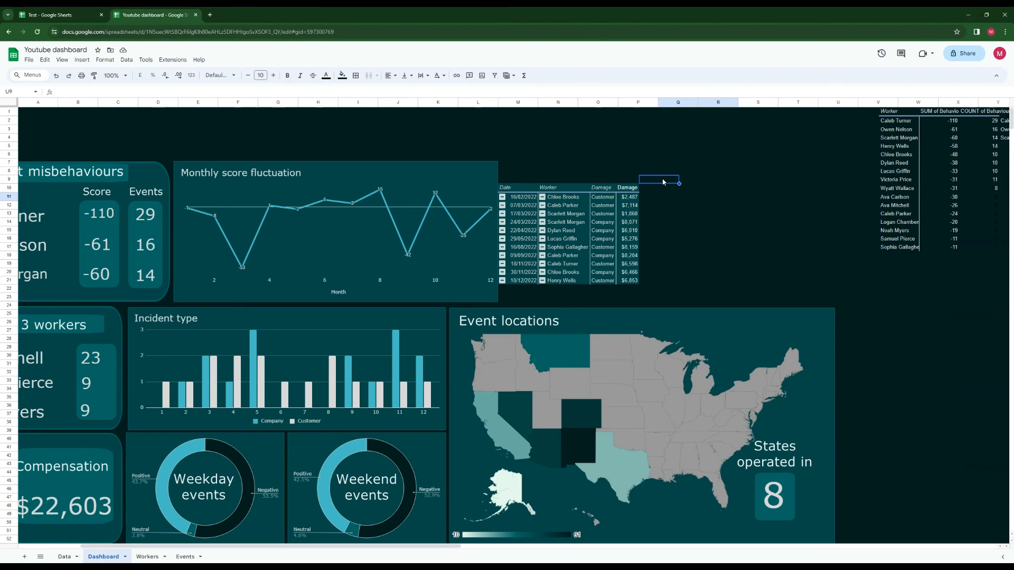
{"action": "key", "text": "ctrl+v"}
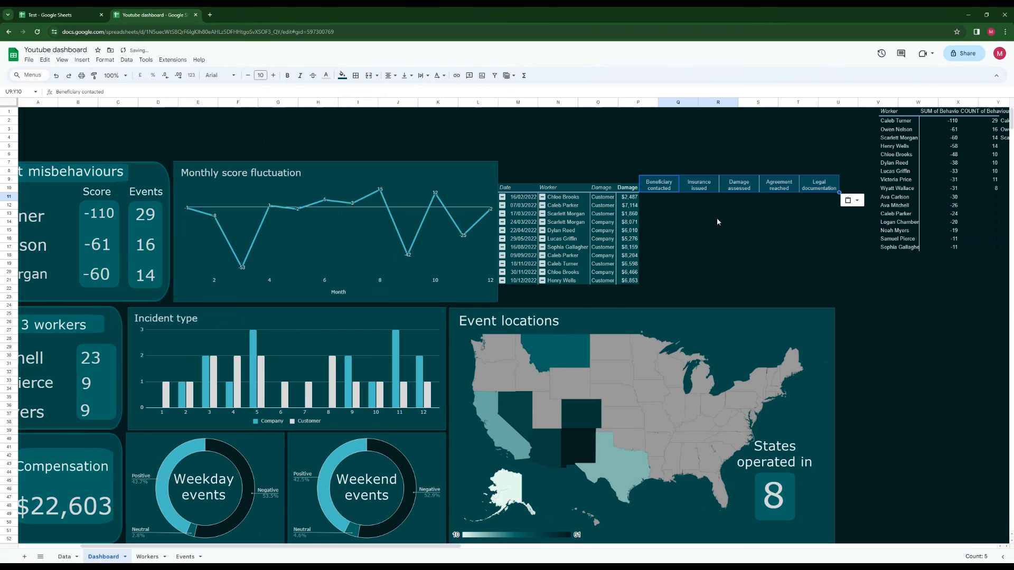
{"action": "left_click", "coordinate": [851, 200]}
{"action": "left_click", "coordinate": [866, 216]}
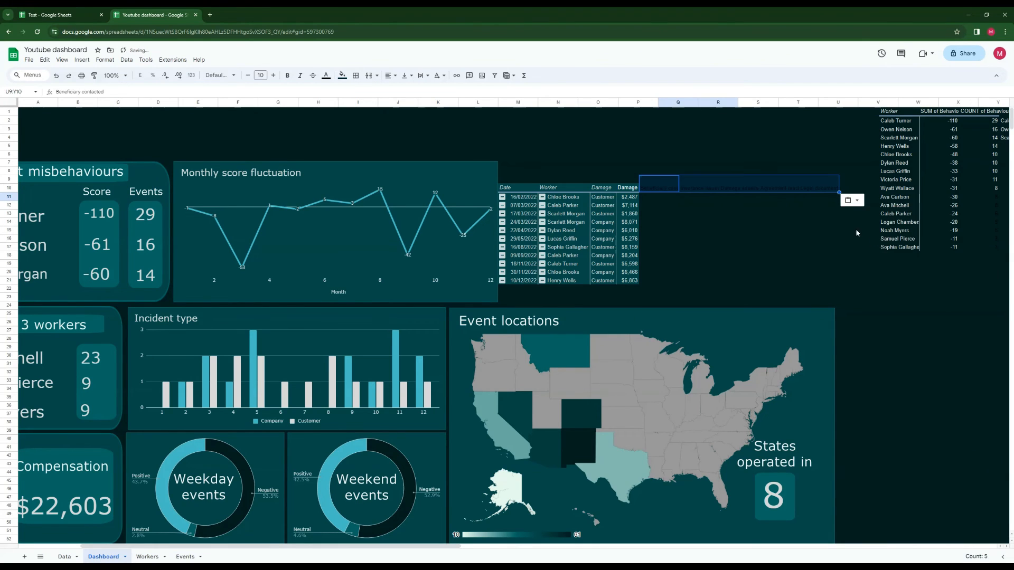
{"action": "key", "text": "ctrl+z"}
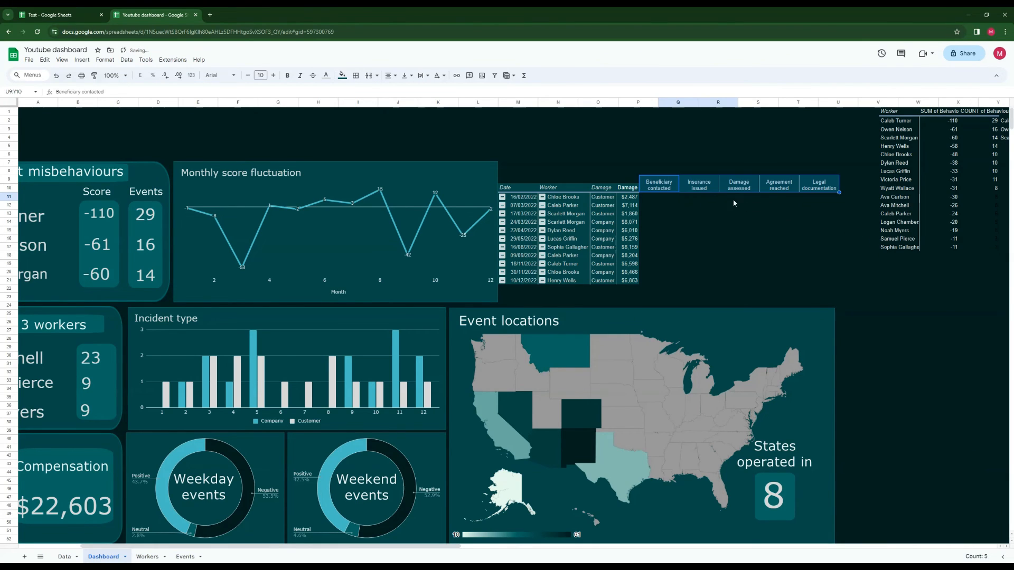
Fill the empty cells Q9:T9 above the pivot table with the dark teal sampled from the Monthly score fluctuation chart's background
{"action": "left_click", "coordinate": [804, 216]}
{"action": "left_click_drag", "start_coordinate": [509, 183], "coordinate": [625, 181]}
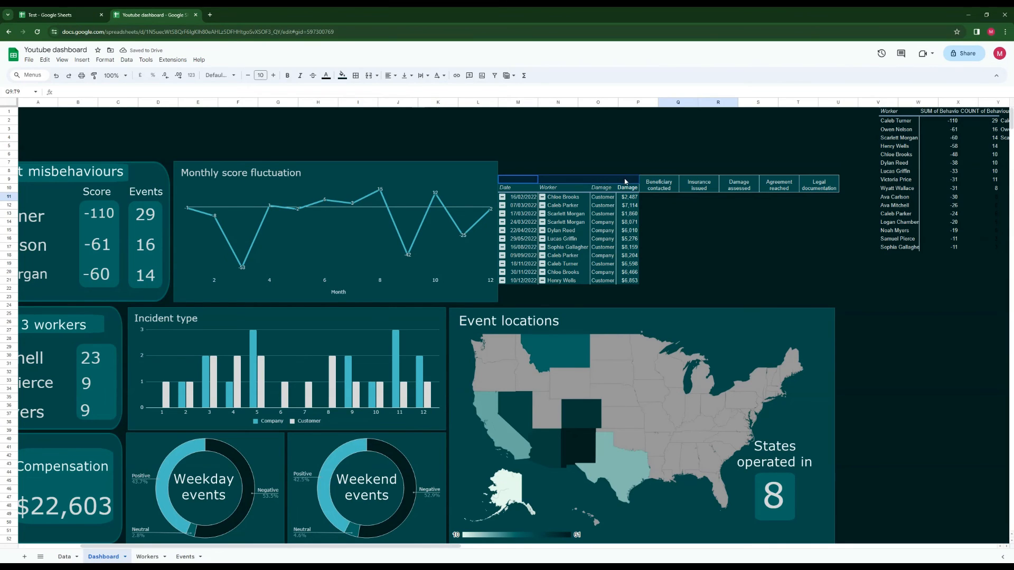
{"action": "left_click", "coordinate": [342, 75]}
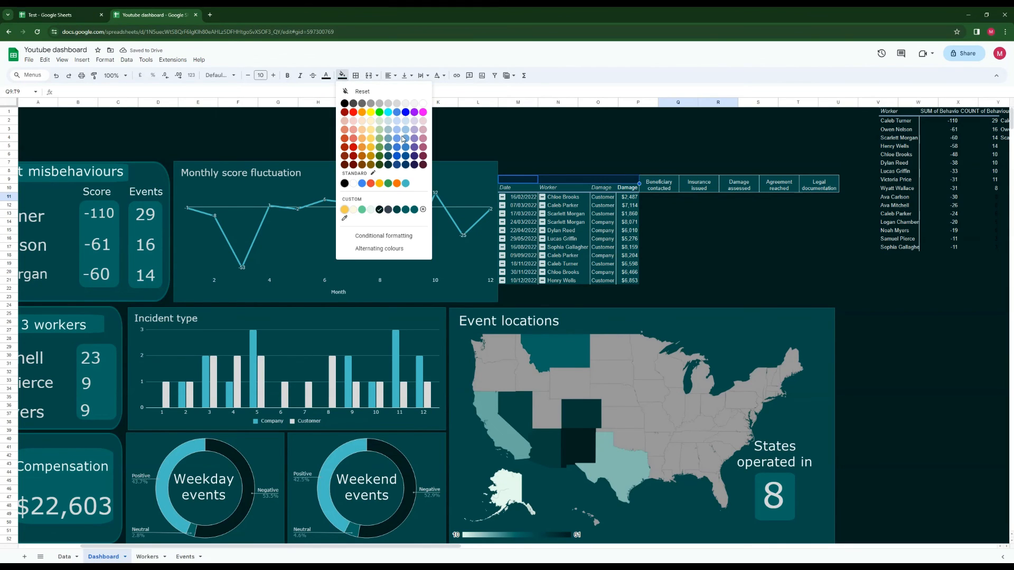
{"action": "left_click", "coordinate": [344, 218]}
{"action": "left_click", "coordinate": [452, 187]}
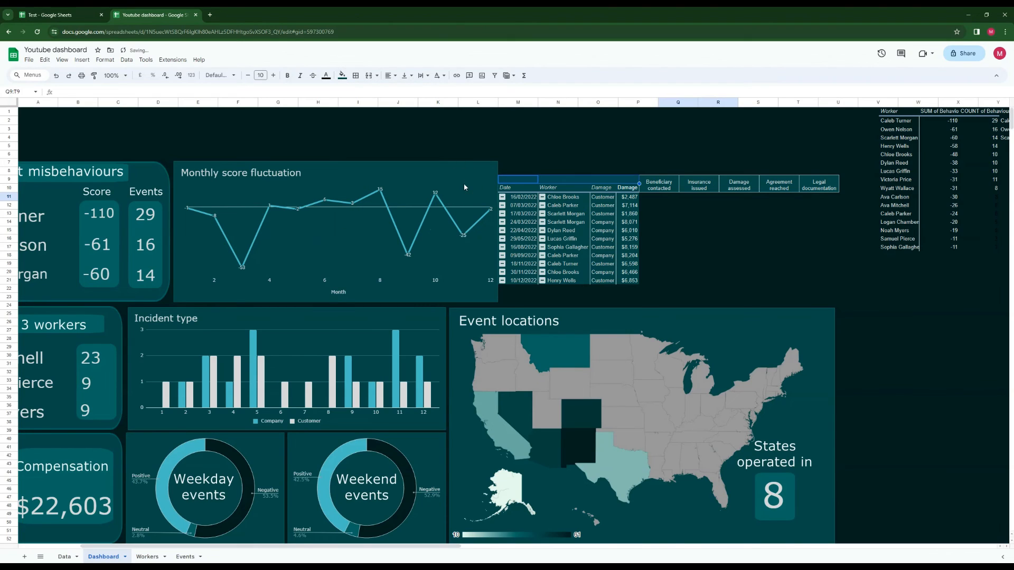
{"action": "left_click", "coordinate": [724, 237]}
Insert tick boxes in U11:Y21 below the claim status headers
{"action": "left_click", "coordinate": [657, 196]}
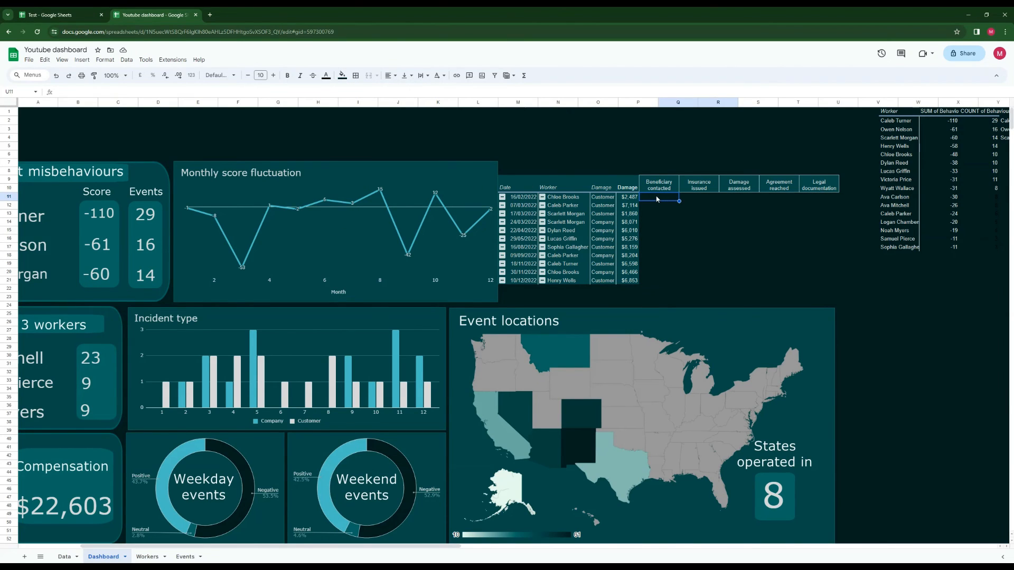
{"action": "left_click_drag", "start_coordinate": [656, 198], "coordinate": [812, 283]}
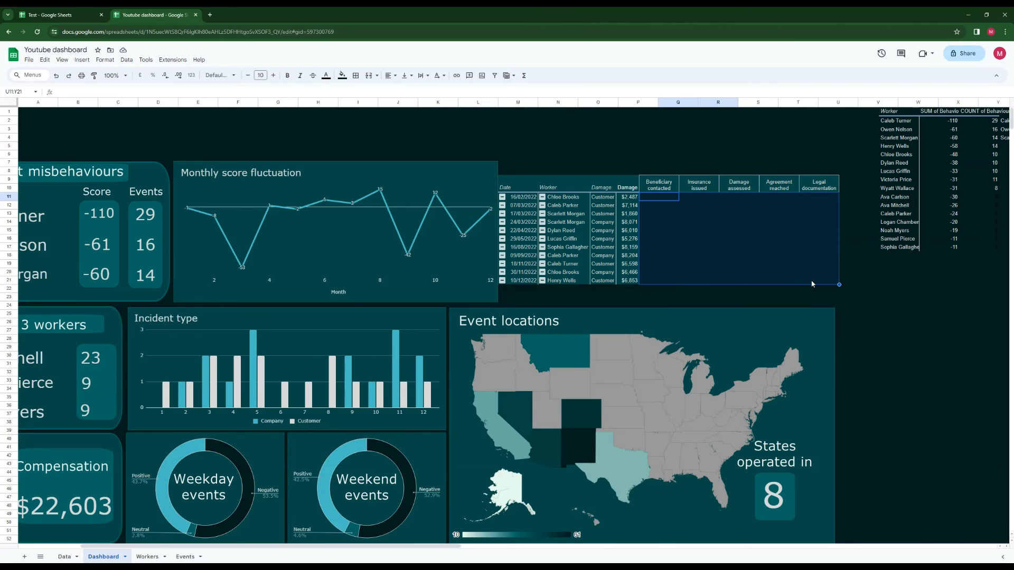
{"action": "left_click", "coordinate": [82, 59]}
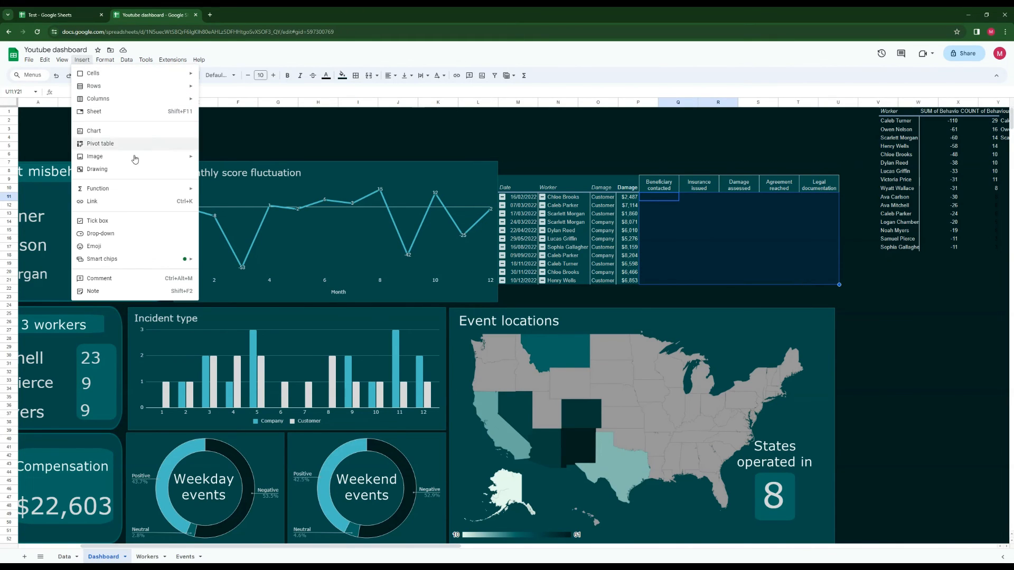
{"action": "left_click", "coordinate": [97, 221]}
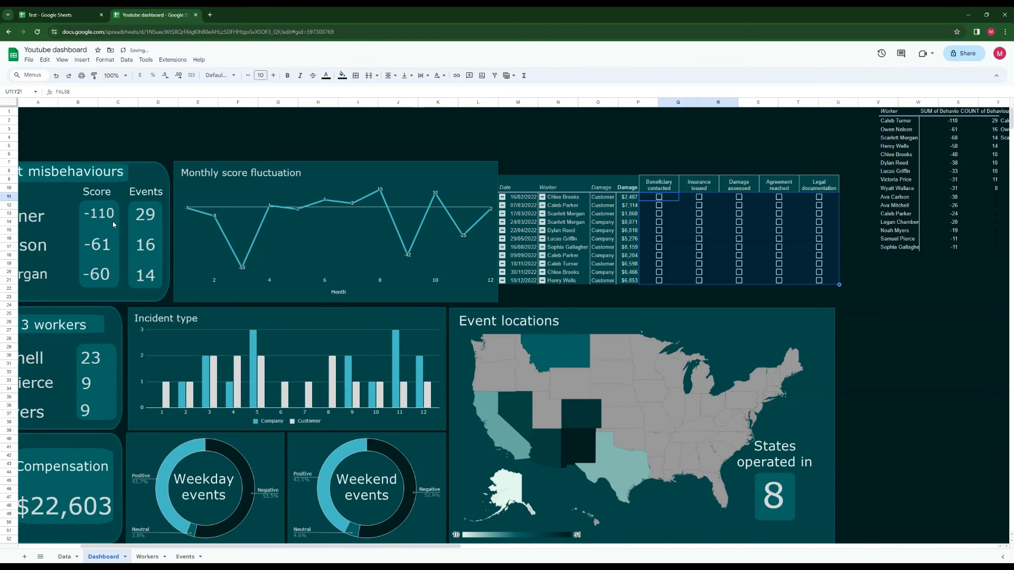
{"action": "left_click", "coordinate": [673, 146]}
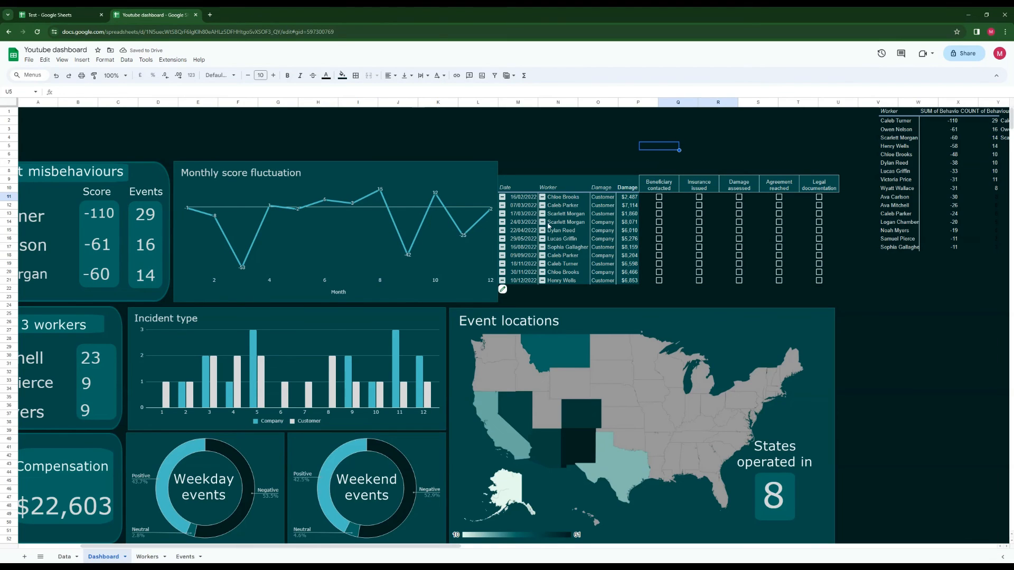
Tick the boxes in U11, W11, V12, Y12, V13, U14, V14, V16, W16 and X16
{"action": "left_click", "coordinate": [658, 196]}
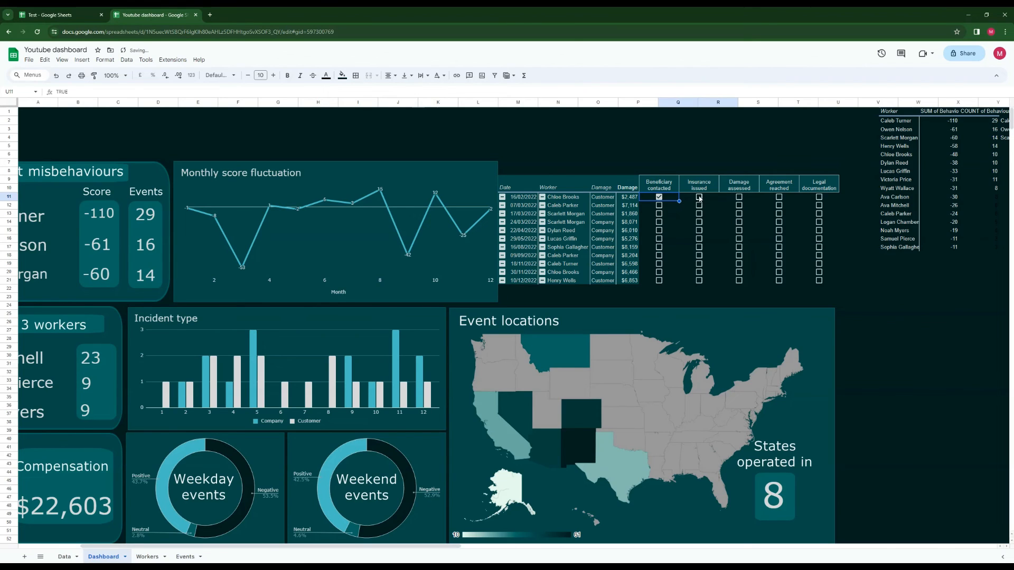
{"action": "left_click", "coordinate": [739, 197]}
{"action": "left_click", "coordinate": [698, 205]}
{"action": "left_click", "coordinate": [697, 214]}
{"action": "left_click", "coordinate": [819, 206]}
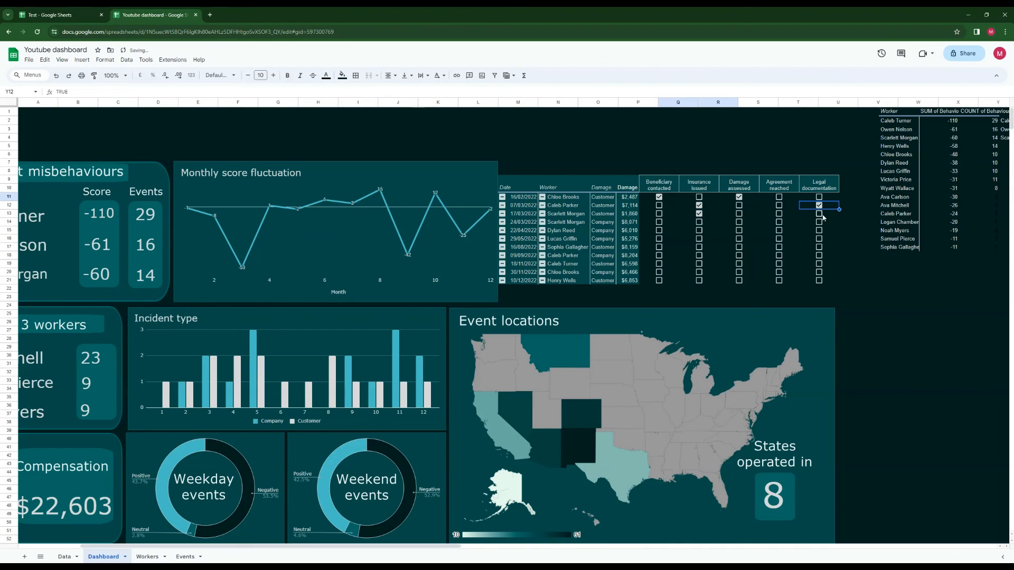
{"action": "left_click", "coordinate": [698, 222]}
{"action": "left_click", "coordinate": [659, 222]}
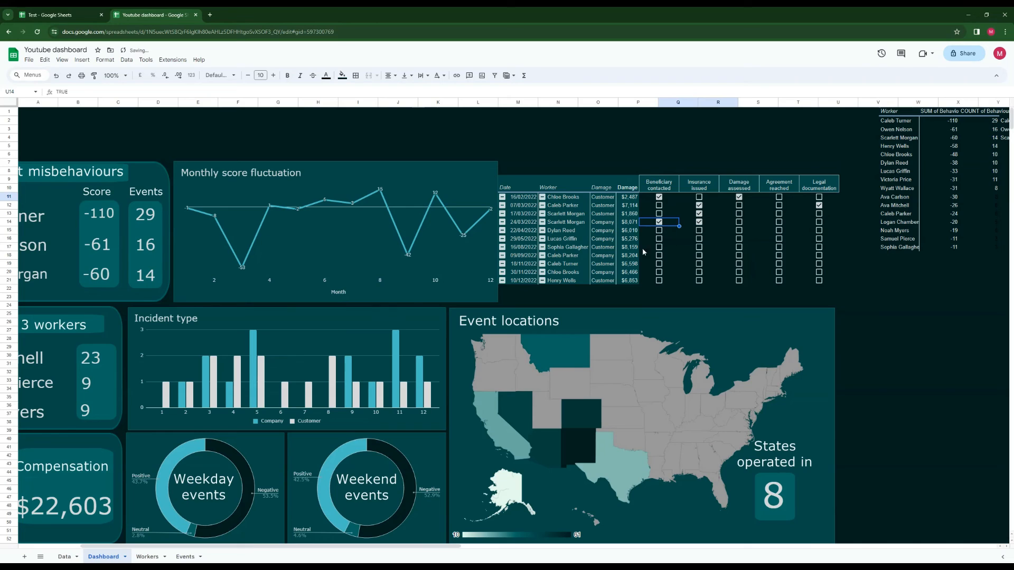
{"action": "left_click", "coordinate": [699, 238]}
{"action": "left_click", "coordinate": [739, 238]}
{"action": "left_click", "coordinate": [778, 238]}
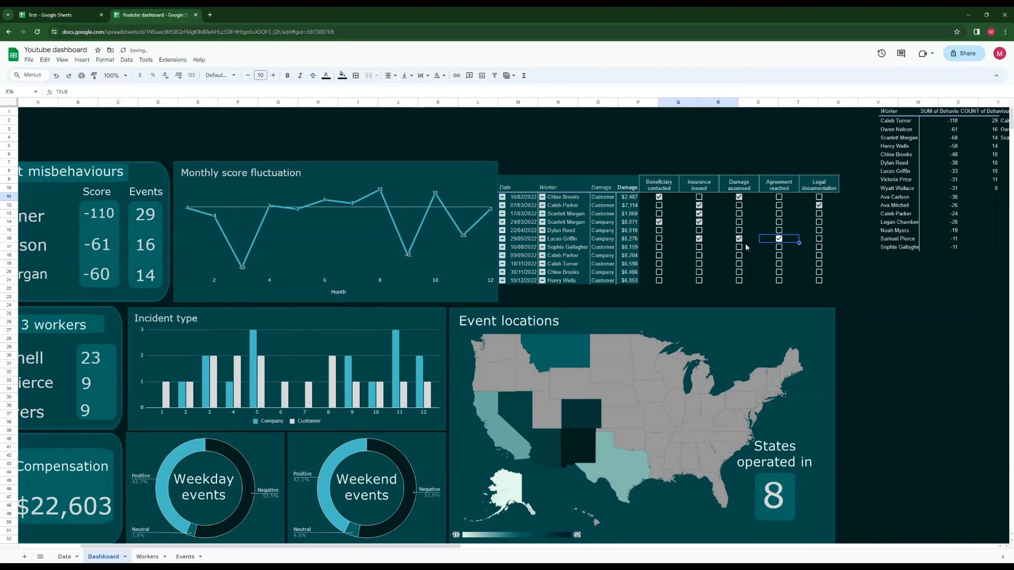
Tick the boxes in U17, V17, W18, U19, W19, X20, V21 and W21
{"action": "left_click", "coordinate": [659, 247]}
{"action": "left_click", "coordinate": [699, 247]}
{"action": "left_click", "coordinate": [739, 256]}
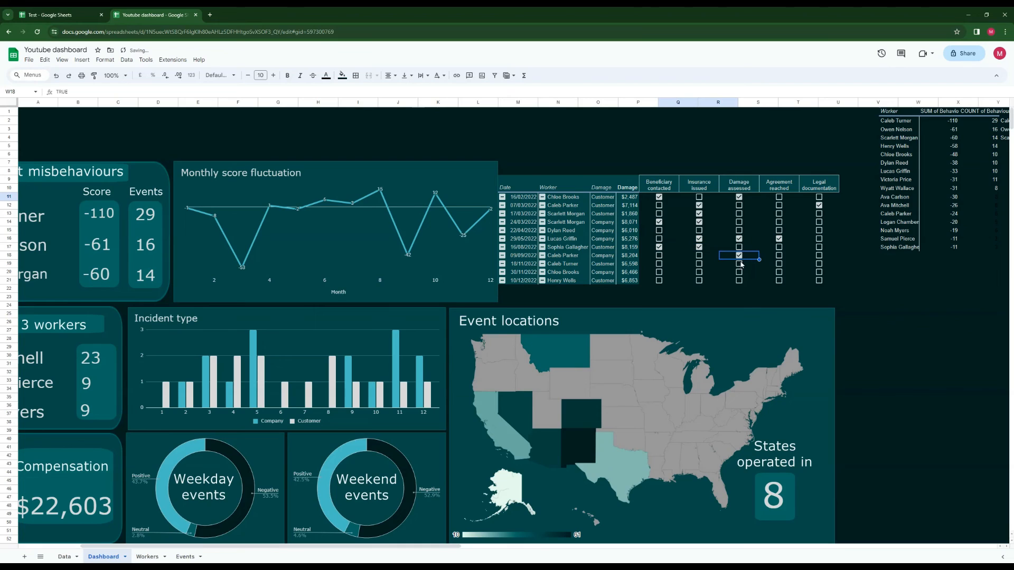
{"action": "left_click", "coordinate": [739, 263]}
{"action": "left_click", "coordinate": [659, 263]}
{"action": "left_click", "coordinate": [778, 272]}
{"action": "left_click", "coordinate": [739, 280]}
{"action": "left_click", "coordinate": [699, 280]}
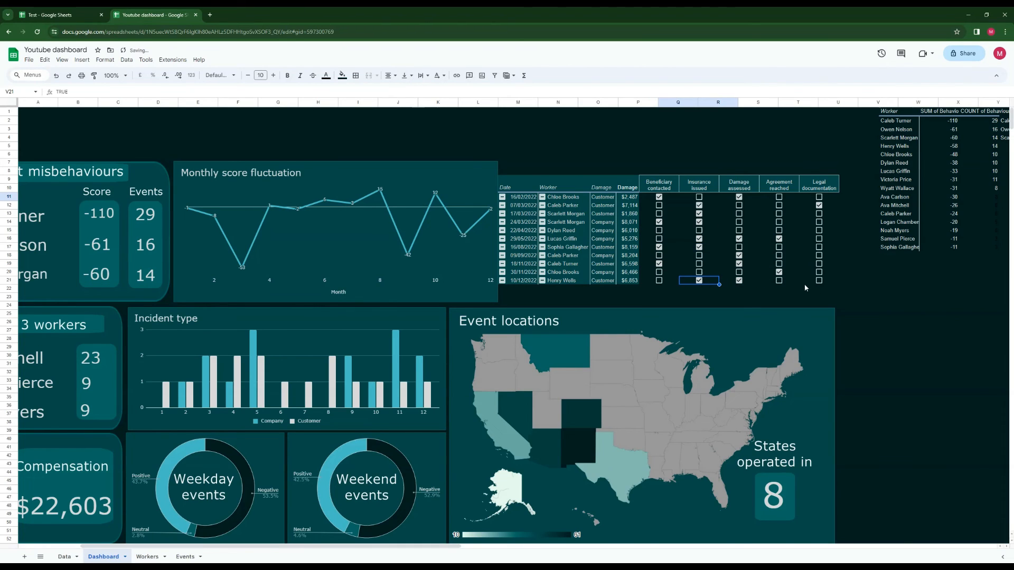
Fill the tick box range U11:Y21 with the dark teal sampled from the Monthly score fluctuation chart's background
{"action": "left_click_drag", "start_coordinate": [805, 283], "coordinate": [640, 200]}
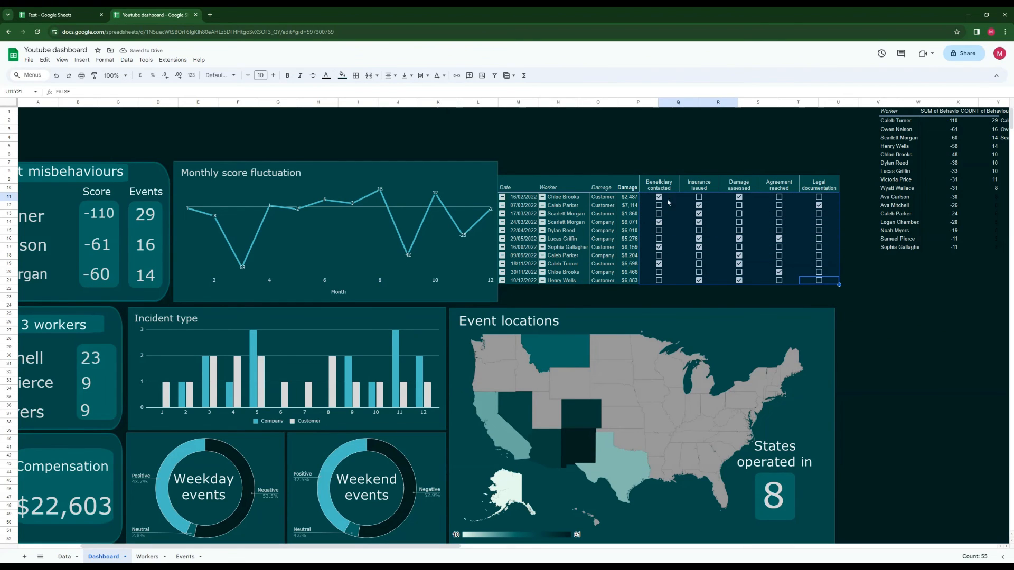
{"action": "left_click", "coordinate": [344, 79]}
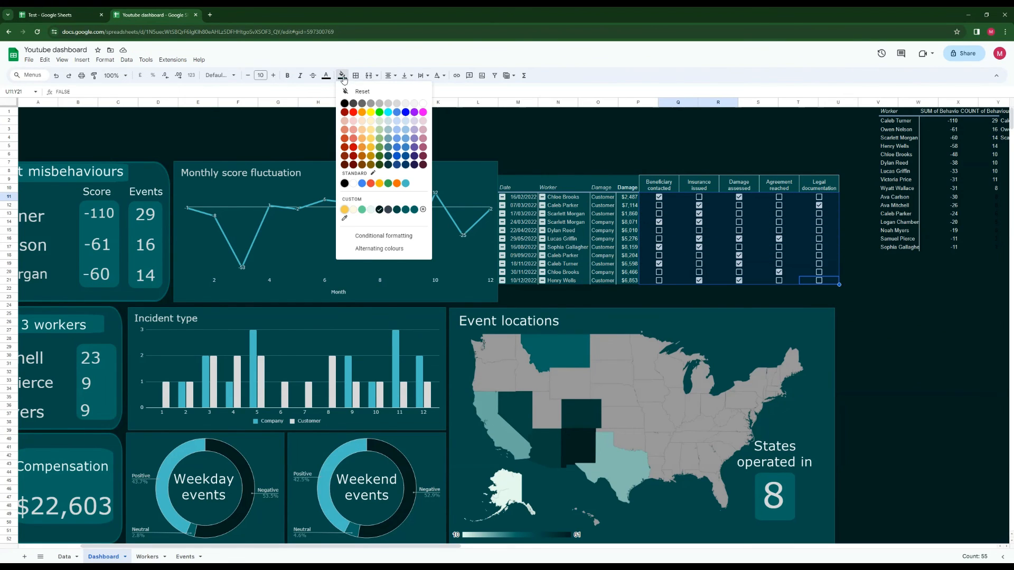
{"action": "left_click", "coordinate": [344, 219]}
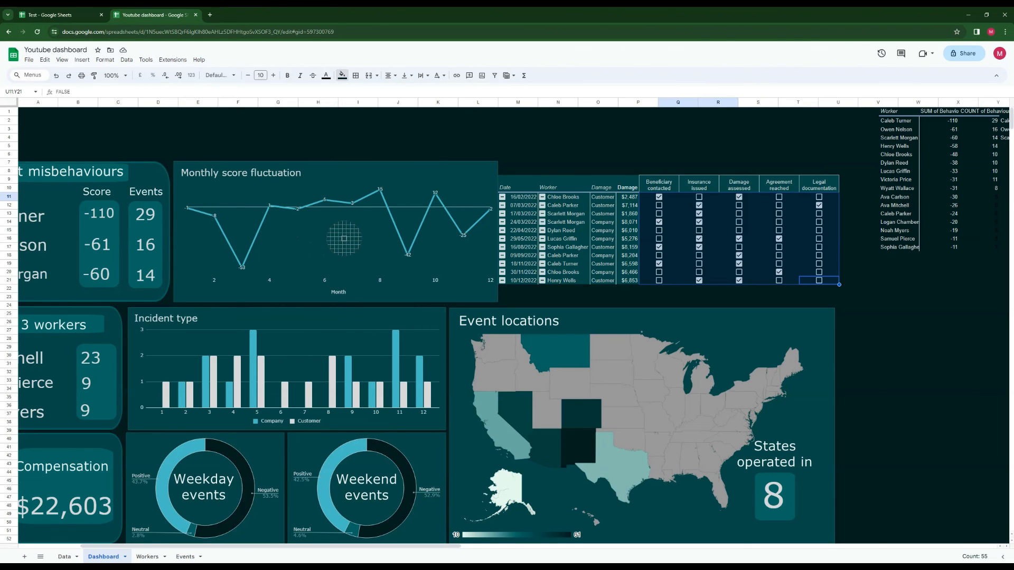
{"action": "left_click", "coordinate": [344, 239]}
{"action": "left_click", "coordinate": [602, 146]}
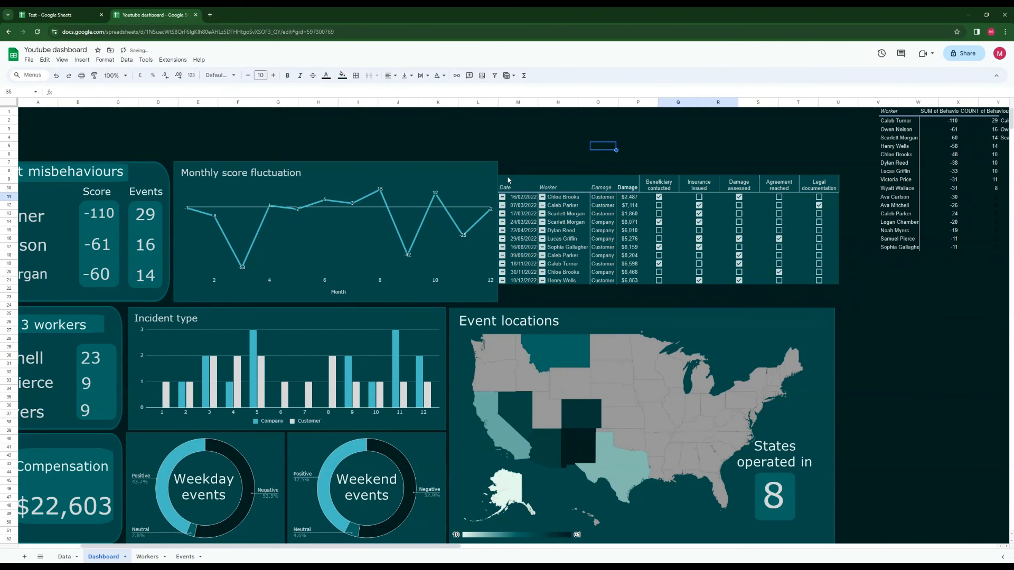
Narrow the Monthly score fluctuation chart slightly from its right edge to leave a gap before the damage claims table
{"action": "left_click", "coordinate": [471, 165]}
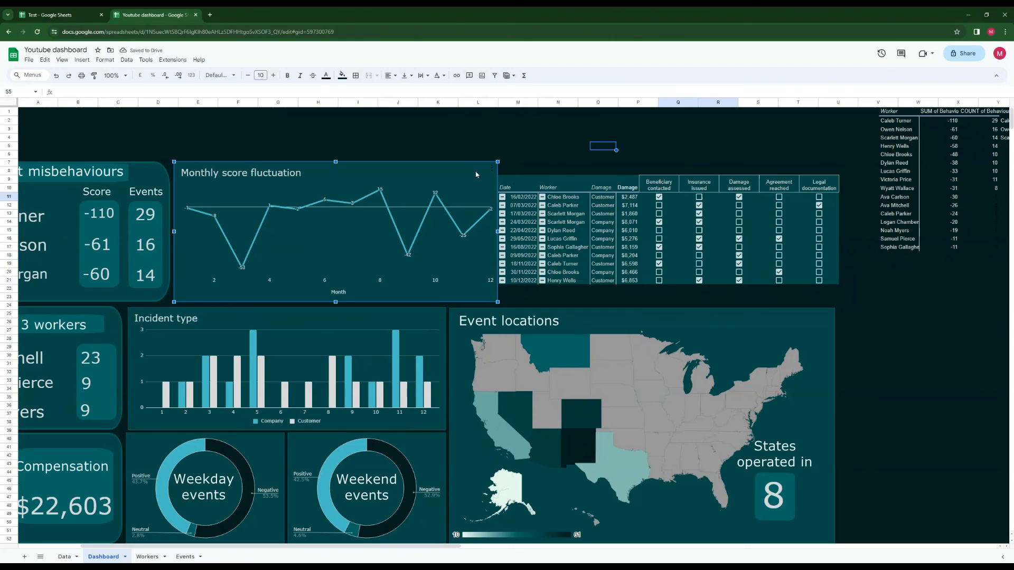
{"action": "left_click_drag", "start_coordinate": [496, 231], "coordinate": [493, 234]}
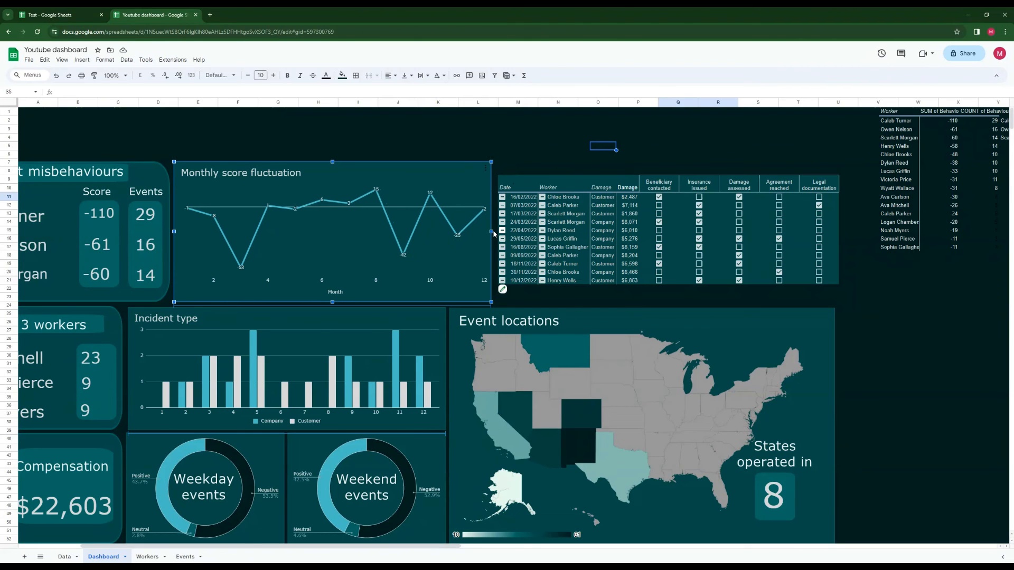
{"action": "left_click_drag", "start_coordinate": [439, 547], "coordinate": [286, 541]}
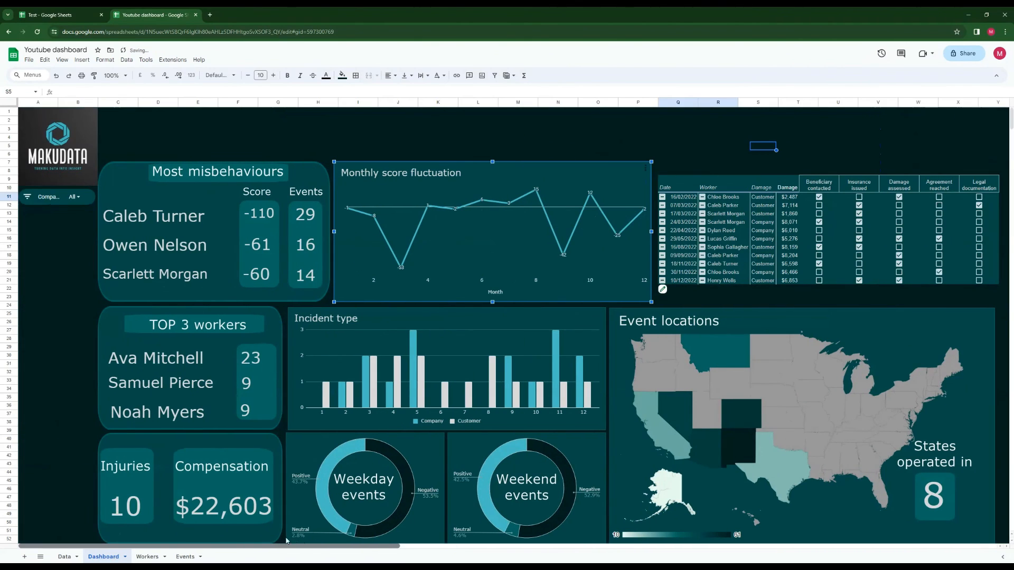
Apply light grey borders to all cells of the damage claims table, Q9:Y21
{"action": "left_click_drag", "start_coordinate": [365, 557], "coordinate": [429, 558]}
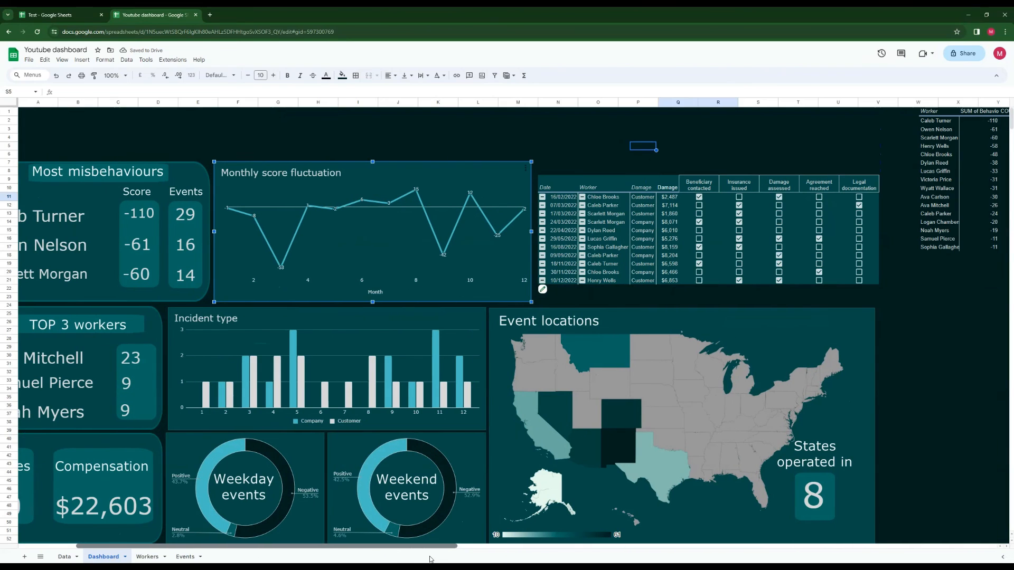
{"action": "left_click_drag", "start_coordinate": [549, 179], "coordinate": [876, 284]}
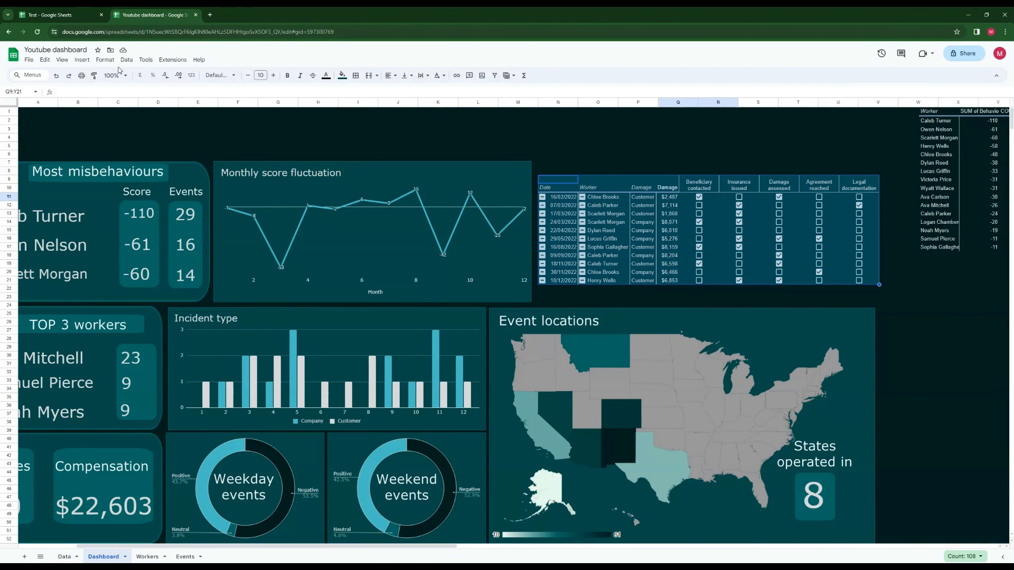
{"action": "left_click", "coordinate": [355, 75]}
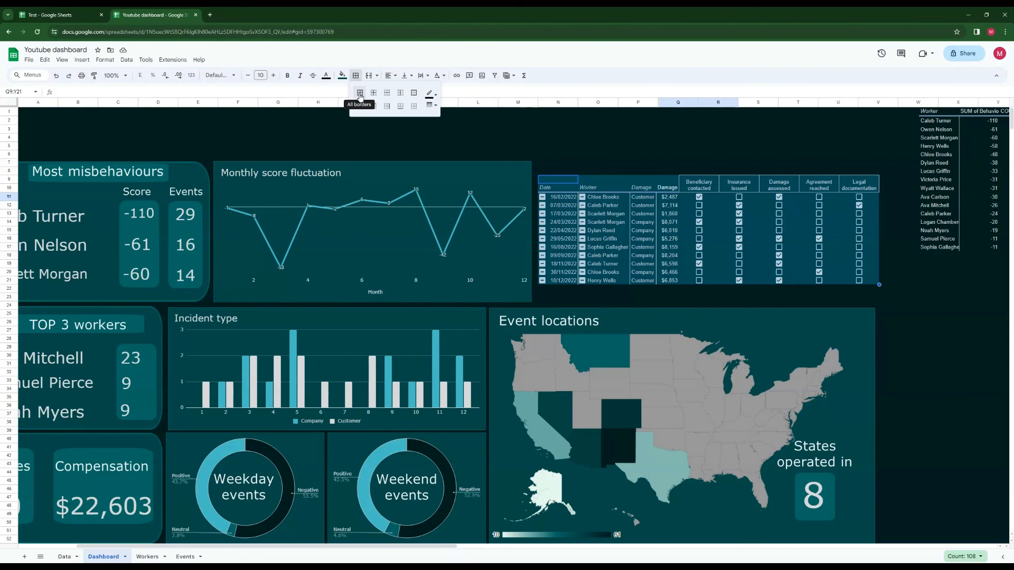
{"action": "left_click", "coordinate": [359, 93]}
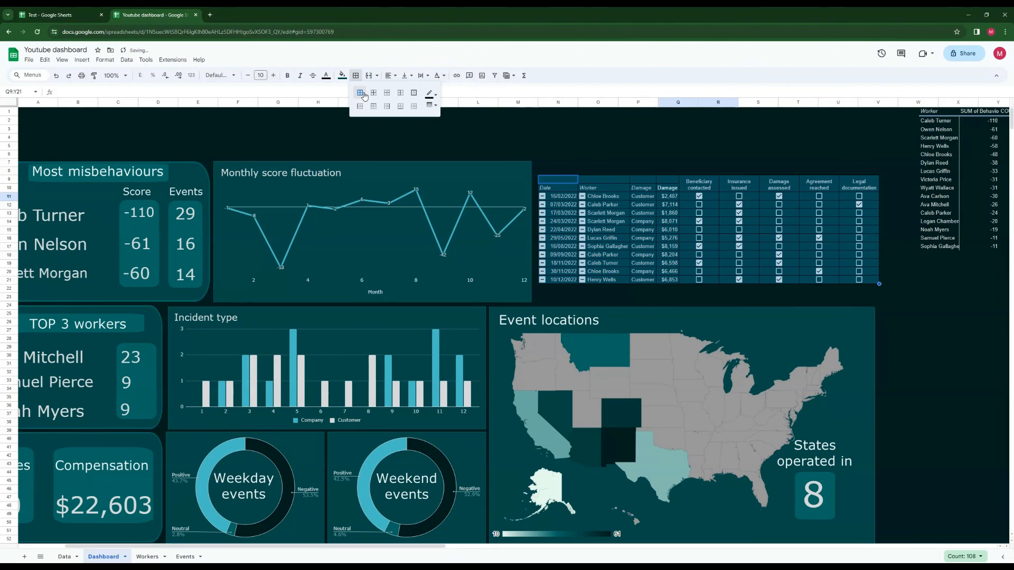
{"action": "left_click", "coordinate": [435, 96]}
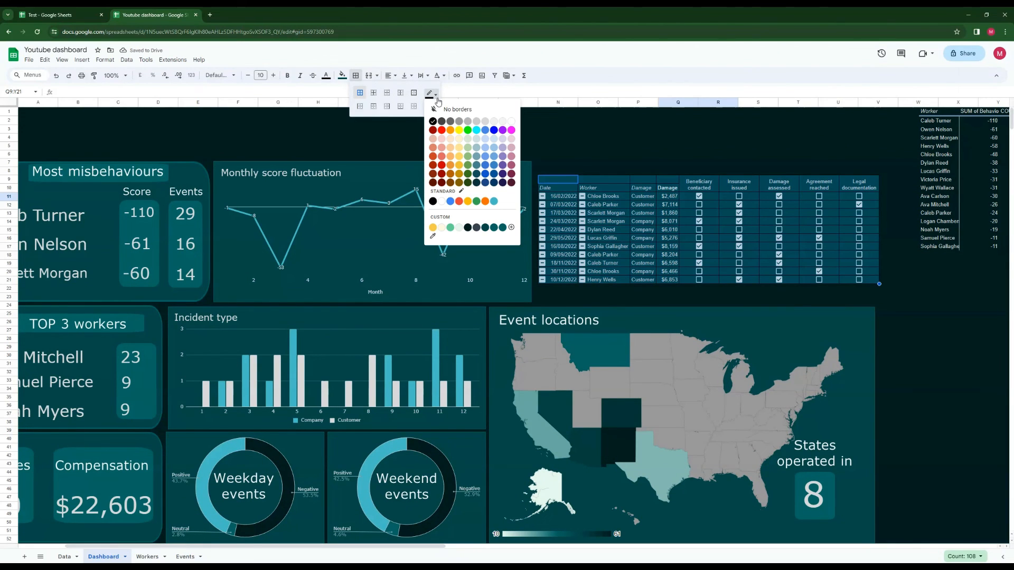
{"action": "left_click", "coordinate": [485, 122]}
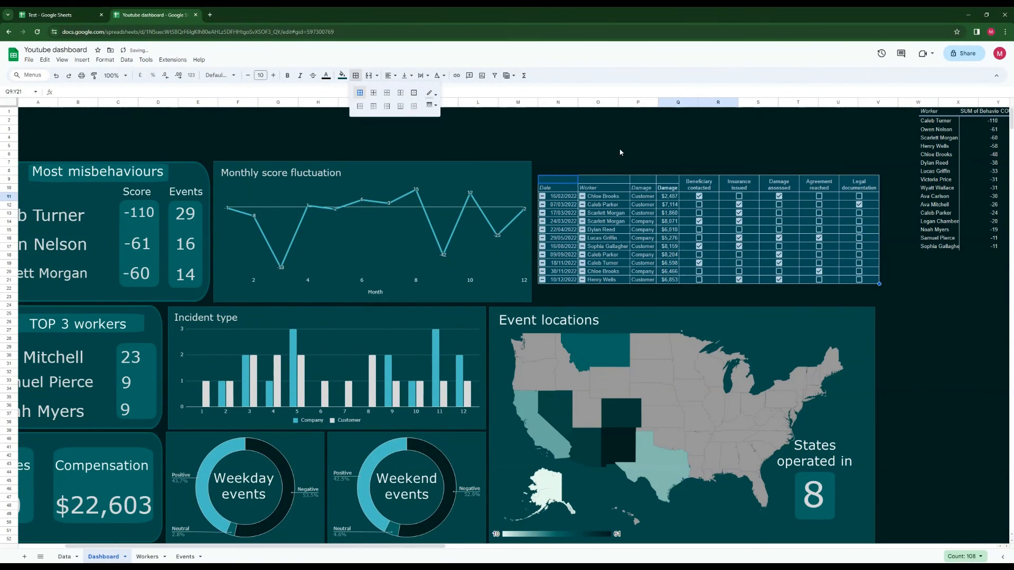
Clear the borders from the header cells Q9:T10 of the damage claims table
{"action": "left_click", "coordinate": [646, 154]}
{"action": "left_click_drag", "start_coordinate": [555, 181], "coordinate": [668, 188]}
{"action": "left_click", "coordinate": [356, 76]}
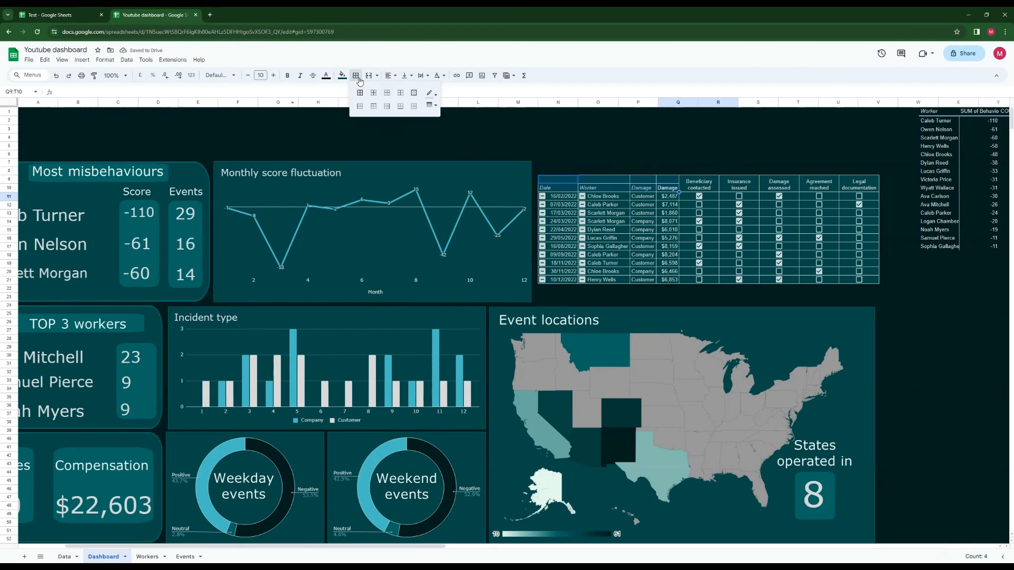
{"action": "left_click", "coordinate": [412, 107]}
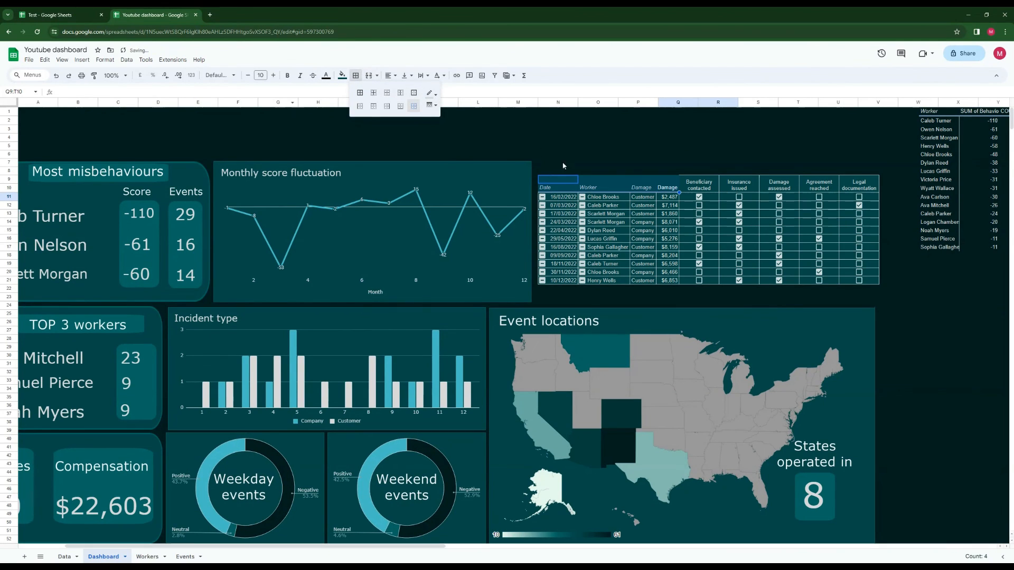
{"action": "left_click_drag", "start_coordinate": [549, 181], "coordinate": [667, 189]}
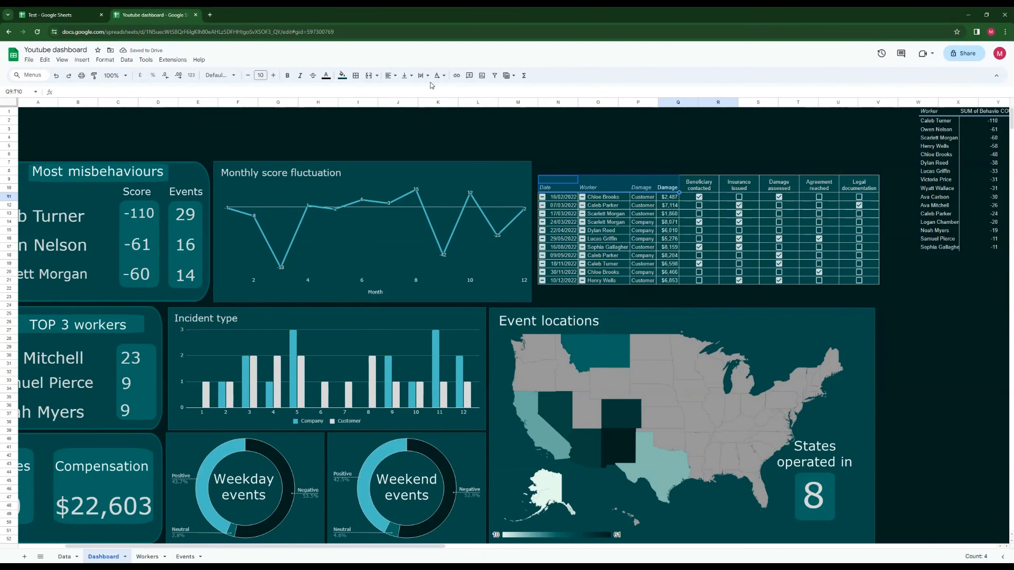
{"action": "left_click", "coordinate": [355, 76]}
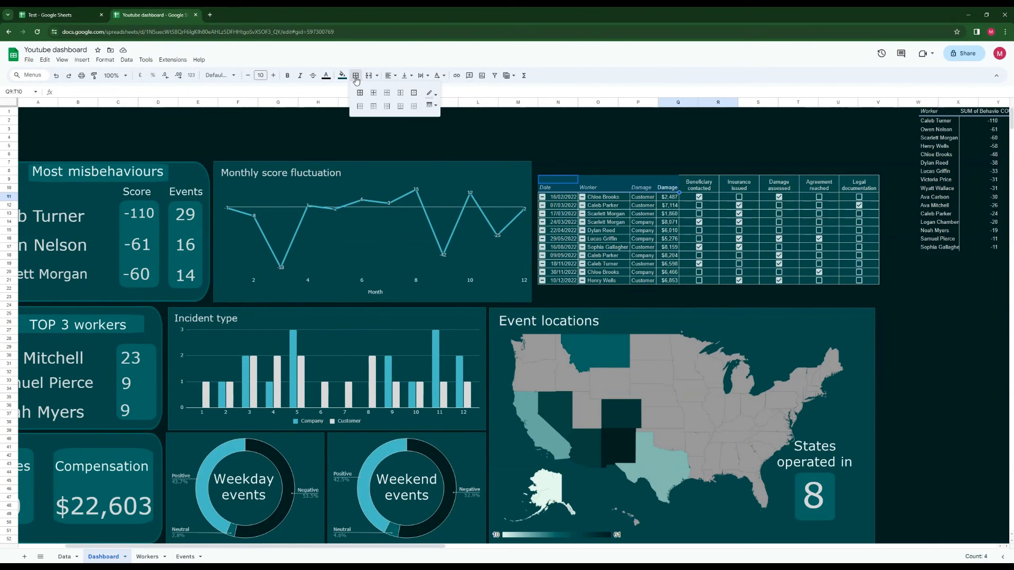
{"action": "left_click", "coordinate": [410, 105]}
{"action": "left_click", "coordinate": [518, 120]}
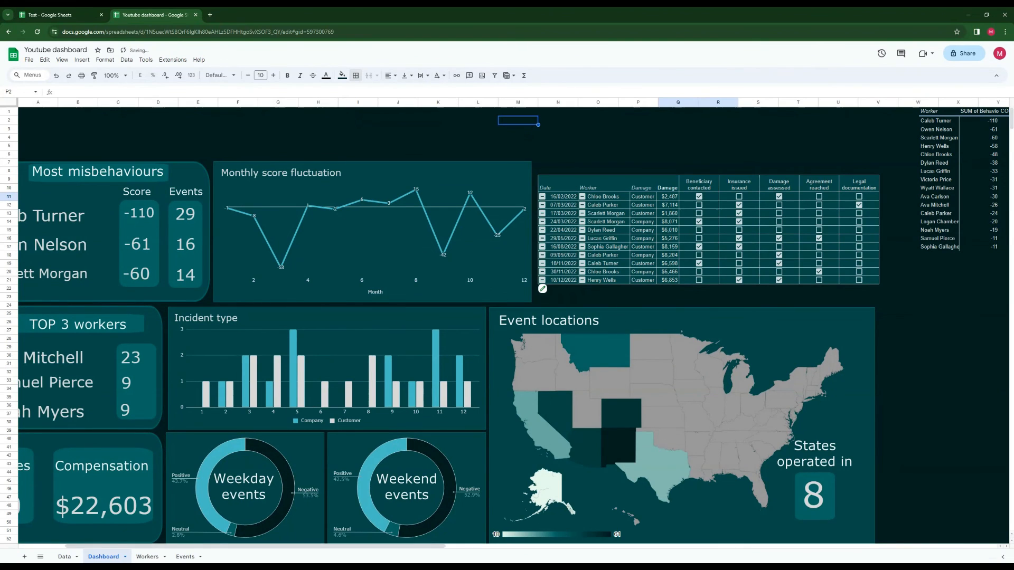
Filter the dashboard to three of the six companies with the Company slicer
{"action": "left_click_drag", "start_coordinate": [421, 551], "coordinate": [375, 551]}
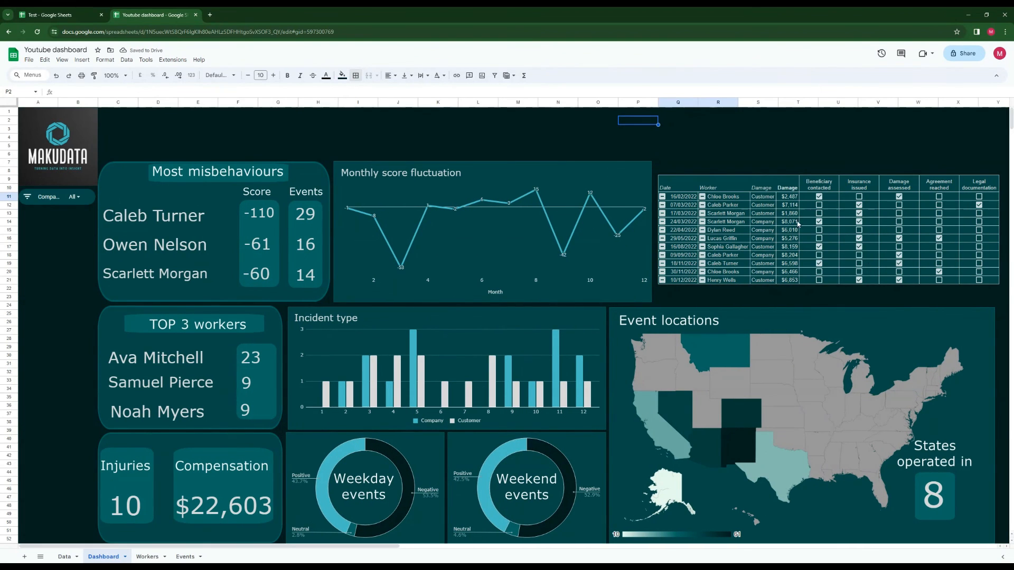
{"action": "left_click", "coordinate": [74, 196]}
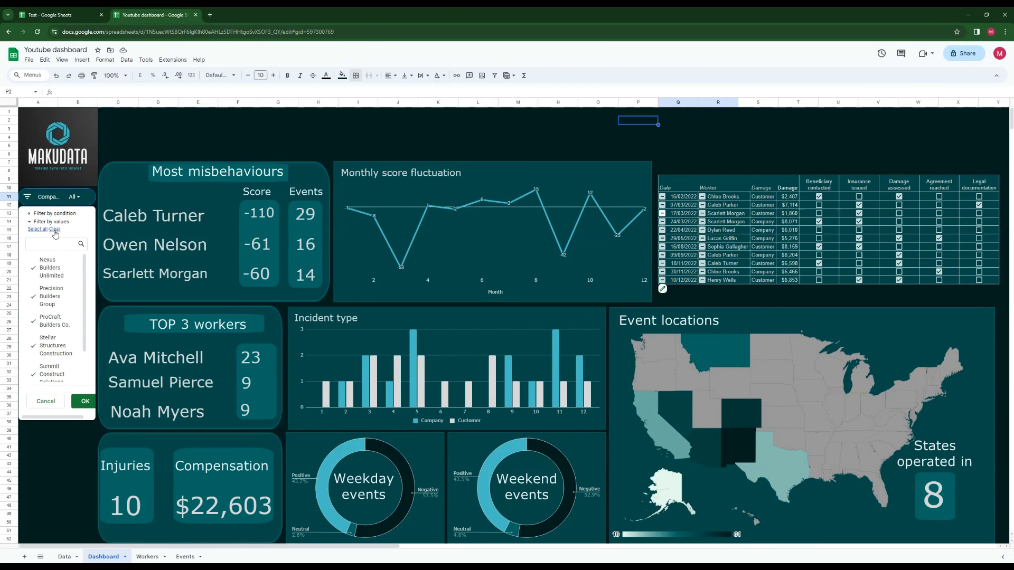
{"action": "left_click", "coordinate": [55, 297]}
{"action": "left_click", "coordinate": [53, 339]}
{"action": "left_click", "coordinate": [51, 275]}
{"action": "left_click", "coordinate": [86, 401]}
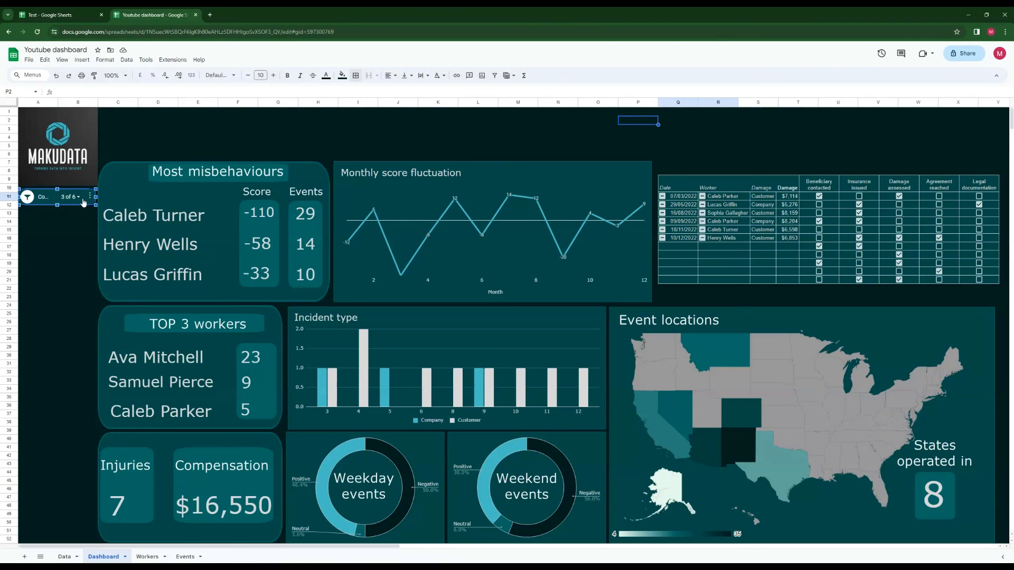
Toggle the tick boxes in U17 and V17 off and back on beside the filtered claims rows
{"action": "left_click", "coordinate": [830, 248]}
{"action": "left_click", "coordinate": [820, 247]}
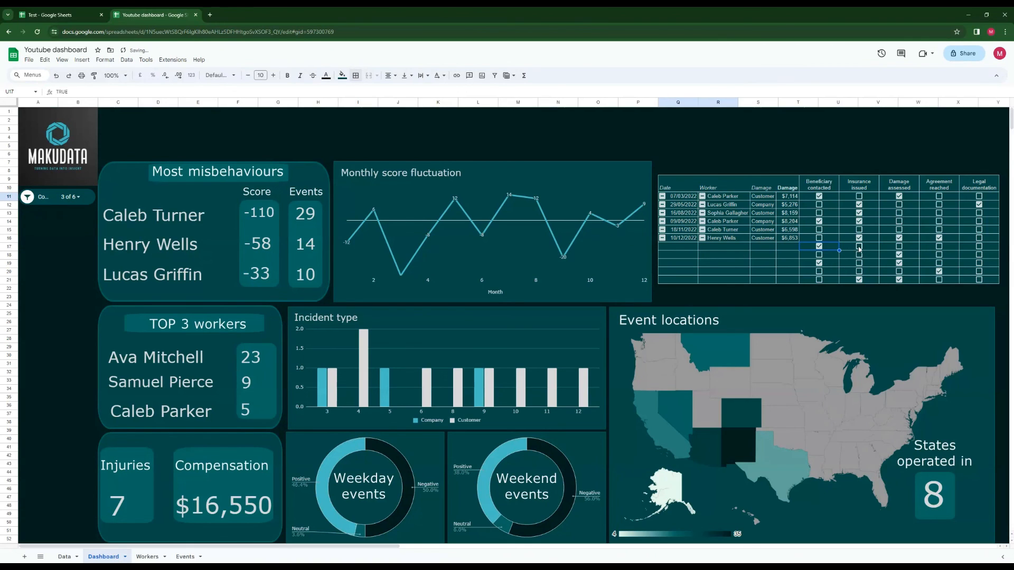
{"action": "left_click", "coordinate": [859, 247]}
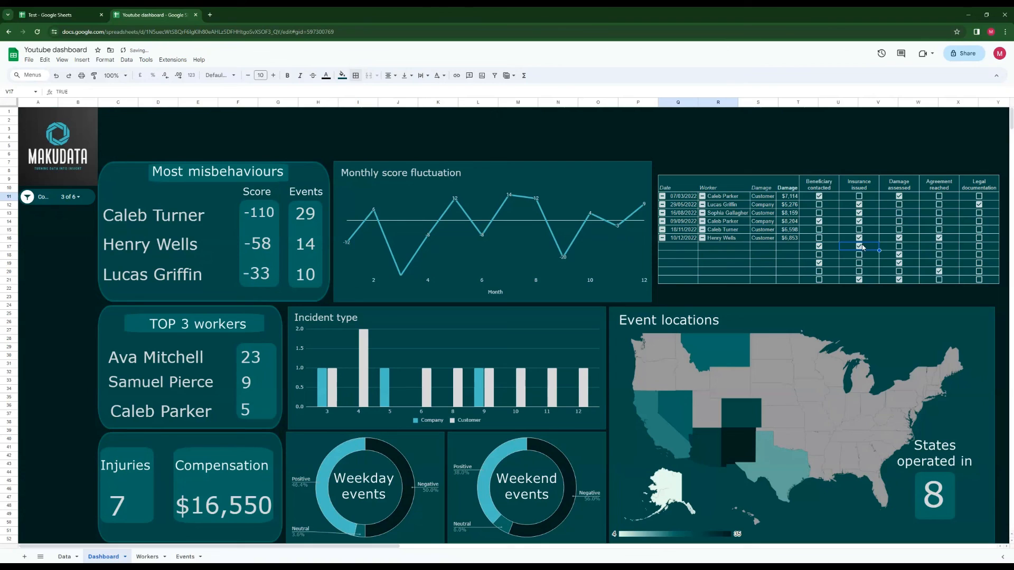
{"action": "left_click", "coordinate": [742, 294]}
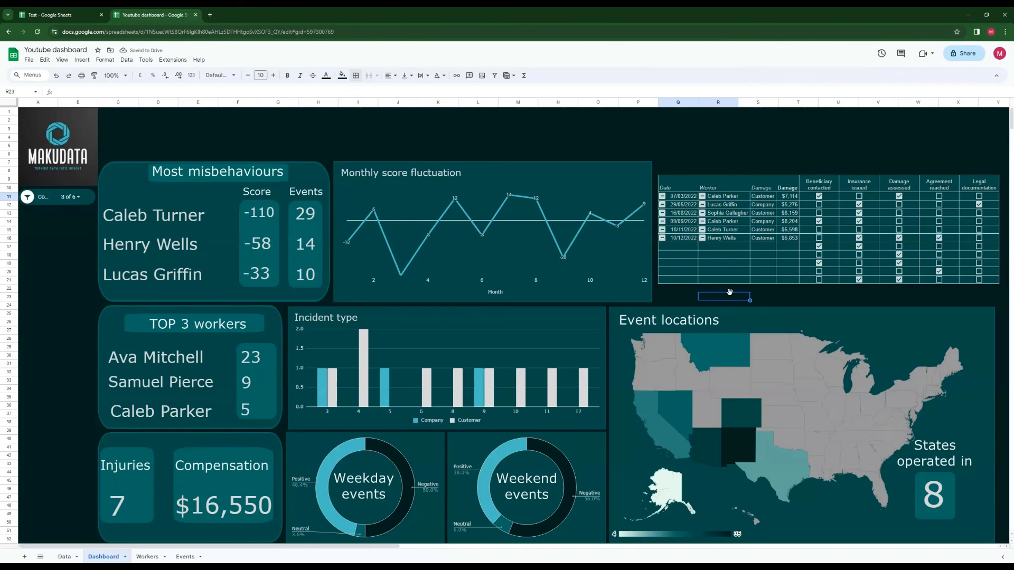
Reset the Company slicer so that all companies are selected
{"action": "left_click", "coordinate": [70, 196]}
{"action": "left_click", "coordinate": [39, 230]}
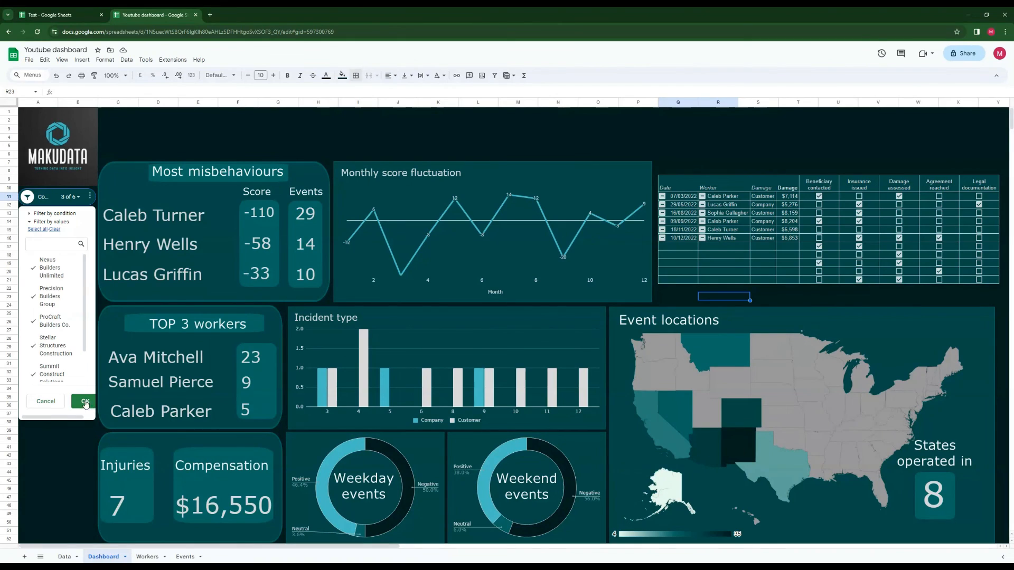
{"action": "left_click", "coordinate": [85, 401]}
{"action": "left_click", "coordinate": [734, 159]}
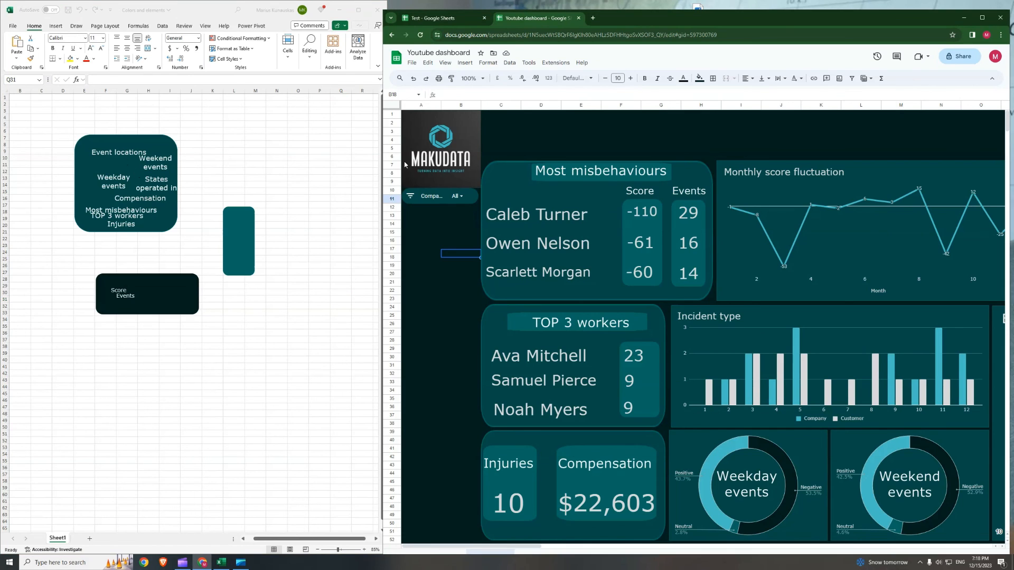
Copy the Construction Worker Supervision Dashboard title from the Test dashboard and paste it into the Colors and elements workbook in Excel
{"action": "left_click", "coordinate": [432, 18]}
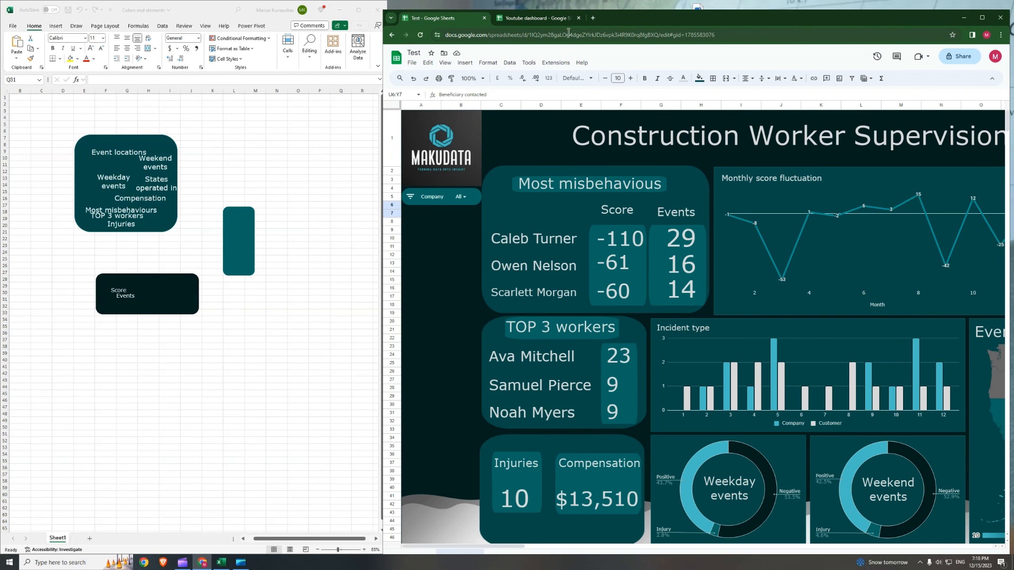
{"action": "left_click", "coordinate": [605, 137]}
{"action": "key", "text": "ctrl+v"}
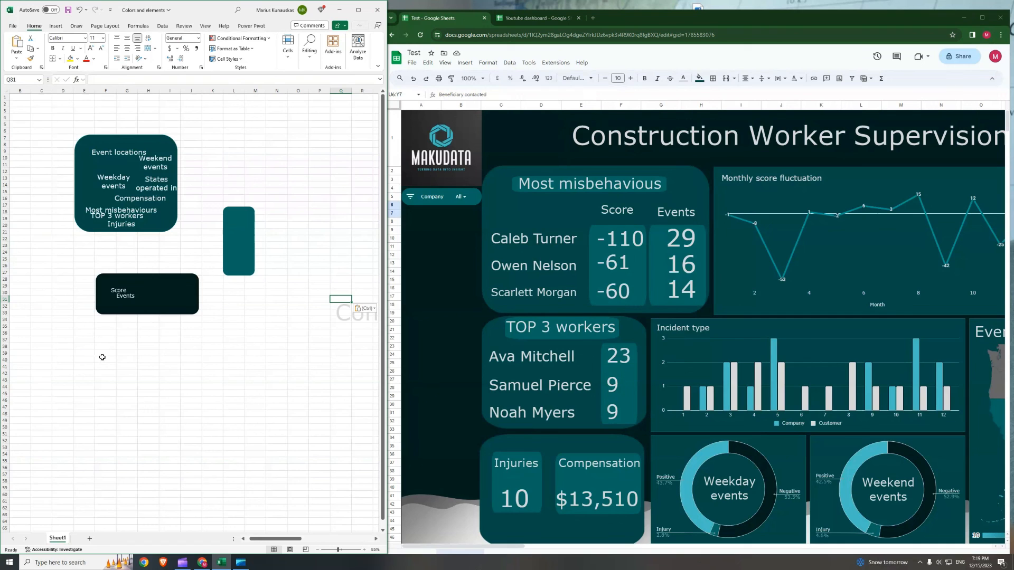
Switch to the Youtube dashboard, paste the Construction Worker Supervision Dashboard title and place it above the Most misbehaviours panel and score chart
{"action": "left_click", "coordinate": [533, 18]}
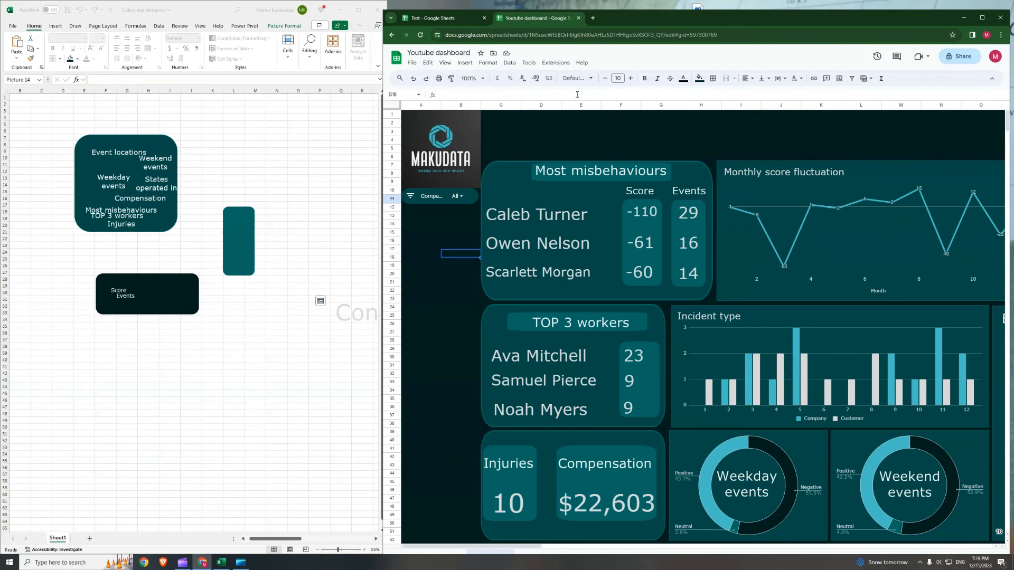
{"action": "key", "text": "ctrl+v"}
{"action": "left_click_drag", "start_coordinate": [702, 156], "coordinate": [647, 117]}
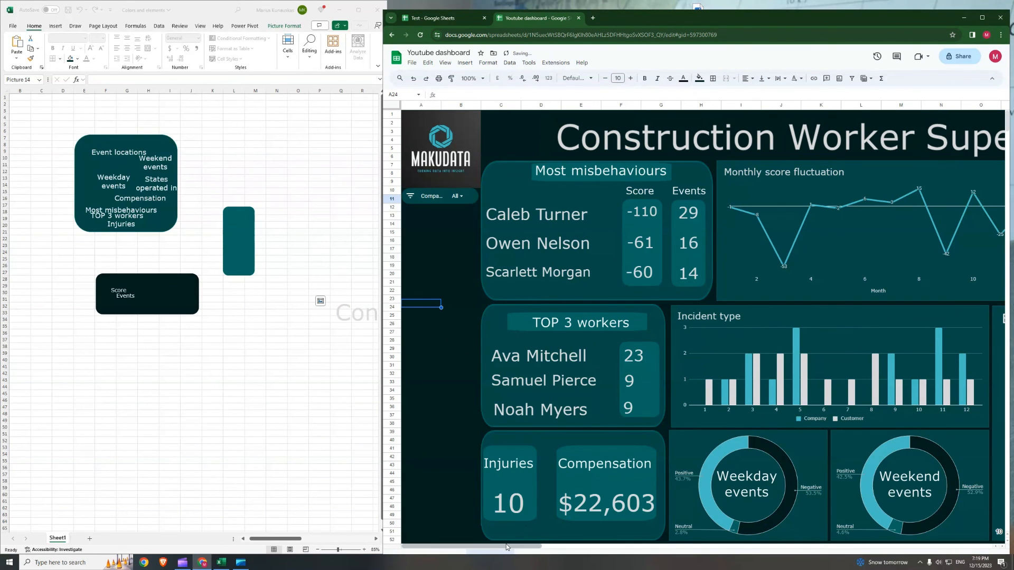
{"action": "mouse_move", "coordinate": [495, 548]}
{"action": "left_mouse_down"}
{"action": "mouse_move", "coordinate": [611, 550]}
{"action": "mouse_move", "coordinate": [496, 549]}
{"action": "left_mouse_up"}
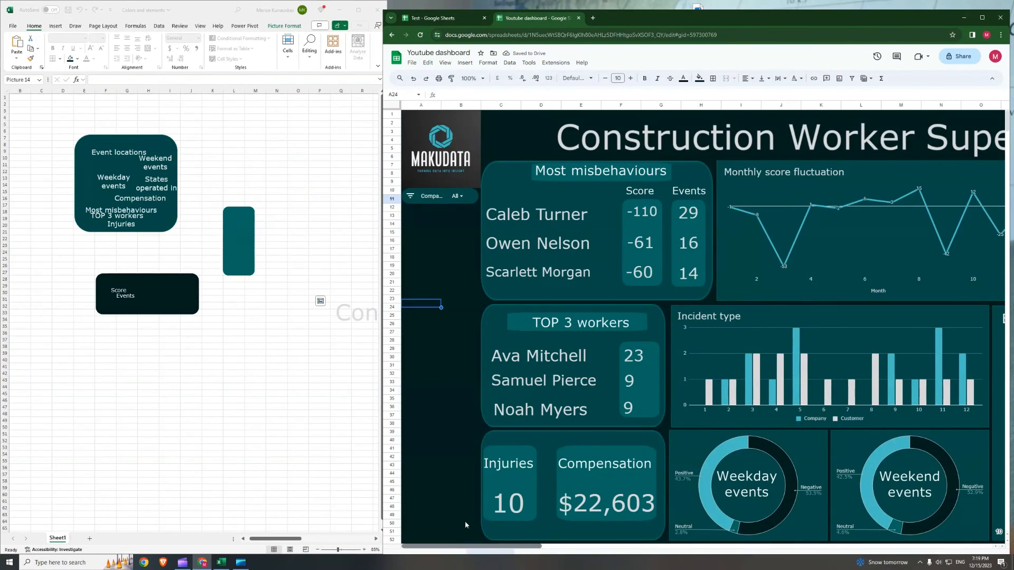
Shrink the pasted dashboard title and centre it in the header area, using the Test dashboard's title as reference
{"action": "double_click", "coordinate": [800, 12]}
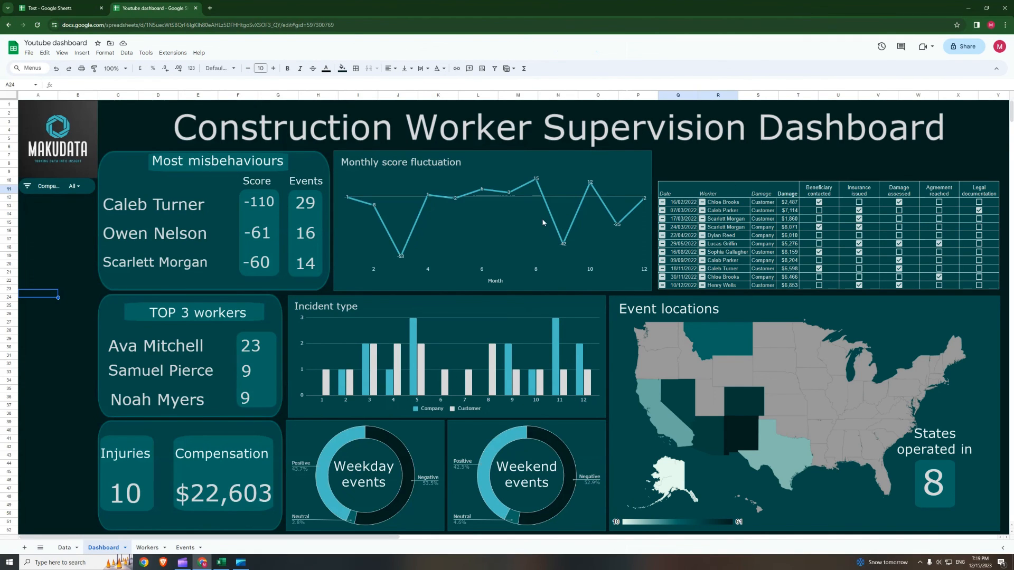
{"action": "mouse_move", "coordinate": [568, 132]}
{"action": "left_mouse_down"}
{"action": "mouse_move", "coordinate": [542, 127]}
{"action": "mouse_move", "coordinate": [550, 123]}
{"action": "left_mouse_up"}
{"action": "left_click", "coordinate": [75, 8]}
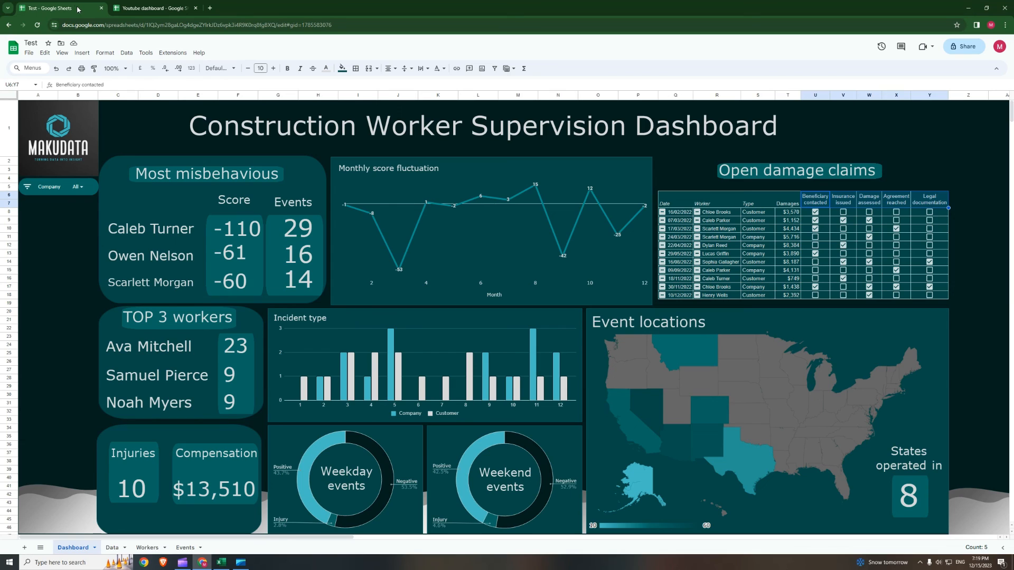
{"action": "left_click", "coordinate": [166, 9]}
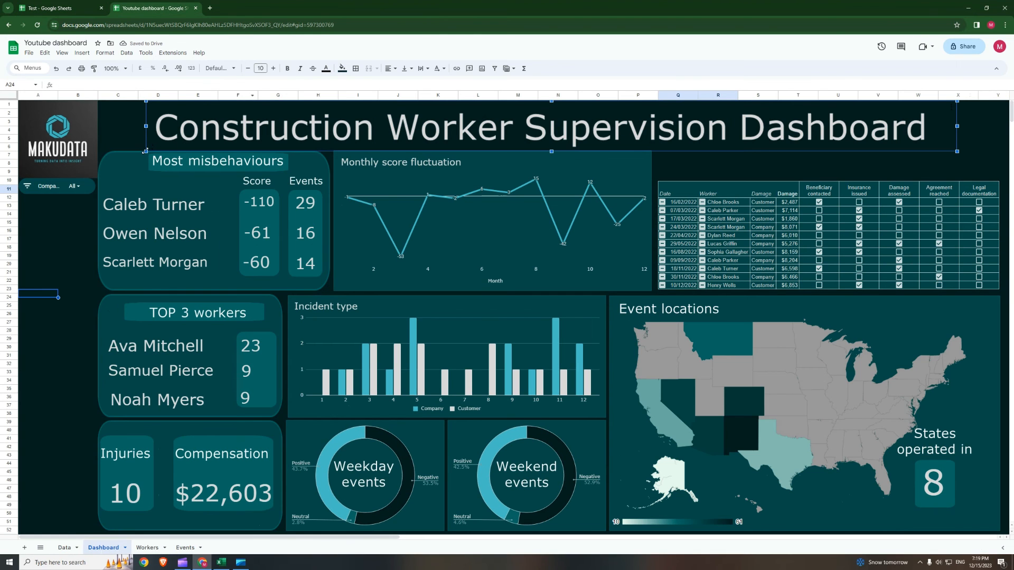
{"action": "mouse_move", "coordinate": [145, 150]}
{"action": "left_mouse_down"}
{"action": "mouse_move", "coordinate": [202, 148]}
{"action": "mouse_move", "coordinate": [259, 116]}
{"action": "left_mouse_up"}
{"action": "mouse_move", "coordinate": [522, 119]}
{"action": "left_mouse_down"}
{"action": "mouse_move", "coordinate": [437, 115]}
{"action": "mouse_move", "coordinate": [447, 116]}
{"action": "left_mouse_up"}
{"action": "left_click", "coordinate": [56, 227]}
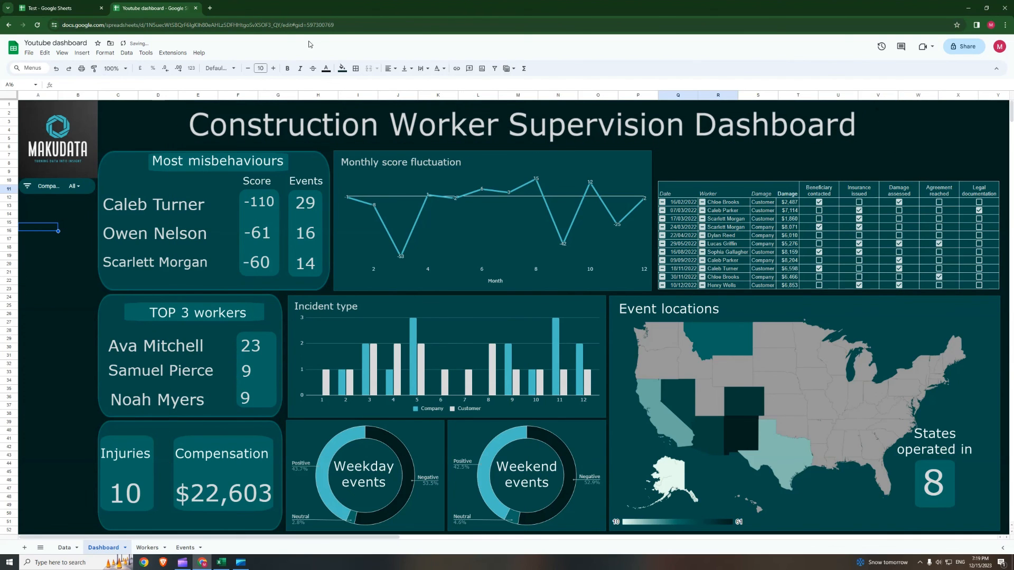
Set the browser beside the Excel workbook and examine the wavy grey decoration along the lower edge of the Test dashboard
{"action": "double_click", "coordinate": [232, 8]}
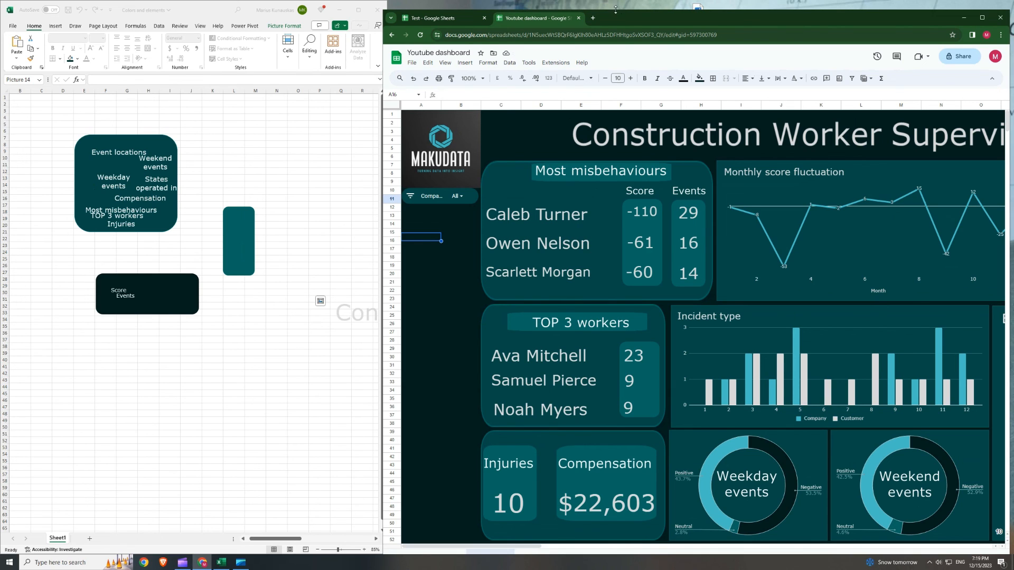
{"action": "left_click_drag", "start_coordinate": [616, 7], "coordinate": [619, 2]}
{"action": "left_click", "coordinate": [437, 378]}
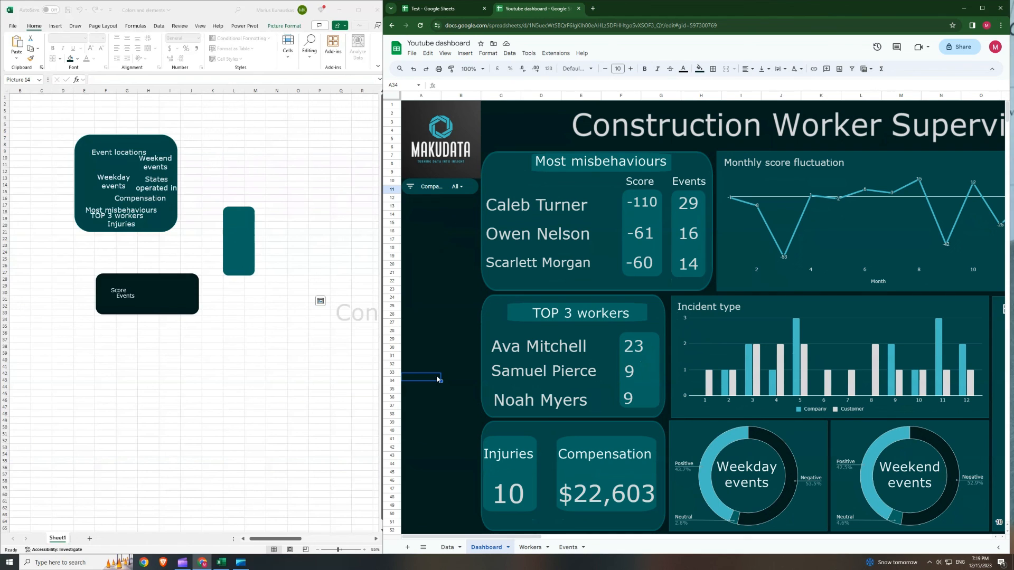
{"action": "left_click", "coordinate": [449, 10]}
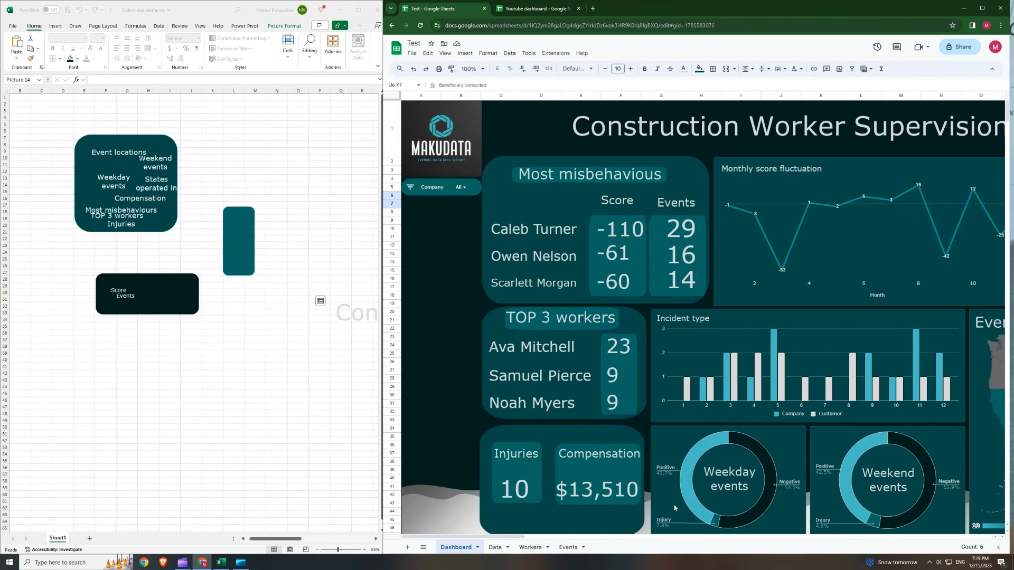
{"action": "left_click", "coordinate": [524, 14]}
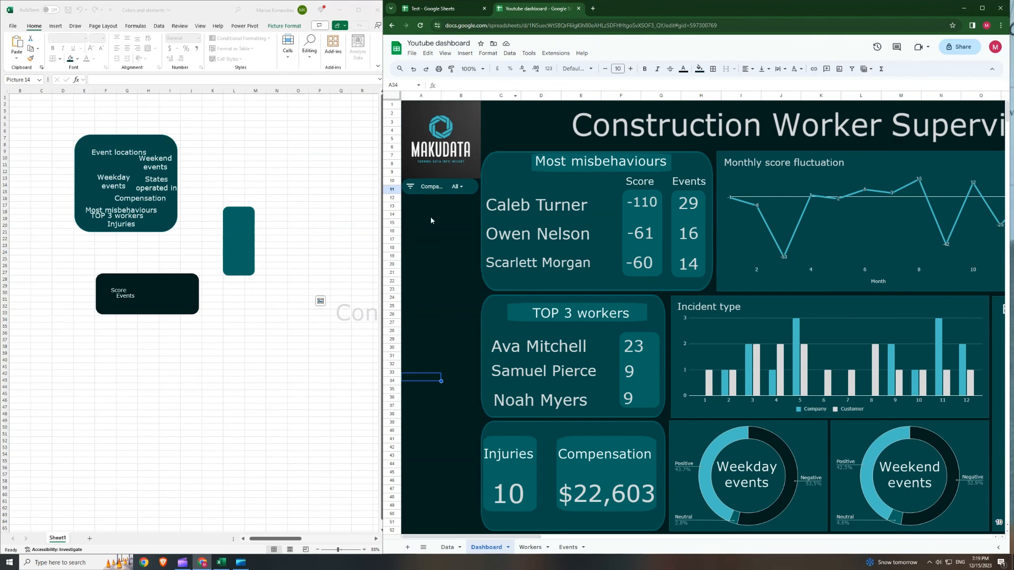
Switch to the Colors and elements workbook in Excel and draw a Double Wave shape about 4.58" wide and 1.77" high below the dark rectangle
{"action": "key", "text": "alt+Tab"}
{"action": "left_click", "coordinate": [170, 380]}
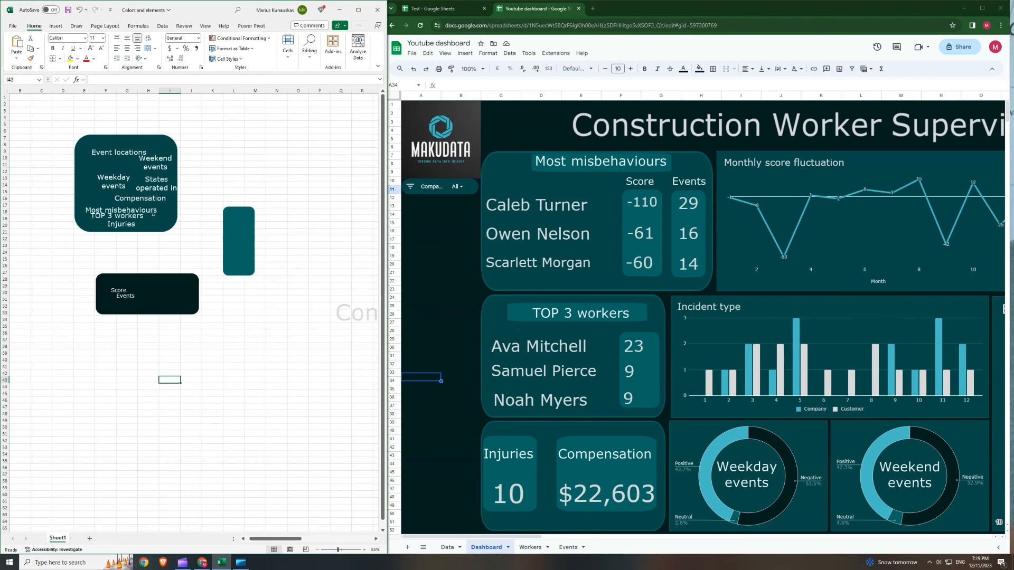
{"action": "left_click", "coordinate": [55, 27]}
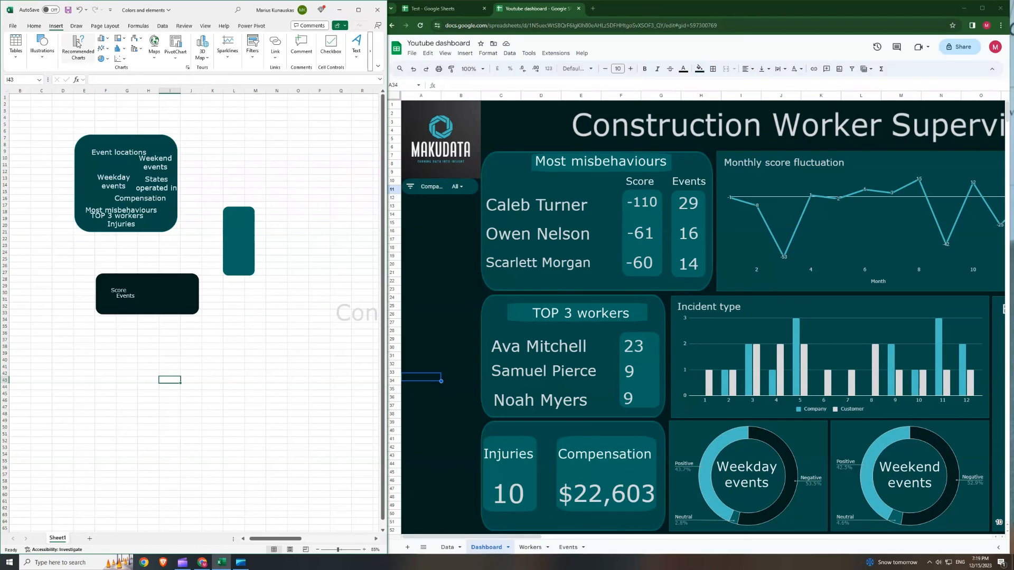
{"action": "left_click", "coordinate": [42, 46]}
{"action": "left_click", "coordinate": [57, 85]}
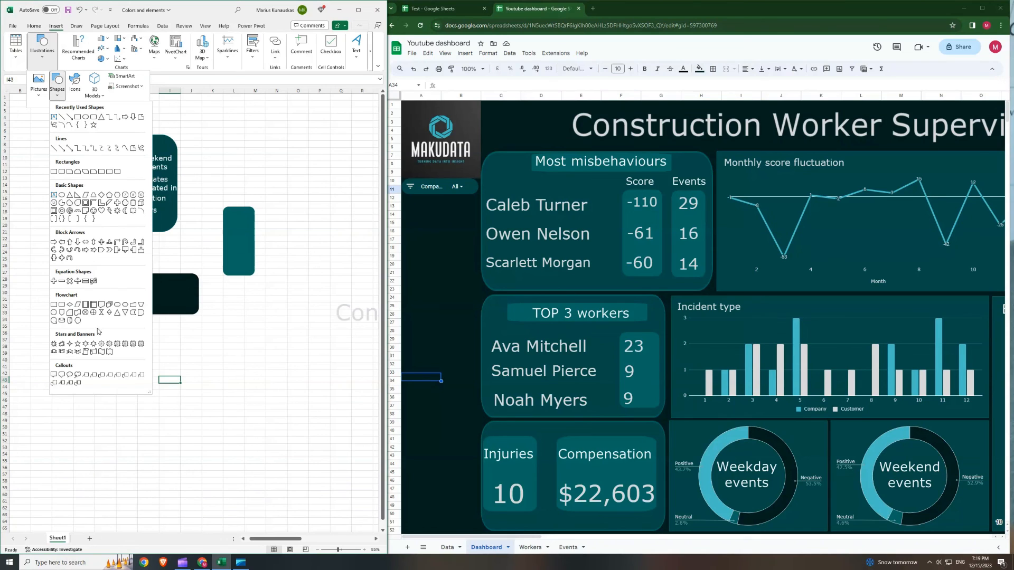
{"action": "left_click", "coordinate": [109, 354]}
{"action": "left_click_drag", "start_coordinate": [56, 343], "coordinate": [206, 401]}
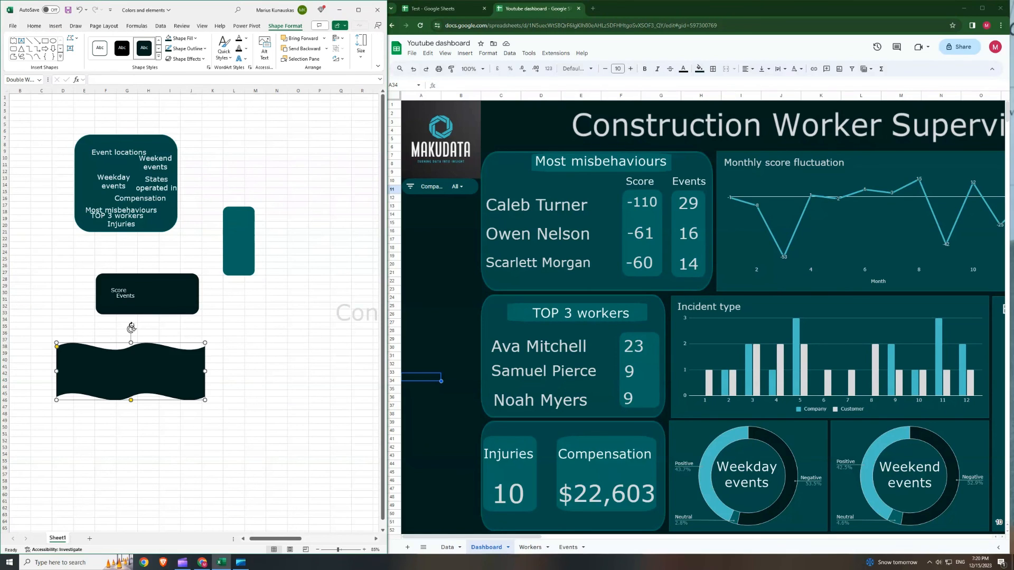
Remove the wave's outline and, with the Excel window maximized, move the wave over the dashboard title text
{"action": "left_click", "coordinate": [196, 39]}
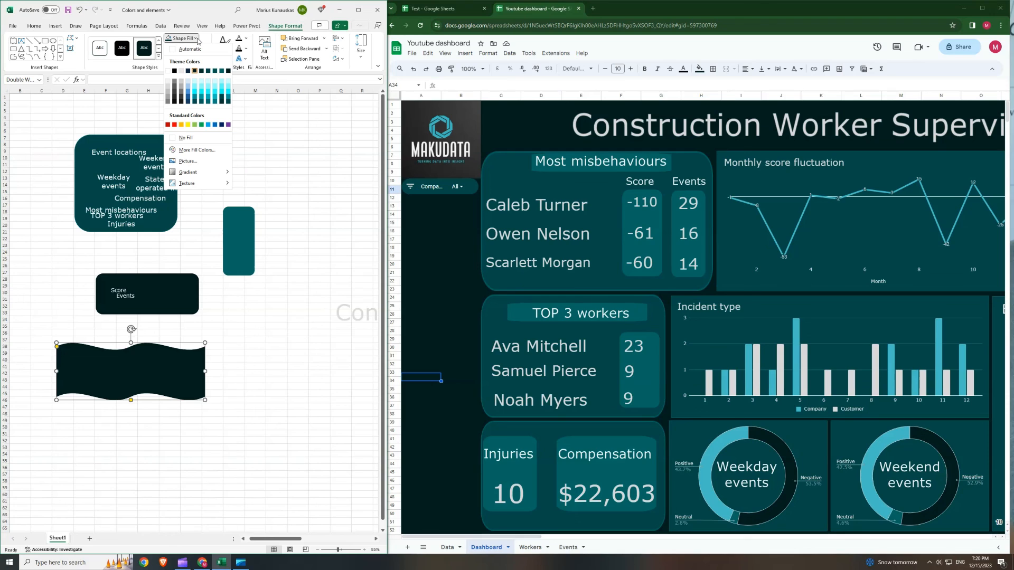
{"action": "left_click", "coordinate": [198, 41]}
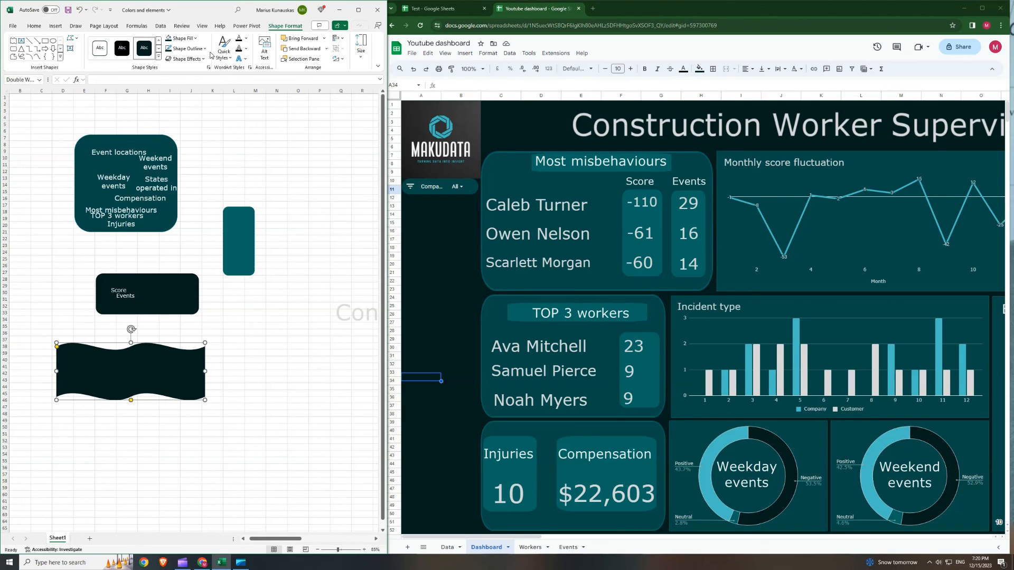
{"action": "left_click", "coordinate": [204, 48]}
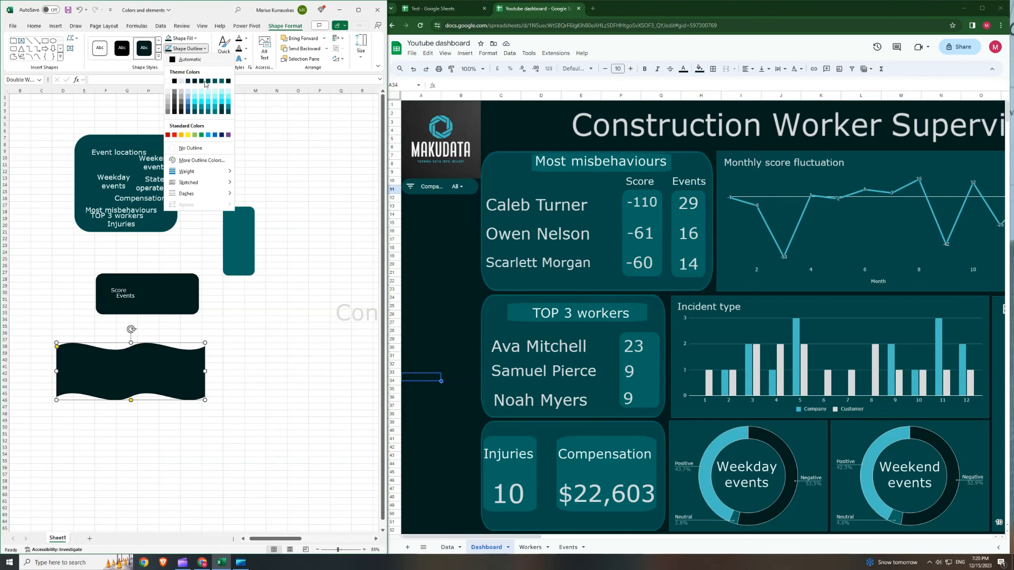
{"action": "left_click", "coordinate": [185, 148]}
{"action": "left_click", "coordinate": [195, 39]}
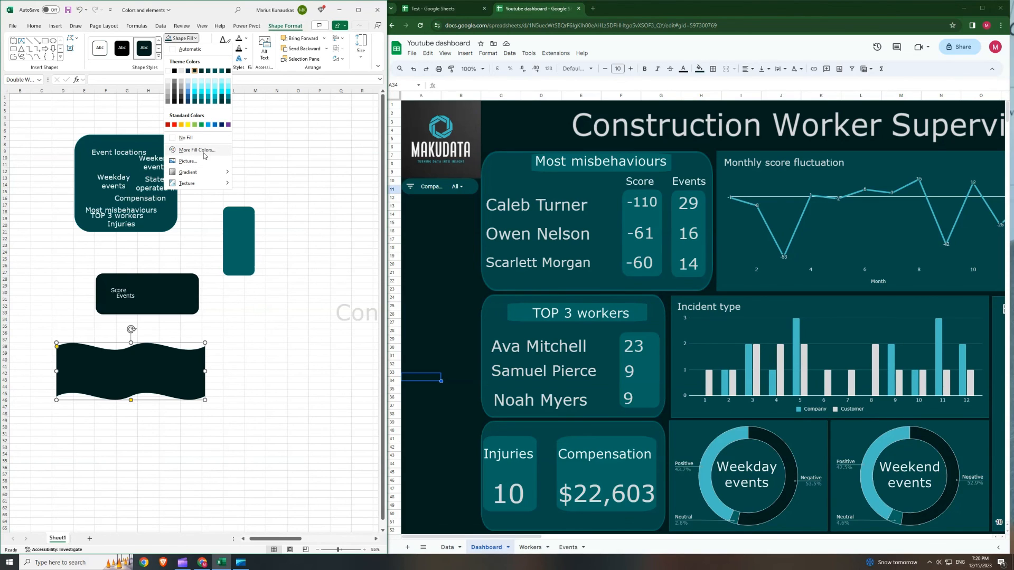
{"action": "left_click", "coordinate": [202, 10]}
{"action": "double_click", "coordinate": [202, 10]}
{"action": "left_click_drag", "start_coordinate": [135, 367], "coordinate": [474, 286]}
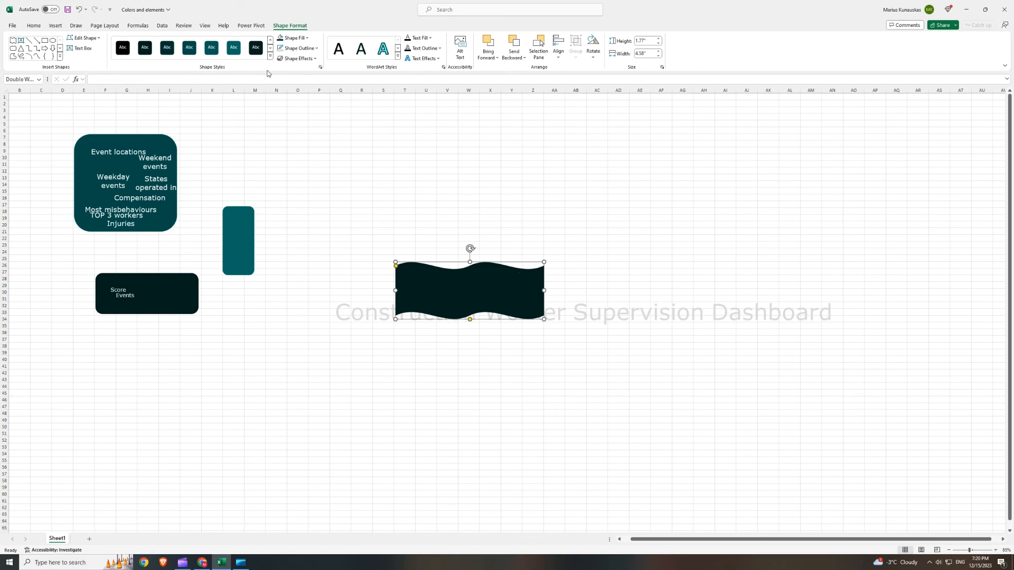
Give the wave a linear gradient fill and remove its middle gradient stops, keeping only the two end stops
{"action": "left_click", "coordinate": [316, 49]}
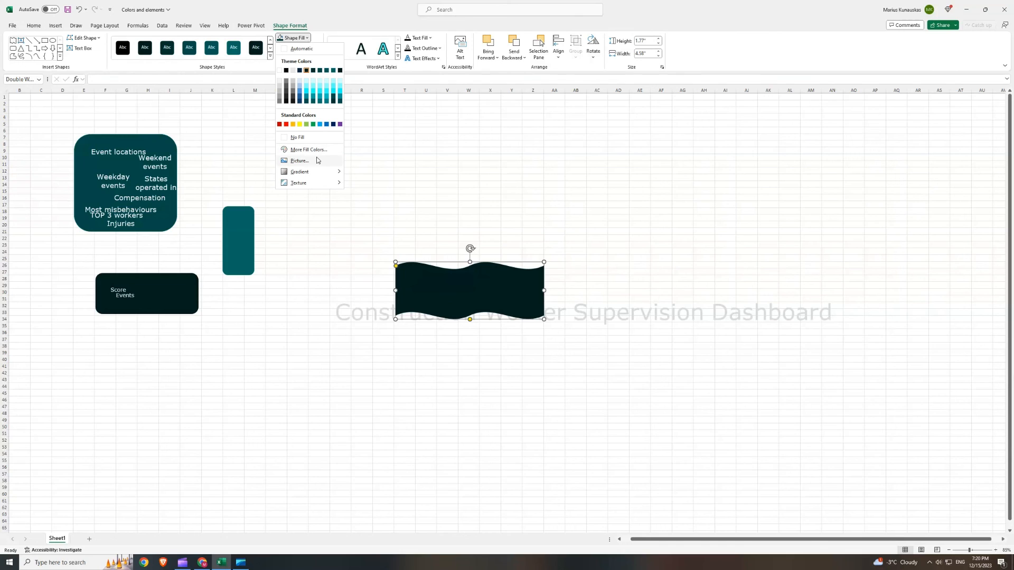
{"action": "left_click", "coordinate": [306, 149]}
{"action": "left_click", "coordinate": [337, 191]}
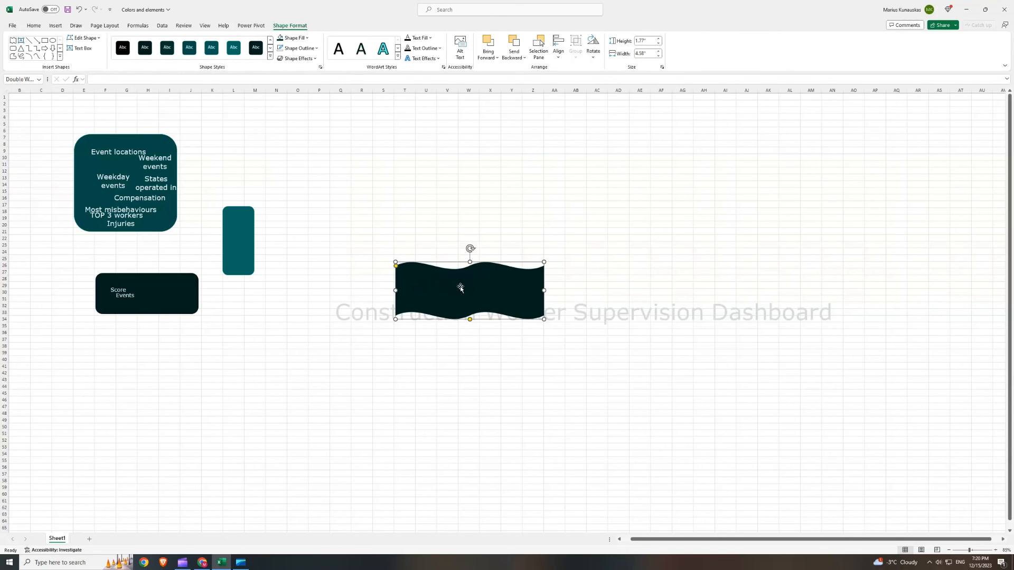
{"action": "right_click", "coordinate": [437, 293]}
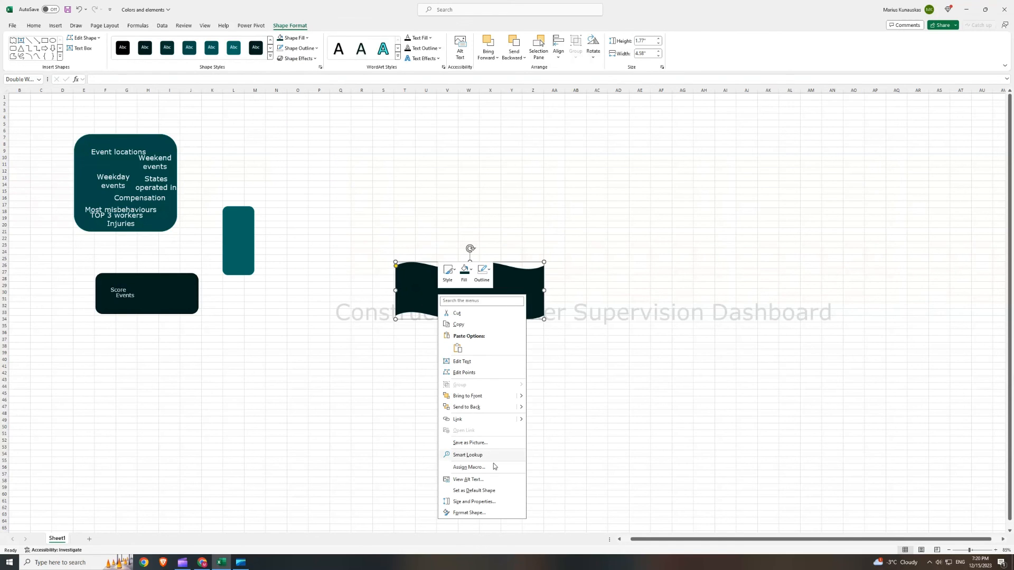
{"action": "left_click", "coordinate": [469, 513]}
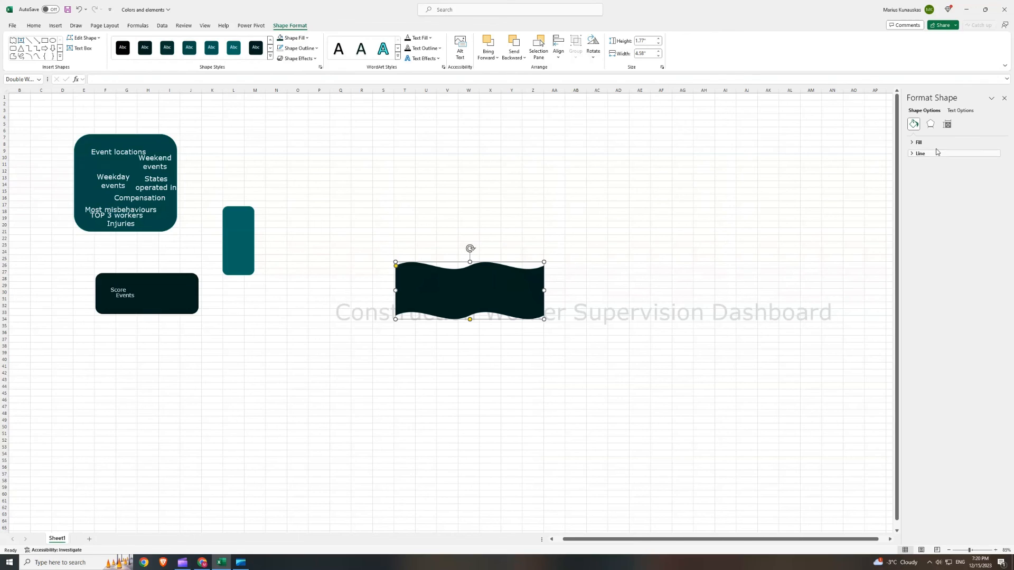
{"action": "left_click", "coordinate": [918, 142]}
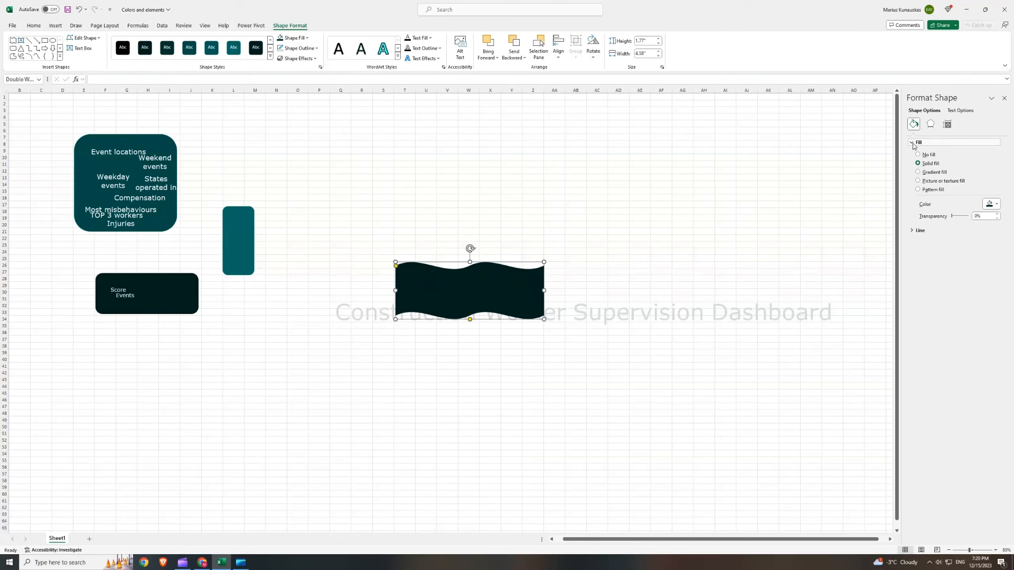
{"action": "left_click", "coordinate": [917, 172]}
{"action": "left_click", "coordinate": [962, 264]}
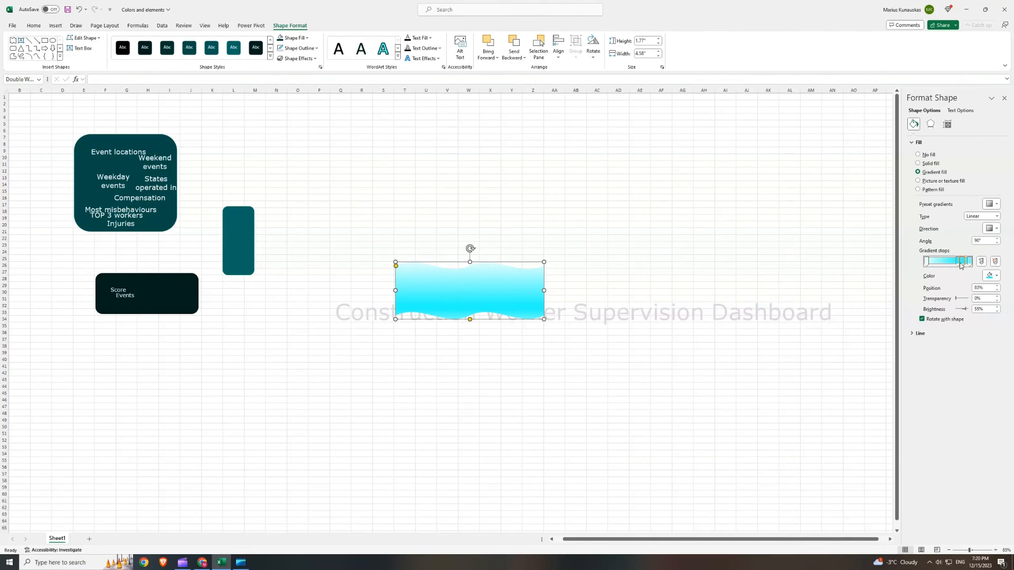
{"action": "left_click_drag", "start_coordinate": [961, 262], "coordinate": [950, 279]}
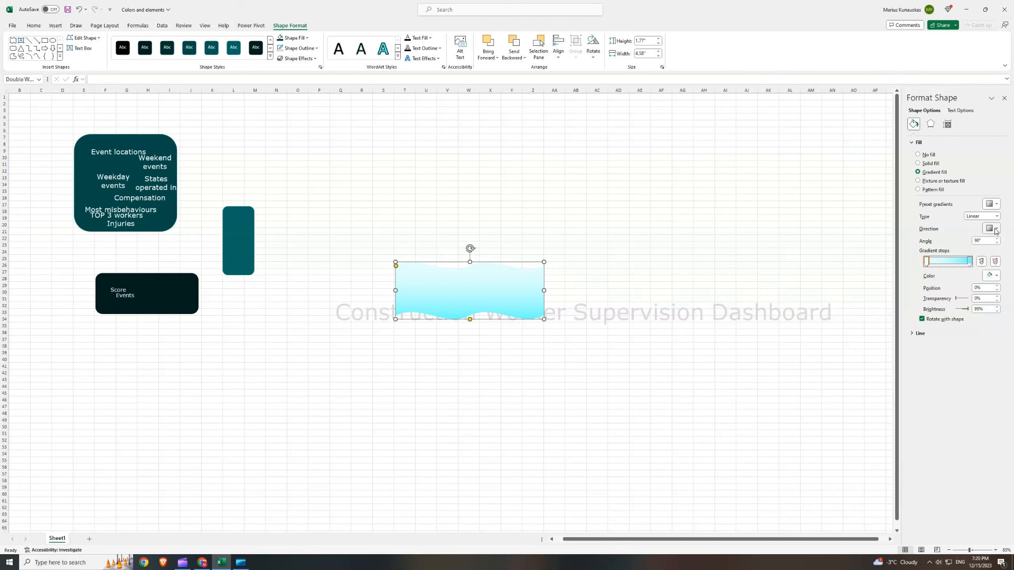
Colour the wave's first gradient stop grey at -35% brightness and direct the gradient diagonally at 315°
{"action": "left_click", "coordinate": [995, 276]}
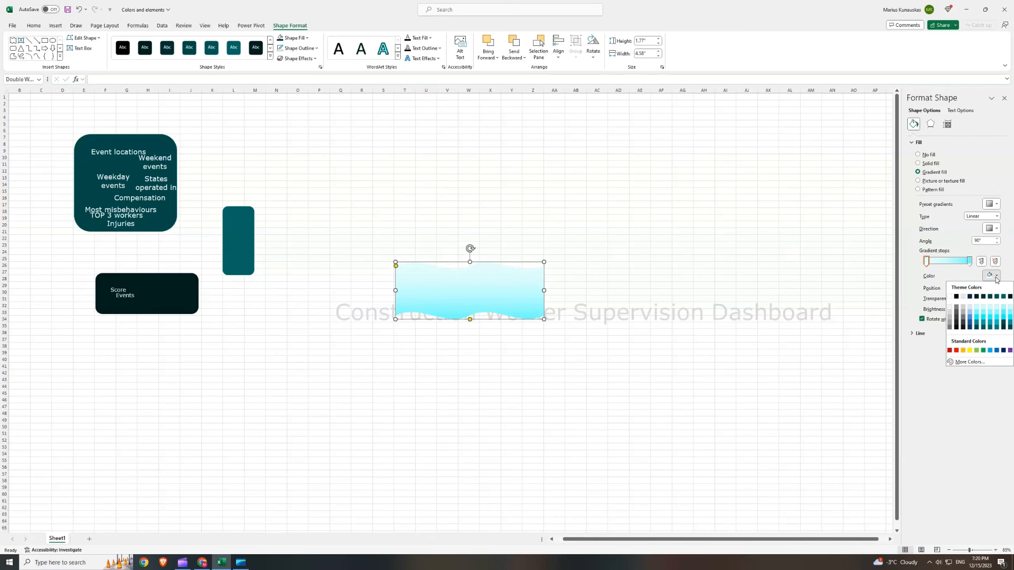
{"action": "left_click", "coordinate": [950, 324]}
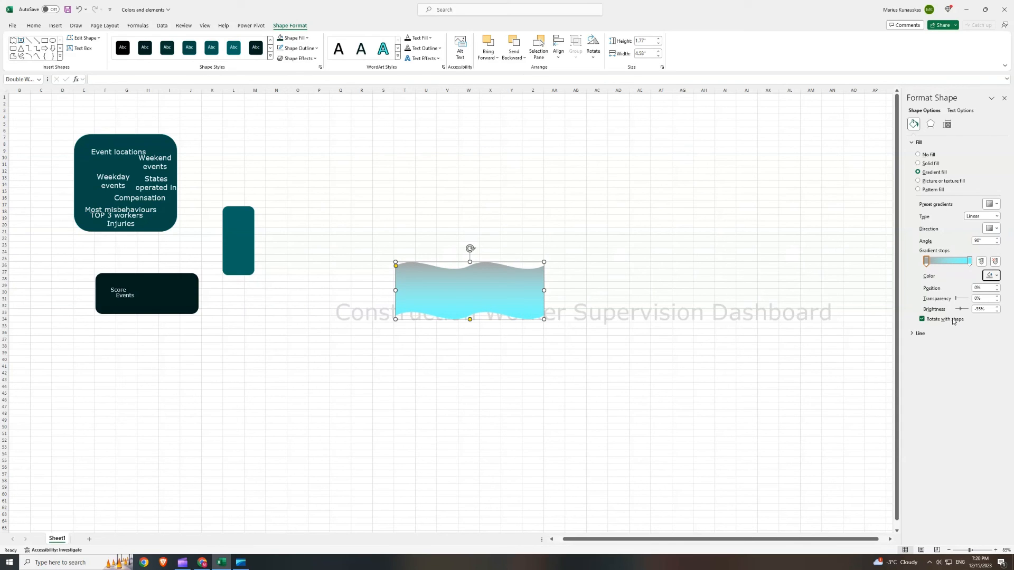
{"action": "left_click", "coordinate": [997, 231]}
{"action": "left_click", "coordinate": [997, 230]}
{"action": "left_click_drag", "start_coordinate": [990, 241], "coordinate": [956, 242]}
{"action": "type", "text": "45"}
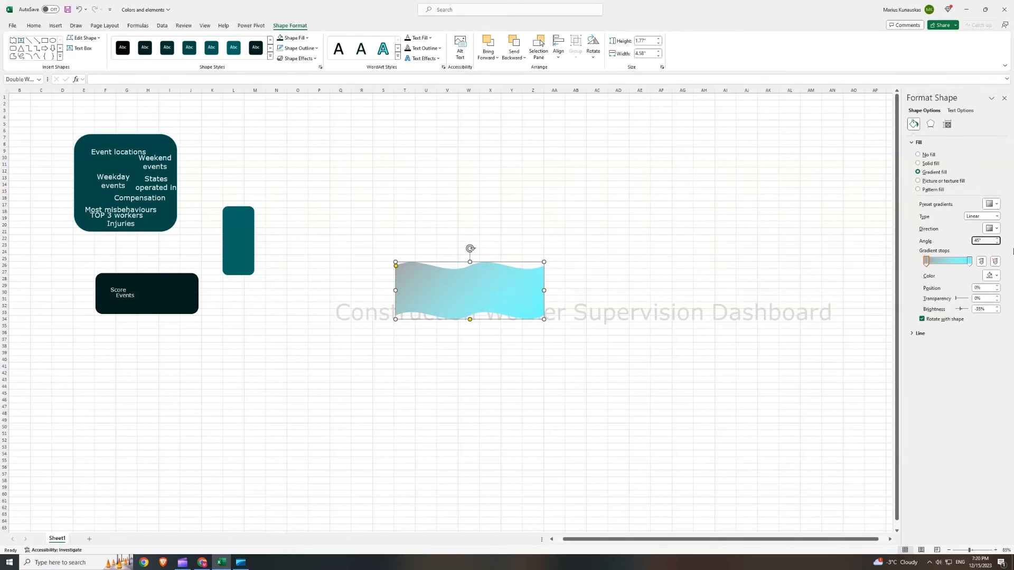
{"action": "left_click", "coordinate": [996, 231]}
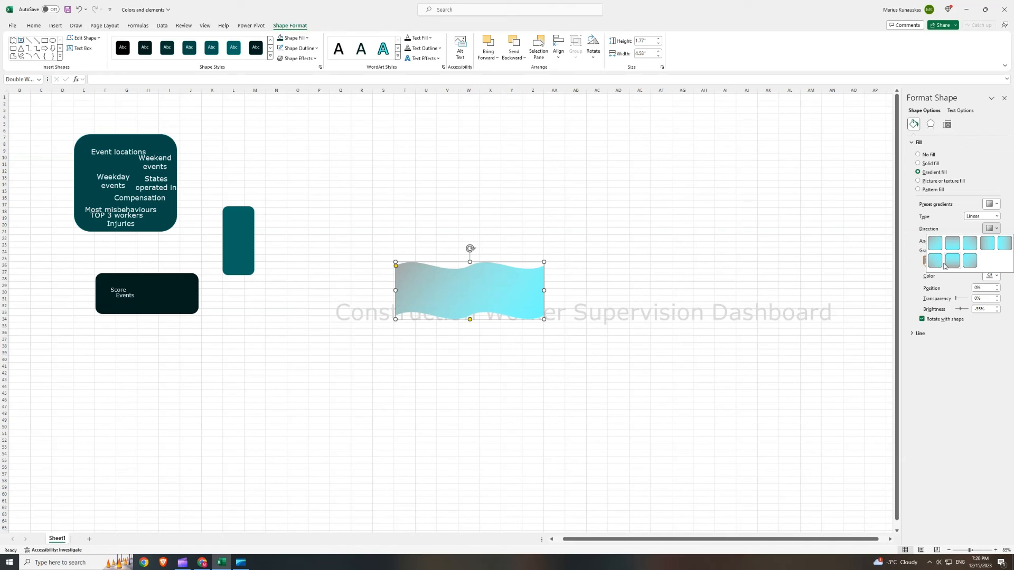
{"action": "left_click", "coordinate": [936, 263]}
Colour the wave's last gradient stop dark grey at 35% brightness and shift both stops inward, the lighter one to 25%
{"action": "left_click", "coordinate": [969, 261]}
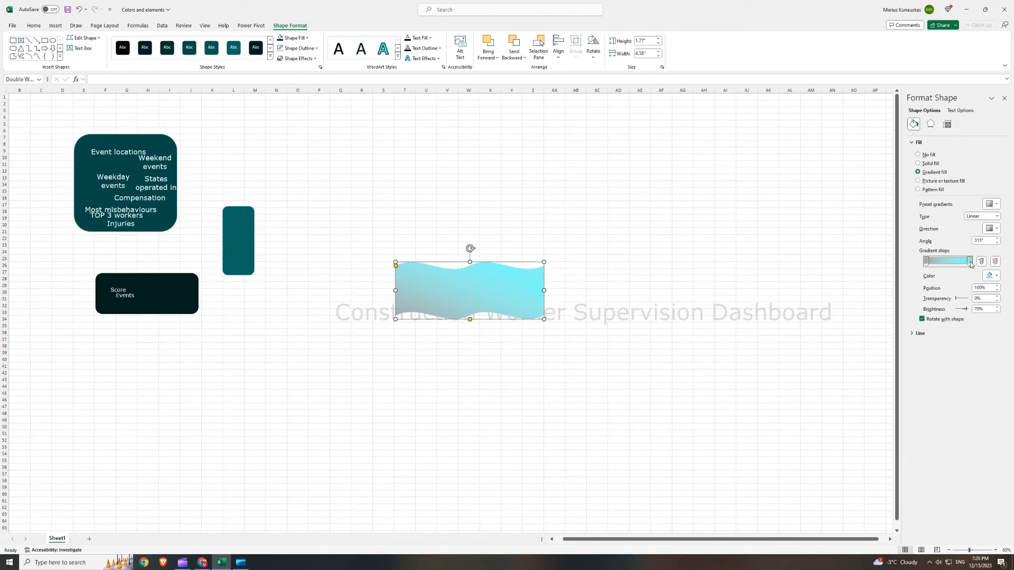
{"action": "left_click", "coordinate": [995, 277]}
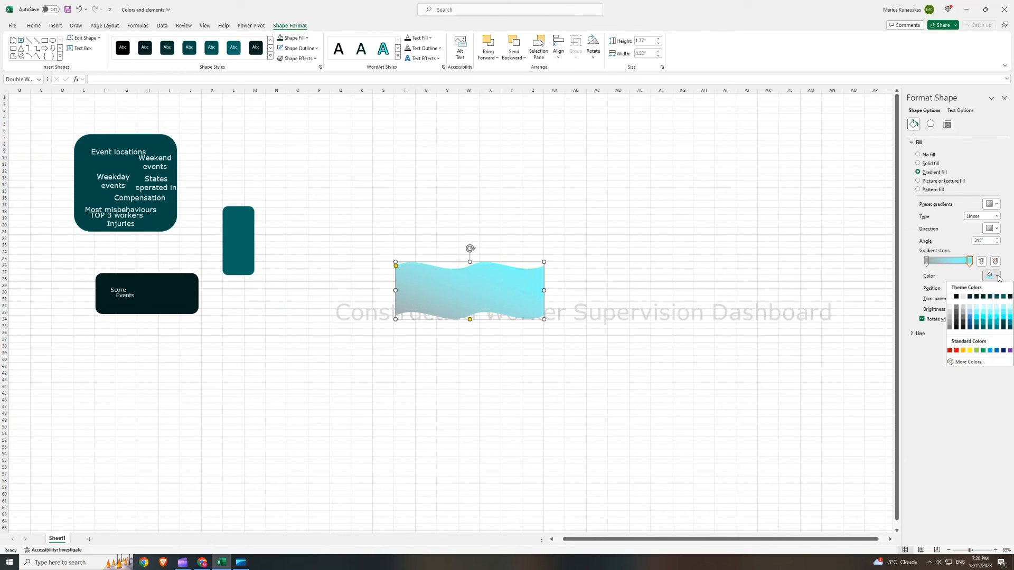
{"action": "left_click", "coordinate": [956, 315]}
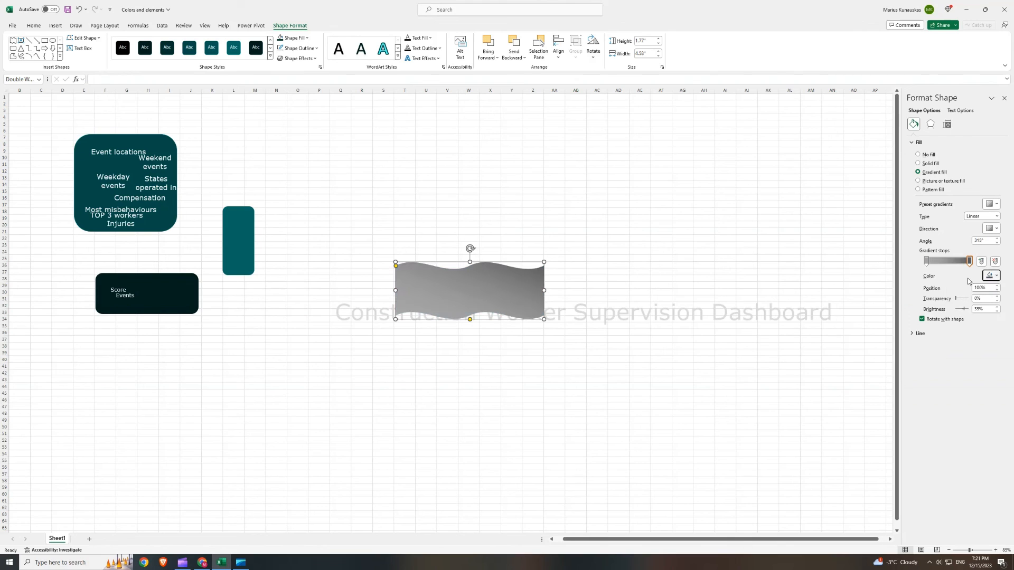
{"action": "left_click_drag", "start_coordinate": [969, 262], "coordinate": [936, 264]}
{"action": "left_click", "coordinate": [927, 262]}
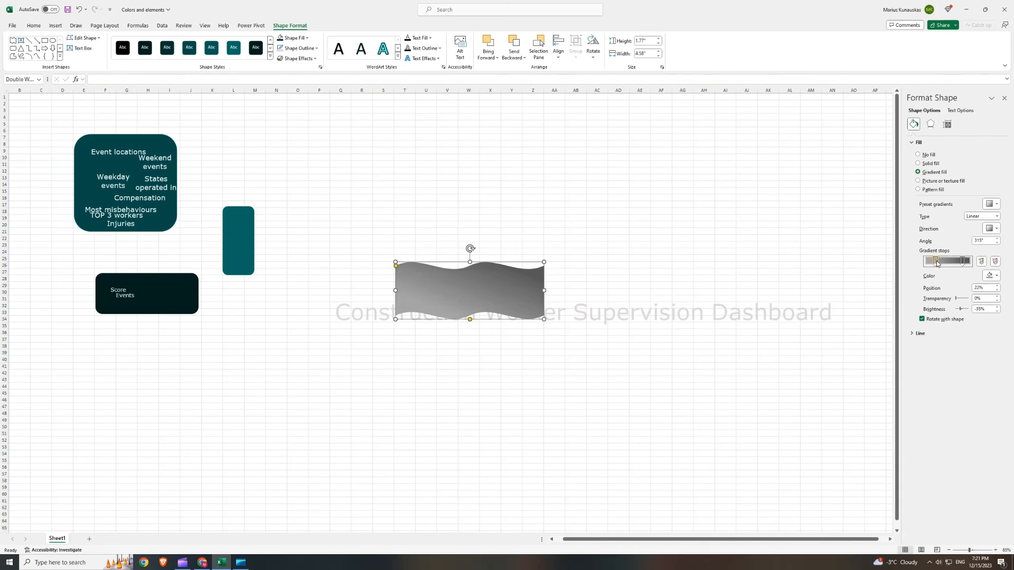
{"action": "left_click", "coordinate": [578, 225]}
Move the grey wave to the empty area below the dashboard title text and paste a duplicate of it
{"action": "left_click", "coordinate": [496, 280]}
{"action": "left_click_drag", "start_coordinate": [496, 280], "coordinate": [380, 384]}
{"action": "key", "text": "ctrl+c"}
{"action": "left_click", "coordinate": [517, 386]}
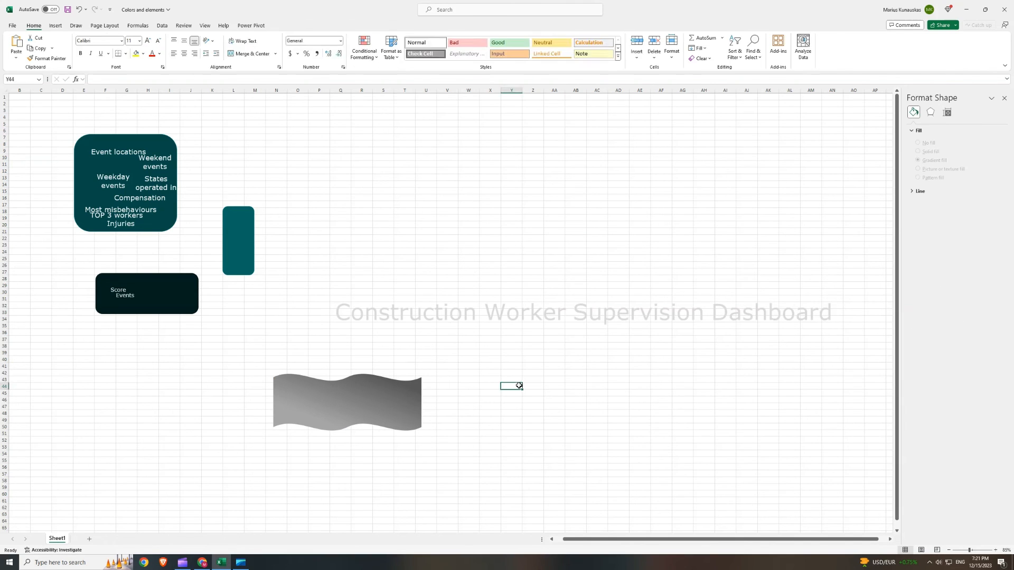
{"action": "key", "text": "ctrl+v"}
Widen the rear wave and nudge it down so the narrower wave overlaps it in front with left edges aligned
{"action": "left_click_drag", "start_coordinate": [608, 412], "coordinate": [516, 403]}
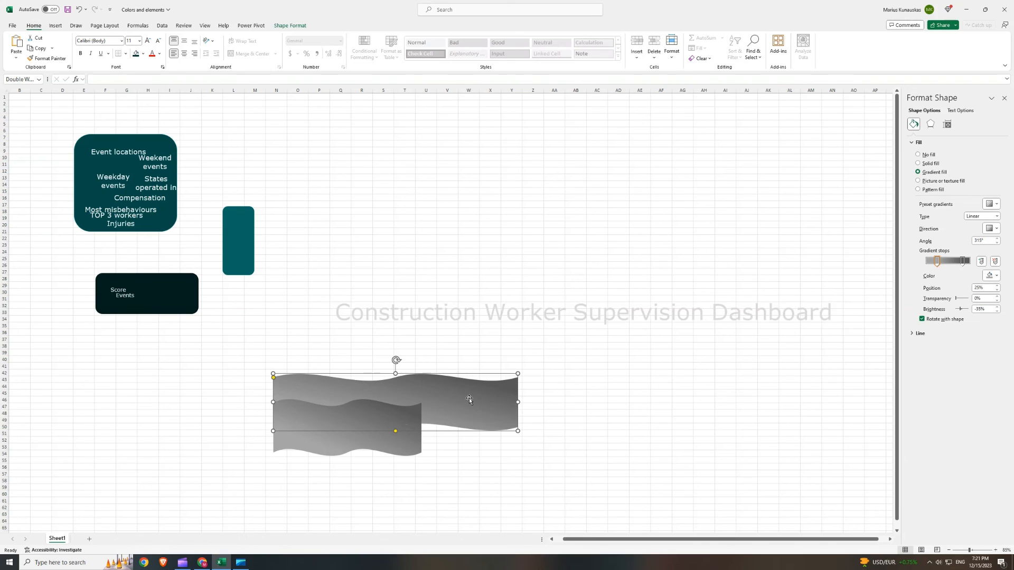
{"action": "left_click_drag", "start_coordinate": [447, 401], "coordinate": [447, 410]}
{"action": "left_click", "coordinate": [347, 351]}
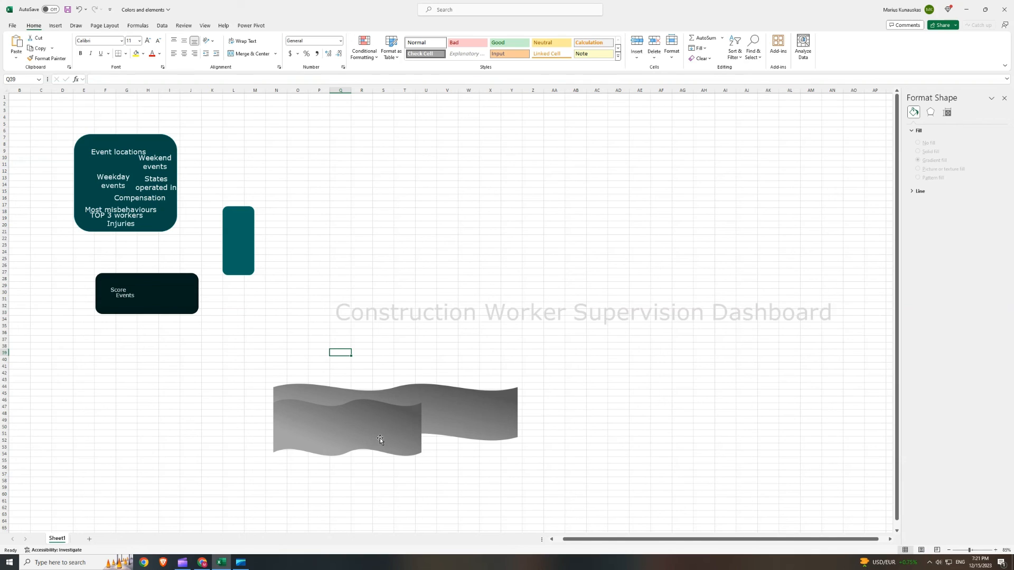
{"action": "left_click", "coordinate": [401, 432]}
{"action": "left_click", "coordinate": [344, 357]}
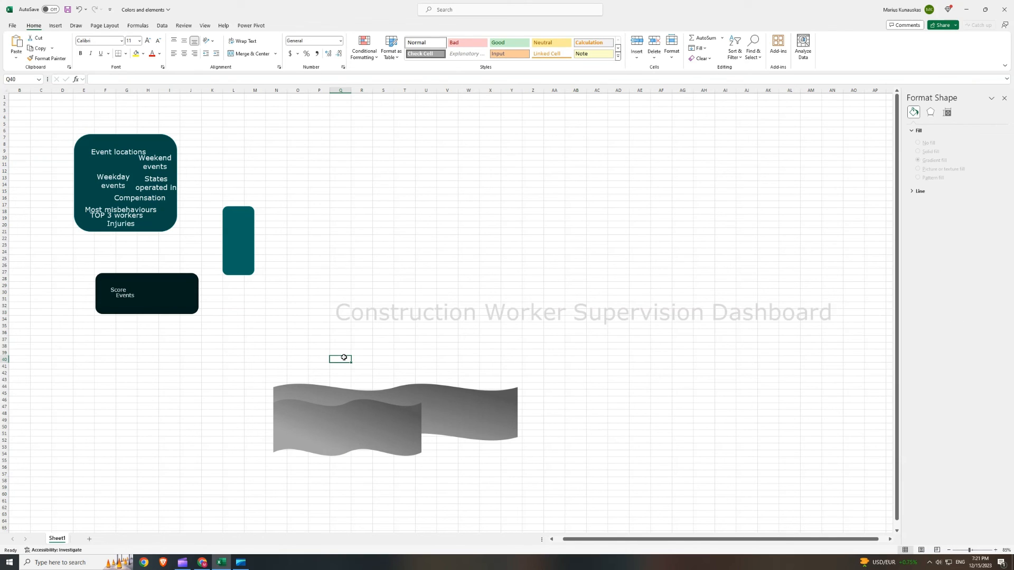
Copy both overlapping grey waves and paste them into the Youtube dashboard sheet in Google Sheets at cell B41
{"action": "left_click", "coordinate": [489, 412]}
{"action": "left_click", "coordinate": [335, 447], "text": "shift"}
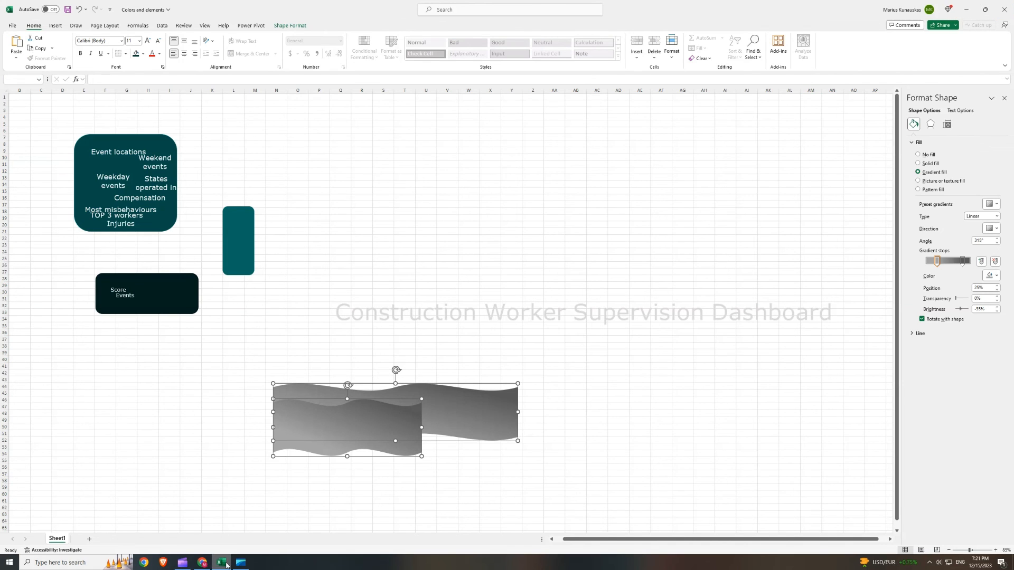
{"action": "left_click", "coordinate": [202, 562]}
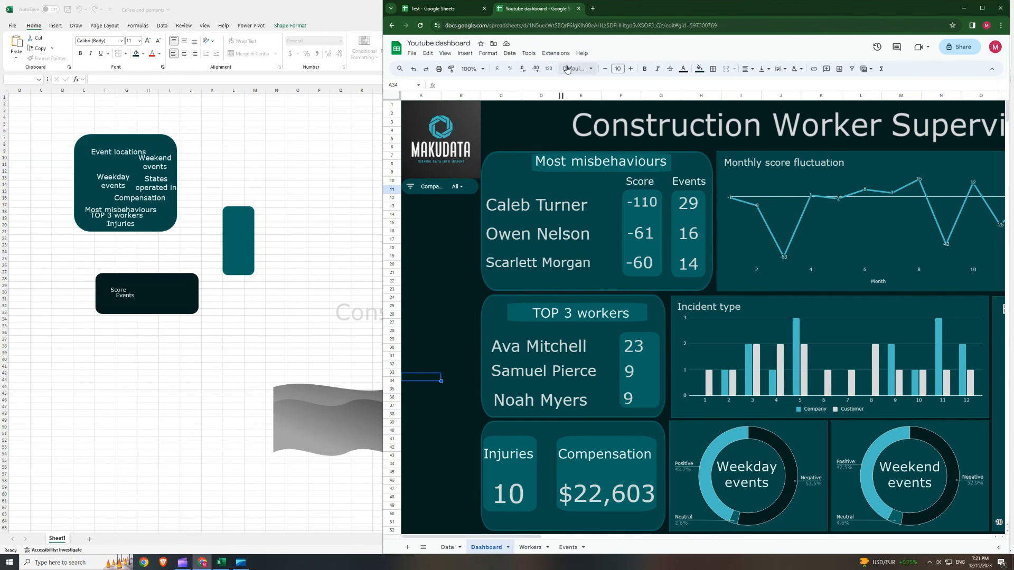
{"action": "left_click_drag", "start_coordinate": [622, 11], "coordinate": [622, 21]}
{"action": "double_click", "coordinate": [635, 22]}
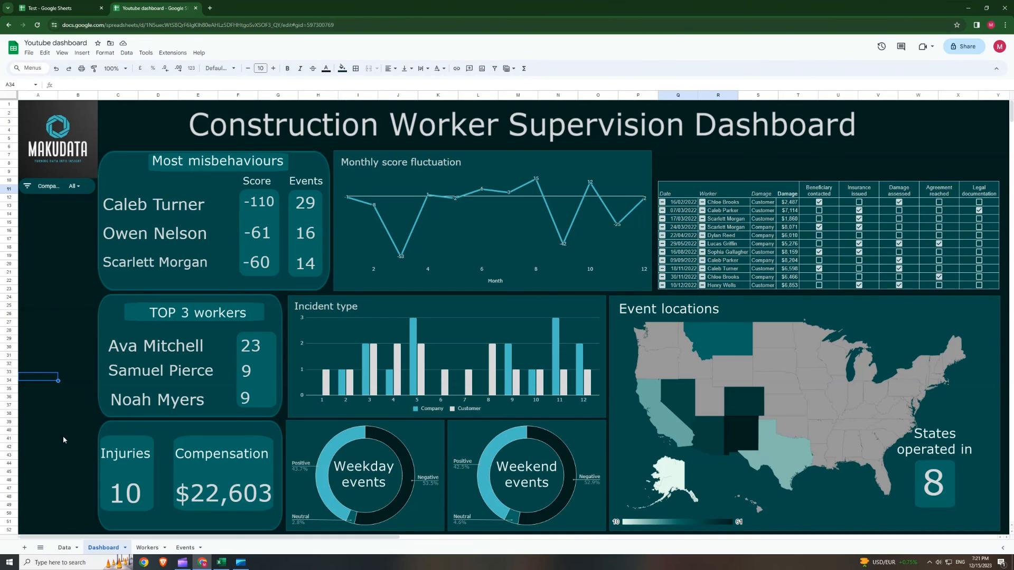
{"action": "left_click", "coordinate": [79, 438]}
{"action": "key", "text": "ctrl+v"}
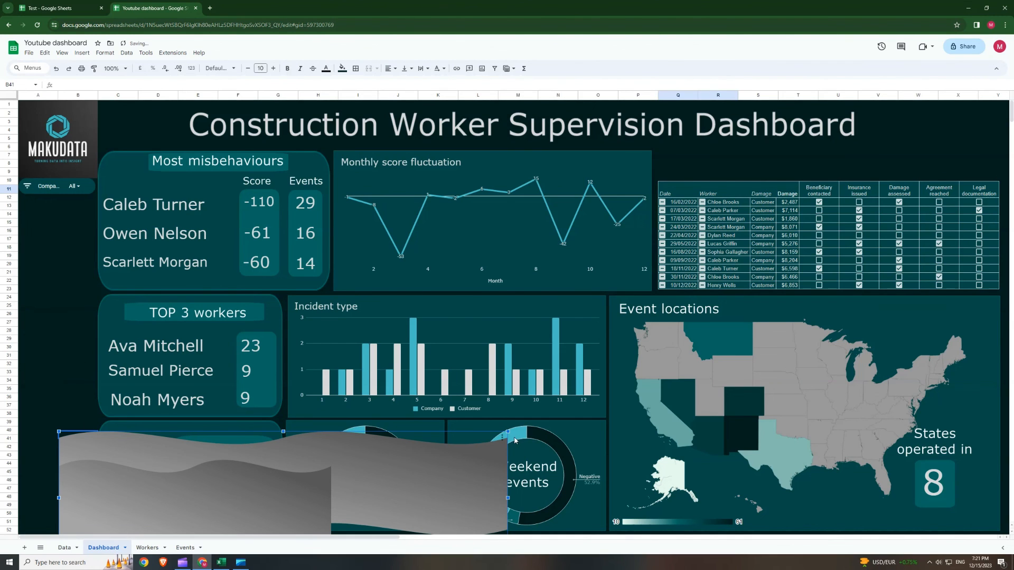
Shrink the pasted wave image and place it in the dashboard's lower-left corner, flush with the sheet's left edge
{"action": "left_click_drag", "start_coordinate": [508, 430], "coordinate": [297, 494]}
{"action": "scroll", "coordinate": [97, 417], "scroll_direction": "down", "scroll_amount": 2}
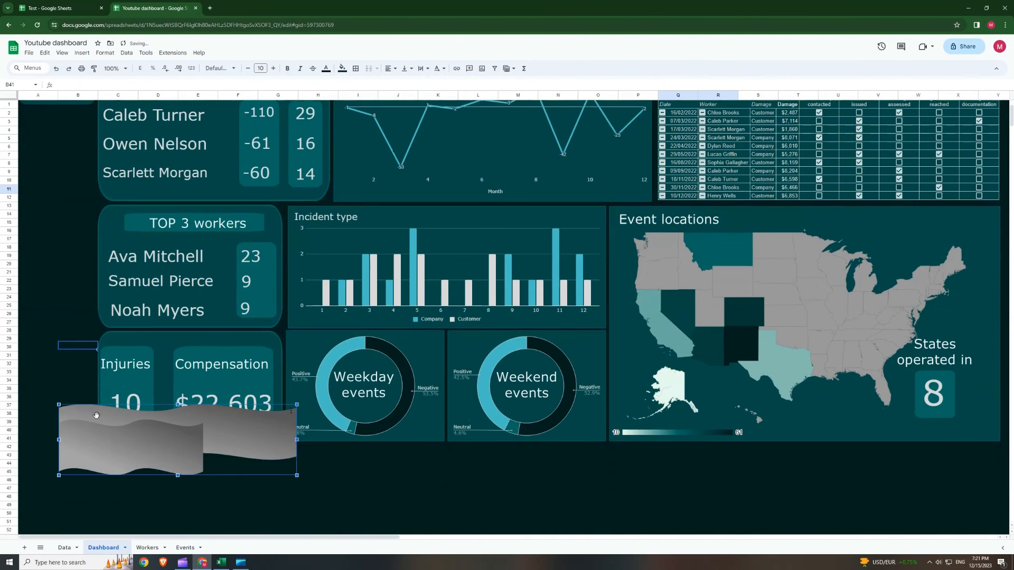
{"action": "left_click_drag", "start_coordinate": [162, 454], "coordinate": [98, 438]}
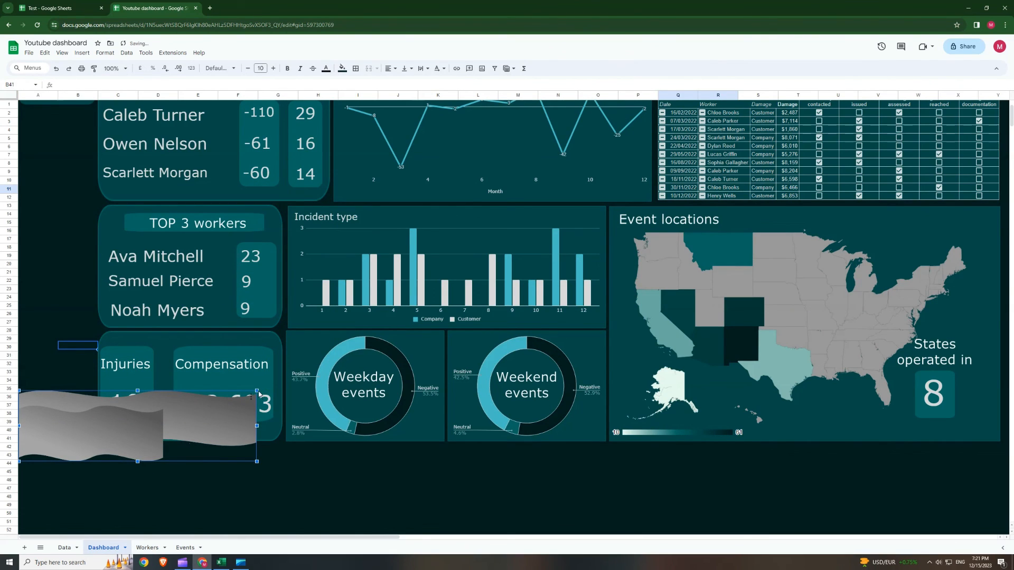
{"action": "left_click_drag", "start_coordinate": [258, 392], "coordinate": [152, 408]}
{"action": "scroll", "coordinate": [50, 343], "scroll_direction": "up", "scroll_amount": 2}
{"action": "left_click", "coordinate": [52, 349]}
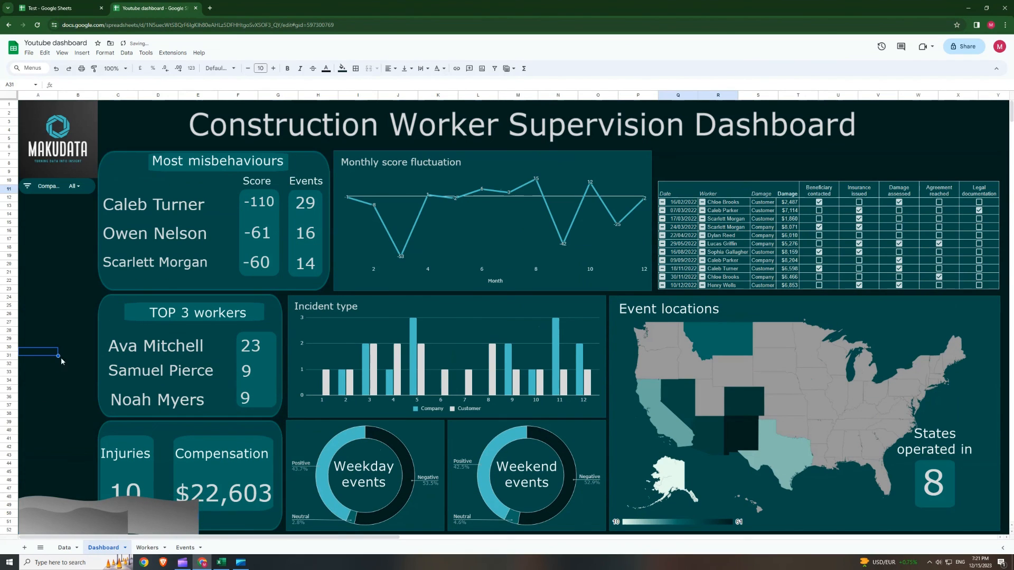
Duplicate the wave image and place the copy across the lower edges of the Compensation card and Weekday events chart
{"action": "scroll", "coordinate": [162, 445], "scroll_direction": "down", "scroll_amount": 3}
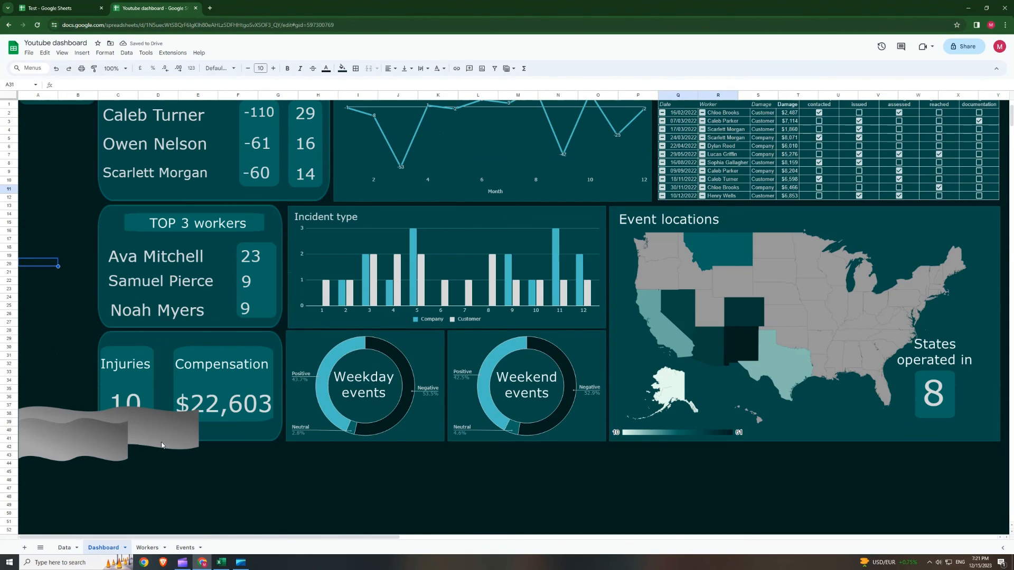
{"action": "left_click", "coordinate": [91, 440]}
{"action": "key", "text": "ctrl+c"}
{"action": "left_click", "coordinate": [238, 486]}
{"action": "key", "text": "ctrl+v"}
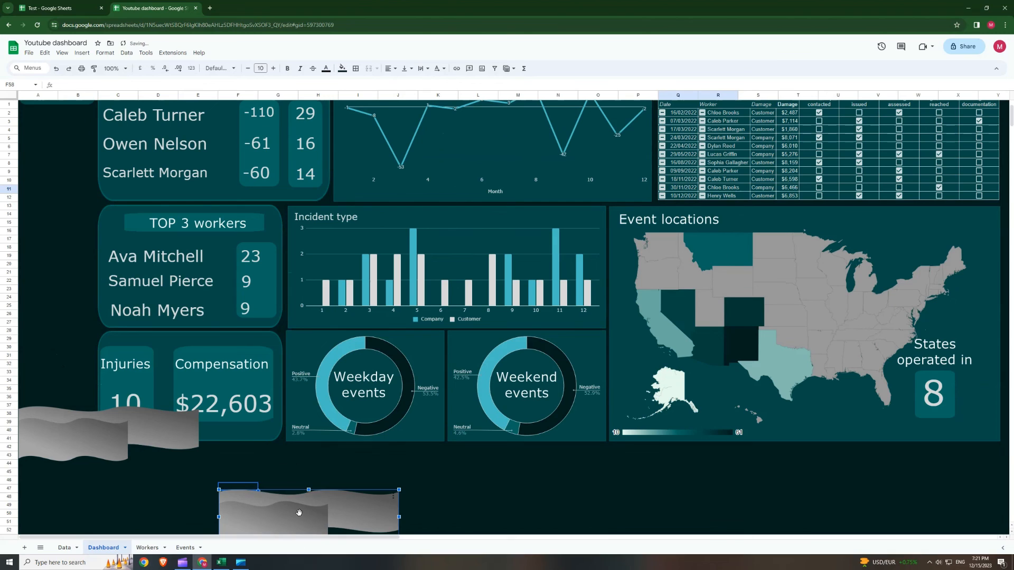
{"action": "left_click_drag", "start_coordinate": [297, 511], "coordinate": [310, 433]}
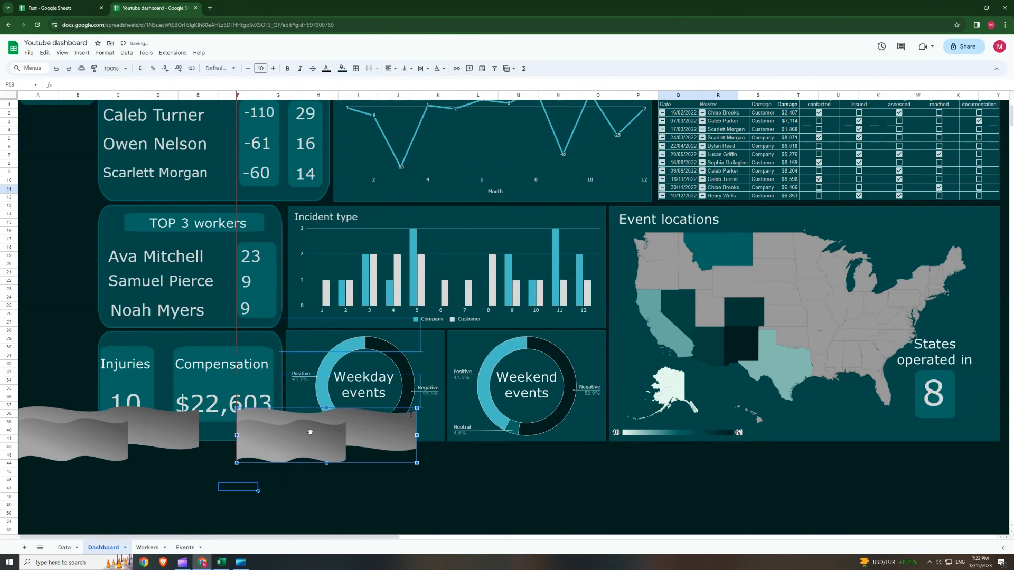
Add two more wave copies along the dashboard's lower edge, one across the donut charts and one reaching under the map
{"action": "left_click", "coordinate": [478, 478]}
{"action": "key", "text": "ctrl+v"}
{"action": "left_click_drag", "start_coordinate": [503, 505], "coordinate": [395, 433]}
{"action": "left_click", "coordinate": [520, 479]}
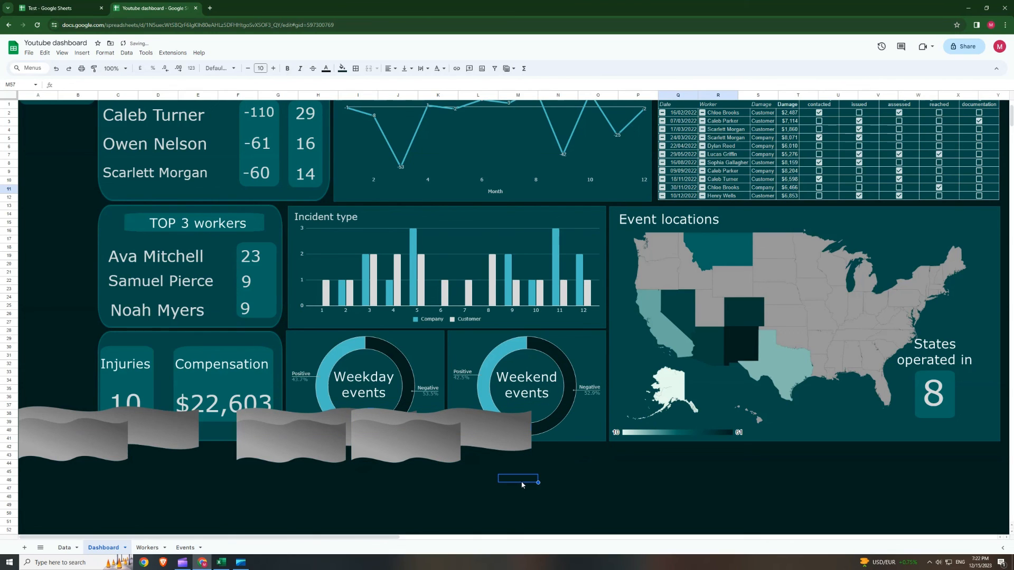
{"action": "key", "text": "ctrl+v"}
{"action": "left_click_drag", "start_coordinate": [560, 506], "coordinate": [617, 439]}
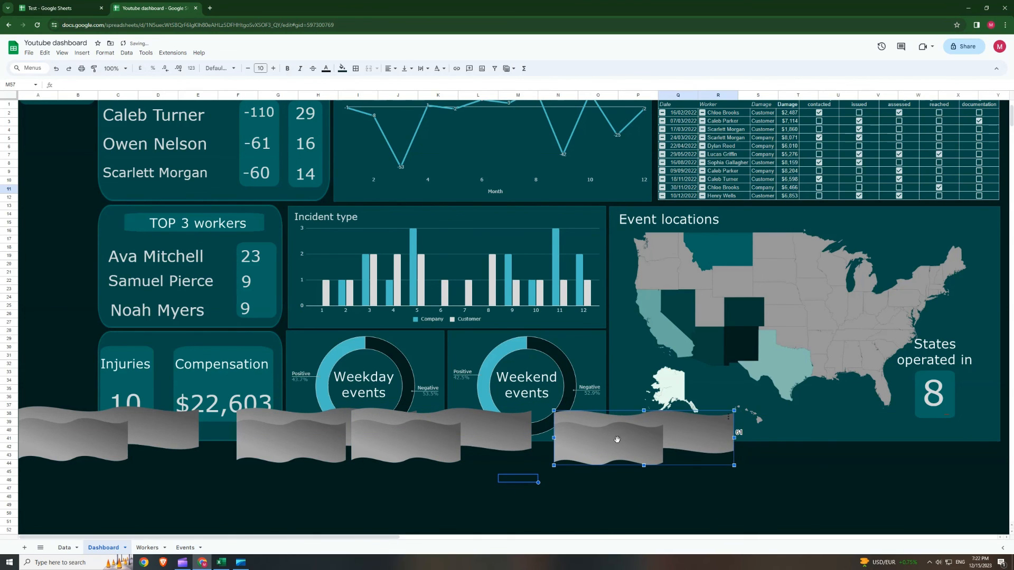
Paste another wave copy at the dashboard's lower-right corner, over the States operated in card
{"action": "left_click", "coordinate": [558, 496]}
{"action": "key", "text": "ctrl+v"}
{"action": "left_click_drag", "start_coordinate": [584, 513], "coordinate": [947, 425]}
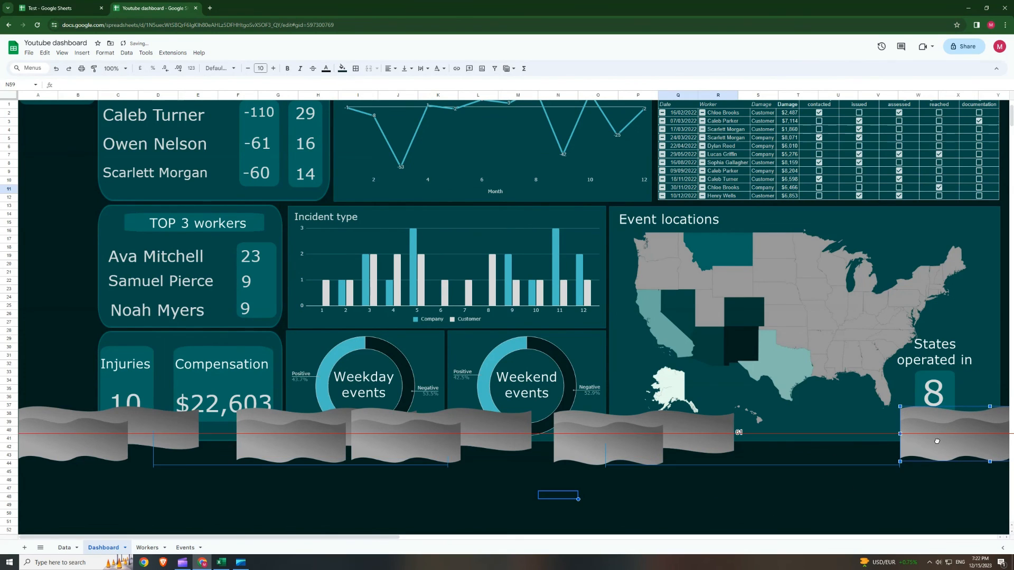
{"action": "left_click", "coordinate": [789, 488]}
Replace the Event locations map with a pasted copy so that it is layered in front of the waves
{"action": "left_click", "coordinate": [883, 317]}
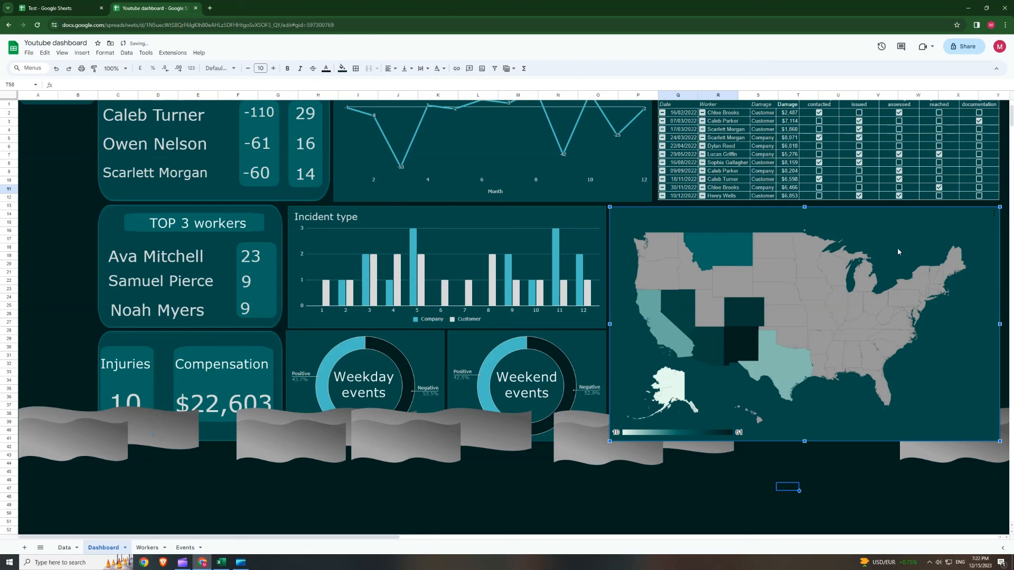
{"action": "left_click", "coordinate": [816, 463]}
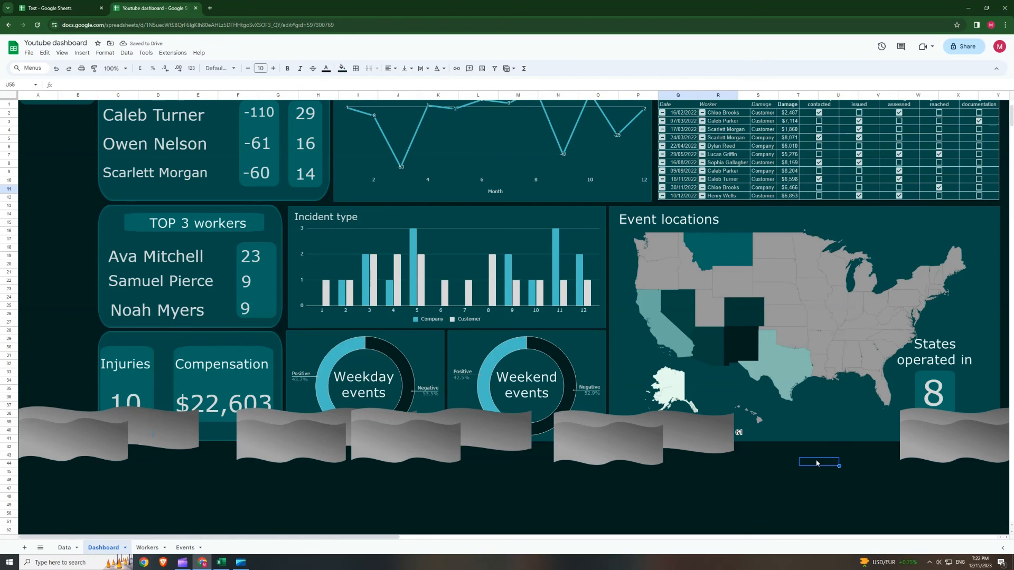
{"action": "left_click", "coordinate": [859, 495]}
{"action": "left_click", "coordinate": [921, 385]}
{"action": "left_click", "coordinate": [934, 351], "text": "ctrl"}
{"action": "left_click", "coordinate": [983, 264], "text": "ctrl"}
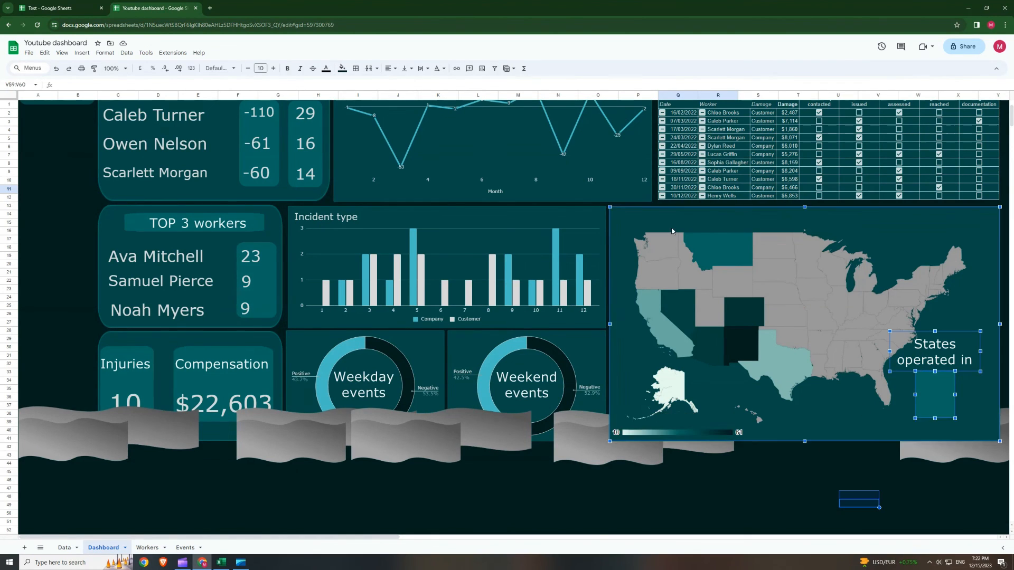
{"action": "left_click_drag", "start_coordinate": [984, 264], "coordinate": [585, 372]}
{"action": "left_click", "coordinate": [61, 53]}
{"action": "mouse_move", "coordinate": [82, 140]}
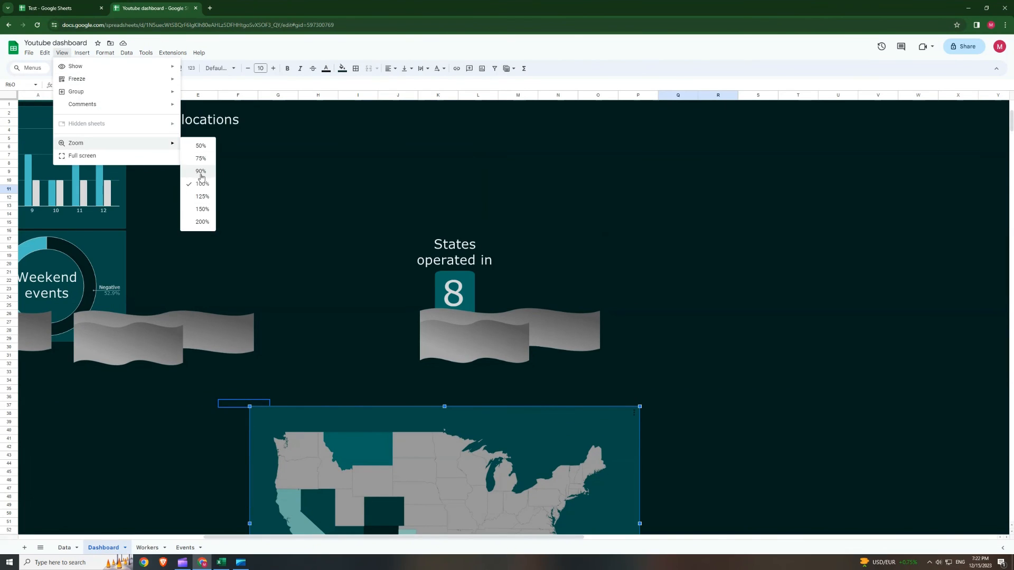
{"action": "left_click", "coordinate": [197, 171]}
{"action": "left_click_drag", "start_coordinate": [377, 344], "coordinate": [274, 178]}
Re-paste the Event locations title in front of the map and return the map and title to their original spots
{"action": "left_click", "coordinate": [701, 306]}
{"action": "key", "text": "ctrl+v"}
{"action": "mouse_move", "coordinate": [381, 181]}
{"action": "left_mouse_down"}
{"action": "mouse_move", "coordinate": [385, 271]}
{"action": "mouse_move", "coordinate": [467, 237]}
{"action": "left_mouse_up"}
{"action": "left_click", "coordinate": [629, 435]}
{"action": "scroll", "coordinate": [628, 454], "scroll_direction": "down", "scroll_amount": 1}
{"action": "left_click", "coordinate": [115, 68]}
{"action": "left_click", "coordinate": [113, 124]}
{"action": "scroll", "coordinate": [502, 197], "scroll_direction": "up", "scroll_amount": 1}
{"action": "left_click", "coordinate": [229, 162]}
{"action": "key", "text": "Delete"}
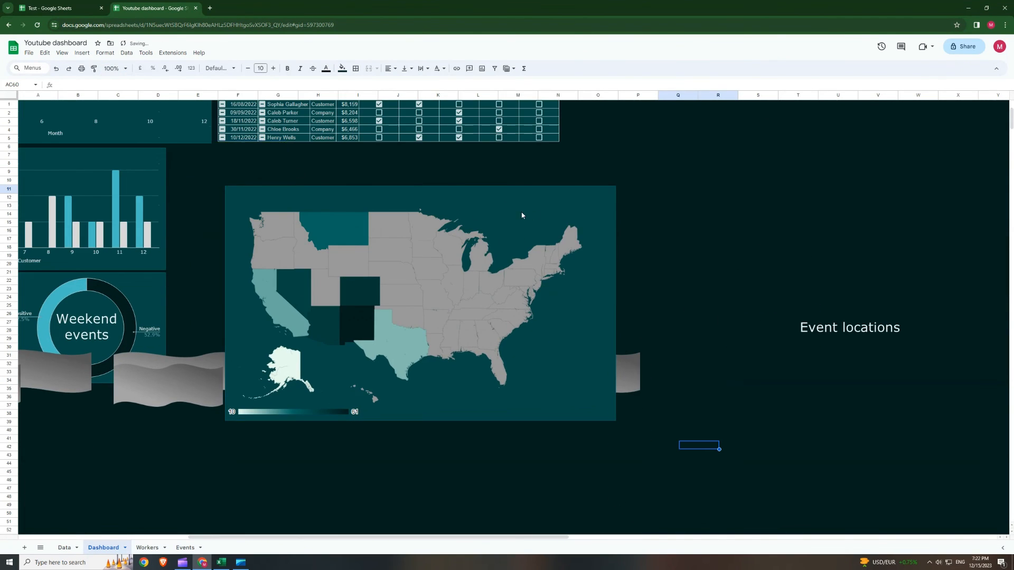
{"action": "left_click_drag", "start_coordinate": [523, 211], "coordinate": [468, 171]}
{"action": "left_click_drag", "start_coordinate": [849, 327], "coordinate": [227, 162]}
Place the States operated in label, its card and its number back in front of the map's lower-right corner
{"action": "left_click", "coordinate": [351, 404]}
{"action": "scroll", "coordinate": [372, 411], "scroll_direction": "down", "scroll_amount": 2}
{"action": "left_click", "coordinate": [619, 221]}
{"action": "left_click_drag", "start_coordinate": [615, 527], "coordinate": [513, 239]}
{"action": "left_click_drag", "start_coordinate": [615, 494], "coordinate": [514, 190]}
{"action": "left_click", "coordinate": [659, 187]}
{"action": "left_click_drag", "start_coordinate": [613, 528], "coordinate": [556, 218]}
{"action": "left_click", "coordinate": [490, 307]}
{"action": "scroll", "coordinate": [489, 309], "scroll_direction": "up", "scroll_amount": 3}
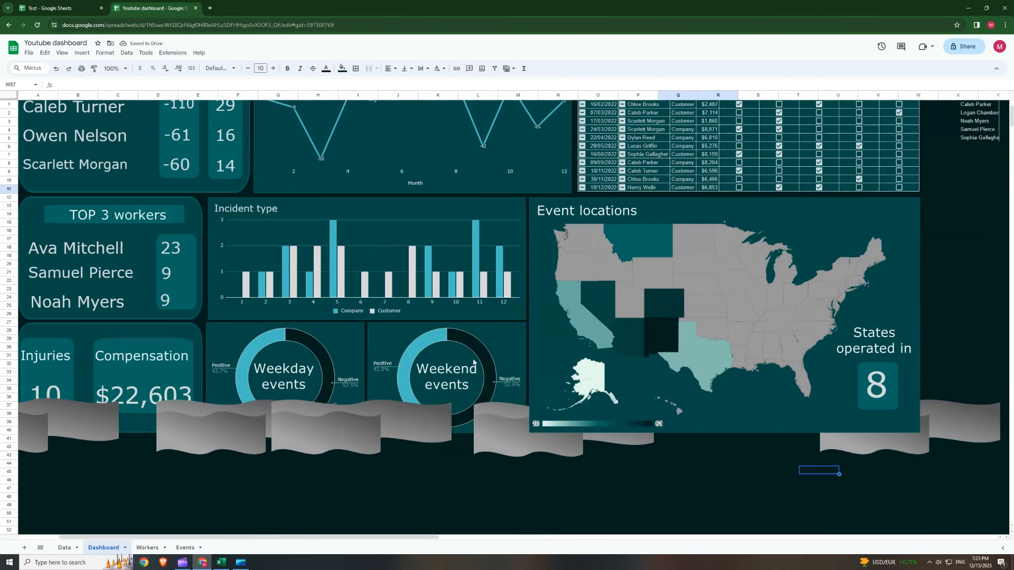
Replace the Weekend events donut chart and label with pasted copies in the same place, layered in front of the waves
{"action": "key", "text": "ctrl+v"}
{"action": "left_click", "coordinate": [539, 283]}
{"action": "key", "text": "Delete"}
{"action": "left_click", "coordinate": [523, 312]}
{"action": "left_click", "coordinate": [723, 404]}
{"action": "key", "text": "ctrl+v"}
{"action": "left_click", "coordinate": [538, 299]}
{"action": "key", "text": "Delete"}
{"action": "left_click_drag", "start_coordinate": [655, 439], "coordinate": [575, 258]}
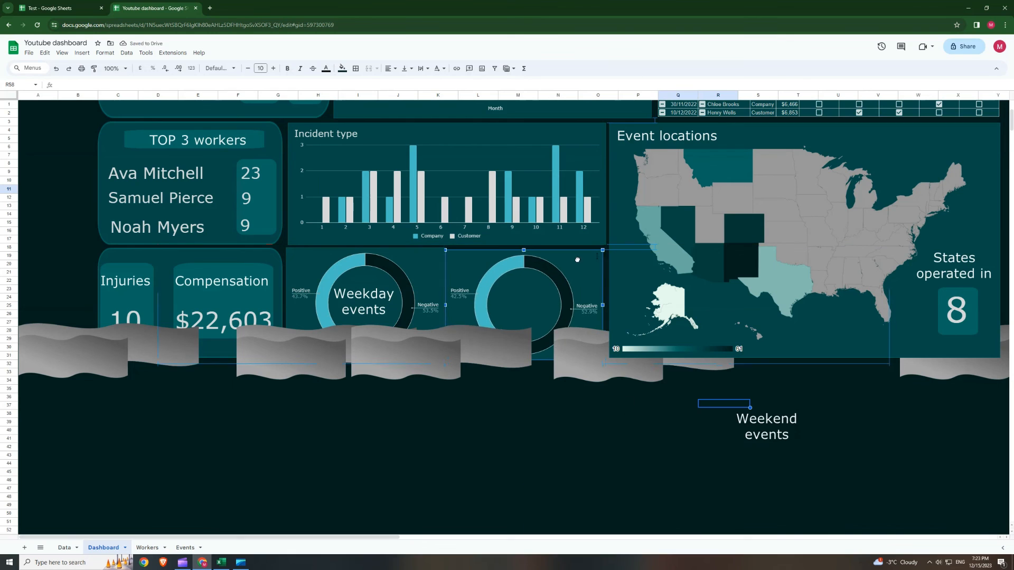
{"action": "left_click", "coordinate": [640, 430]}
{"action": "left_click_drag", "start_coordinate": [764, 424], "coordinate": [524, 300]}
Replace the Weekday events donut chart and label with pasted copies in the same place, covering the waves
{"action": "left_click", "coordinate": [439, 438]}
{"action": "scroll", "coordinate": [426, 398], "scroll_direction": "up", "scroll_amount": 1}
{"action": "key", "text": "ctrl+v"}
{"action": "left_click", "coordinate": [379, 298]}
{"action": "key", "text": "ctrl+v"}
{"action": "left_click", "coordinate": [398, 421]}
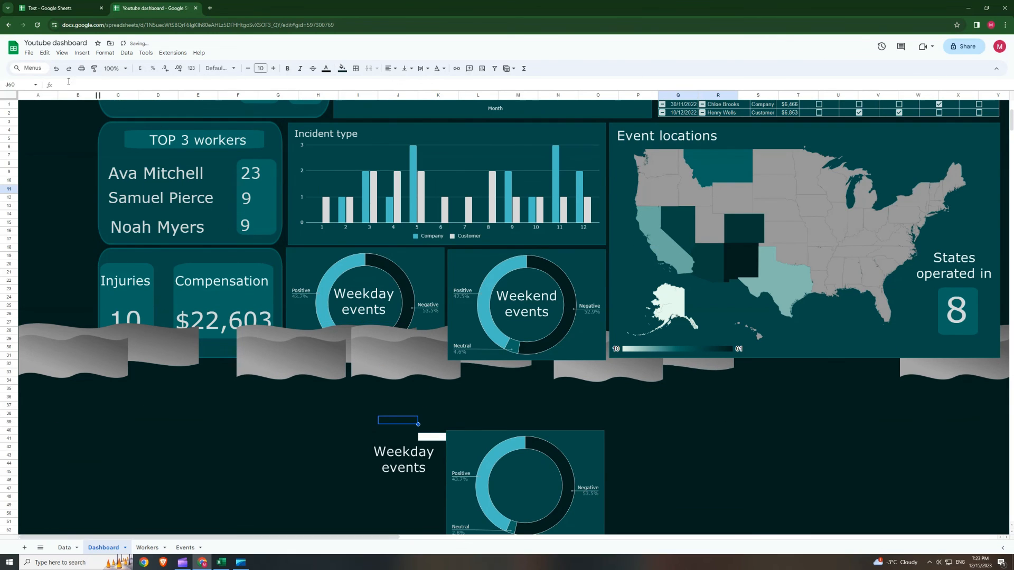
{"action": "left_click", "coordinate": [93, 68]}
{"action": "left_click", "coordinate": [438, 436]}
{"action": "left_click", "coordinate": [418, 276]}
{"action": "key", "text": "Delete"}
{"action": "left_click_drag", "start_coordinate": [572, 448], "coordinate": [412, 267]}
{"action": "left_click_drag", "start_coordinate": [420, 460], "coordinate": [381, 303]}
{"action": "left_click", "coordinate": [358, 420]}
{"action": "scroll", "coordinate": [267, 401], "scroll_direction": "down", "scroll_amount": 1}
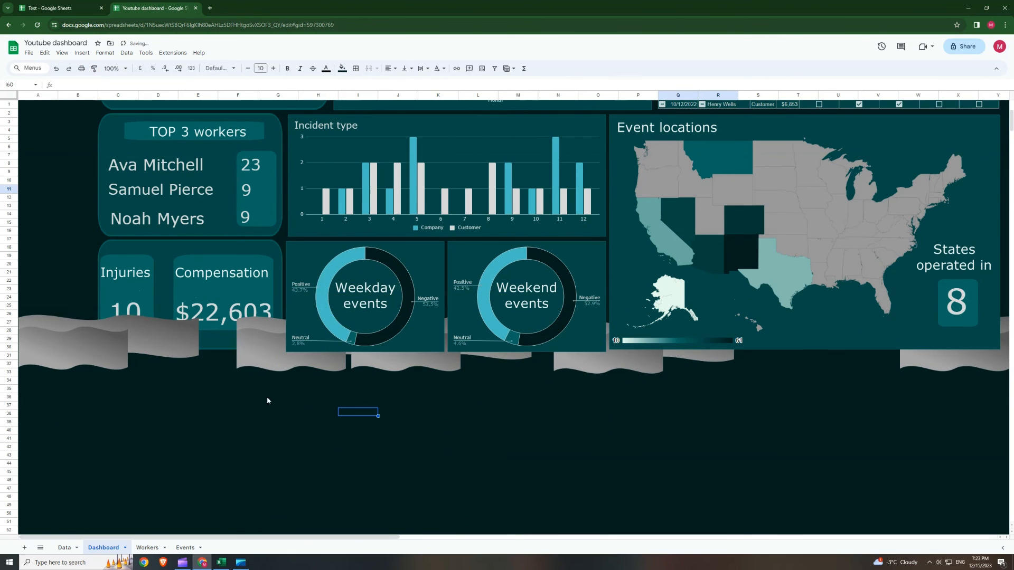
Paste copies of the Injuries and Compensation panel elements into the empty area below and spread them apart
{"action": "left_click", "coordinate": [226, 290]}
{"action": "left_click", "coordinate": [164, 290], "text": "shift"}
{"action": "left_click", "coordinate": [237, 412]}
{"action": "key", "text": "ctrl+v"}
{"action": "left_click", "coordinate": [518, 470]}
{"action": "left_click_drag", "start_coordinate": [360, 477], "coordinate": [559, 468]}
{"action": "left_click_drag", "start_coordinate": [380, 475], "coordinate": [384, 475]}
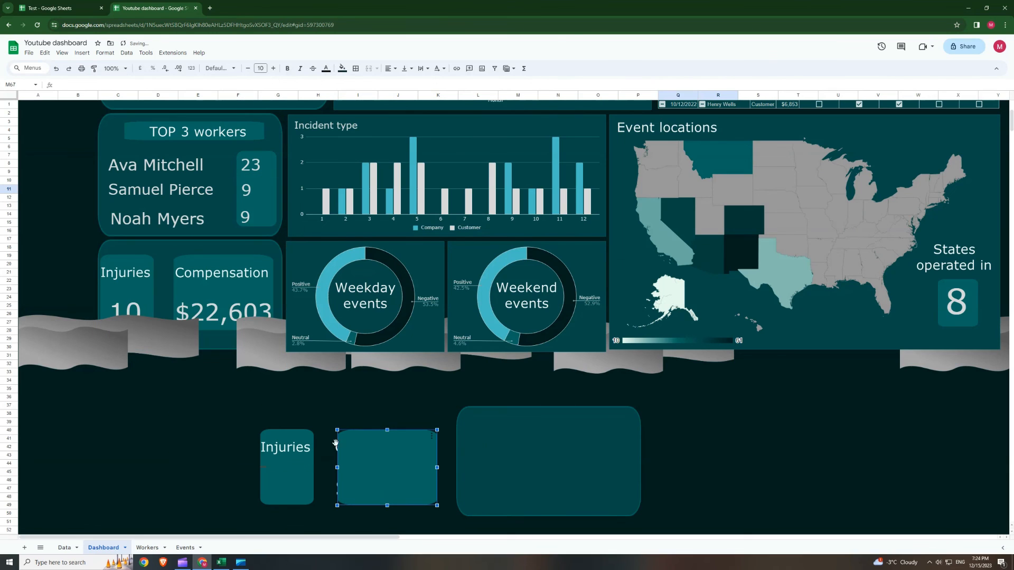
Delete the original Injuries and Compensation elements and move the copied background panel and Compensation card into their place
{"action": "left_click", "coordinate": [165, 295]}
{"action": "key", "text": "Delete"}
{"action": "left_click", "coordinate": [219, 294]}
{"action": "key", "text": "Delete"}
{"action": "key", "text": "Delete"}
{"action": "left_click_drag", "start_coordinate": [561, 444], "coordinate": [202, 280]}
{"action": "left_click_drag", "start_coordinate": [387, 469], "coordinate": [228, 304]}
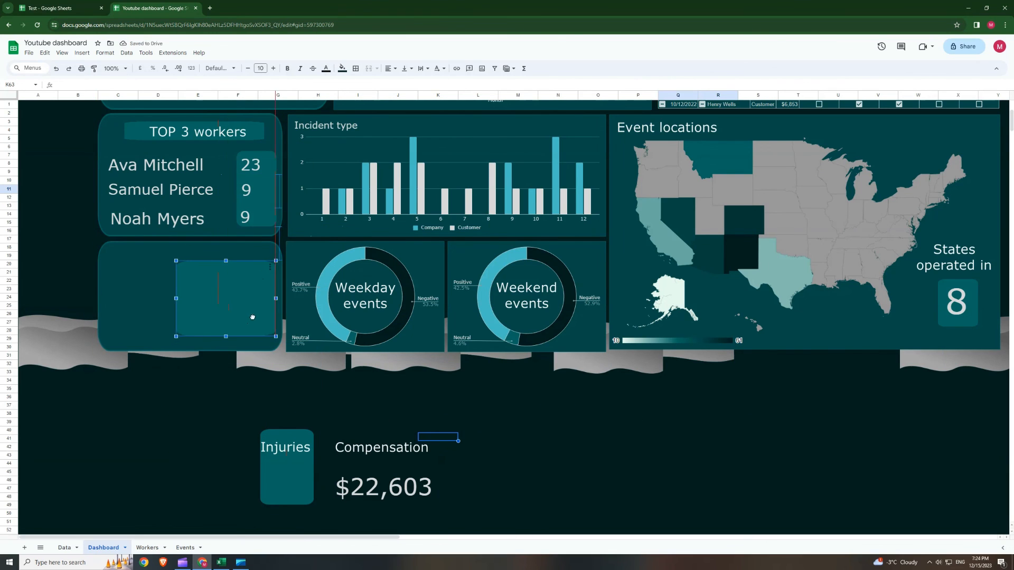
Move the copied Injuries card, its number and its label onto the left part of the background panel
{"action": "left_click_drag", "start_coordinate": [287, 470], "coordinate": [131, 306]}
{"action": "left_click", "coordinate": [285, 486]}
{"action": "left_click_drag", "start_coordinate": [286, 486], "coordinate": [131, 319]}
{"action": "left_click_drag", "start_coordinate": [293, 447], "coordinate": [139, 283]}
Position the compensation amount and the Compensation label on the Compensation card
{"action": "left_click", "coordinate": [202, 412]}
{"action": "left_click_drag", "start_coordinate": [381, 485], "coordinate": [224, 317]}
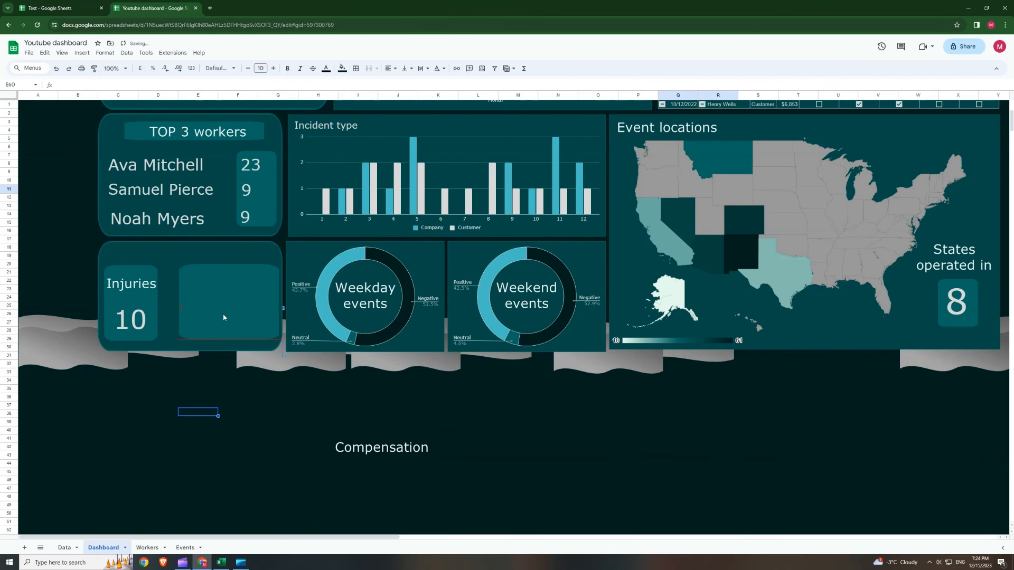
{"action": "left_click_drag", "start_coordinate": [384, 454], "coordinate": [232, 290]}
{"action": "left_click", "coordinate": [212, 421]}
{"action": "scroll", "coordinate": [220, 429], "scroll_direction": "up", "scroll_amount": 4}
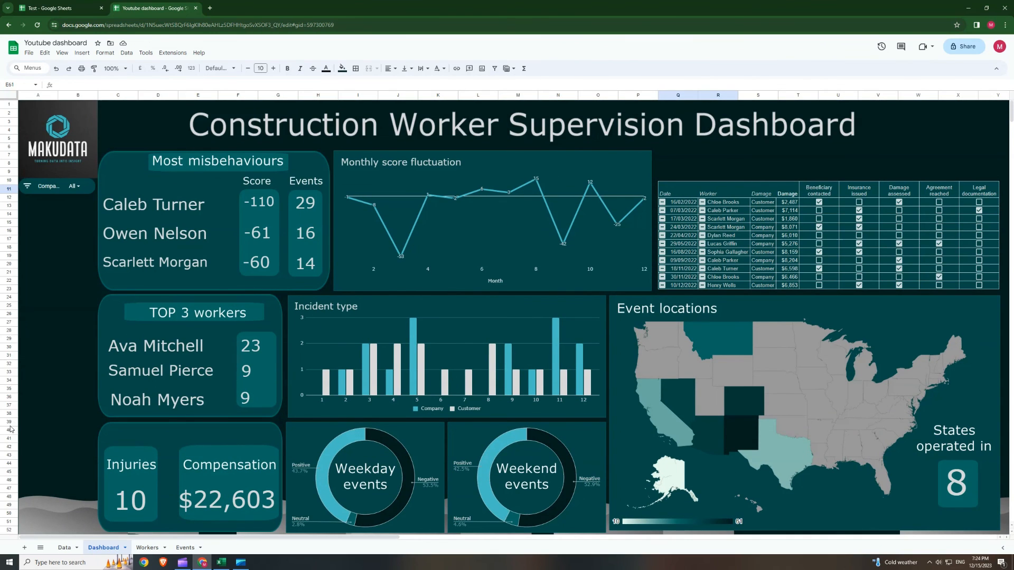
Slightly increase the height of one row beside the dashboard title and one just above the Injuries and Compensation panel
{"action": "left_click_drag", "start_coordinate": [9, 424], "coordinate": [9, 426]}
{"action": "left_click_drag", "start_coordinate": [9, 111], "coordinate": [9, 116]}
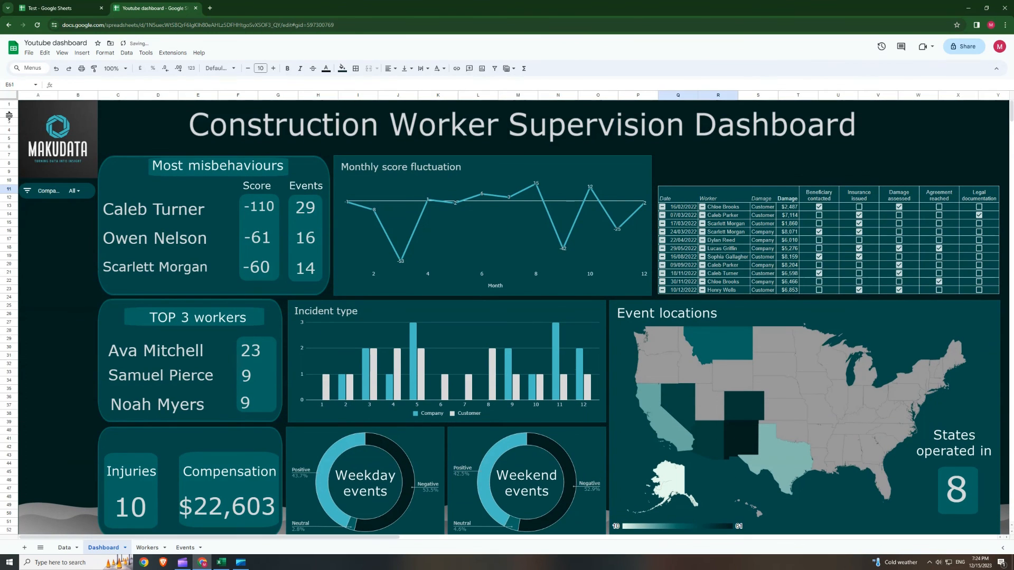
{"action": "left_click", "coordinate": [45, 351]}
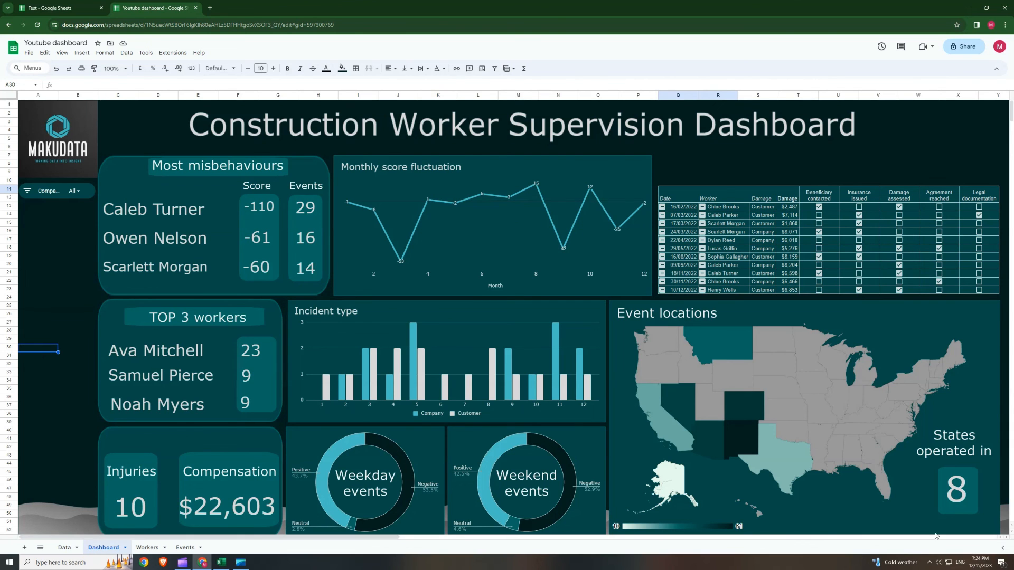
Compare the layout and wave decorations with those of the Test dashboard
{"action": "left_click", "coordinate": [58, 8]}
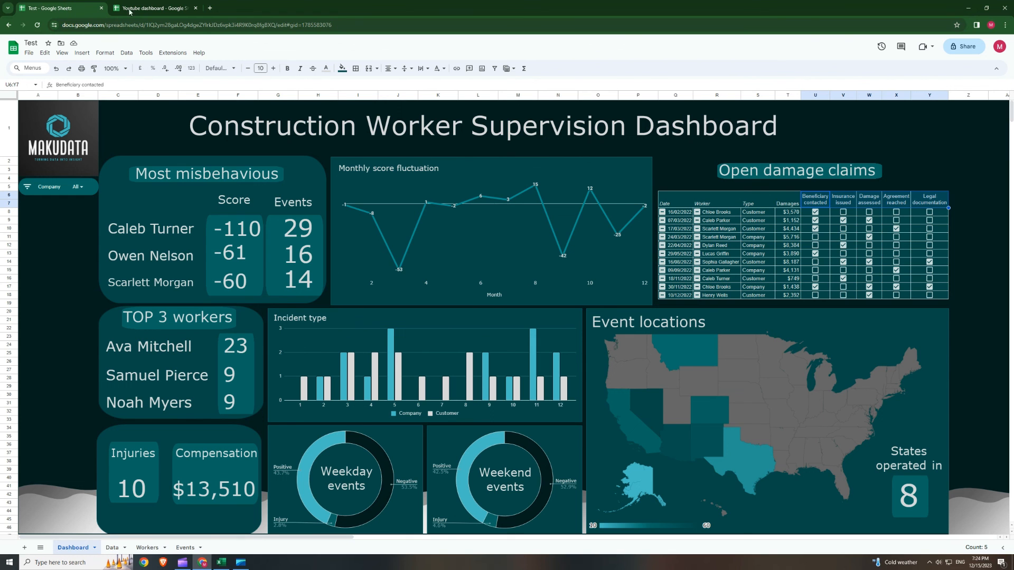
{"action": "left_click", "coordinate": [152, 8]}
{"action": "left_click", "coordinate": [44, 400]}
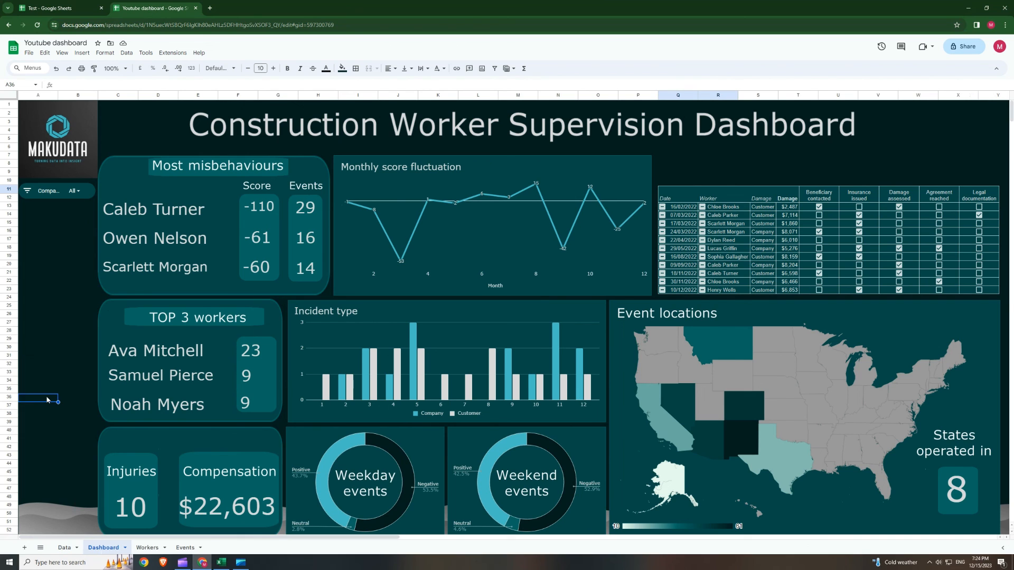
{"action": "key", "text": "ctrl+Tab"}
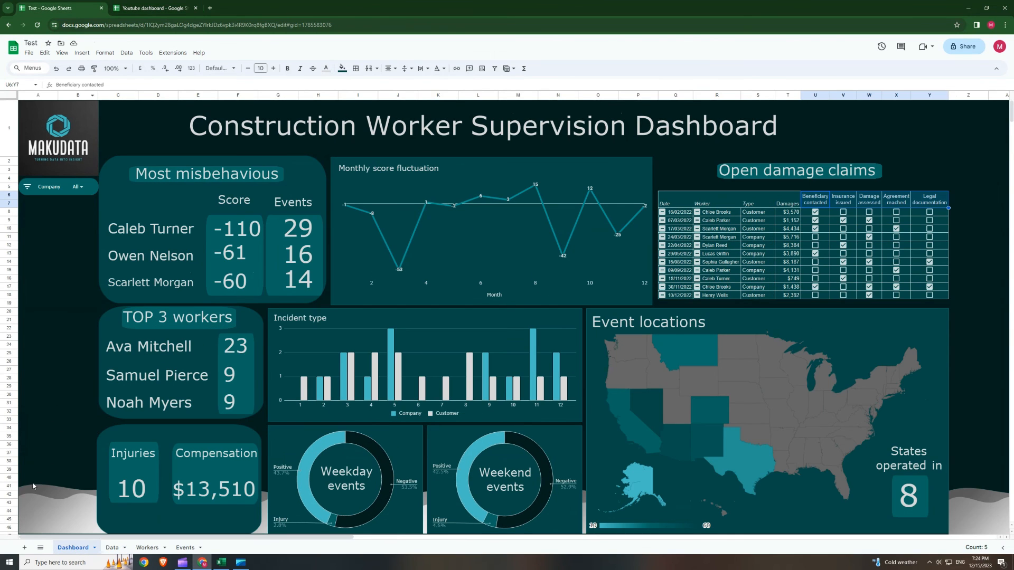
{"action": "key", "text": "ctrl+Tab"}
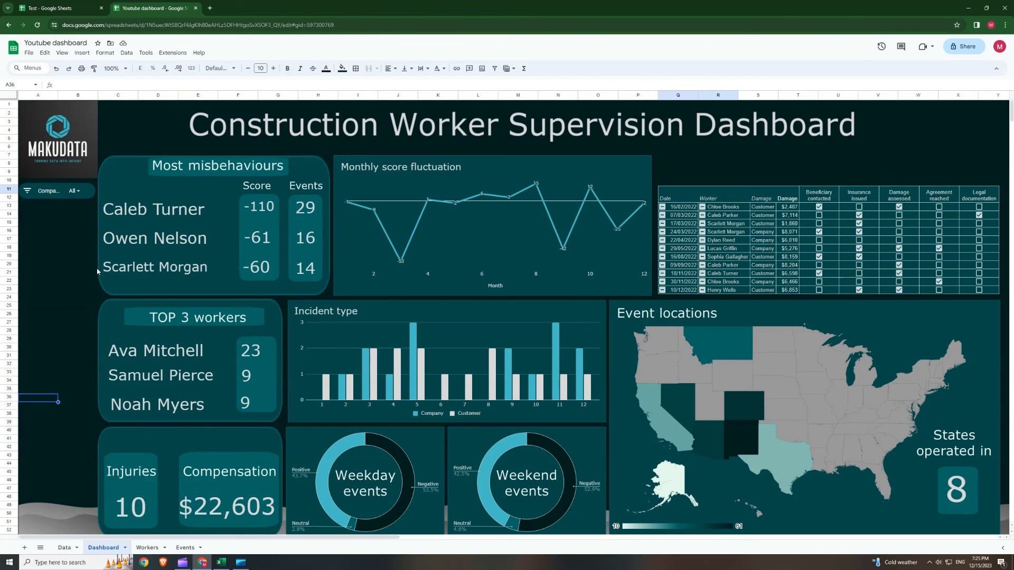
{"action": "left_click", "coordinate": [63, 7]}
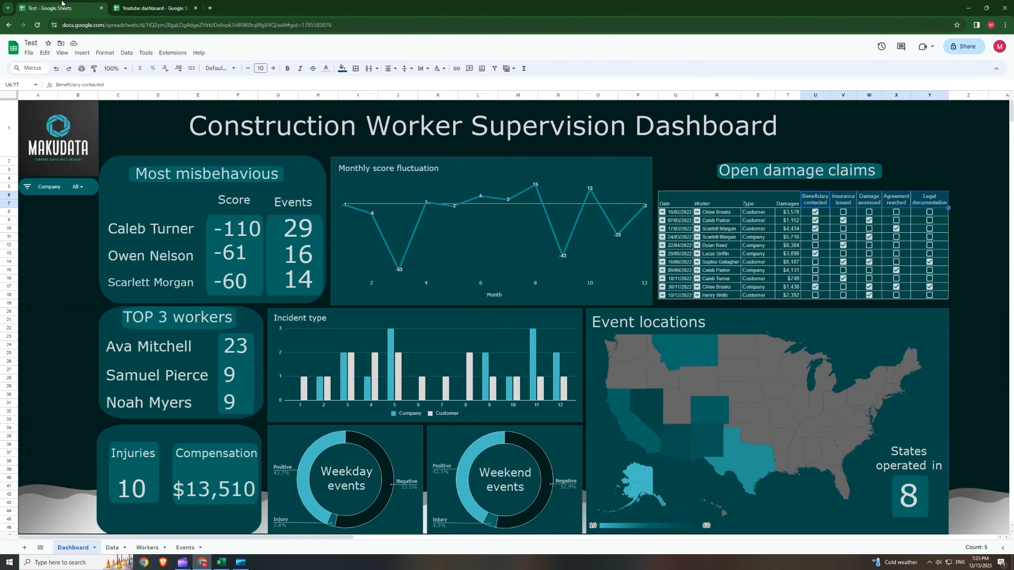
{"action": "left_click", "coordinate": [160, 8]}
{"action": "left_click", "coordinate": [77, 306]}
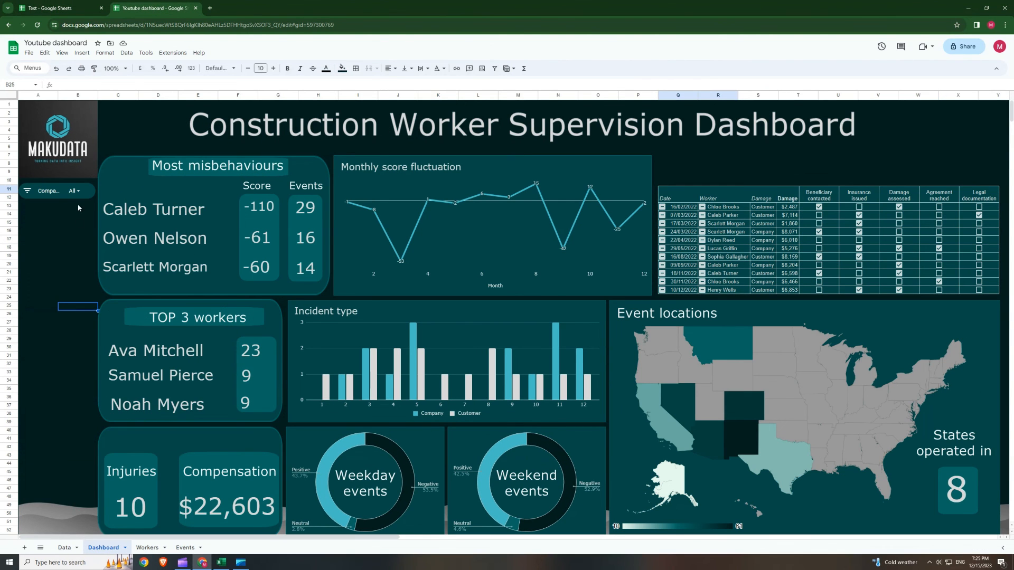
Try the company filter with only Summit Construct Solutions and Vanguard Builders Alliance, and restore all companies
{"action": "left_click", "coordinate": [78, 192]}
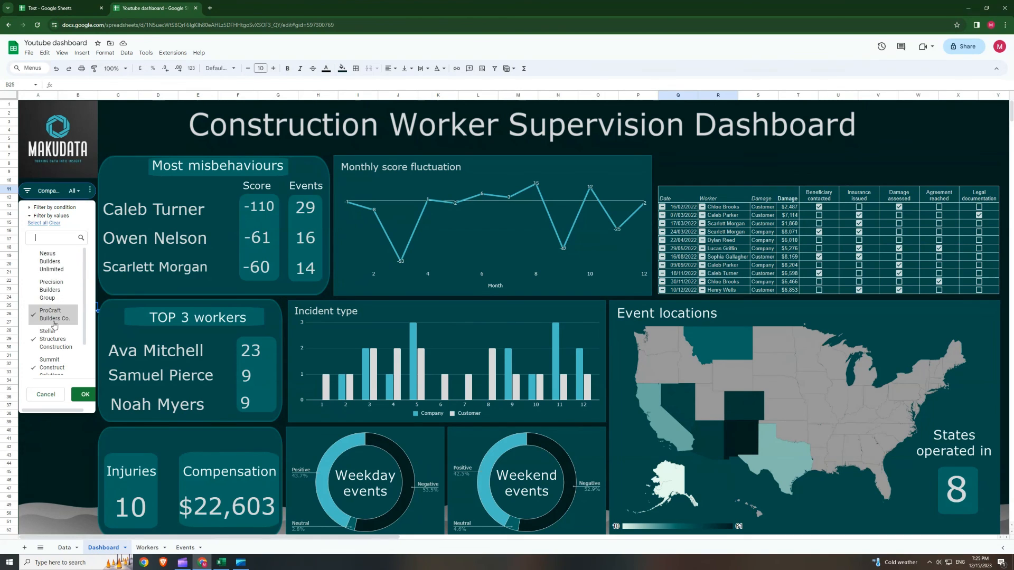
{"action": "left_click", "coordinate": [54, 349]}
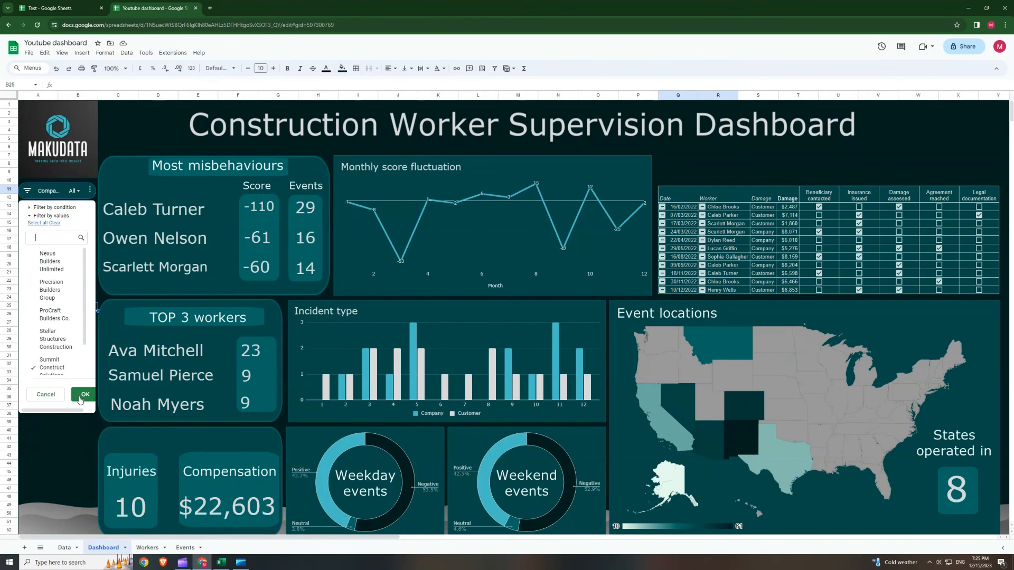
{"action": "left_click", "coordinate": [84, 395]}
{"action": "left_click", "coordinate": [74, 191]}
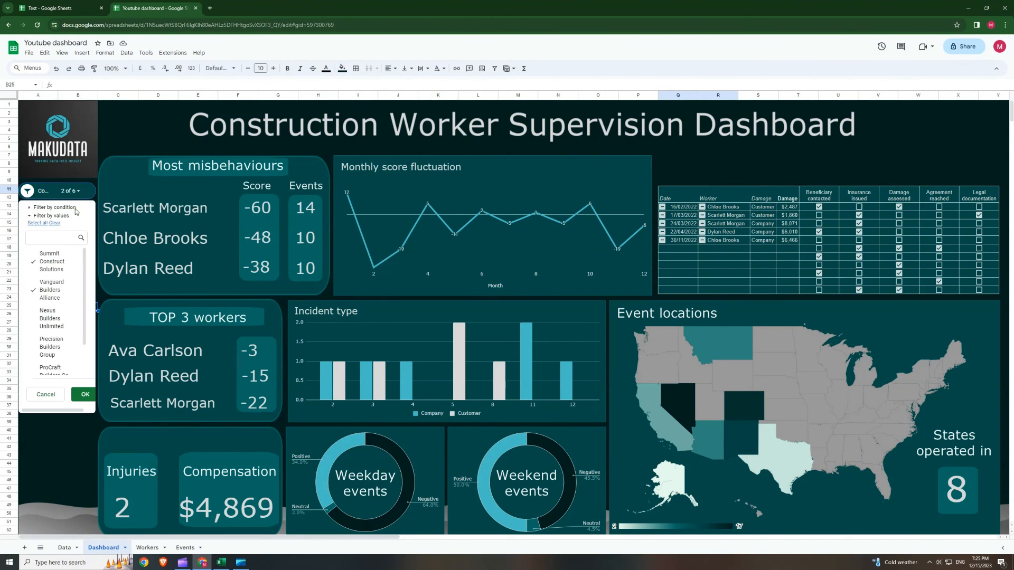
{"action": "left_click", "coordinate": [84, 395]}
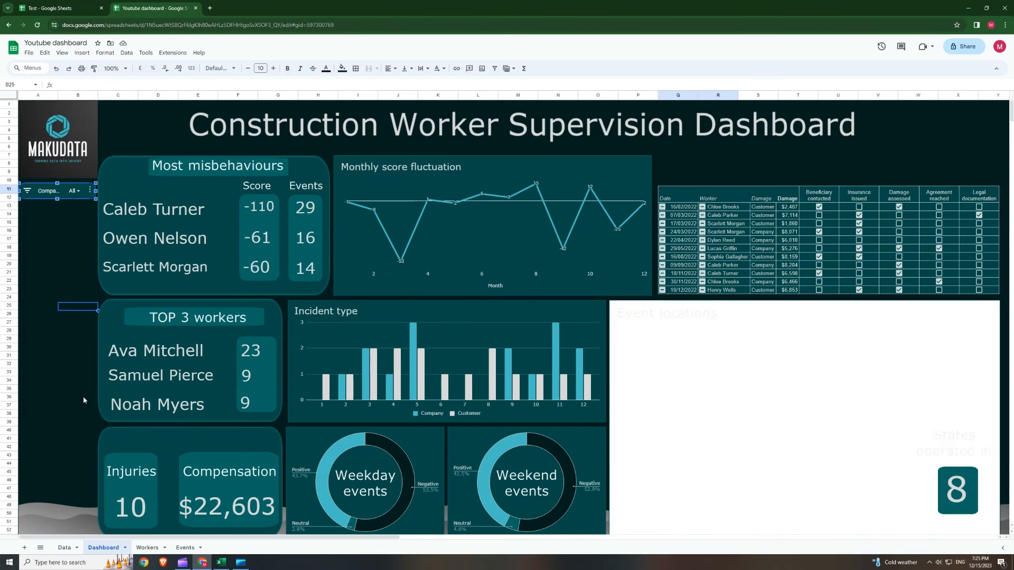
{"action": "left_click", "coordinate": [60, 284]}
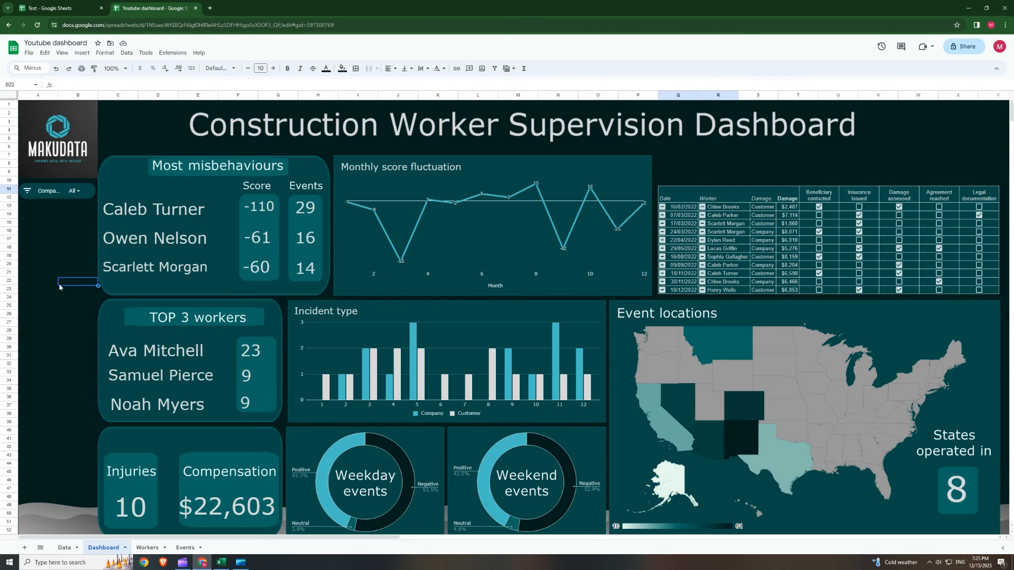